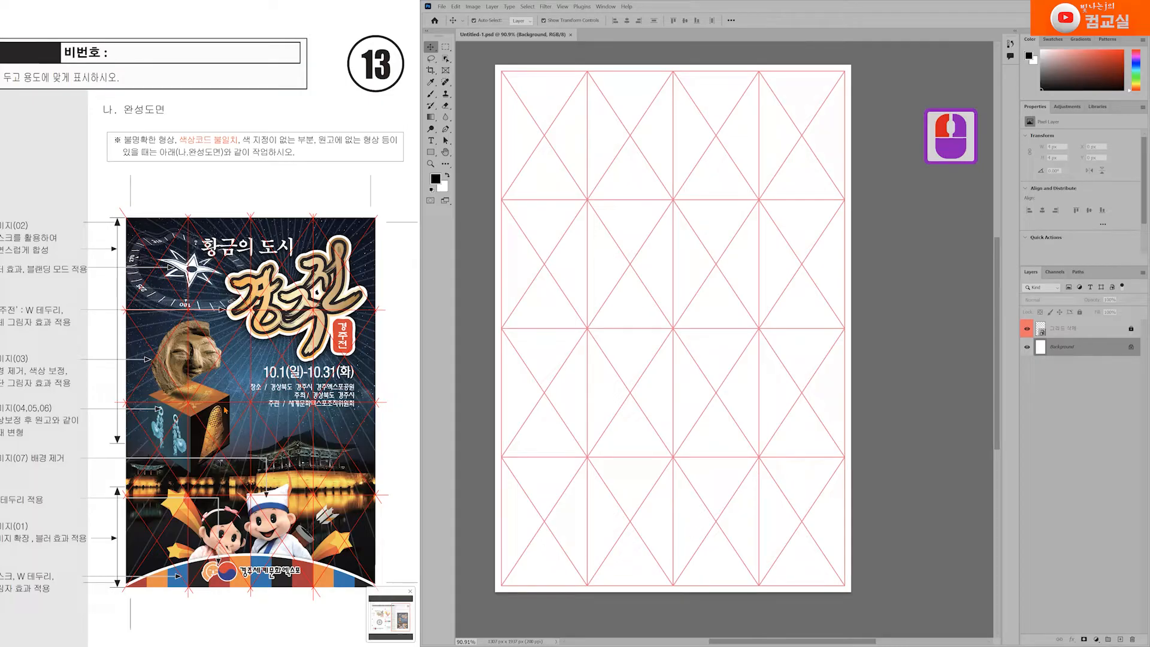
Examine the finished poster layout in the reference sheet, including its grid and the instruction notes beside it.
scroll(311, 460, up, 1)
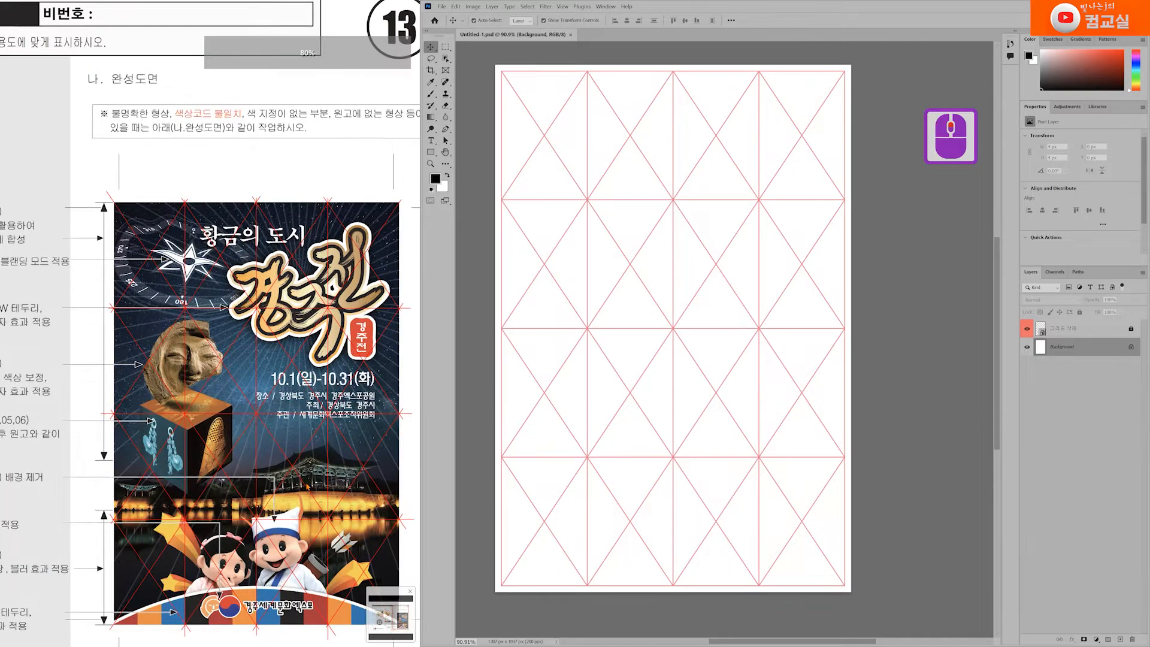
drag(327, 526, 295, 459)
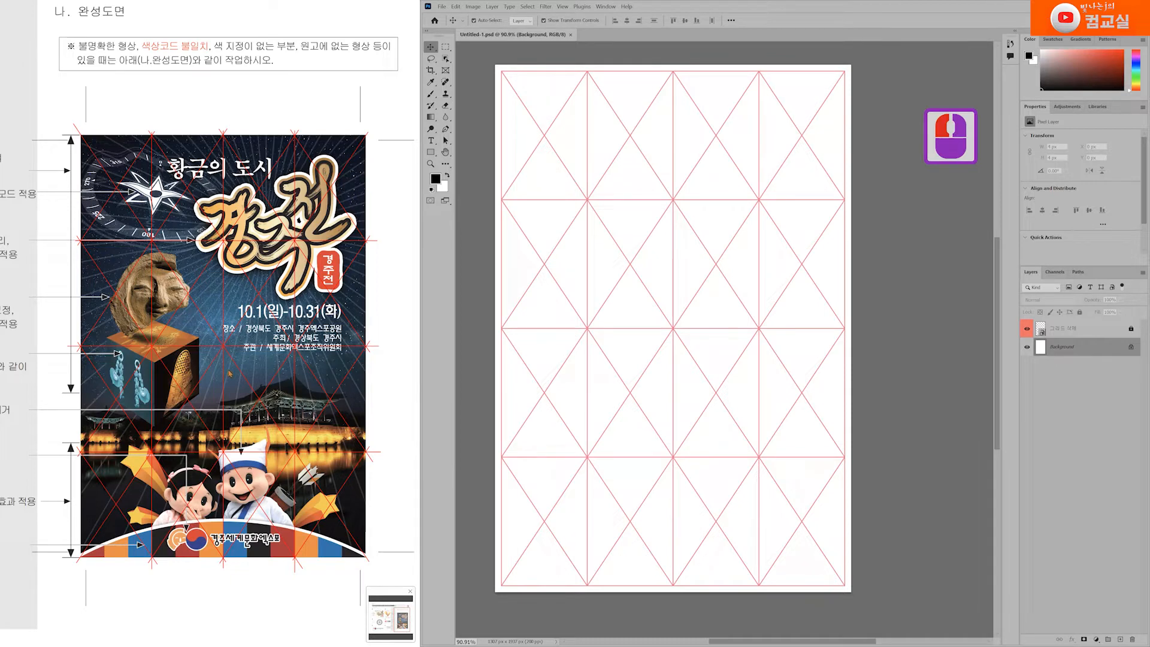
scroll(229, 374, down, 3)
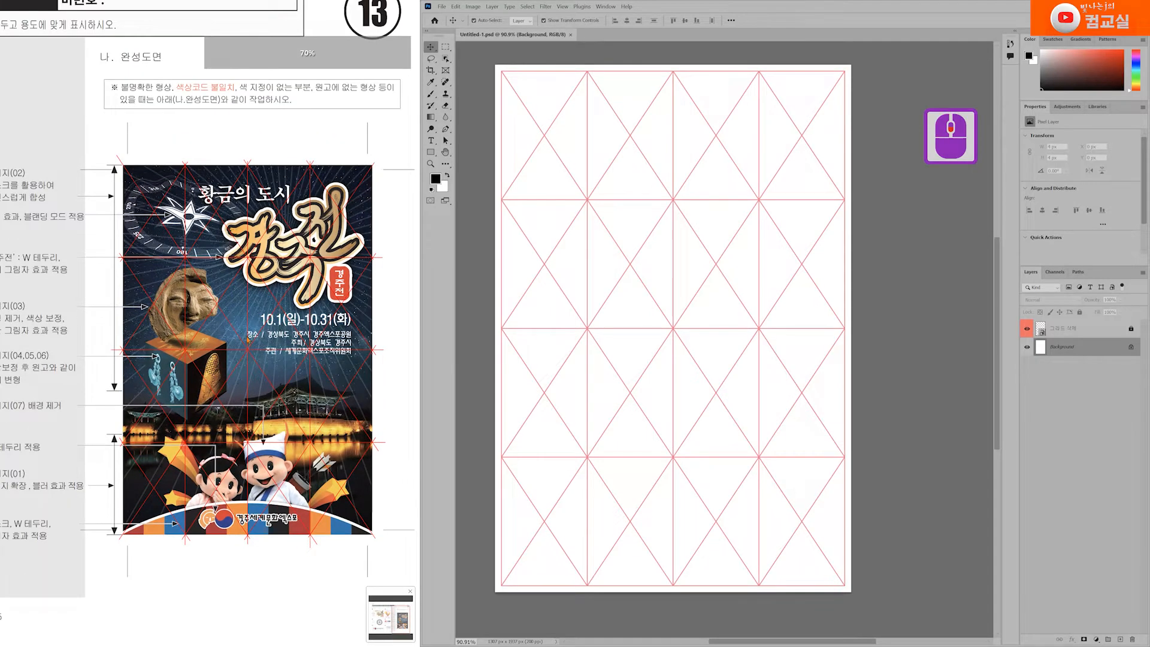
double_click(256, 263)
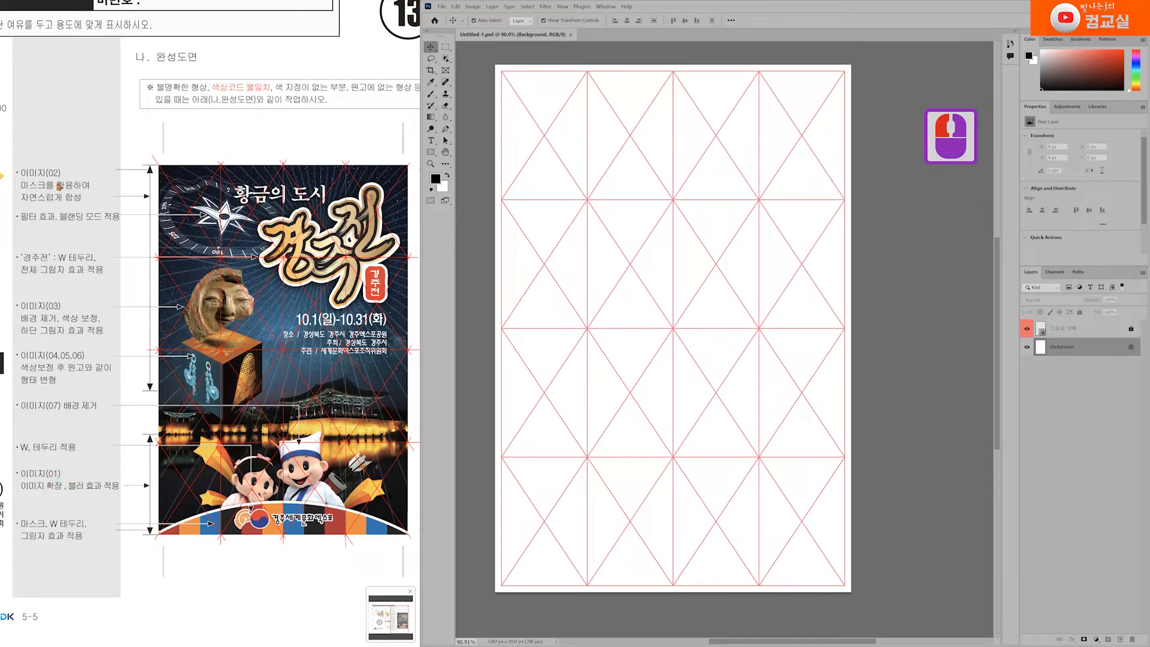
scroll(208, 329, up, 6)
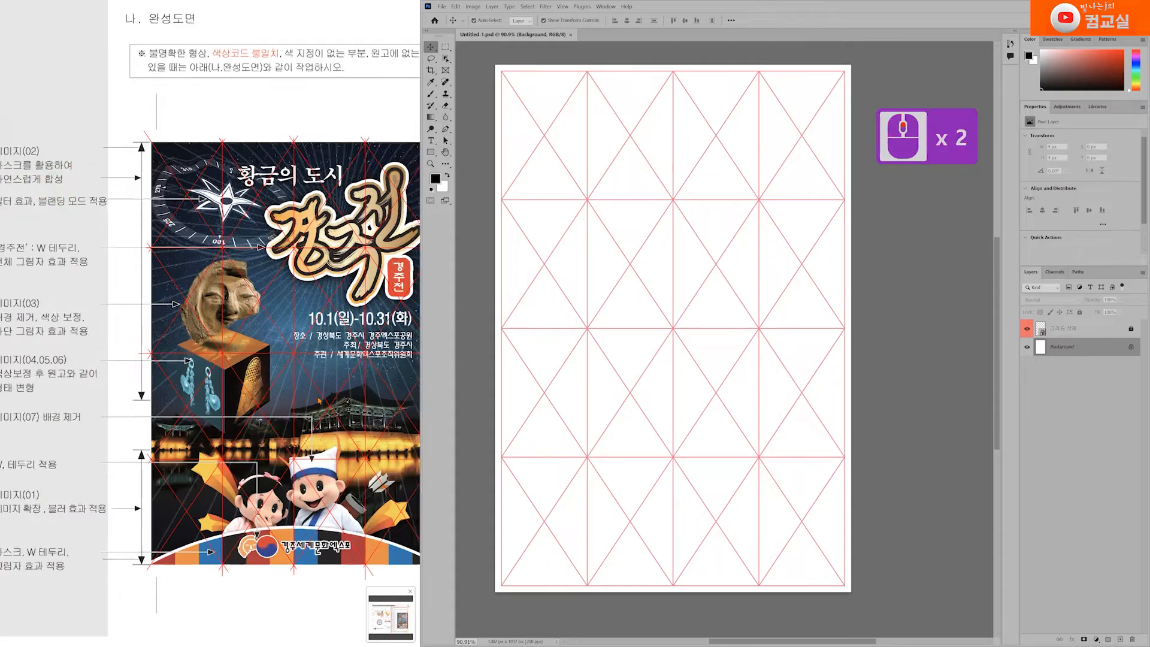
scroll(252, 359, down, 2)
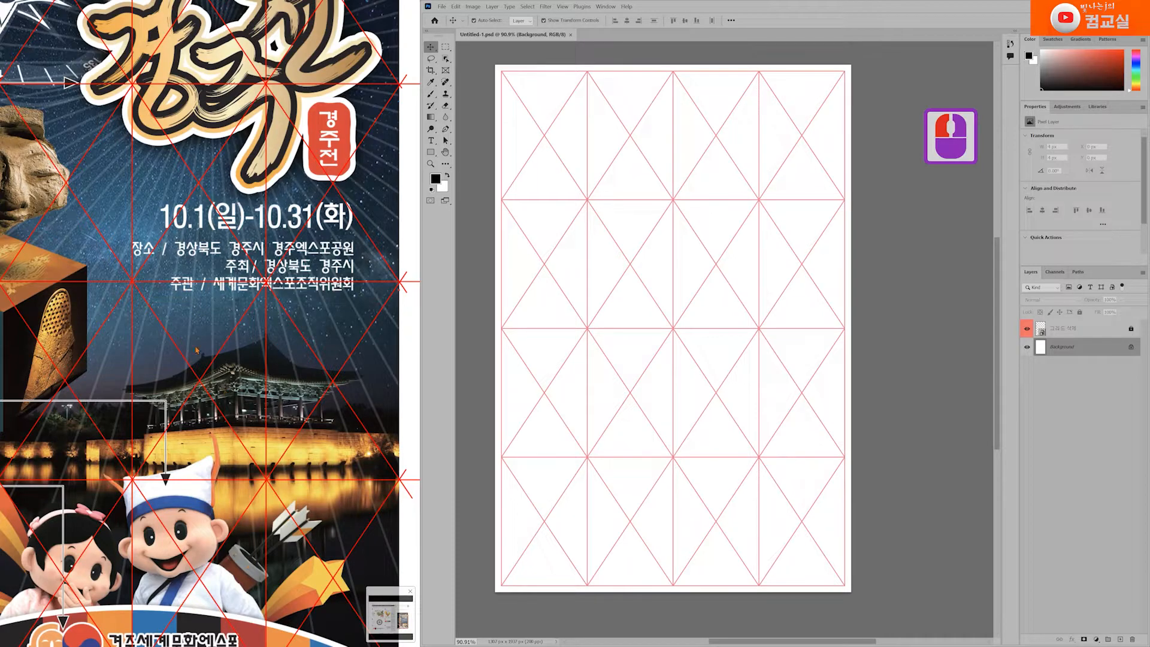
Read the reference note on extending and blurring 이미지(01), and compare it with the night pavilion scene in the lower poster.
scroll(247, 412, down, 5)
drag(215, 381, 360, 374)
drag(91, 491, 96, 441)
click(115, 443)
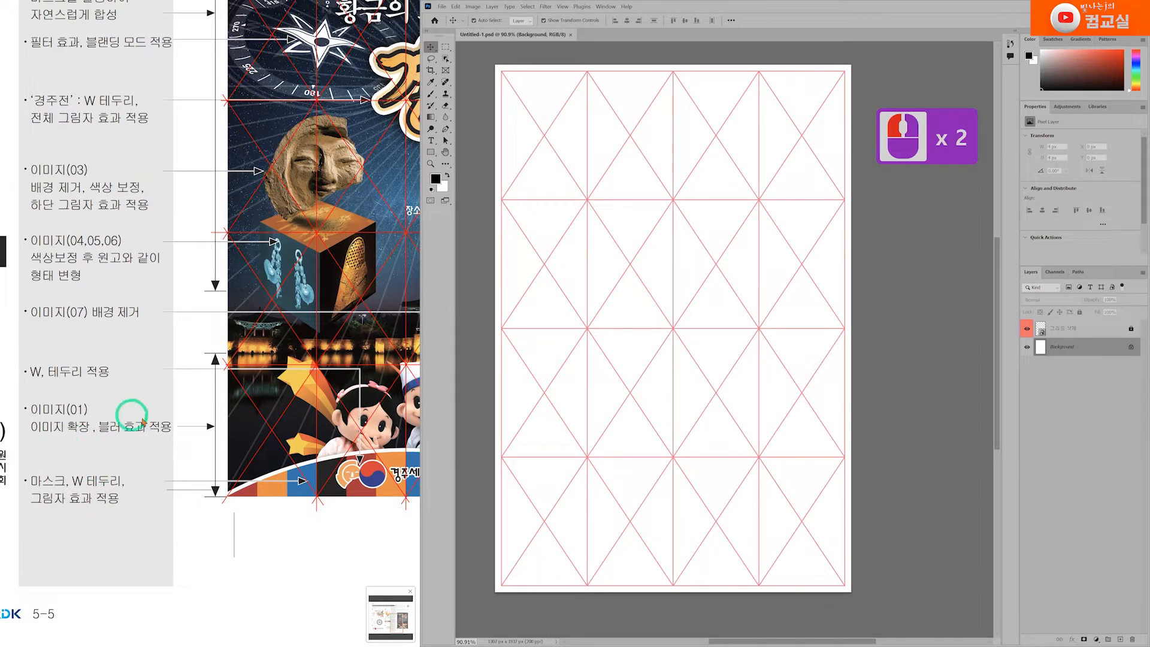
click(90, 439)
drag(197, 440, 112, 447)
click(205, 365)
click(54, 427)
drag(175, 426, 134, 423)
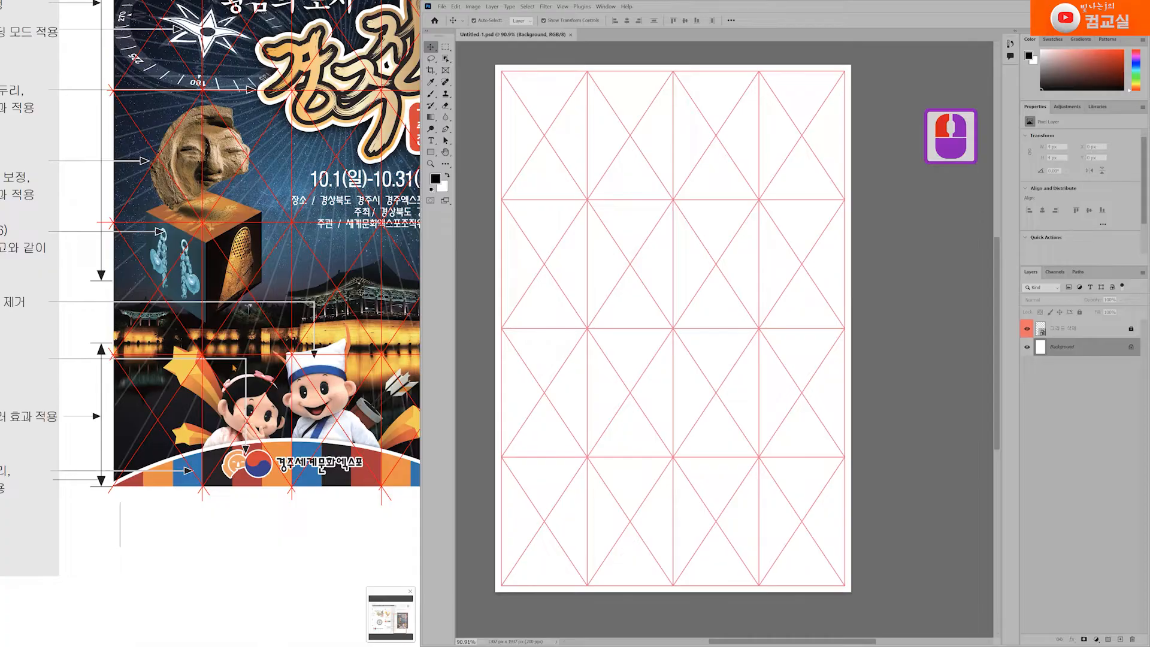
drag(237, 384, 183, 386)
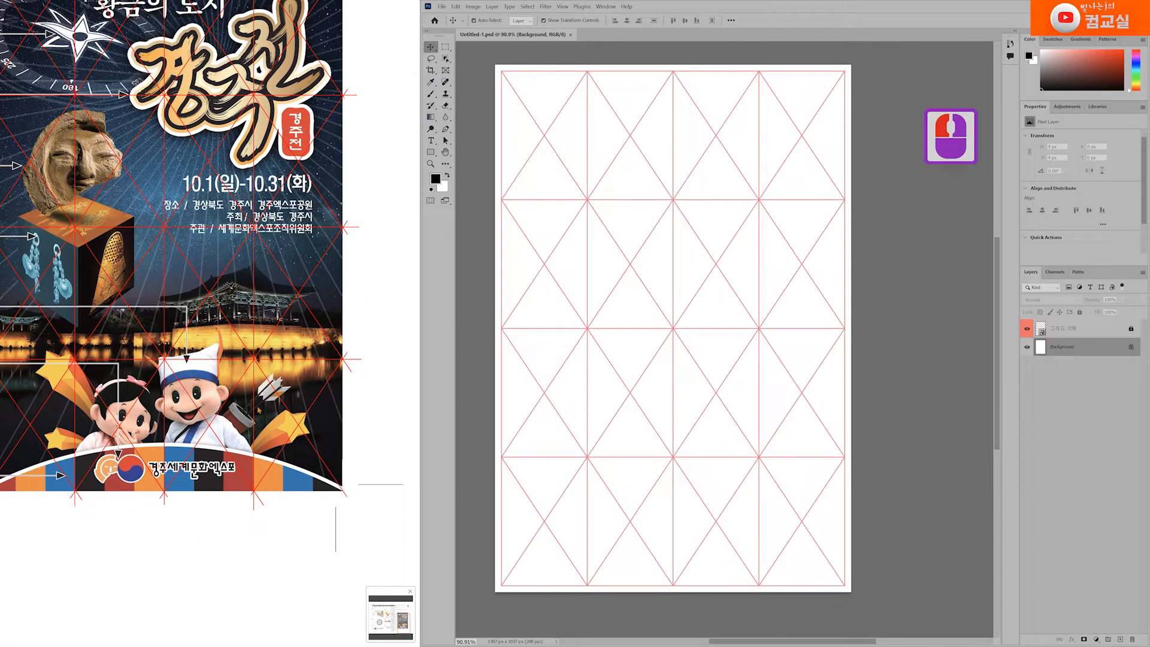
drag(234, 378, 290, 445)
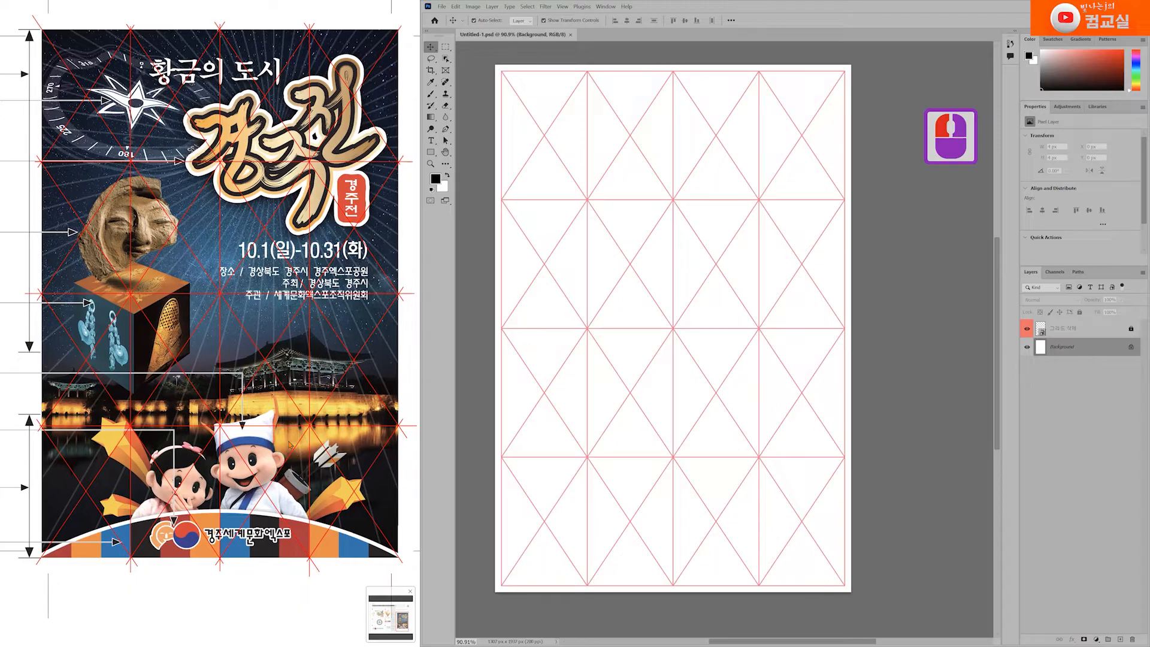
Place 이미지(01) and 이미지(02) from the 도면13 folder into the poster document, and put the folder window away.
key(alt+Tab)
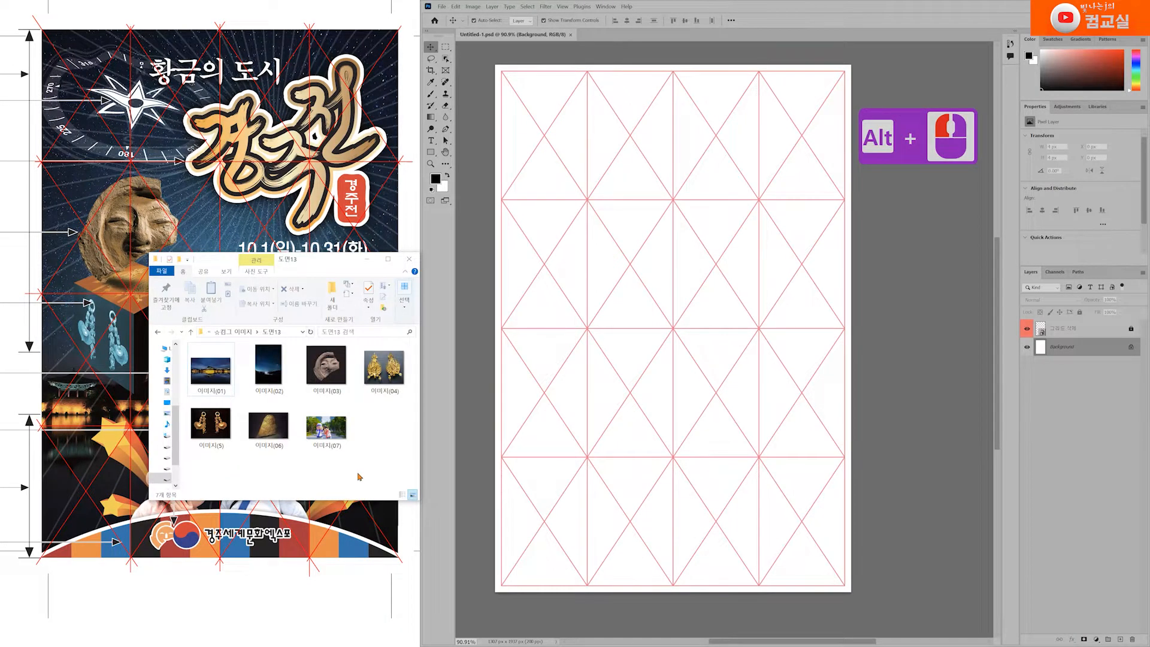
click(228, 389)
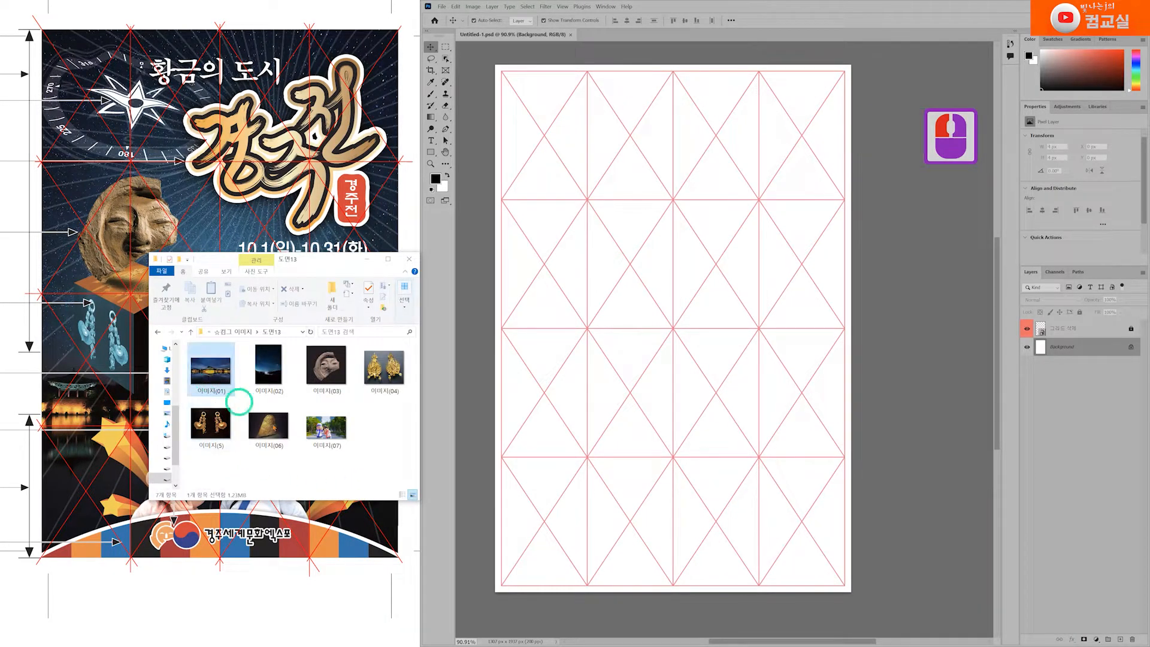
ctrl+click(267, 368)
drag(267, 368, 656, 317)
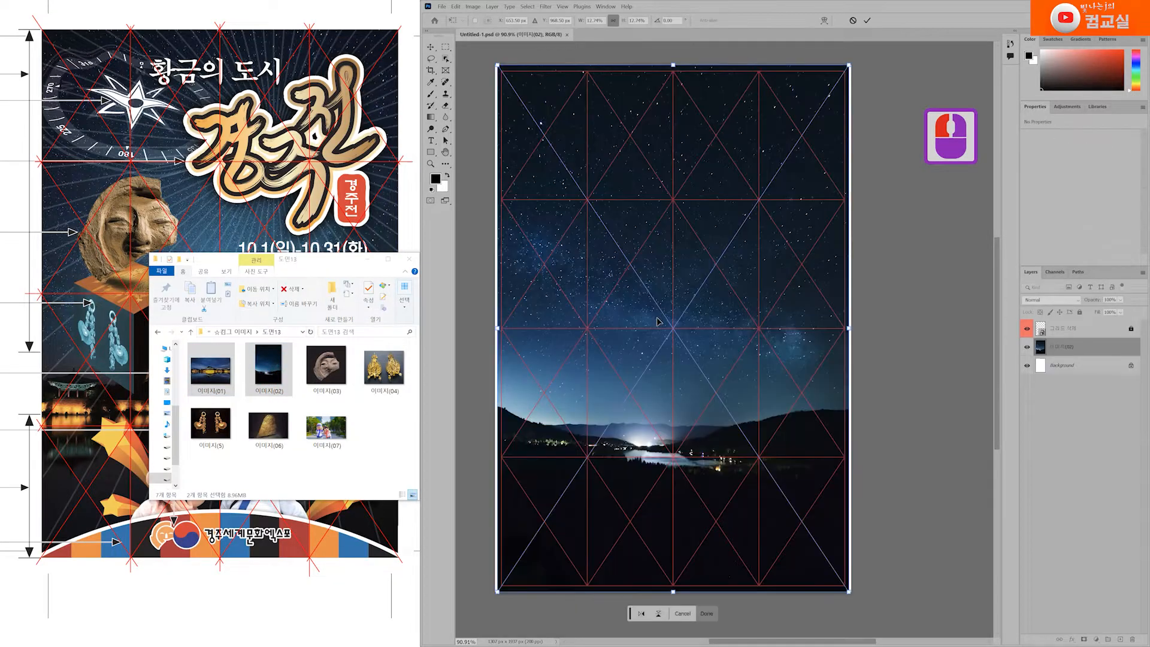
key(Return)
key(Return)
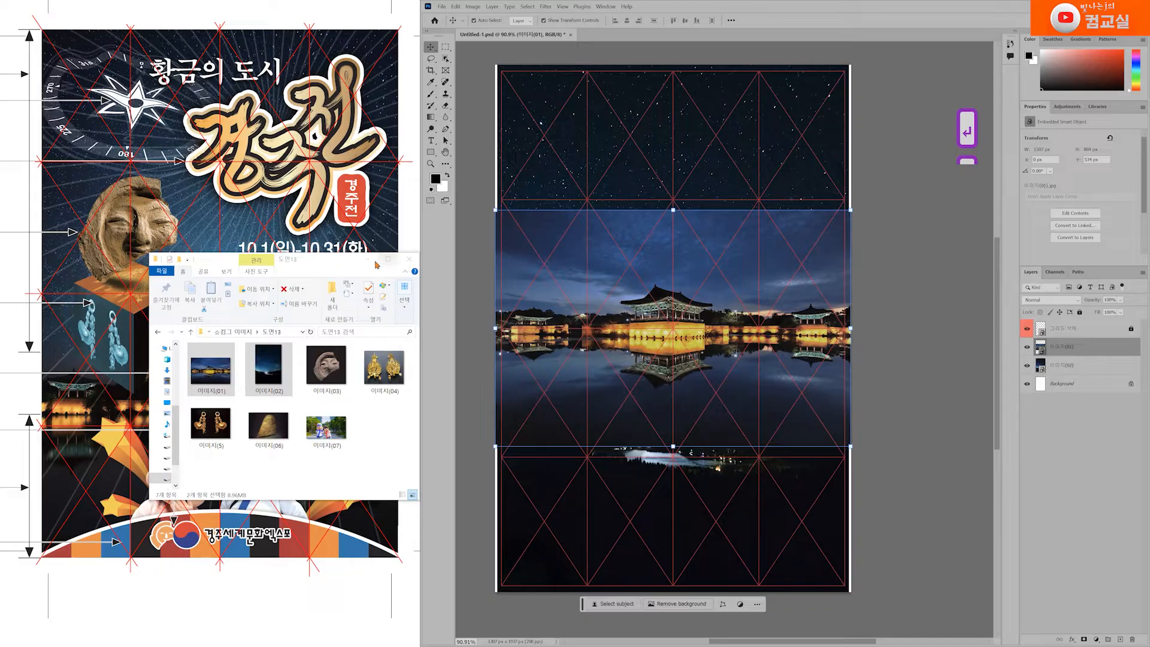
click(368, 260)
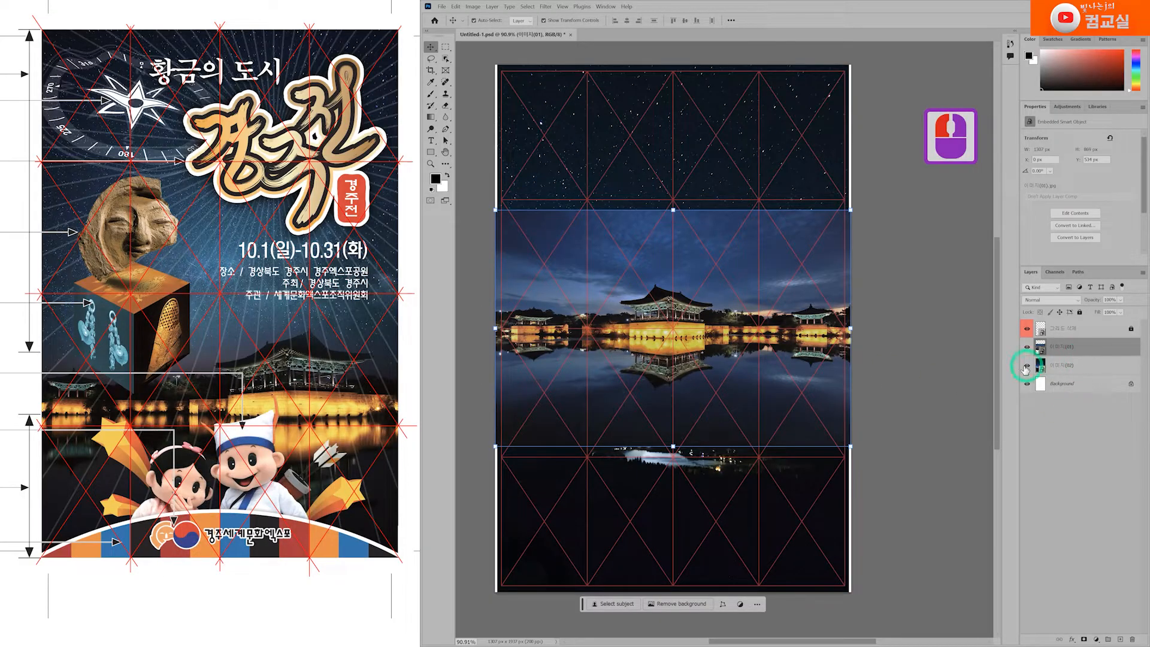
Hide the 이미지(02) layer and move the 이미지(01) pavilion photo down to the lower part of the poster, centred horizontally.
click(1026, 365)
drag(724, 386, 730, 449)
drag(707, 414, 700, 489)
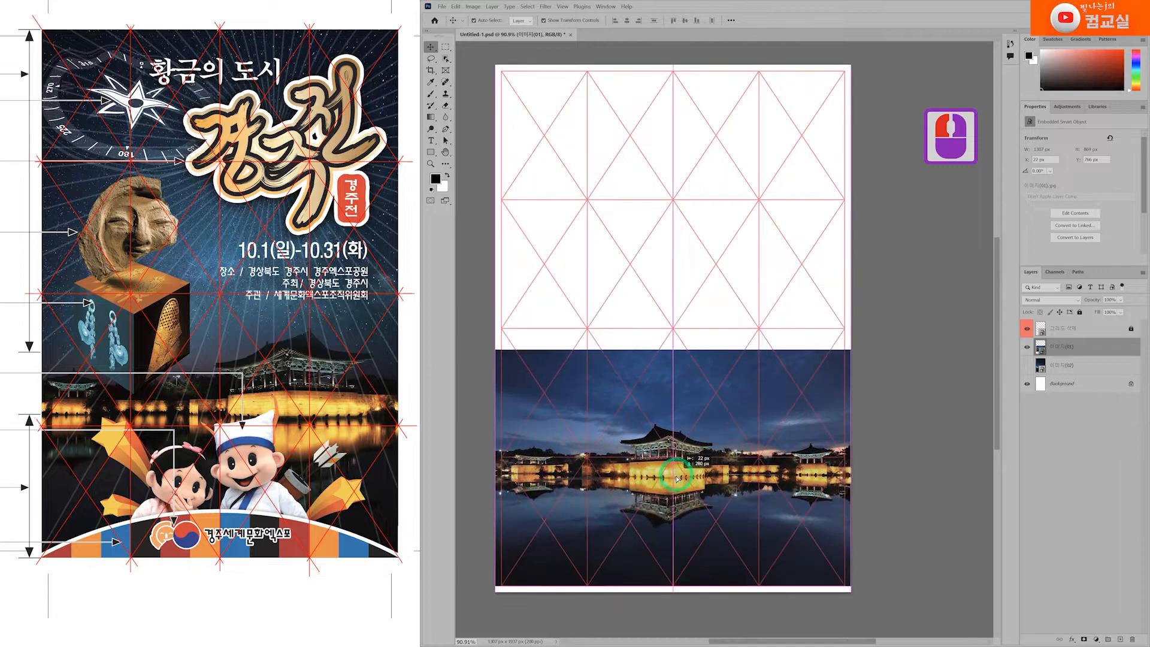
scroll(755, 503, up, 1)
scroll(756, 503, up, 2)
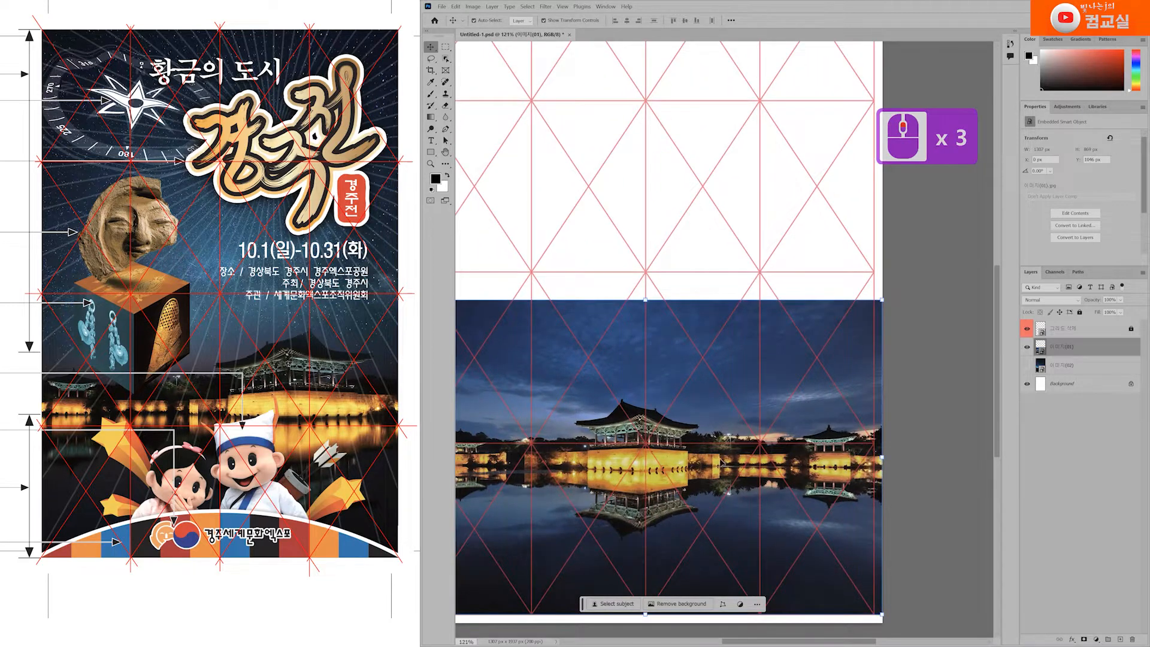
scroll(716, 448, down, 4)
scroll(737, 414, left, 1)
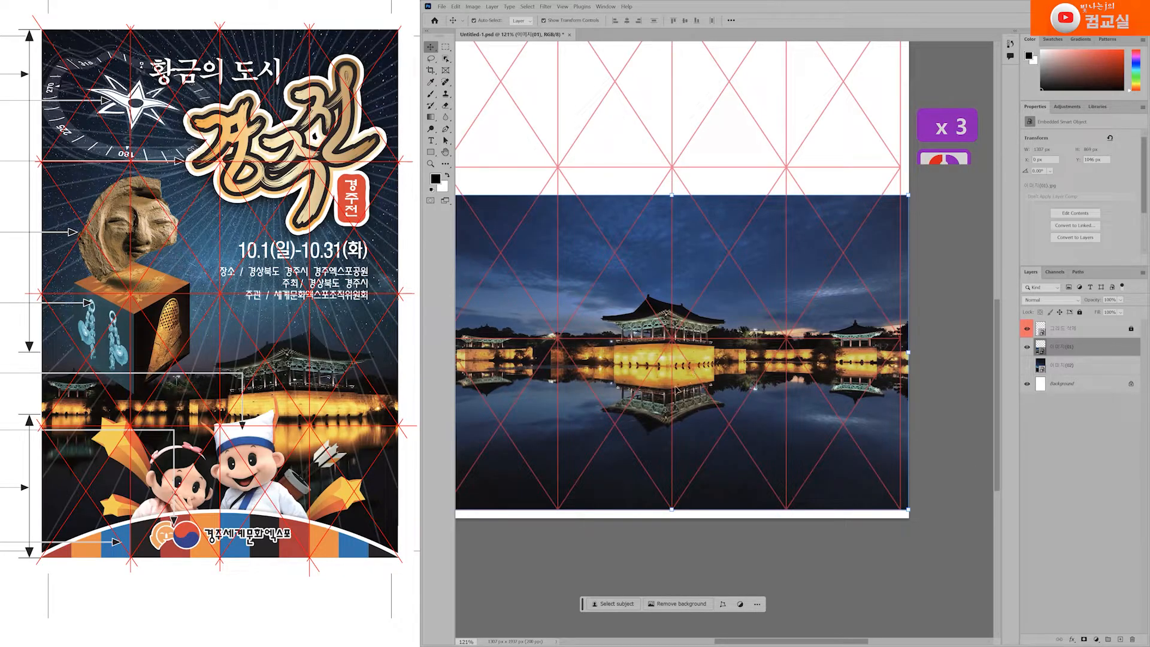
scroll(687, 390, left, 2)
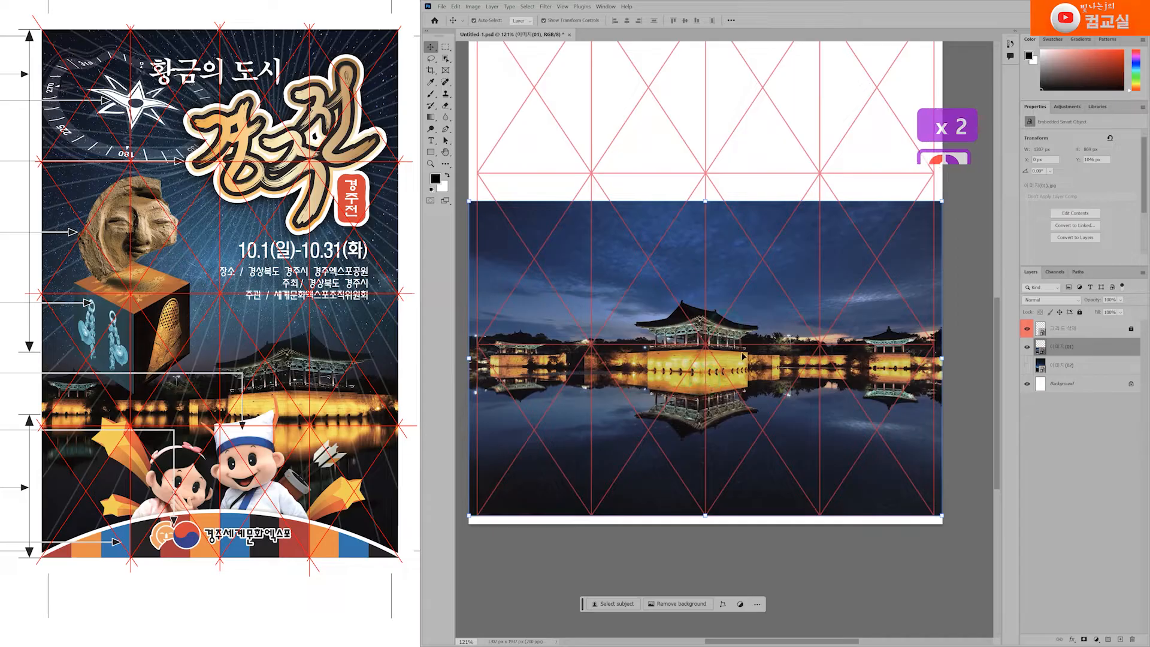
Compare the pavilion's placement with the reference poster and flip the 이미지(01) photo horizontally.
click(715, 382)
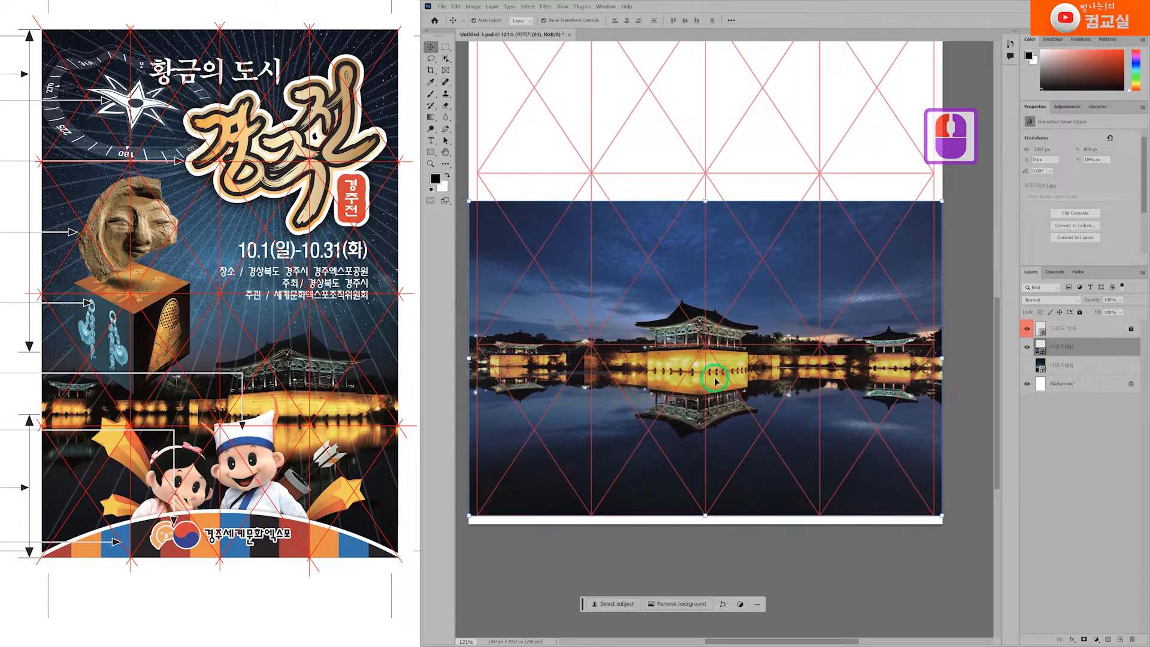
click(885, 383)
drag(208, 456, 246, 404)
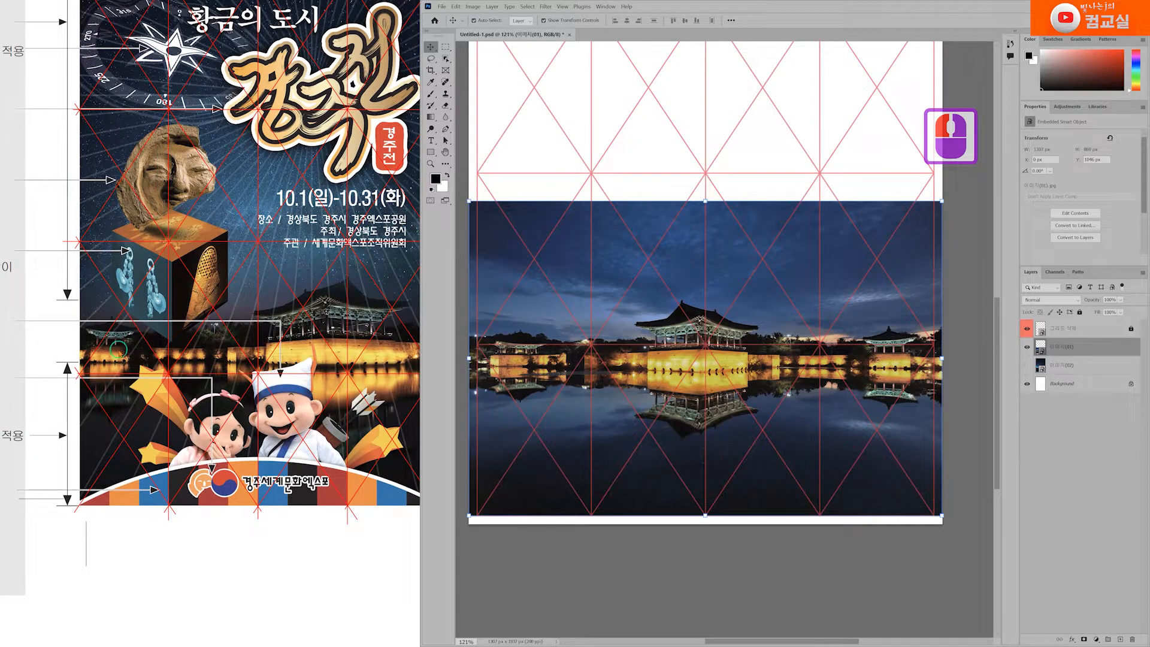
drag(118, 349, 117, 349)
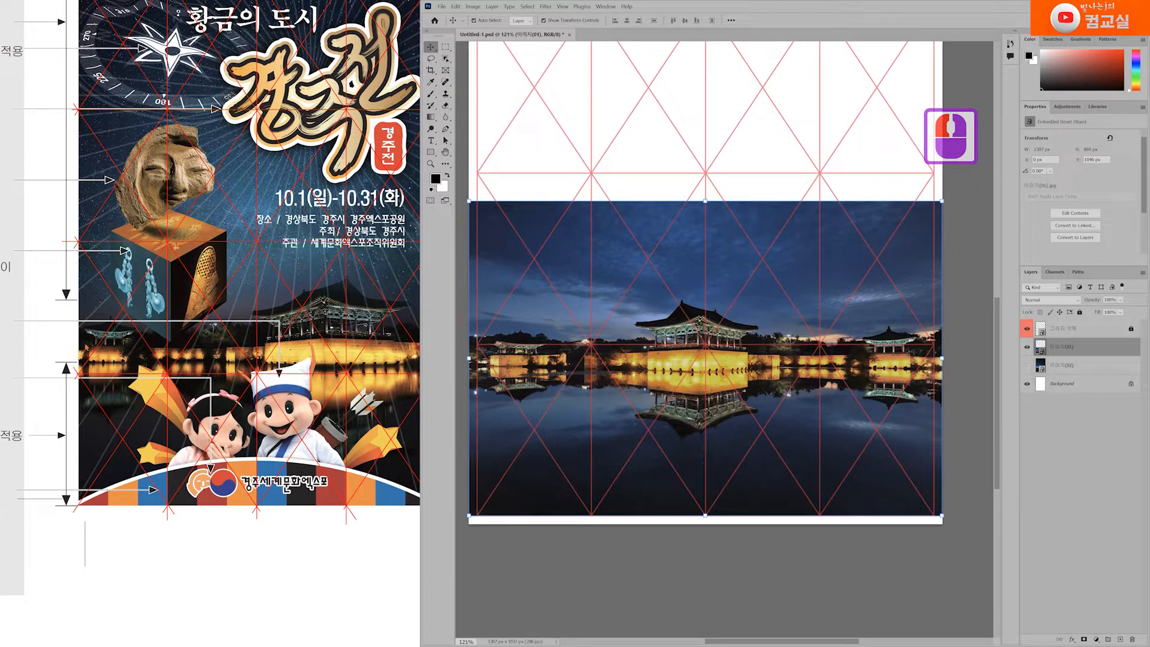
click(667, 340)
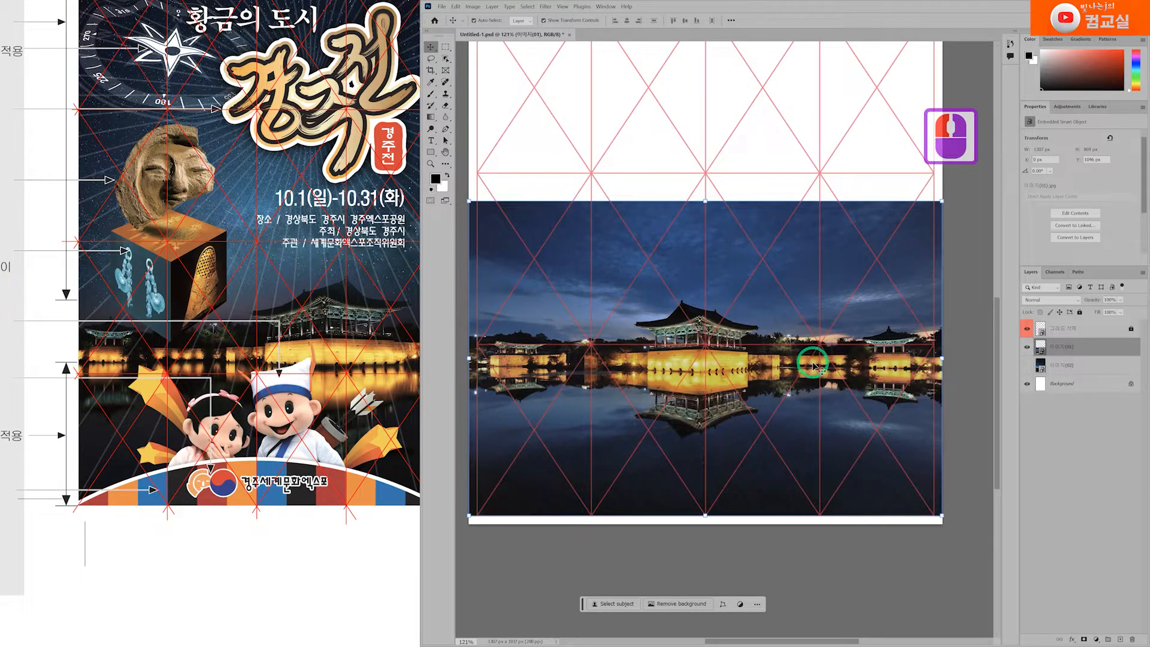
key(ctrl+t)
right_click(758, 293)
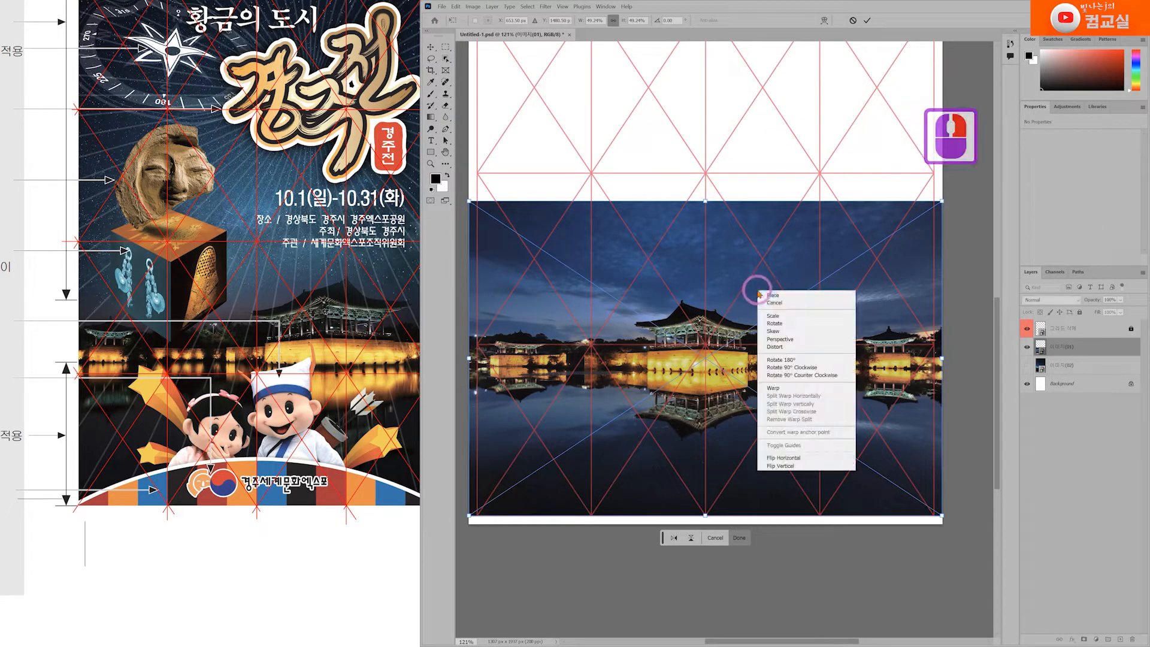
click(818, 459)
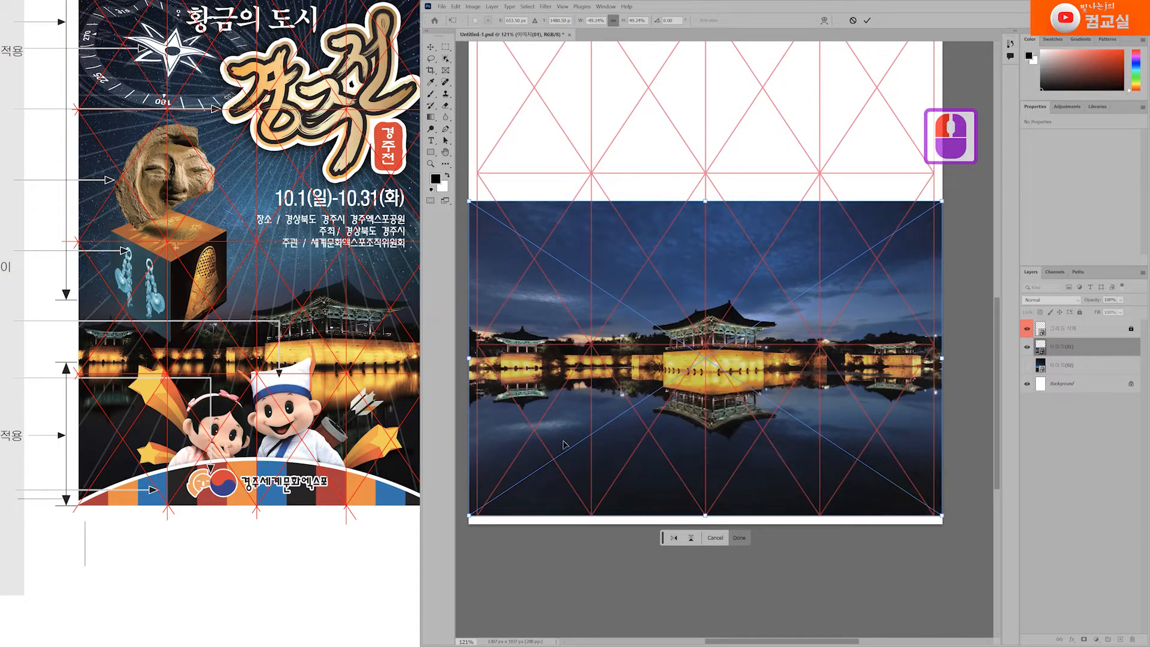
Enlarge the pavilion photo proportionally and reposition it so the main pavilion sits in the right half of the grid.
drag(937, 518, 981, 555)
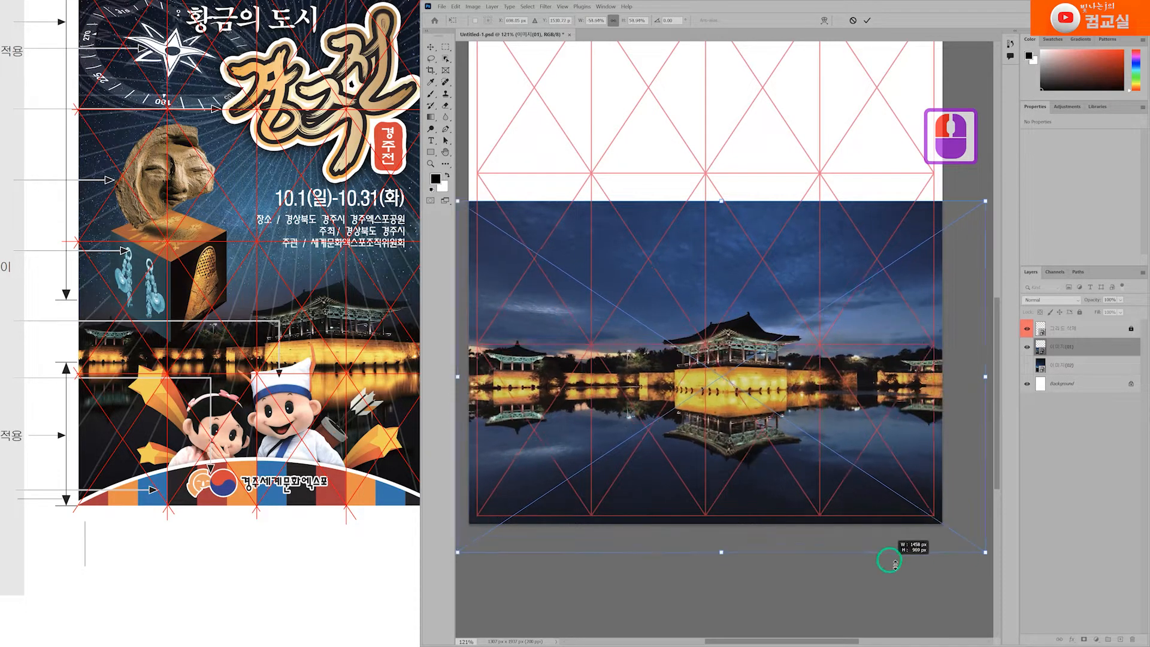
drag(680, 467, 683, 403)
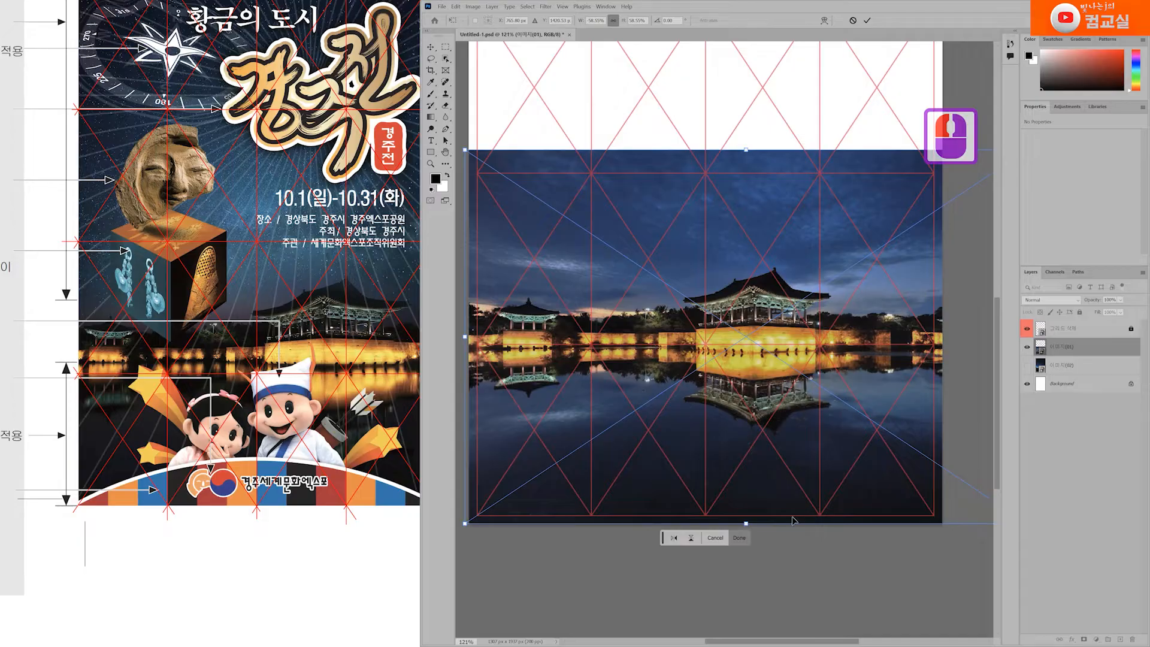
drag(793, 525, 802, 431)
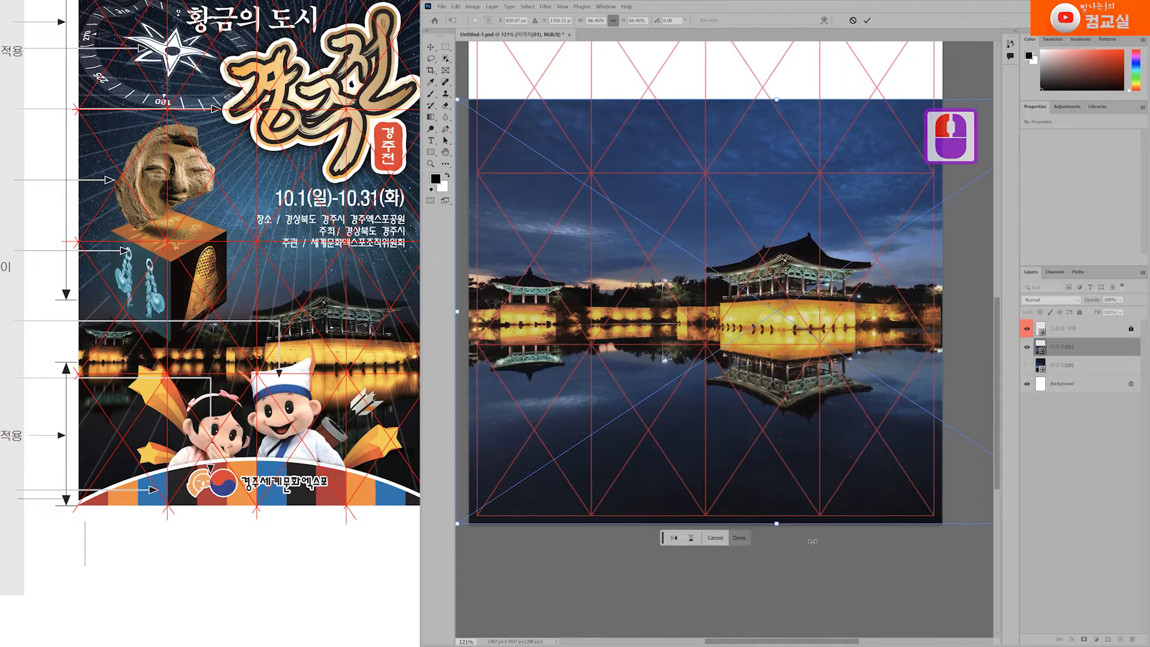
drag(812, 527, 817, 539)
drag(872, 490, 885, 473)
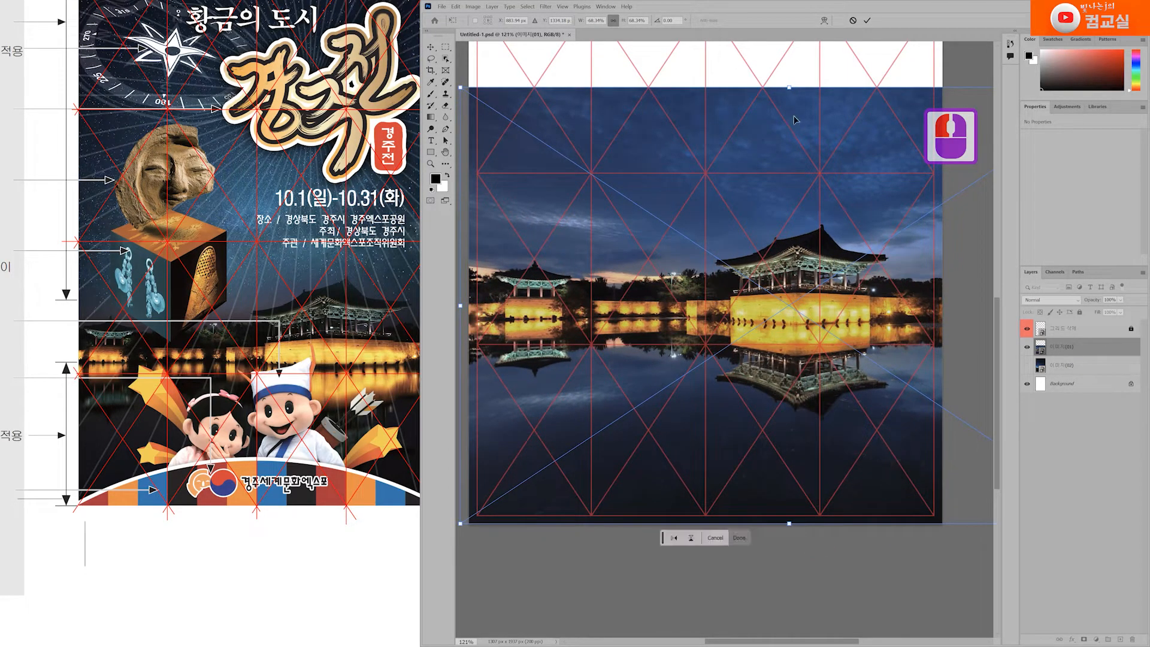
Fine-tune the pavilion photo's height, width and position to match the reference grid, and apply the transform.
drag(789, 92, 789, 103)
drag(784, 172, 785, 181)
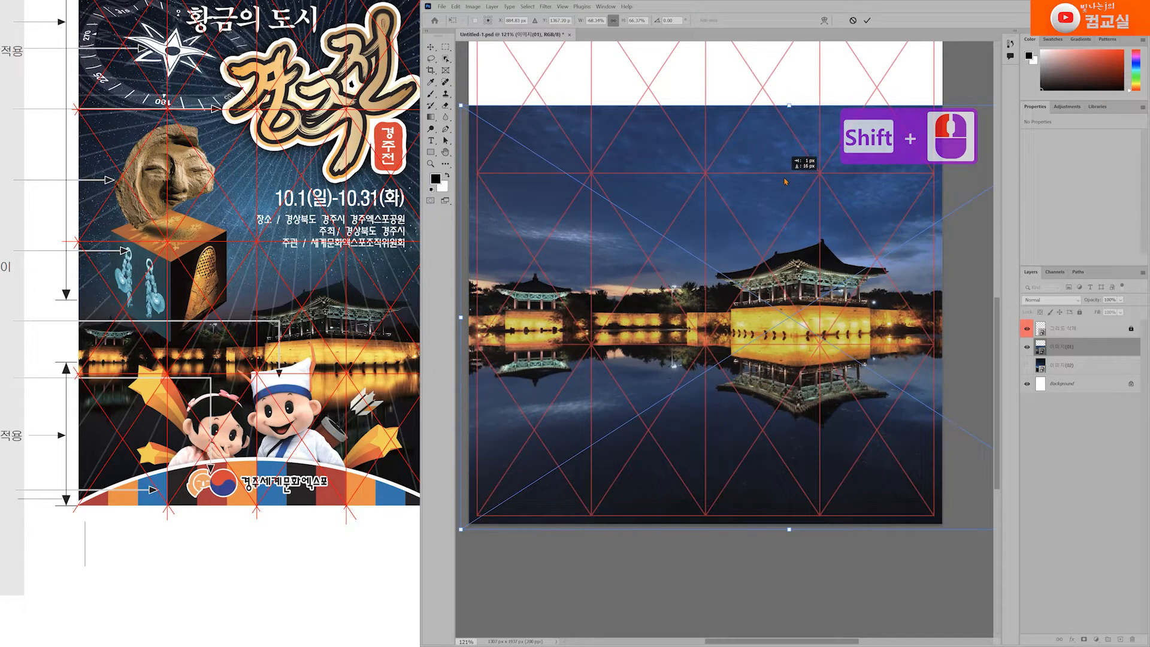
drag(462, 318, 459, 318)
drag(857, 359, 854, 345)
drag(787, 519, 803, 543)
drag(812, 495, 812, 488)
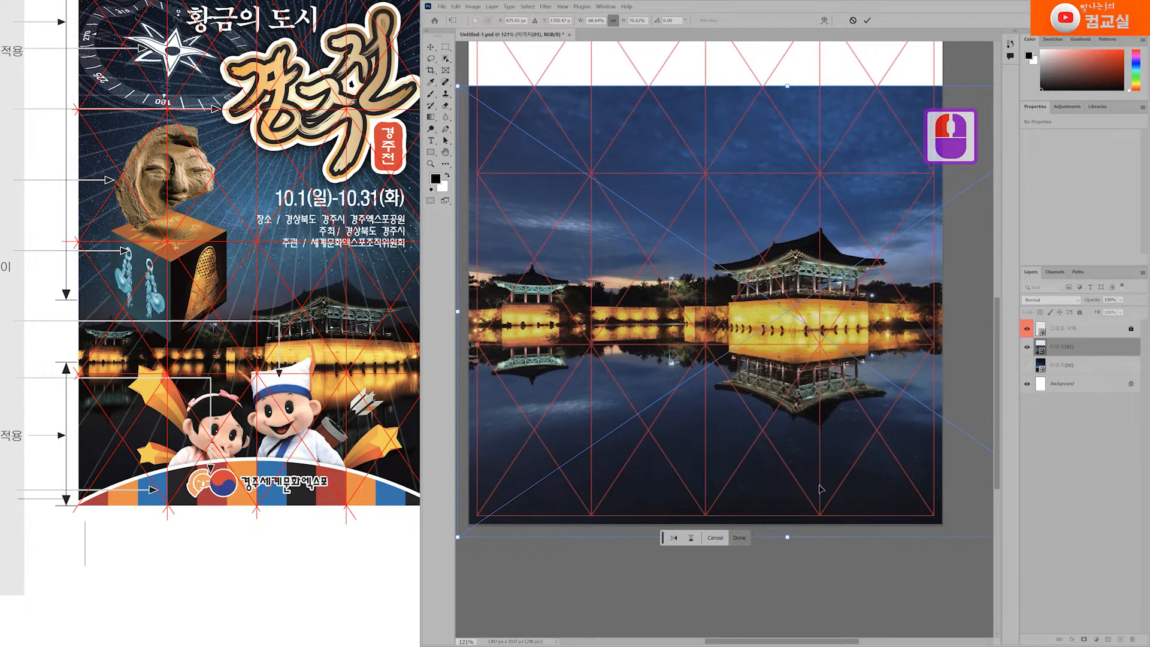
key(Return)
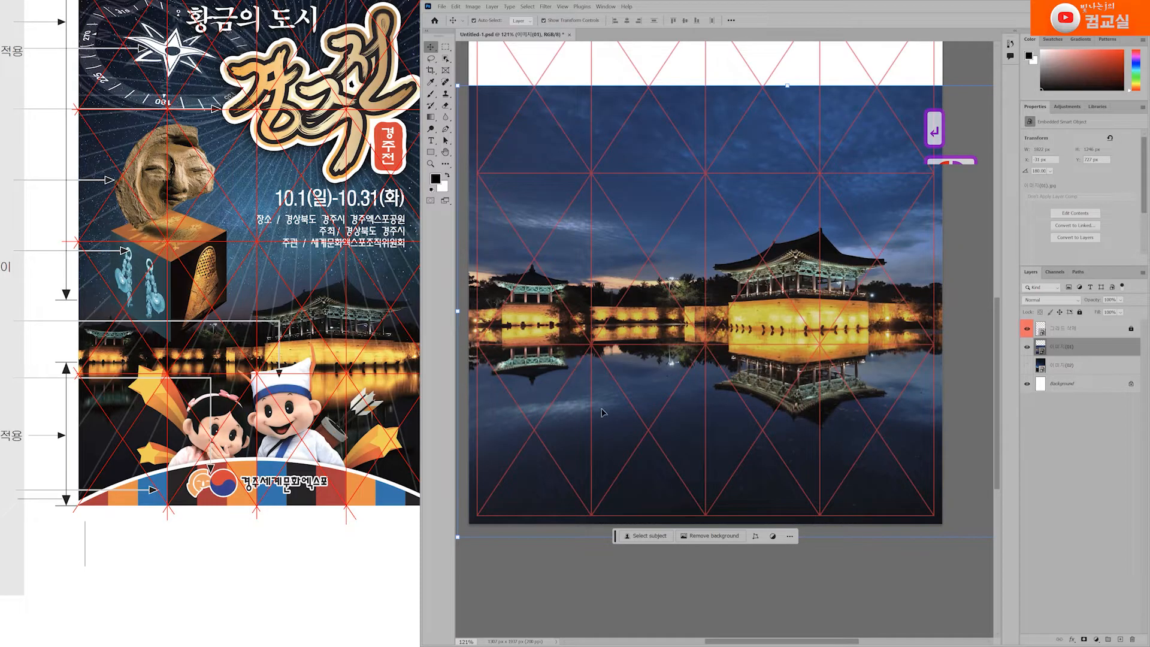
Select the water area below the wall's waterline across the full poster width with the Polygonal Lasso tool.
scroll(800, 454, down, 1)
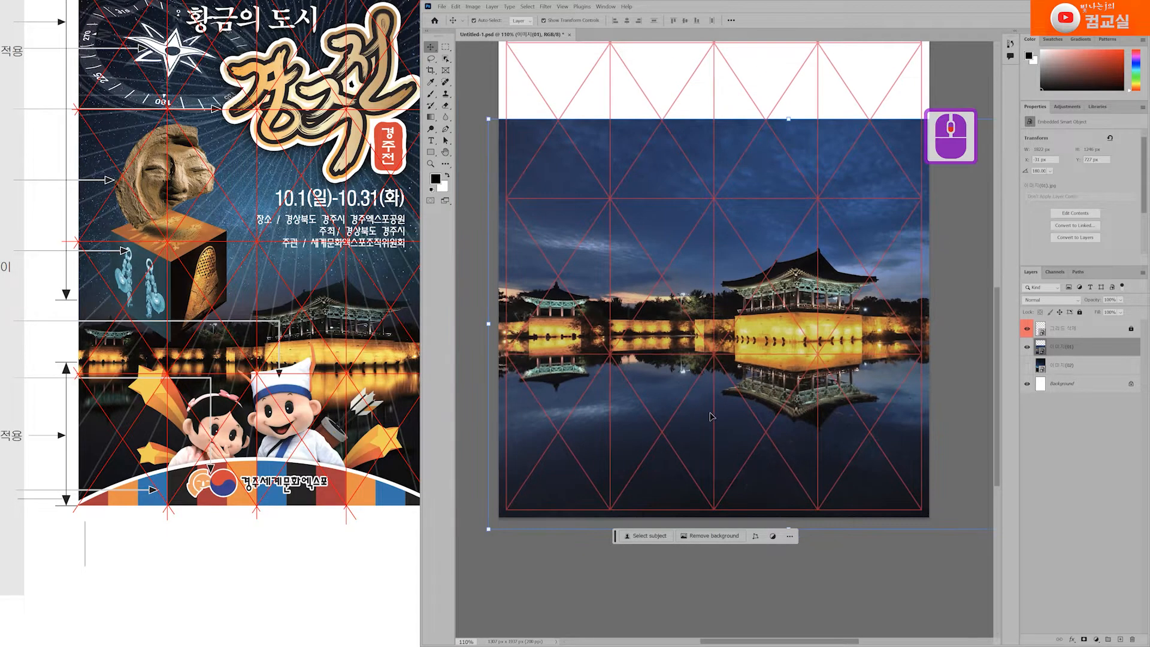
click(597, 595)
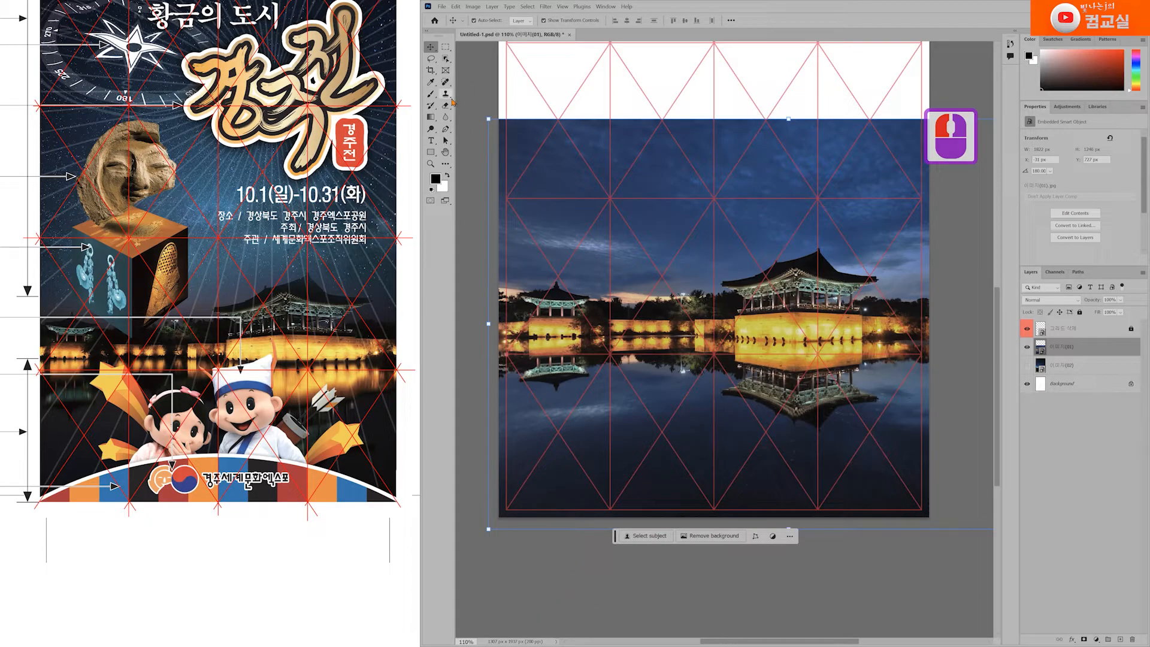
click(430, 58)
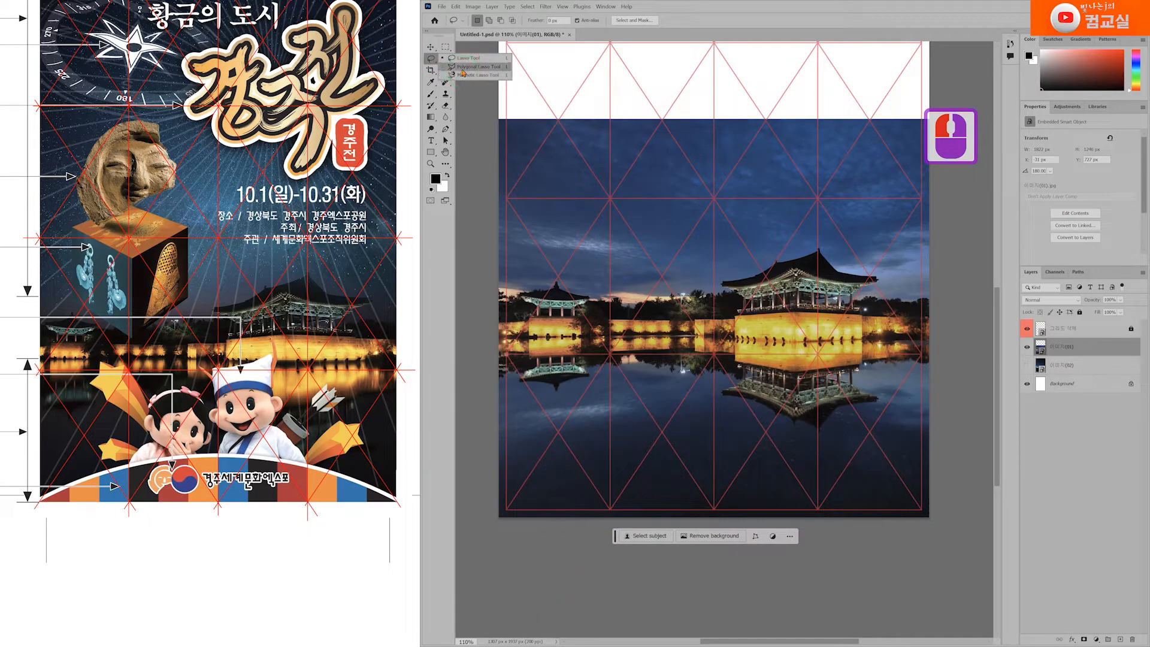
click(471, 67)
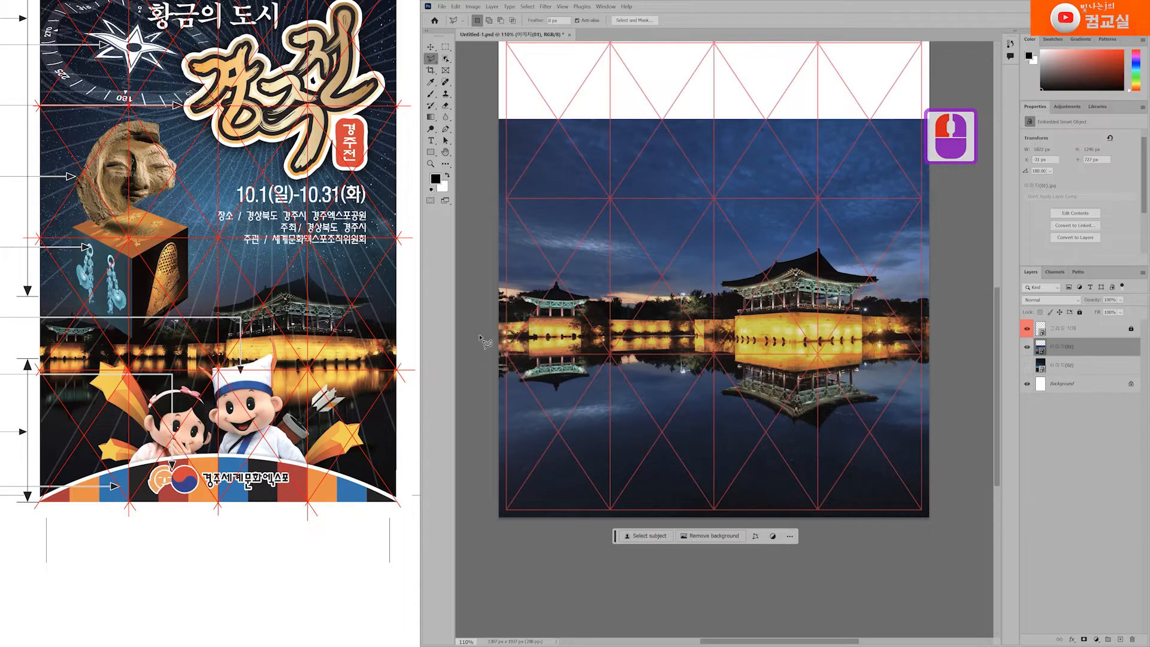
click(480, 336)
click(546, 336)
click(588, 337)
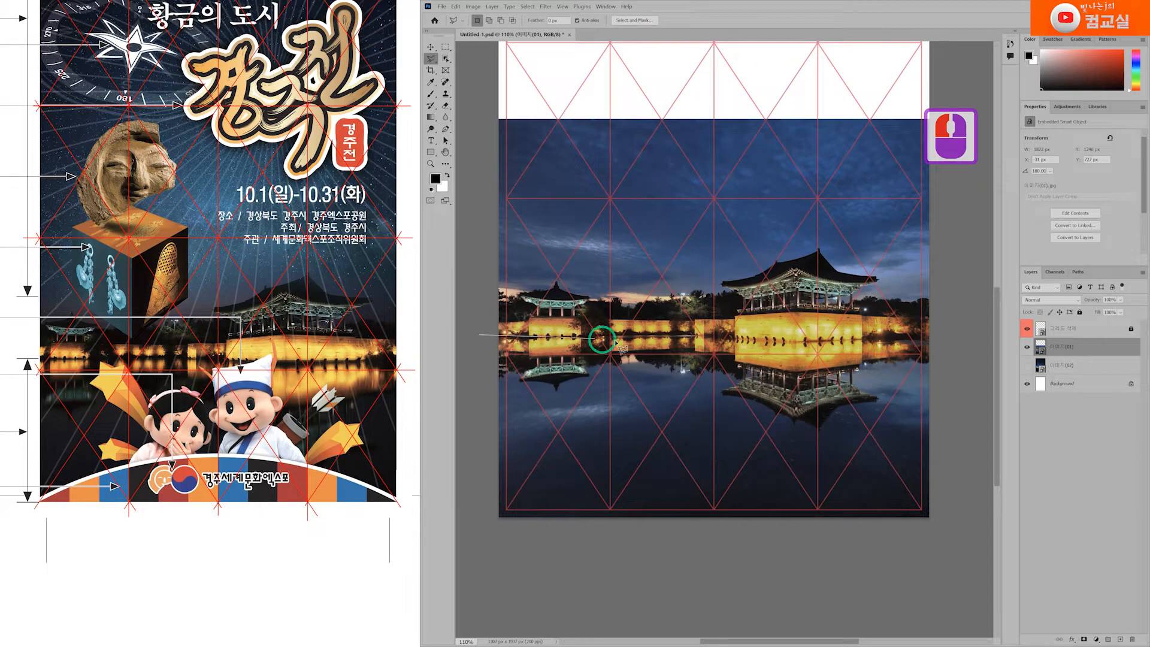
click(739, 338)
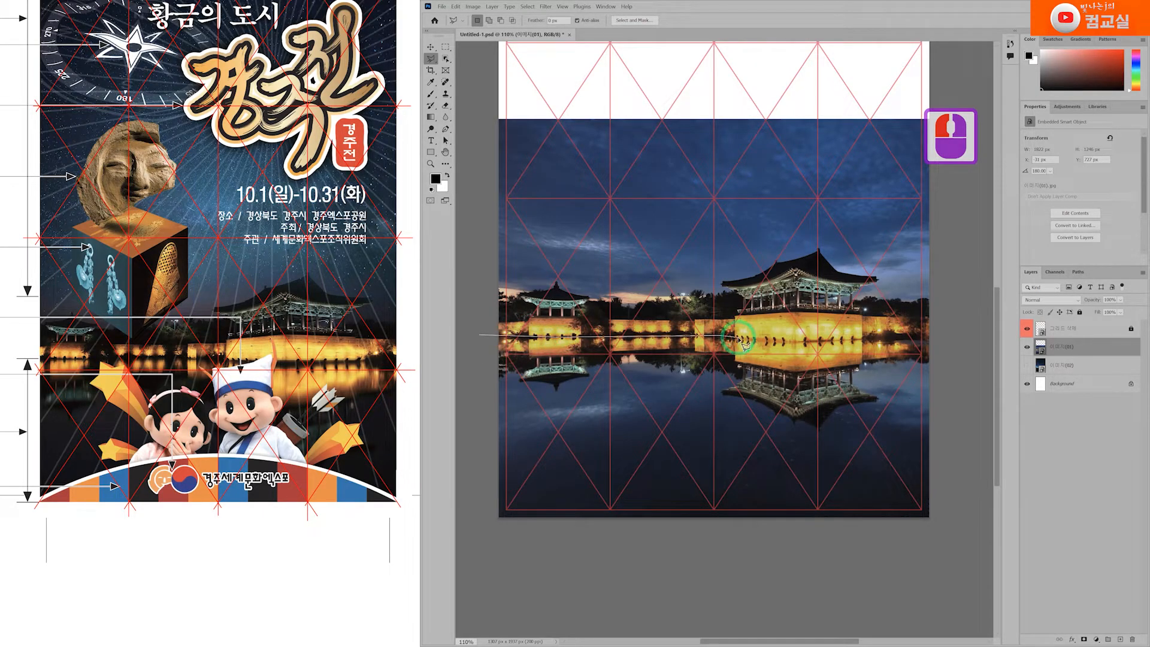
click(796, 342)
click(859, 341)
click(942, 339)
click(944, 541)
click(485, 522)
click(479, 536)
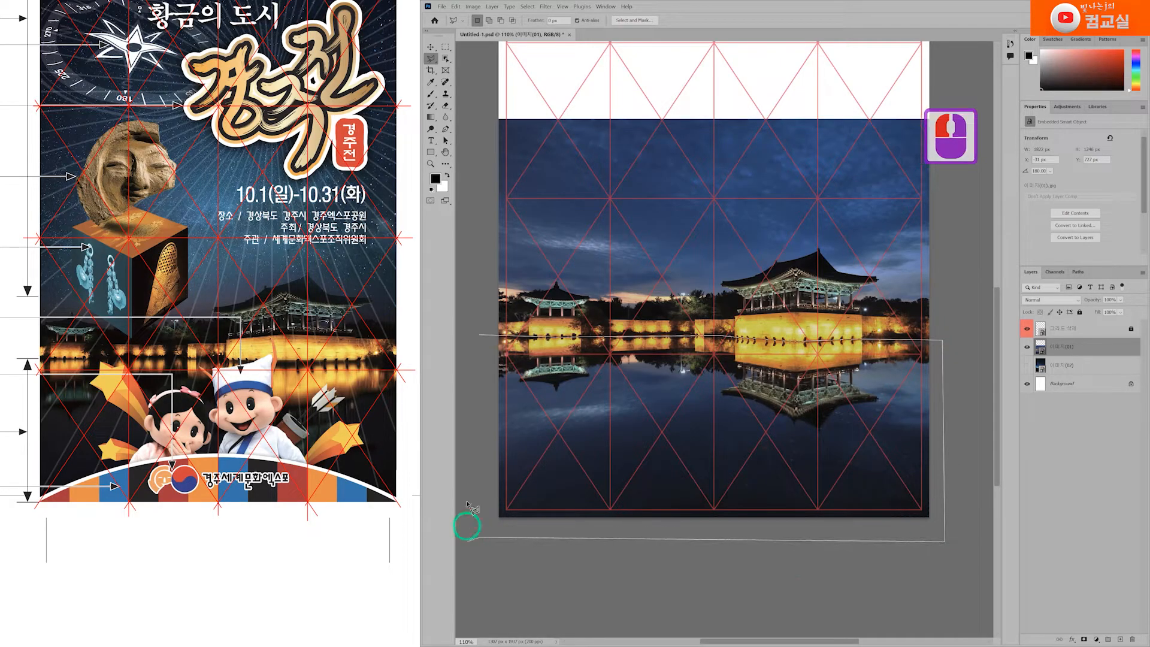
click(480, 337)
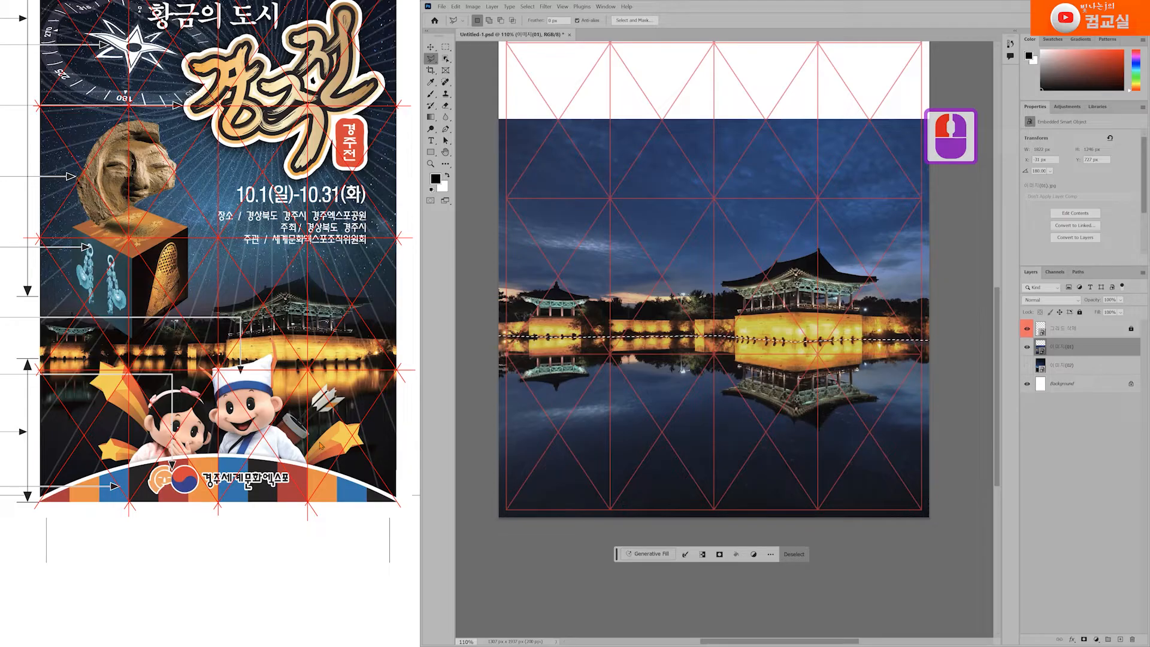
click(545, 7)
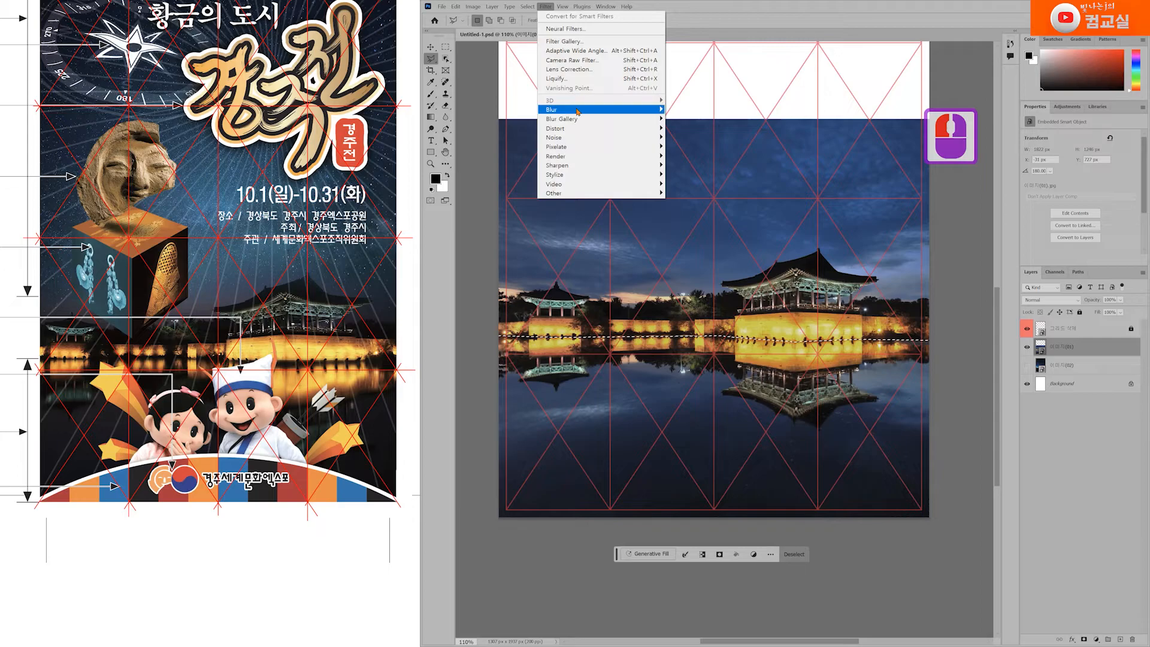
mouse_move(578, 111)
click(697, 147)
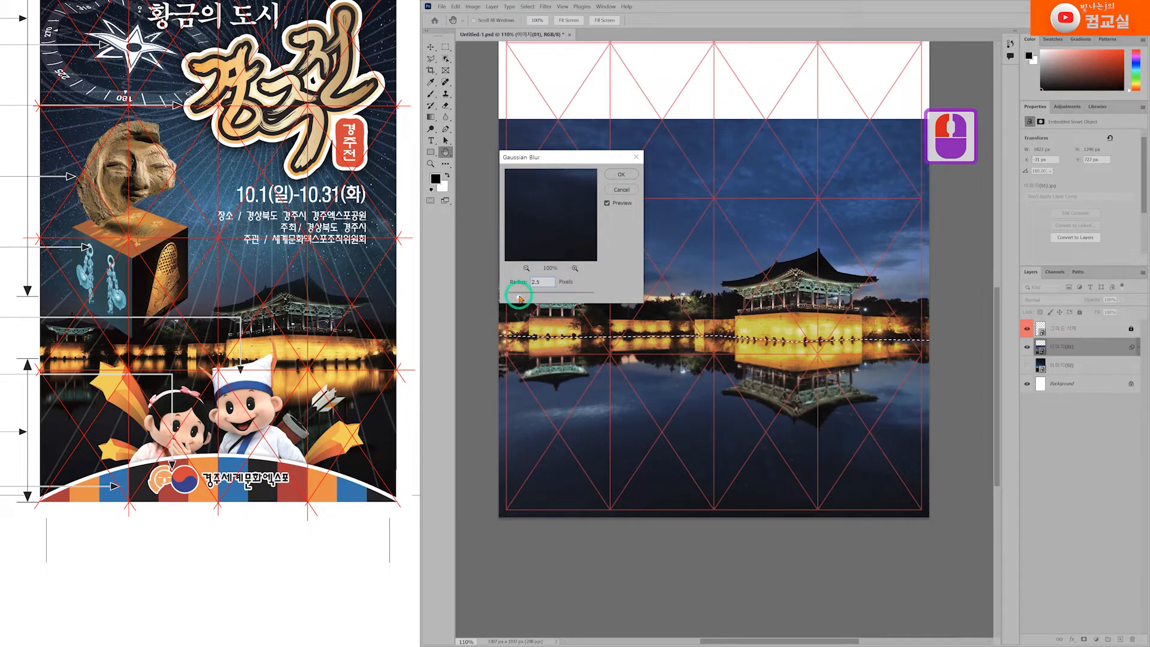
click(621, 189)
Start a Motion Blur filter on the selected water of the 이미지(01) pavilion layer.
scroll(294, 426, up, 4)
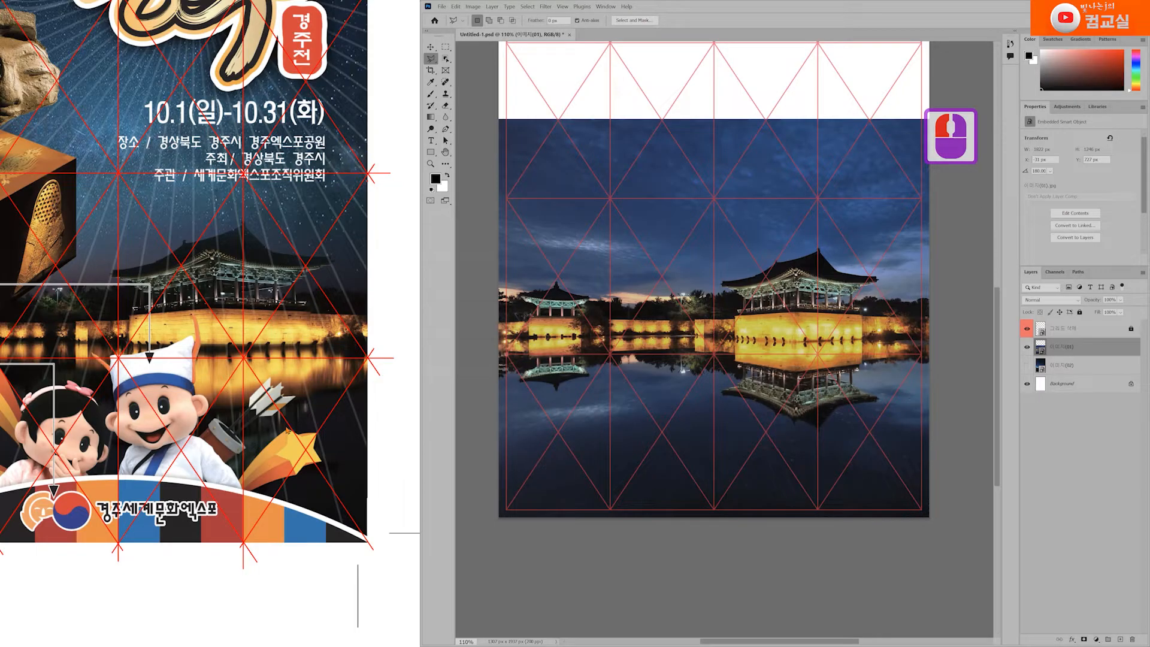
click(1098, 348)
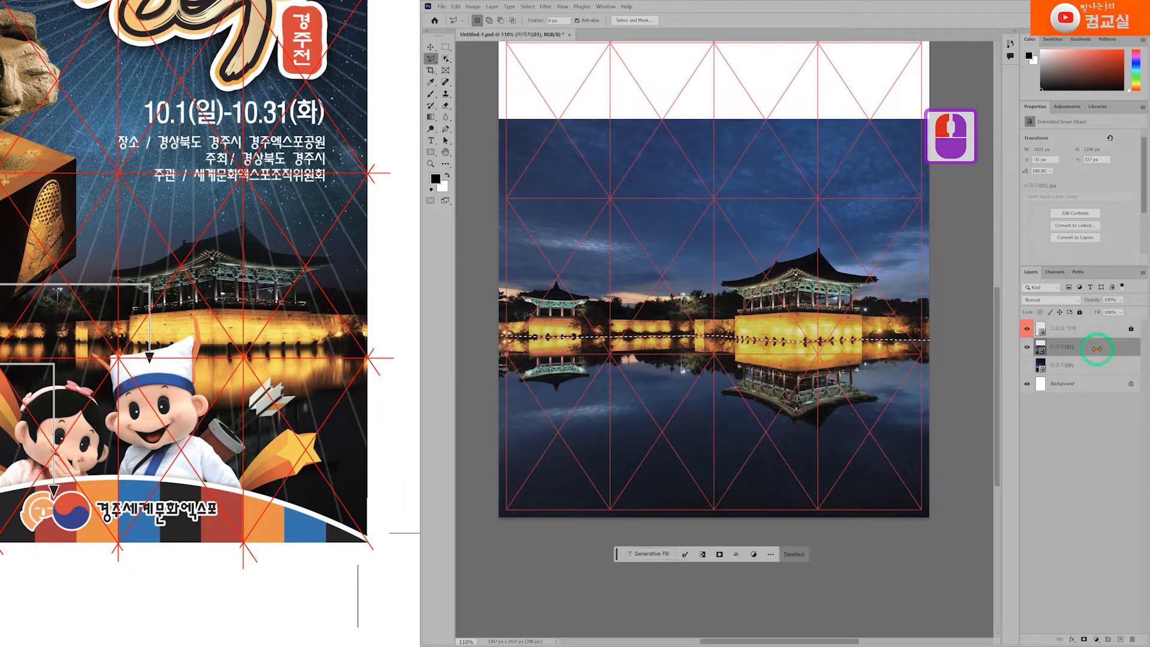
click(545, 6)
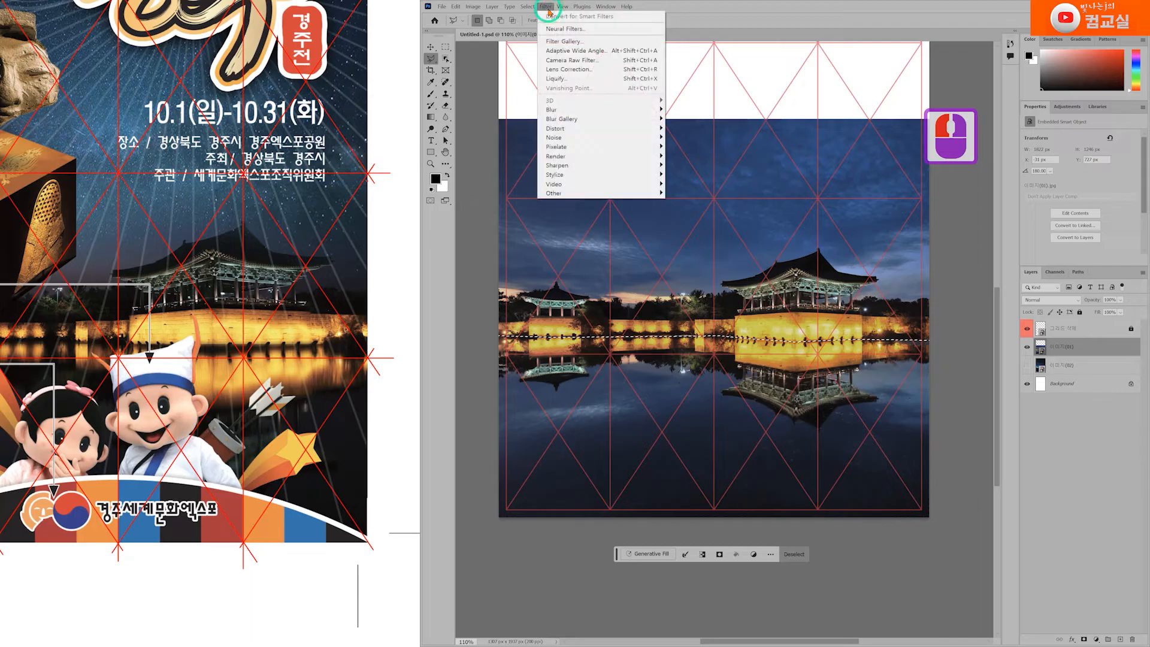
click(575, 107)
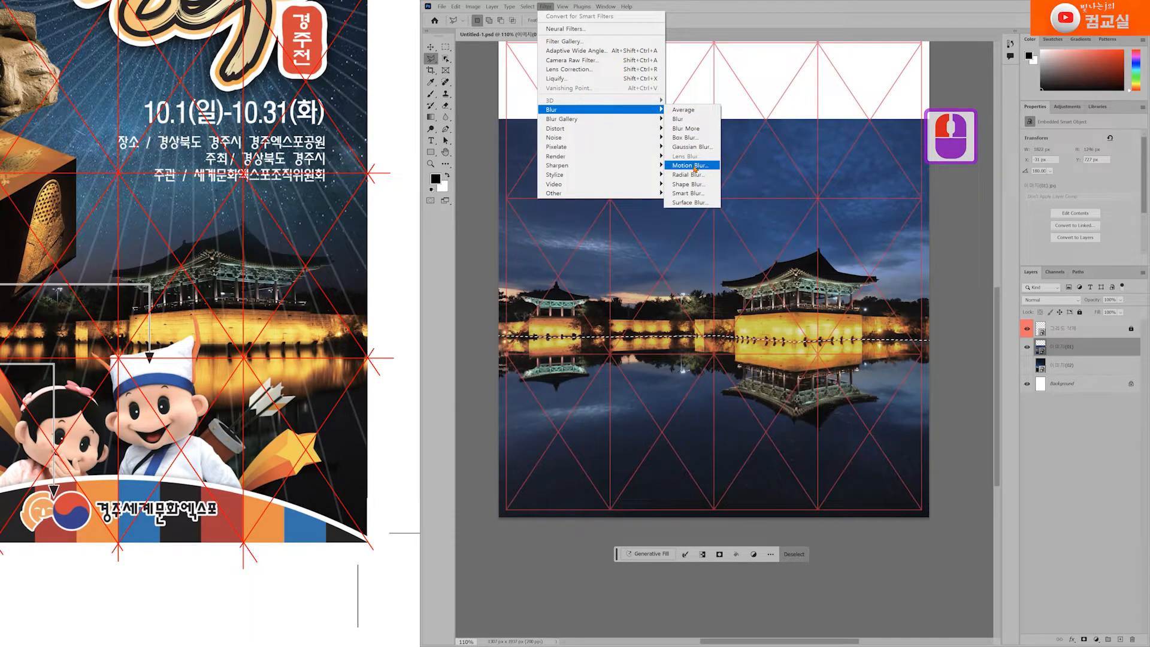
click(687, 167)
drag(584, 136, 565, 155)
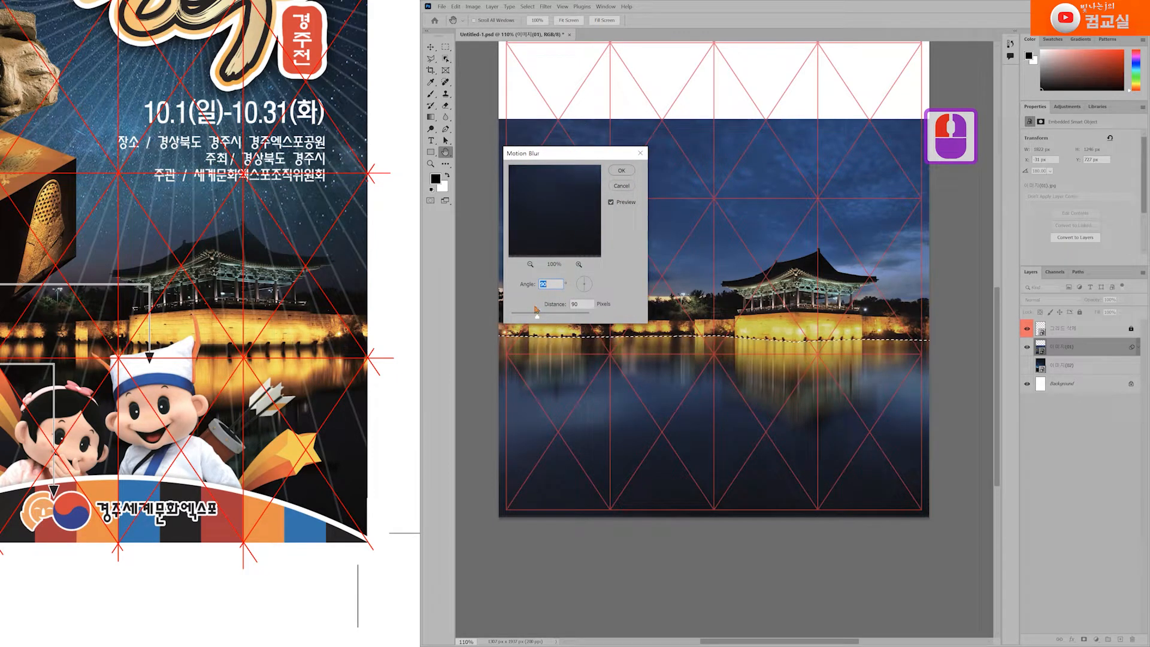
Try a motion blur distance of 194 pixels with the angle at 0°, and set the angle back to 90°.
key(Tab)
double_click(546, 318)
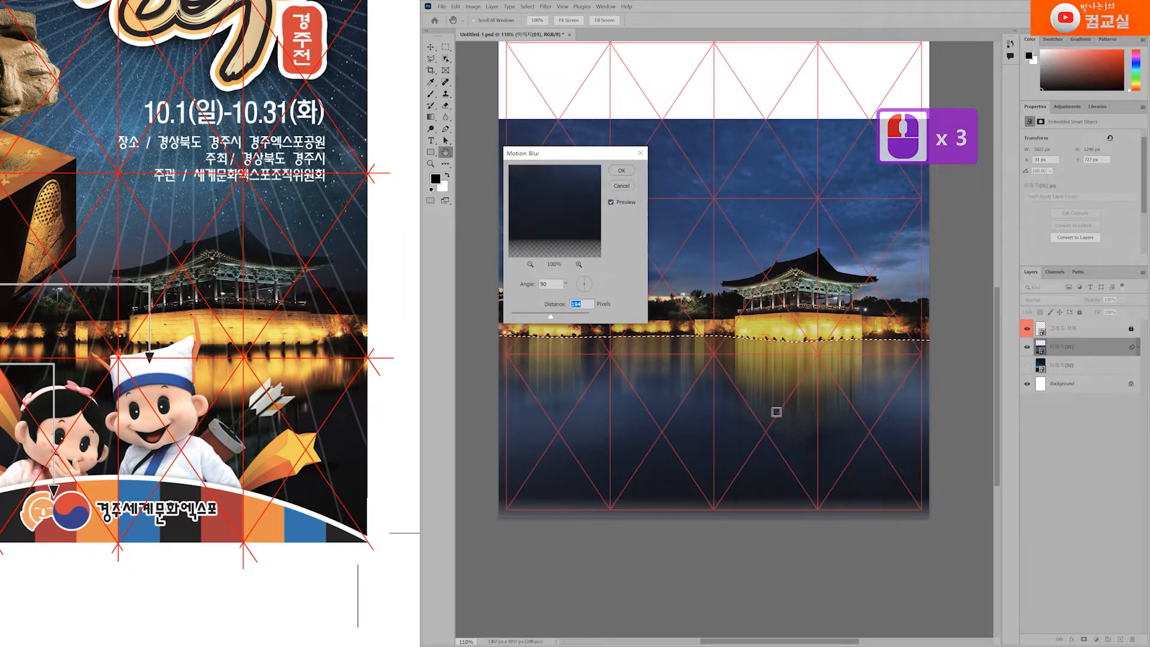
double_click(545, 284)
text(0)
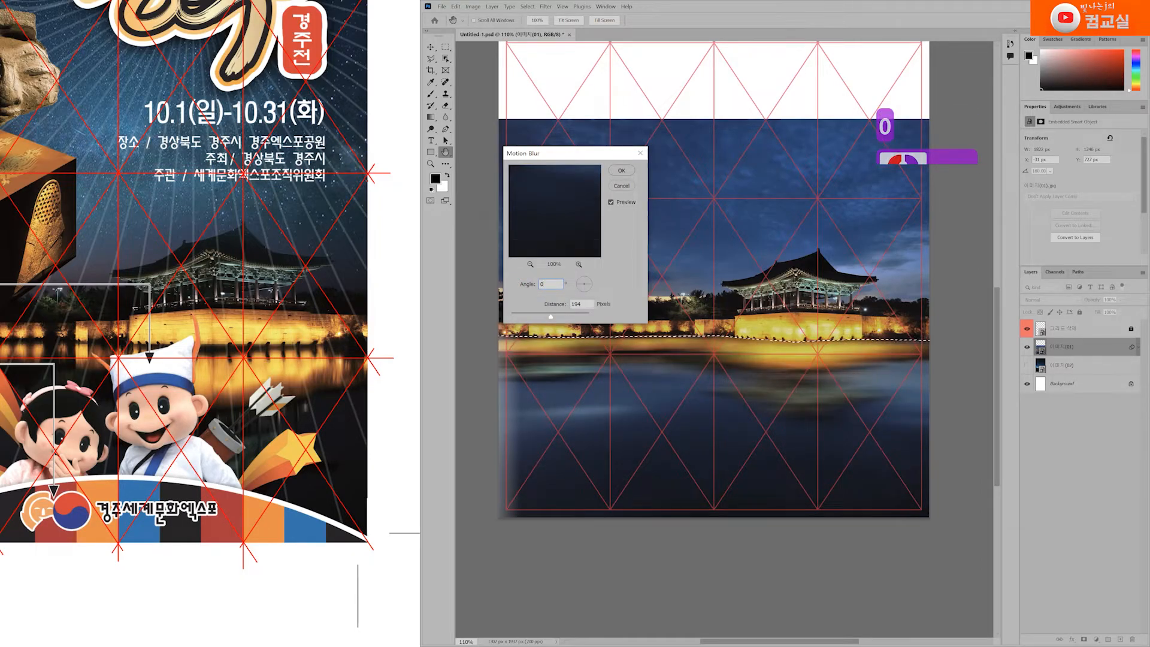
click(587, 304)
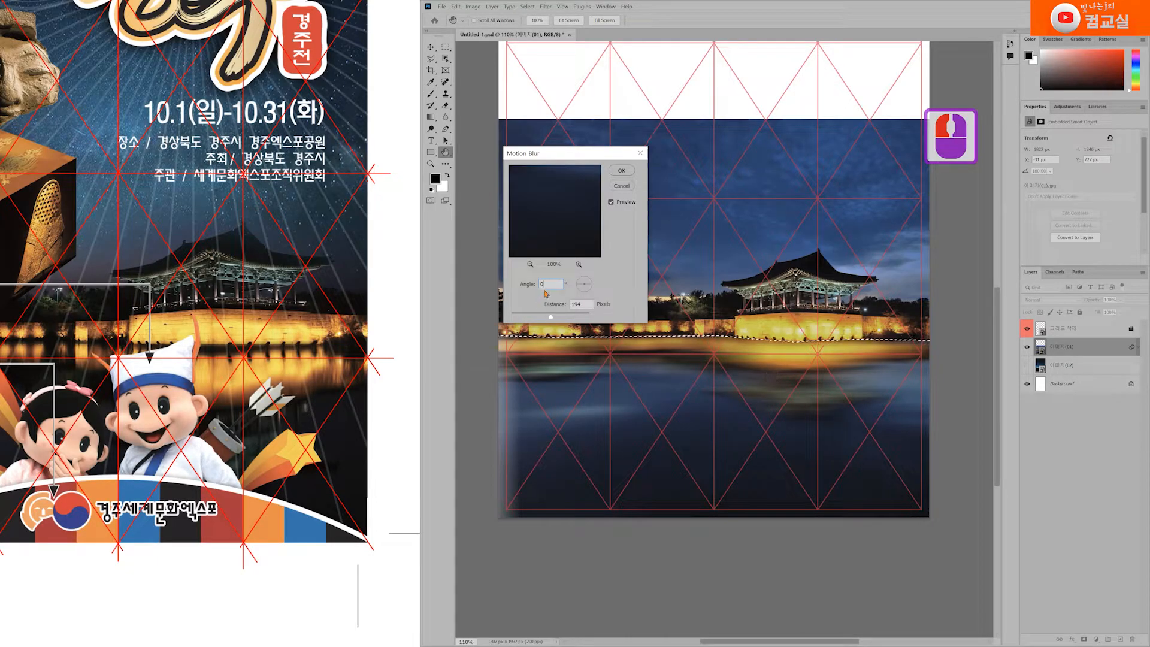
text(90)
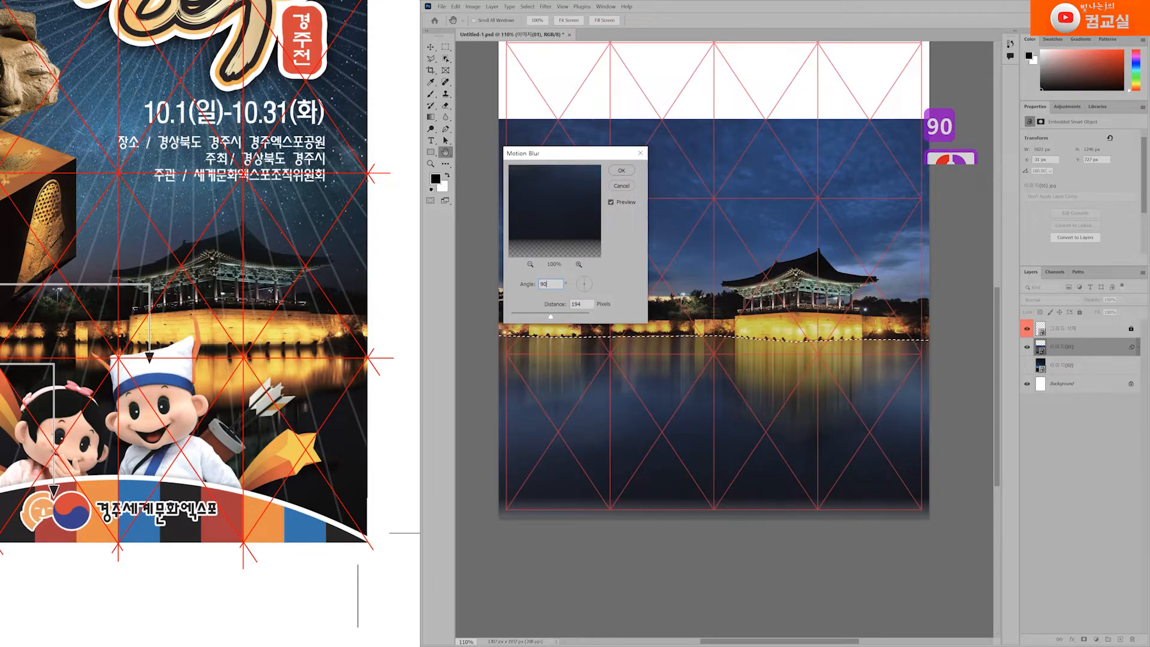
Set the motion blur distance to 90 pixels at a 90° angle, apply it to the water and deselect.
click(552, 292)
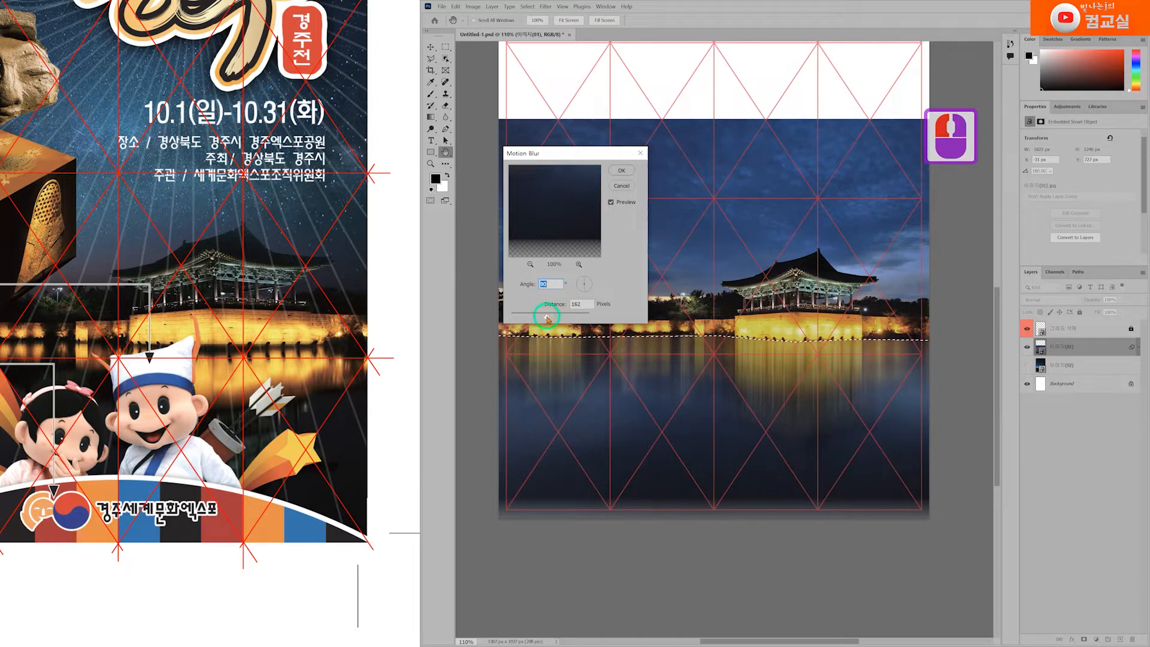
key(Tab)
drag(545, 318, 542, 317)
click(564, 310)
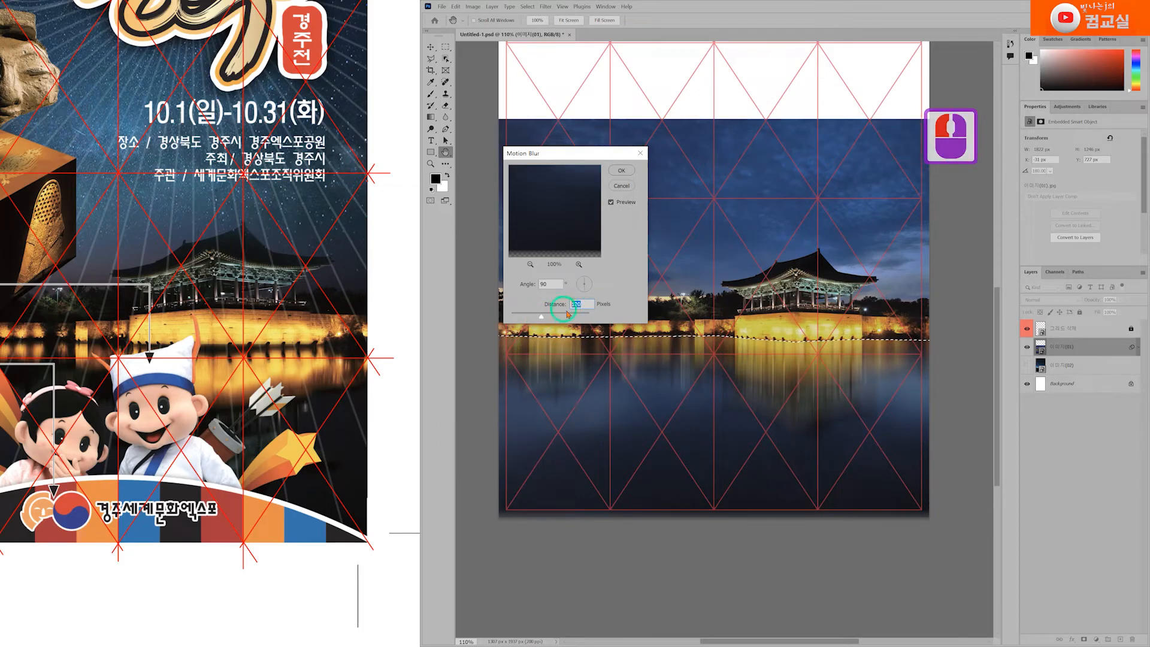
text(90)
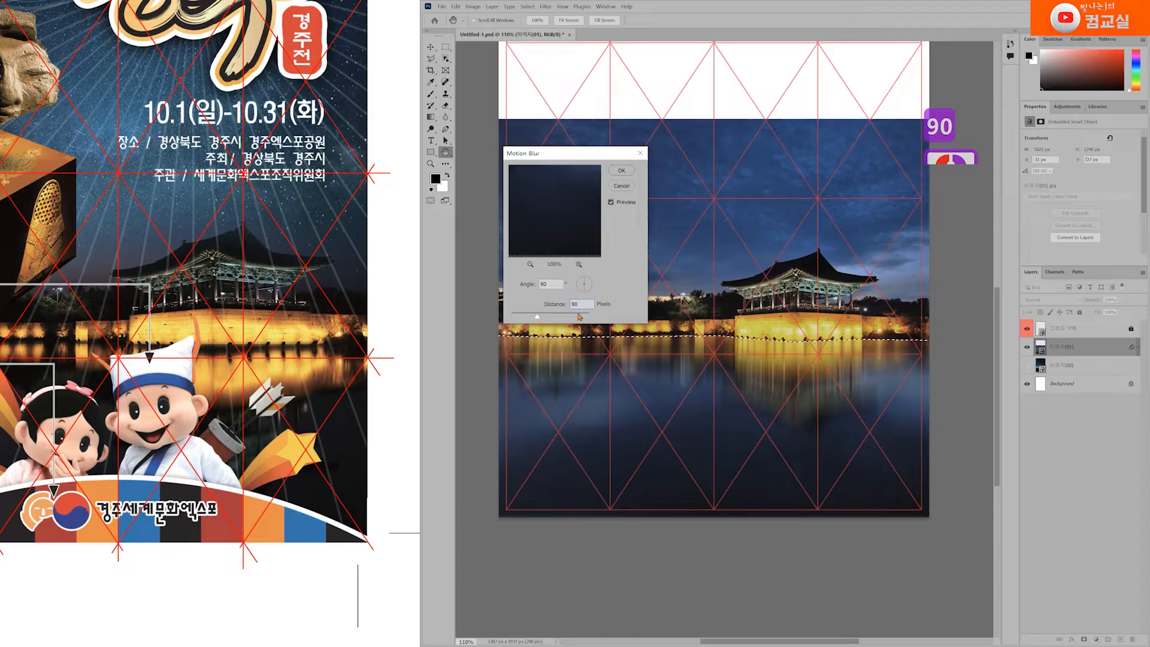
click(554, 285)
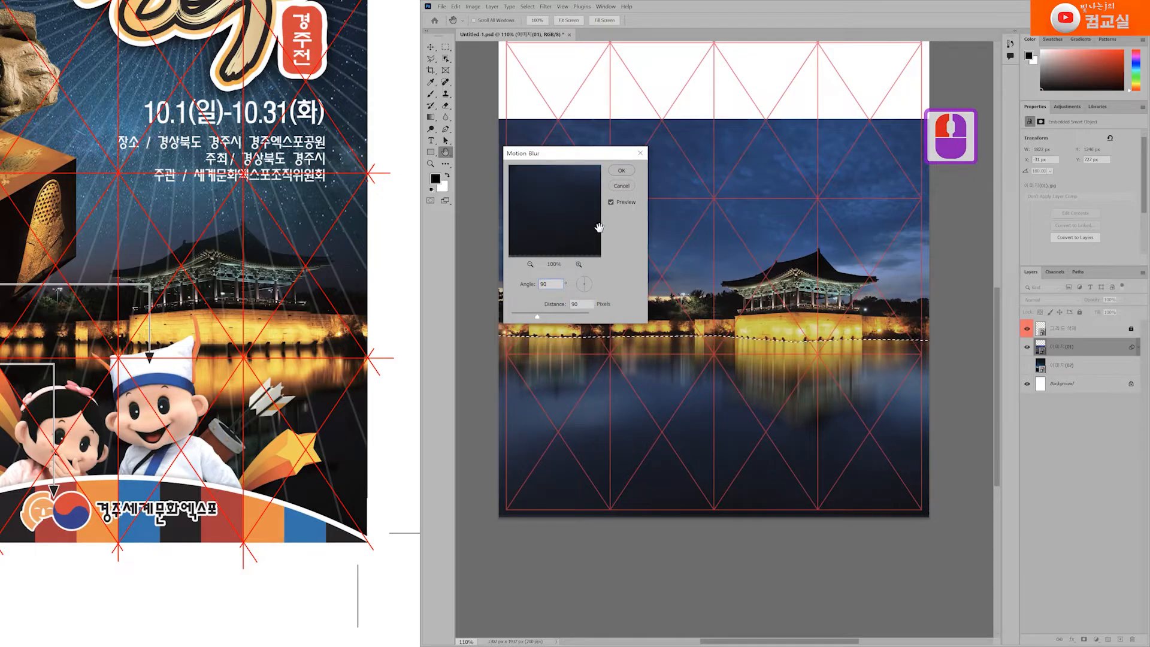
click(622, 172)
key(ctrl+d)
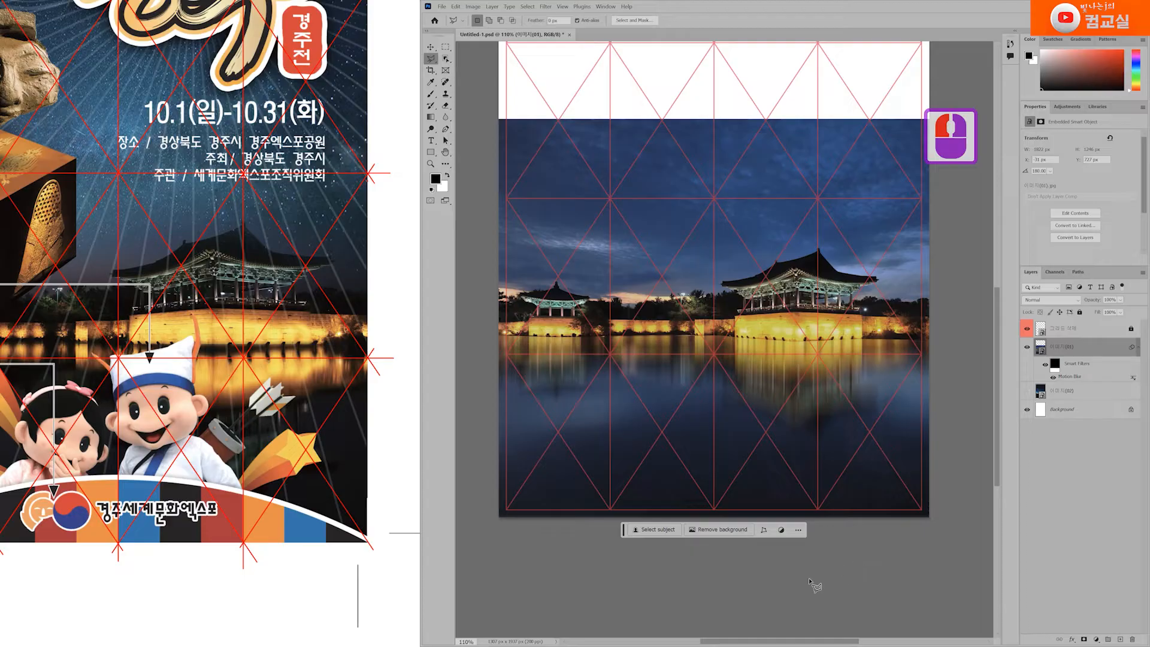
Show the 이미지(02) night-sky layer and move it directly above the 이미지(01) pavilion layer.
drag(169, 436, 226, 457)
scroll(227, 458, down, 3)
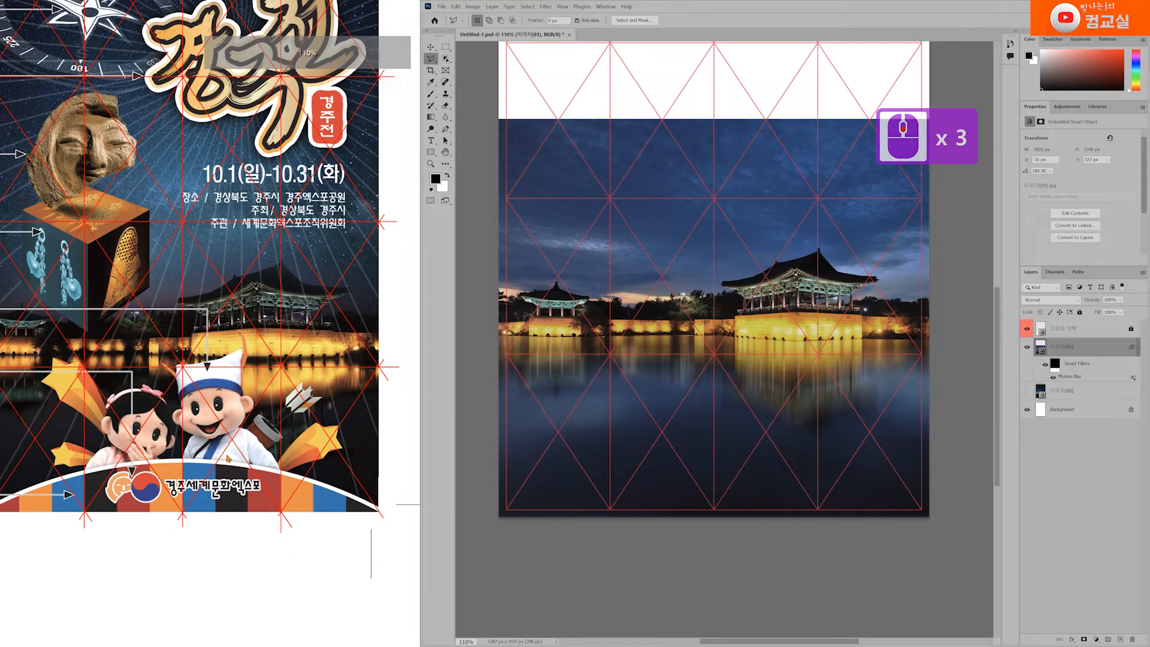
scroll(227, 458, down, 2)
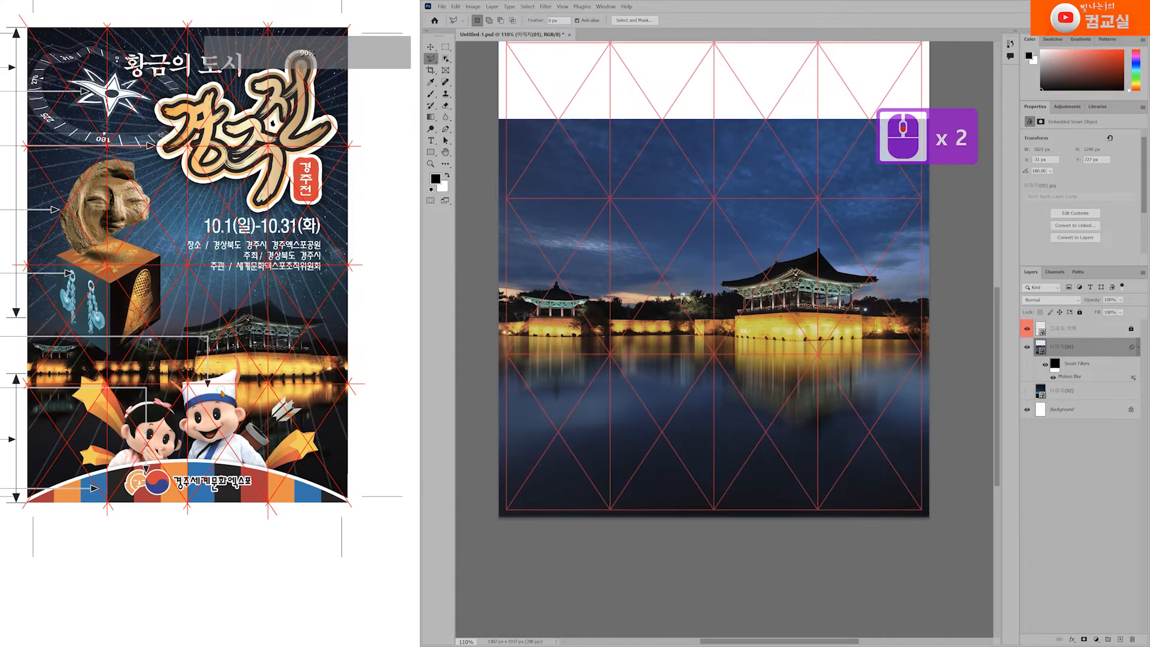
drag(187, 343, 246, 424)
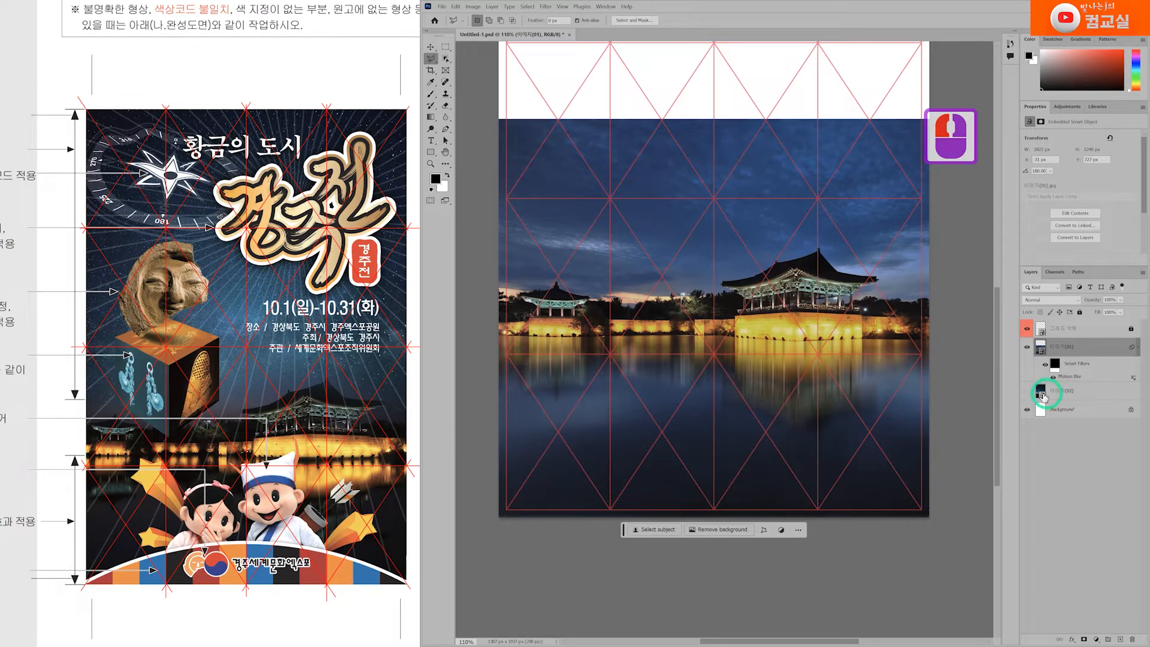
click(1027, 391)
scroll(210, 325, down, 1)
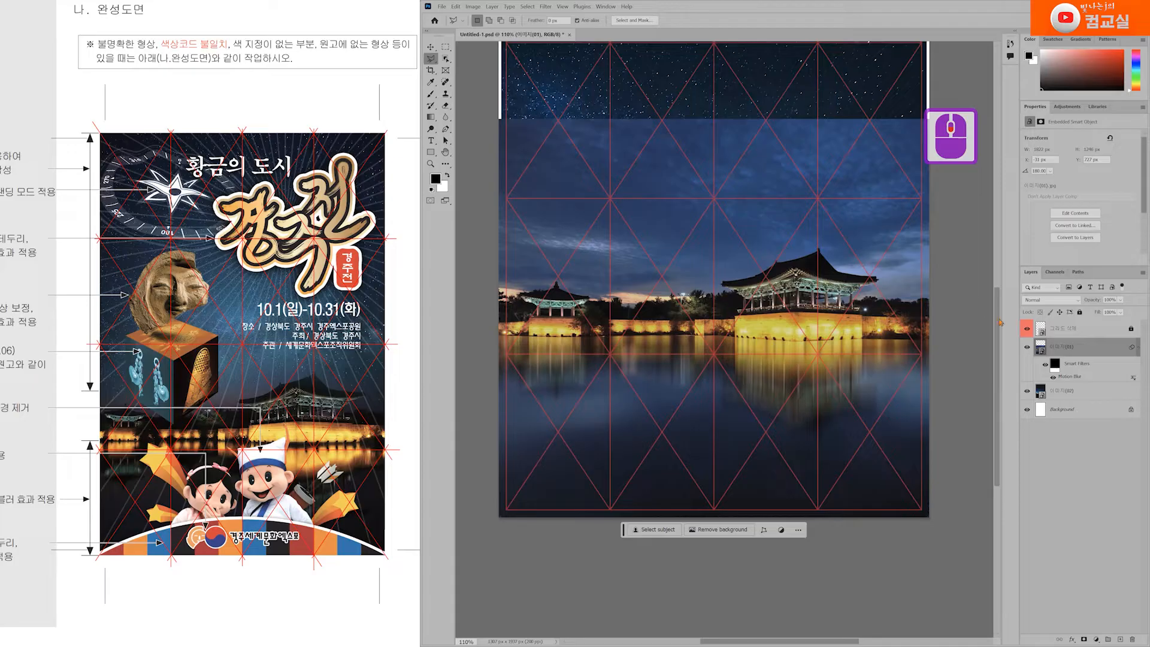
click(1086, 395)
drag(1086, 395, 1081, 343)
Free-transform the night-sky photo, enlarging it beyond the poster edges and positioning its horizon near the lowest horizontal grid line.
key(ctrl+0)
scroll(867, 386, down, 9)
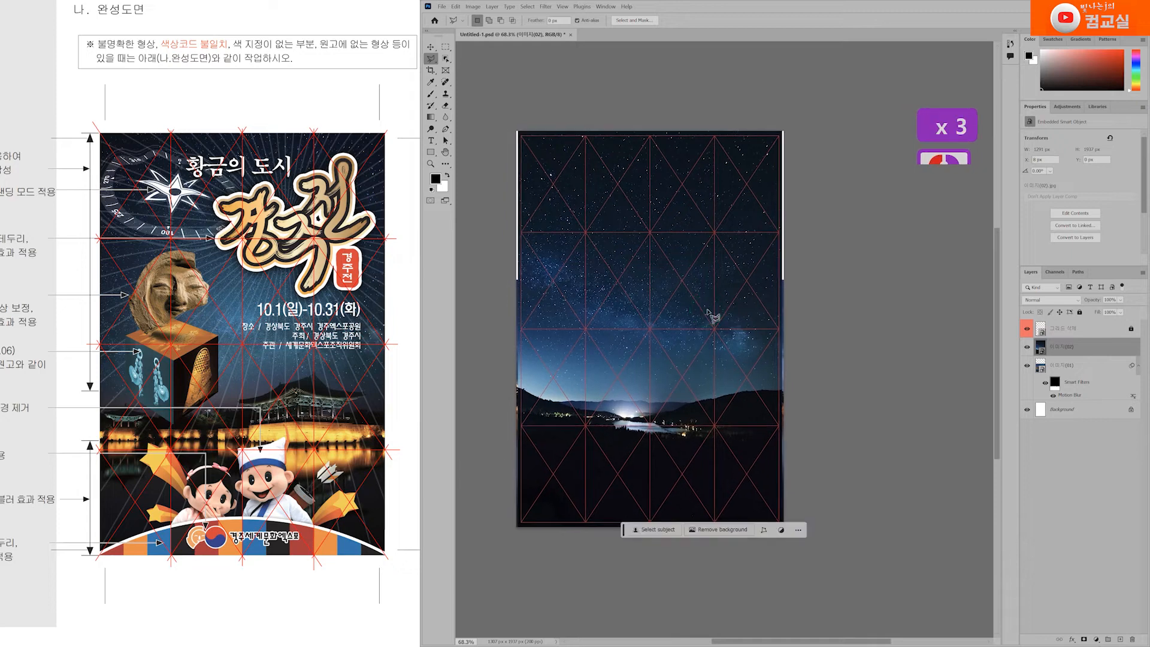
key(ctrl+t)
drag(783, 330, 836, 334)
drag(694, 357, 676, 385)
drag(663, 599, 664, 574)
drag(666, 494, 666, 459)
mouse_move(824, 540)
mouse_down()
mouse_move(852, 569)
mouse_move(851, 535)
mouse_move(818, 544)
mouse_up()
drag(661, 72, 663, 110)
drag(484, 339, 491, 339)
Check the reference poster's composition, narrow the night-sky photo horizontally from its right side without keeping proportions, and apply the transform.
click(257, 359)
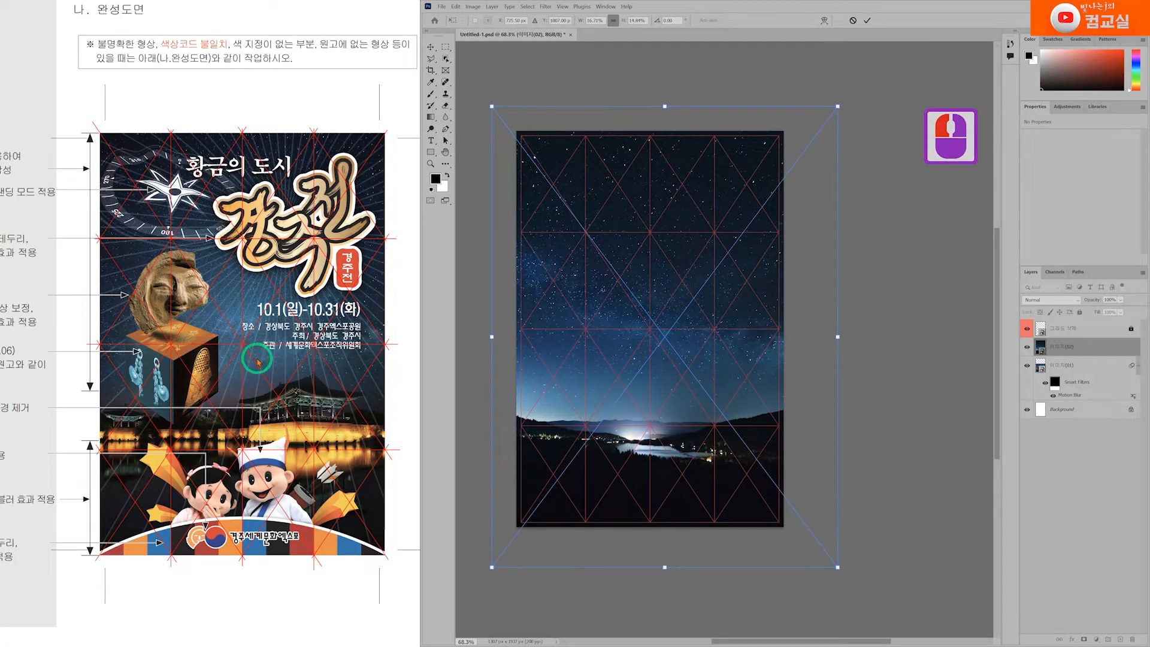
scroll(259, 362, up, 6)
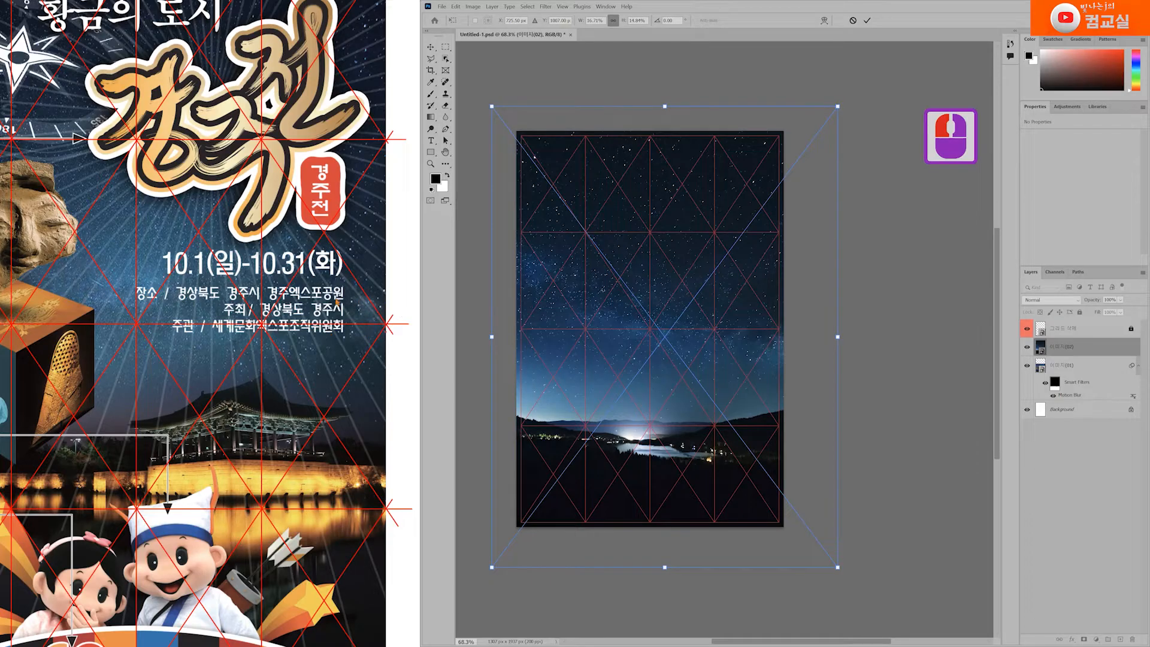
scroll(321, 327, down, 1)
drag(175, 294, 267, 324)
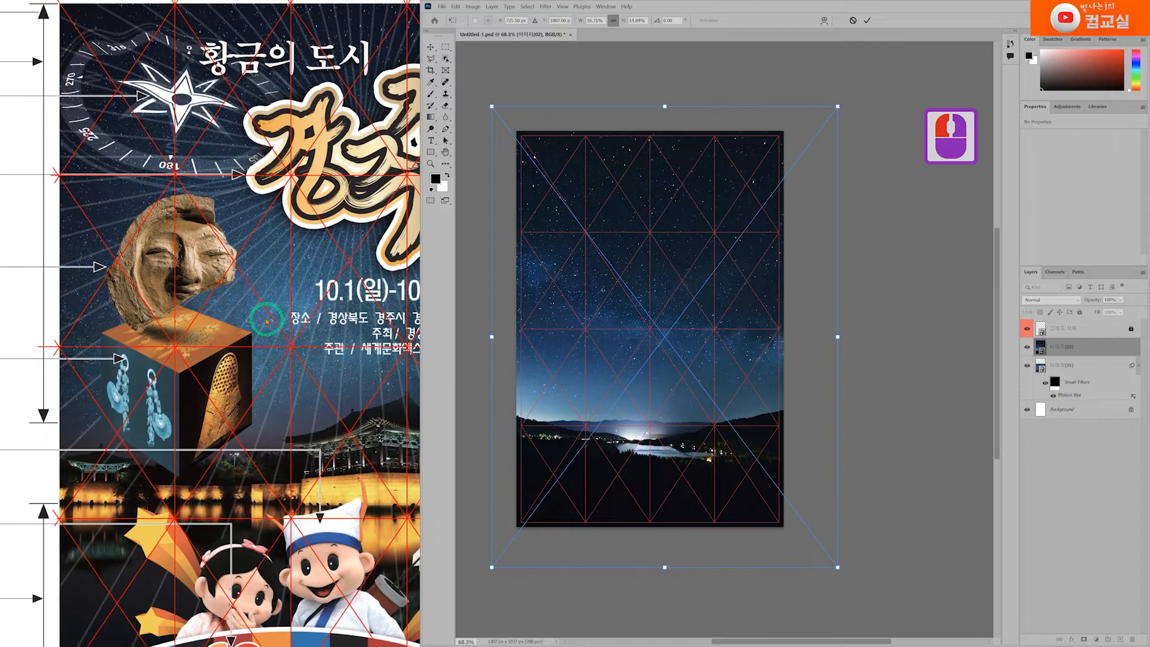
double_click(260, 313)
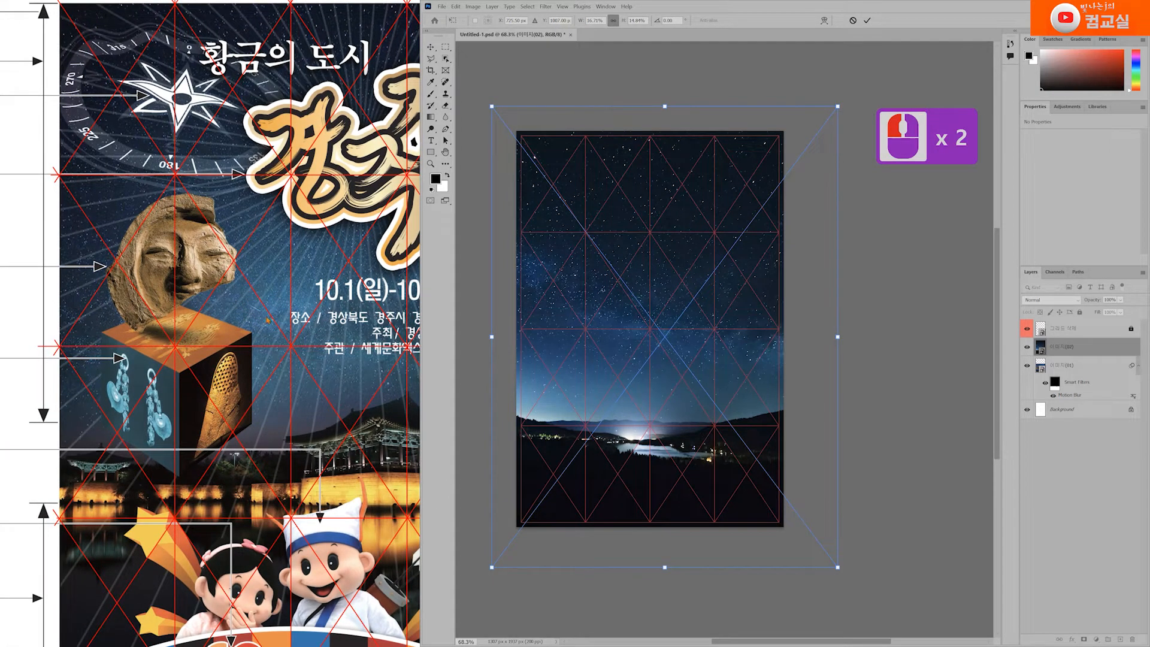
scroll(267, 320, down, 3)
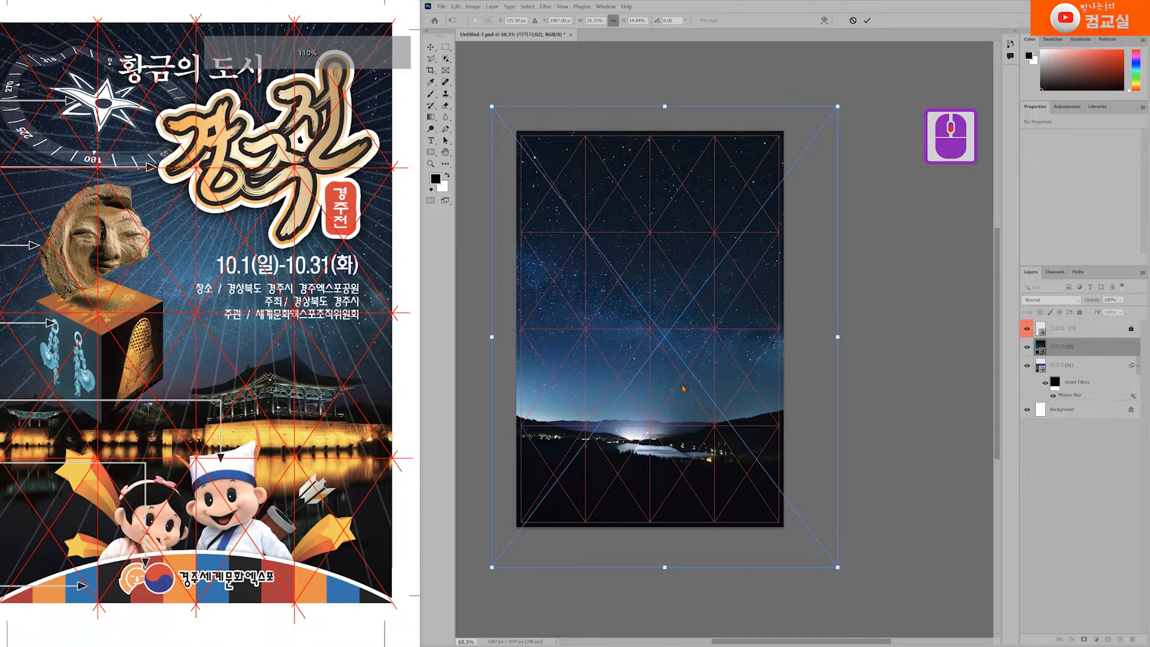
drag(836, 337, 825, 338)
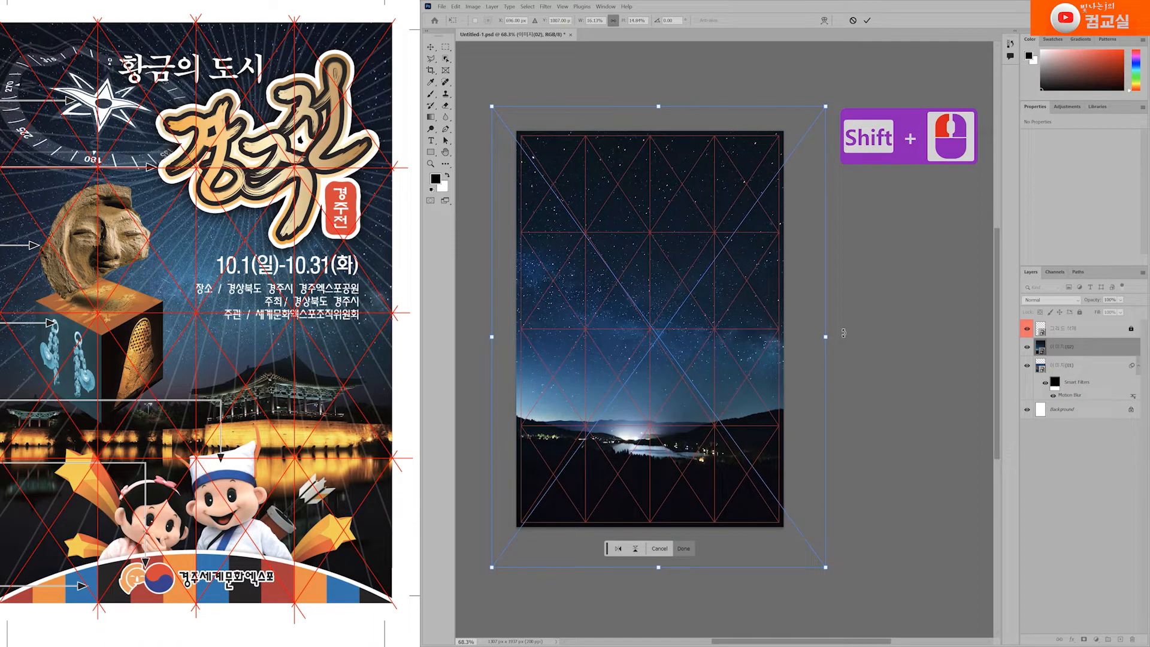
drag(827, 338, 808, 343)
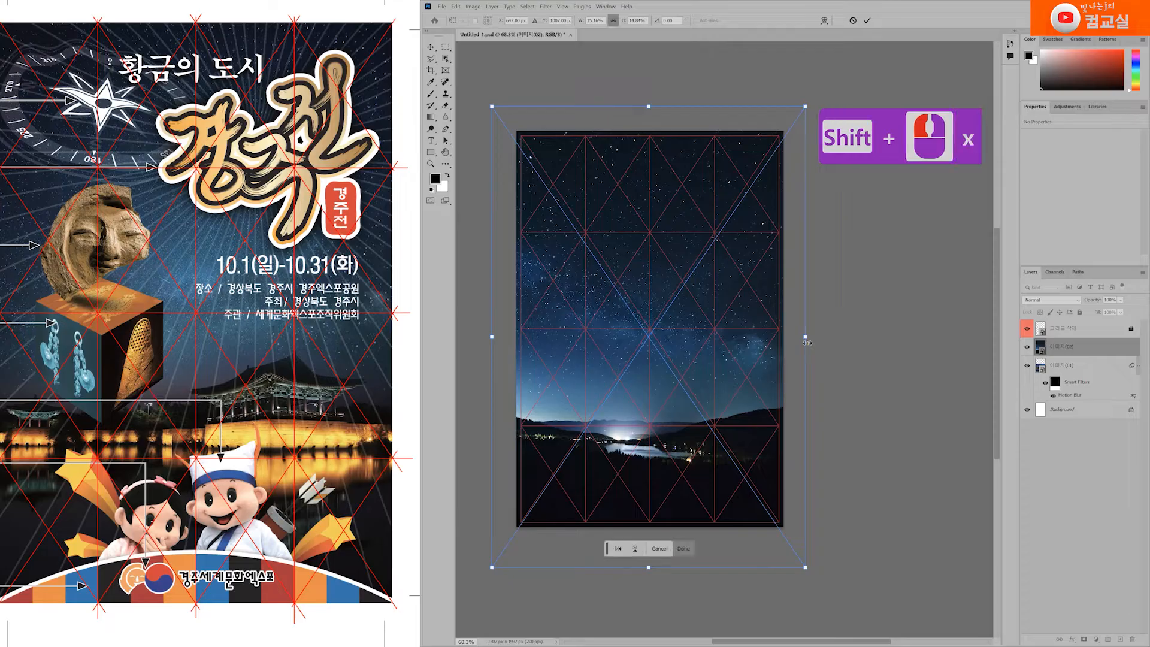
key(Return)
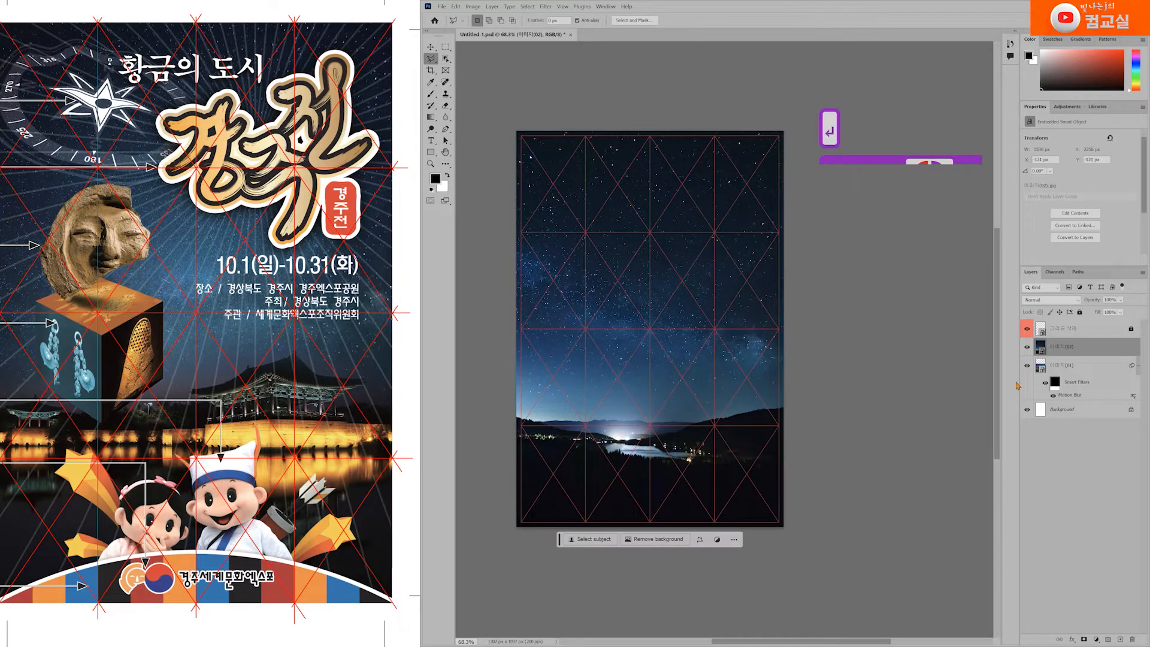
Lower the opacity of the 이미지(02) layer so the pavilion shows through, and free-transform the night-sky photo slightly downward.
click(1078, 350)
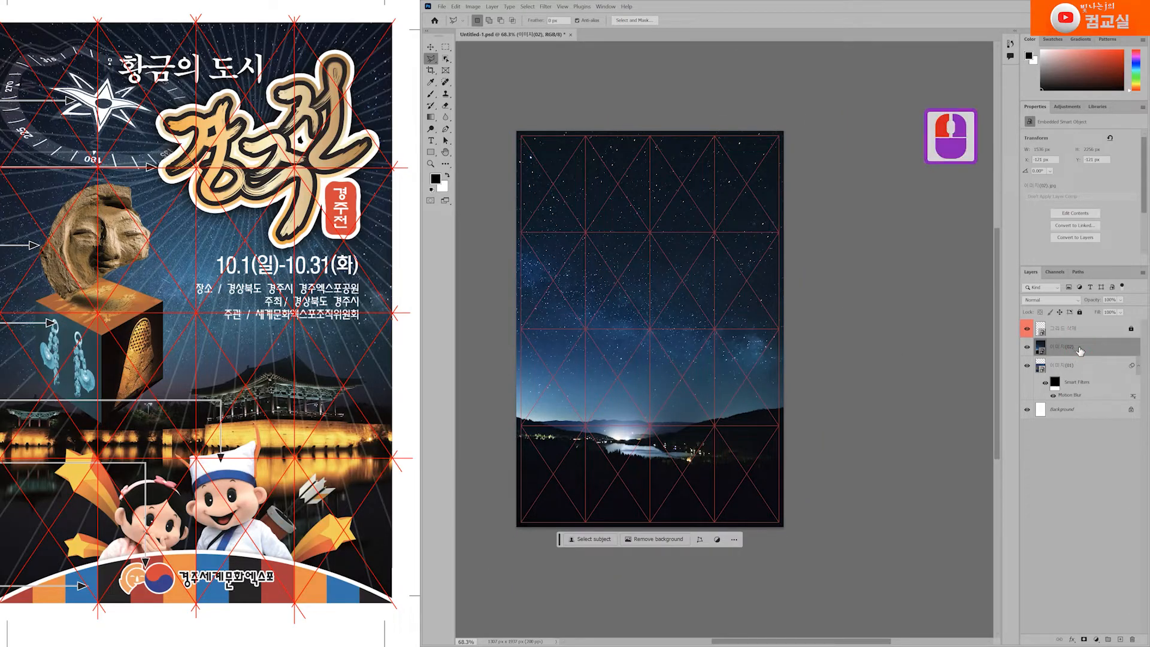
click(1121, 300)
drag(1136, 312, 1131, 312)
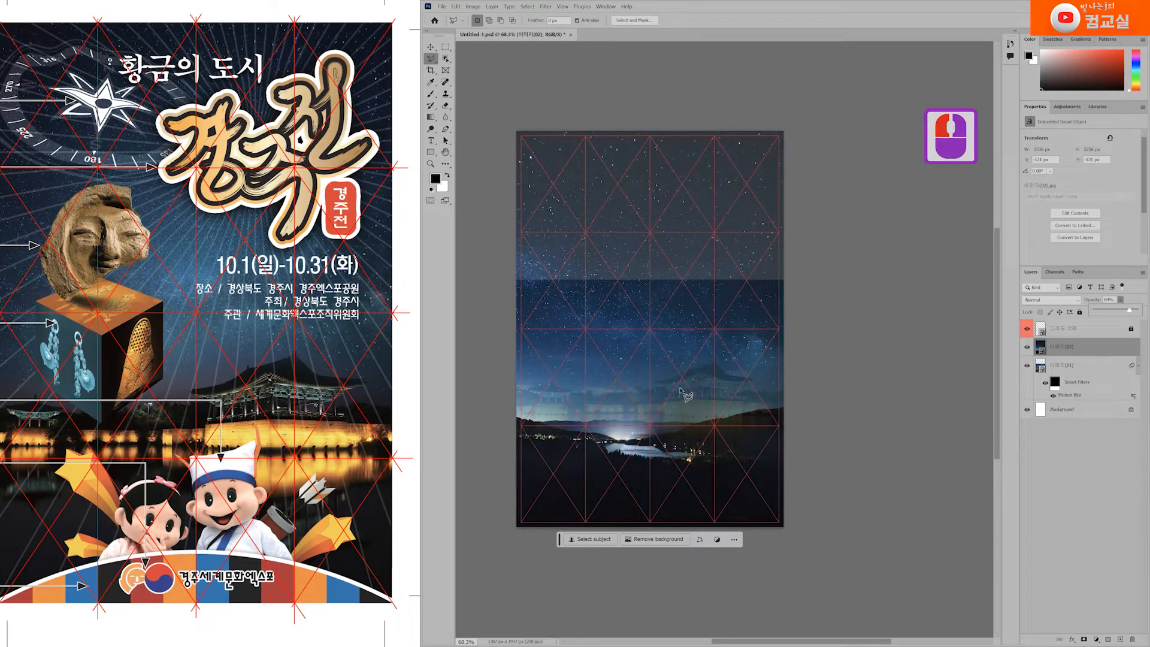
scroll(727, 386, up, 5)
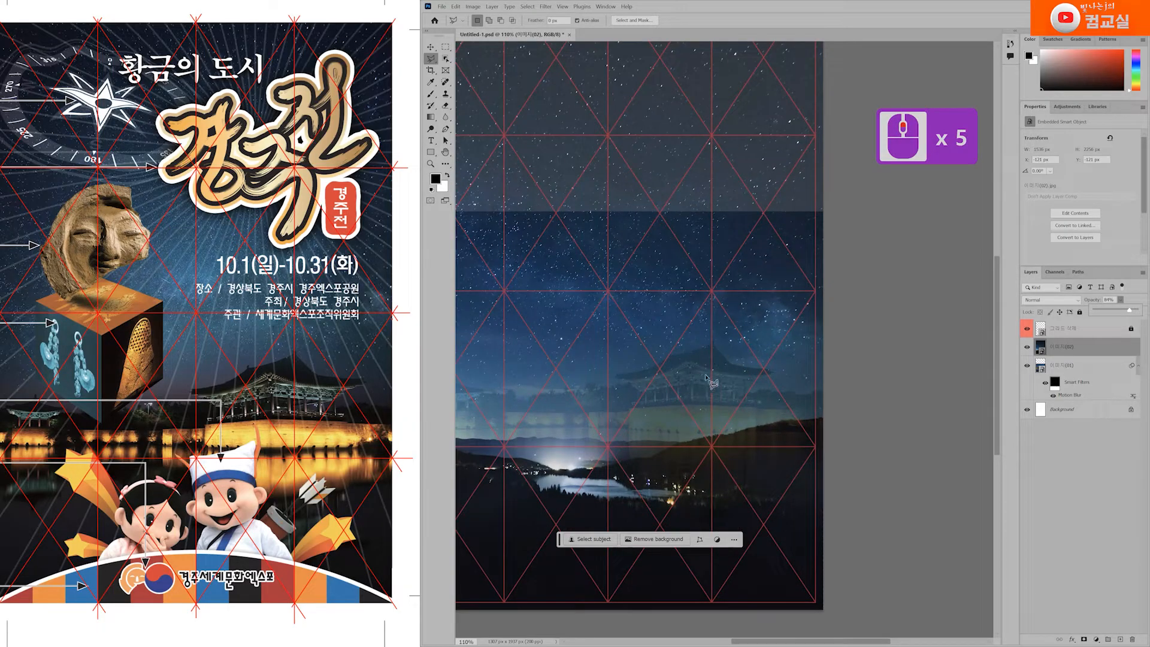
scroll(722, 400, down, 2)
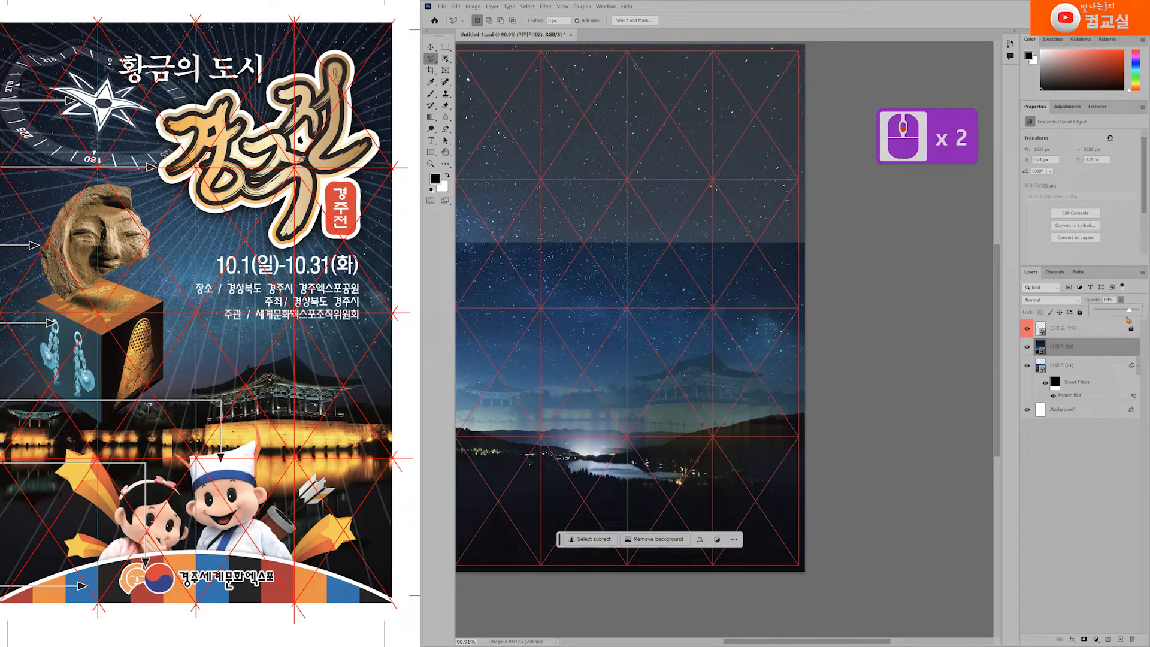
click(1090, 349)
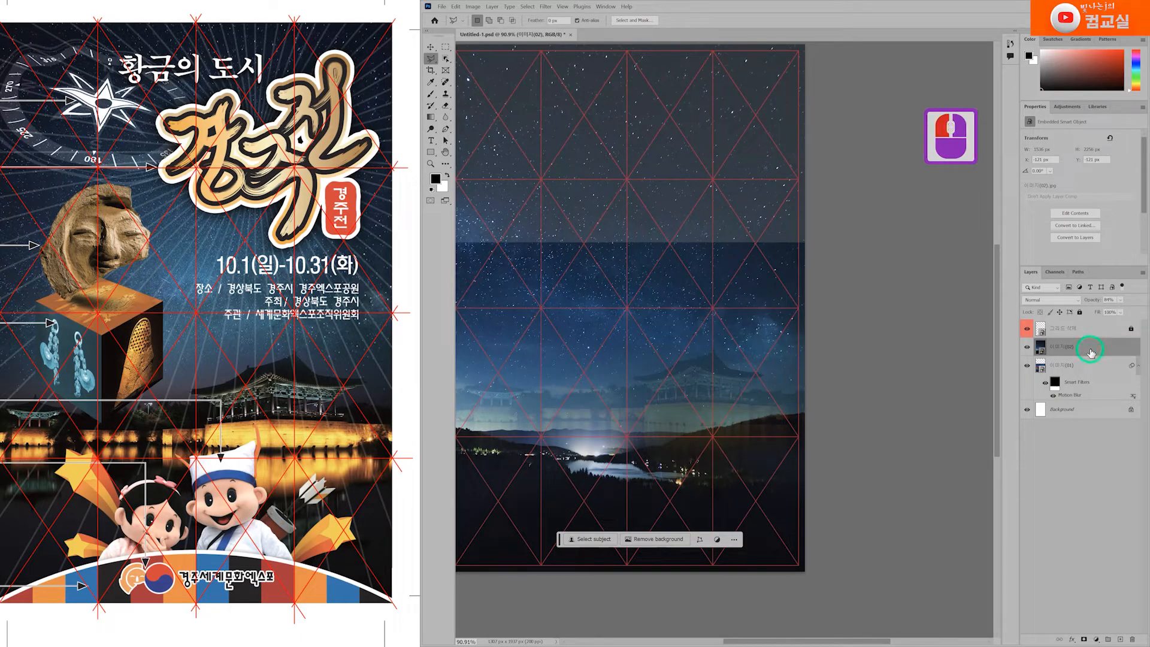
scroll(685, 440, down, 1)
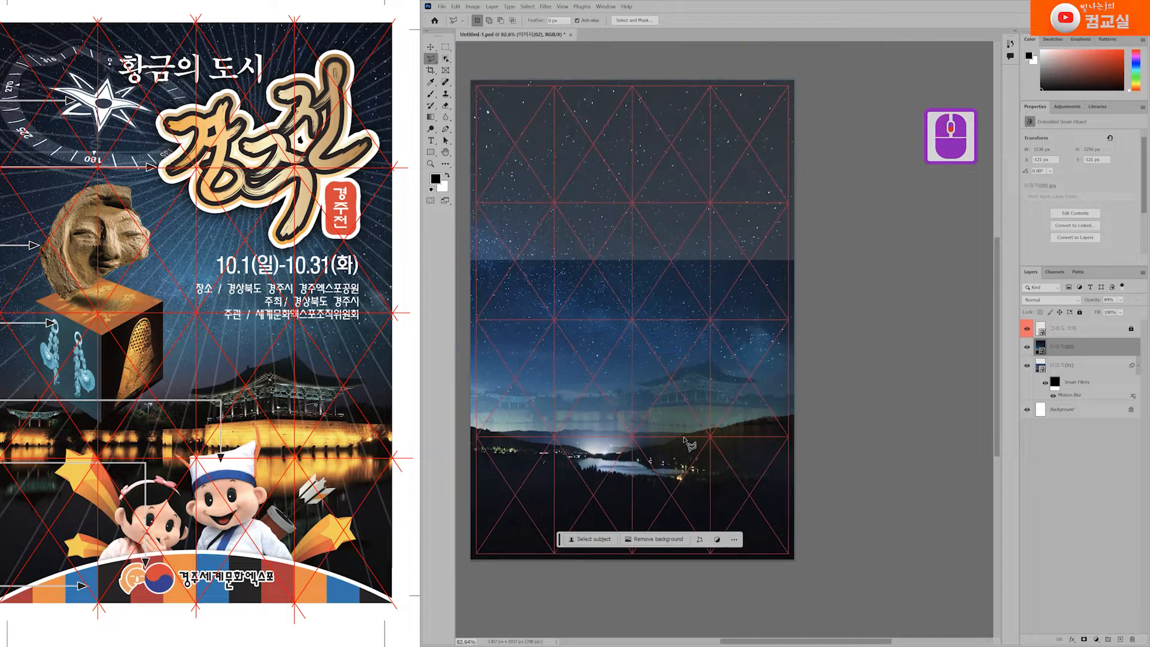
key(ctrl+t)
drag(812, 438, 814, 448)
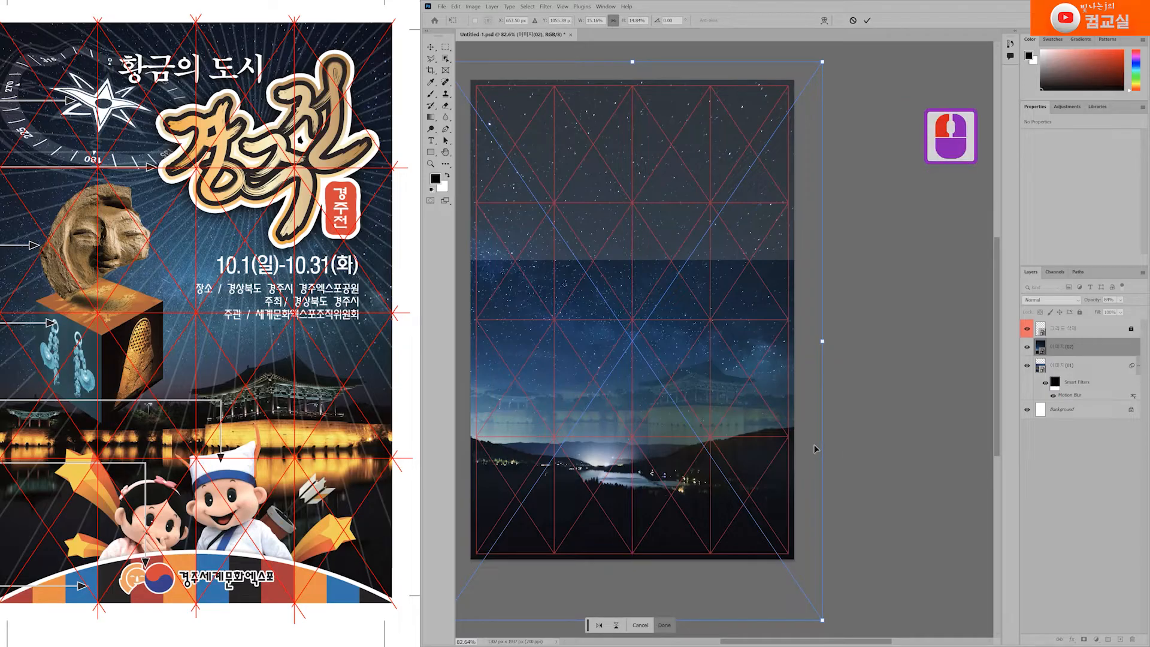
key(Return)
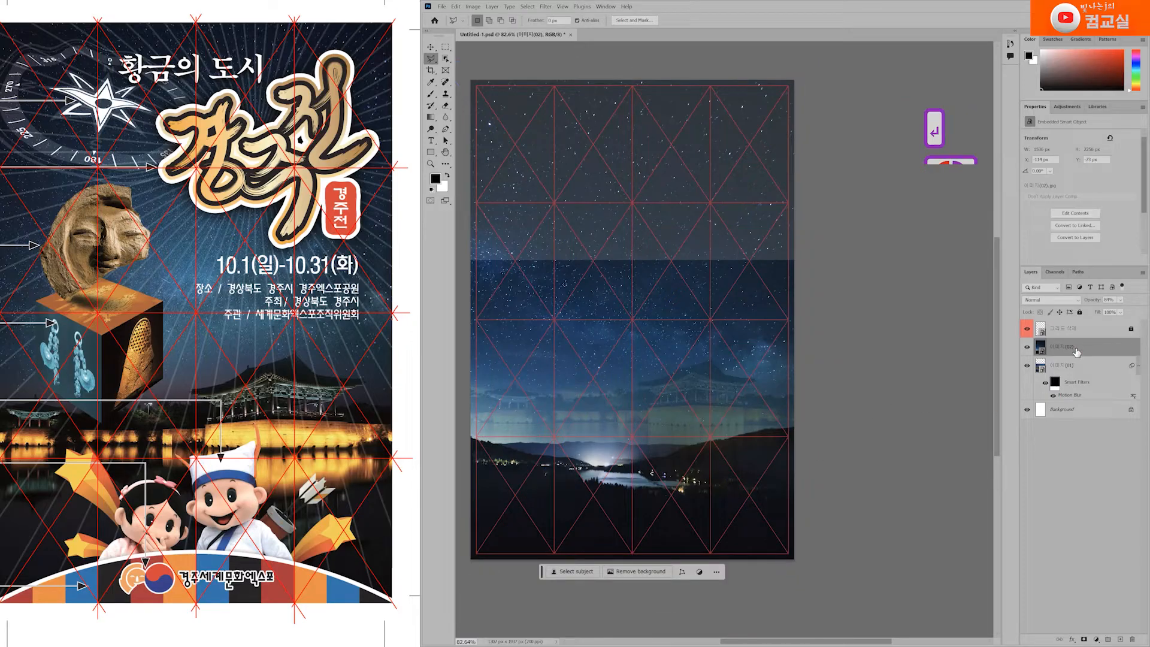
Restore the 이미지(02) layer's opacity to 100% and add a layer mask to it.
click(1075, 349)
click(1120, 301)
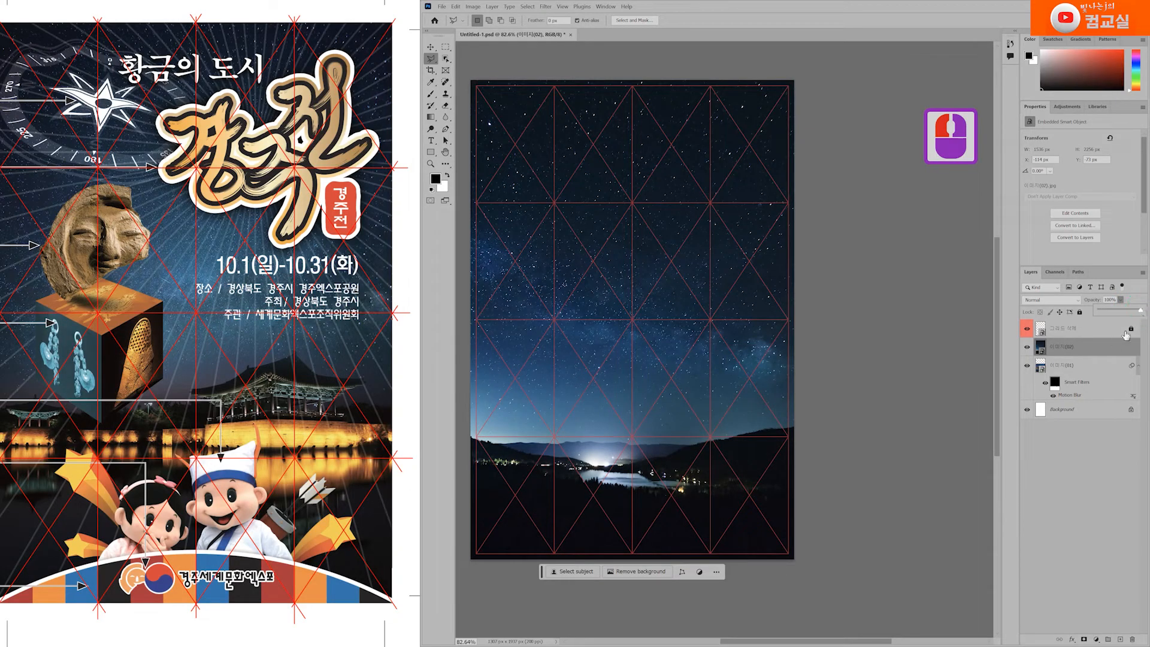
double_click(1105, 348)
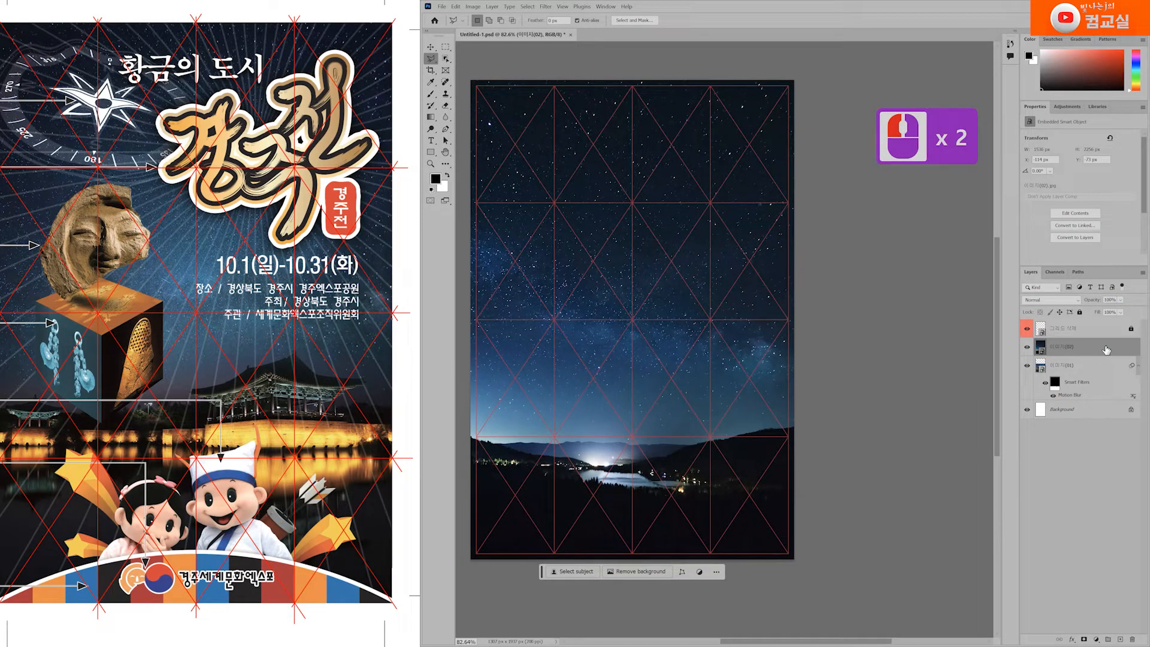
click(1084, 640)
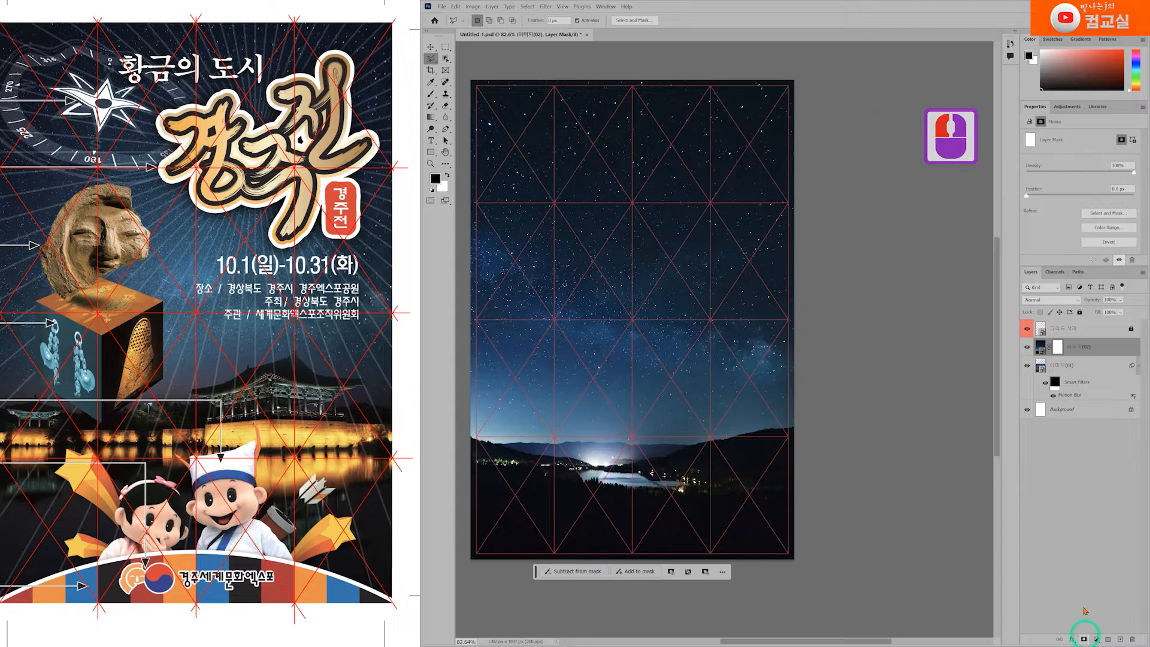
Paint black on the night-sky mask with a Soft Round brush, erasing the hills and lake to reveal the water and lit walls.
click(430, 95)
click(431, 96)
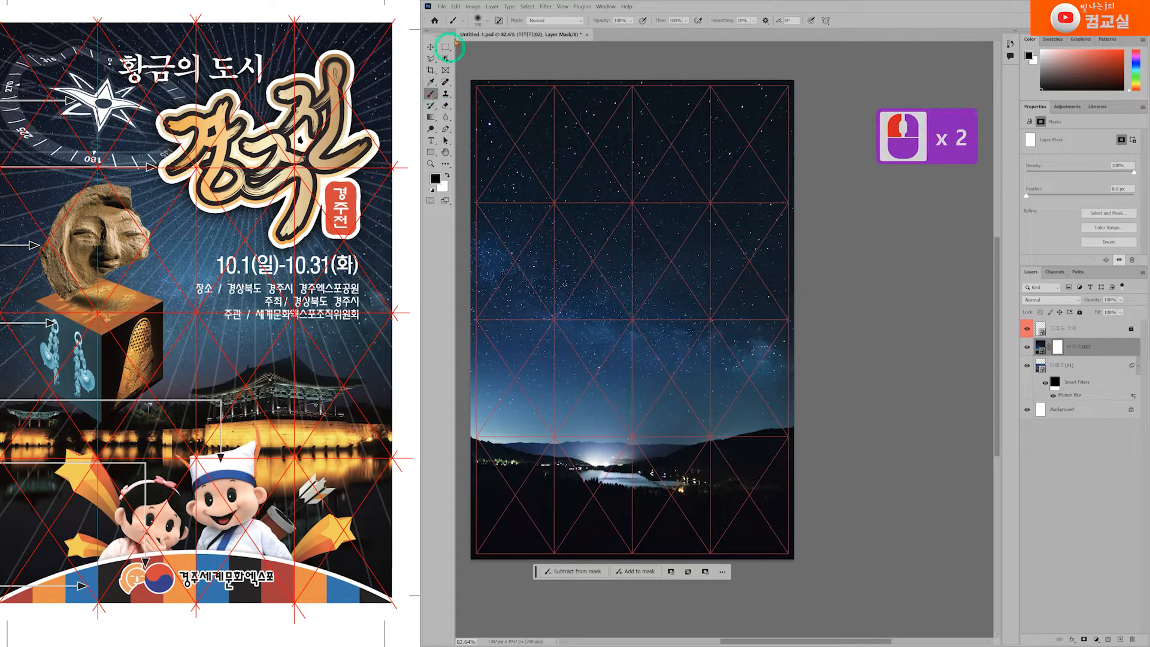
click(487, 21)
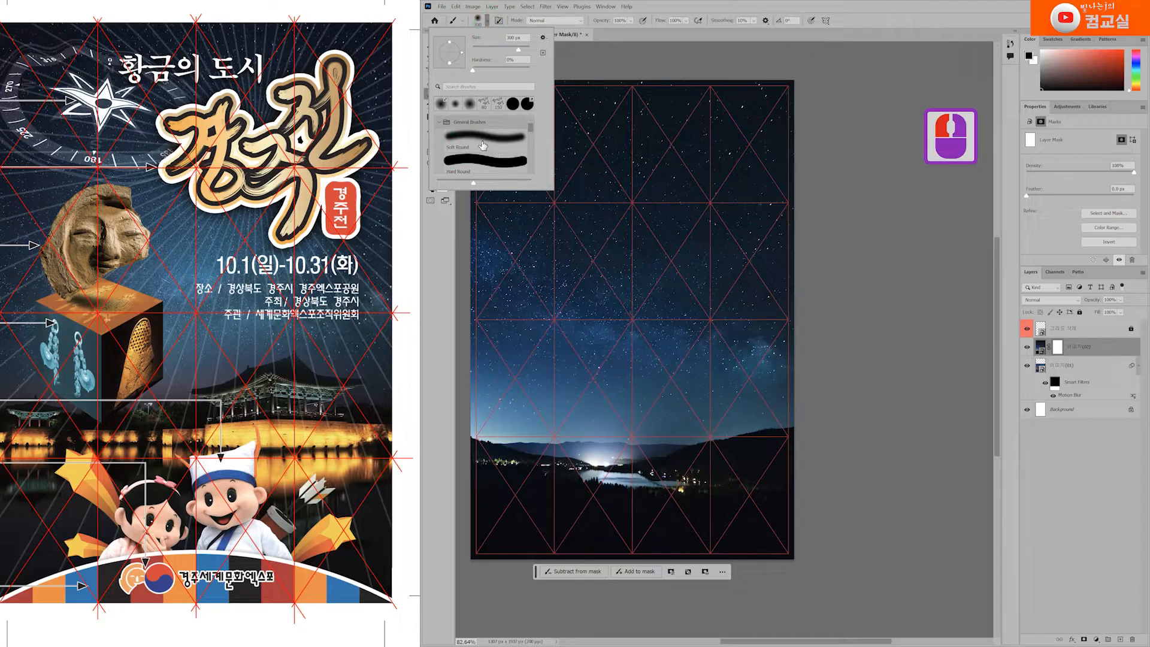
click(675, 18)
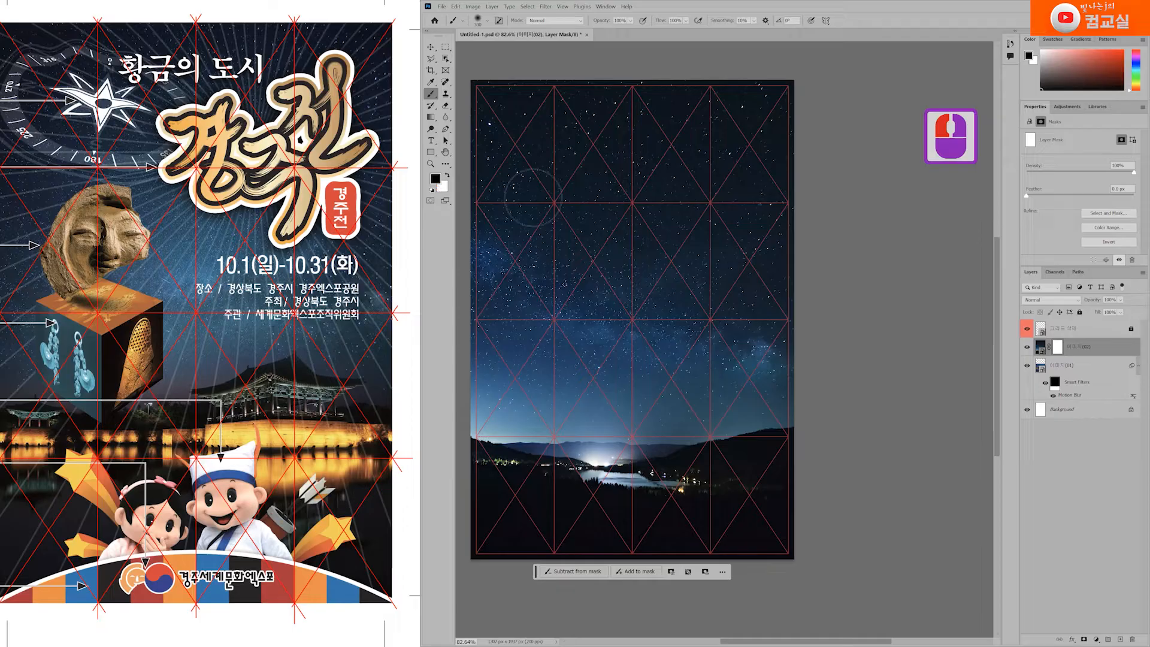
drag(639, 282, 665, 226)
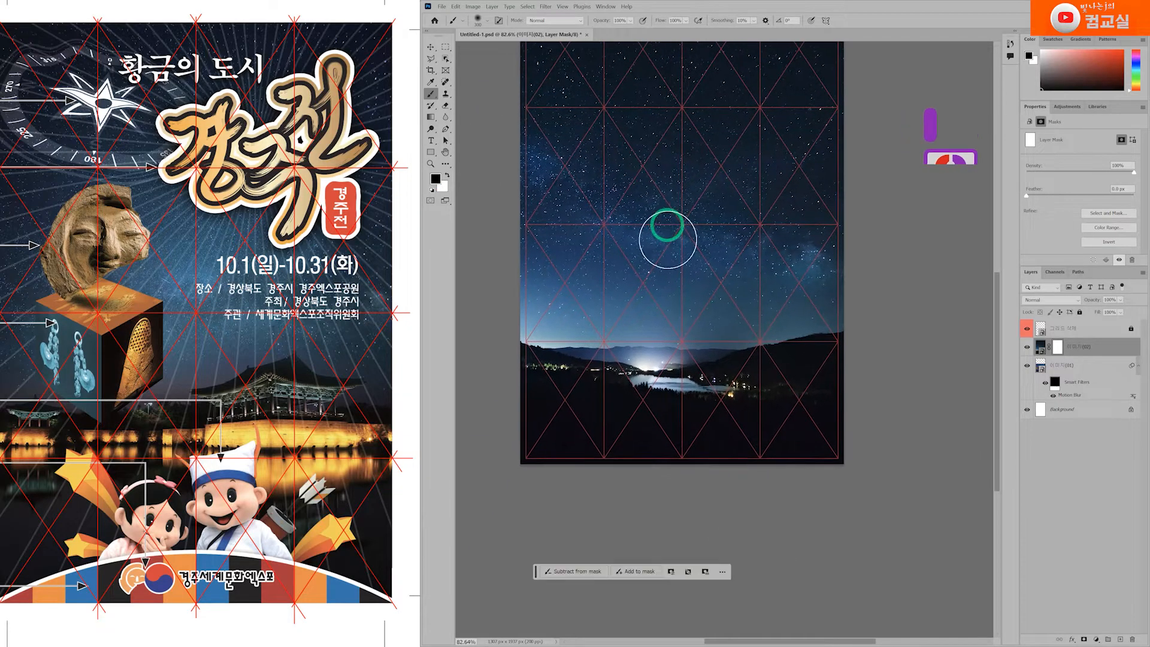
mouse_move(641, 450)
mouse_down()
mouse_move(560, 444)
mouse_move(605, 457)
mouse_move(809, 405)
mouse_move(587, 397)
mouse_move(519, 454)
mouse_move(793, 444)
mouse_move(855, 375)
mouse_move(497, 372)
mouse_up()
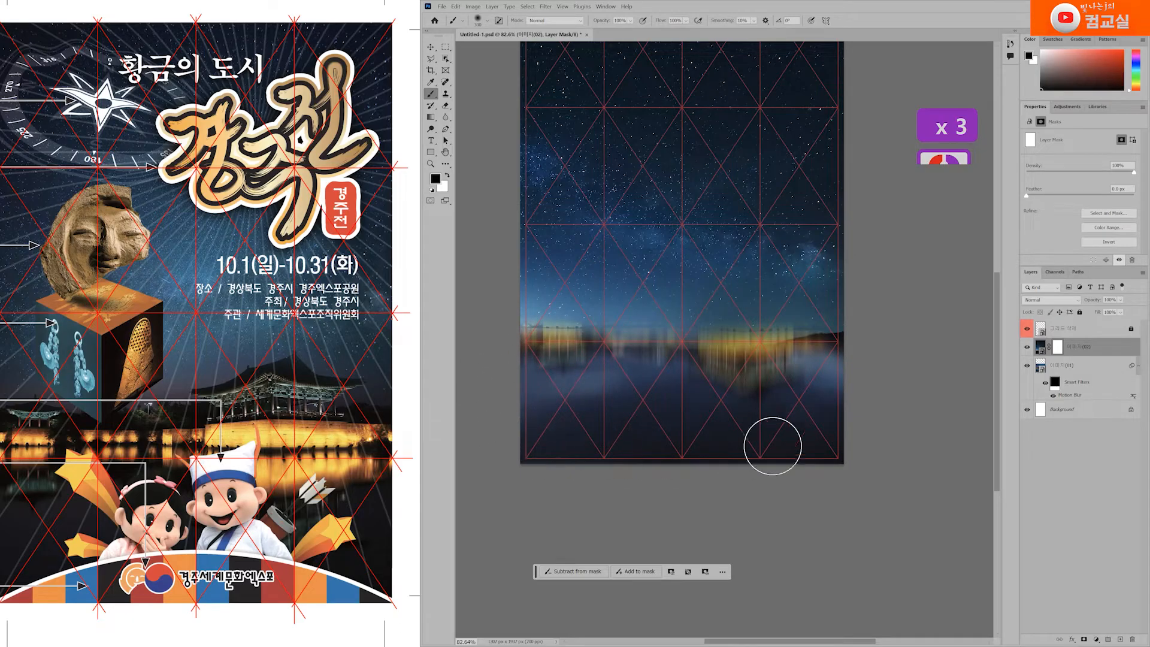
mouse_move(847, 390)
mouse_down()
mouse_move(821, 365)
mouse_move(526, 359)
mouse_up()
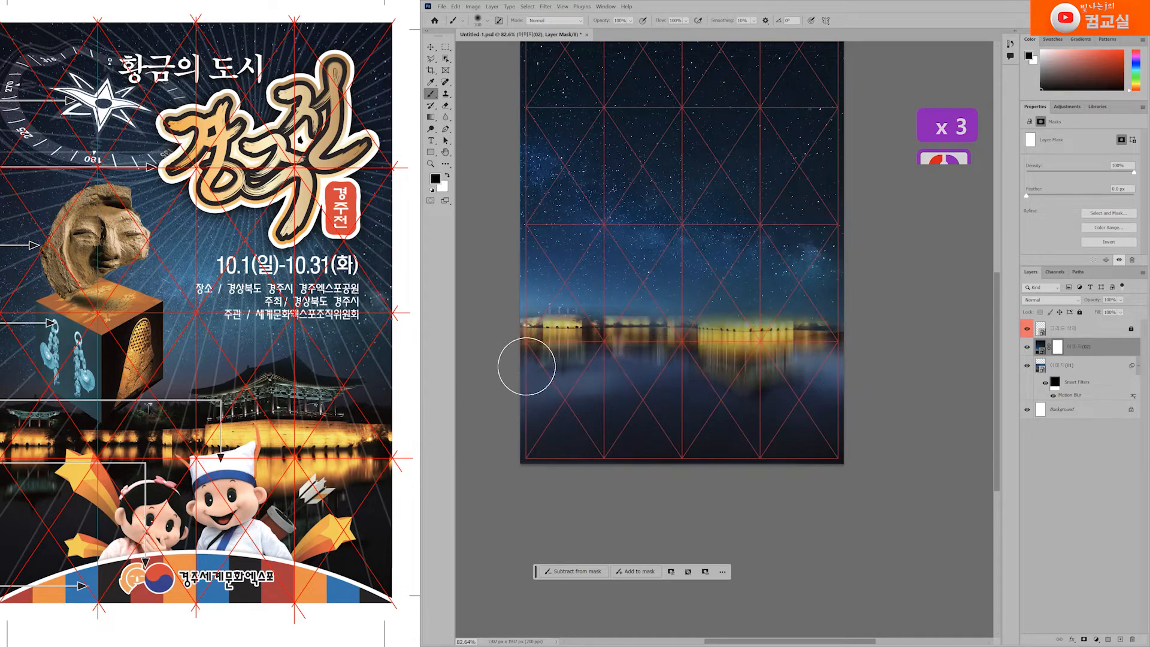
mouse_move(854, 380)
mouse_down()
mouse_move(768, 351)
mouse_move(521, 344)
mouse_move(542, 345)
mouse_up()
Paint the mask with a smaller brush over the large pavilion's roof and the area beside it to reveal the building.
scroll(756, 340, up, 3)
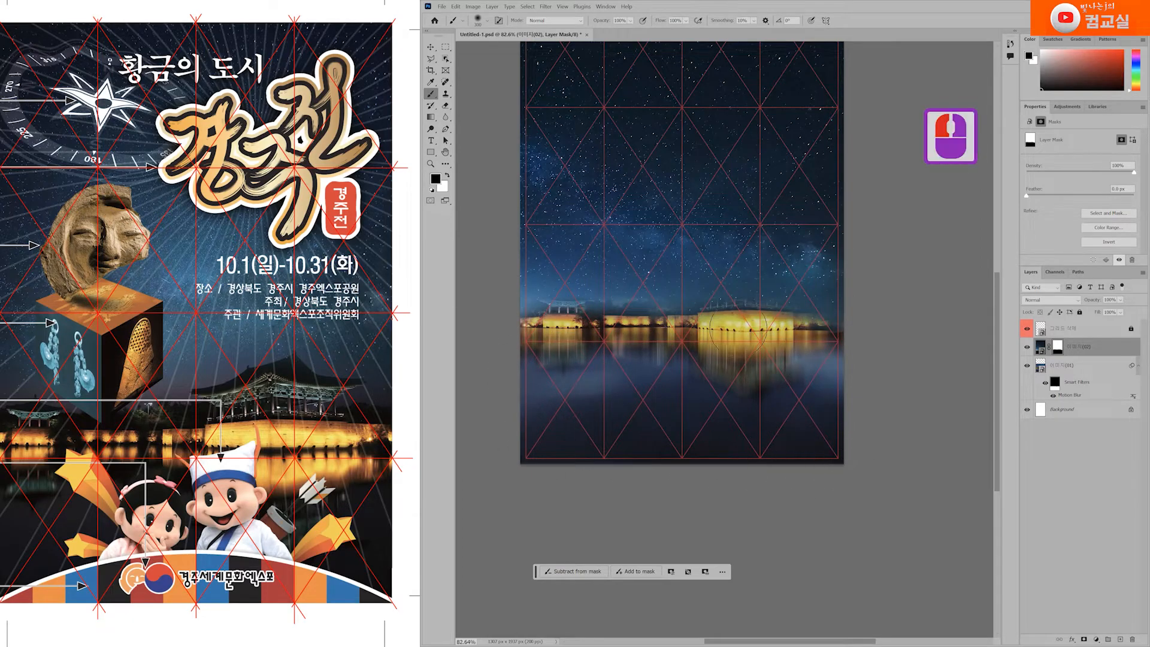
drag(721, 327, 672, 348)
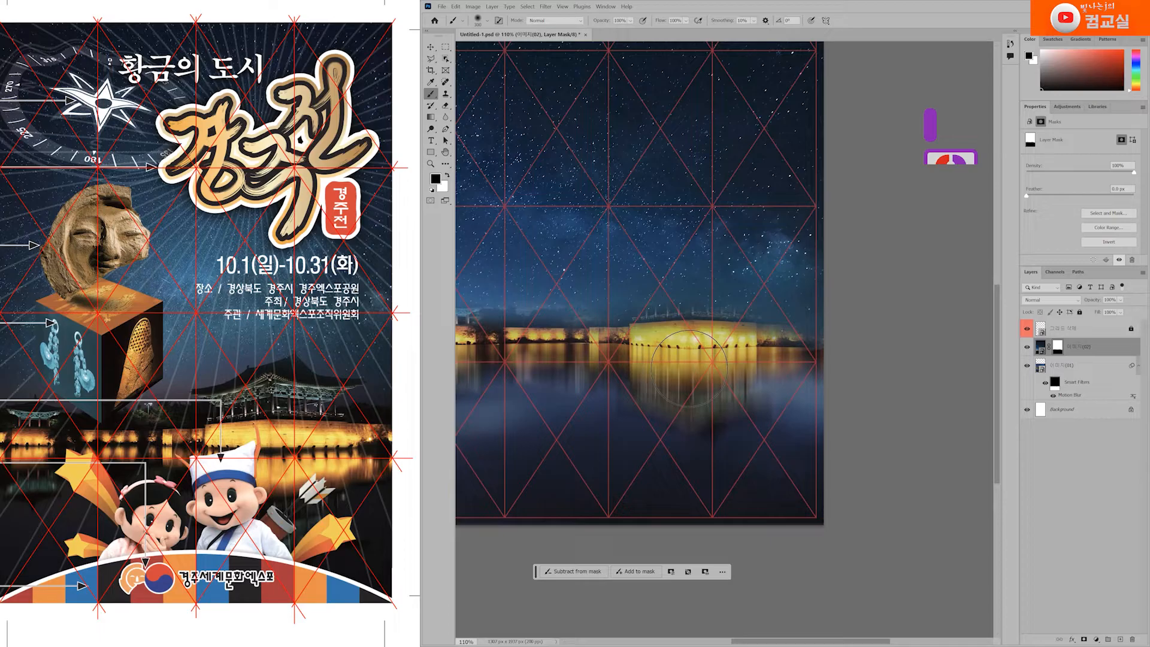
drag(672, 344, 689, 363)
mouse_move(713, 354)
mouse_down()
mouse_move(723, 370)
mouse_move(667, 350)
mouse_move(662, 310)
mouse_move(690, 312)
mouse_up()
key(bracketleft)
key(bracketleft)
mouse_move(721, 309)
mouse_down()
mouse_move(749, 340)
mouse_move(776, 339)
mouse_up()
click(799, 340)
mouse_move(801, 341)
mouse_down()
mouse_move(814, 333)
mouse_move(756, 326)
mouse_up()
click(812, 347)
Paint the mask with a larger brush over the small pavilion and shoreline, and refine the treeline with a smaller brush.
key(bracketright)
key(bracketright)
key(bracketright)
mouse_move(683, 375)
mouse_down()
mouse_move(656, 373)
mouse_move(729, 372)
mouse_move(653, 354)
mouse_up()
click(616, 374)
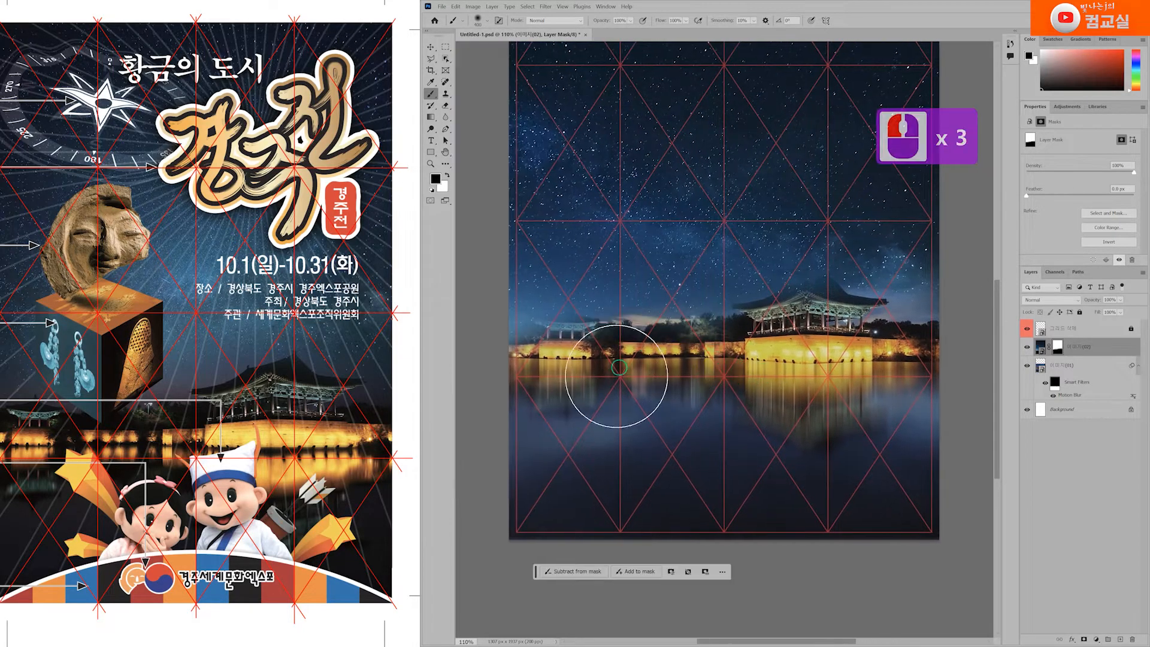
click(565, 361)
click(508, 401)
click(563, 409)
key(bracketleft)
key(bracketleft)
key(bracketleft)
key(bracketleft)
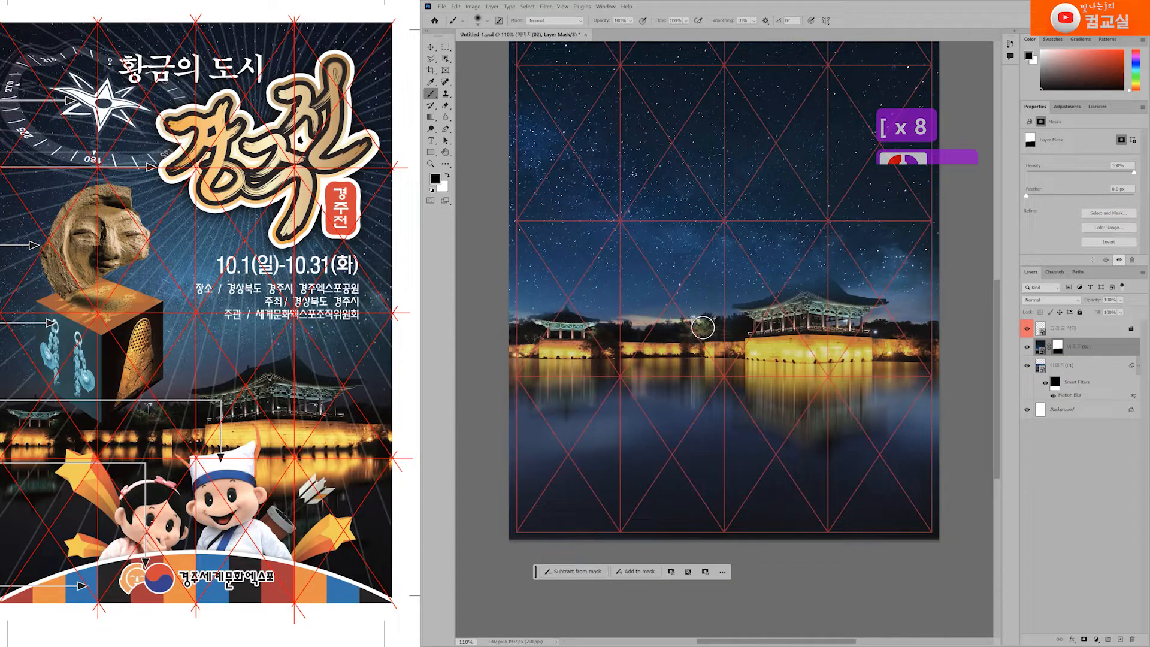
key(bracketleft)
Enlarge the brush and paint the mask across the whole water surface, clearing the remaining night-sky traces from the reflection.
key(bracketright)
key(bracketright)
key(bracketright)
key(bracketright)
key(bracketright)
key(bracketright)
key(bracketright)
key(bracketright)
key(bracketright)
key(bracketright)
key(bracketright)
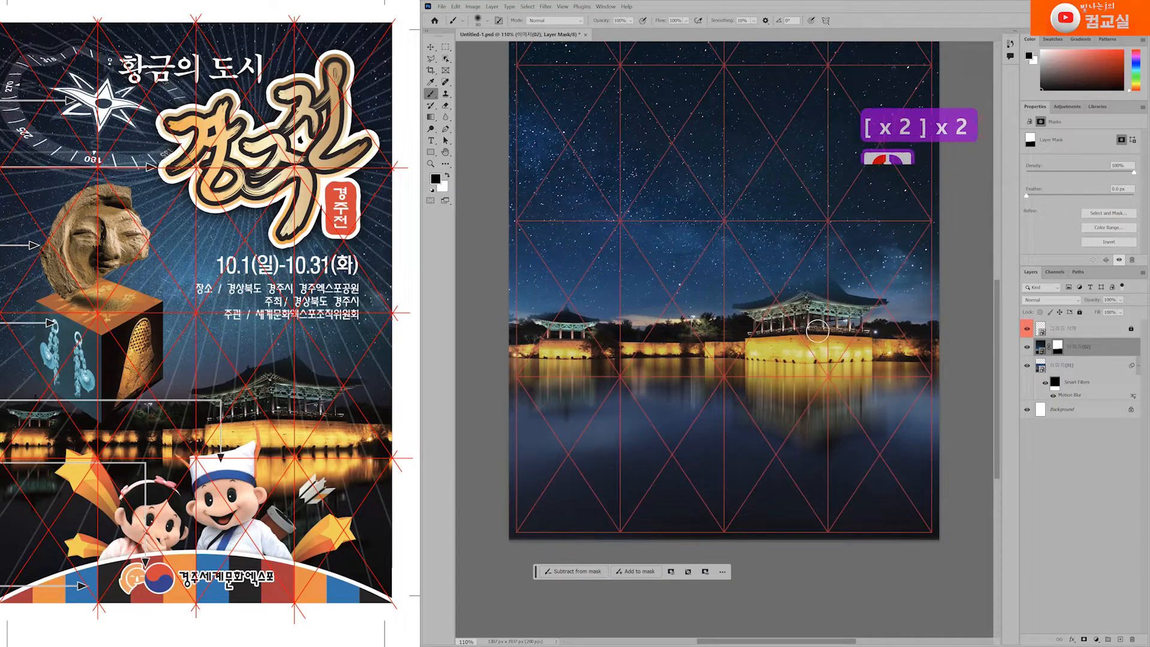
click(859, 391)
click(904, 397)
click(920, 419)
click(827, 426)
click(729, 434)
click(617, 432)
click(516, 416)
Reduce the brush size and paint the mask along the poster's left edge around the lit wall and shoreline.
key(bracketleft)
key(bracketleft)
key(bracketleft)
click(506, 341)
click(505, 346)
click(514, 361)
click(529, 379)
scroll(210, 423, down, 1)
Shrink the brush further and touch up the mask on the trees just left of the large pavilion.
key(bracketleft)
key(bracketleft)
key(bracketleft)
key(bracketleft)
key(bracketleft)
key(bracketleft)
key(bracketleft)
key(bracketleft)
key(bracketleft)
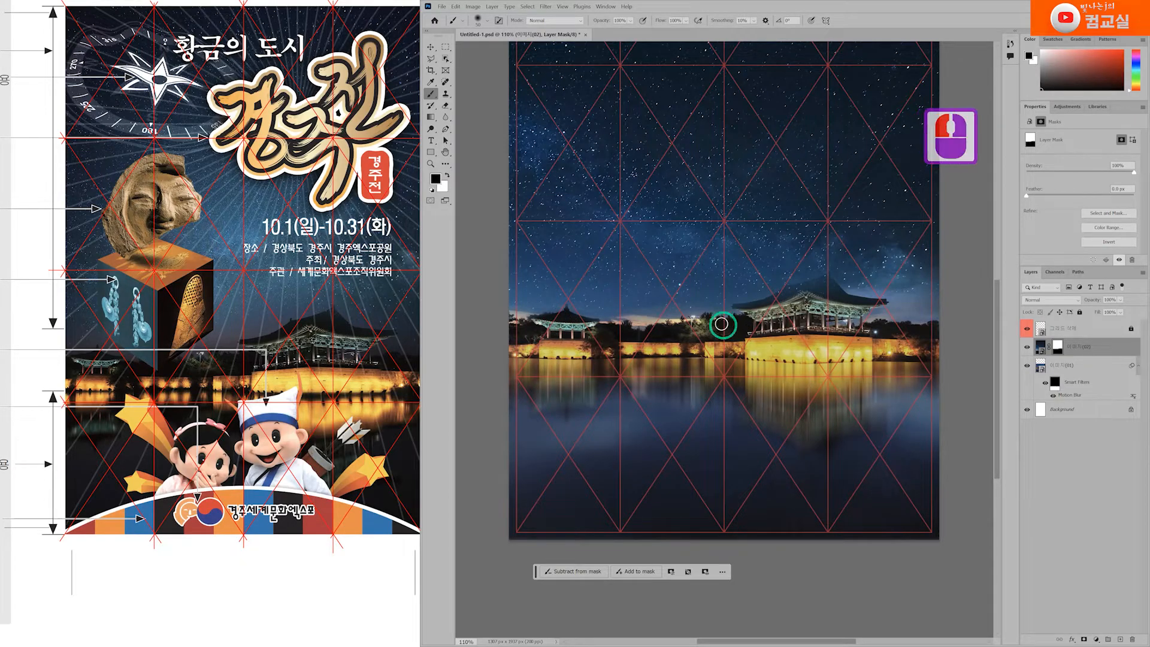
Compare the blended sky and pavilion with the reference poster, and read the reference's image and effect notes.
scroll(690, 358, down, 1)
scroll(690, 357, down, 4)
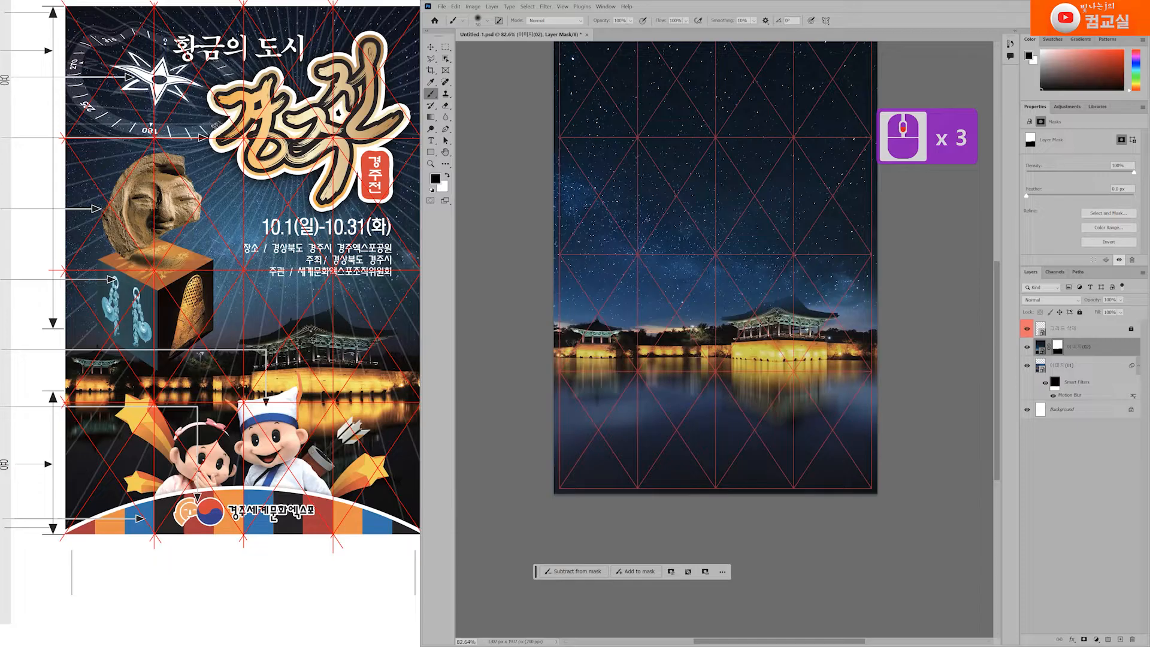
scroll(766, 313, up, 2)
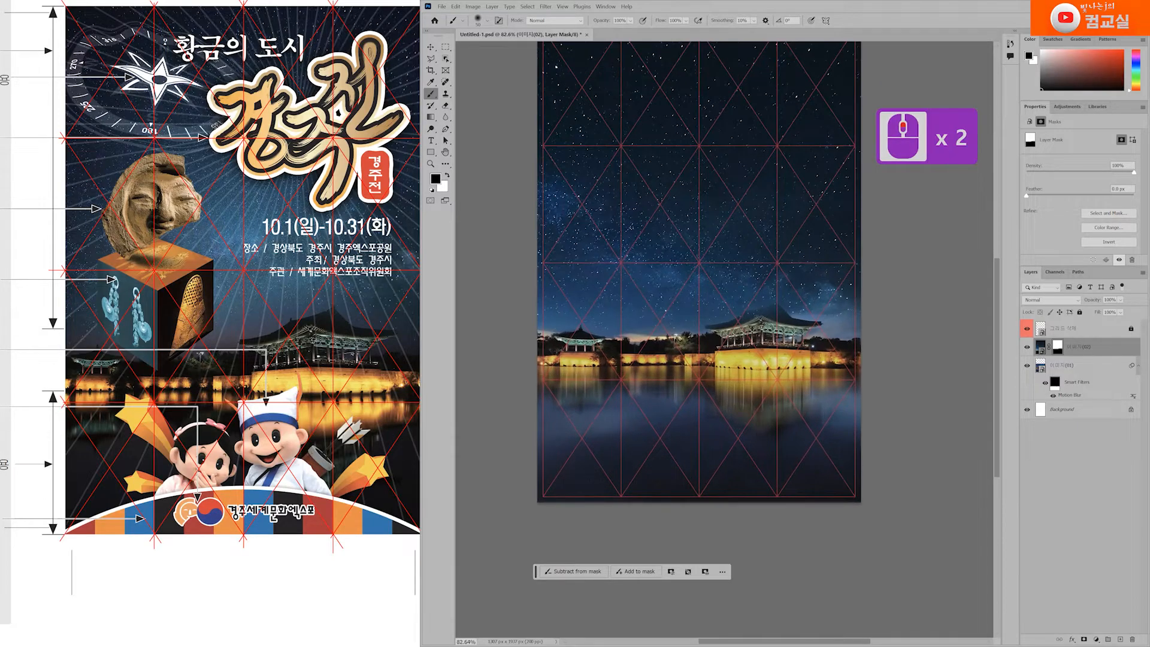
scroll(243, 294, down, 2)
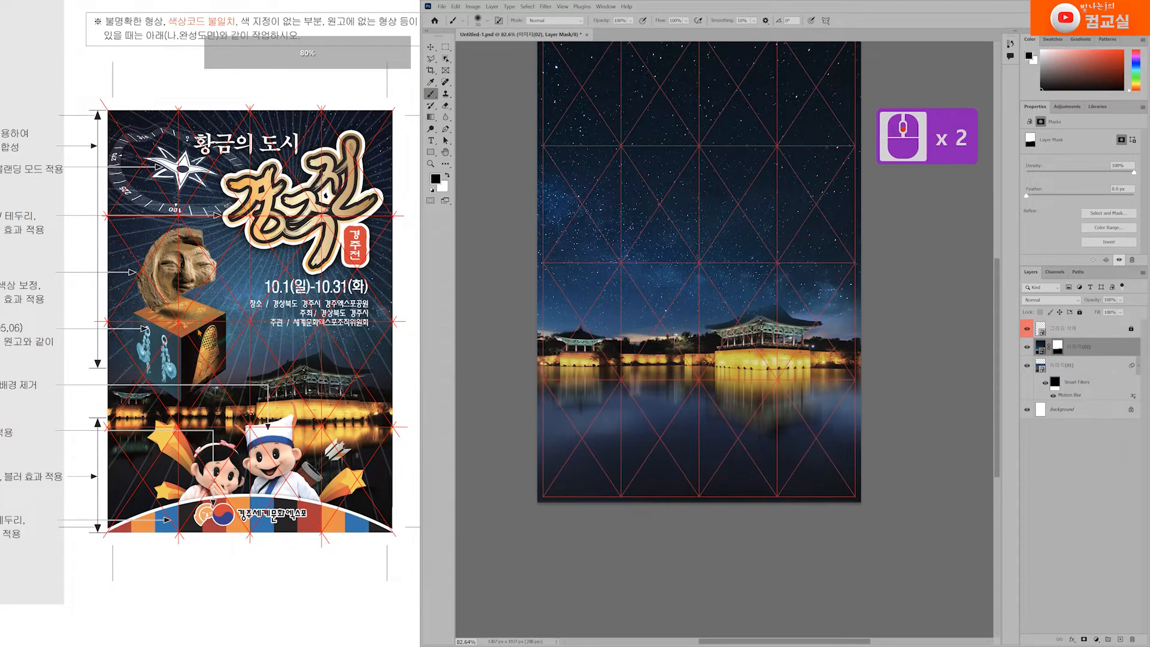
click(221, 332)
click(100, 156)
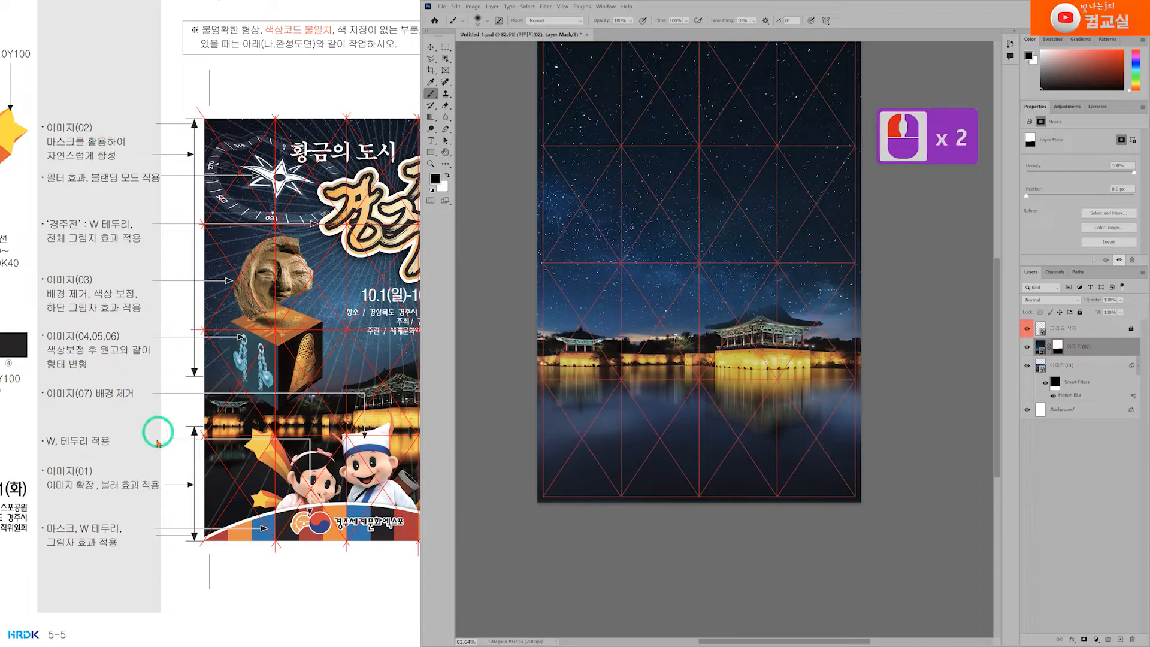
Examine the full reference poster, including the fine lines radiating across its night sky.
click(124, 476)
click(206, 461)
drag(335, 459, 277, 445)
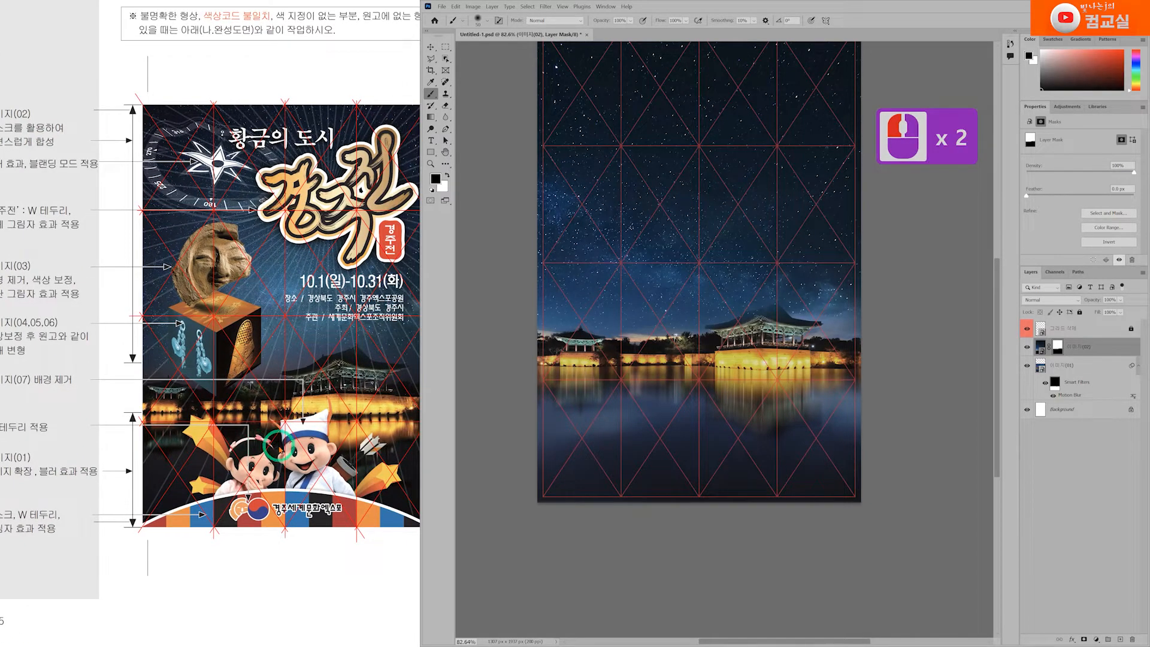
drag(319, 358, 267, 377)
scroll(207, 318, up, 2)
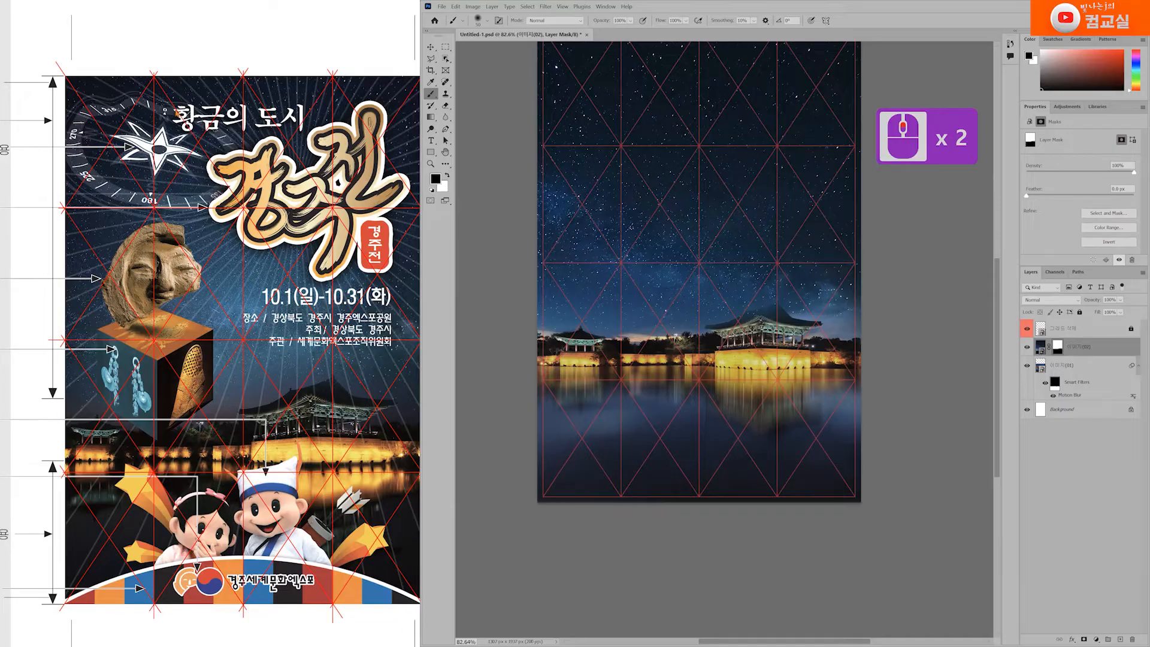
drag(265, 103, 249, 92)
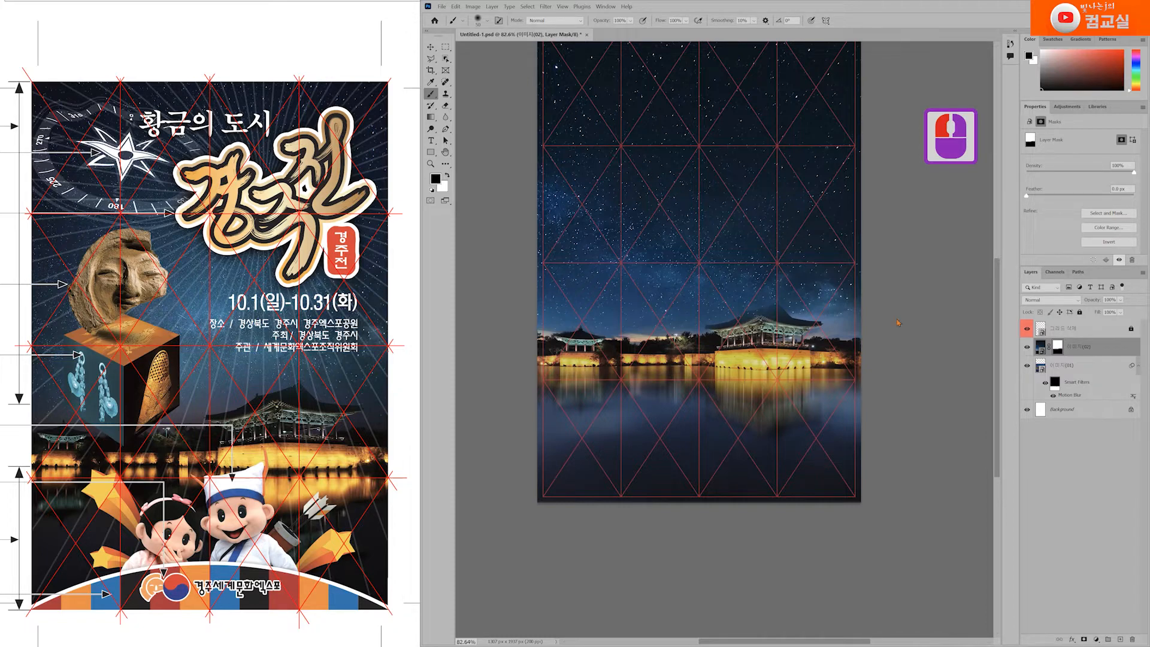
scroll(698, 192, up, 12)
scroll(675, 224, right, 3)
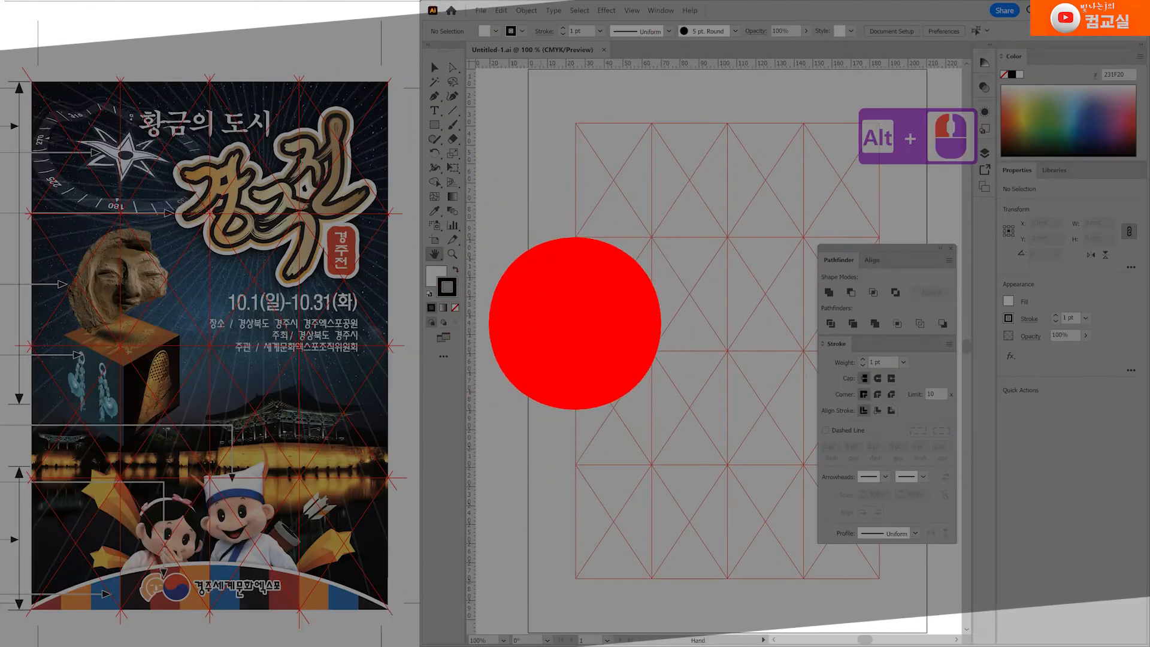
Switch to Illustrator and draw a circular polar grid about 144 mm across in the empty space beside the artboard.
scroll(548, 391, down, 1)
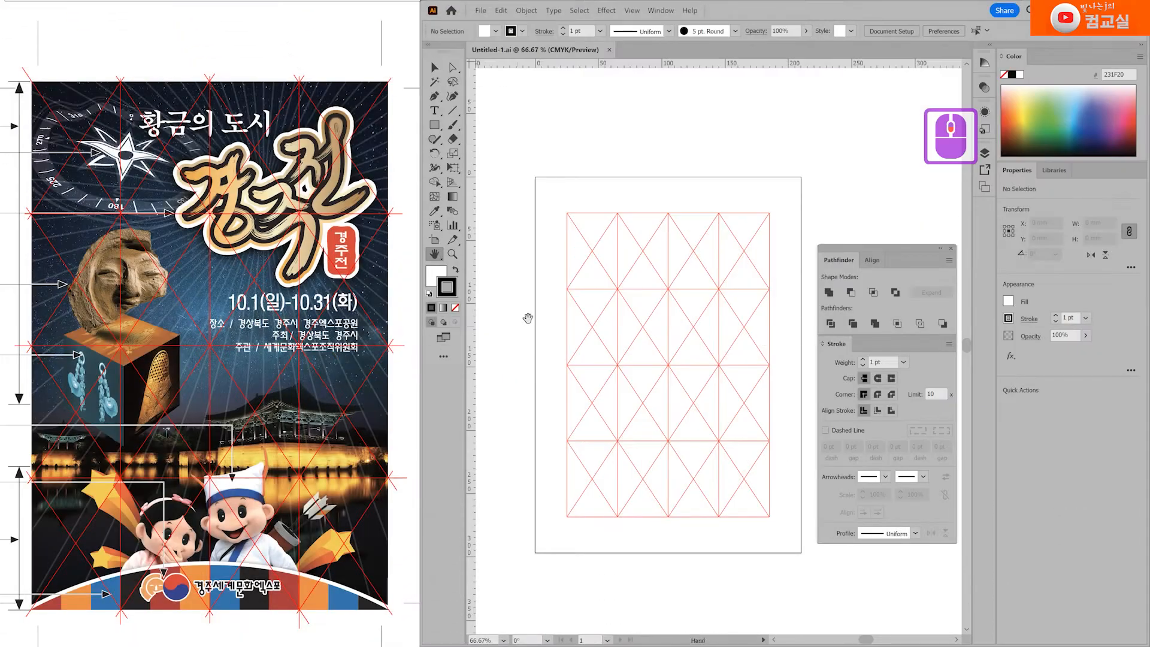
drag(492, 285, 532, 296)
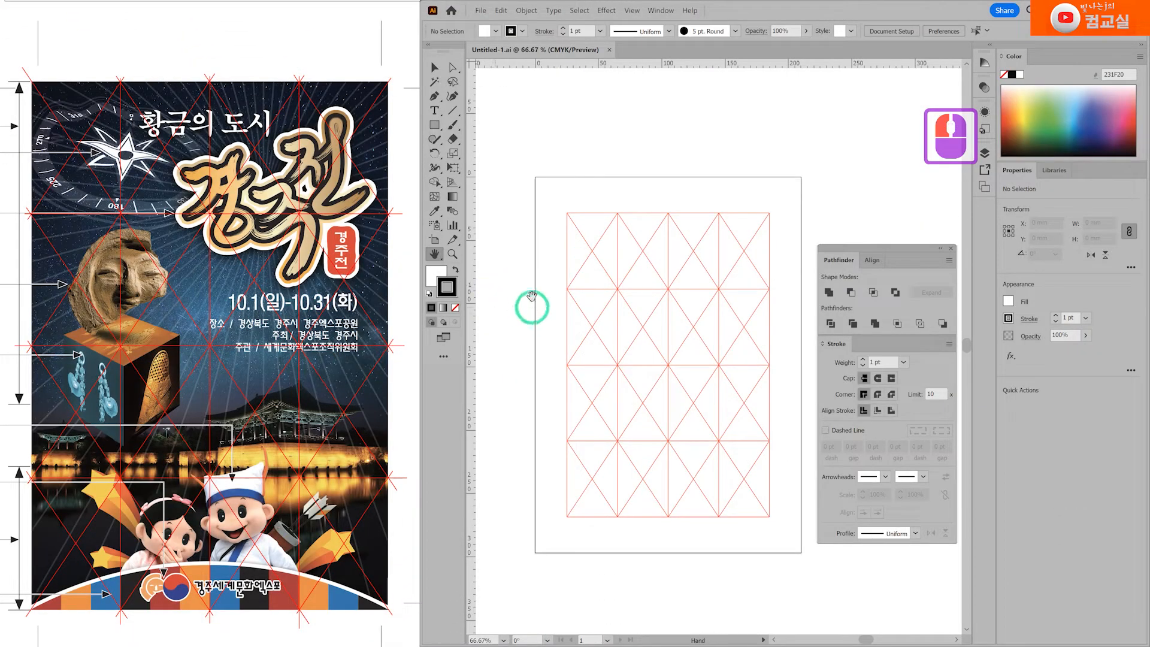
scroll(599, 264, left, 15)
scroll(704, 299, left, 5)
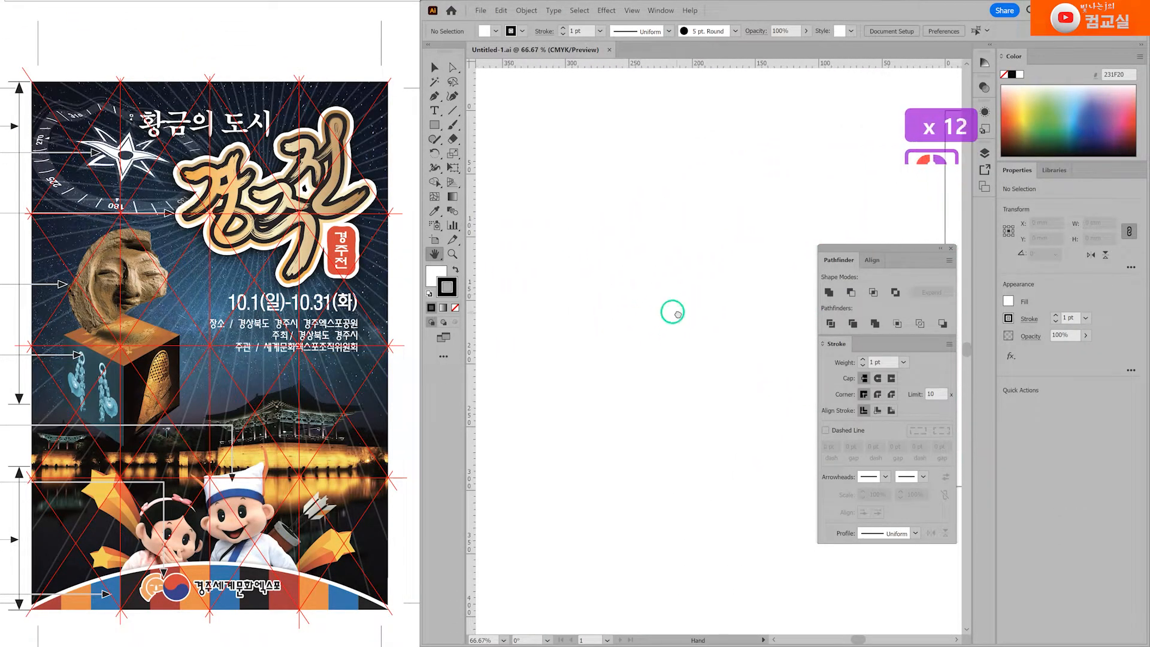
click(651, 333)
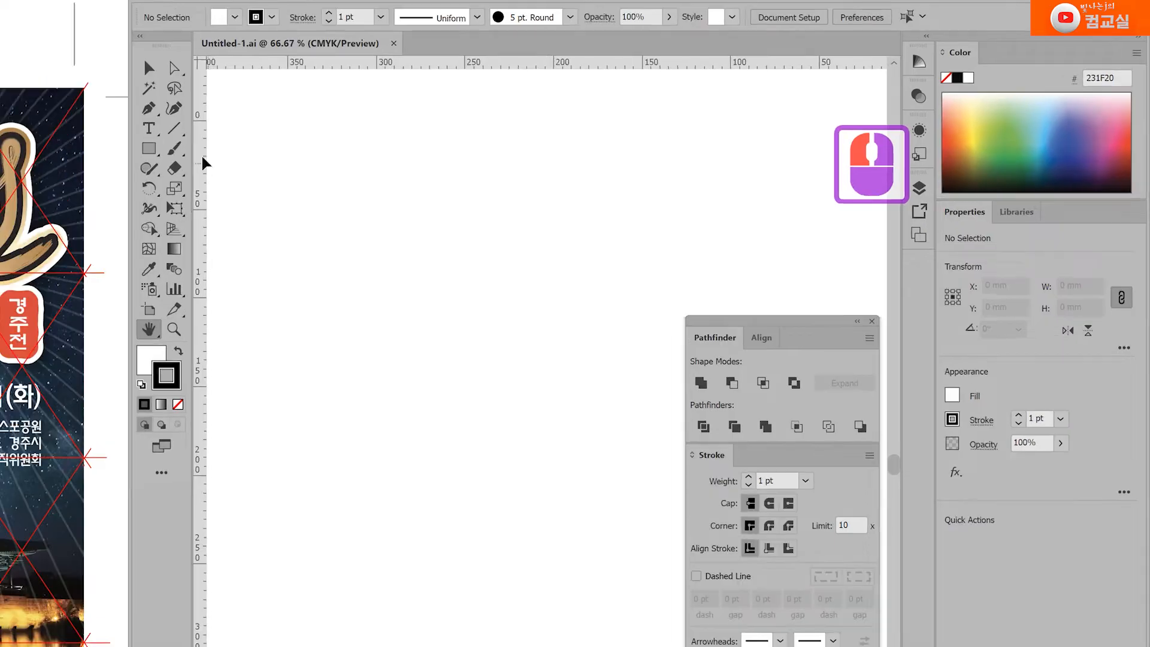
click(453, 115)
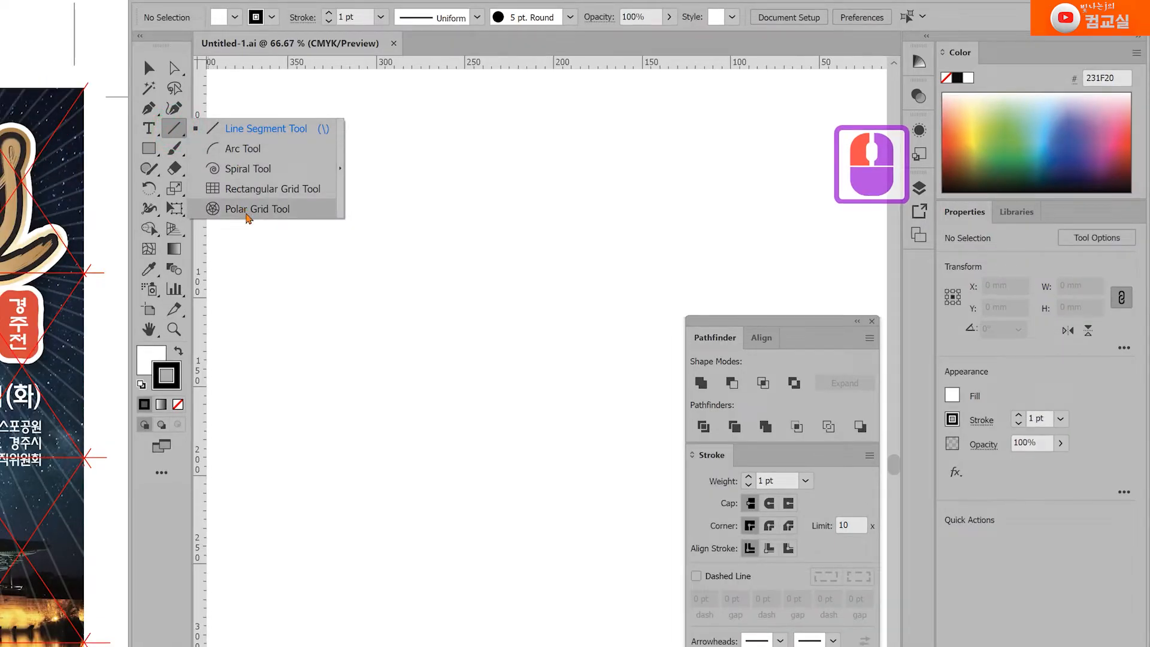
click(248, 215)
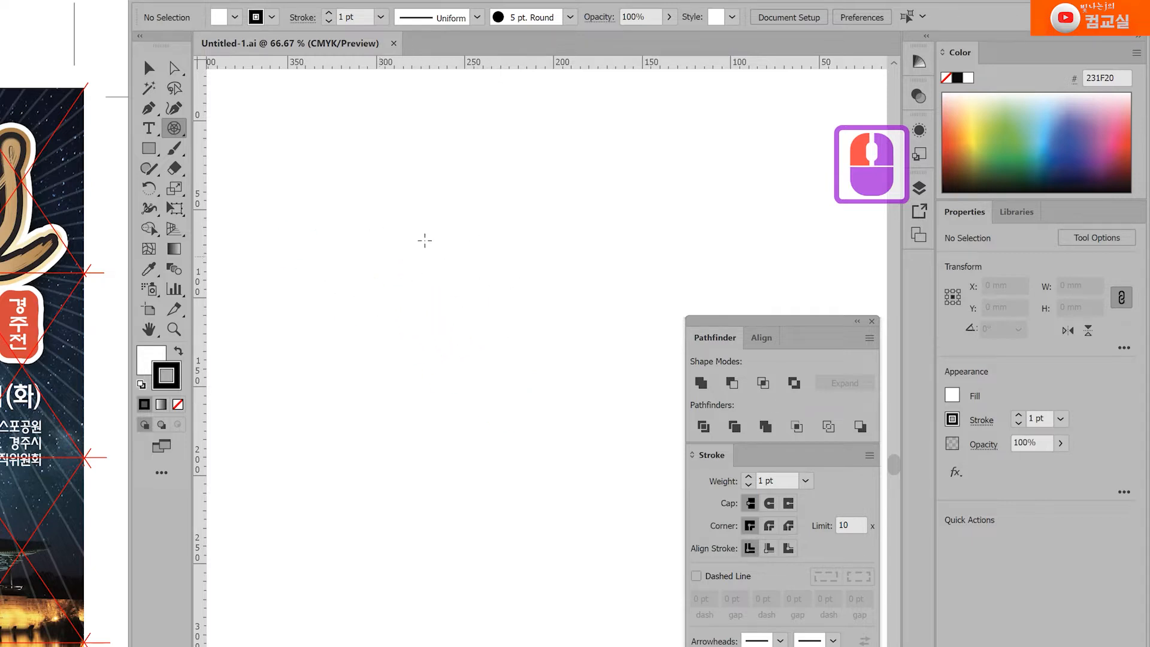
drag(285, 210, 539, 443)
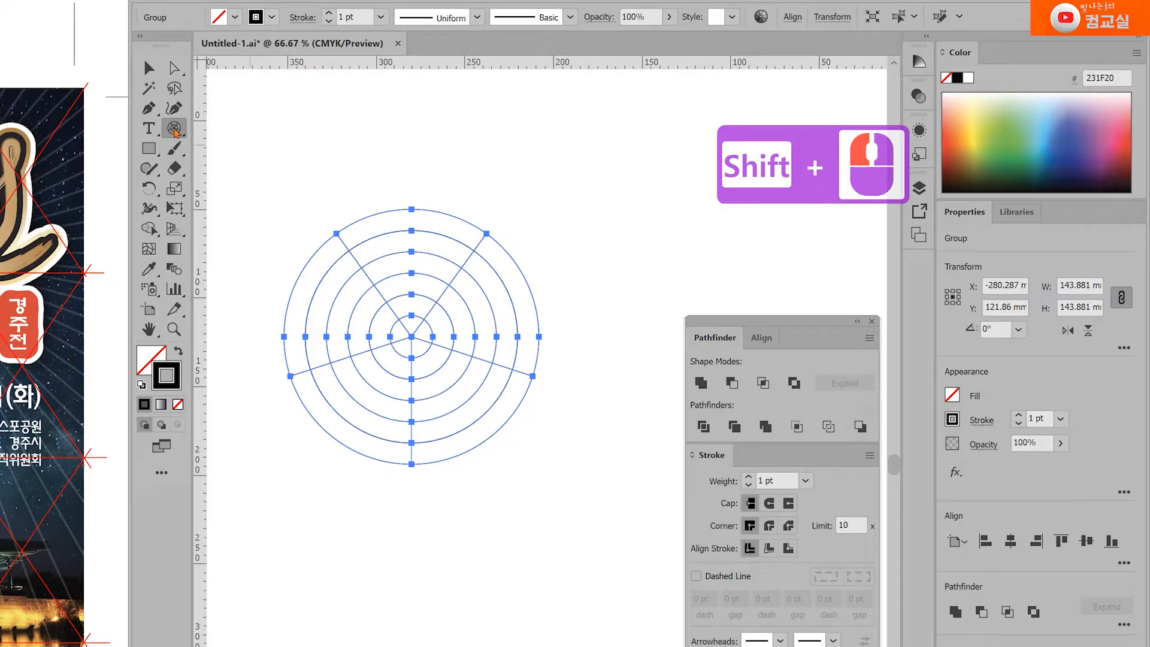
Open the Polar Grid tool's options and set the number of concentric dividers to 0.
double_click(174, 130)
drag(697, 130, 735, 213)
double_click(642, 264)
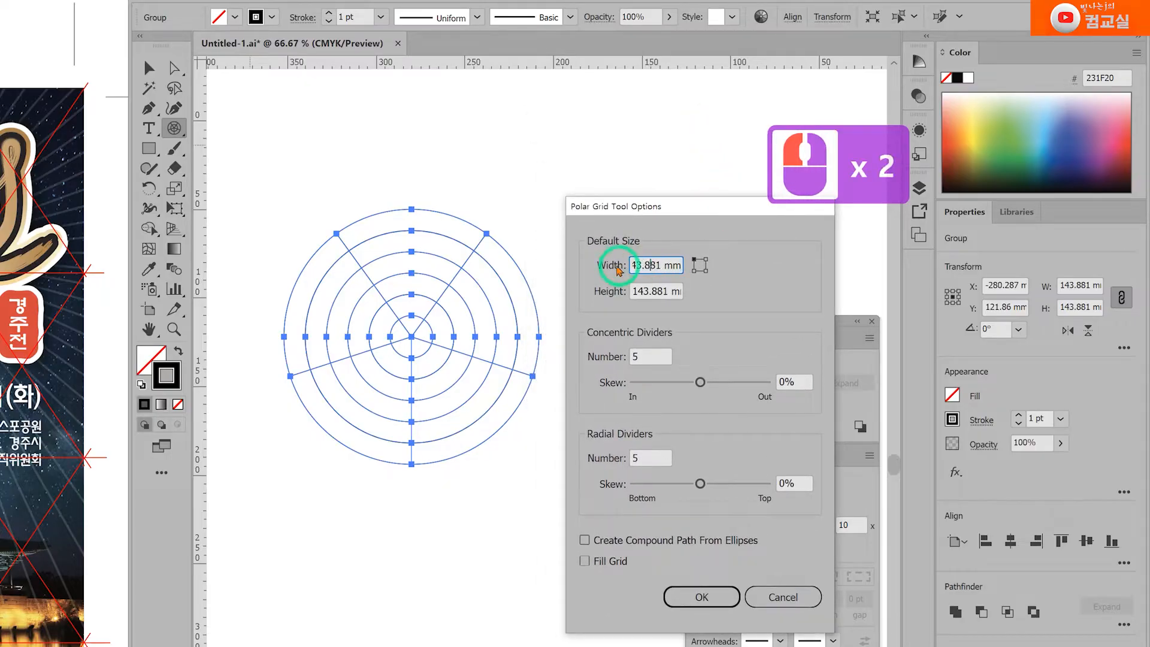
click(671, 291)
click(645, 265)
click(651, 291)
click(646, 355)
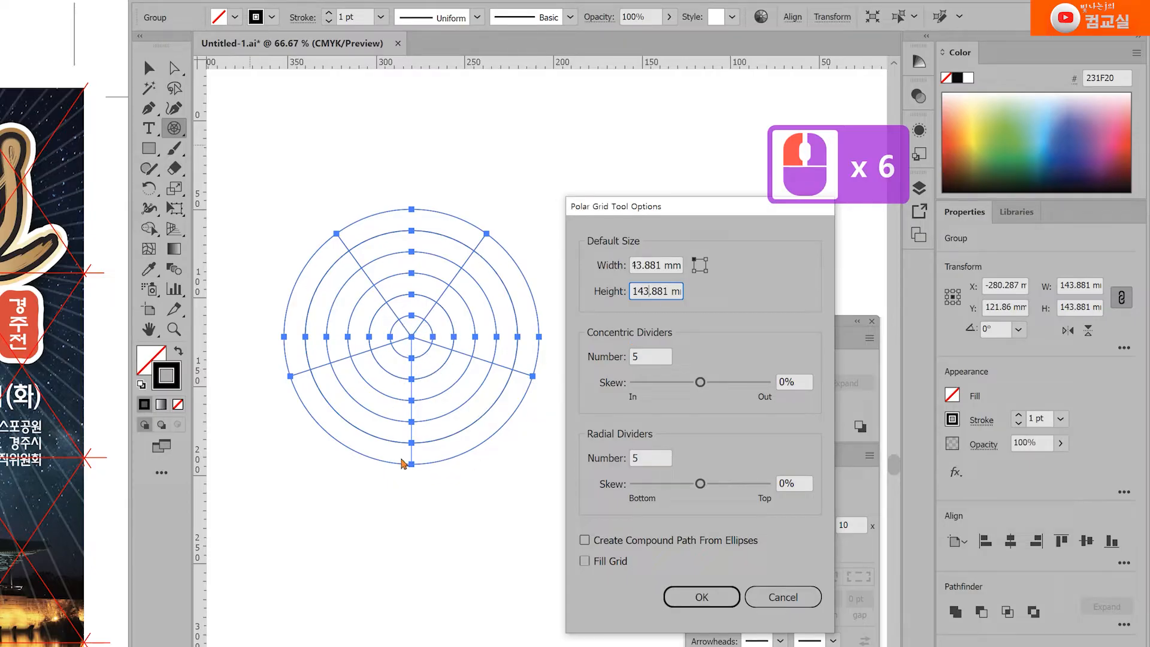
double_click(644, 357)
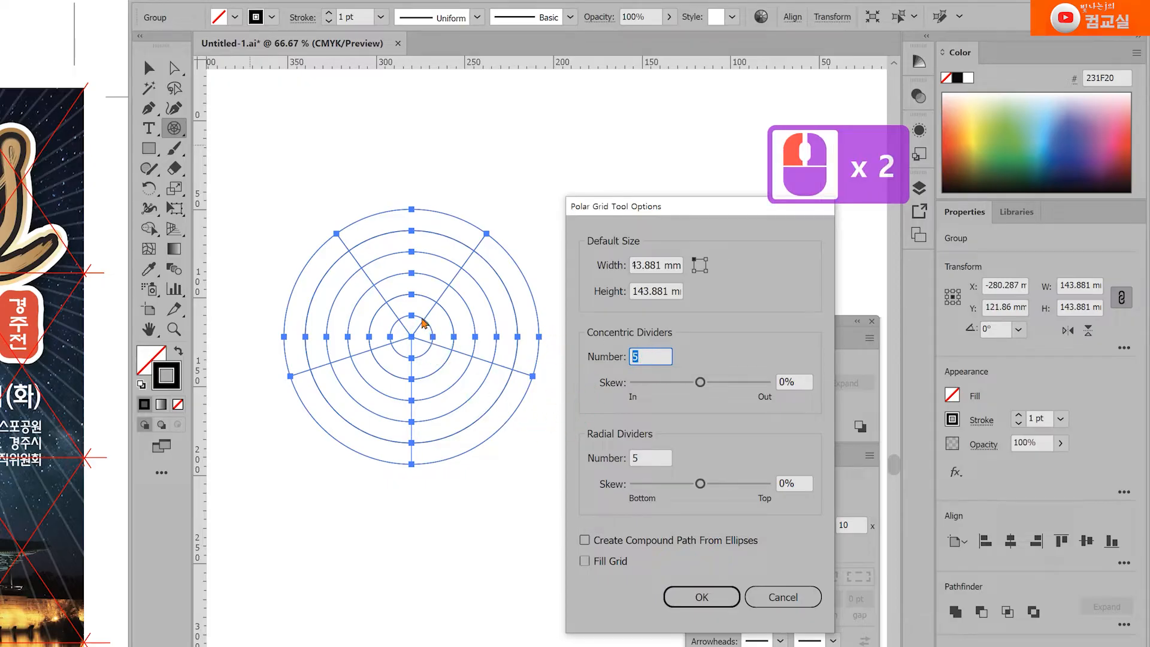
click(421, 317)
click(427, 295)
click(432, 275)
click(437, 262)
click(447, 243)
click(455, 239)
drag(657, 359, 542, 366)
click(553, 444)
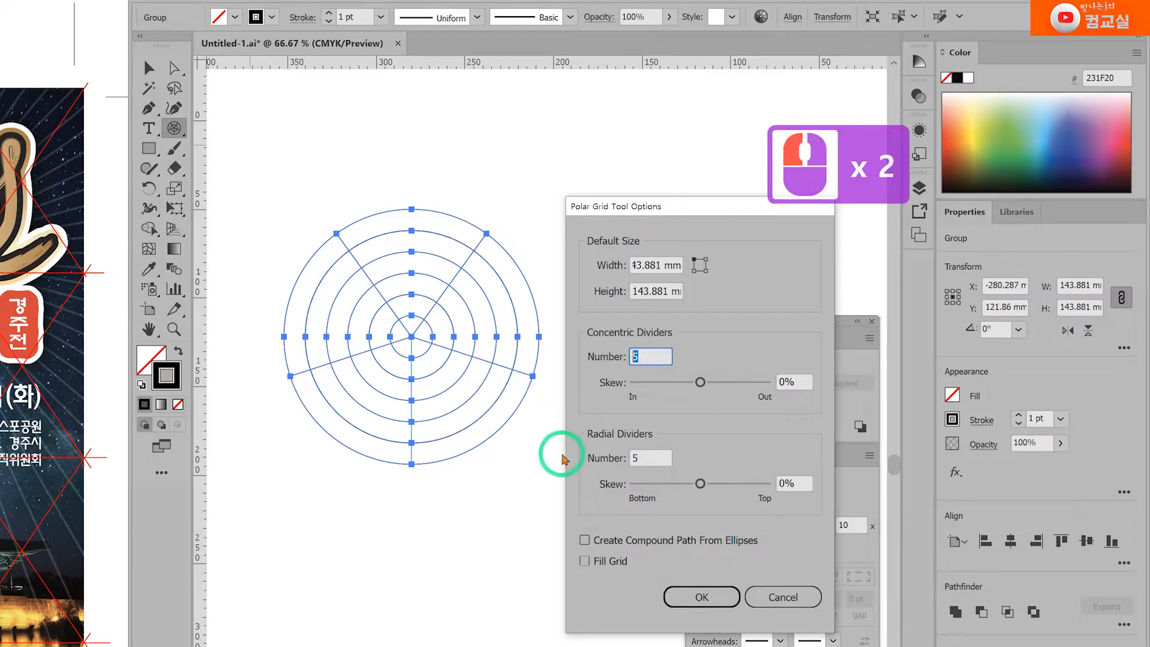
text(0)
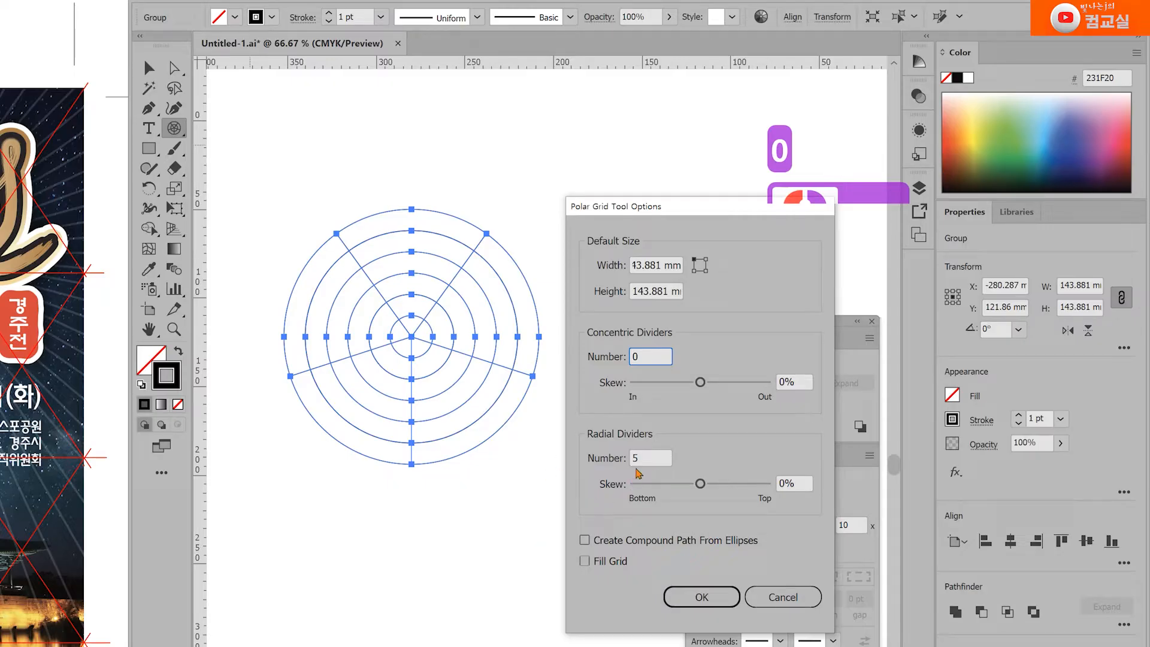
Set the number of radial dividers to 70 and apply the Polar Grid options.
click(655, 457)
double_click(654, 457)
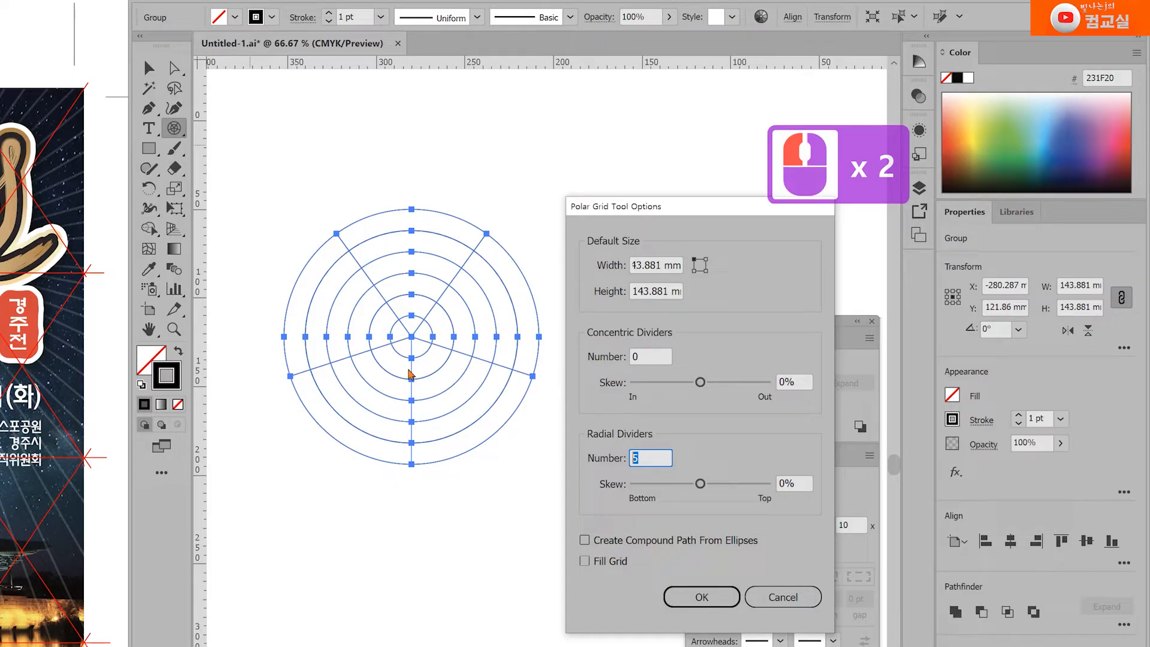
click(659, 460)
drag(659, 460, 542, 488)
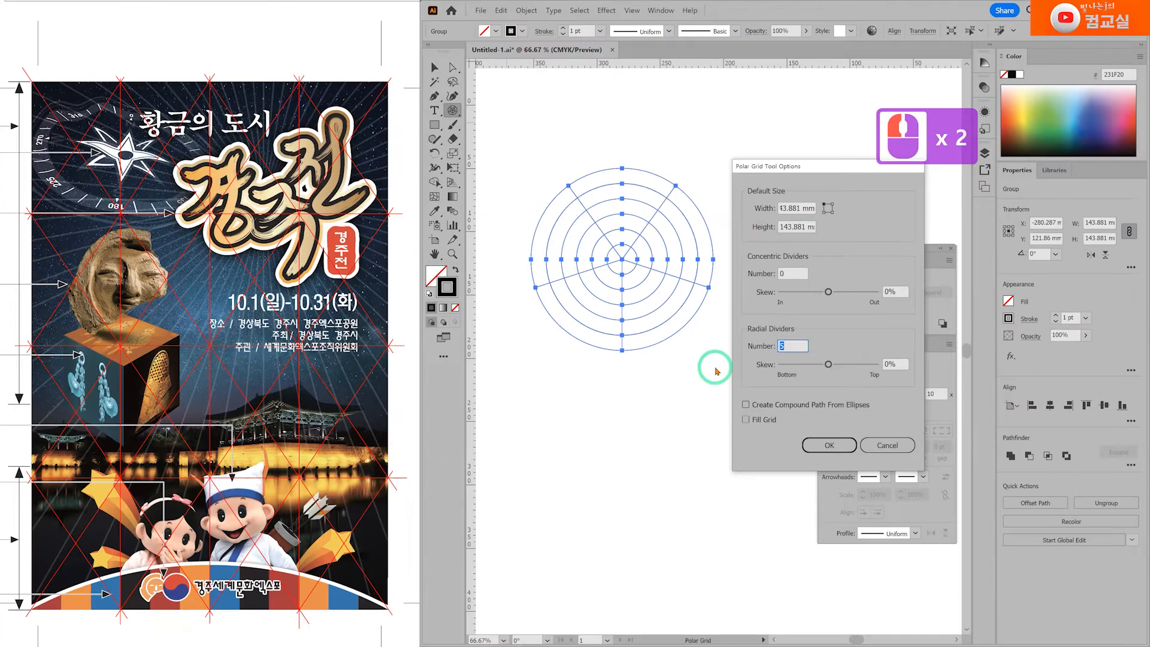
click(239, 178)
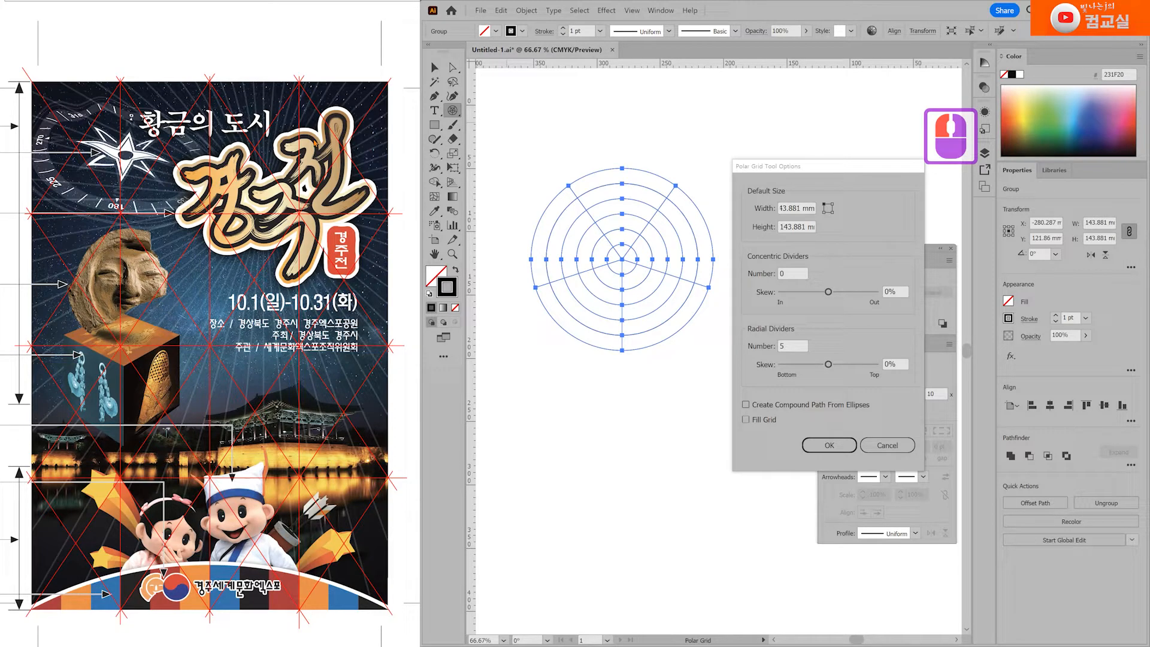
double_click(794, 348)
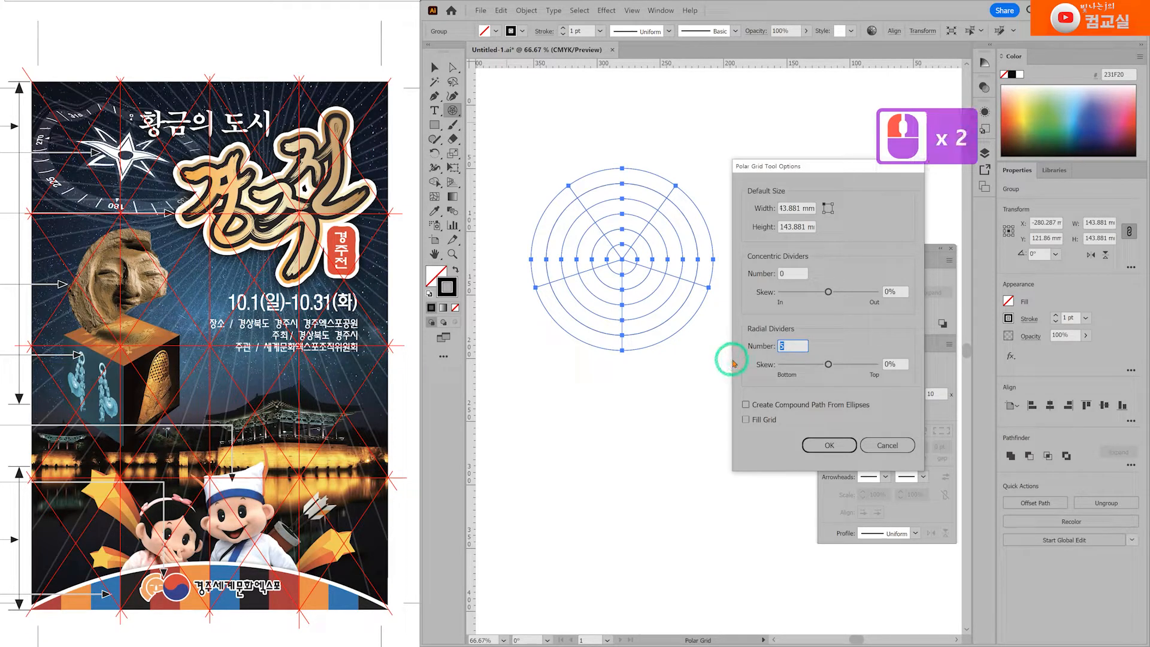
text(70)
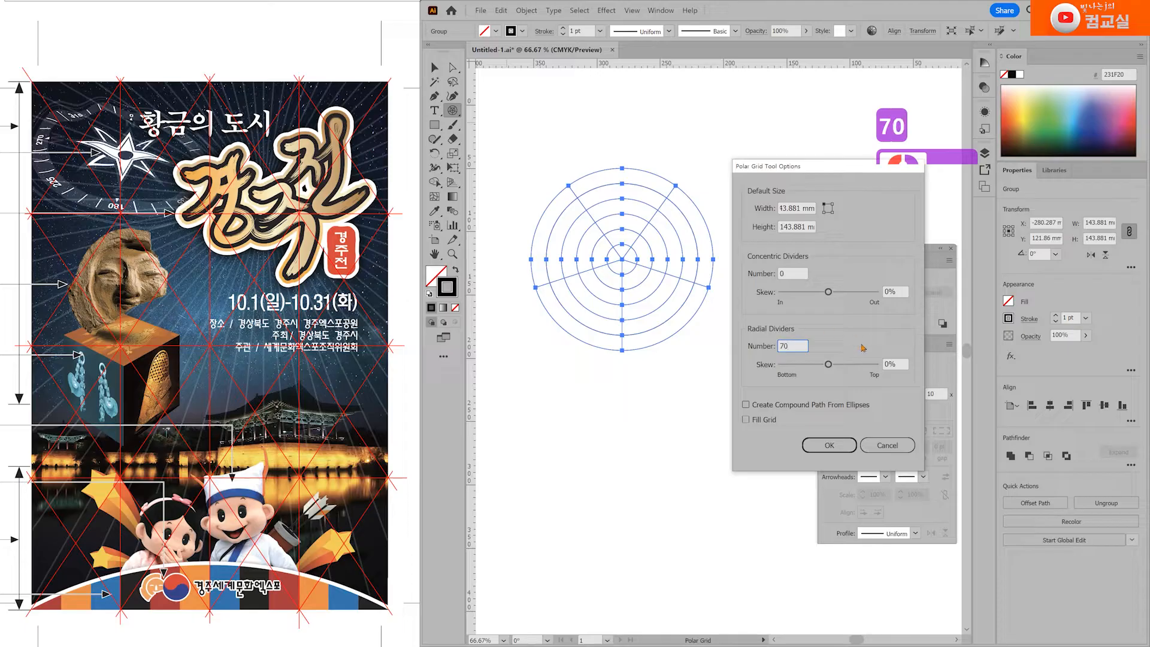
click(848, 343)
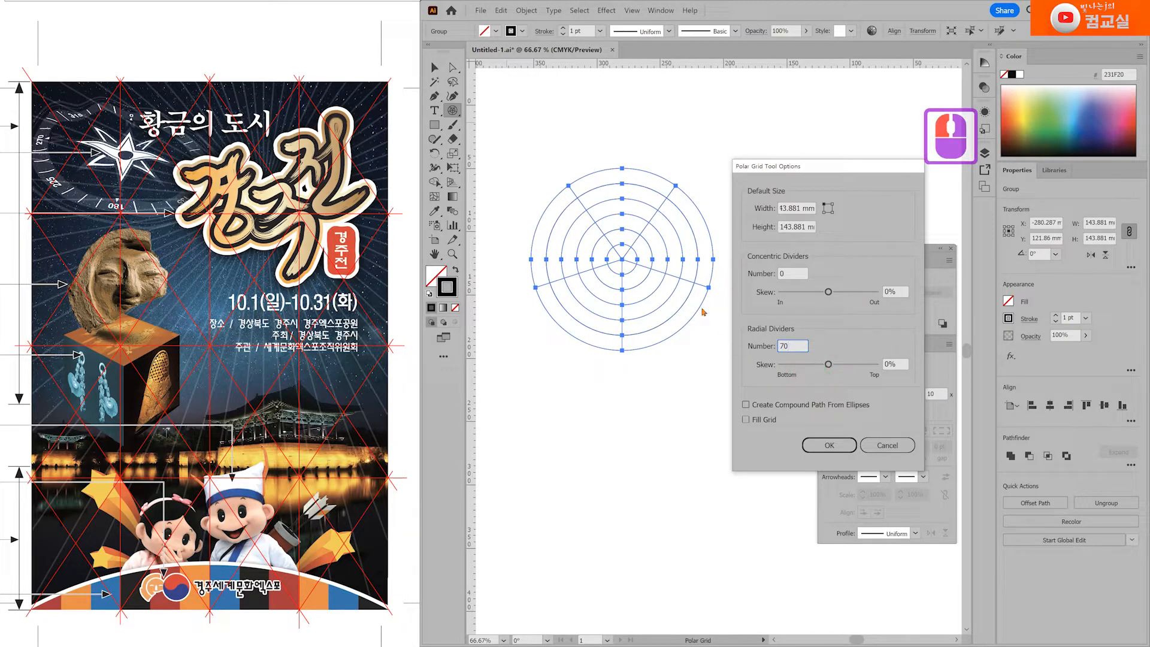
click(828, 446)
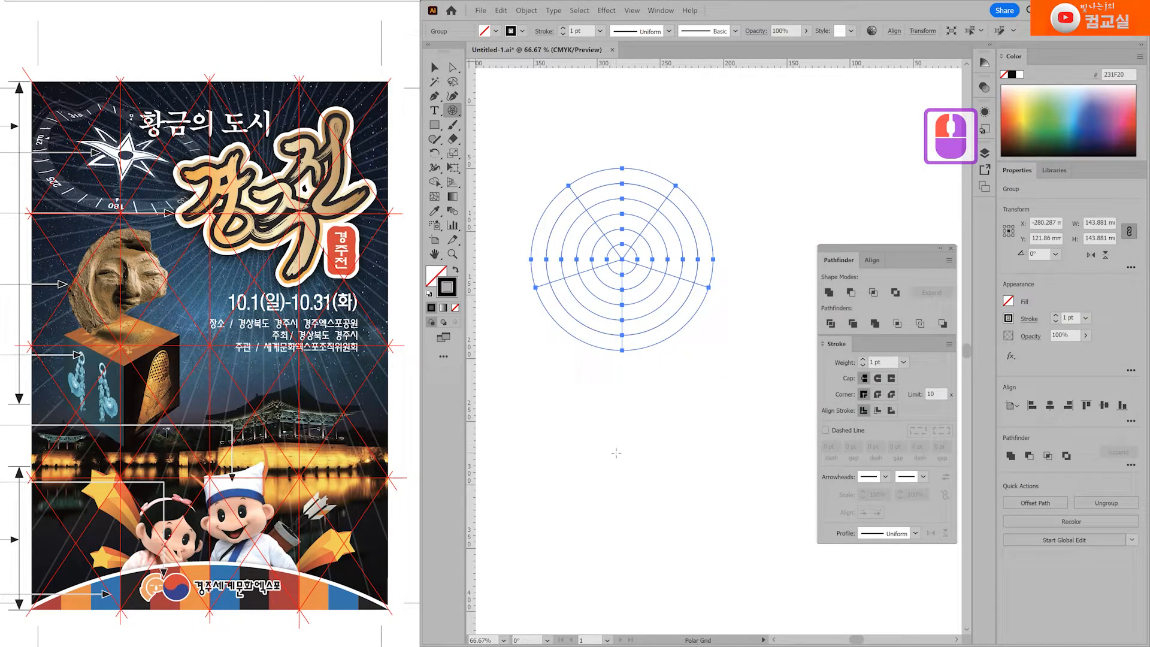
Draw a circular polar grid about 202 mm across below the first one and ungroup it.
scroll(617, 185, down, 14)
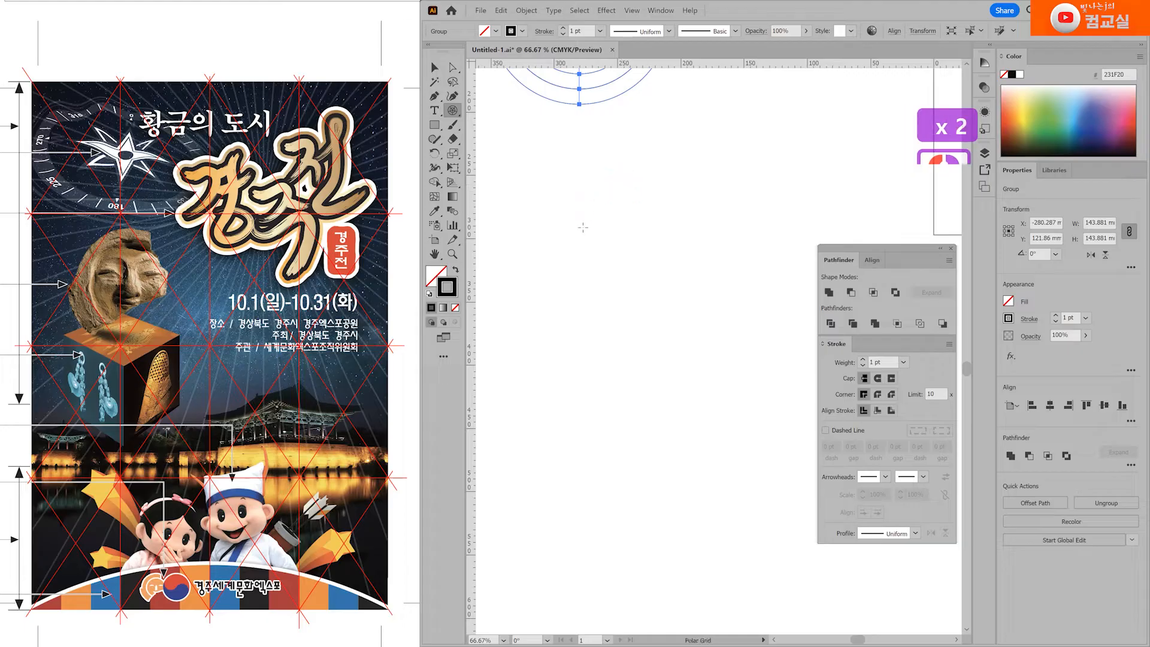
drag(521, 188, 749, 448)
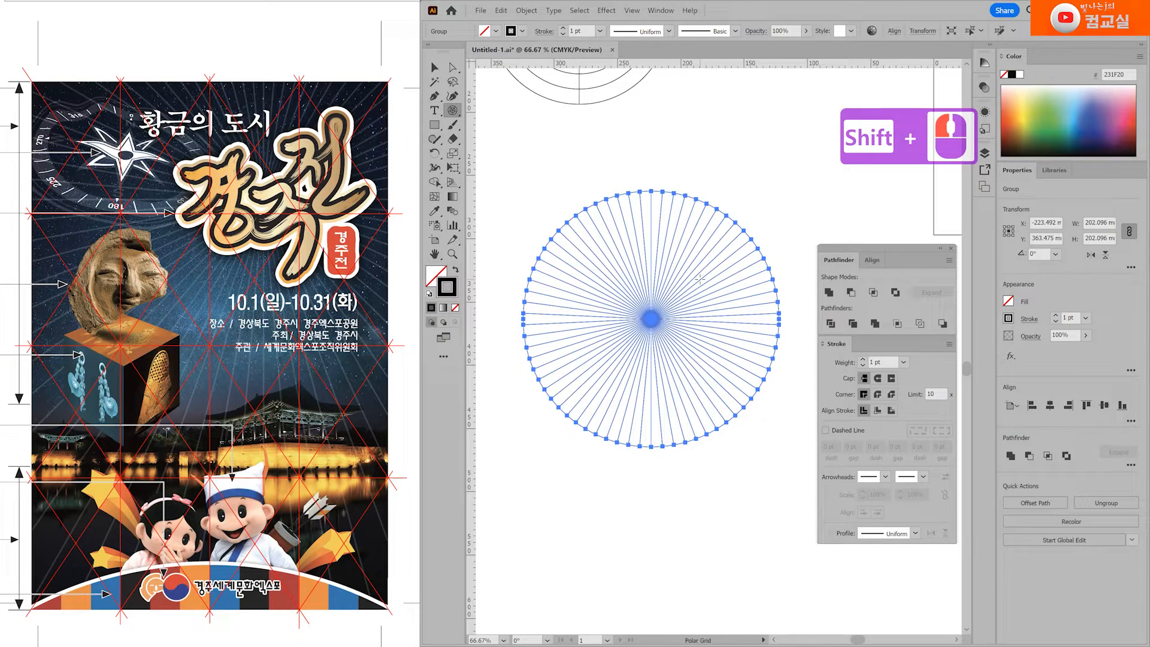
key(v)
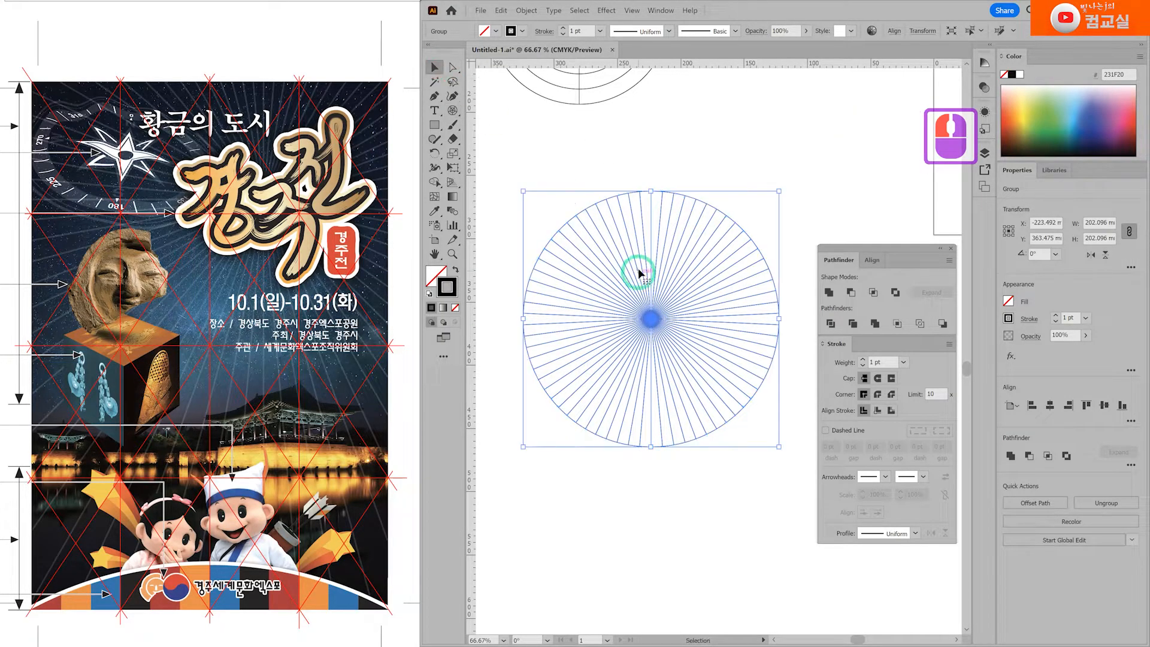
right_click(639, 271)
click(663, 377)
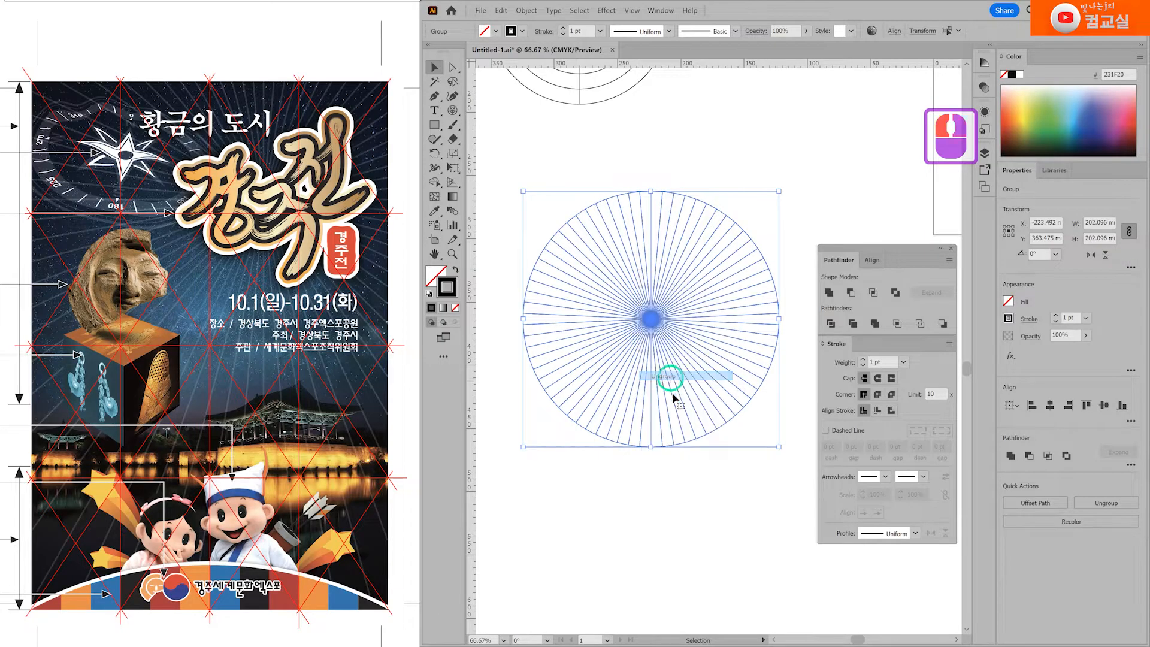
Separate the new grid's outer circle from its radial lines and delete the circle.
click(702, 467)
drag(702, 443, 702, 533)
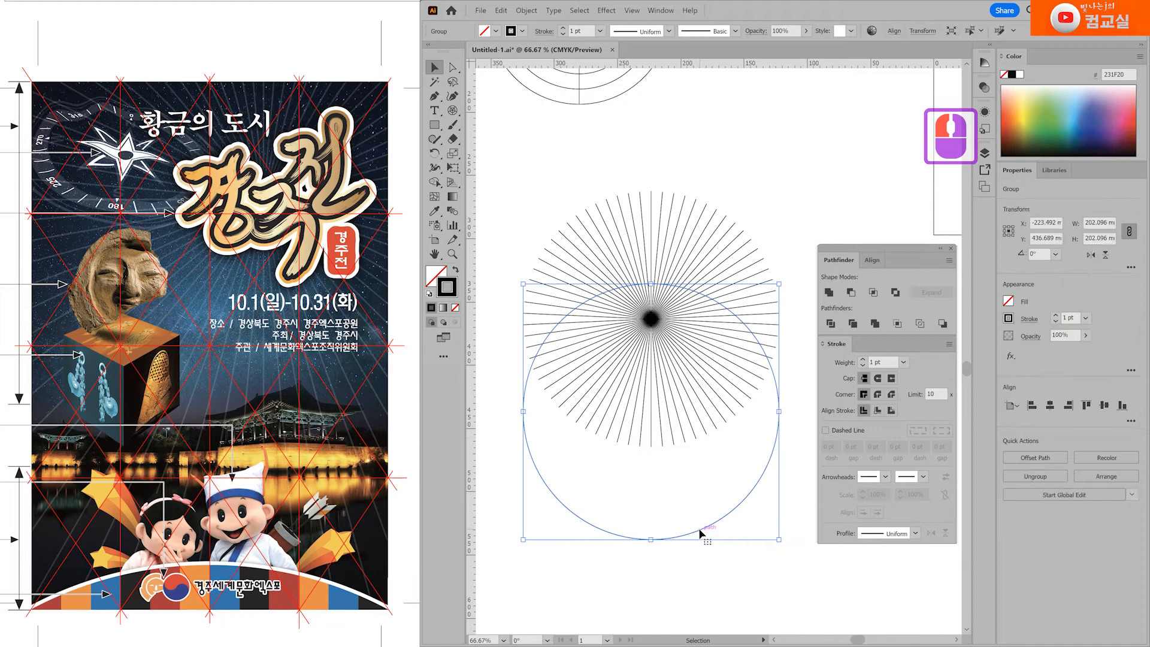
key(Delete)
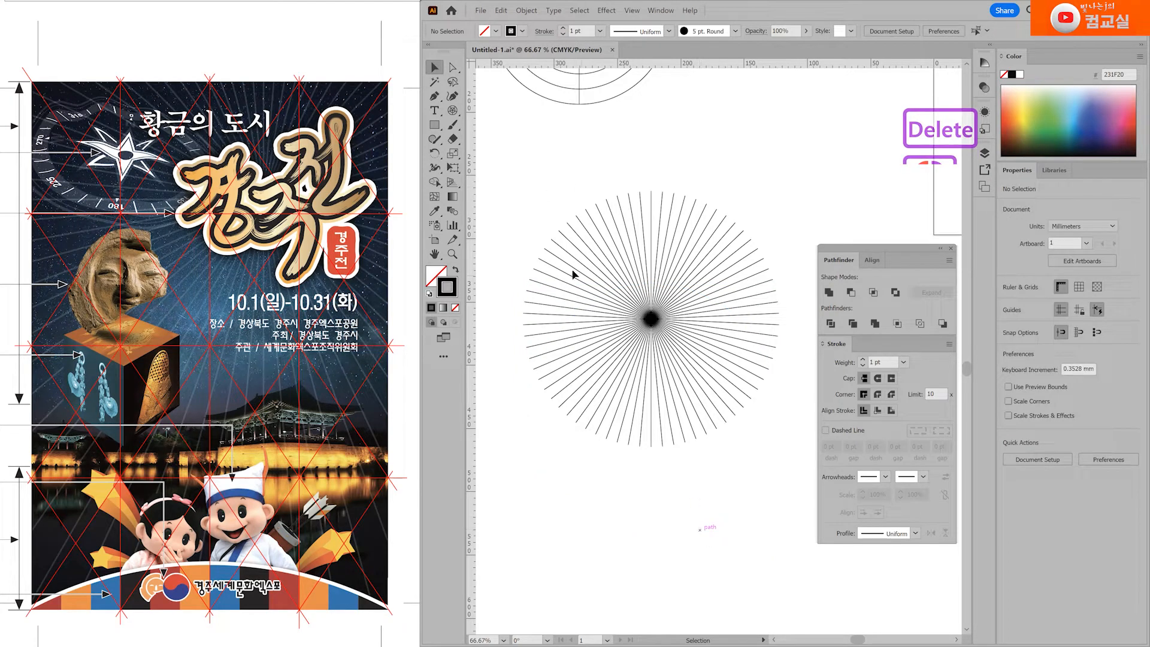
Delete the first polar grid with the concentric rings, keeping only the radiating lines.
click(527, 228)
drag(527, 229, 739, 436)
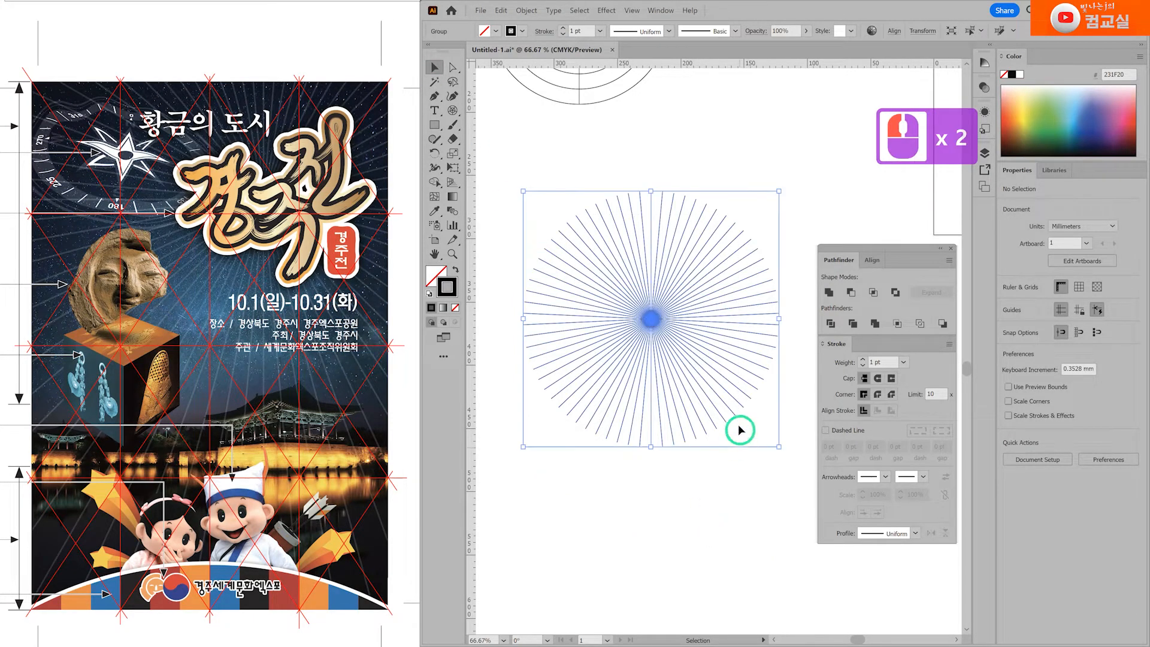
scroll(739, 436, down, 2)
drag(594, 161, 552, 240)
key(Delete)
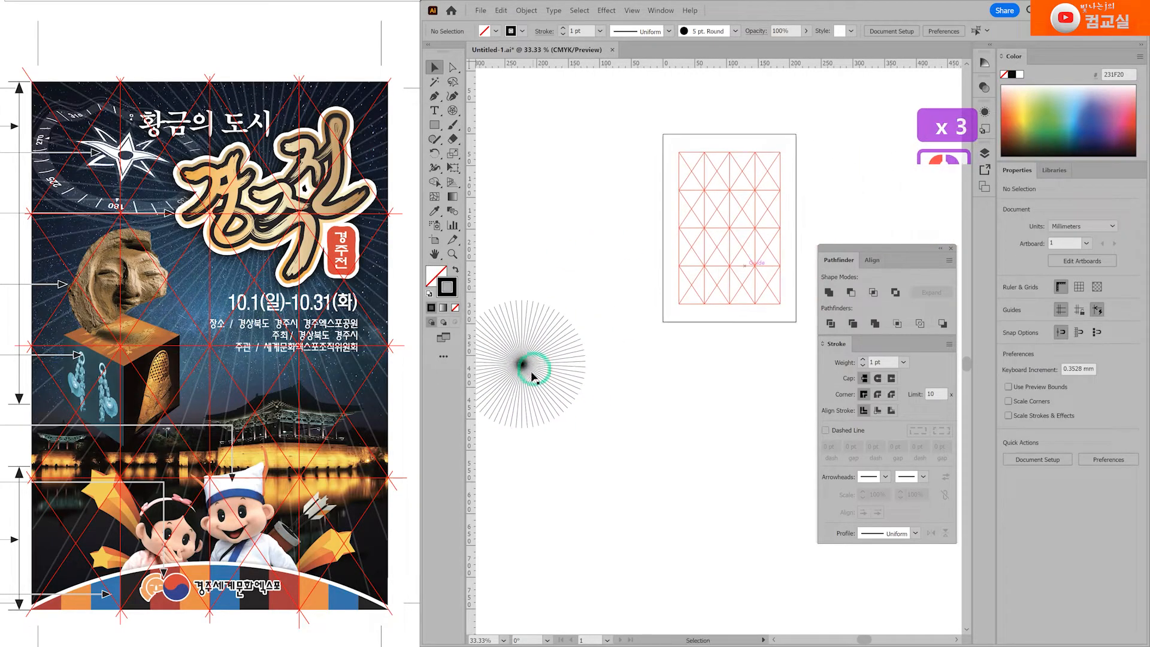
Enlarge the radiating lines proportionally to about 492 mm wide and centre them on the artboard's first inner horizontal grid line, slightly right of the middle.
drag(523, 364, 746, 195)
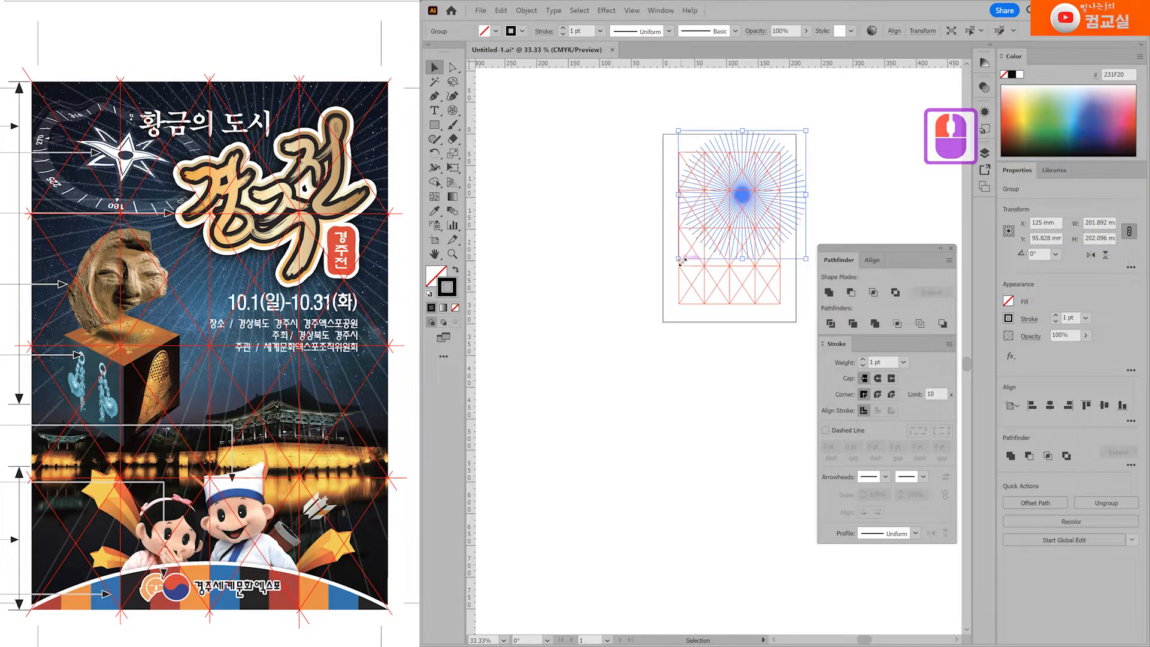
drag(679, 260, 495, 442)
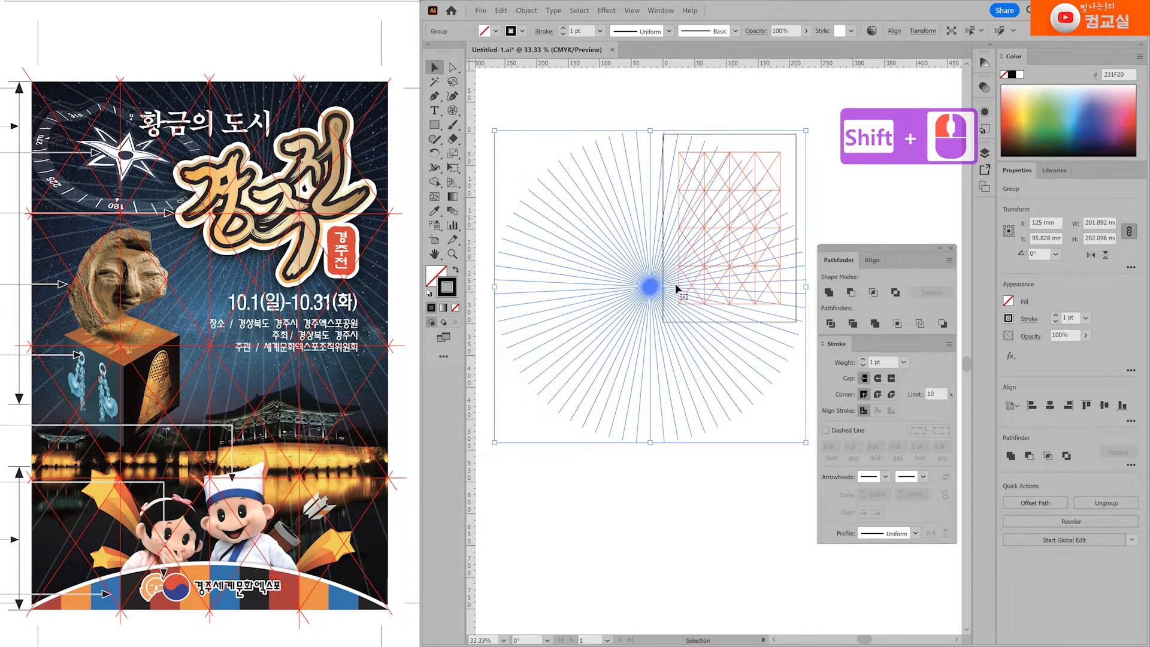
drag(651, 287, 743, 188)
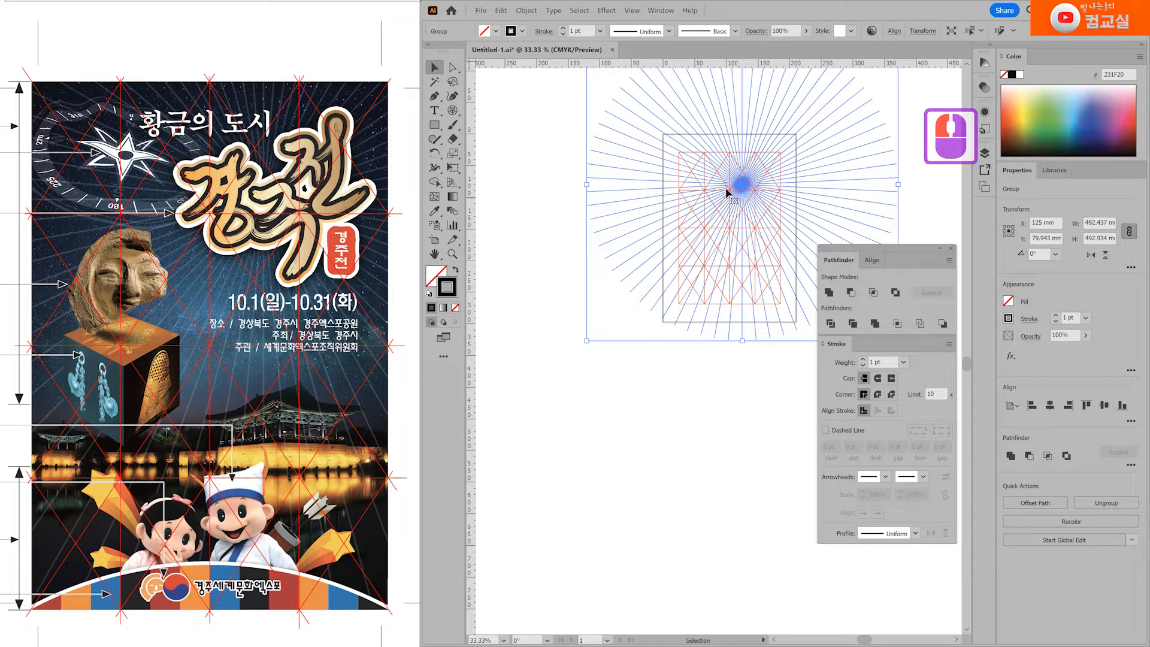
drag(742, 185, 745, 189)
click(743, 442)
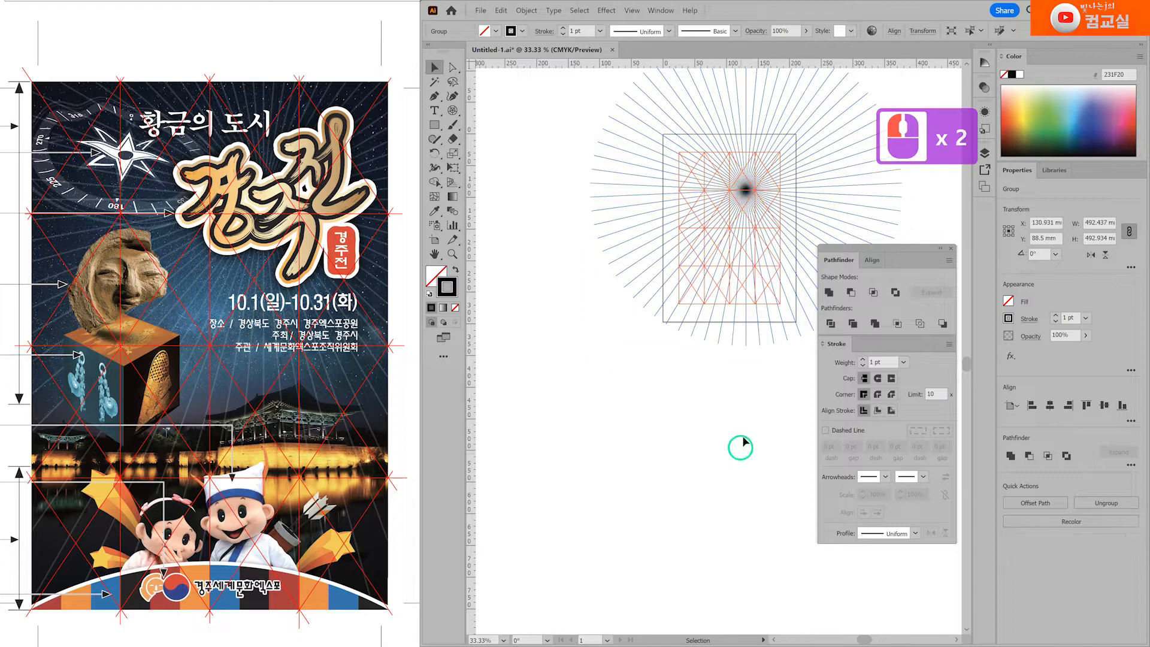
Set the stroke weight of the radiating lines to 2.5 pt.
scroll(632, 249, up, 2)
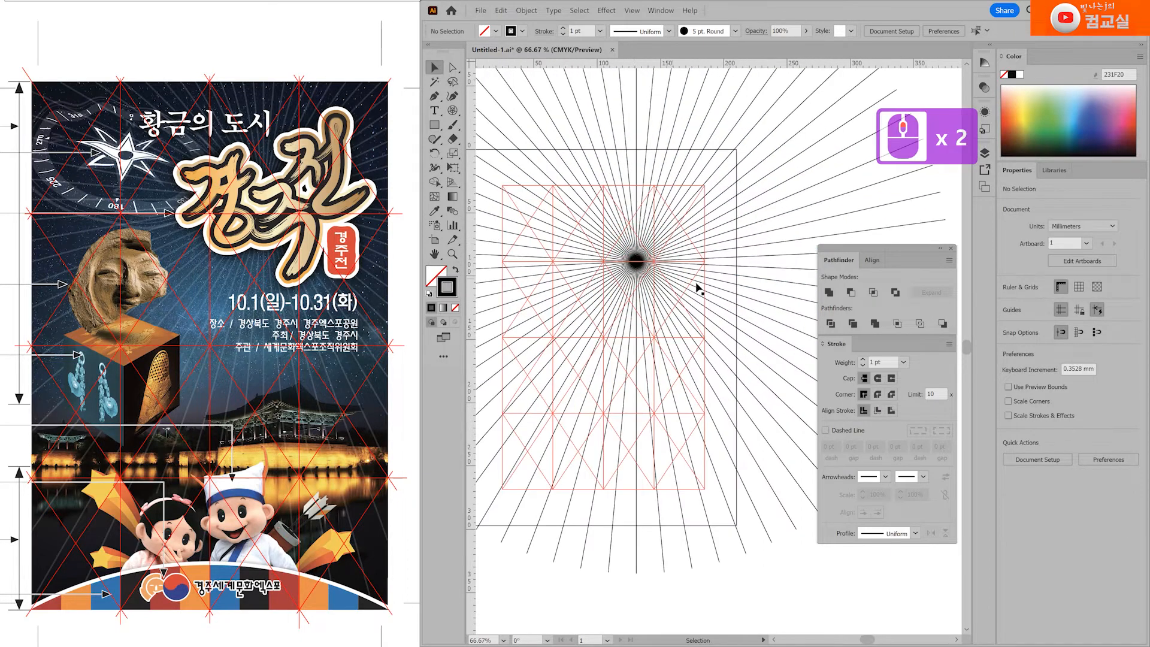
click(718, 252)
click(894, 362)
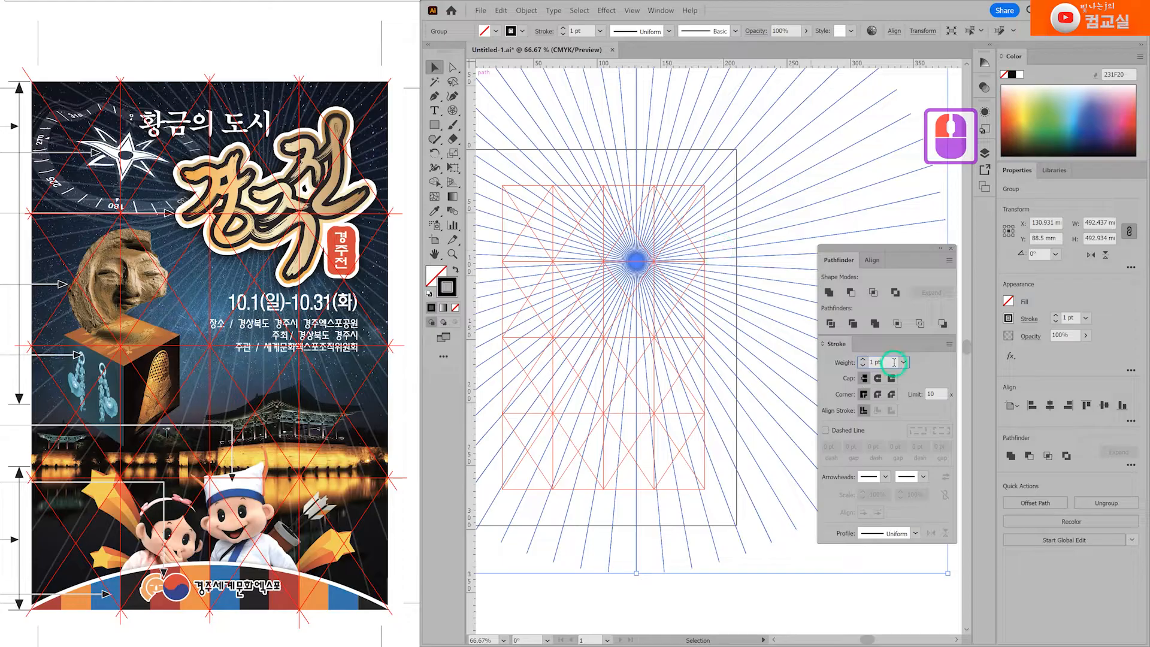
double_click(894, 363)
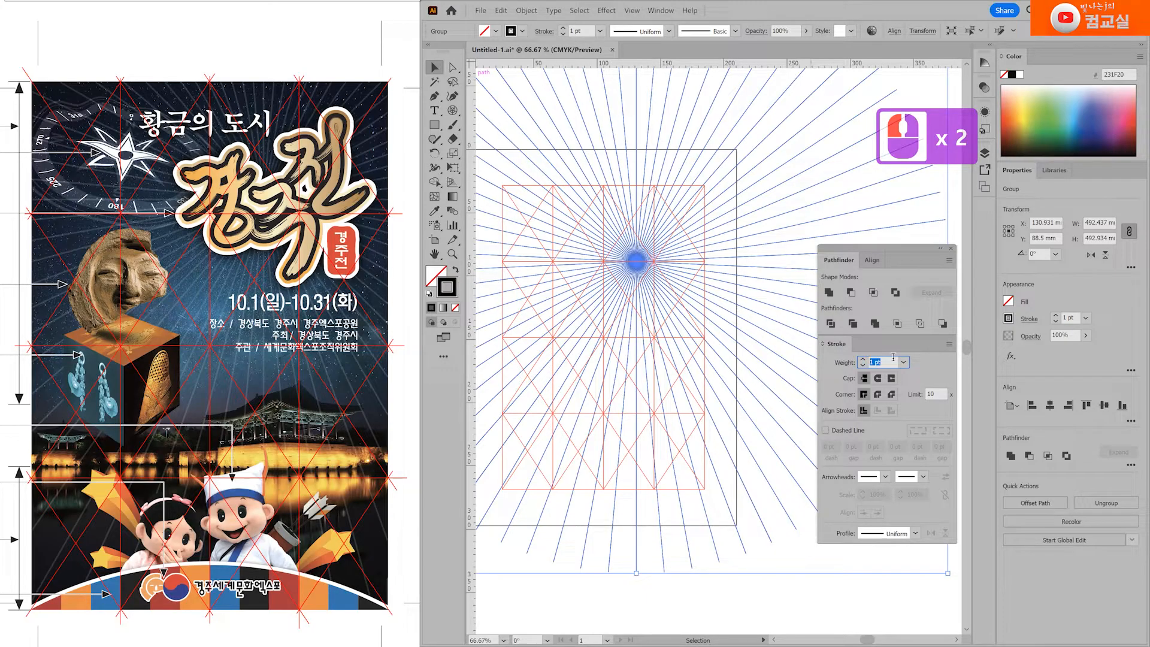
text(2.5)
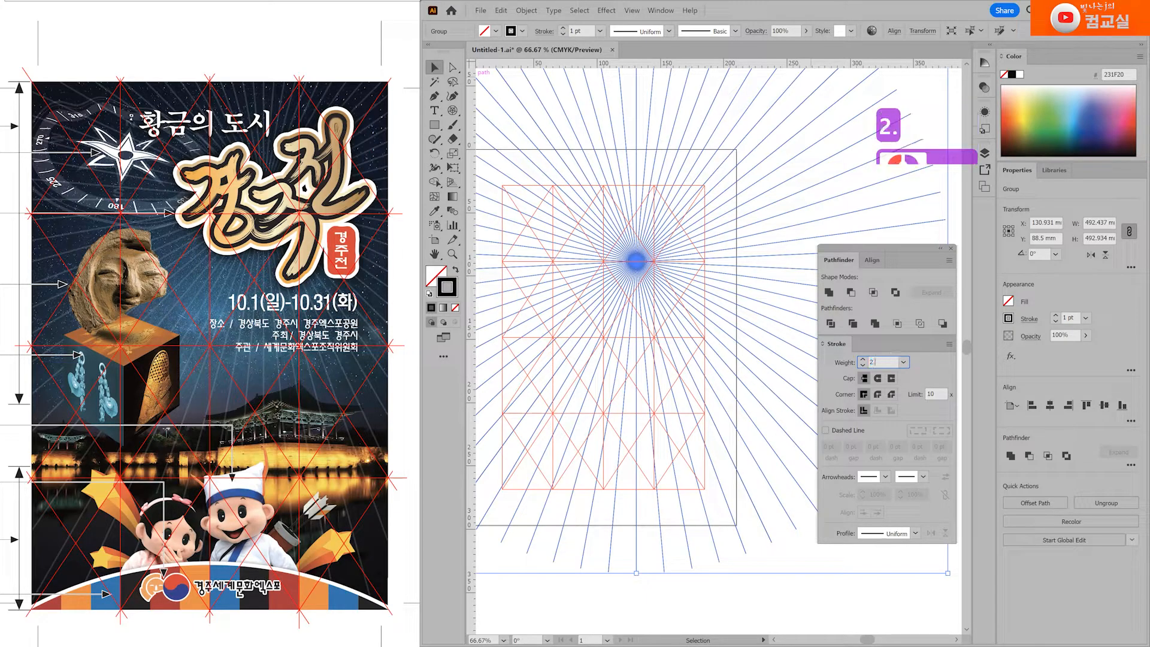
click(864, 593)
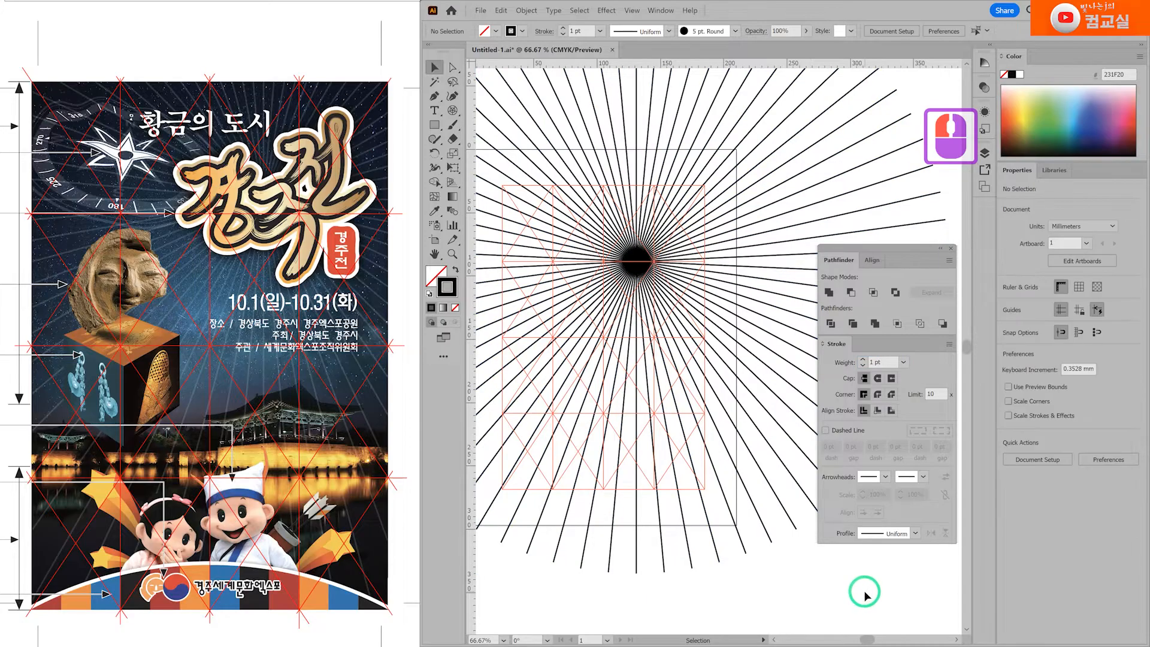
Change the stroke colour of the radiating lines to white (FFFFFF).
click(632, 262)
scroll(666, 291, down, 1)
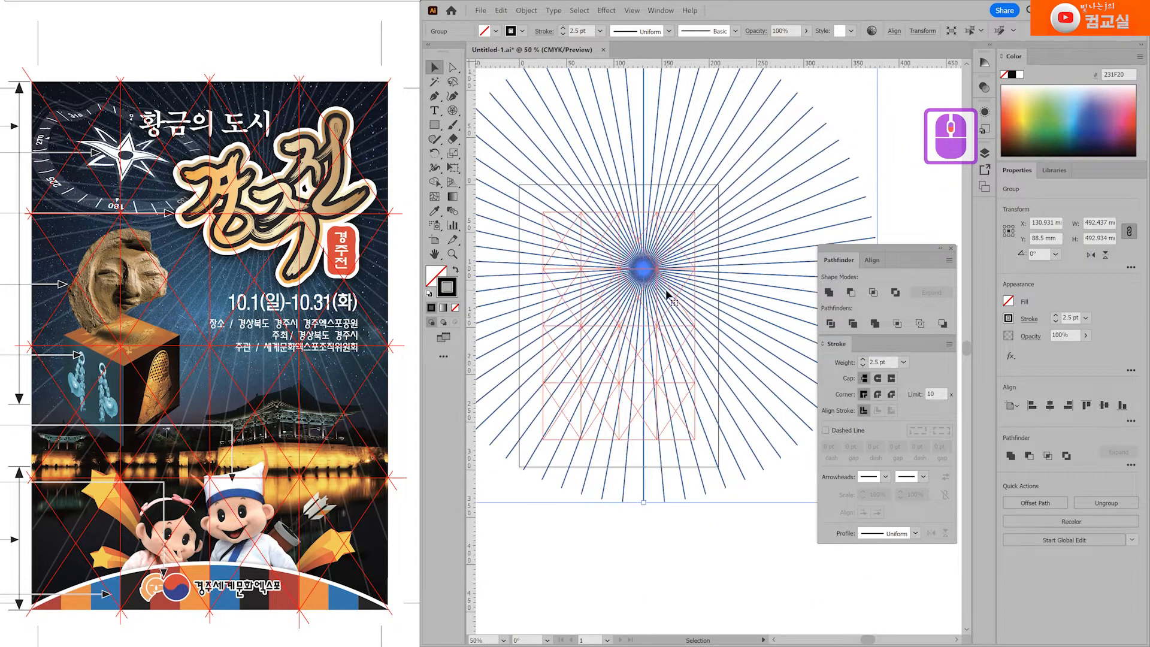
scroll(667, 291, down, 3)
click(429, 293)
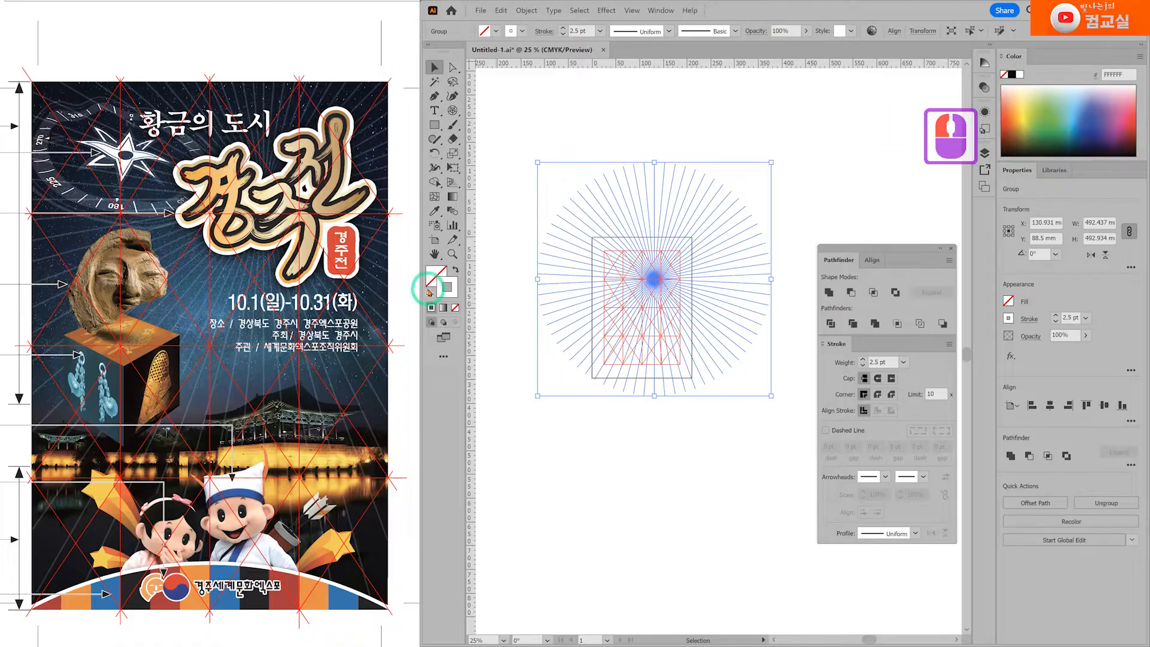
click(547, 185)
click(747, 475)
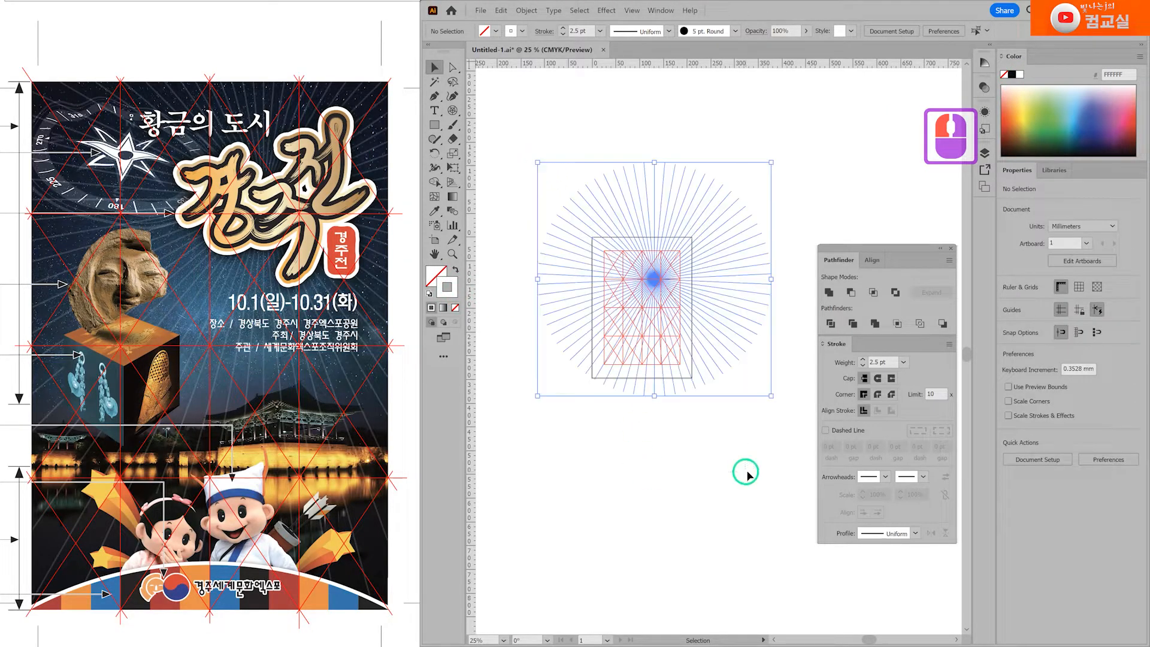
Copy the white radiating lines and paste them into the Photoshop poster document as a Smart Object.
key(ctrl+a)
key(ctrl+c)
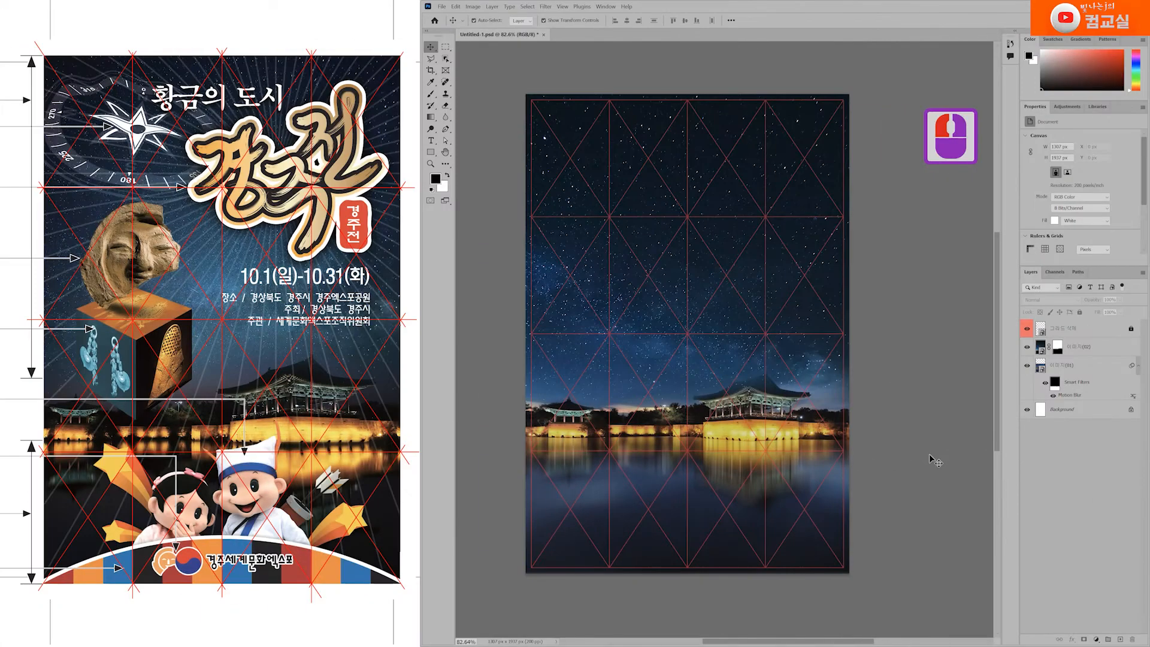
key(ctrl+v)
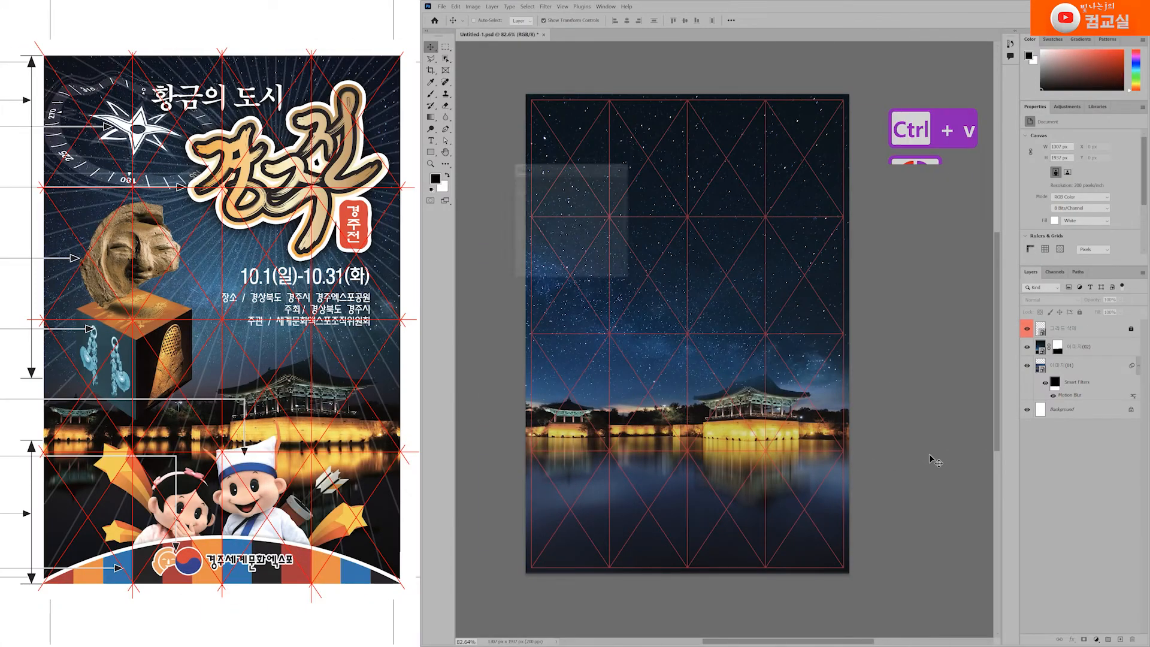
click(561, 204)
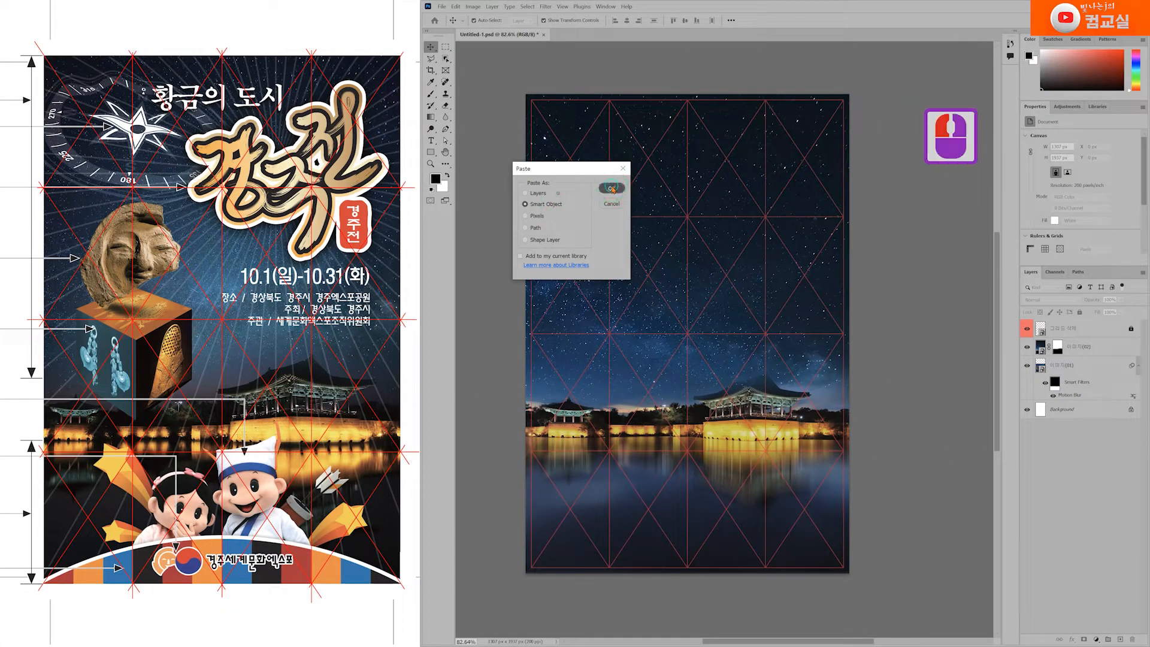
click(612, 189)
Scale the pasted rays to about 3534 px wide, covering the whole poster, and centre them near the rightmost intersection on the first inner horizontal grid line.
double_click(687, 318)
drag(698, 292, 761, 151)
drag(752, 354, 762, 643)
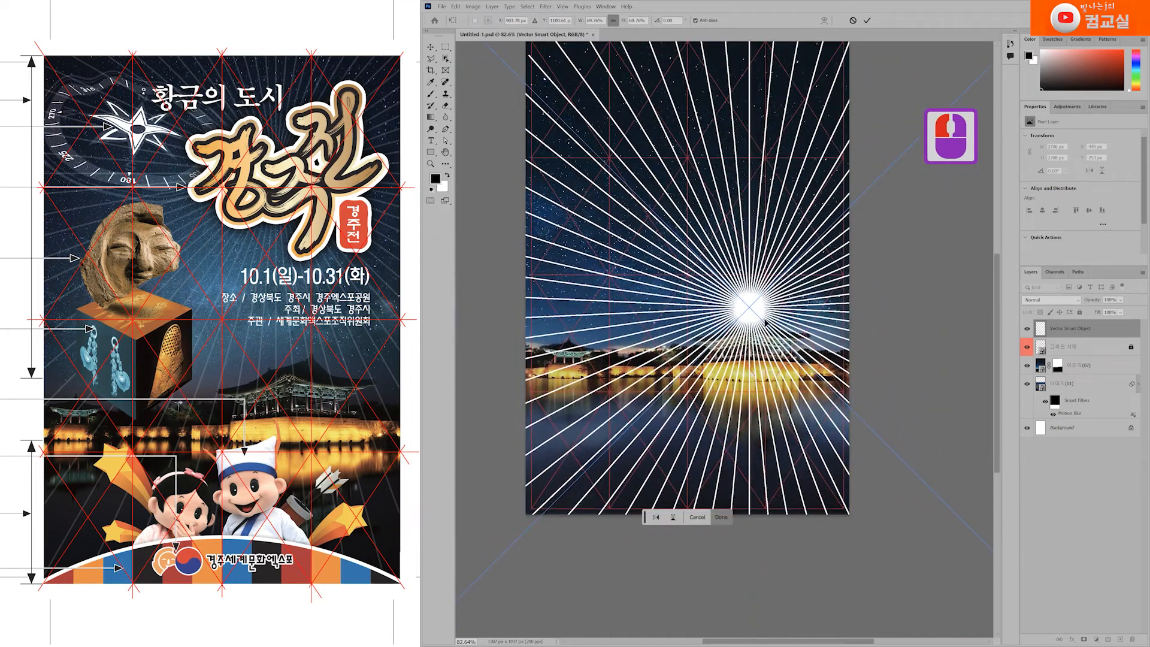
drag(765, 323, 758, 117)
drag(744, 156, 737, 267)
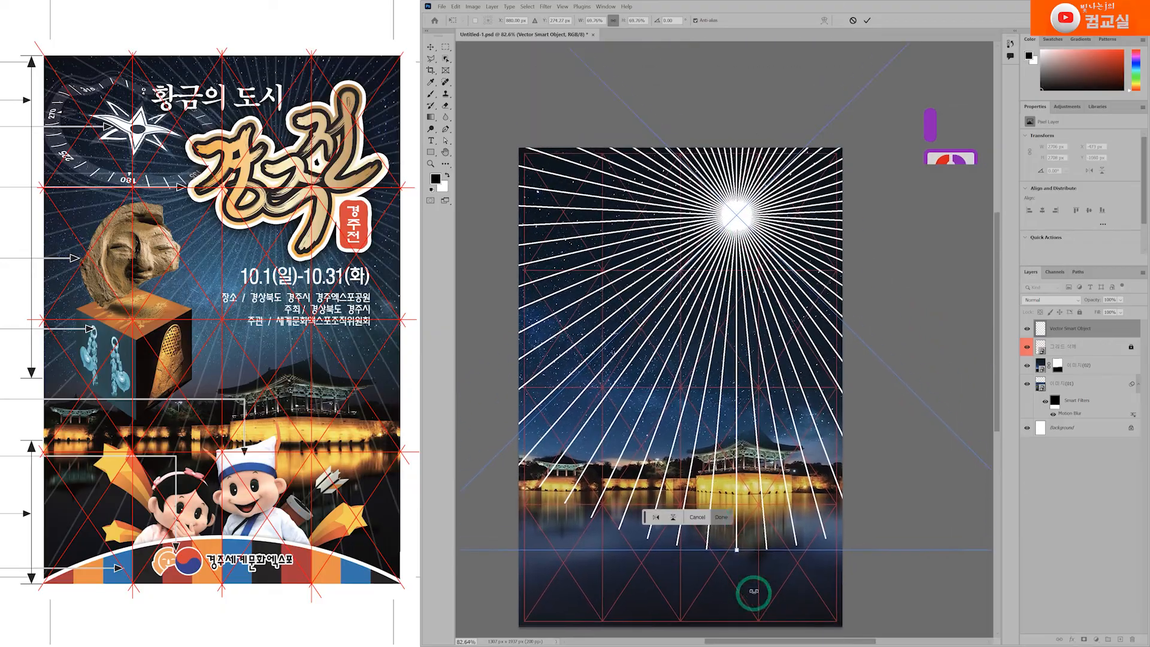
drag(737, 549, 736, 636)
drag(737, 231, 750, 200)
drag(747, 615, 745, 635)
drag(744, 193, 751, 172)
key(Return)
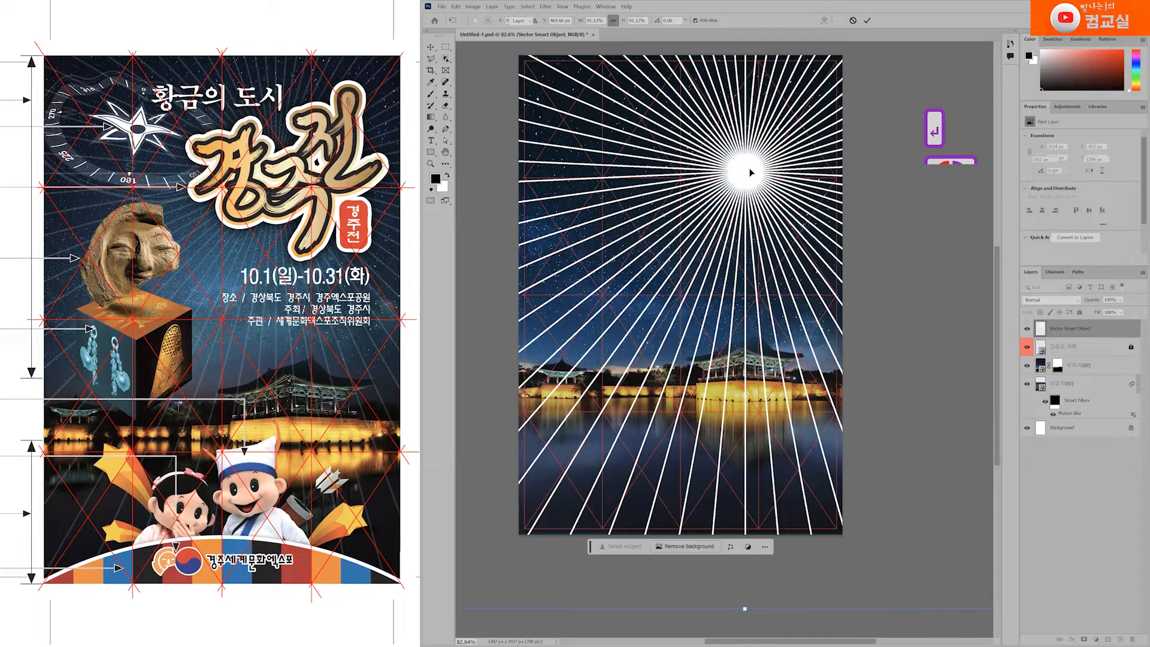
Rename the pasted rays layer as 배경강조 and move it directly below the locked grid layer.
scroll(738, 317, down, 1)
drag(704, 197, 683, 249)
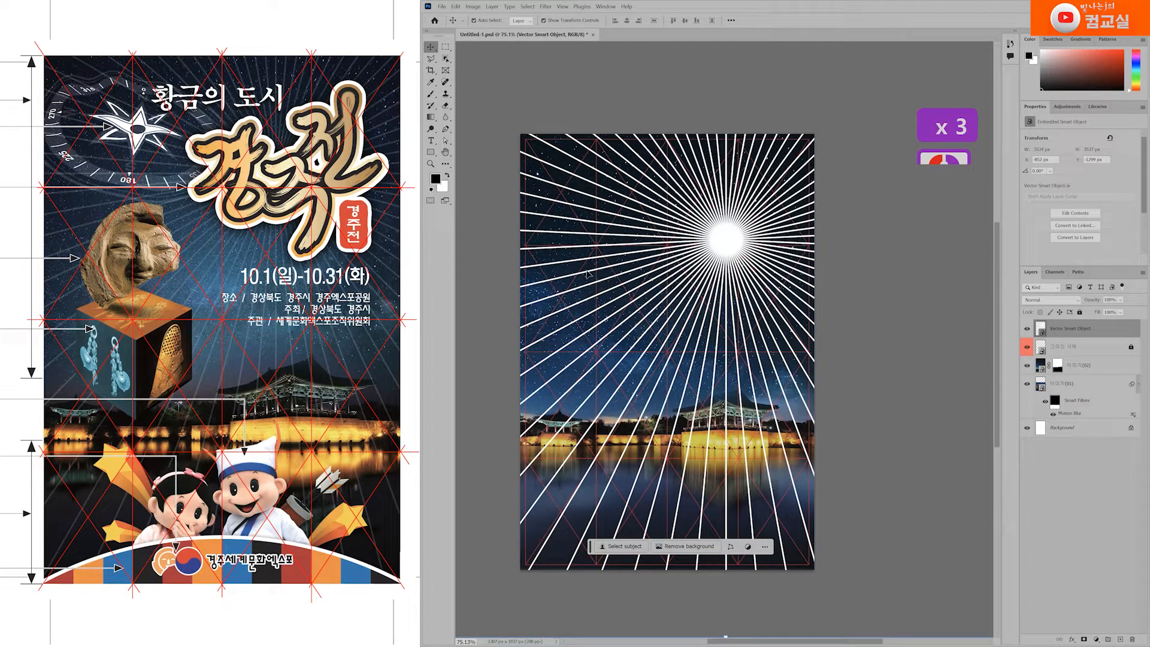
double_click(1071, 329)
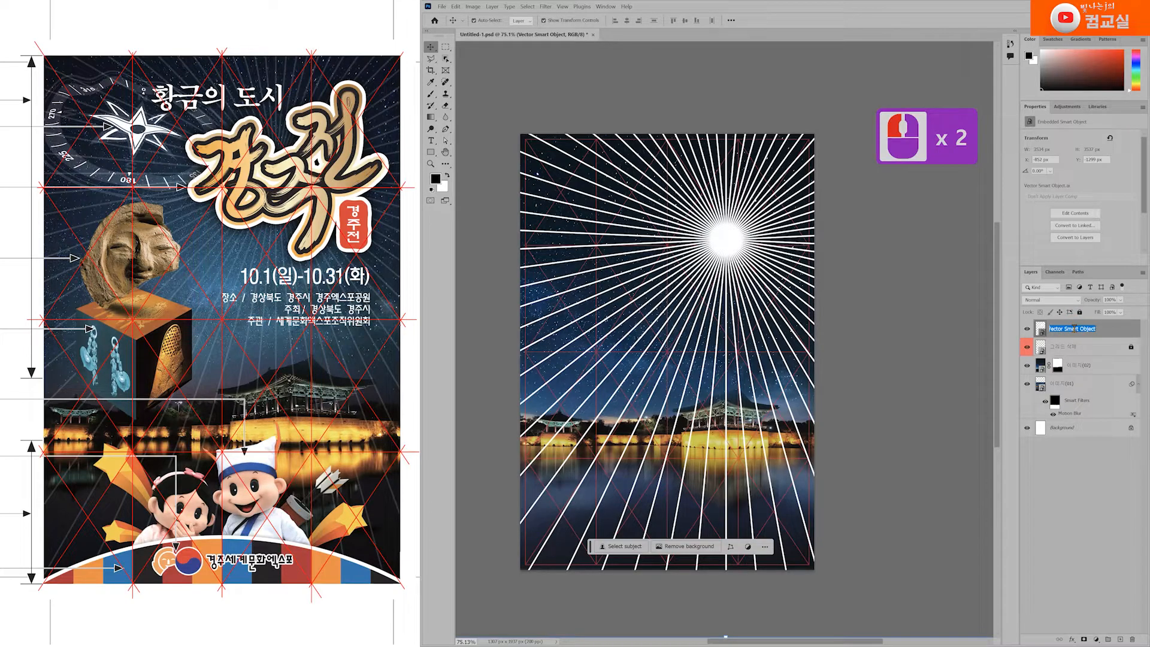
text(qoru)
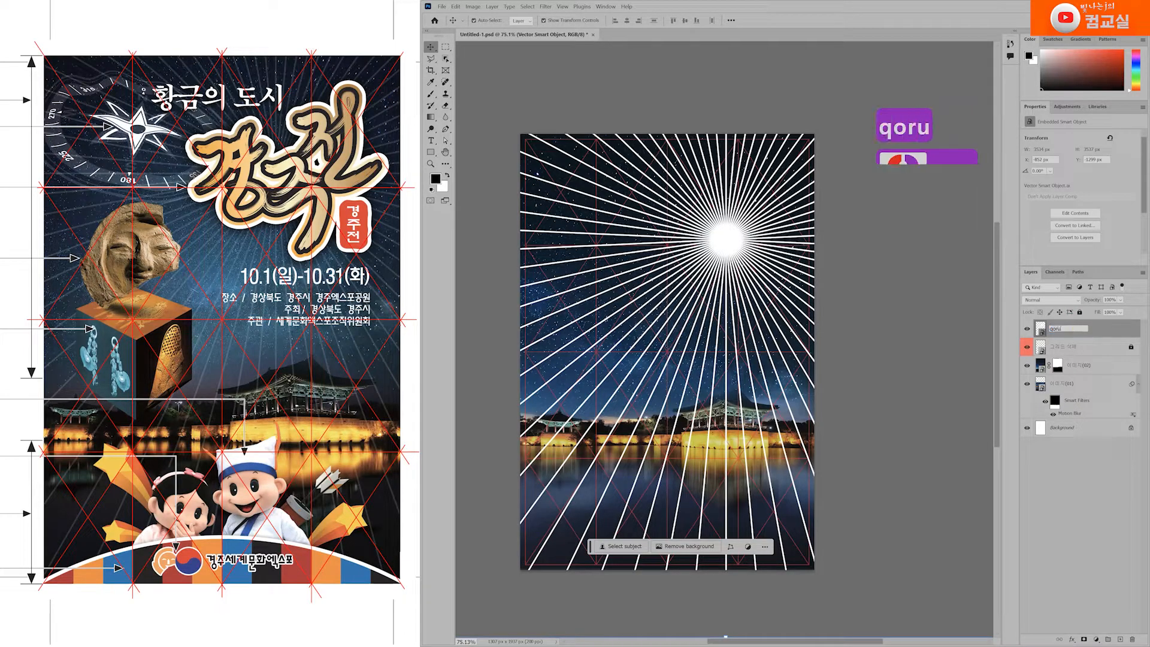
key(BackSpace)
key(BackSpace)
key(BackSpace)
key(BackSpace)
key(BackSpace)
text(배경무)
key(Return)
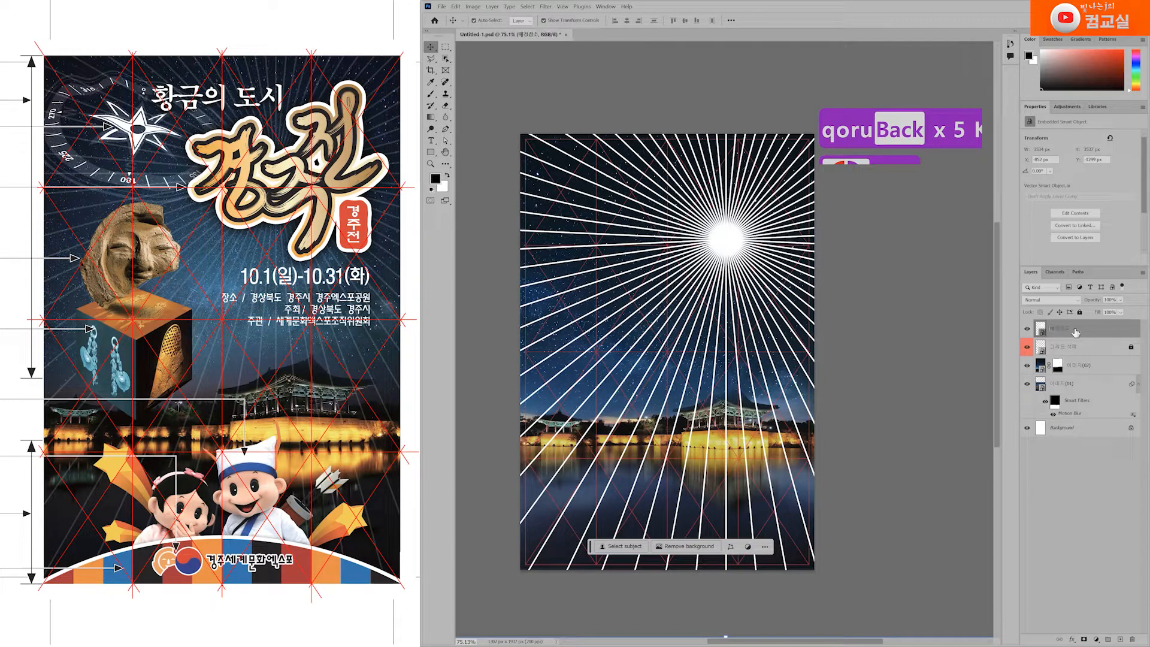
drag(1075, 333, 1073, 358)
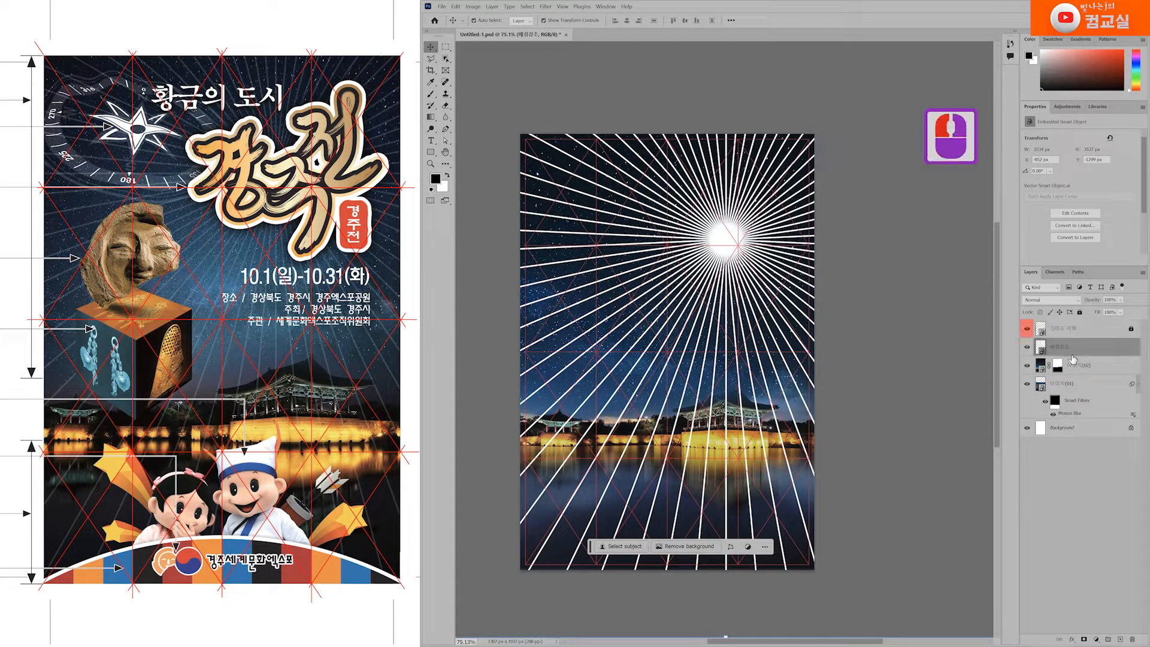
Set the opacity of the 배경강조 layer to 20%, keeping the Normal blending mode.
click(1077, 301)
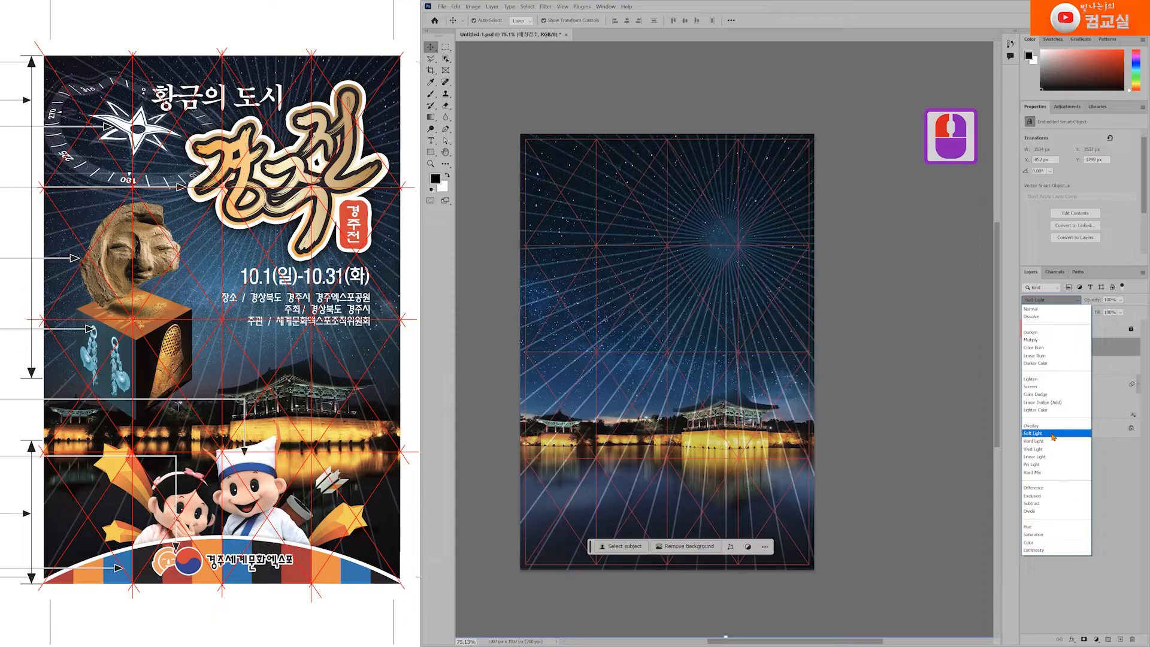
click(1115, 469)
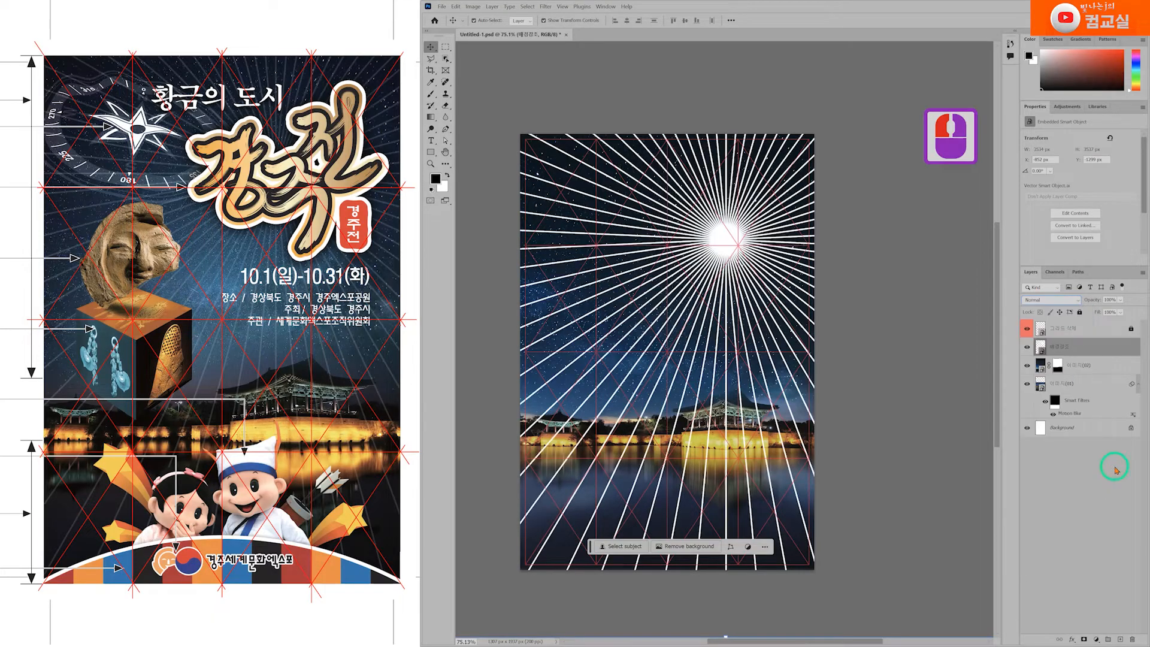
click(1120, 301)
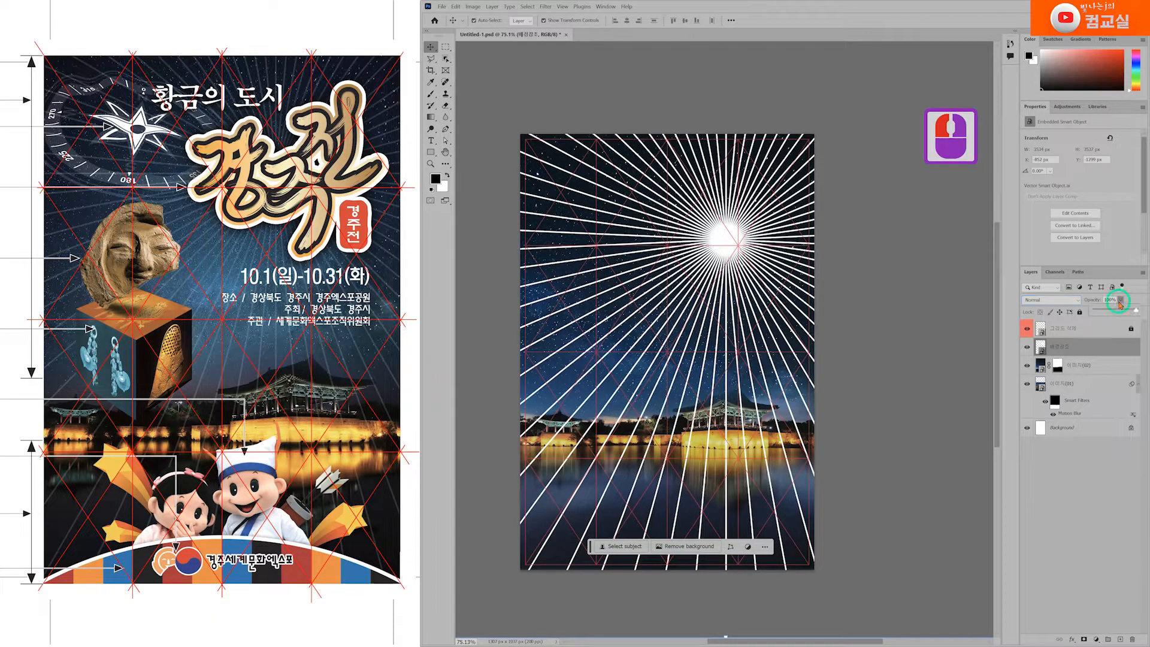
drag(1134, 311, 1102, 312)
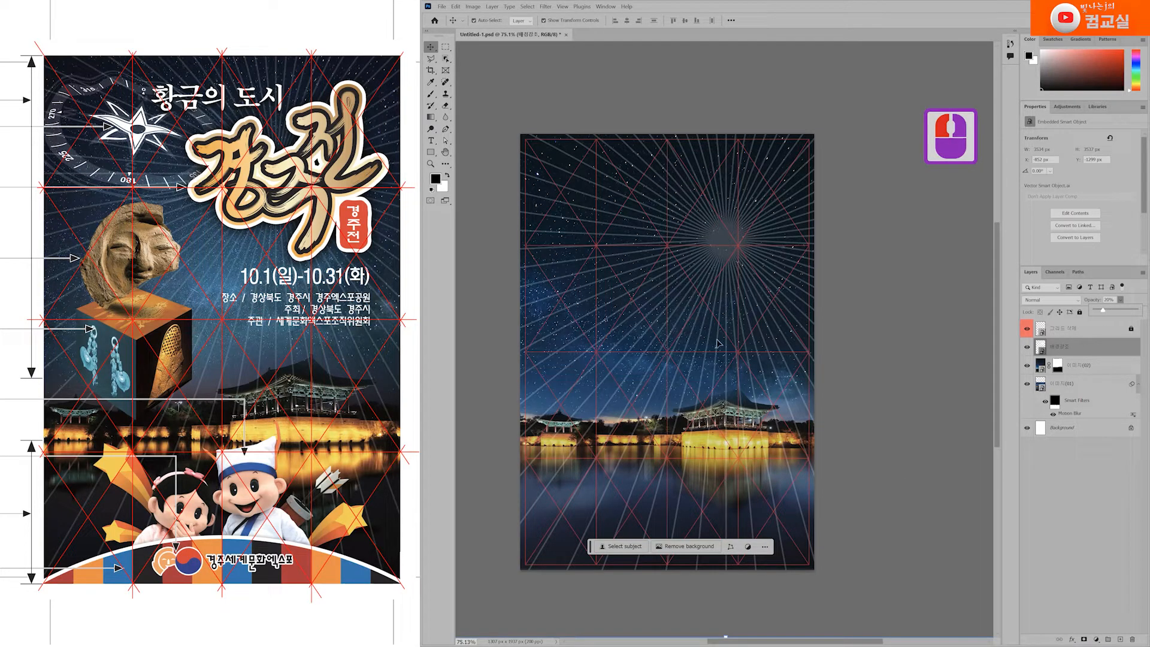
click(1081, 506)
click(1080, 350)
Read the exam sheet's notes for images 03 to 06 and examine the artifact box in the reference poster.
scroll(150, 444, down, 3)
drag(103, 348, 182, 367)
click(79, 362)
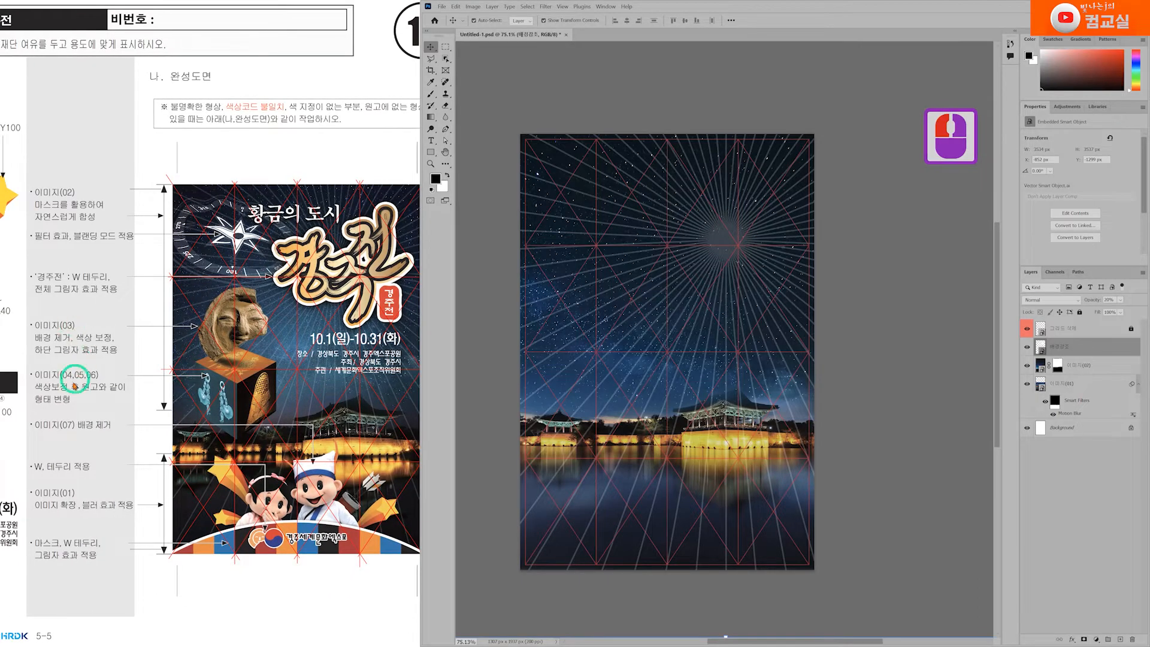
click(72, 377)
click(91, 376)
click(159, 418)
click(245, 318)
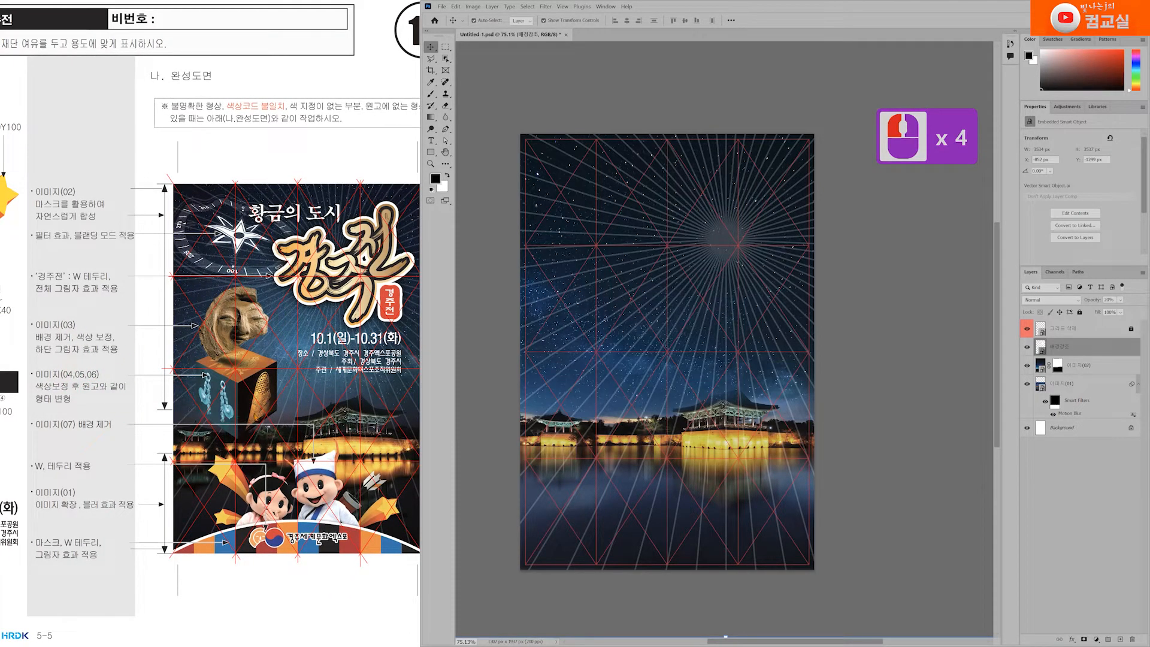
scroll(245, 318, up, 2)
drag(286, 459, 278, 386)
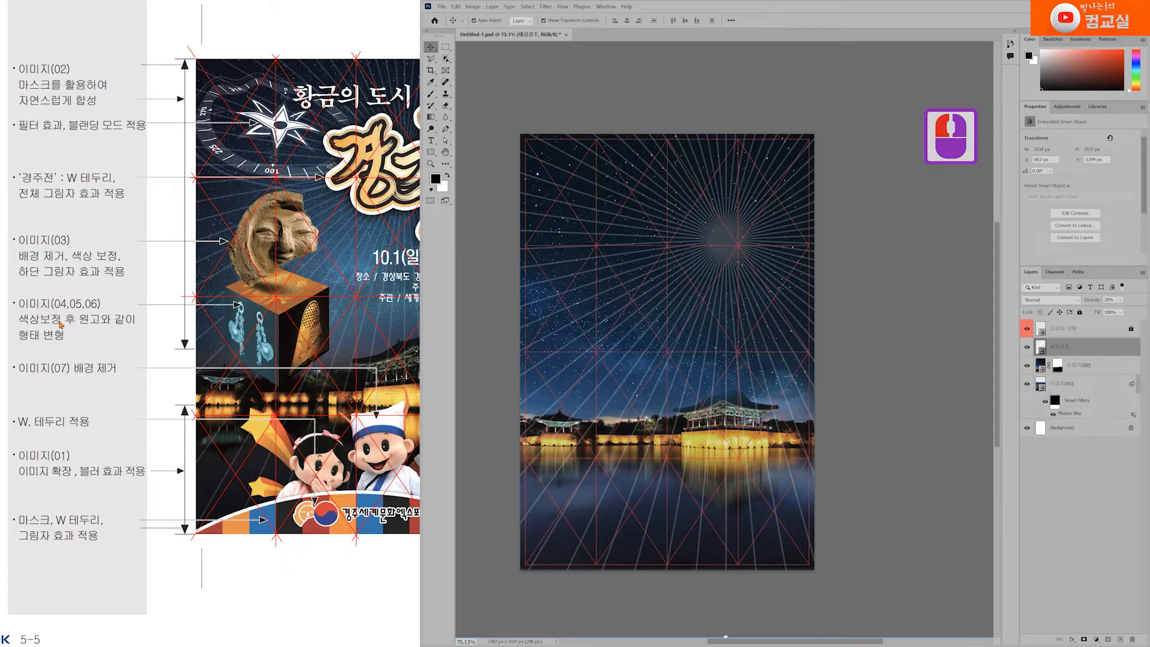
scroll(240, 383, up, 3)
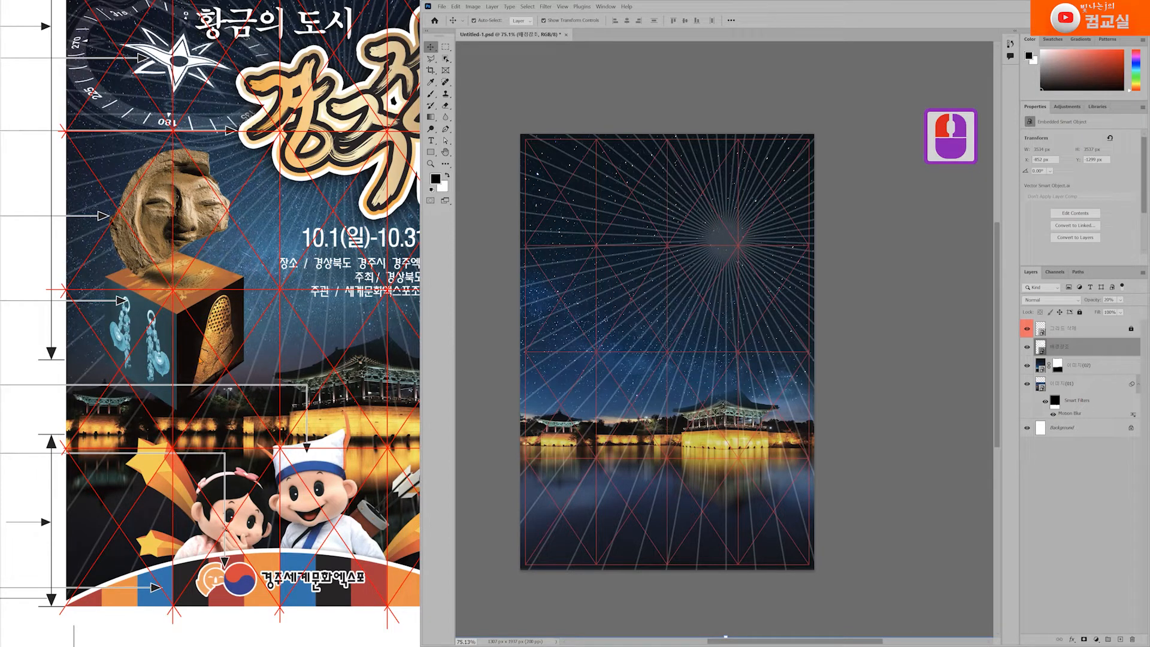
click(193, 352)
click(159, 343)
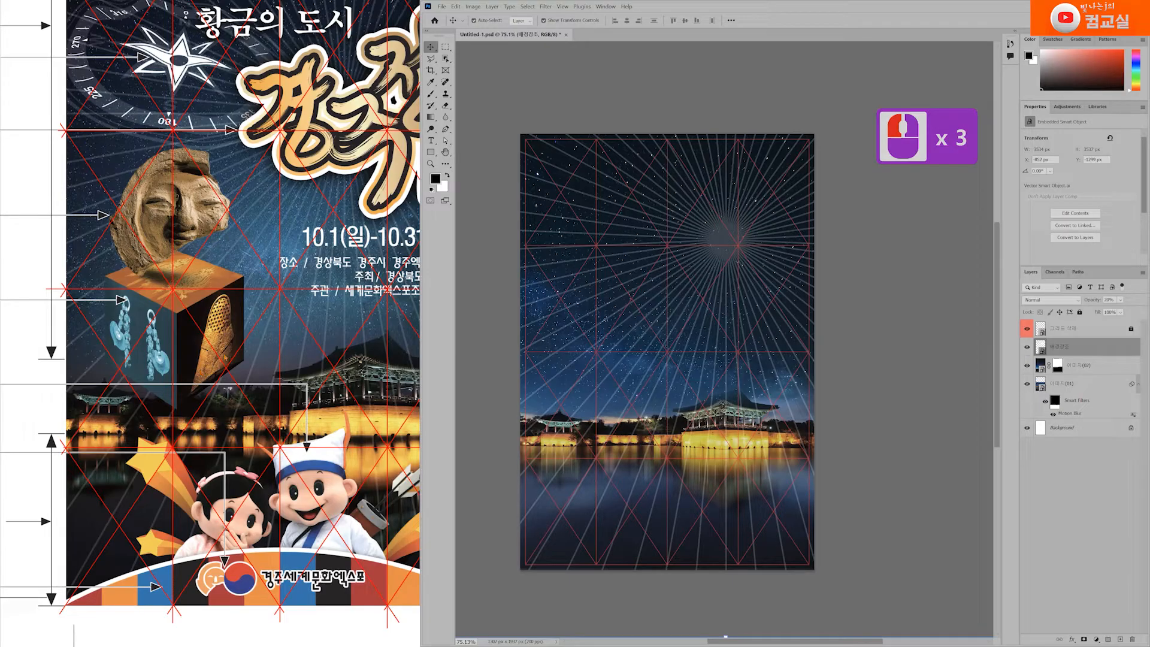
Activate the Rectangle tool for the artifact box and set its drawing mode to Shape.
drag(430, 150, 475, 160)
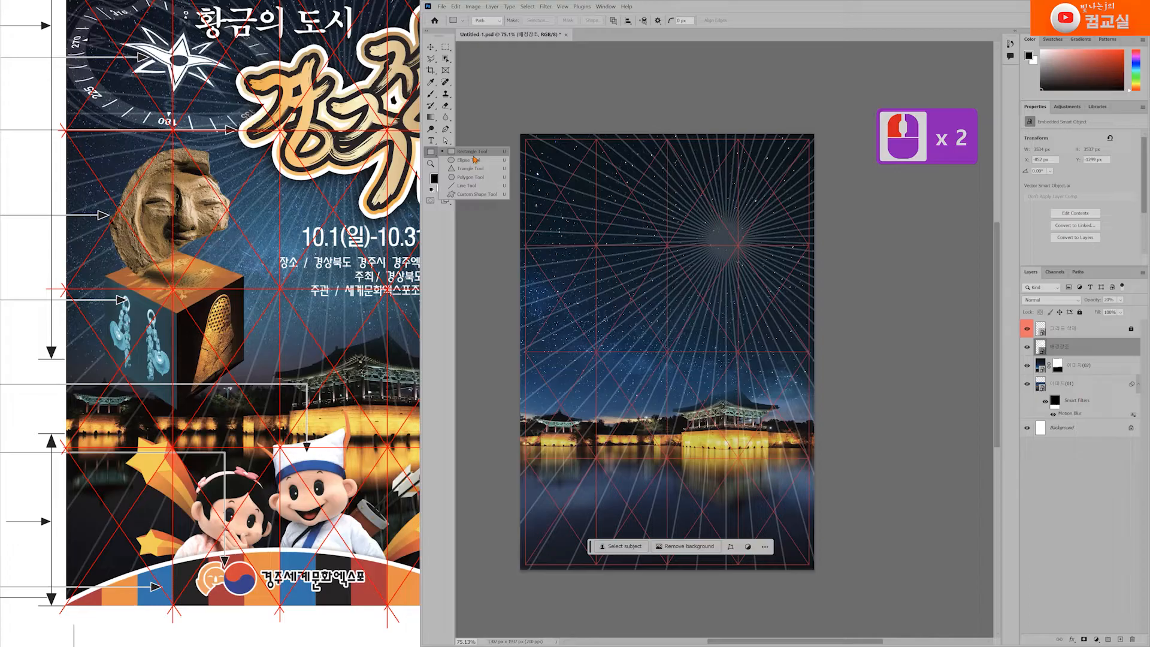
drag(475, 159, 464, 159)
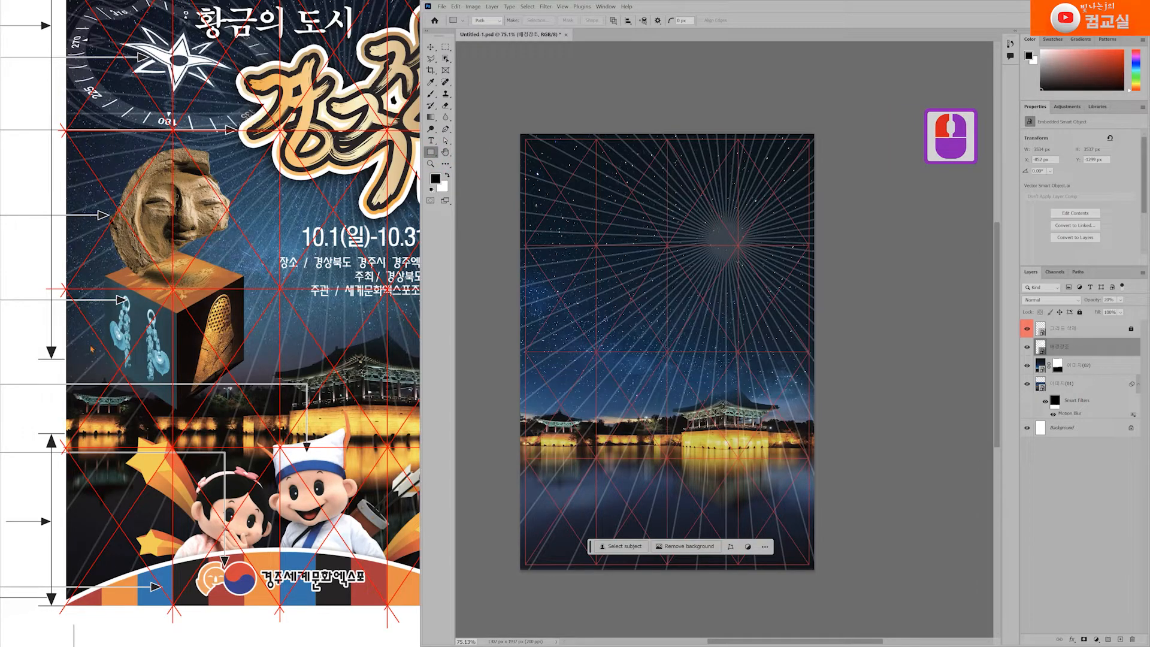
click(175, 336)
click(183, 287)
click(149, 328)
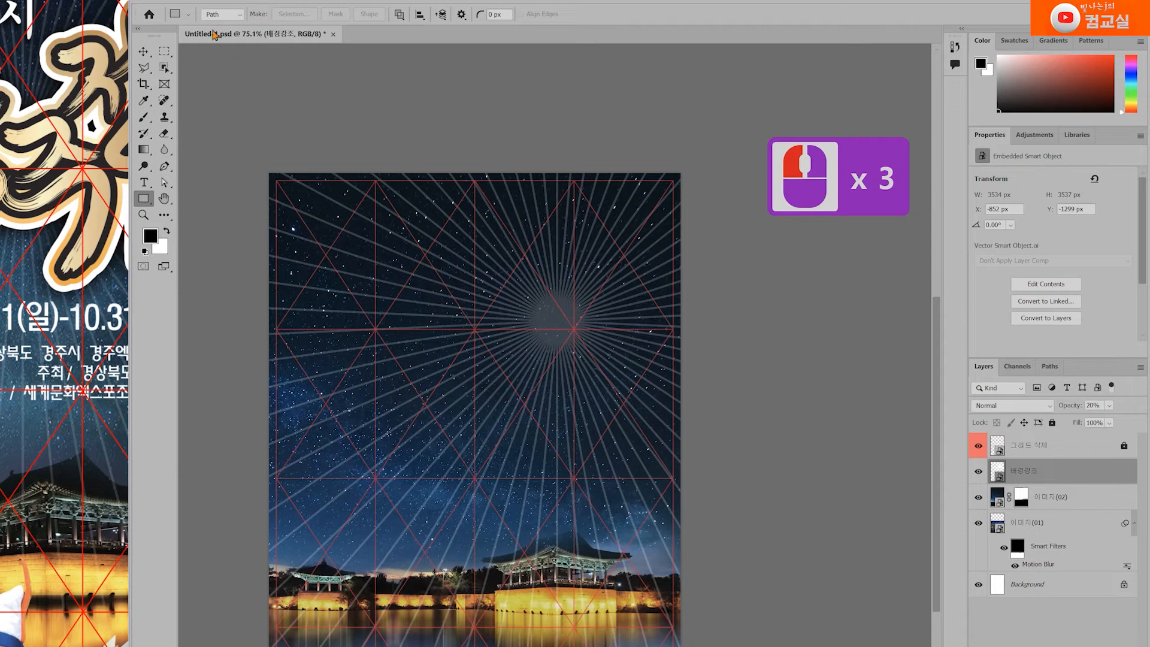
click(226, 14)
click(236, 15)
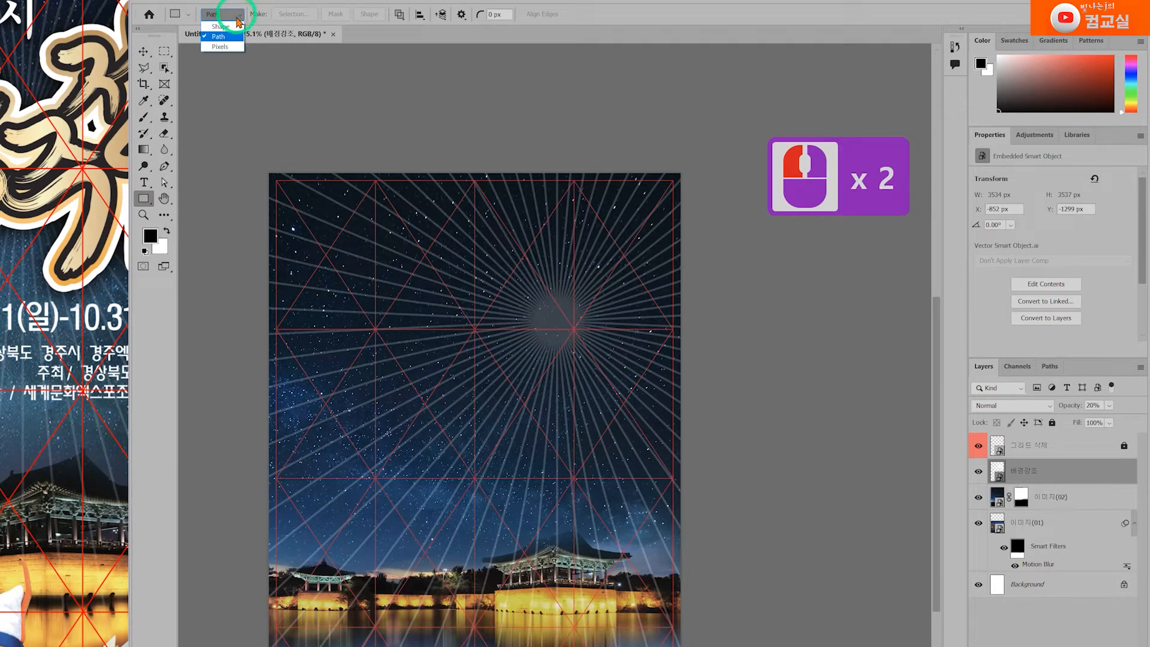
click(222, 26)
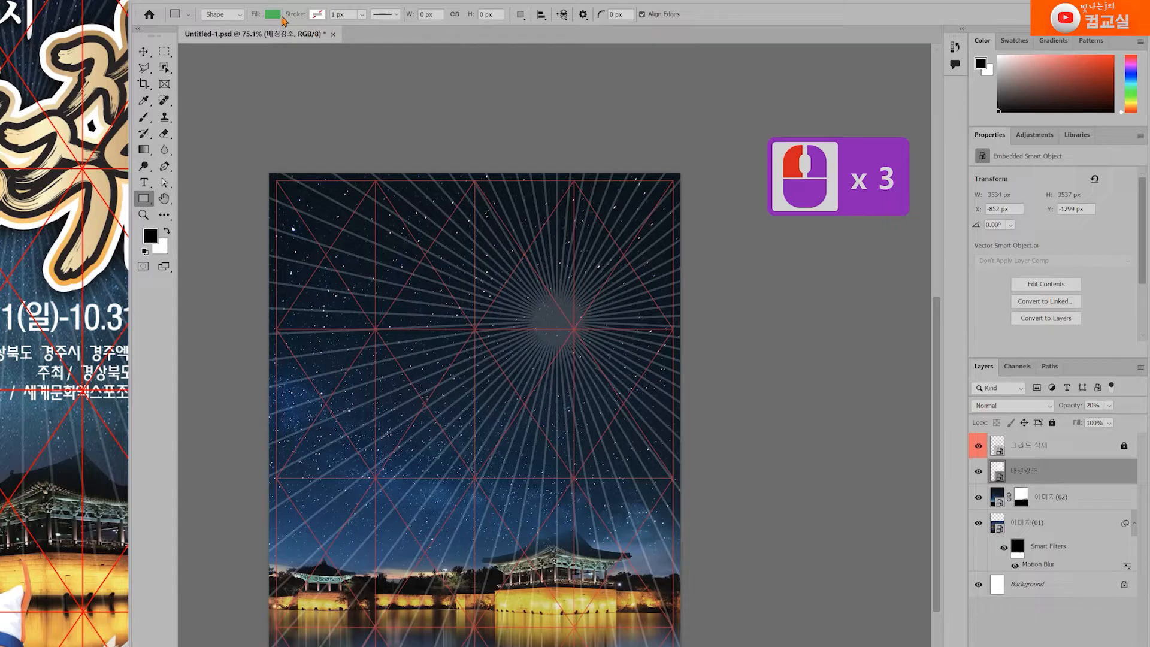
Set the Rectangle tool's fill colour to light orange for drawing the artifact box.
click(274, 16)
click(228, 82)
click(693, 45)
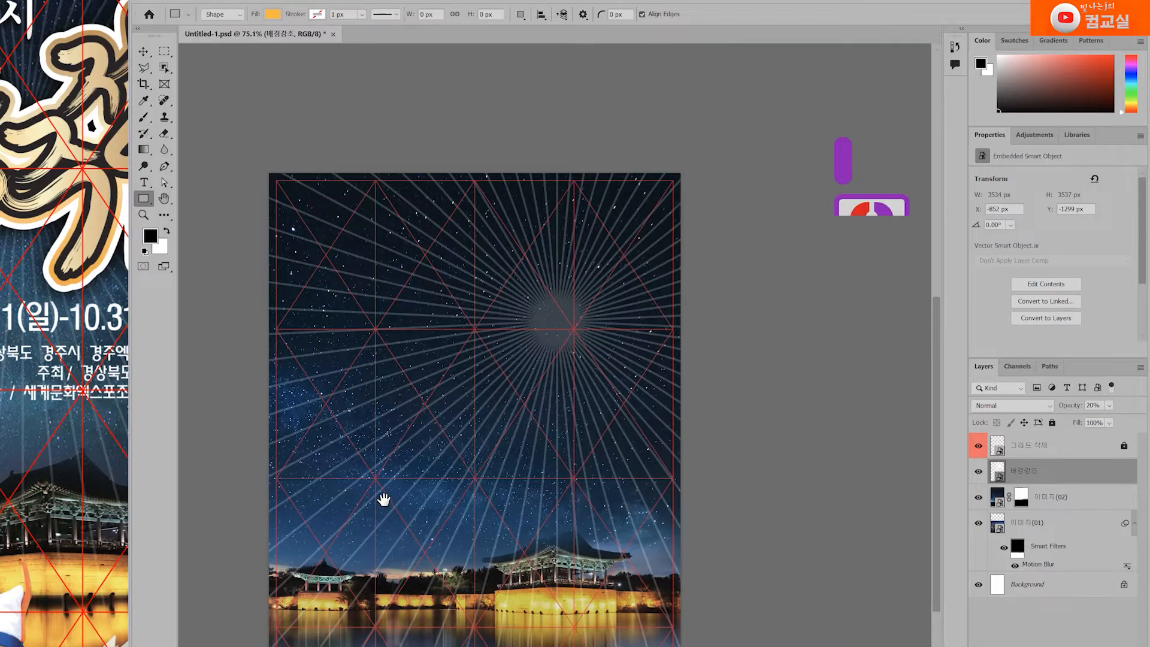
scroll(426, 405, up, 3)
scroll(377, 403, up, 2)
scroll(388, 410, up, 3)
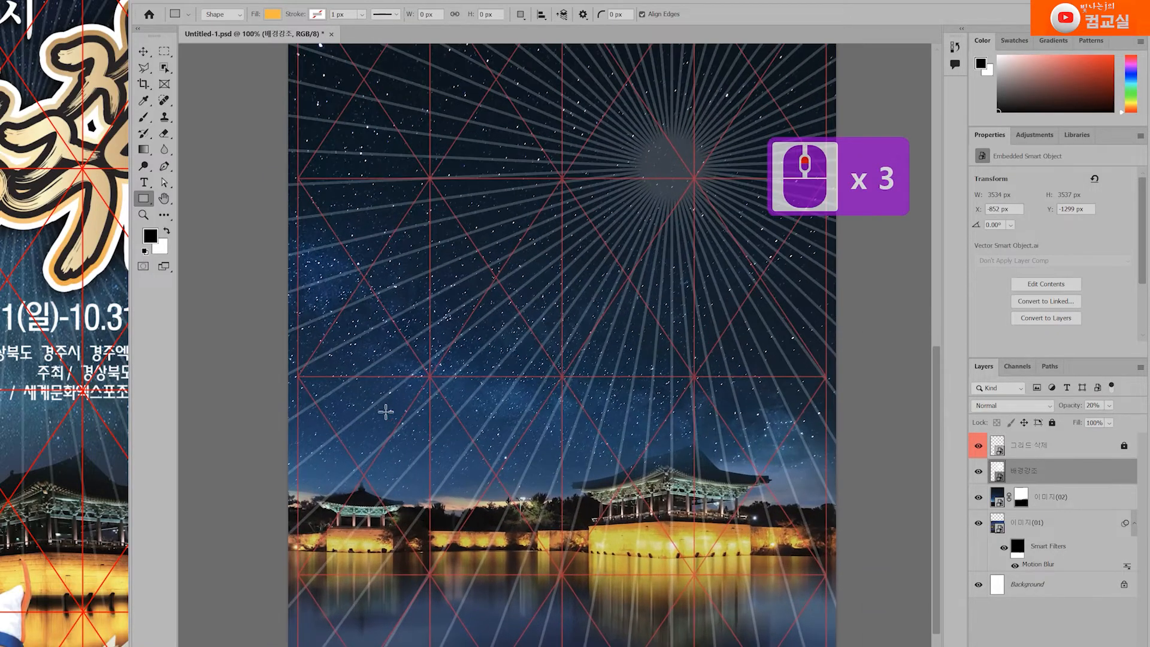
Draw an orange square about 275 px on each side above the pavilion on the poster's left side.
drag(398, 412, 415, 332)
drag(340, 303, 462, 419)
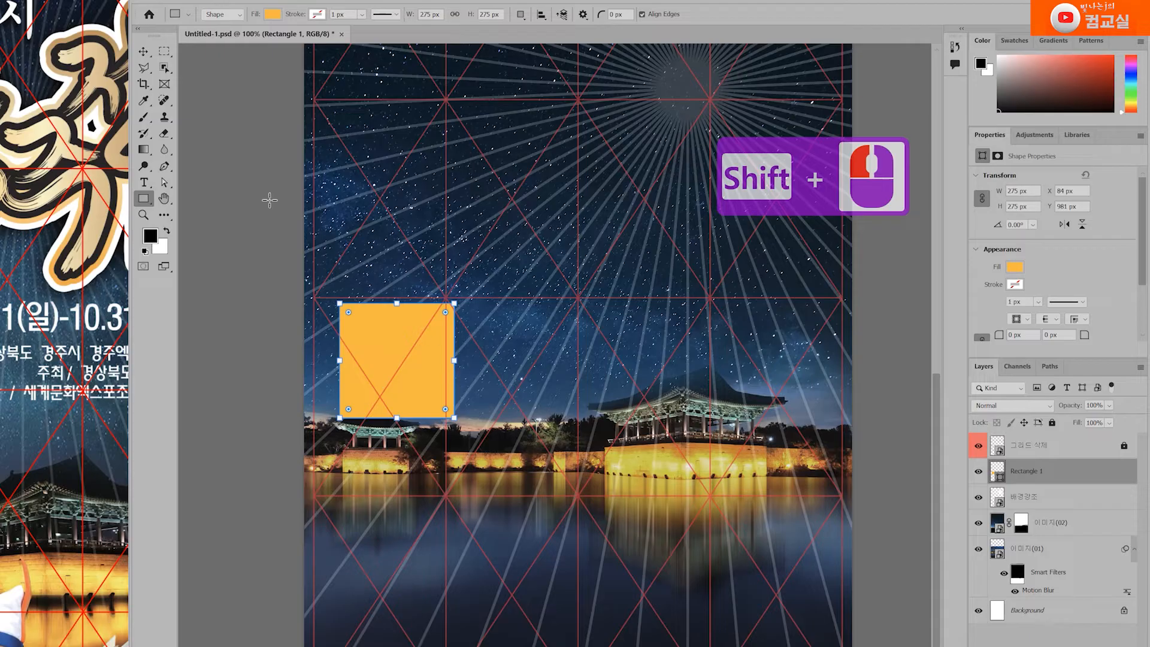
Shift the orange square down about 46 px and raise its bottom edge to shorten it to about 262 px high.
click(166, 182)
click(193, 182)
click(430, 378)
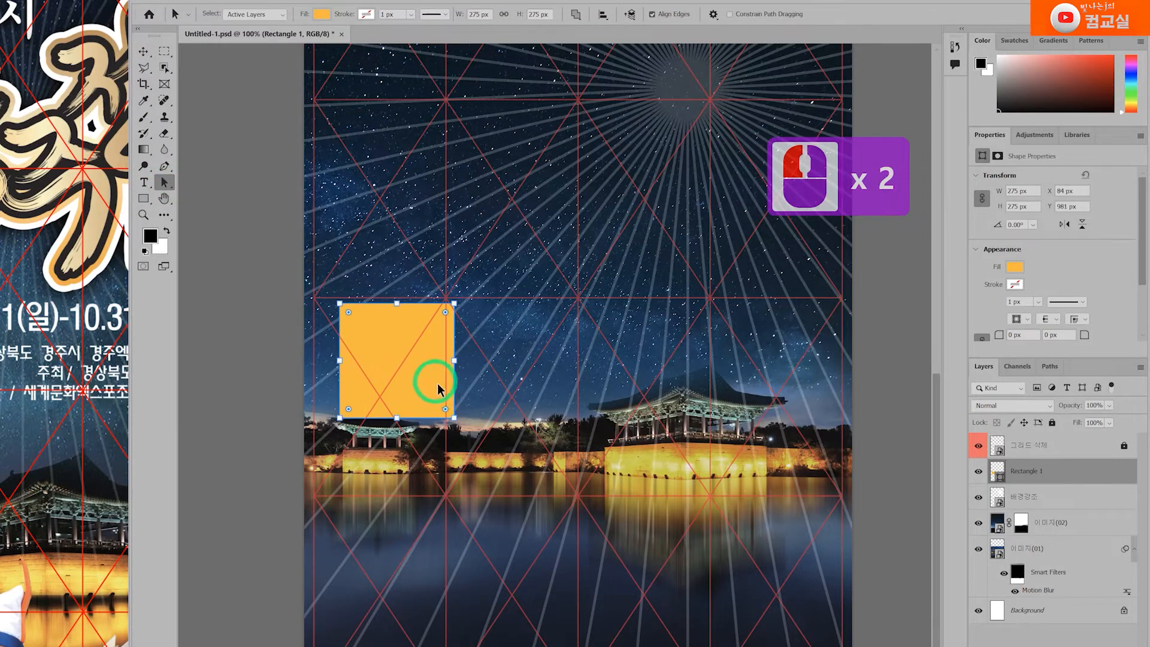
scroll(435, 380, up, 1)
drag(420, 383, 417, 402)
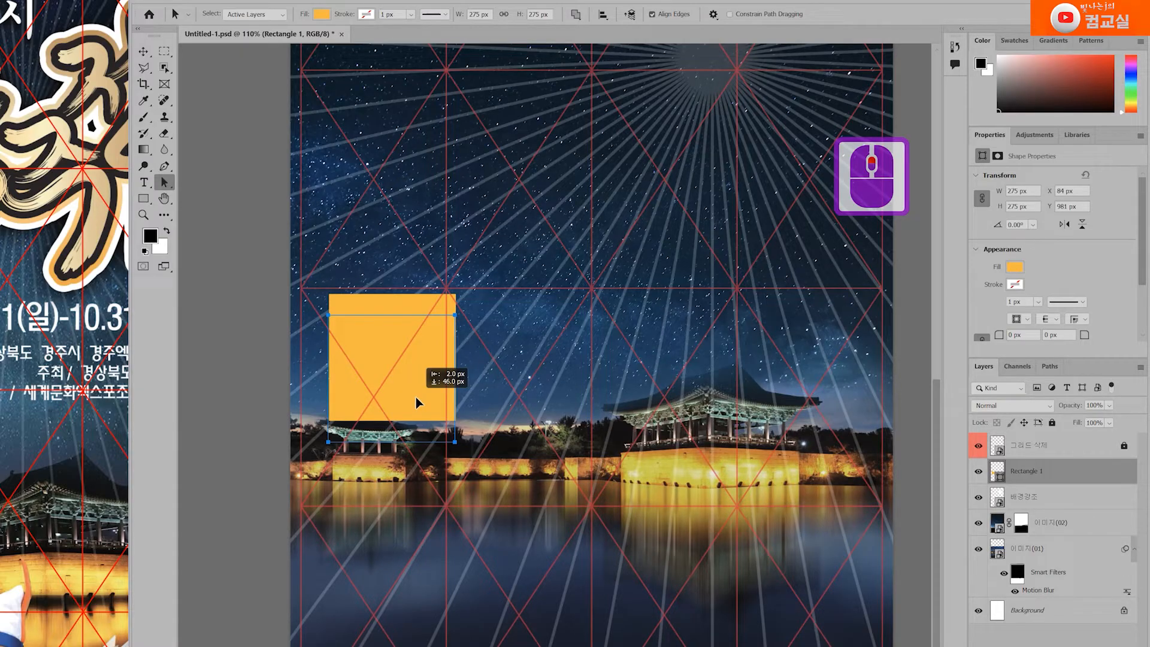
drag(416, 398, 416, 399)
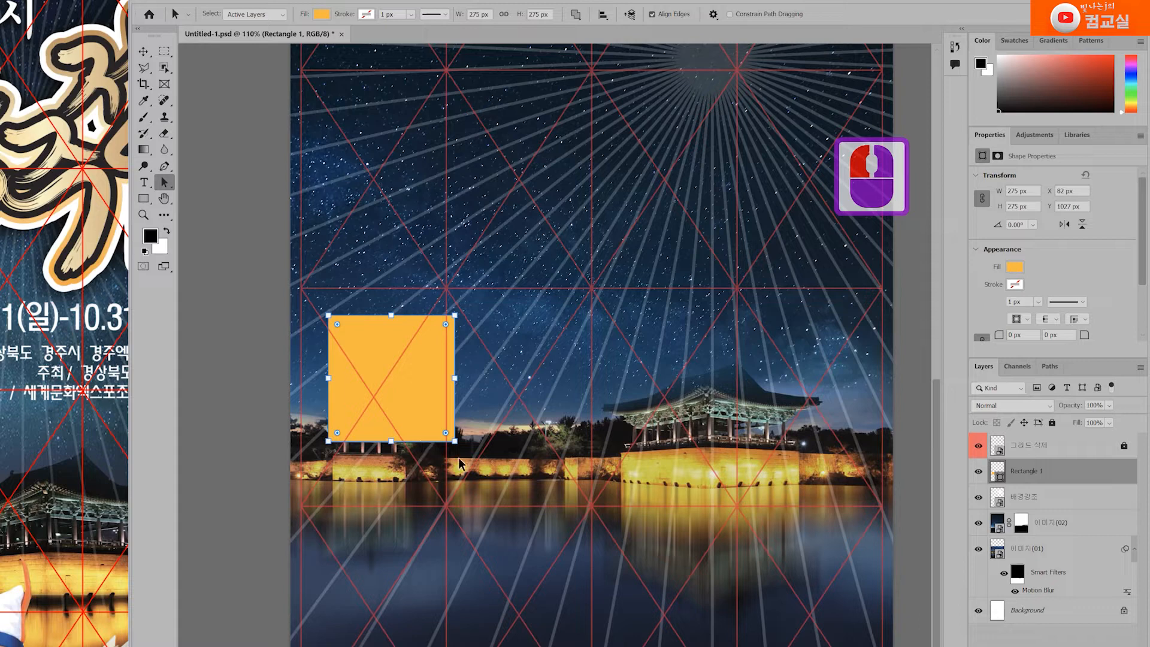
click(395, 440)
drag(394, 440, 398, 434)
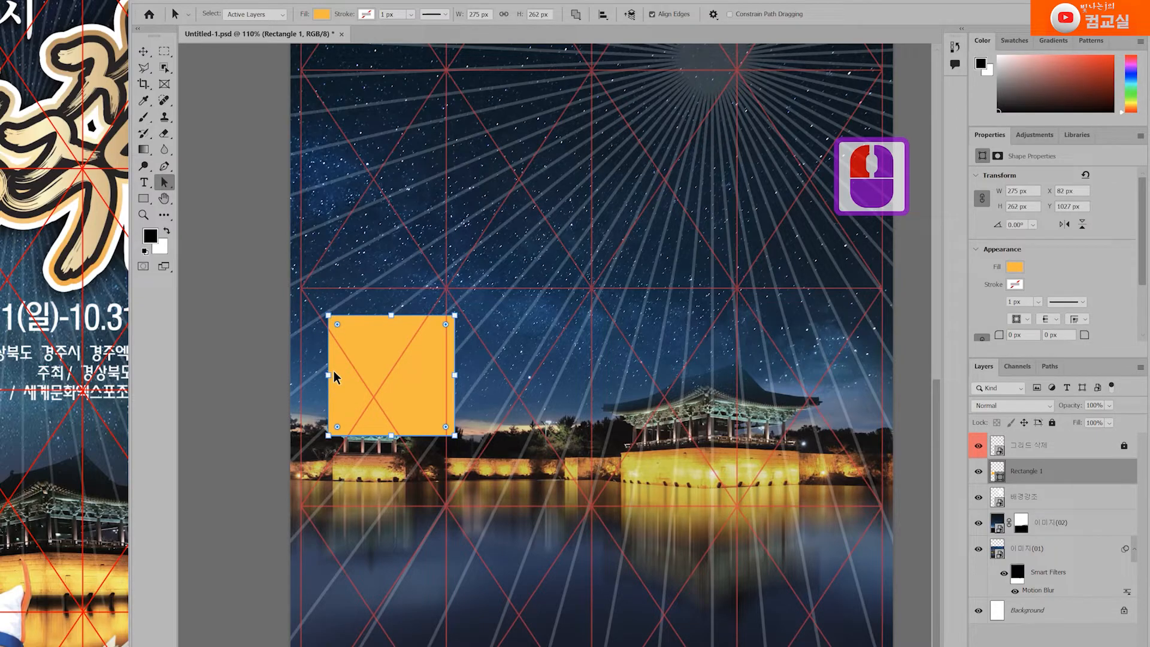
Raise the rectangle's left edge straight up to slant it into a parallelogram about 359 px high, converting the live shape to a regular path.
drag(165, 181, 195, 198)
click(397, 435)
scroll(322, 392, up, 1)
click(331, 376)
click(331, 375)
drag(330, 374, 327, 332)
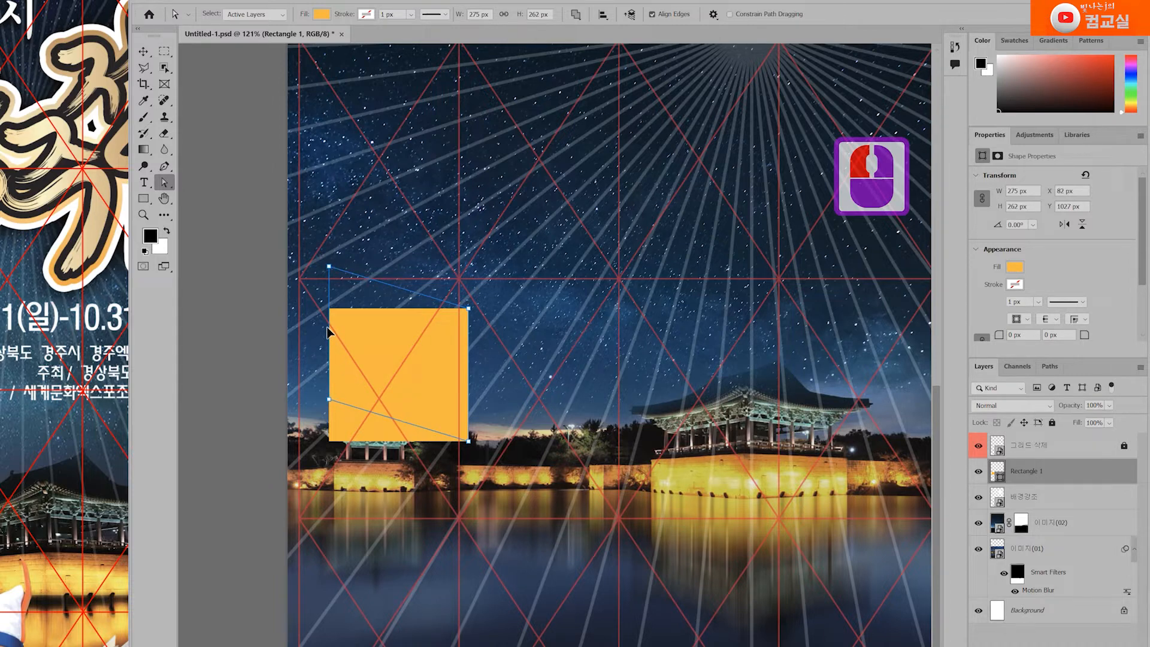
drag(327, 331, 327, 324)
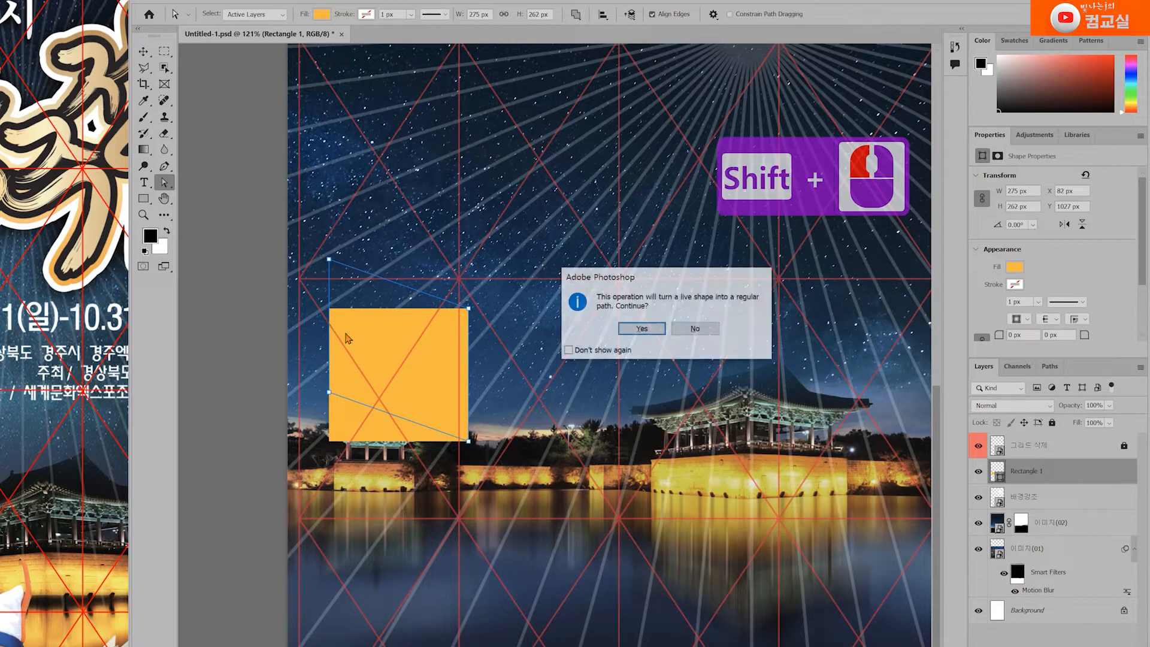
click(642, 329)
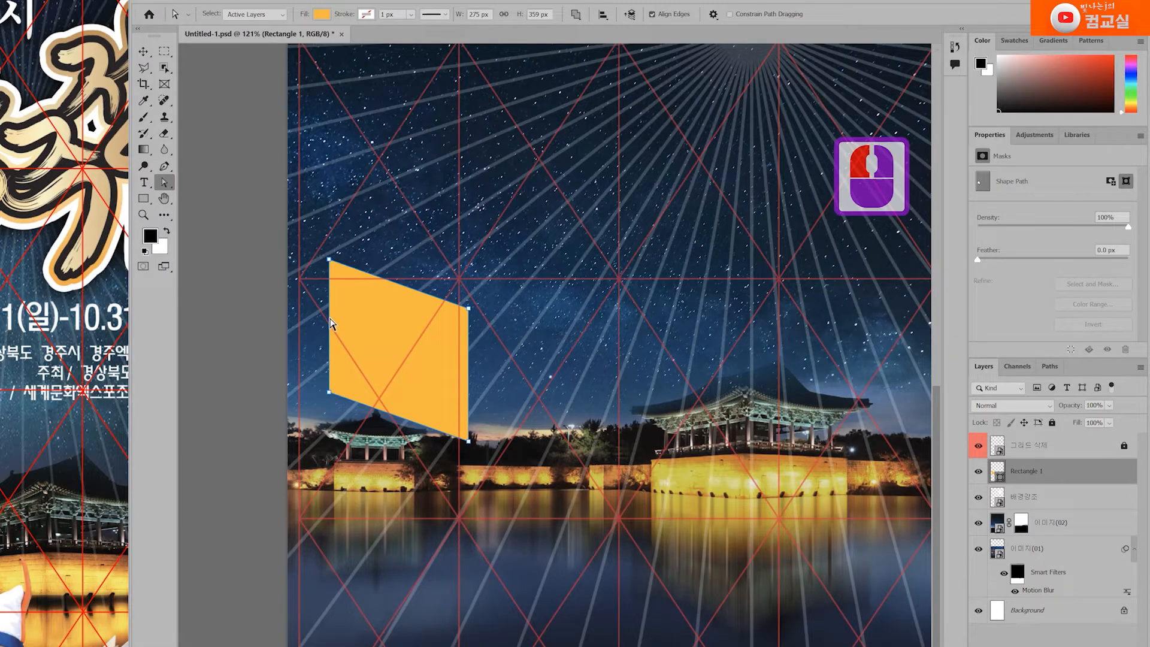
Move the parallelogram's left edge inward to about 231 px wide, and lower its right edge to make the shape about 365 px high.
drag(330, 324, 347, 320)
drag(347, 321, 351, 321)
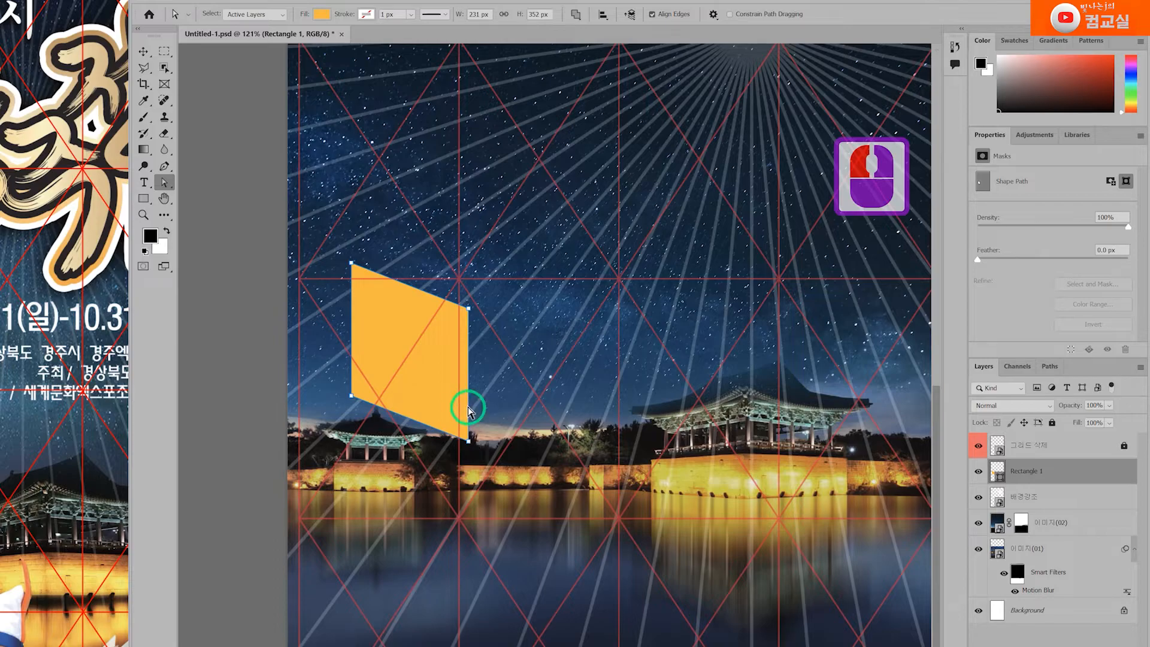
drag(467, 402, 468, 404)
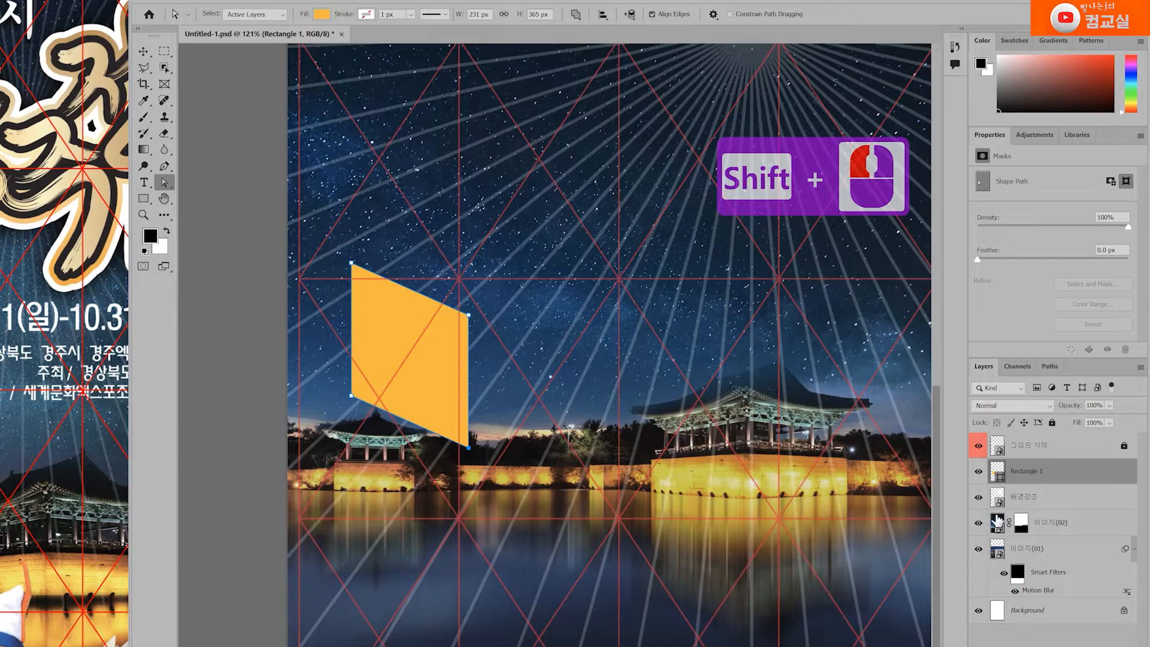
Rename the Rectangle 1 layer as A and keep it selected.
click(1028, 474)
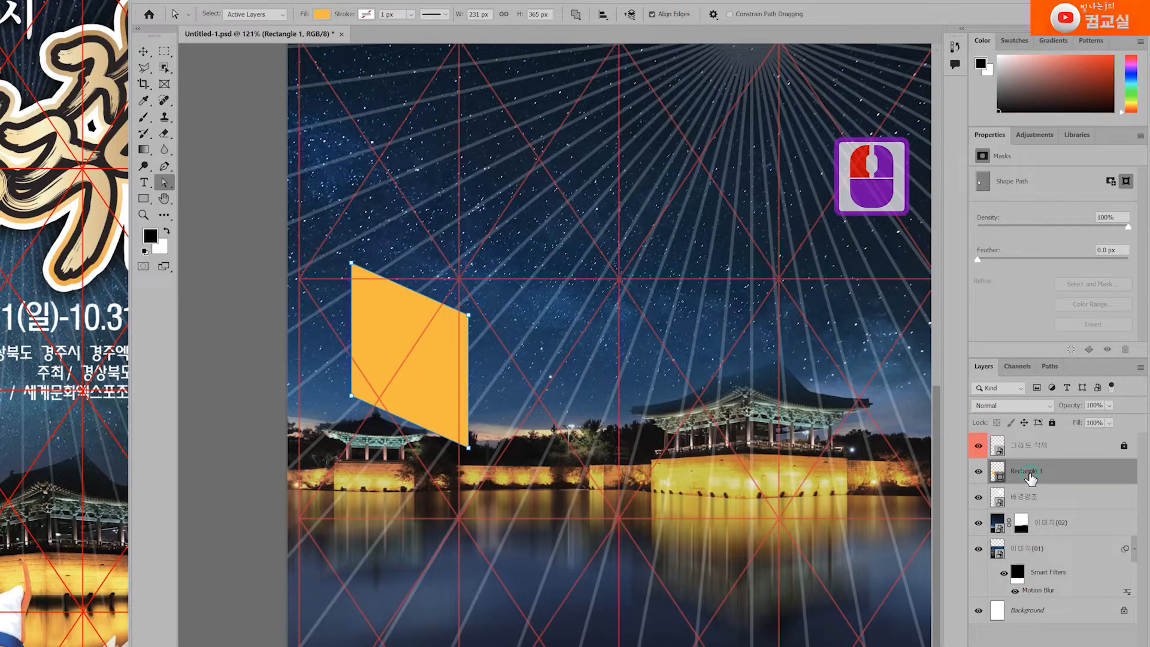
double_click(1028, 472)
text(A)
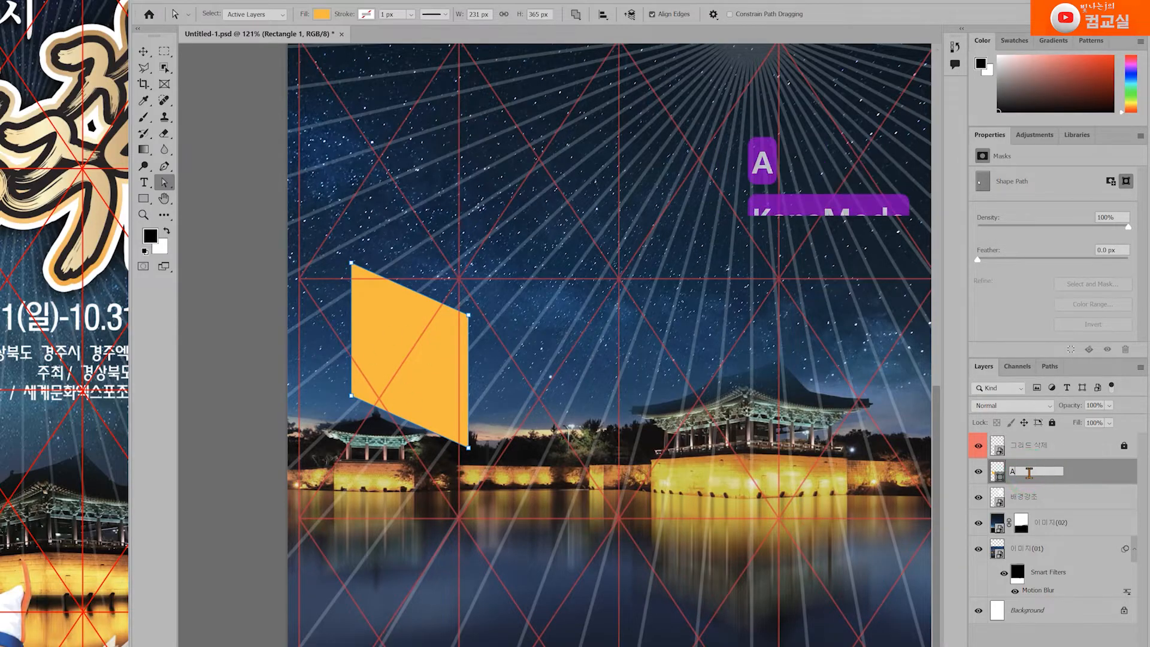
click(1076, 481)
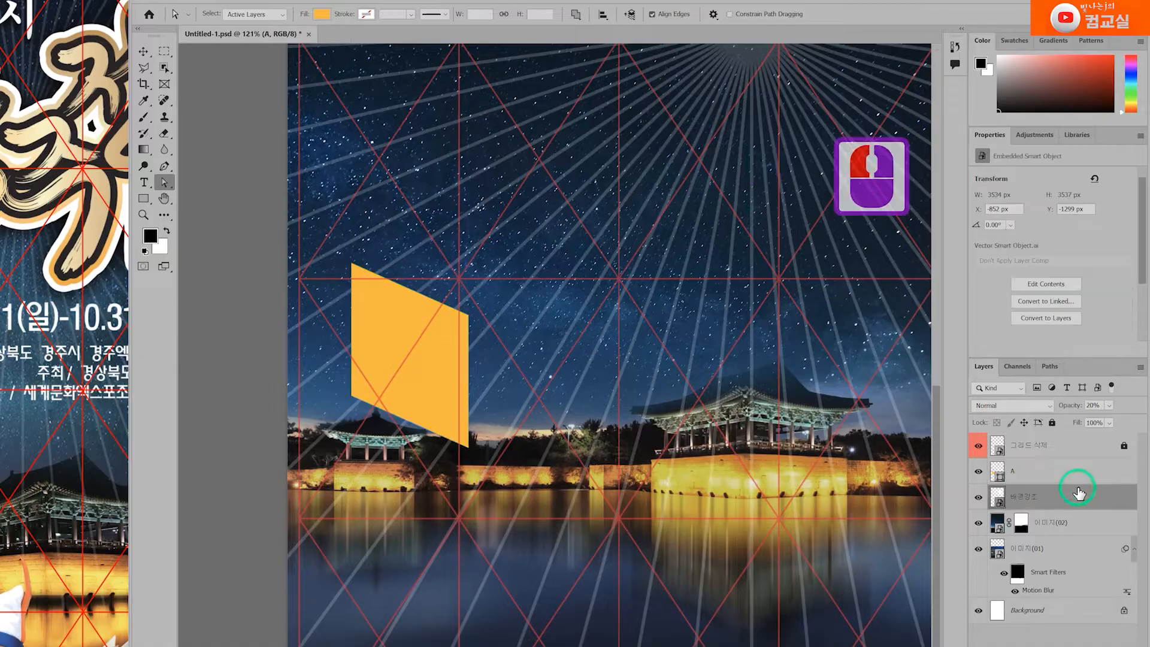
click(1047, 471)
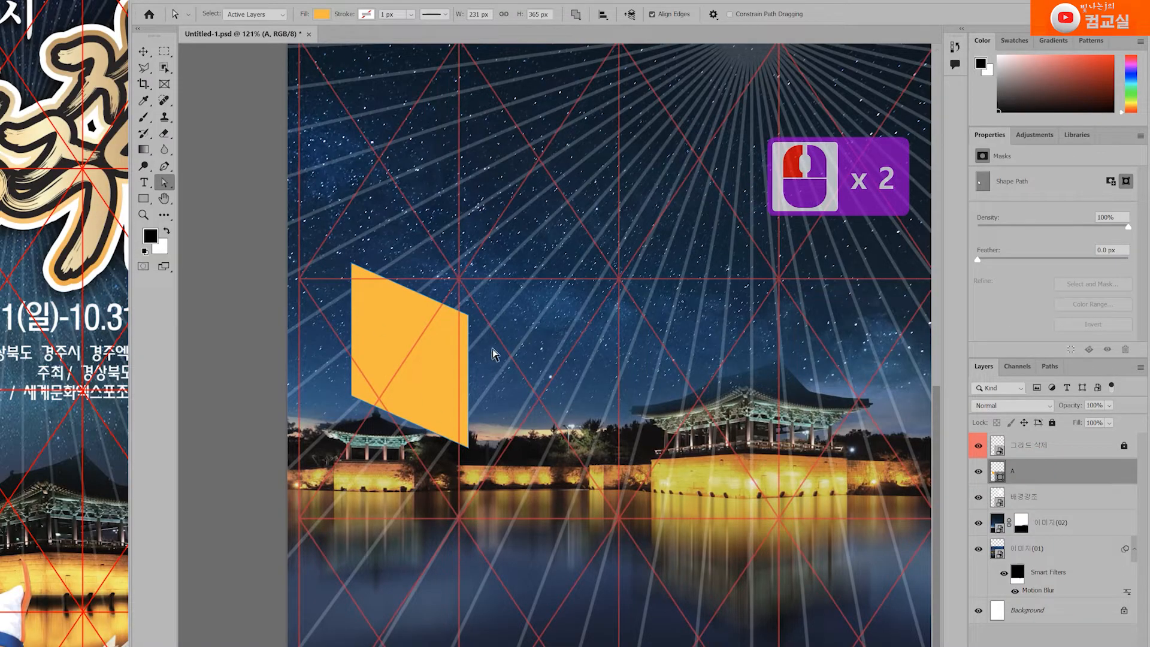
Duplicate layer A and rename the copy as B.
click(496, 293)
drag(496, 294, 465, 311)
click(1039, 477)
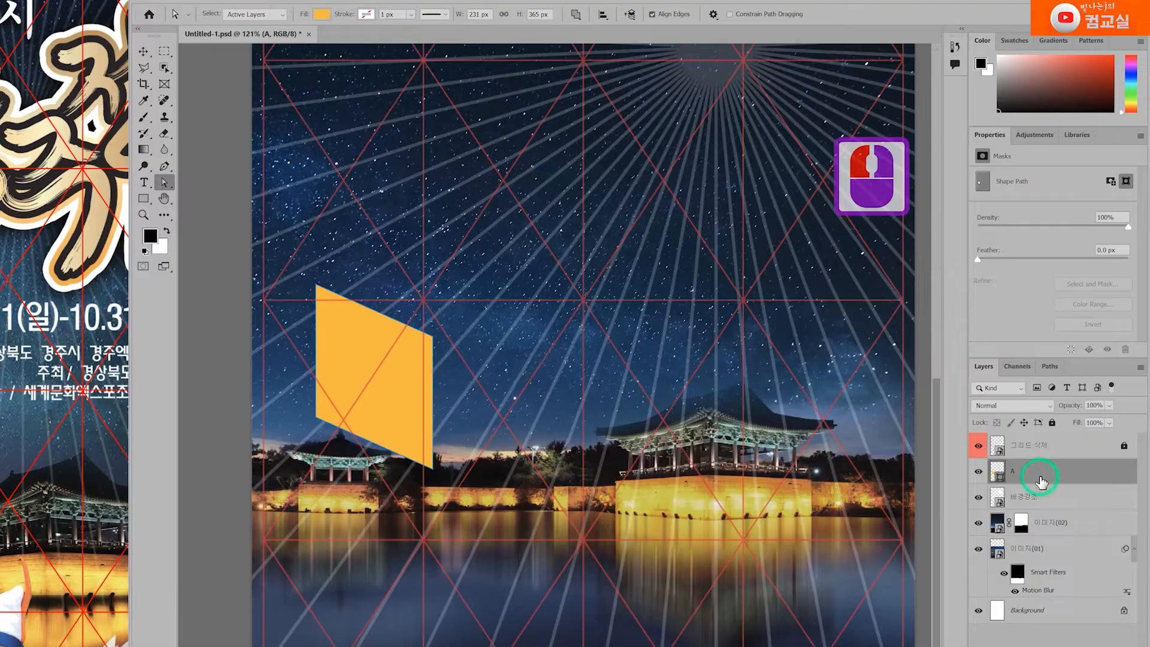
key(ctrl+j)
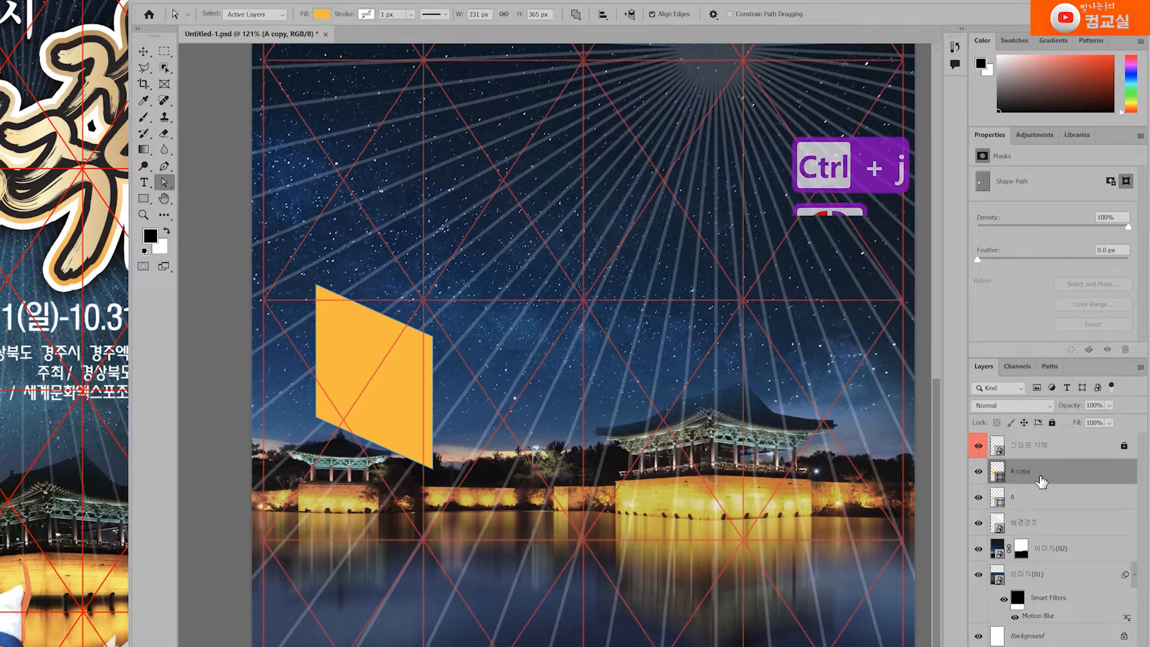
double_click(1031, 473)
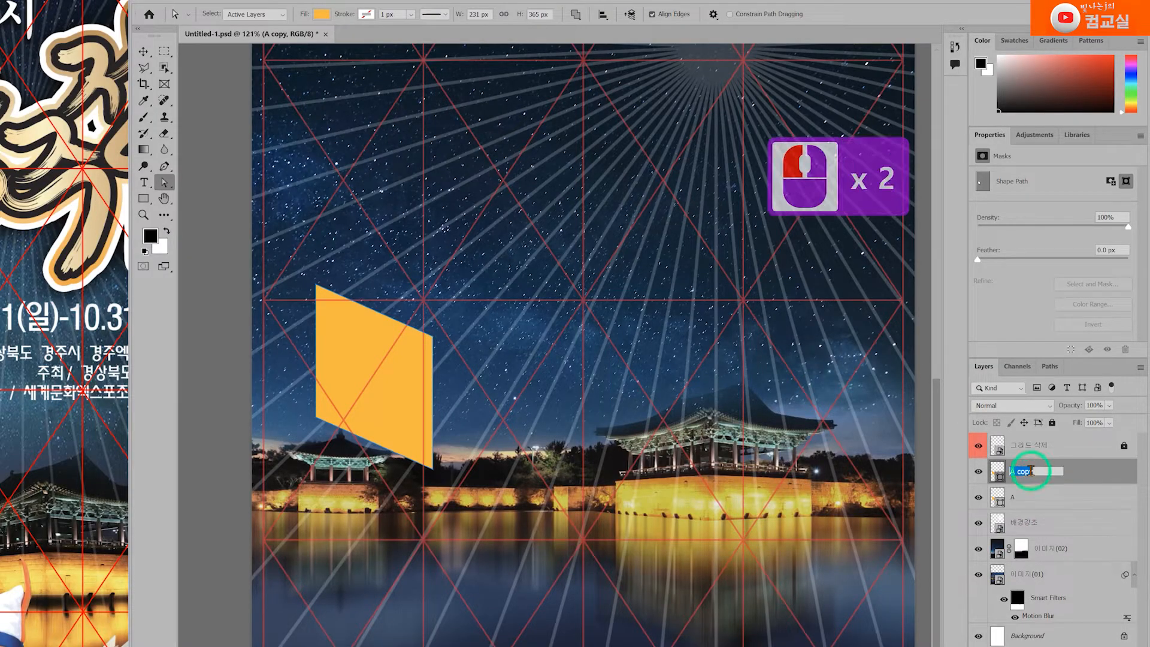
key(shift+space)
text(ㅠ)
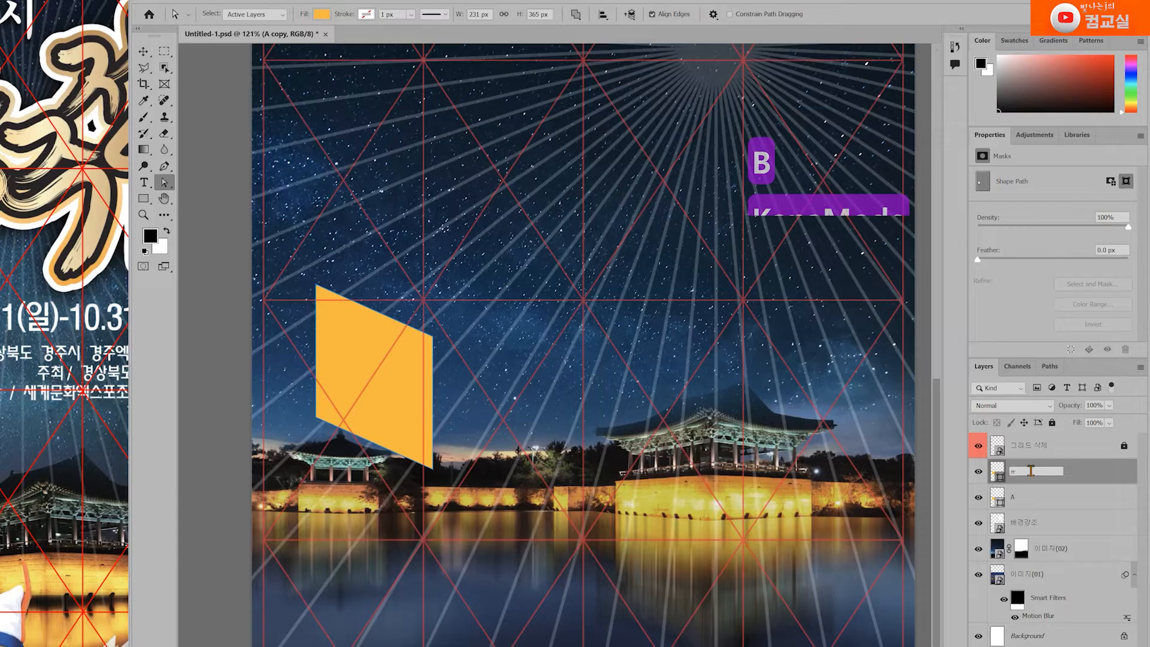
key(BackSpace)
key(shift+space)
text(B)
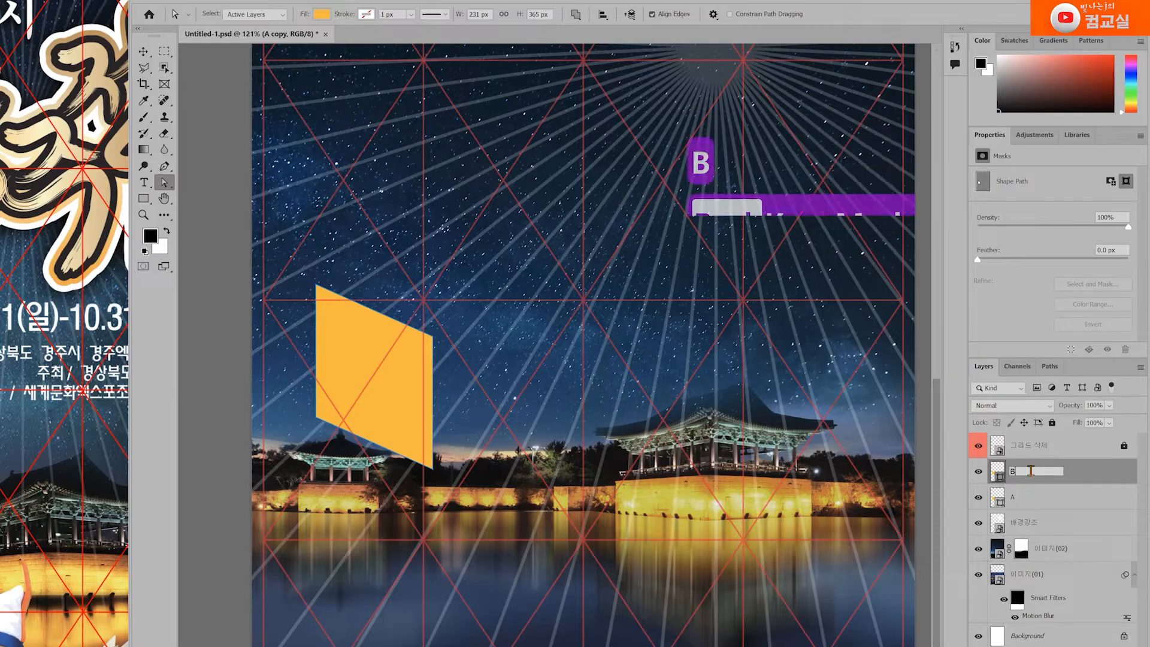
click(1081, 475)
Free-transform shape B so it sits against the right edge of A, and flip it horizontally to form the adjoining box side.
key(ctrl+t)
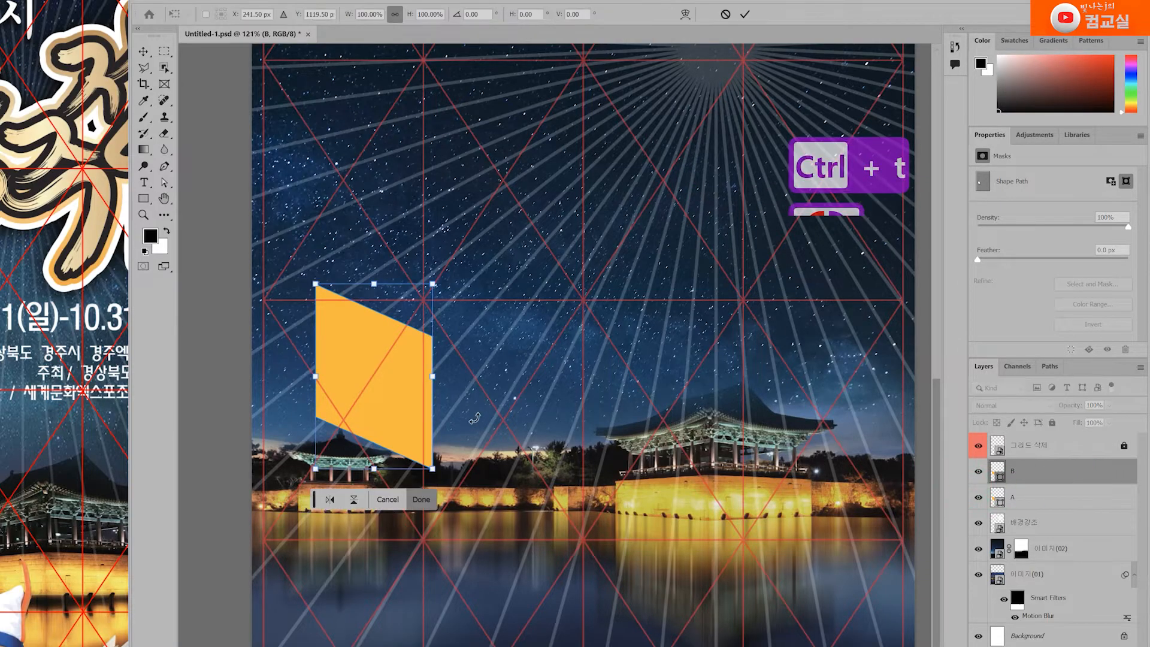
drag(378, 415, 496, 438)
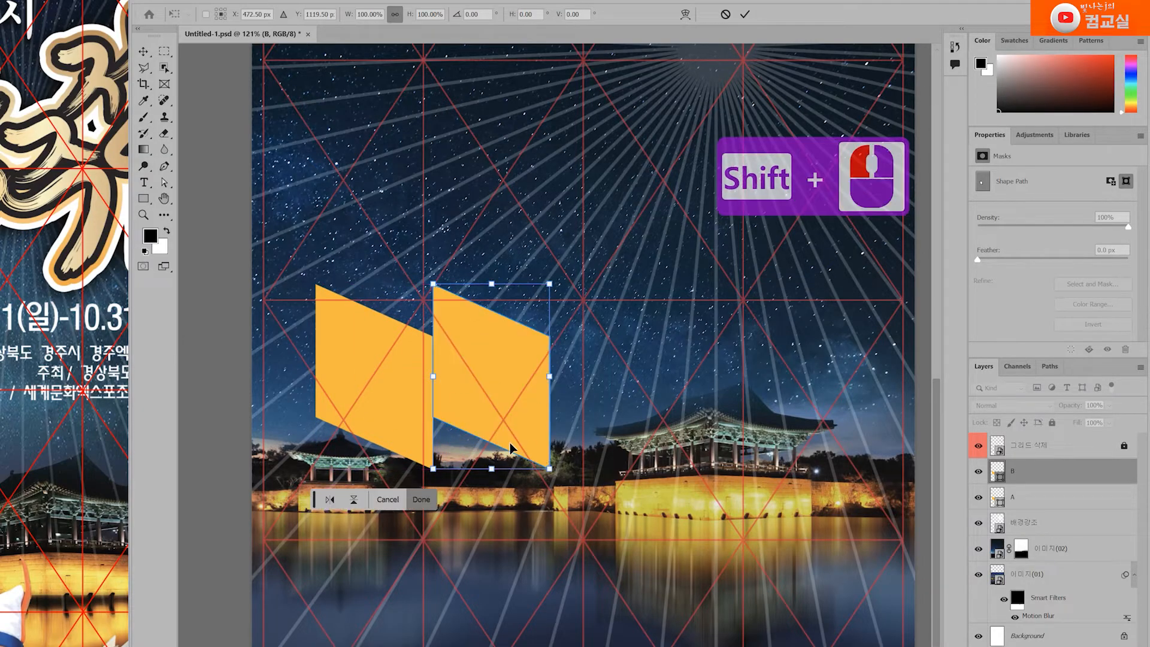
right_click(491, 374)
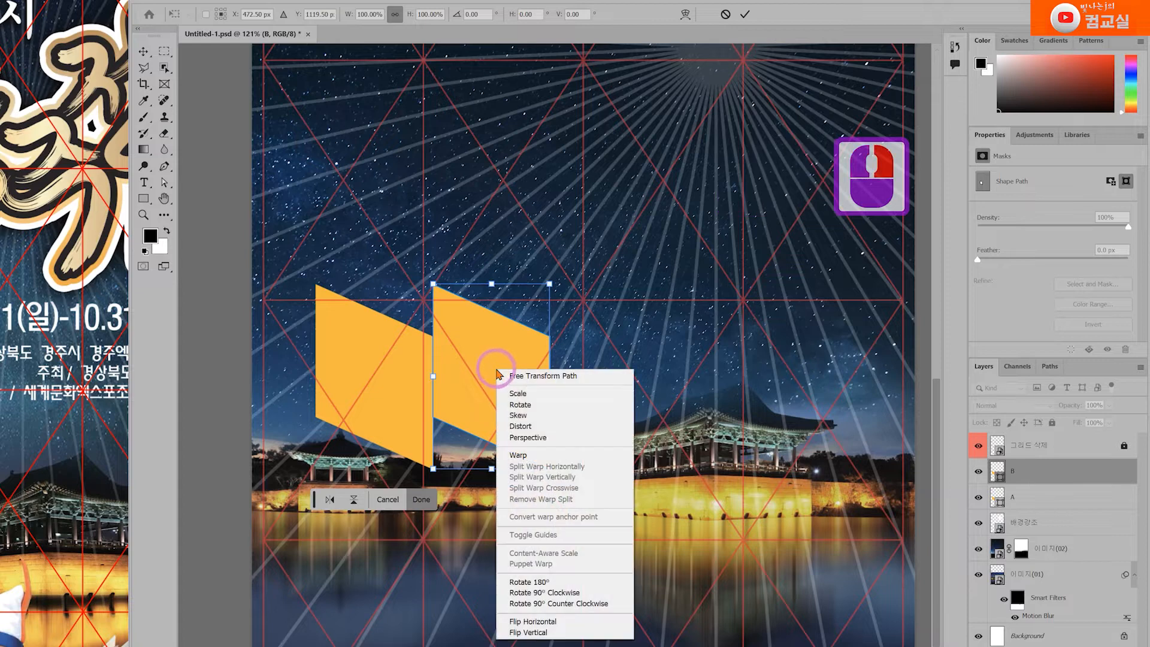
click(559, 623)
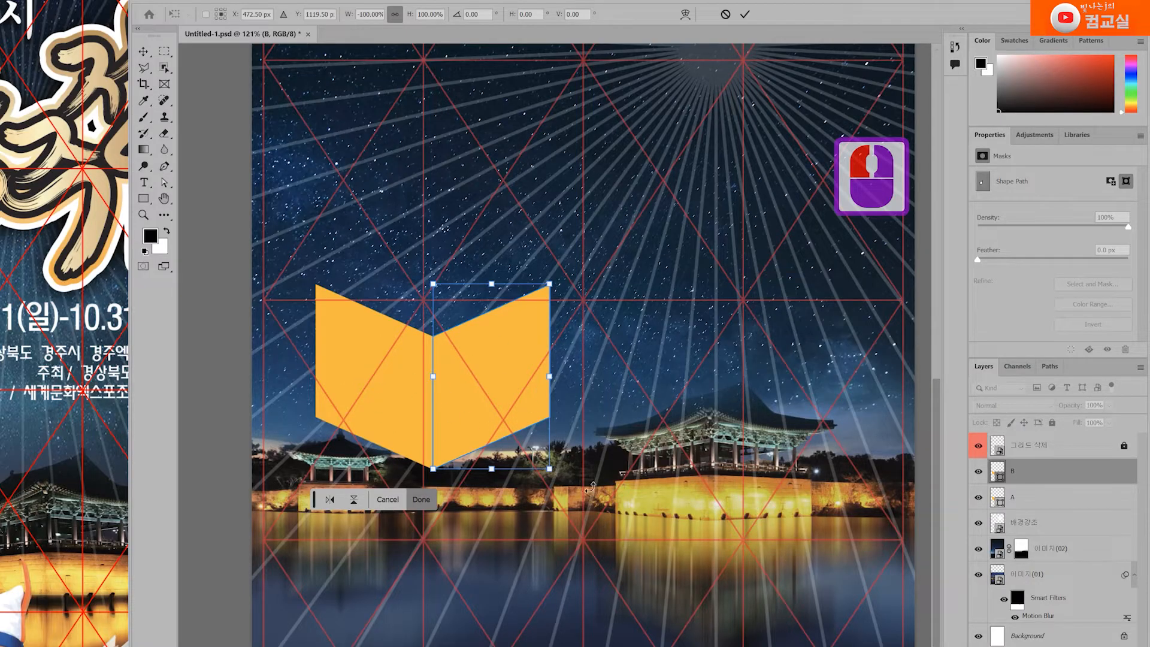
click(1059, 476)
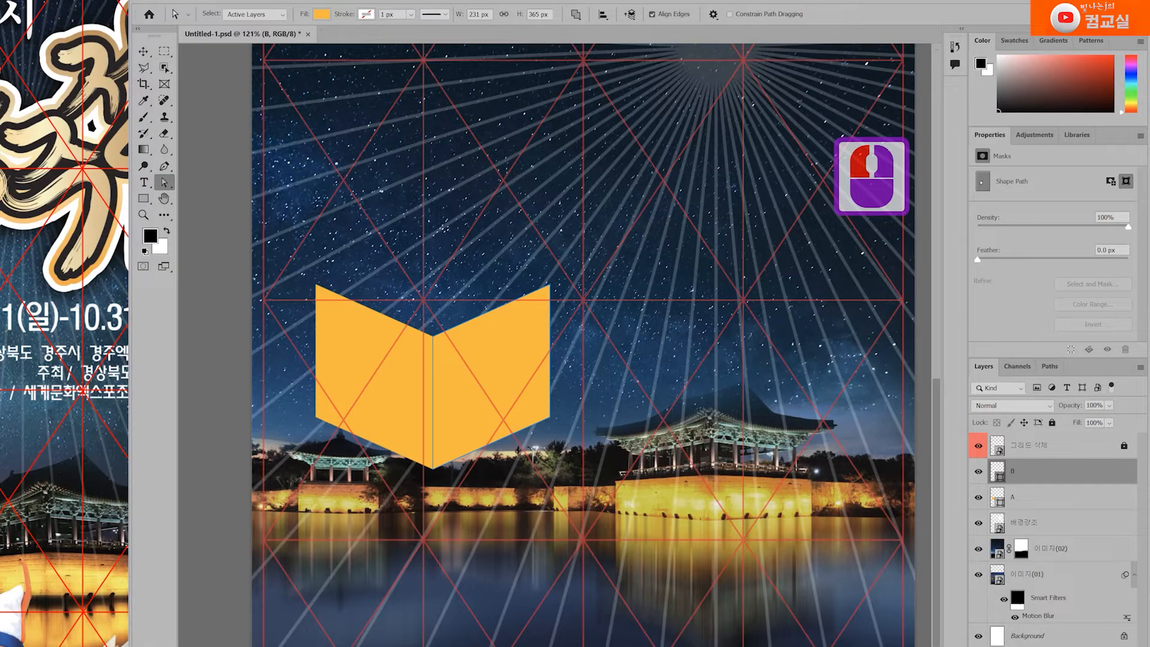
Move shape B's outer right edge inward to narrow that box side to about 199 px.
click(549, 328)
scroll(549, 324, up, 2)
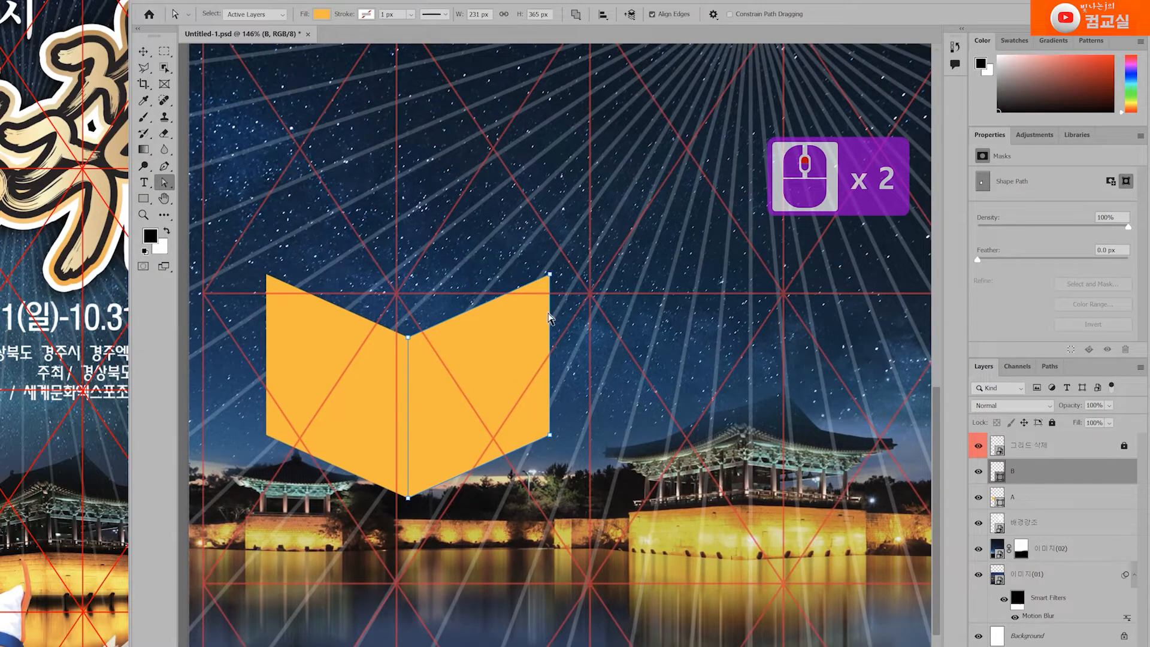
click(550, 352)
drag(550, 353, 531, 353)
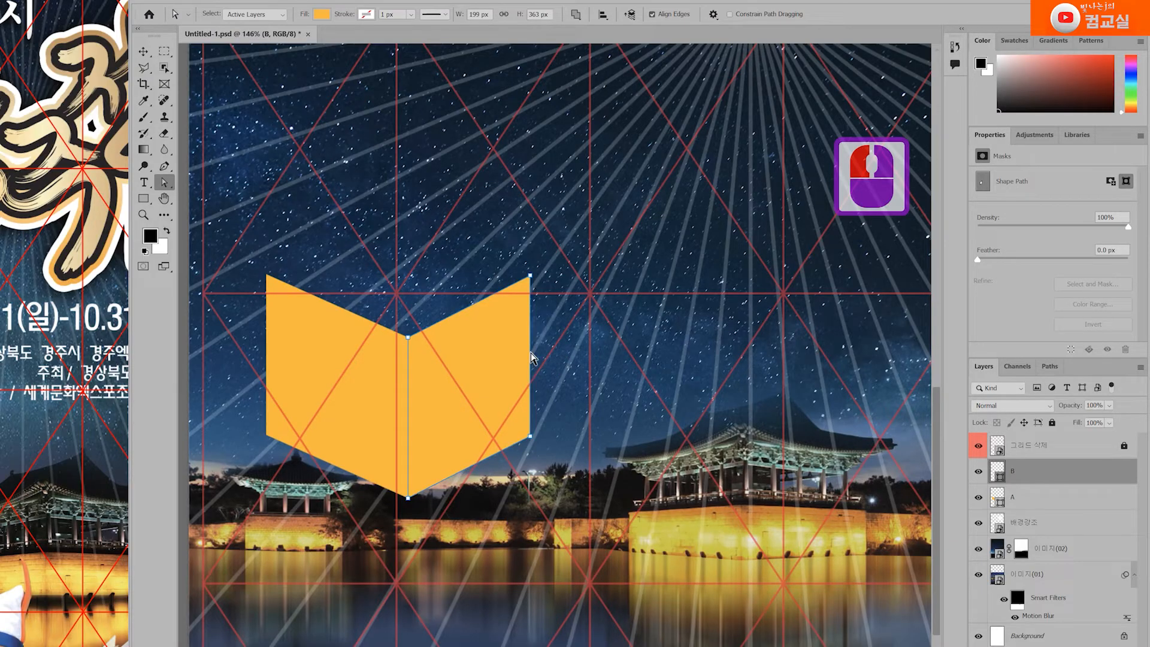
key(Return)
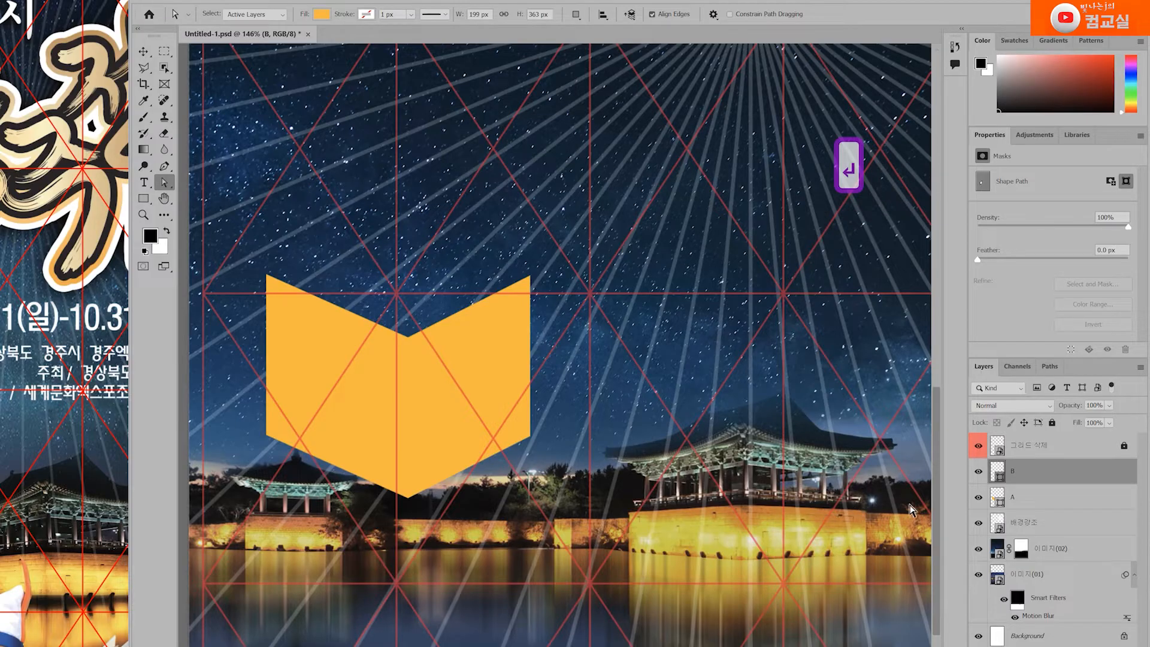
Change the fill colour of shape B to mint green.
click(999, 476)
click(999, 476)
double_click(999, 476)
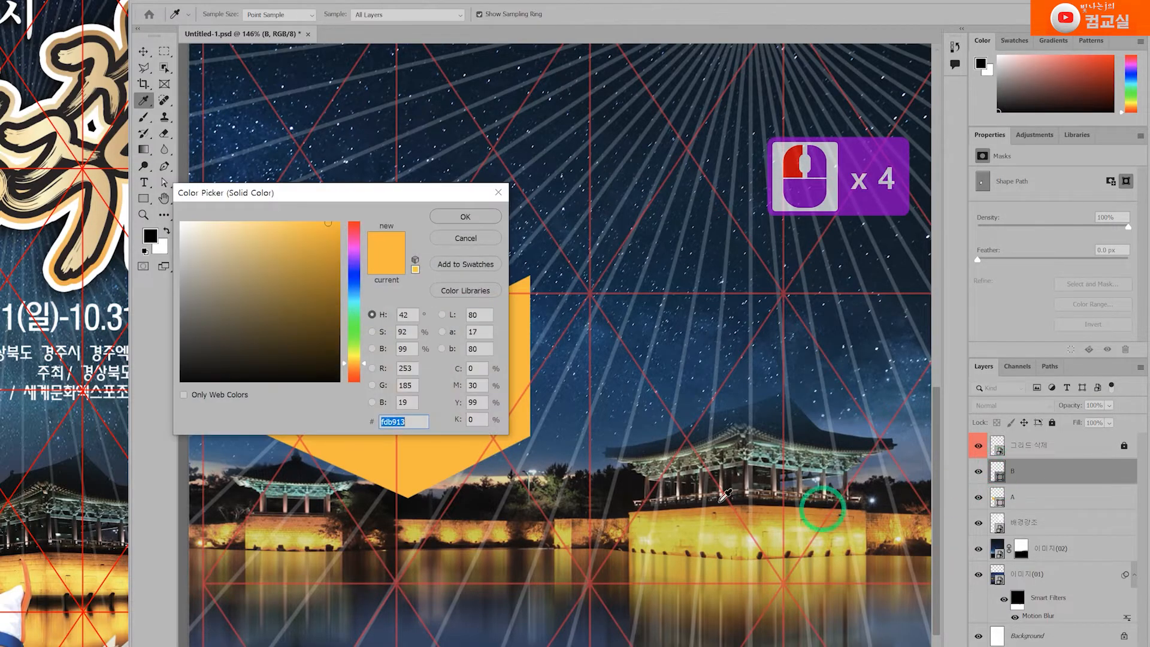
click(354, 312)
click(453, 217)
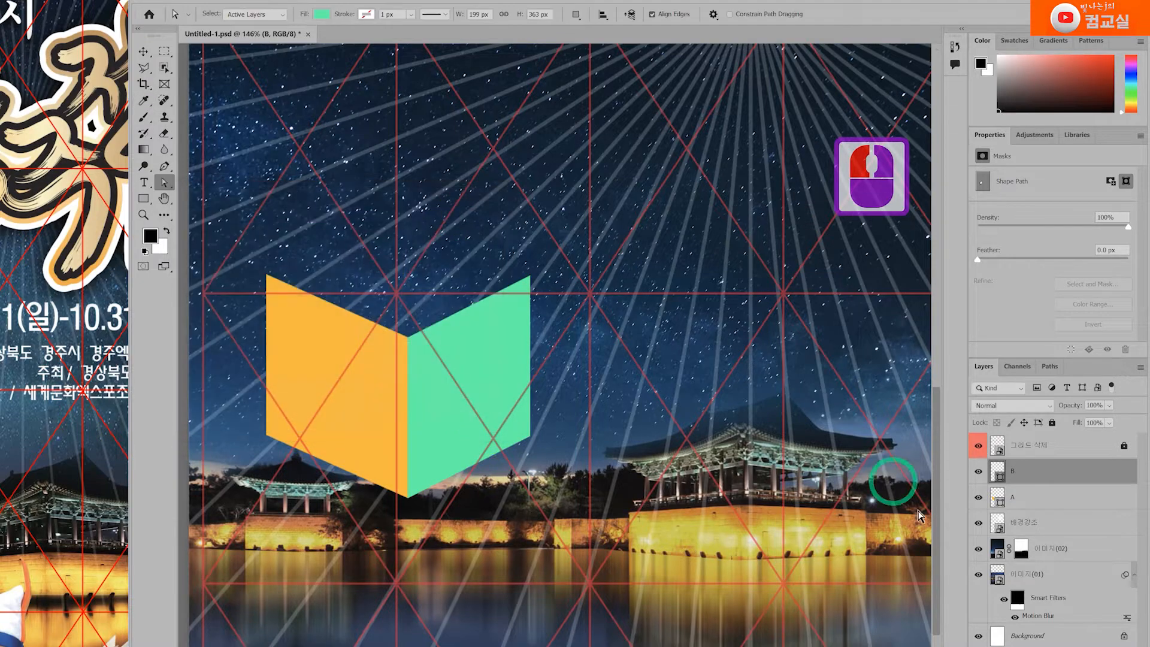
click(1003, 476)
click(1000, 477)
click(1000, 476)
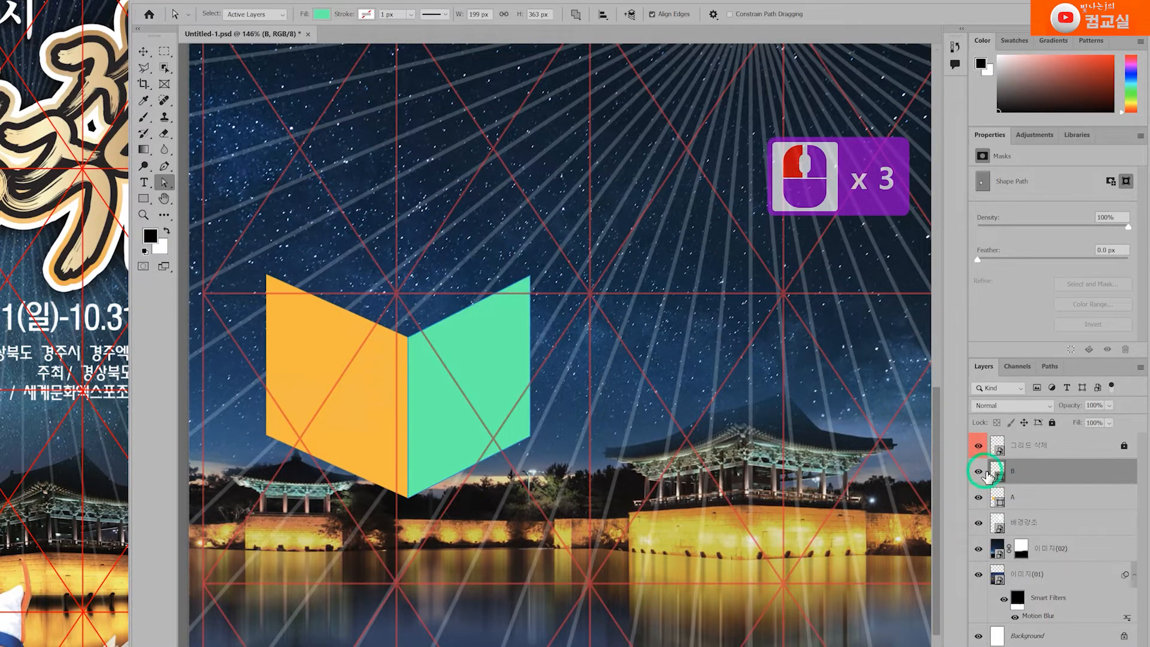
Duplicate layer B and rename the copy as C.
click(1046, 477)
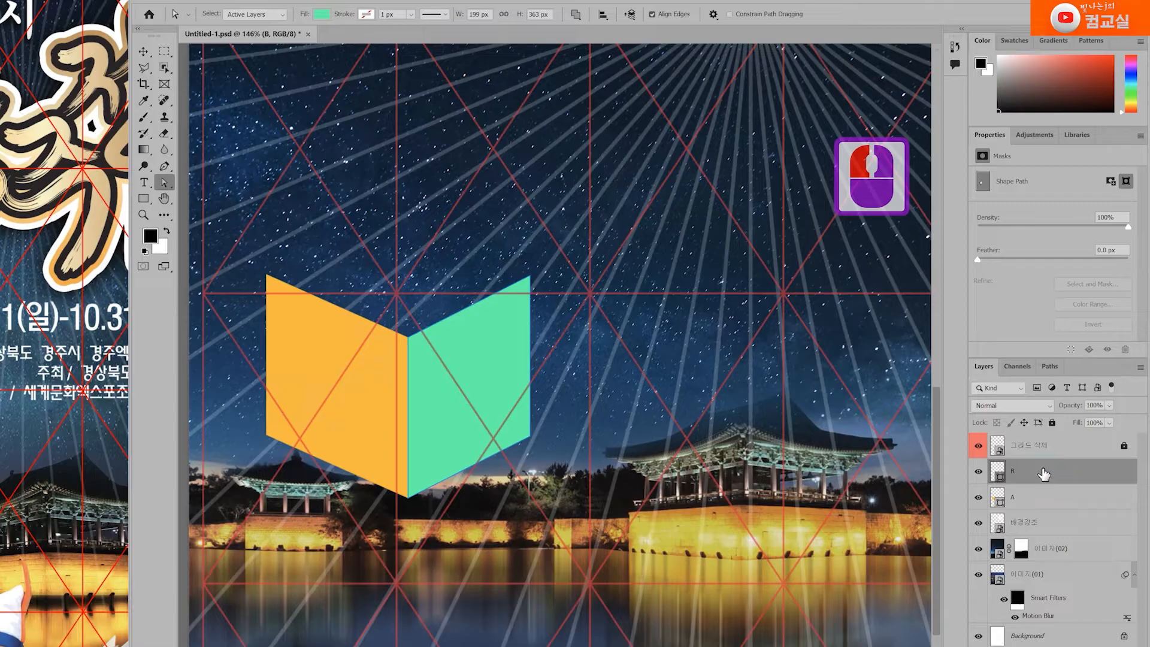
key(ctrl+j)
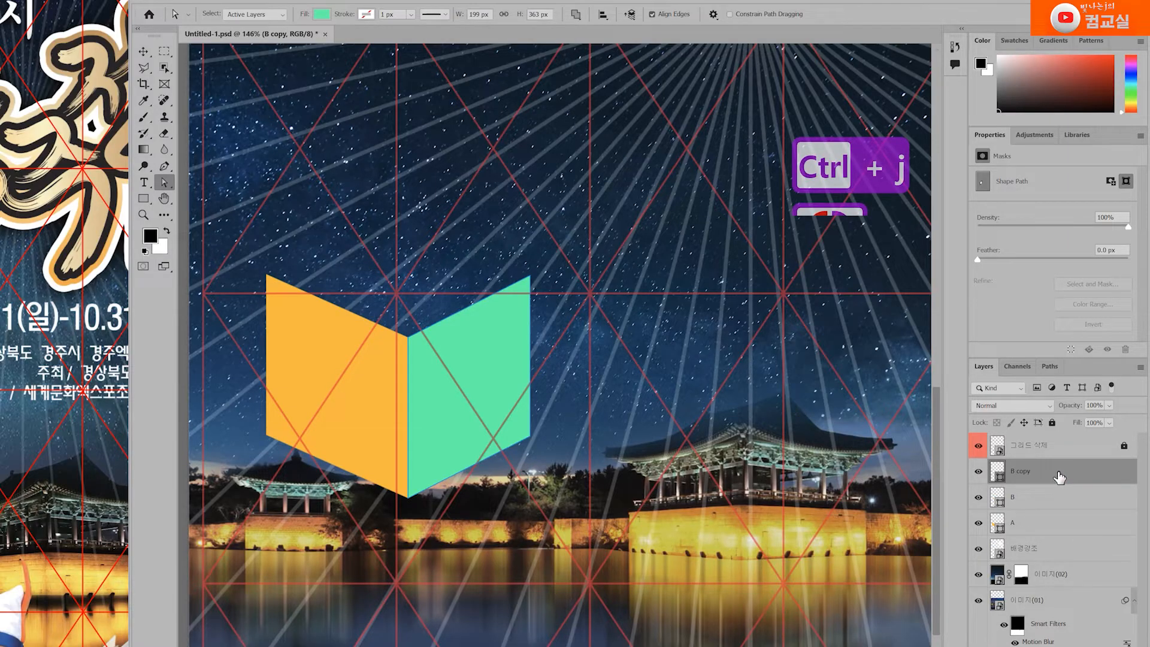
double_click(1023, 472)
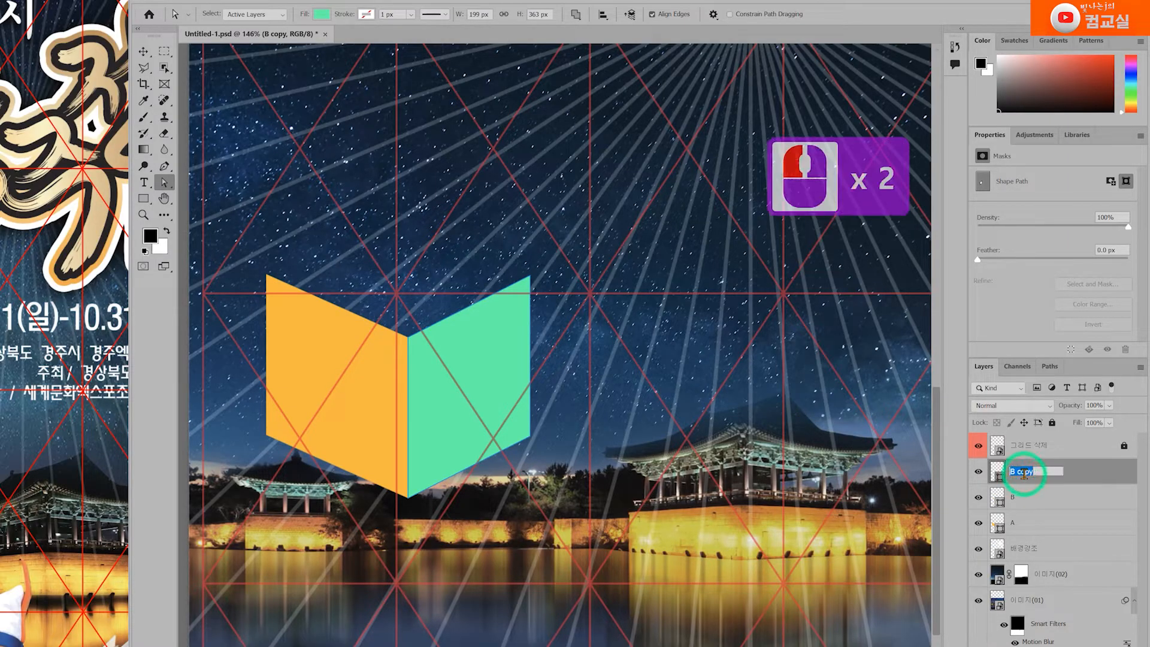
text(C)
key(BackSpace)
text(C)
key(Return)
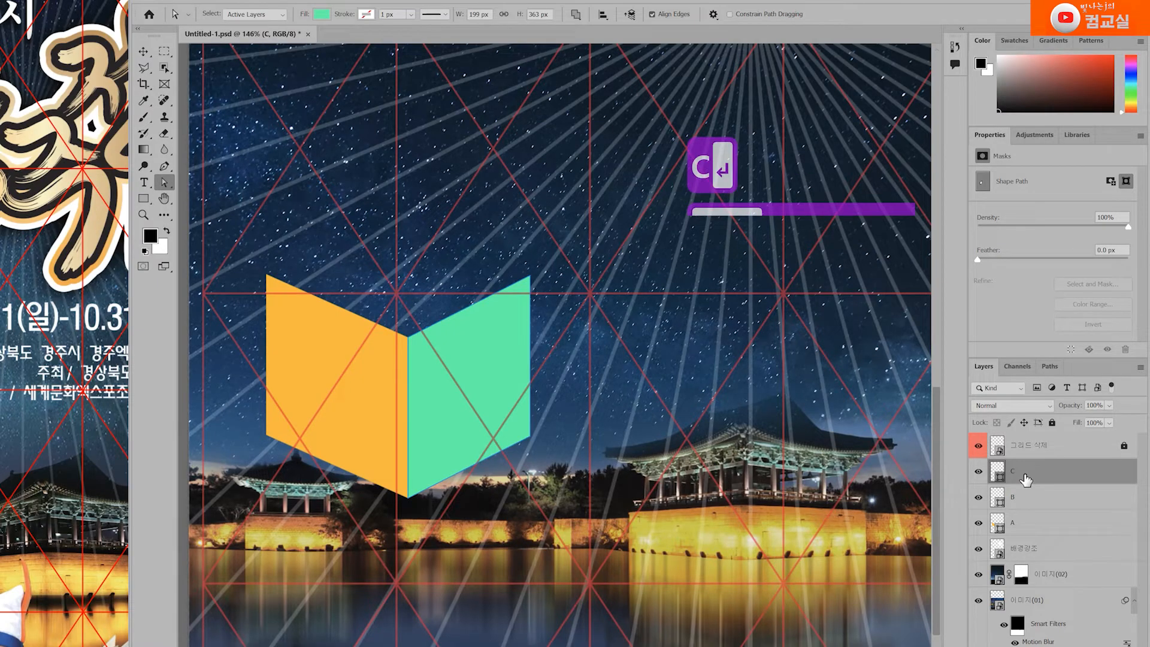
Move shape C above the box and rotate it about 60°, resting its lowest corner where the tops of A and B meet.
key(ctrl)
drag(506, 374, 495, 198)
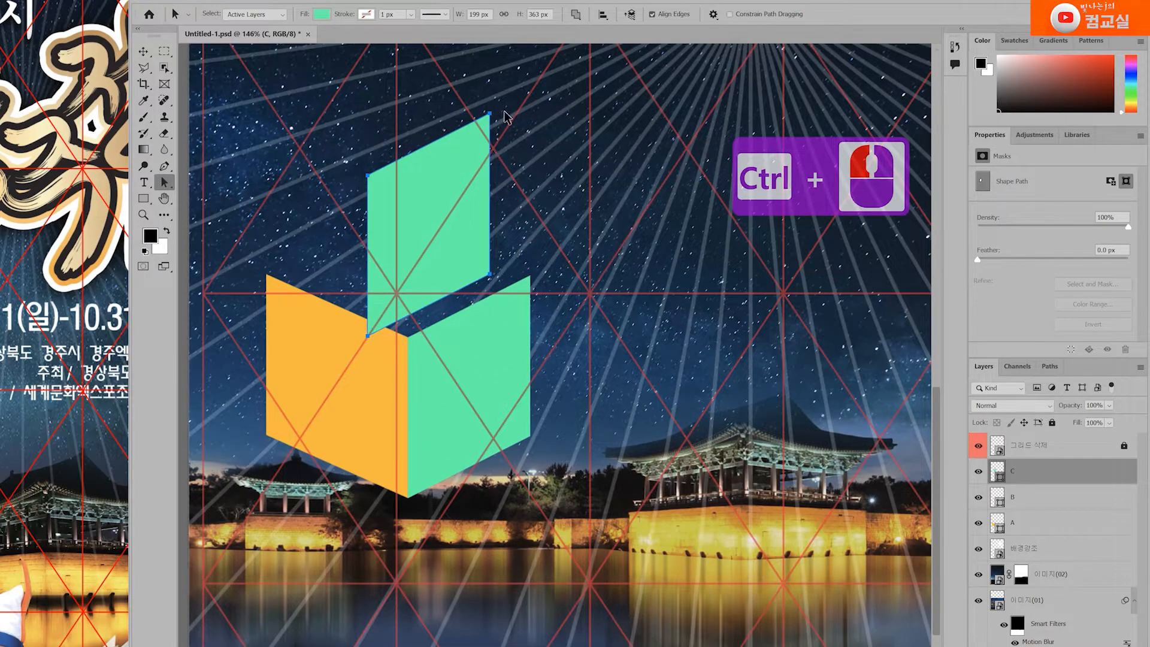
key(ctrl+t)
drag(508, 105, 551, 234)
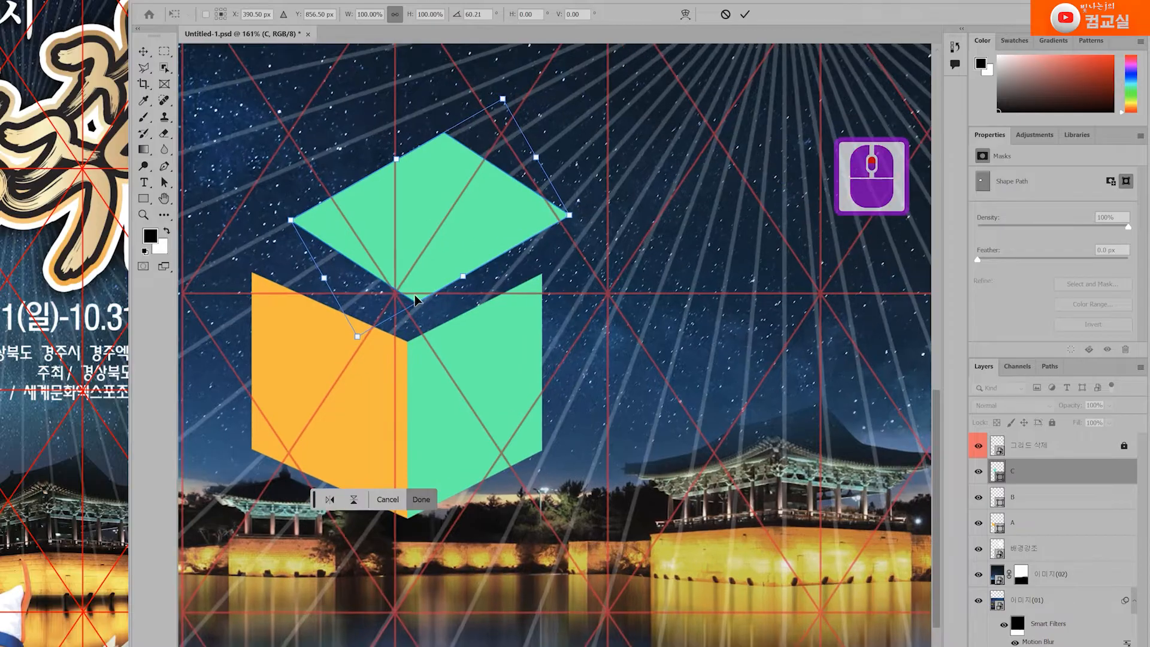
scroll(437, 257, up, 2)
drag(439, 255, 430, 289)
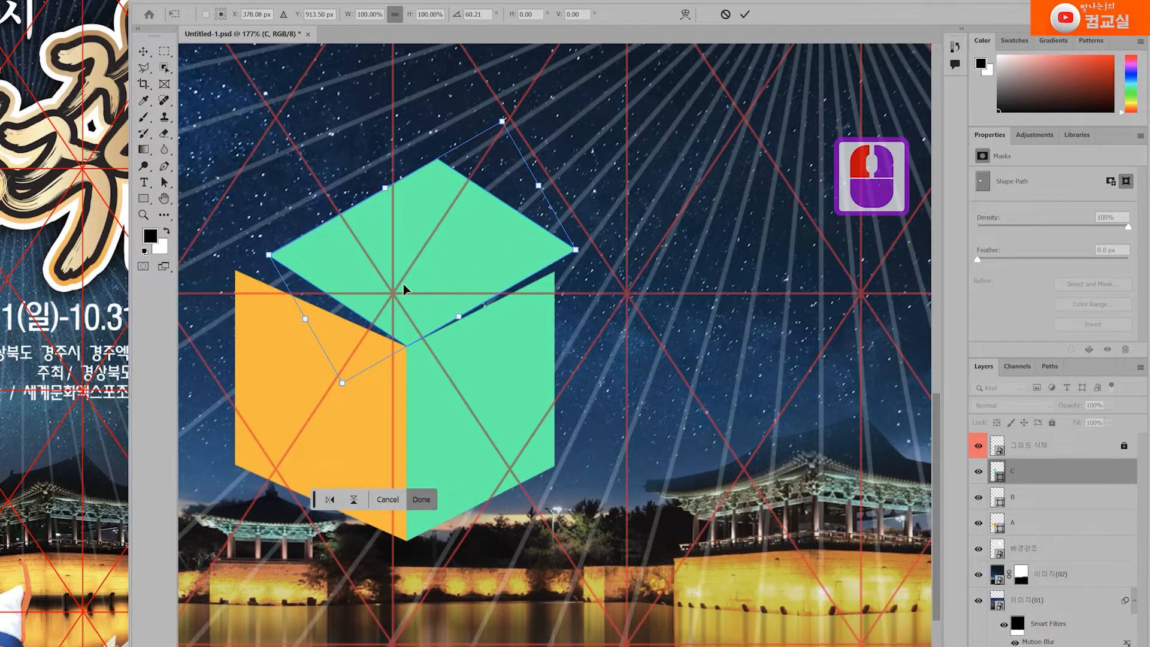
Using the Direct Selection tool, move shape C's left corner point onto the outer top corner of A.
scroll(408, 293, up, 5)
drag(419, 272, 517, 325)
click(164, 182)
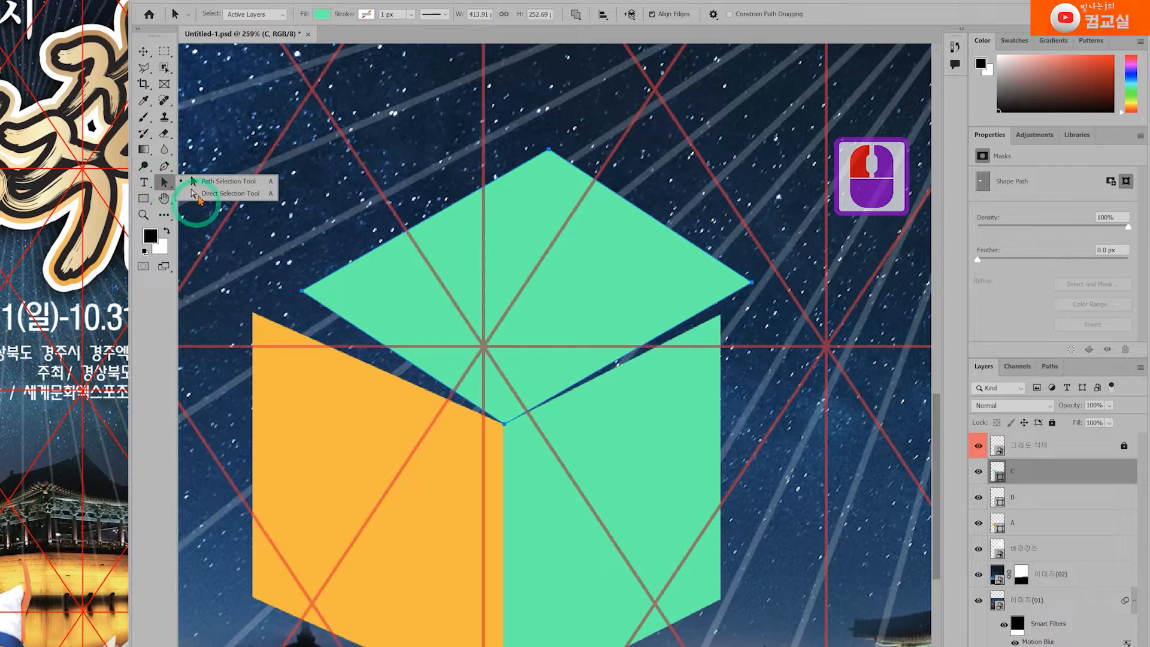
click(257, 231)
click(353, 296)
scroll(302, 292, up, 1)
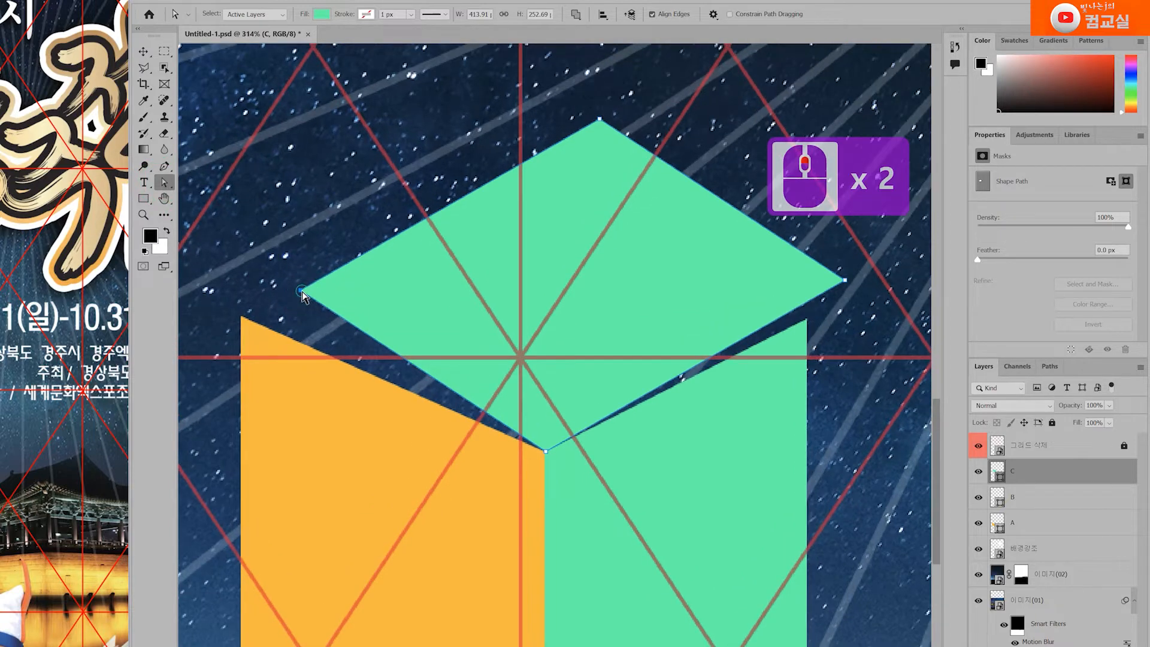
drag(301, 293, 242, 320)
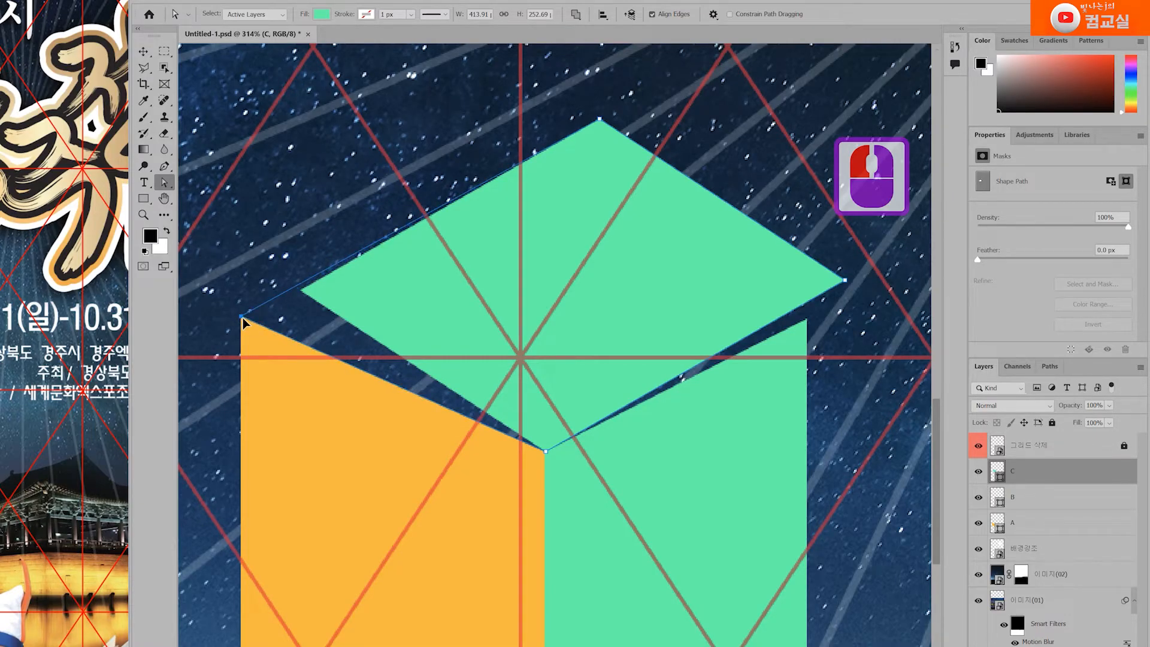
drag(242, 319, 242, 320)
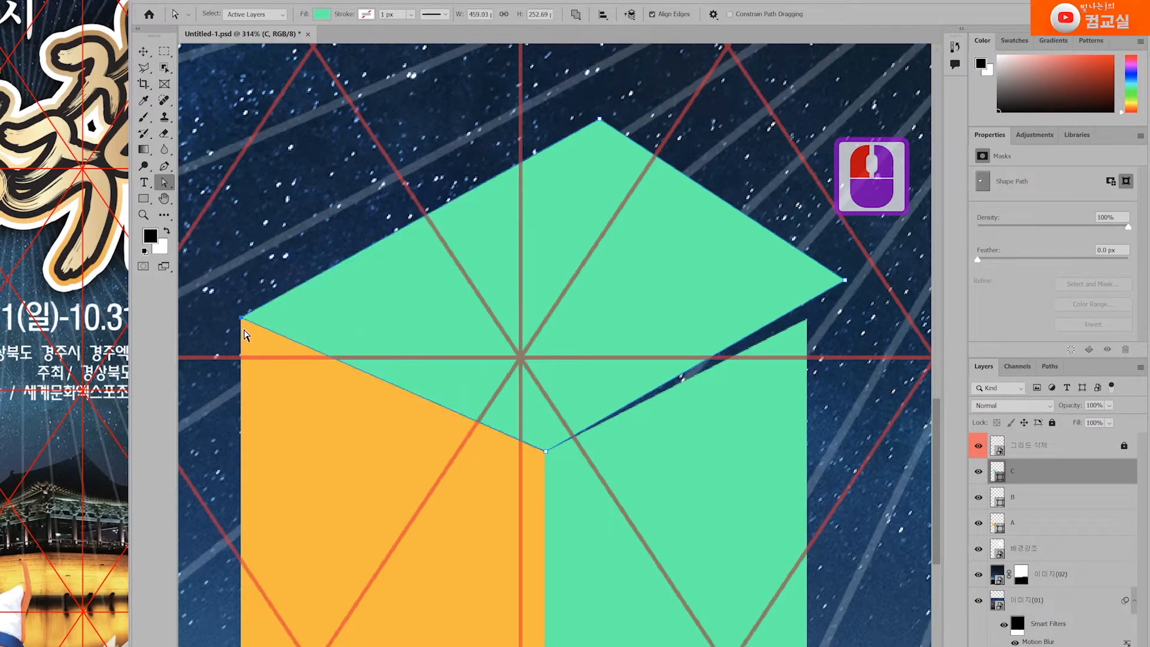
Move shape C's right corner point onto B's outer top corner and lower its back corner to form a box lid about 430 px wide.
scroll(609, 429, up, 3)
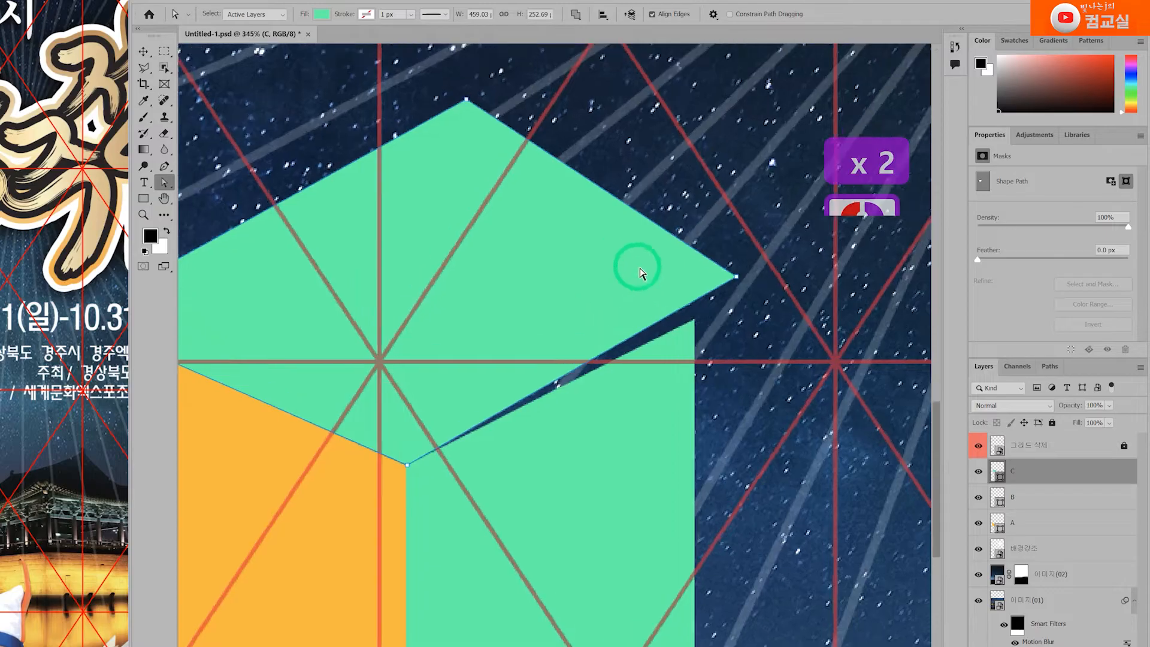
drag(754, 279, 704, 331)
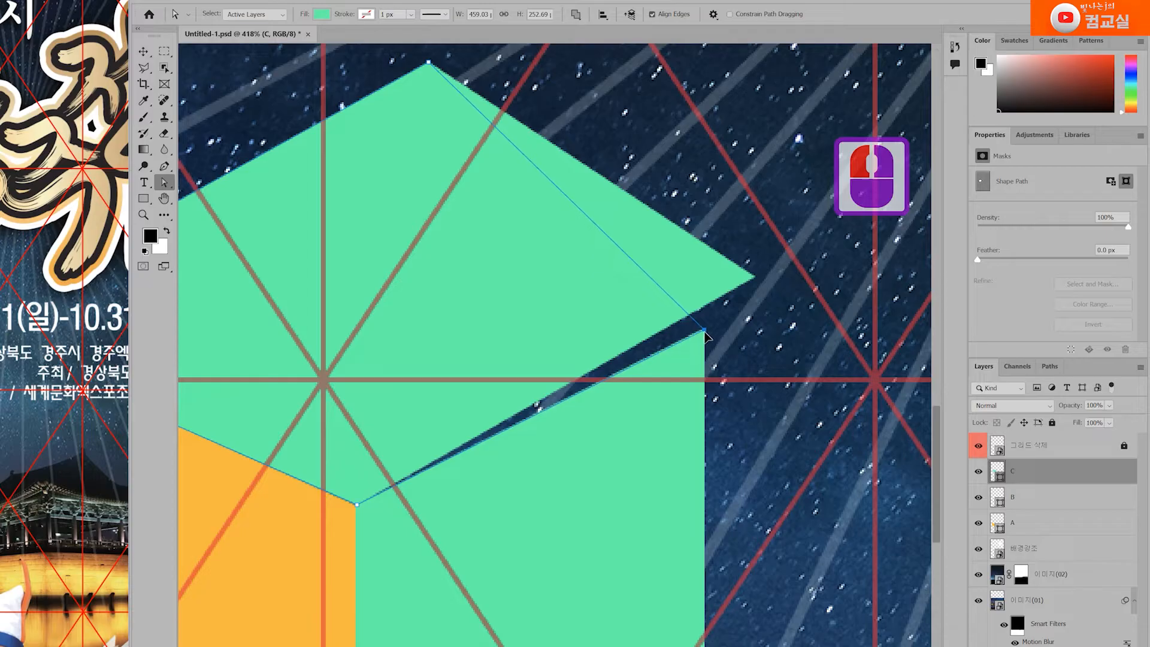
drag(704, 332, 704, 331)
scroll(578, 332, down, 2)
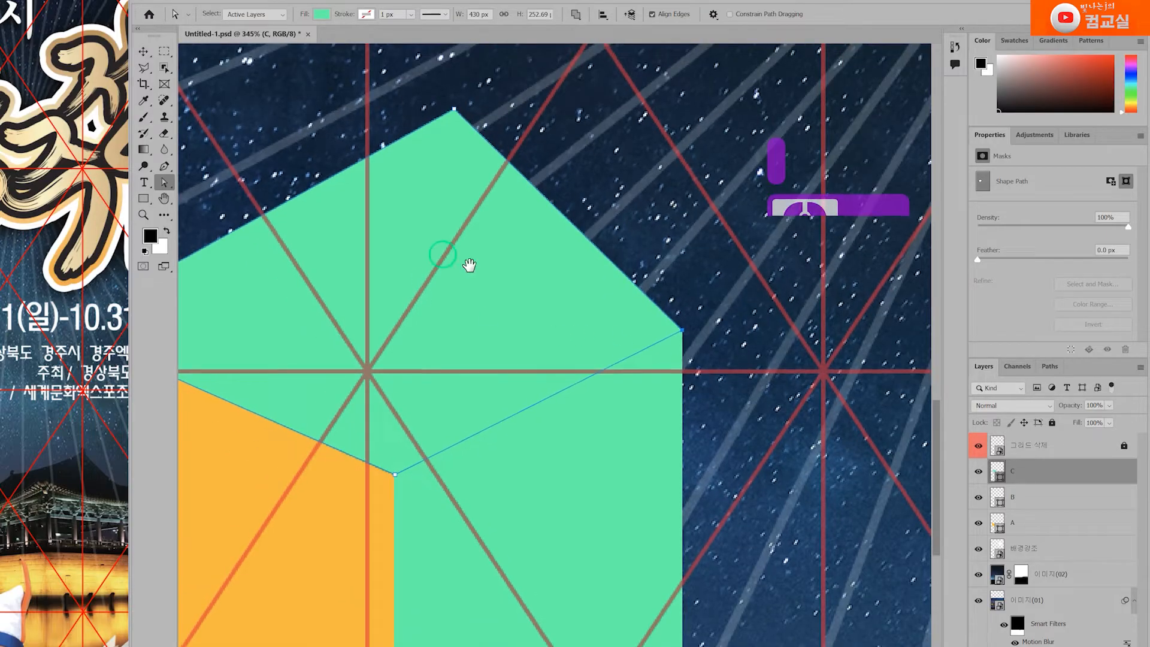
drag(441, 252, 602, 311)
drag(618, 170, 523, 246)
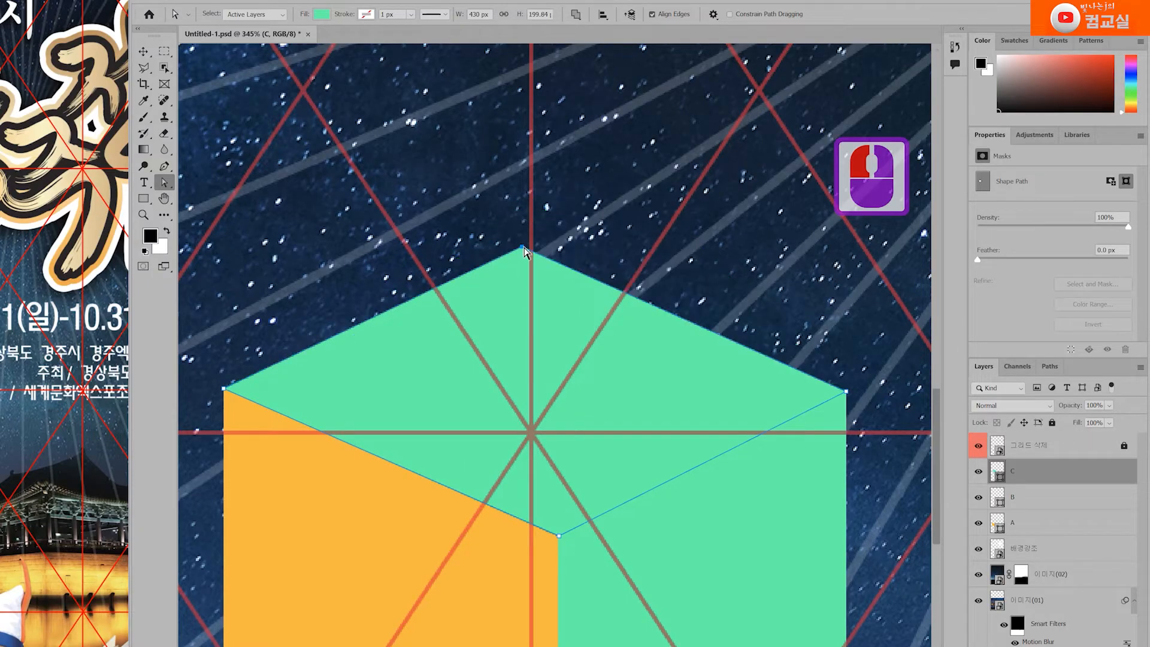
Change the fill colour of shape C to pink.
scroll(640, 498, down, 3)
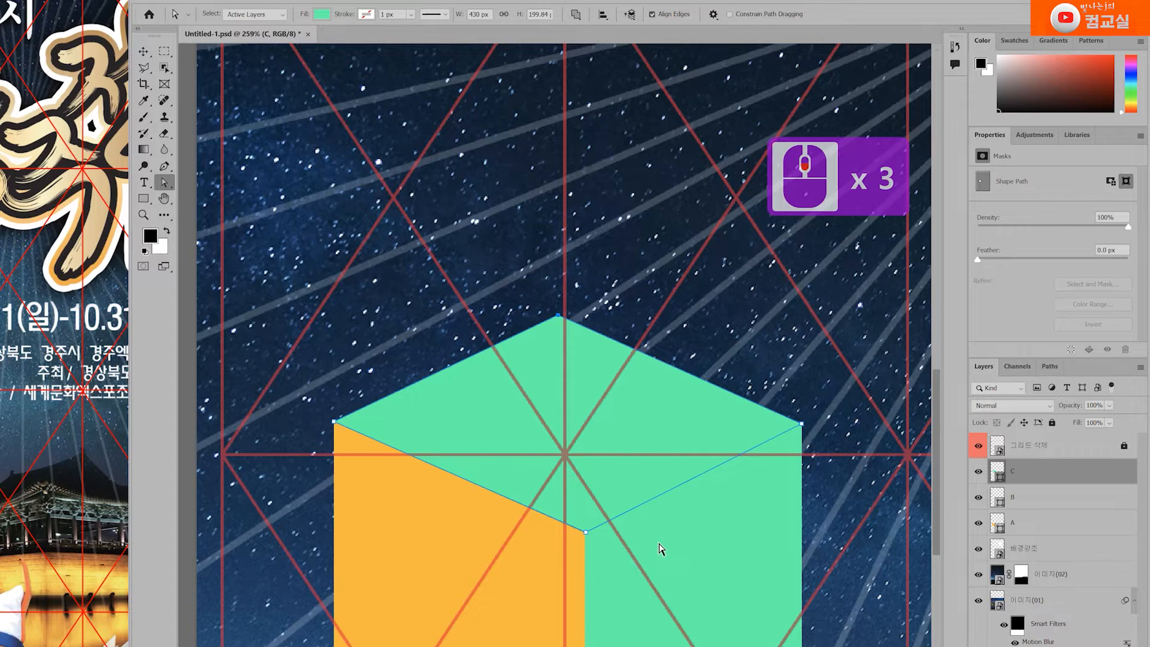
scroll(660, 546, down, 1)
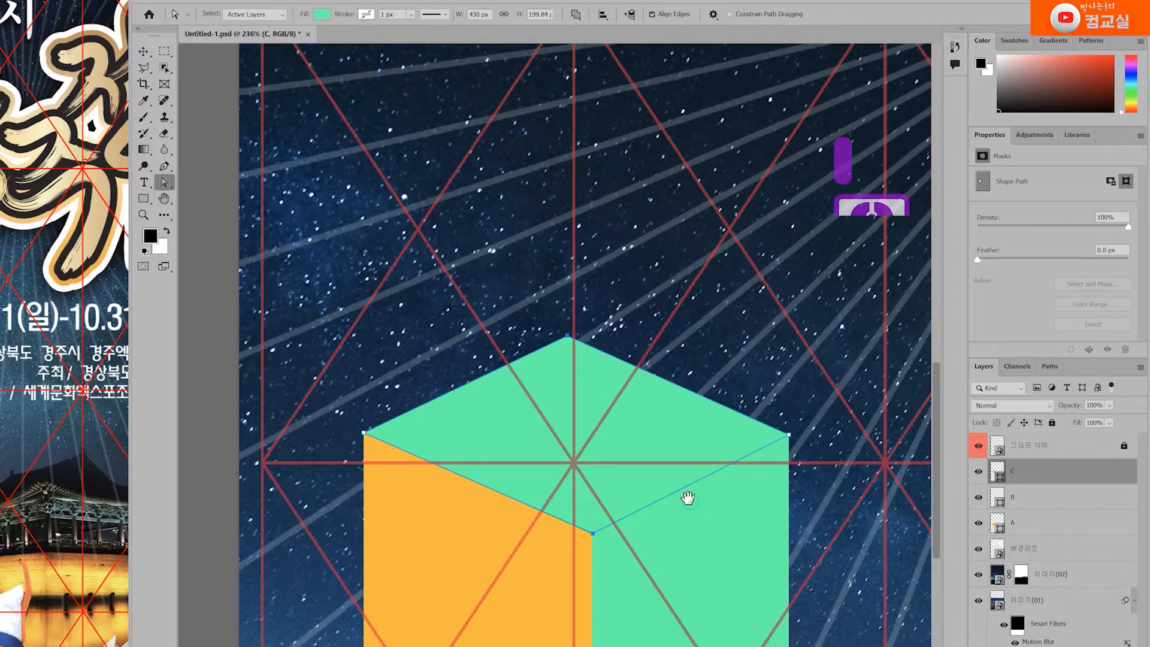
drag(691, 502, 598, 418)
click(1004, 473)
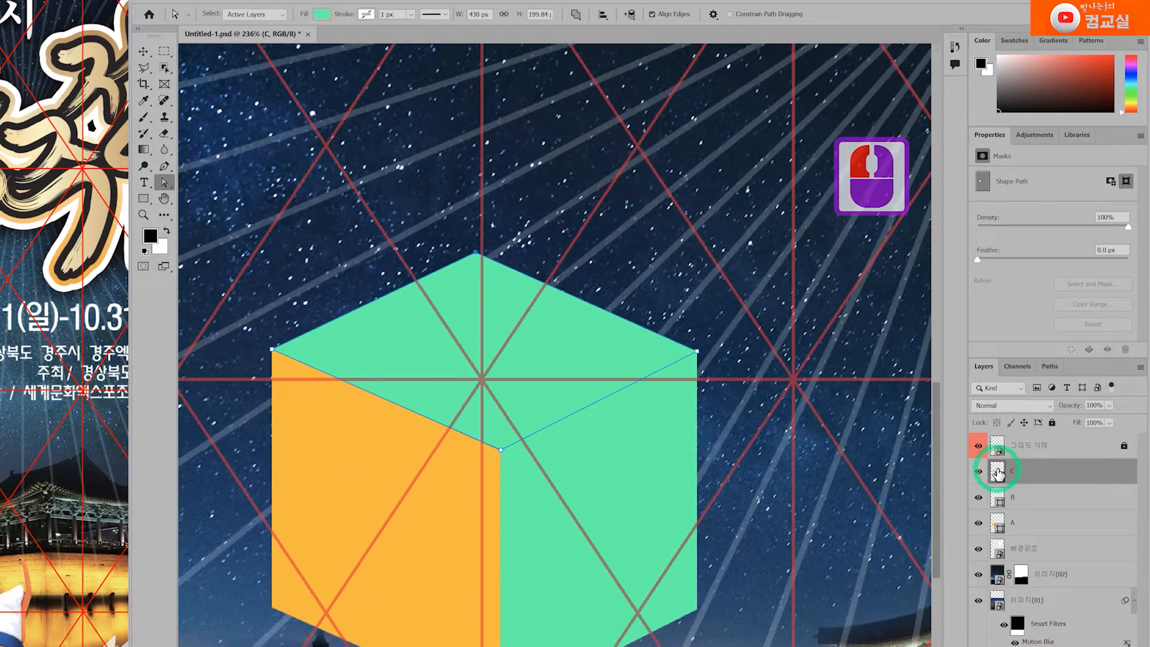
double_click(1004, 473)
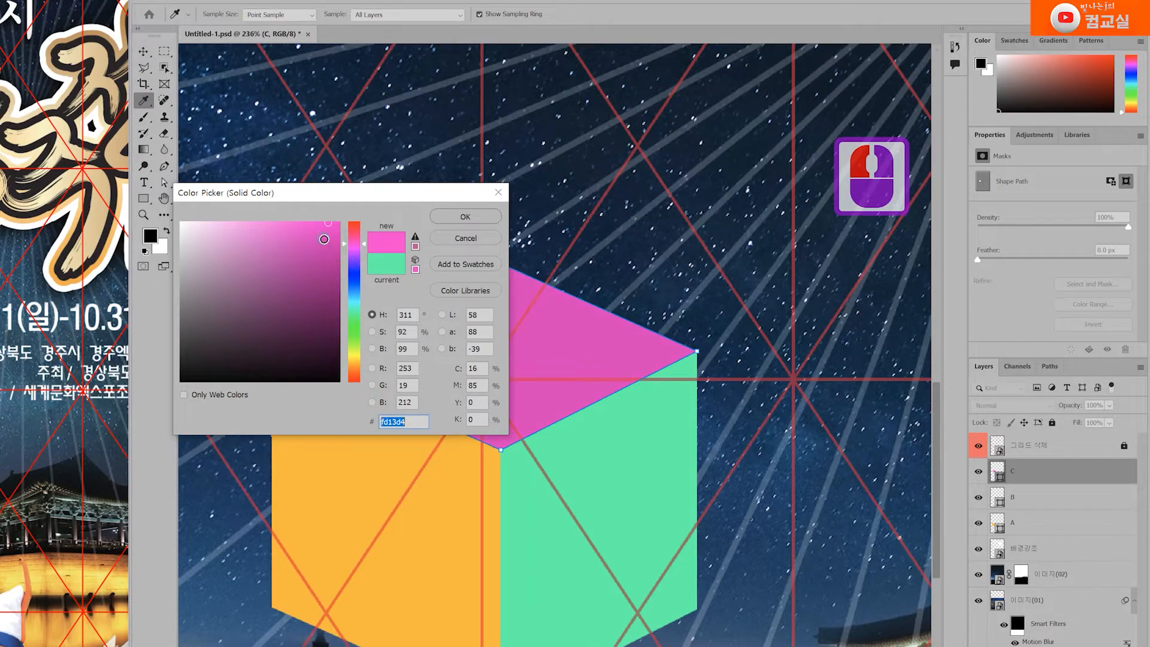
click(458, 214)
click(1044, 499)
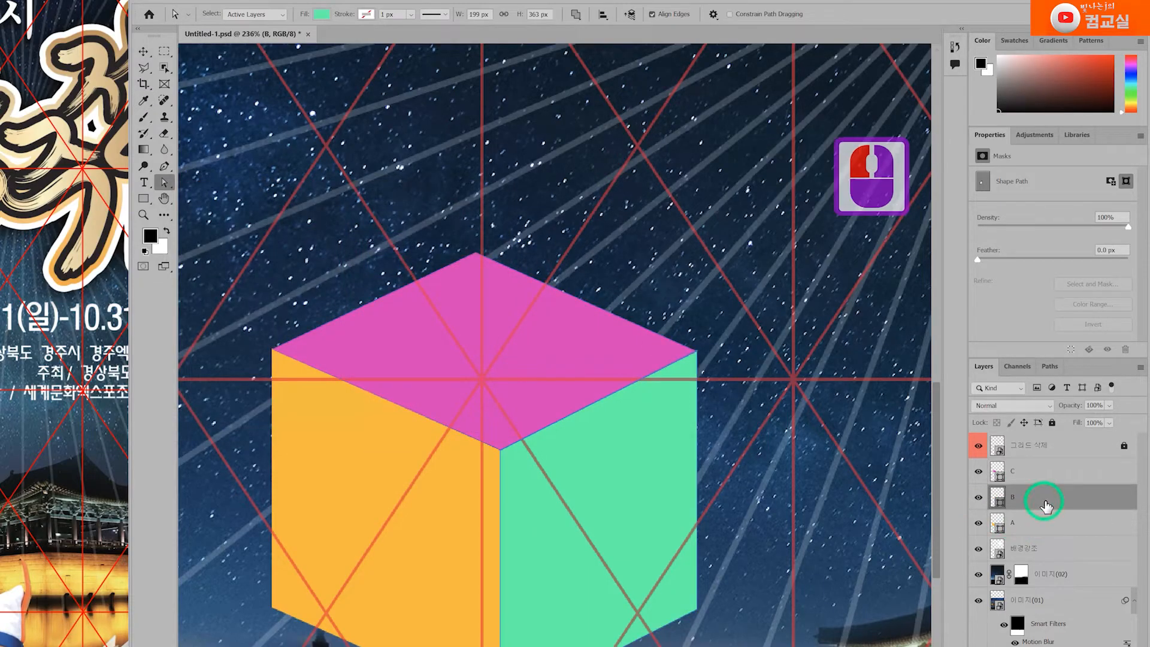
scroll(580, 531, down, 4)
scroll(605, 587, down, 1)
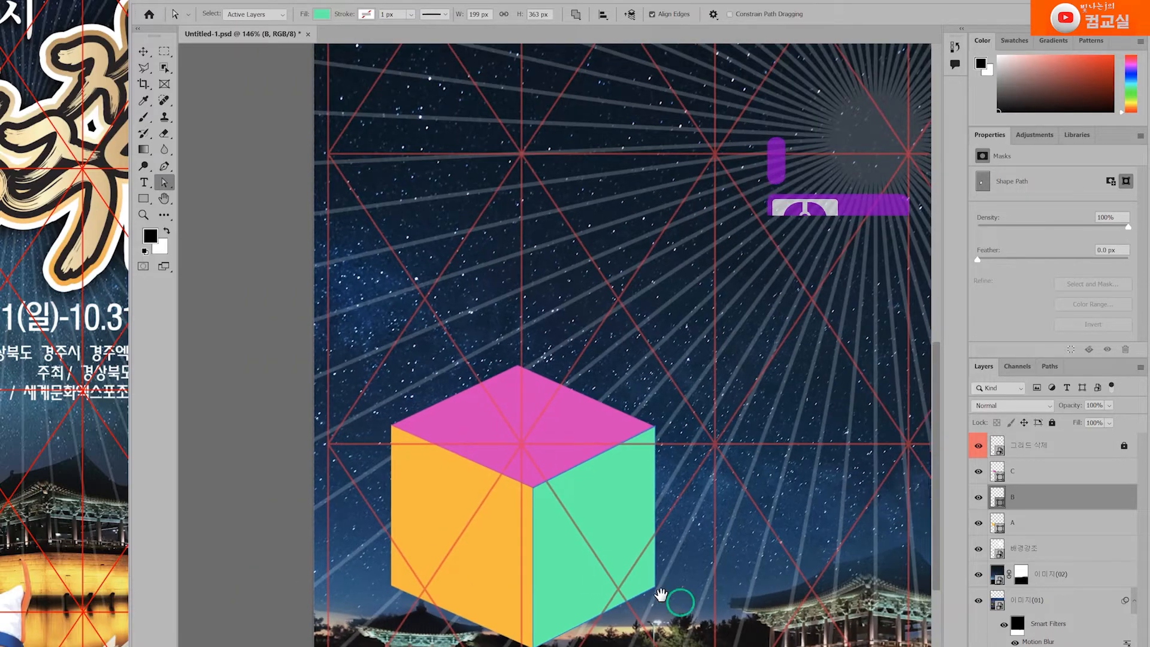
drag(689, 599, 598, 547)
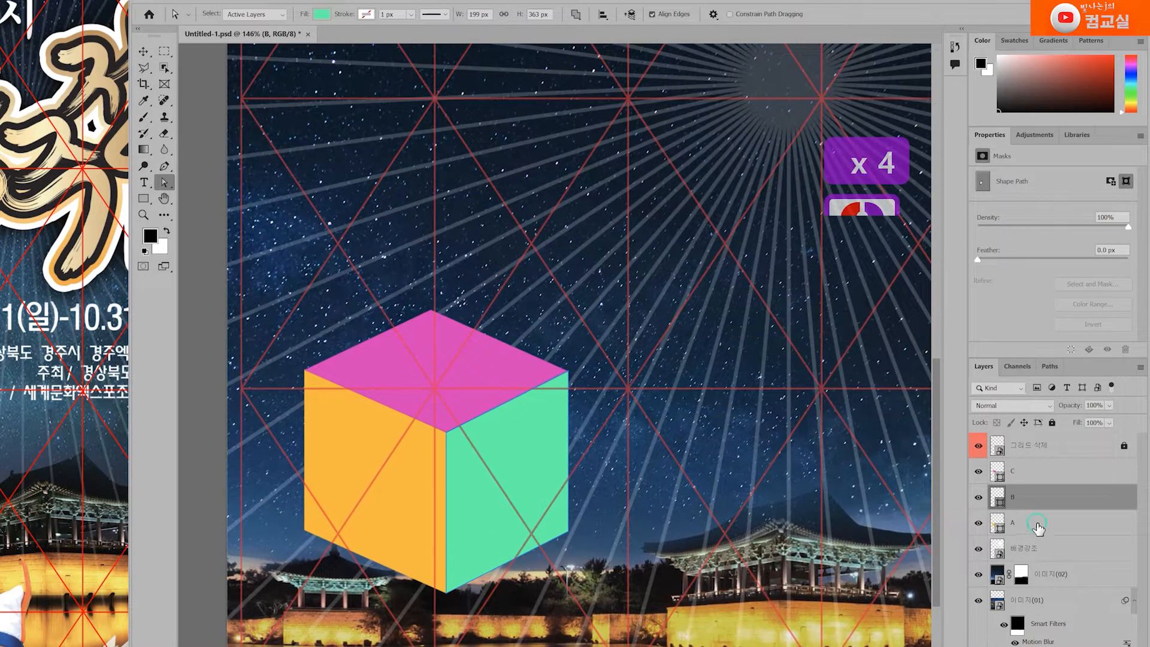
click(1036, 522)
click(1034, 497)
Place 이미지(04), 이미지(5) and 이미지(06) from the 도면13 folder in File Explorer as new layers above C, and minimize the folder window.
click(1032, 473)
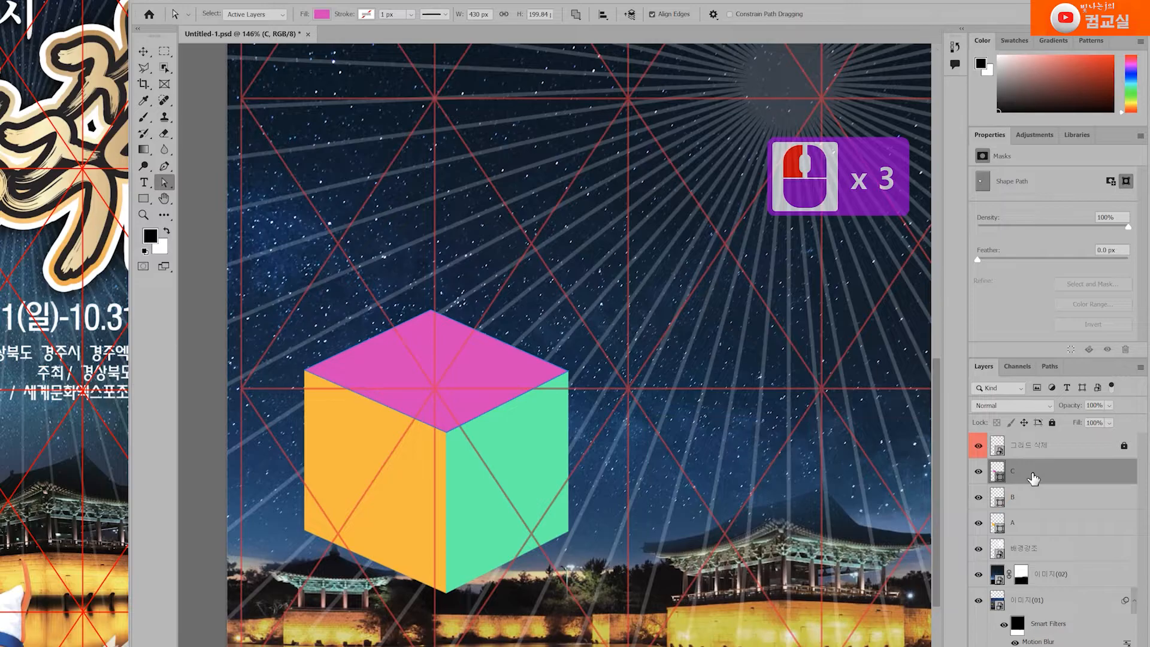
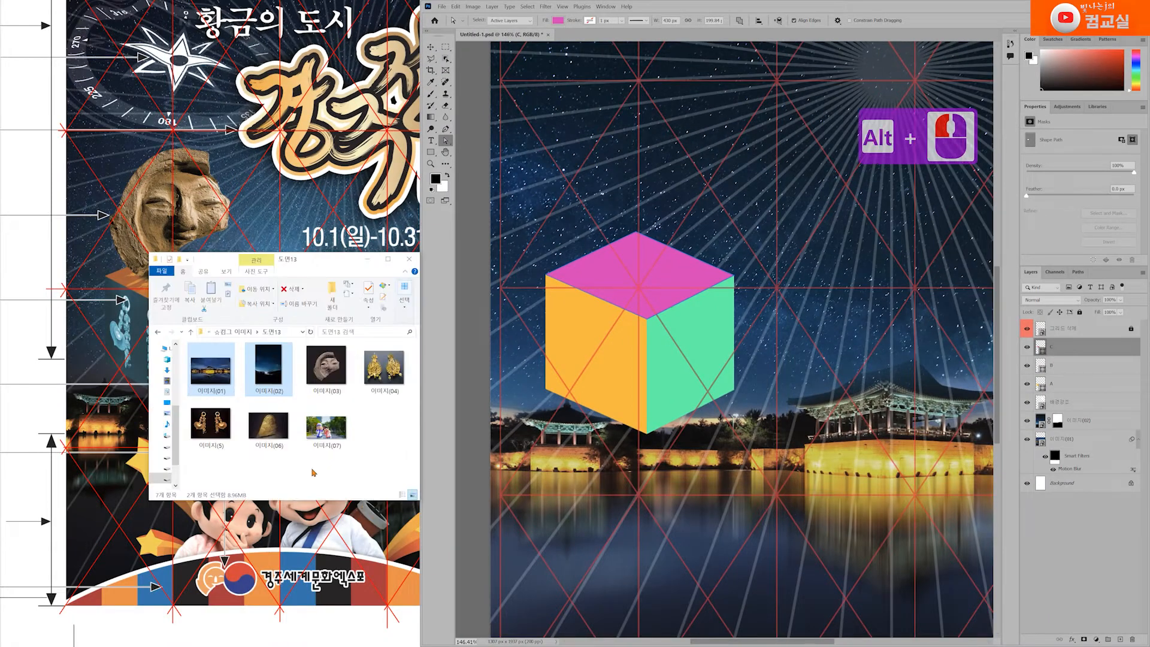
click(363, 401)
click(384, 368)
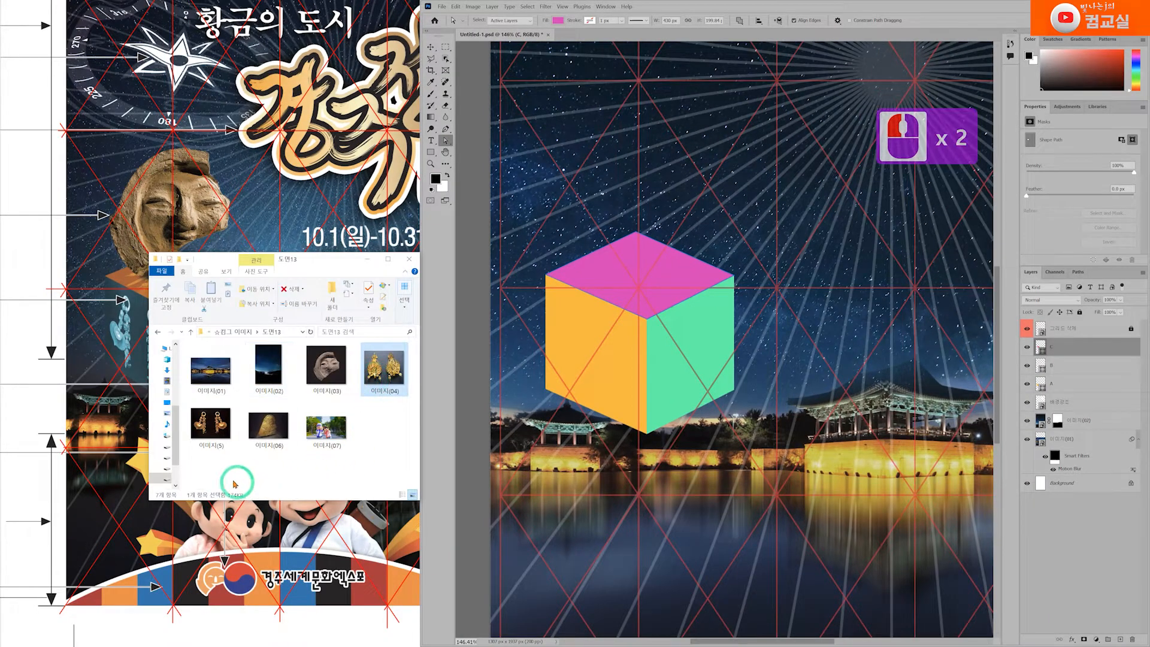
ctrl+click(211, 425)
ctrl+click(268, 427)
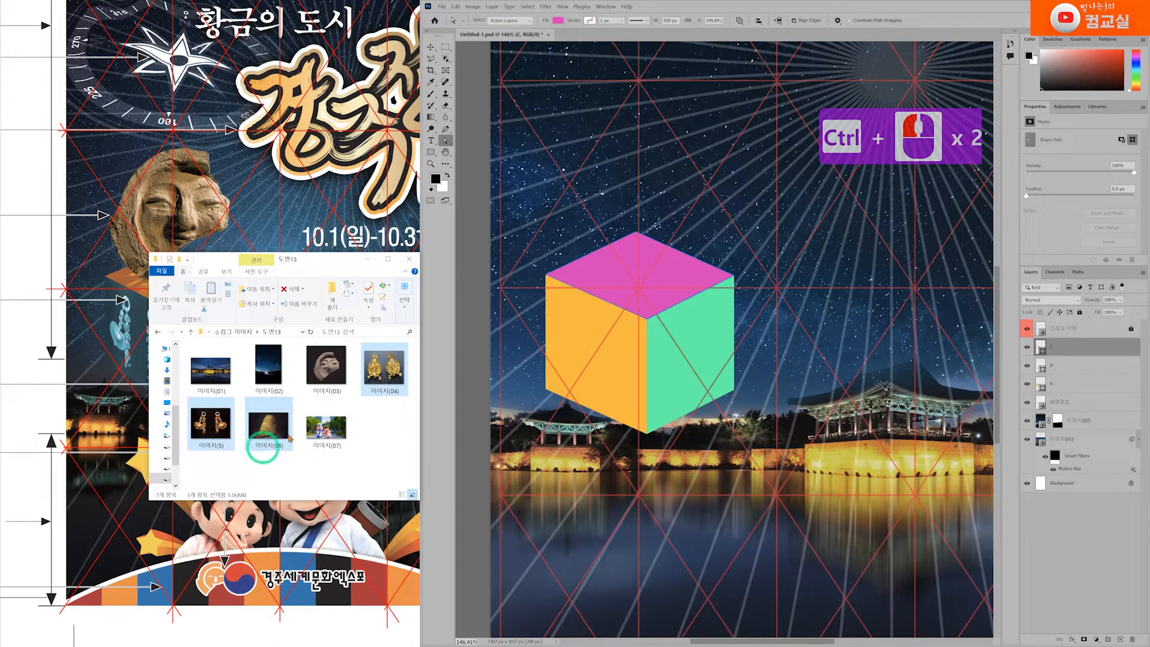
drag(376, 379, 727, 319)
key(Return)
key(Return)
key(Return)
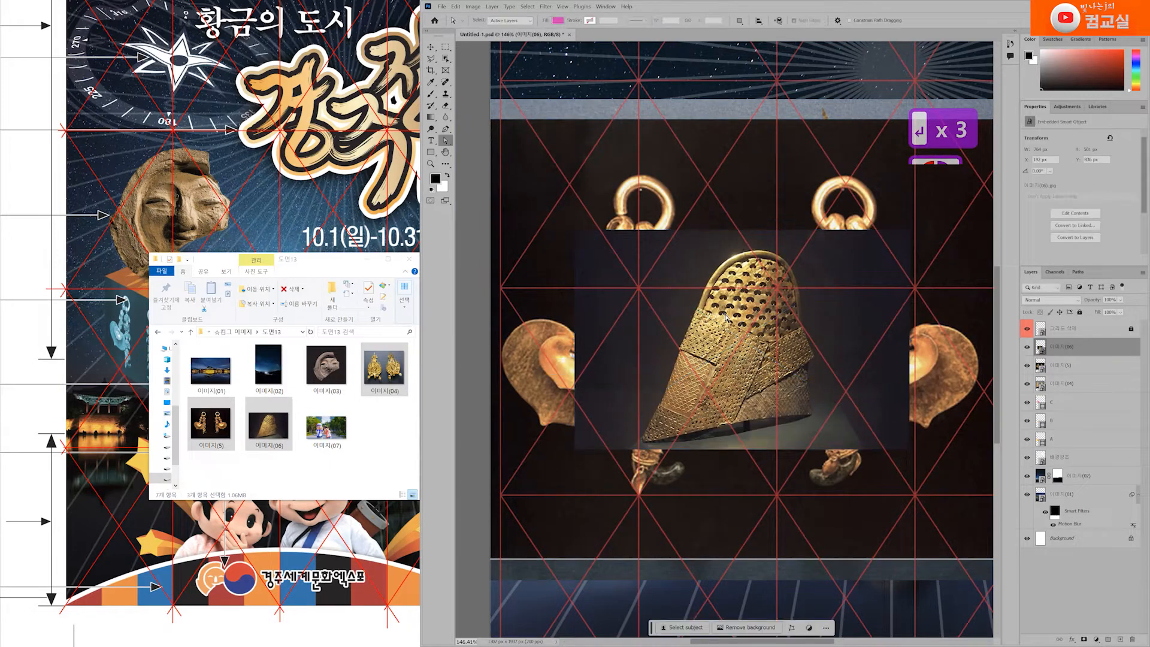
click(367, 258)
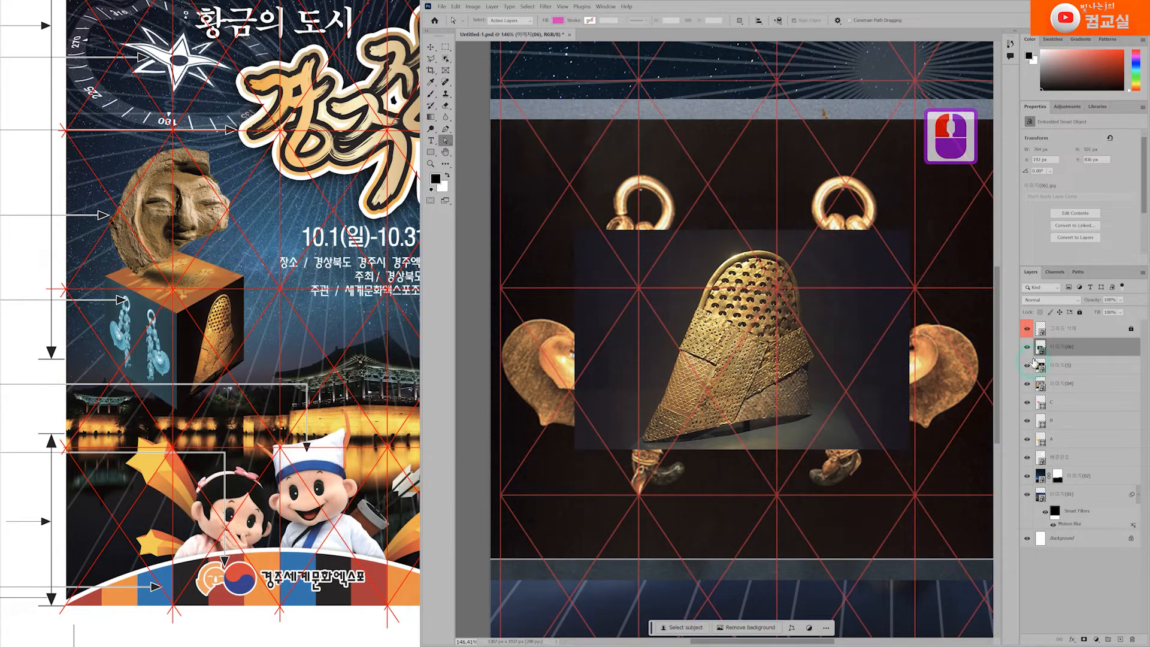
Hide layers 이미지(06) and 이미지(5), and select layer 이미지(04).
click(1027, 348)
click(1027, 365)
click(1072, 383)
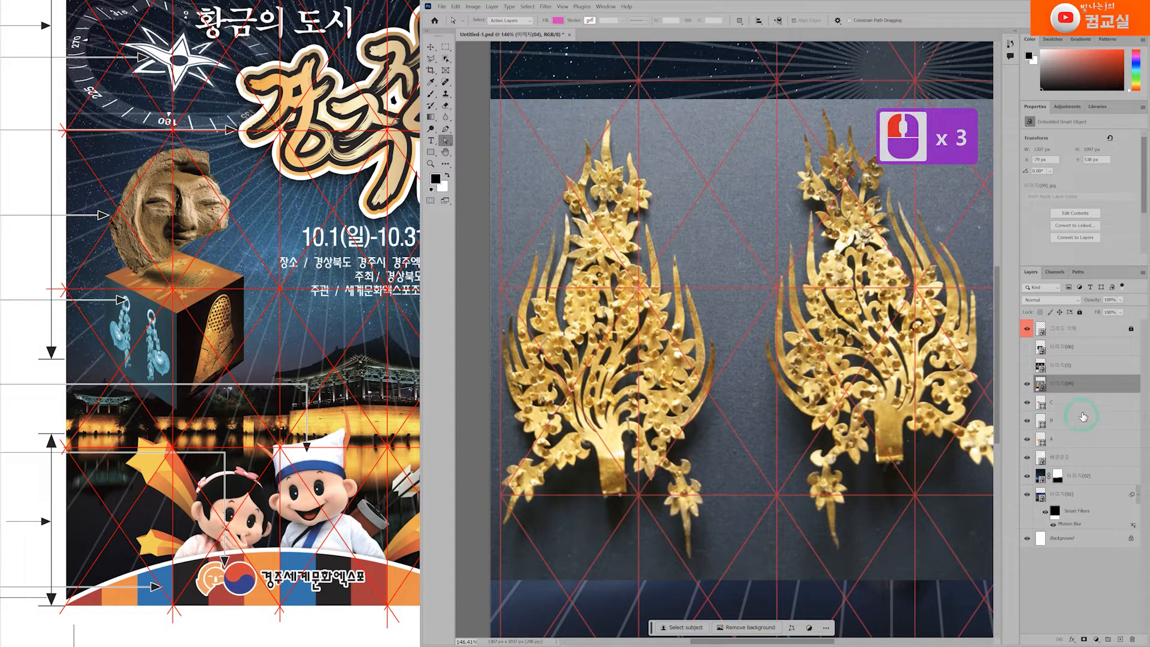
Free-transform 이미지(04) over the box's pink top, scaling it down to about 420 px wide and rotating it about 26°.
key(ctrl+t)
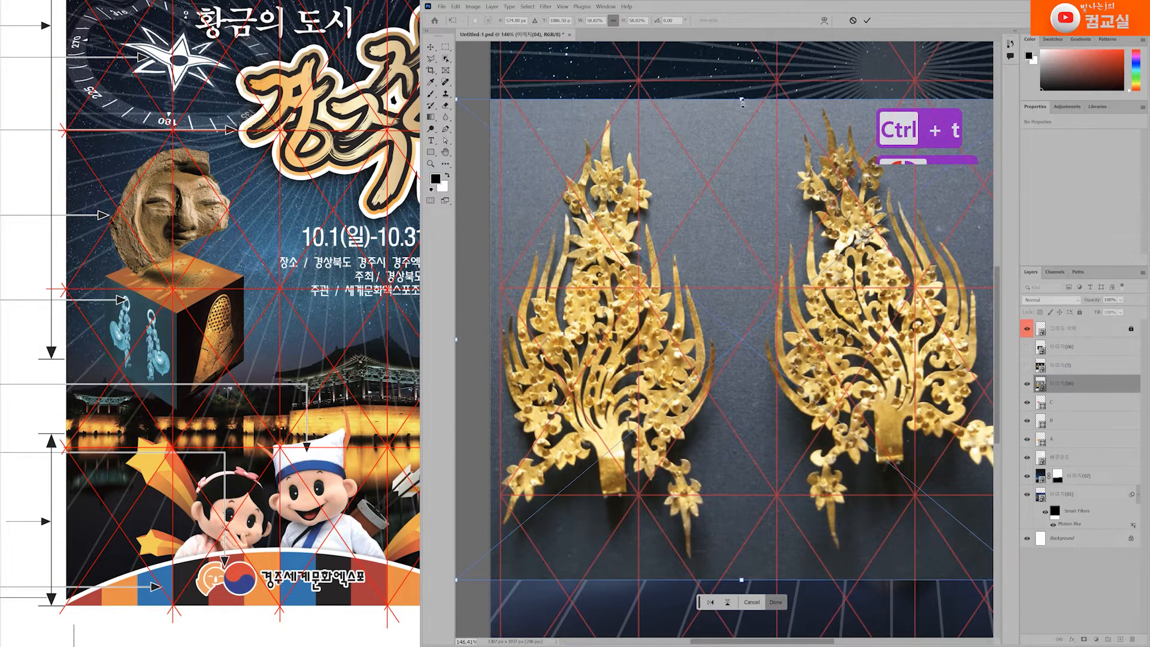
drag(743, 100, 742, 351)
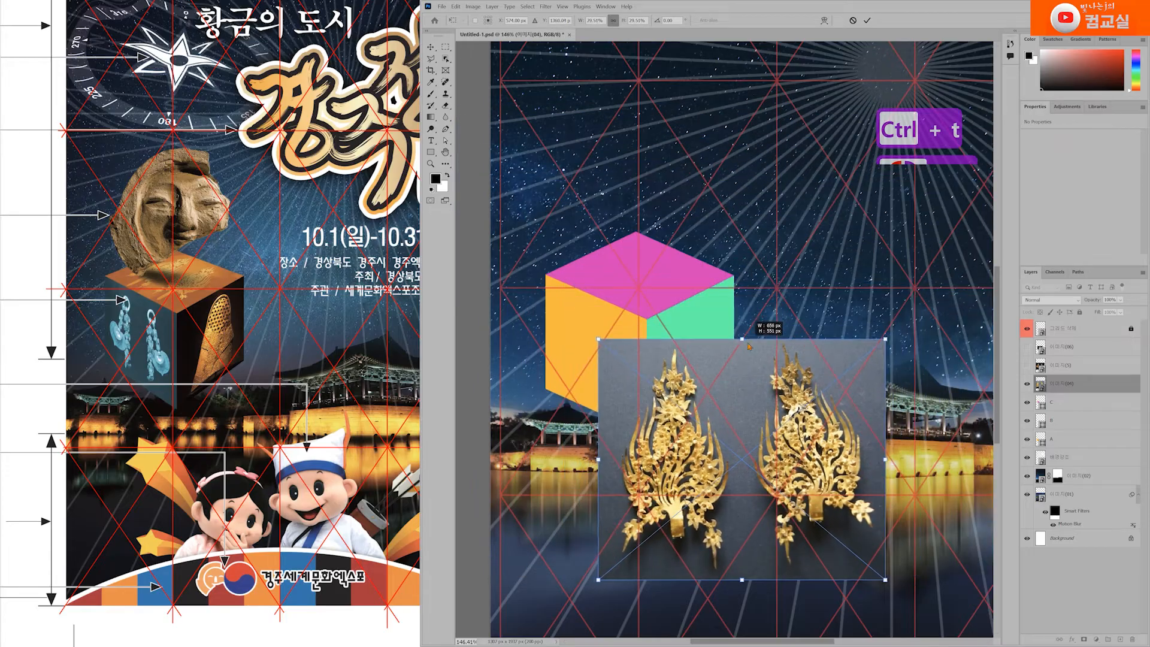
drag(769, 418, 698, 405)
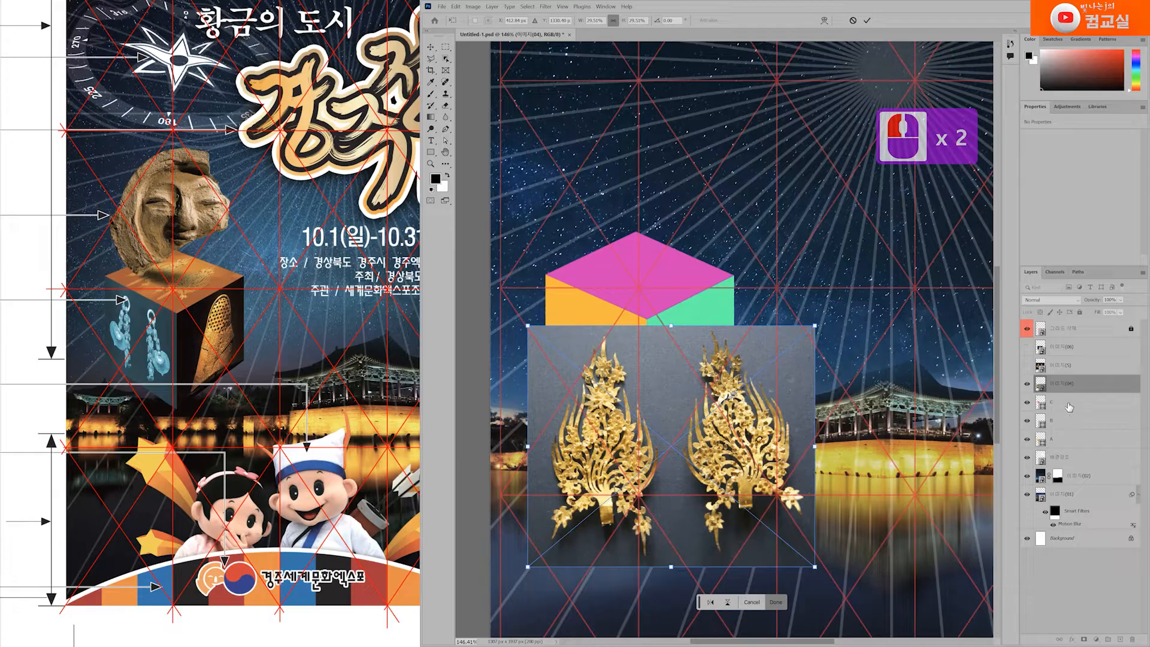
drag(769, 478, 765, 405)
drag(819, 251, 718, 373)
drag(657, 408, 680, 346)
drag(756, 314, 759, 290)
drag(685, 317, 707, 327)
drag(761, 302, 760, 293)
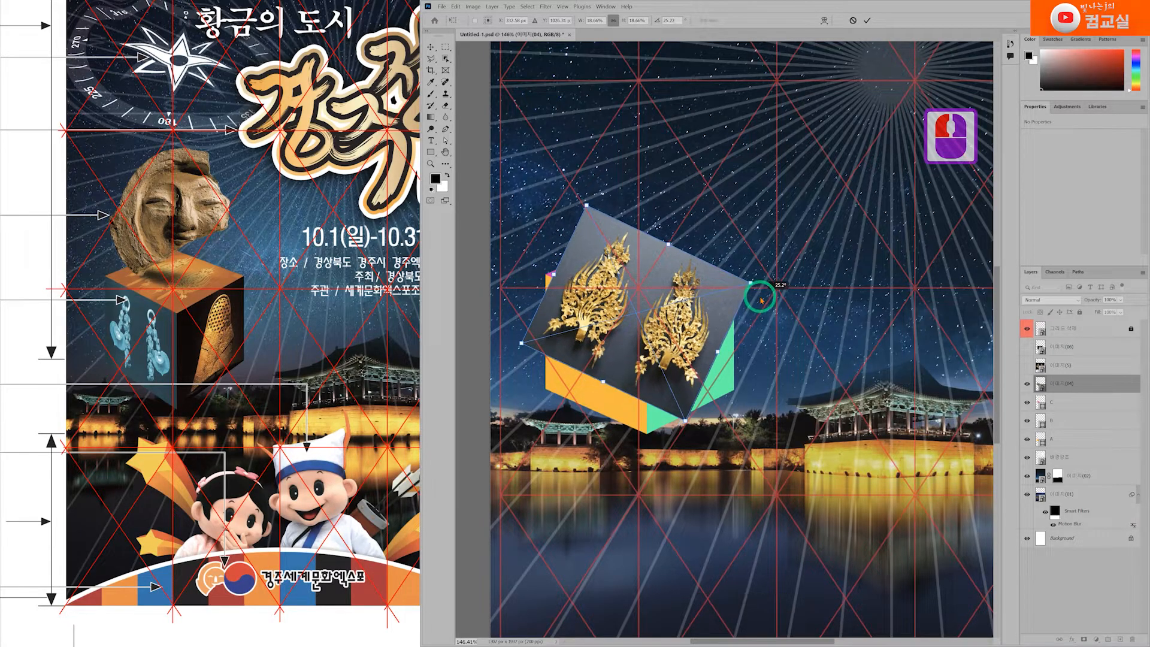
drag(607, 382, 620, 354)
drag(747, 275, 750, 277)
key(Return)
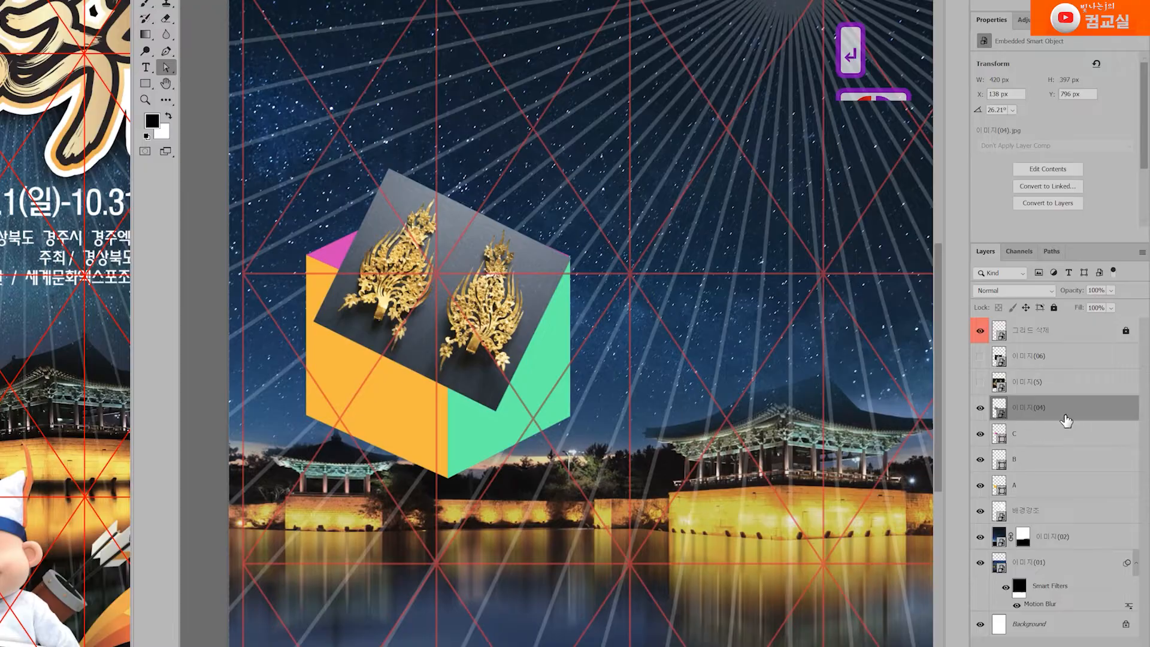
Clip layer 이미지(04) to shape layer C.
click(1048, 434)
click(1066, 427)
click(1035, 443)
drag(1034, 443, 1049, 417)
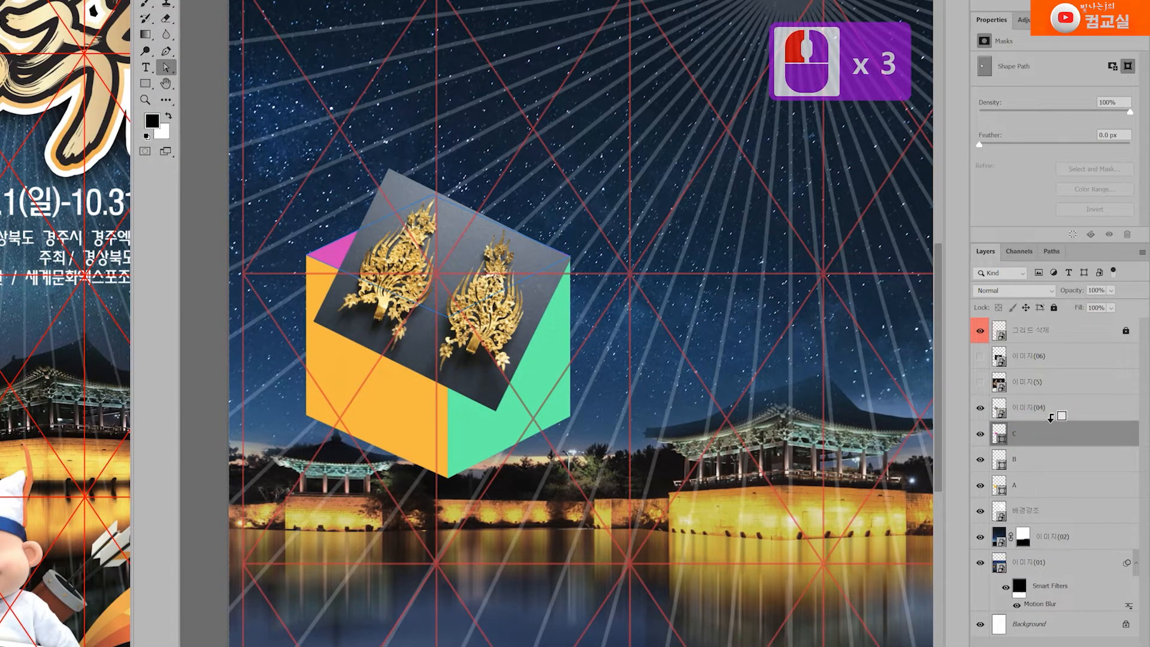
alt+click(1050, 417)
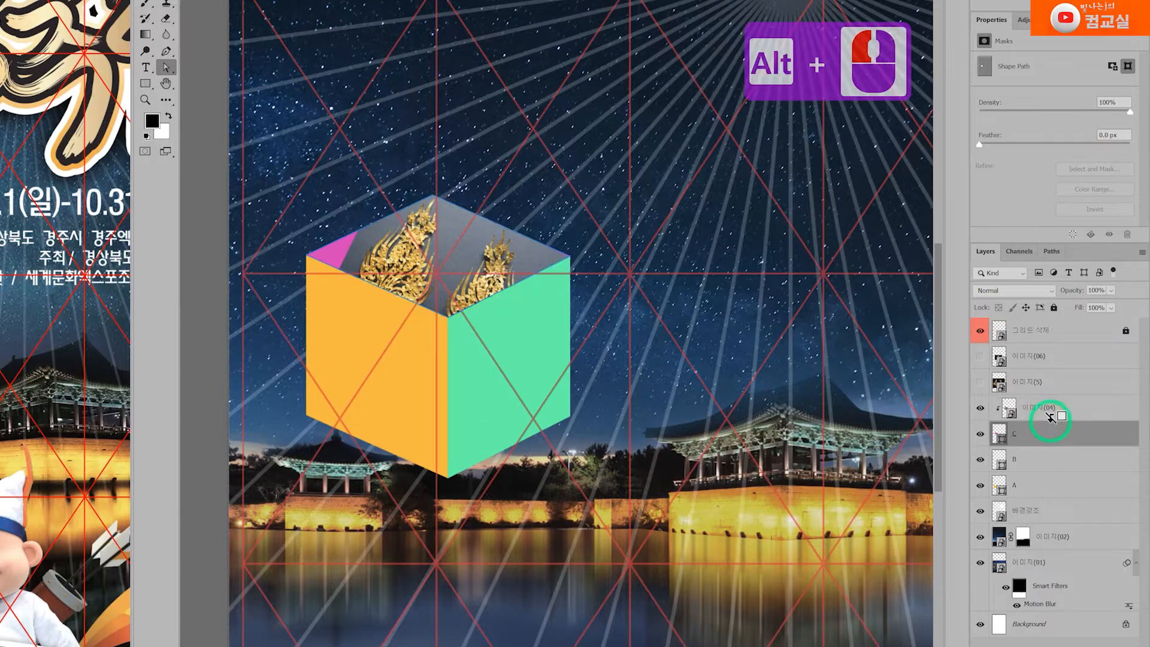
Distort layer 이미지(04) with Free Transform so its four corners match the corners of the box's top face C.
click(1048, 412)
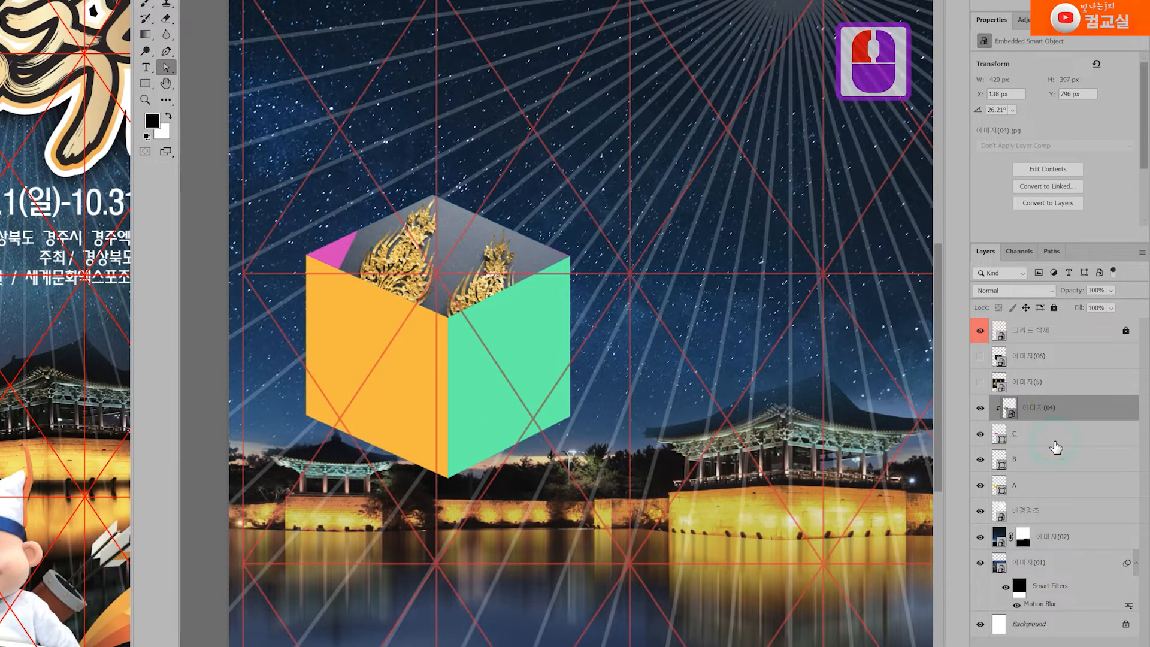
key(ctrl+t)
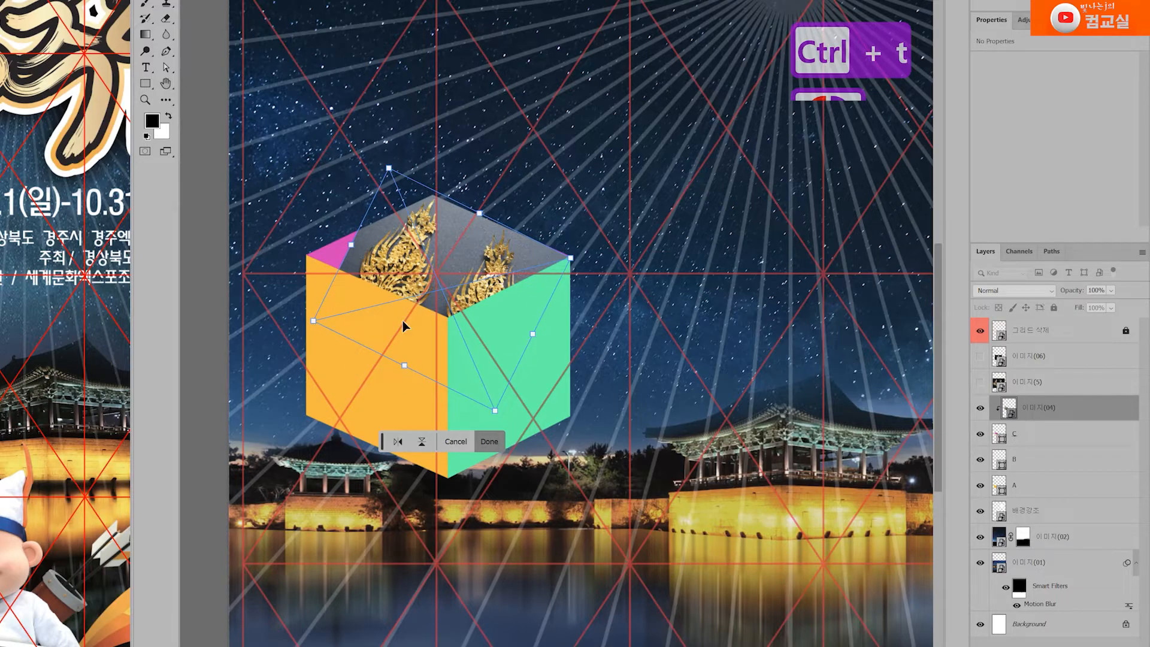
drag(314, 322, 301, 262)
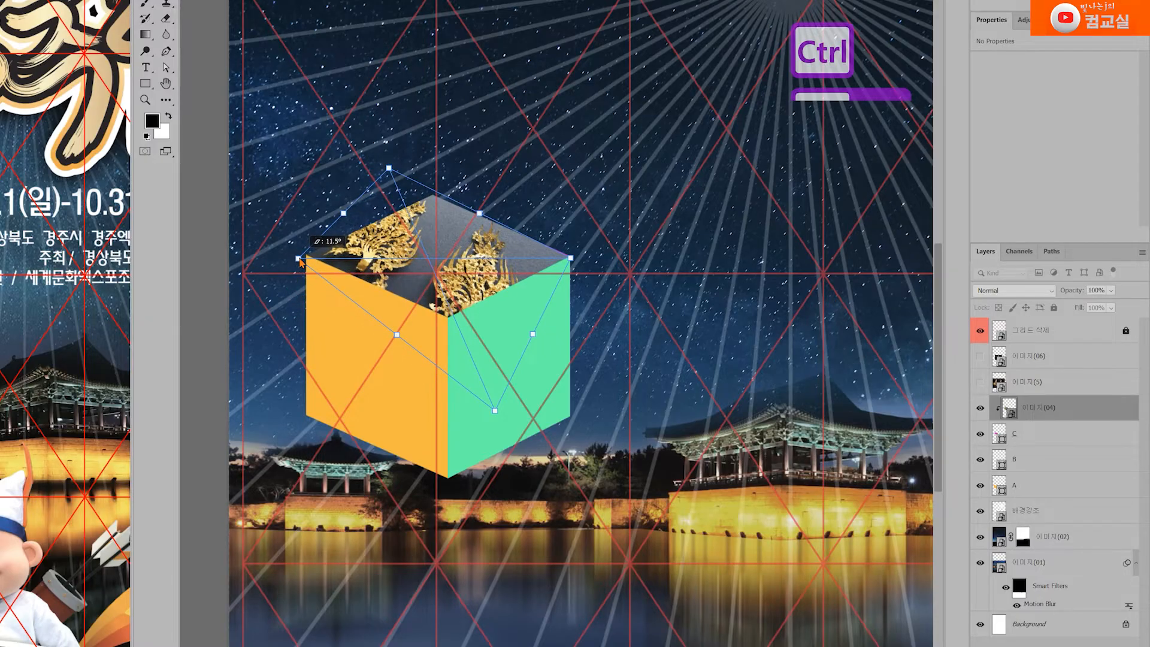
drag(389, 168, 430, 193)
drag(495, 411, 440, 323)
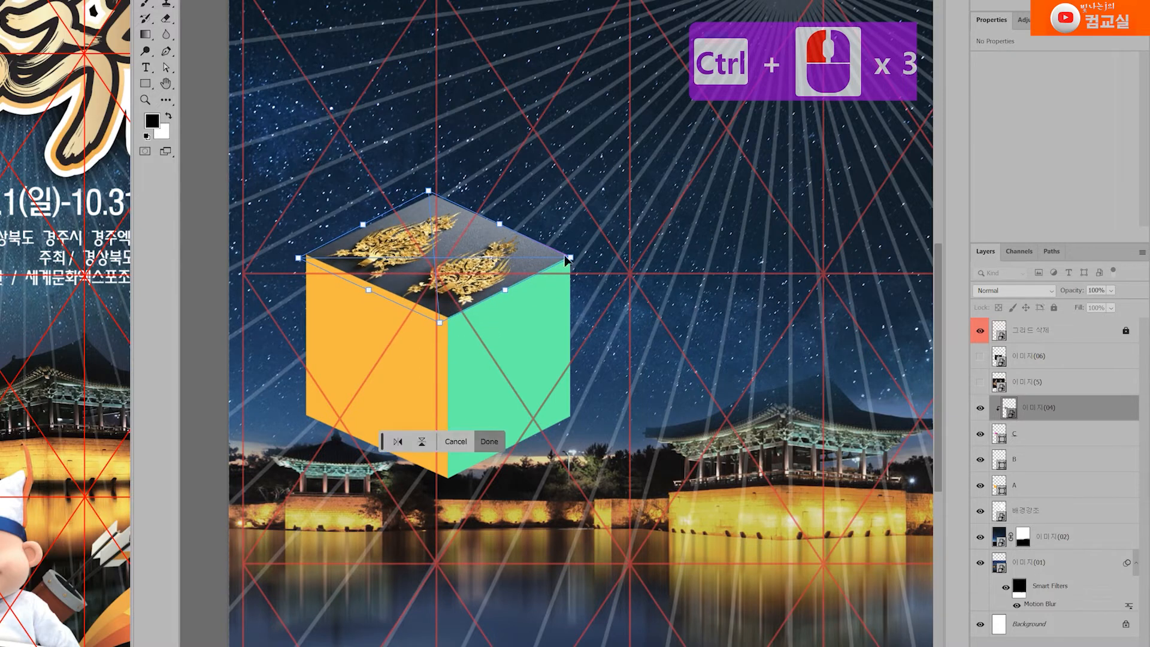
drag(569, 259, 574, 258)
drag(308, 260, 306, 256)
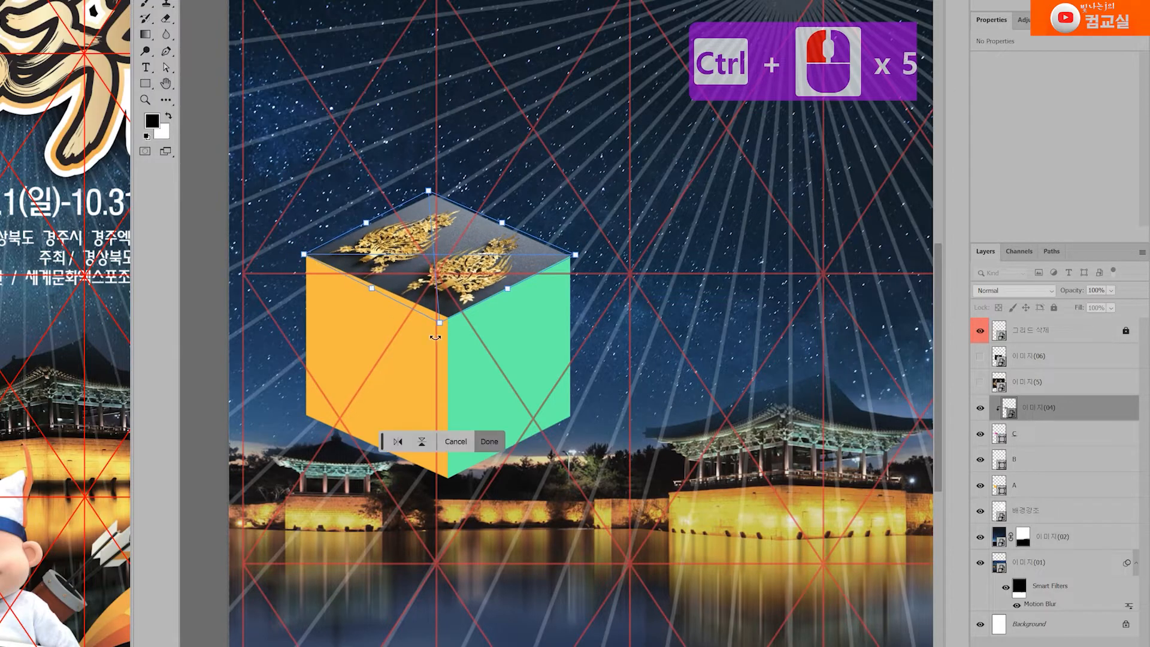
drag(439, 324, 447, 319)
drag(428, 193, 434, 194)
mouse_move(574, 259)
mouse_down()
mouse_move(579, 250)
mouse_move(571, 260)
mouse_up()
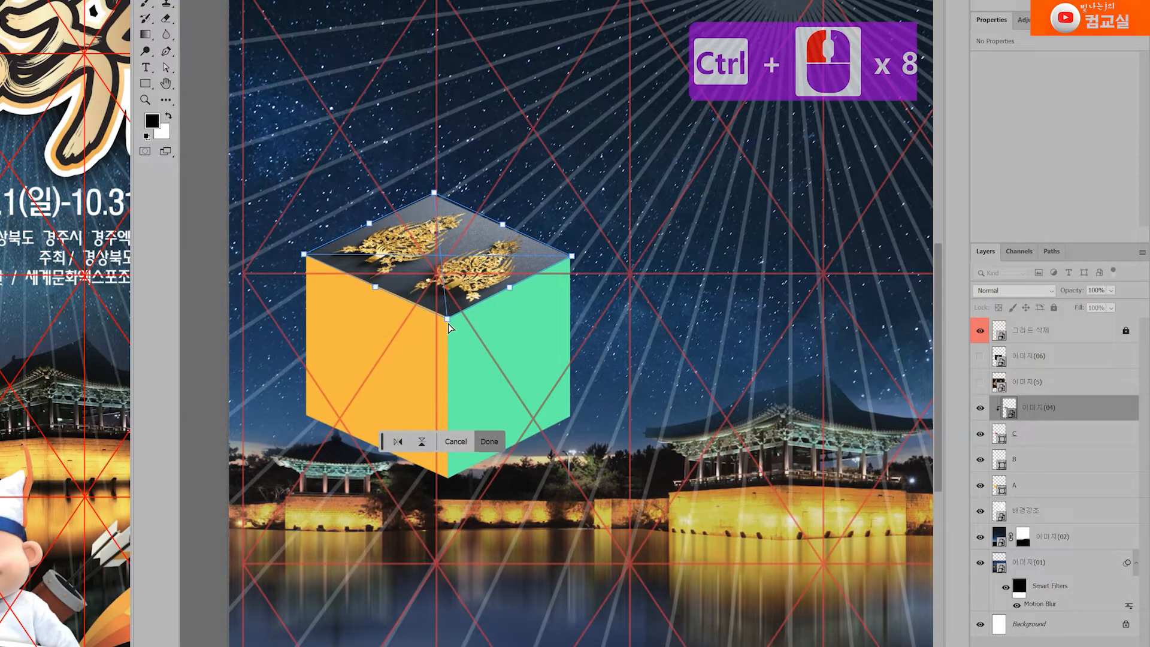
key(Return)
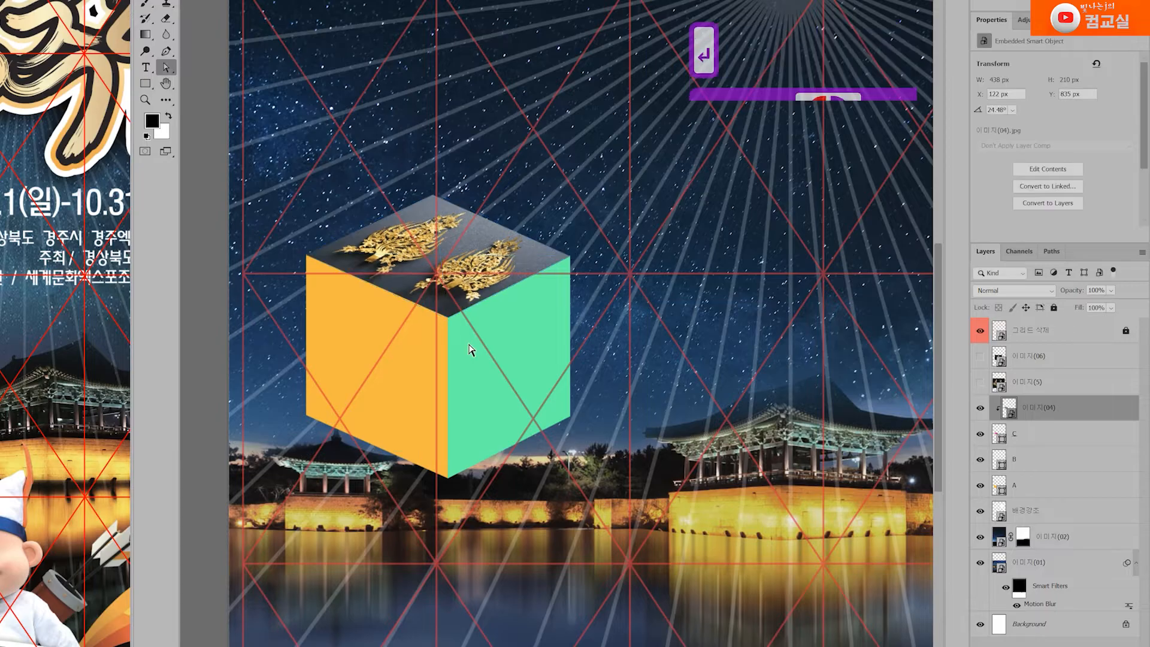
Colorize layer 이미지(04) orange with Hue/Saturation: hue 28, saturation 60, lightness +14.
mouse_move(3, 327)
mouse_down()
mouse_move(123, 317)
mouse_move(24, 317)
mouse_up()
drag(123, 356, 25, 361)
click(1062, 413)
key(ctrl+u)
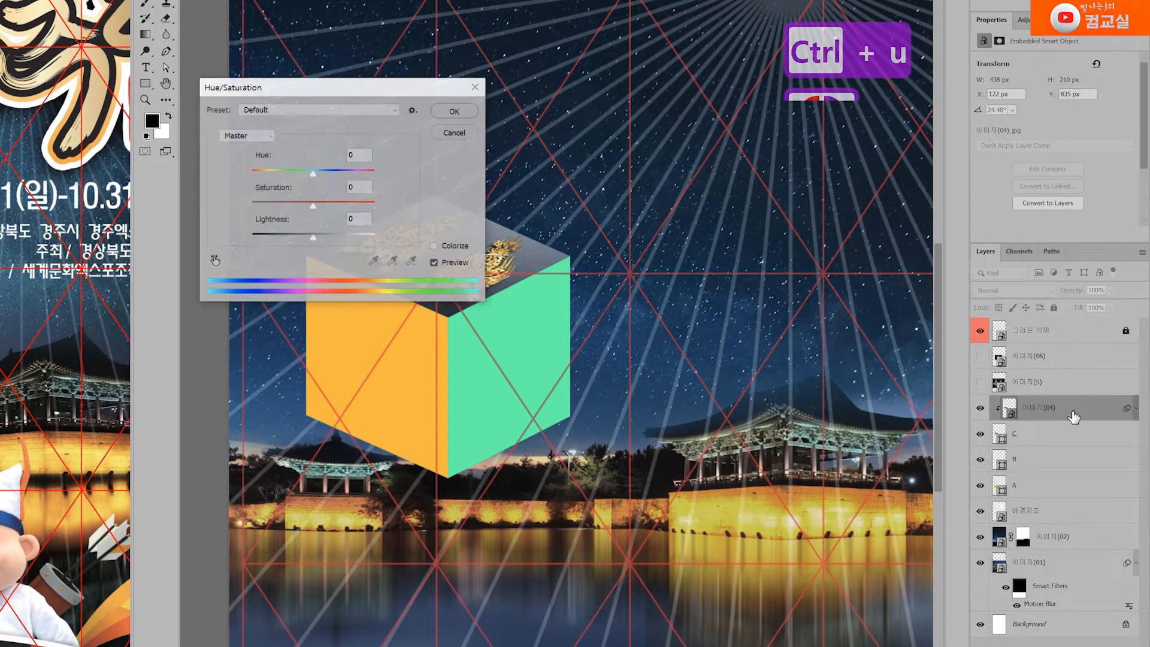
drag(379, 92, 765, 233)
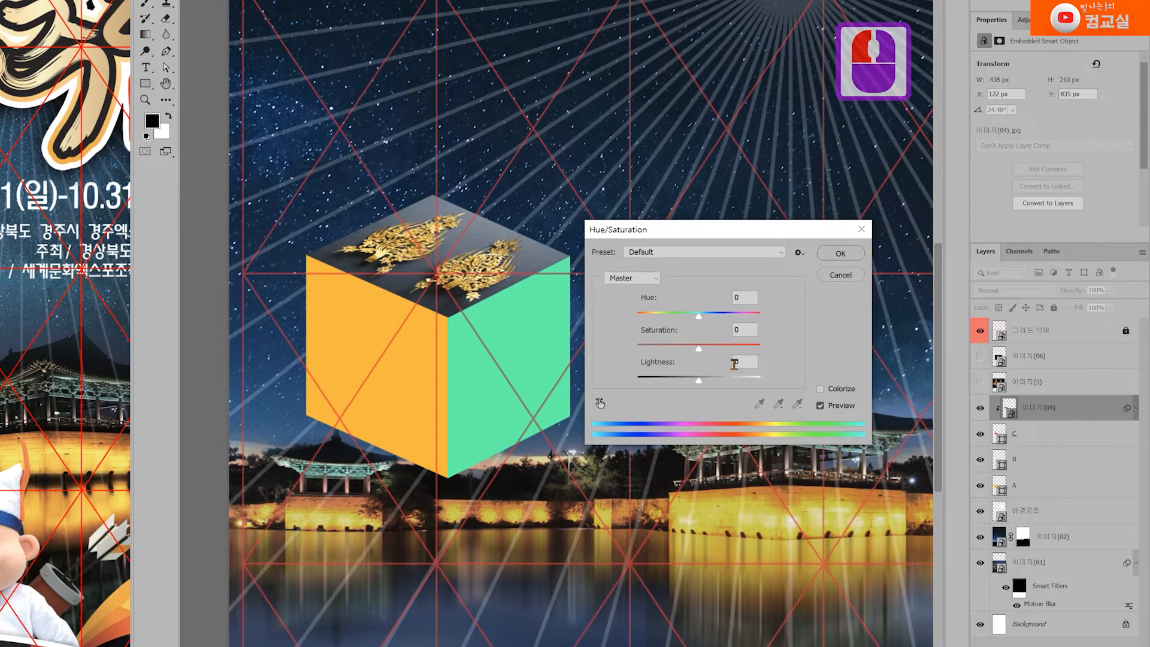
mouse_move(698, 316)
mouse_down()
mouse_move(675, 316)
mouse_move(712, 317)
mouse_move(695, 317)
mouse_move(704, 325)
mouse_up()
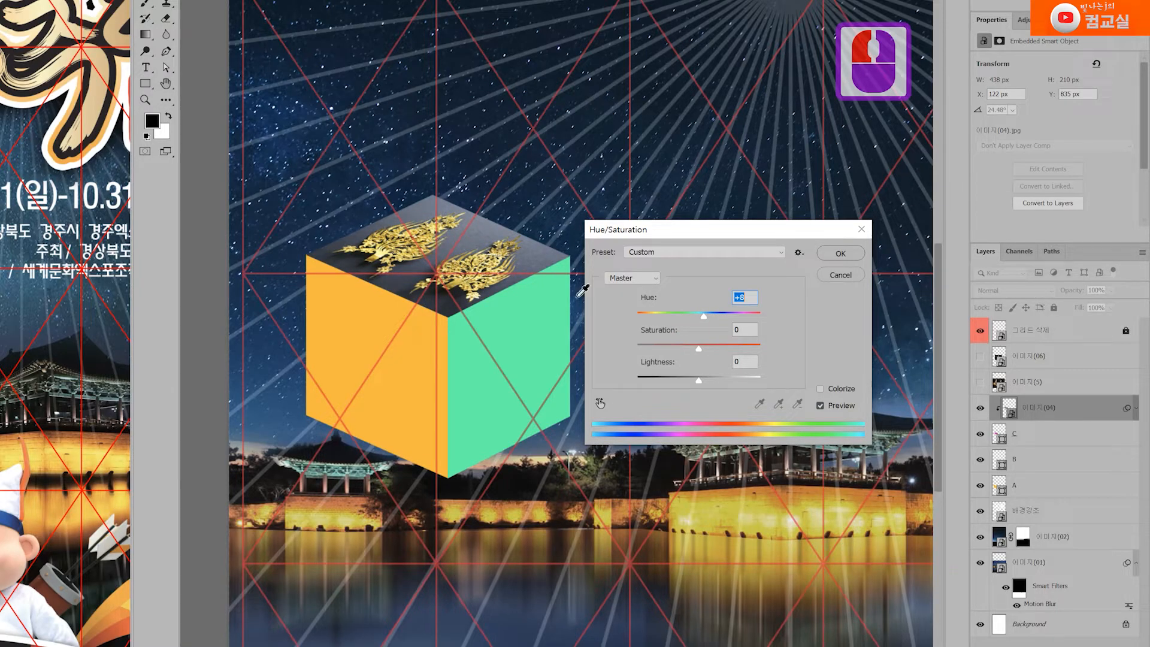
click(825, 390)
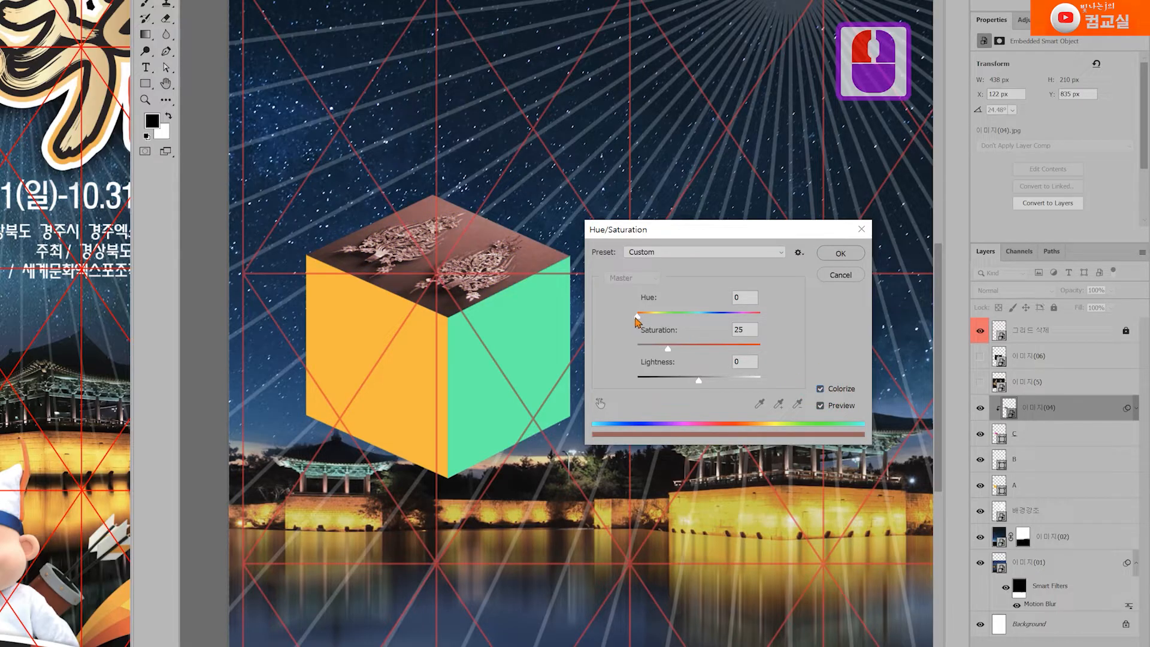
mouse_move(639, 319)
mouse_down()
mouse_move(752, 313)
mouse_move(662, 316)
mouse_up()
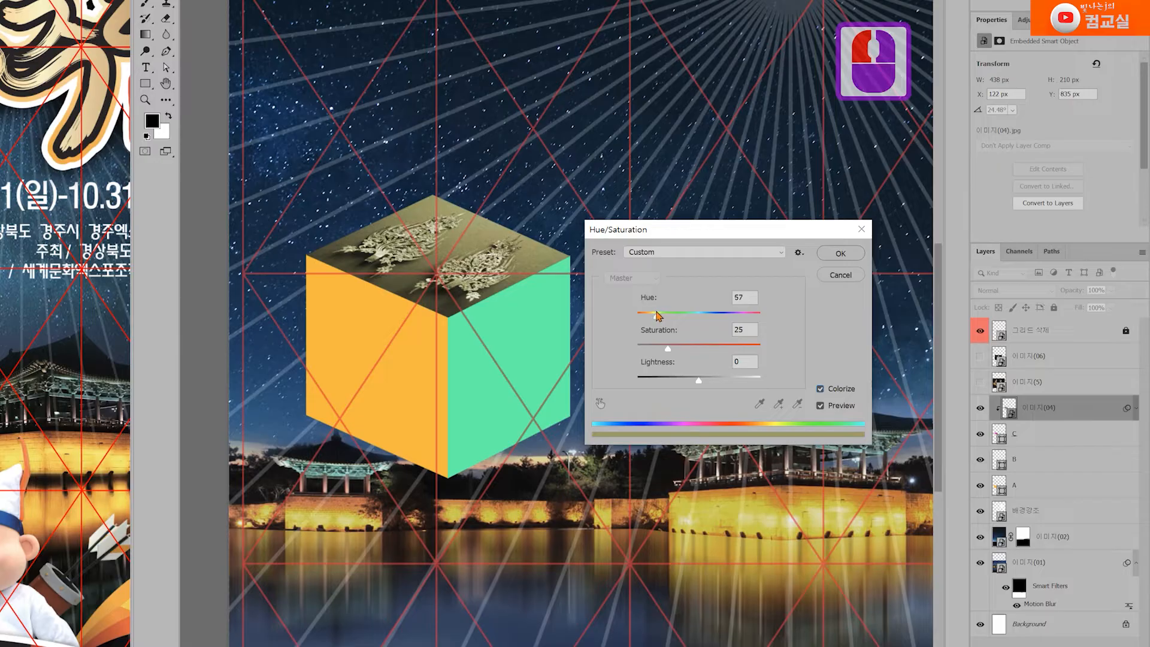
drag(653, 316, 694, 353)
drag(651, 320, 648, 319)
drag(699, 381, 704, 384)
mouse_move(648, 321)
mouse_down()
mouse_move(714, 354)
mouse_move(648, 318)
mouse_up()
drag(704, 381, 710, 385)
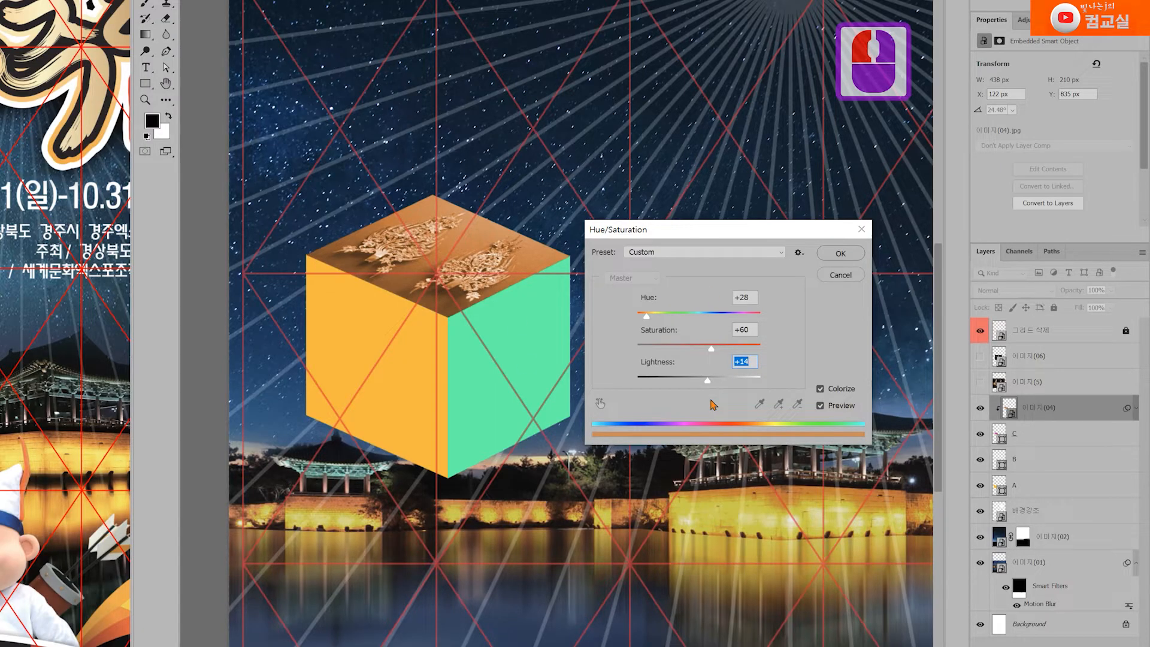
click(851, 254)
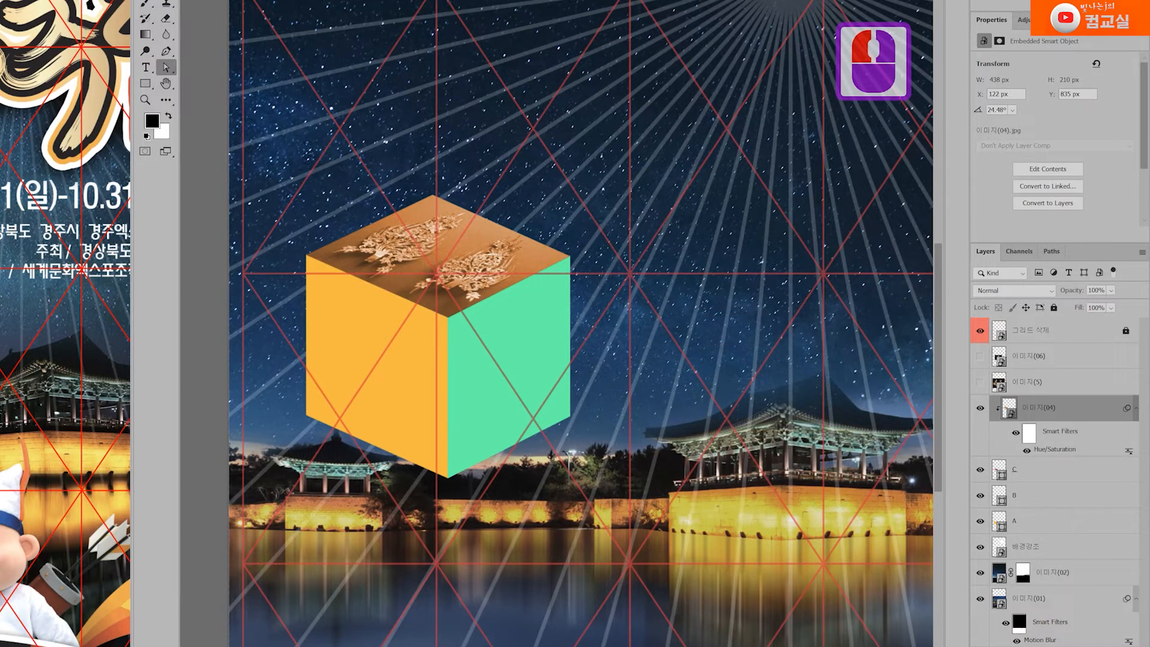
Show layer 이미지(5) and free-transform it over the box's orange face, scaling it down and rotating it about 25°, to about 339 px wide.
click(1037, 383)
click(980, 382)
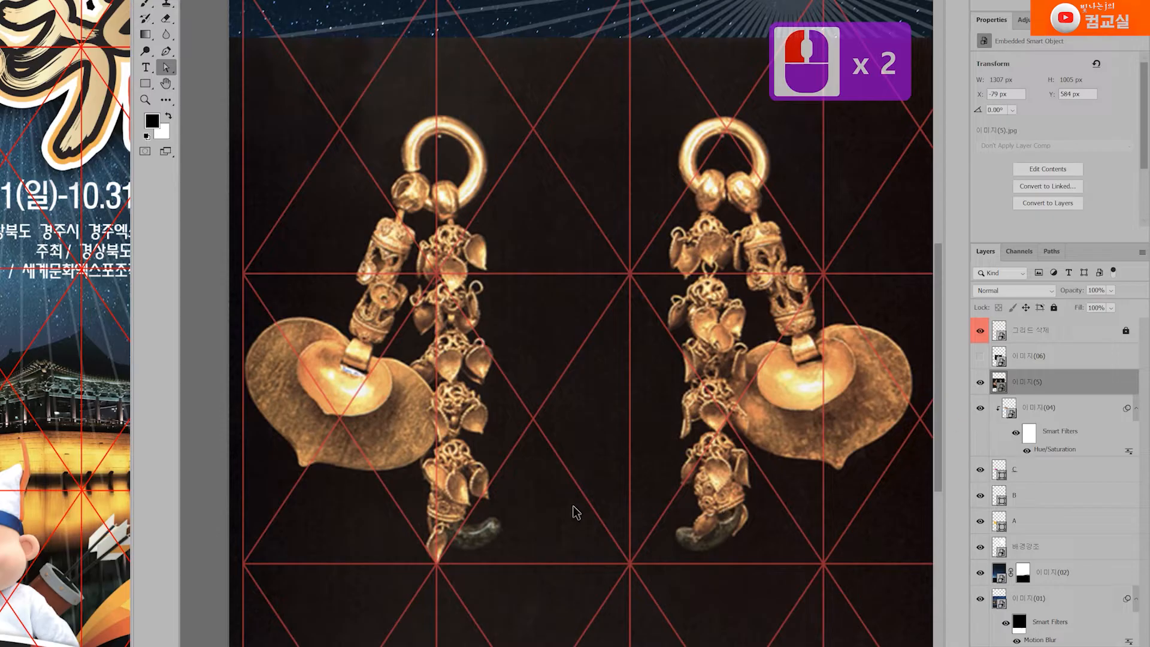
key(ctrl+t)
drag(587, 119, 584, 352)
drag(553, 438, 442, 353)
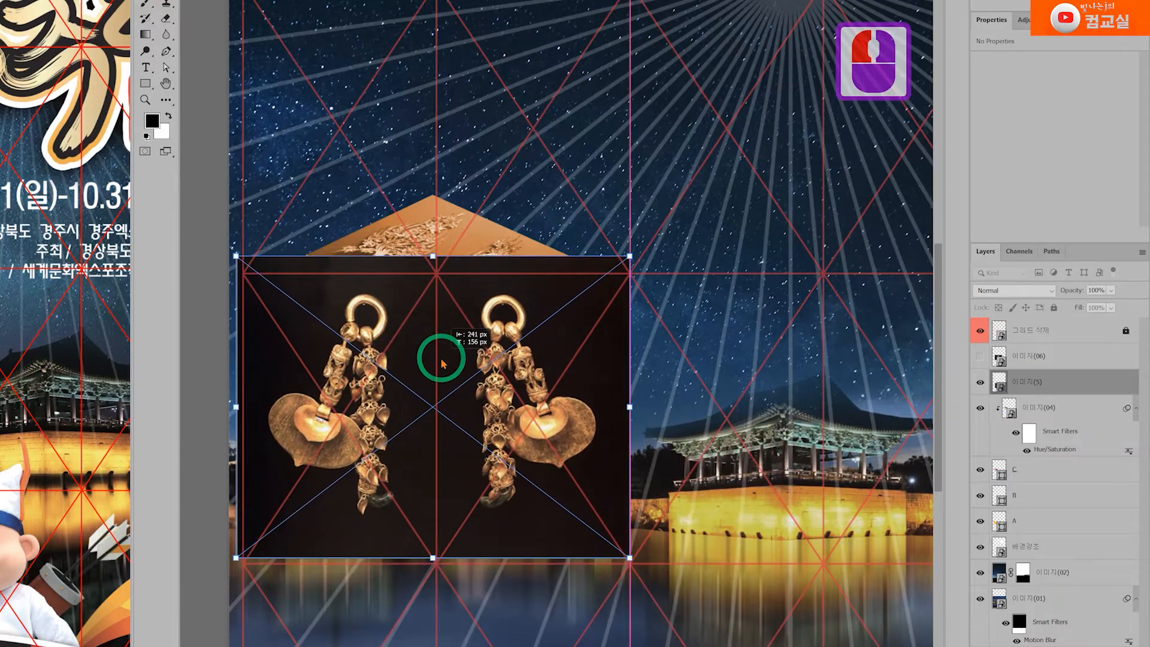
drag(629, 256, 454, 438)
drag(351, 444, 376, 335)
drag(494, 283, 512, 349)
mouse_move(379, 344)
mouse_down()
mouse_move(367, 354)
mouse_move(377, 344)
mouse_up()
drag(493, 339, 444, 356)
drag(360, 353, 382, 338)
key(Return)
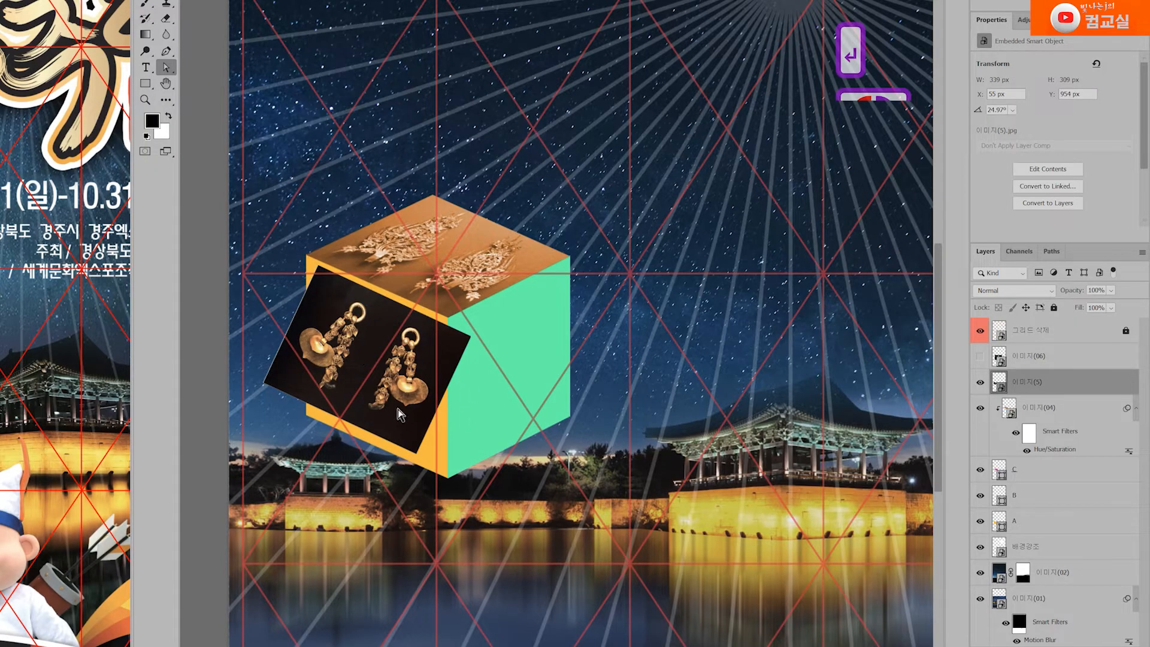
Move layer 이미지(5) directly above shape layer A and clip it to A.
click(1075, 394)
drag(1079, 396, 1066, 520)
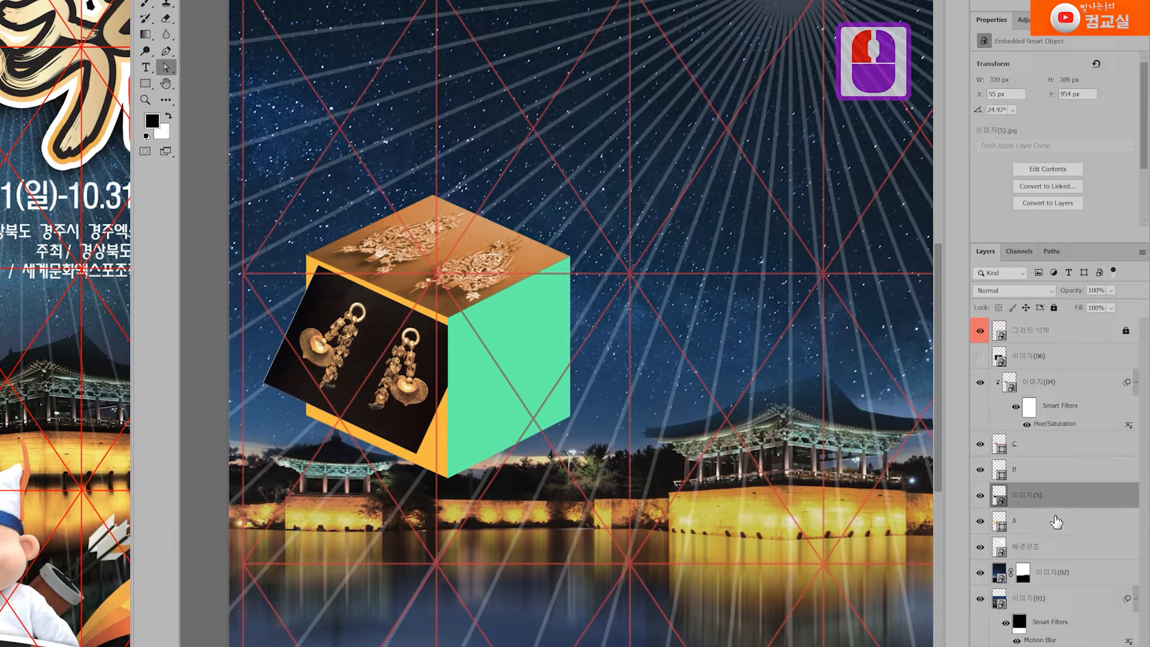
alt+click(1060, 503)
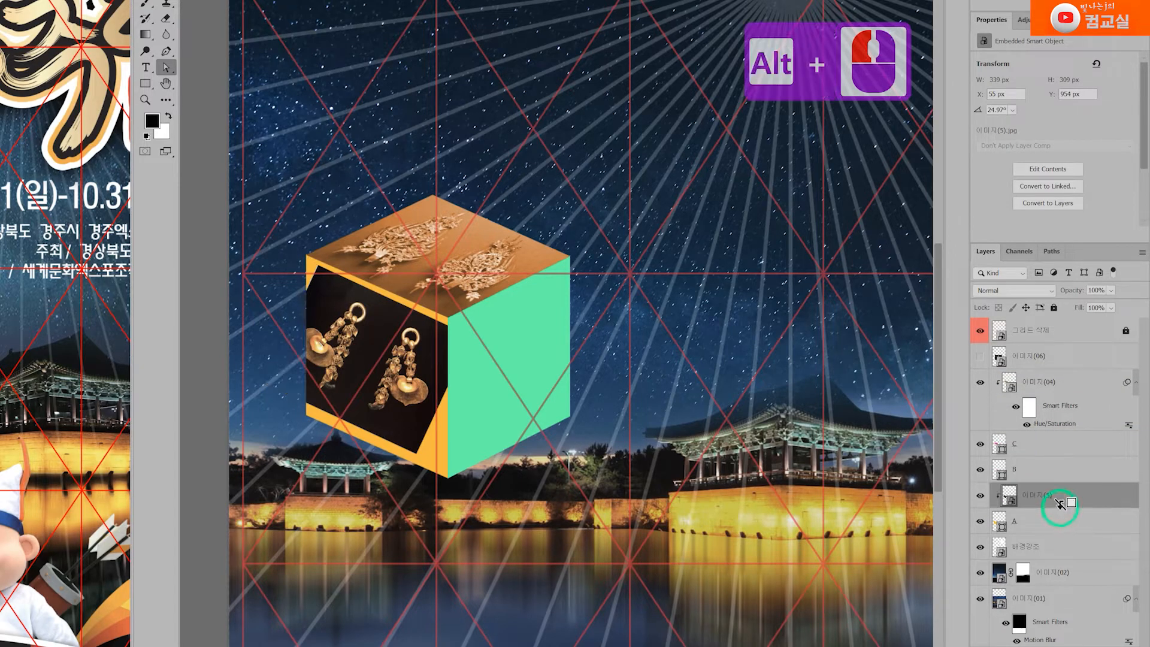
click(980, 496)
click(980, 497)
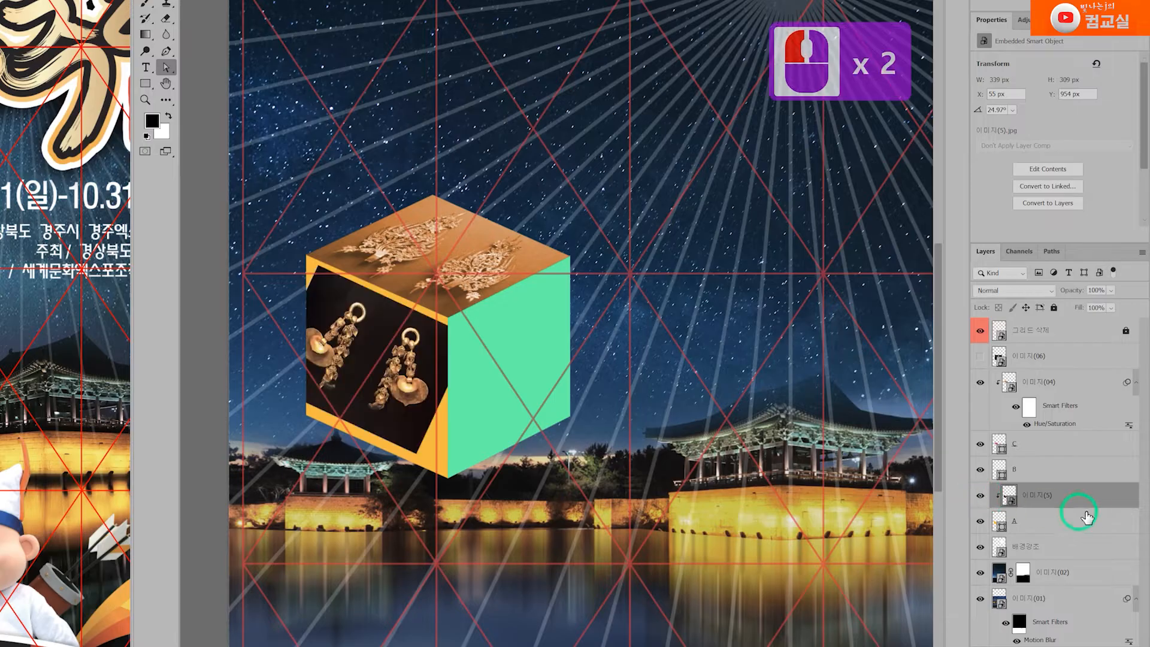
Distort layer 이미지(5) with Free Transform so its four corners match the corners of face A.
click(1092, 503)
key(ctrl+t)
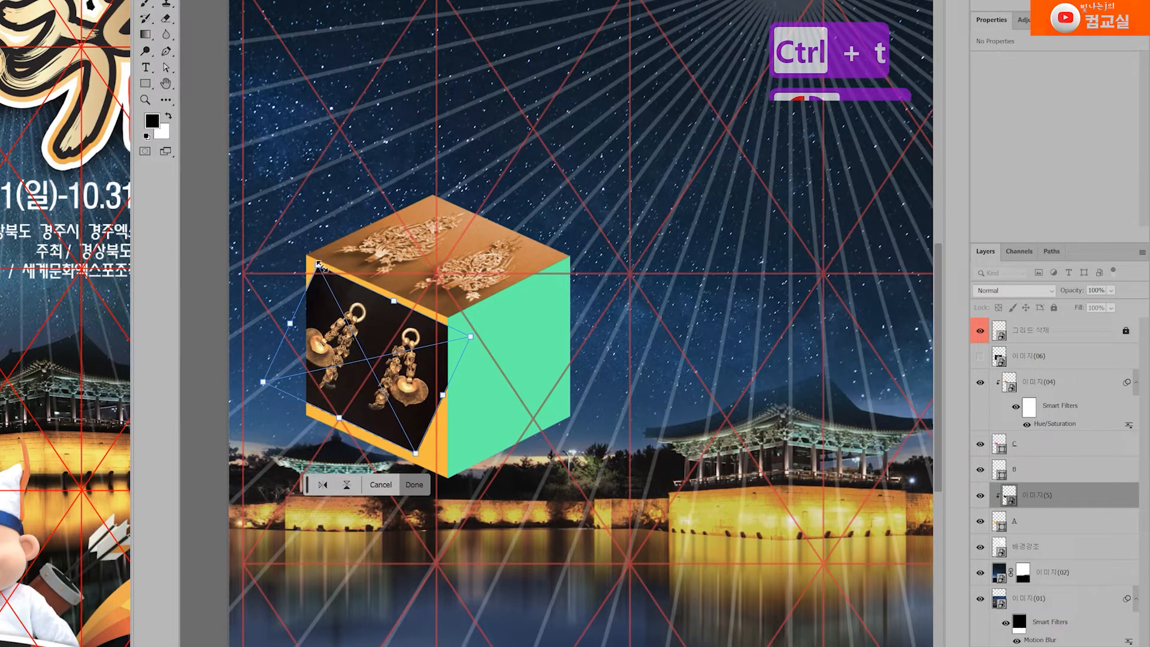
key(ctrl)
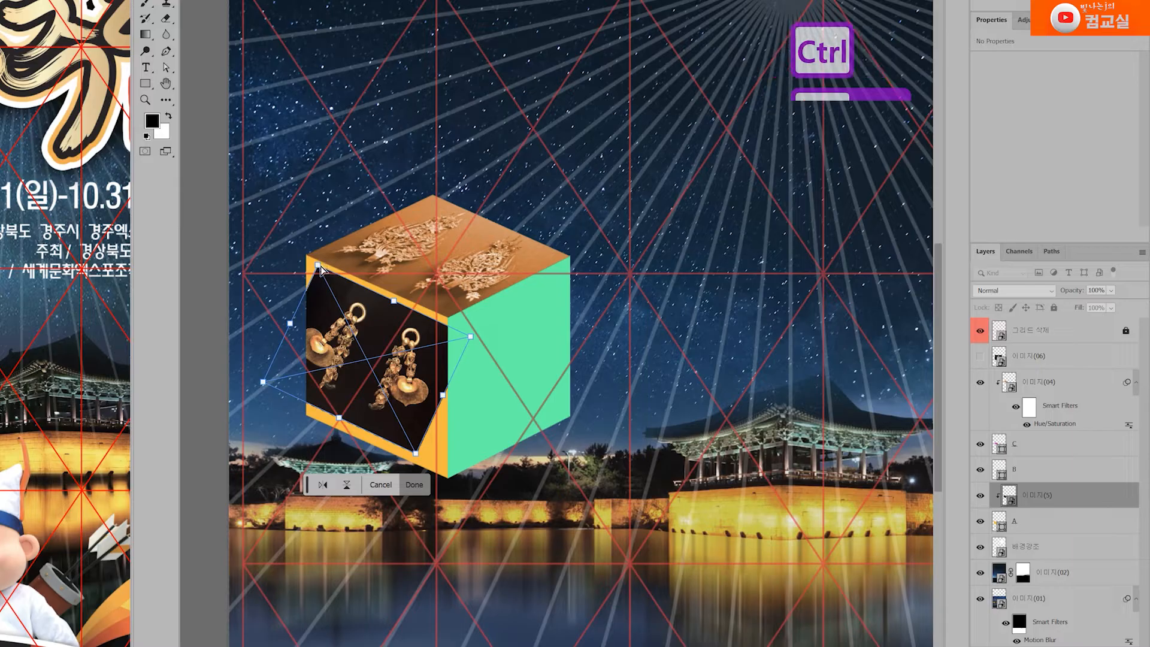
drag(319, 265, 305, 255)
drag(470, 339, 464, 321)
drag(415, 450, 450, 482)
drag(263, 382, 303, 427)
drag(450, 481, 449, 479)
drag(466, 326, 450, 321)
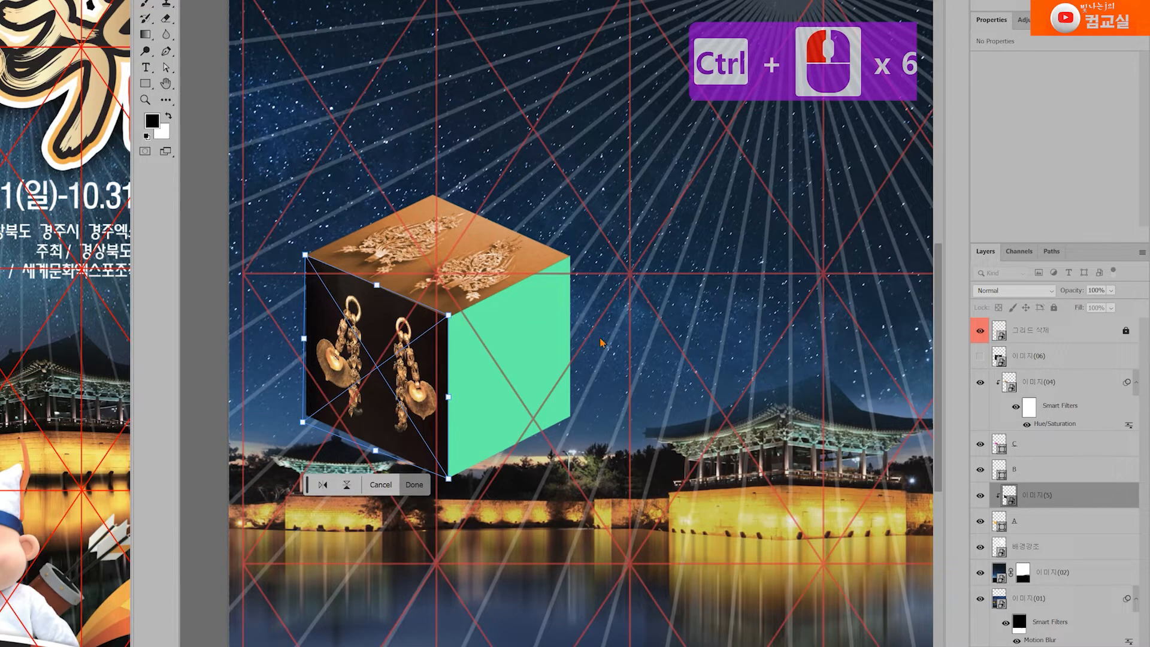
key(Return)
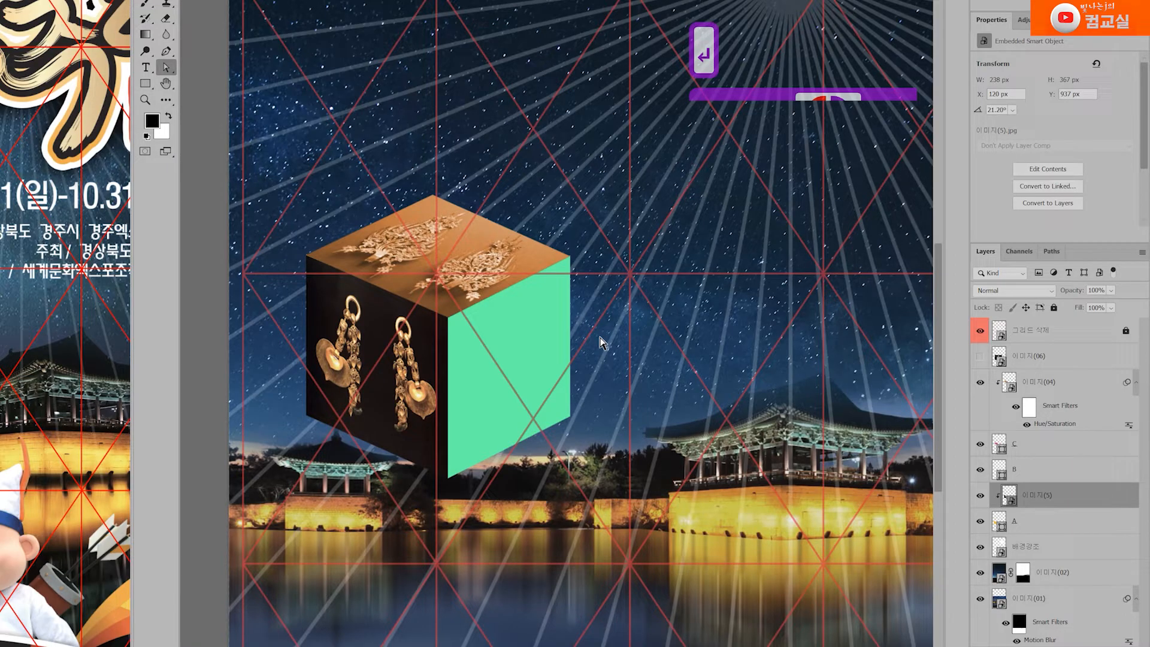
Colorize layer 이미지(5) cyan with Hue/Saturation: hue 182, saturation 57, lightness +13.
click(1067, 499)
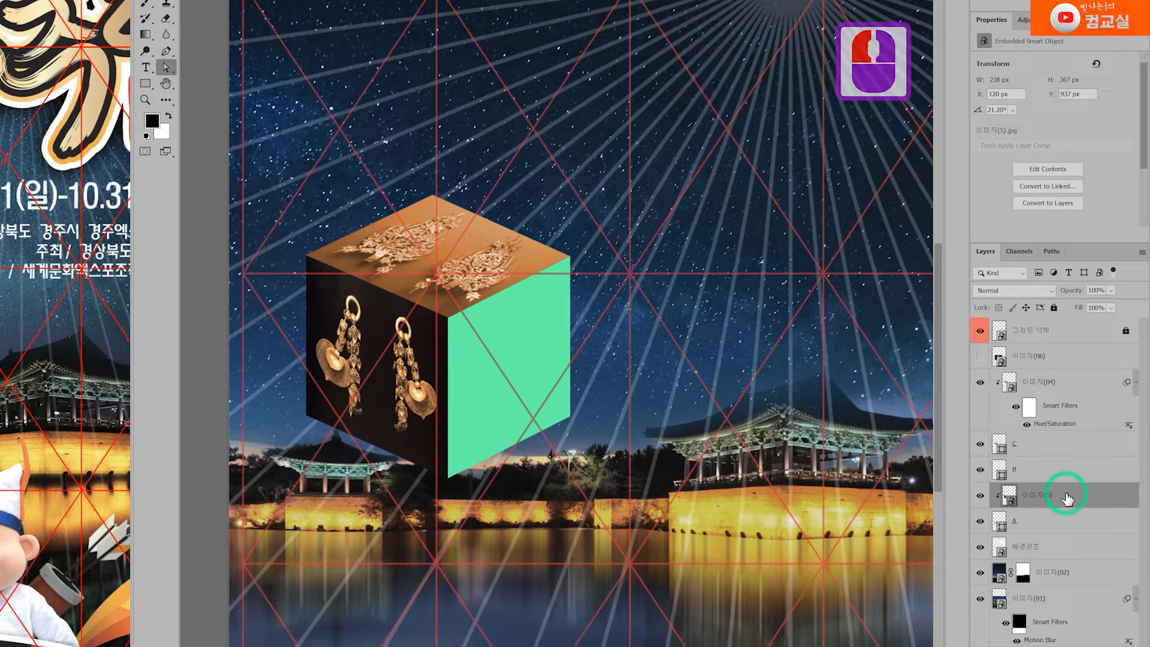
key(ctrl+u)
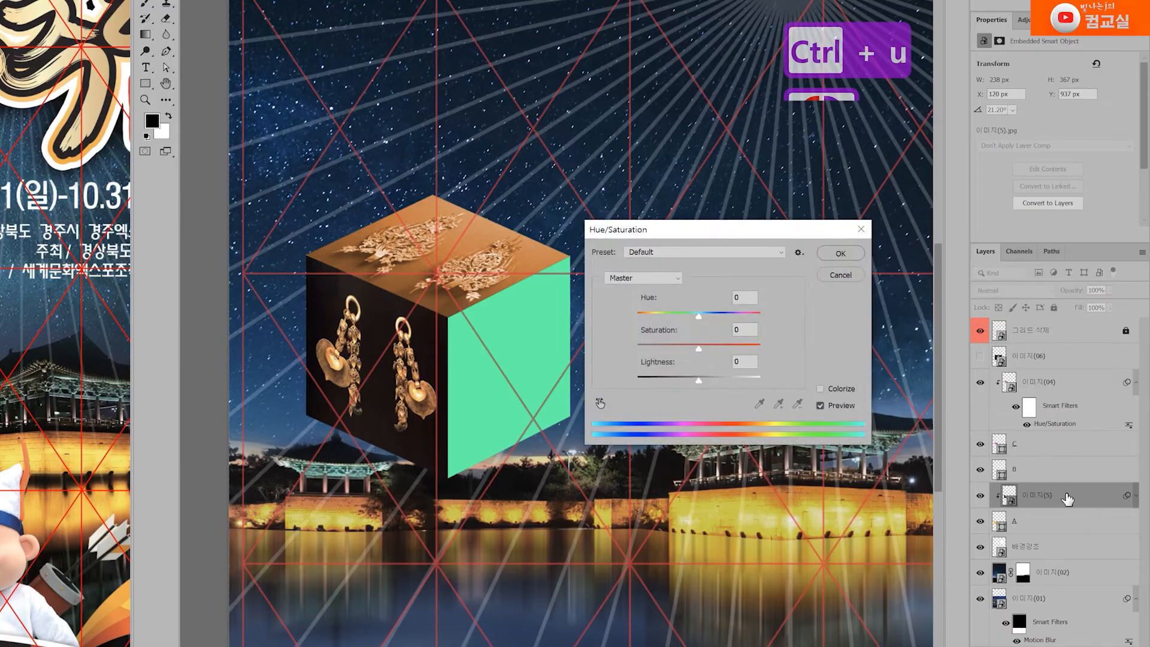
drag(751, 240, 776, 253)
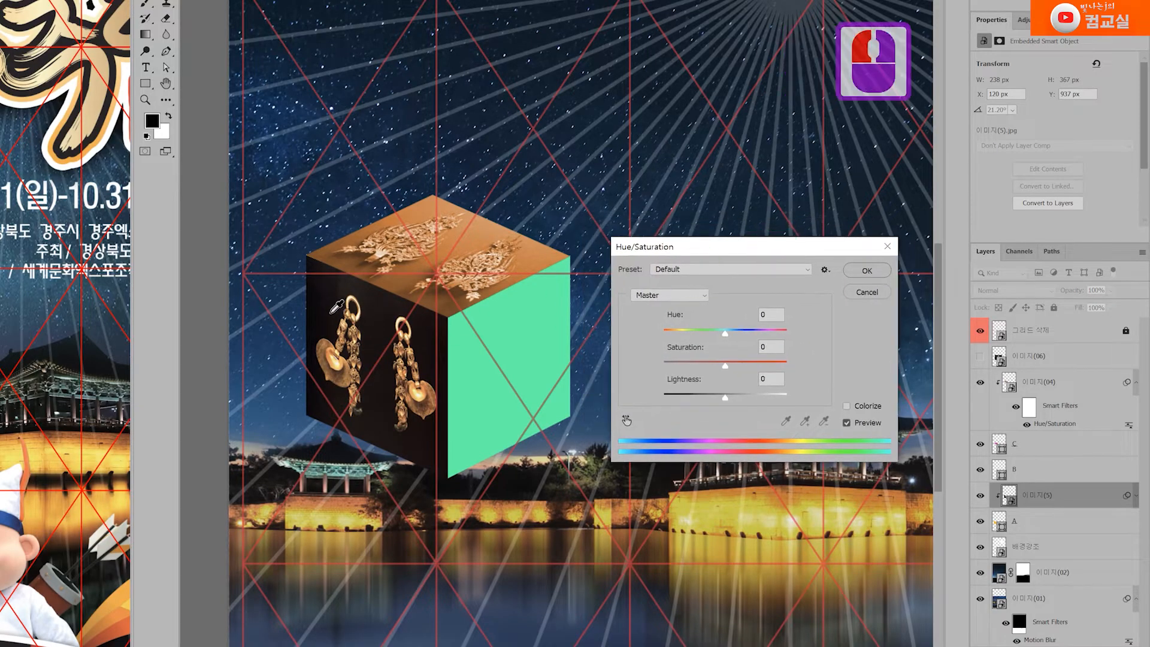
drag(727, 331, 748, 343)
click(864, 408)
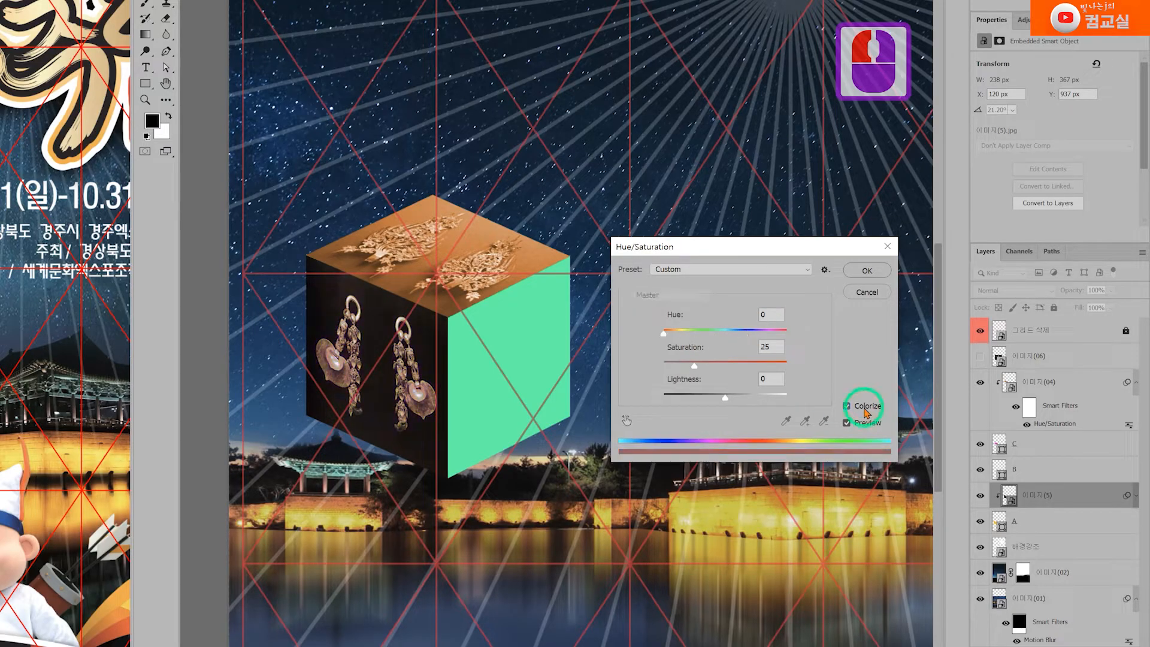
drag(663, 333, 731, 367)
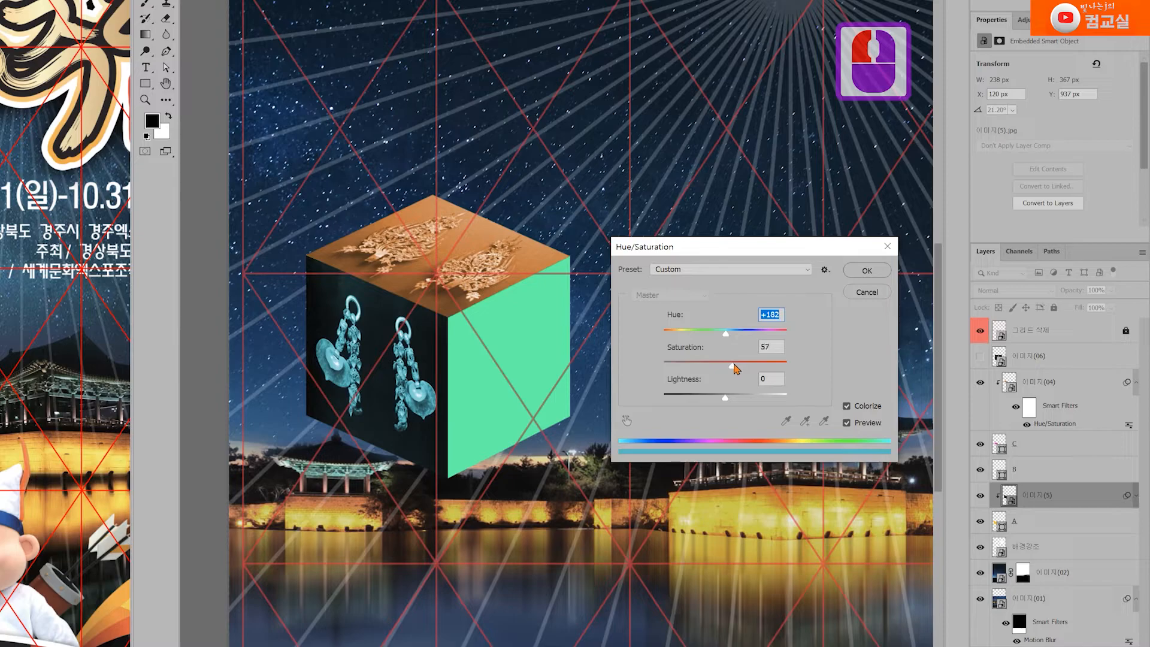
drag(727, 398, 734, 402)
key(Tab)
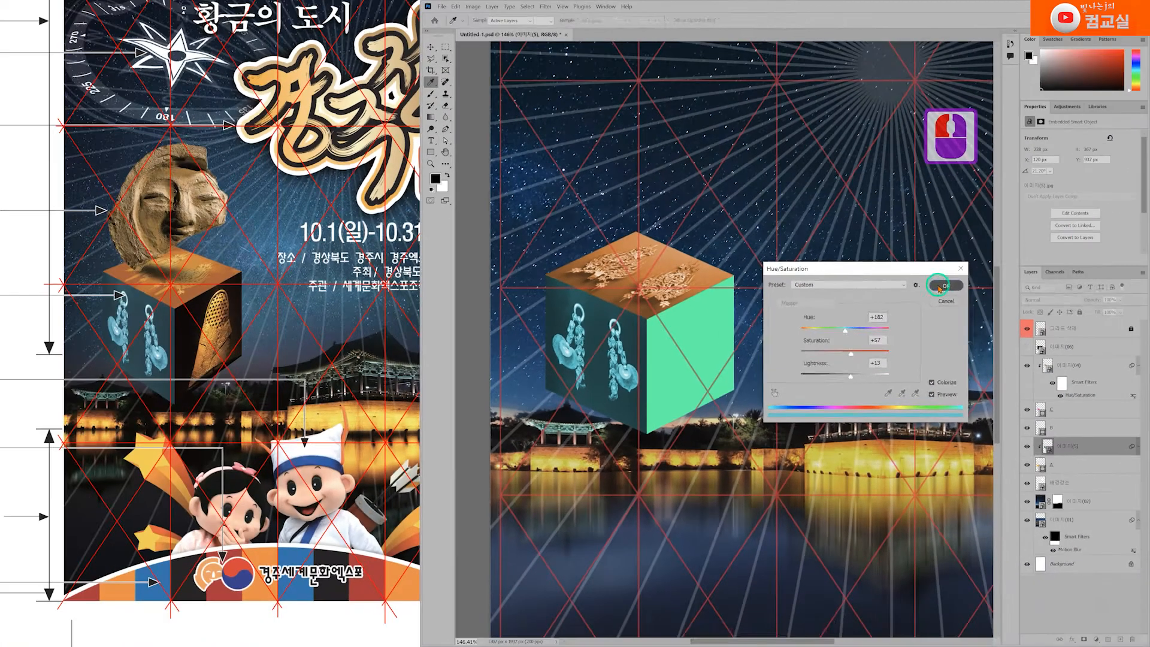
click(866, 276)
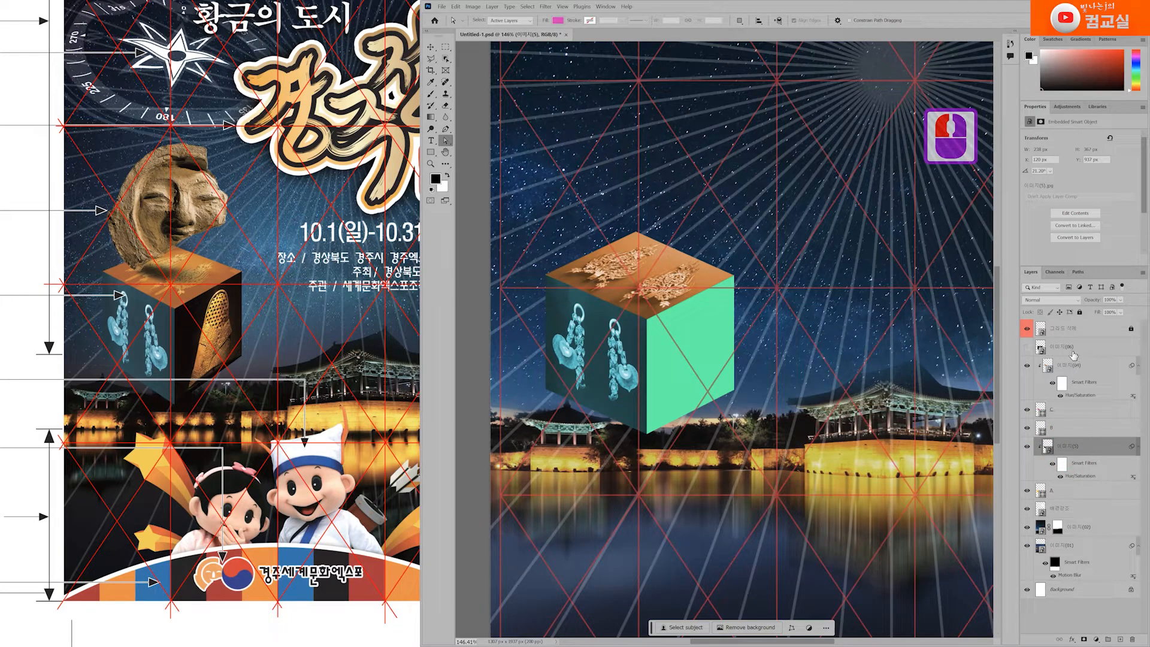
Show layer 이미지(06) and free-transform it over the box's green face, scaling it to about 43% and rotating it about -23°.
click(1072, 353)
click(1027, 347)
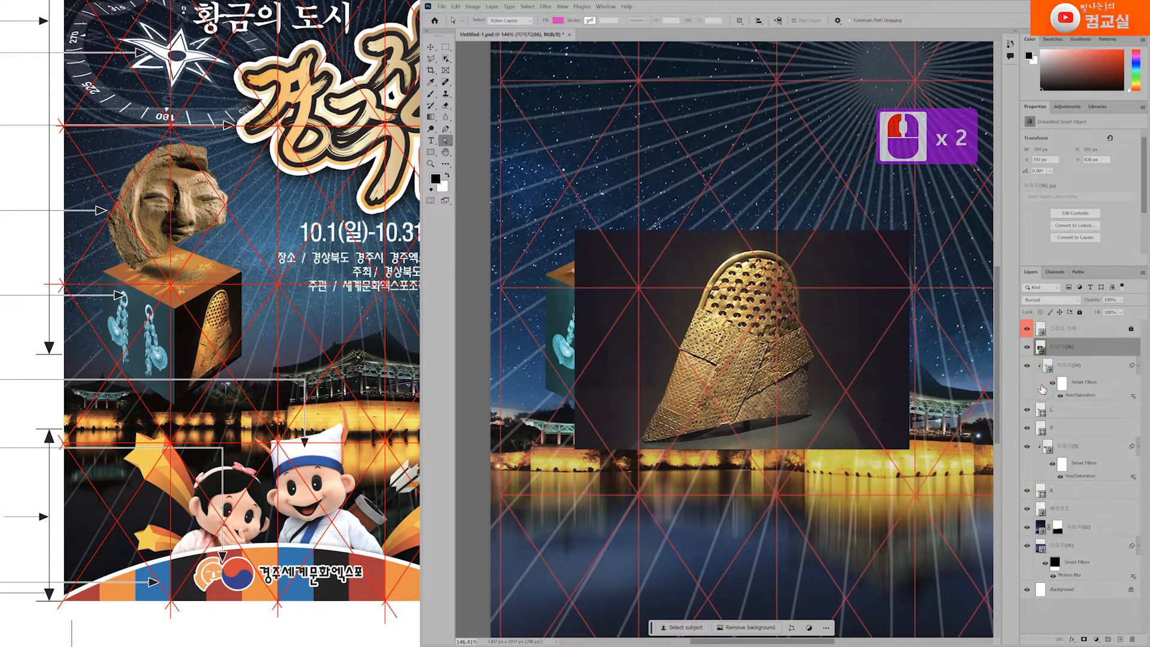
key(ctrl+t)
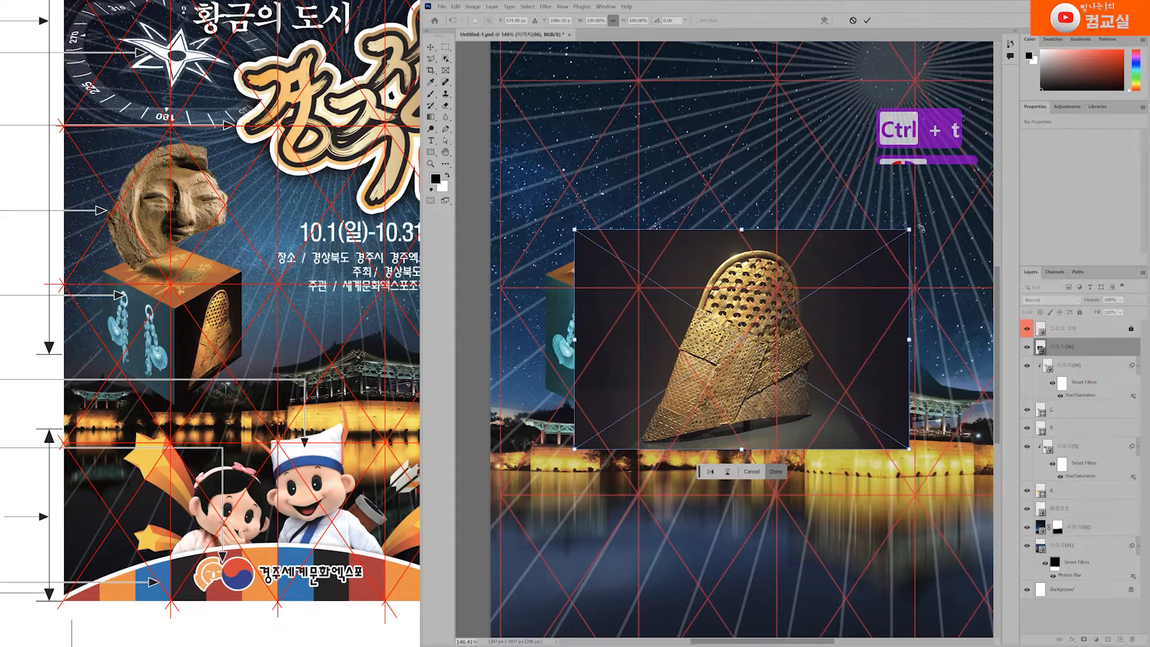
drag(909, 230, 726, 352)
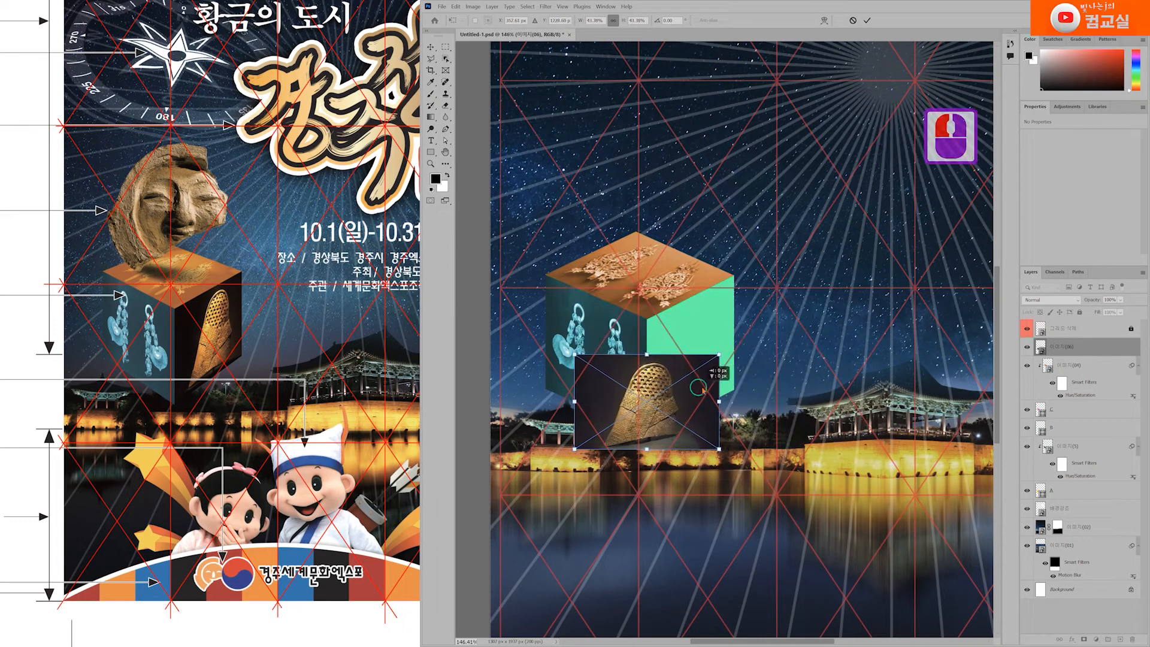
drag(698, 388, 752, 340)
drag(788, 305, 784, 248)
drag(762, 359, 755, 363)
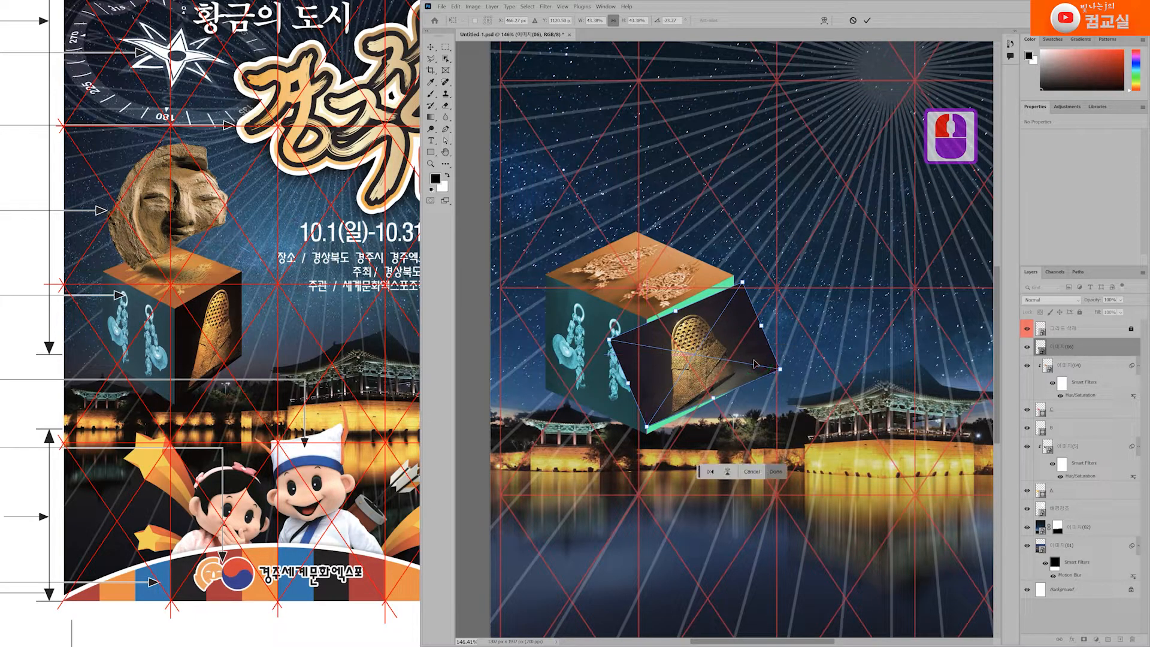
key(Return)
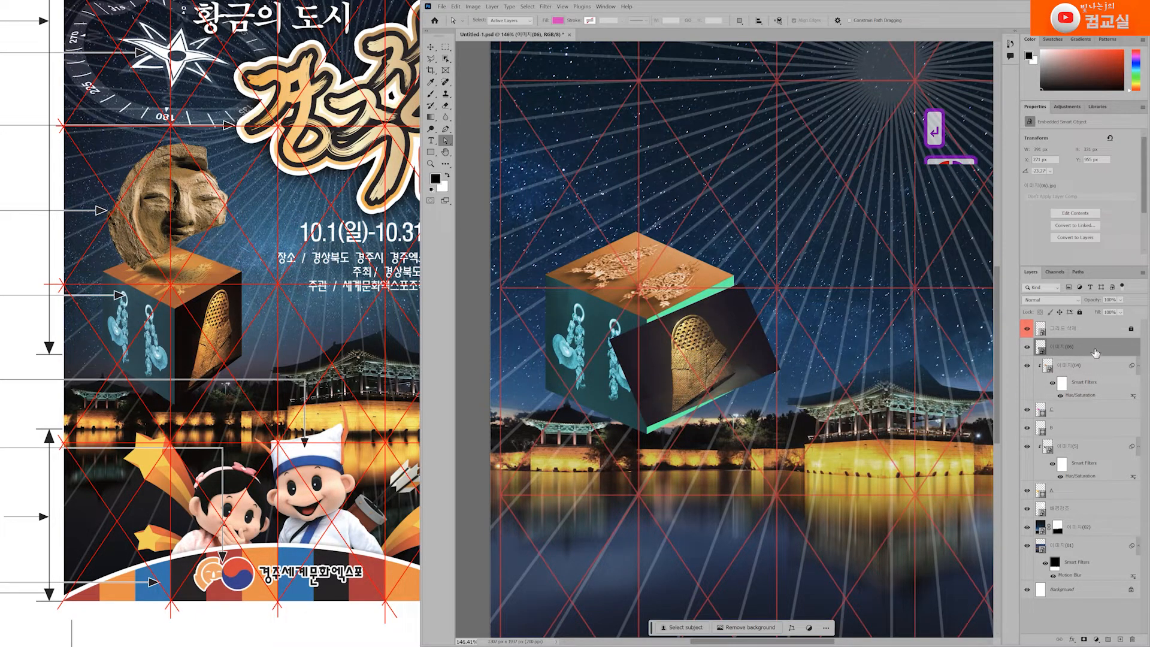
Clip layer 이미지(06) to shape layer B directly beneath it and distort its four corners with Free Transform to match face B.
drag(1100, 350, 1095, 419)
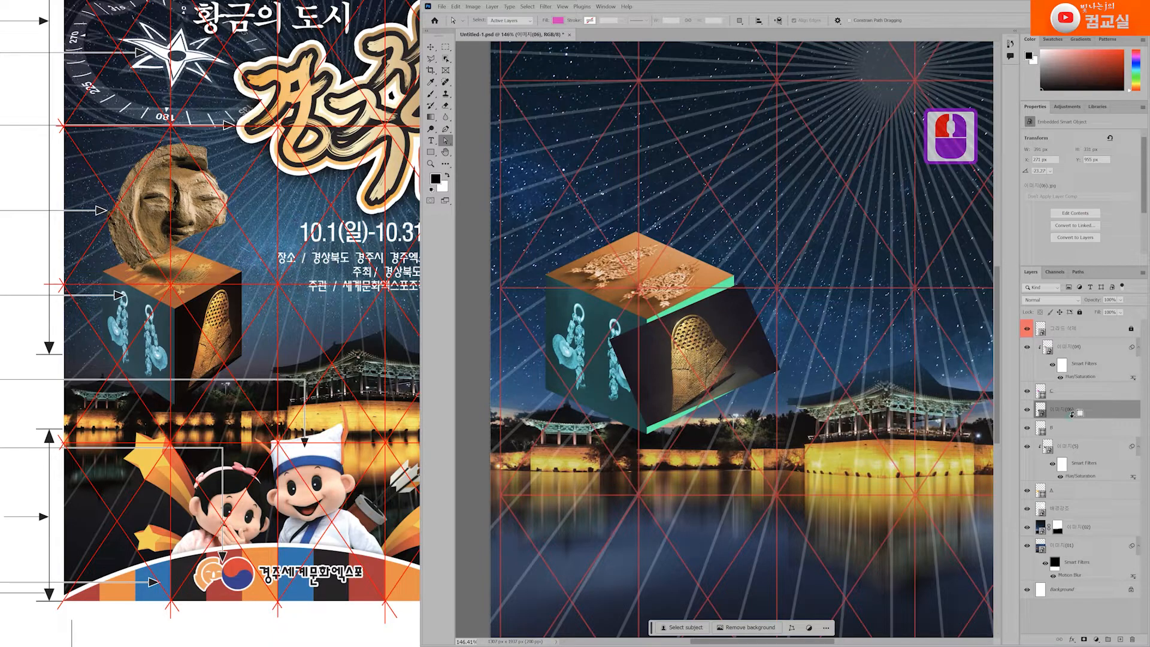
alt+click(1071, 417)
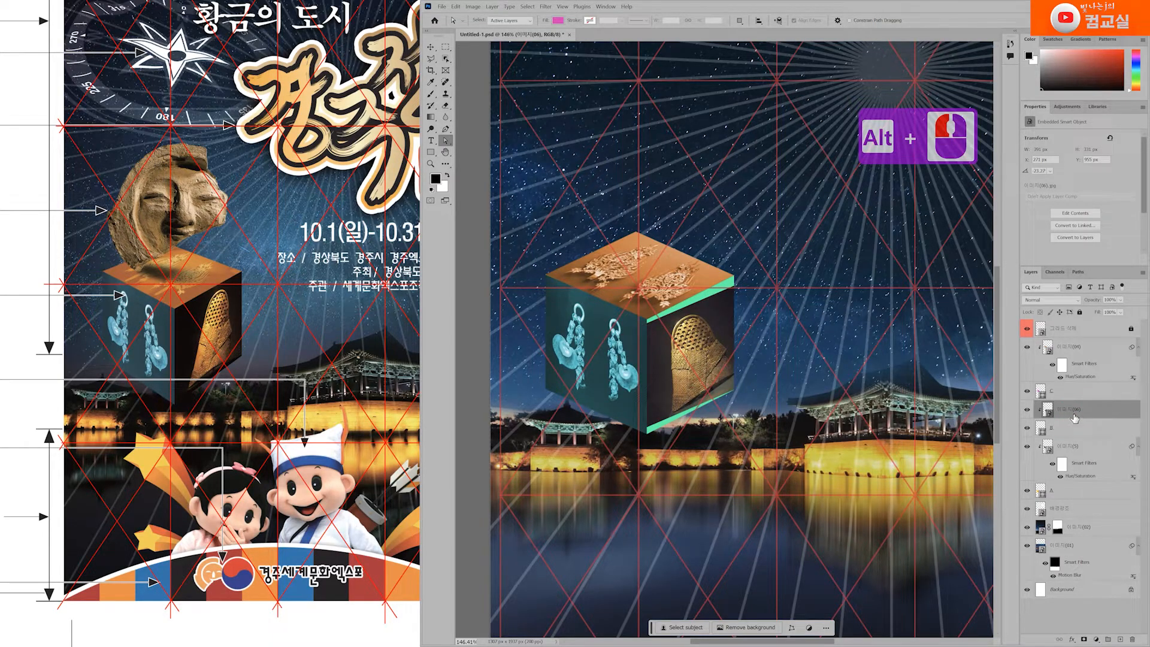
key(ctrl+t)
drag(608, 340, 634, 324)
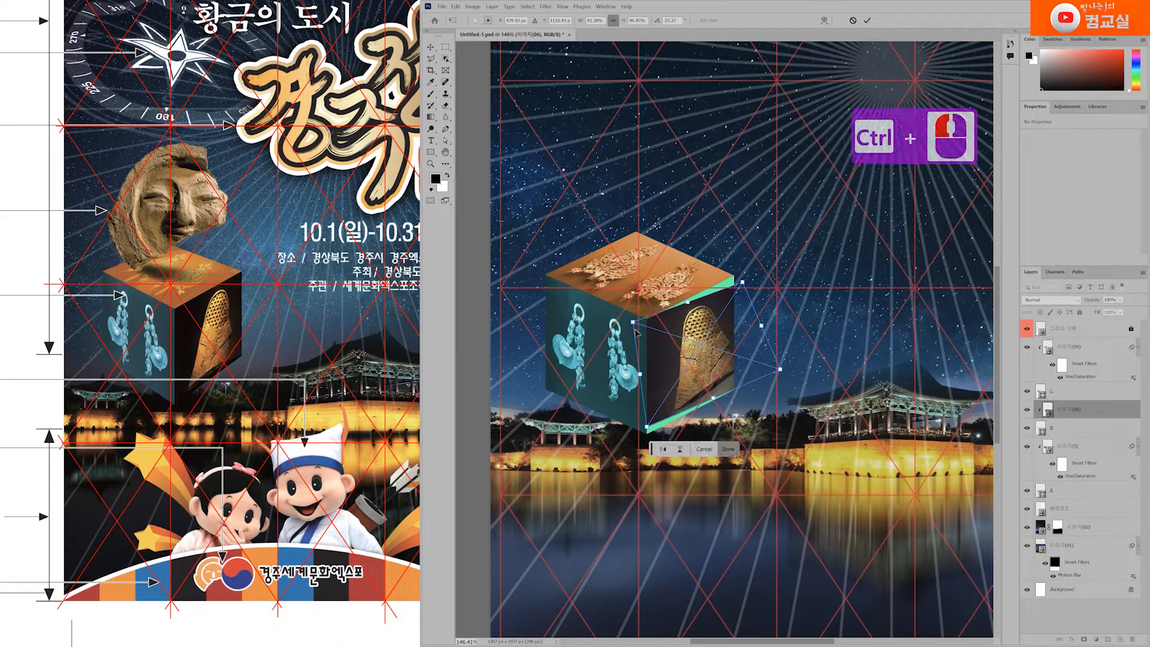
drag(648, 427, 639, 441)
drag(779, 369, 746, 384)
drag(742, 282, 741, 271)
drag(639, 441, 643, 437)
mouse_move(749, 389)
mouse_down()
mouse_move(783, 385)
mouse_move(765, 395)
mouse_up()
drag(643, 437, 643, 436)
drag(743, 273, 748, 267)
drag(633, 321, 644, 322)
key(Return)
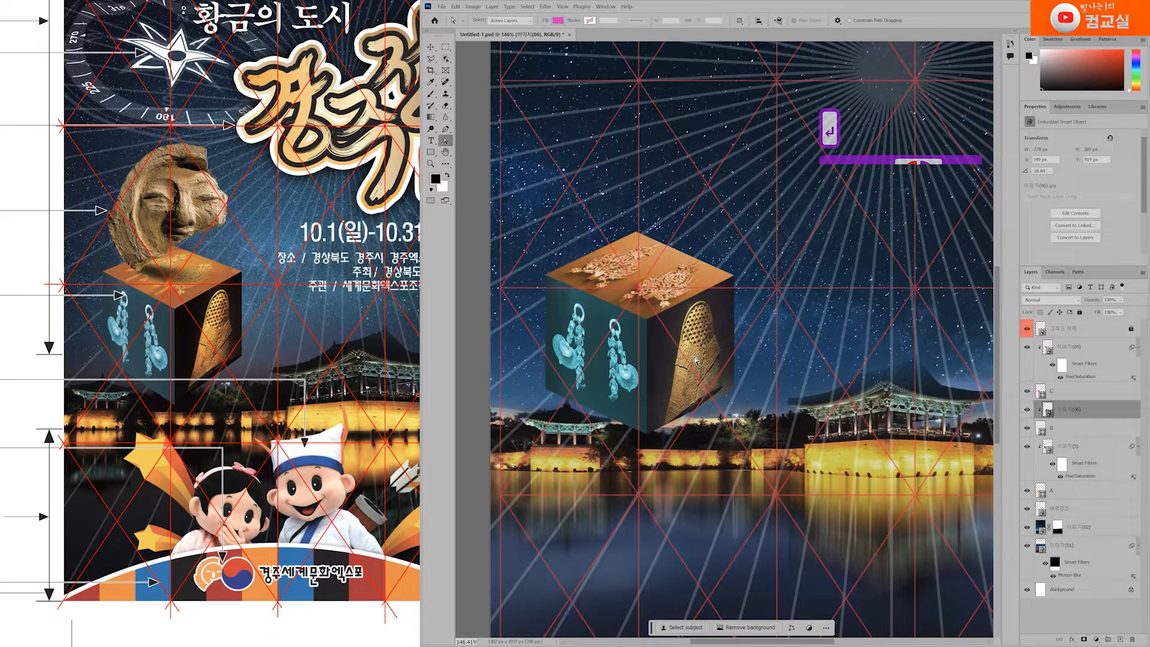
Raise the saturation of layer 이미지(06) with Hue/Saturation, leaving Colorize off, so the gold matches the reference poster.
key(ctrl+u)
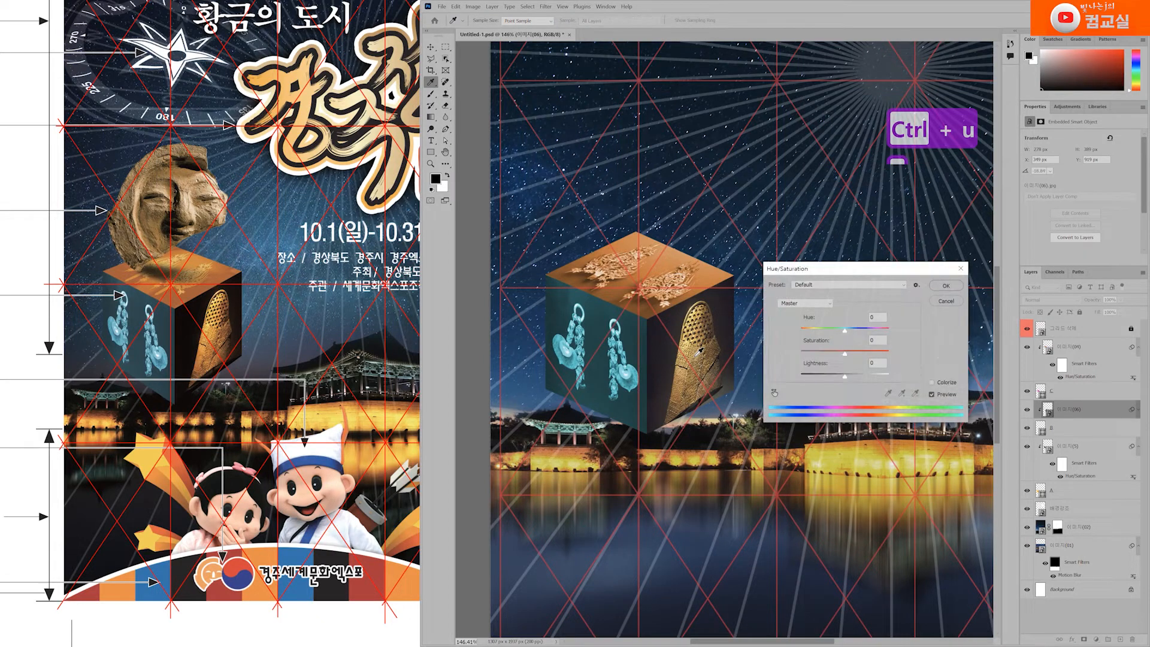
drag(873, 270, 874, 257)
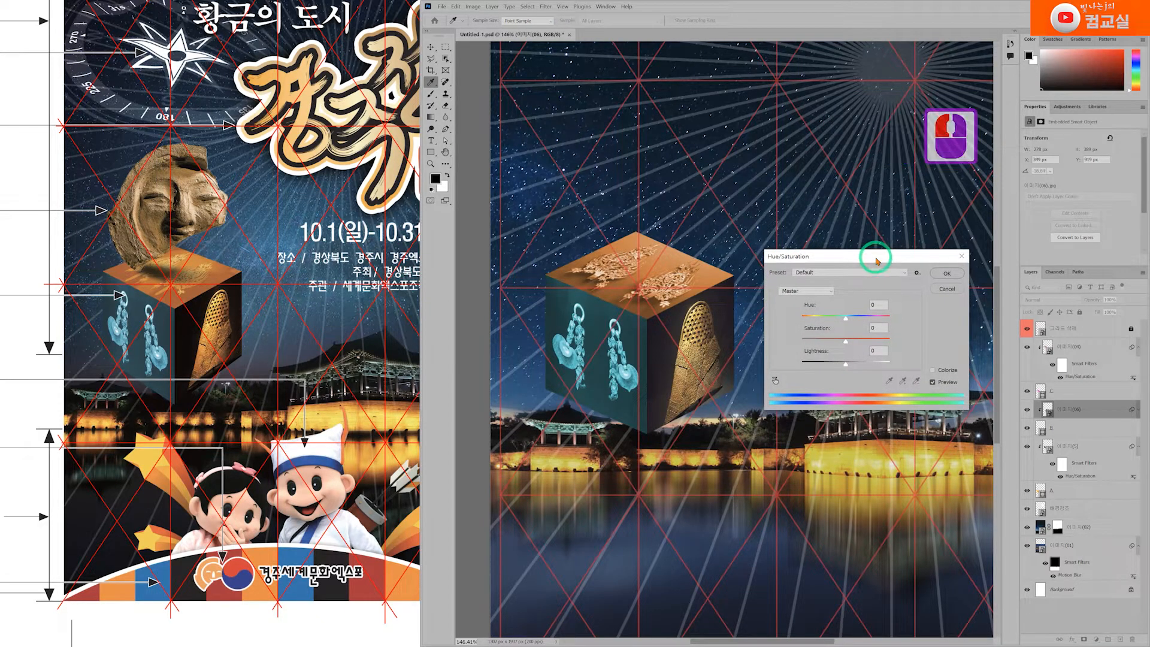
drag(845, 318, 843, 325)
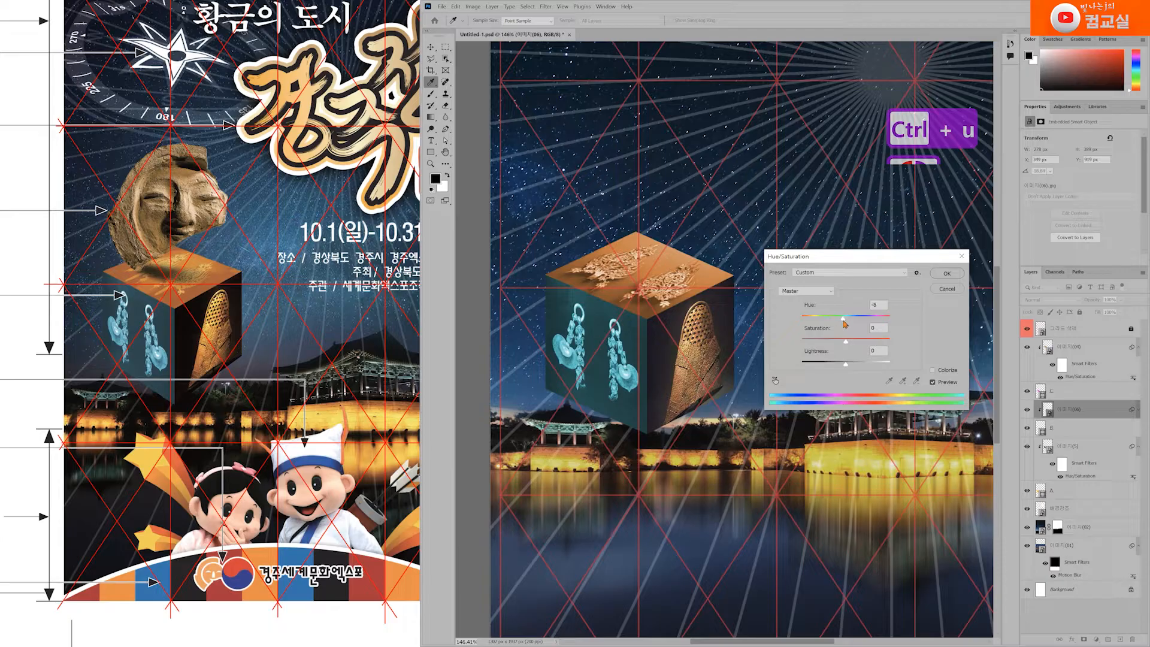
click(845, 324)
drag(847, 343, 851, 345)
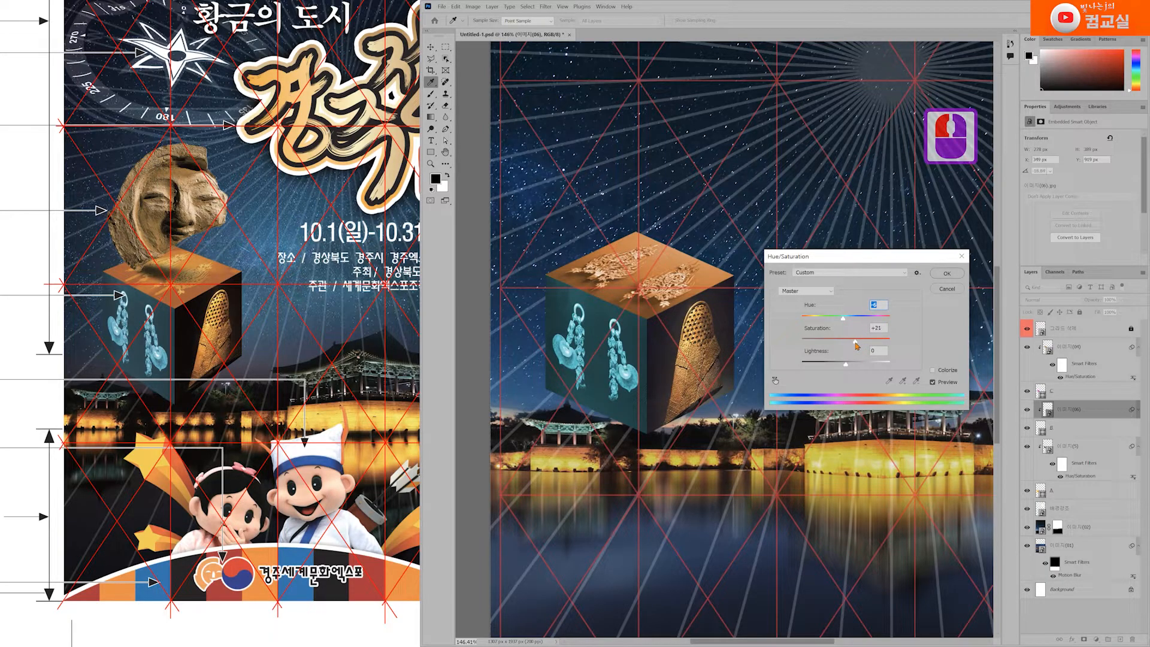
drag(856, 346, 857, 346)
click(944, 384)
click(944, 383)
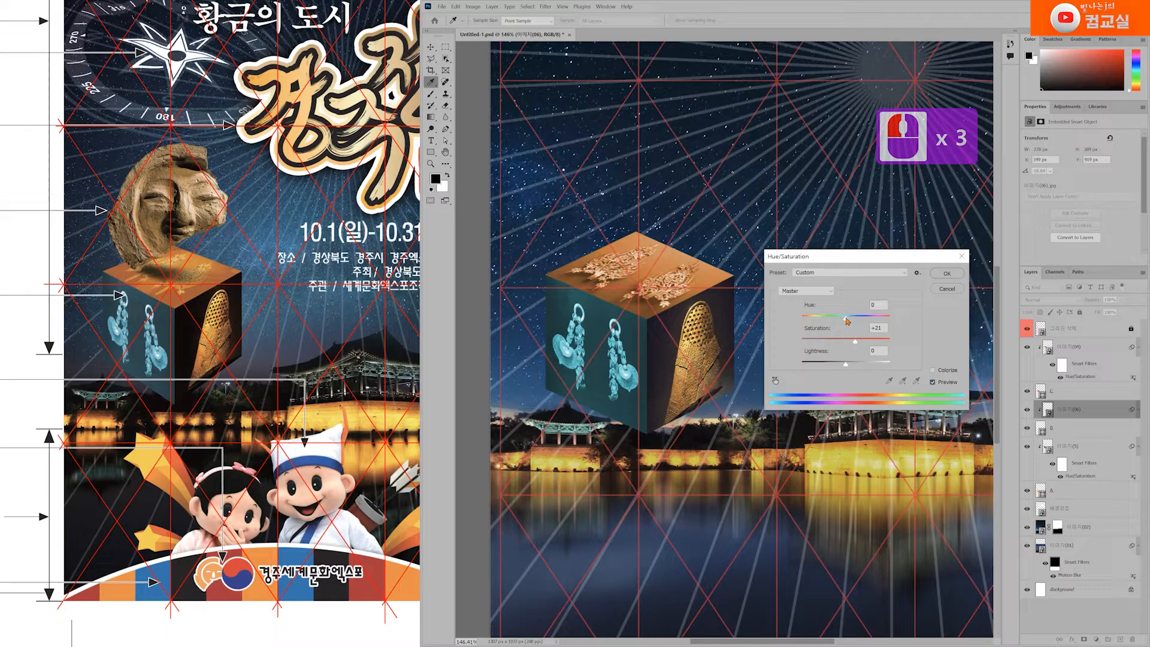
click(846, 318)
click(847, 364)
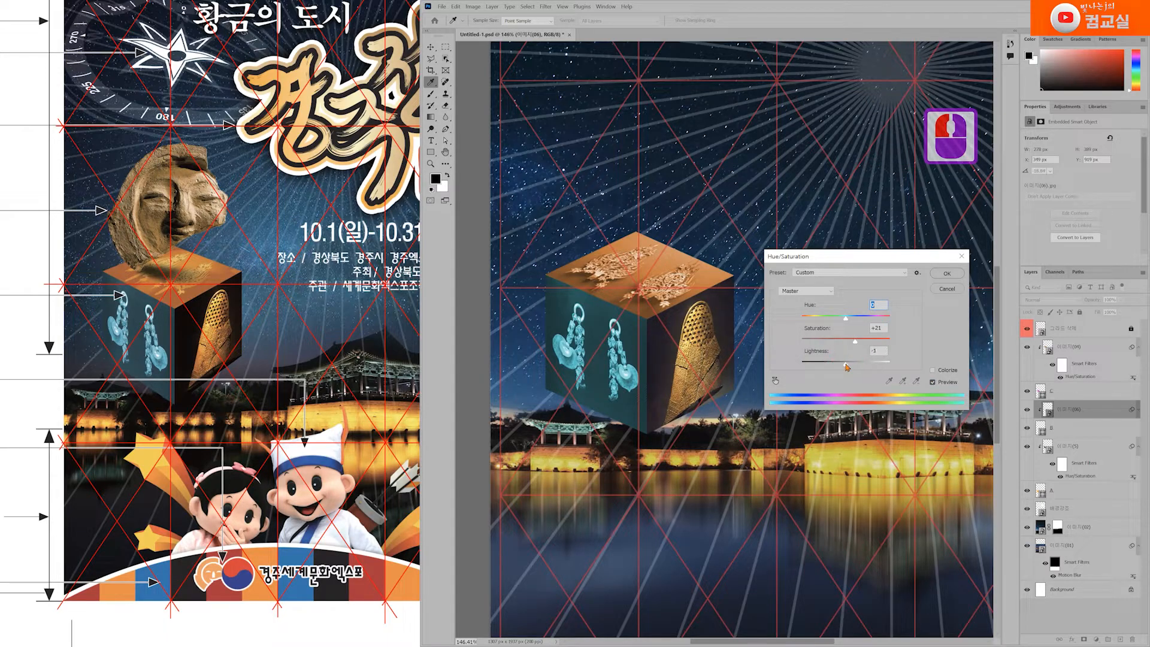
click(845, 365)
drag(847, 320, 846, 320)
drag(853, 345, 859, 342)
click(941, 276)
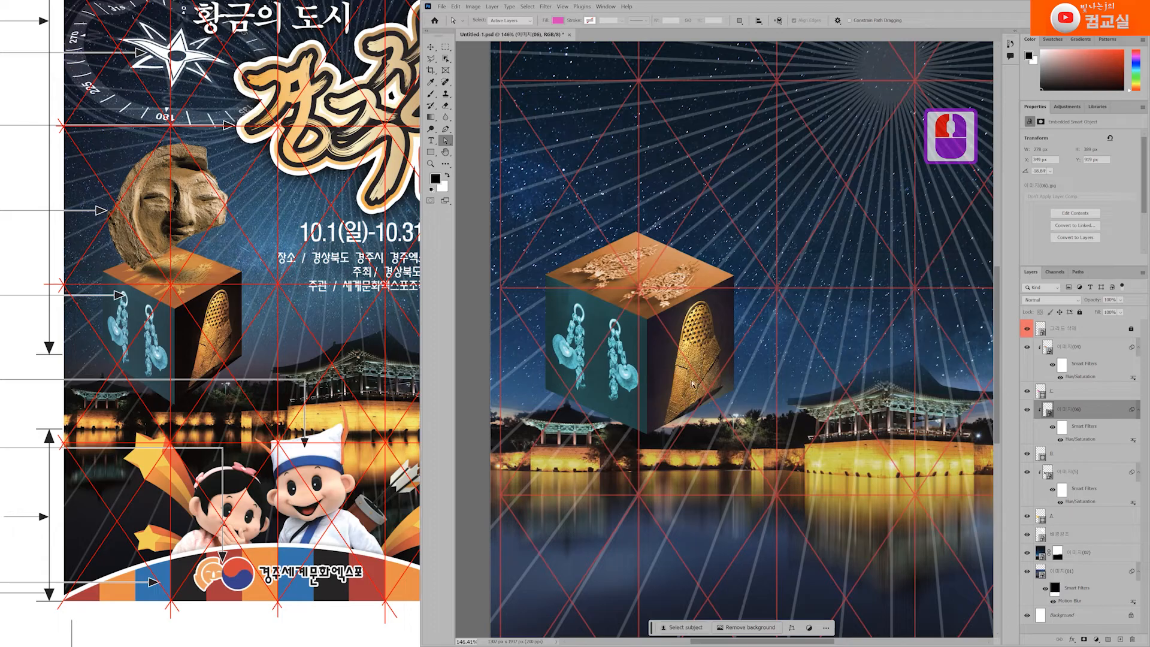
Check the reference notes for 이미지(03), then open 이미지(03).jpg from the 도면13 folder in an enlarged floating document window.
scroll(693, 389, down, 3)
drag(239, 378, 96, 350)
scroll(195, 371, down, 2)
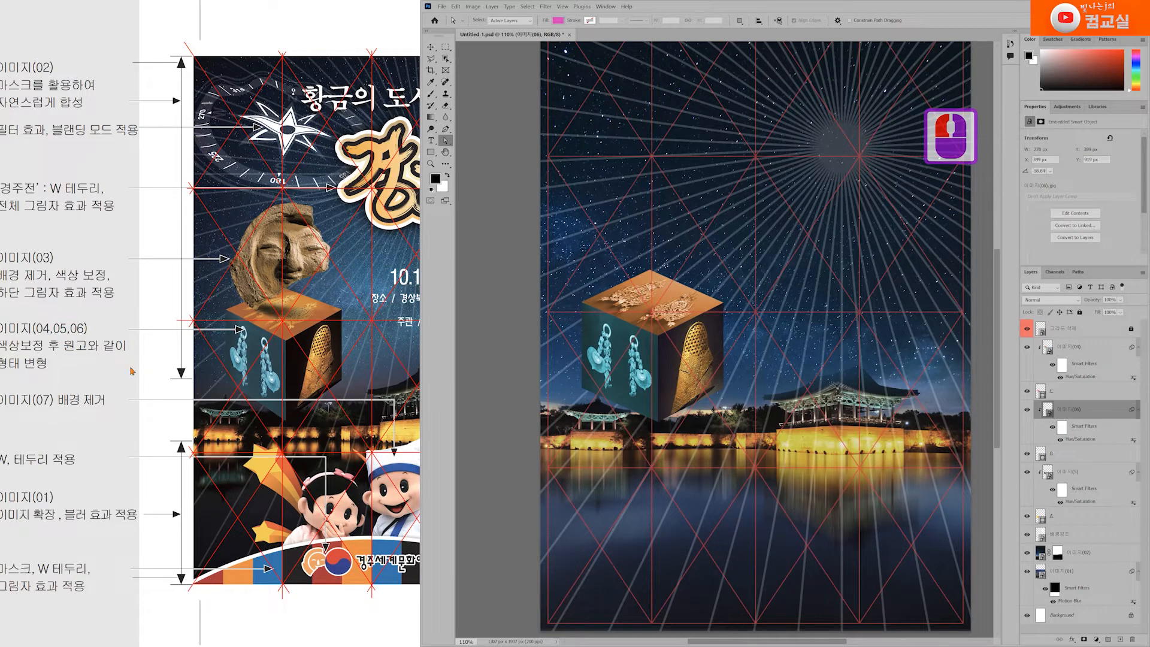
drag(127, 339, 151, 362)
click(114, 299)
click(111, 315)
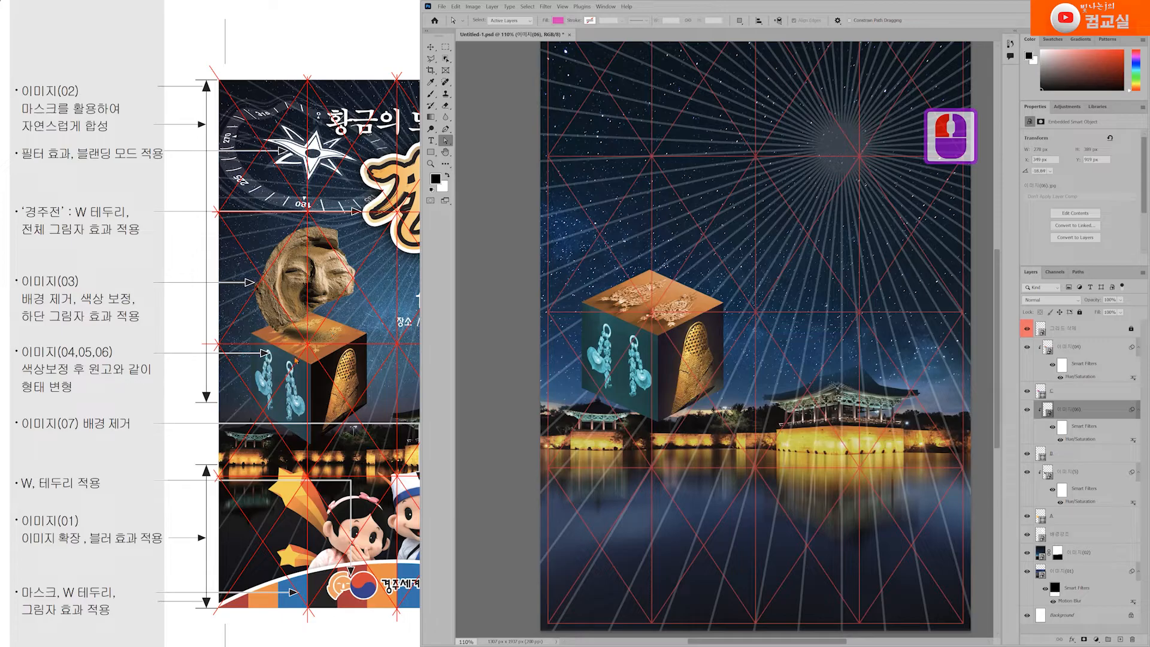
key(alt+Tab)
double_click(327, 378)
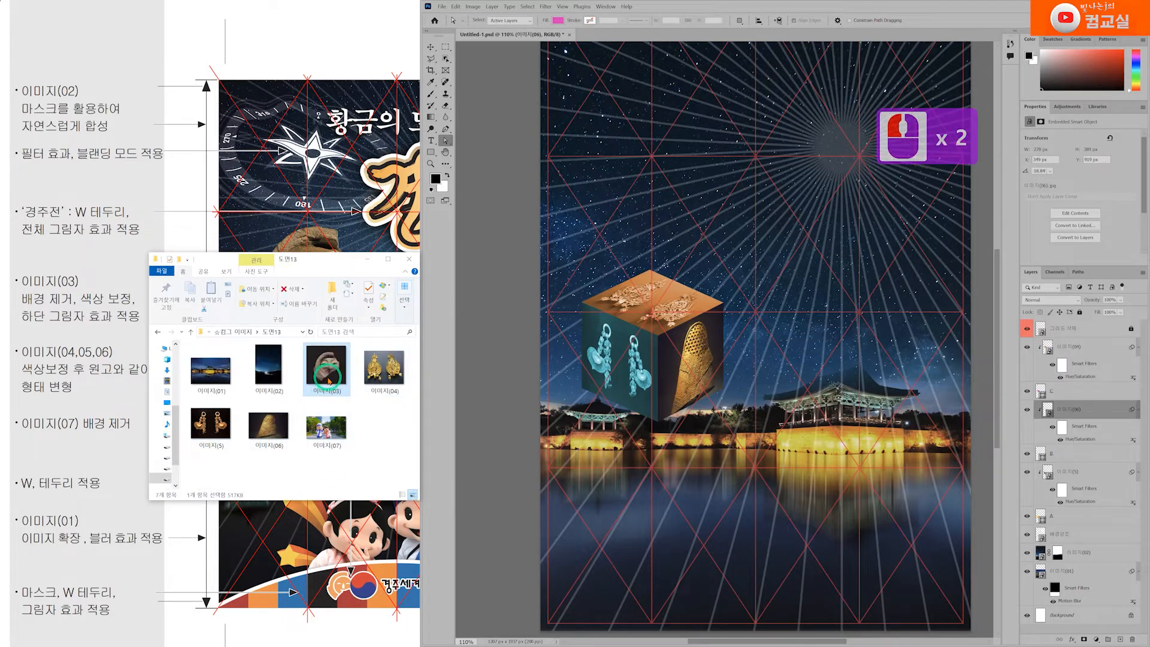
drag(329, 381, 959, 23)
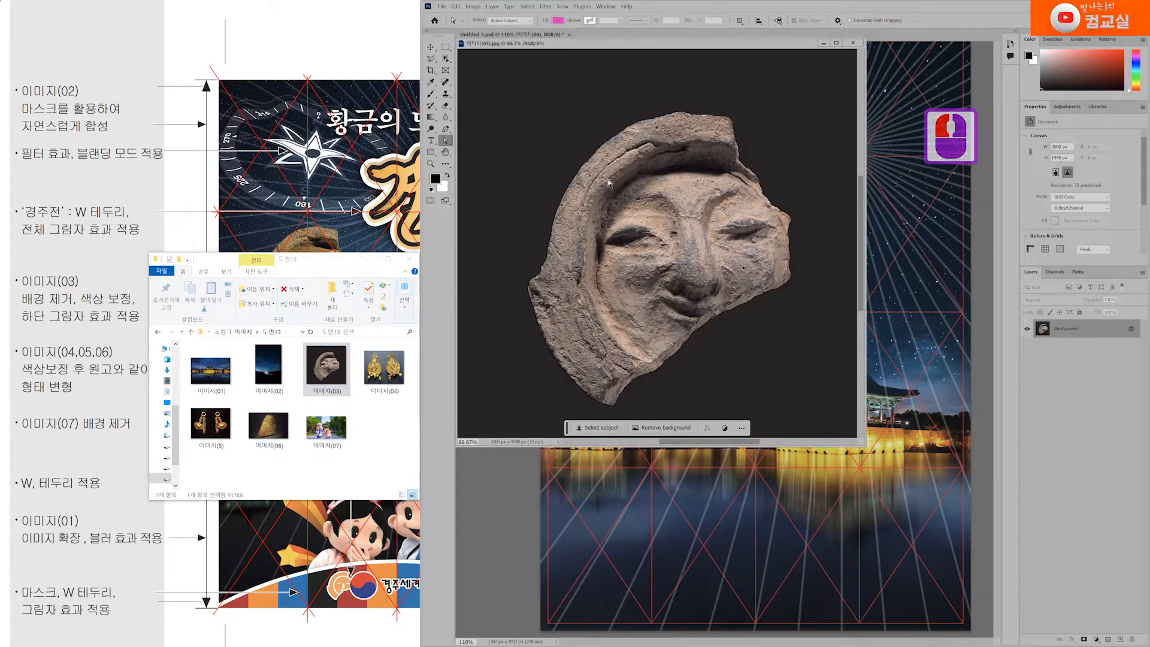
click(366, 259)
click(891, 461)
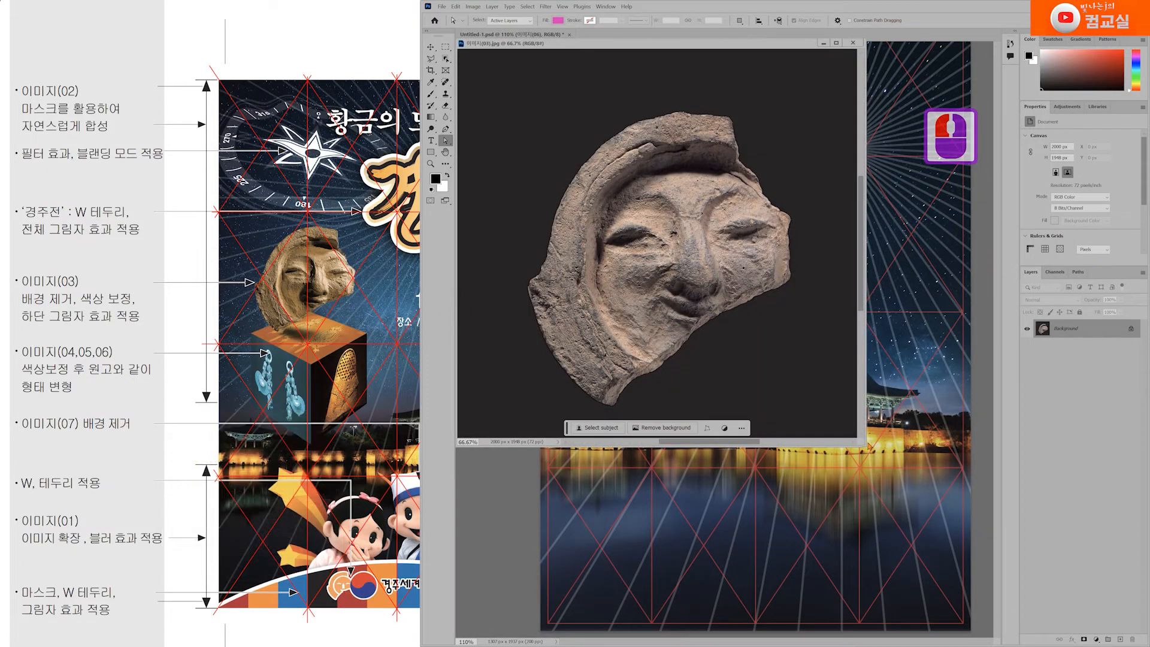
drag(866, 445, 927, 499)
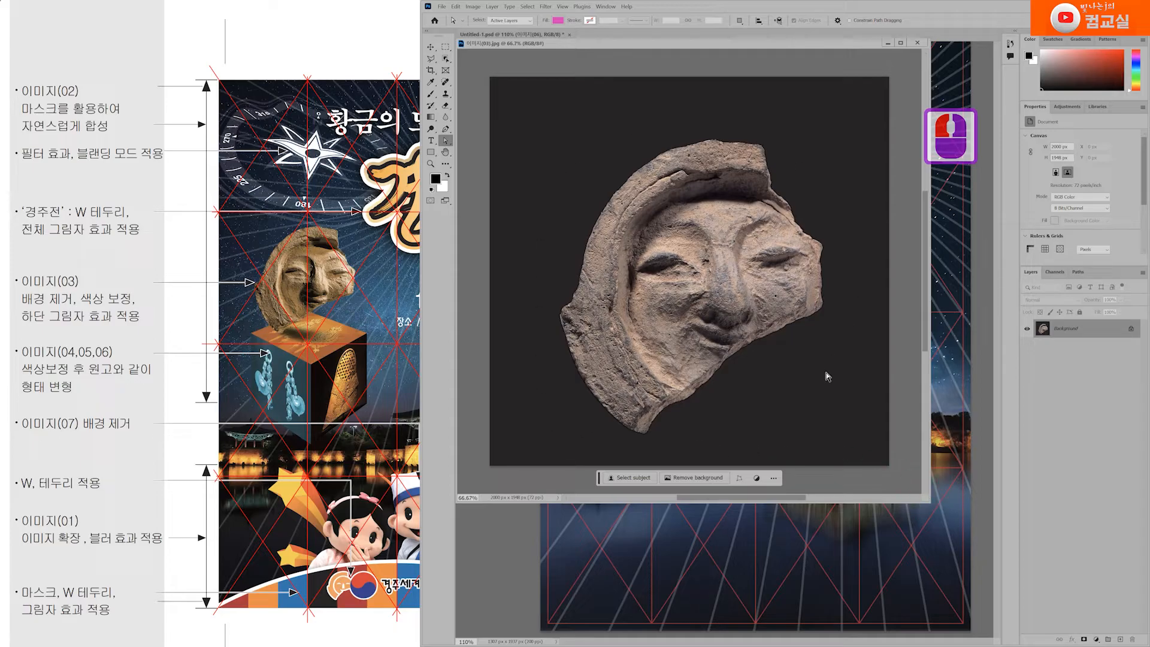
Select the dark background of 이미지(03) with the Magic Wand tool and invert the selection onto the stone face.
click(446, 59)
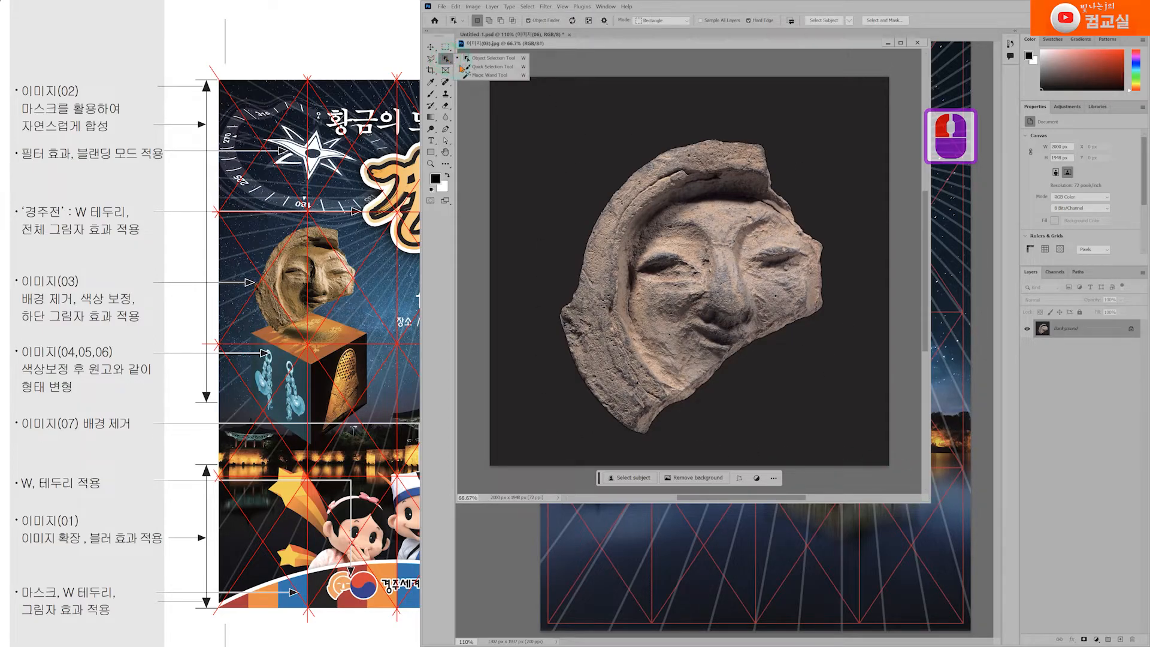
click(488, 75)
click(564, 164)
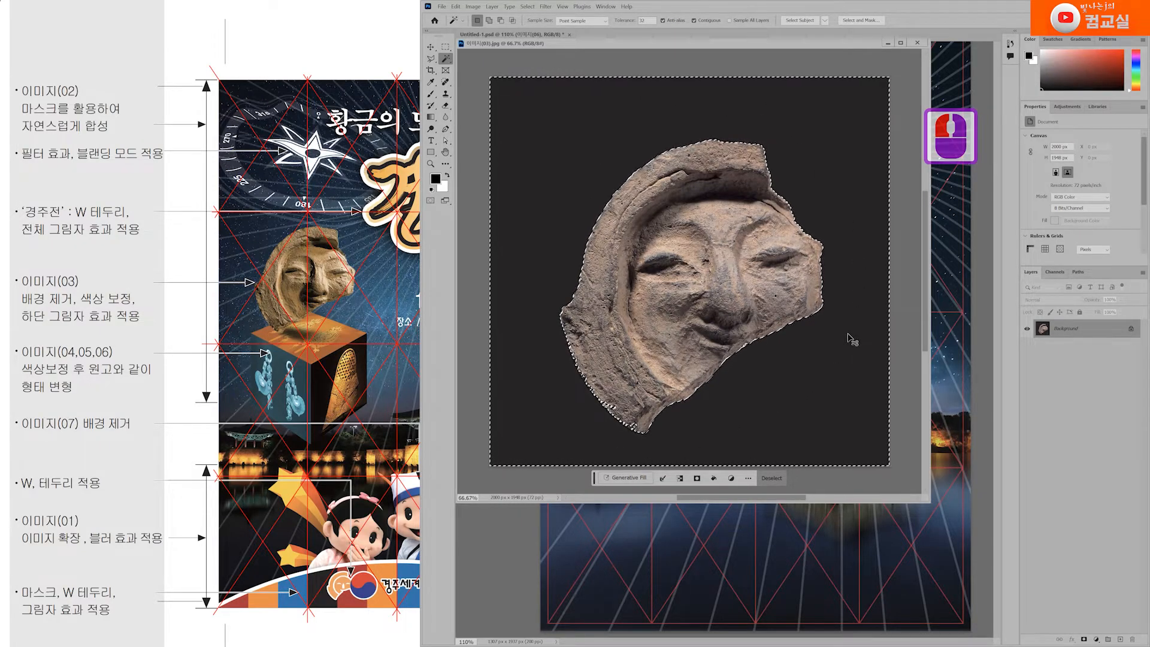
key(ctrl+shift+i)
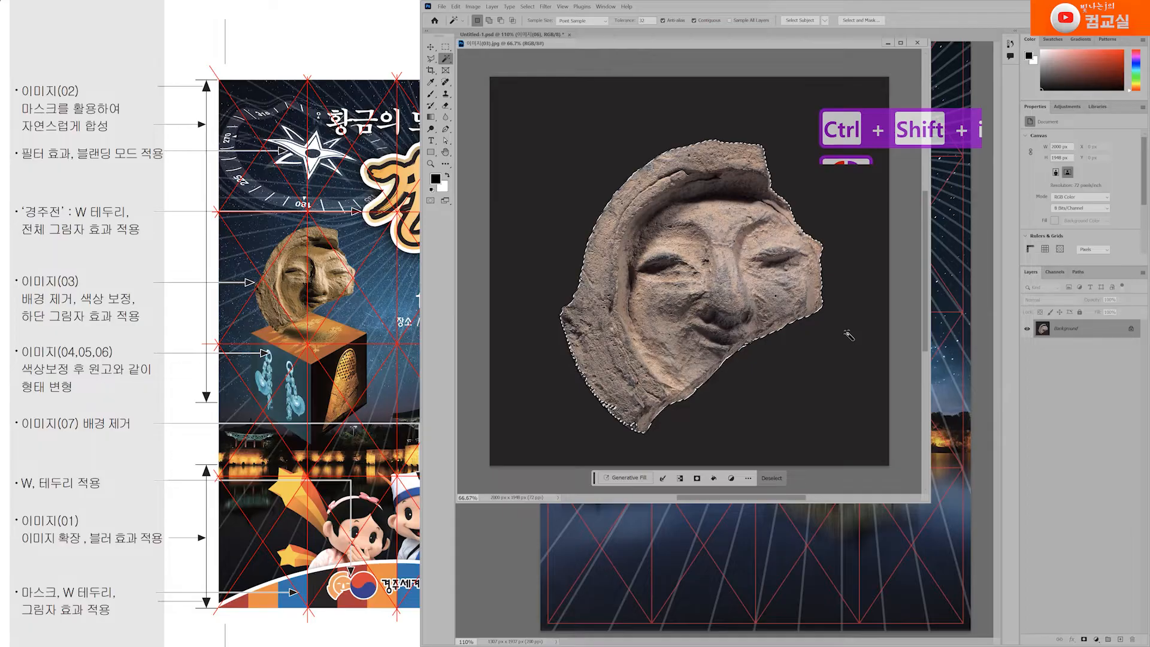
Add the missed parts of the stone face's lower-left edge, down to its bottom tip, to the selection with the Polygonal Lasso.
scroll(848, 336, up, 4)
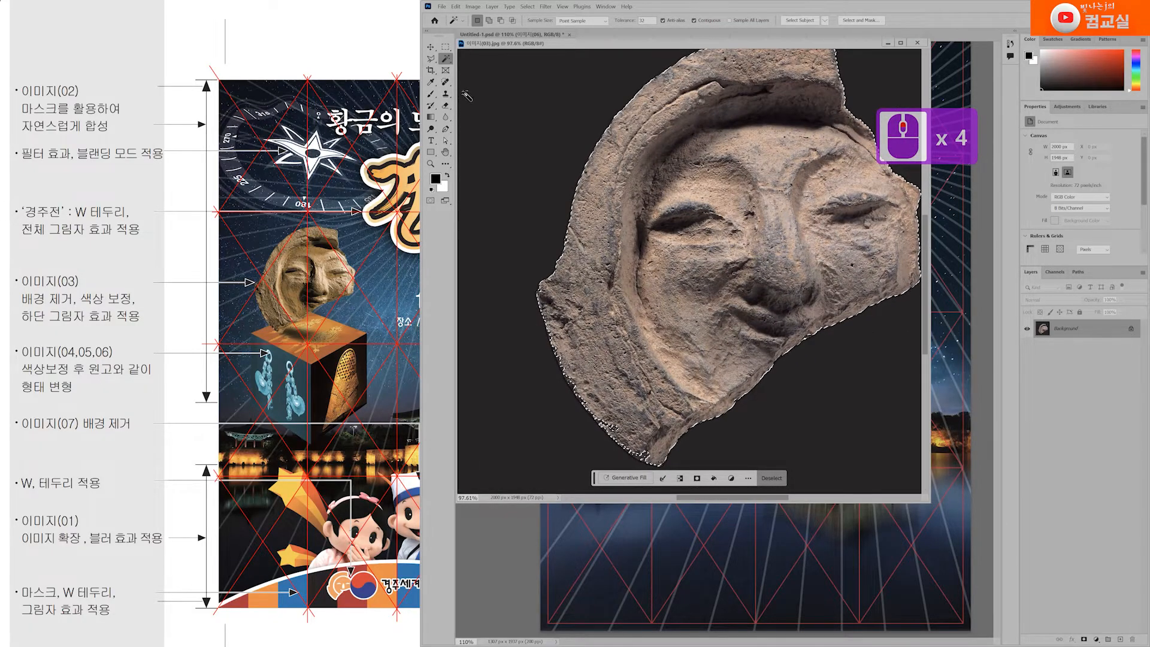
click(431, 58)
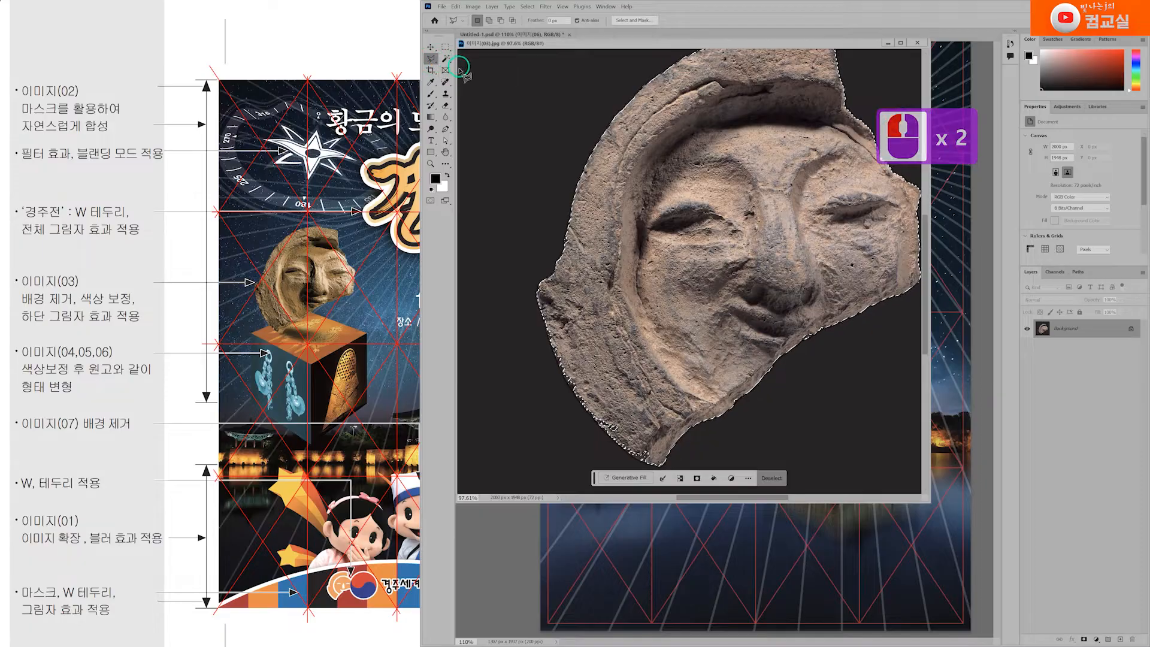
scroll(562, 328, up, 2)
key(shift)
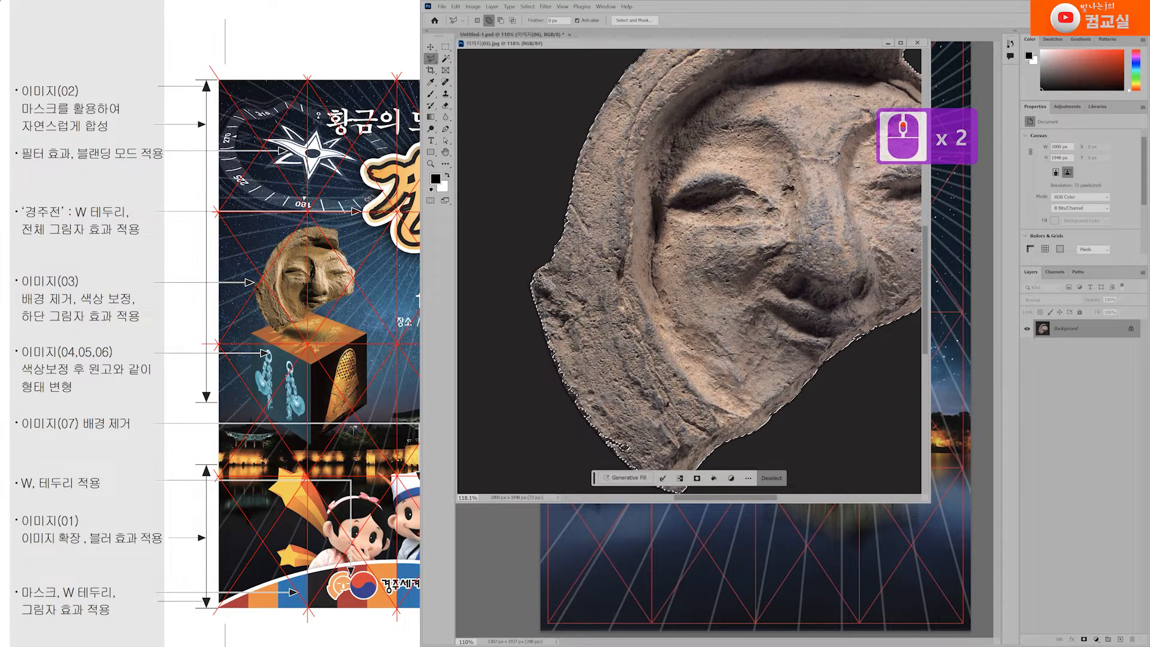
shift+click(535, 274)
shift+click(532, 281)
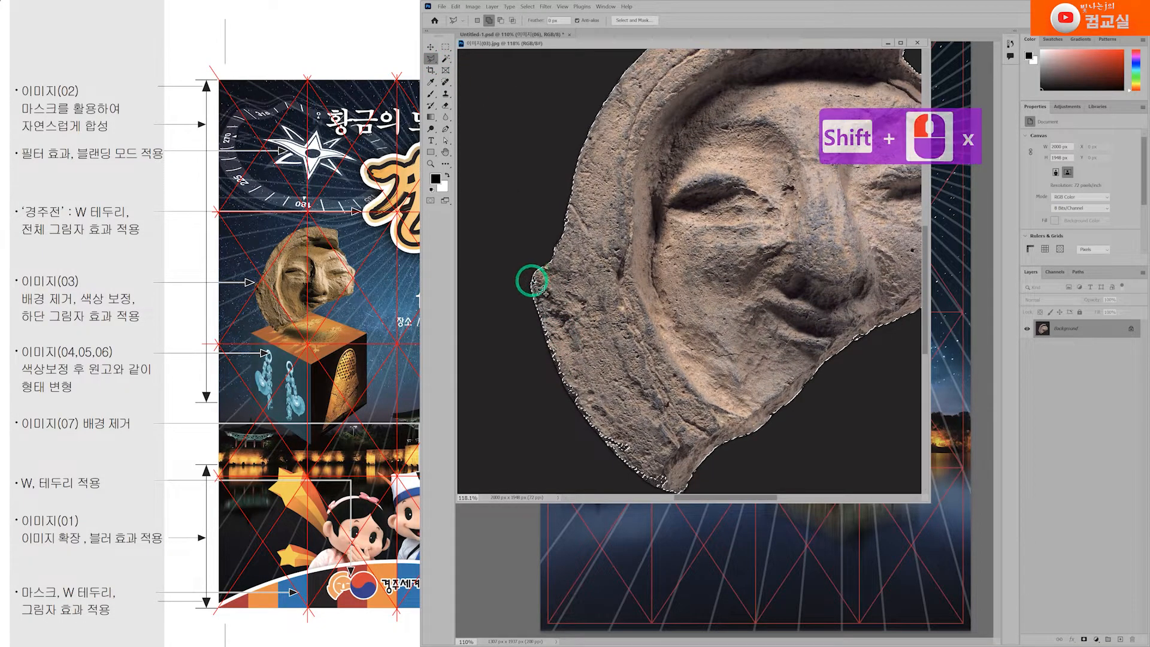
shift+click(539, 308)
shift+click(546, 343)
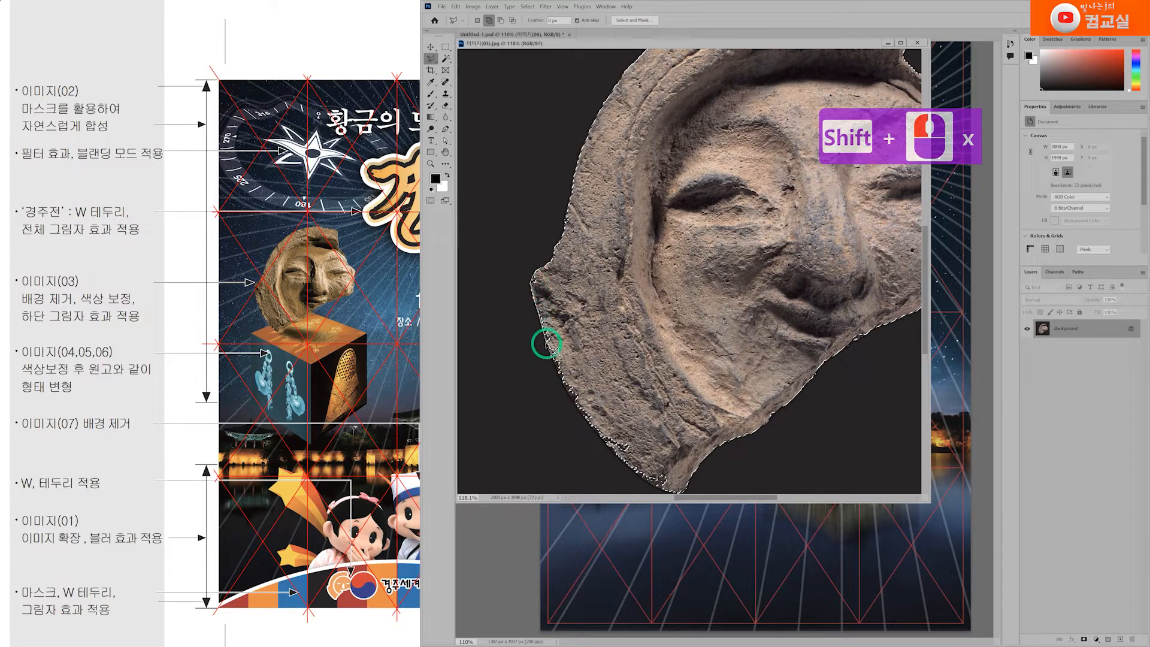
shift+click(566, 385)
shift+click(563, 381)
shift+click(602, 450)
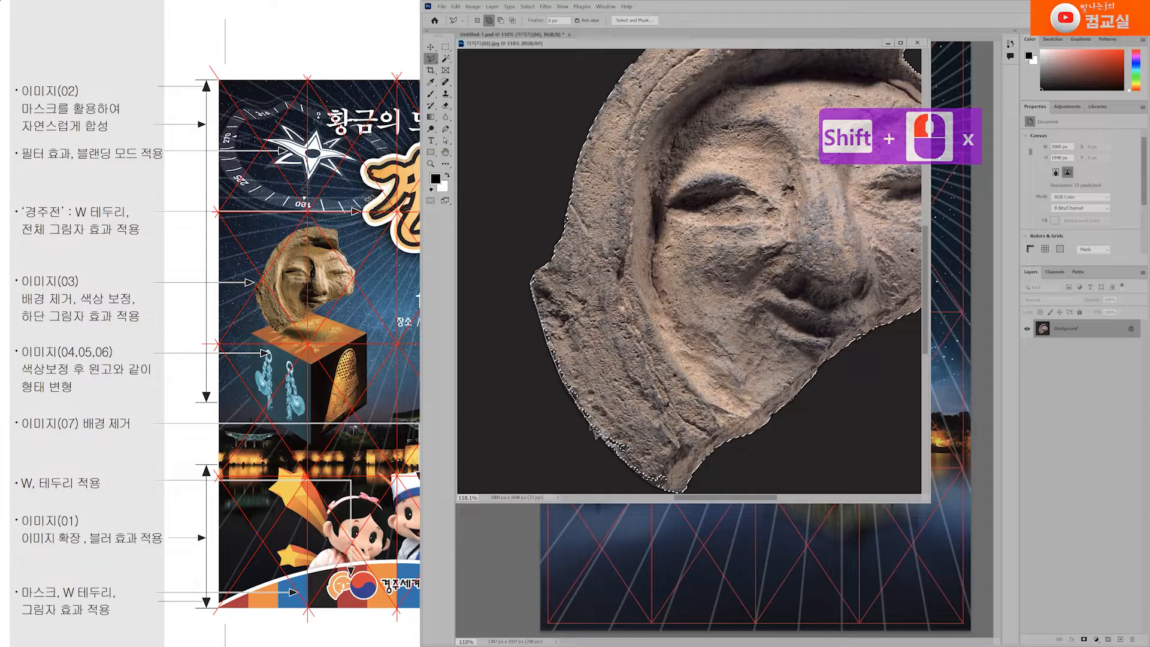
shift+click(633, 468)
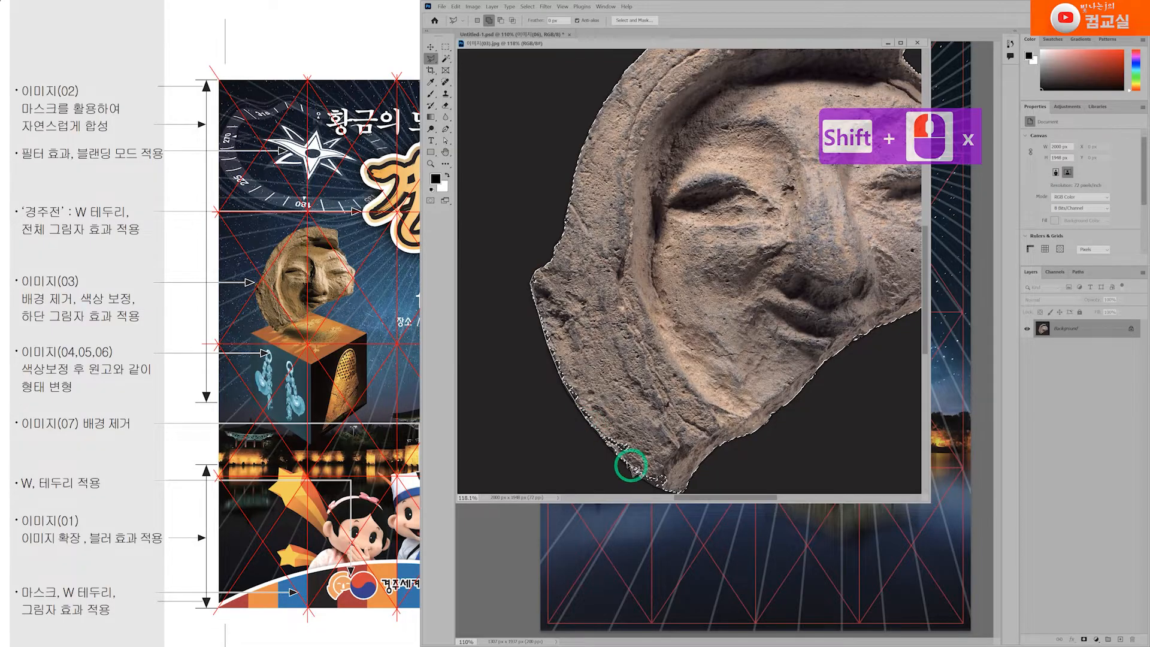
shift+click(665, 492)
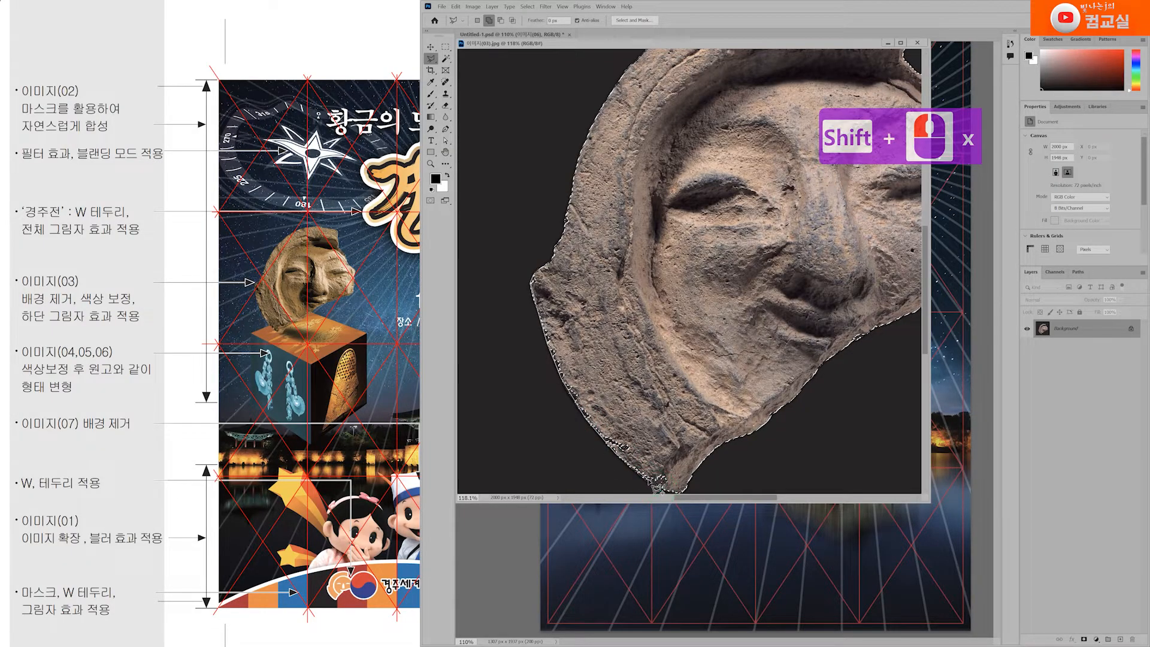
shift+click(649, 478)
scroll(664, 481, down, 1)
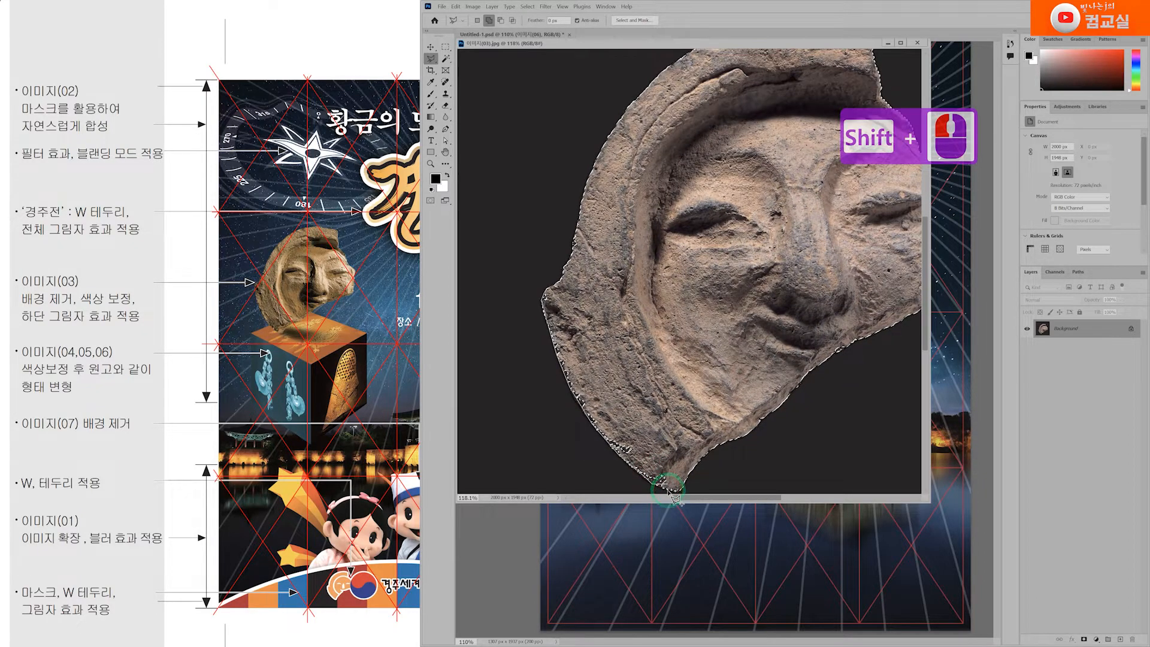
scroll(682, 494, up, 1)
click(680, 457)
click(671, 378)
double_click(638, 297)
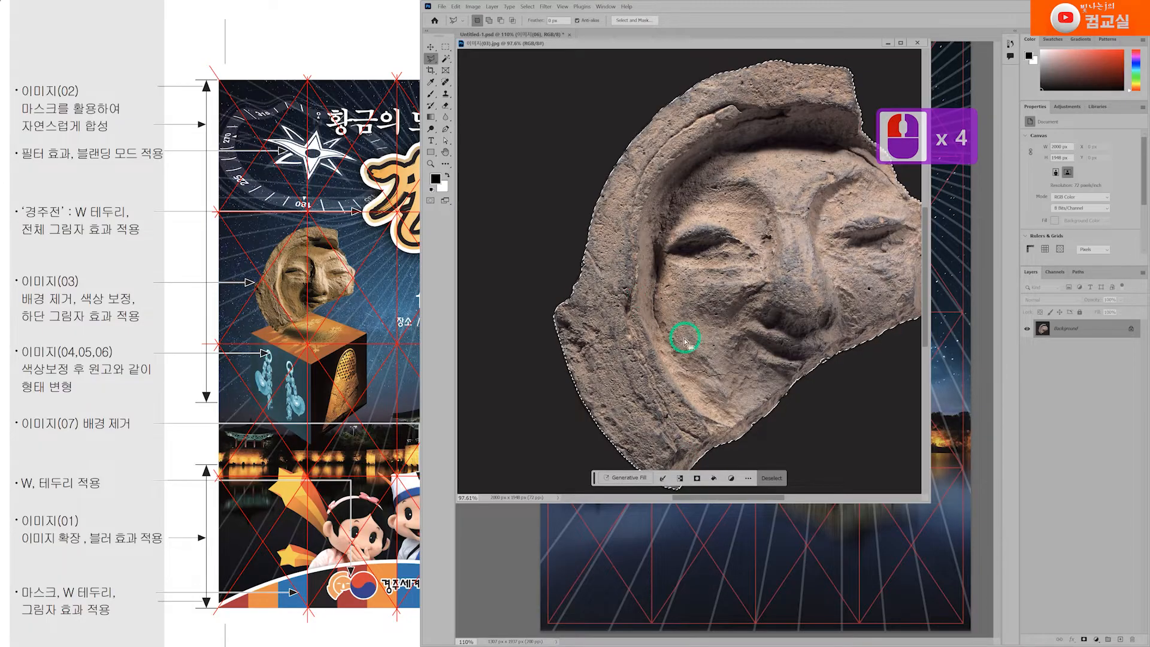
Place the selected stone face as a new layer in the poster document, then close 이미지(03).jpg.
scroll(706, 327, down, 1)
drag(747, 301, 671, 264)
scroll(674, 287, up, 10)
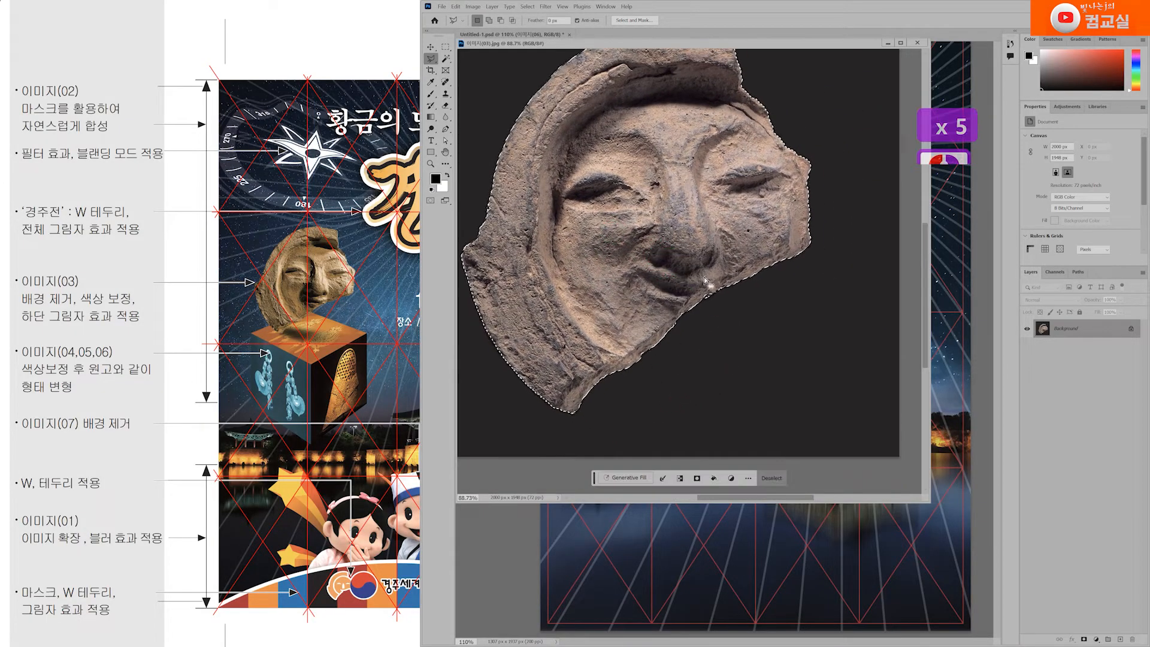
mouse_move(646, 388)
mouse_down()
mouse_move(613, 303)
mouse_move(686, 314)
mouse_up()
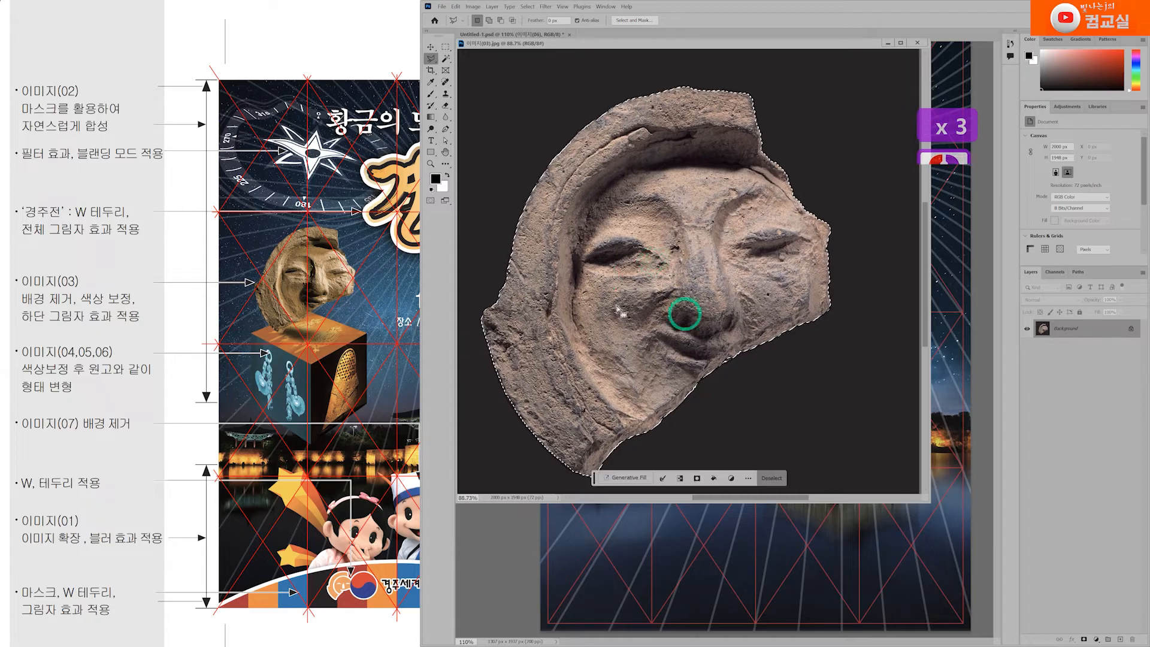
drag(650, 384, 800, 536)
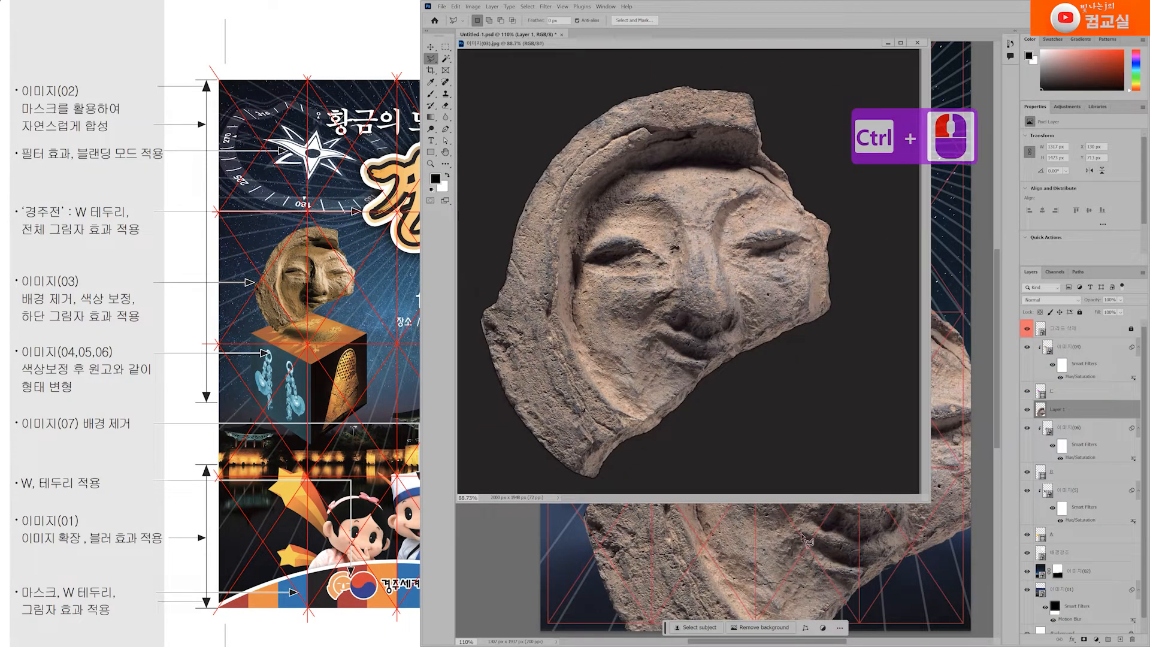
click(916, 44)
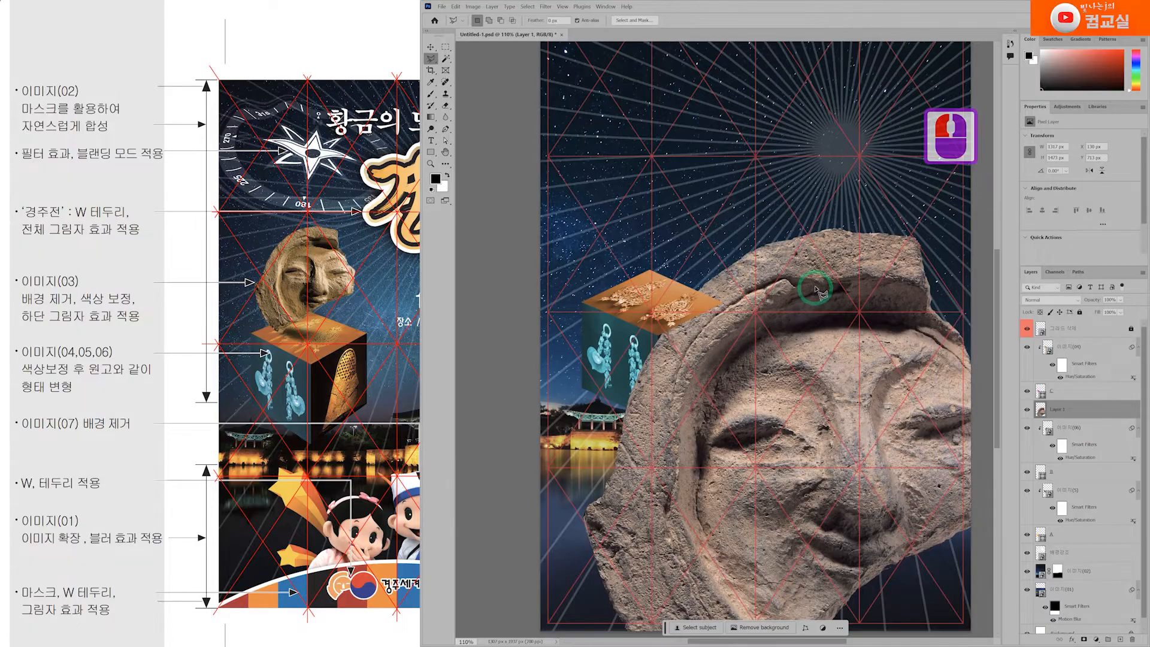
Scale the stone face down with Free Transform and position it just above the artifact box.
key(ctrl+t)
drag(800, 228, 775, 426)
drag(805, 506, 709, 220)
drag(707, 132, 706, 312)
mouse_move(719, 374)
mouse_down()
mouse_move(672, 226)
mouse_move(655, 230)
mouse_up()
key(Return)
key(l)
Rename the stone face layer 이미지03 and move it above layer 이미지(04), directly beneath the locked grid layer.
double_click(1058, 410)
text(dl)
key(BackSpace)
key(BackSpace)
key(BackSpace)
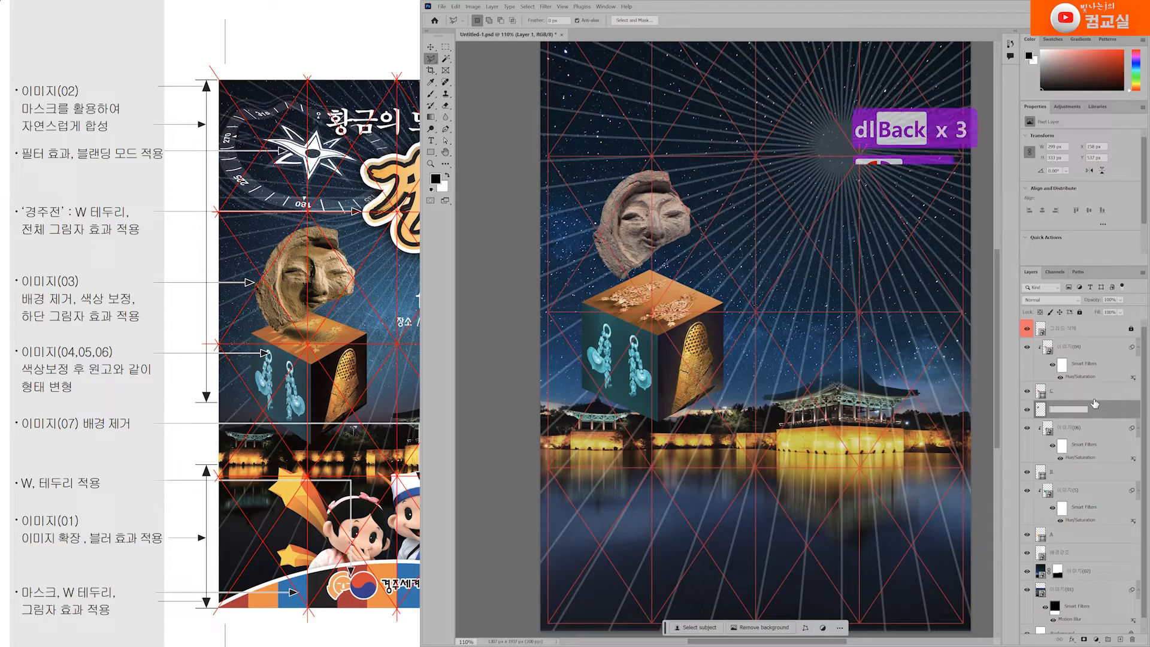
key(Hangul)
drag(1095, 405, 1083, 355)
Enlarge the stone face to about 356 by 389 px and rest its lower tip on the box's orange face.
key(ctrl+t)
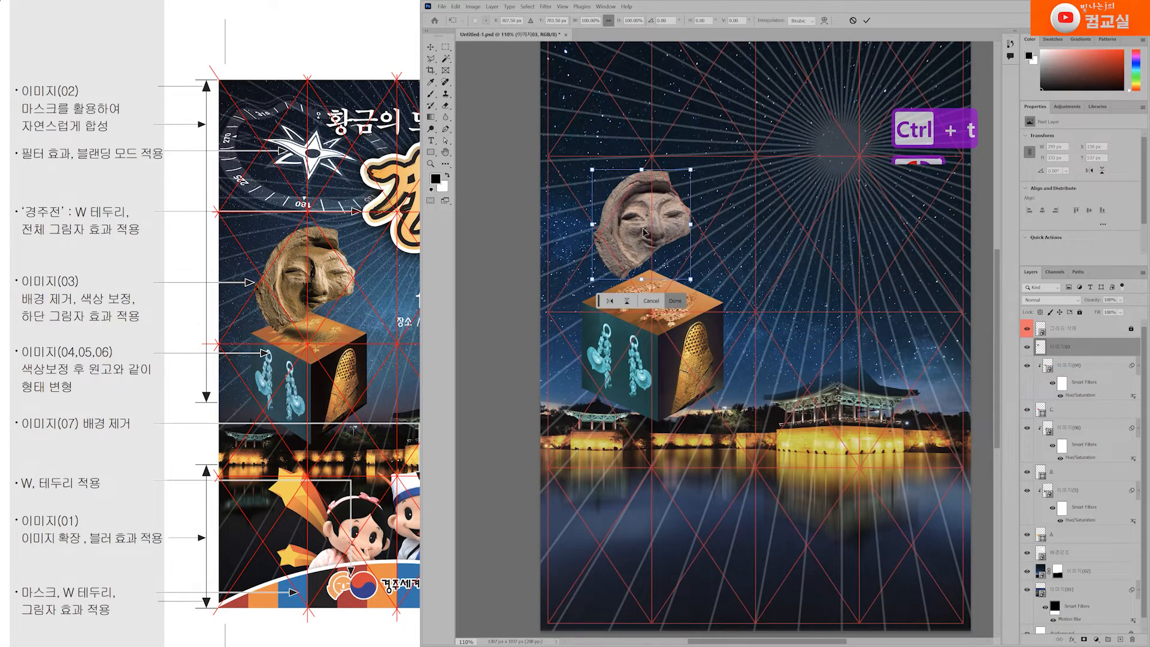
scroll(650, 242, up, 6)
drag(648, 241, 640, 280)
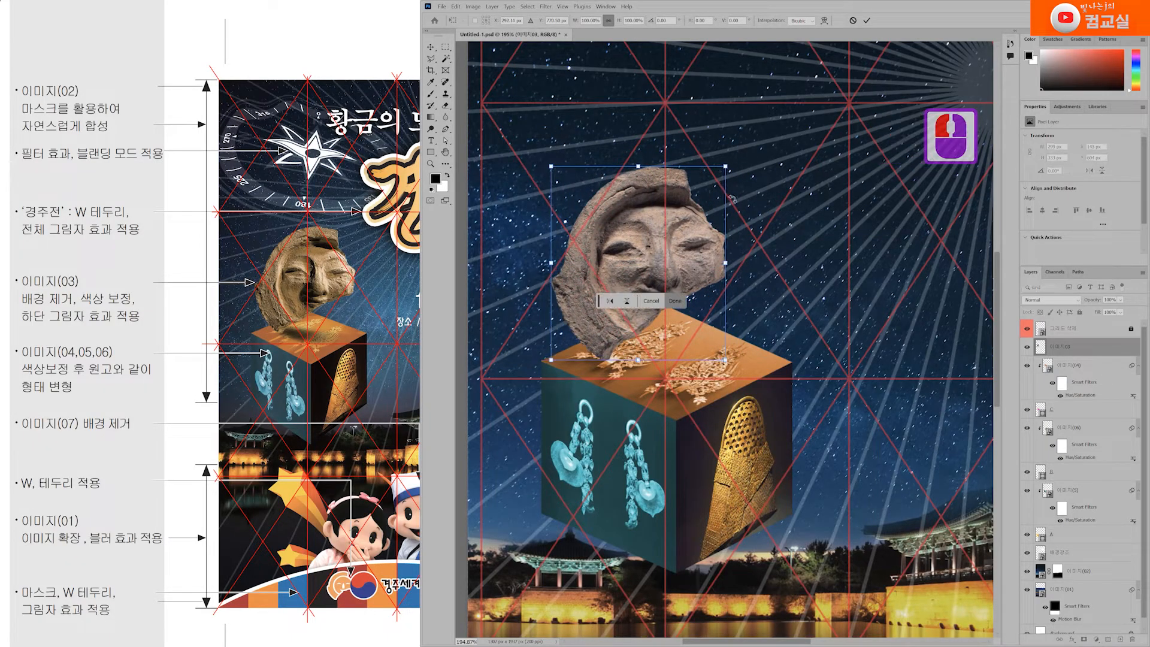
drag(727, 169, 758, 129)
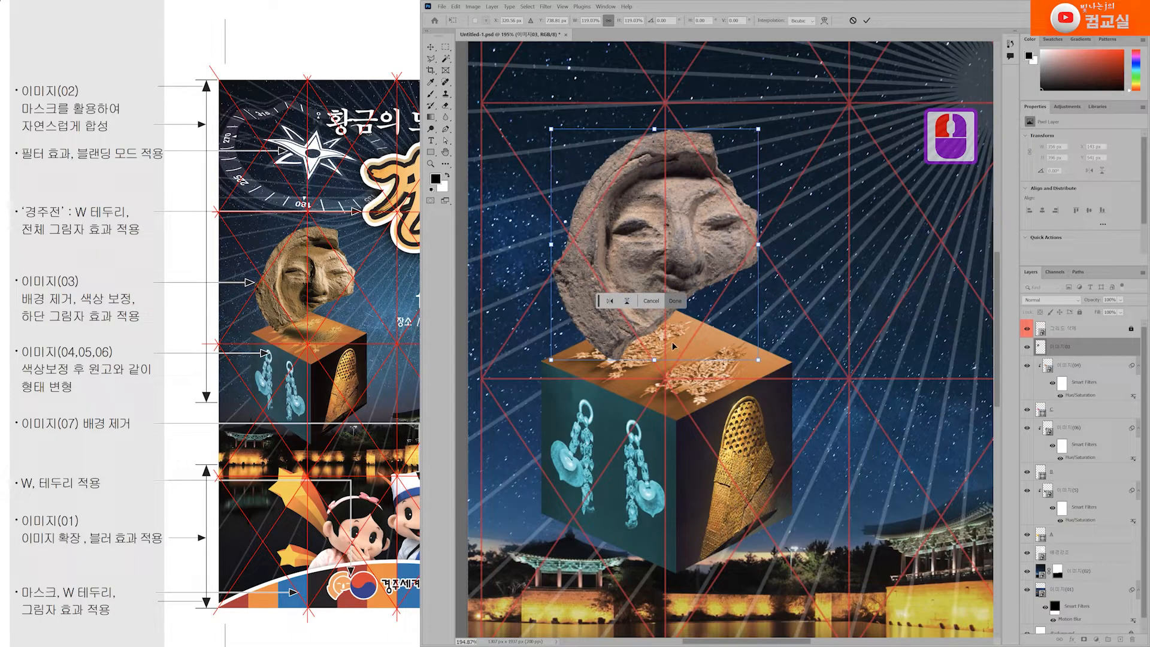
drag(646, 362, 645, 358)
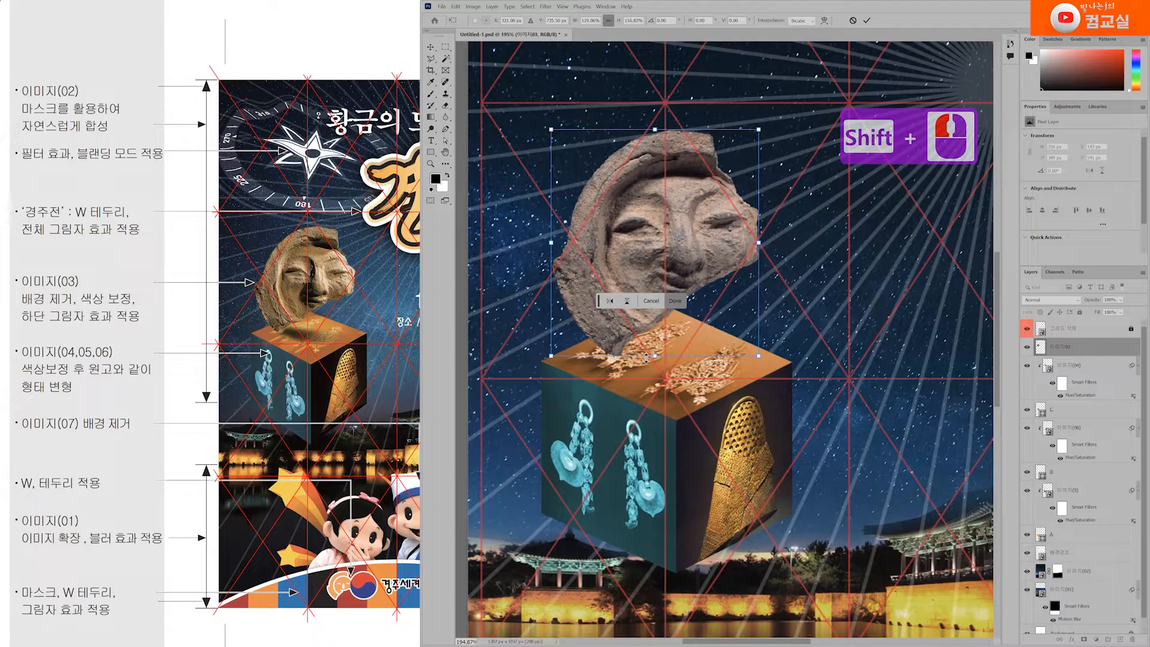
key(Return)
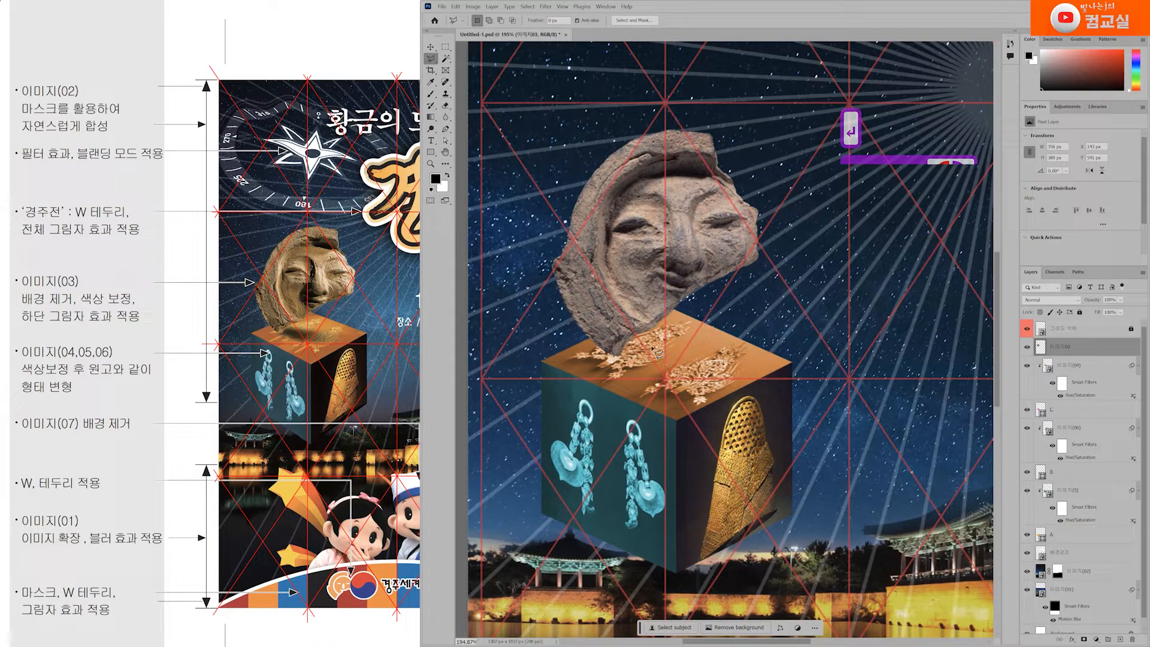
Colorize the stone face with Hue/Saturation at hue 37, saturation 35 and lightness -6 to match the reference poster.
key(ctrl+u)
drag(602, 160, 645, 360)
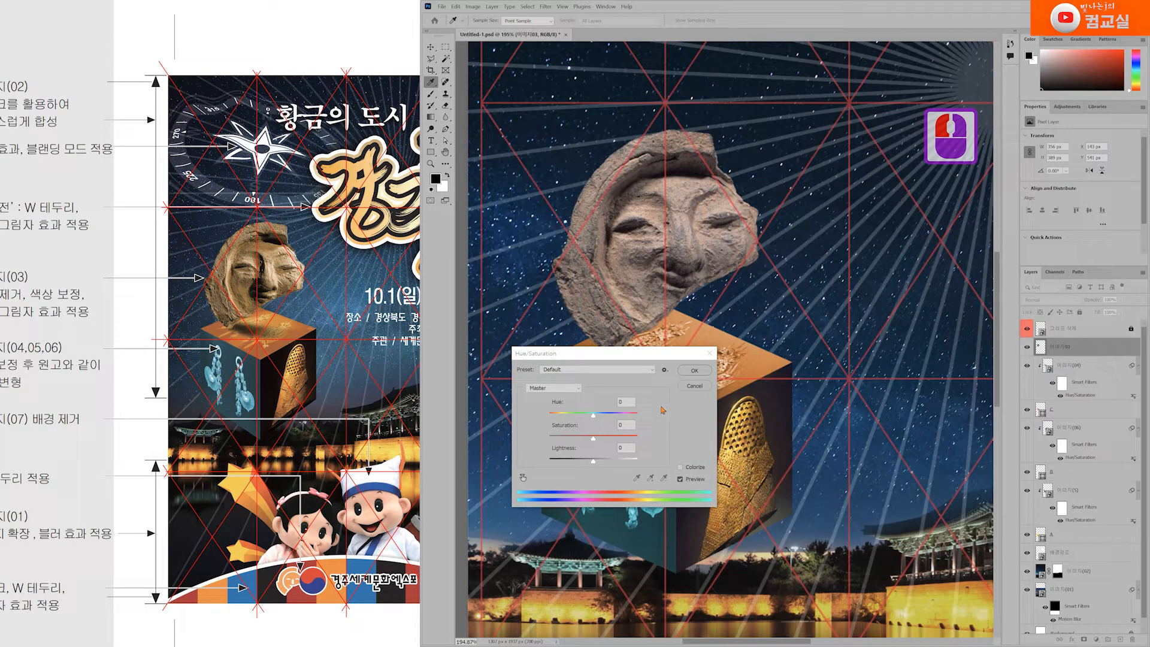
mouse_move(593, 414)
mouse_down()
mouse_move(556, 415)
mouse_move(592, 414)
mouse_up()
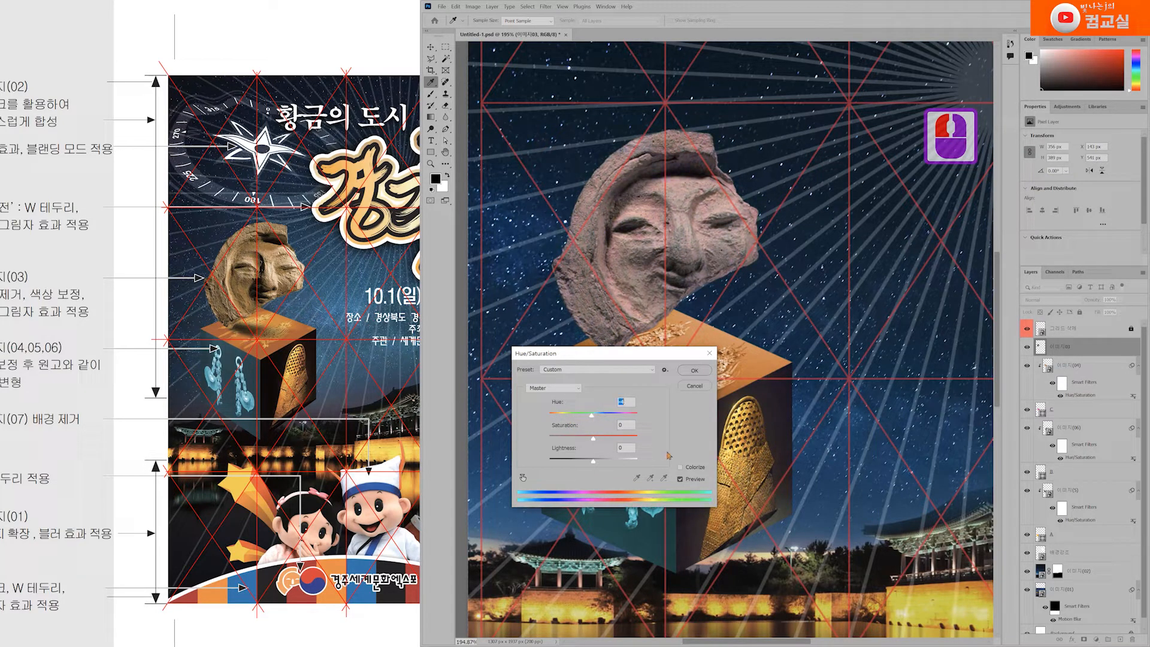
click(695, 468)
drag(552, 420, 563, 420)
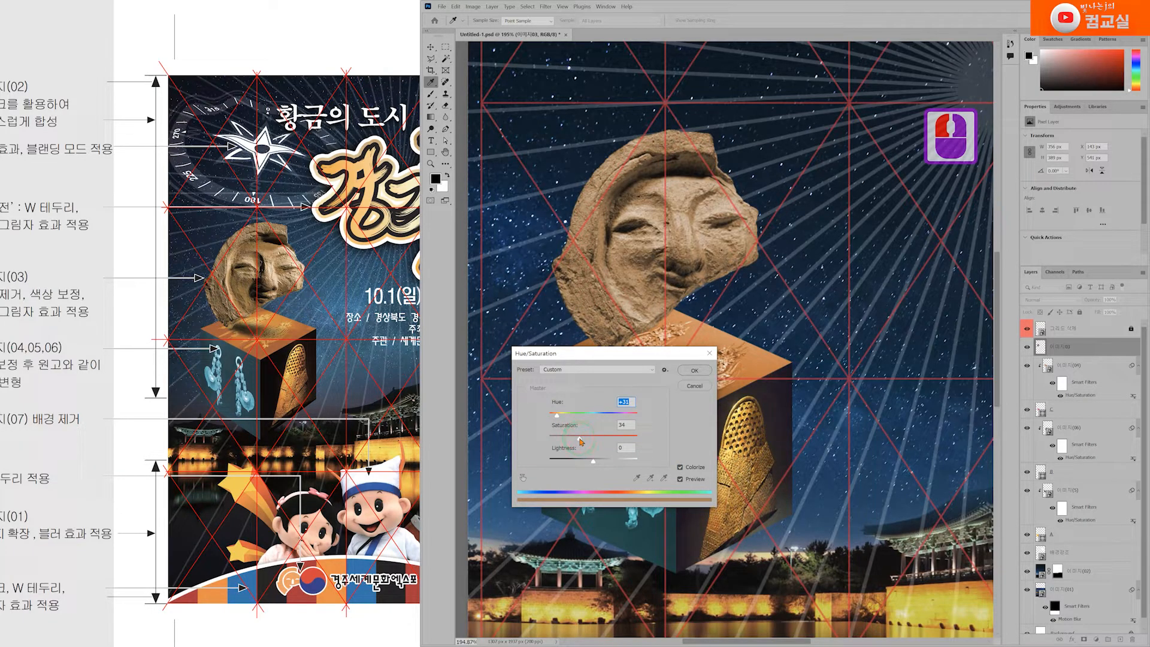
drag(561, 418, 558, 418)
drag(594, 463, 592, 462)
click(689, 469)
click(690, 469)
click(689, 469)
click(690, 469)
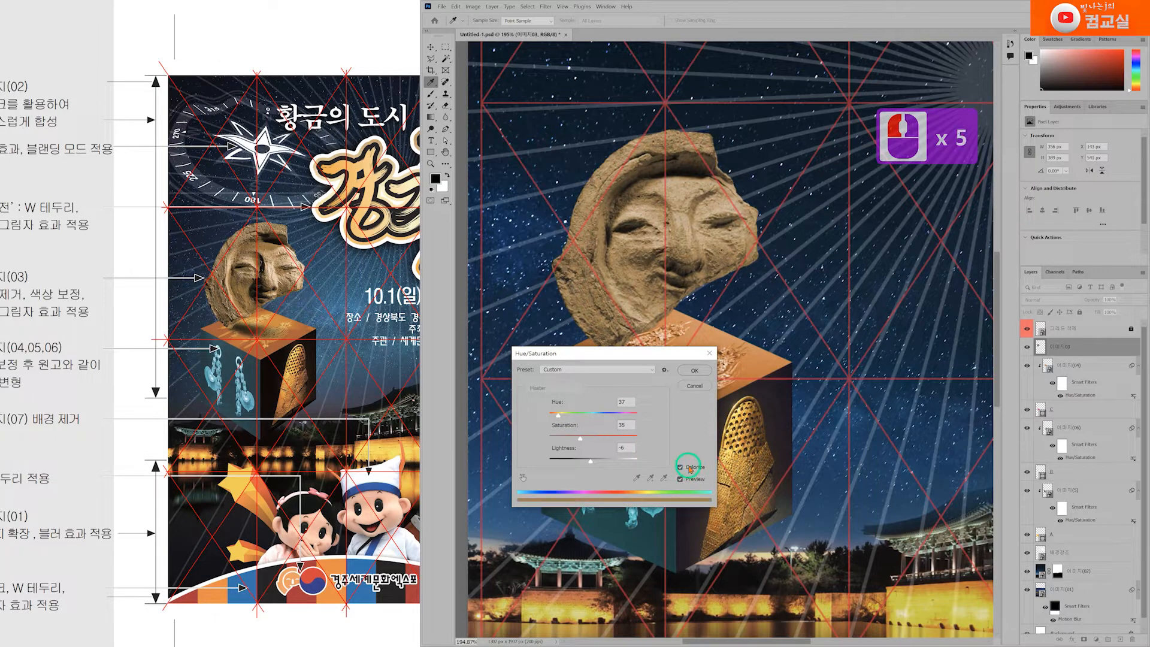
click(692, 371)
key(l)
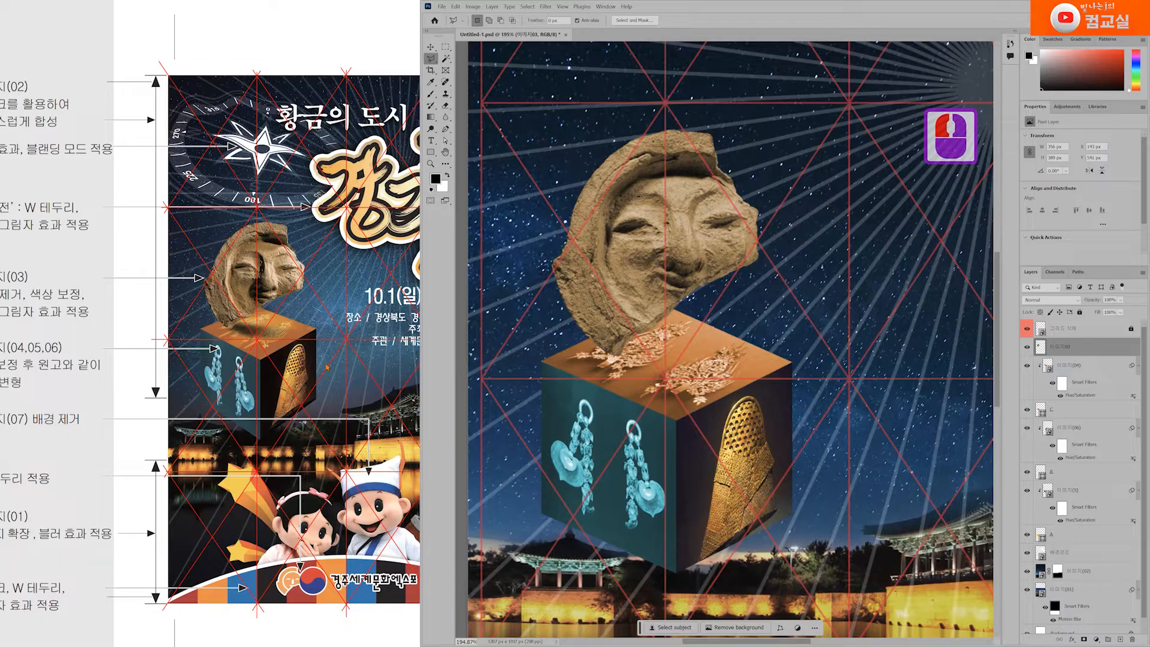
Check the shadow beneath the stone face in the reference poster, then add a layer named 그림자 above 이미지03.
drag(176, 324, 227, 329)
drag(295, 345, 272, 347)
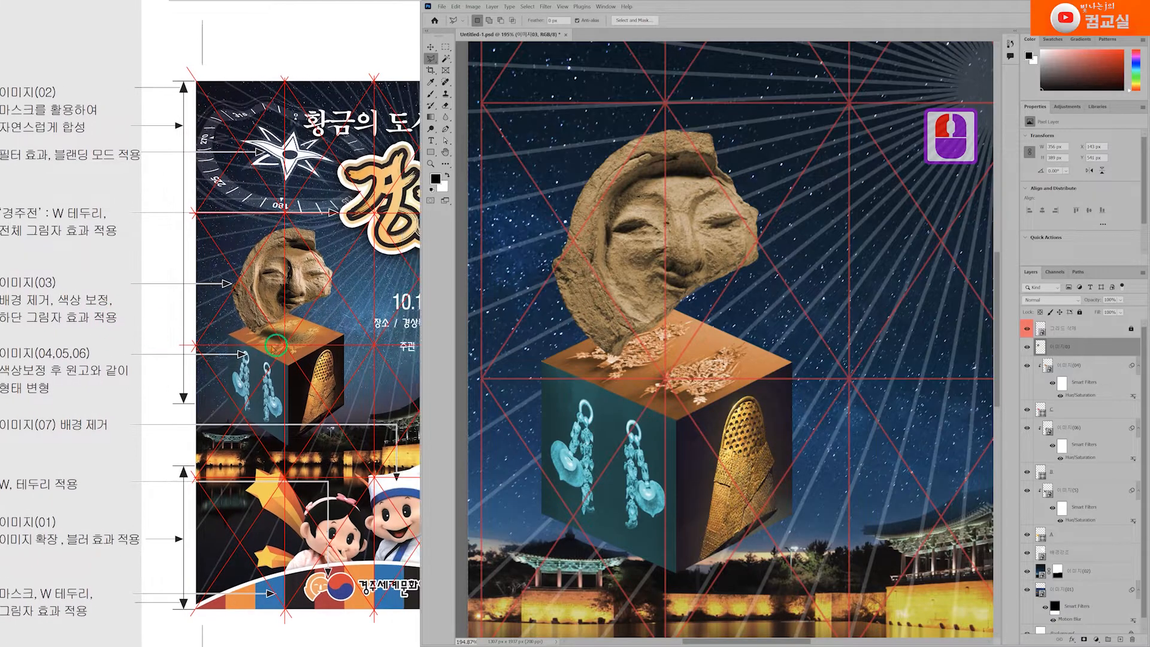
scroll(274, 346, up, 10)
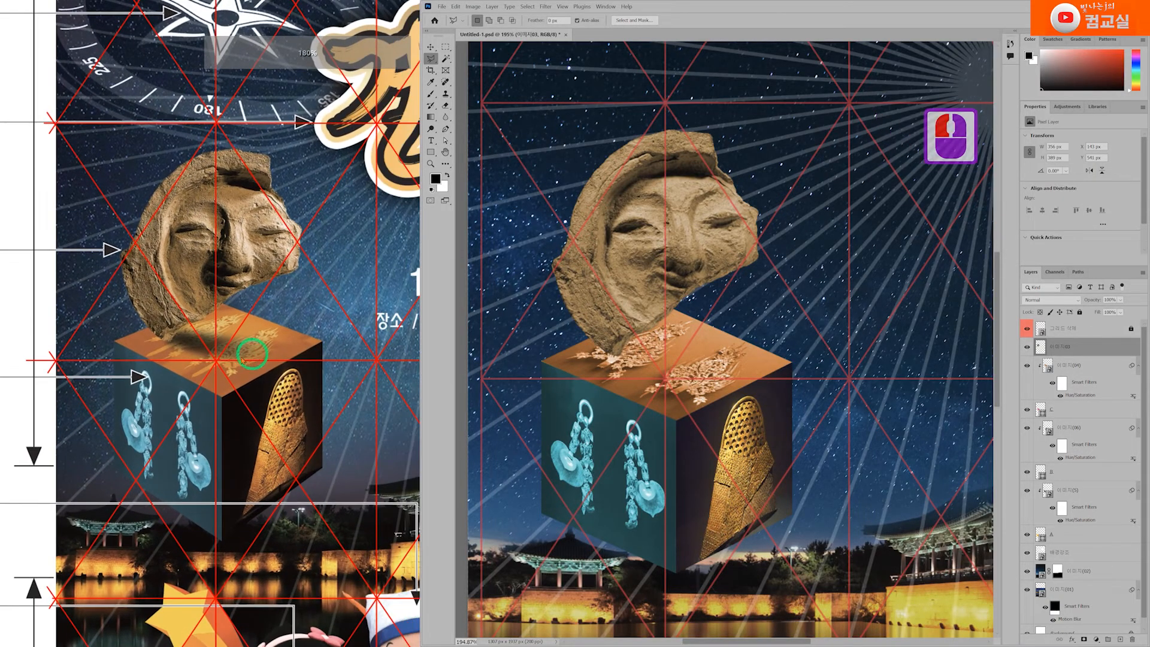
click(173, 336)
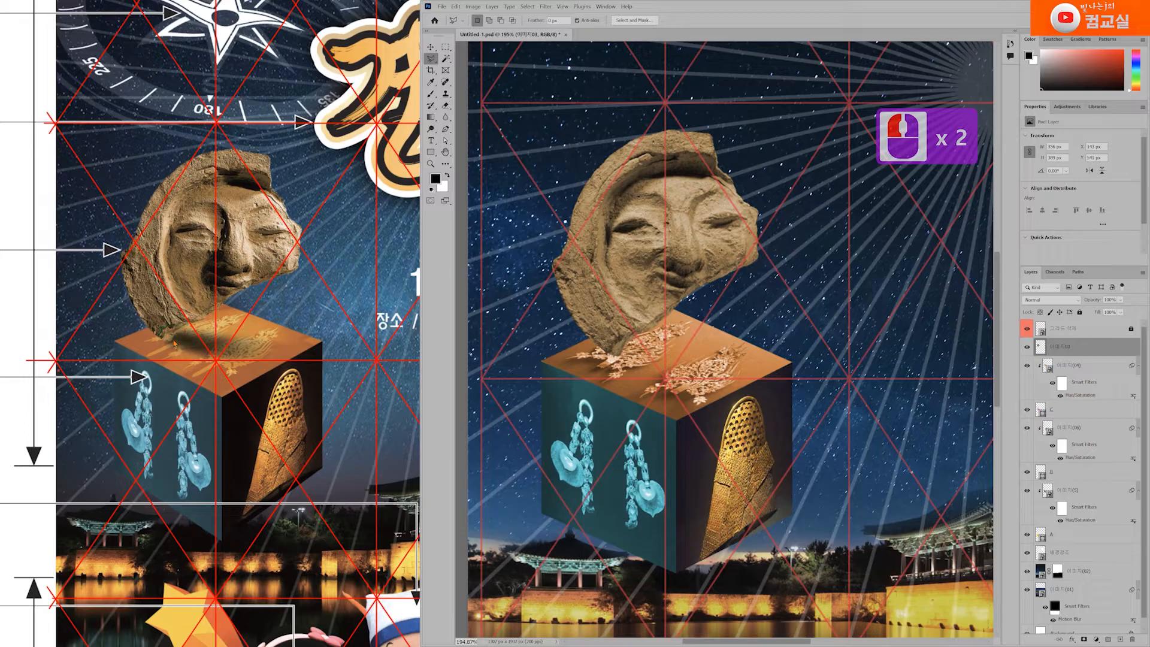
click(171, 340)
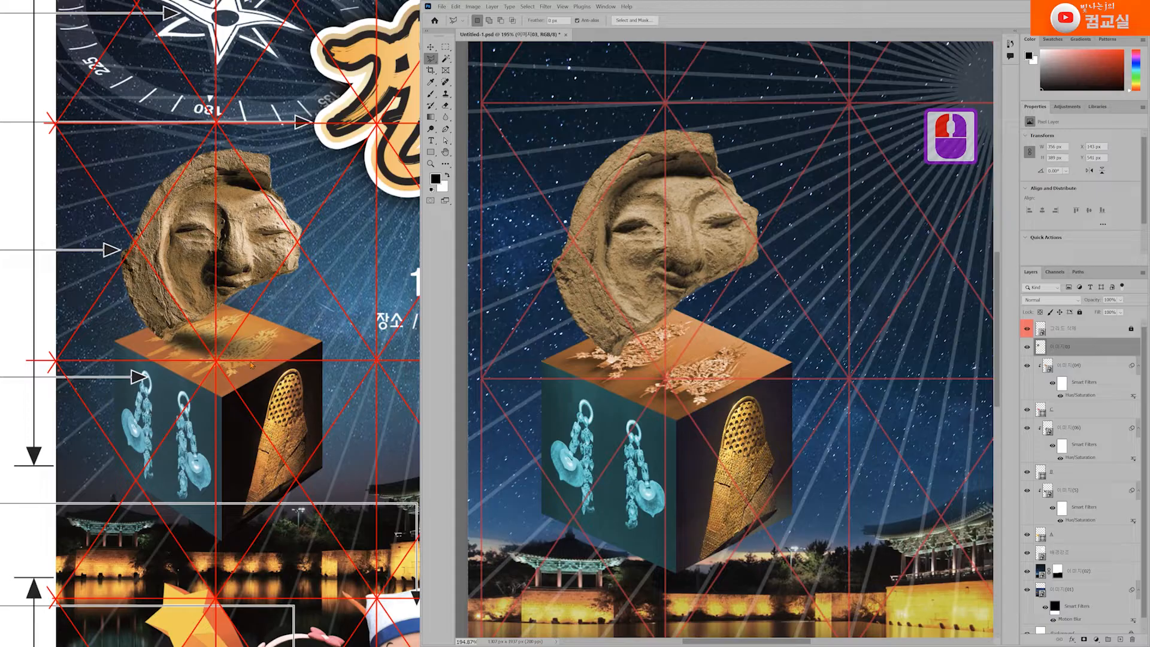
click(1078, 352)
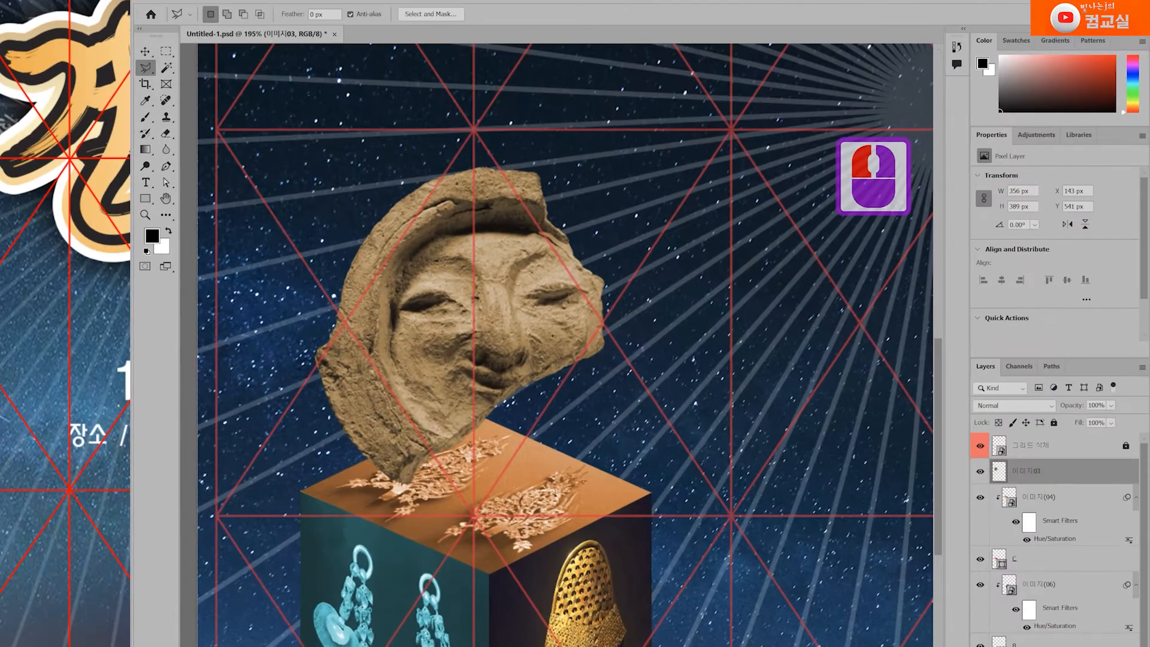
click(1092, 645)
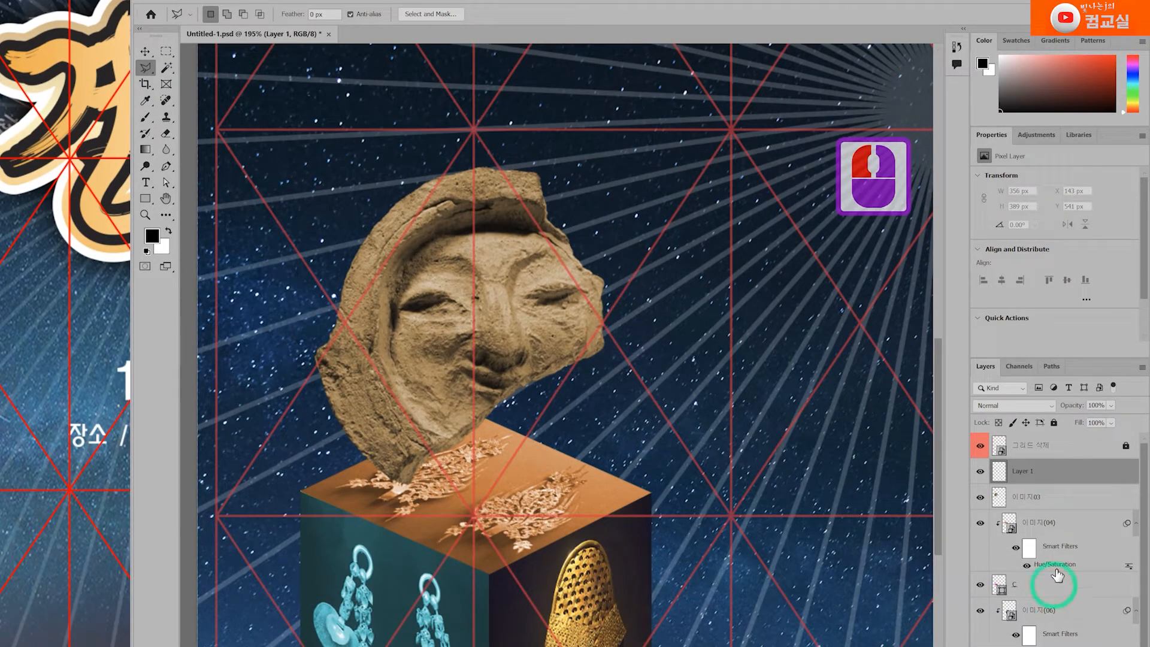
double_click(1021, 472)
text(그)
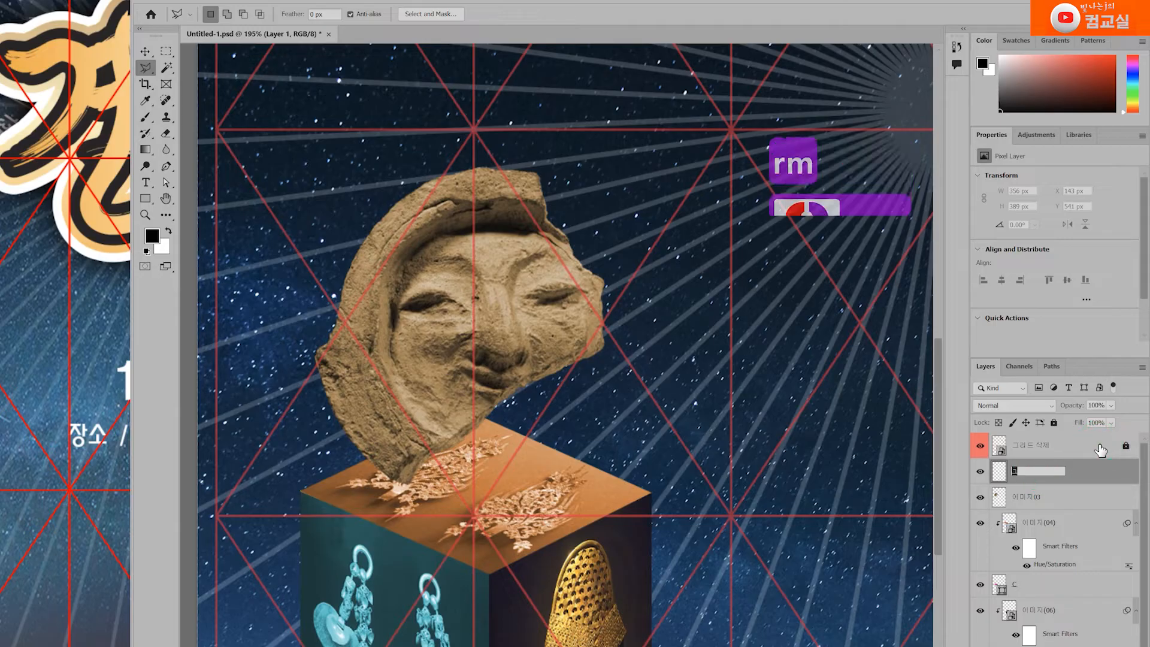
text(림자)
key(Return)
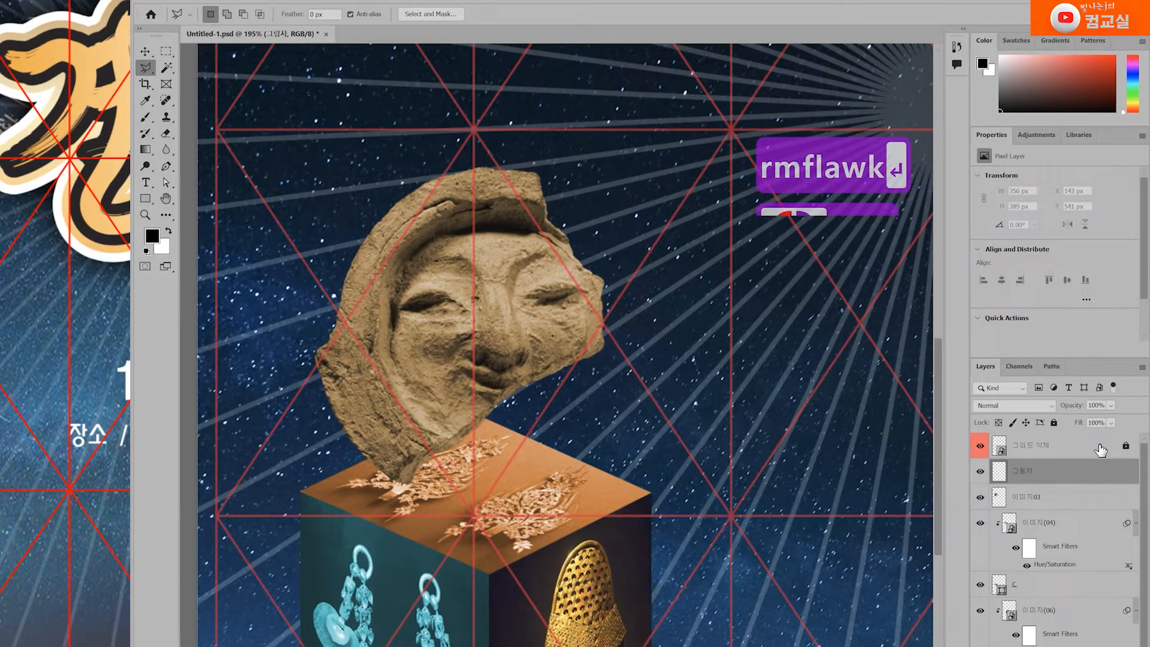
Open the set of marquee selection tools for layer 그림자.
click(166, 51)
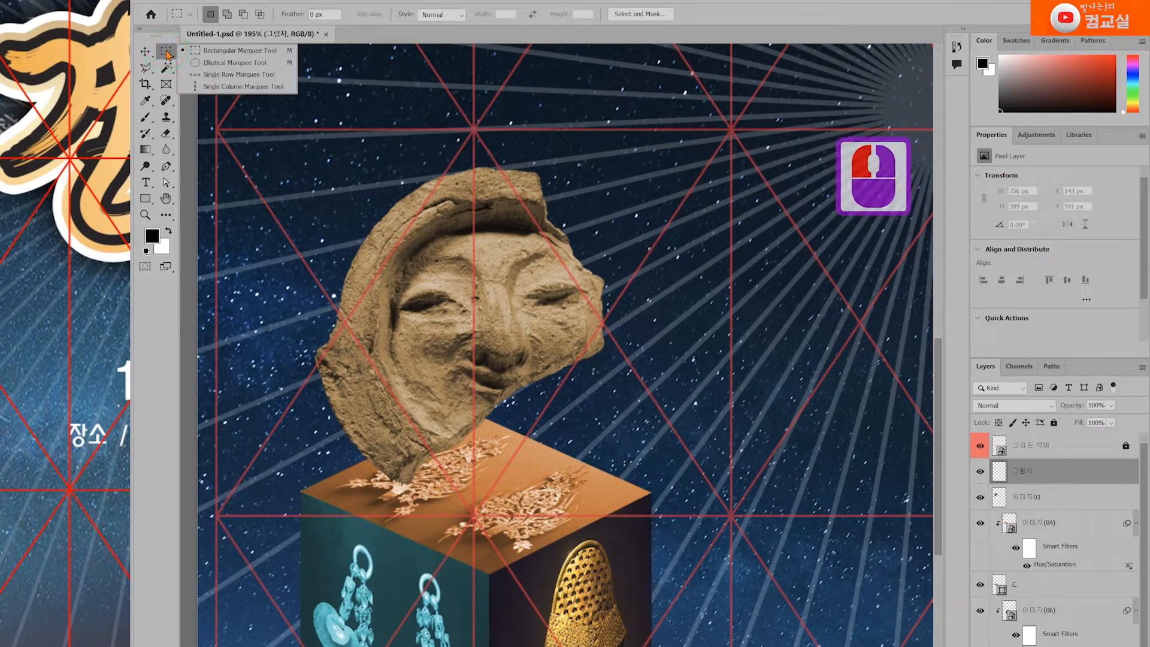
Set up the Elliptical Marquee tool with a 30 px feather.
click(204, 64)
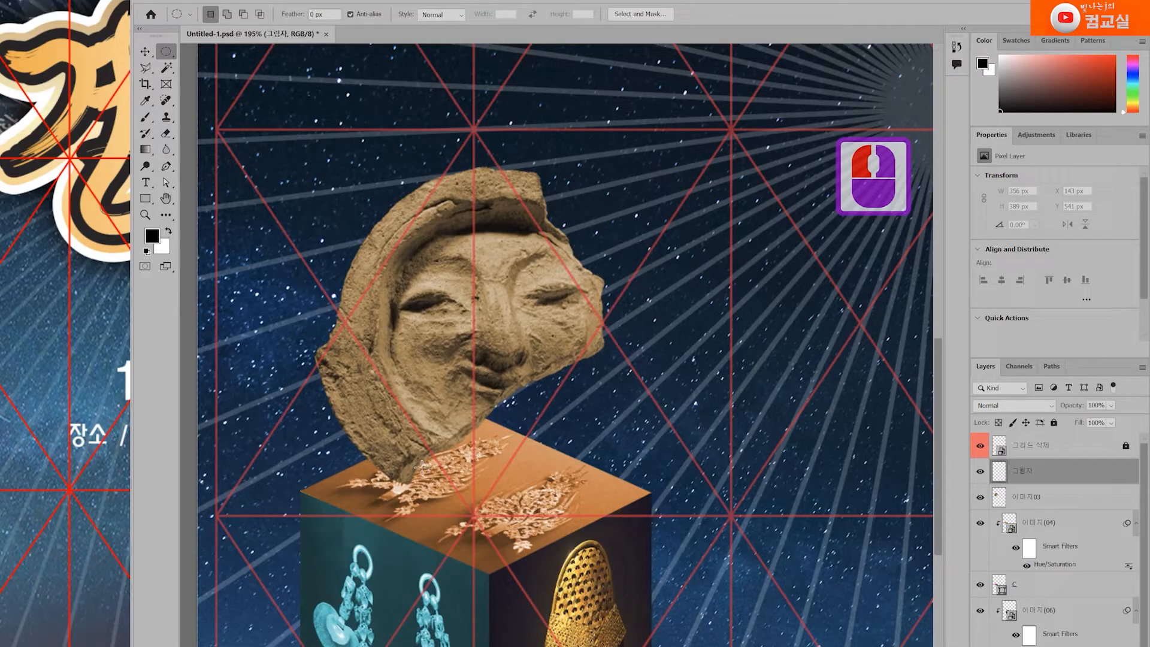
click(324, 14)
text(30)
key(Return)
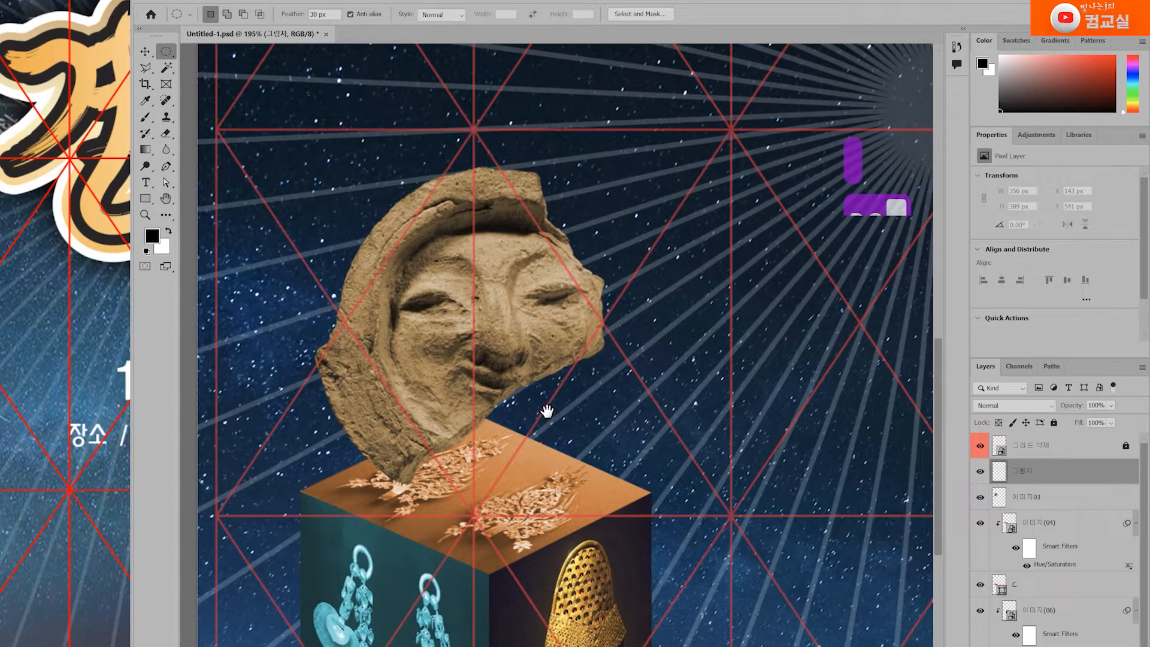
Draw a wide, flat elliptical selection across the cube's top face and fill it with black on the 그림자 layer.
scroll(547, 410, up, 3)
drag(307, 429, 622, 472)
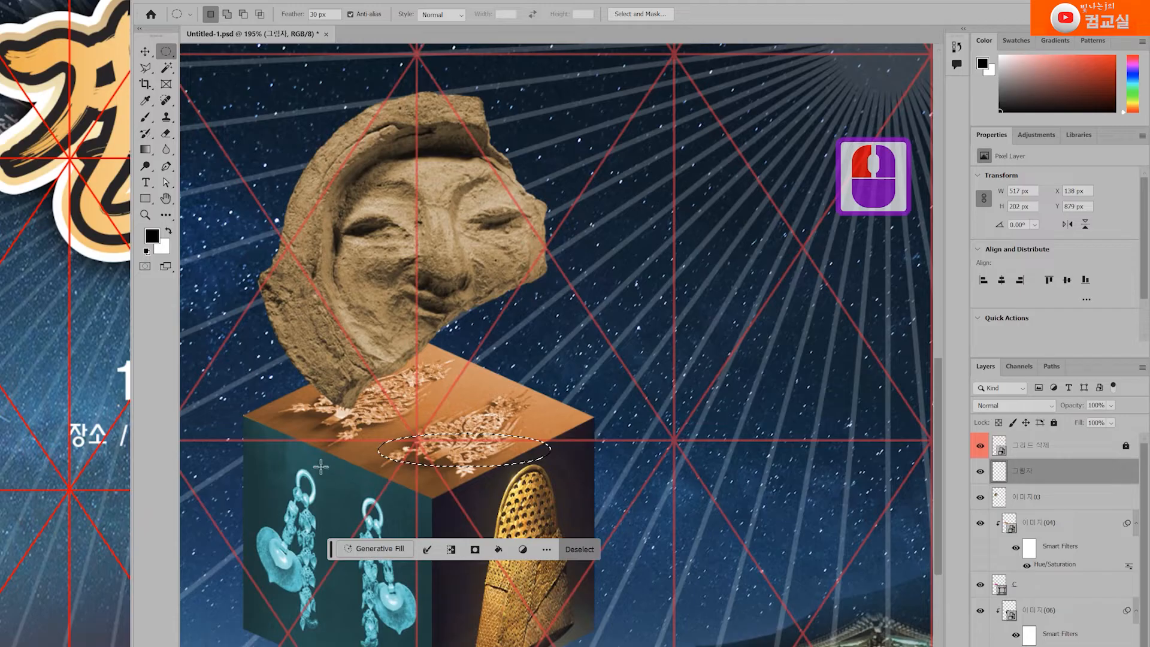
drag(269, 430, 746, 477)
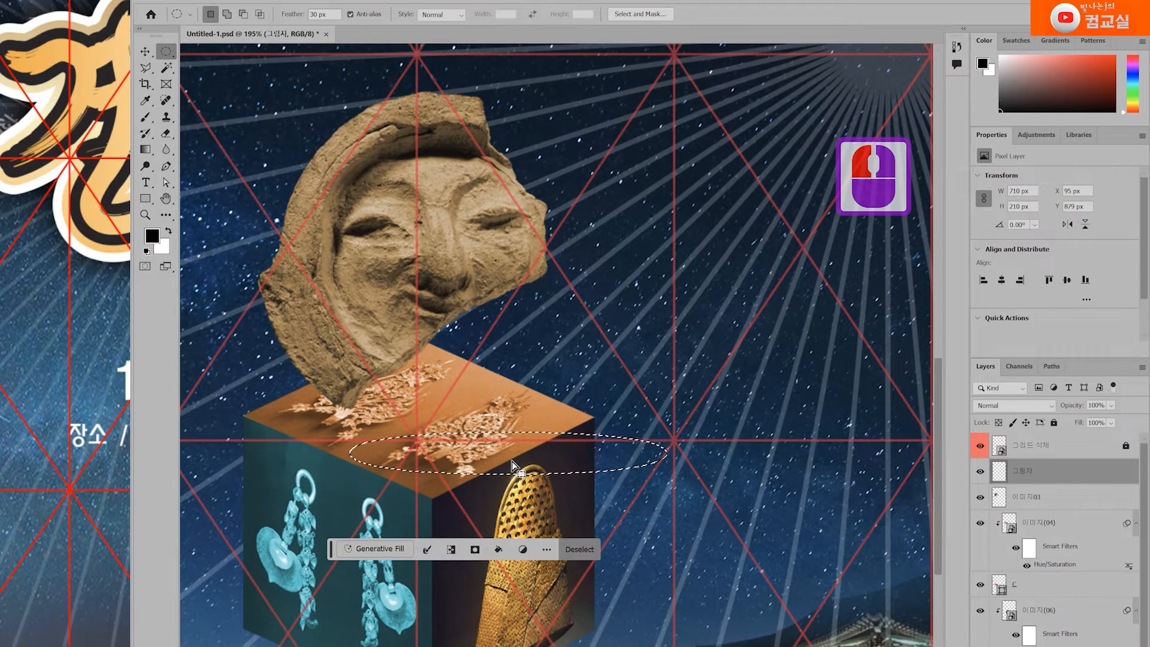
key(alt+Delete)
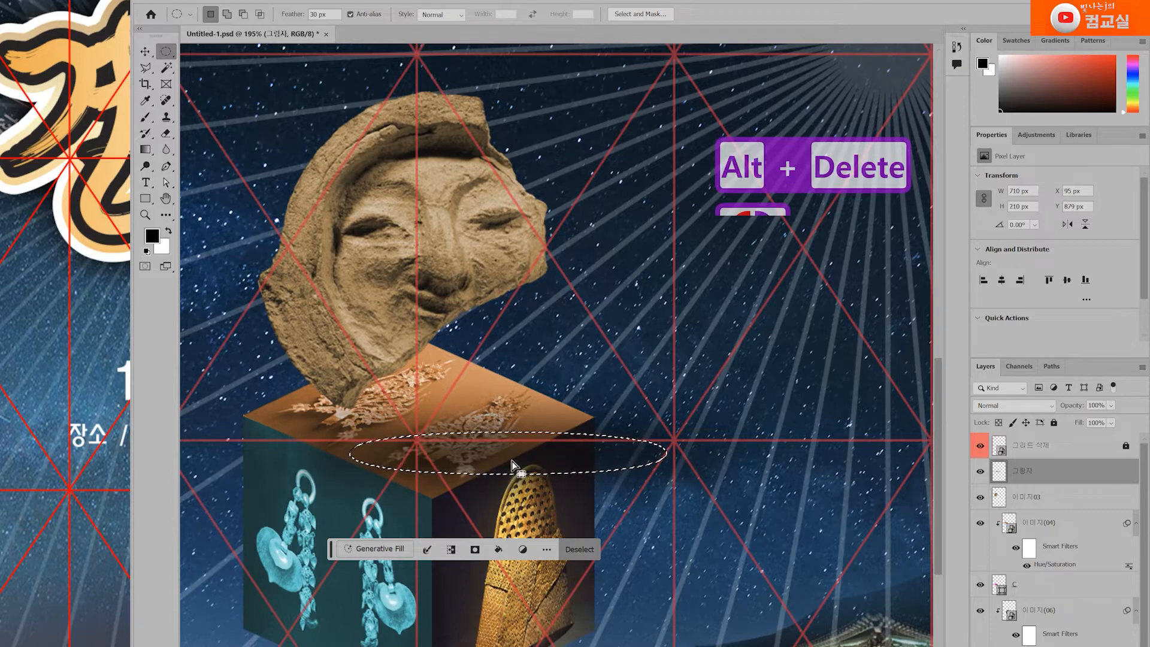
key(ctrl+z)
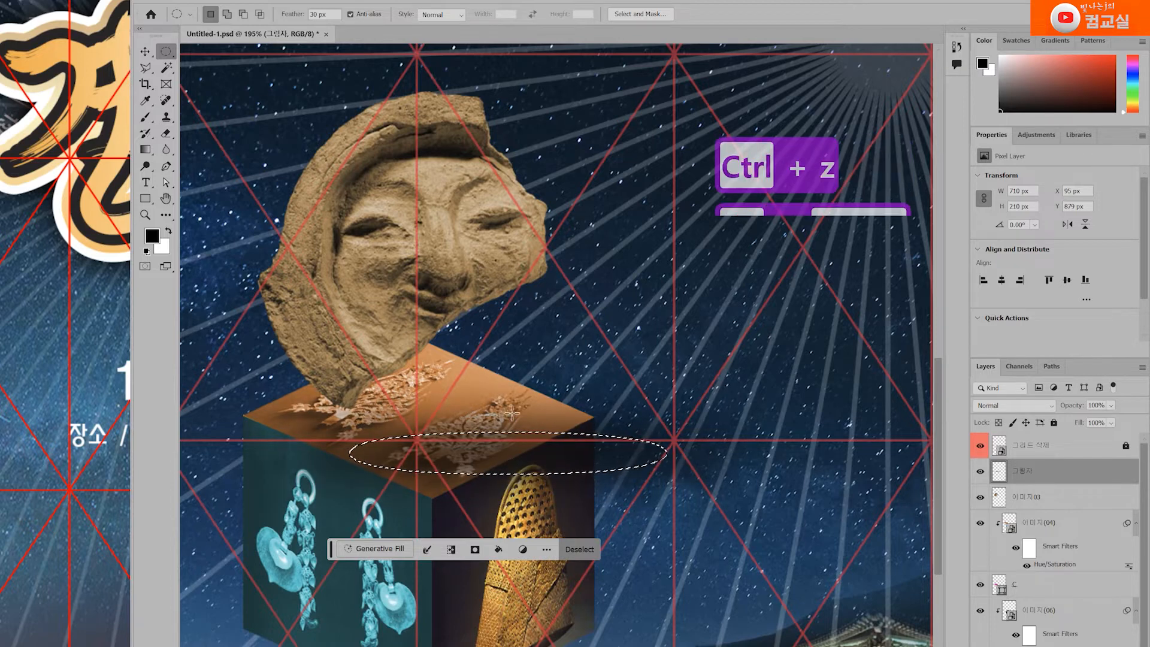
Deselect, shift the shadow up over the cube's top face and flatten it to about 710 × 144 px.
click(145, 51)
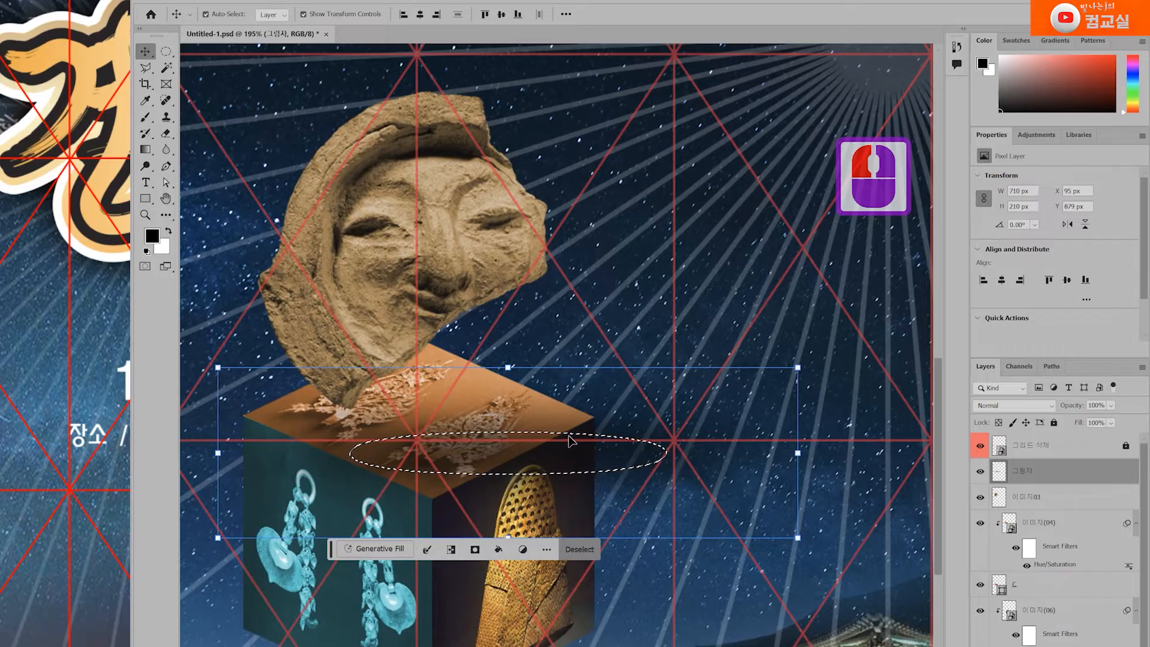
key(ctrl+d)
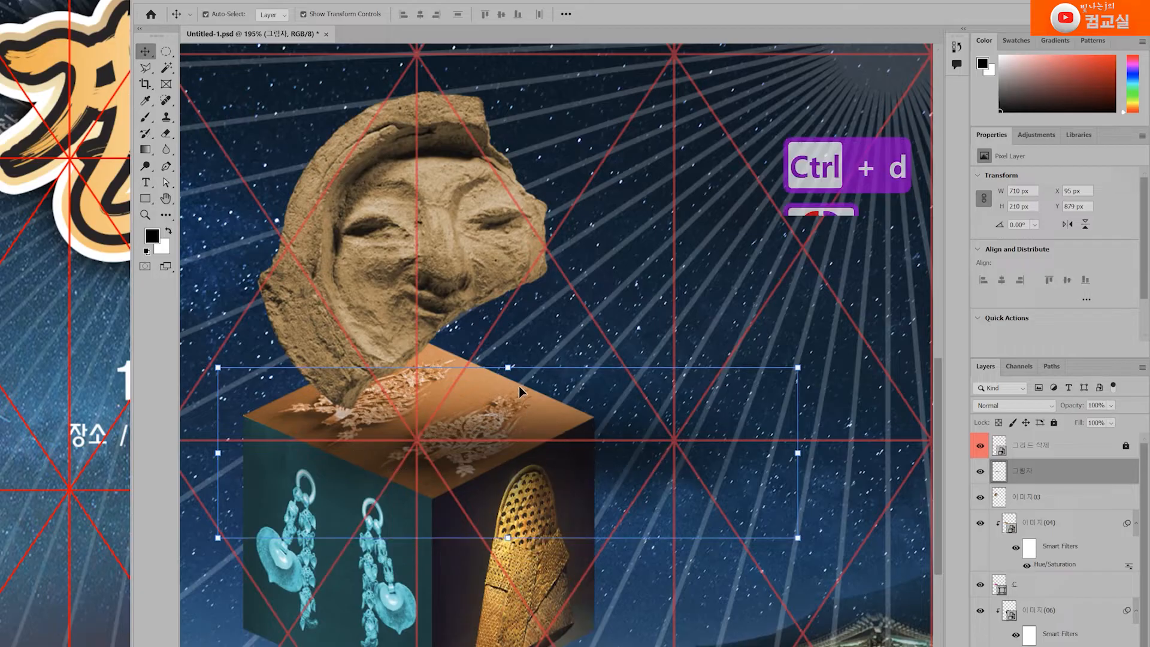
drag(547, 409, 548, 449)
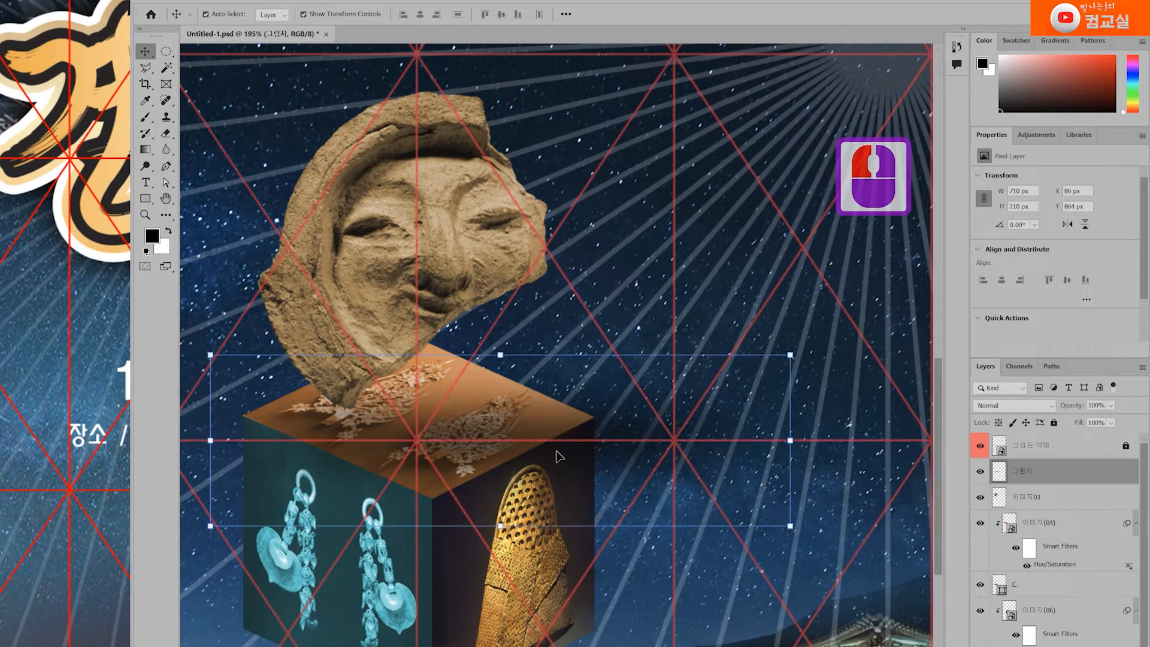
drag(359, 439, 418, 430)
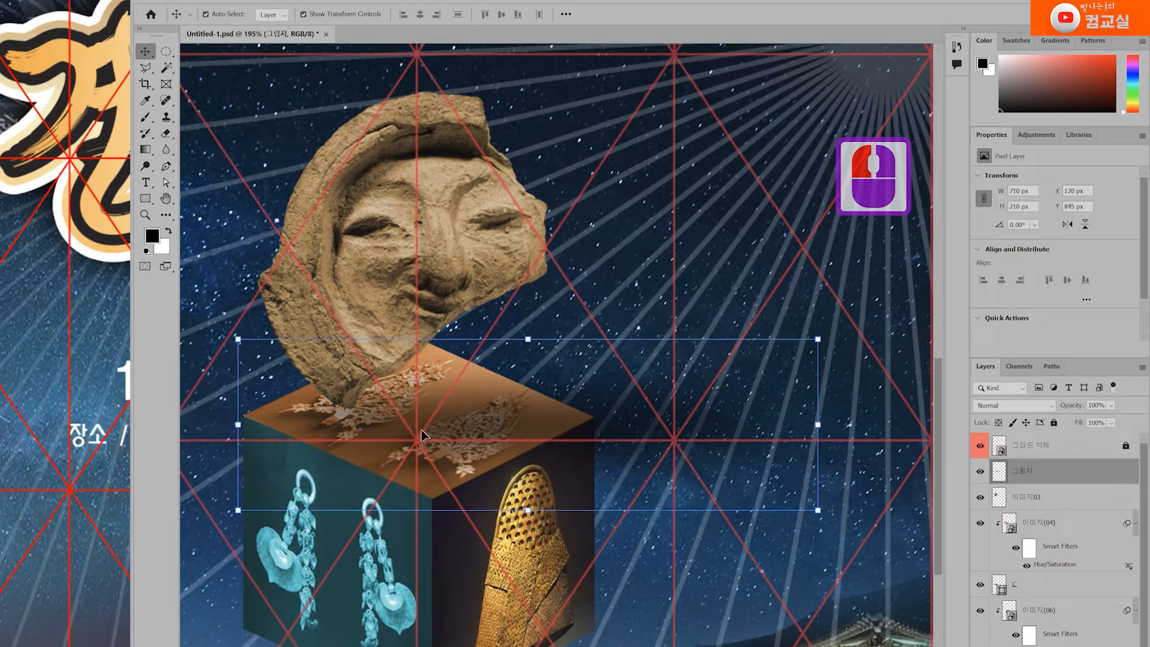
drag(529, 510, 529, 474)
drag(531, 341, 531, 357)
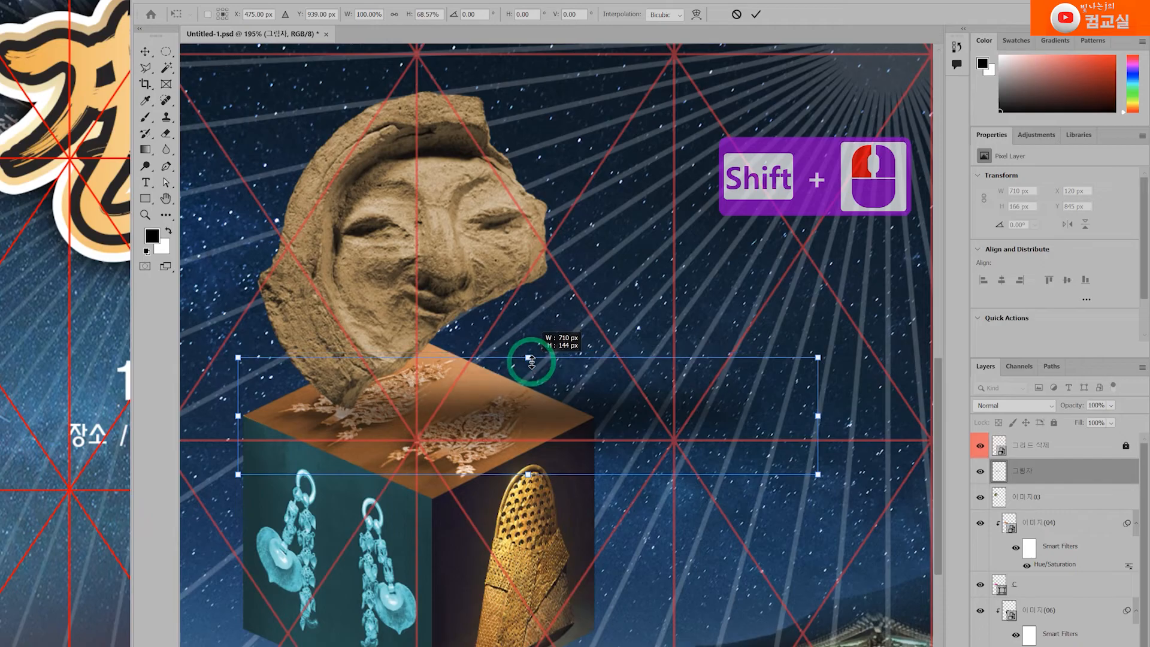
key(Return)
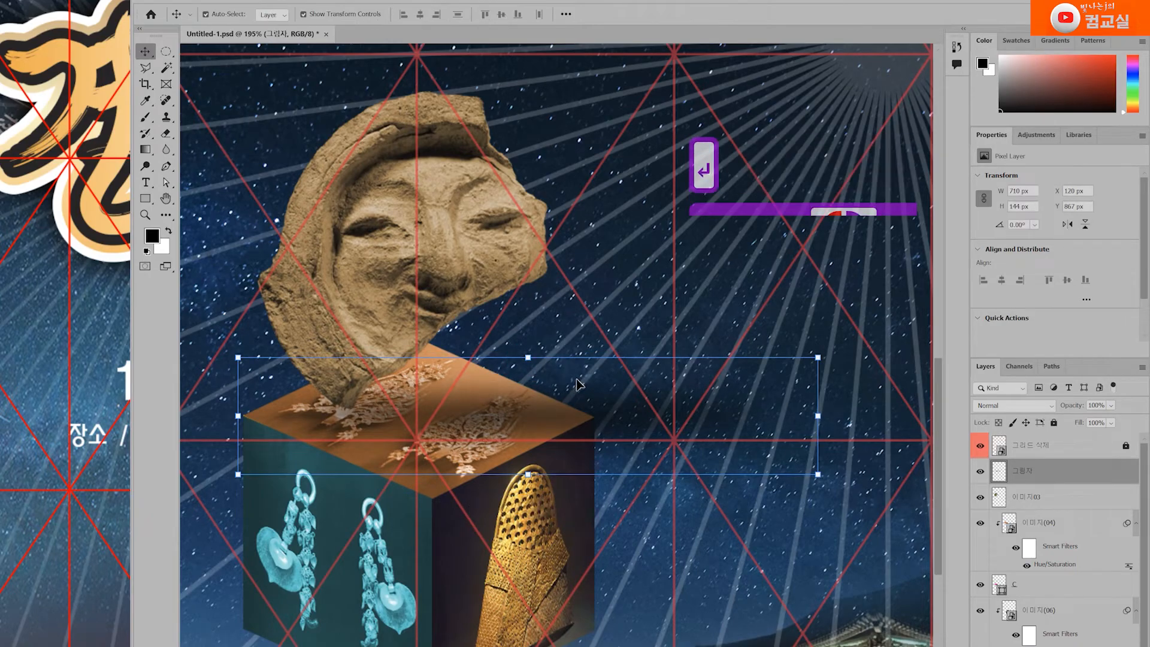
Delete the left half of the shadow using a rectangular selection, and clear the selection.
drag(166, 51, 208, 55)
scroll(431, 418, down, 2)
scroll(276, 339, down, 2)
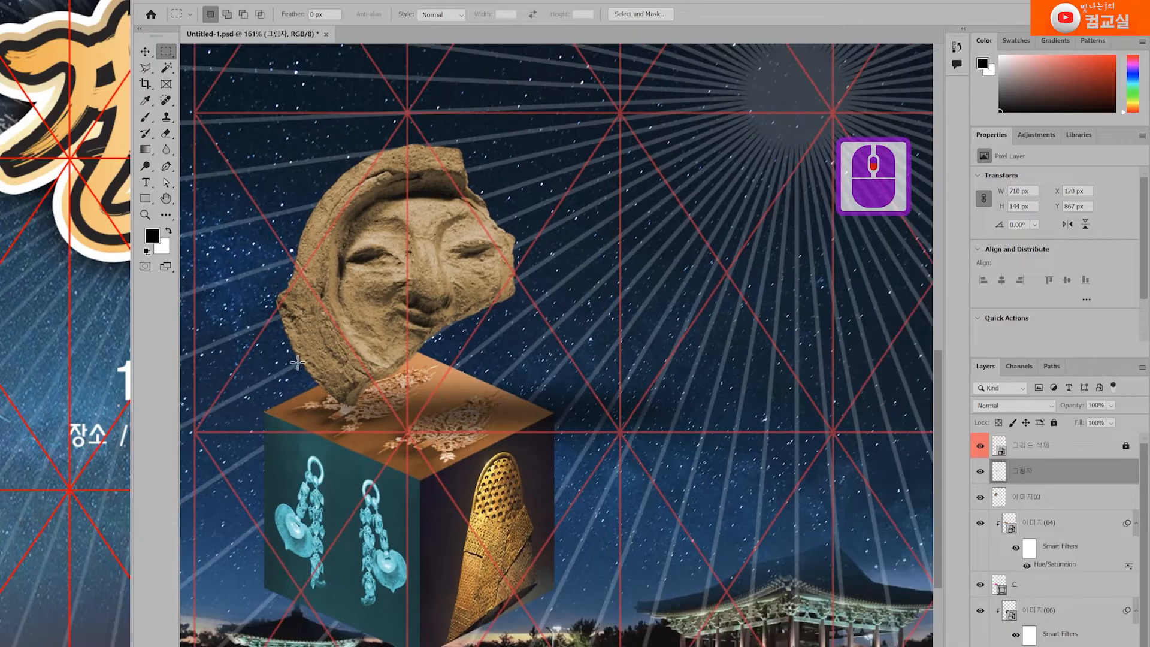
drag(208, 253, 473, 592)
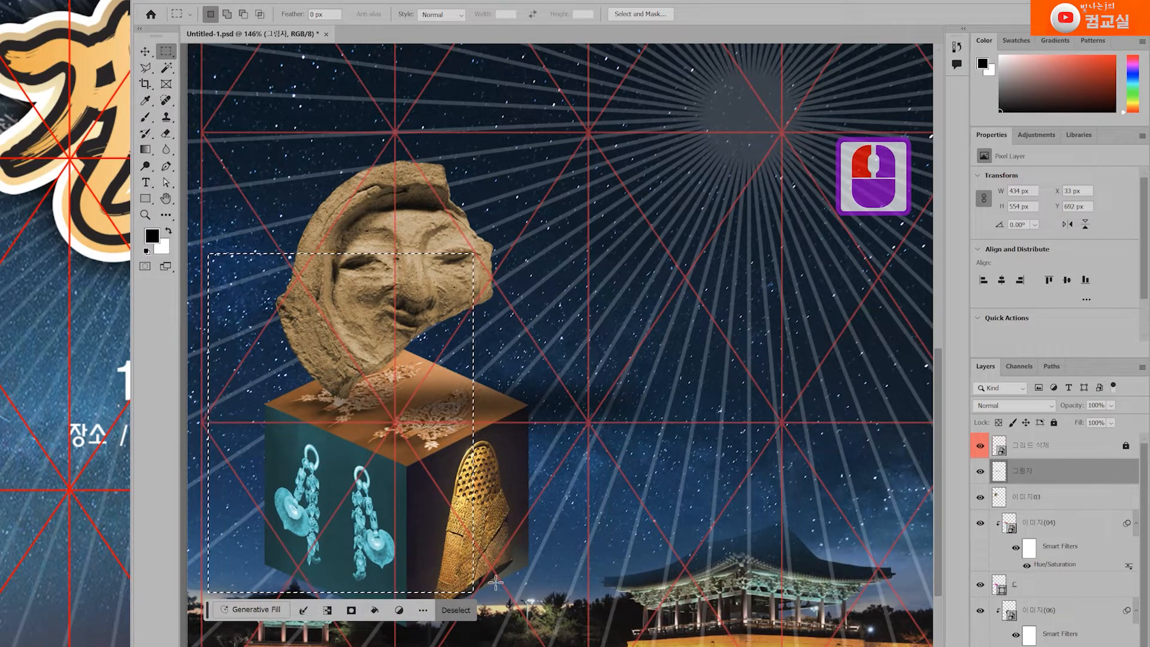
key(Delete)
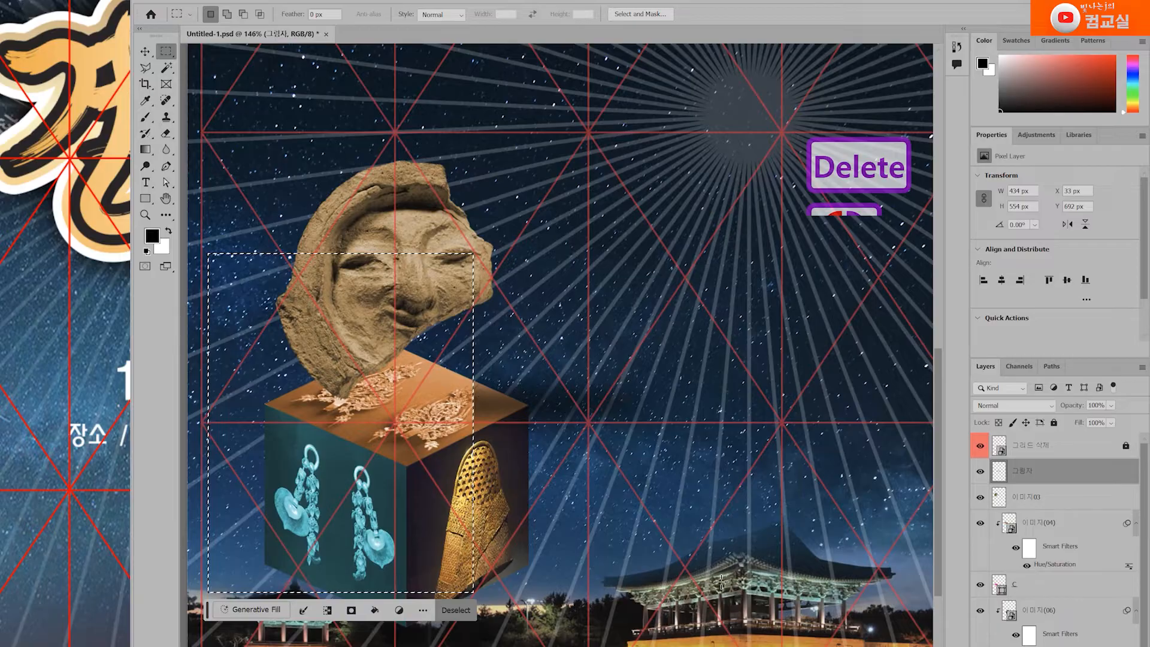
key(ctrl+d)
Transform the remaining shadow half onto the cube's top beneath the stone face, reshaping it to about 369 × 157 px.
key(ctrl+t)
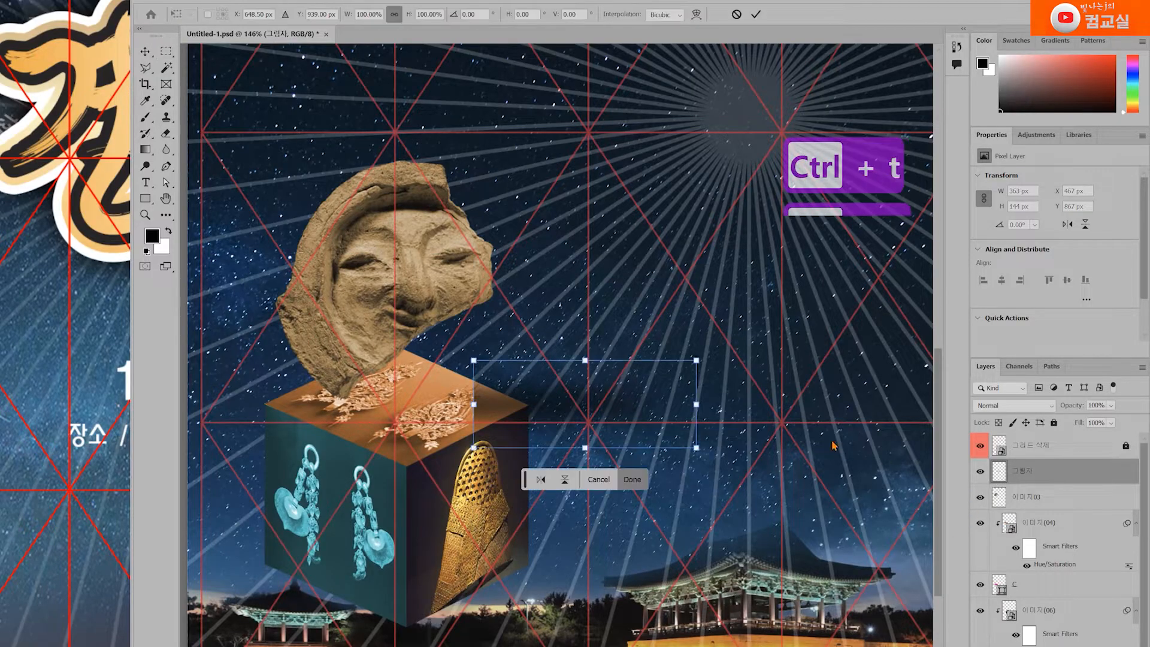
scroll(531, 403, up, 2)
drag(547, 402, 372, 405)
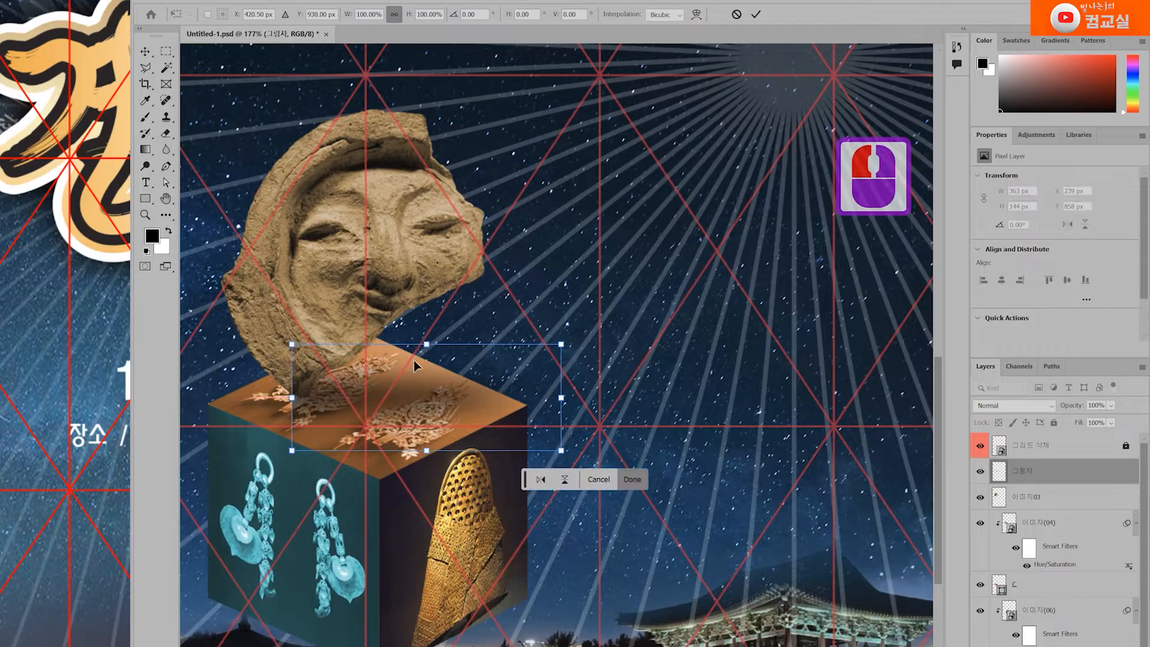
drag(429, 344, 429, 355)
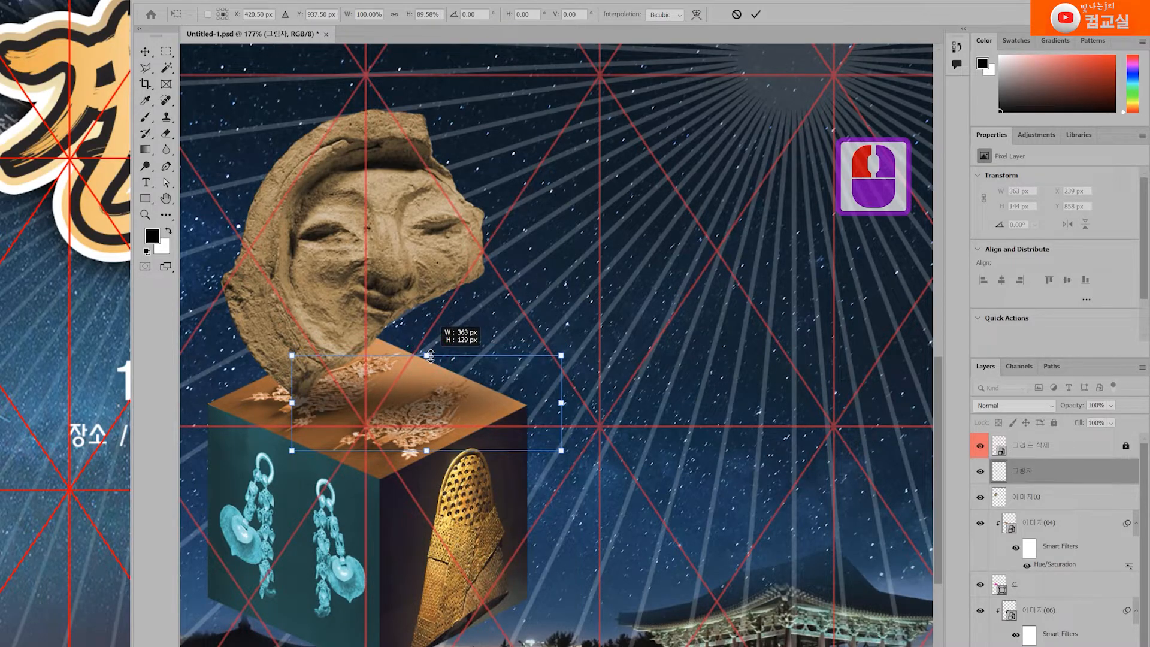
drag(429, 448, 444, 407)
drag(577, 345, 581, 372)
drag(451, 397, 449, 417)
key(Return)
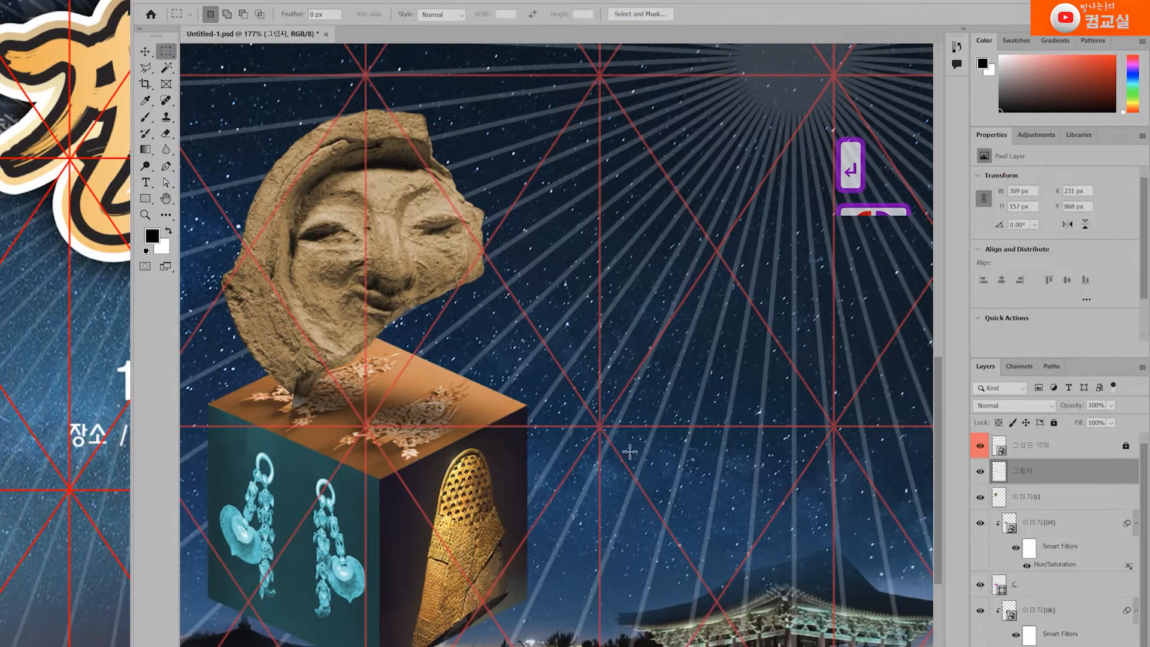
Move the 그림자 layer below the 이미지03 layer and toggle its visibility to compare the effect.
click(1054, 479)
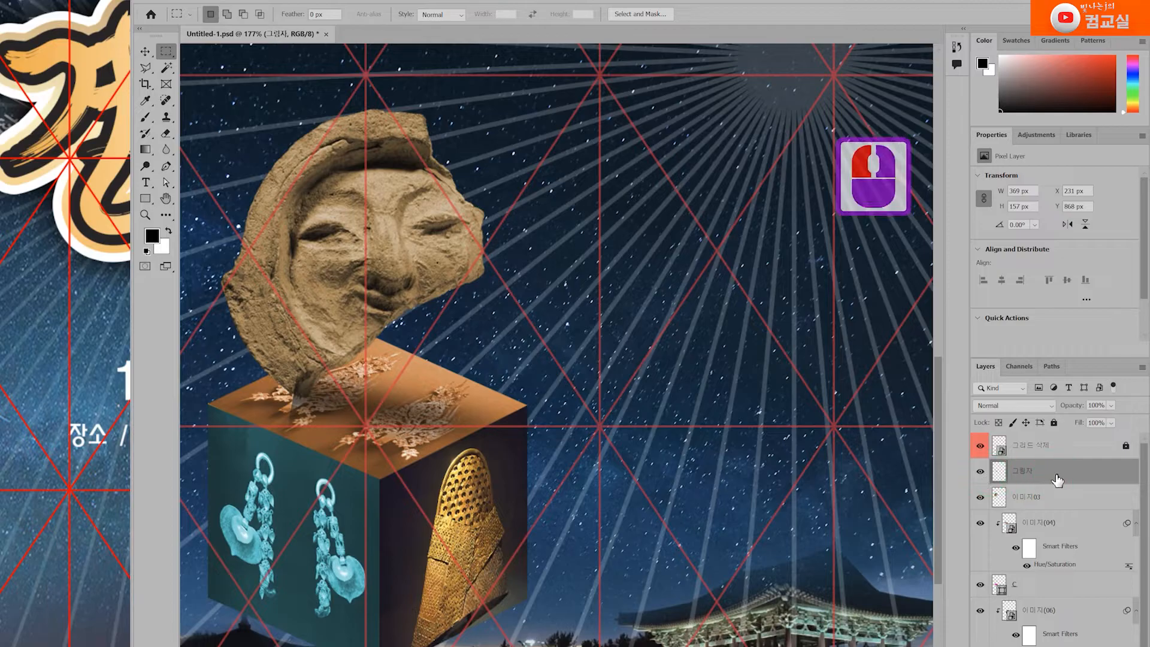
drag(1049, 478, 1049, 510)
click(980, 497)
click(980, 497)
click(980, 498)
click(981, 498)
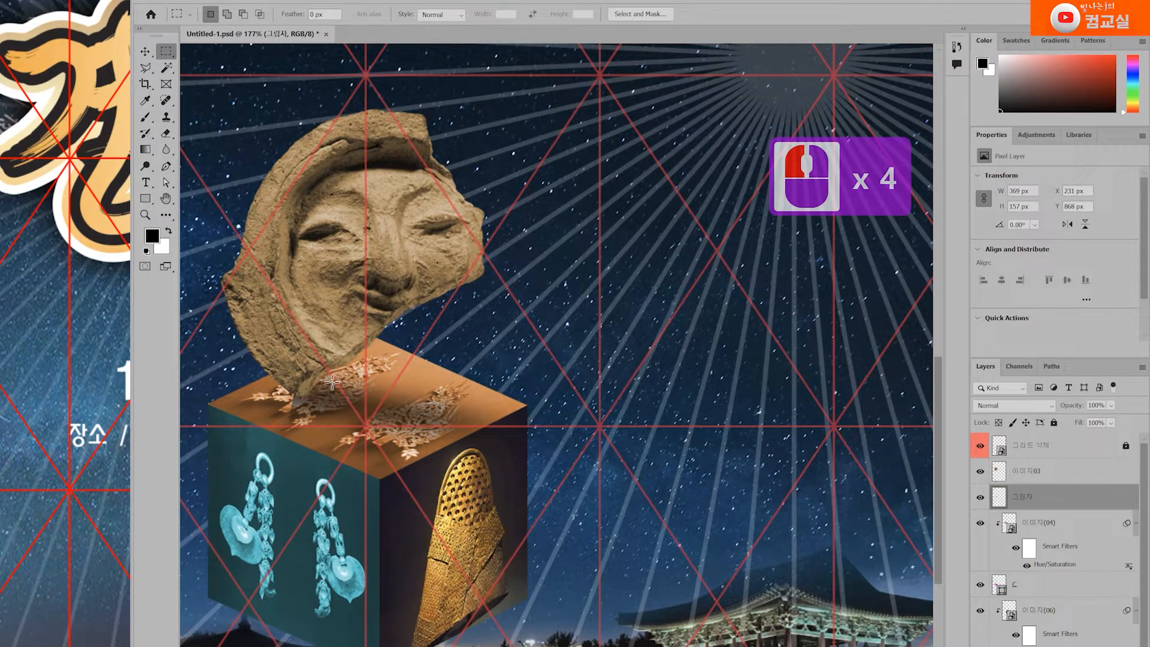
Set the Eraser tool to a 40 px Soft Round brush.
click(173, 139)
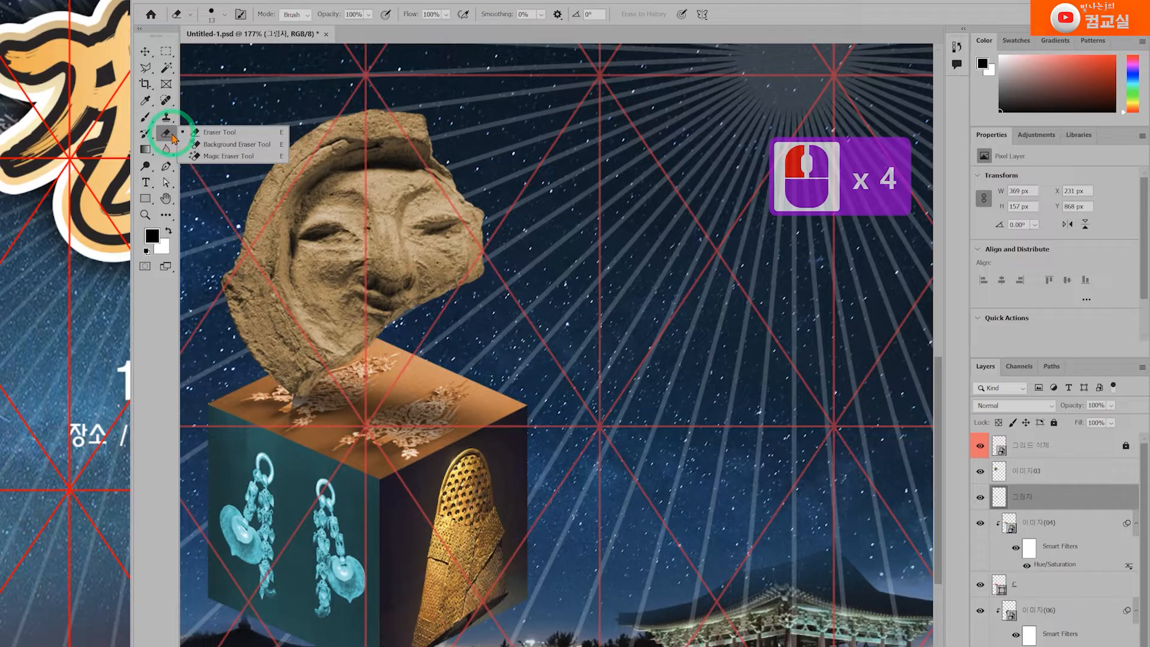
click(205, 139)
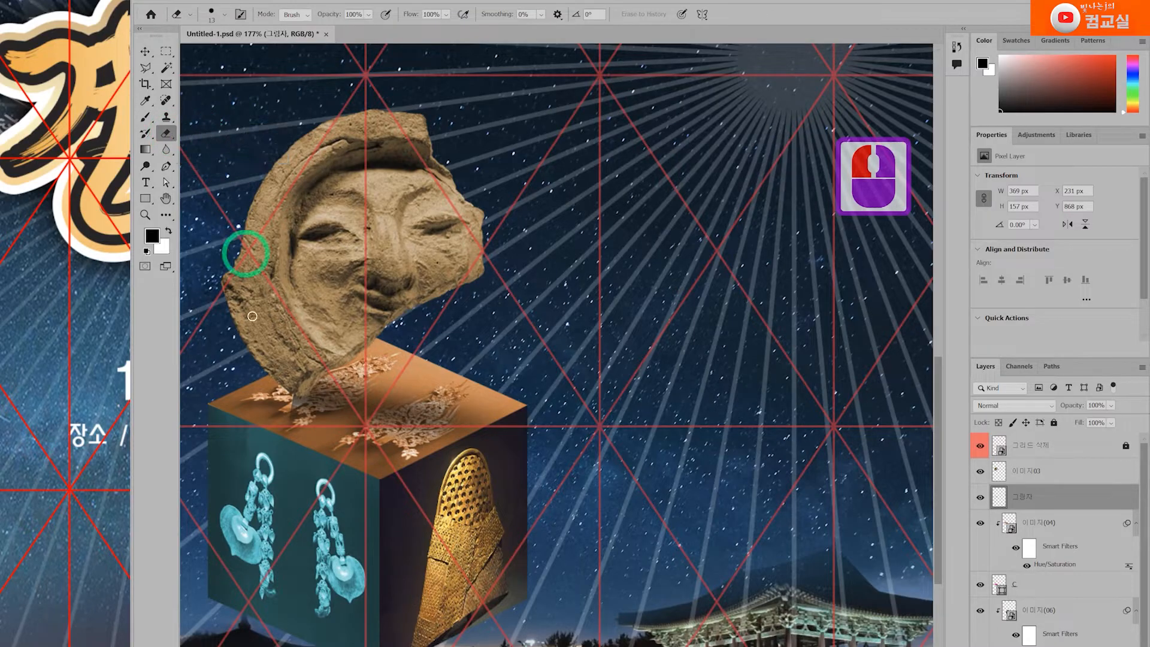
key(bracketright)
key(bracketright)
key(bracketright)
key(bracketright)
key(bracketright)
key(bracketright)
key(bracketright)
key(bracketright)
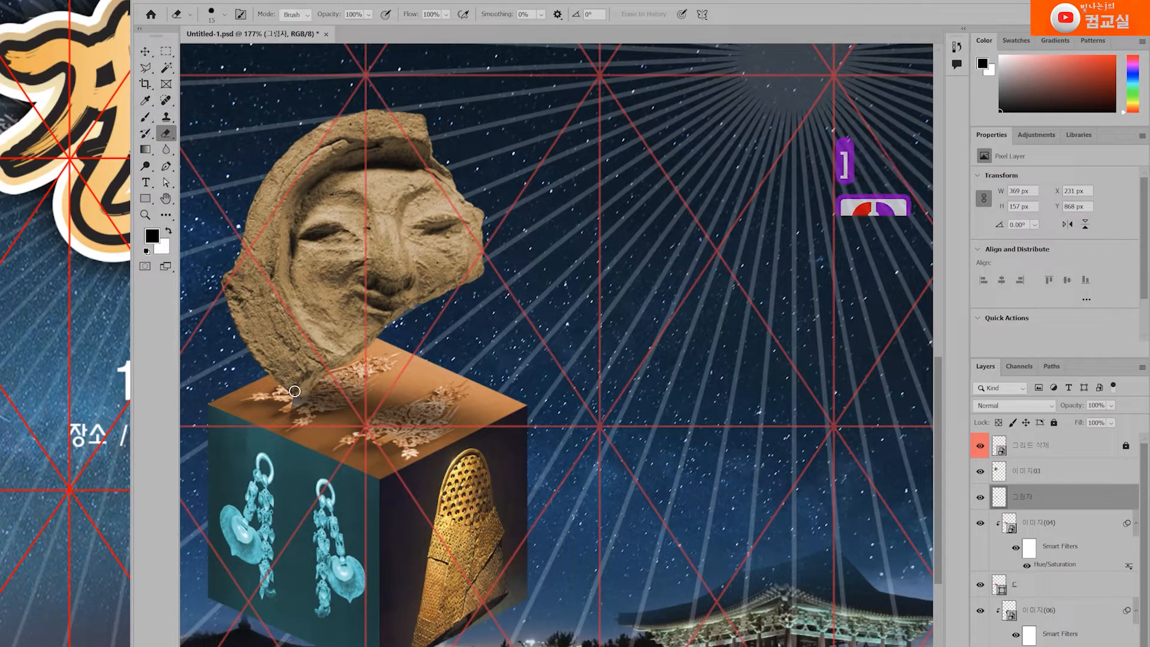
key(bracketleft)
key(bracketleft)
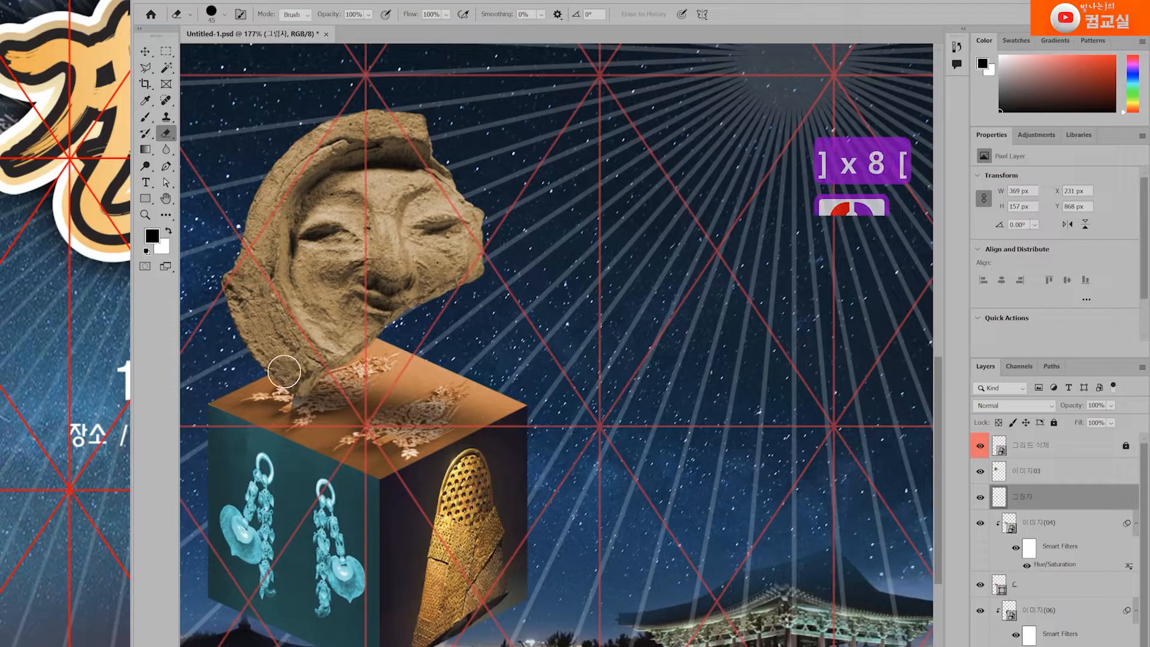
click(225, 11)
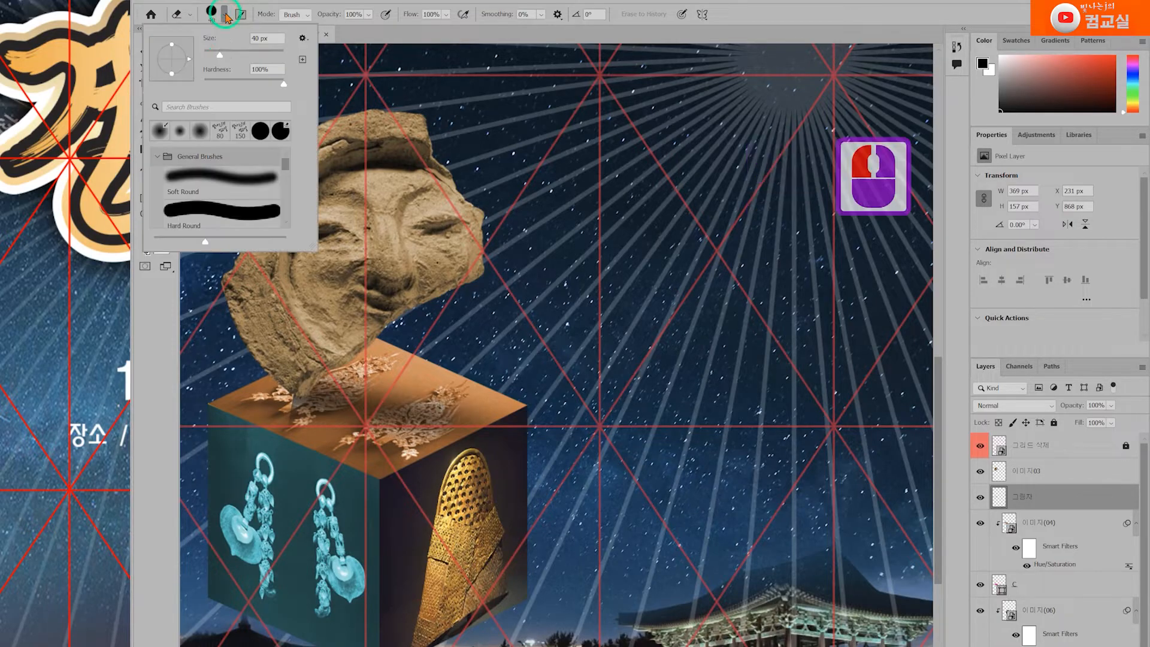
click(763, 15)
Erase the excess shadow around the stone face's base on the cube's top, and compare with the shadow hidden and shown.
click(310, 370)
click(271, 380)
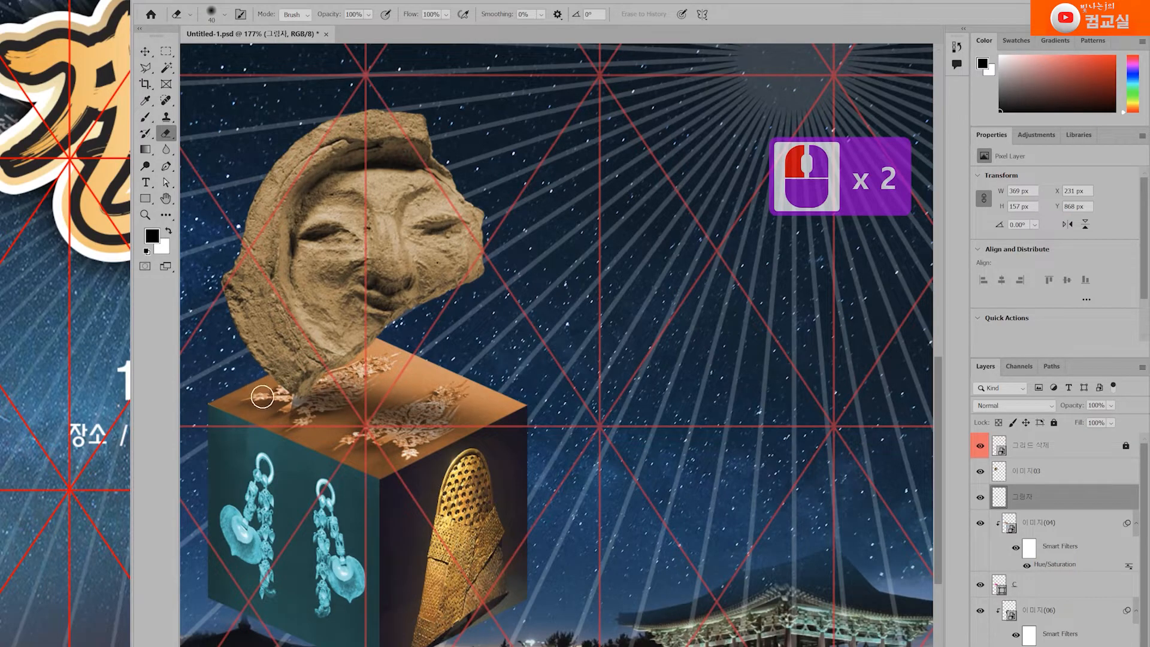
click(280, 405)
click(297, 367)
click(392, 347)
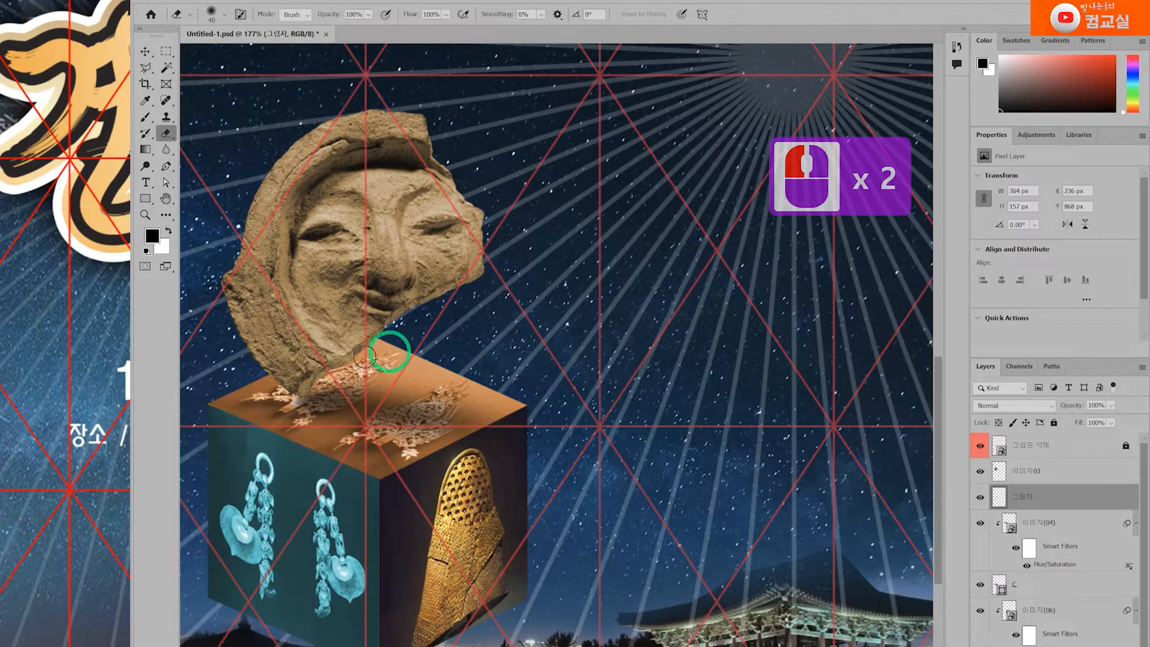
click(321, 449)
click(365, 465)
click(535, 548)
click(636, 526)
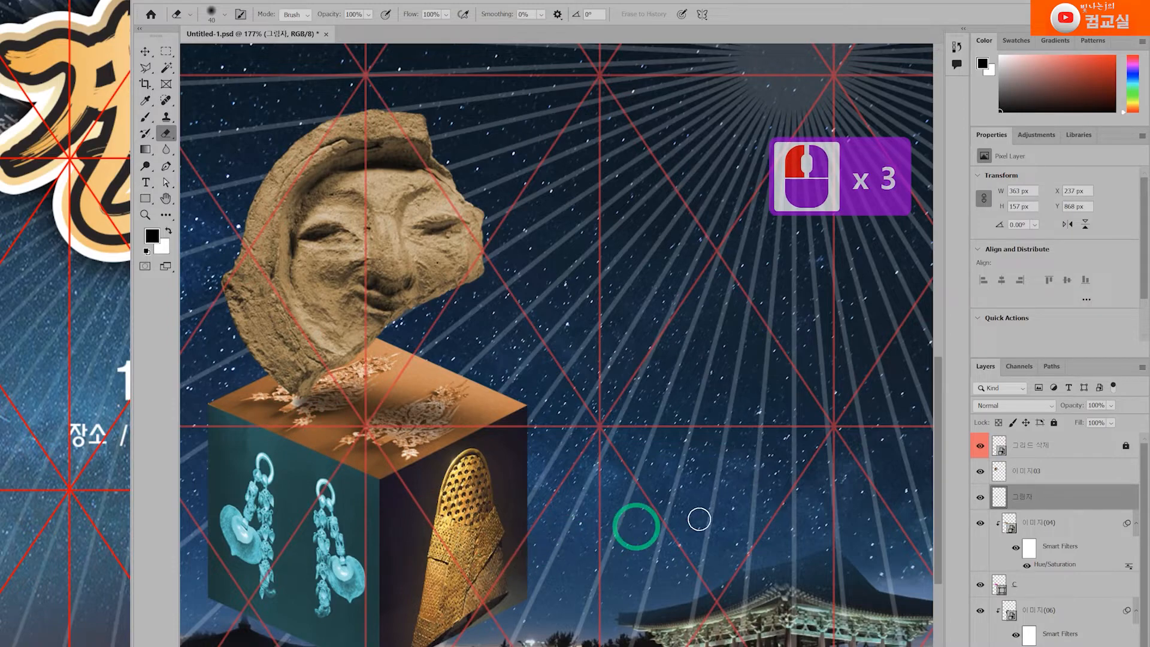
click(980, 497)
click(980, 498)
click(980, 497)
click(980, 497)
Scale the shadow down to about 292 × 126 px and reposition it beneath the stone face on the cube's top.
key(ctrl+t)
drag(559, 467, 515, 448)
drag(440, 416, 433, 419)
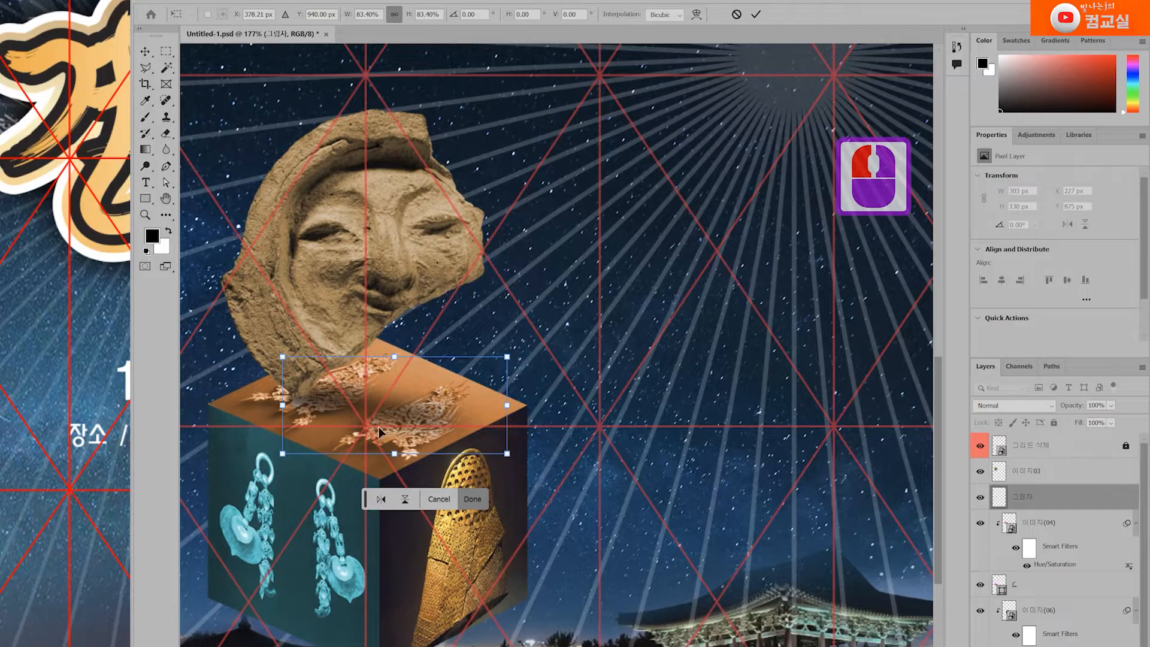
scroll(378, 426, up, 1)
drag(522, 353, 513, 356)
mouse_move(403, 412)
mouse_down()
mouse_move(420, 419)
mouse_move(413, 414)
mouse_up()
key(Return)
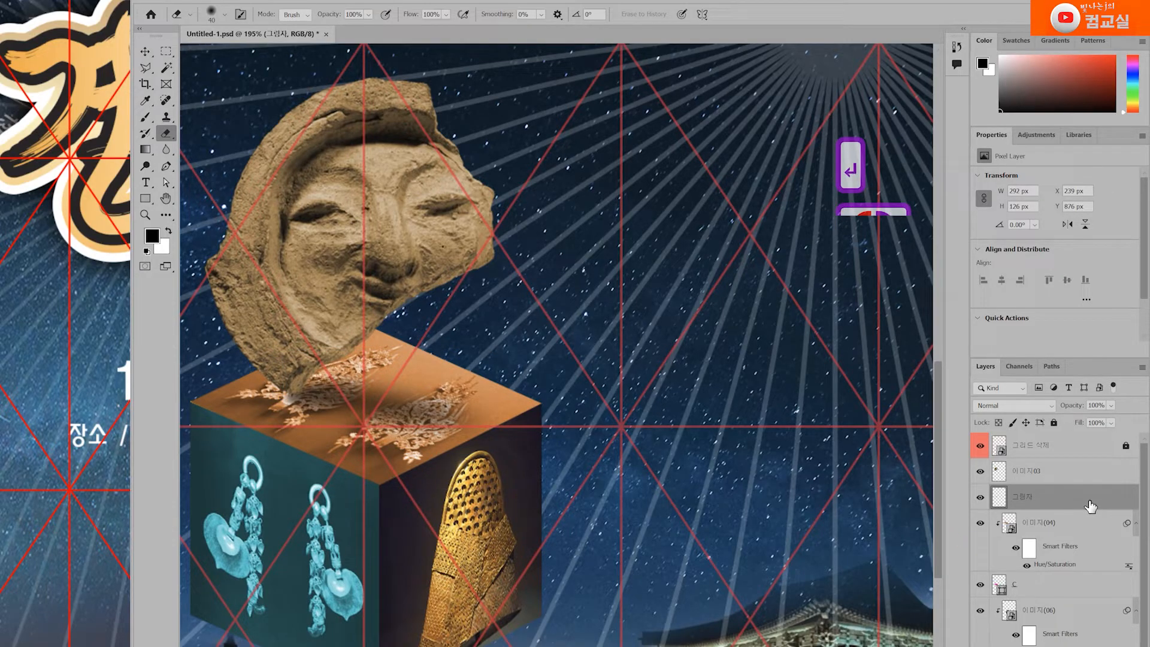
Duplicate the 그림자 layer to darken the shadow, and merge the copy with the original.
key(ctrl+j)
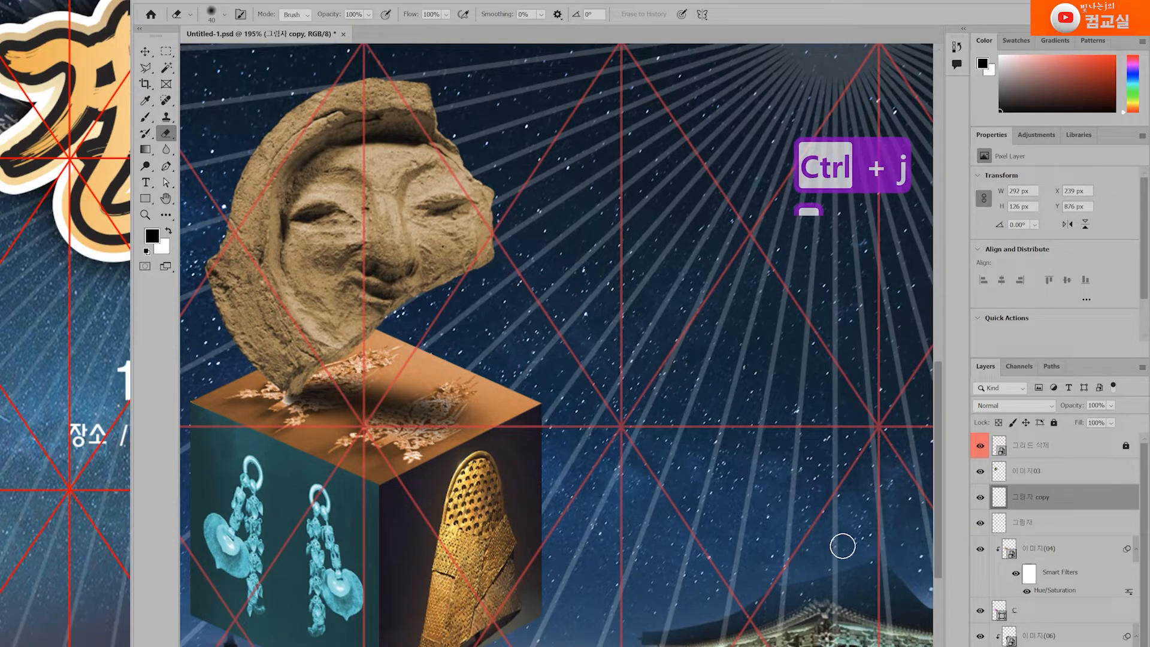
click(1077, 511)
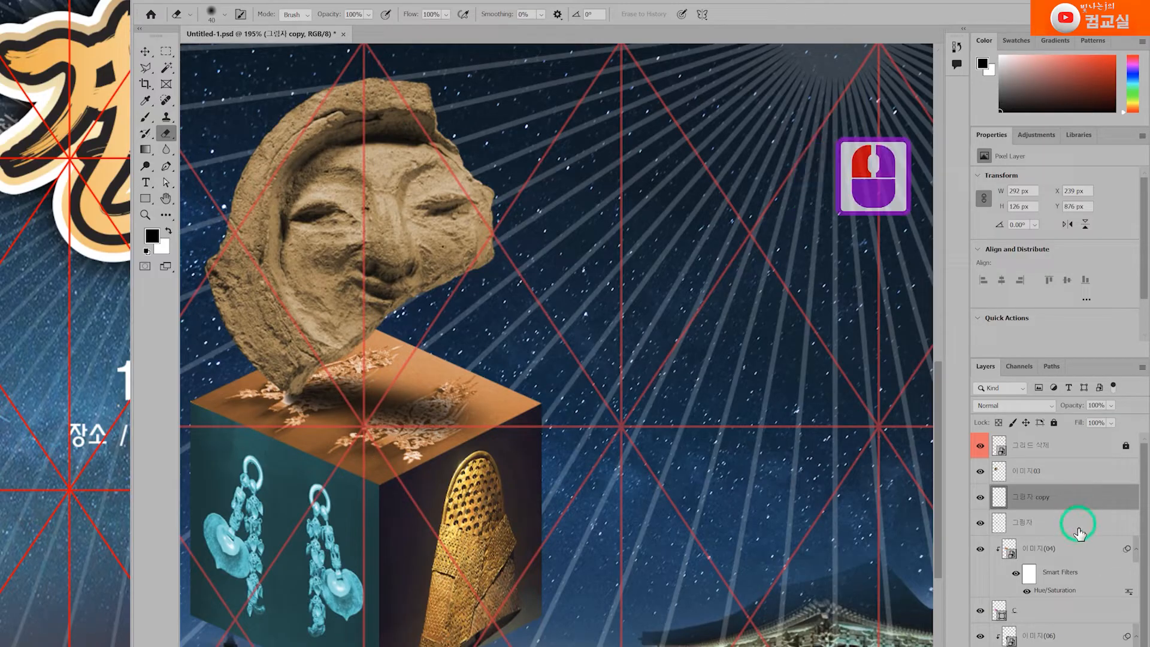
shift+click(1076, 523)
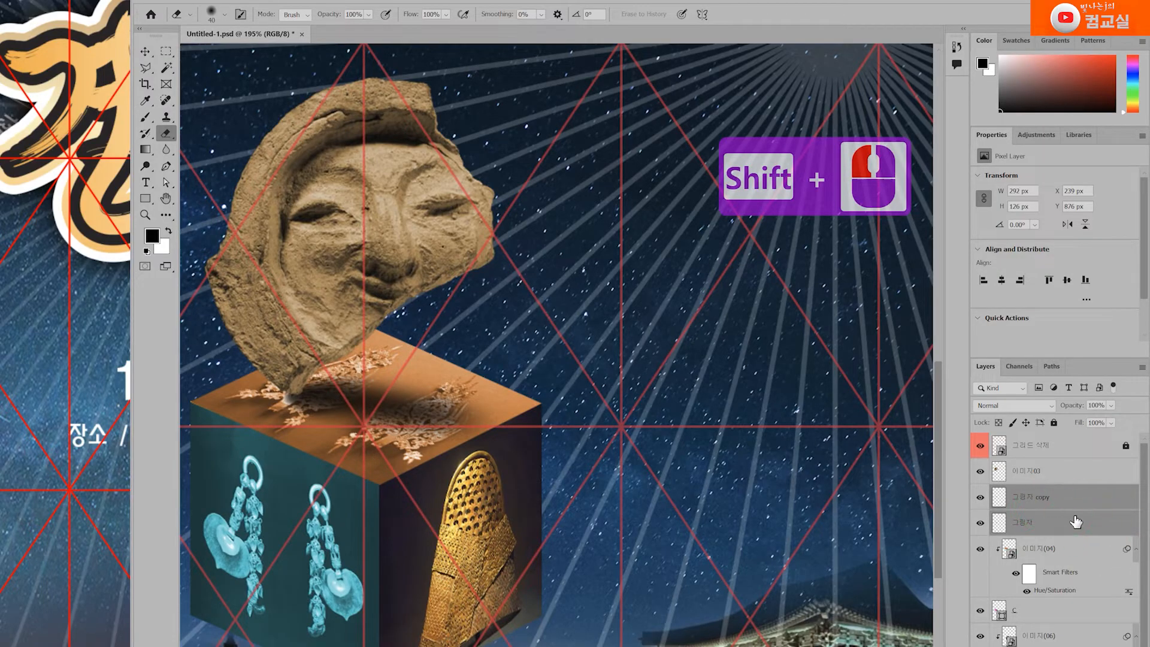
key(ctrl+e)
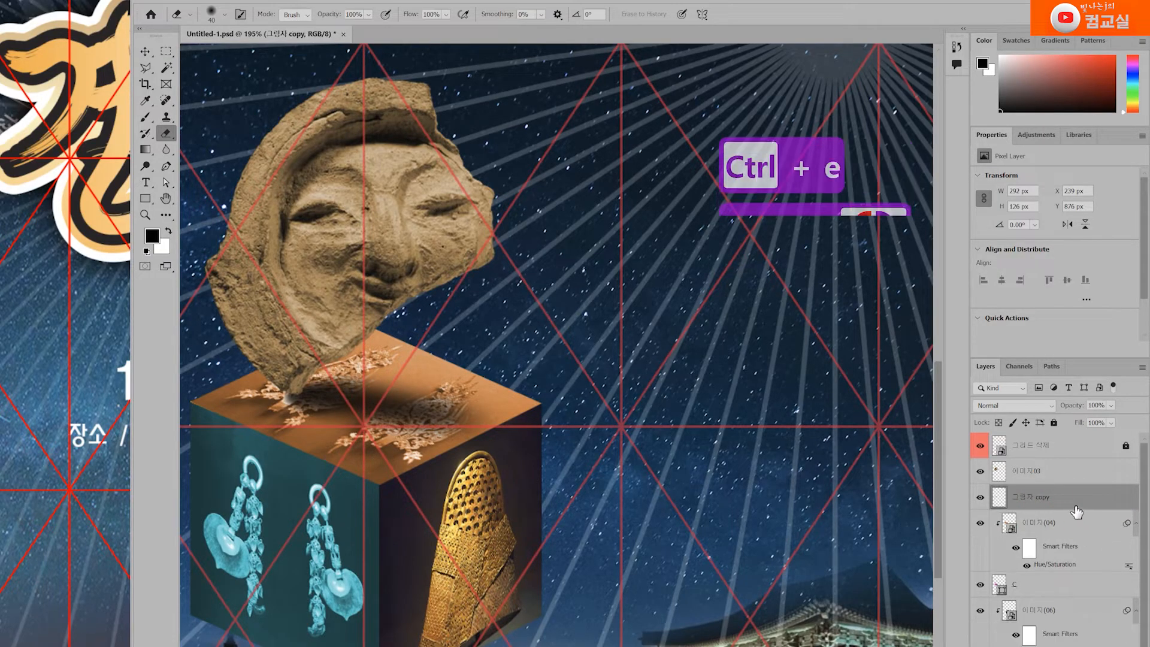
Compare with the shadow hidden and shown, and scale it down to about 269 × 119 px beneath the stone face.
click(981, 497)
click(980, 497)
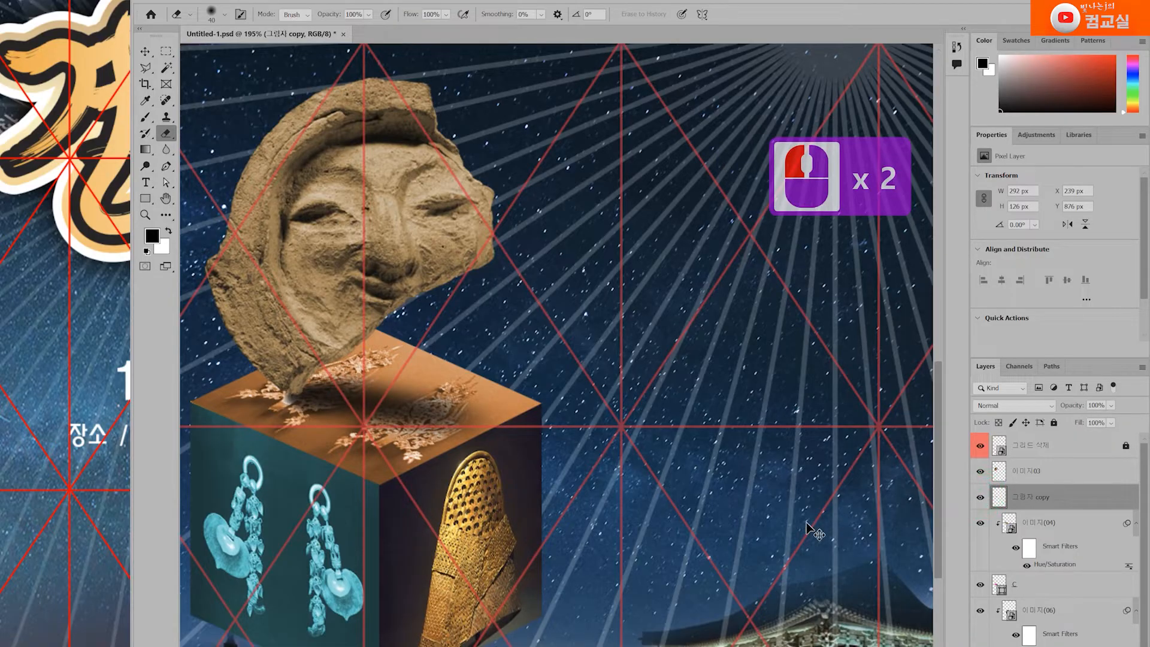
key(ctrl+t)
drag(527, 405, 508, 404)
drag(524, 460, 515, 461)
mouse_move(458, 427)
mouse_down()
mouse_move(436, 405)
mouse_move(419, 413)
mouse_up()
key(Return)
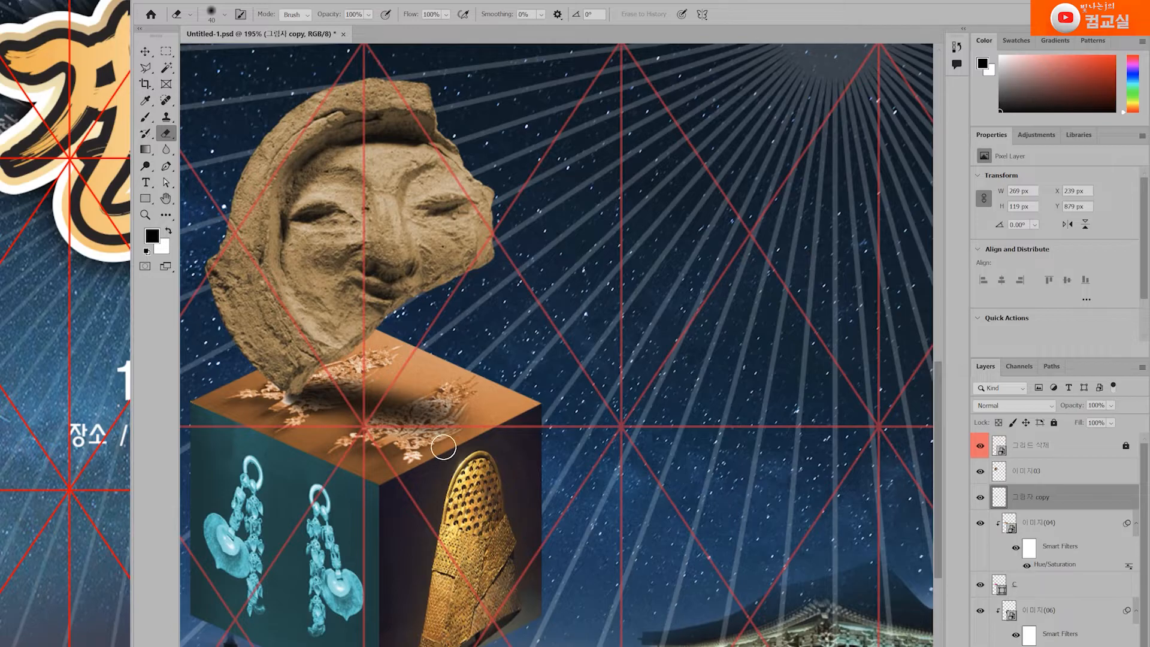
Lower the opacity of the 그림자 copy layer slightly.
scroll(447, 468, down, 3)
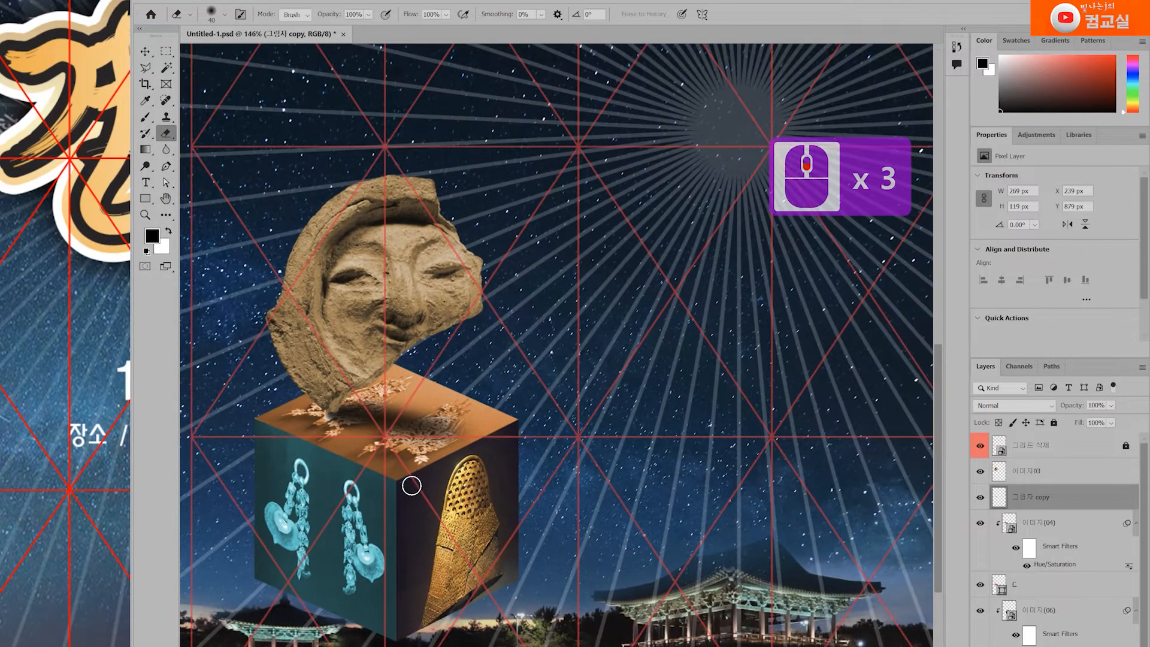
click(143, 120)
click(144, 117)
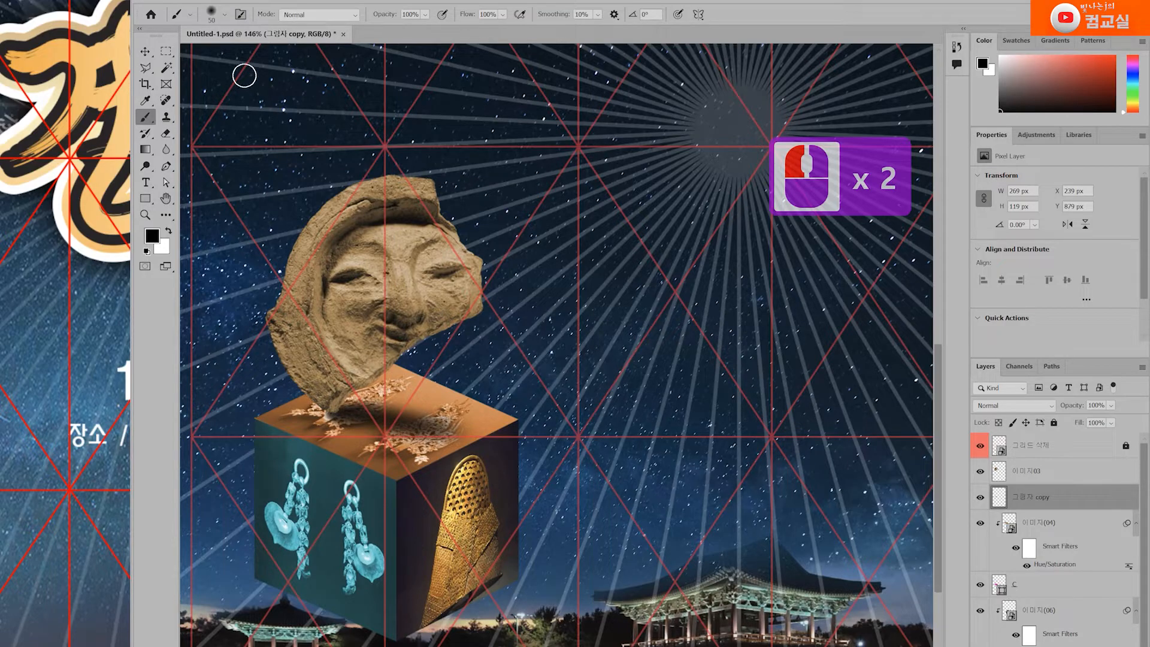
click(167, 51)
click(230, 50)
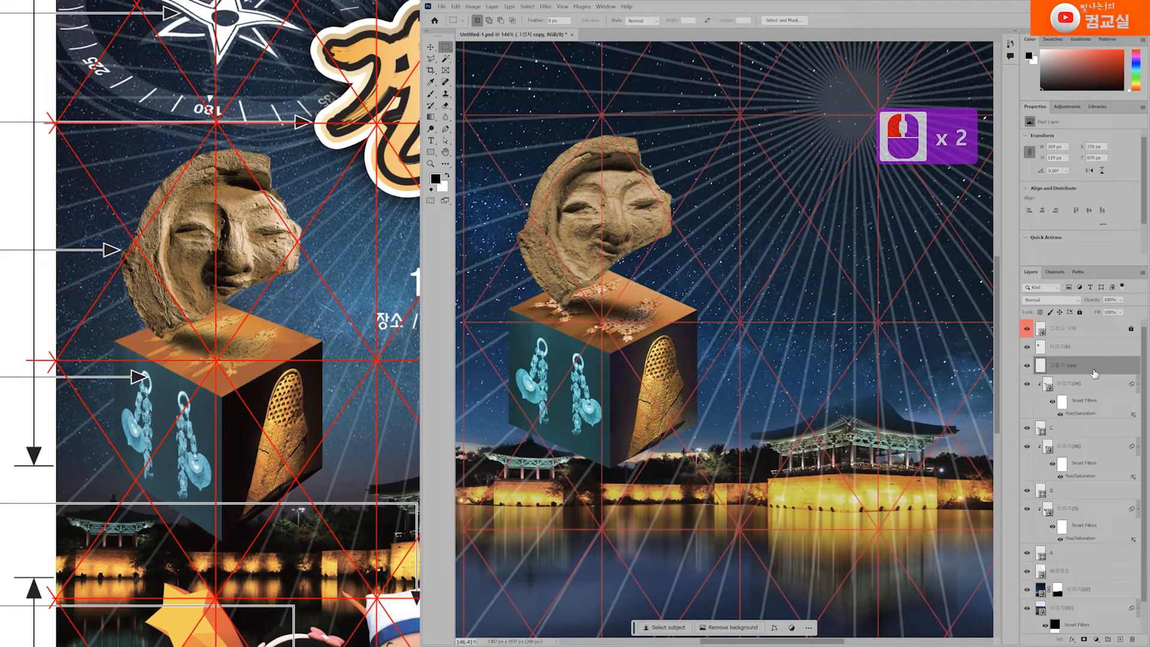
click(1120, 299)
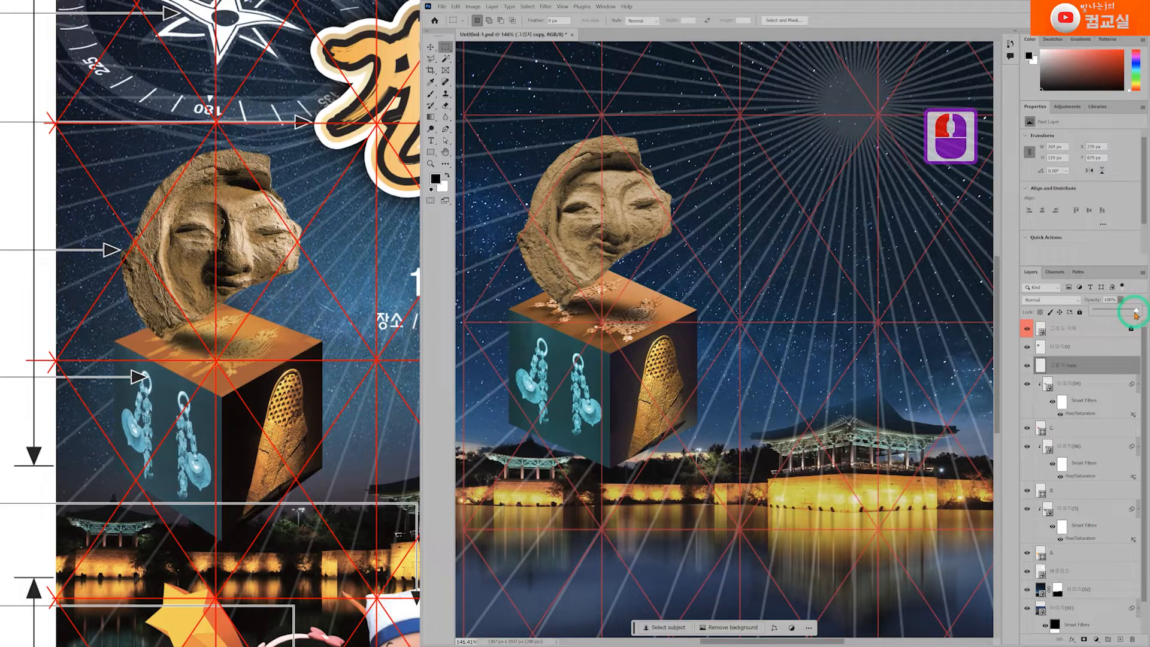
drag(1129, 313, 1127, 313)
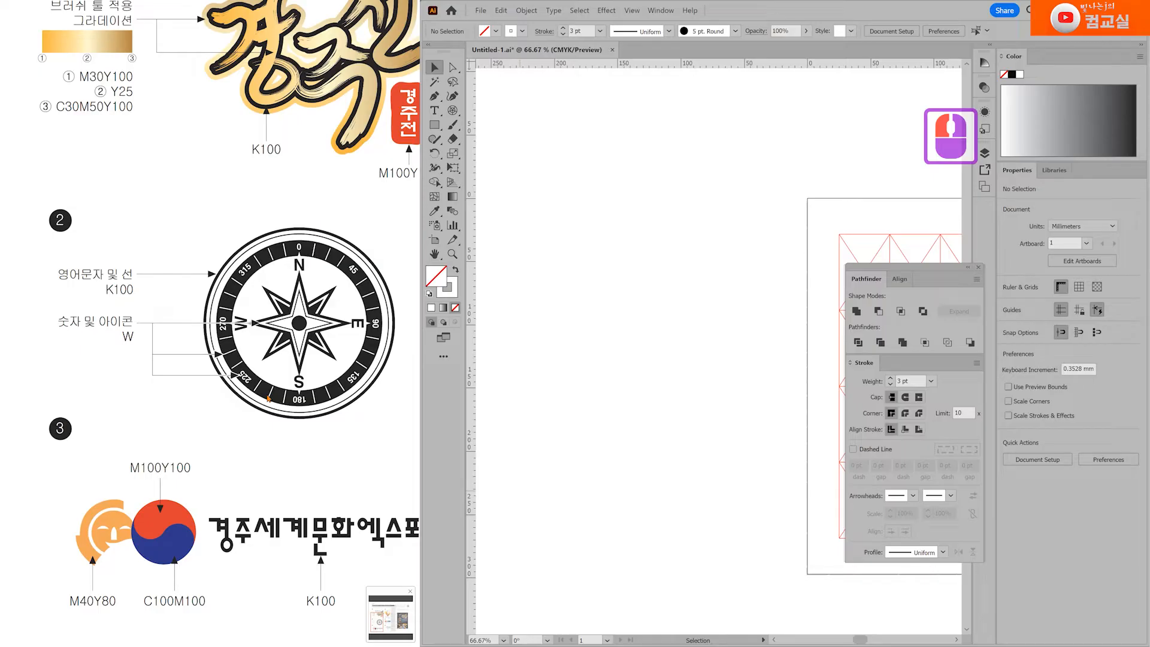
Switch to Illustrator and examine the reference compass's colour specifications, the lettering and the central star's structure.
click(145, 295)
scroll(228, 309, up, 1)
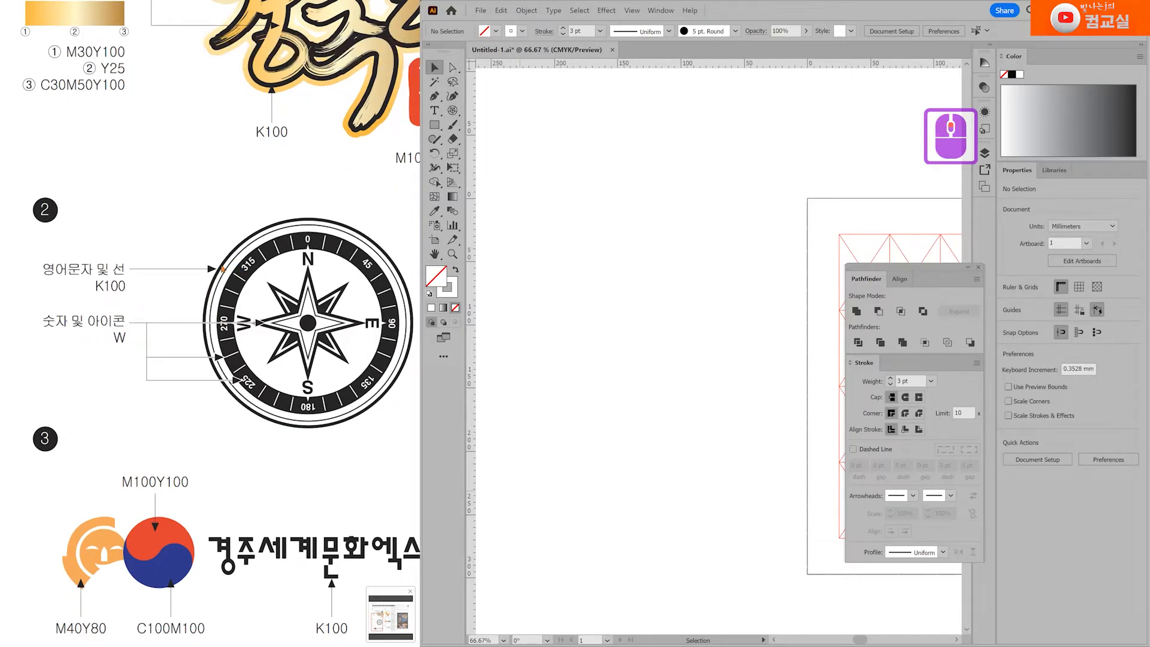
click(221, 269)
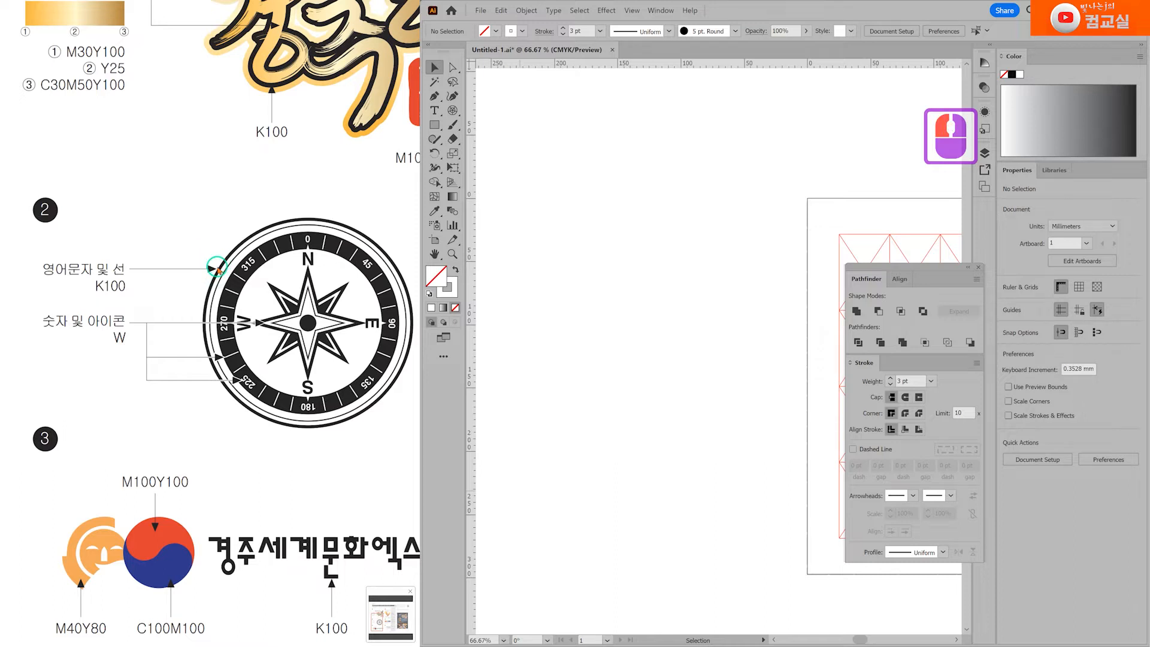
double_click(237, 290)
click(235, 284)
scroll(288, 314, up, 3)
drag(330, 322, 281, 319)
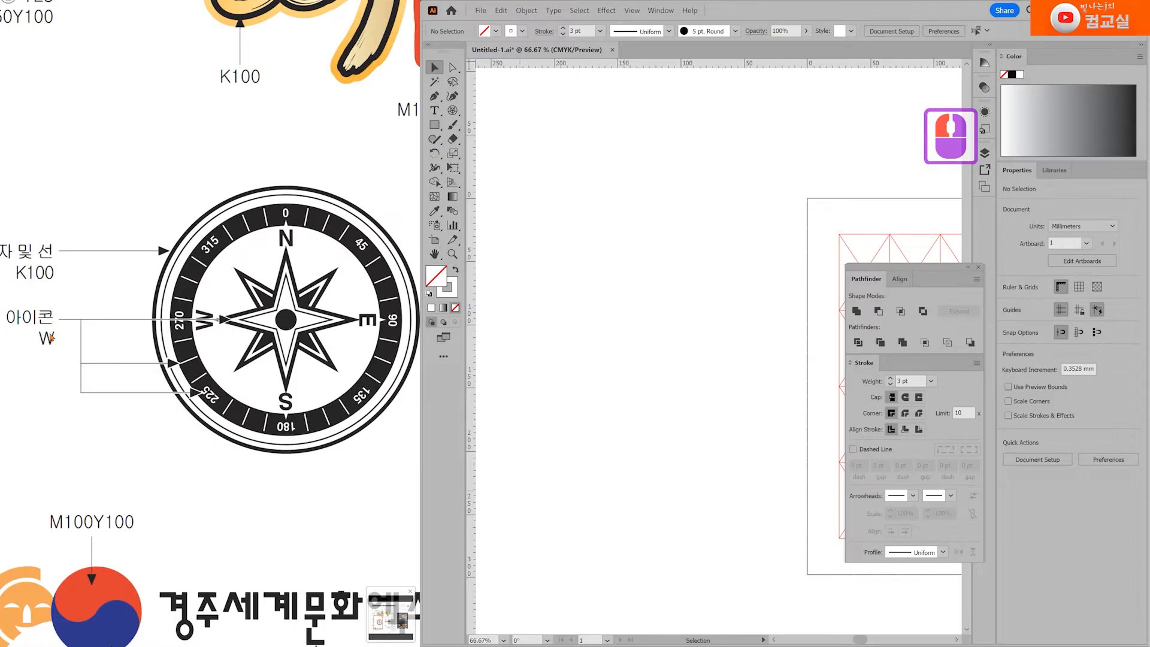
scroll(292, 279, up, 1)
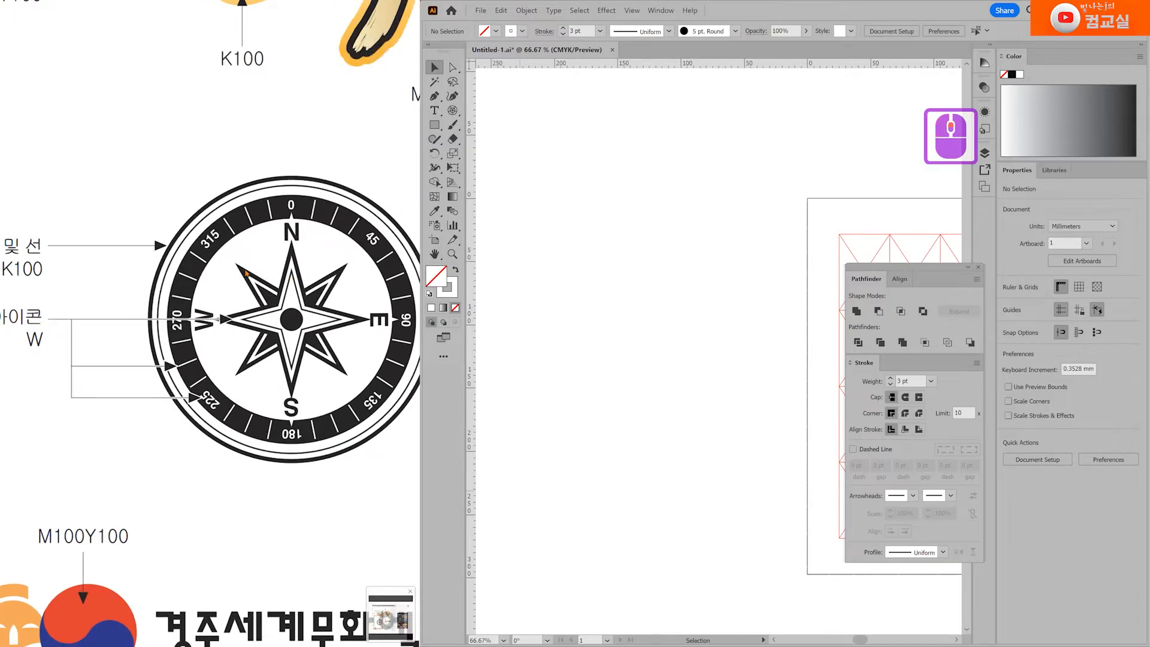
double_click(279, 301)
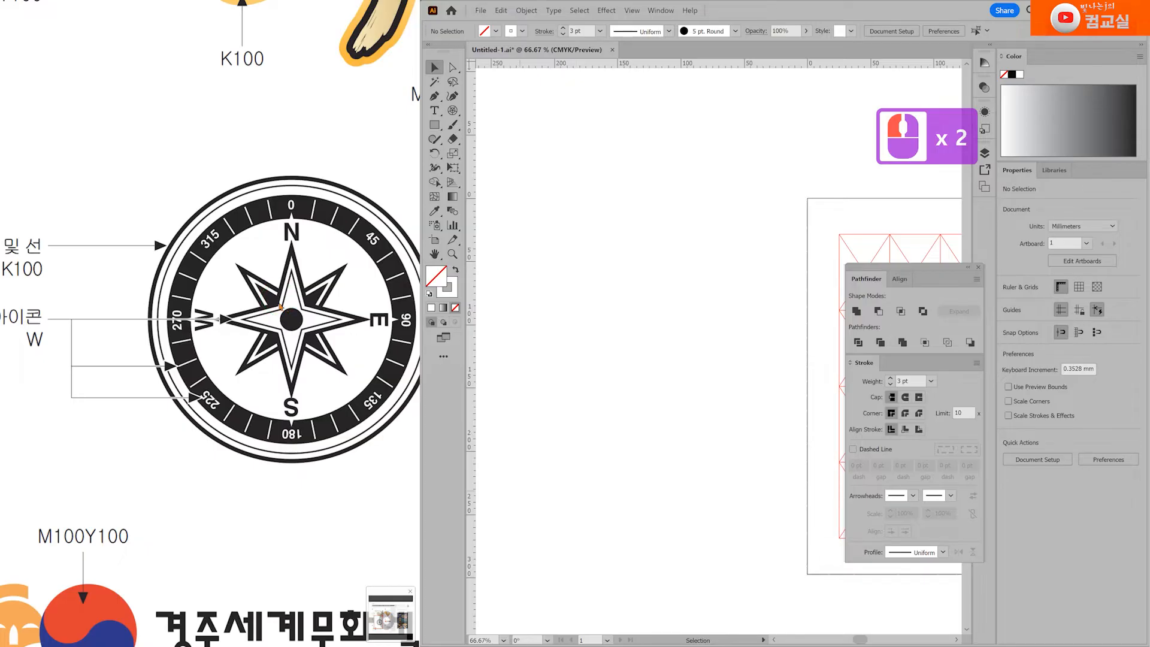
scroll(279, 302, up, 3)
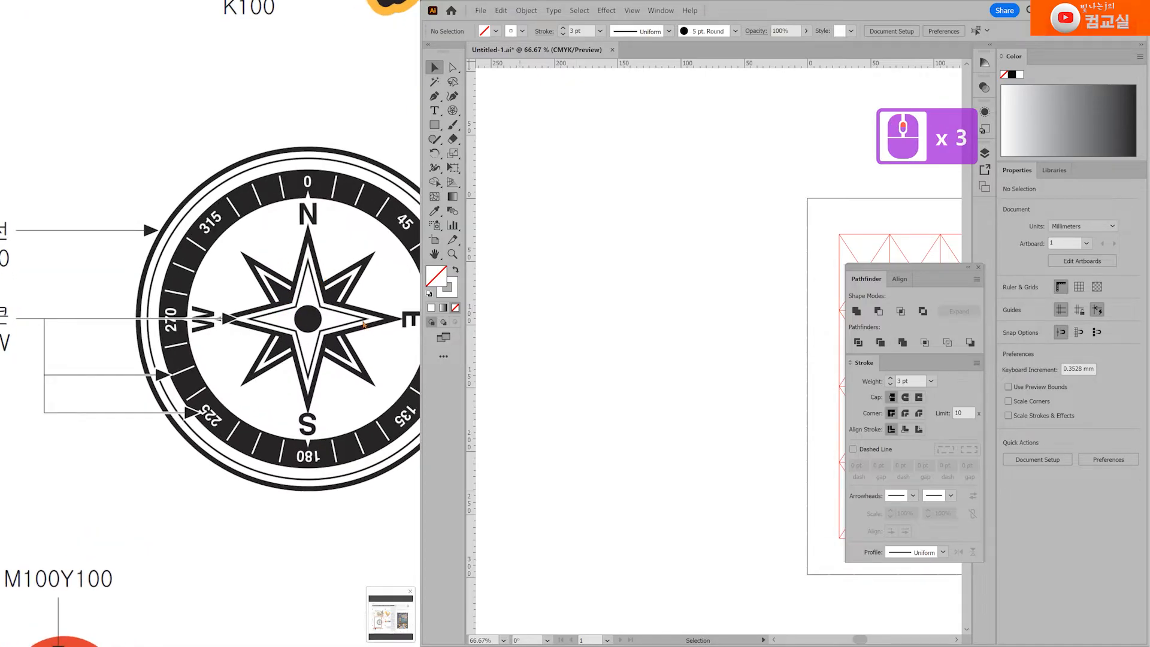
click(299, 286)
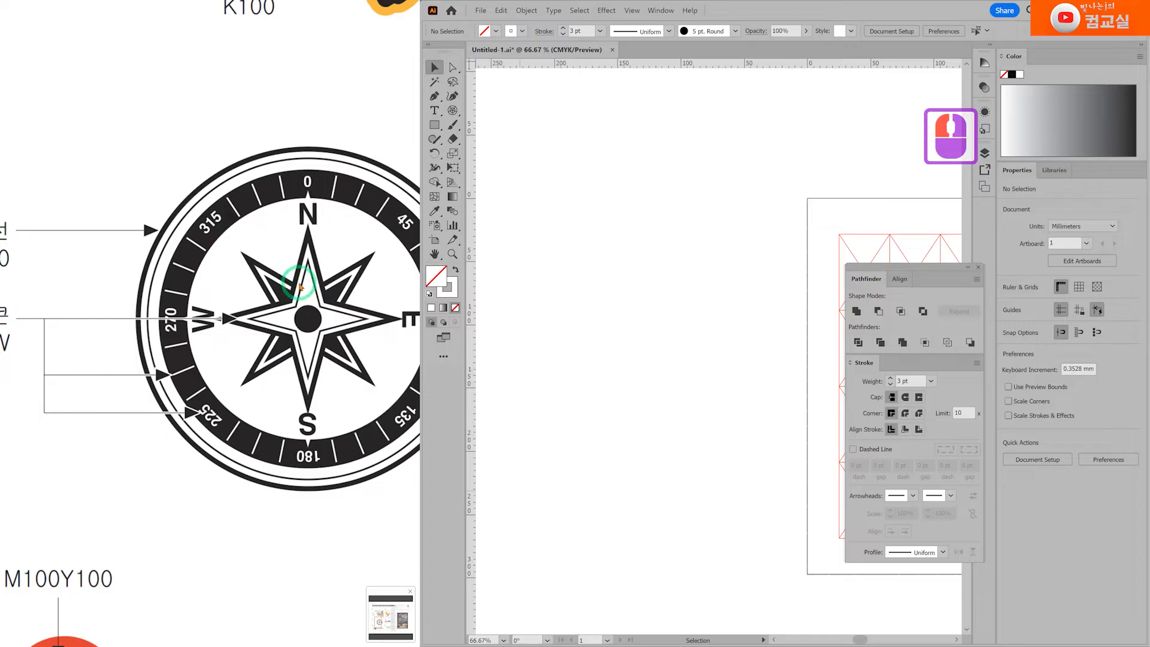
click(289, 289)
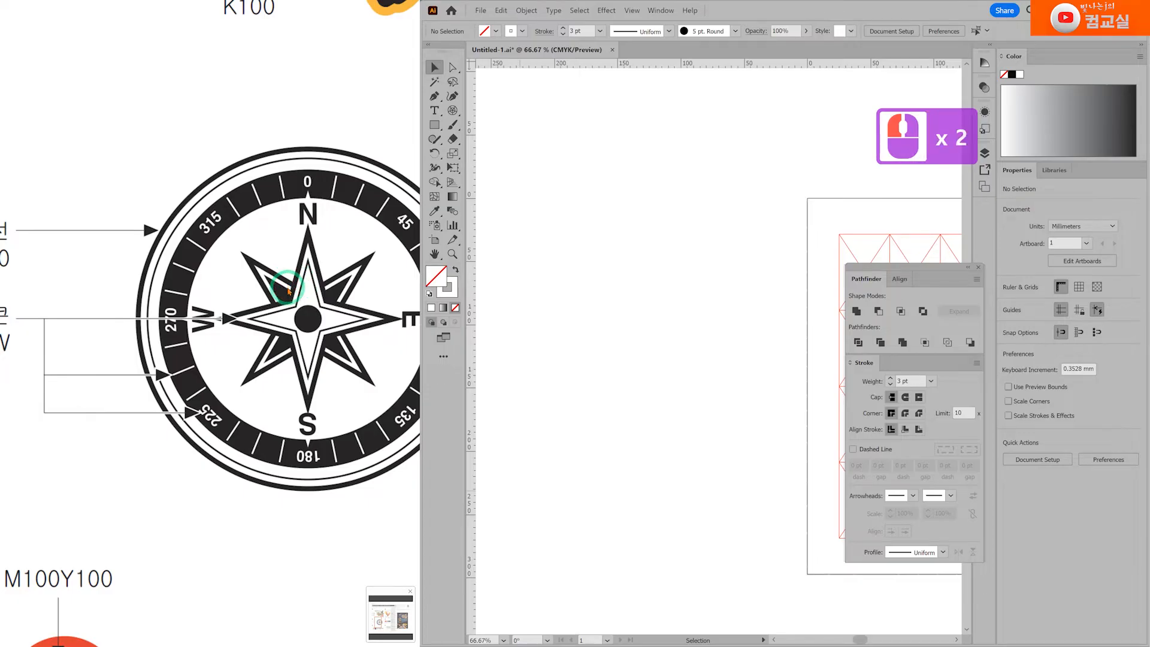
click(227, 322)
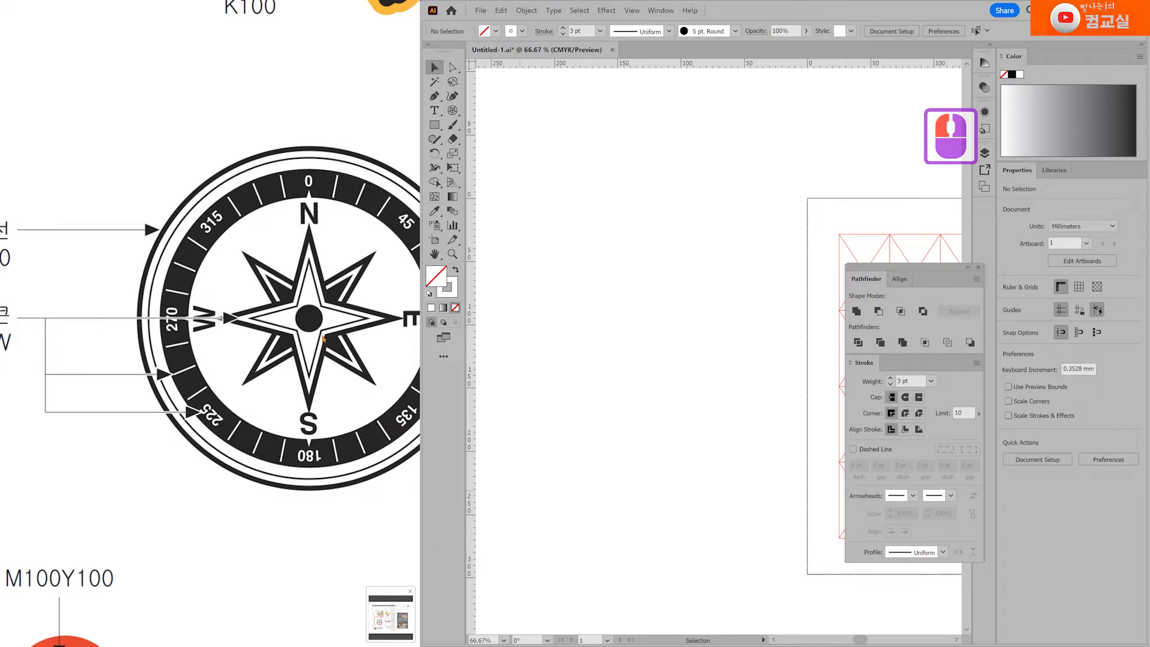
Examine the reference compass's outer rings, degree numbers and tick marks.
scroll(323, 339, down, 1)
click(224, 265)
click(220, 285)
click(212, 198)
click(213, 199)
click(211, 203)
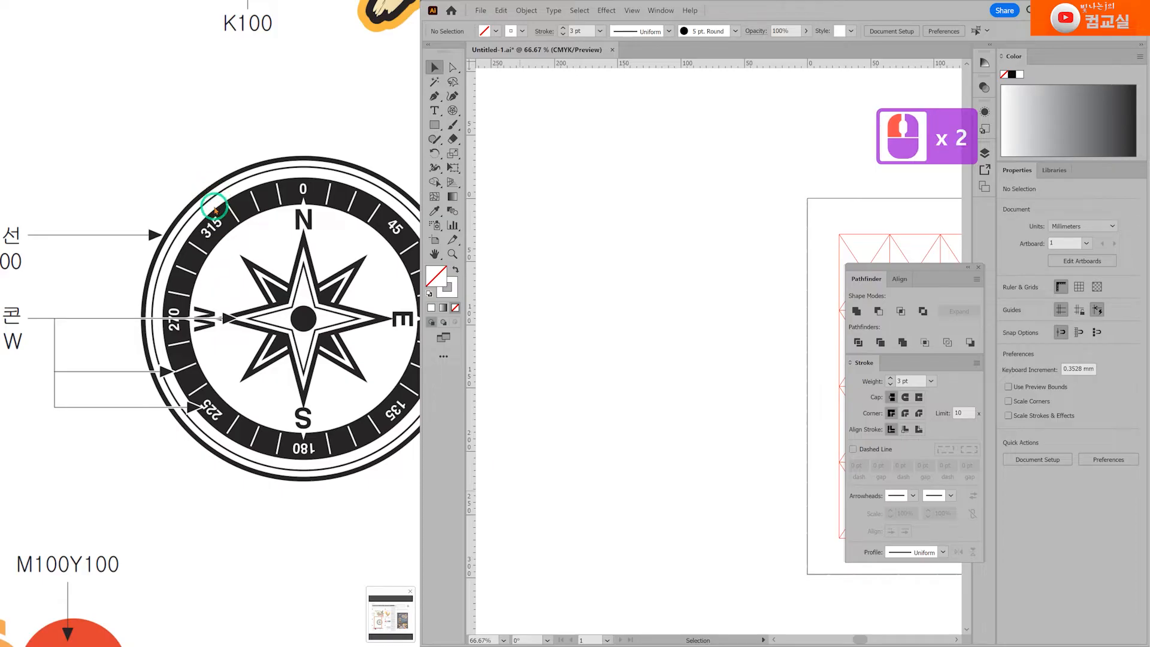
click(210, 207)
click(204, 204)
click(201, 203)
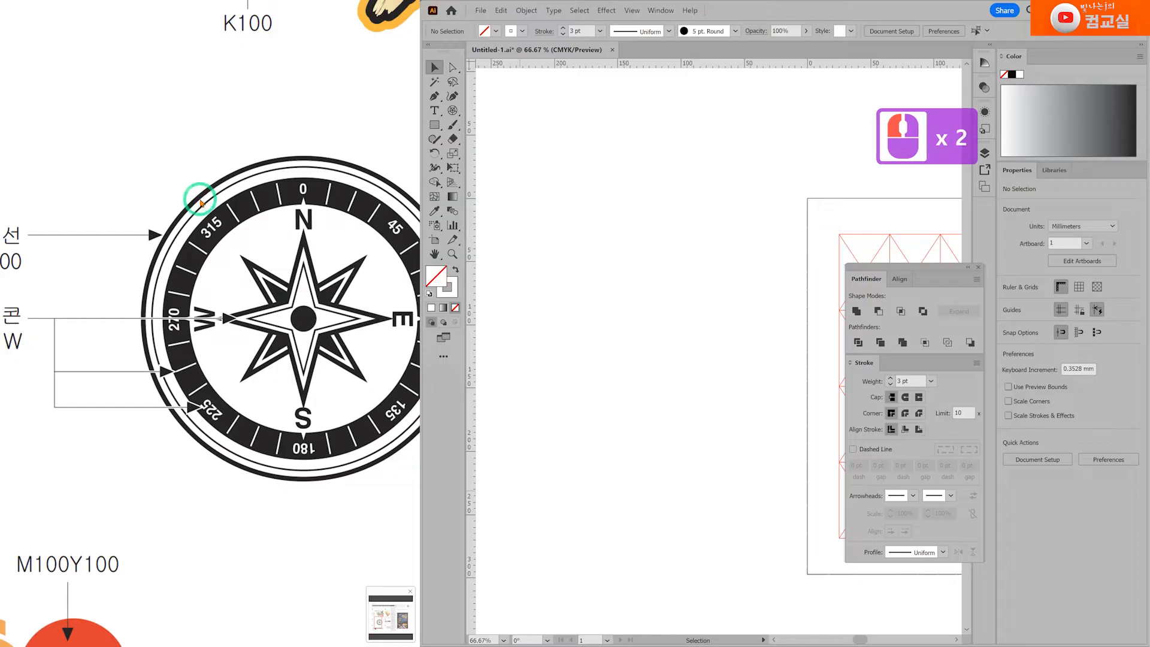
click(202, 206)
click(205, 261)
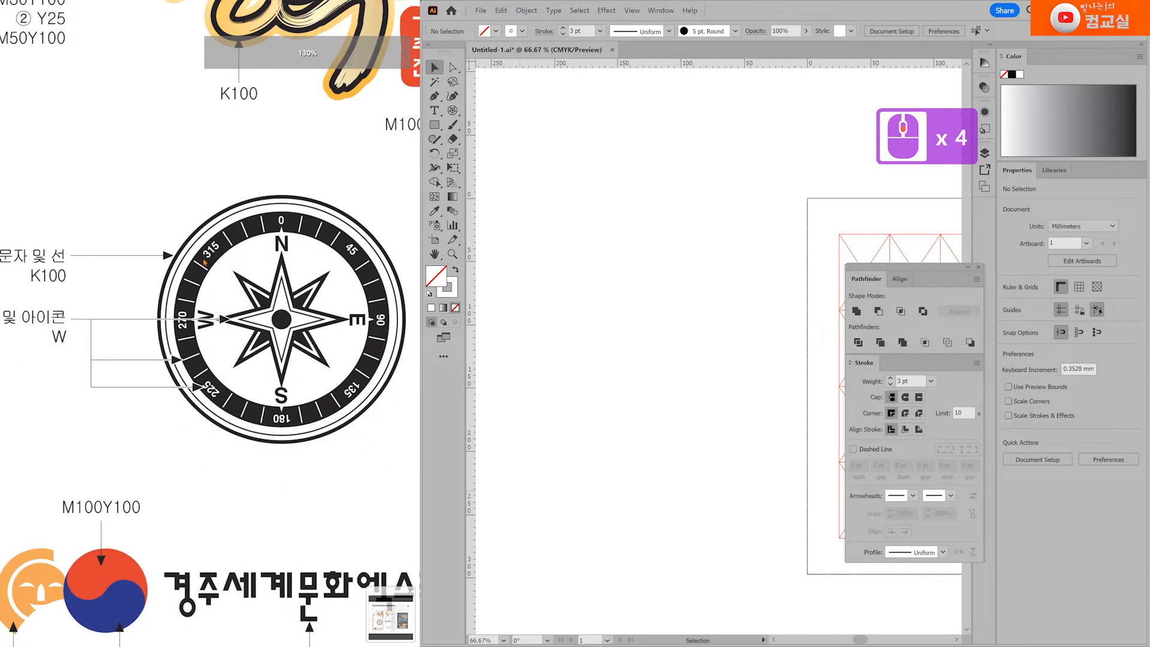
Examine how the compass is distorted and blended in the finished poster layout.
drag(362, 423, 90, 454)
drag(284, 330, 74, 535)
drag(344, 333, 185, 362)
drag(282, 341, 213, 324)
click(297, 304)
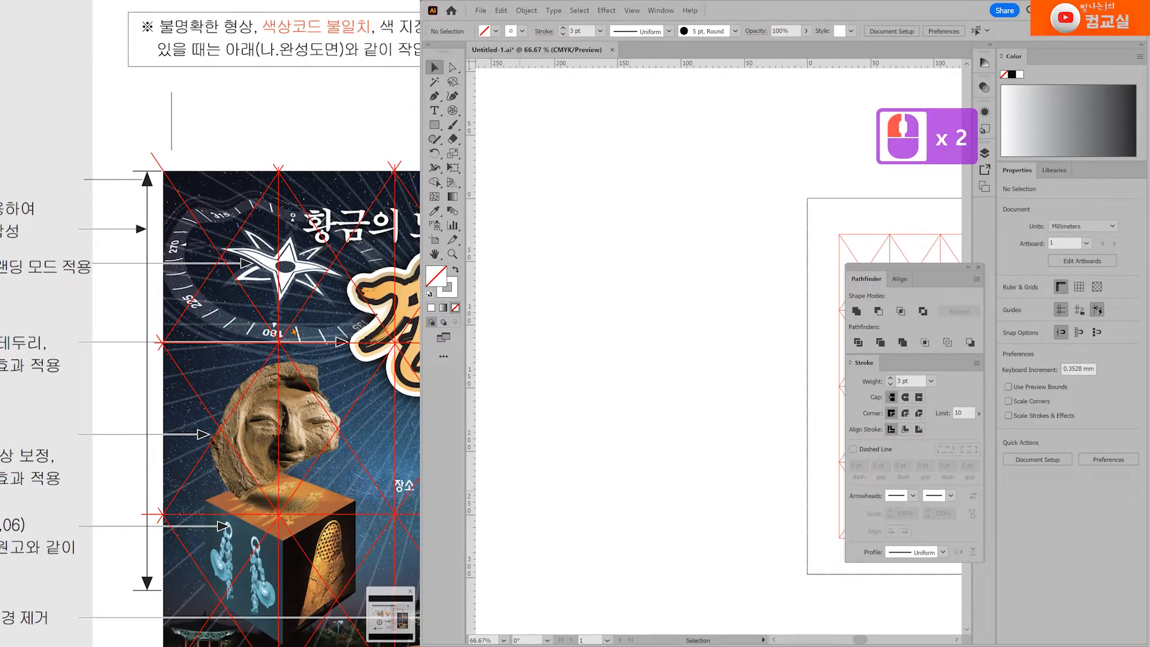
scroll(187, 321, down, 2)
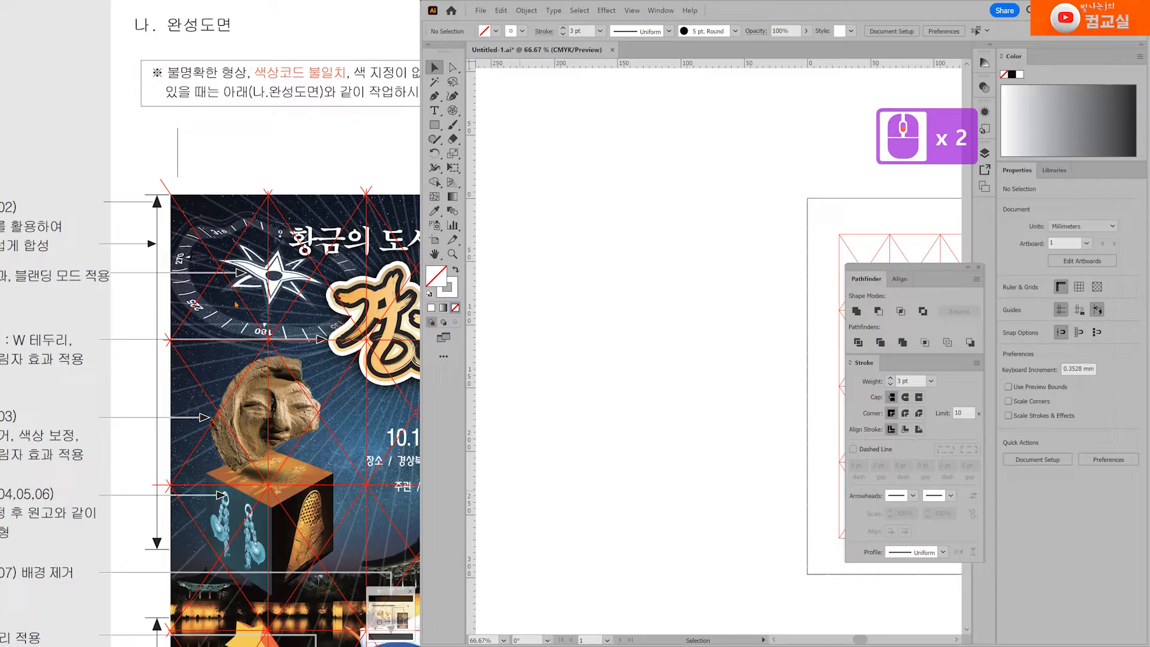
scroll(224, 316, up, 2)
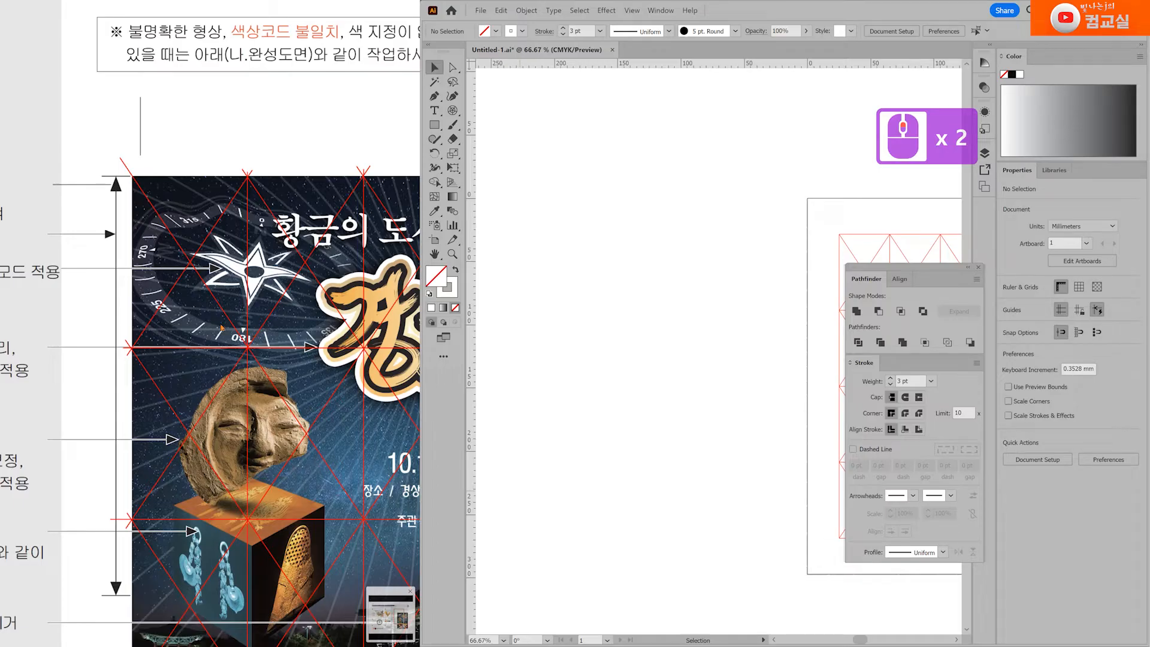
scroll(229, 329, up, 4)
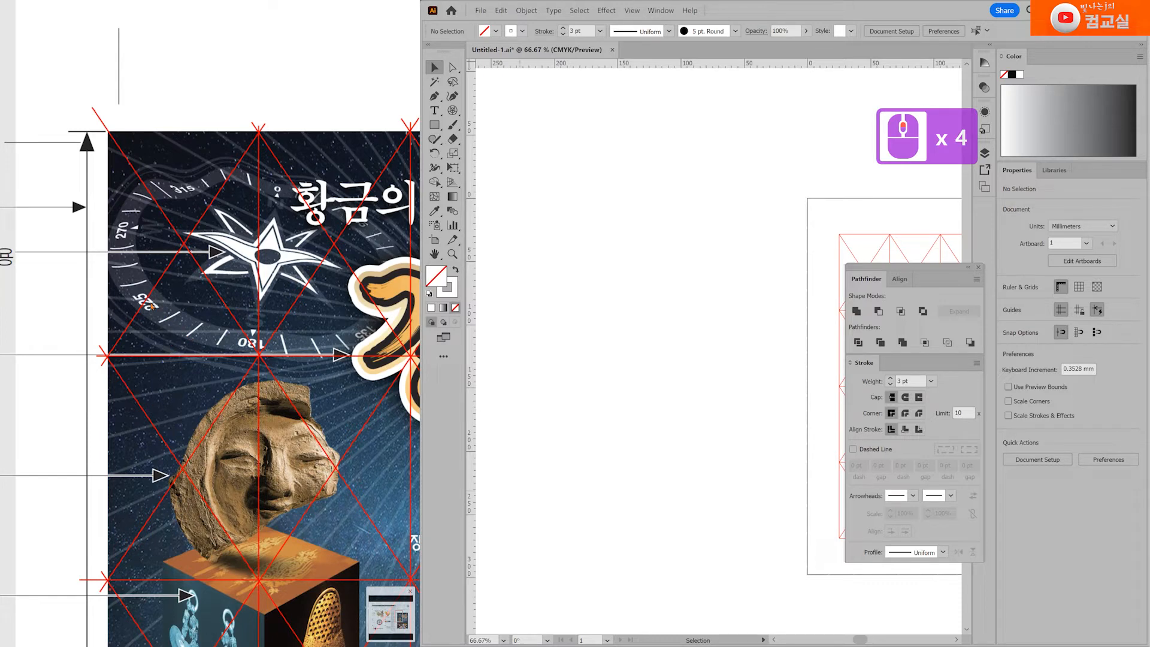
click(259, 262)
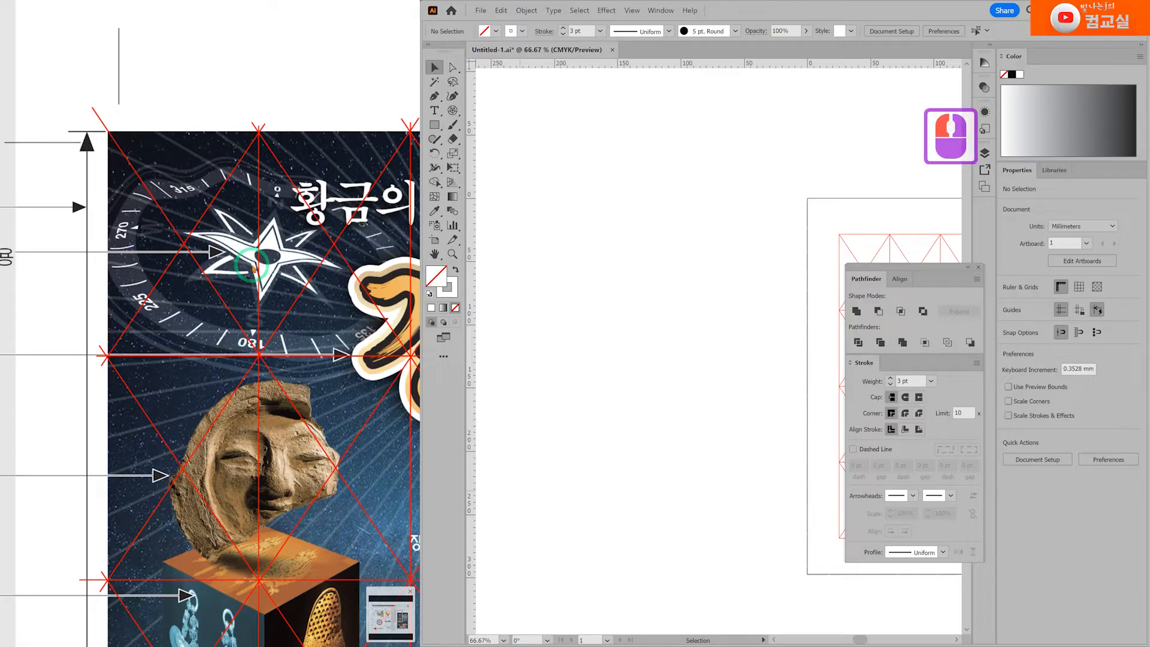
click(249, 265)
click(232, 291)
click(206, 297)
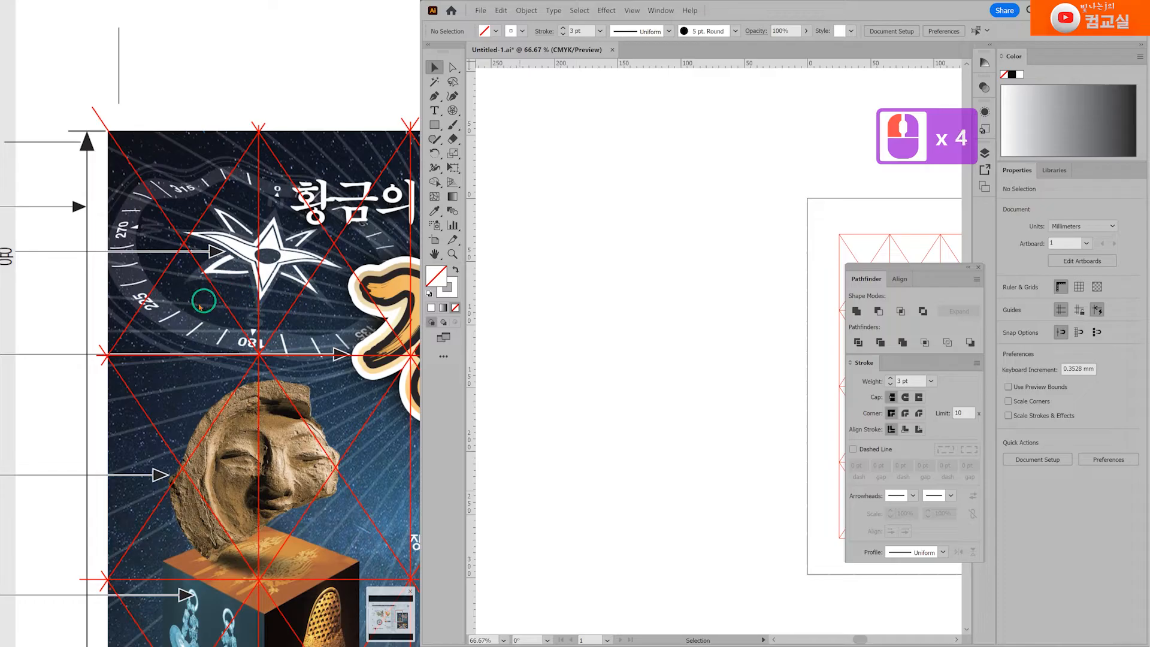
click(174, 282)
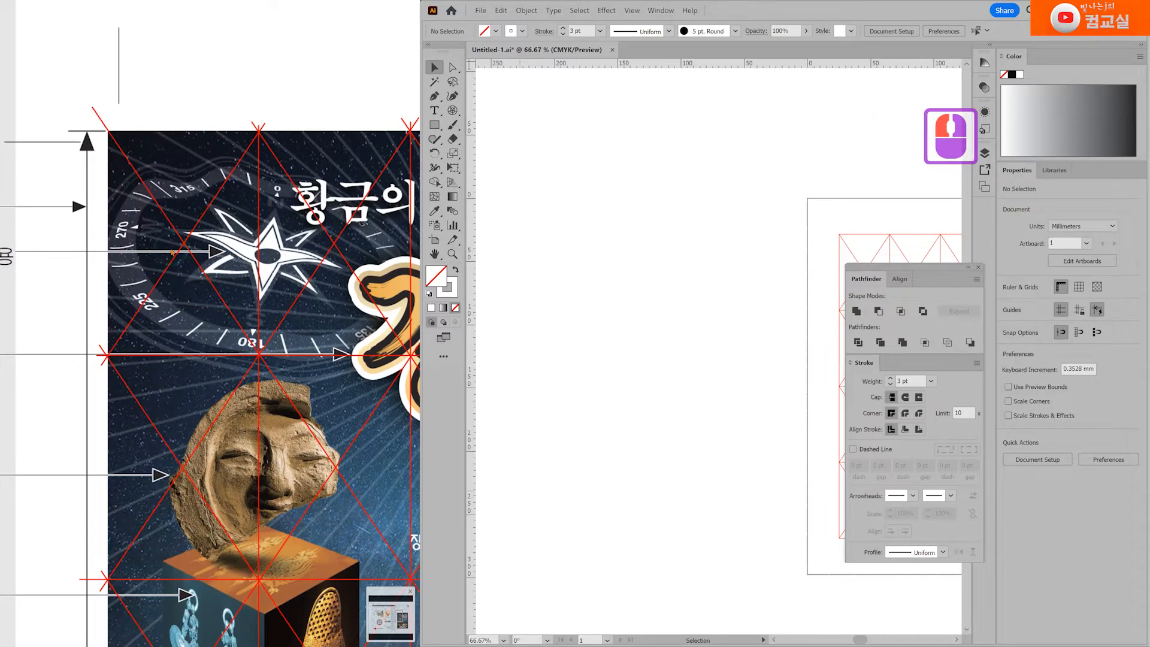
click(141, 326)
click(143, 330)
click(185, 300)
click(191, 297)
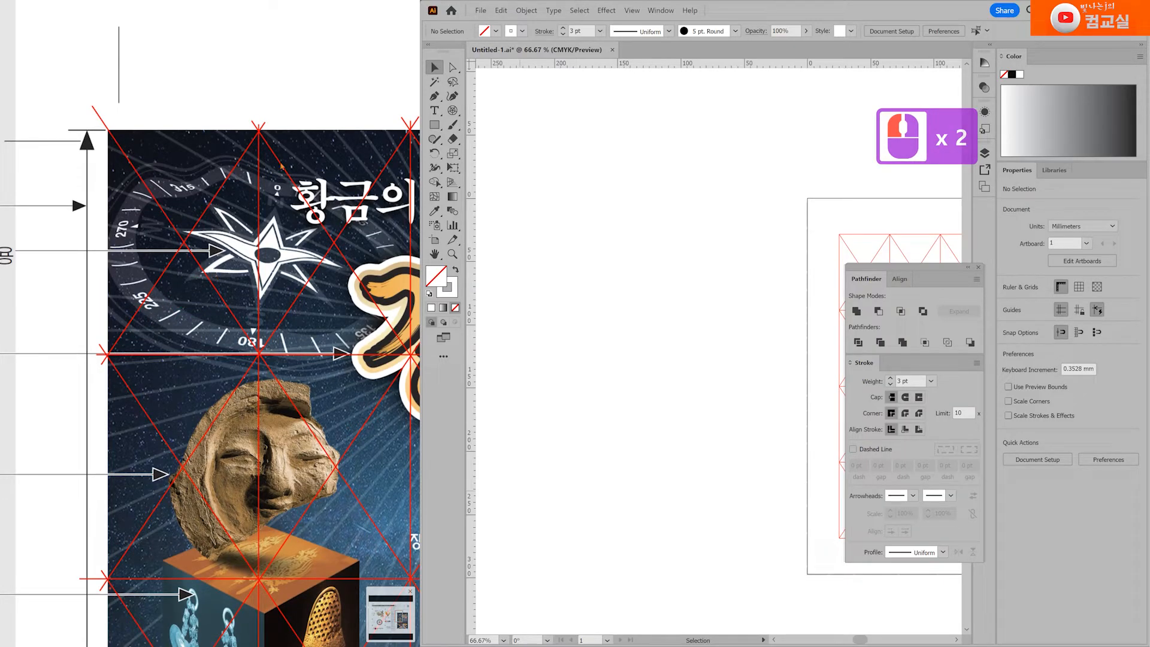
Place a vertical guide at about X -123 mm and a horizontal guide crossing it above the artboard to mark the compass centre.
scroll(356, 226, down, 6)
drag(195, 404, 316, 380)
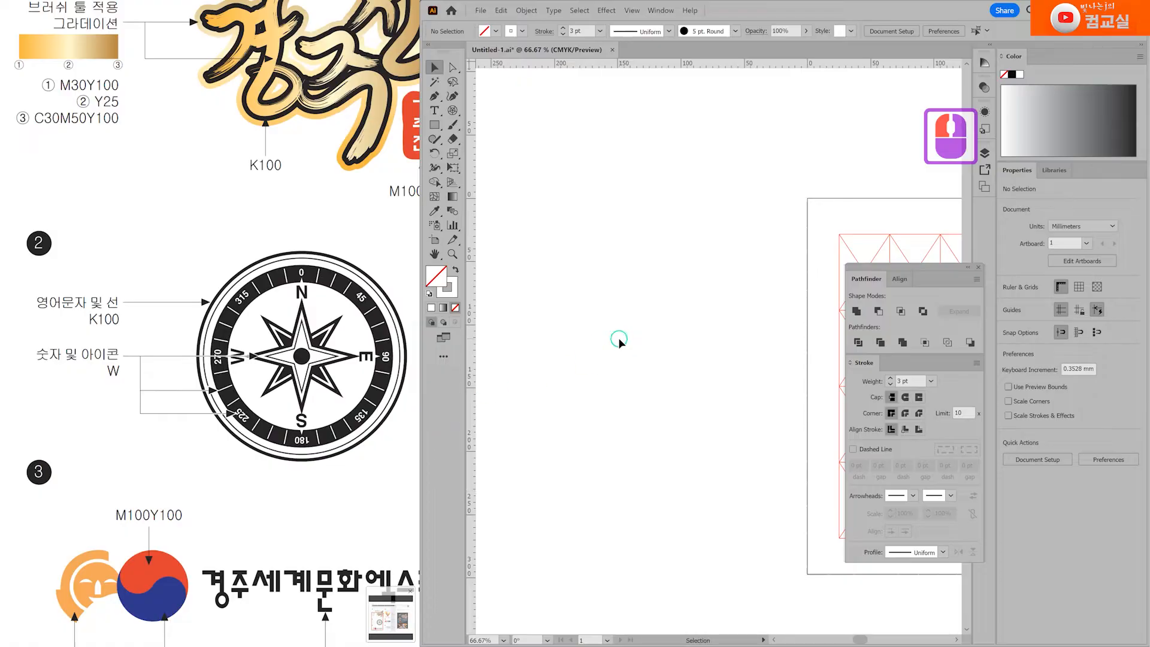
double_click(309, 287)
click(302, 355)
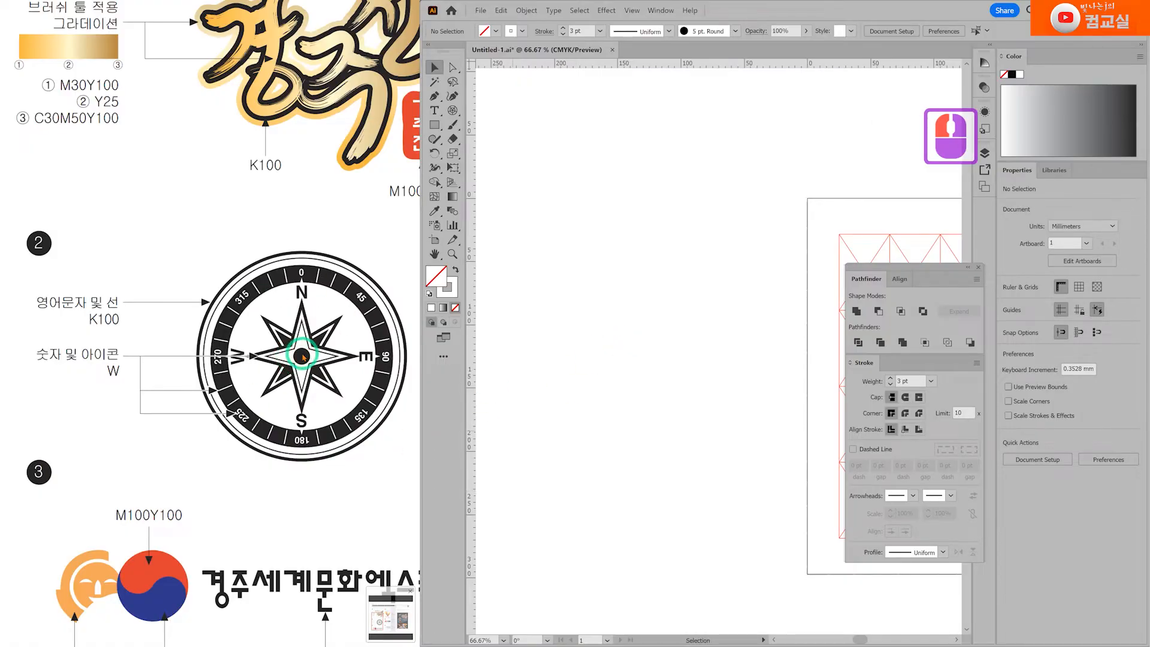
click(677, 283)
scroll(675, 141, up, 12)
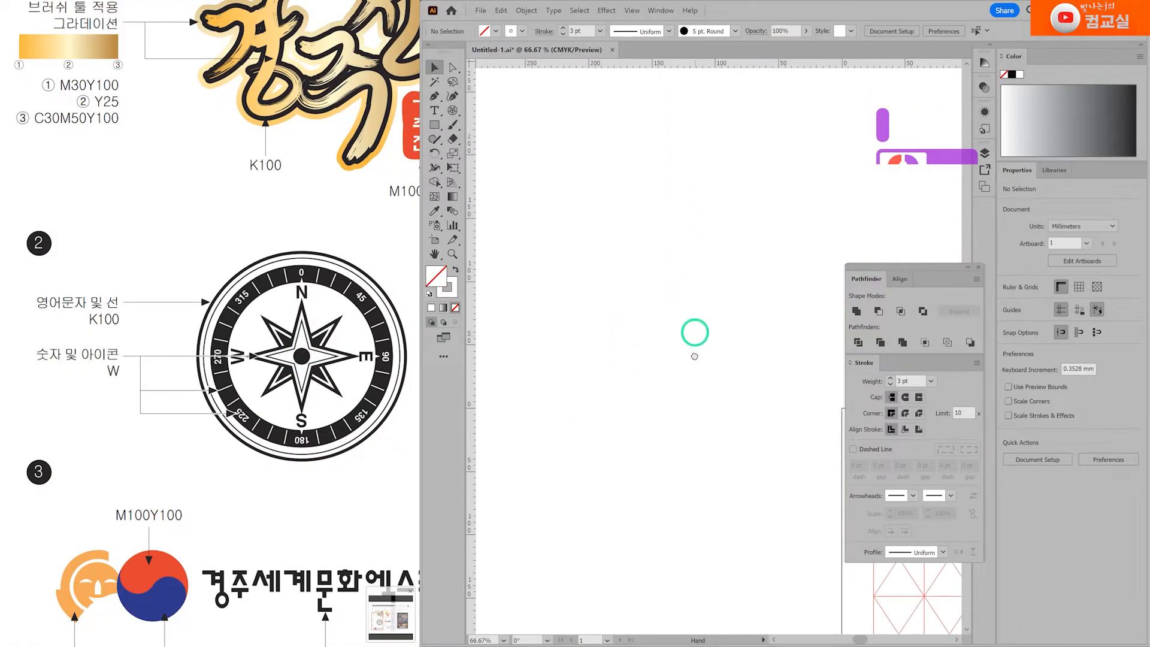
drag(474, 253, 644, 281)
drag(673, 70, 675, 178)
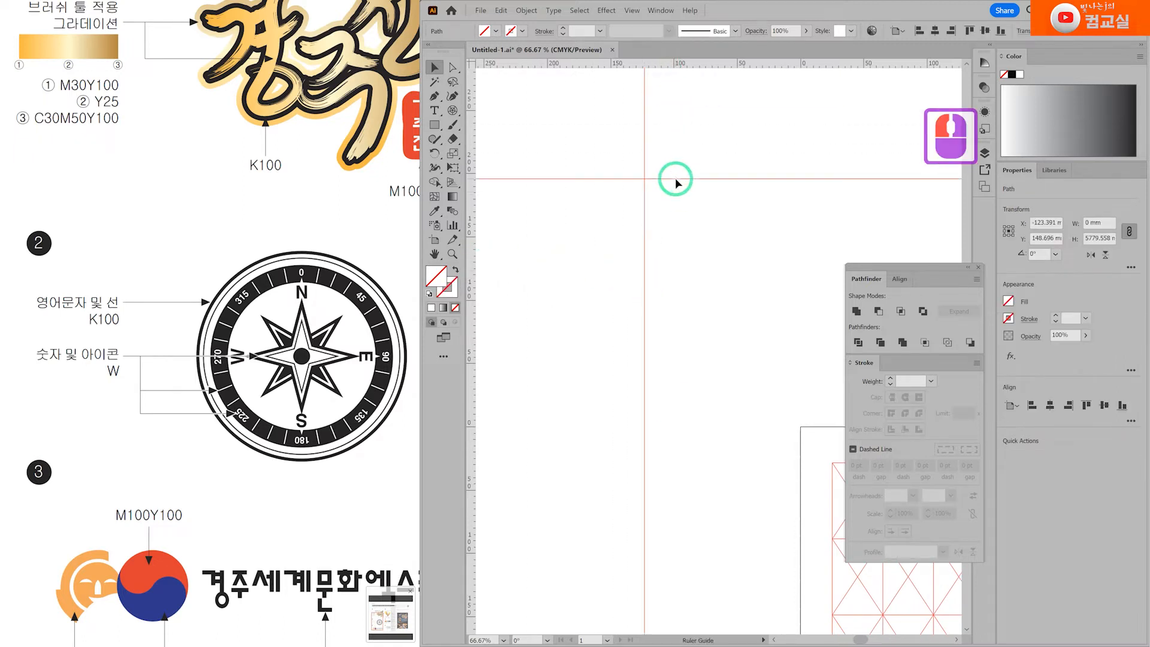
click(642, 178)
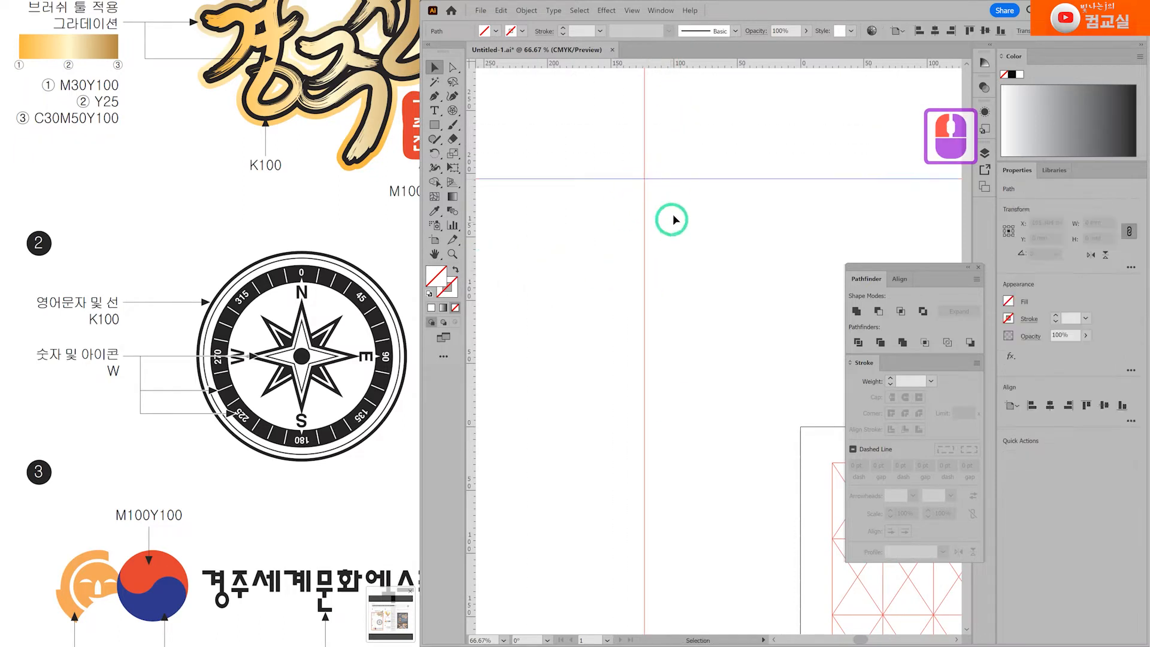
drag(696, 118, 723, 197)
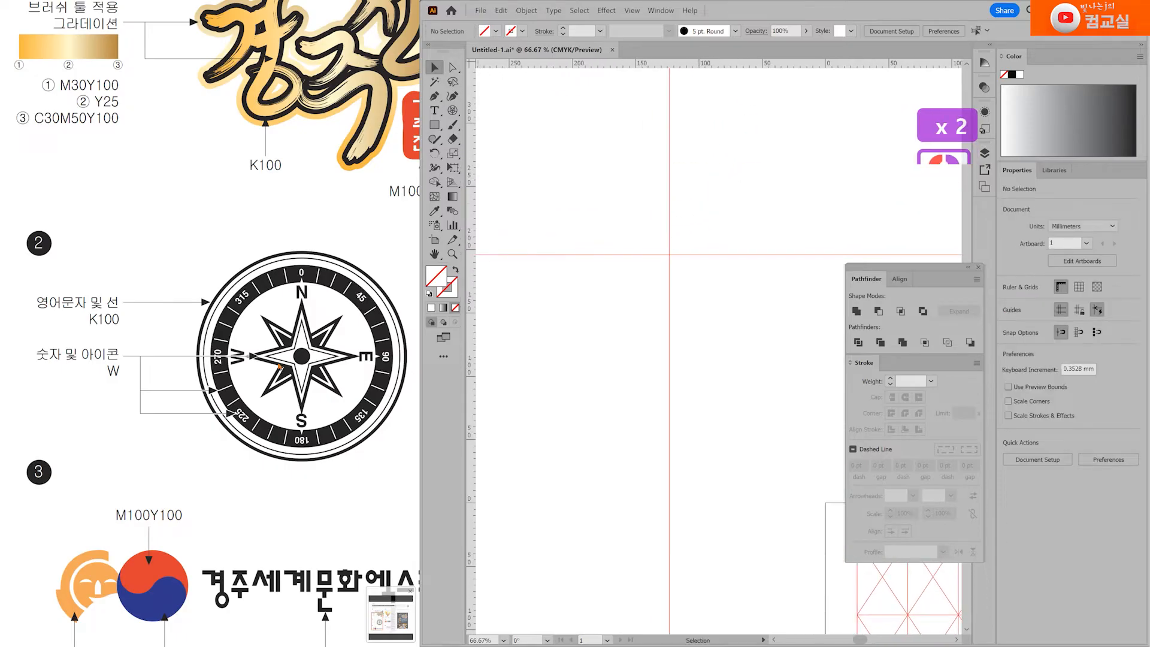
drag(303, 349, 260, 339)
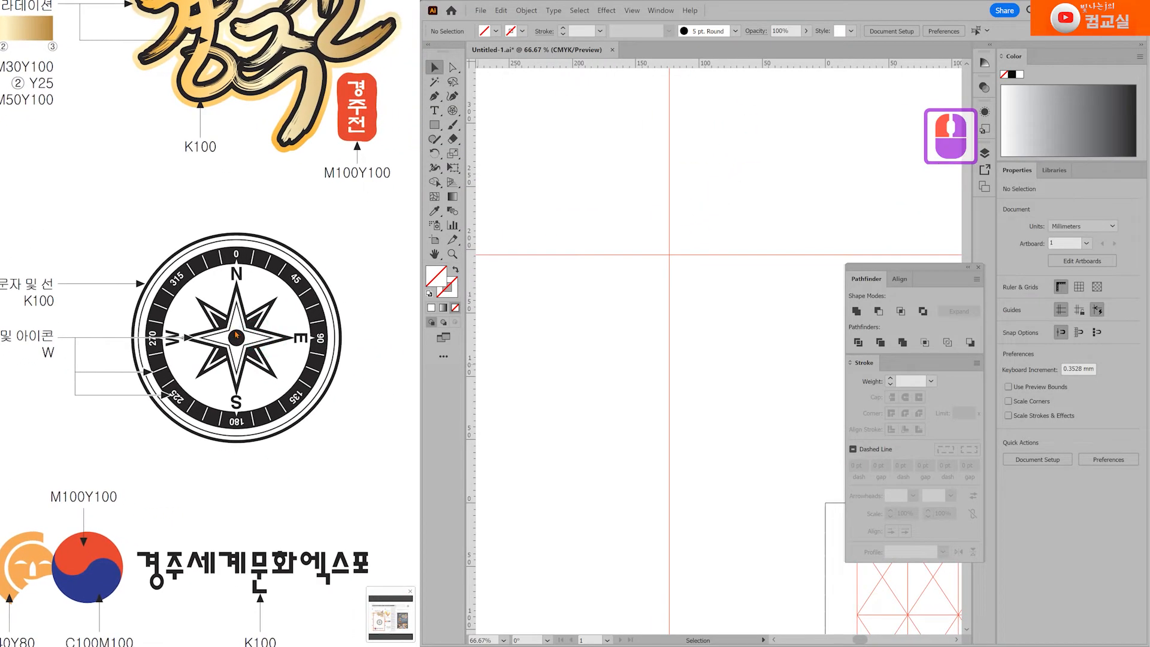
click(702, 275)
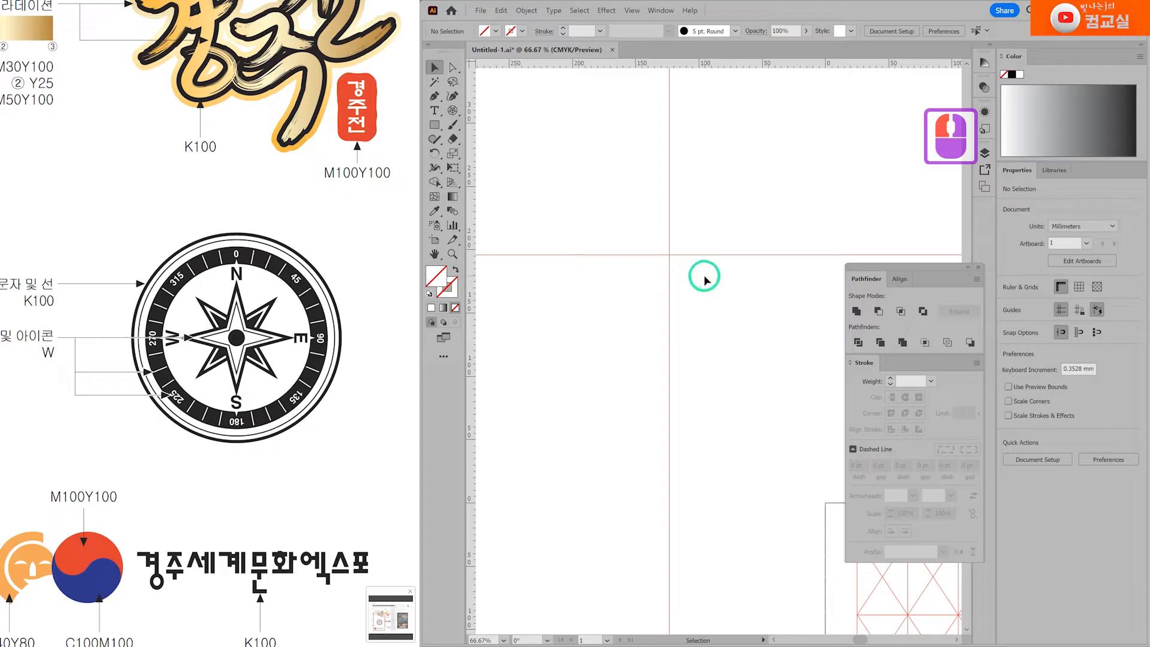
Draw a circle about 33.6 mm in diameter centred on the guide intersection and fill it with black.
click(435, 124)
click(479, 153)
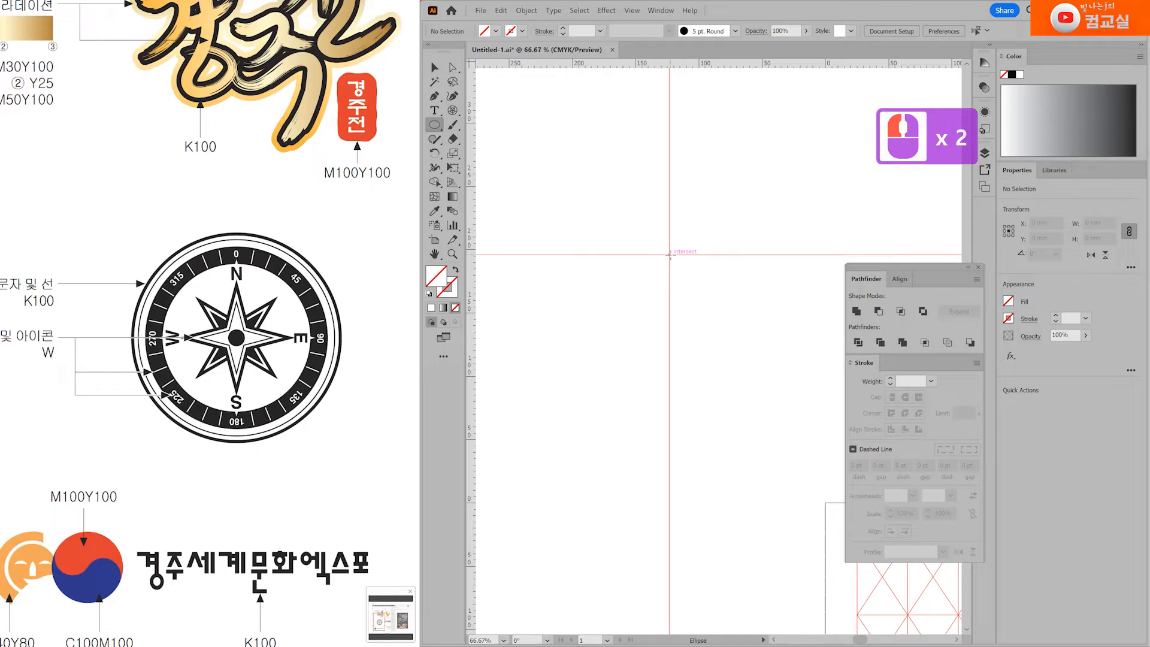
drag(669, 255, 684, 233)
scroll(707, 266, up, 1)
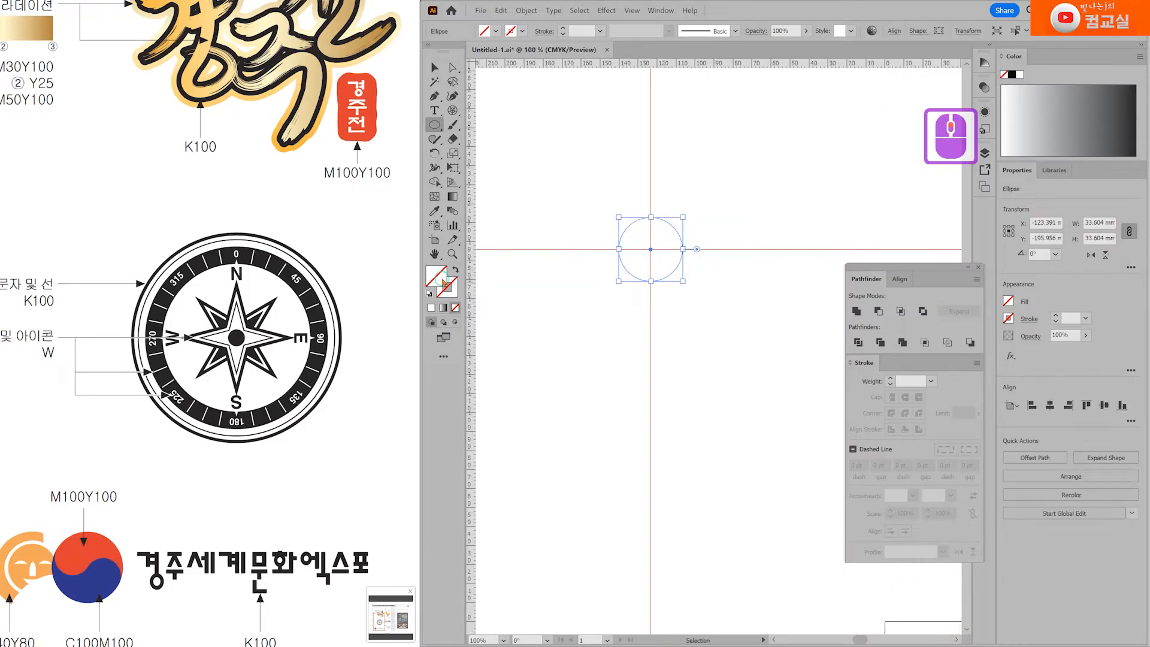
click(1012, 75)
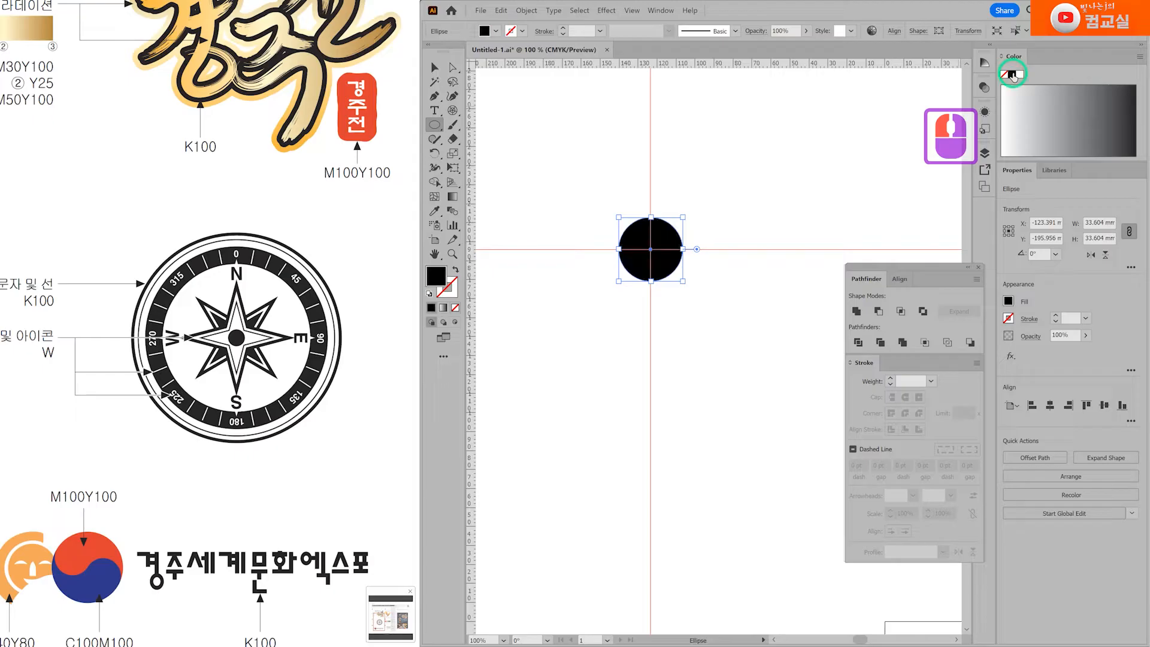
scroll(699, 262, down, 1)
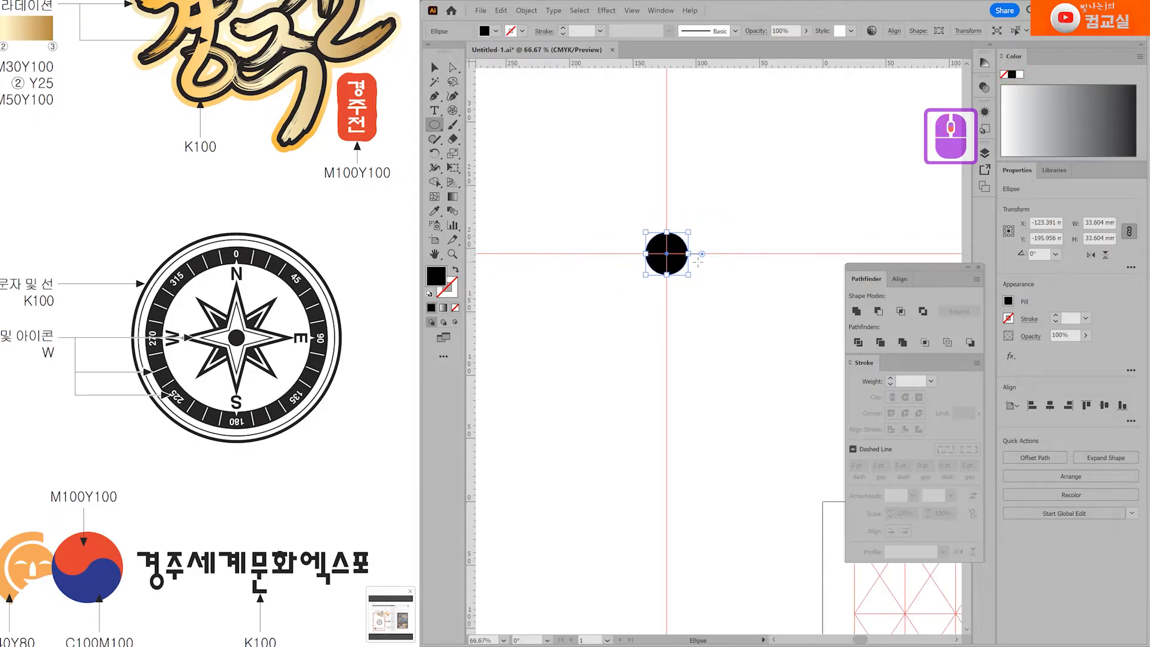
Draw a trial star beside the circle, reduce its number of points to four, and delete it.
drag(251, 340, 238, 336)
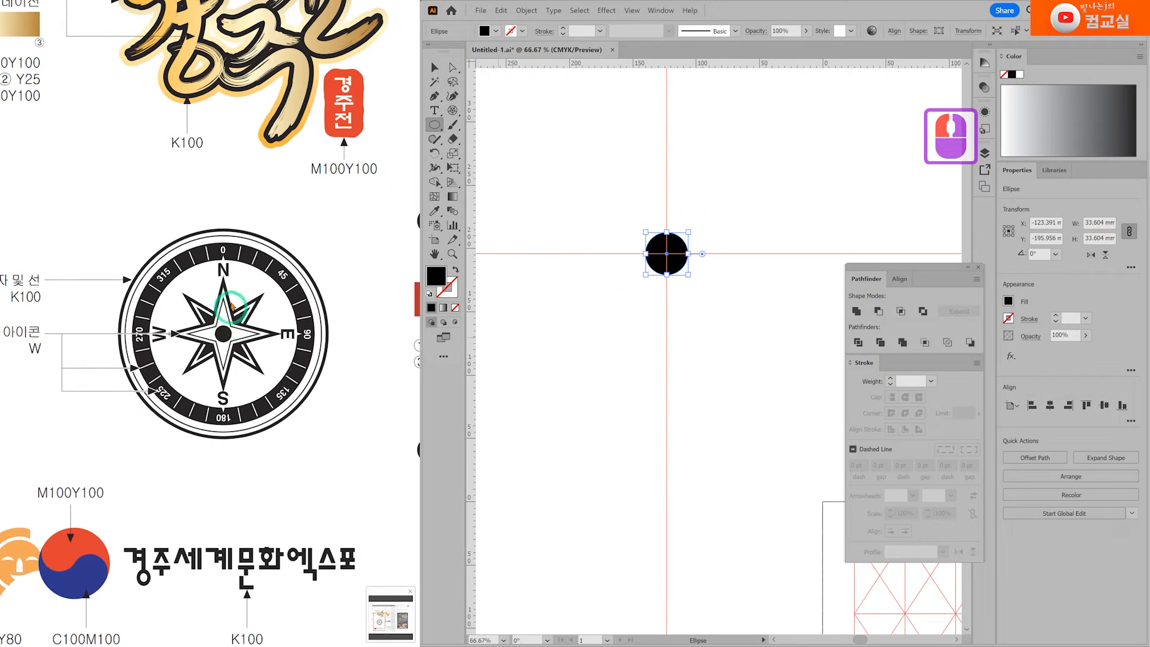
click(204, 333)
click(217, 362)
click(248, 331)
click(249, 331)
click(454, 140)
drag(434, 124, 482, 182)
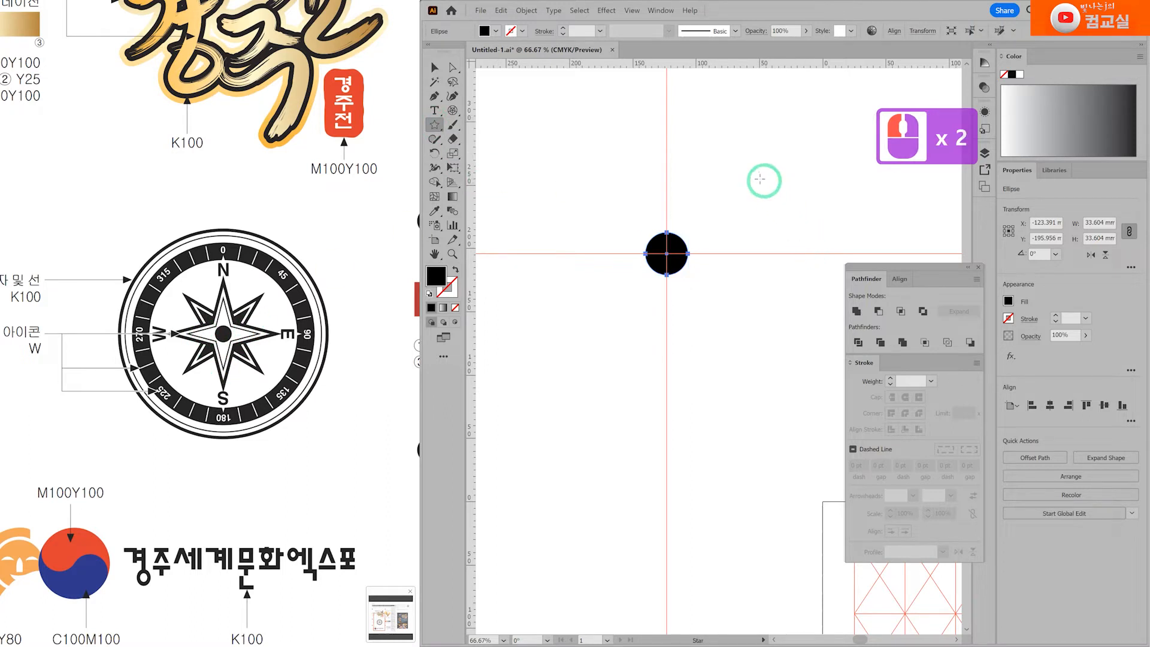
drag(750, 147, 784, 197)
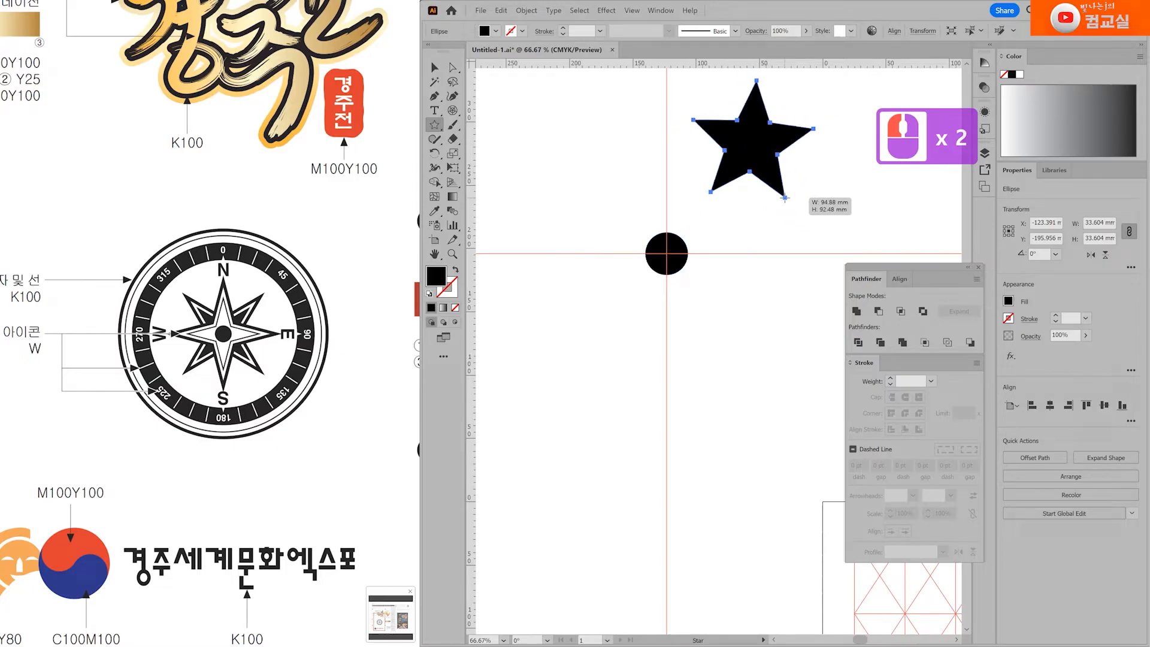
key(Down)
key(Down)
drag(784, 197, 784, 197)
key(Up)
key(Up)
key(Up)
key(Up)
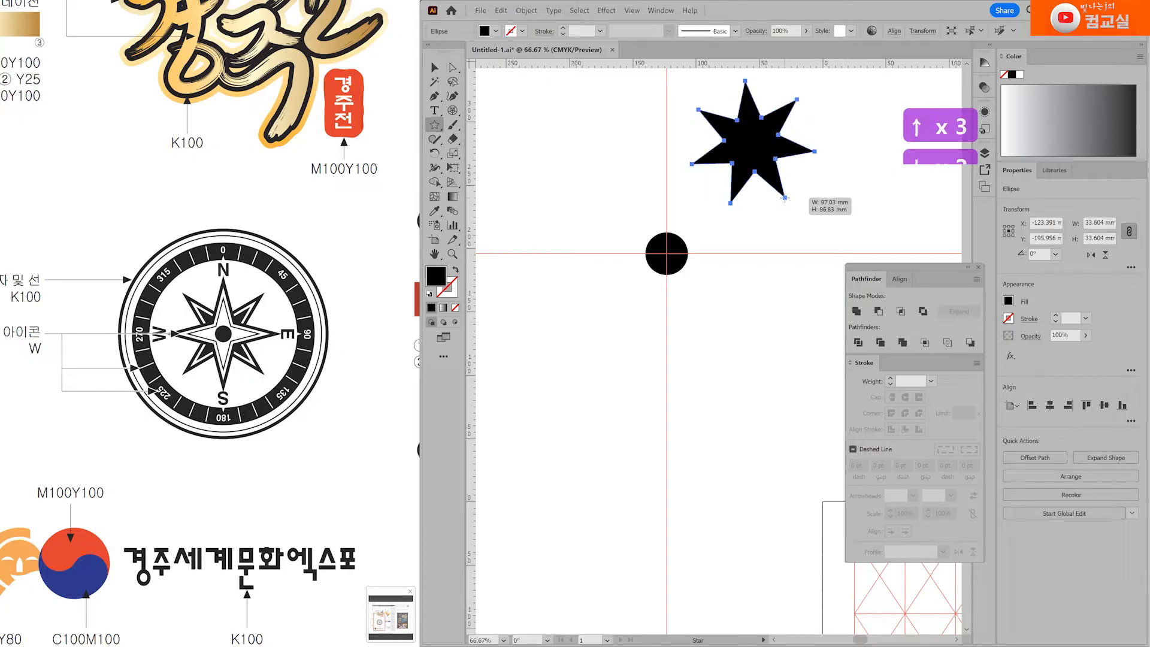
key(Down)
key(Down)
key(Down)
drag(784, 197, 784, 198)
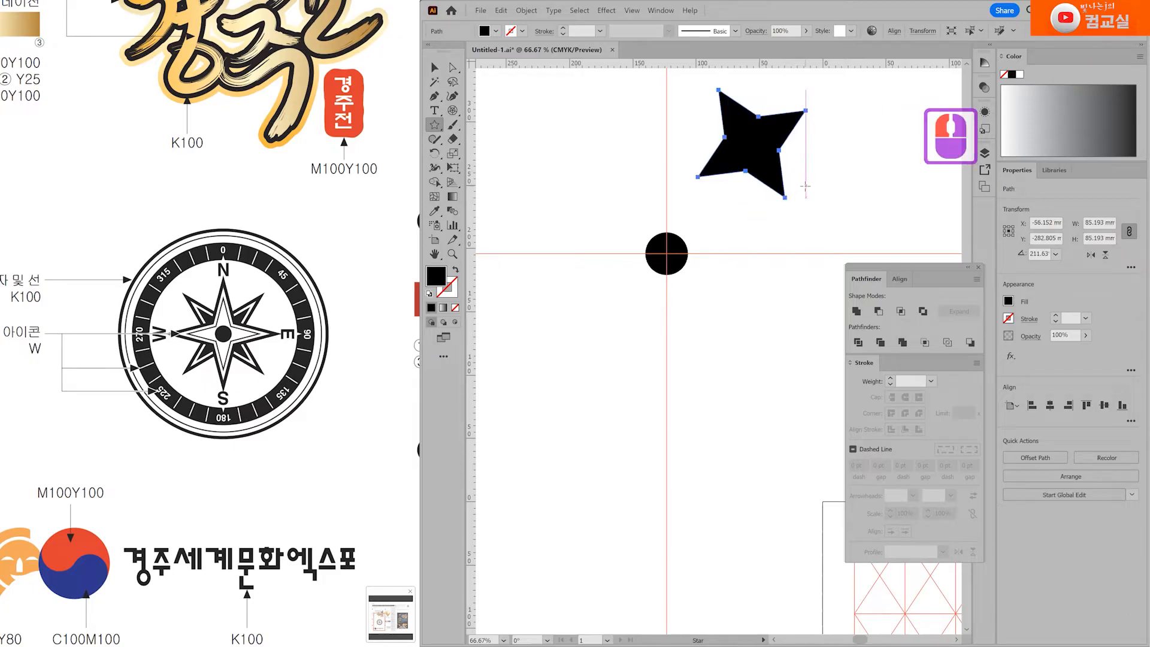
key(Delete)
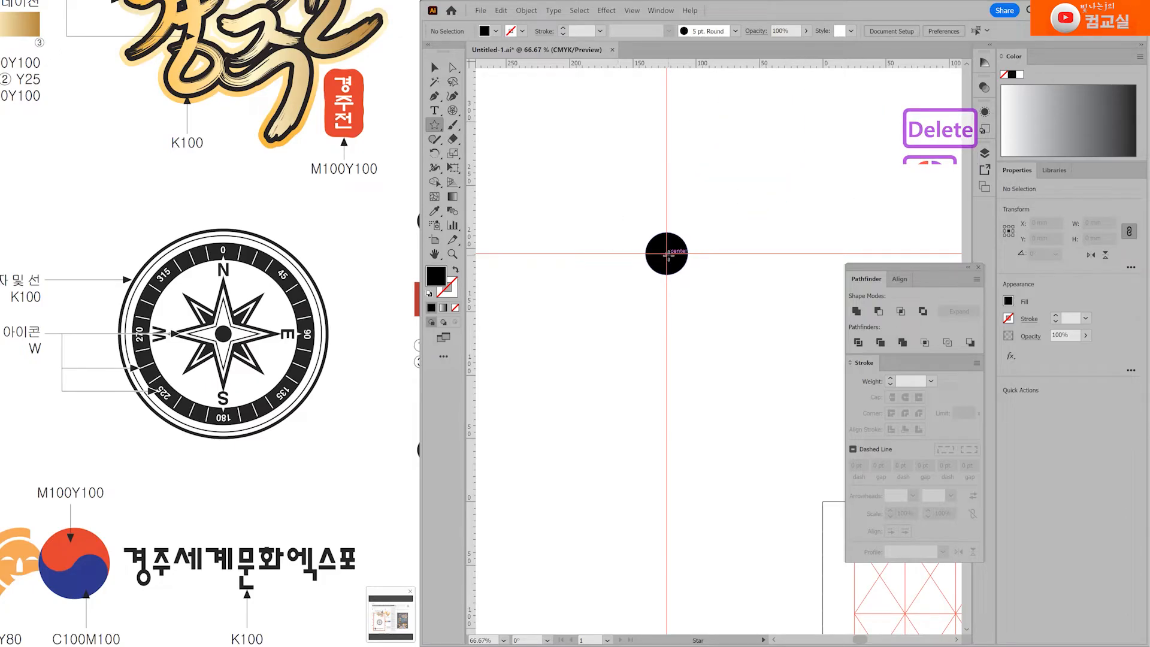
Draw an upright four-pointed star about 260 mm wide with elongated tips, centred on the guide intersection.
mouse_move(666, 254)
mouse_down()
mouse_move(710, 182)
mouse_move(666, 152)
mouse_up()
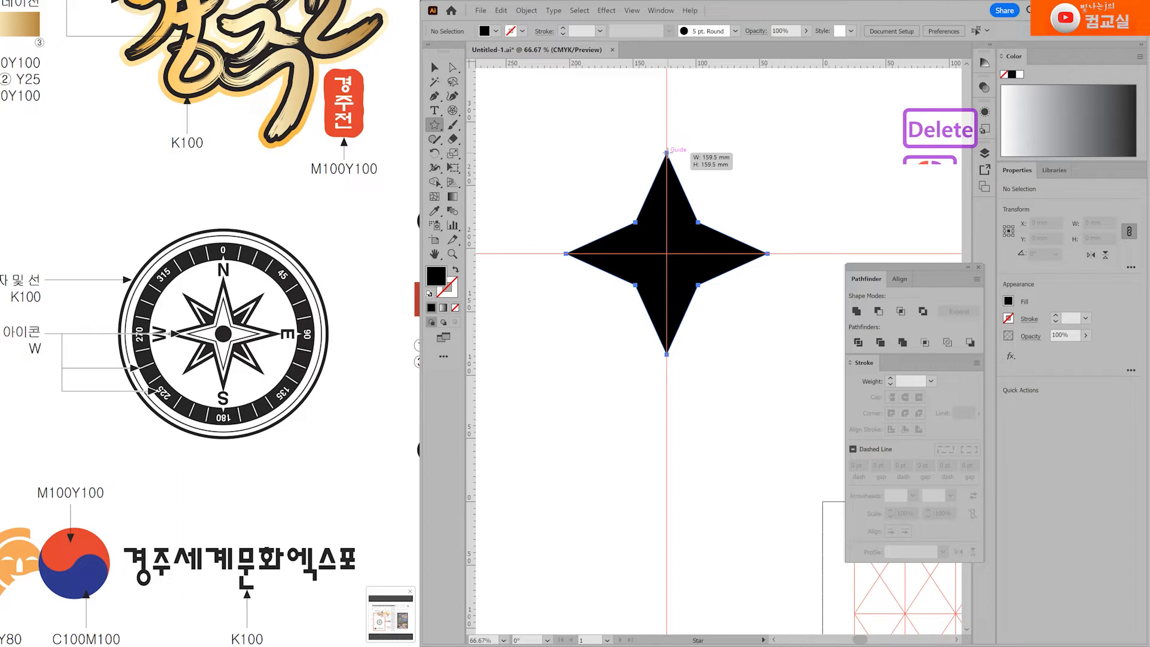
drag(667, 152, 666, 113)
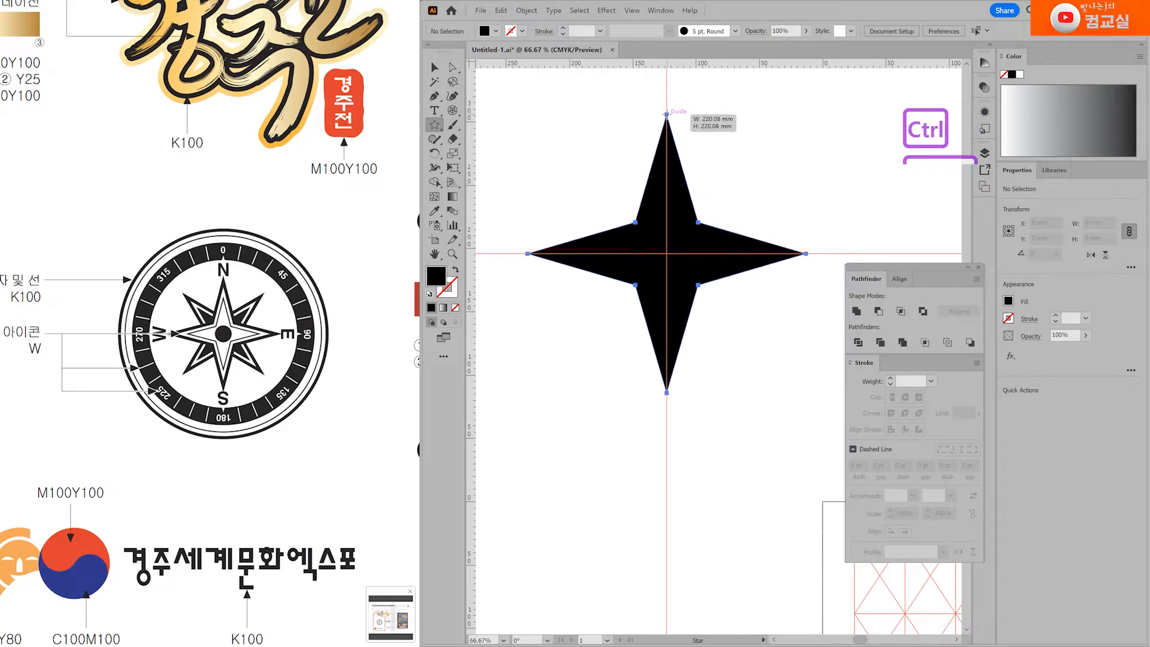
mouse_move(667, 114)
mouse_down()
mouse_move(662, 178)
mouse_move(667, 93)
mouse_up()
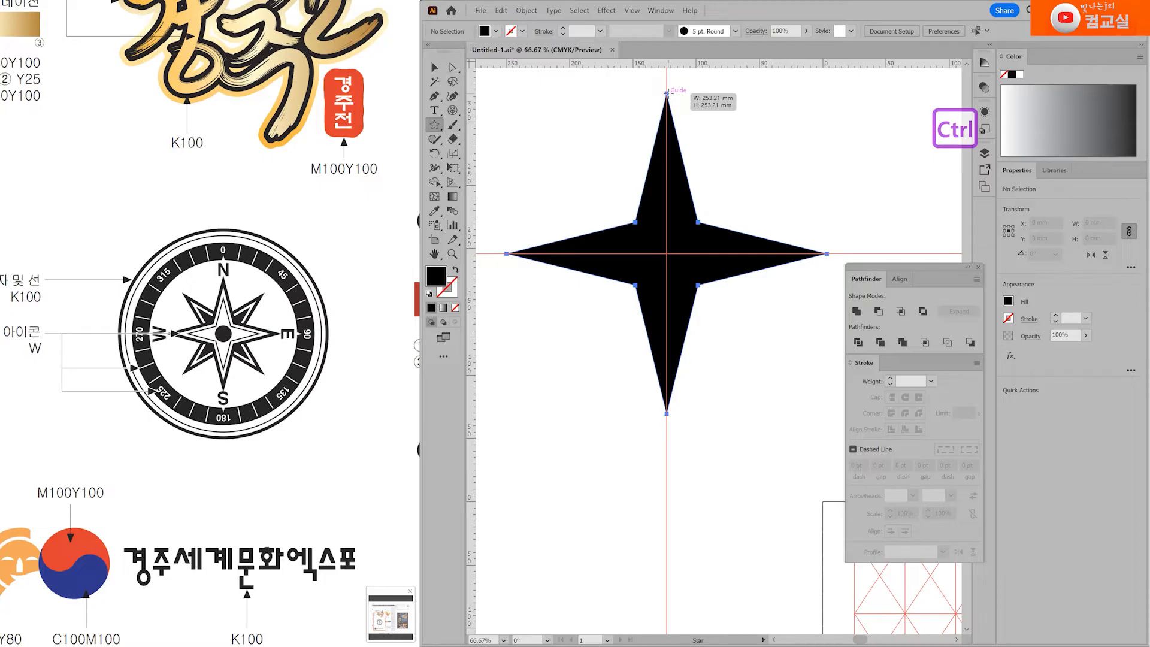
drag(666, 93, 667, 88)
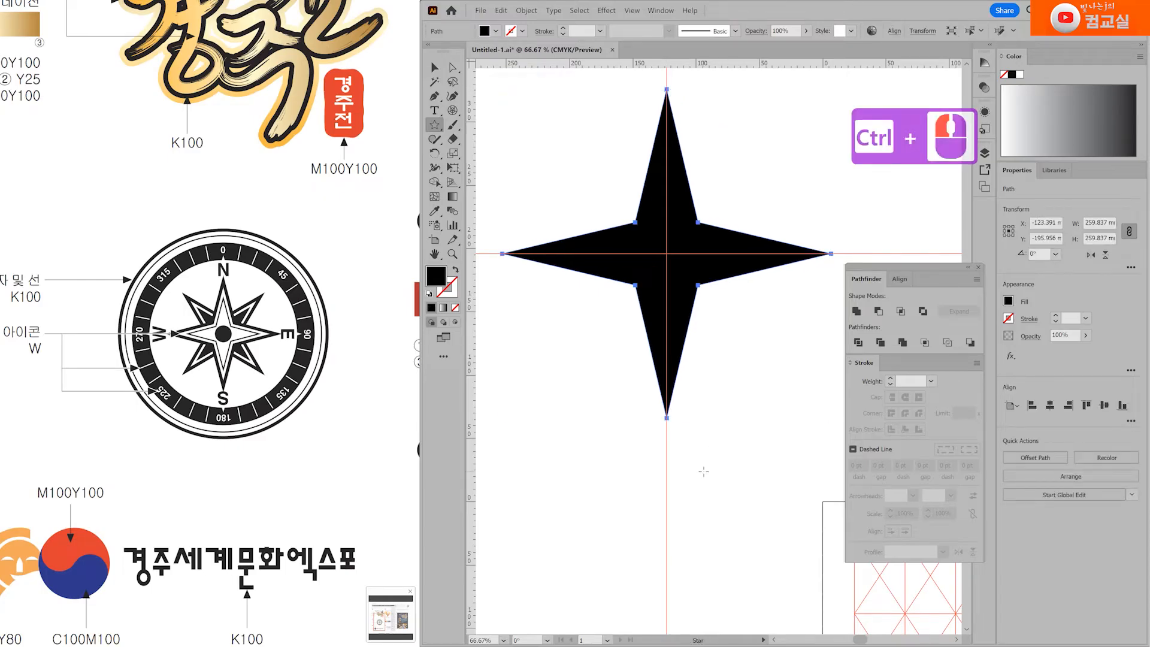
Give the four-pointed star a white fill and a black 27 pt stroke.
key(v)
drag(438, 276, 454, 282)
double_click(440, 279)
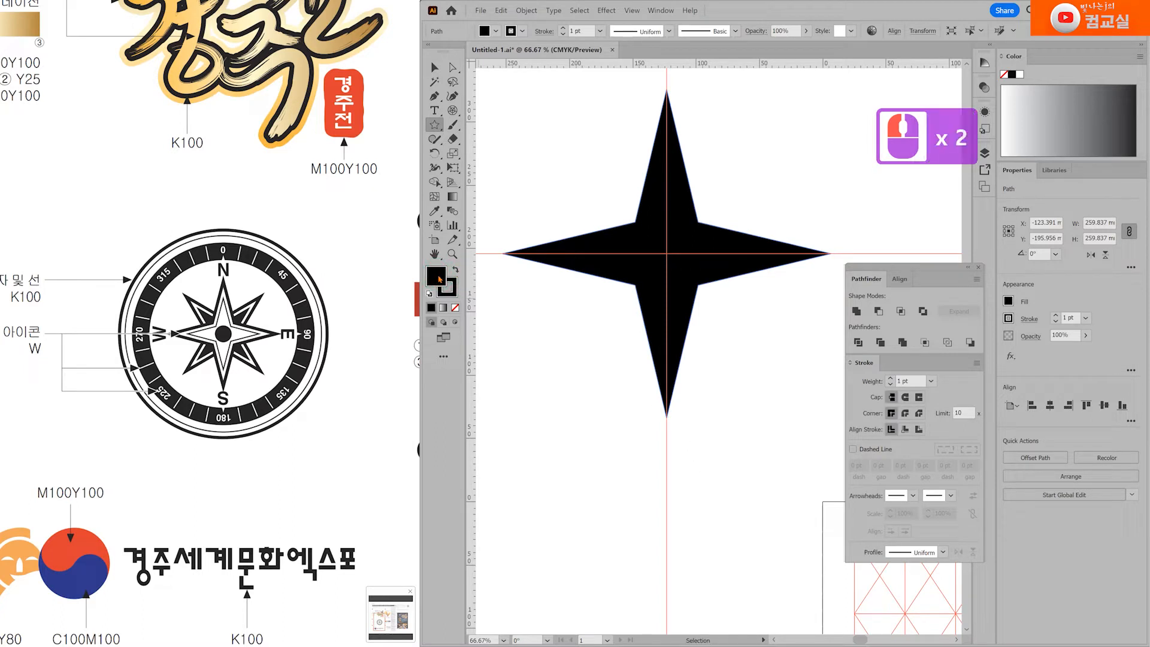
click(1020, 74)
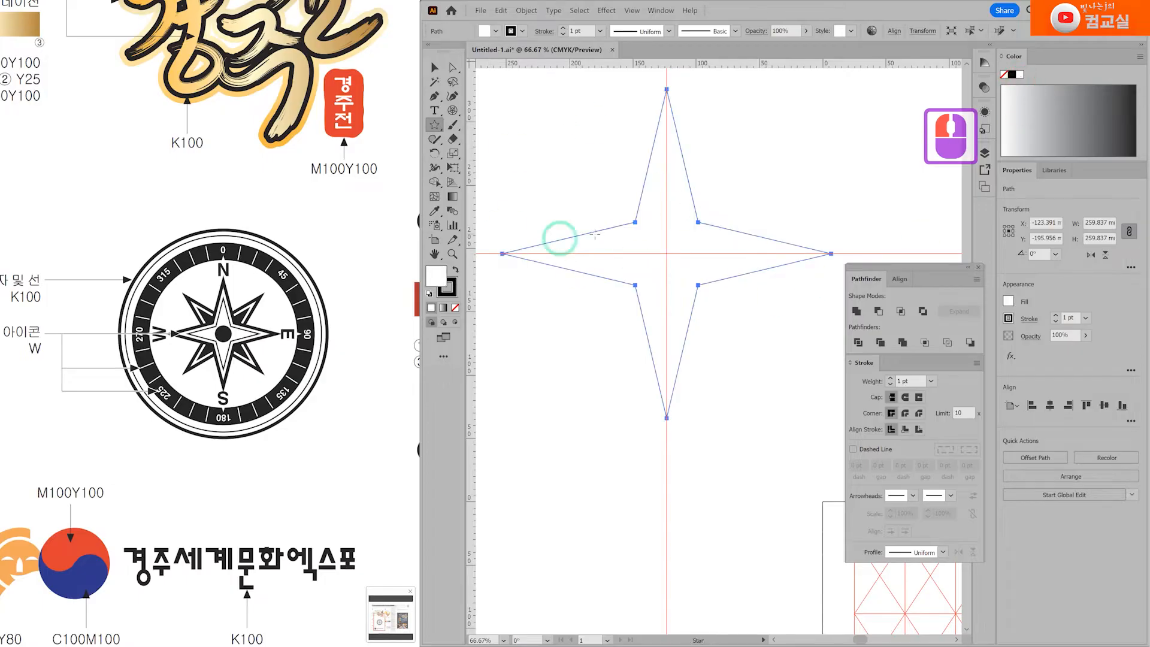
scroll(726, 325, down, 1)
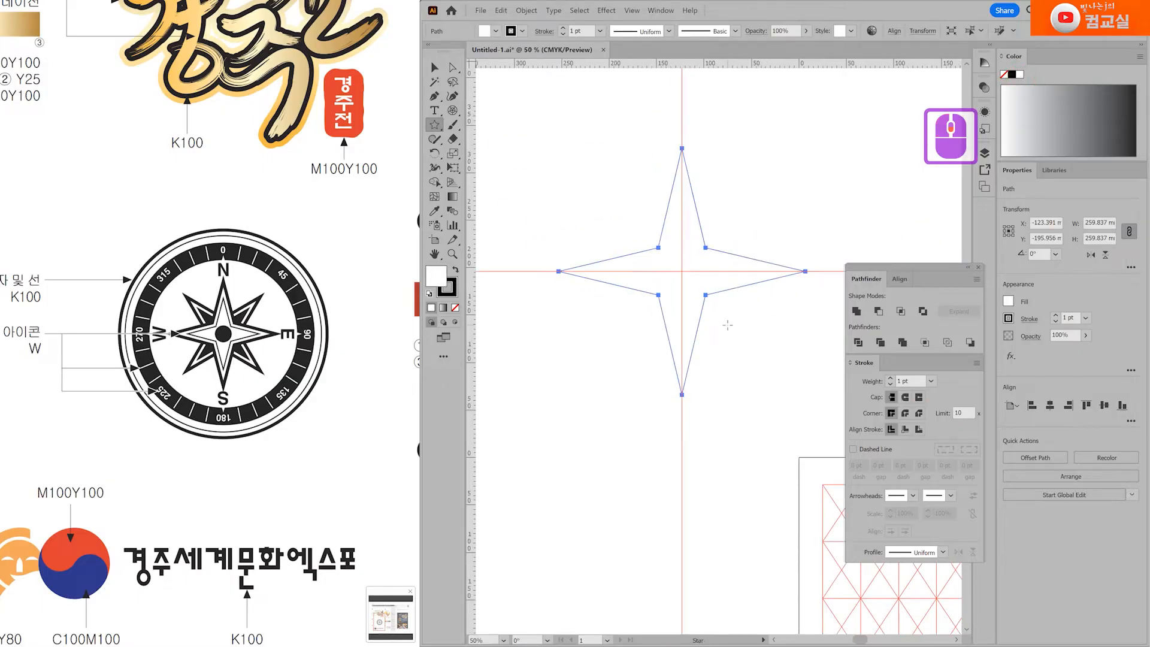
click(890, 379)
triple_click(890, 378)
triple_click(890, 379)
triple_click(890, 379)
triple_click(890, 378)
double_click(890, 378)
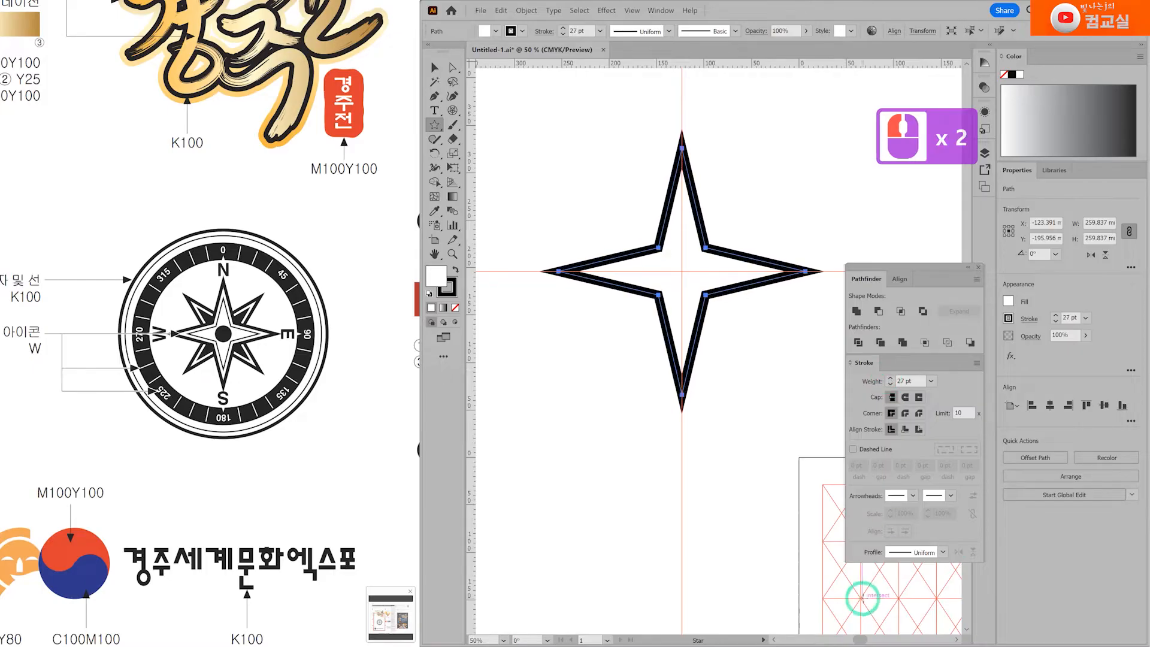
Select the outlined star and paste a copy of it in front at the same position.
click(435, 67)
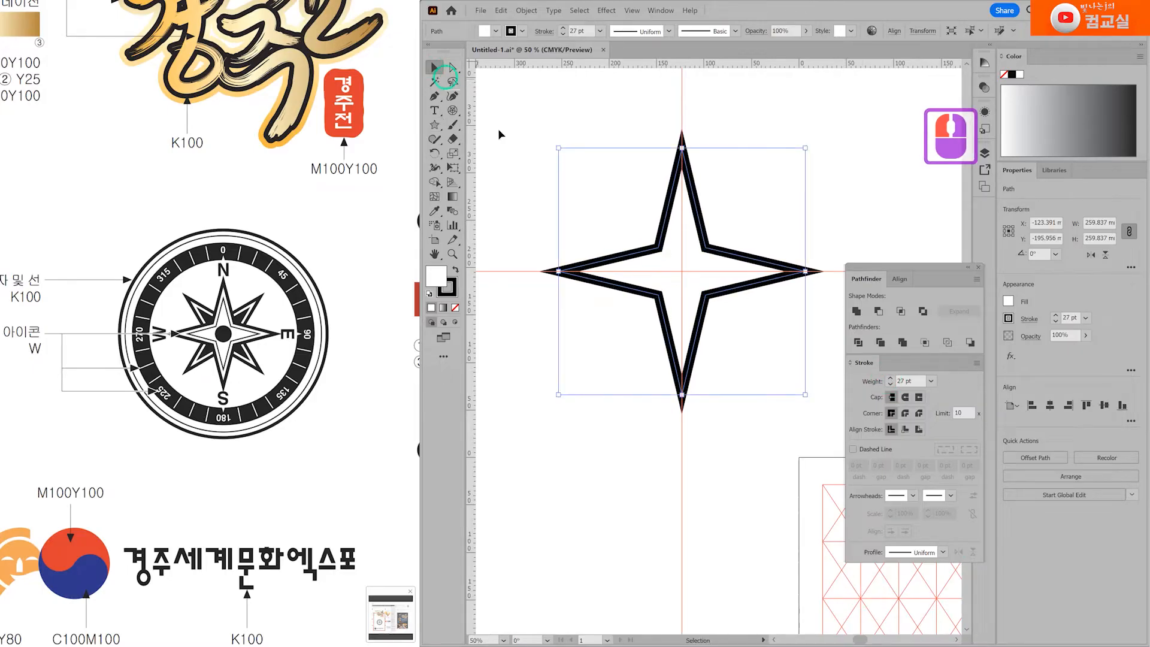
double_click(752, 436)
drag(752, 411, 711, 377)
click(672, 274)
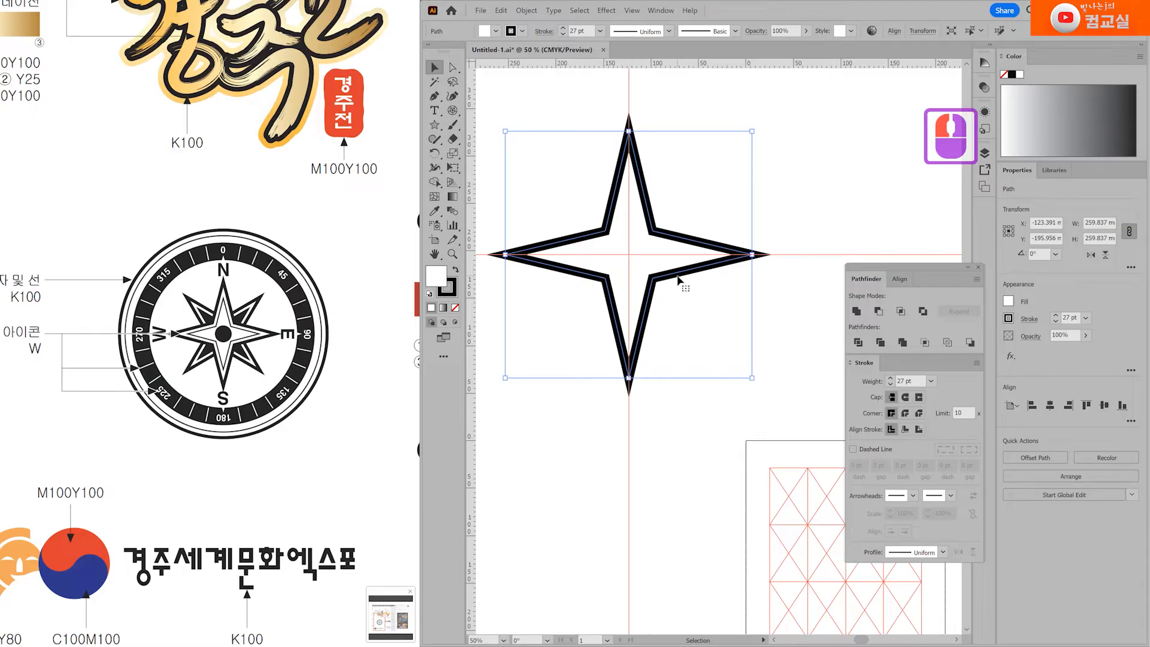
key(a)
key(v)
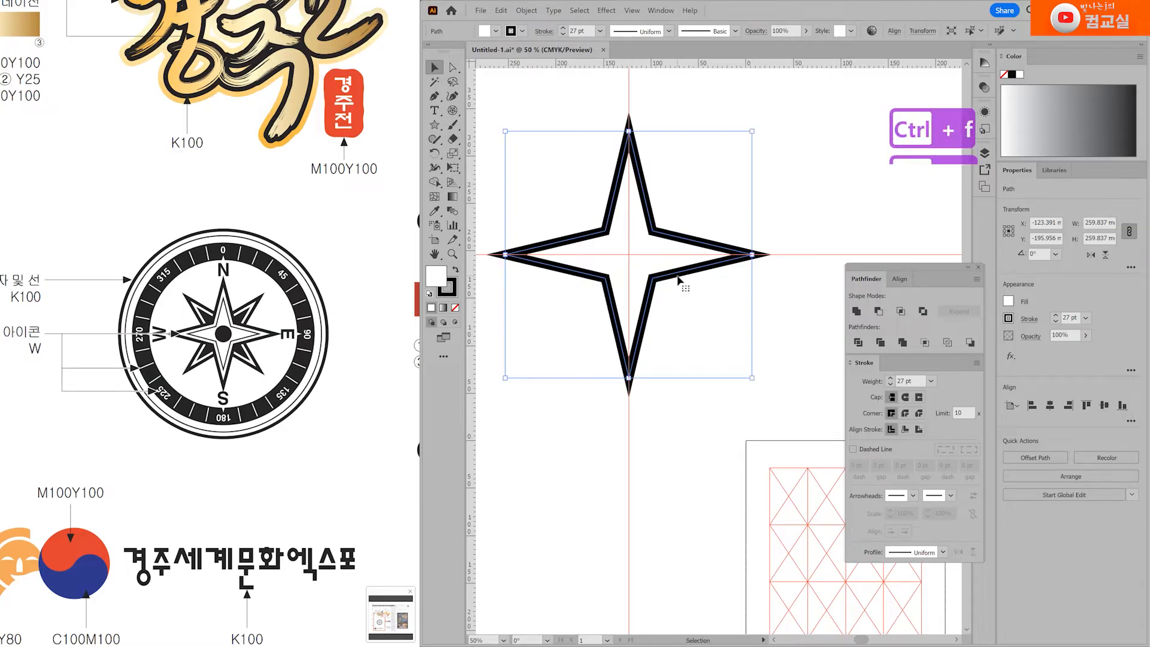
drag(696, 238, 785, 201)
click(728, 250)
drag(728, 250, 831, 206)
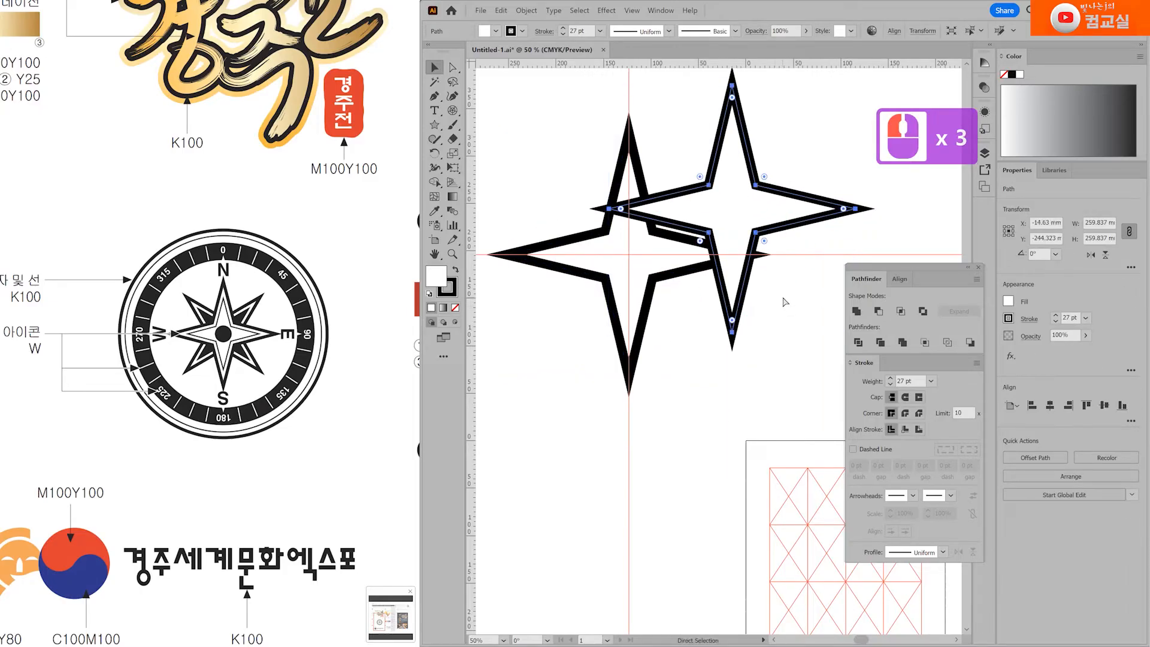
key(ctrl+z)
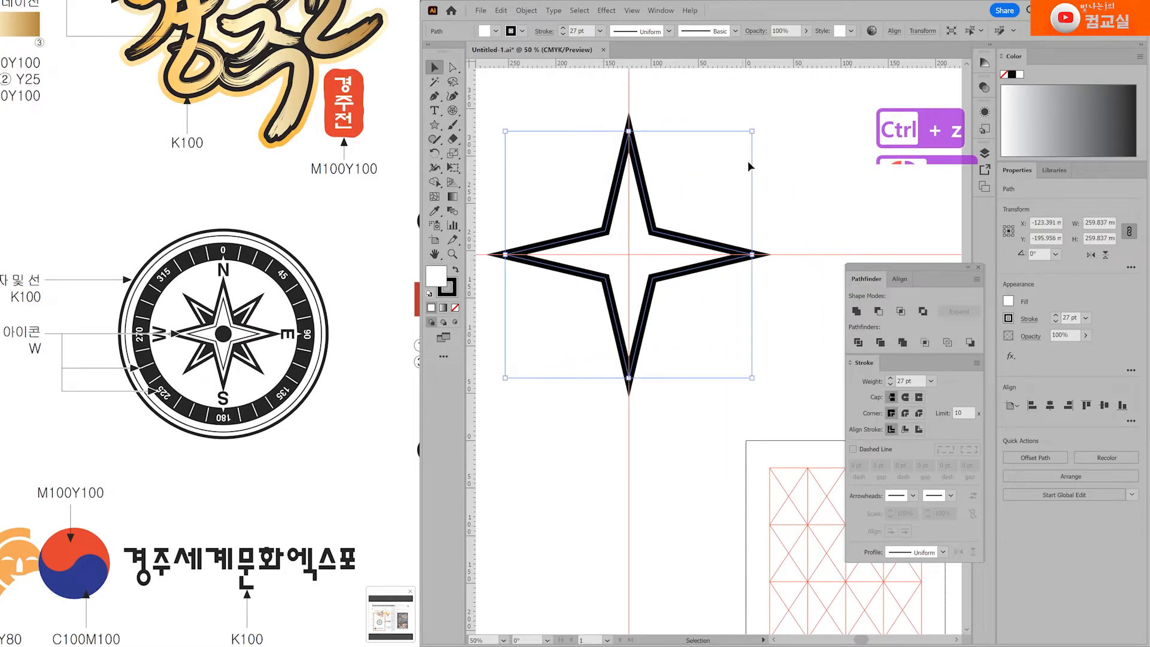
Scale the front star copy proportionally about its centre to about 183 mm wide and set its stroke weight to 5 pt.
drag(753, 130, 721, 157)
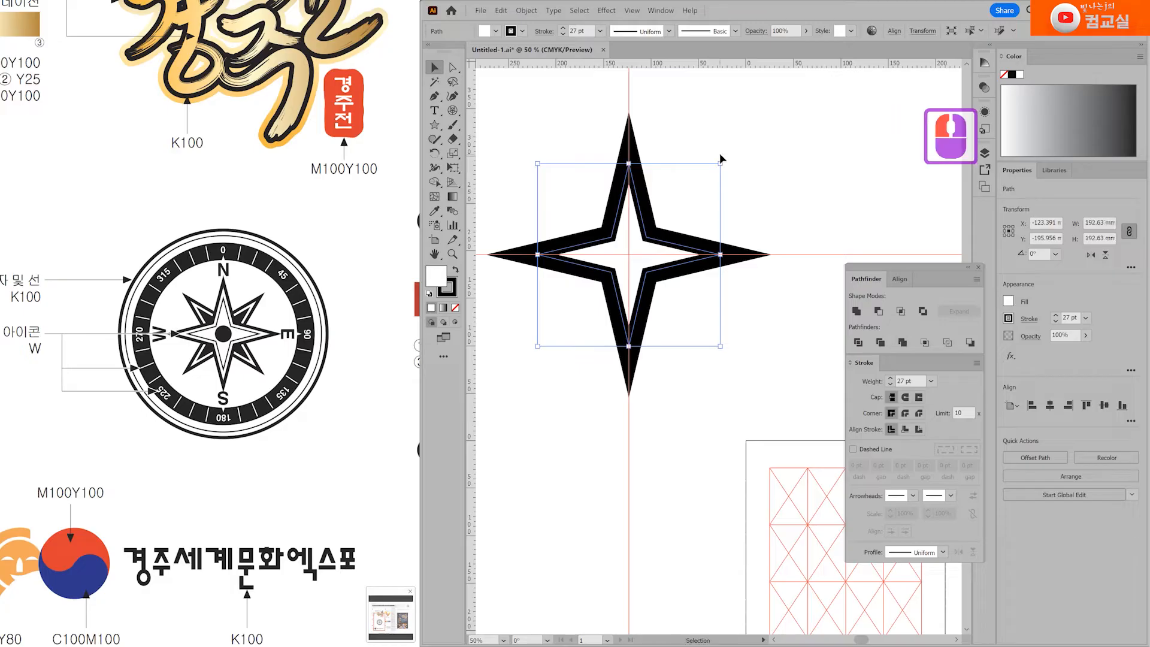
click(890, 385)
click(890, 385)
click(889, 385)
click(890, 384)
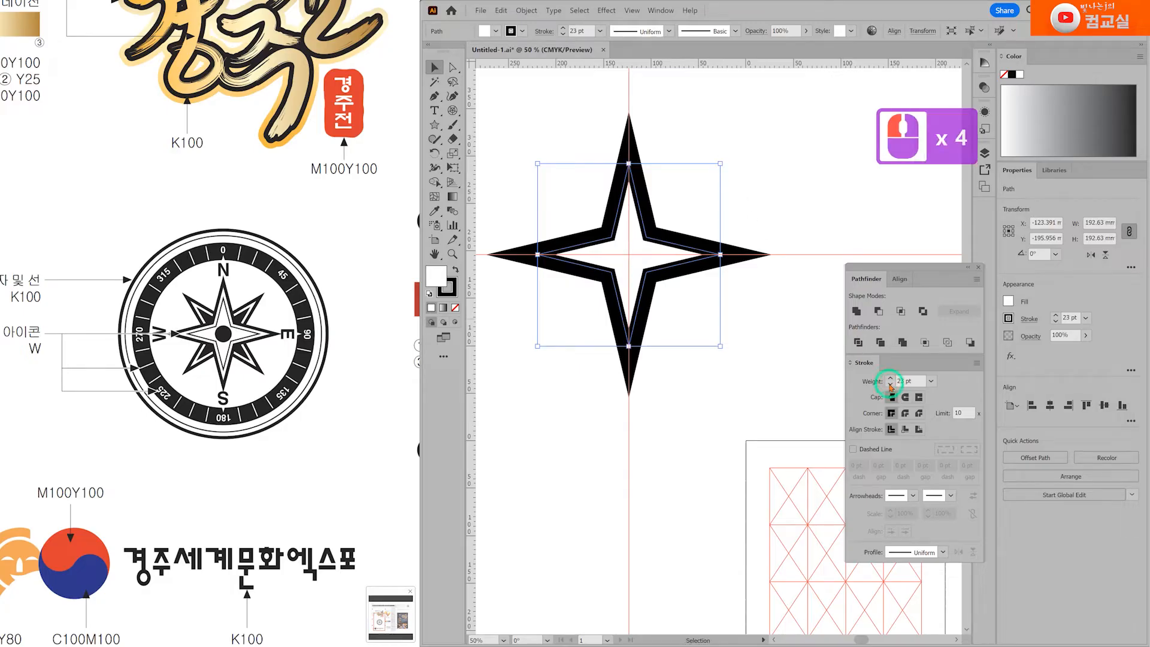
click(890, 385)
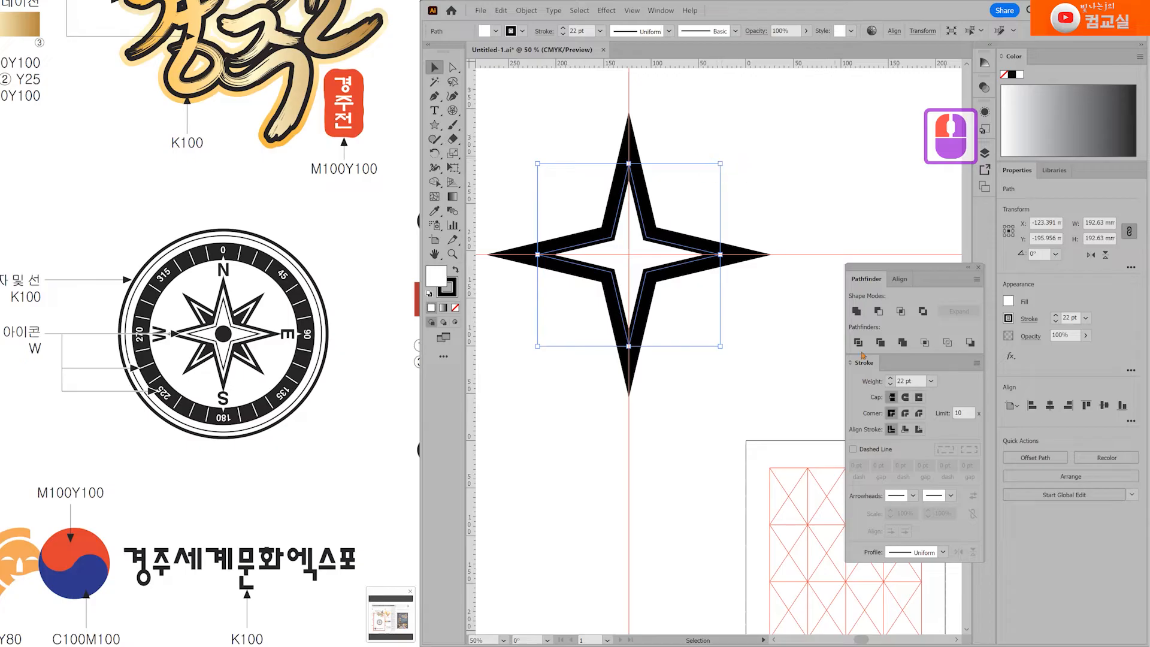
drag(890, 385, 891, 386)
click(890, 386)
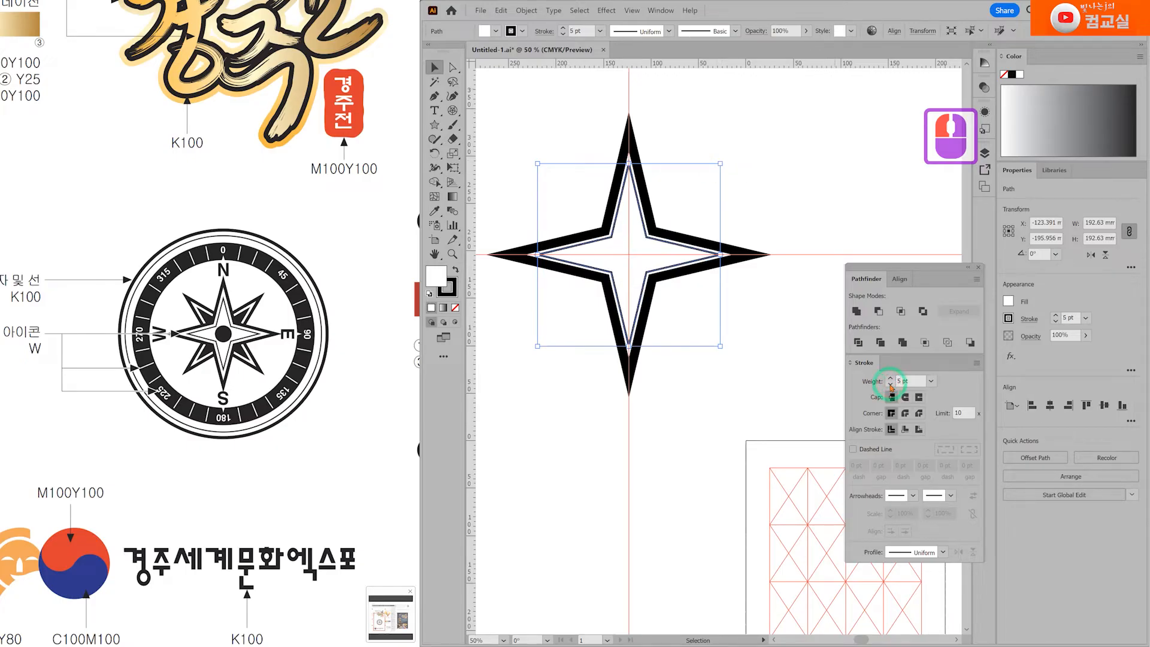
drag(722, 165, 715, 170)
click(763, 272)
click(764, 314)
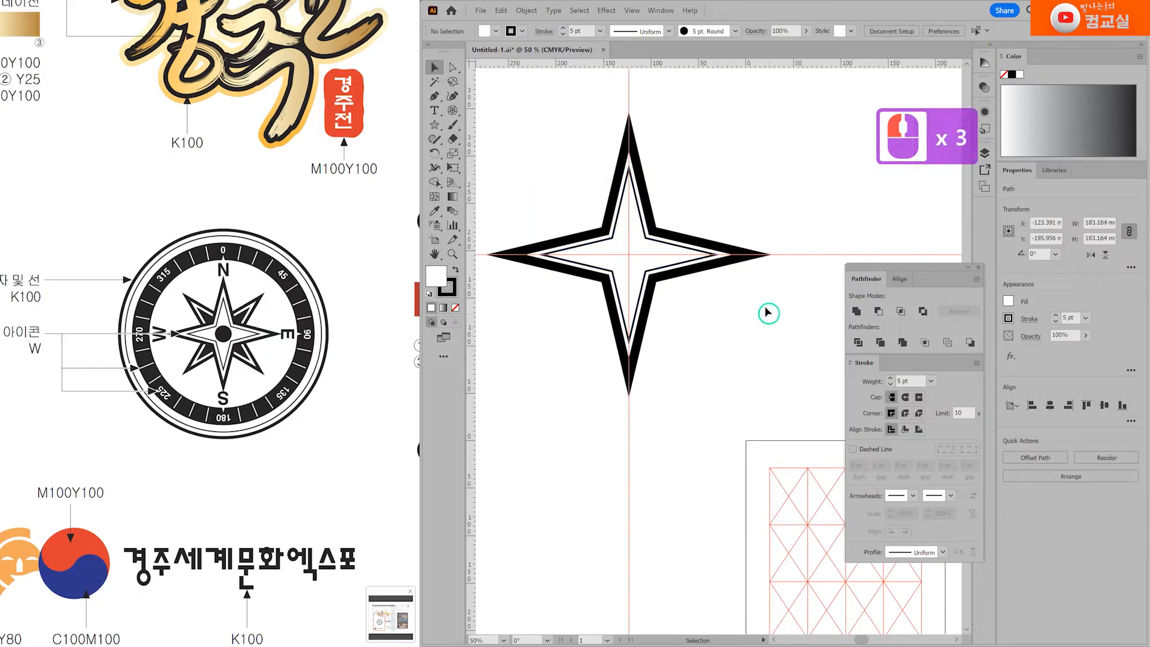
Set the larger outer star's stroke weight to 25 pt.
click(736, 268)
click(890, 384)
click(890, 384)
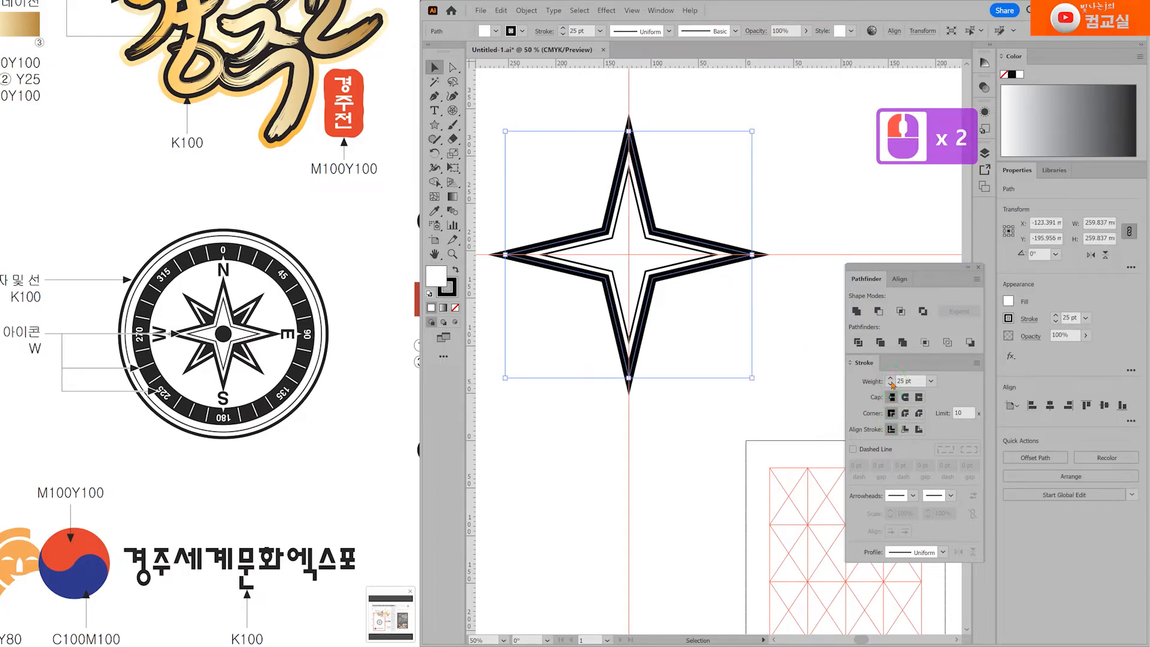
click(780, 317)
click(667, 449)
Select both the inner and outer stars and send them to the back behind the black centre circle.
scroll(682, 401, down, 1)
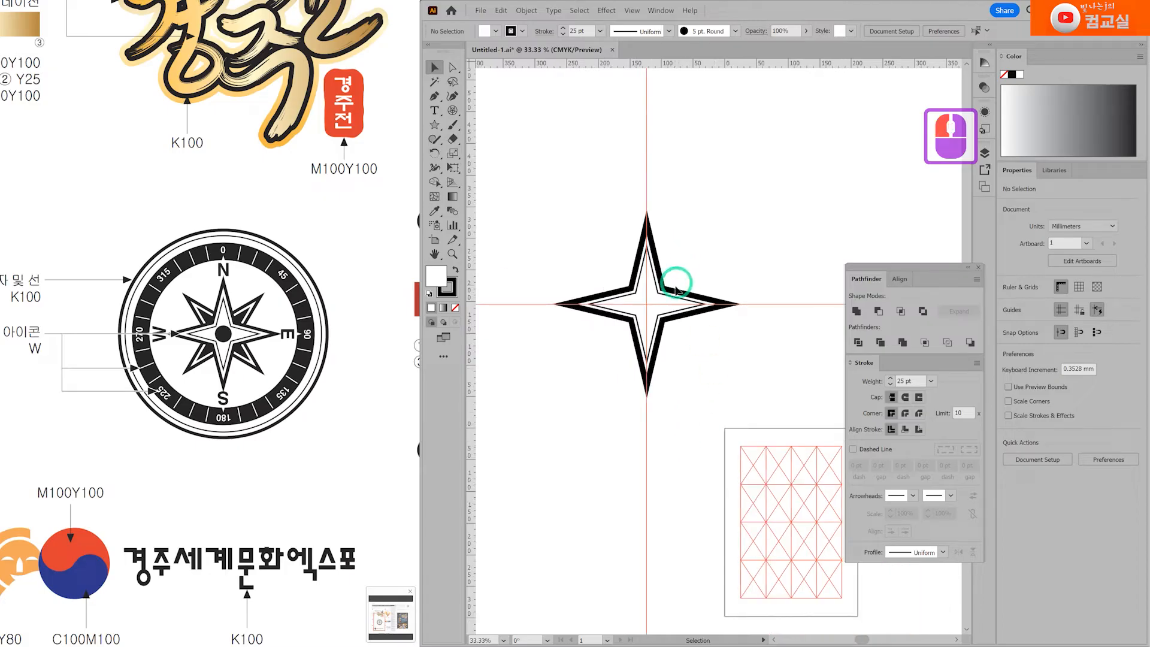
scroll(677, 289, up, 1)
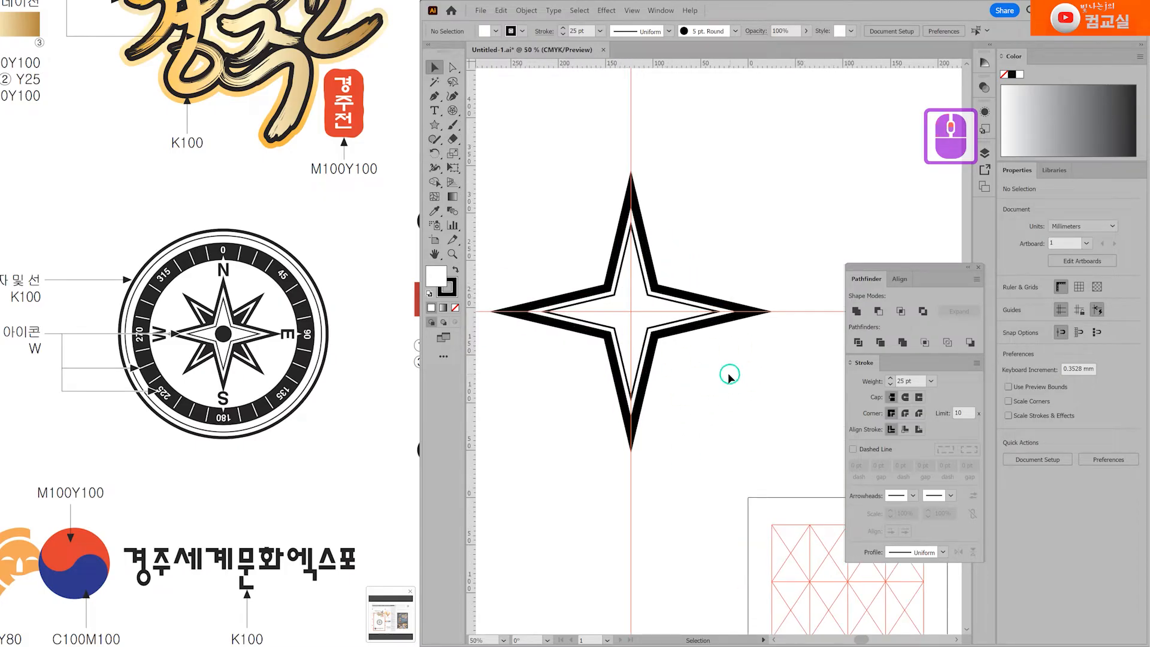
click(664, 303)
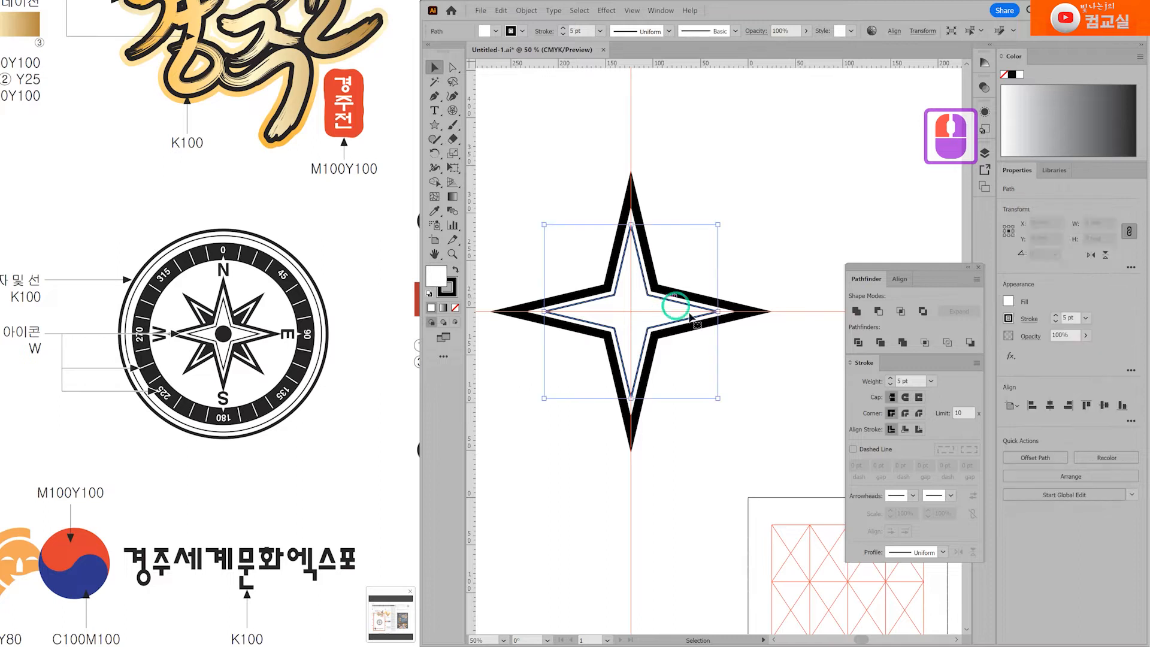
shift+click(740, 312)
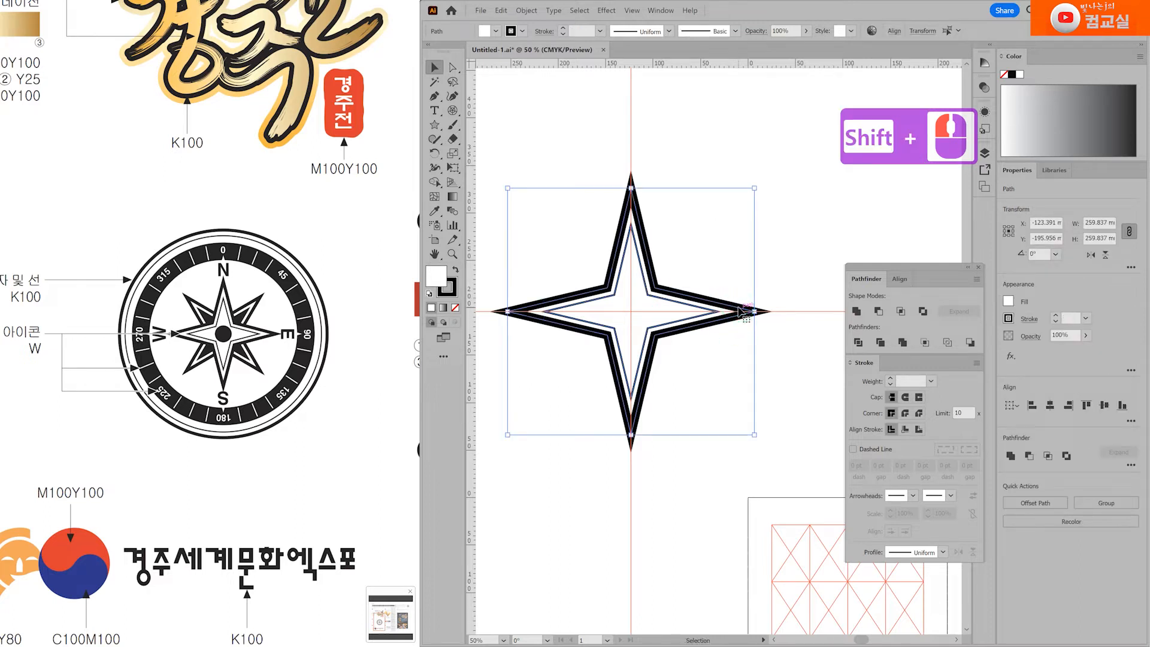
key(a)
key(ctrl+shift+bracketleft)
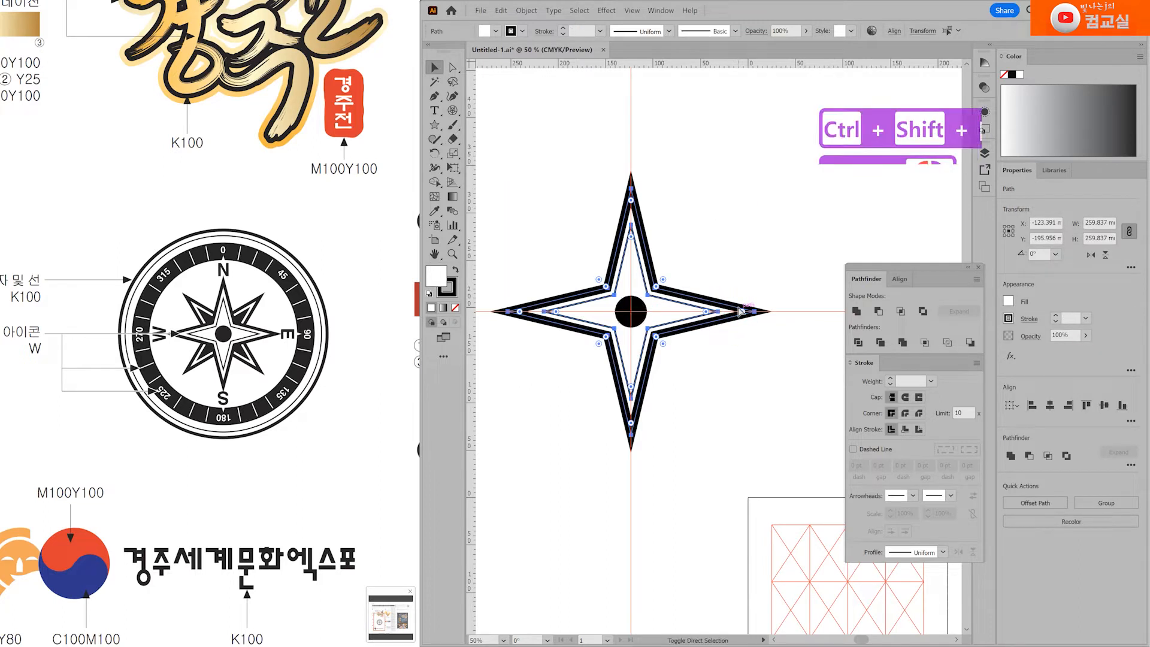
click(775, 297)
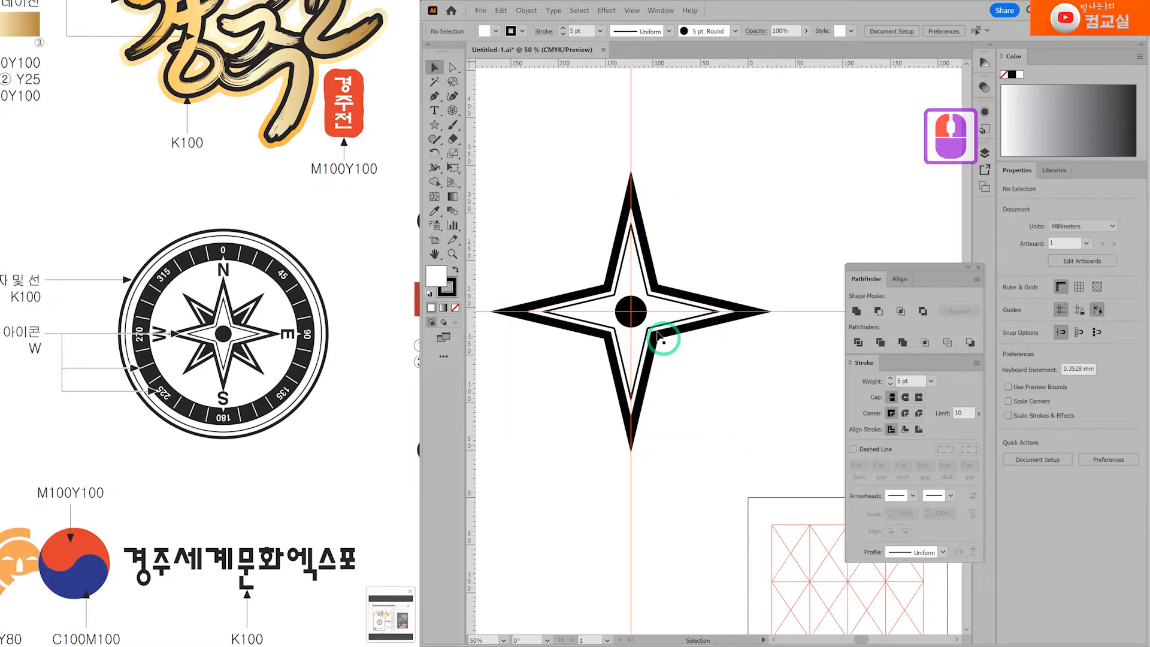
scroll(647, 316, up, 2)
click(629, 310)
drag(649, 271, 656, 267)
click(745, 482)
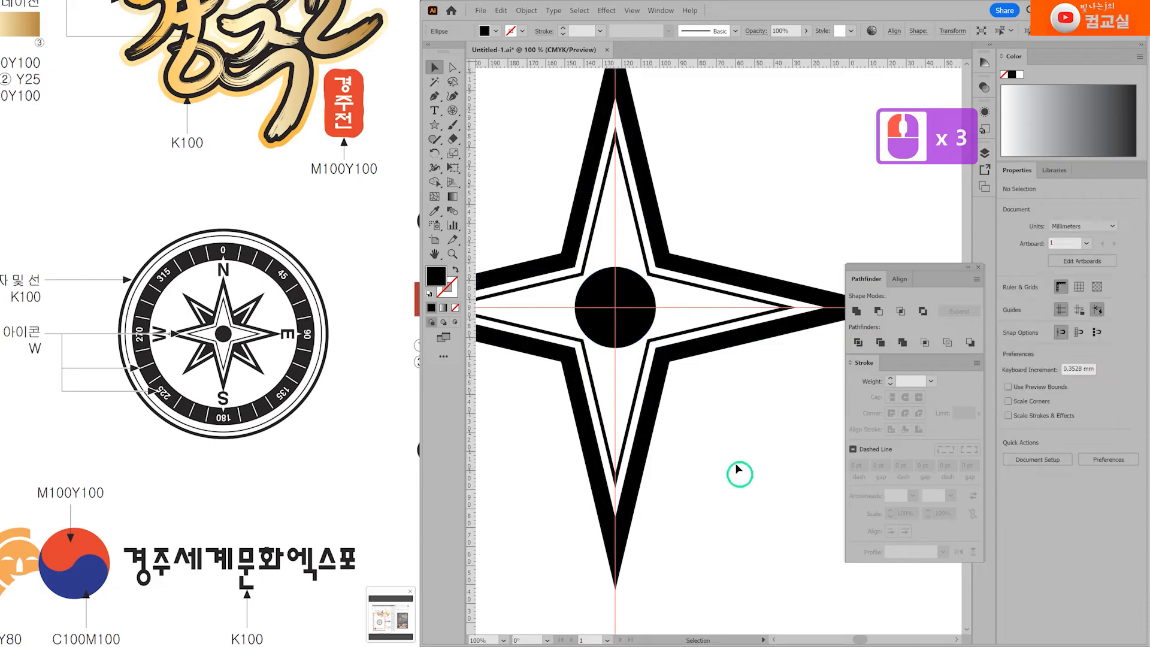
scroll(726, 451, down, 2)
drag(759, 490, 695, 415)
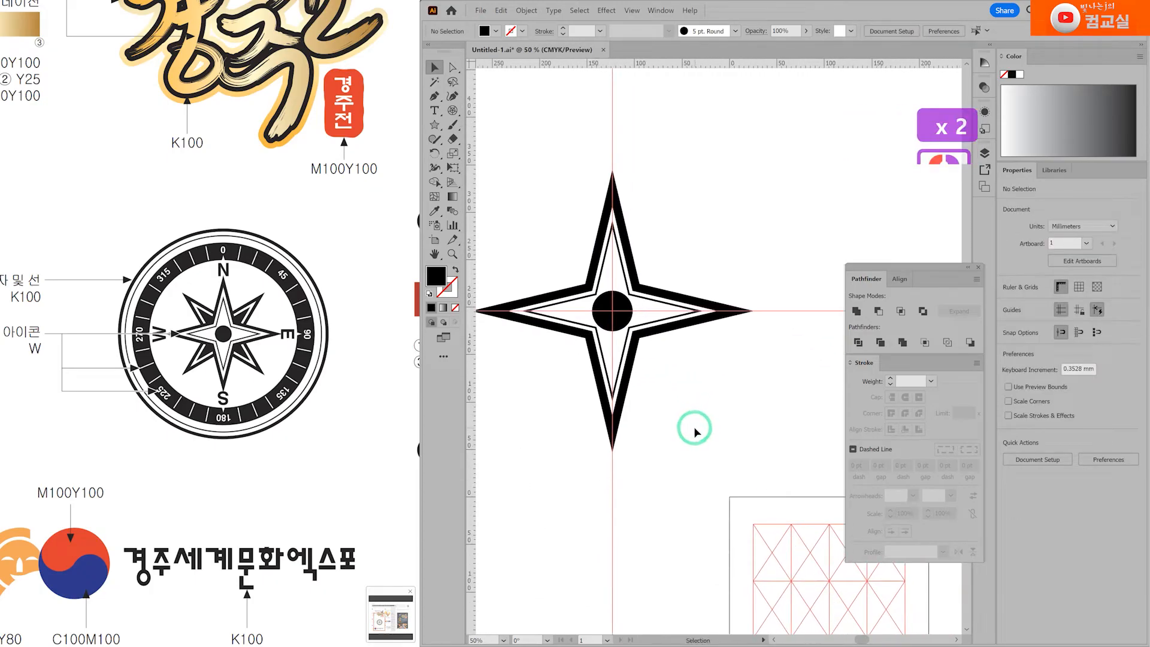
Select both the inner and outer stars and paste copies of them in front at the same position.
click(699, 300)
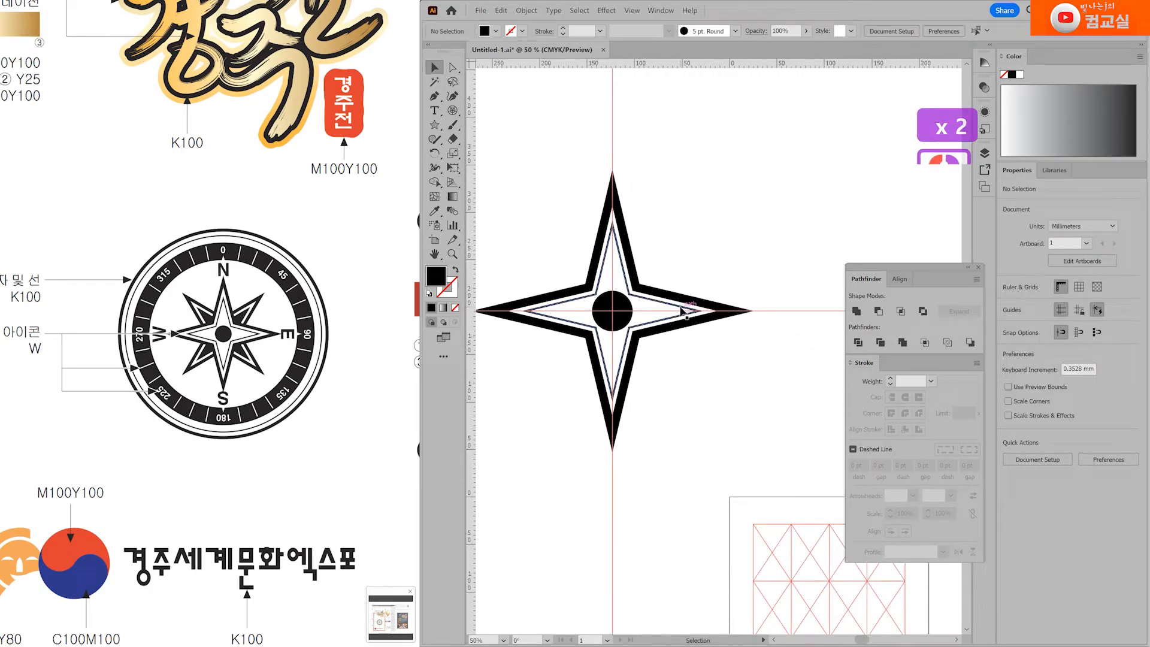
shift+click(726, 311)
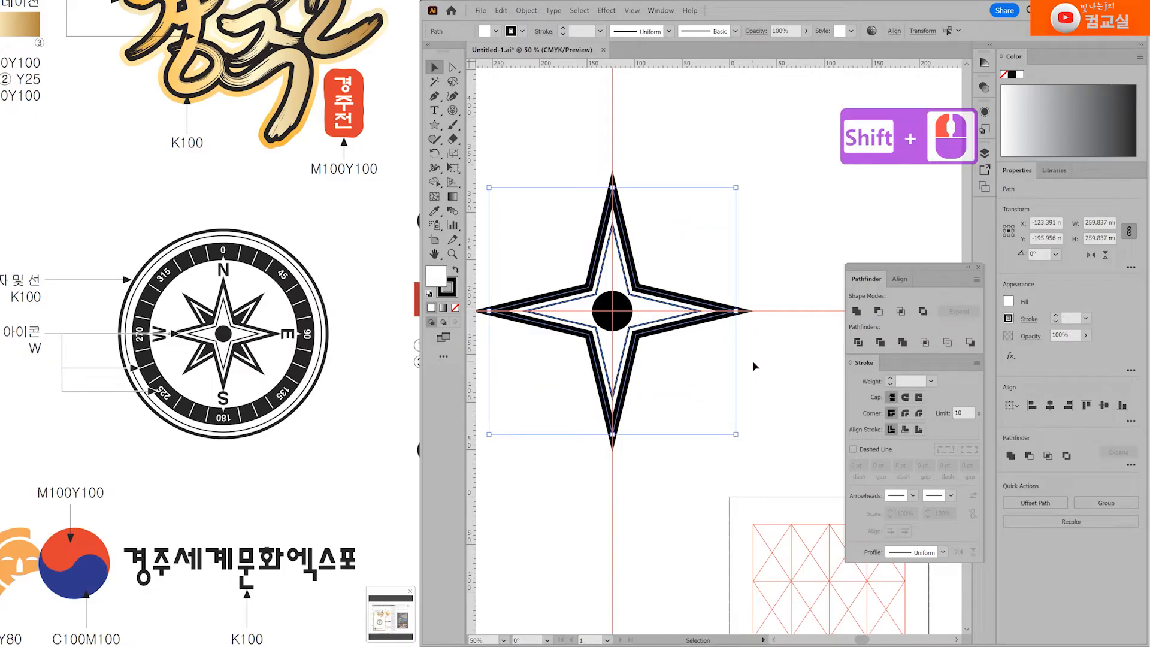
key(ctrl+f)
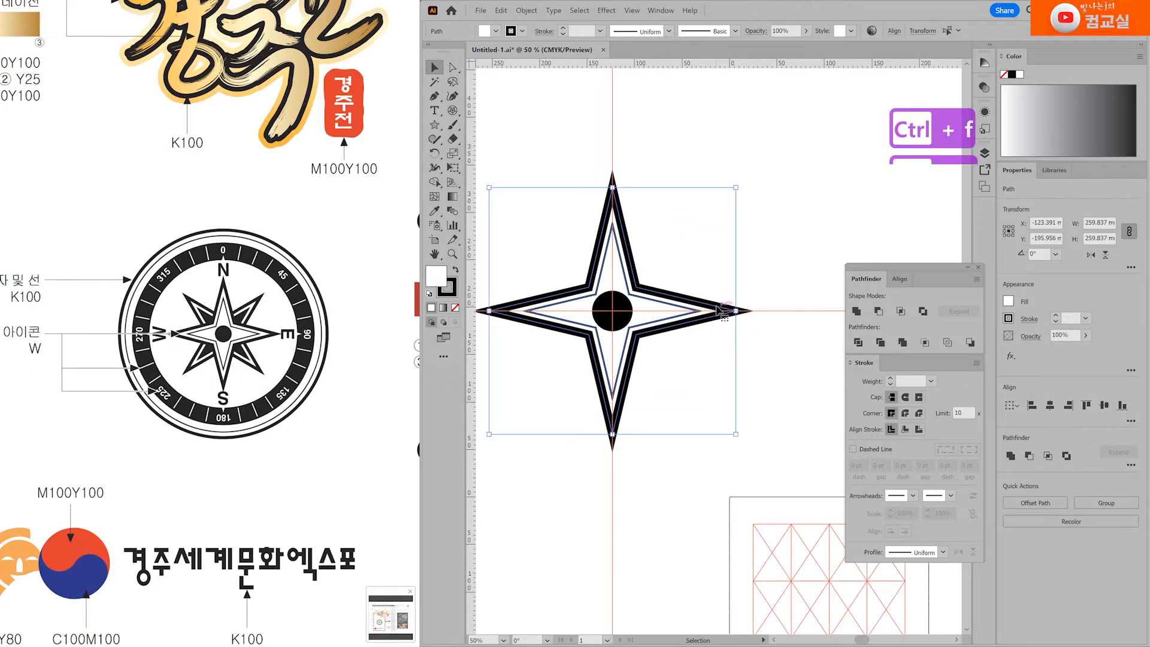
Rotate the front copies of both stars 45° clockwise about their shared centre to form the diagonal points.
drag(714, 311, 800, 244)
key(ctrl+z)
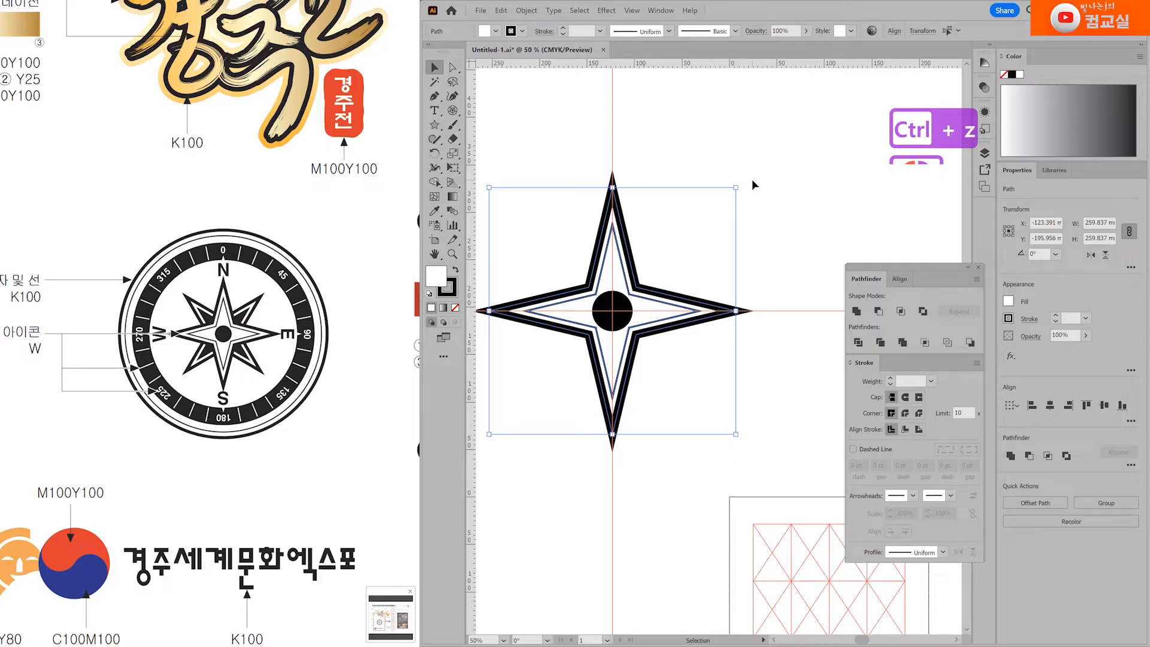
key(shift)
drag(739, 183, 787, 290)
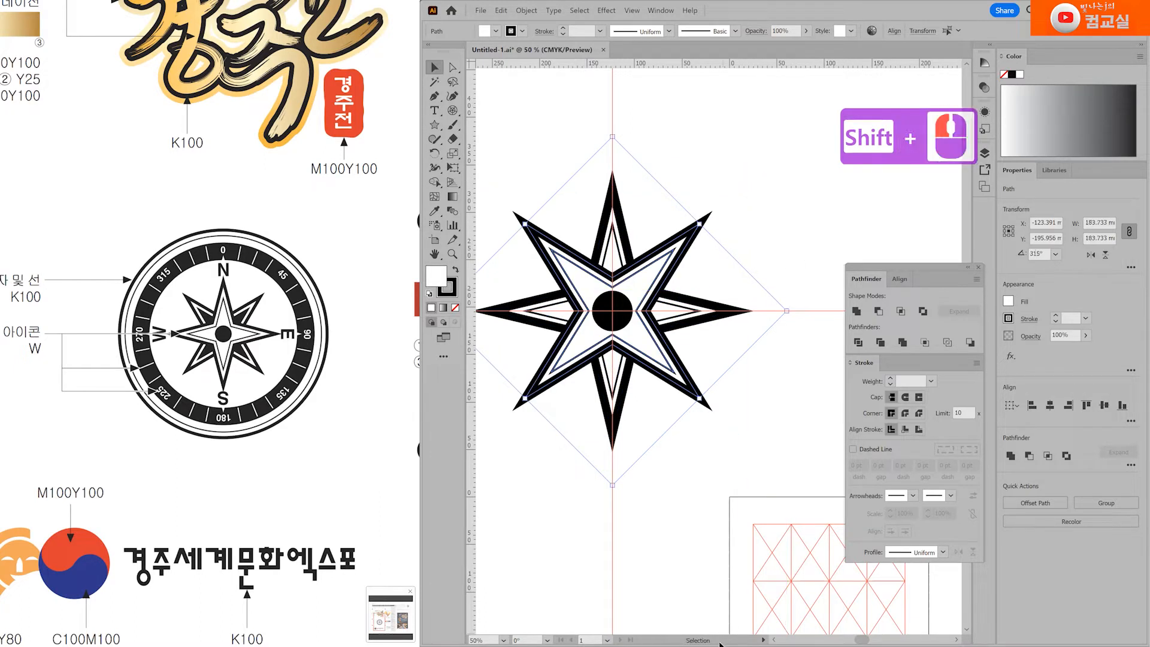
click(791, 228)
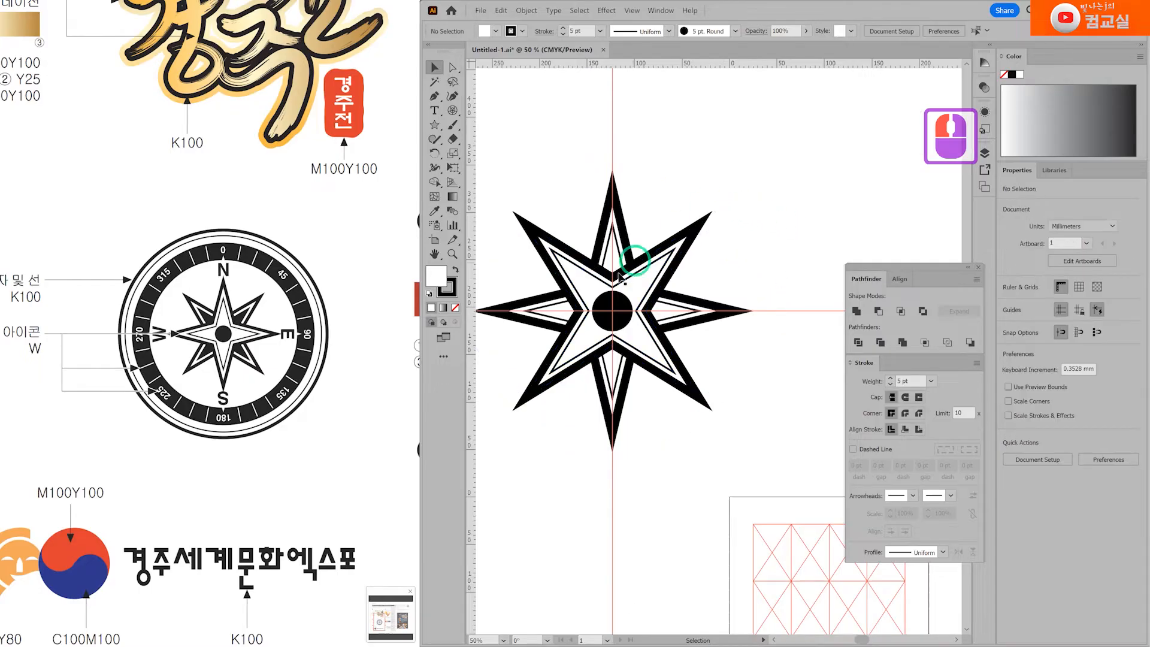
Fill the inner star of the rotated diagonal pair with black.
scroll(644, 301, up, 2)
scroll(645, 301, down, 1)
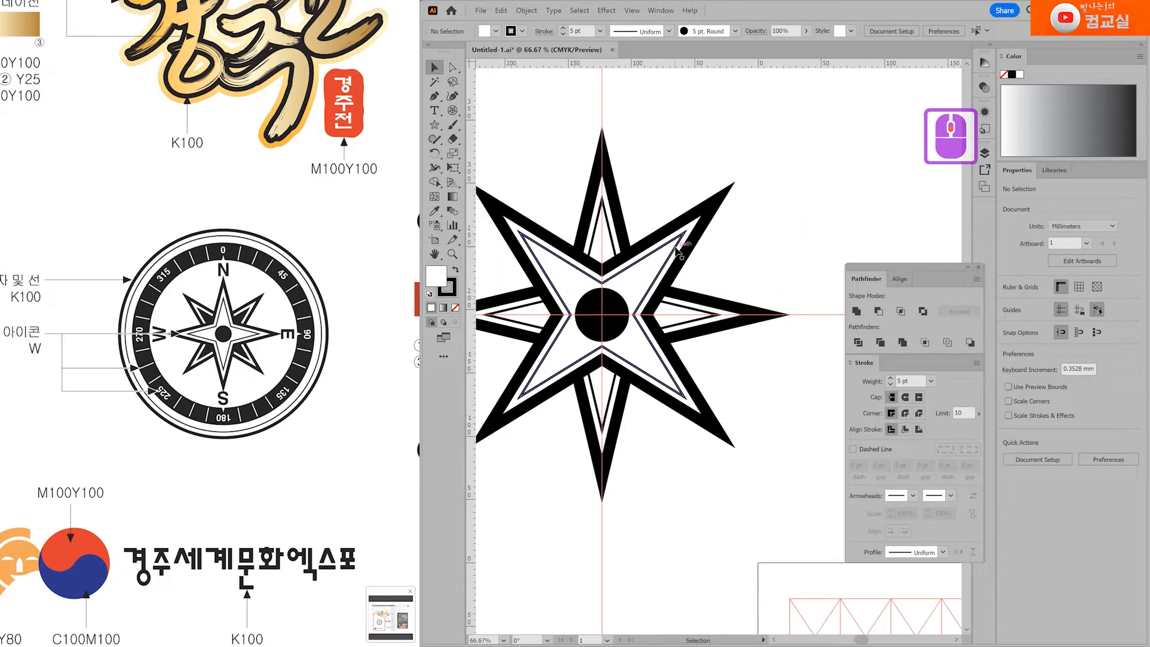
click(678, 252)
drag(606, 290, 606, 290)
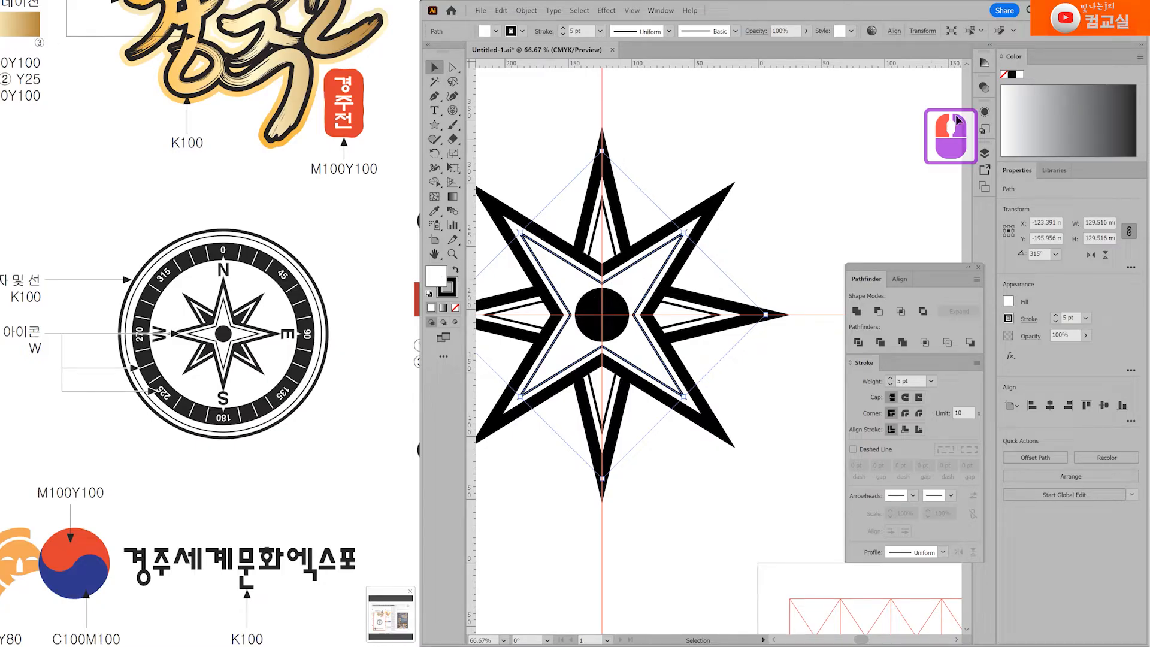
click(1012, 75)
double_click(732, 509)
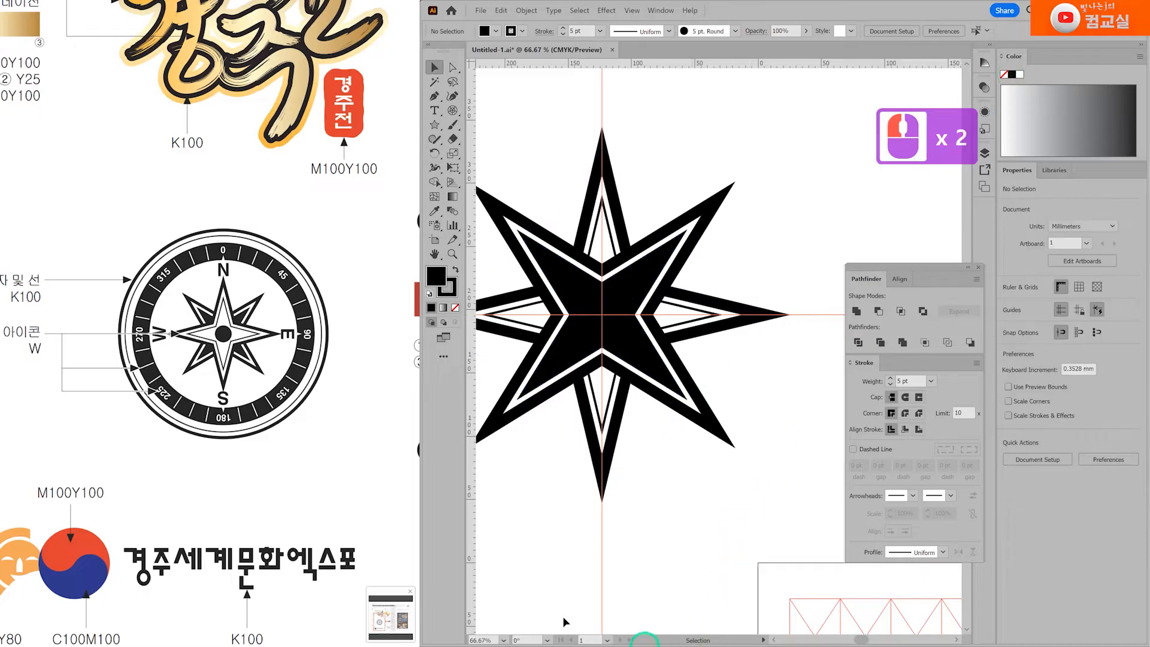
scroll(635, 433, down, 1)
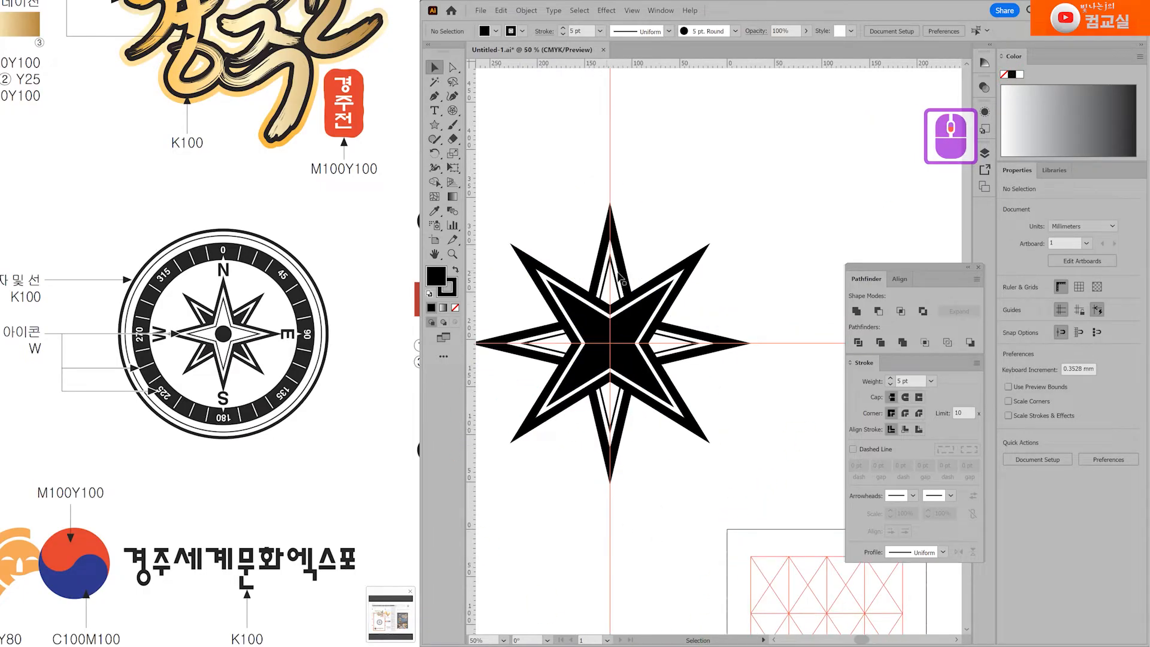
Select both diagonal stars and send them to the back behind the upright stars and centre circle.
scroll(671, 317, up, 1)
click(630, 312)
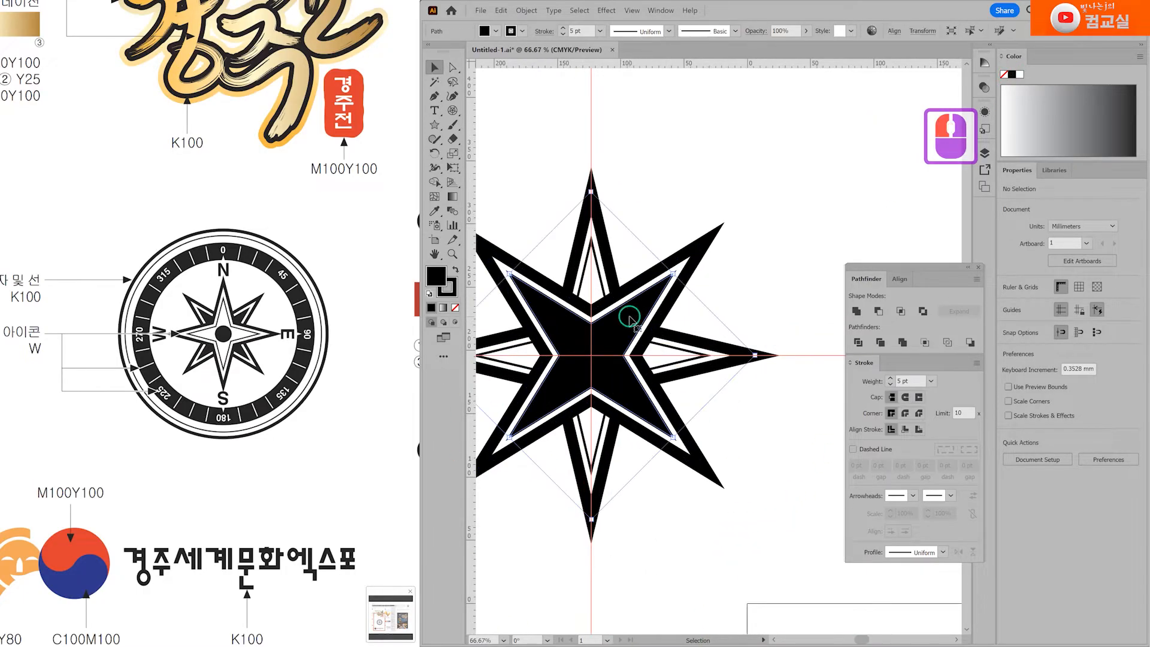
shift+click(721, 254)
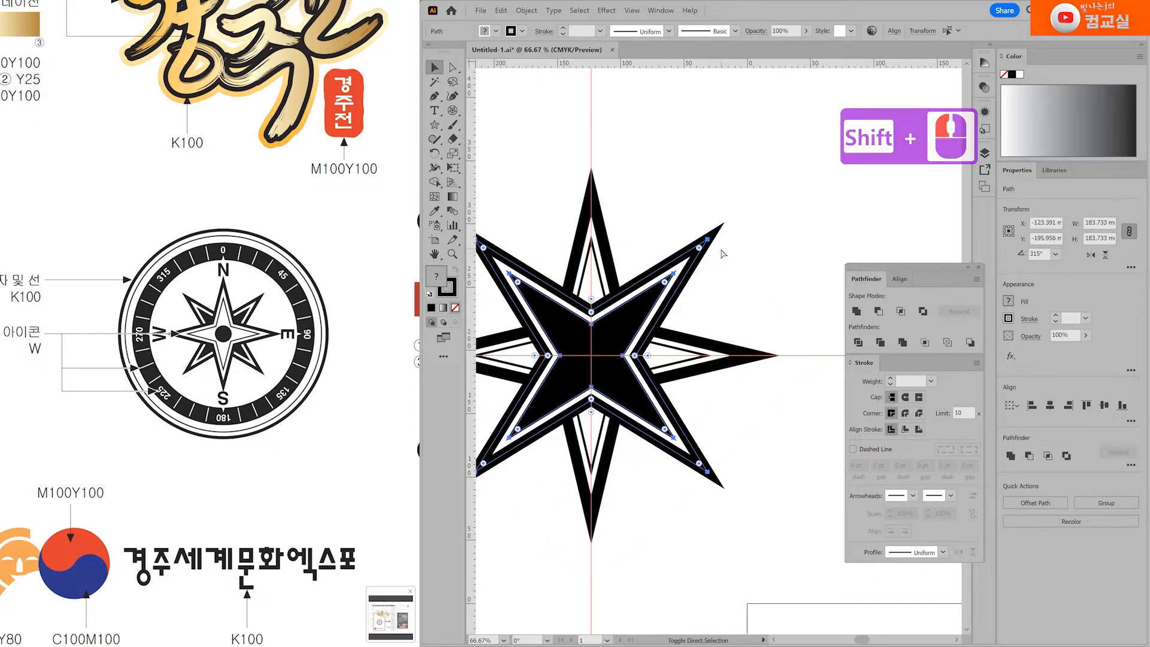
key(ctrl+shift+bracketleft)
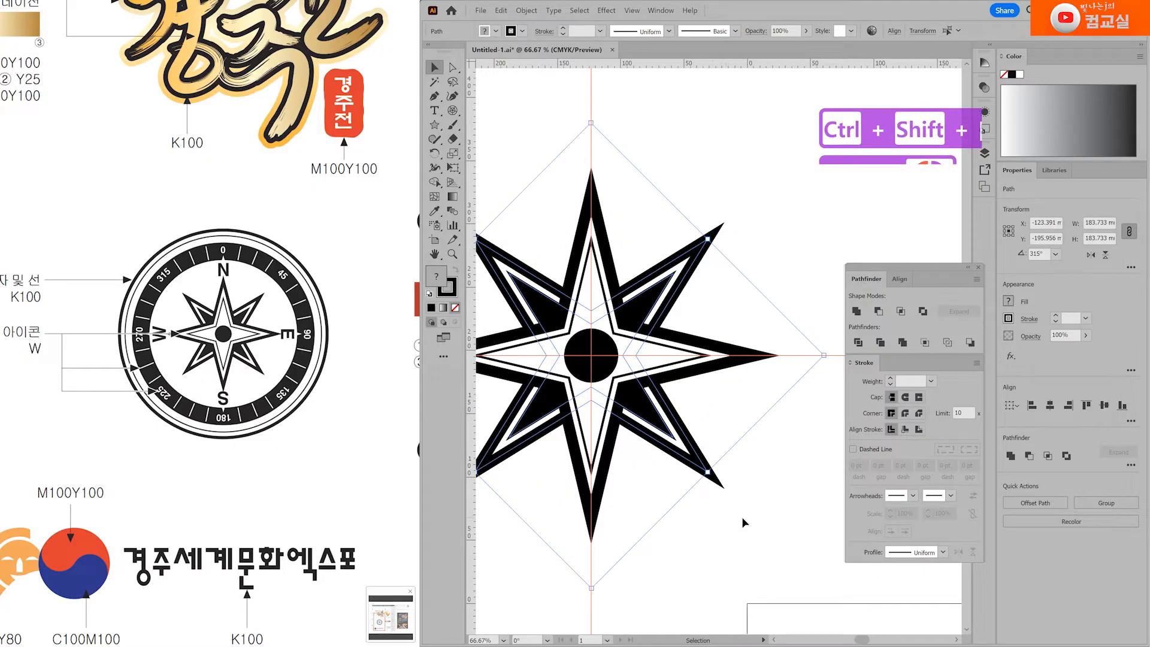
scroll(701, 519, down, 1)
click(702, 532)
click(702, 531)
scroll(702, 532, down, 3)
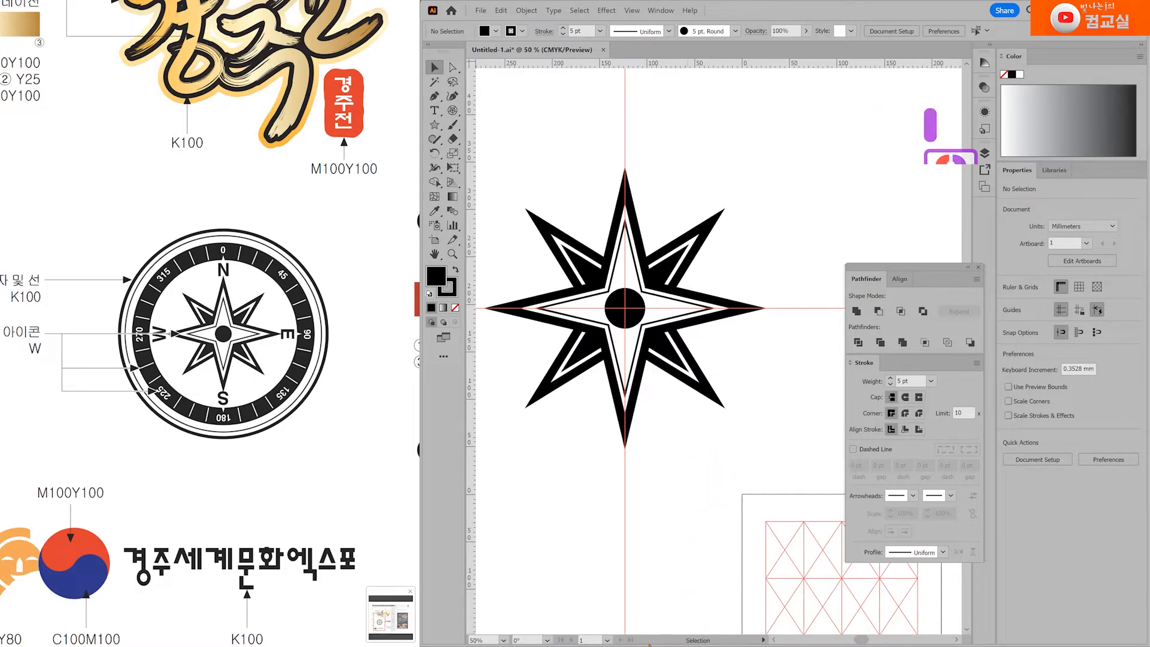
Set the diagonal outer star's stroke weight to 22 pt.
scroll(704, 450, down, 1)
scroll(676, 362, up, 2)
click(733, 240)
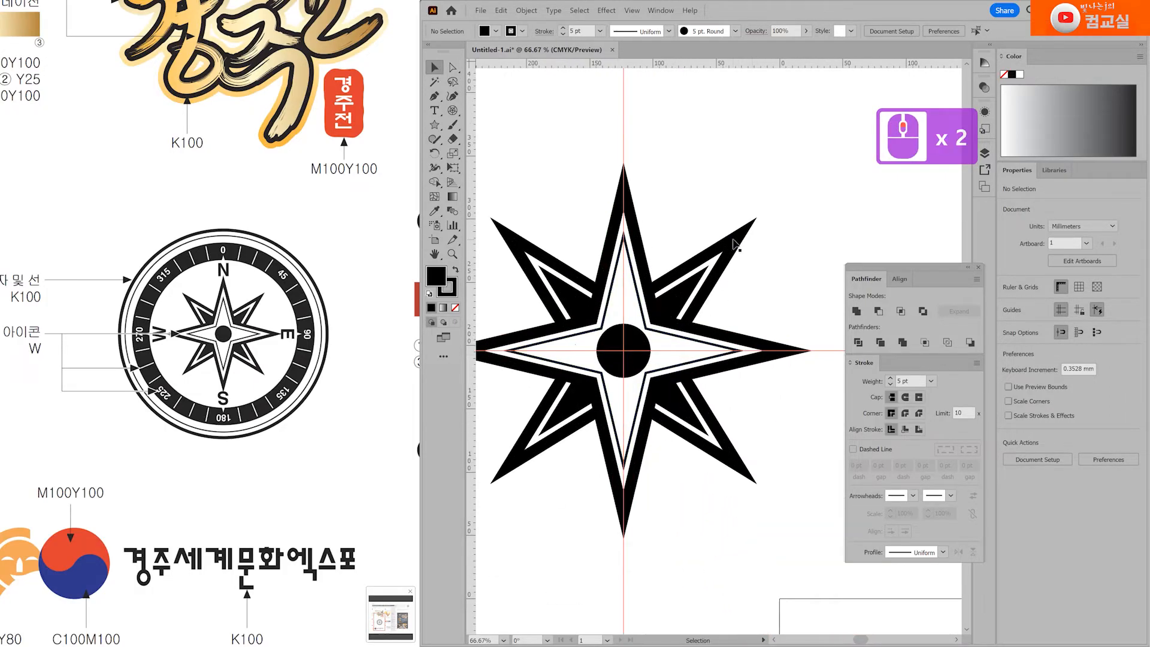
click(891, 383)
click(891, 384)
click(890, 384)
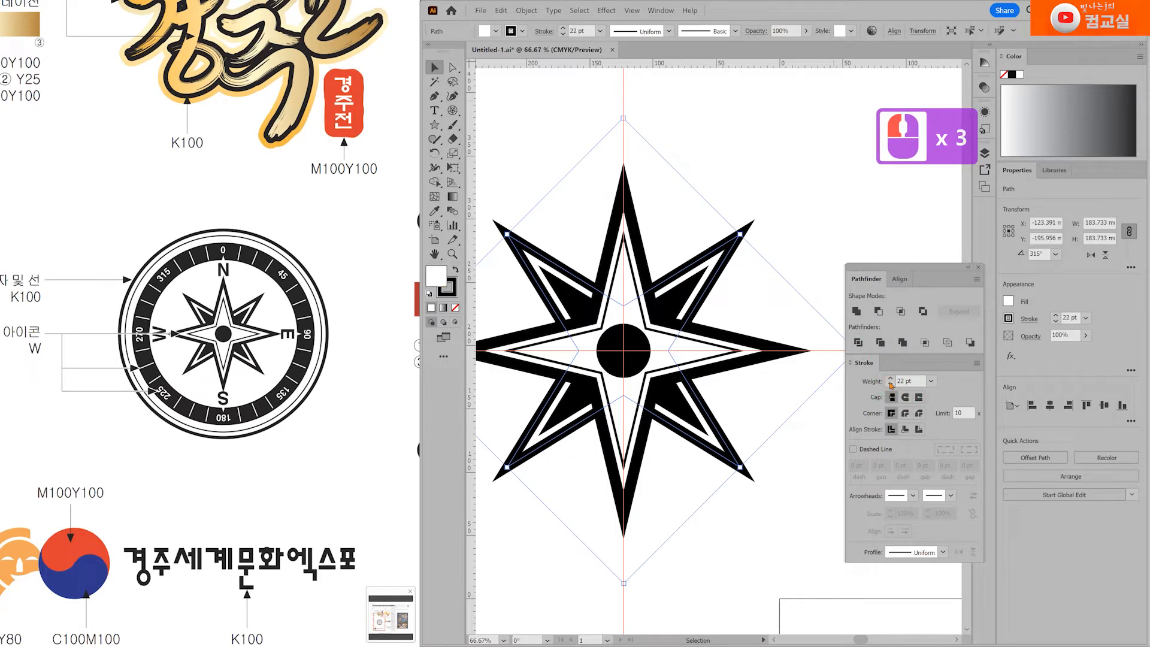
Set the upright outer star's stroke weight to 22 pt to match the diagonal star.
click(633, 211)
click(890, 384)
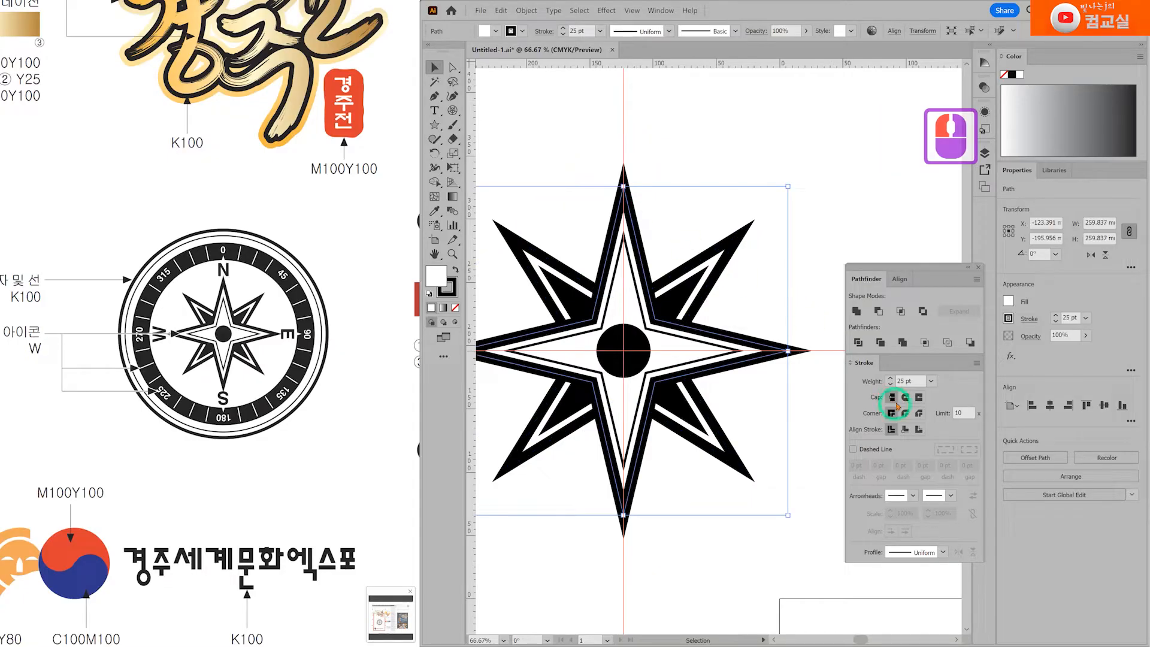
click(891, 384)
click(891, 384)
click(891, 384)
click(891, 384)
click(890, 384)
click(890, 384)
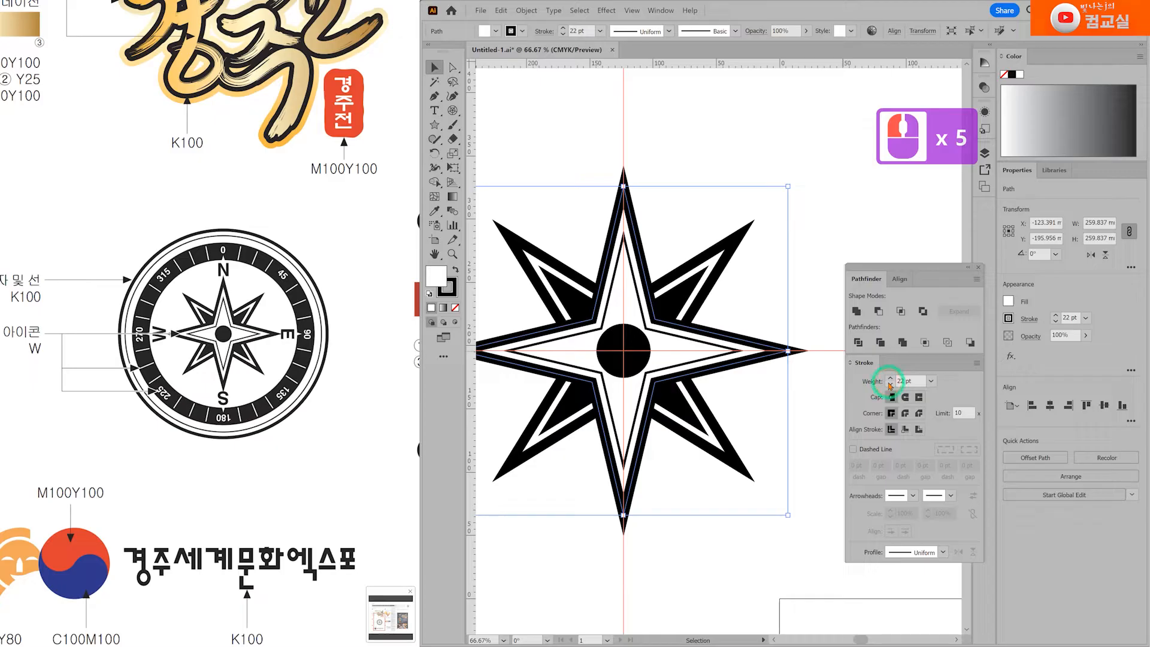
click(718, 530)
scroll(722, 527, down, 1)
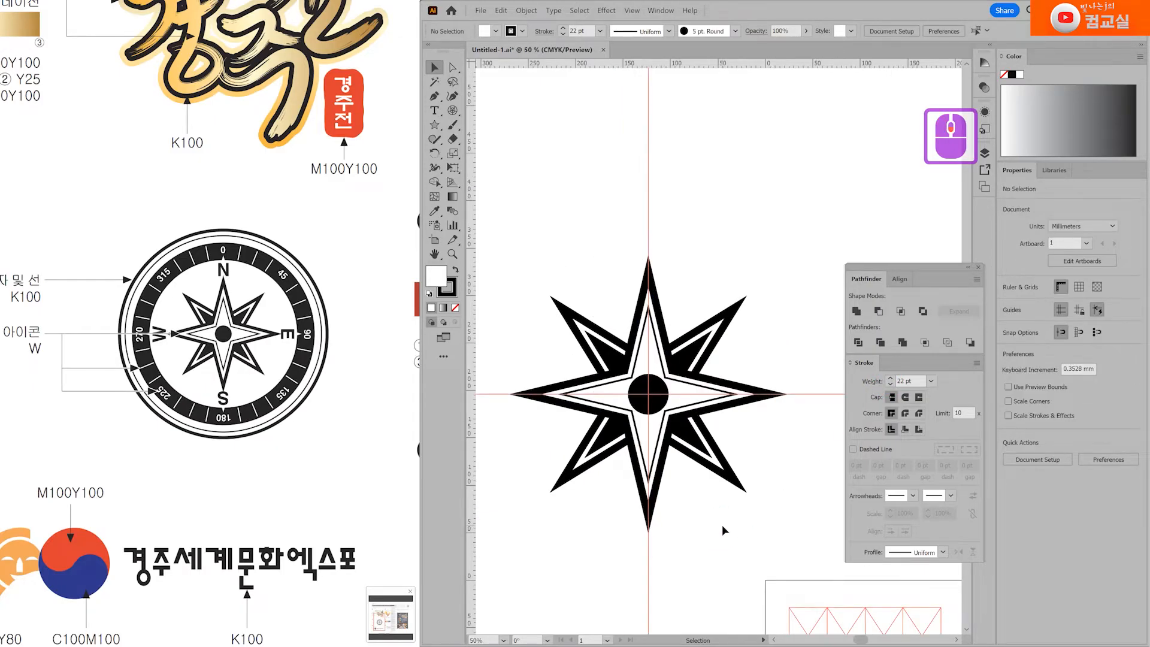
scroll(716, 497, down, 1)
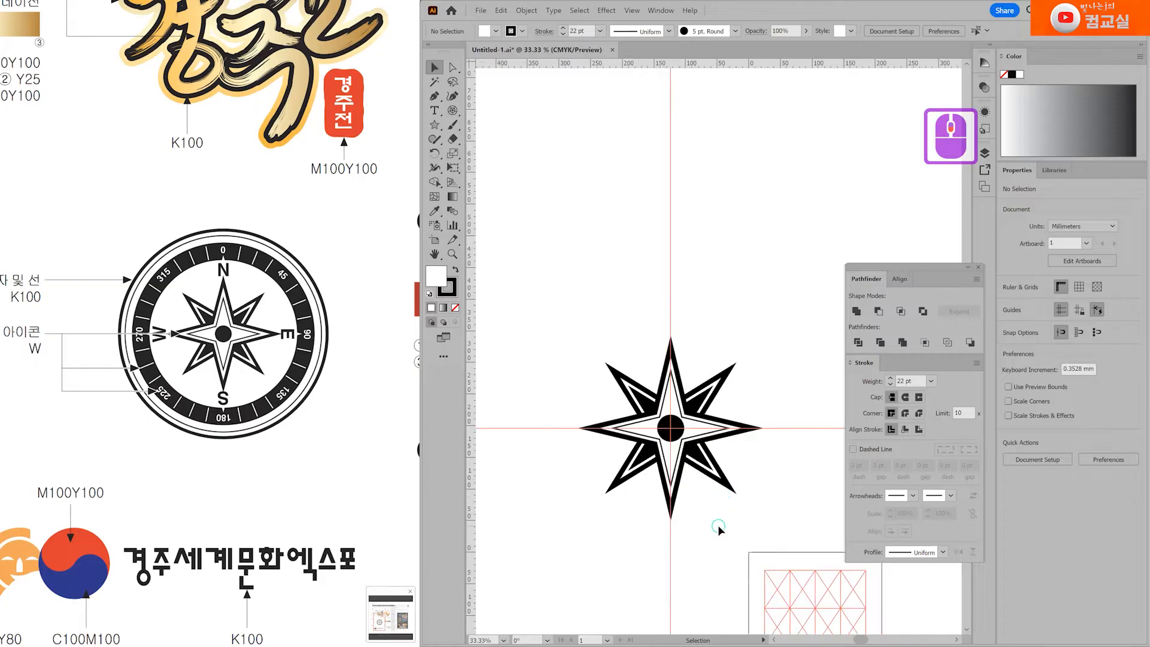
Draw a circle about 357 mm in diameter around the stars, centred on the guide intersection.
drag(705, 501, 674, 413)
drag(522, 230, 695, 392)
click(654, 468)
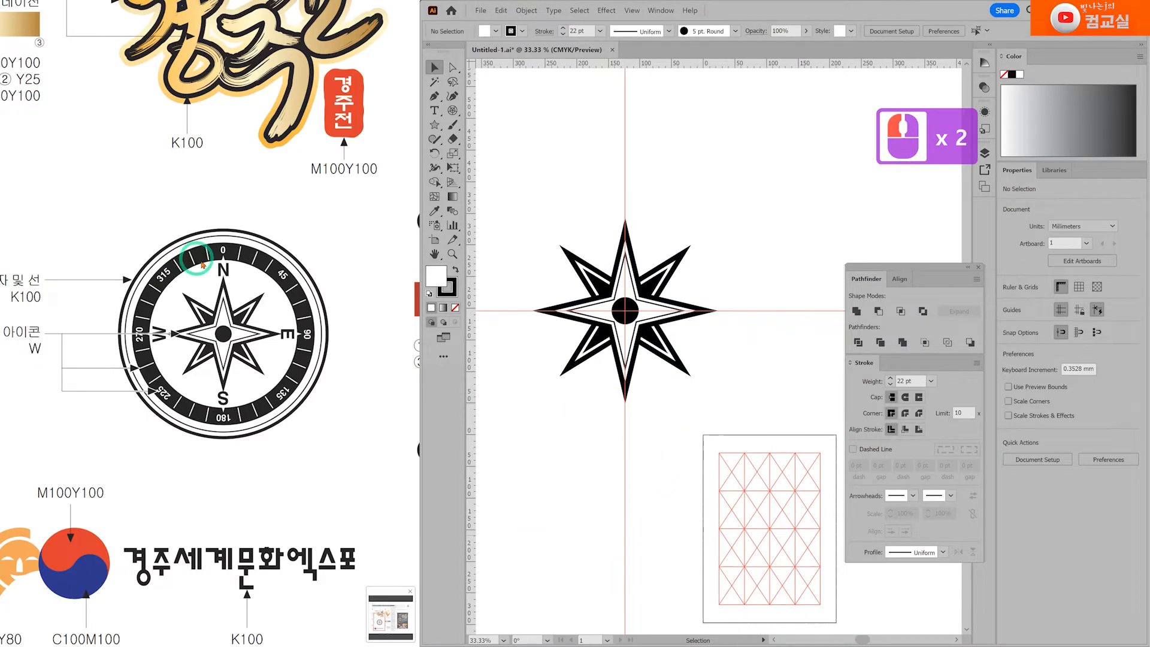
scroll(224, 260, up, 1)
scroll(224, 259, up, 2)
click(216, 241)
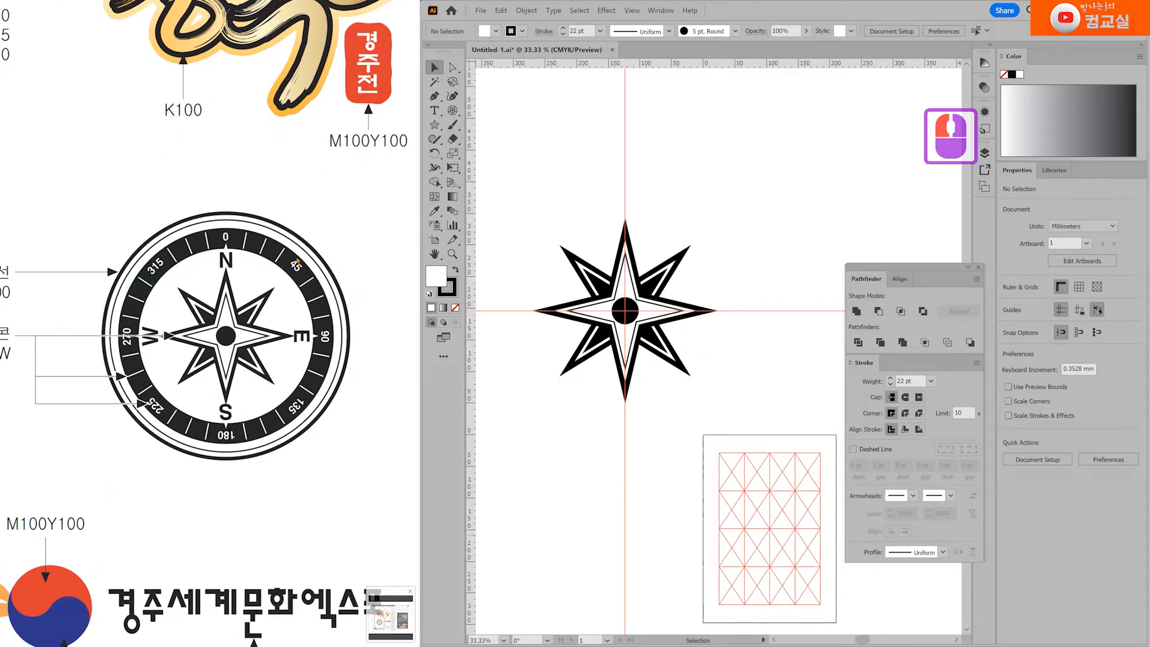
click(704, 160)
drag(436, 126, 493, 156)
double_click(625, 310)
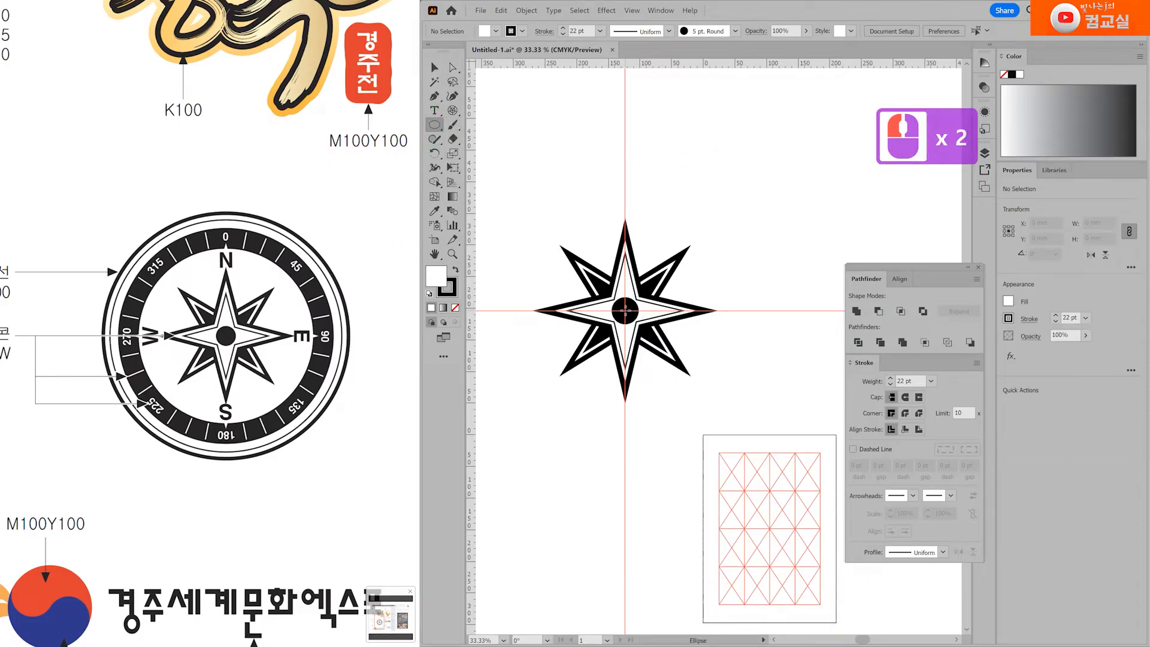
drag(625, 309, 732, 196)
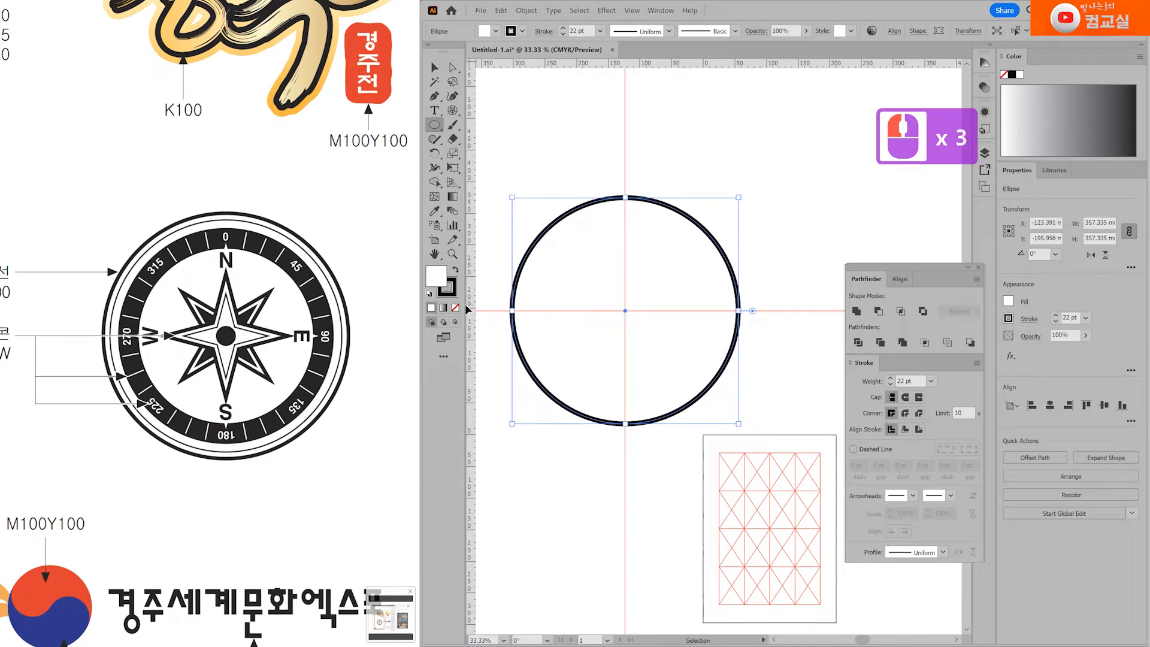
Remove the large circle's fill and set its stroke weight to 108 pt to make a thick black ring.
click(454, 308)
click(447, 286)
click(453, 296)
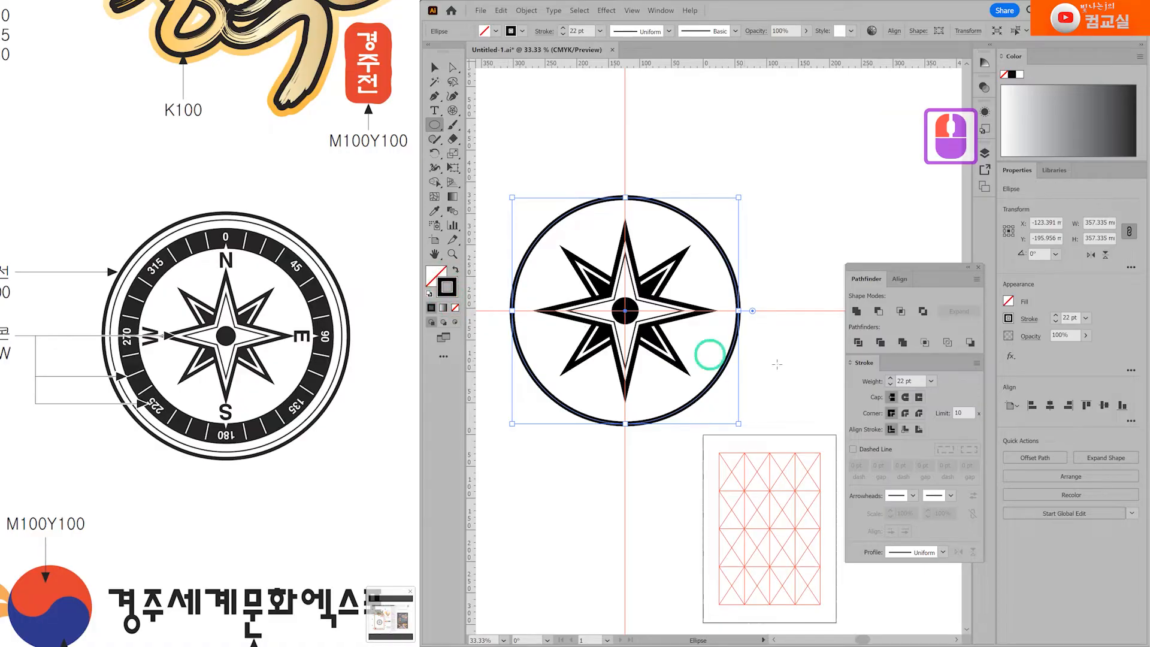
drag(892, 380, 890, 387)
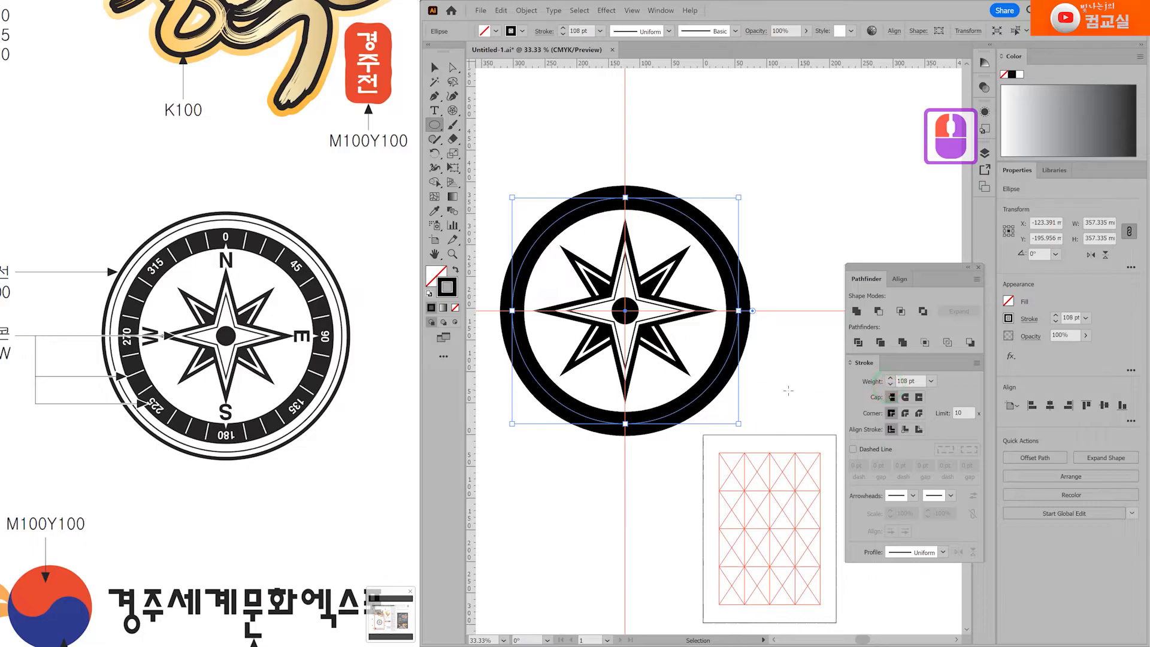
scroll(764, 396, up, 2)
scroll(765, 395, down, 2)
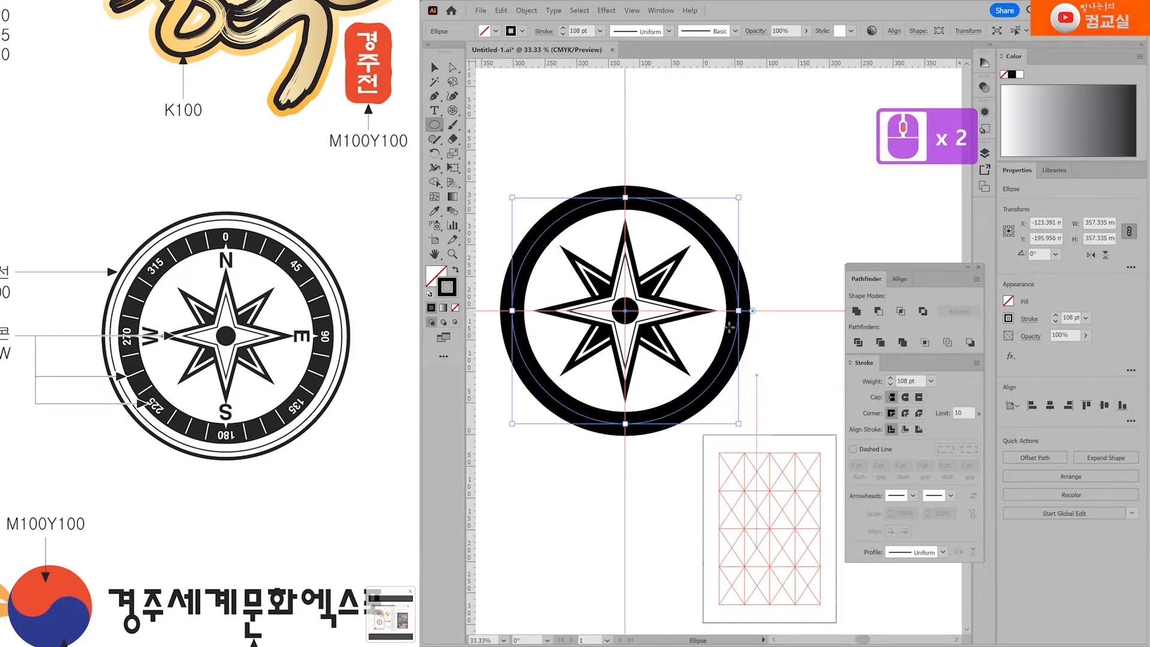
scroll(653, 308, down, 1)
scroll(653, 307, up, 1)
key(v)
drag(764, 204, 785, 187)
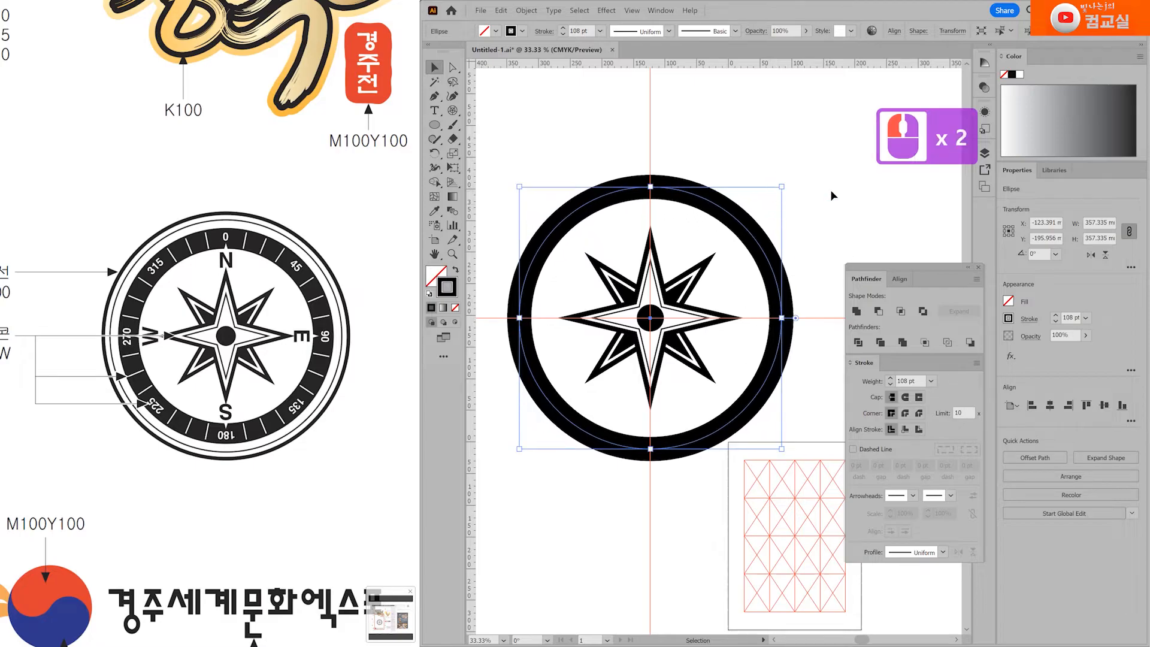
click(832, 193)
Add the letter E as text outside the ring at its upper right and enlarge it.
mouse_move(226, 262)
mouse_down()
mouse_move(155, 339)
mouse_move(186, 365)
mouse_up()
click(225, 415)
click(299, 340)
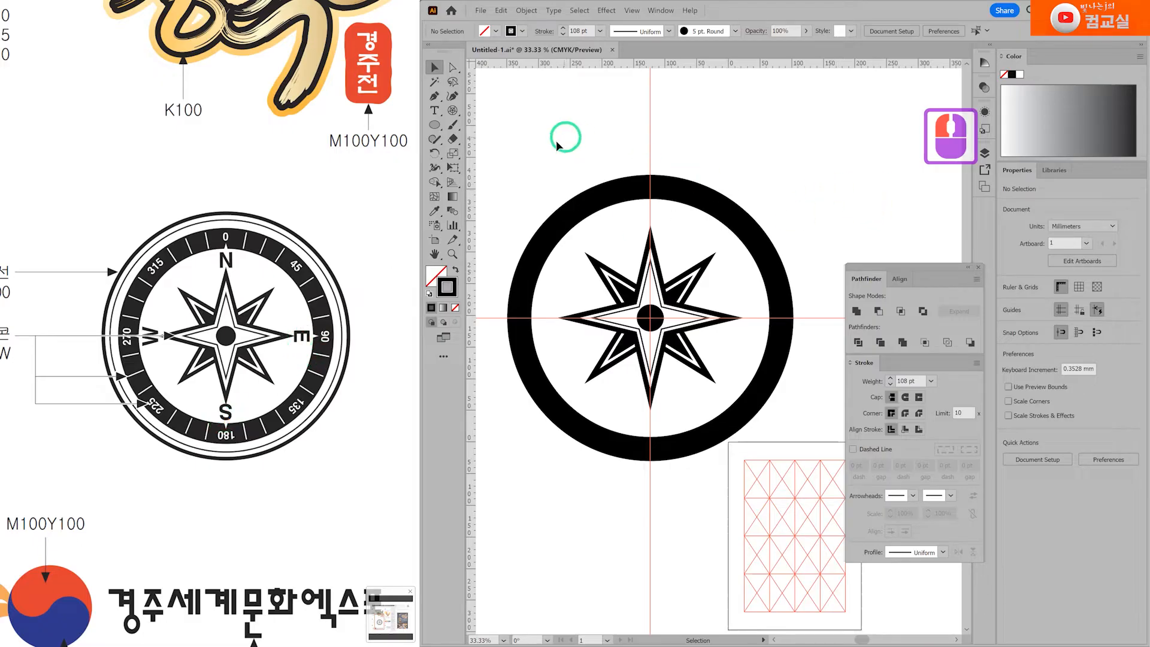
scroll(542, 169, up, 1)
click(434, 111)
scroll(584, 159, down, 1)
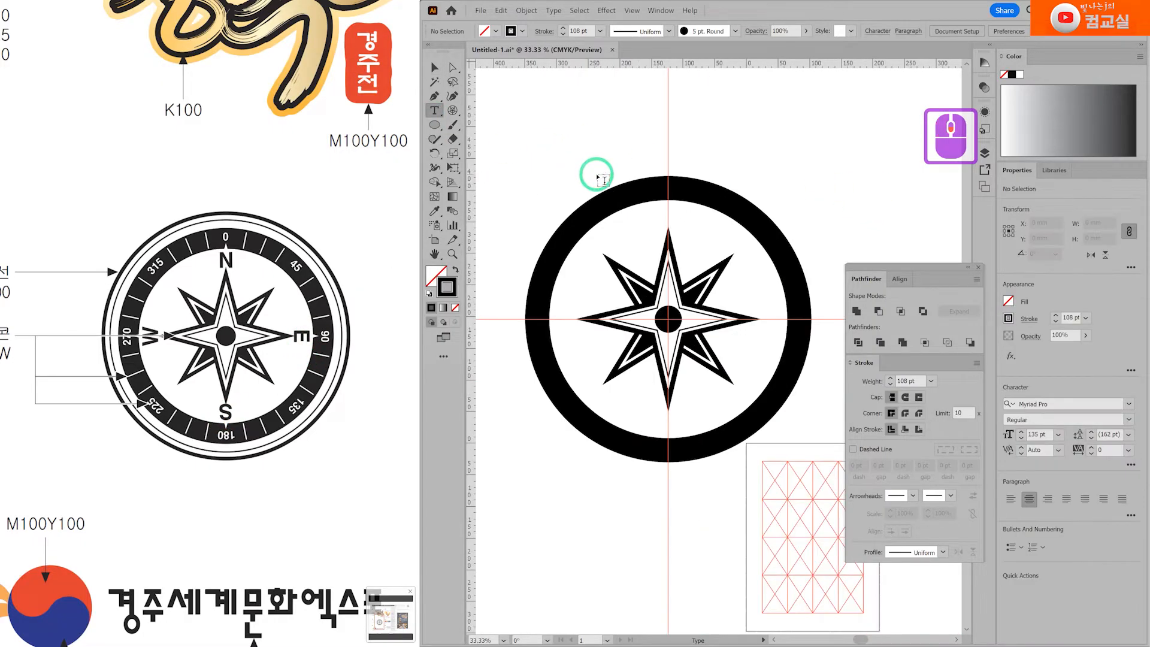
drag(786, 154, 743, 152)
click(777, 150)
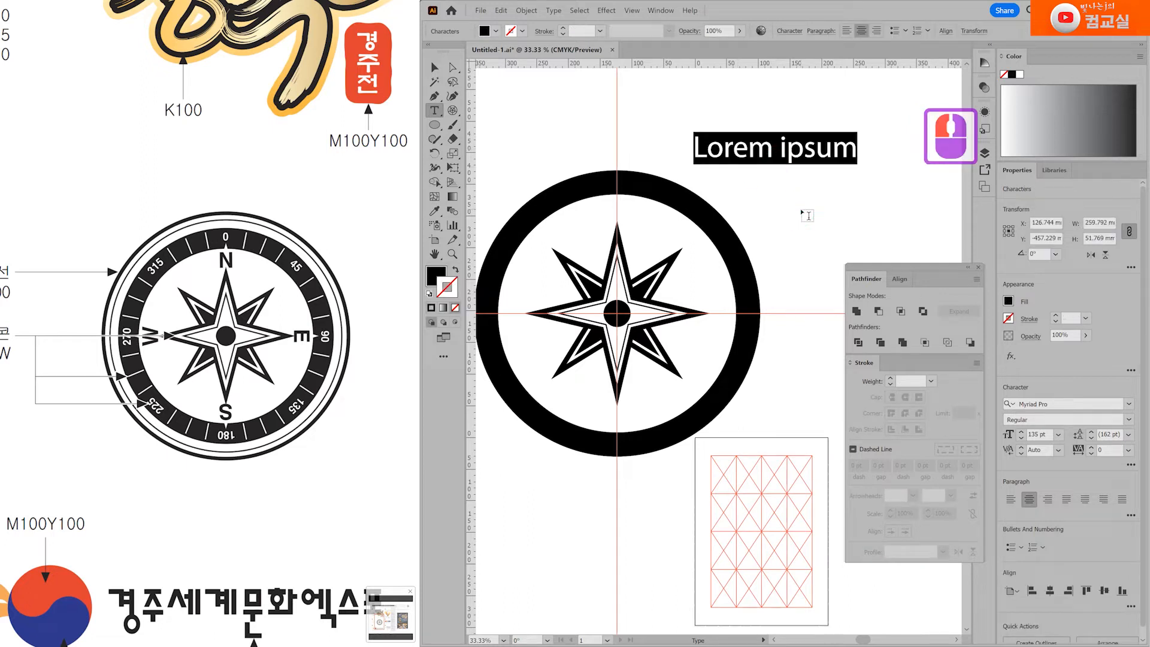
text(E)
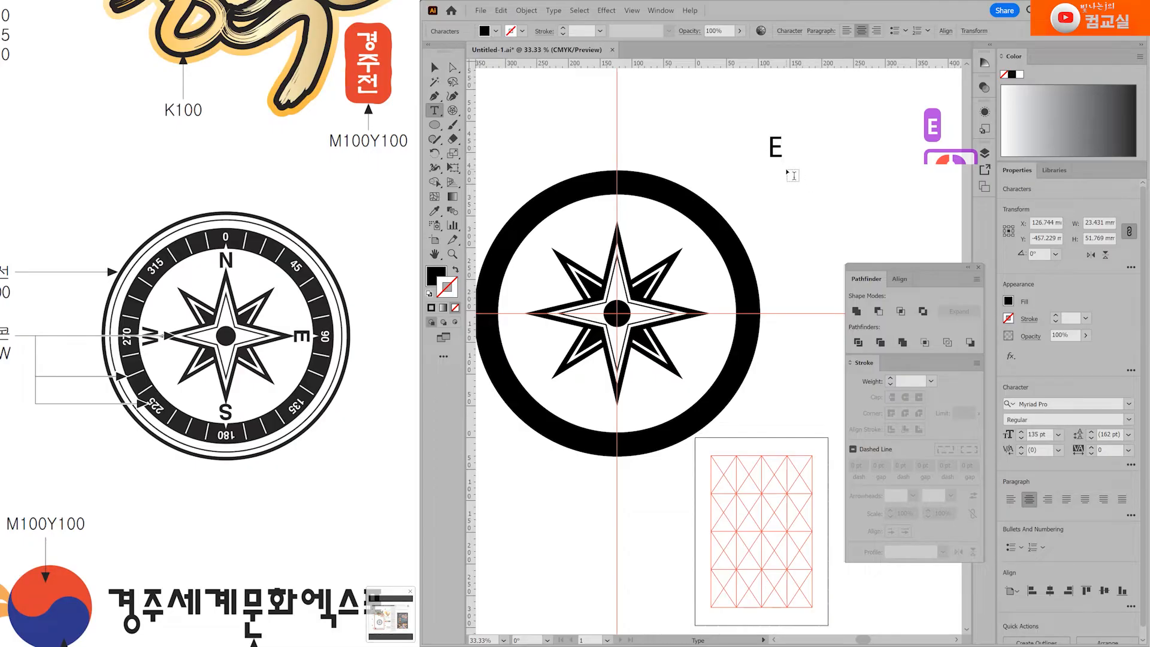
drag(784, 162, 801, 186)
ctrl+click(808, 192)
Try to change the font of the letter E to Arial Bold.
key(ctrl+t)
click(765, 277)
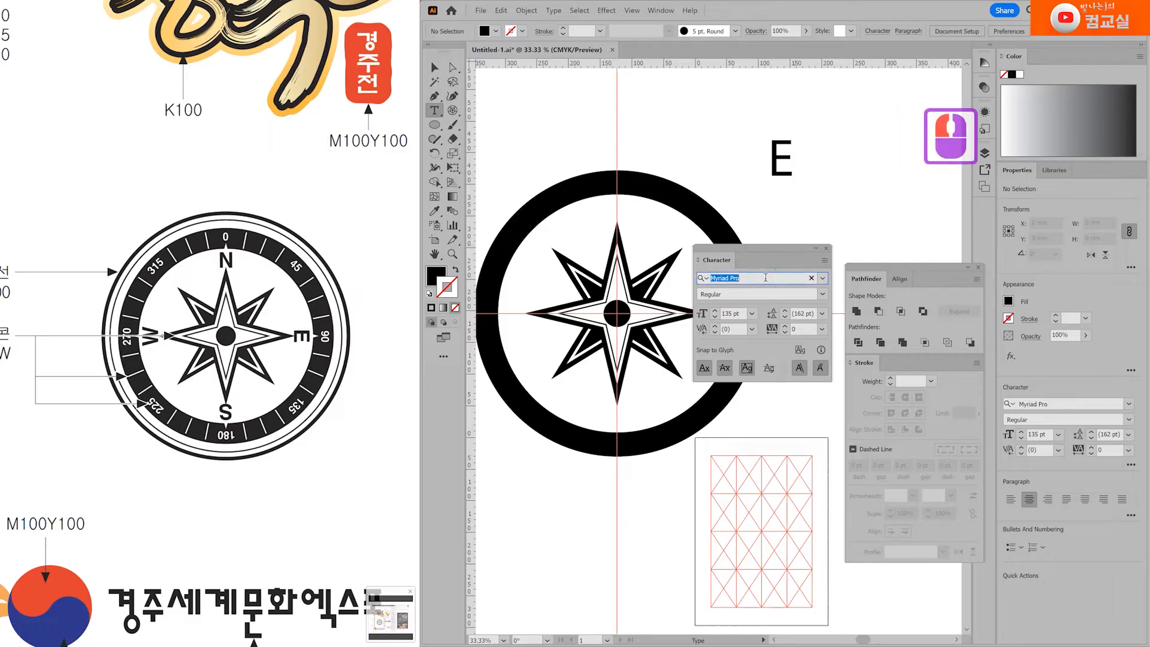
text(a)
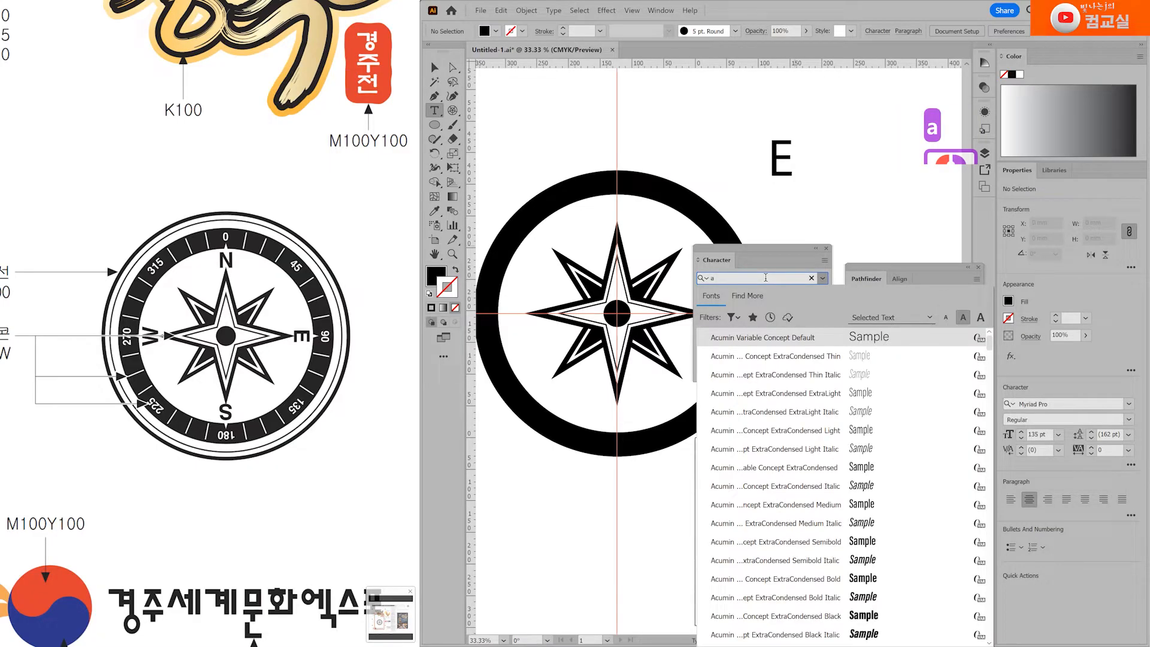
text(ria)
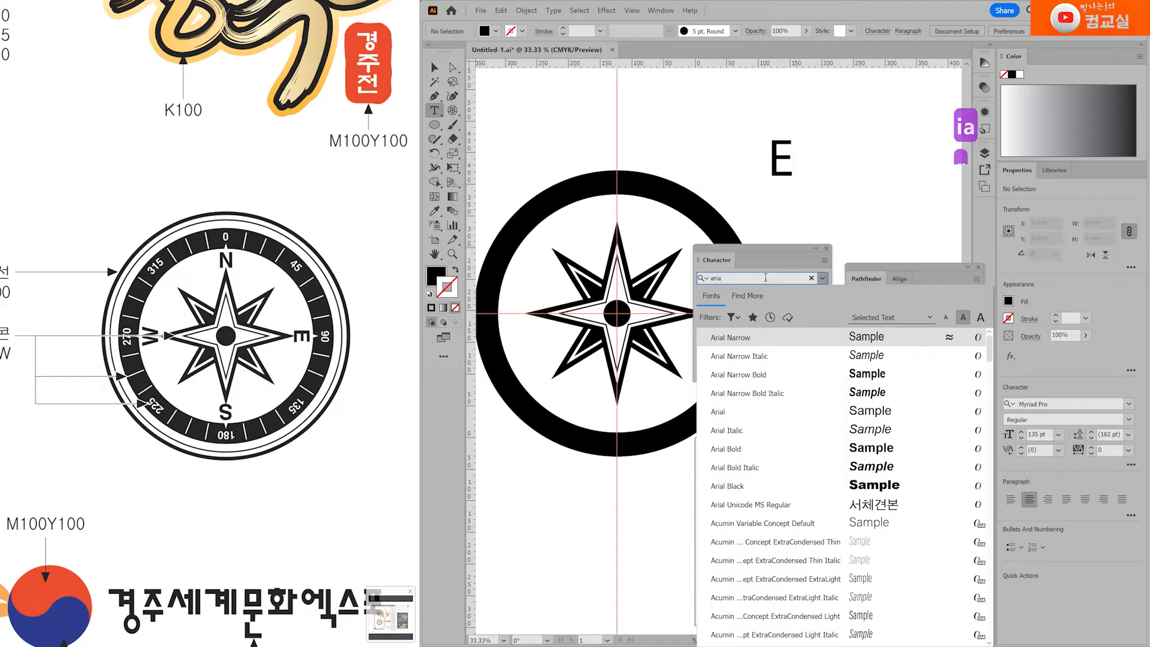
text(l)
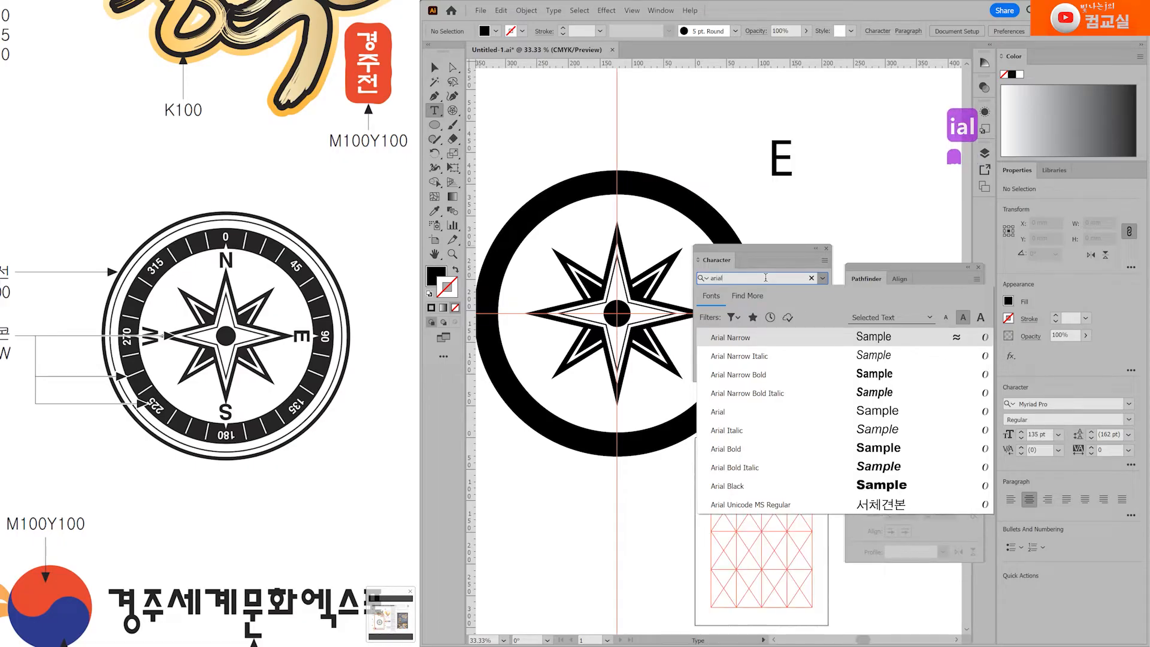
key(Down)
key(Down)
key(Down)
key(Down)
key(Down)
key(Down)
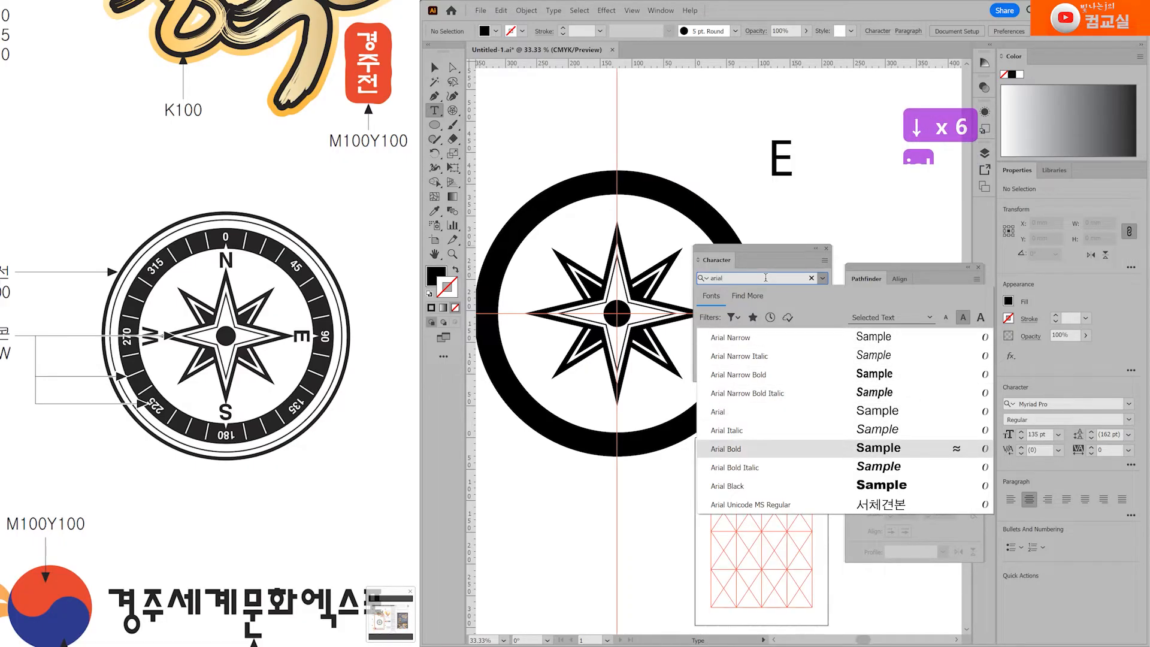
key(Return)
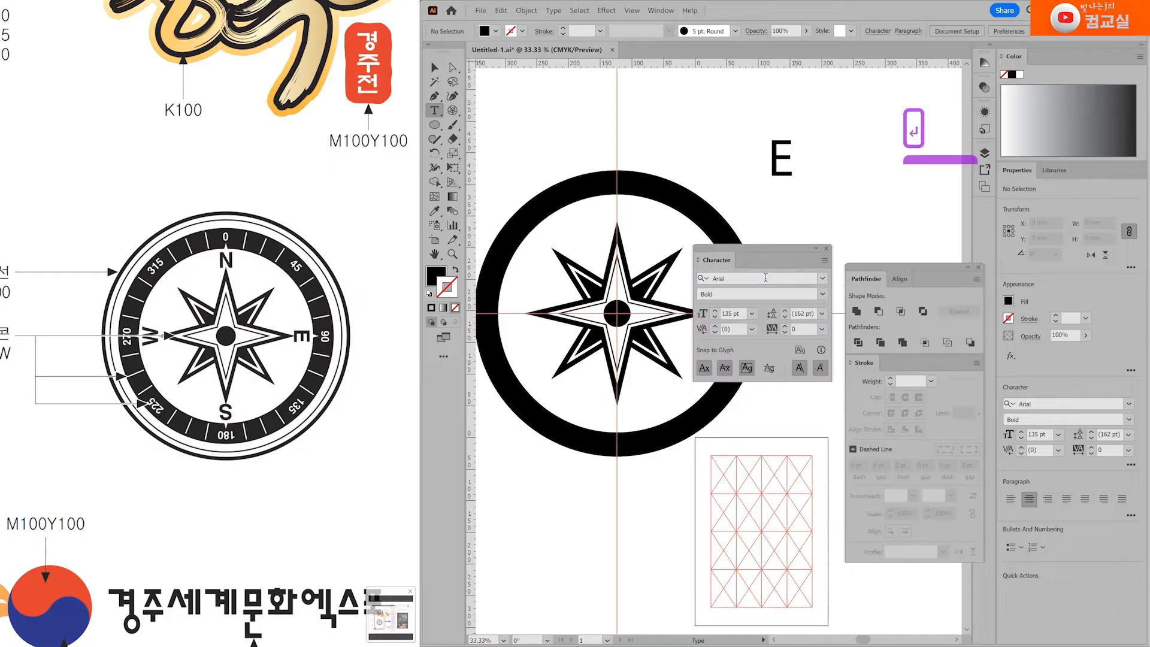
Select the letter E and change its font to Arial Bold.
key(v)
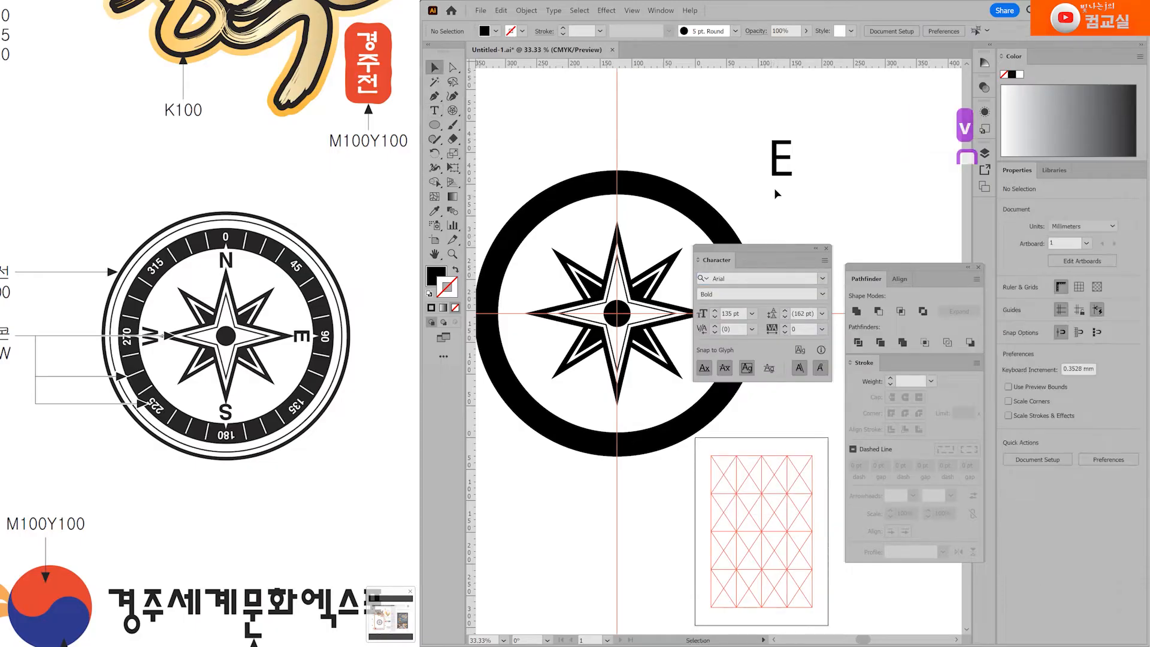
click(781, 160)
click(753, 278)
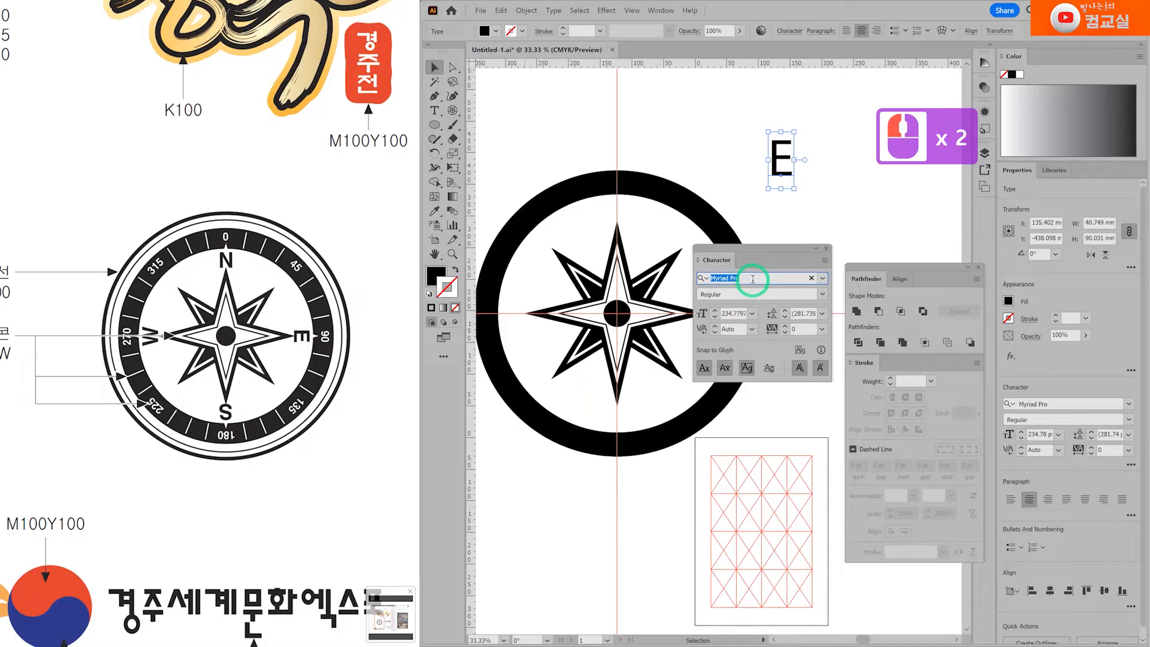
text(ari)
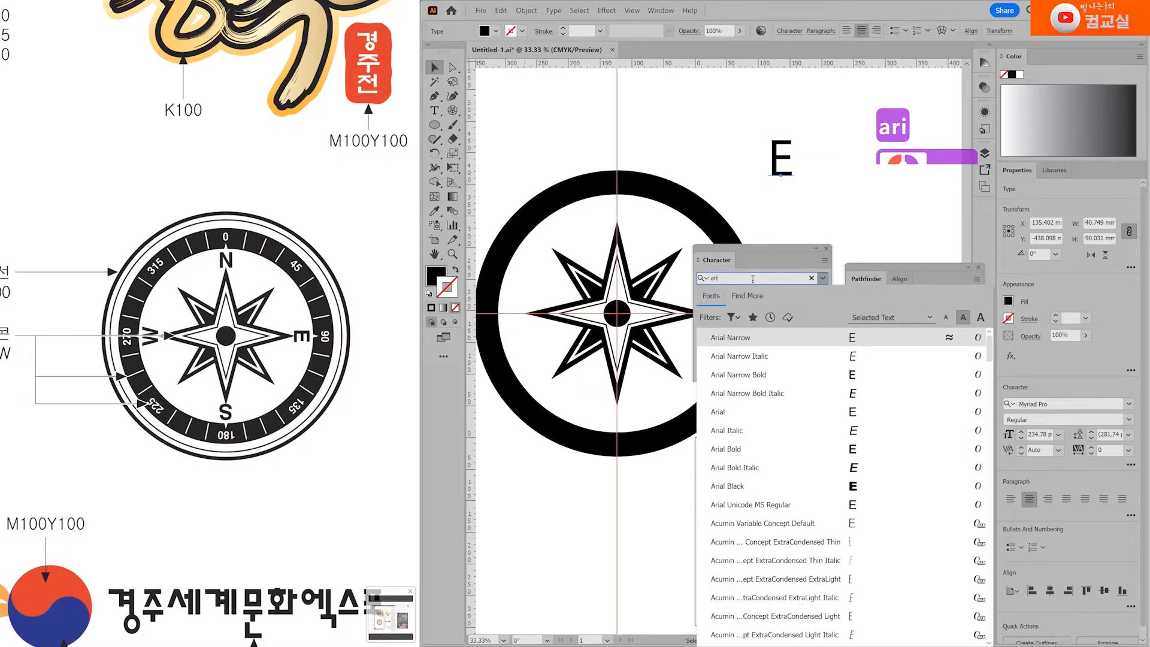
key(Down)
key(Down)
key(Down)
key(Down)
key(Down)
key(Down)
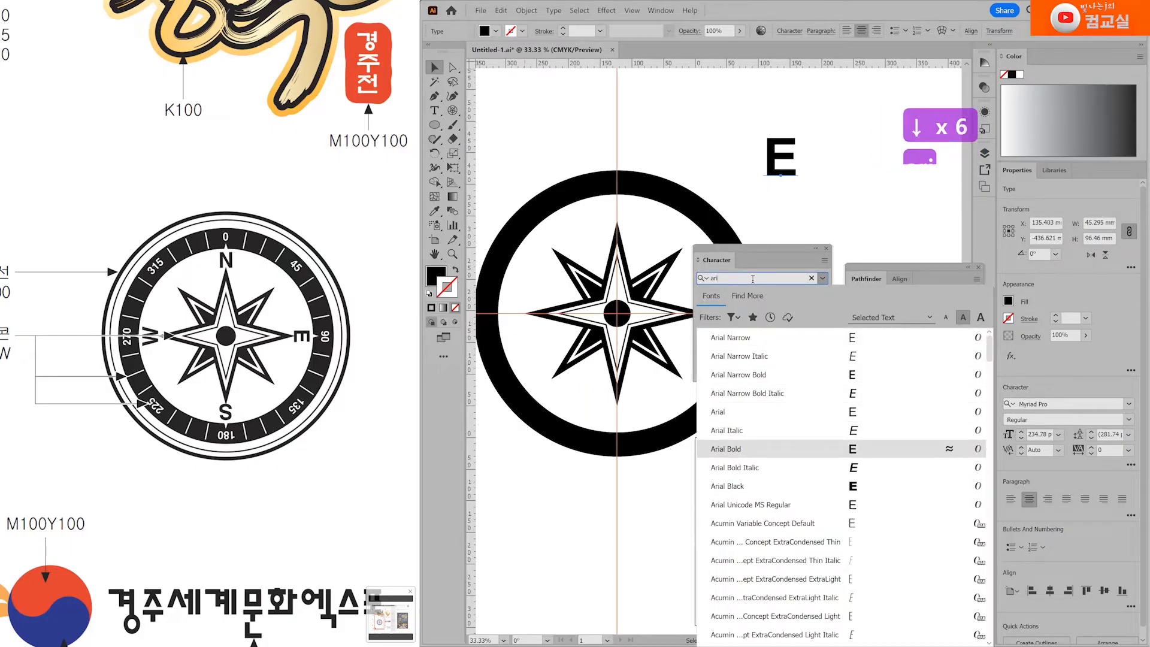
key(Down)
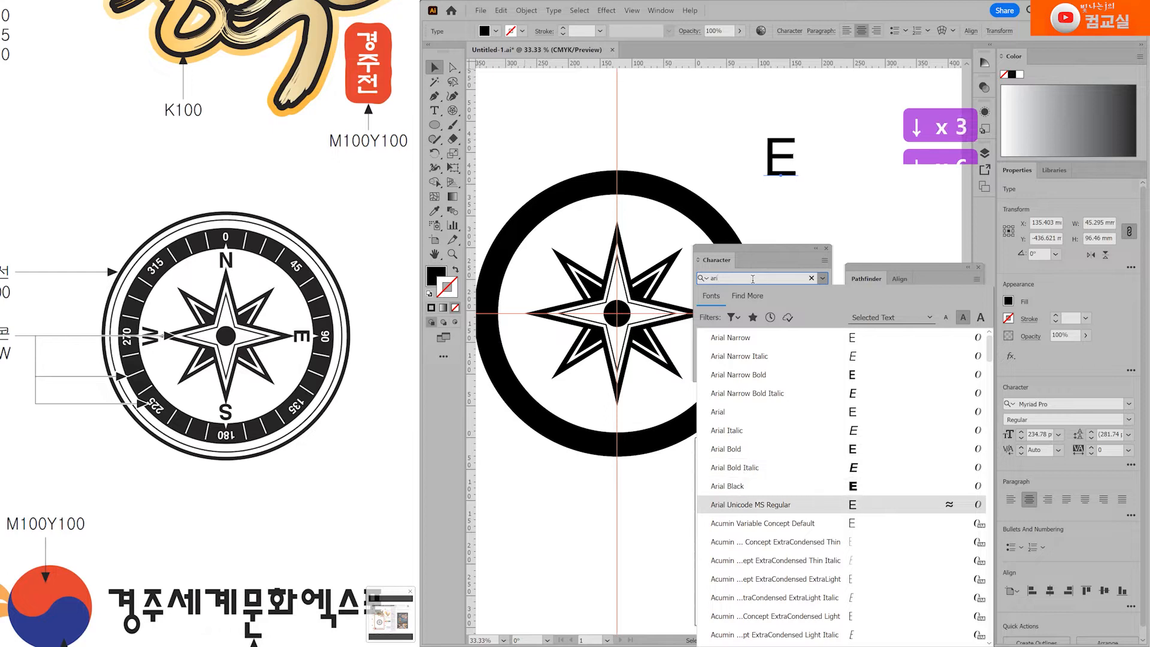
key(Up)
key(Up)
key(Up)
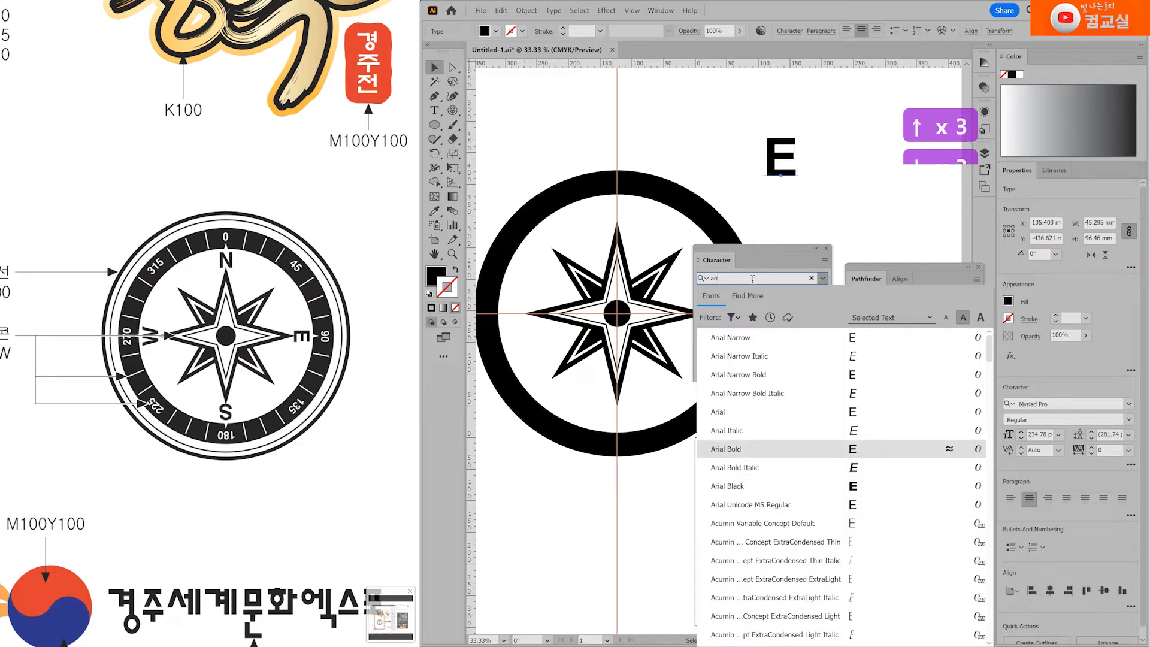
key(Return)
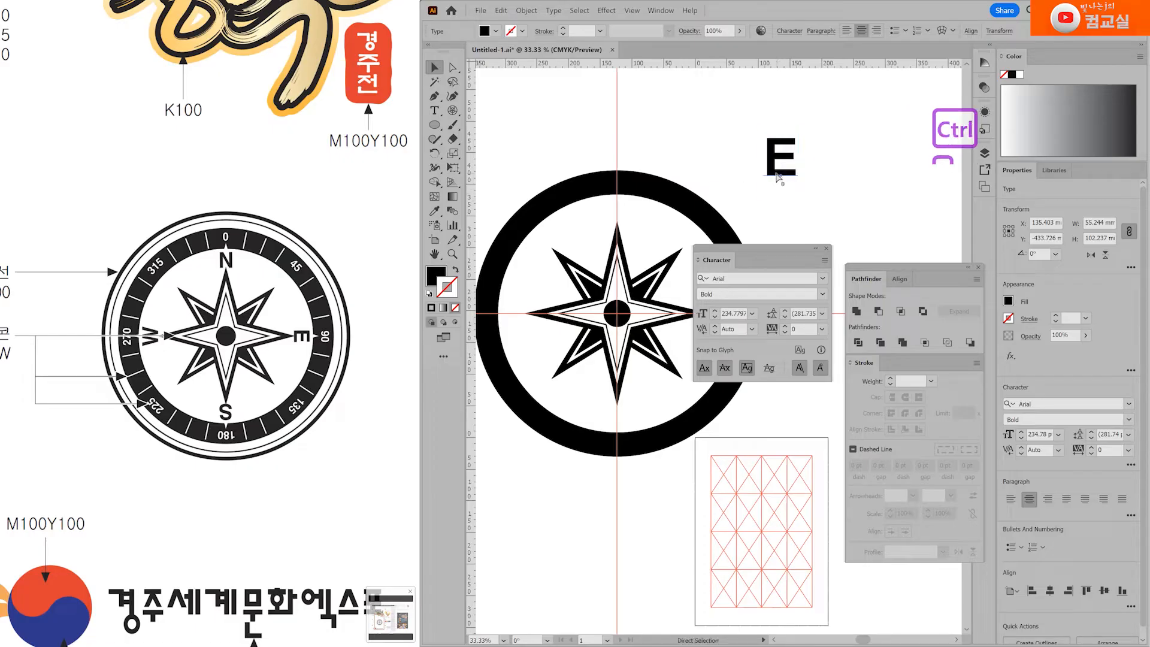
alt+drag(781, 178, 820, 190)
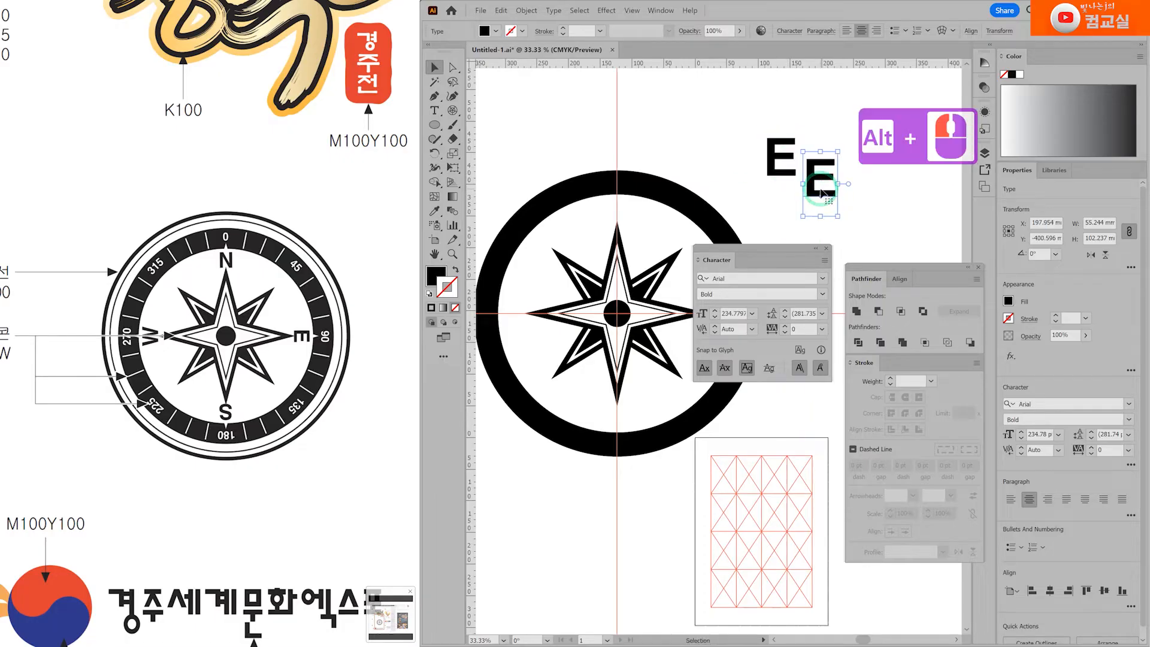
double_click(821, 191)
double_click(822, 192)
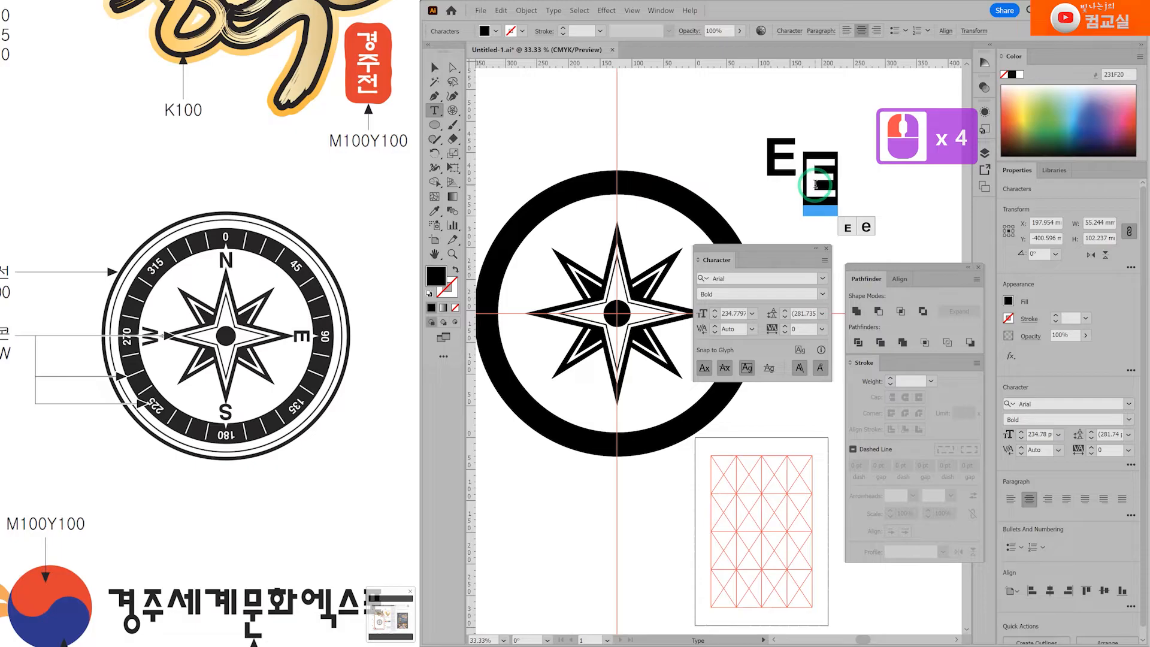
text(W)
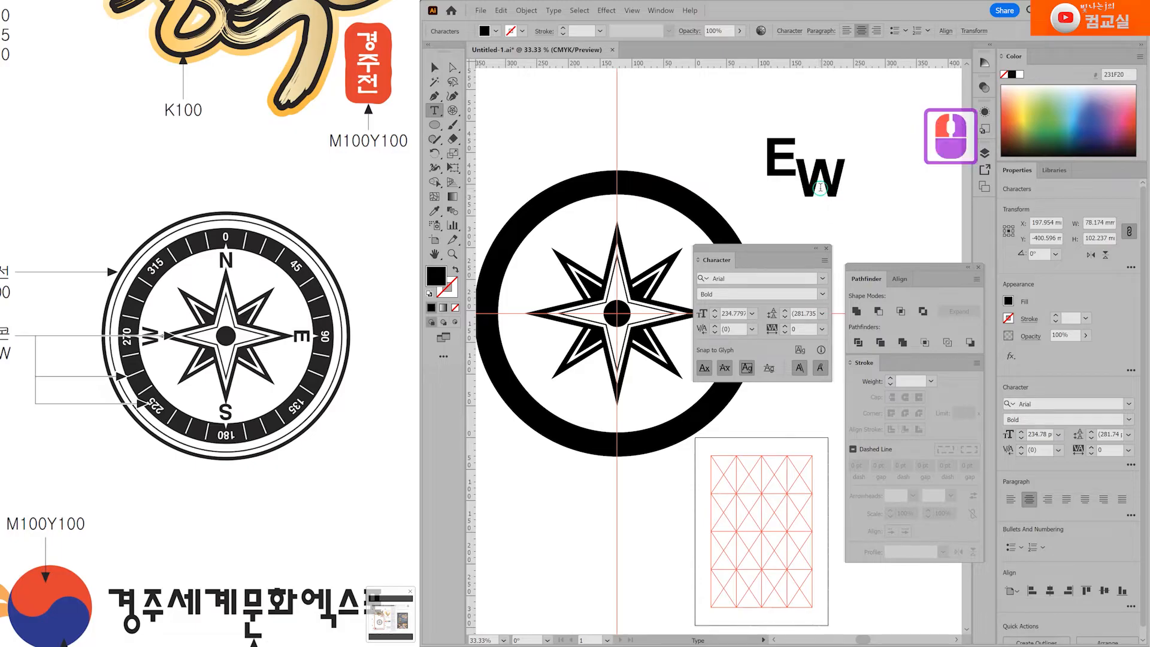
double_click(821, 187)
text(S)
key(Escape)
click(819, 194)
key(Delete)
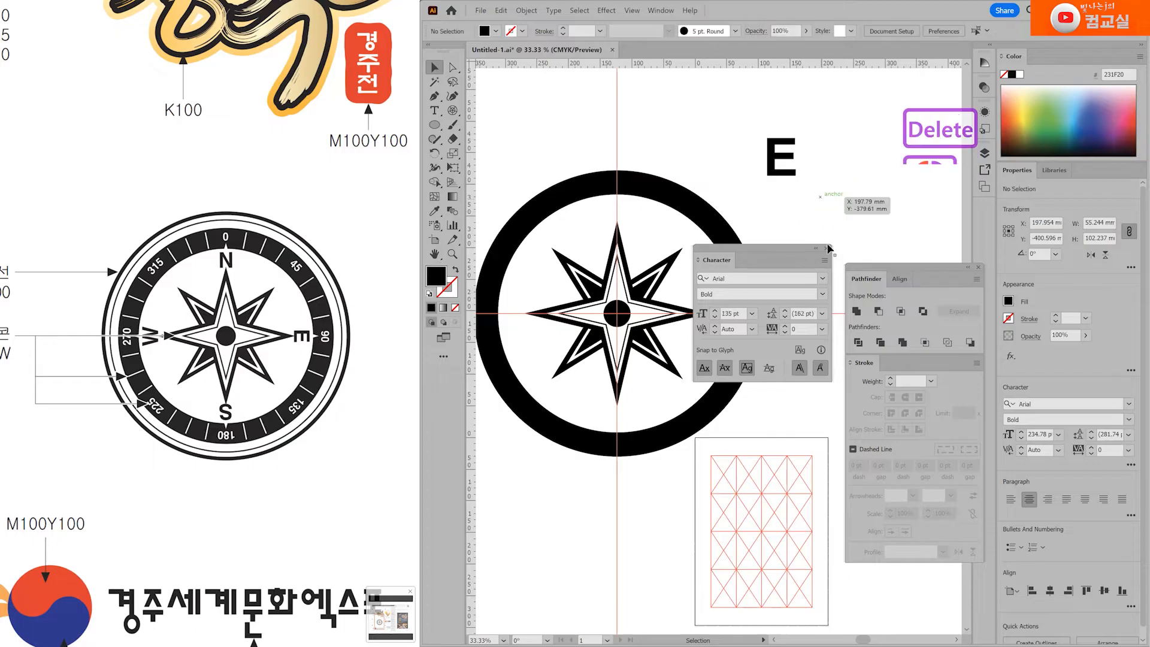
Place the letter E on the vertical guide above the star's top point and enlarge the black ring around its centre to enclose it.
double_click(846, 180)
drag(787, 177, 623, 223)
click(692, 206)
drag(759, 172, 787, 149)
click(831, 182)
Shrink the letter E proportionally about its centre to about 135 pt.
click(642, 220)
click(631, 217)
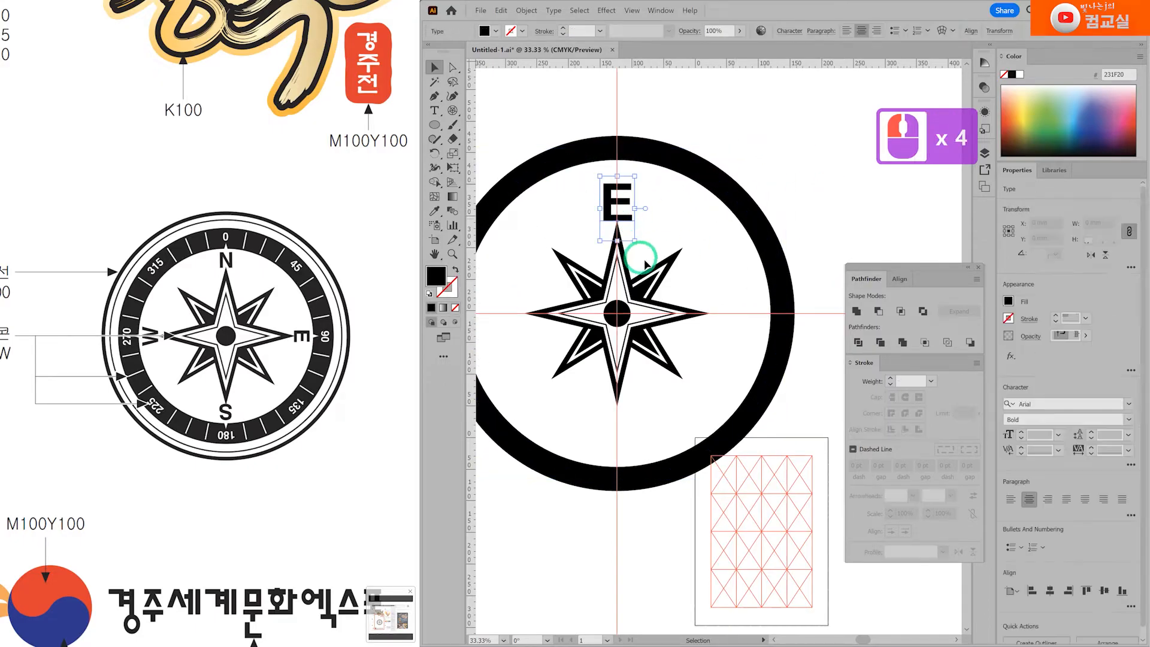
scroll(596, 159, up, 2)
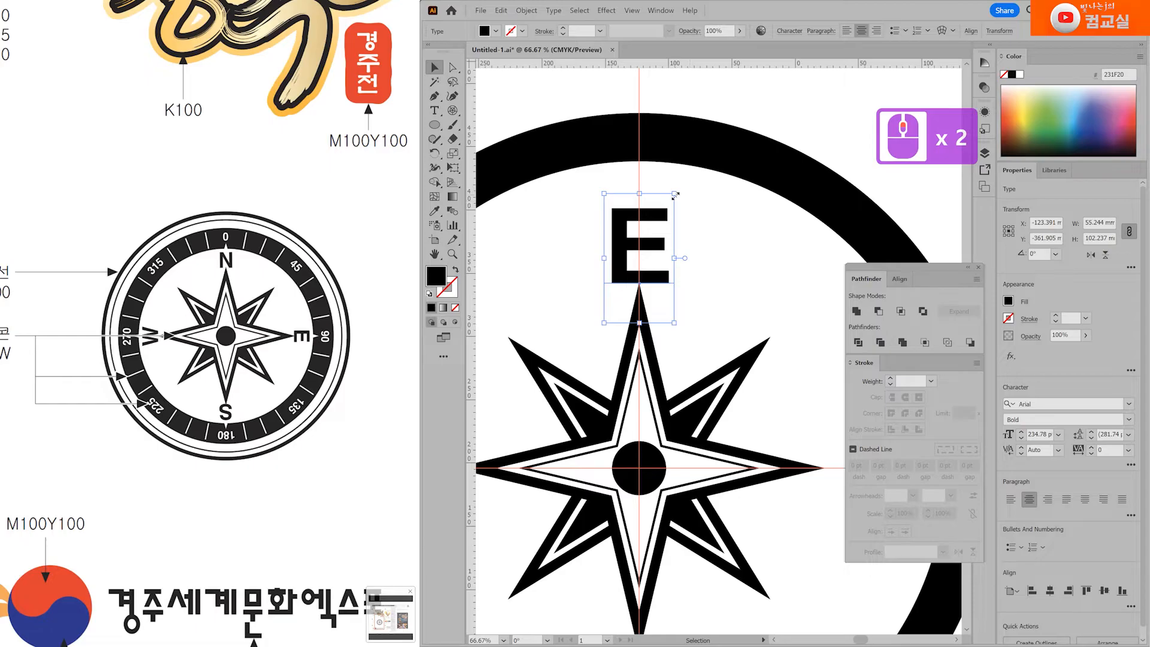
drag(676, 193, 662, 207)
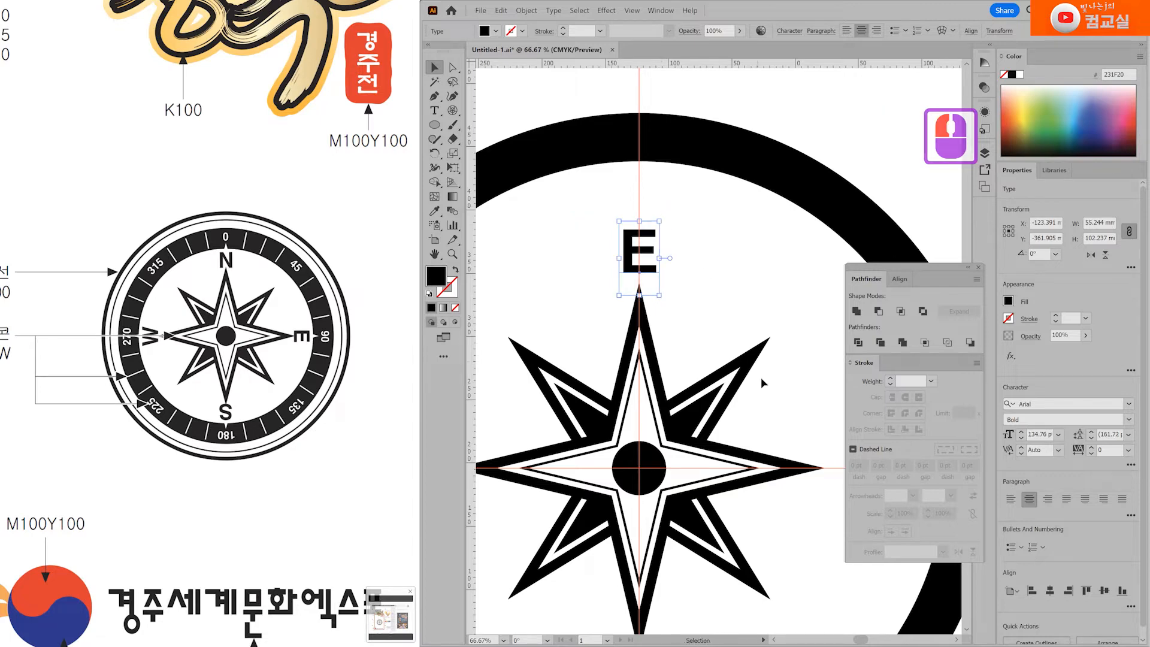
scroll(728, 372, down, 1)
click(814, 180)
Lower the letter E along the vertical guide until its base sits just above the star's top point.
scroll(669, 297, up, 3)
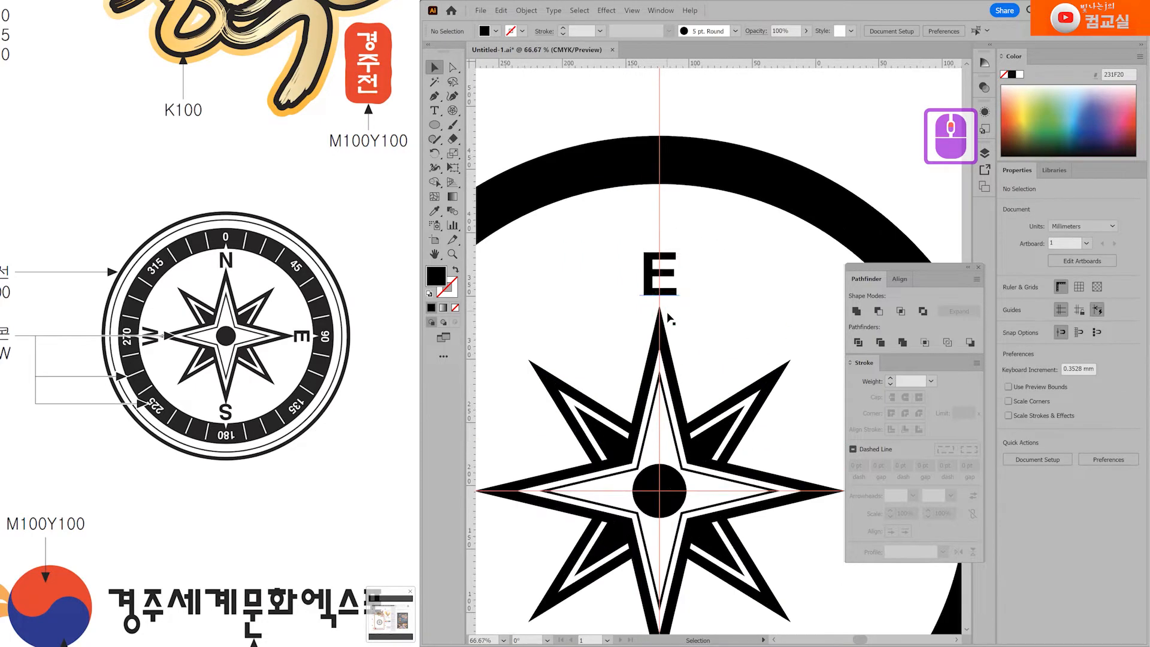
drag(671, 265, 652, 290)
scroll(658, 286, up, 3)
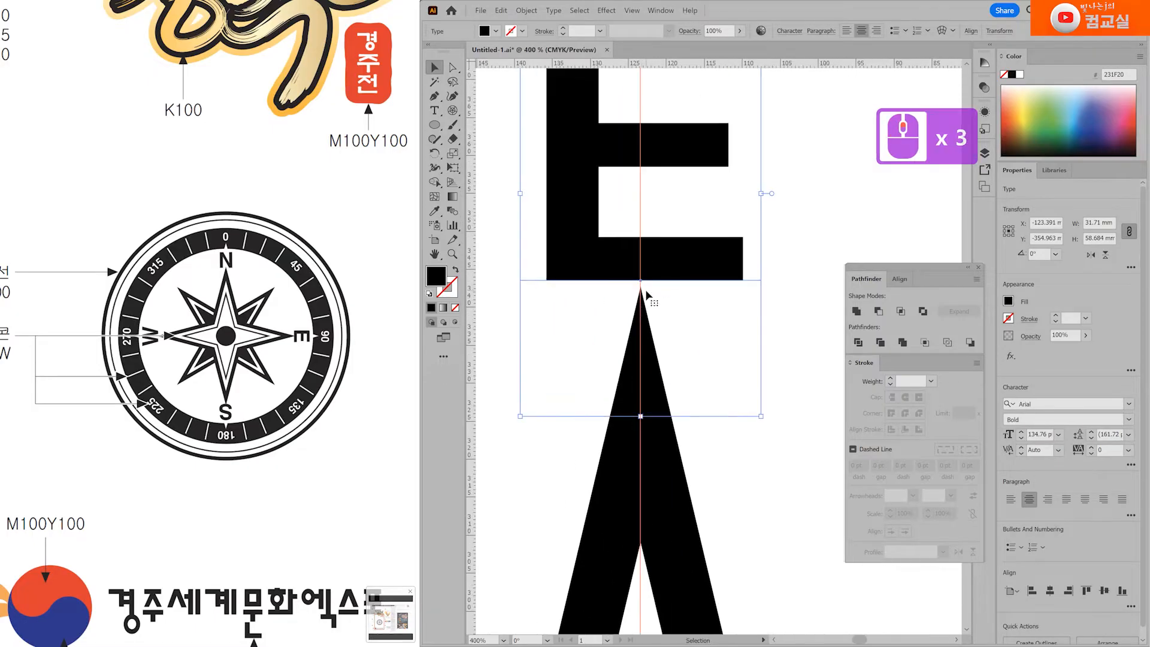
key(Down)
key(Down)
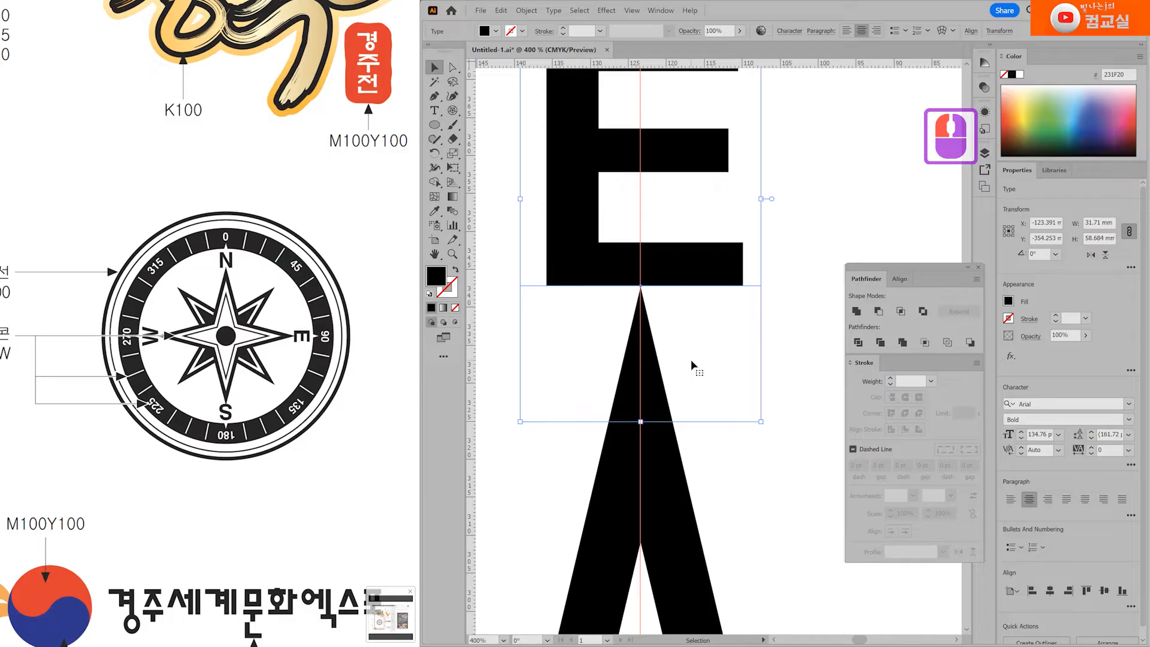
scroll(692, 365, down, 2)
scroll(692, 365, down, 3)
click(764, 226)
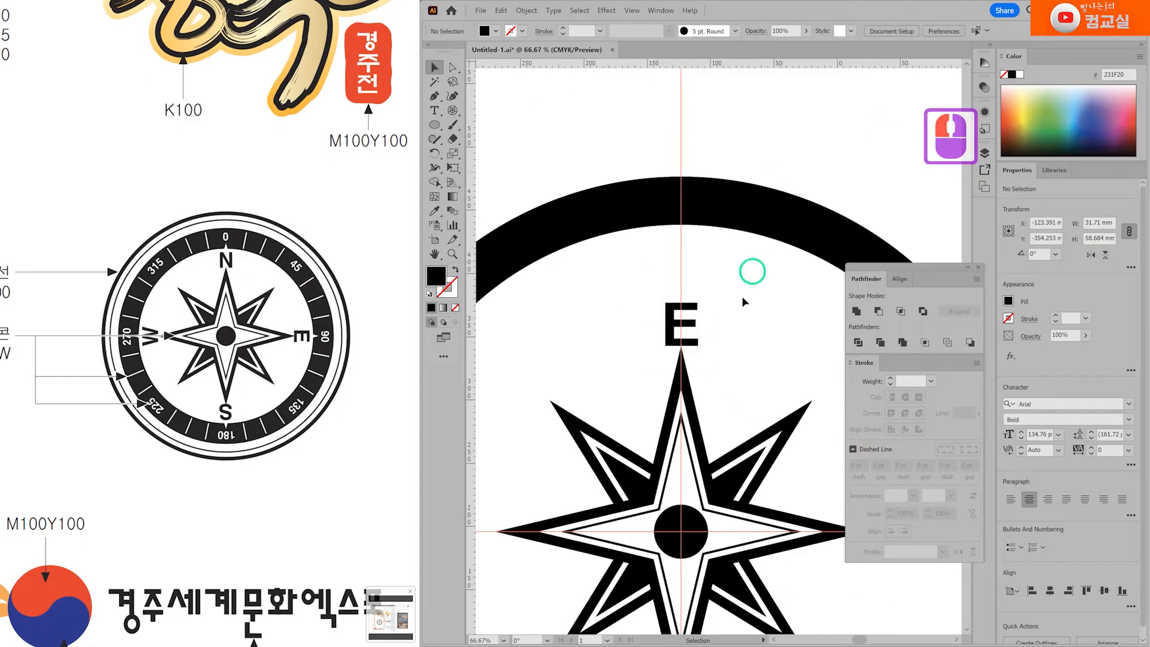
Enlarge the letter E above the star slightly and proportionally to about 150 pt.
scroll(736, 347, down, 1)
scroll(658, 336, down, 4)
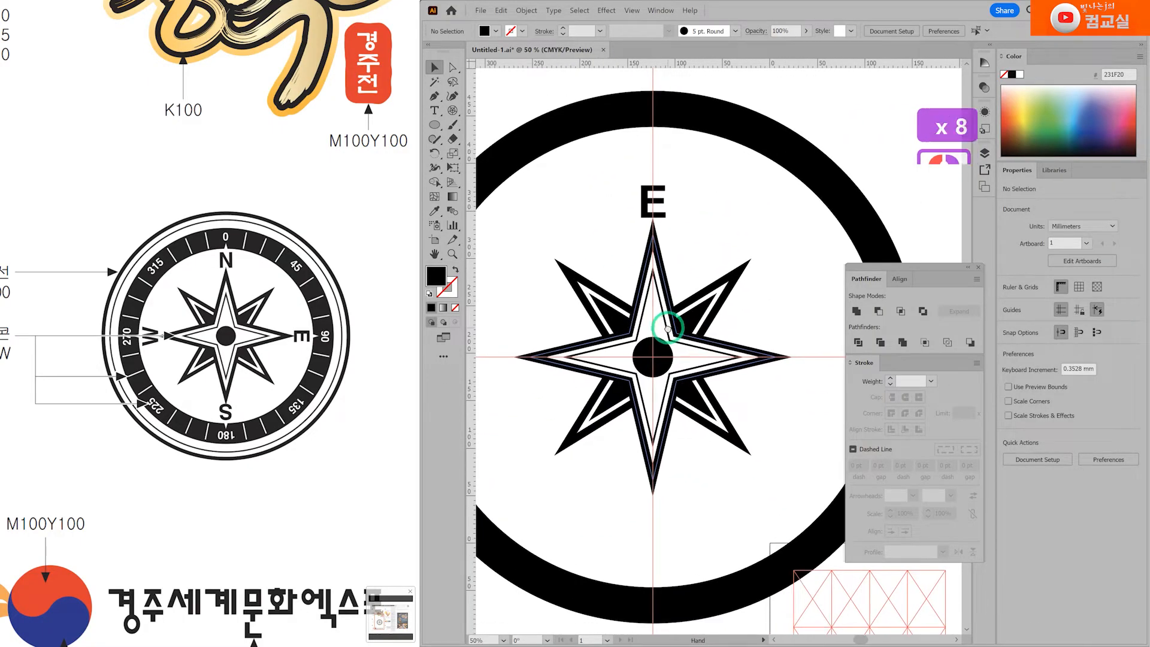
scroll(659, 341, down, 1)
scroll(689, 269, up, 3)
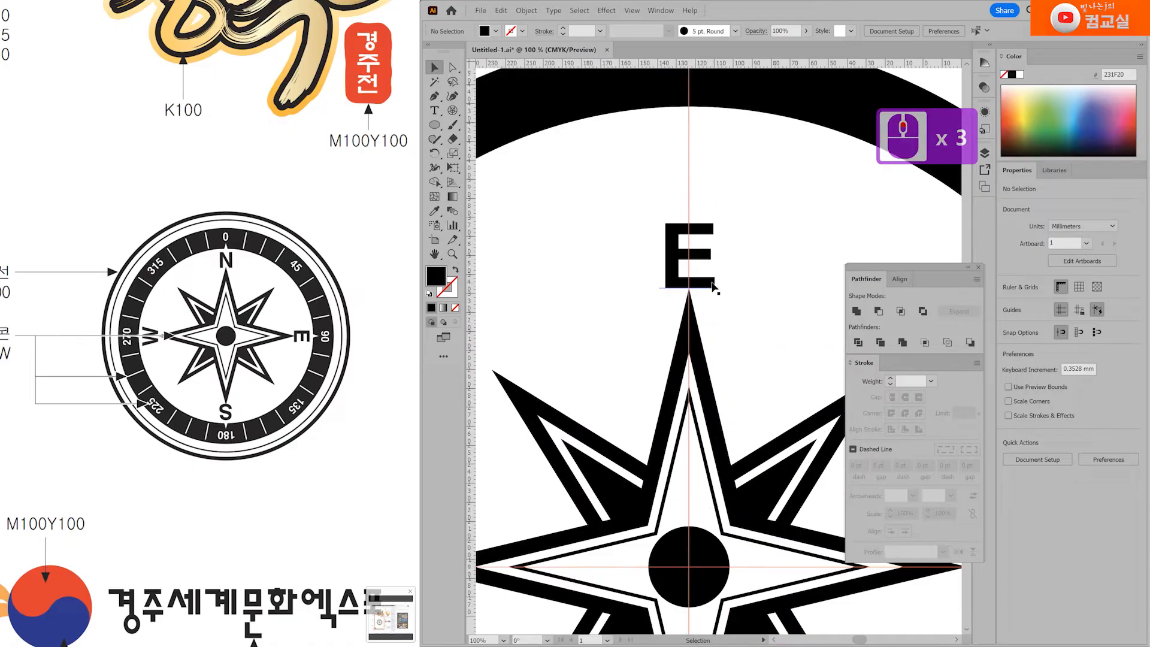
click(713, 279)
drag(718, 211, 731, 206)
scroll(698, 335, down, 3)
click(783, 215)
drag(602, 359, 558, 284)
scroll(585, 235, up, 2)
click(670, 282)
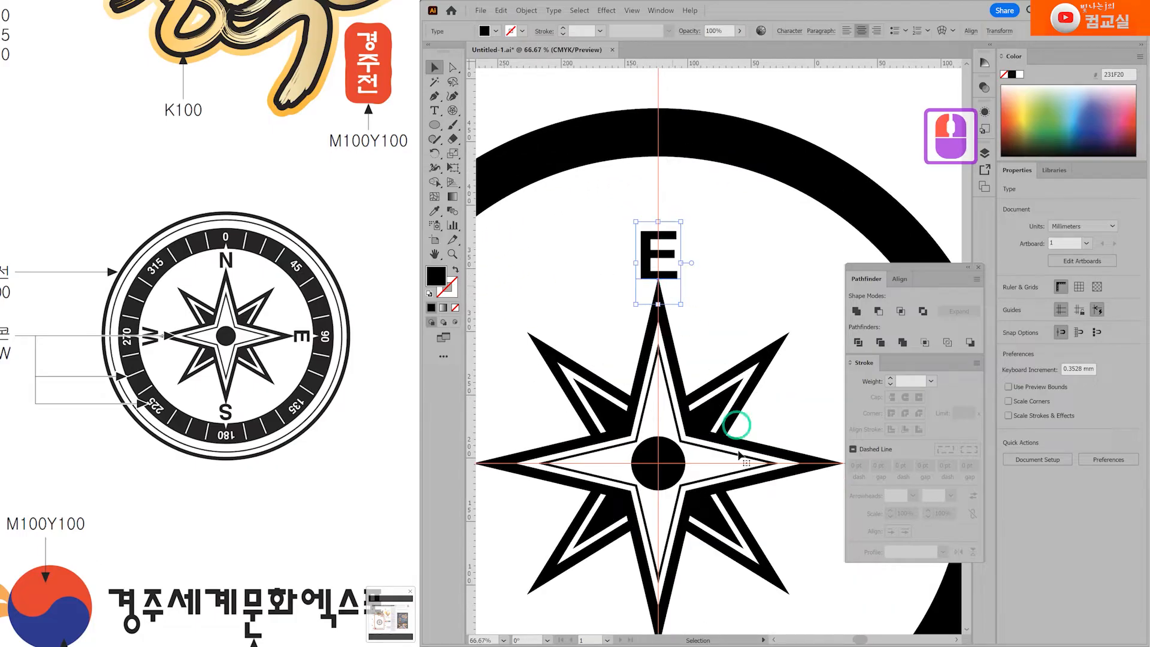
scroll(681, 254, down, 1)
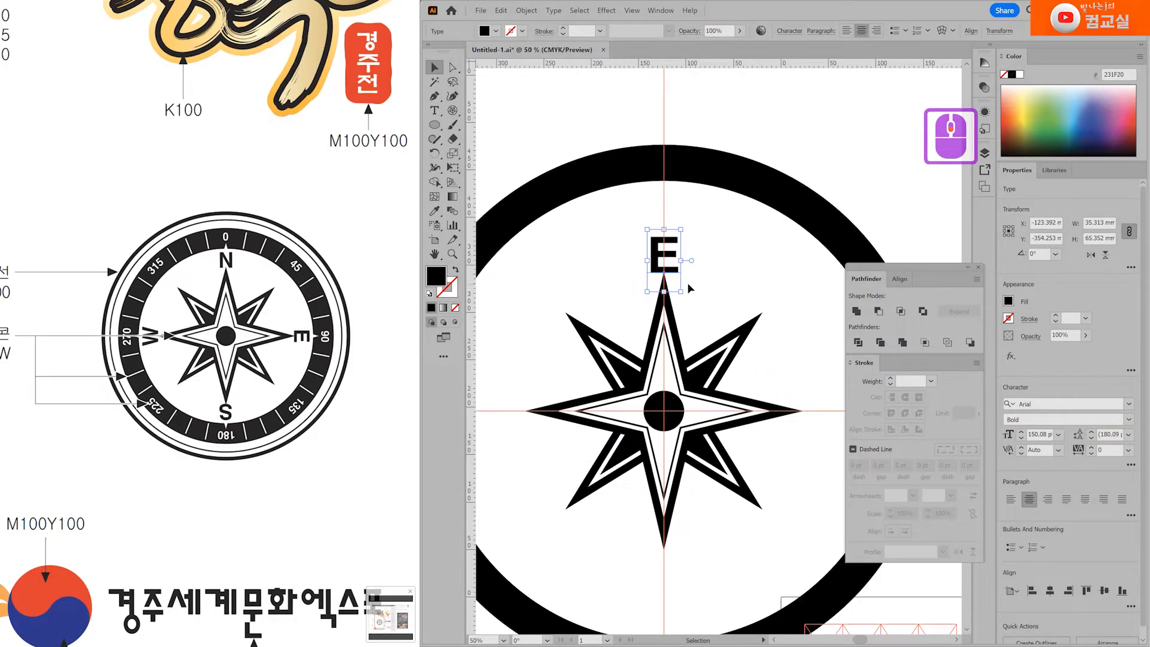
scroll(688, 288, down, 1)
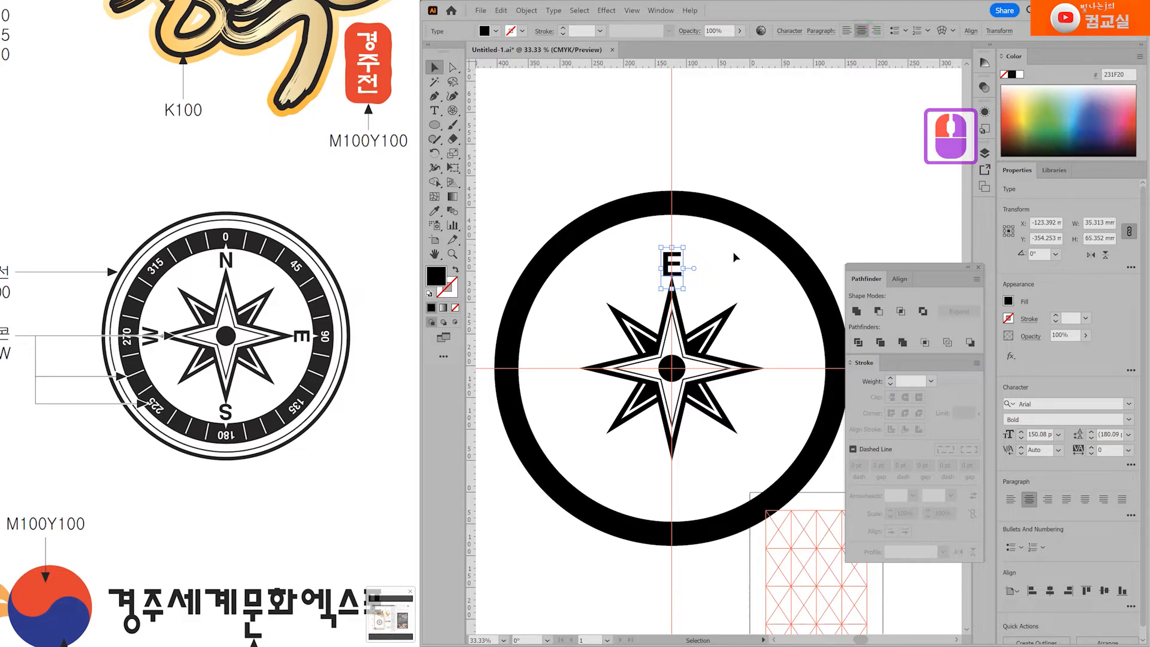
double_click(794, 186)
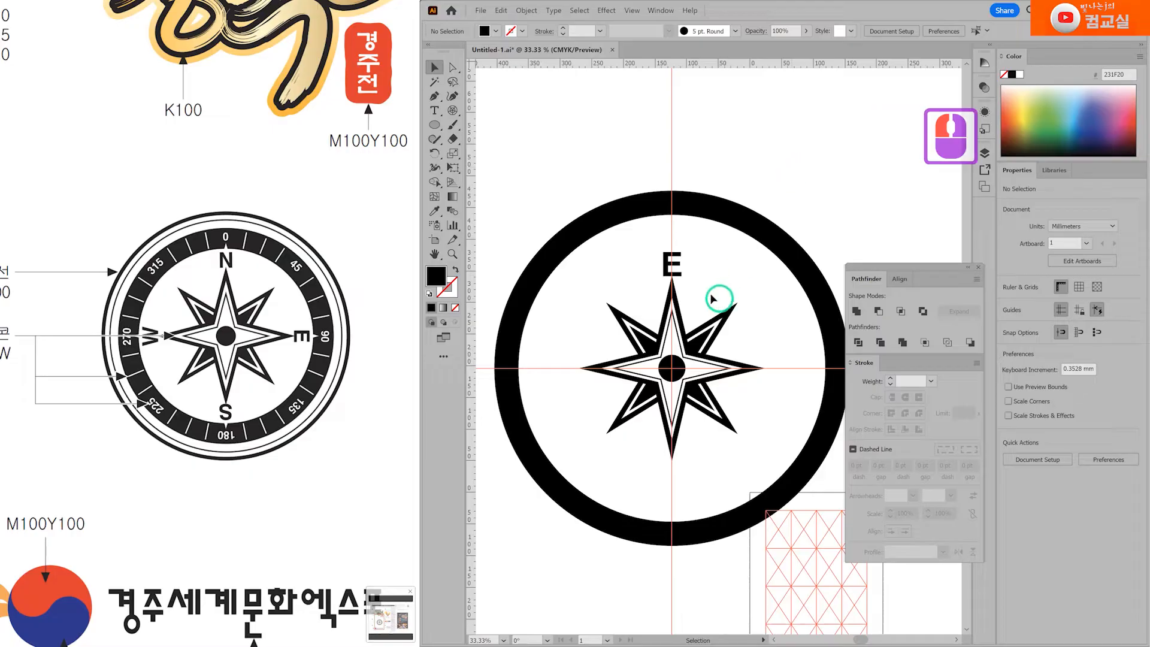
Copy the letter E around the star's centre by rotating 360/4 degrees and repeating until all four main points have one.
click(673, 266)
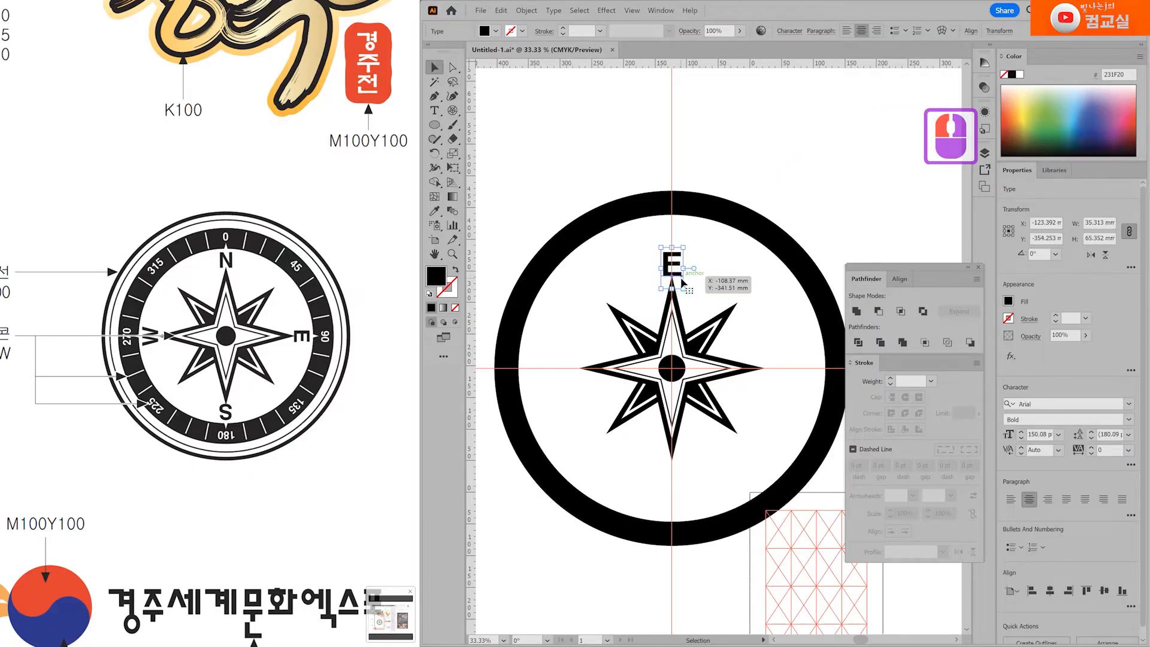
click(435, 153)
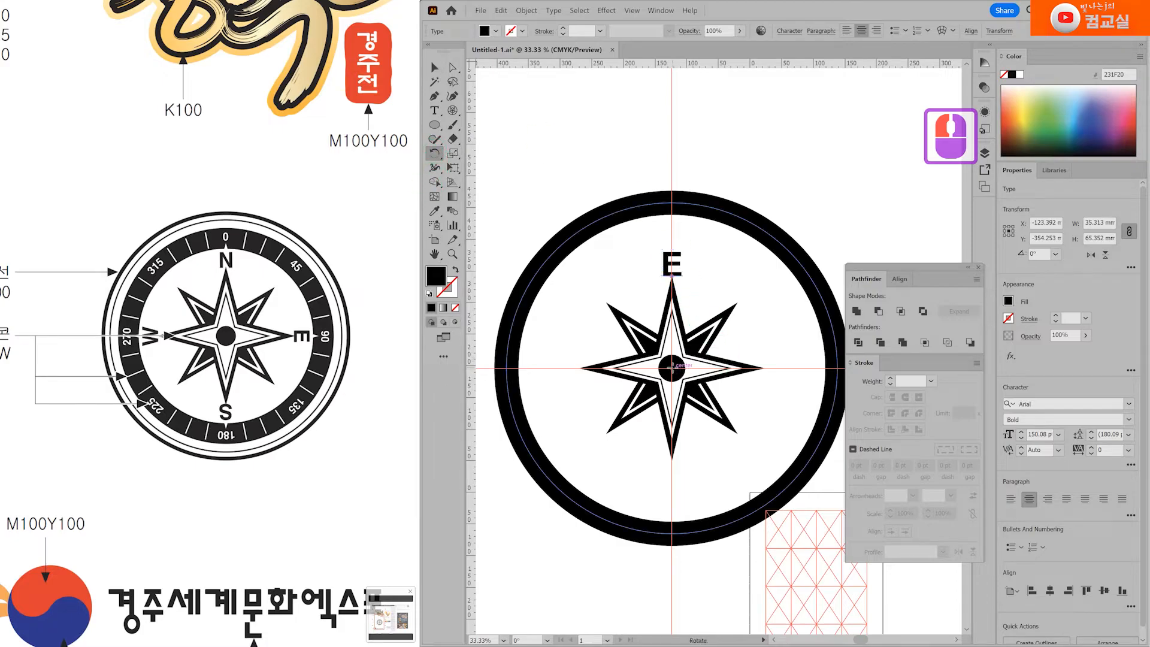
alt+click(672, 367)
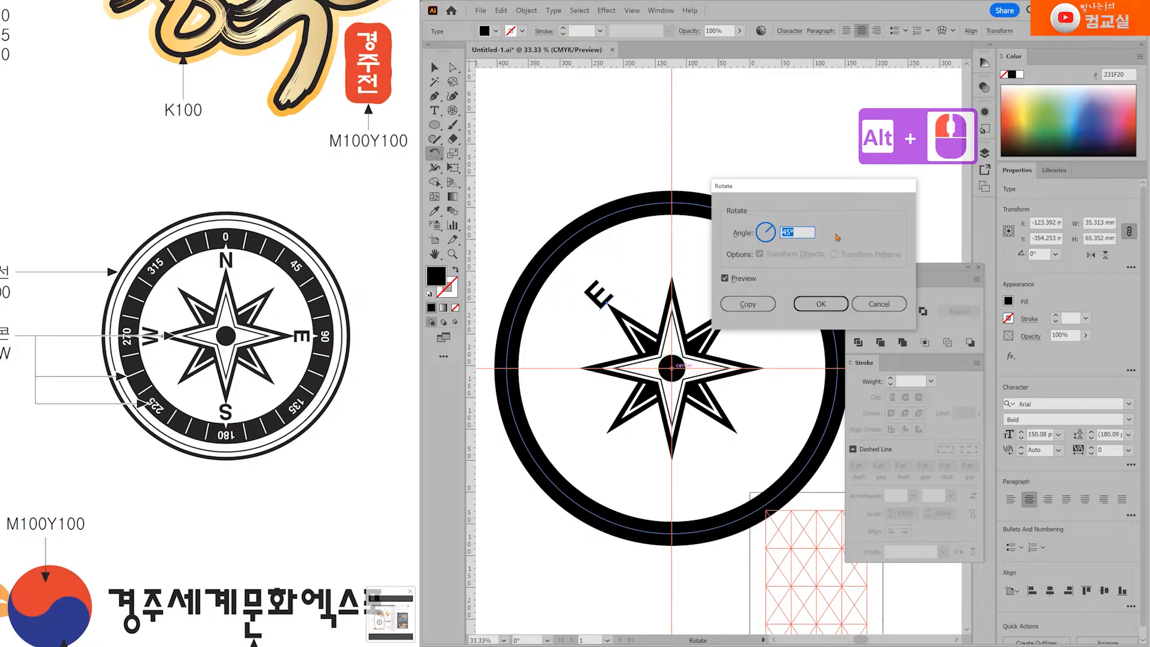
text(360/)
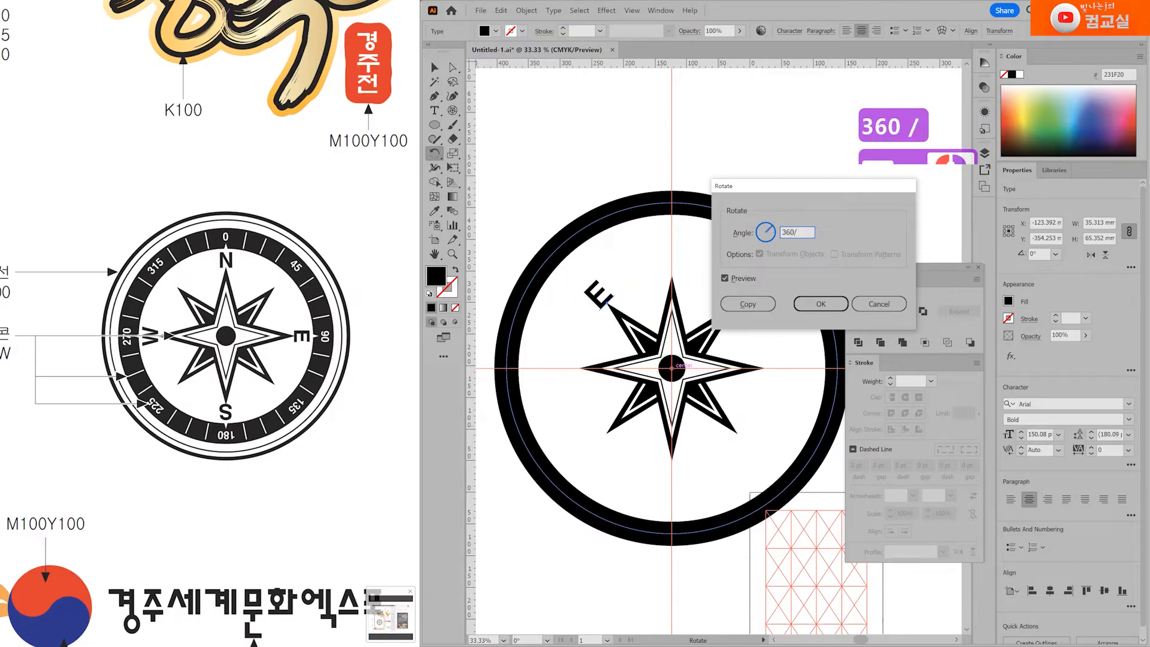
text(4)
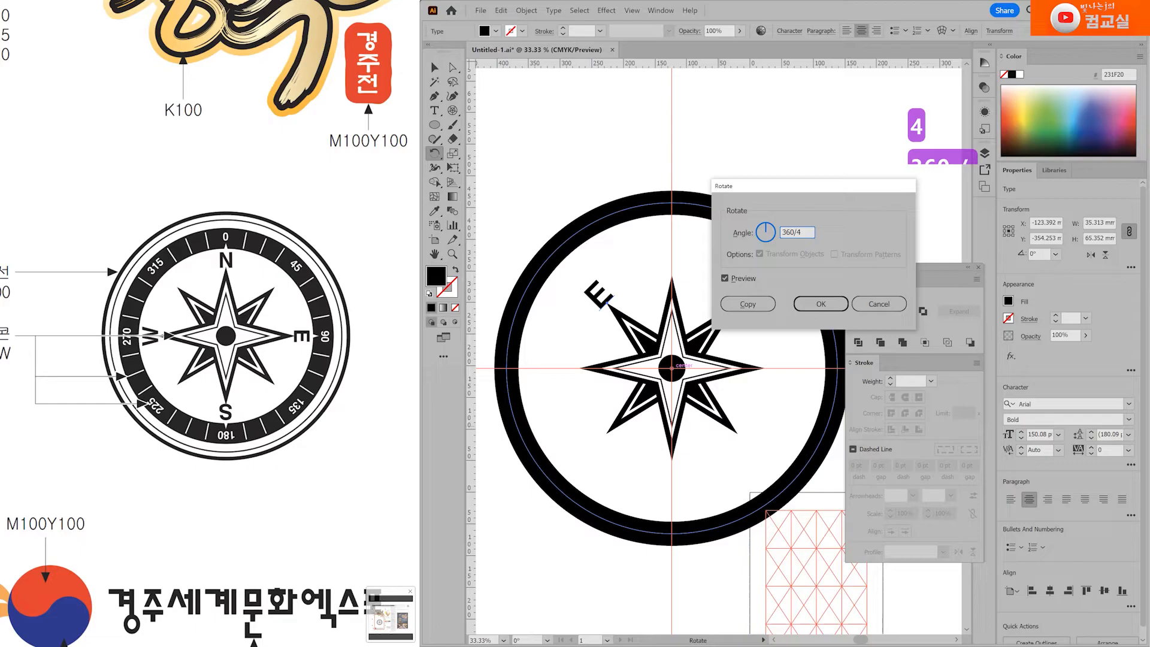
click(748, 305)
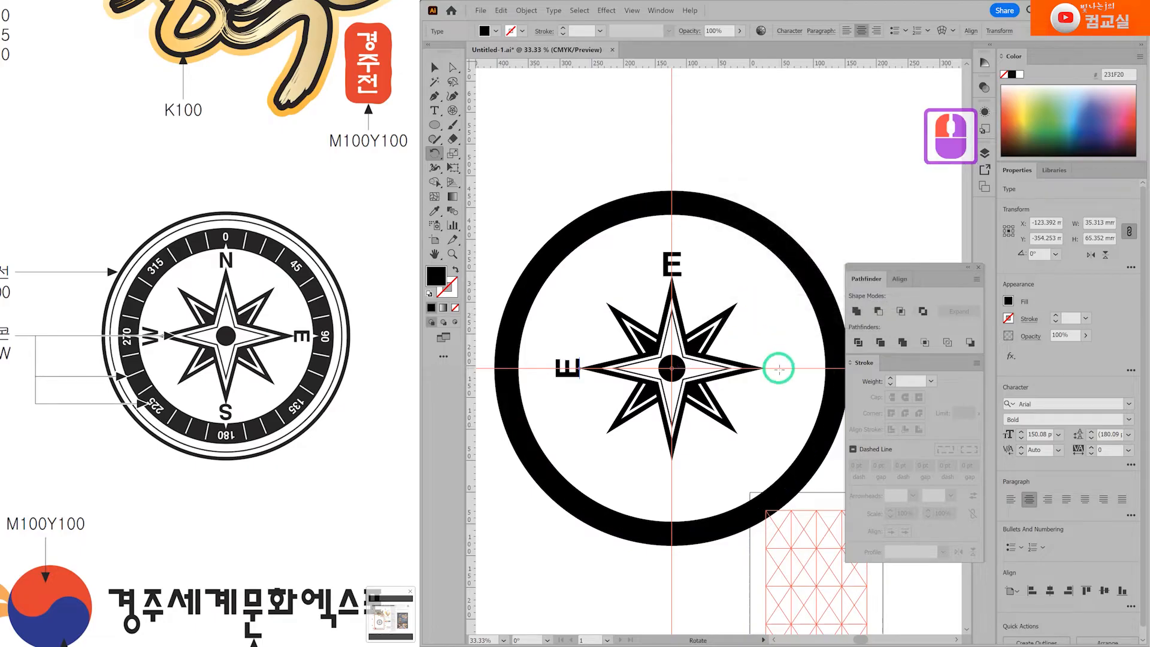
key(ctrl+d)
key(ctrl+d)
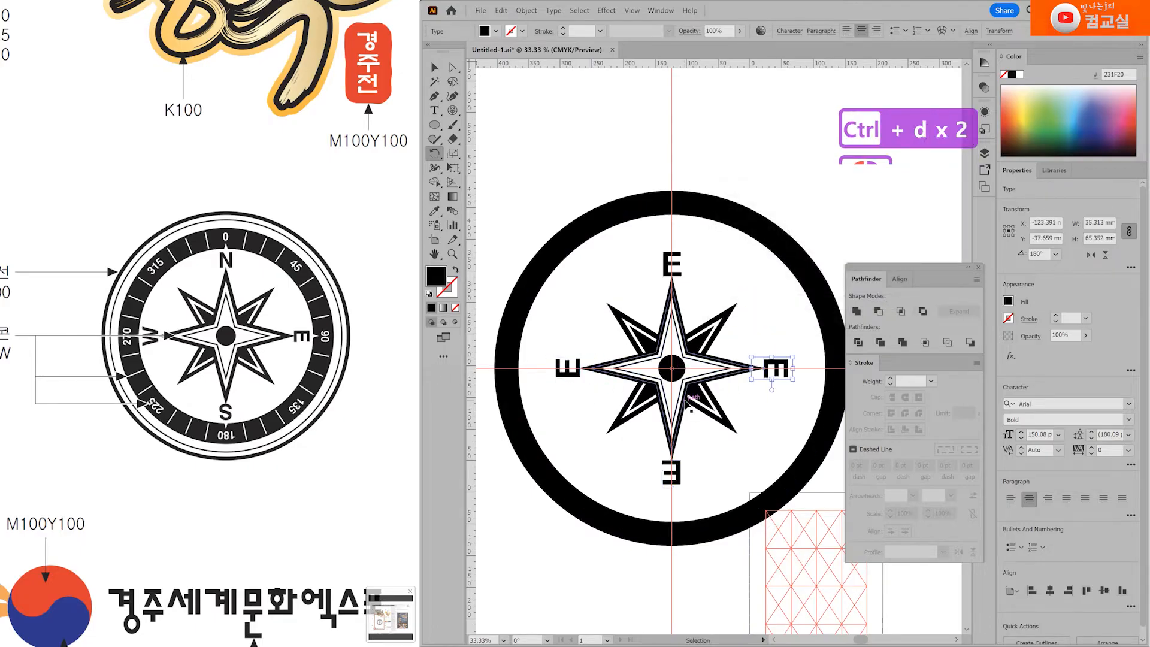
Replace the copied E at 270 on the reference dial with W, the bottom E with S, and the top E with N.
click(434, 110)
click(582, 340)
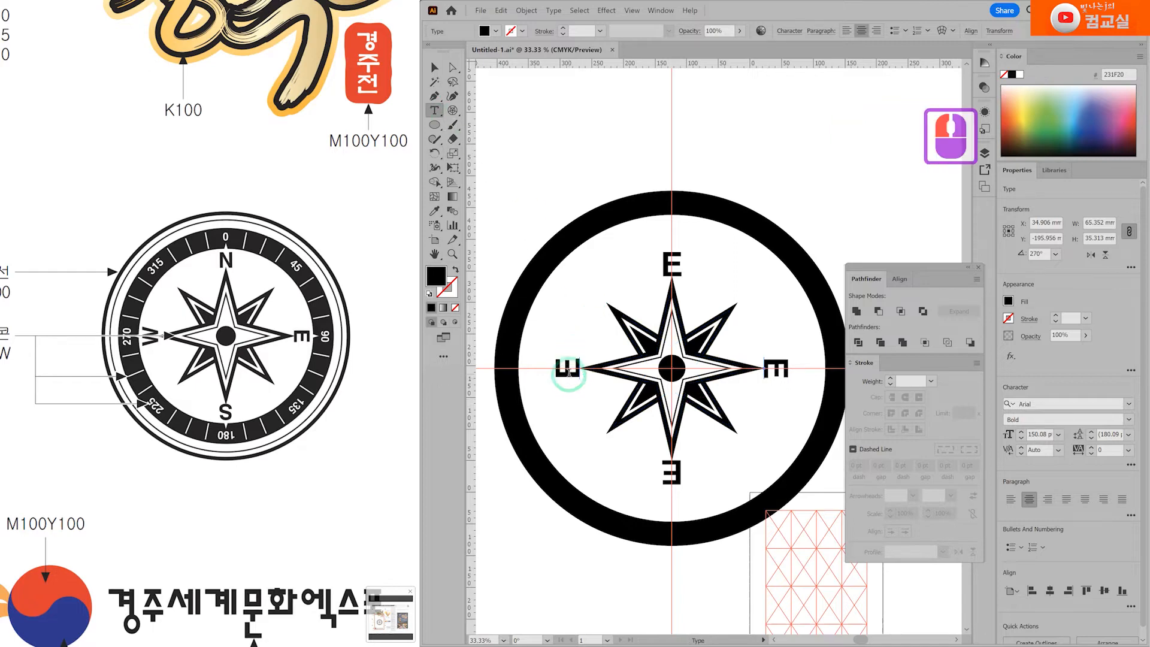
double_click(569, 369)
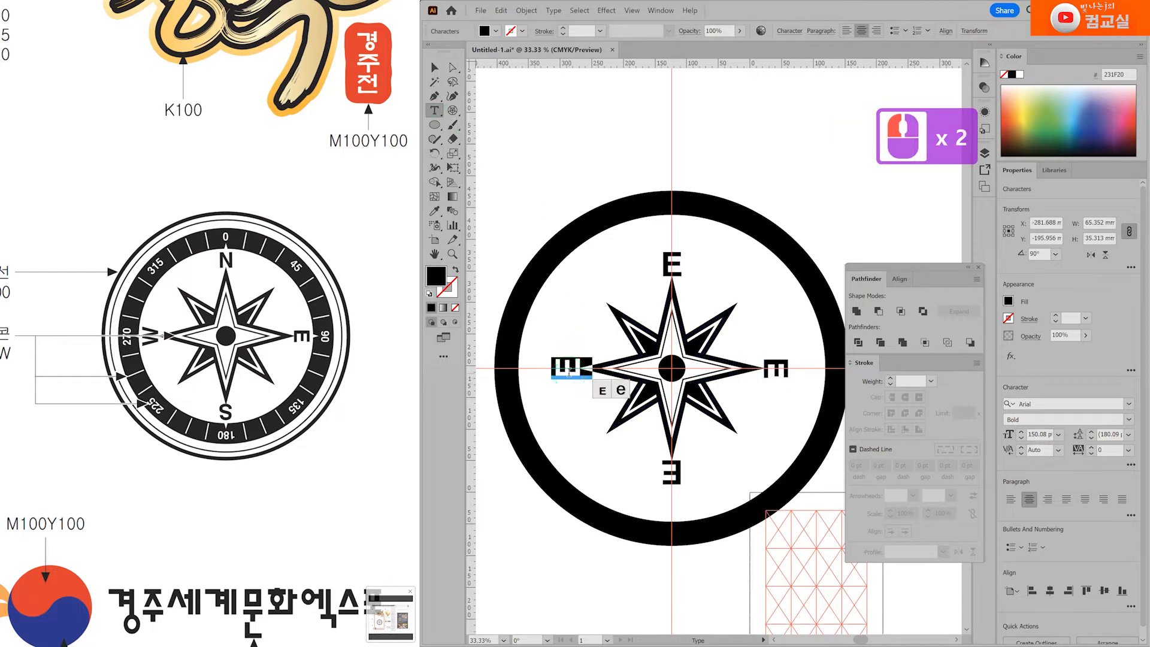
text(W)
double_click(674, 470)
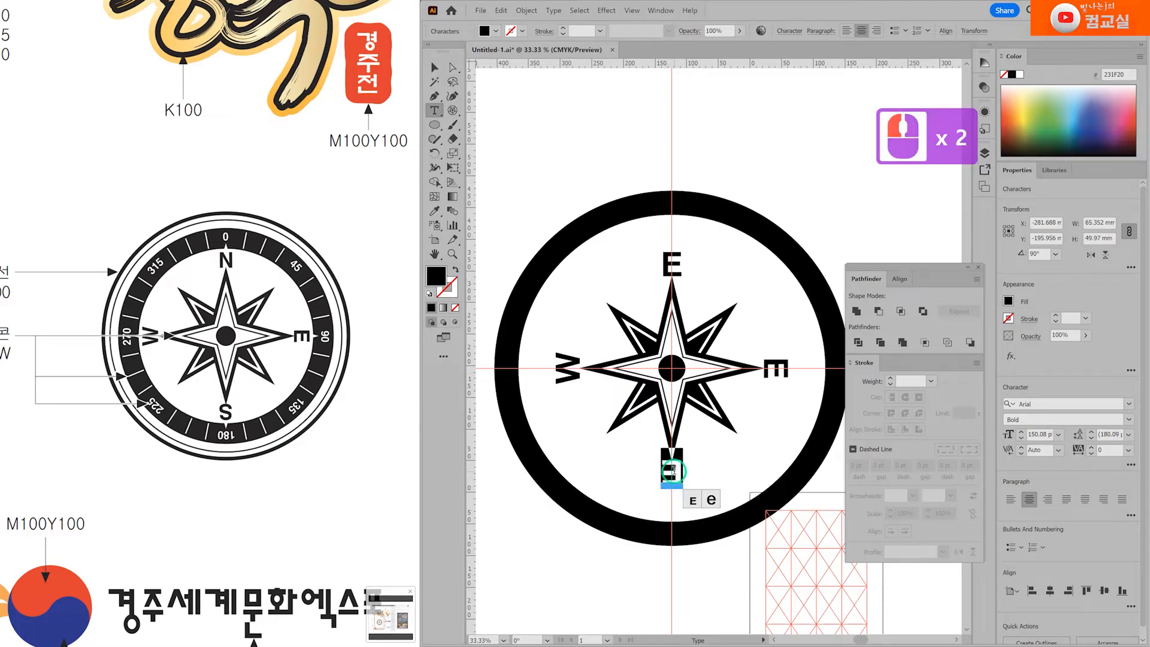
text(S)
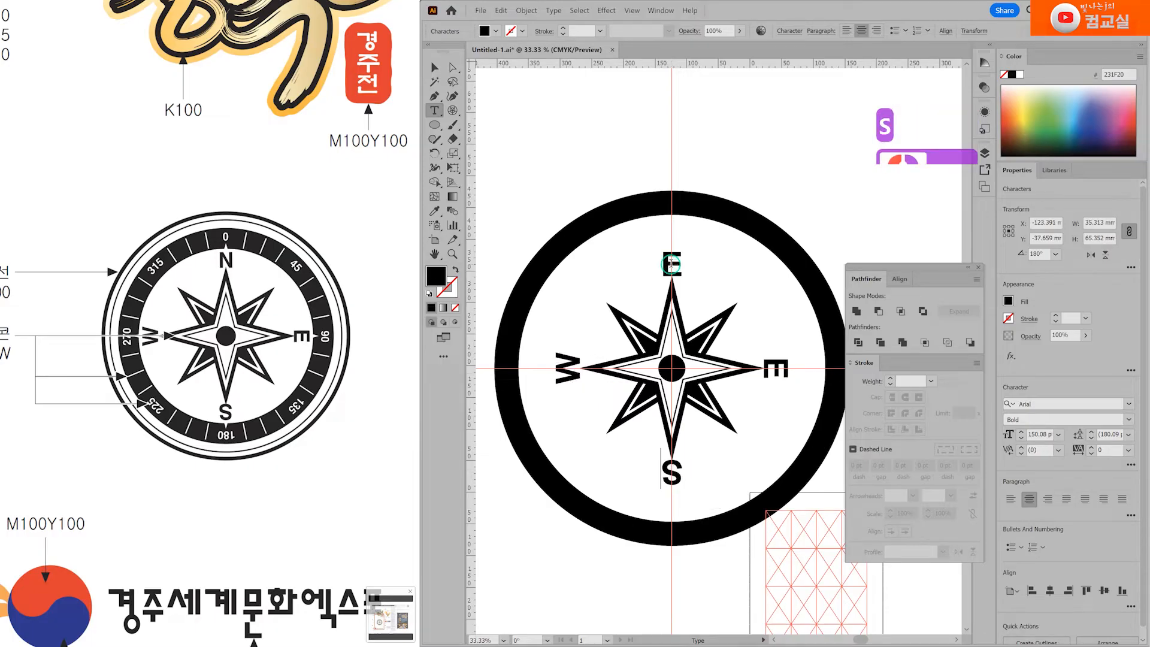
double_click(672, 265)
text(N)
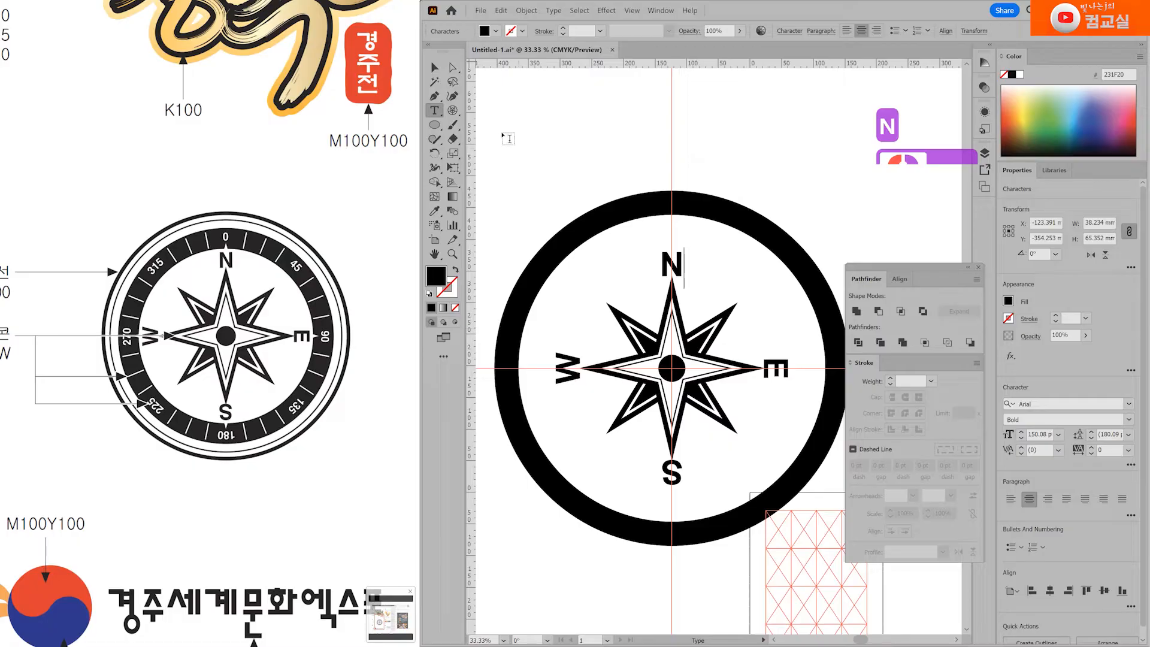
click(435, 68)
click(839, 191)
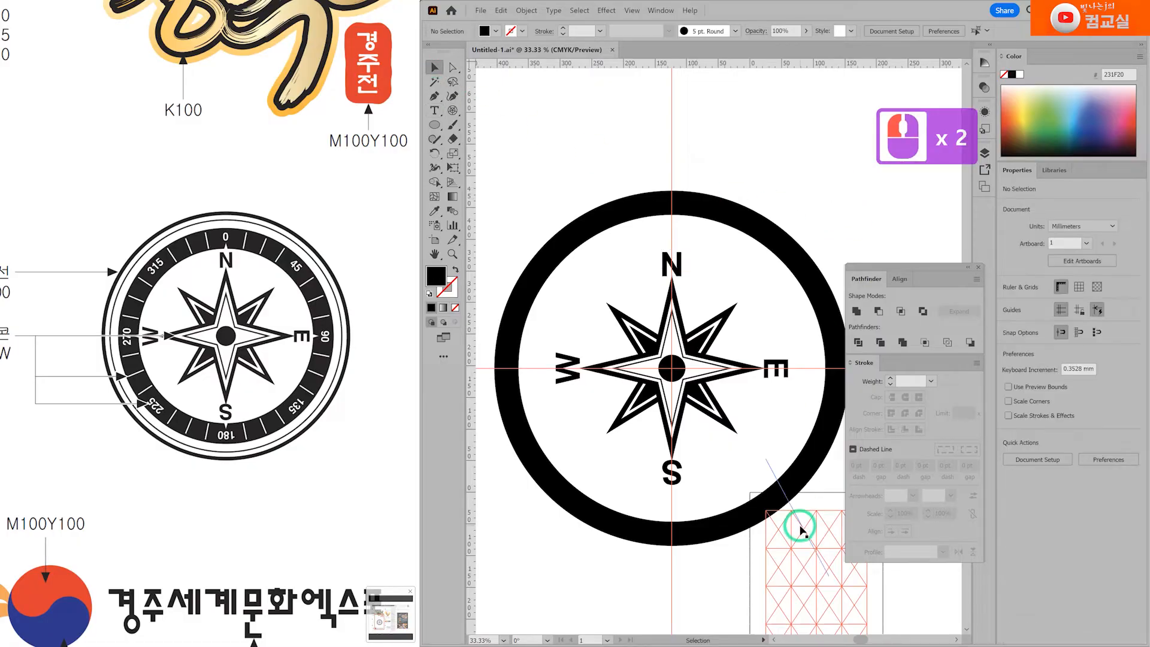
Shrink the black ring proportionally about its centre to about 432 mm in diameter.
double_click(779, 247)
click(782, 244)
scroll(792, 229, down, 1)
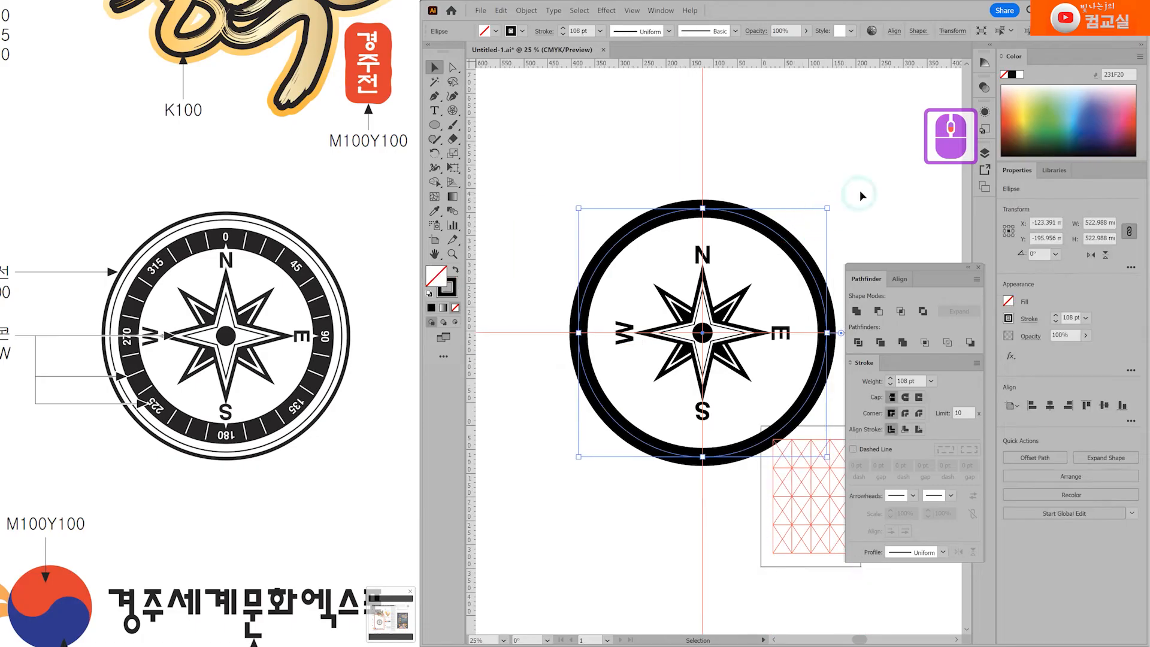
click(859, 196)
drag(874, 209, 822, 175)
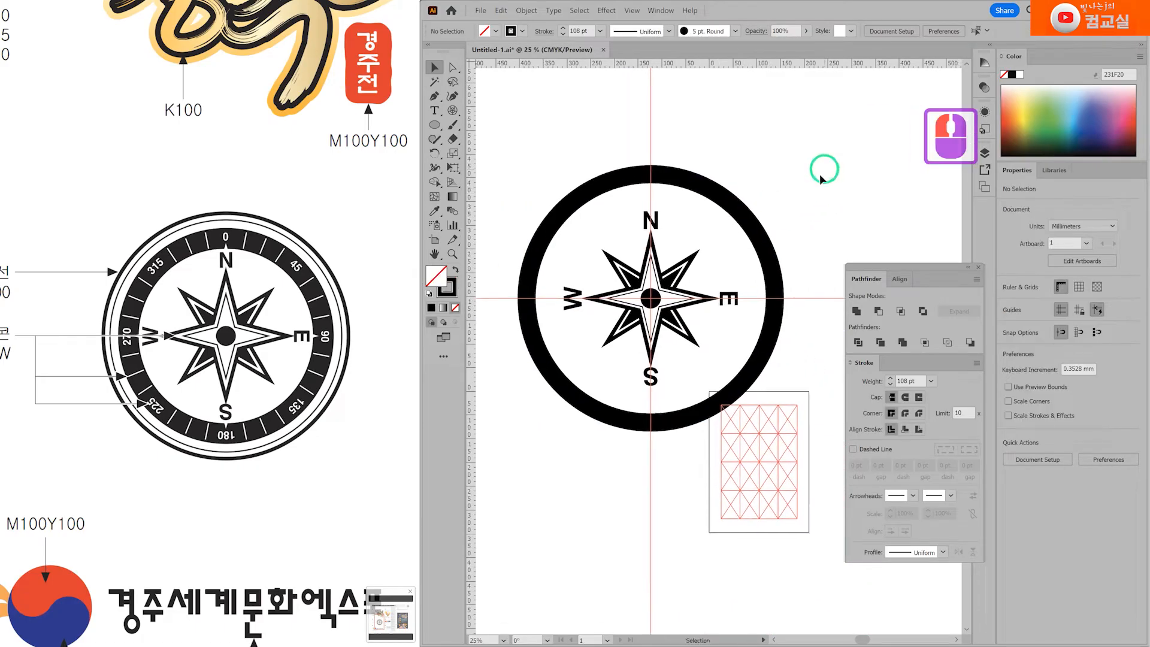
click(743, 220)
drag(777, 174, 755, 191)
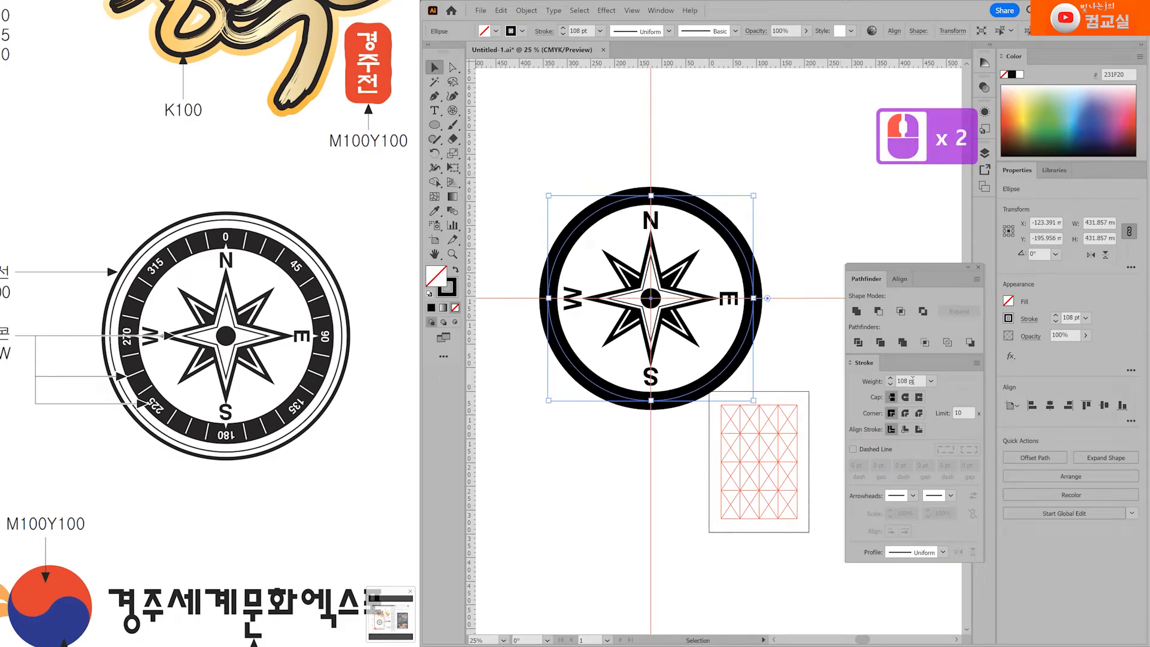
Thicken the ring's stroke to 123 pt and enlarge the ring proportionally about its centre to about 443 mm.
click(891, 379)
click(890, 379)
click(891, 378)
click(891, 379)
click(890, 378)
click(890, 379)
click(890, 379)
click(890, 378)
click(891, 379)
click(891, 378)
click(890, 378)
click(890, 378)
click(891, 379)
click(891, 378)
scroll(731, 303, up, 2)
scroll(769, 240, down, 1)
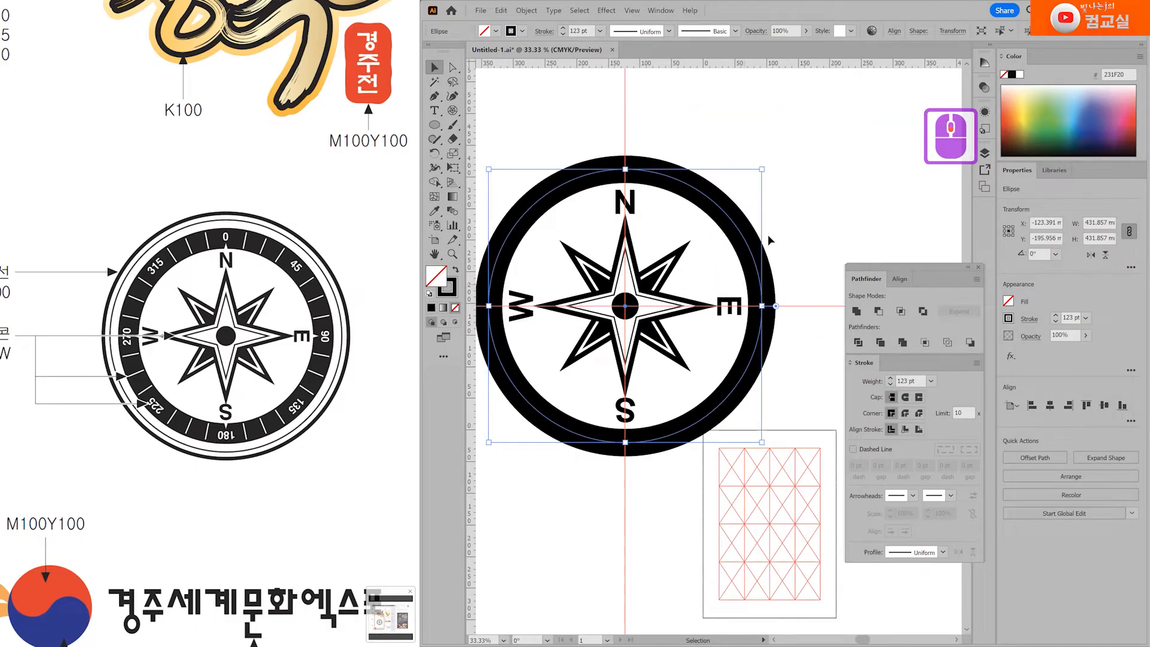
drag(761, 170, 766, 165)
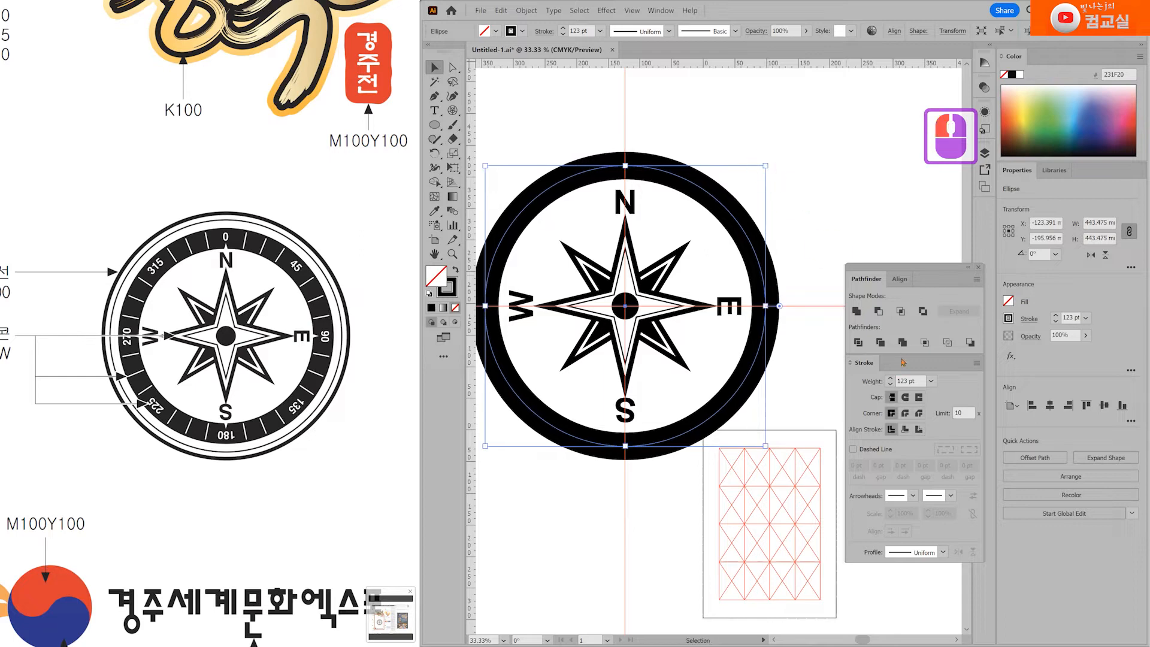
Increase the ring's stroke weight to 132 pt.
click(890, 379)
click(890, 379)
click(890, 379)
click(890, 378)
click(890, 378)
click(890, 378)
click(891, 378)
click(891, 379)
click(890, 379)
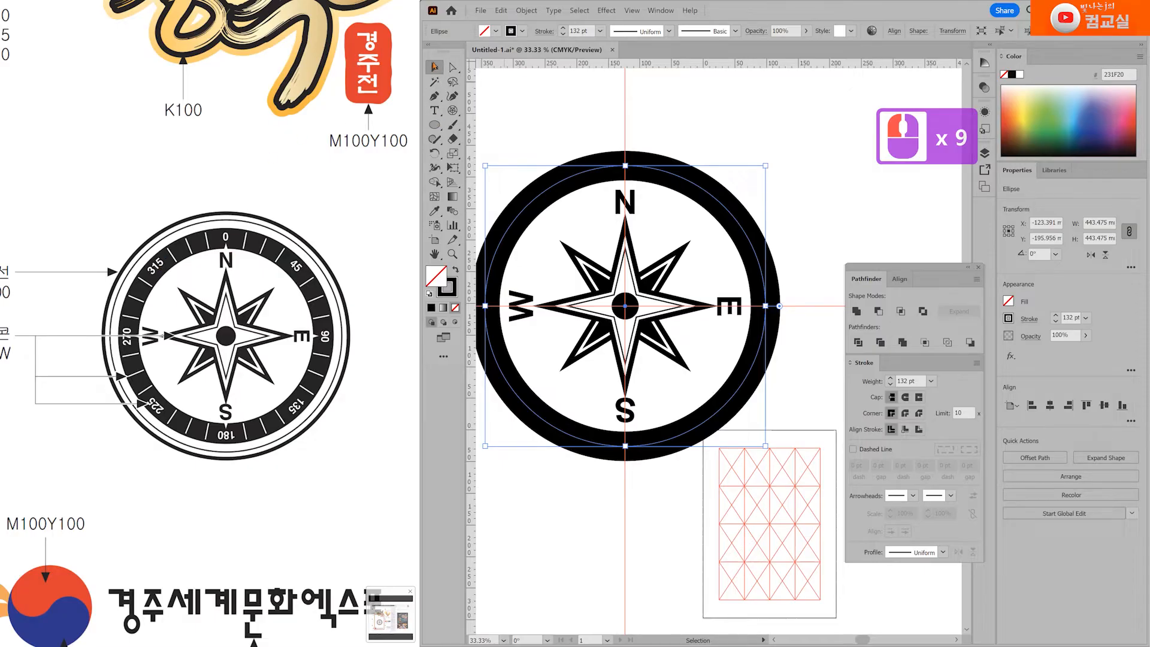
click(791, 182)
scroll(791, 342, down, 1)
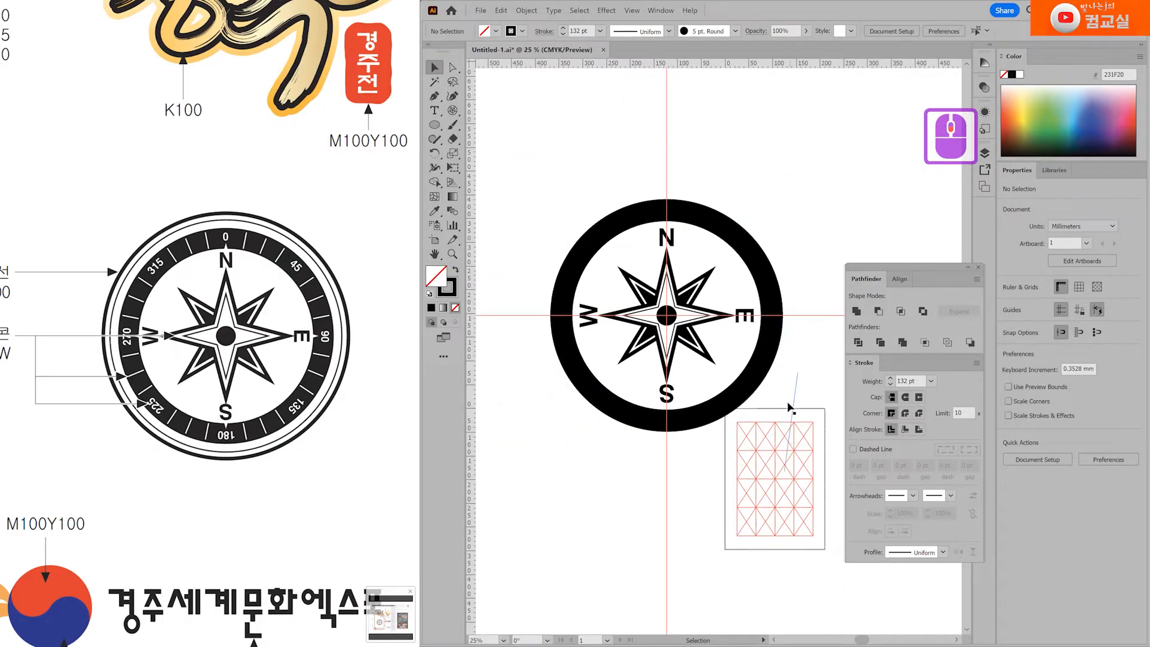
Reduce the black ring's stroke weight to 124 pt.
click(761, 270)
click(890, 384)
click(890, 384)
click(890, 384)
click(890, 384)
click(889, 384)
click(889, 384)
click(890, 384)
click(890, 384)
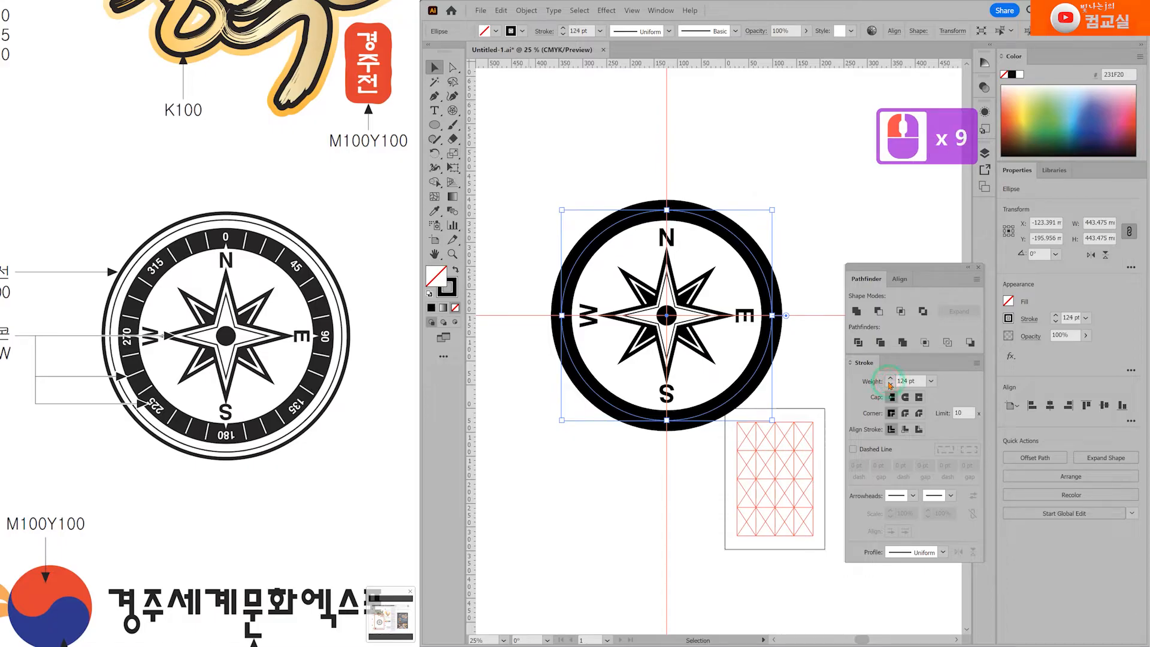
click(835, 258)
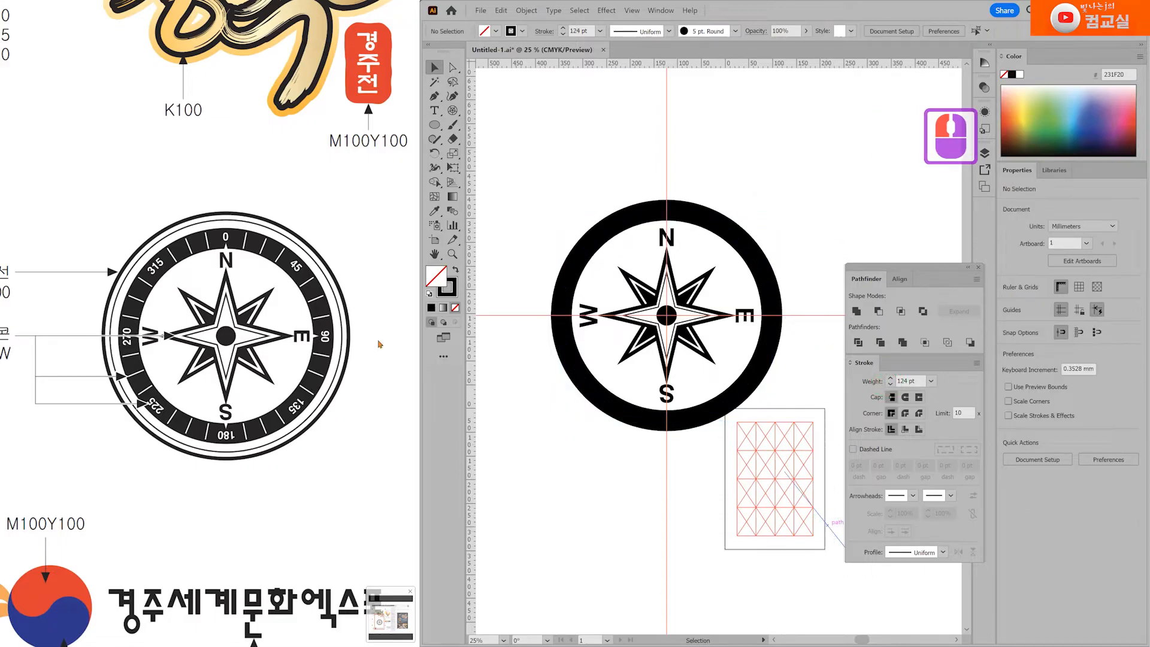
Shrink the black ring proportionally about its centre to about 427 mm so it sits closer to the direction letters.
scroll(659, 235, up, 2)
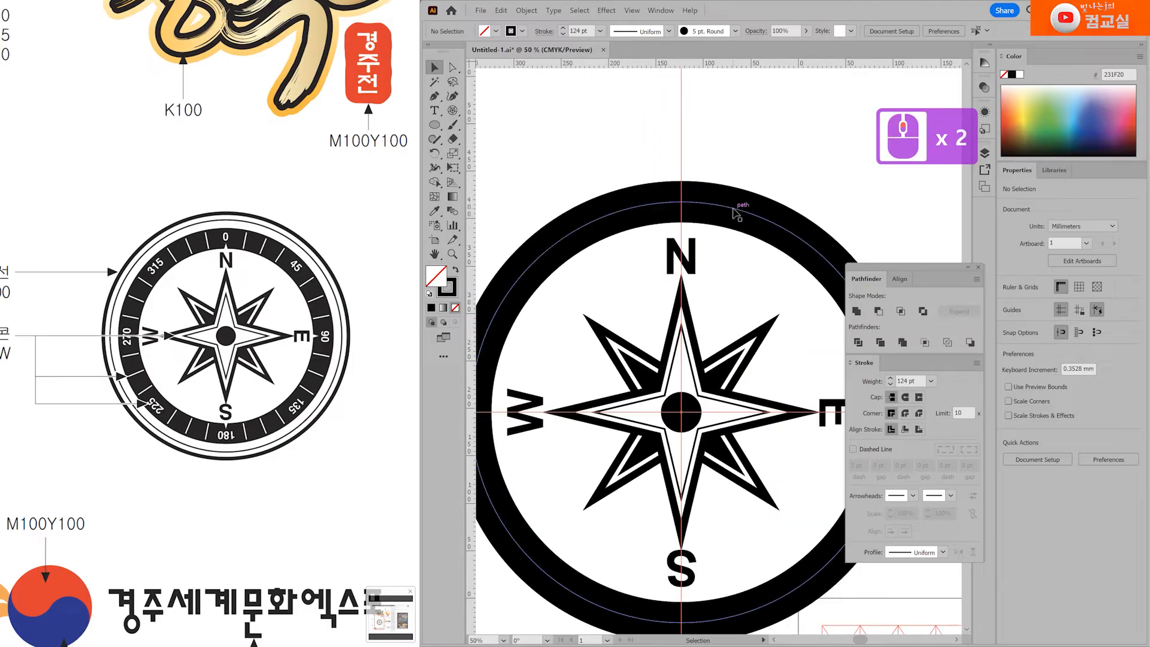
click(747, 220)
scroll(749, 223, down, 1)
drag(844, 207, 841, 210)
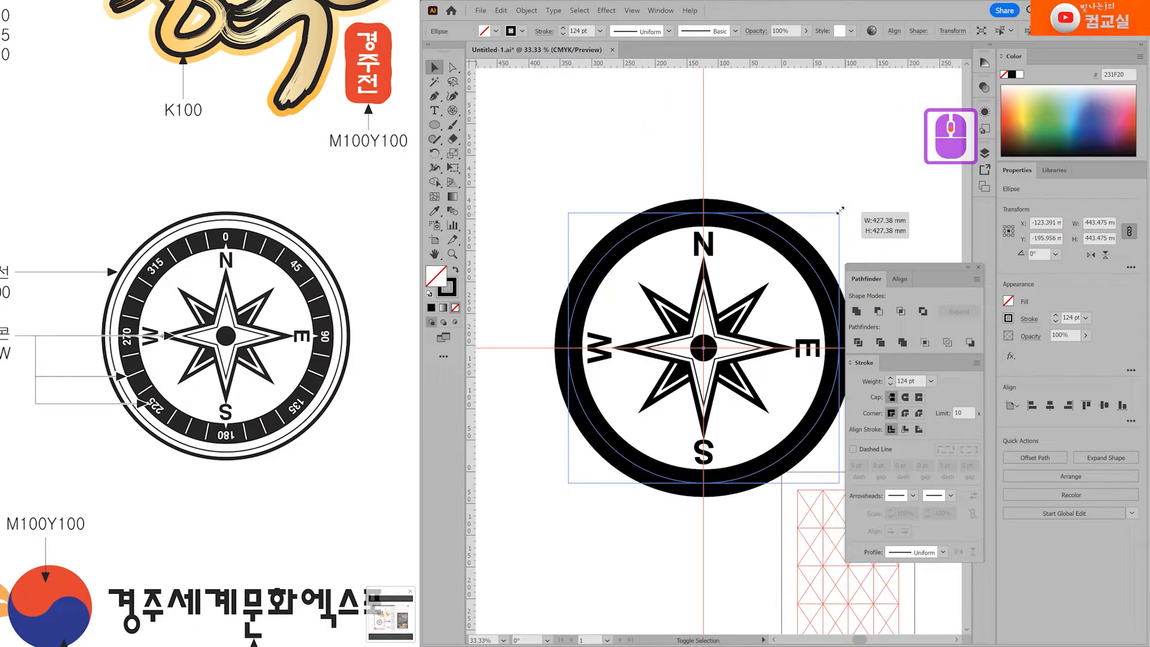
drag(840, 210, 730, 166)
click(795, 520)
click(820, 171)
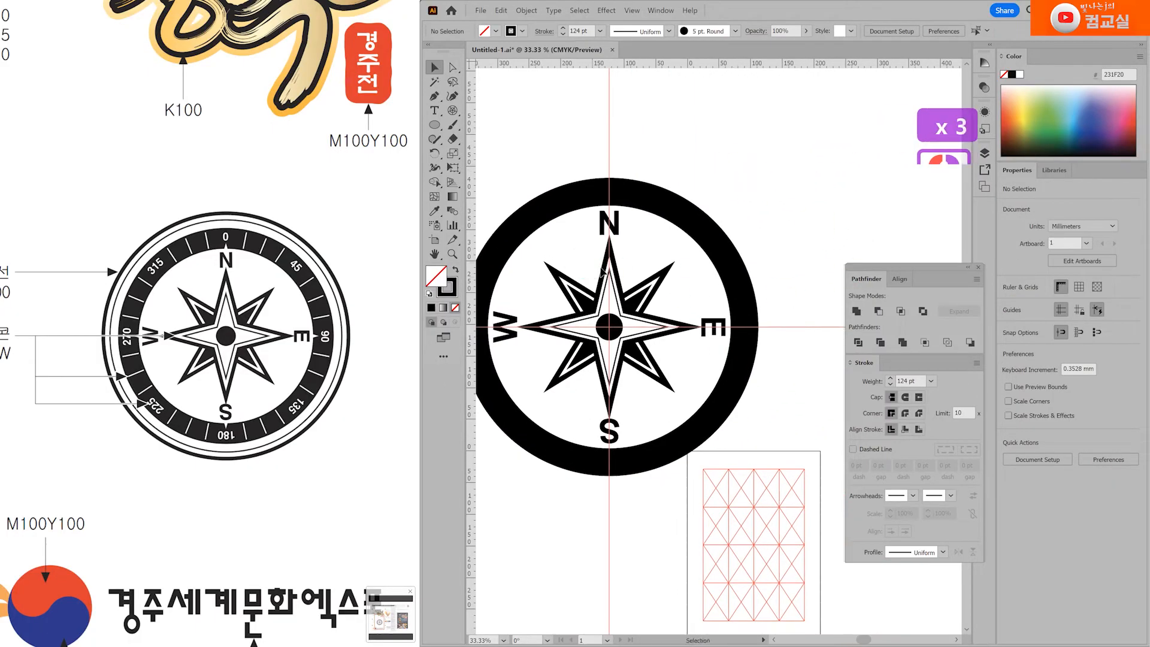
click(679, 215)
click(699, 188)
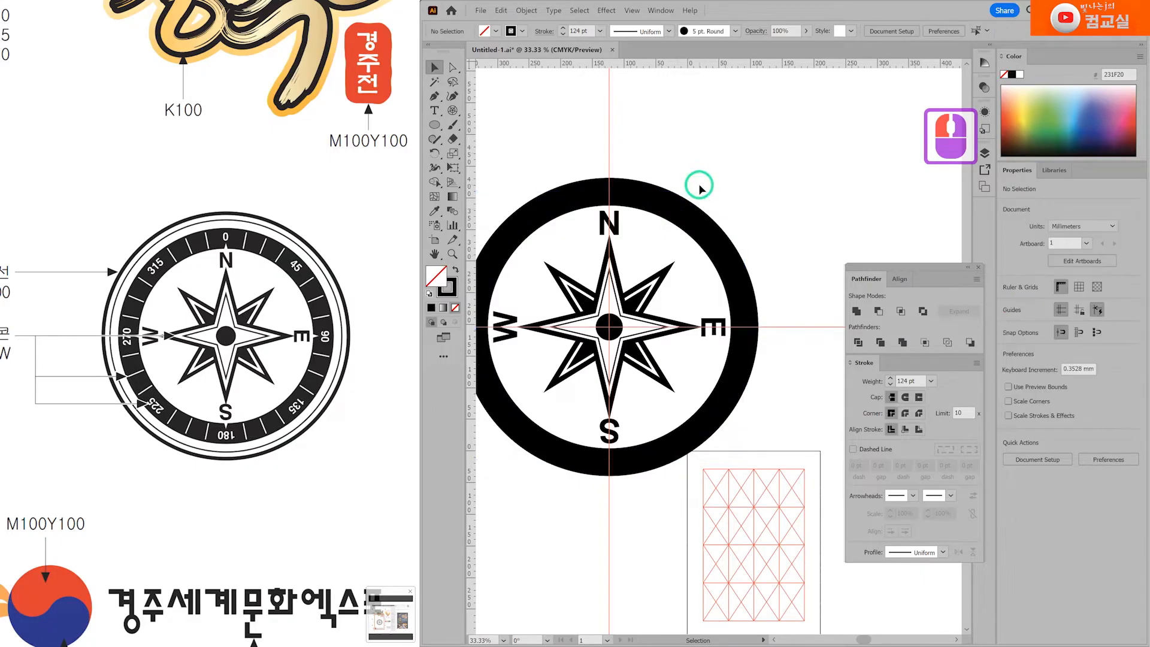
Draw a straight vertical line about 37 mm long on the vertical guide, within the black ring above the N.
scroll(205, 245, up, 6)
drag(207, 204, 176, 206)
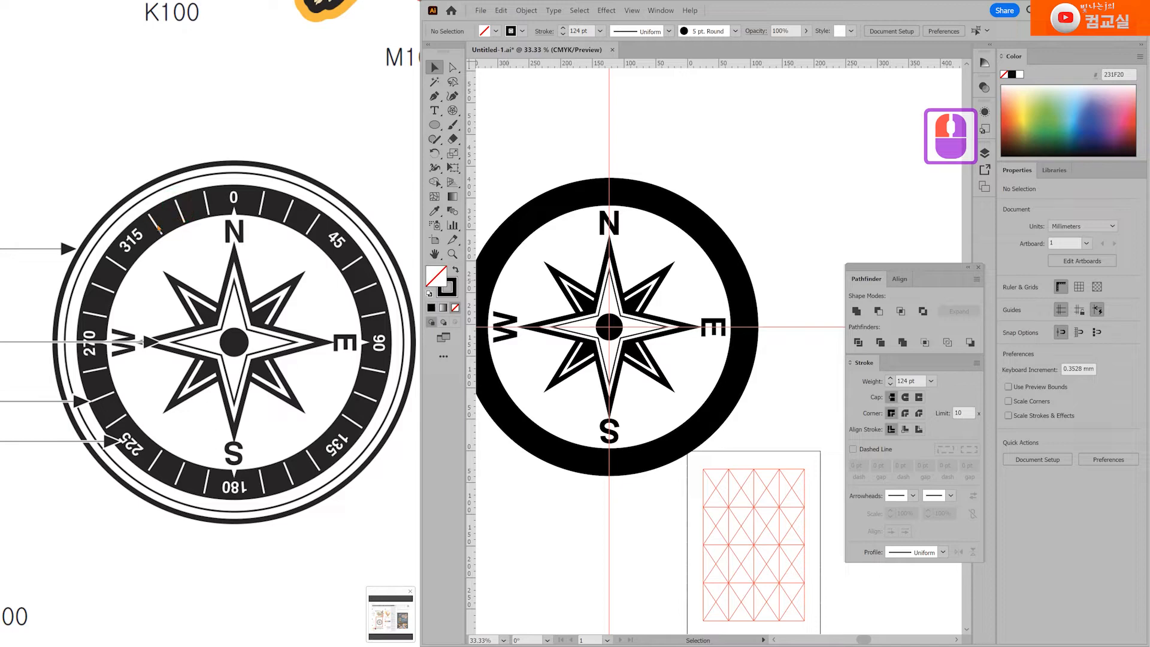
click(675, 170)
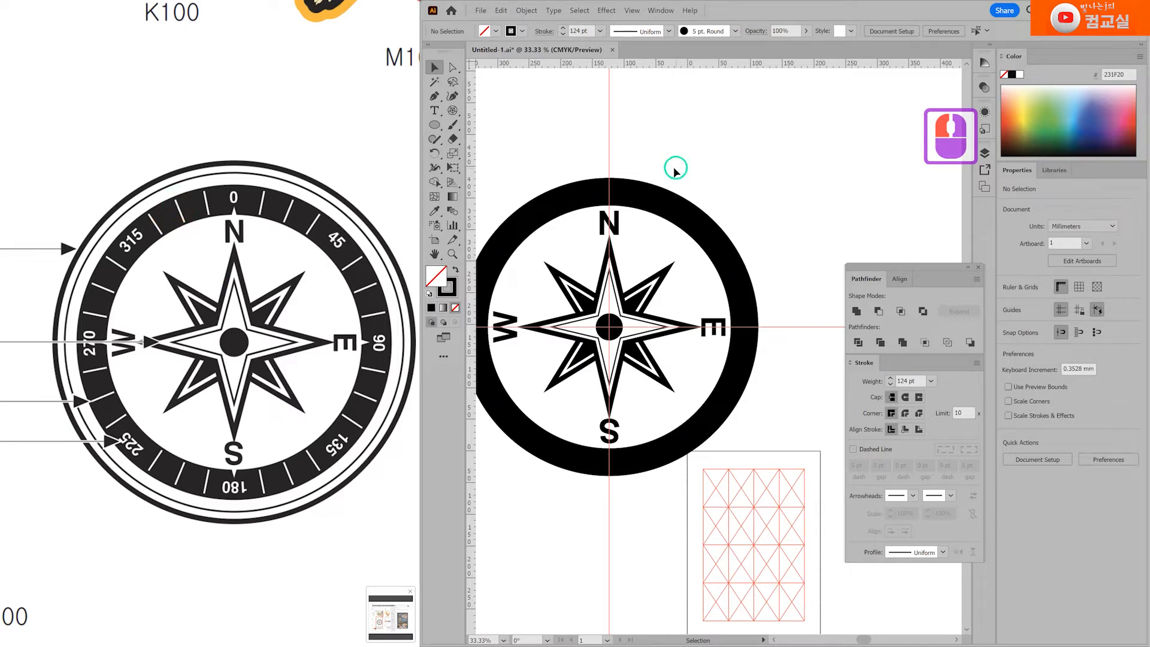
drag(452, 111, 483, 114)
key(backslash)
scroll(593, 190, up, 4)
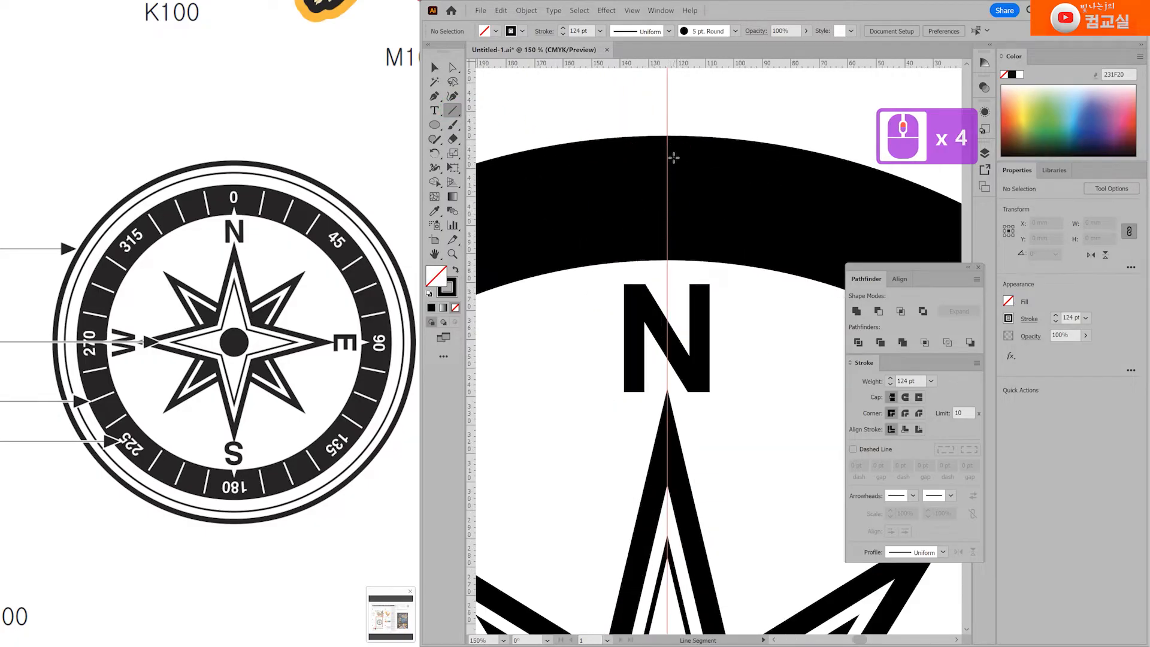
drag(667, 143, 668, 248)
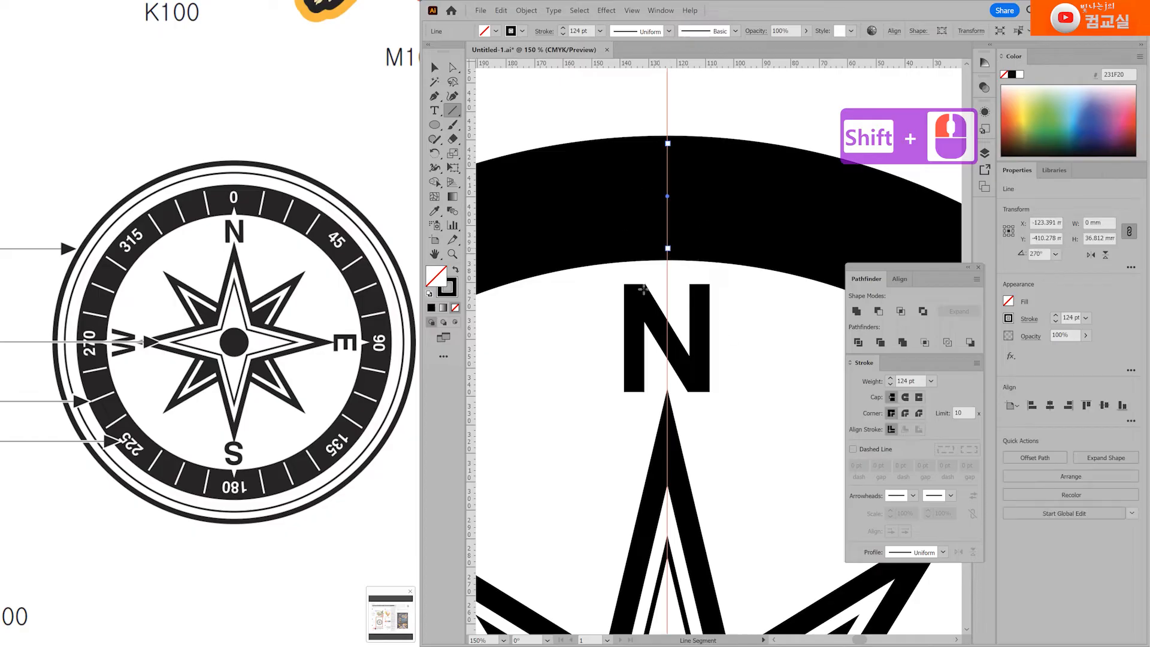
Give the vertical tick line in the ring a white stroke with a 4 pt weight.
click(447, 288)
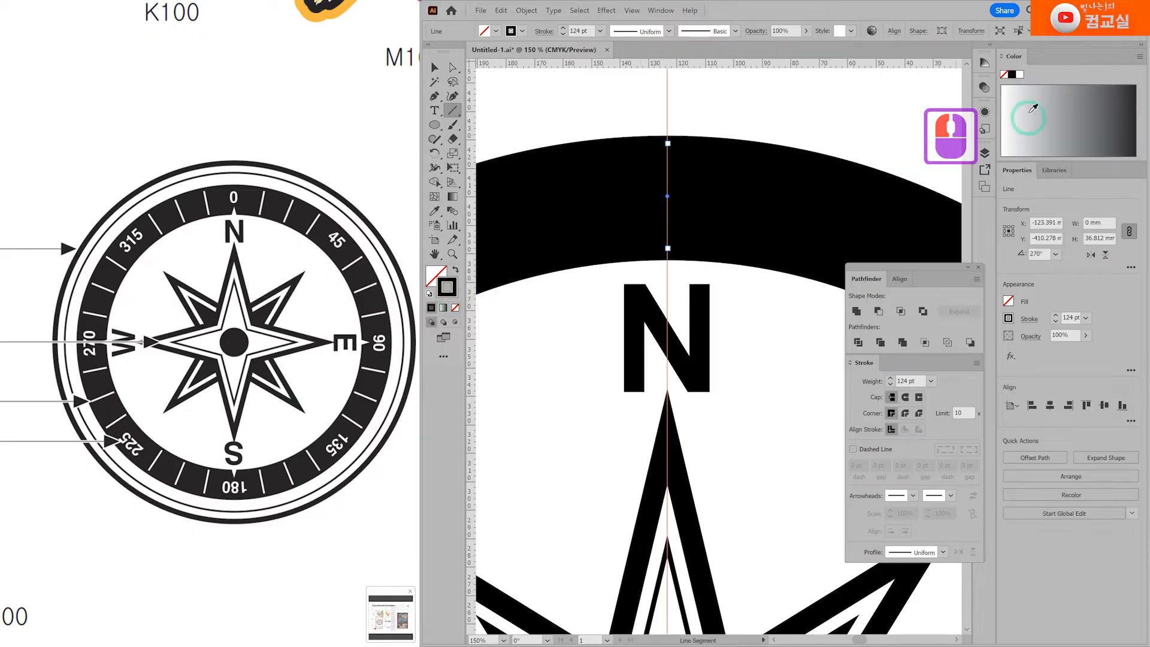
click(1021, 75)
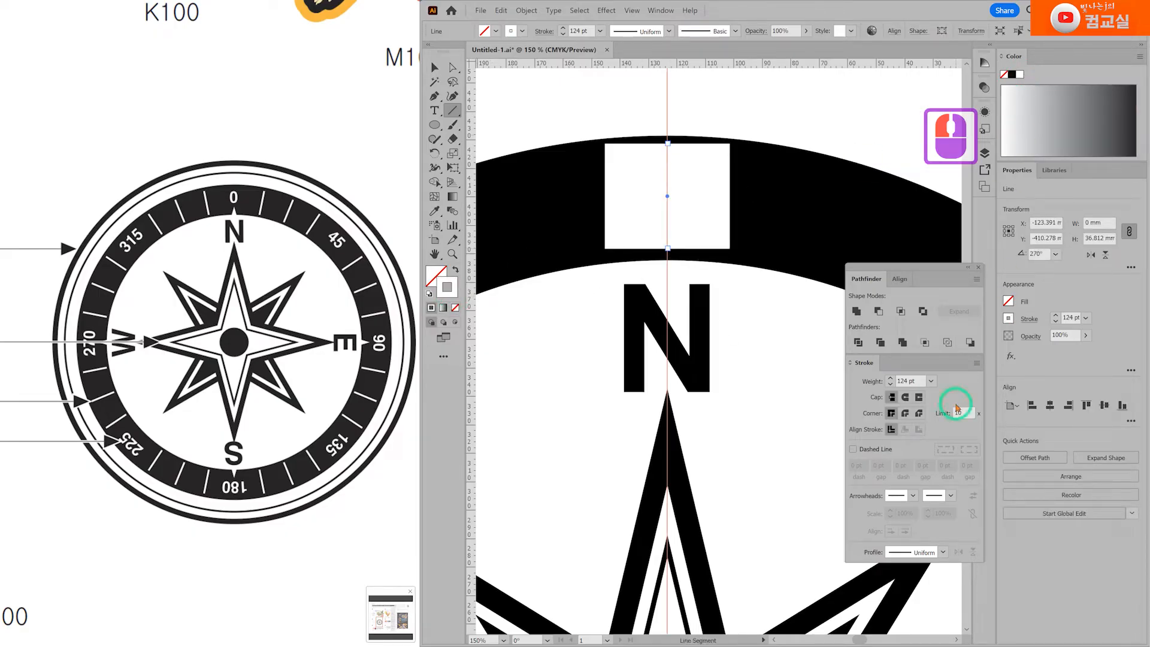
double_click(922, 381)
text(2)
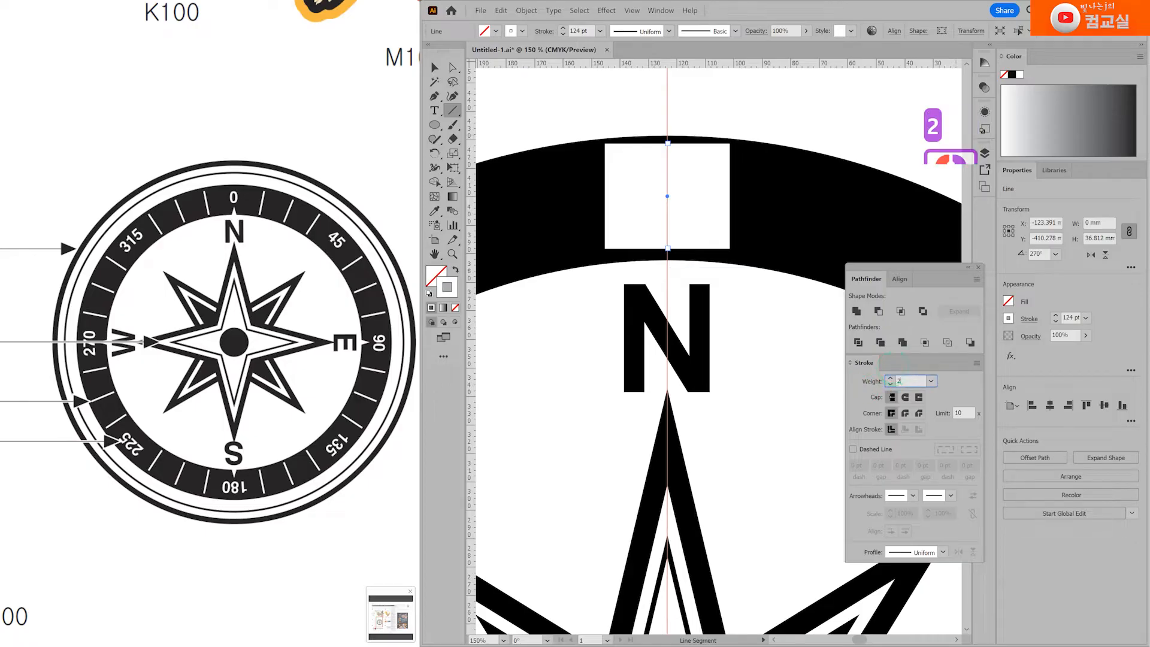
key(Return)
click(916, 381)
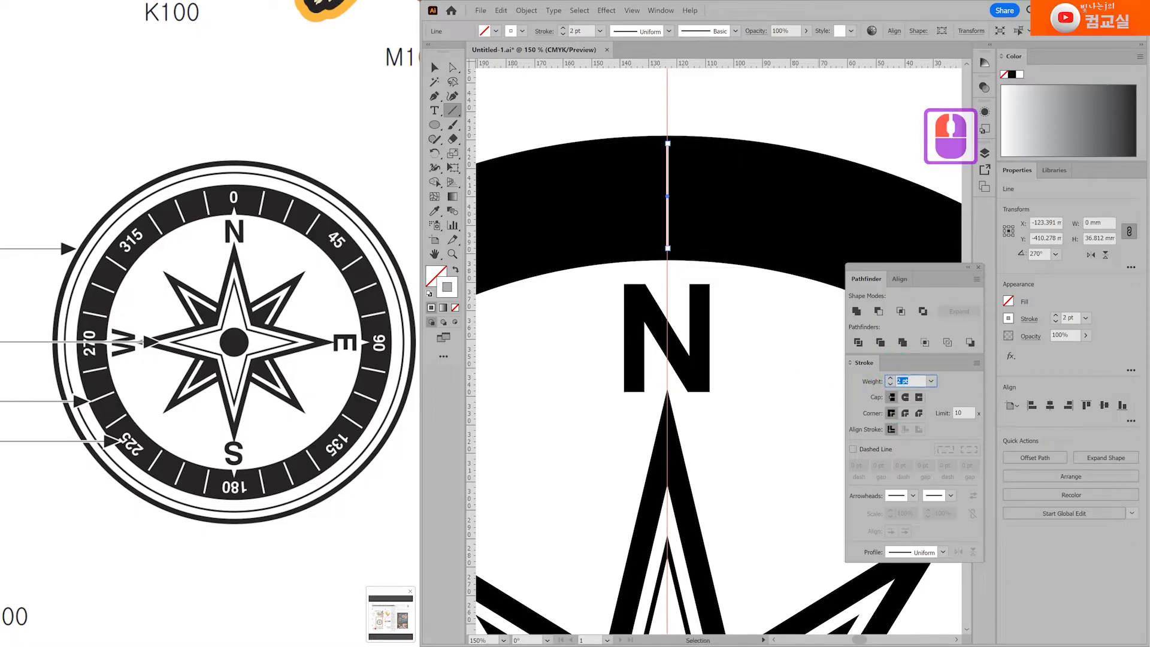
text(4)
key(Return)
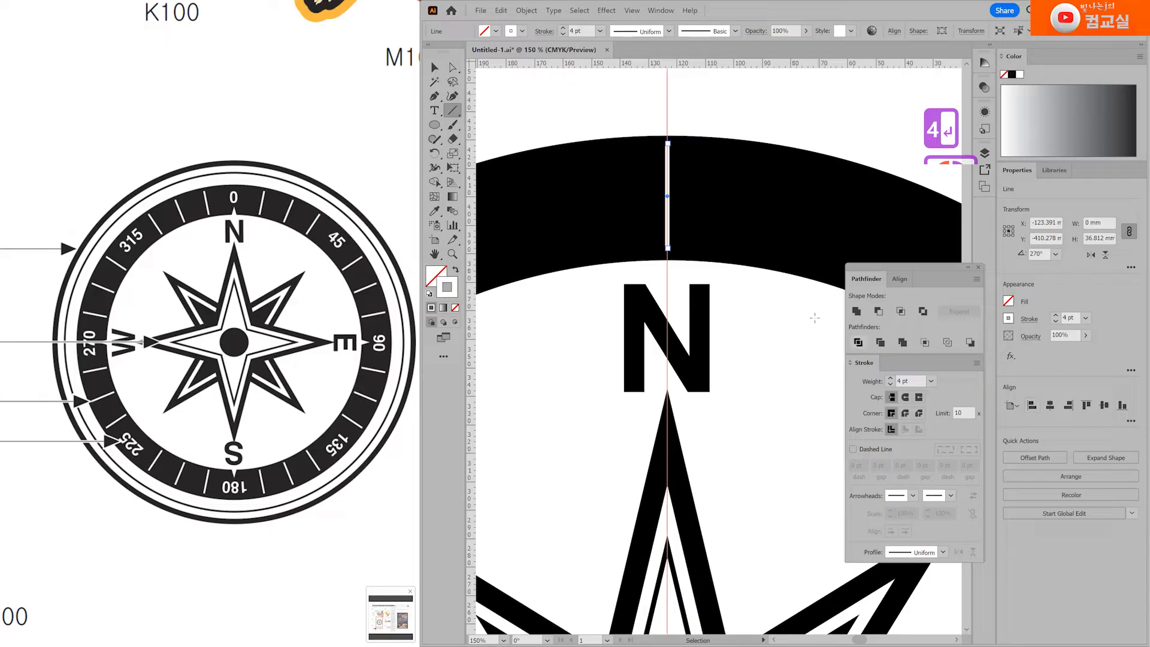
Set the stroke weight of the white vertical tick line above the N to 6 pt.
click(434, 67)
click(860, 111)
scroll(781, 303, down, 4)
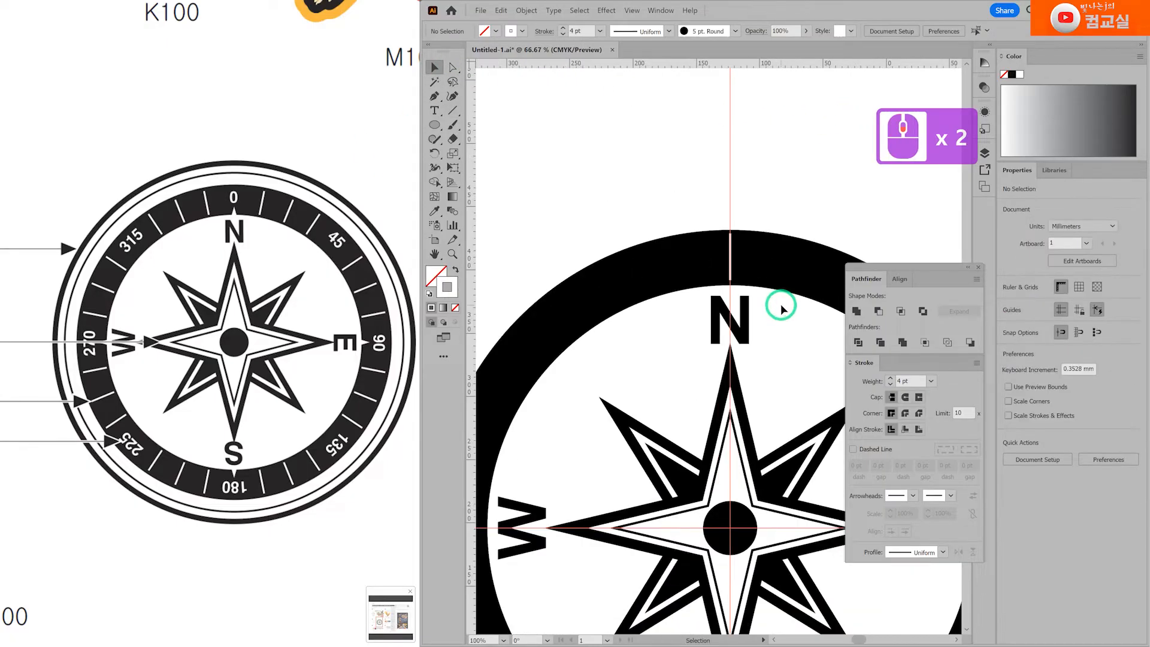
drag(826, 213, 737, 164)
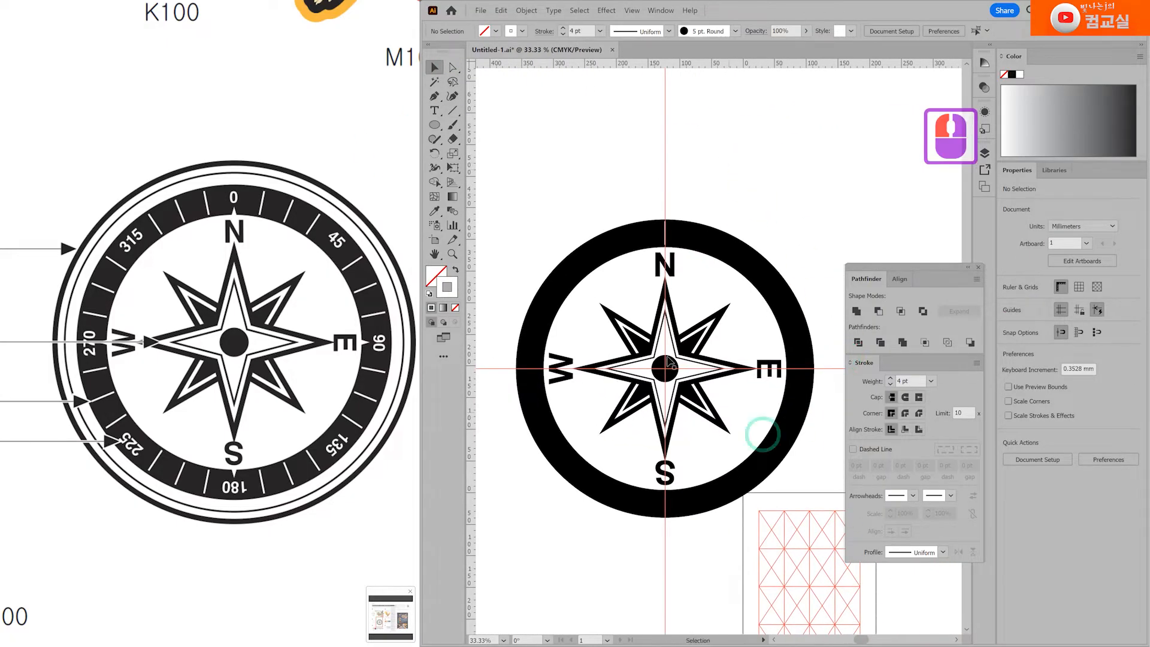
scroll(727, 259, up, 5)
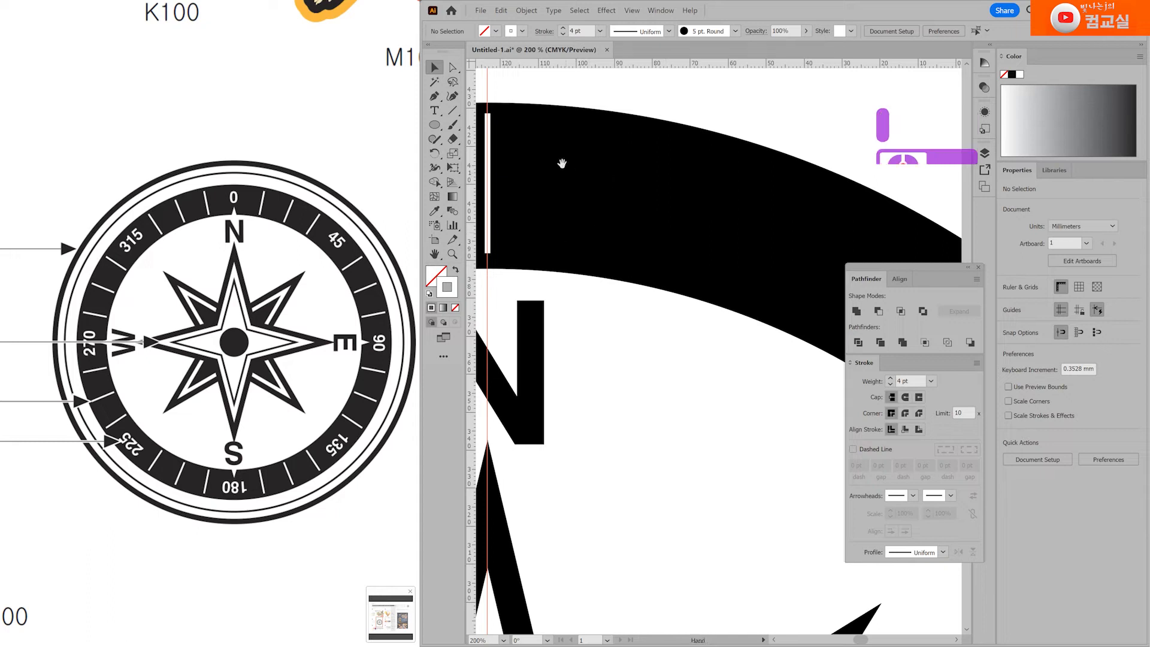
drag(562, 165, 694, 186)
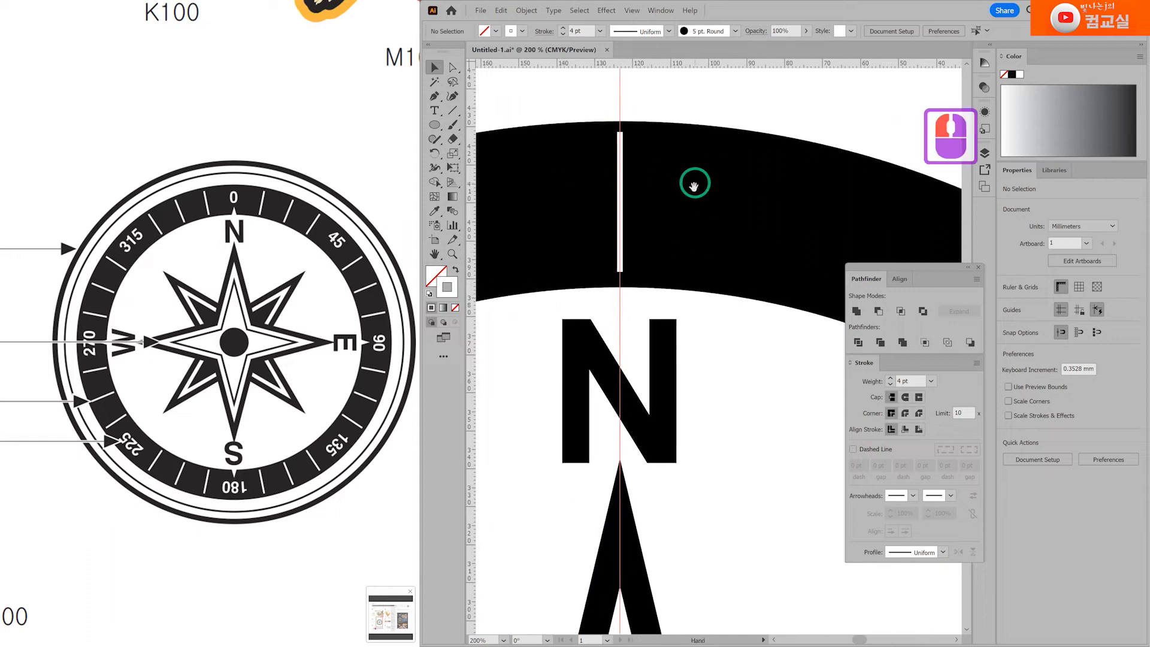
click(621, 270)
click(888, 378)
click(889, 379)
scroll(692, 289, down, 3)
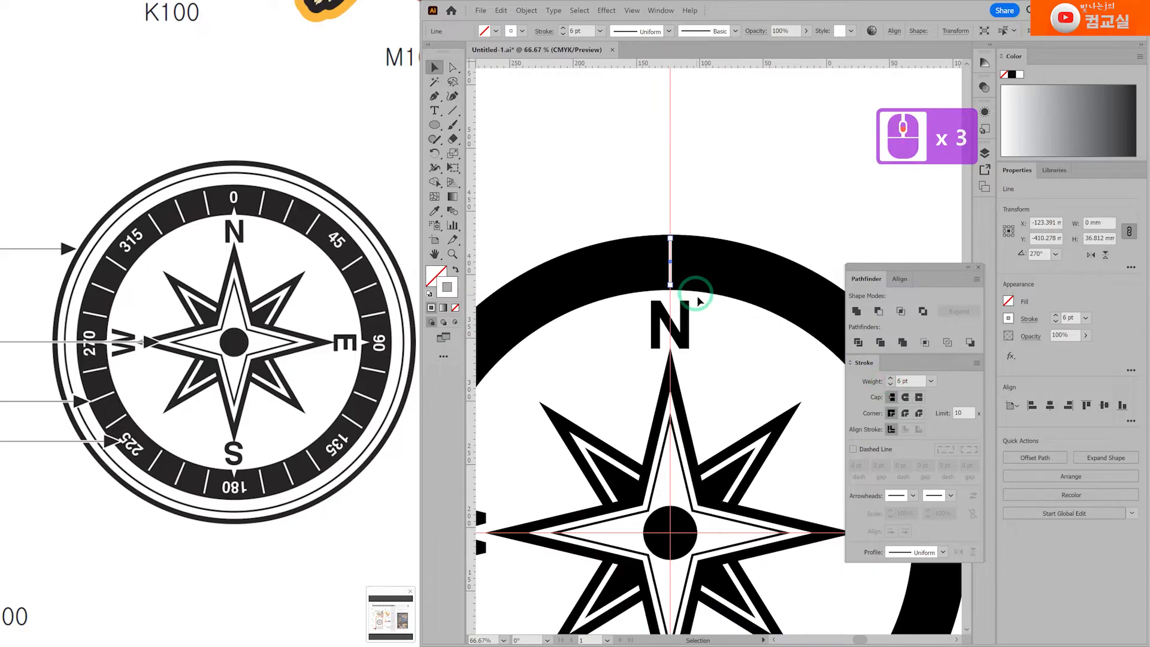
click(755, 188)
scroll(763, 400, down, 1)
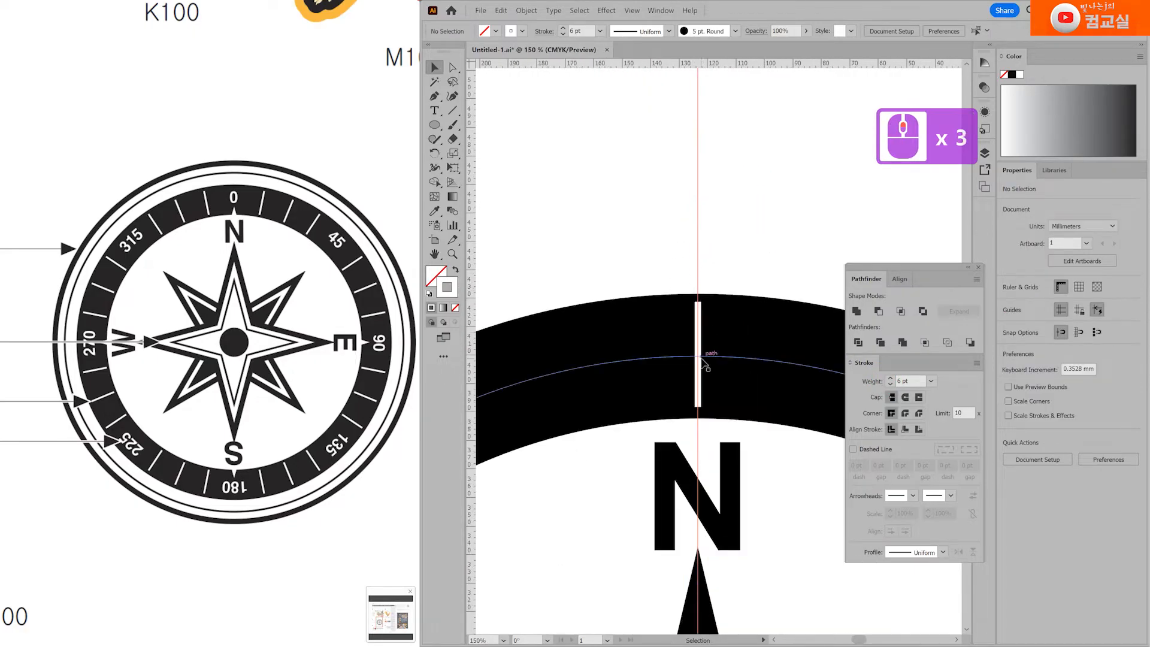
Increase the stroke weight of the white tick line above the N to 7 pt.
click(698, 359)
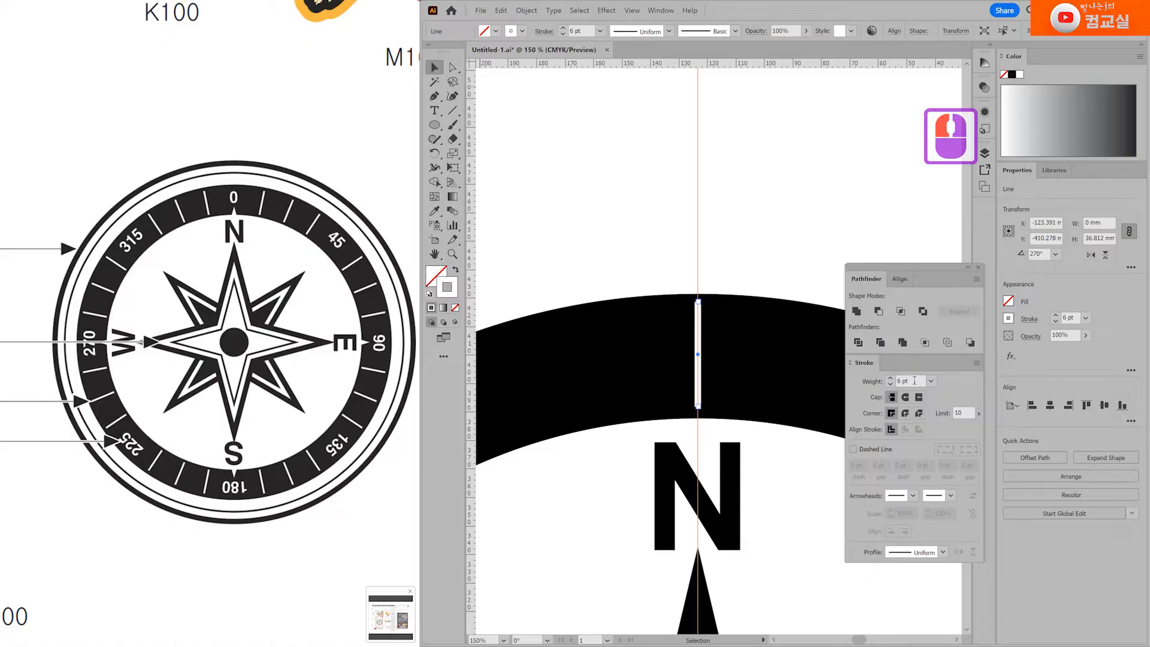
click(890, 378)
click(813, 192)
scroll(811, 390, down, 2)
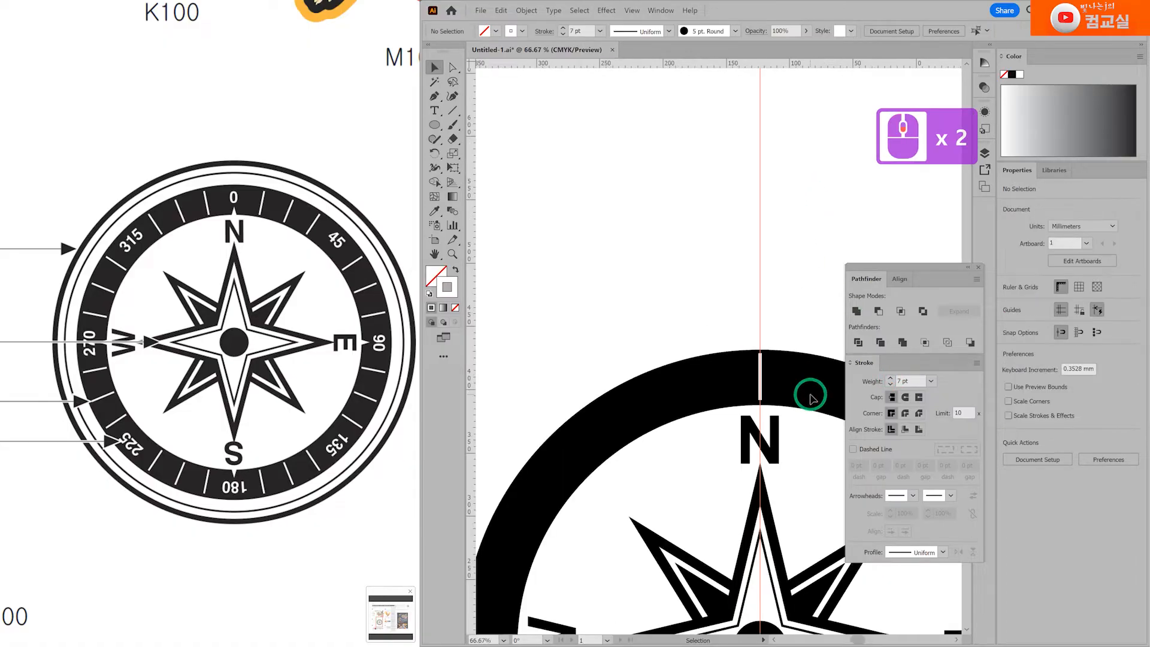
Examine the spacing and length of the white tick marks in the reference compass's dial ring.
scroll(796, 424, down, 1)
drag(764, 453, 648, 279)
scroll(306, 172, up, 10)
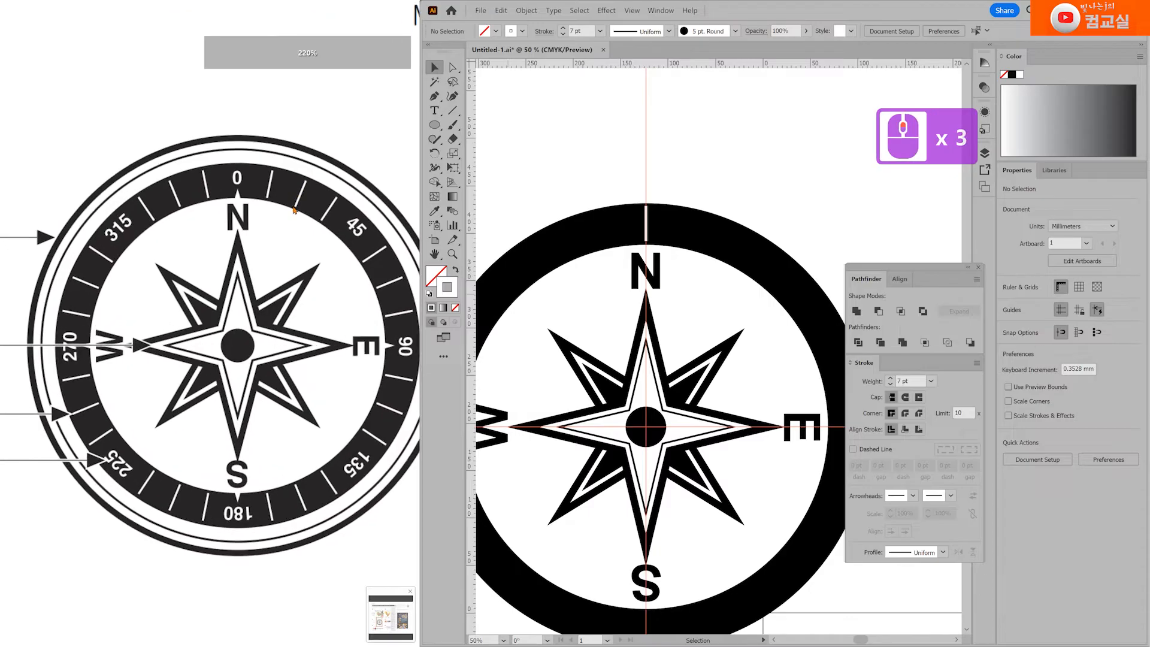
scroll(298, 210, up, 5)
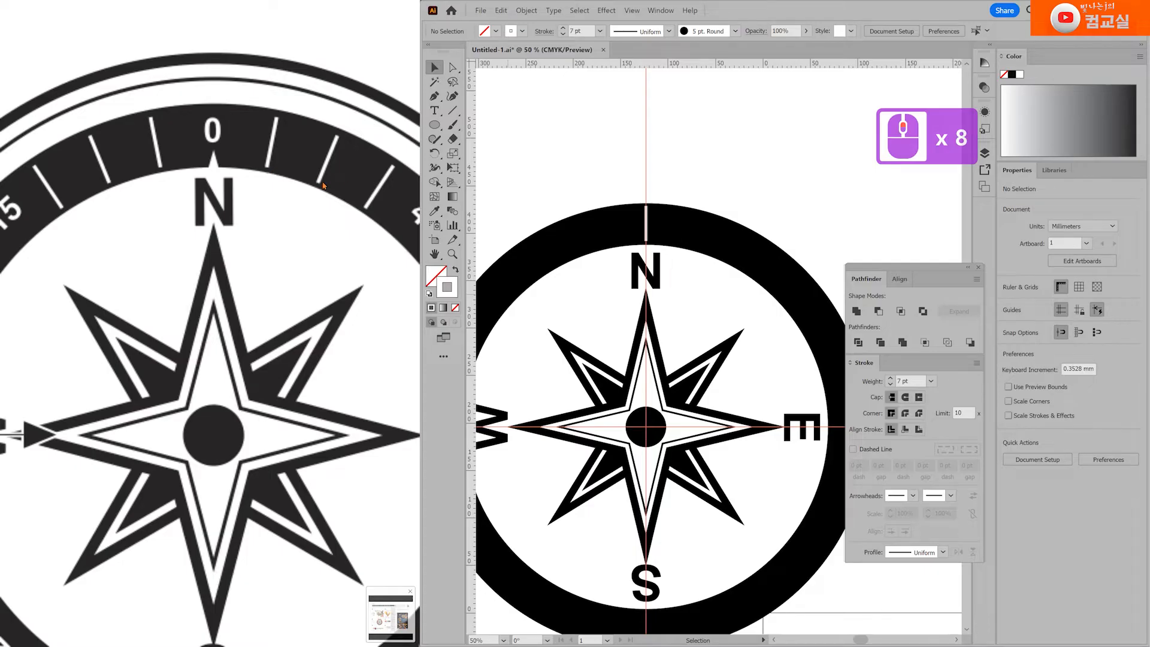
scroll(322, 241, down, 16)
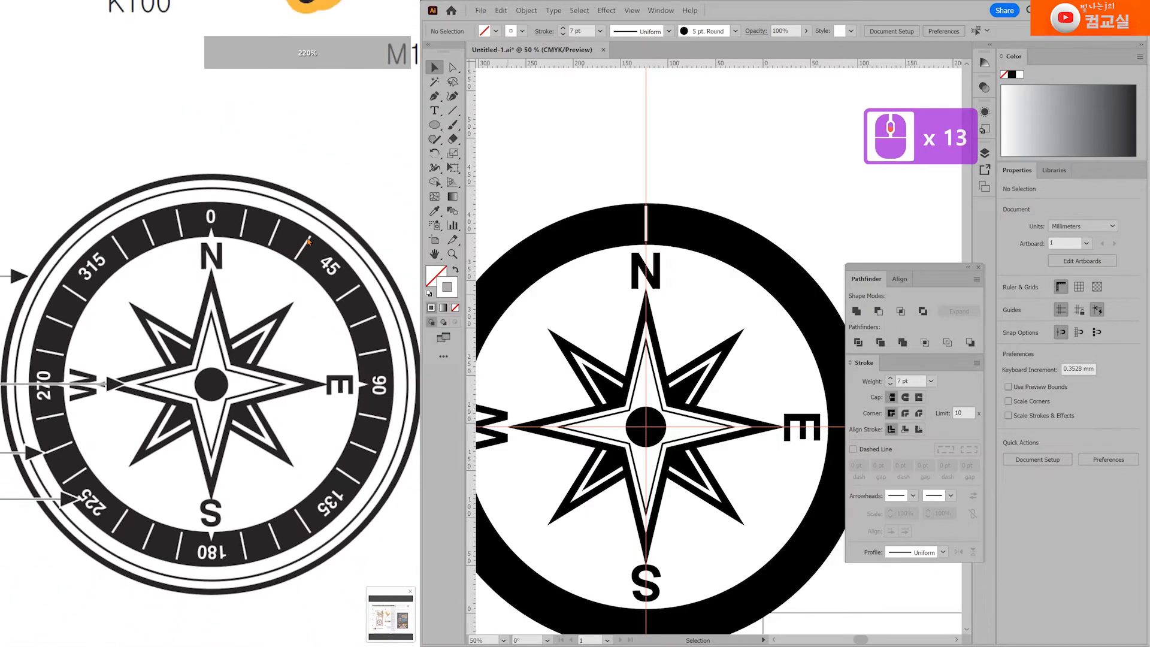
scroll(267, 343, down, 7)
click(722, 263)
scroll(676, 259, down, 1)
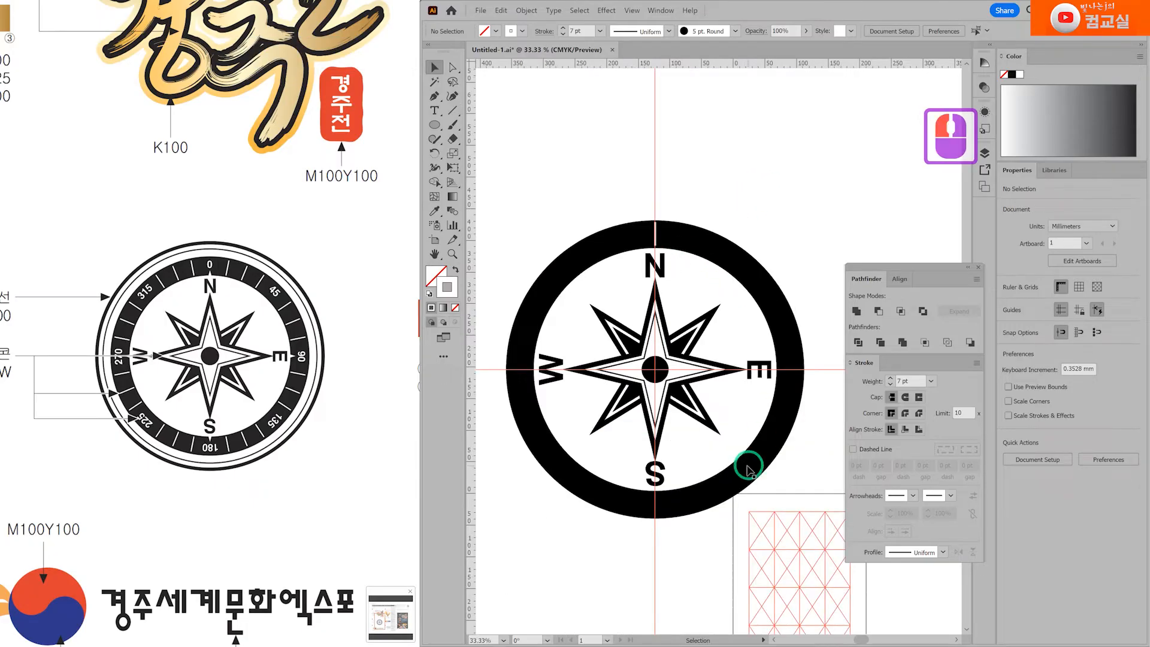
Shorten the white tick line to about 36 mm by moving its upper end point straight down.
scroll(667, 199, up, 2)
scroll(659, 262, up, 3)
key(a)
scroll(765, 211, up, 2)
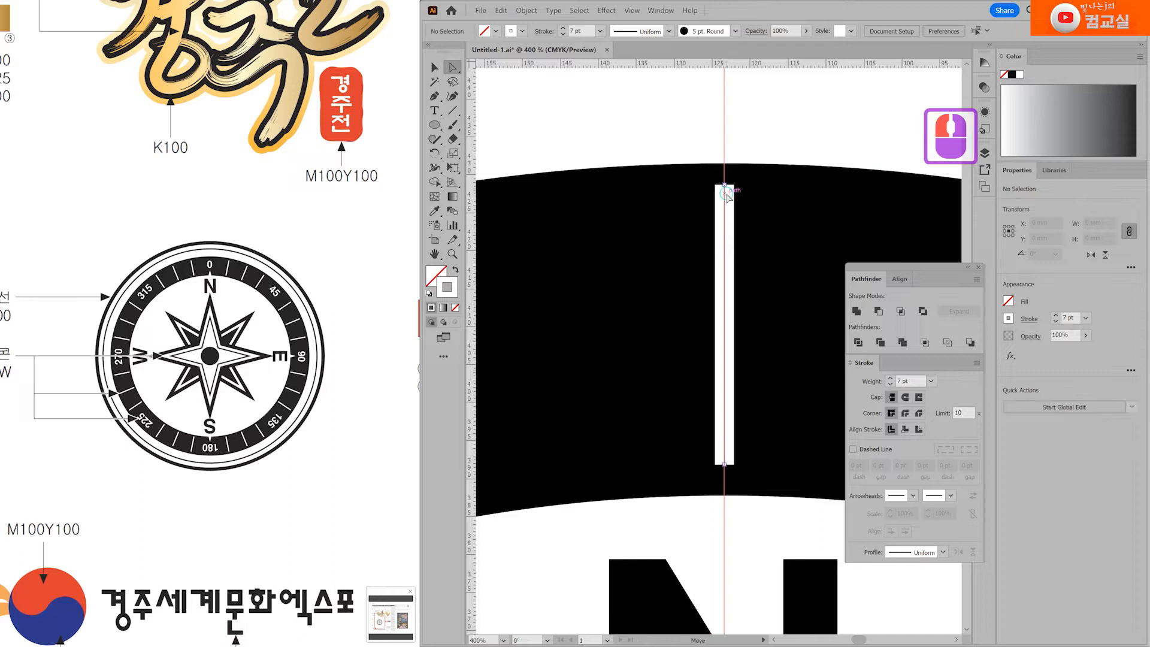
click(725, 185)
click(725, 185)
click(725, 185)
drag(725, 189, 726, 193)
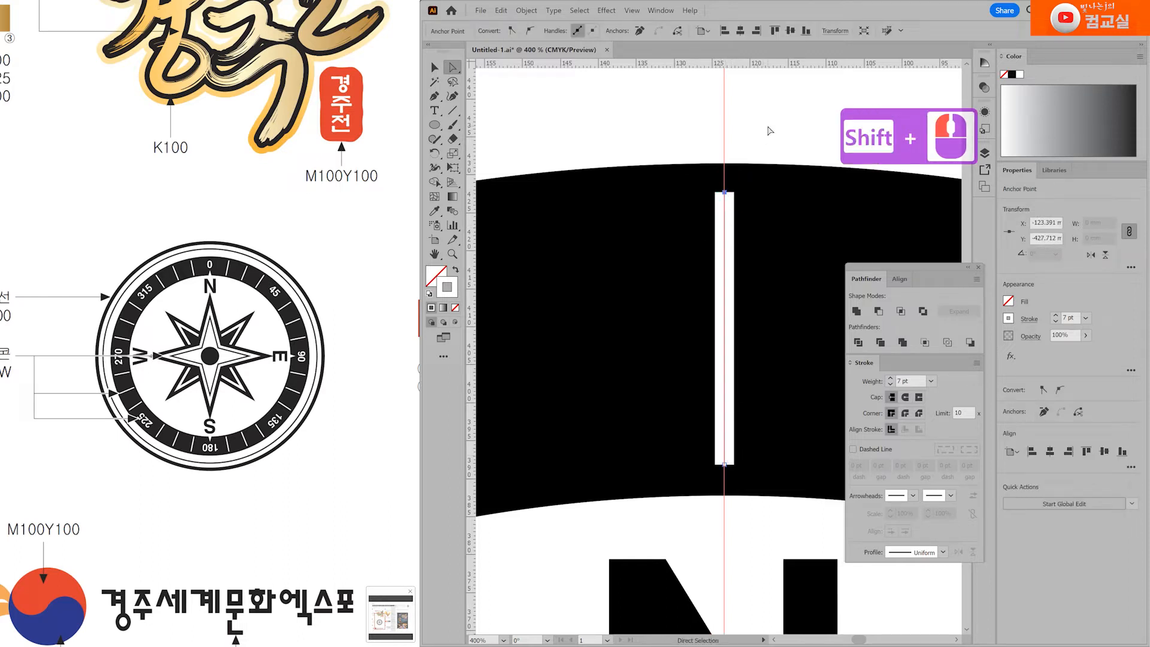
shift+click(770, 131)
scroll(783, 475, down, 4)
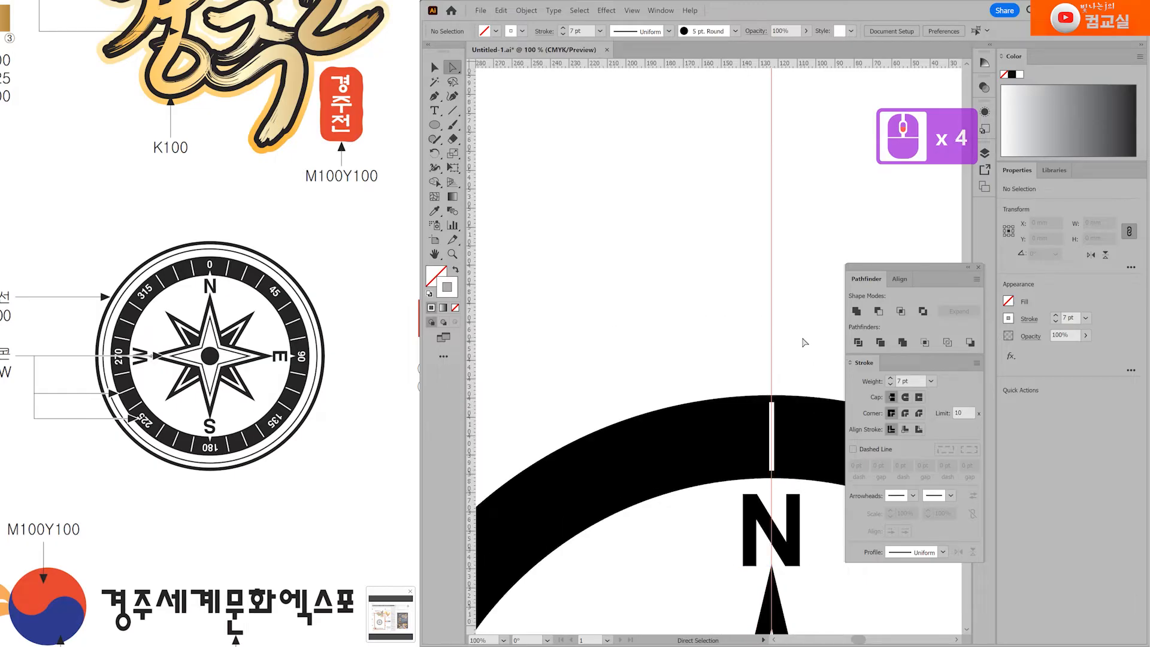
Make a copy of the white tick line rotated by 360/32 degrees around the compass centre.
scroll(731, 240, down, 2)
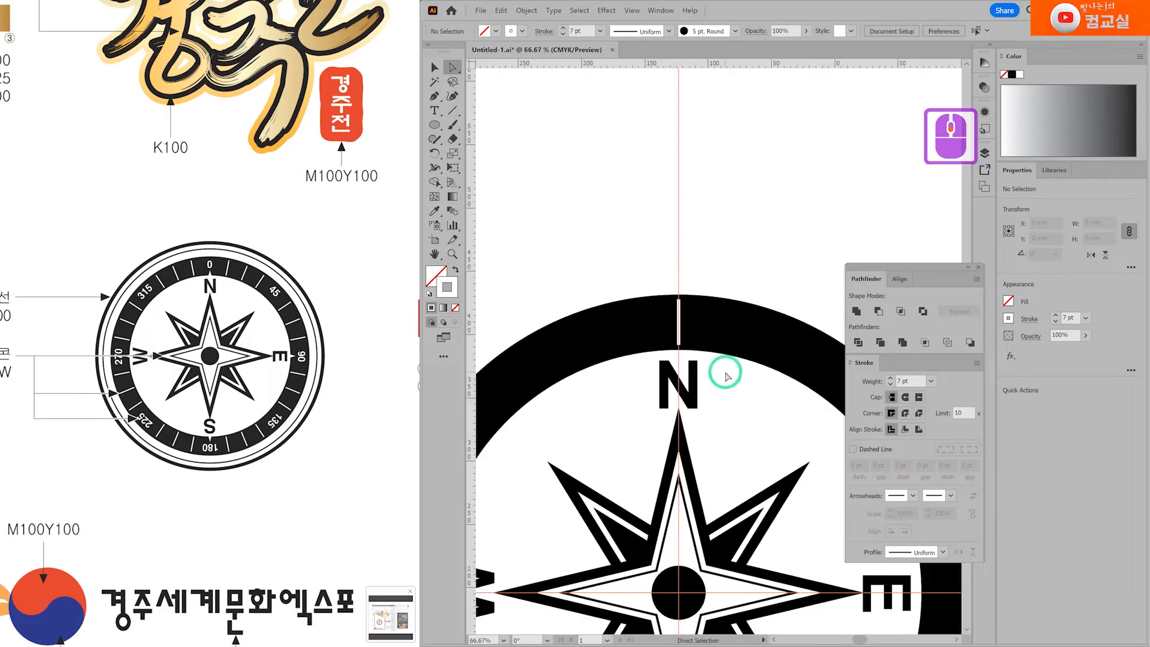
scroll(762, 269, down, 1)
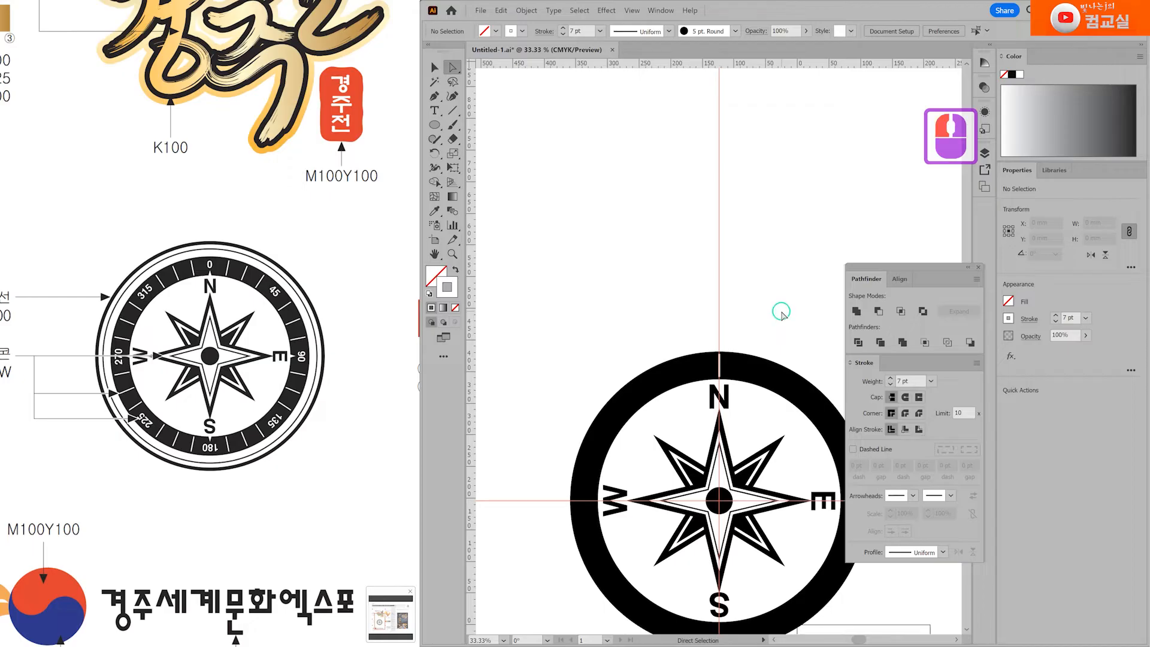
drag(781, 308, 700, 166)
scroll(671, 335, up, 1)
scroll(671, 335, down, 1)
click(433, 68)
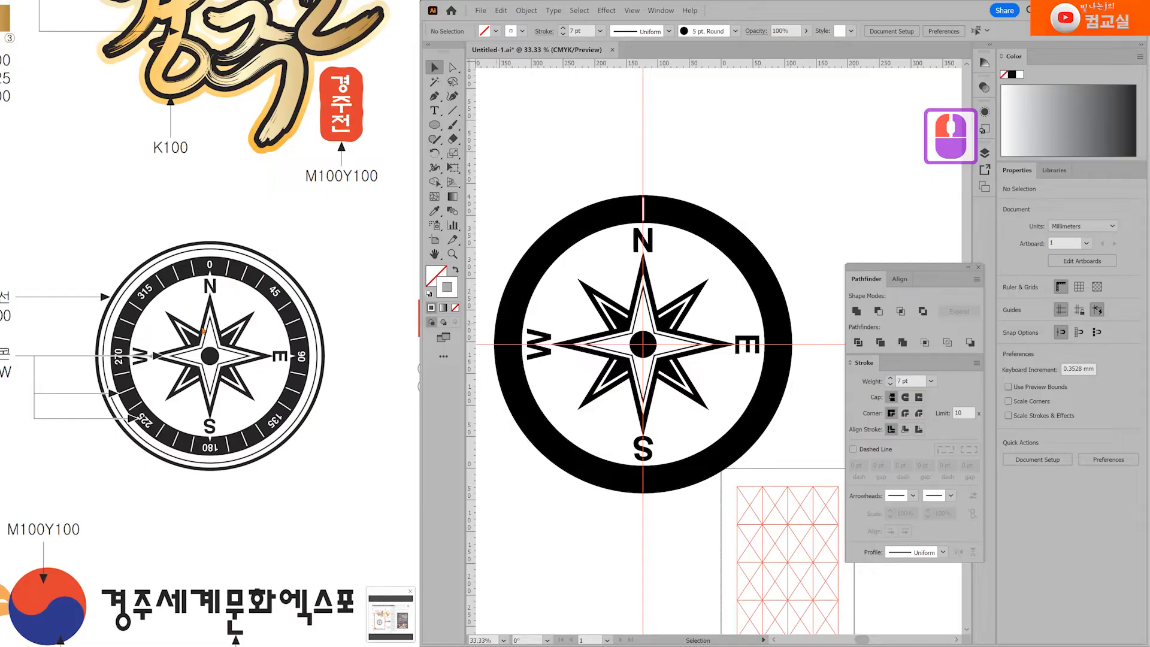
scroll(658, 227, up, 5)
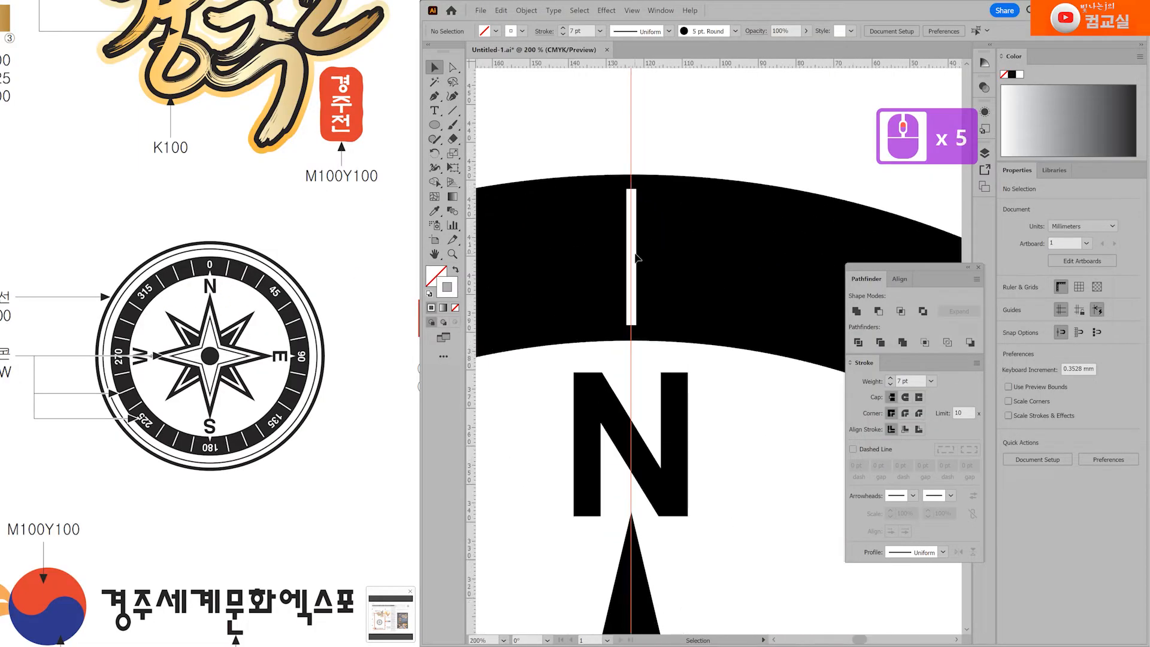
click(634, 256)
scroll(635, 256, down, 5)
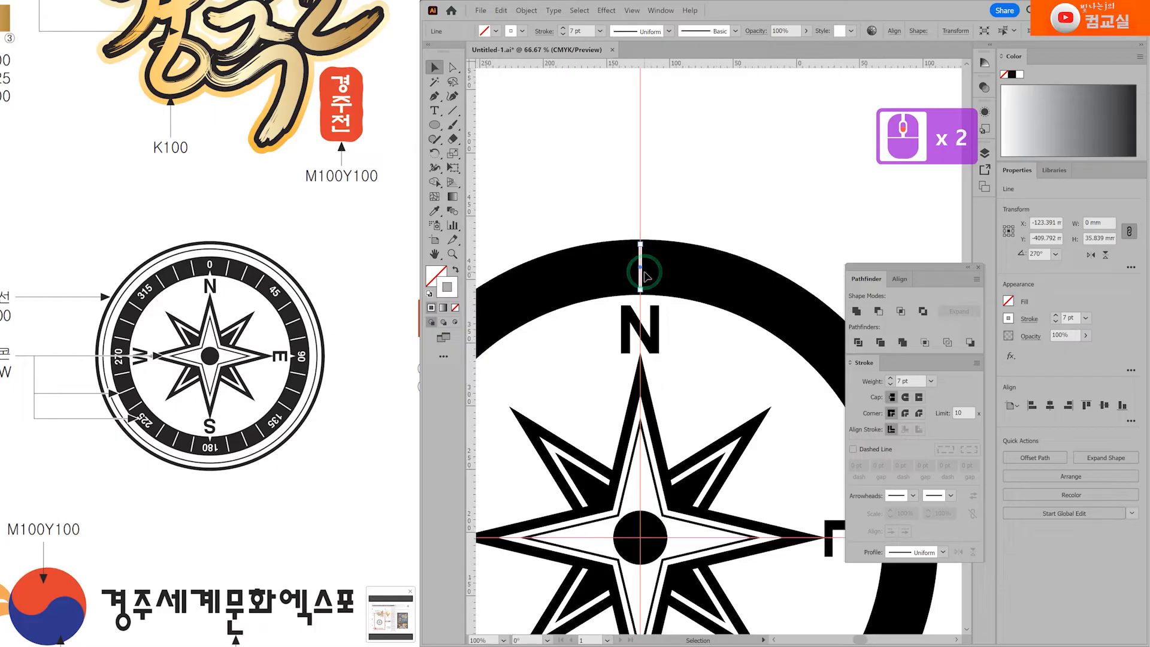
drag(690, 203, 708, 149)
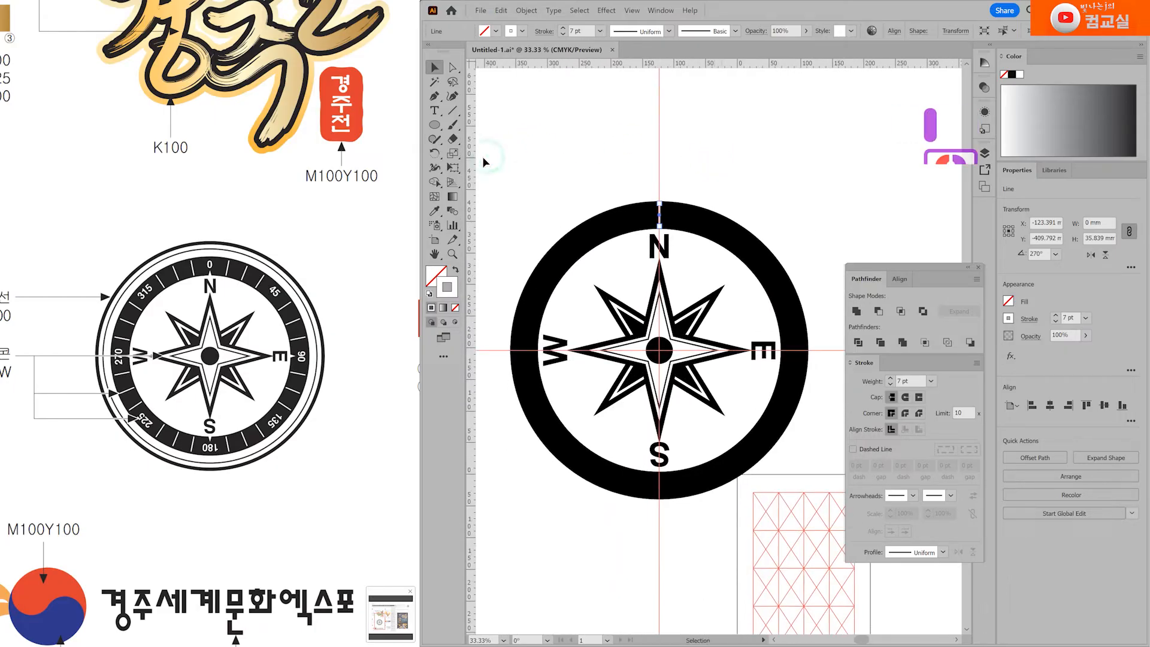
key(r)
click(665, 227)
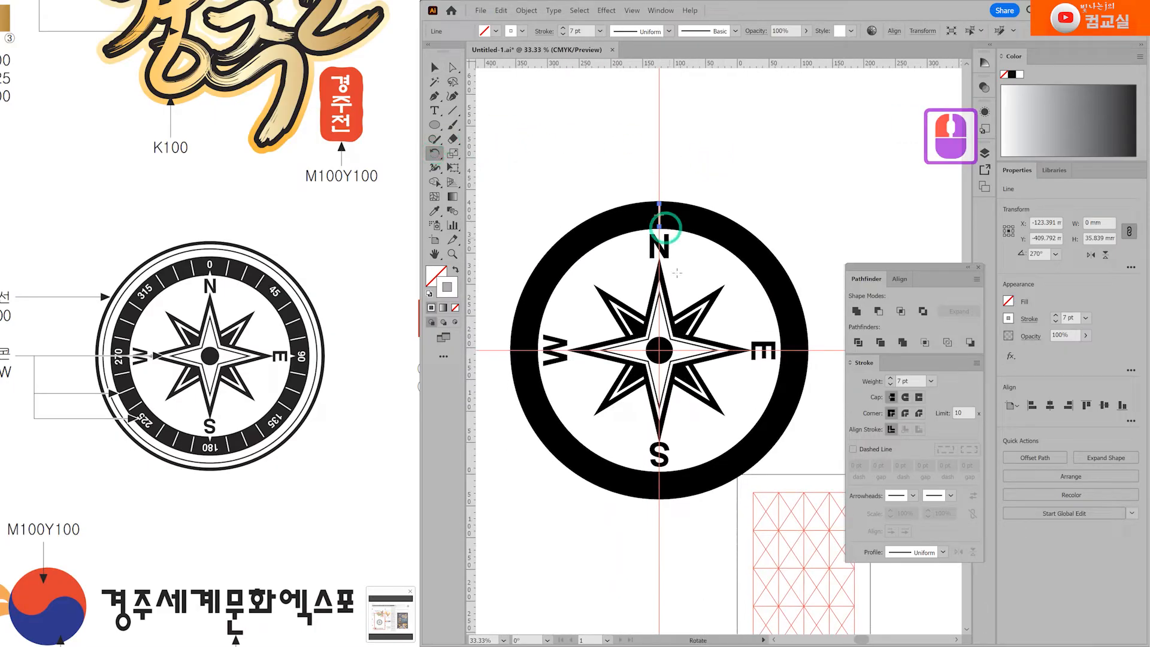
alt+click(659, 350)
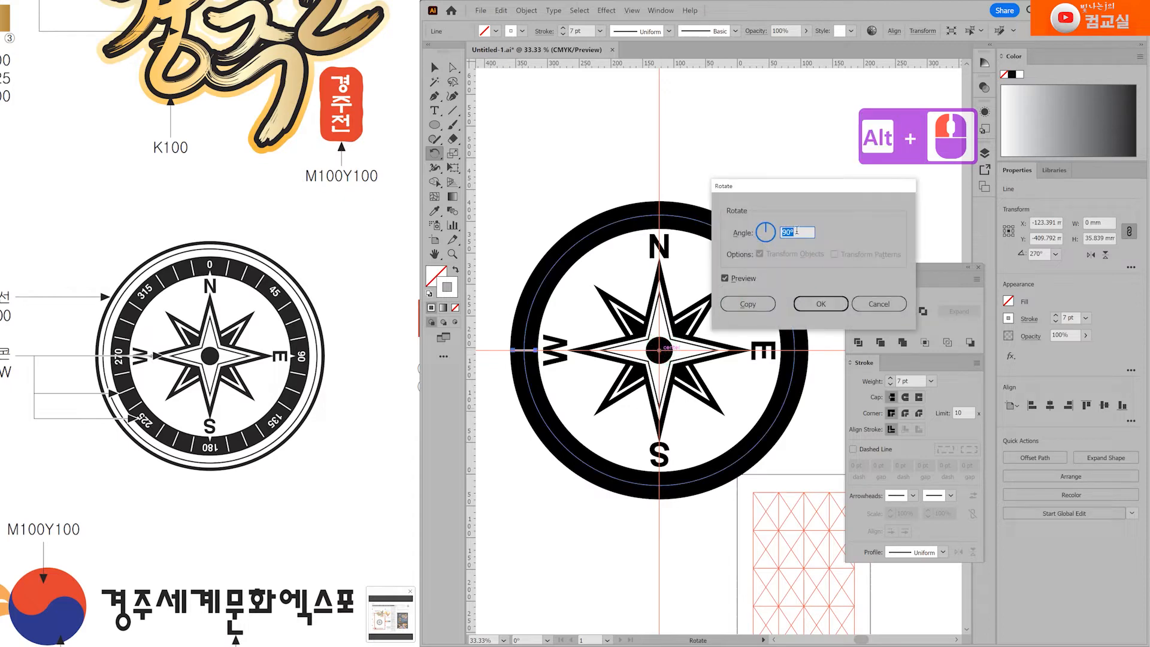
text(360/)
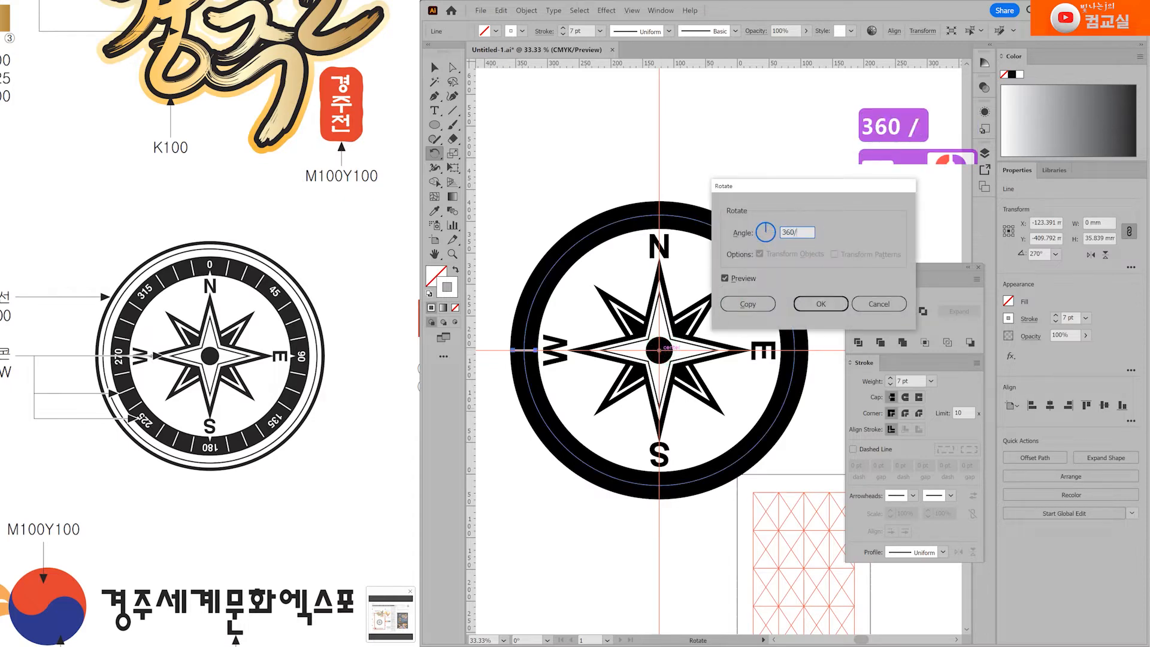
text(32)
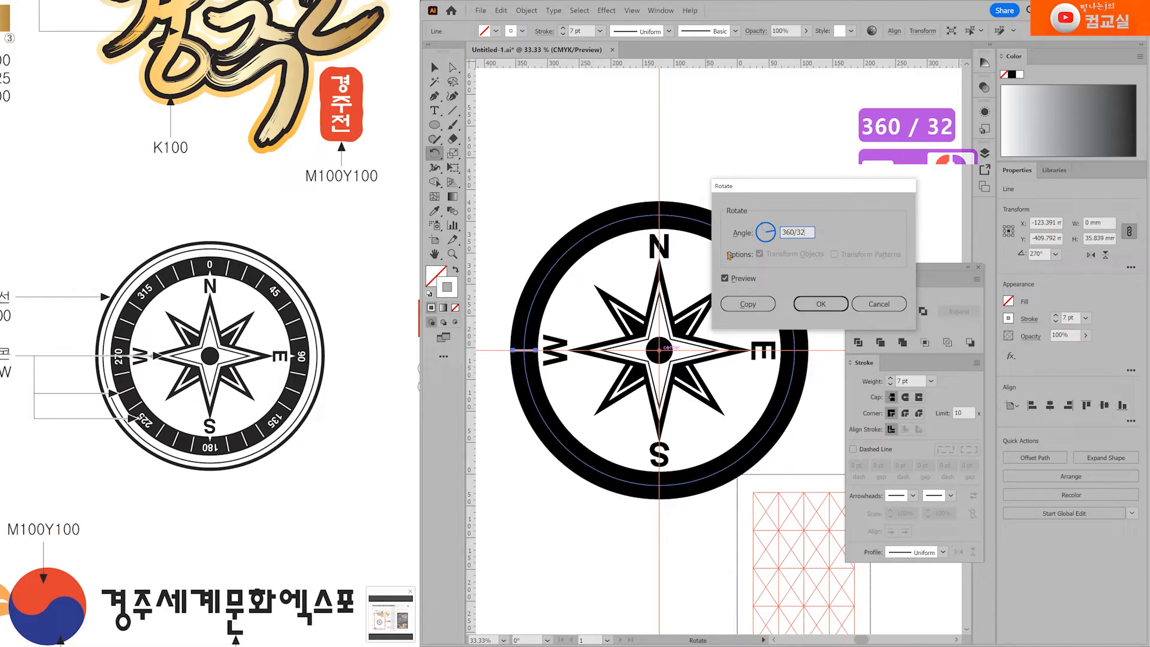
click(750, 306)
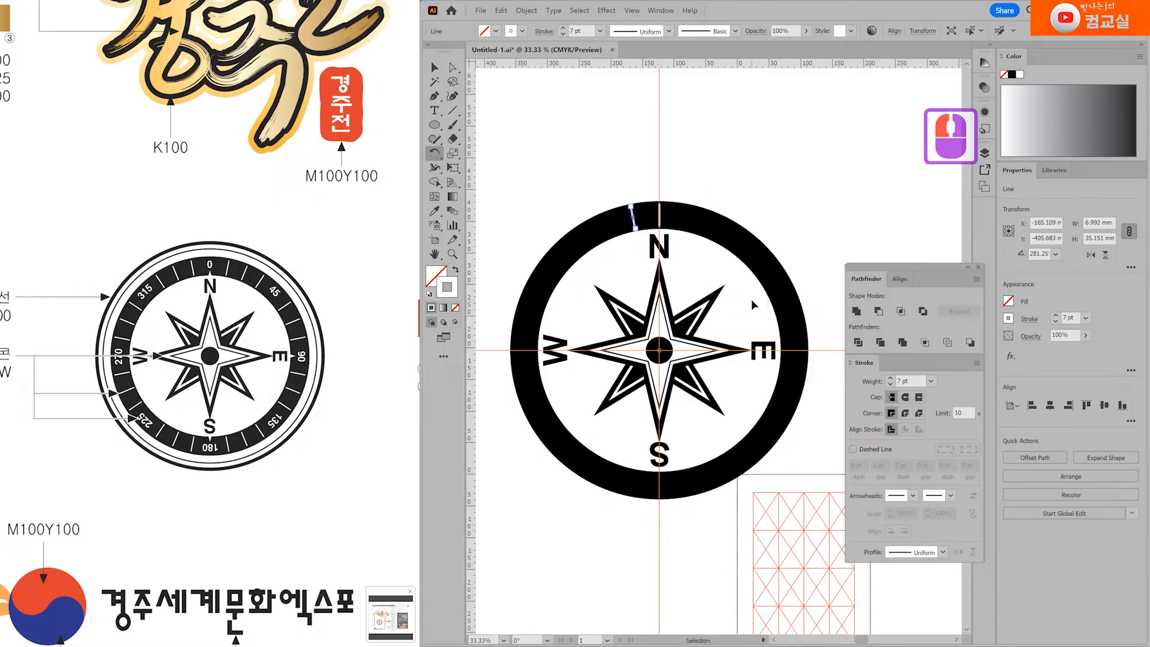
Repeat the rotated copy 30 more times so the tick marks go all the way around the black ring.
key(ctrl+d)
key(ctrl+d)
key(ctrl+d)
key(ctrl+d)
key(ctrl+d)
key(ctrl+d)
key(ctrl+d)
key(ctrl+d)
key(ctrl+d)
key(ctrl+d)
key(ctrl+d)
key(ctrl+d)
key(ctrl+d)
key(ctrl+d)
key(ctrl+d)
key(ctrl+d)
key(ctrl+d)
key(ctrl+d)
key(ctrl+d)
key(ctrl+d)
key(ctrl+d)
key(ctrl+d)
key(ctrl+d)
key(ctrl+d)
key(ctrl+d)
key(ctrl+d)
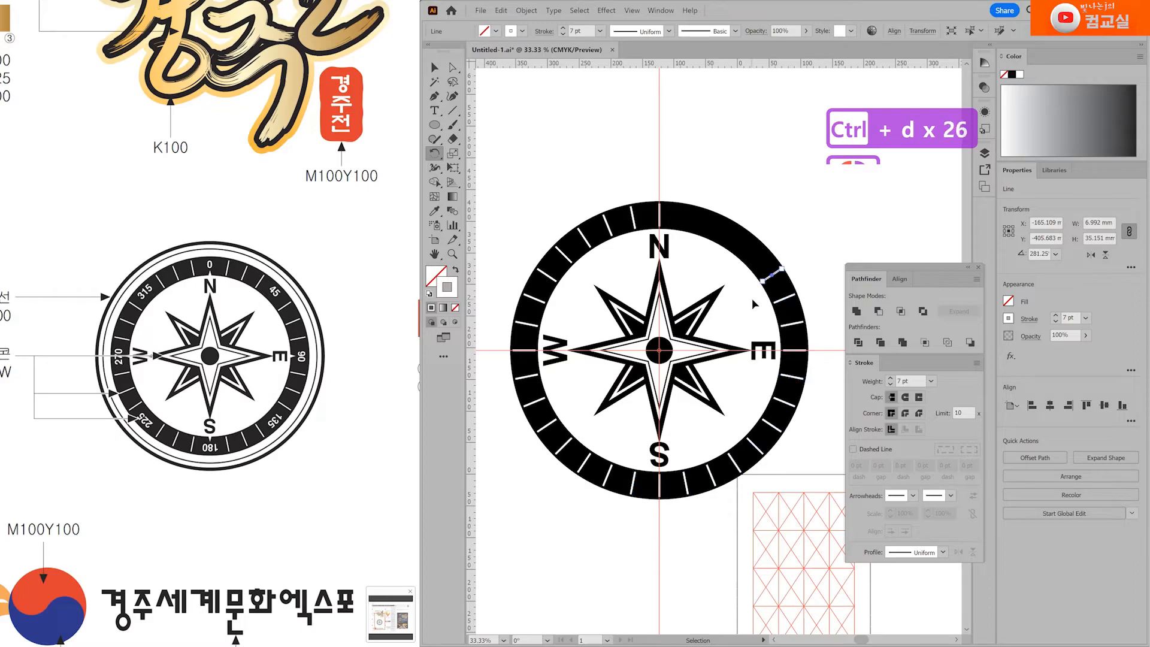
key(ctrl+d)
key(ctrl+d)
key(ctrl+d)
key(ctrl+d)
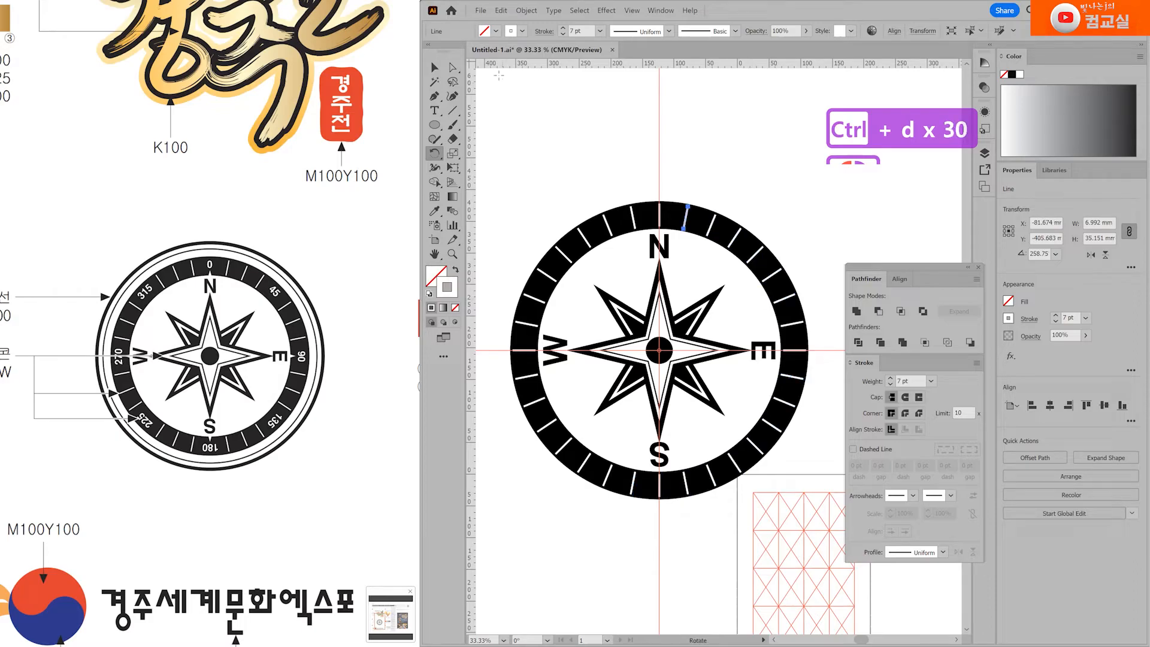
Delete the vertical tick mark directly above the N, leaving room for the number 0.
click(436, 68)
scroll(692, 183, up, 1)
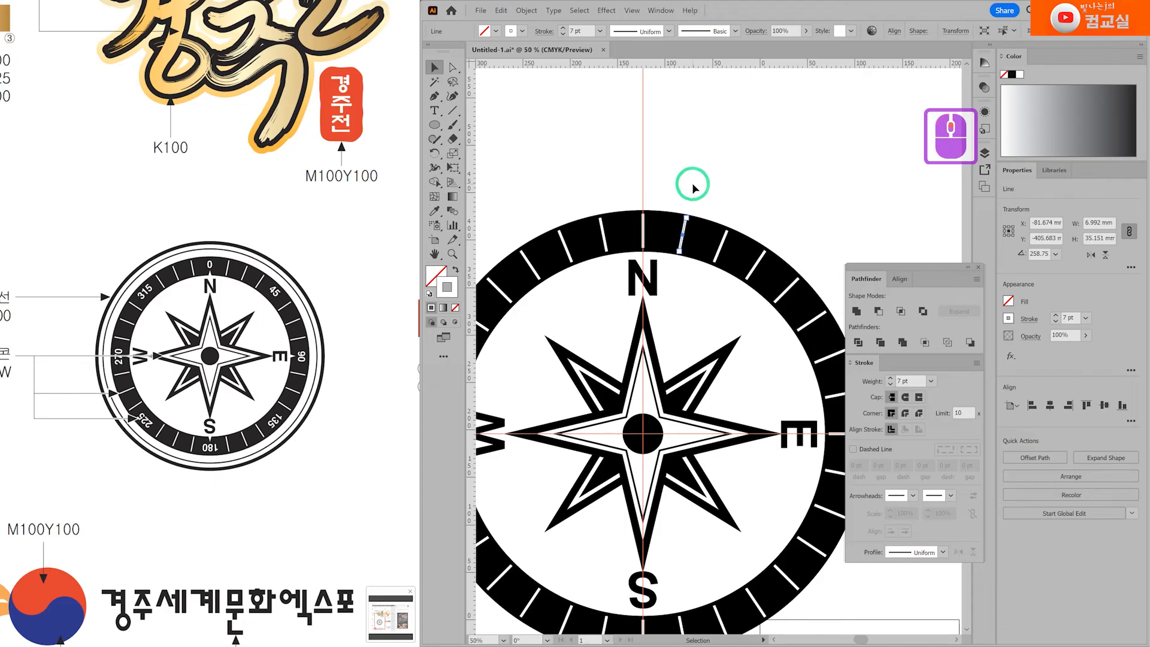
click(645, 235)
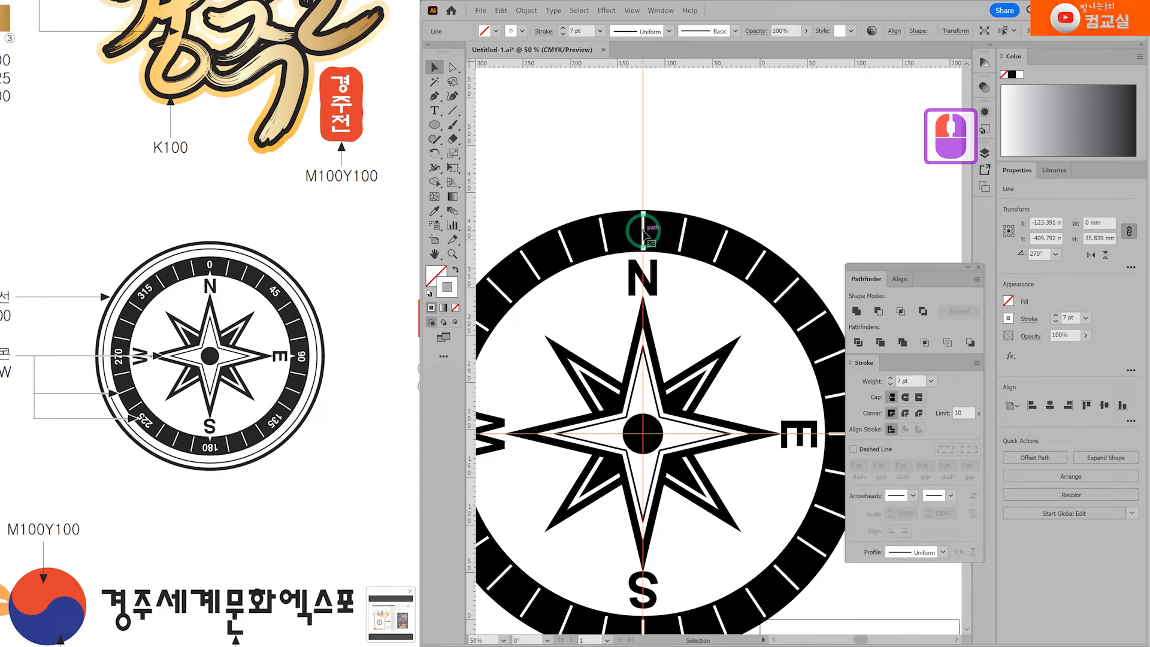
key(Delete)
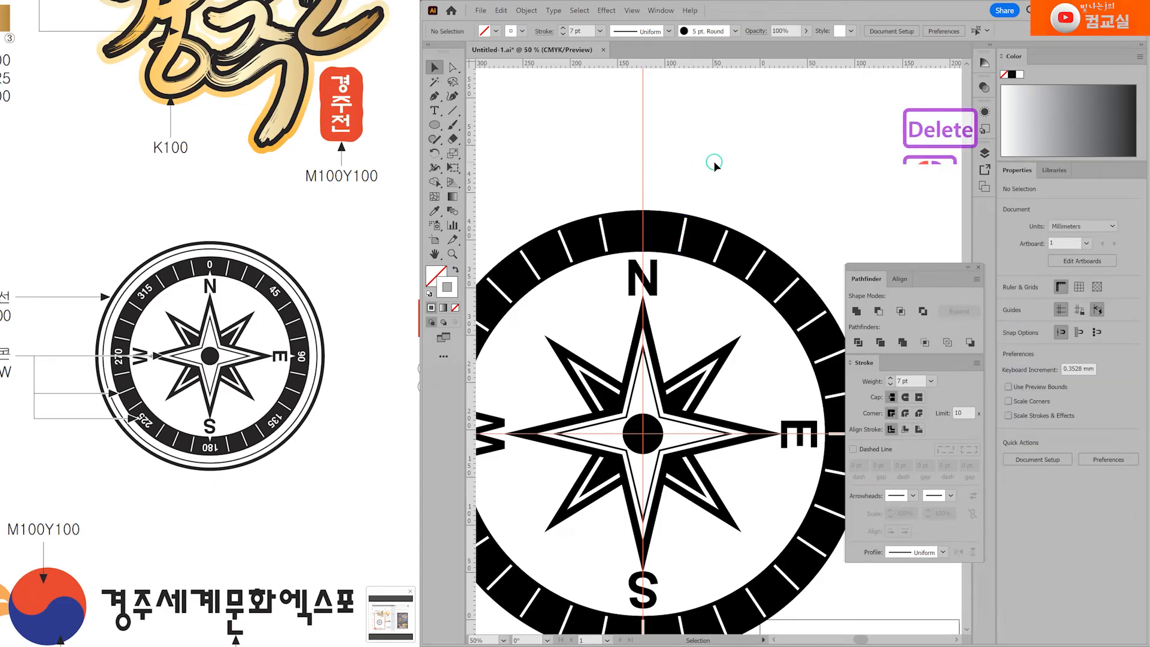
Draw an upright triangle about 65.6 mm wide and 56.8 mm high in the empty area above the compass with the Polygon tool.
drag(688, 160, 752, 136)
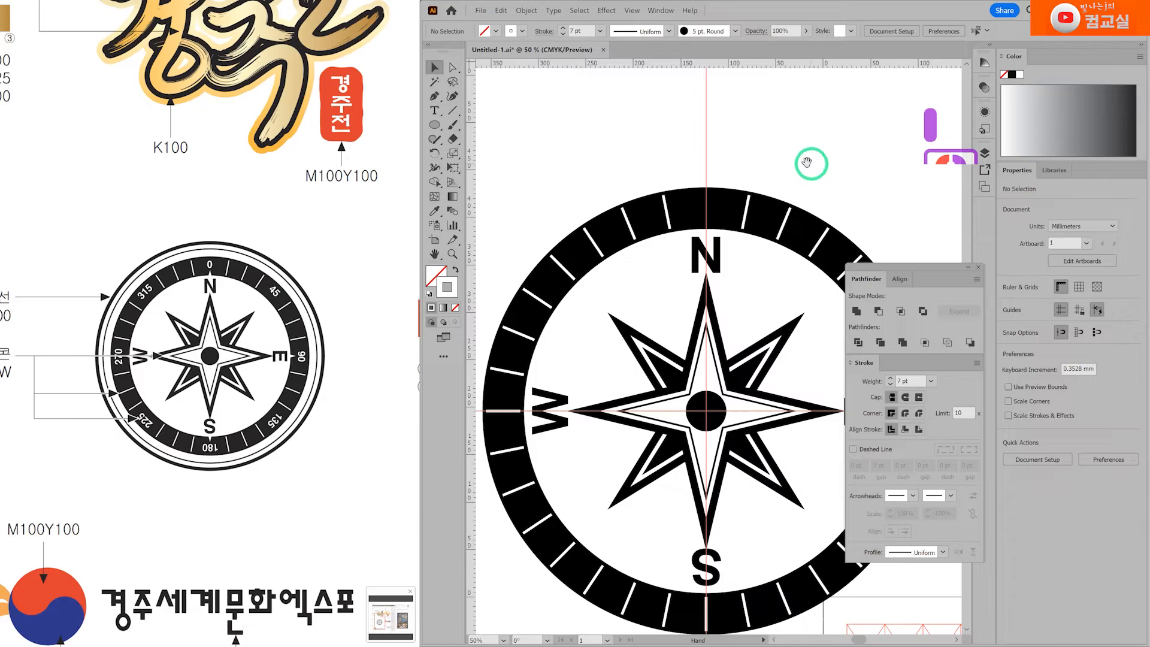
drag(811, 162, 739, 146)
scroll(207, 281, up, 10)
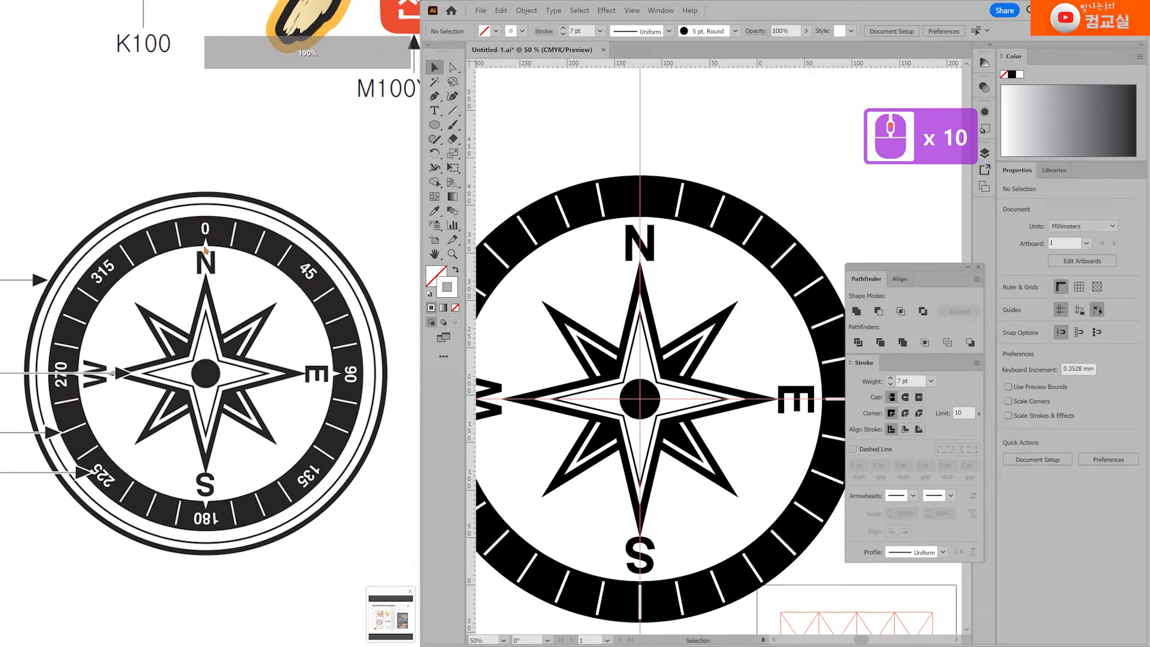
click(579, 221)
scroll(625, 234, up, 1)
scroll(629, 236, down, 2)
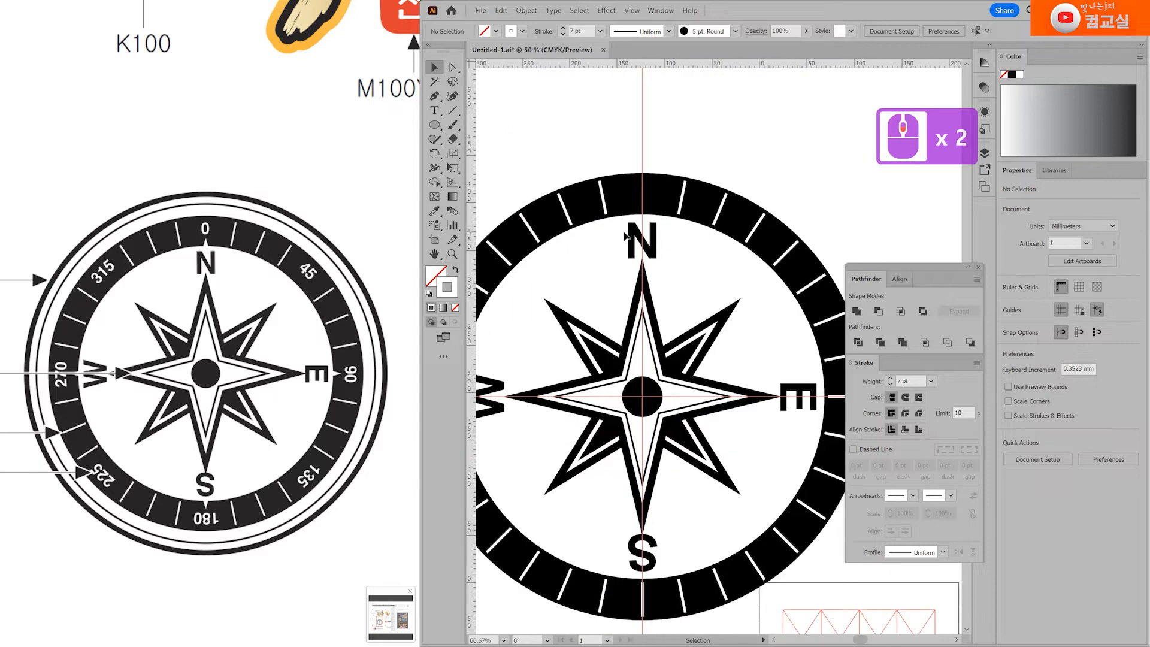
scroll(640, 216, up, 1)
click(453, 154)
drag(434, 124, 479, 170)
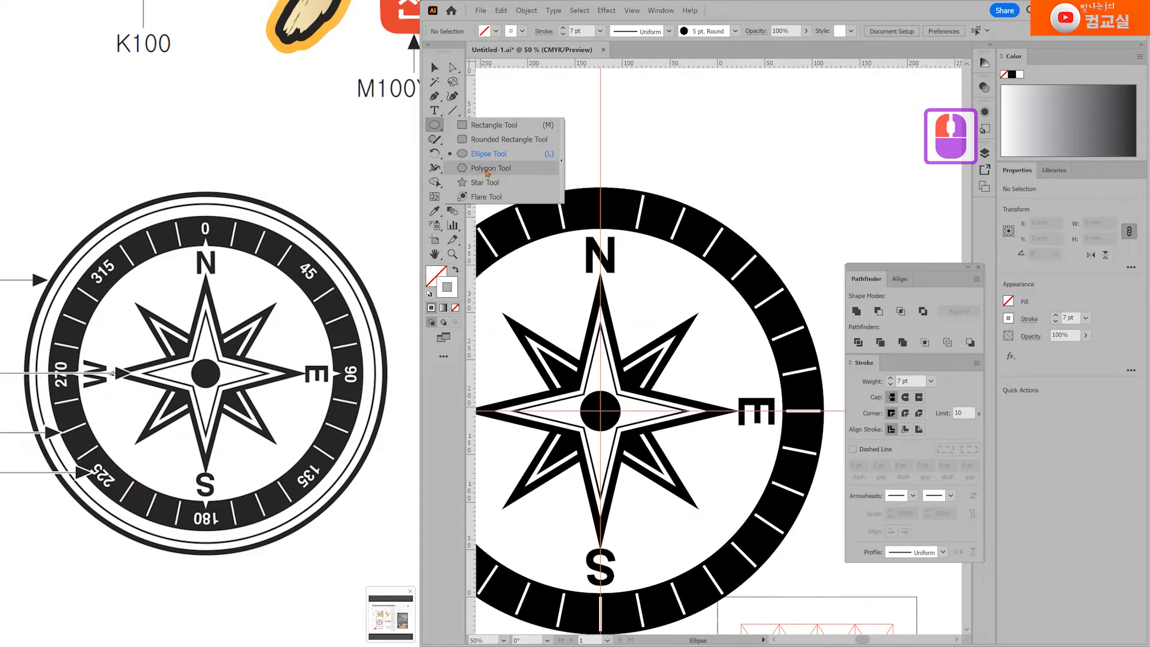
drag(487, 174, 487, 173)
scroll(789, 150, down, 1)
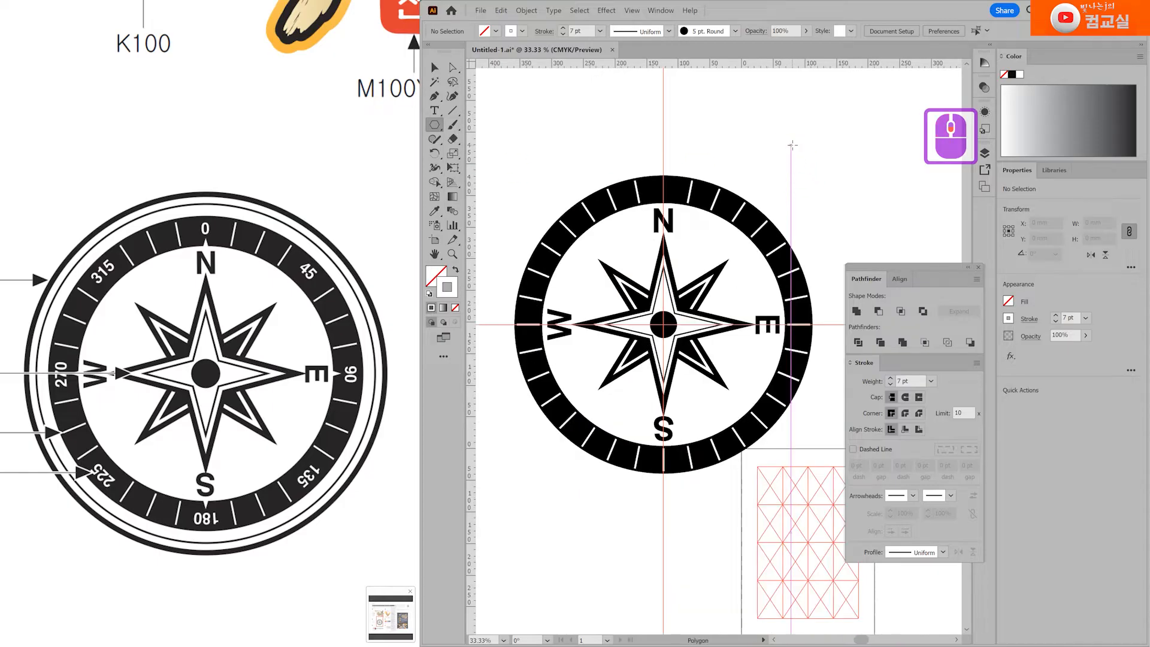
drag(779, 112, 806, 124)
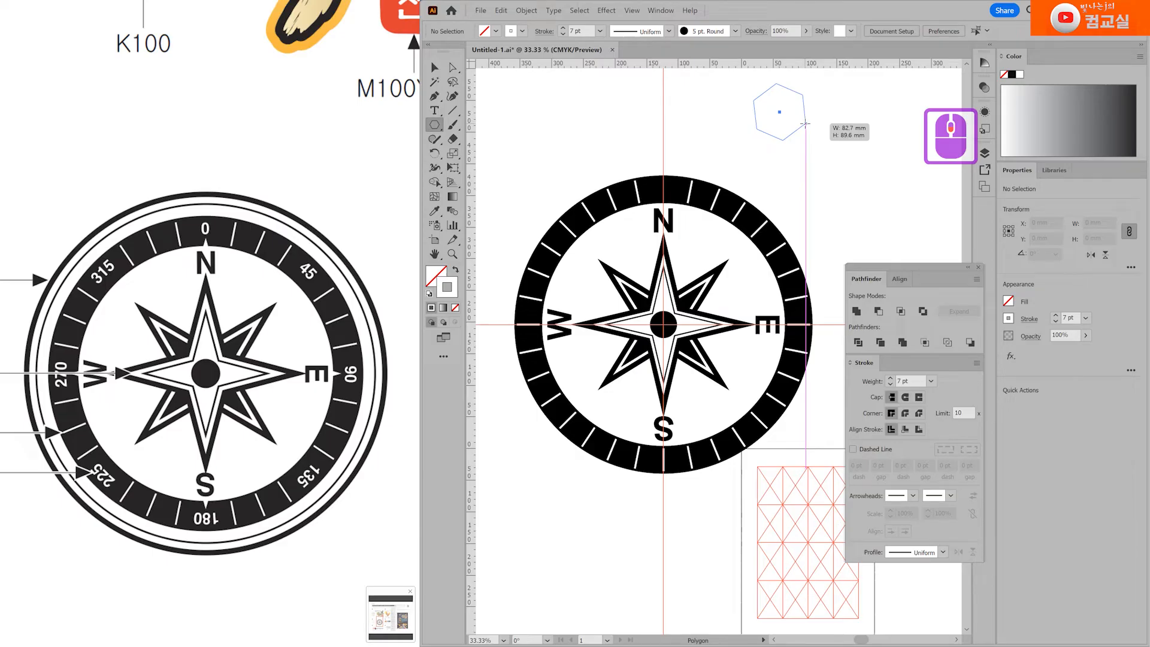
key(Down)
key(Down)
key(Down)
drag(805, 124, 800, 124)
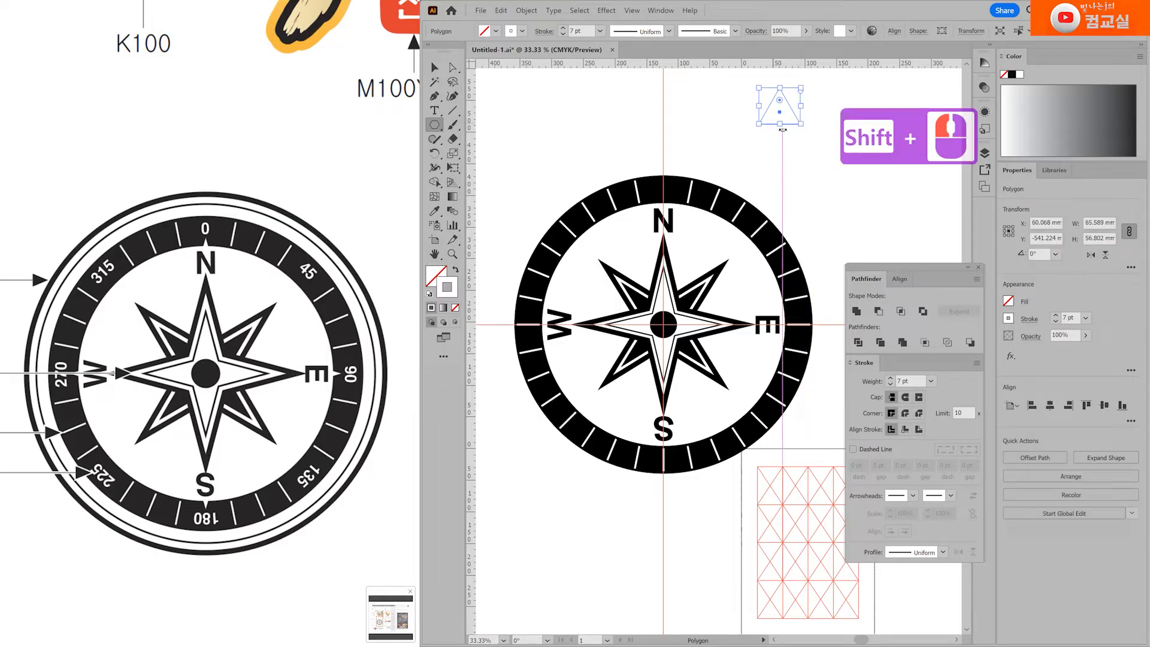
Give the triangle a black fill without a stroke and shrink it to about 18.2 mm wide and 26.5 mm high.
click(1012, 74)
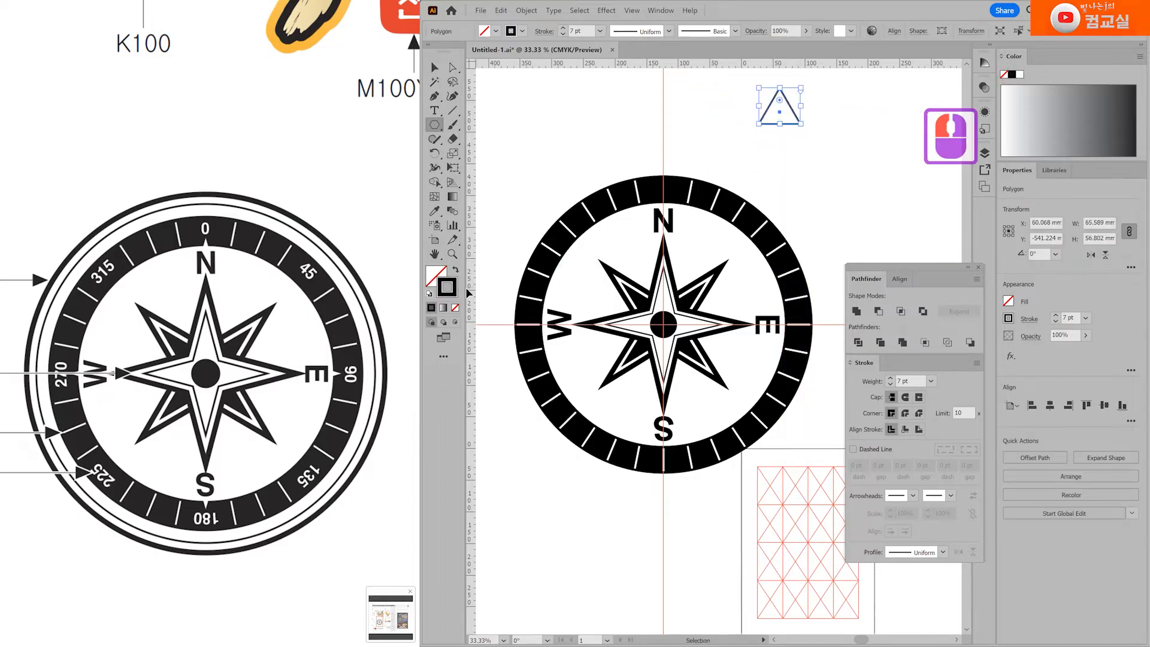
click(455, 270)
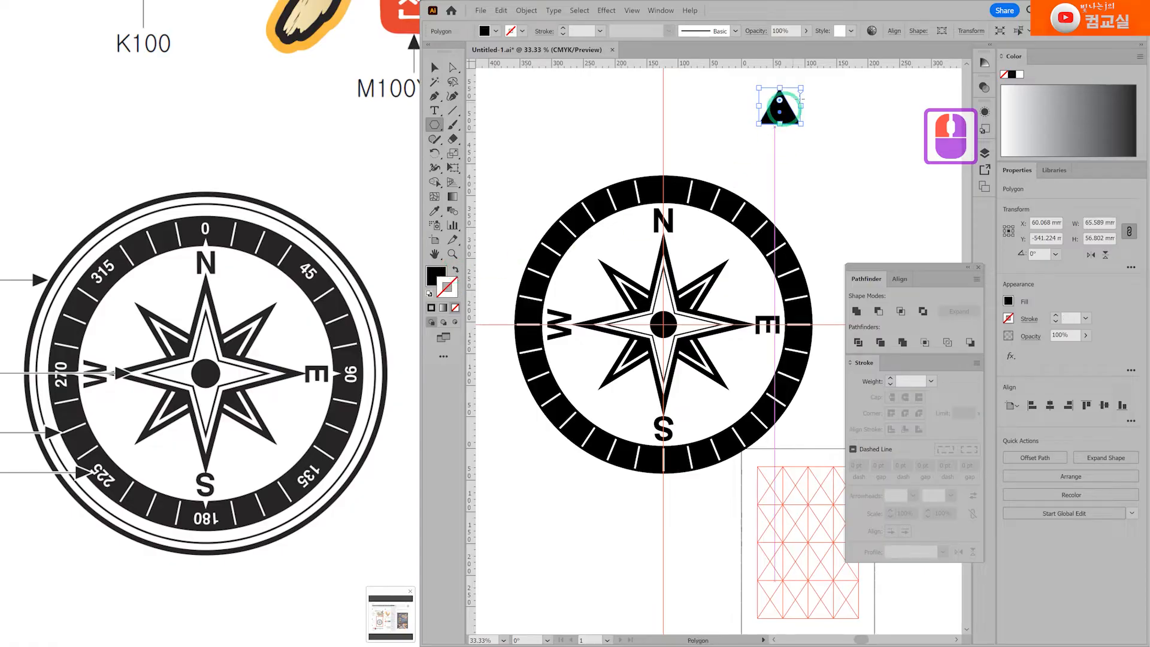
scroll(801, 88, up, 1)
drag(800, 87, 755, 115)
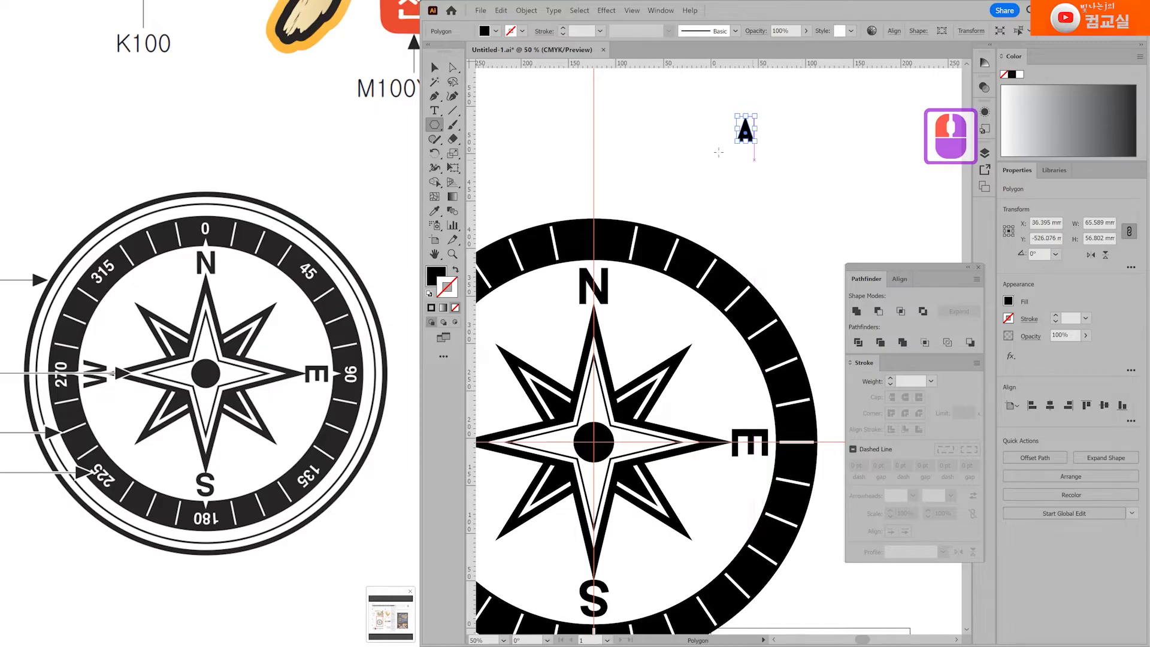
scroll(764, 139, up, 2)
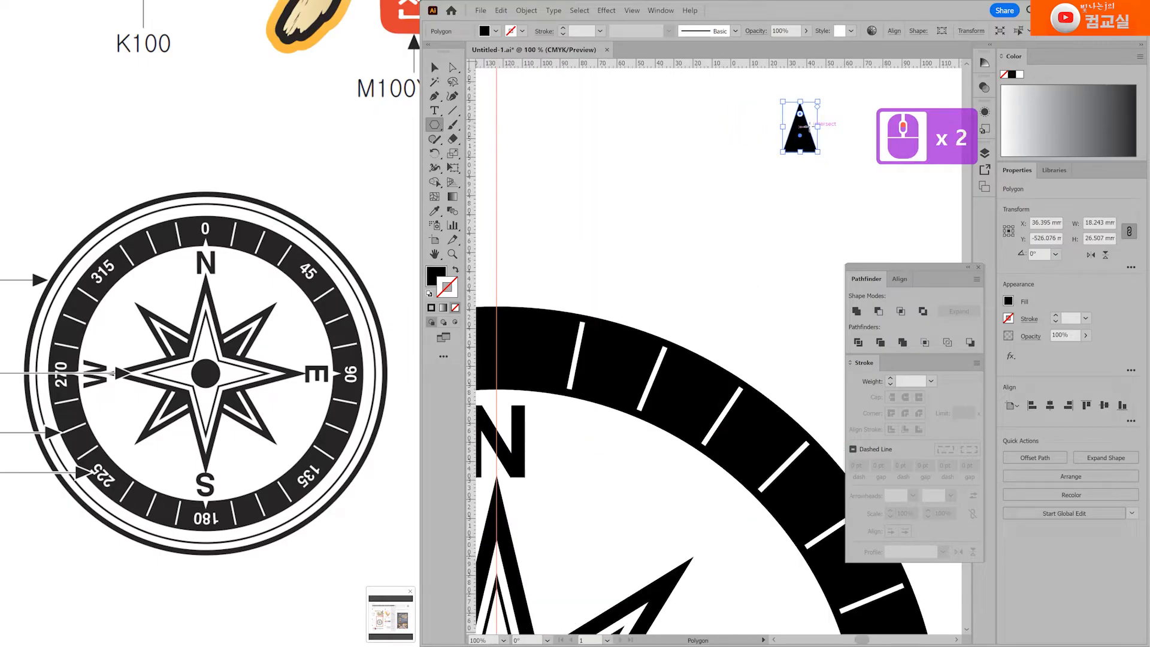
Move the triangle onto the black ring directly above the N, centred on the vertical guide.
key(v)
drag(811, 146, 513, 397)
key(space)
drag(577, 426, 709, 356)
drag(660, 313, 654, 312)
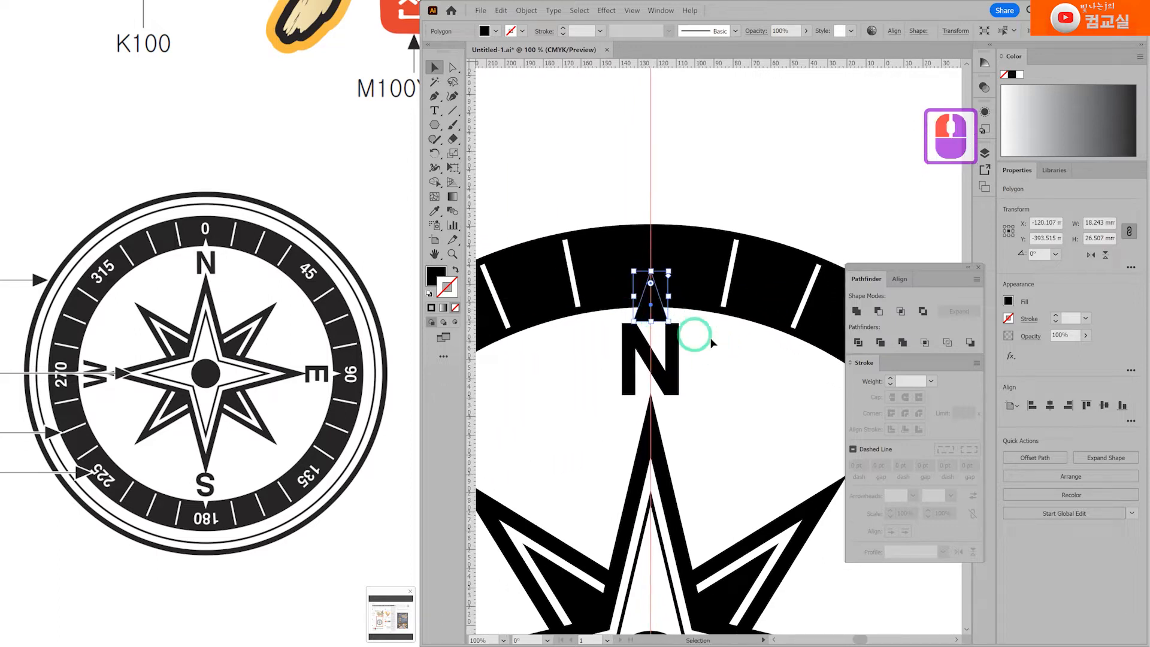
Change the triangle above the N to a white fill with no stroke.
click(1020, 76)
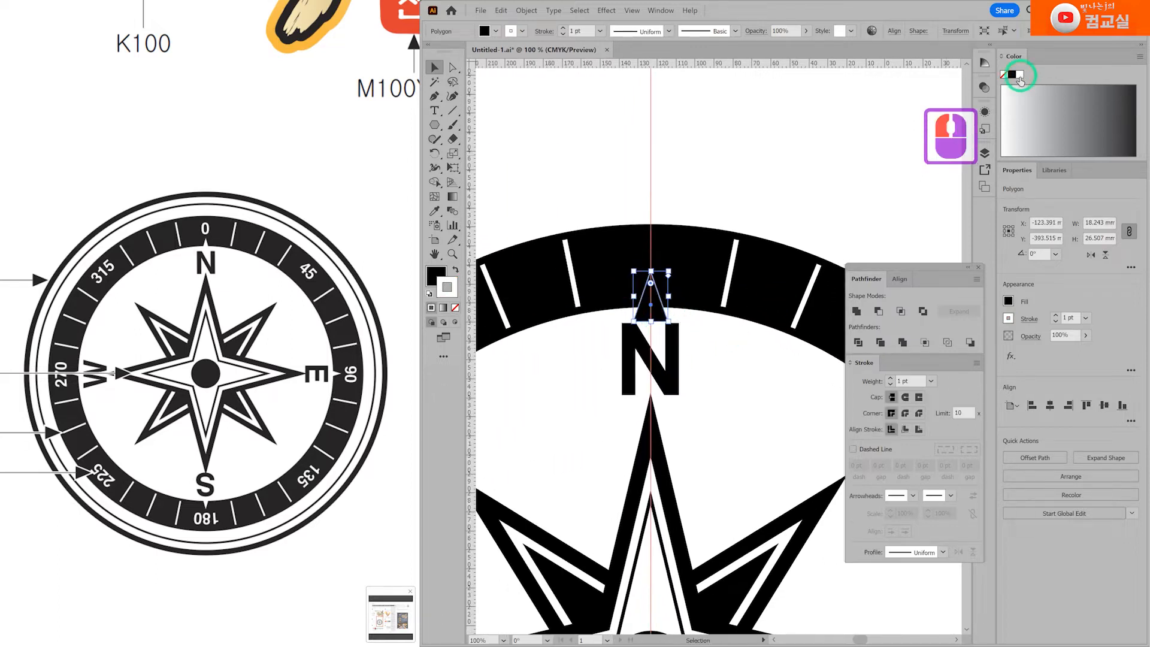
click(455, 270)
click(454, 288)
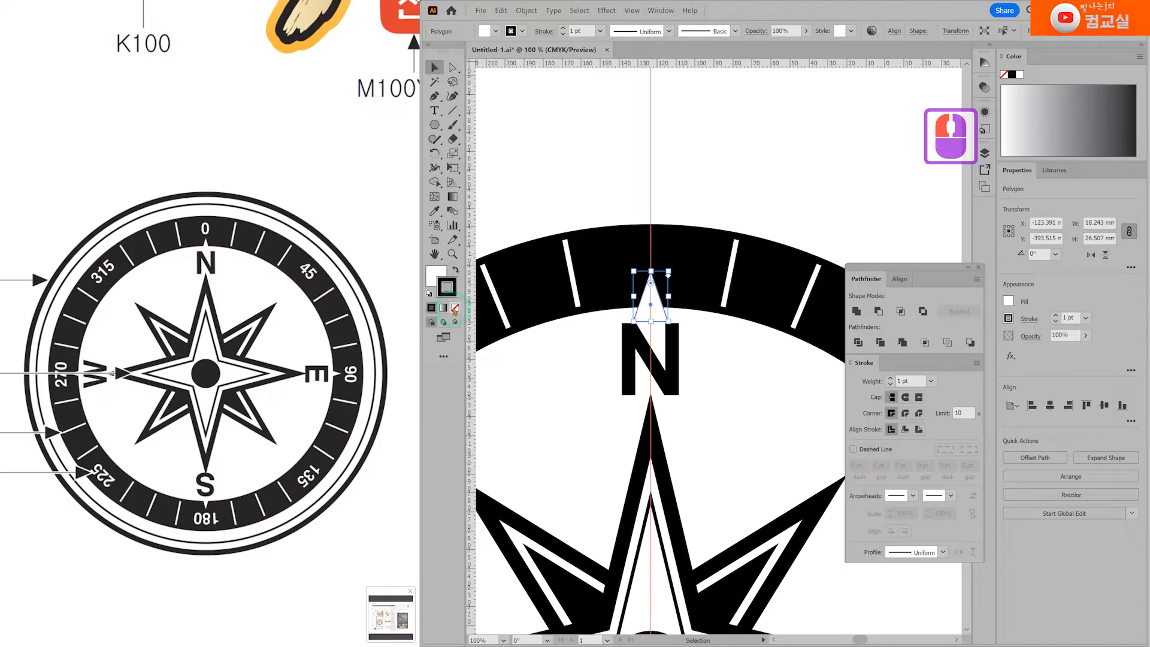
click(454, 308)
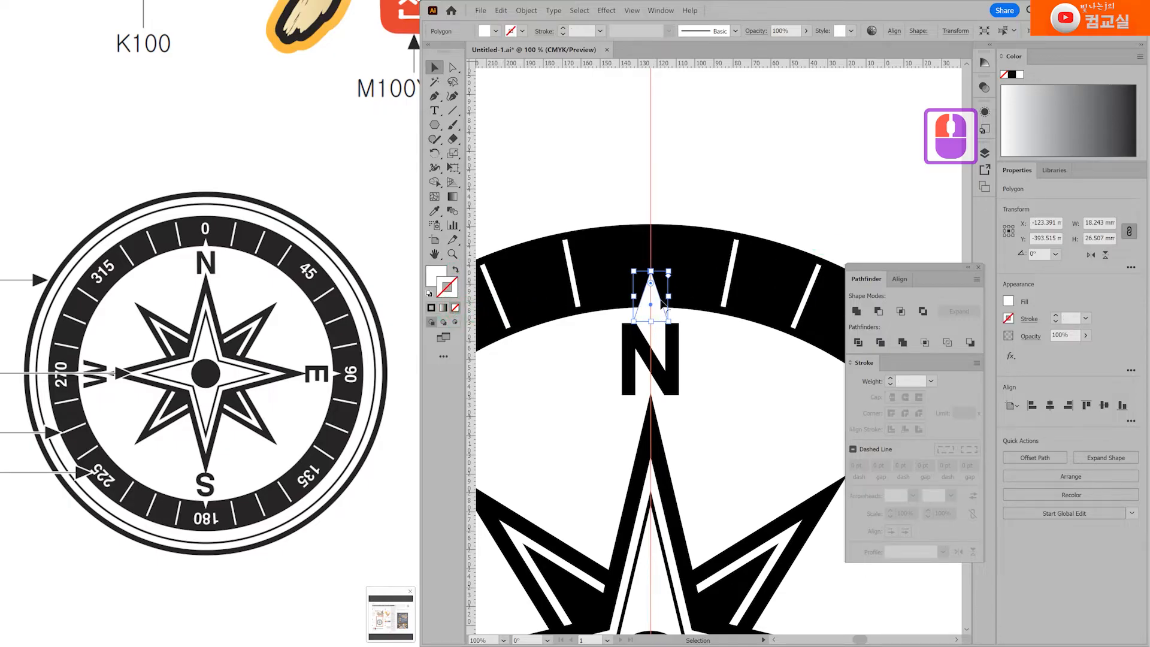
Shrink the white triangle to about 9.5 mm wide and 15.7 mm high at the ring's inner edge.
scroll(662, 304, up, 2)
drag(674, 239, 642, 286)
drag(627, 338, 642, 327)
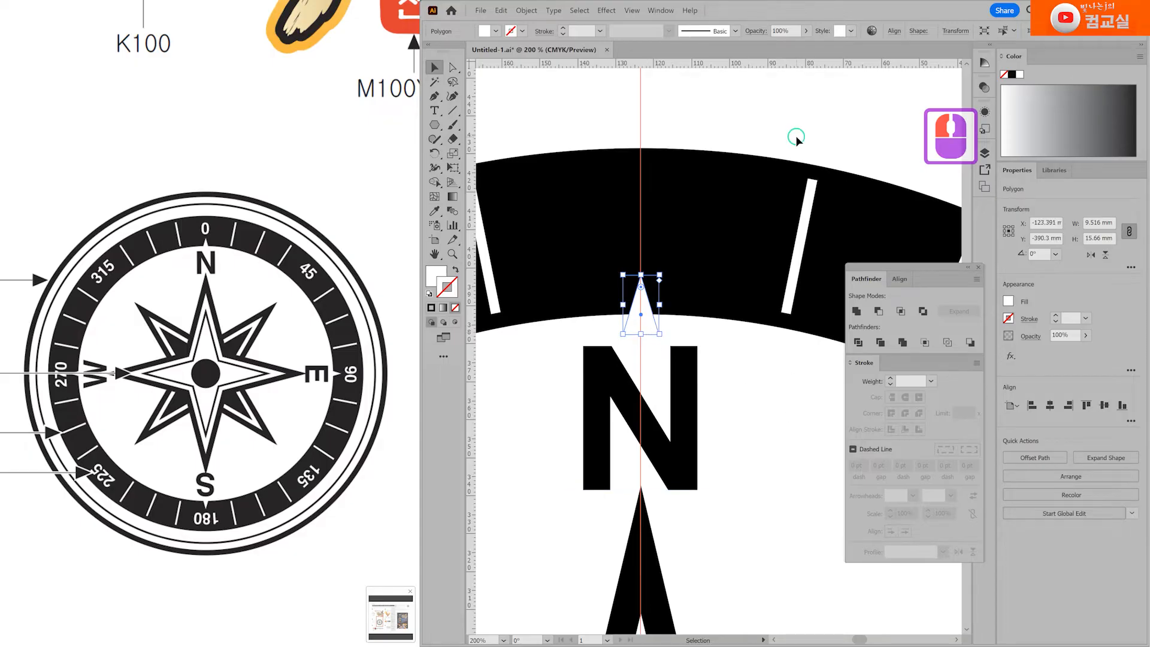
click(742, 436)
Move the white triangle slightly higher along the vertical guide, keeping its base across the ring's inner edge.
scroll(743, 437, down, 2)
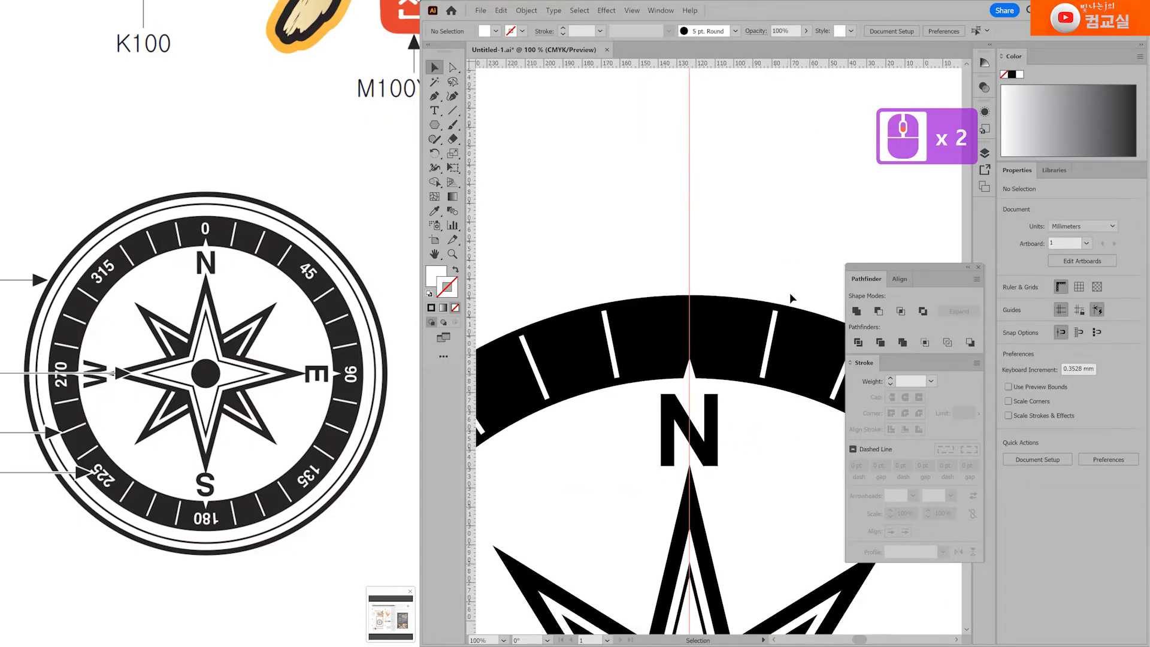
scroll(789, 377, down, 3)
scroll(757, 402, up, 4)
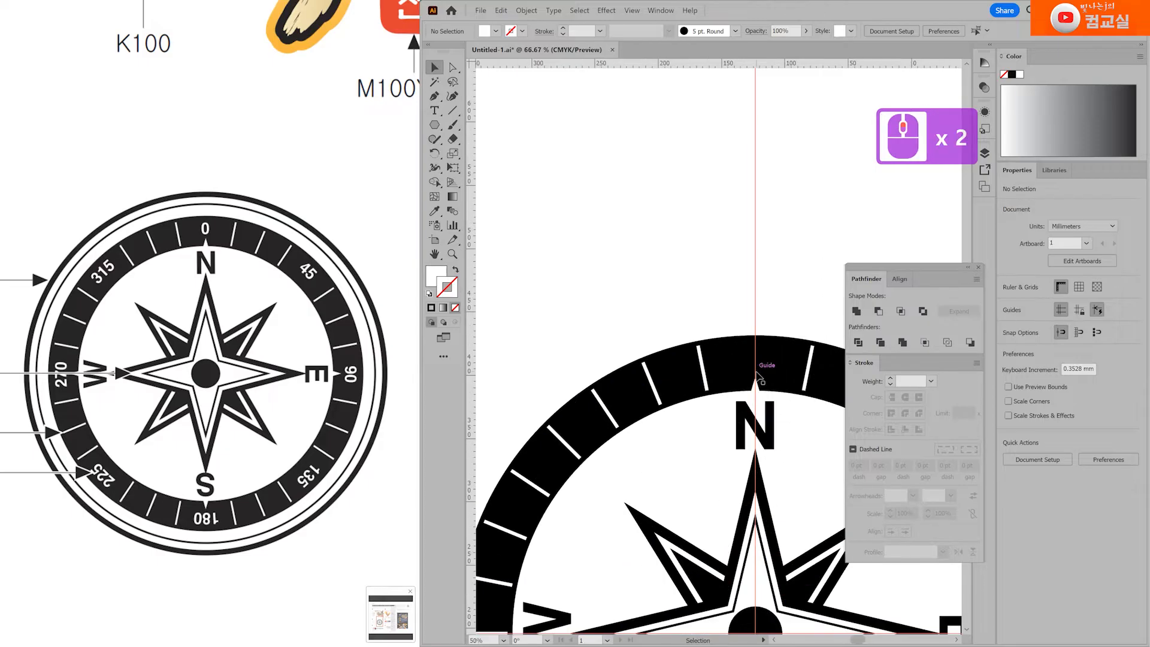
drag(759, 397, 760, 390)
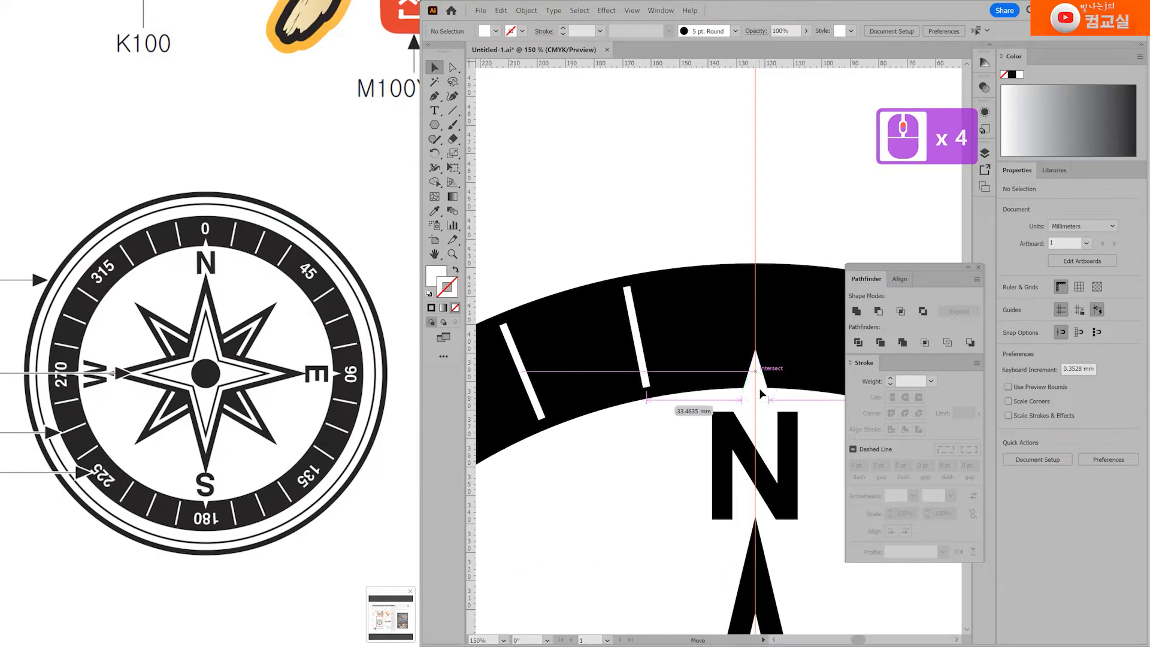
scroll(760, 391, down, 2)
scroll(773, 416, up, 3)
drag(766, 383, 767, 388)
scroll(779, 408, down, 2)
click(823, 260)
scroll(817, 462, down, 1)
key(space)
drag(780, 512, 633, 337)
scroll(636, 344, down, 1)
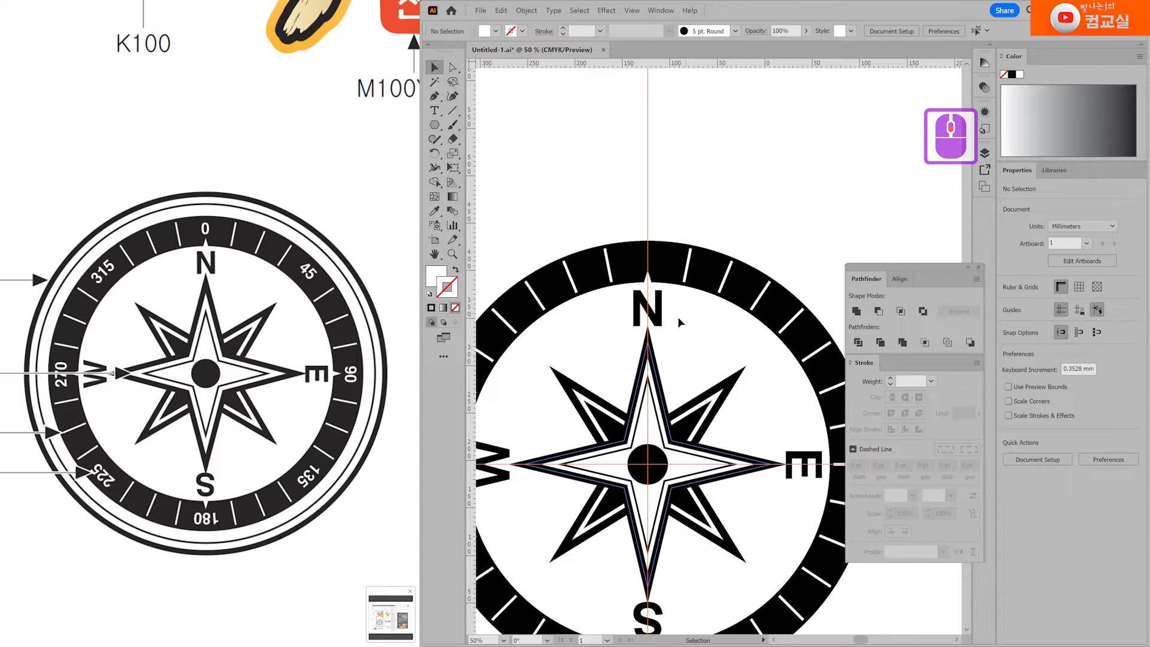
Fine-tune the white triangle's height with small upward nudges so its tip reaches further into the black ring.
scroll(647, 288, up, 5)
click(693, 308)
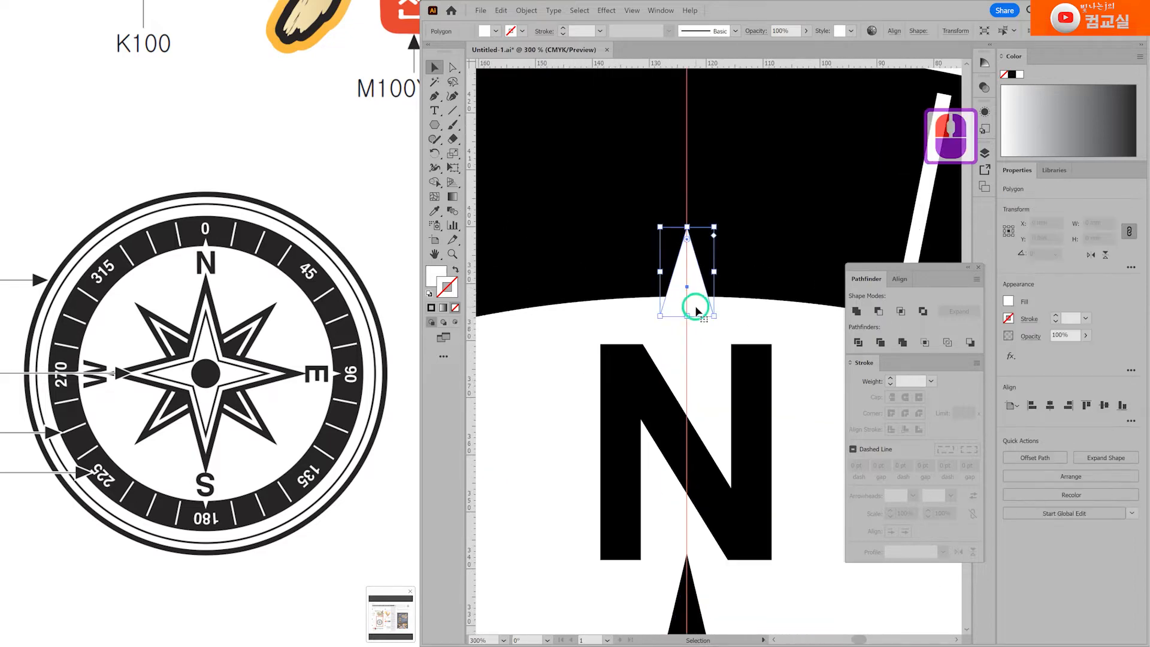
key(Up)
key(Up)
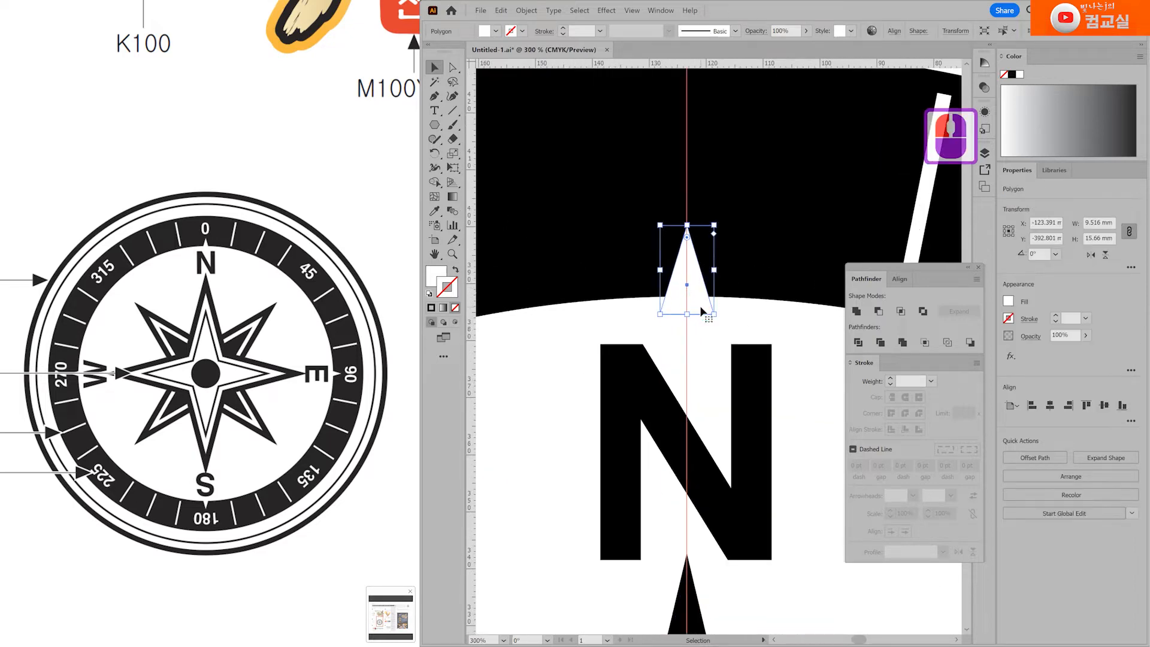
scroll(702, 311, down, 4)
click(781, 211)
drag(795, 223, 731, 167)
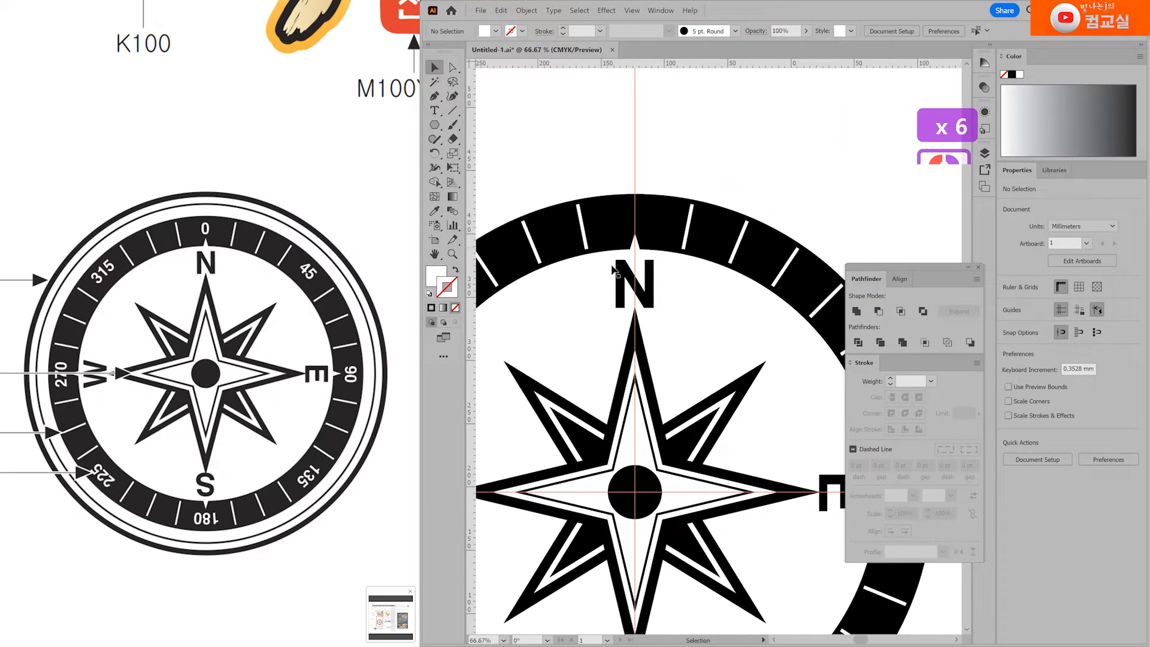
scroll(623, 274, up, 2)
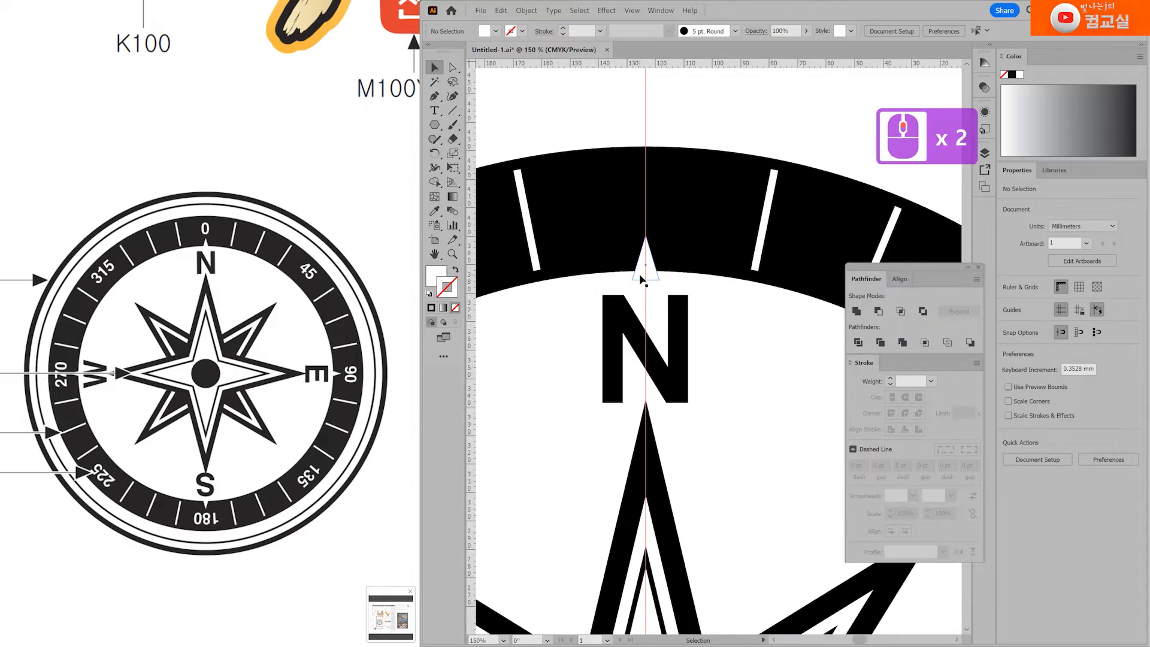
click(640, 279)
scroll(641, 278, up, 3)
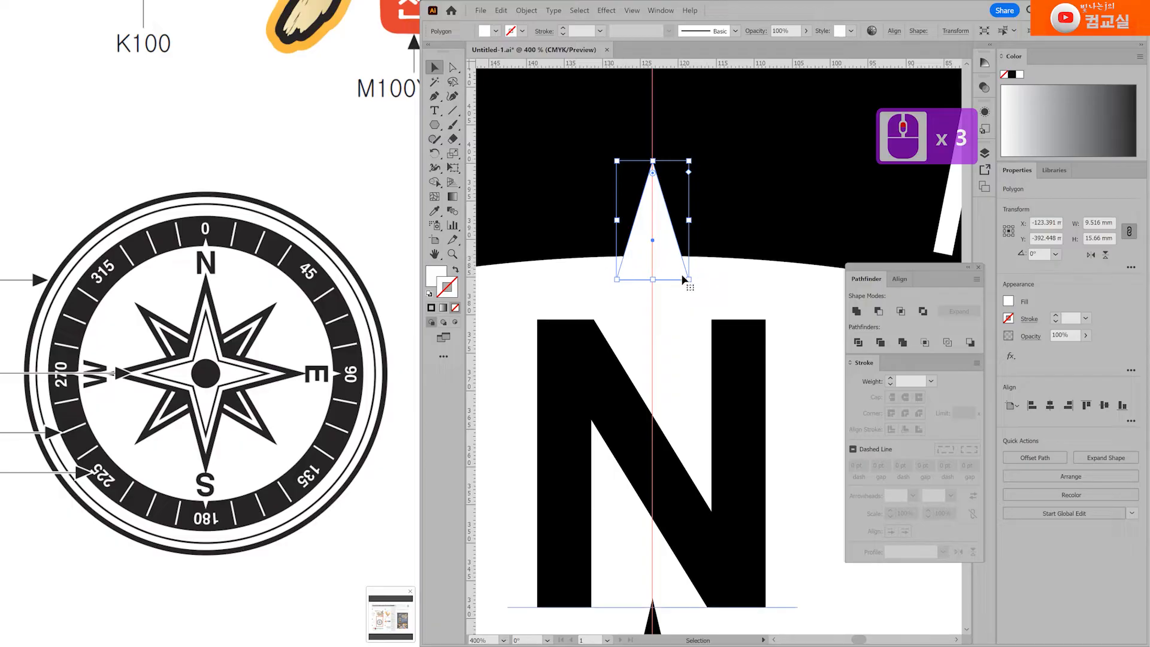
scroll(652, 267, down, 2)
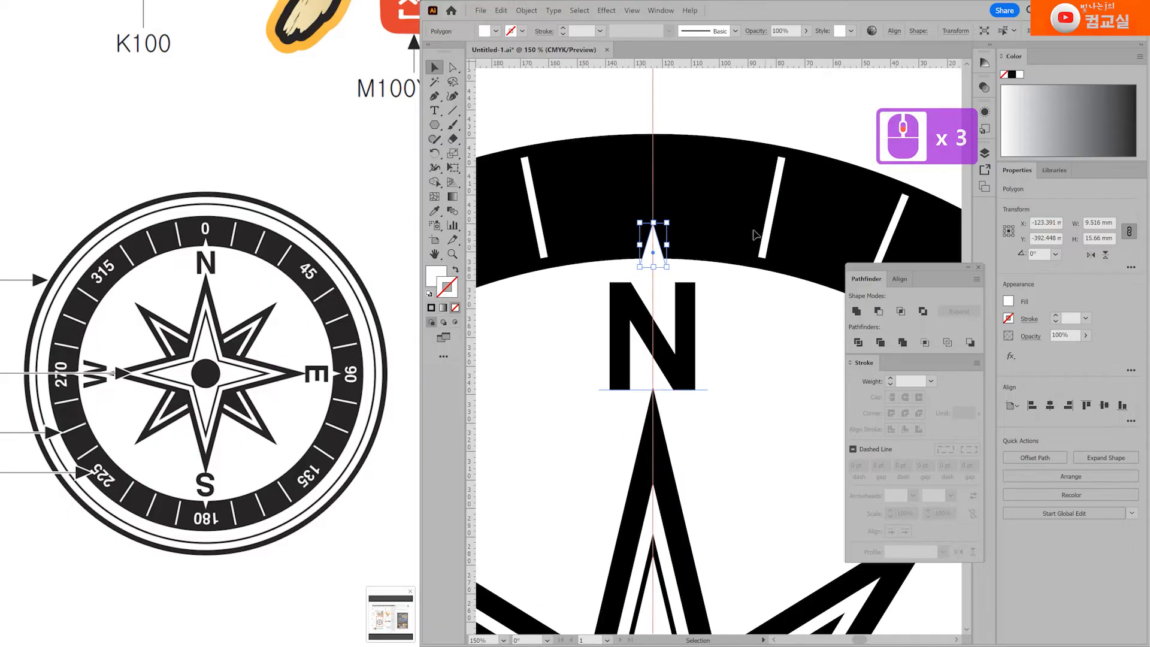
Expand the fill and stroke of the black dial ring into a filled shape.
click(715, 200)
scroll(717, 203, down, 2)
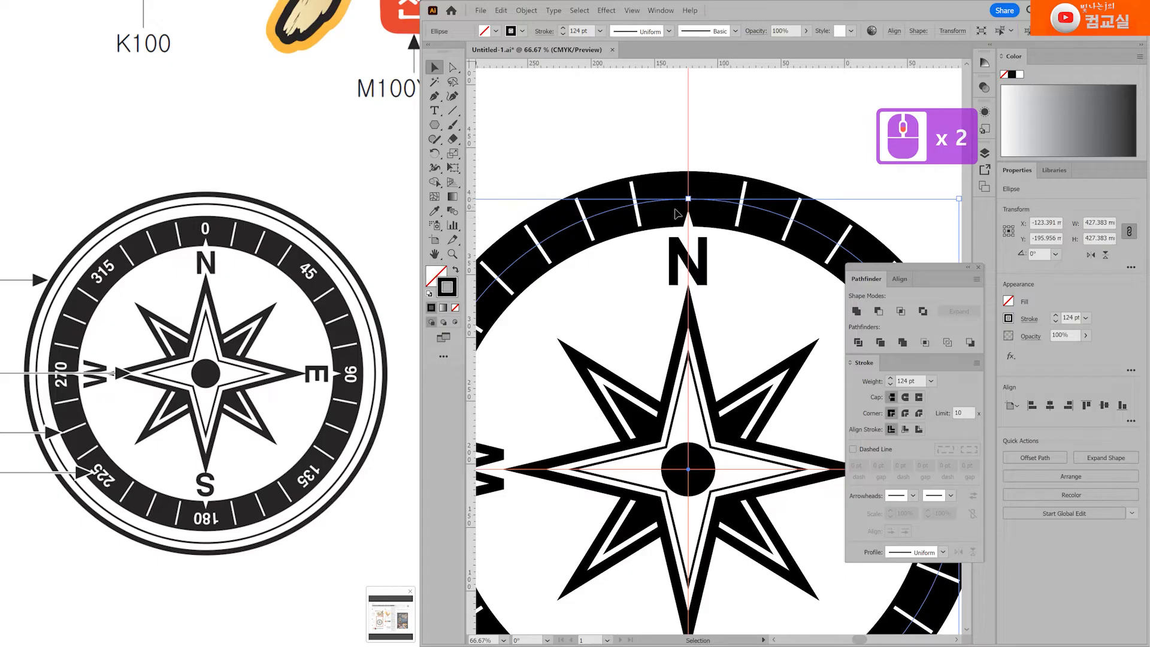
click(526, 10)
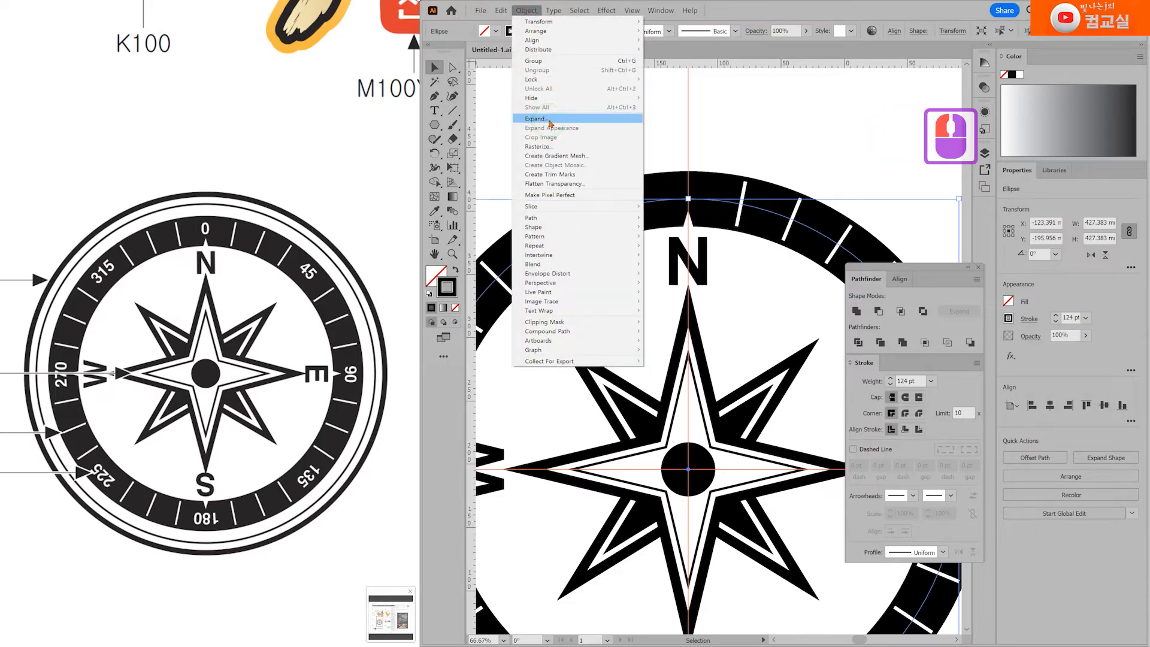
click(549, 119)
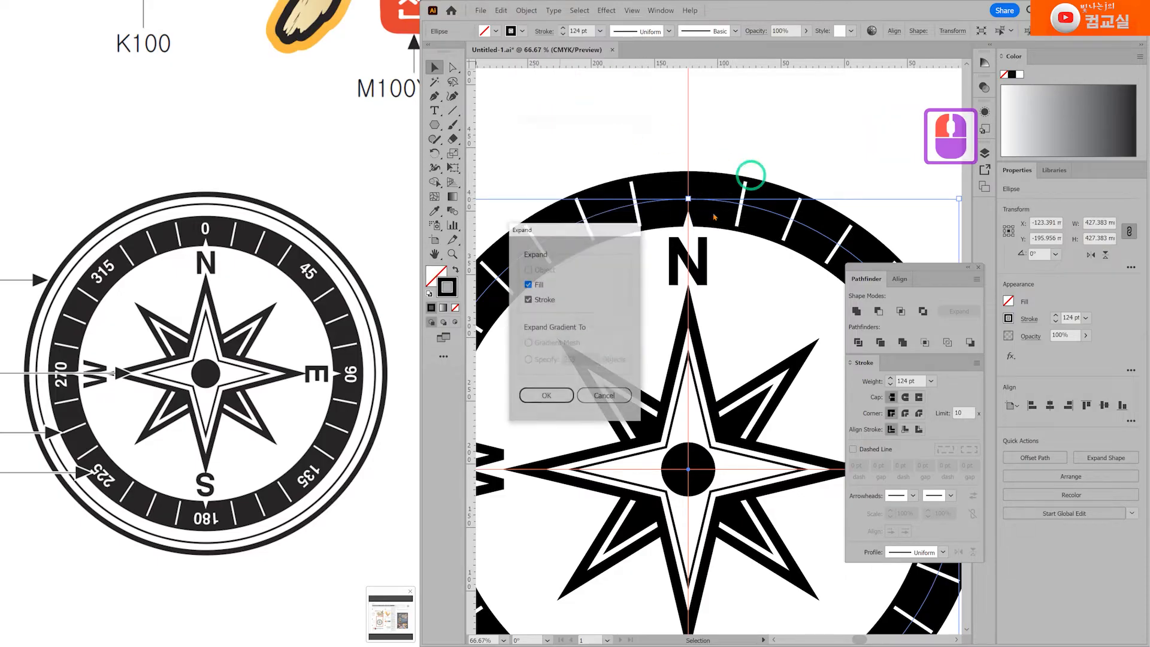
click(551, 397)
click(431, 281)
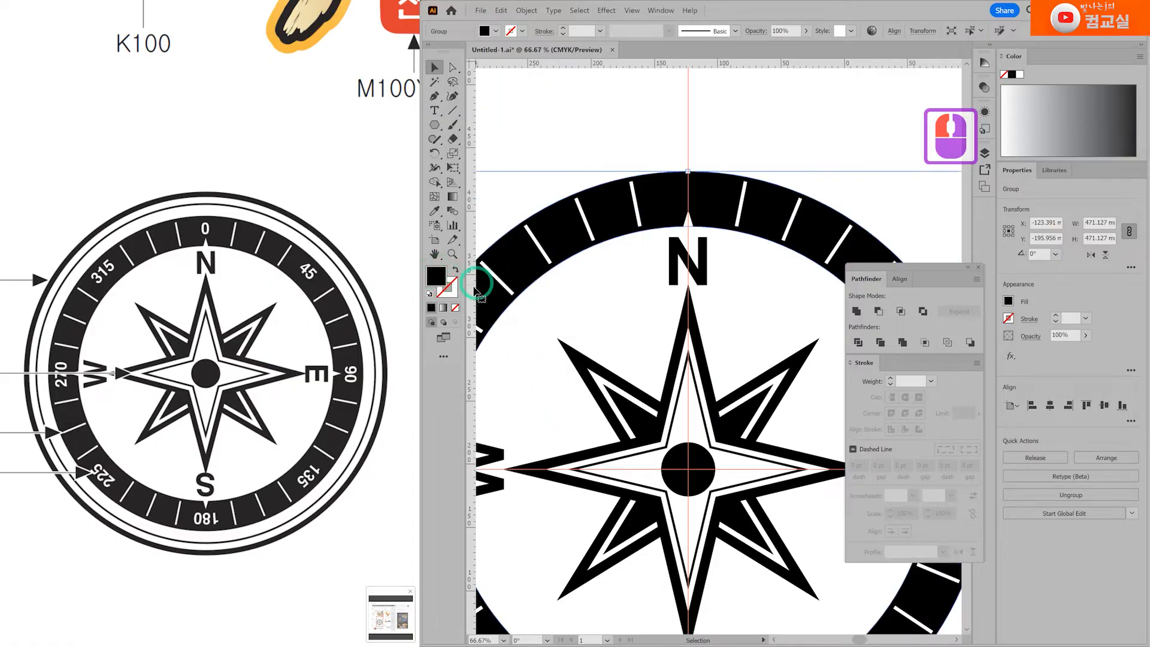
Divide the expanded black ring and the white triangle along their overlap with the Pathfinder.
scroll(713, 207, up, 2)
shift+click(654, 236)
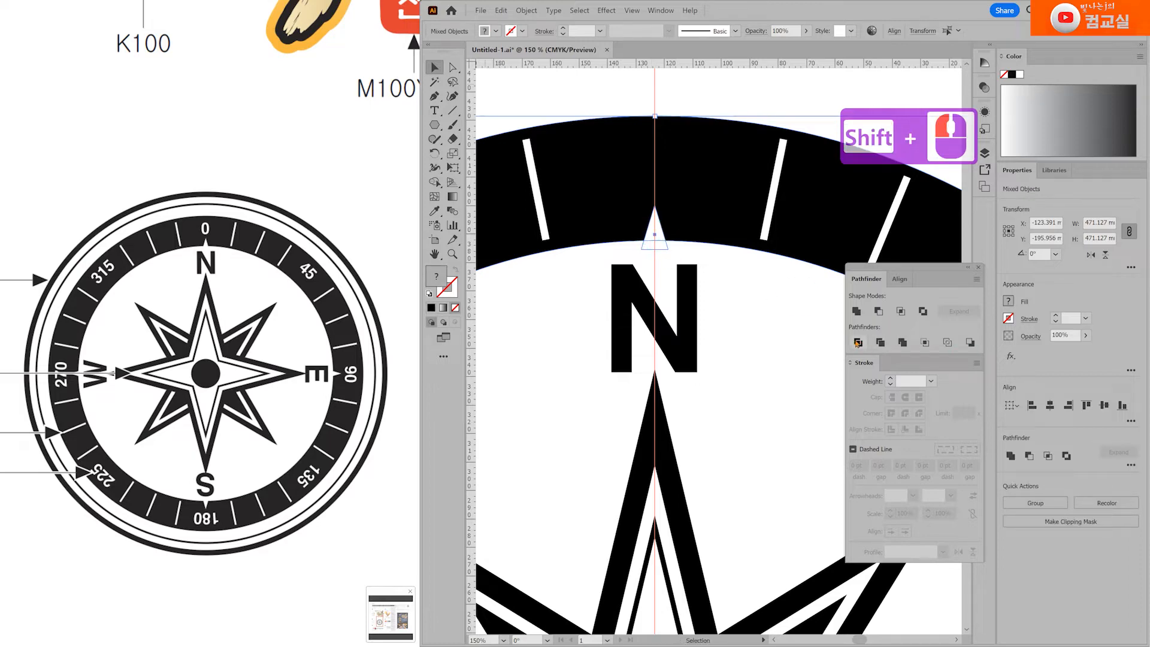
click(858, 343)
click(736, 275)
Delete the triangle piece protruding below the ring's inner edge and select the remaining white triangle.
click(453, 67)
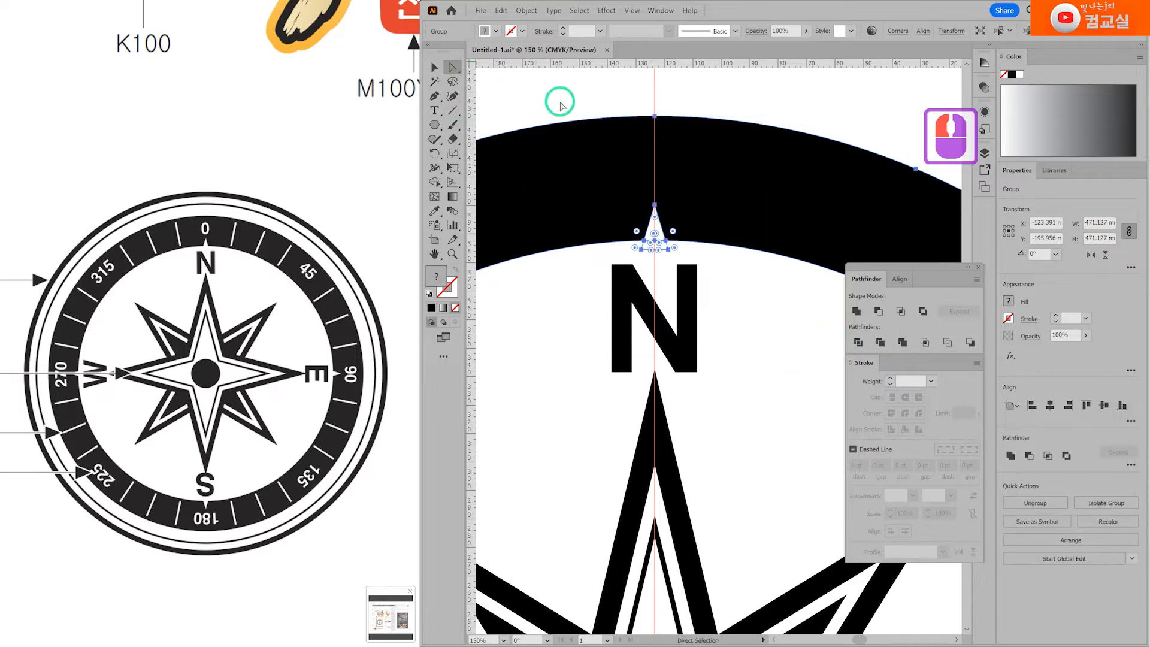
scroll(652, 210, up, 2)
click(646, 289)
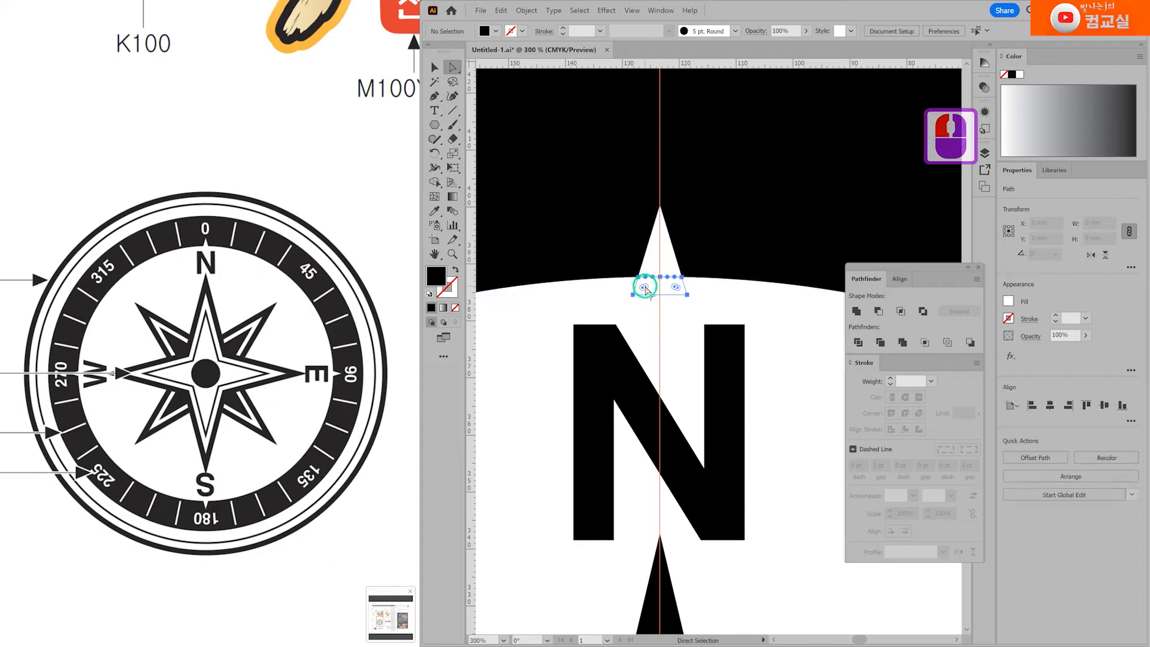
key(Delete)
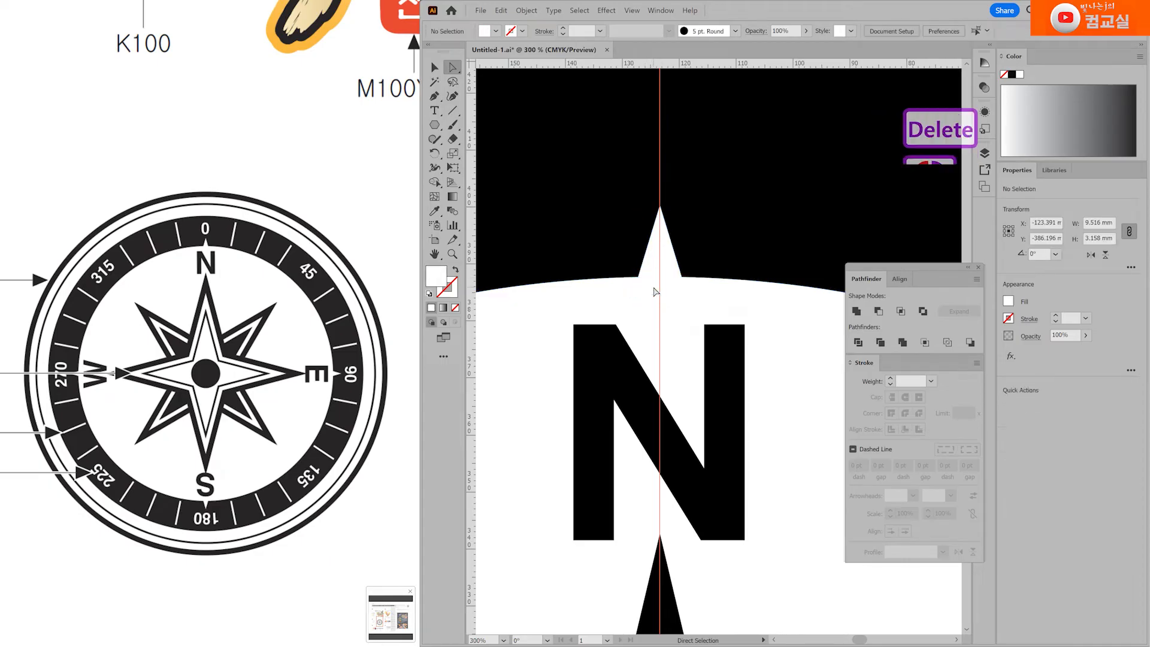
click(664, 266)
scroll(689, 326, down, 3)
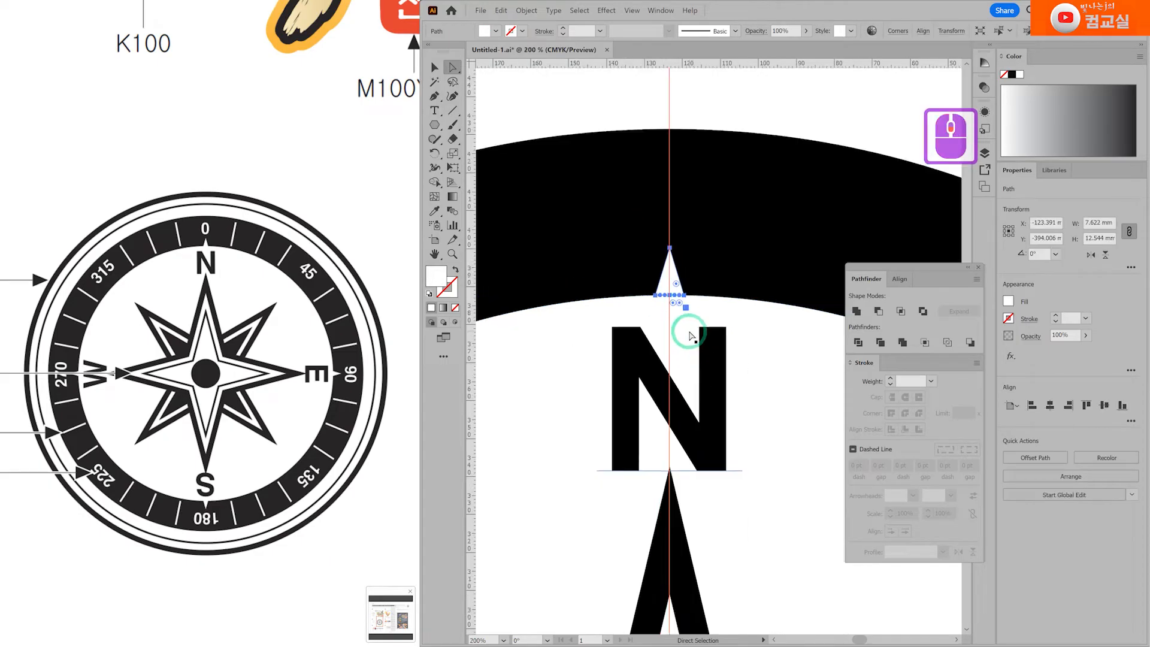
Ungroup the divided black ring and white triangle pieces, then deselect them.
key(v)
click(536, 123)
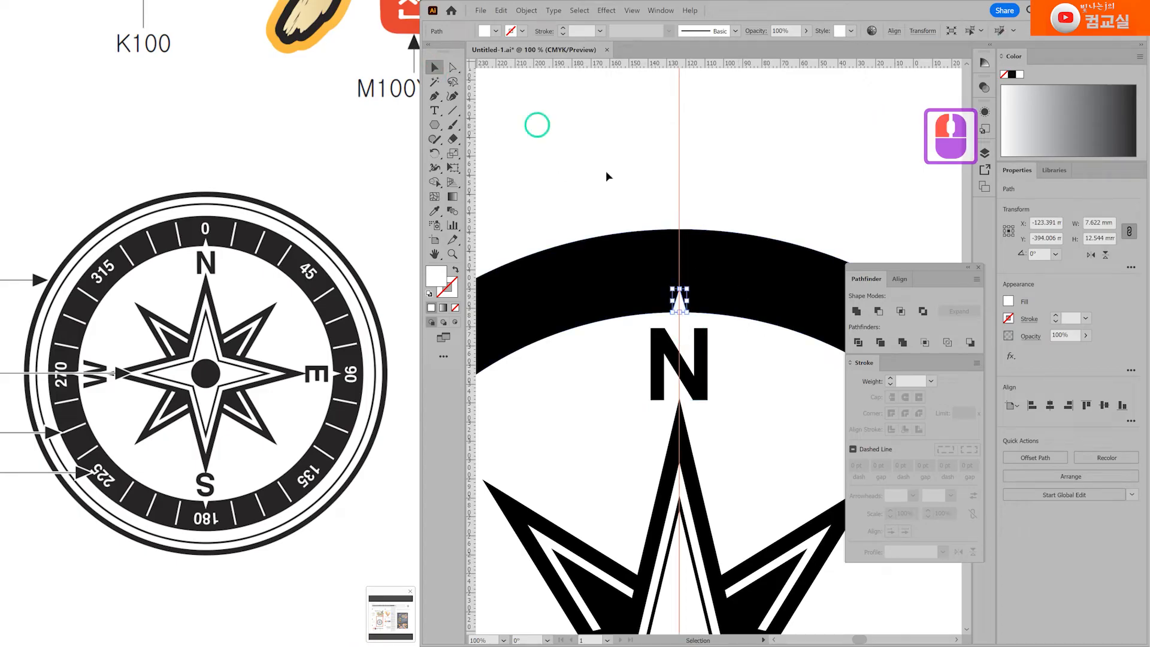
click(742, 288)
right_click(742, 280)
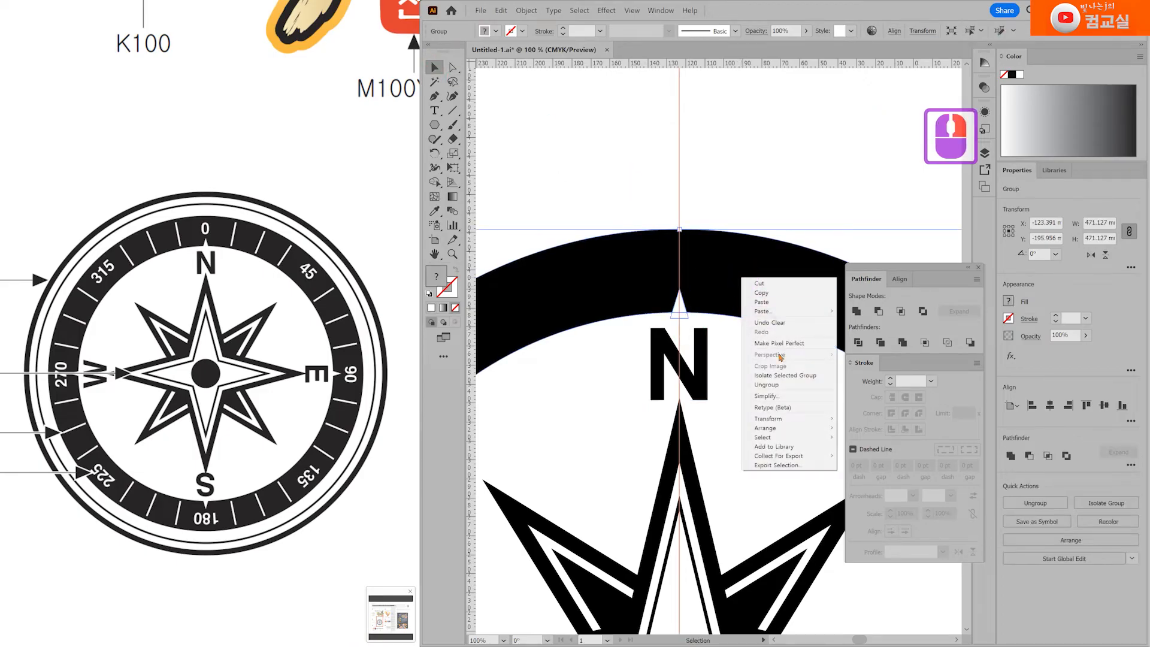
click(789, 388)
click(765, 360)
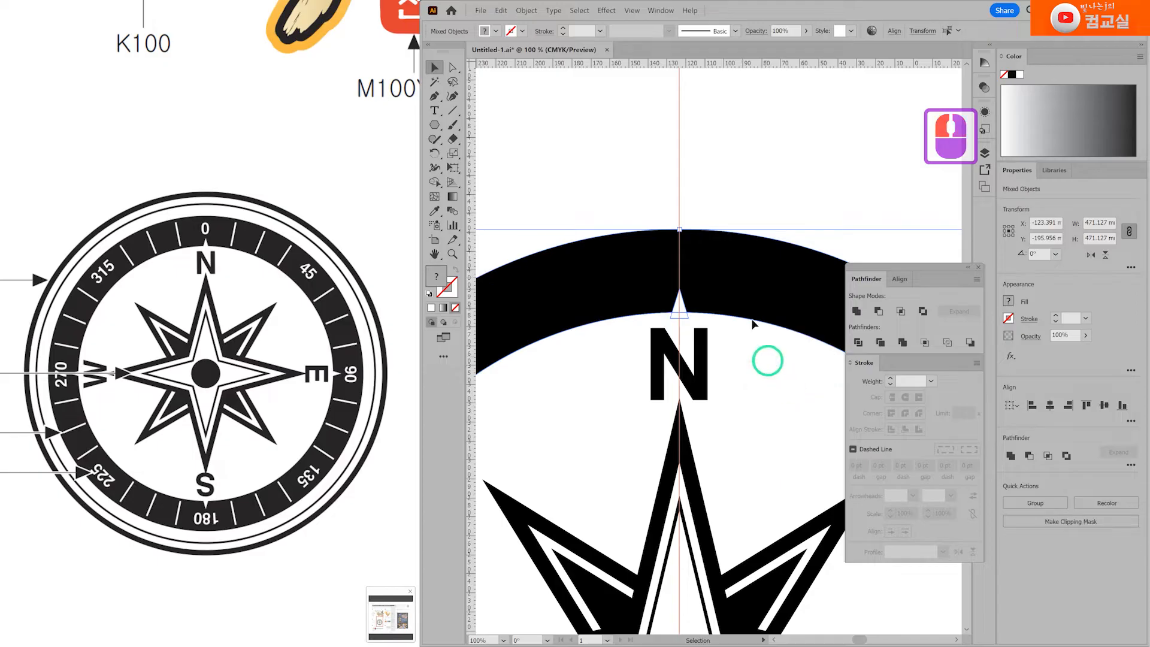
Delete the invisible, unfilled circular path left along the ring's inner edge by the divide.
scroll(778, 256, down, 2)
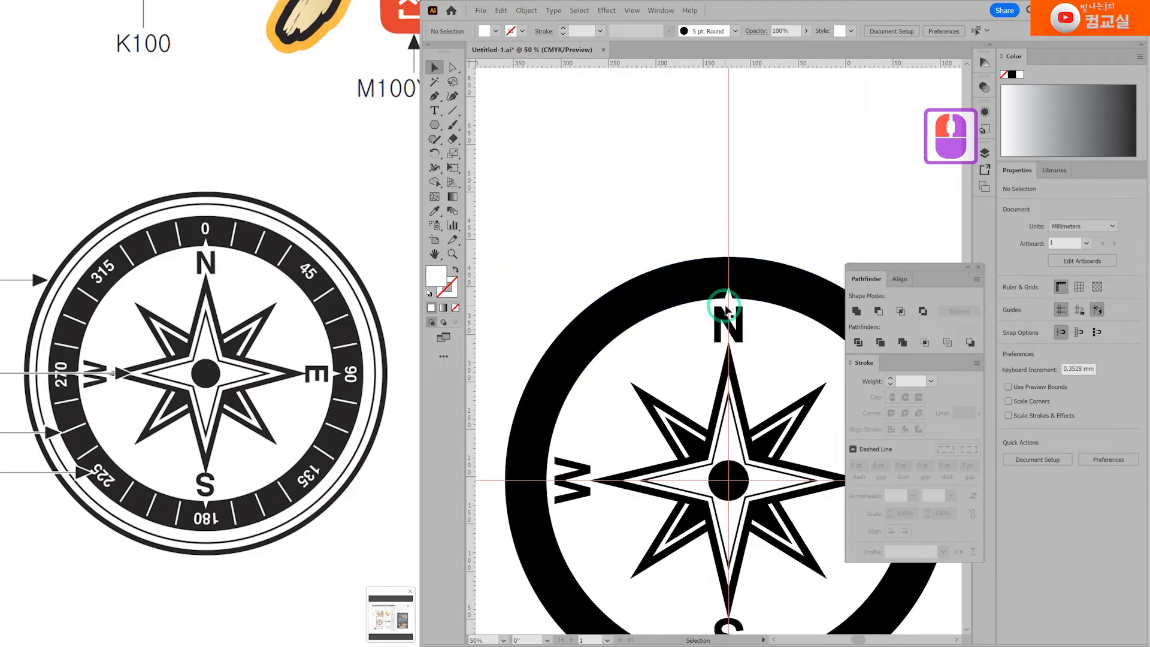
scroll(731, 298, up, 3)
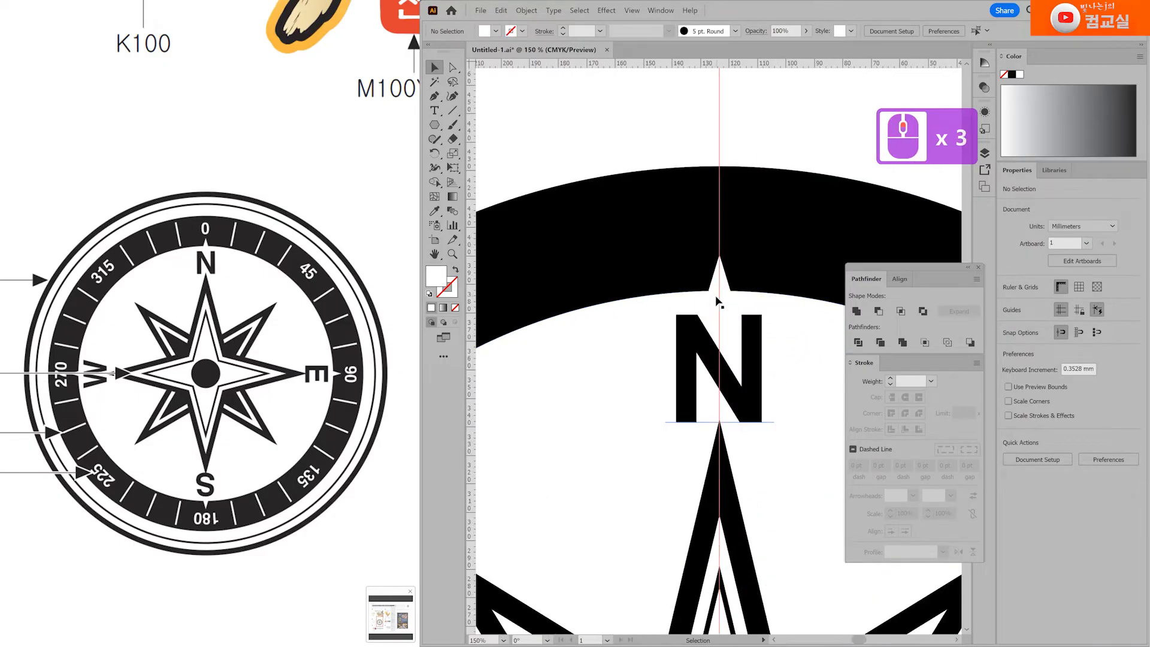
click(714, 299)
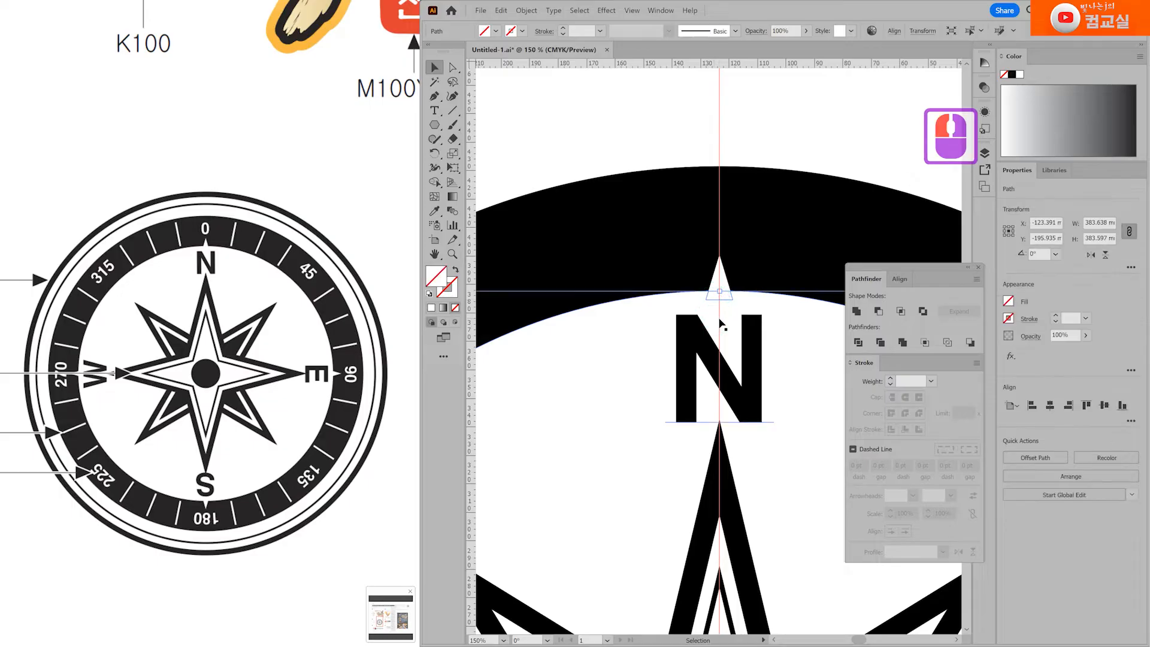
key(Delete)
scroll(721, 323, down, 2)
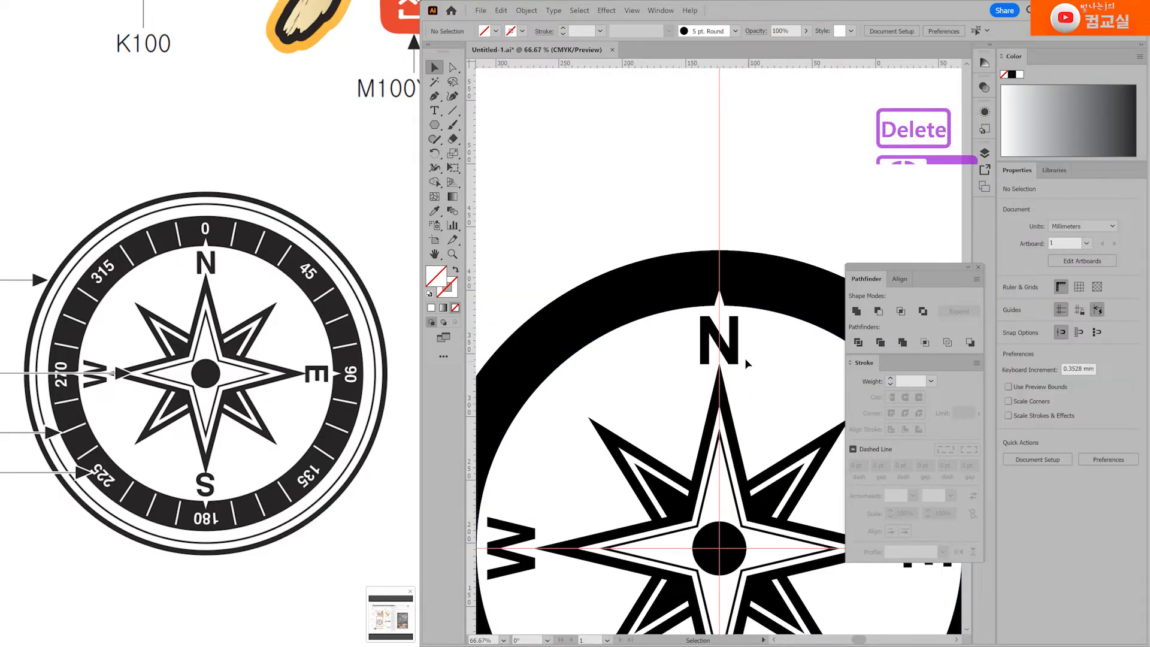
Make a copy of the white triangle above the N, rotated 90° around the compass centre.
drag(573, 214, 786, 458)
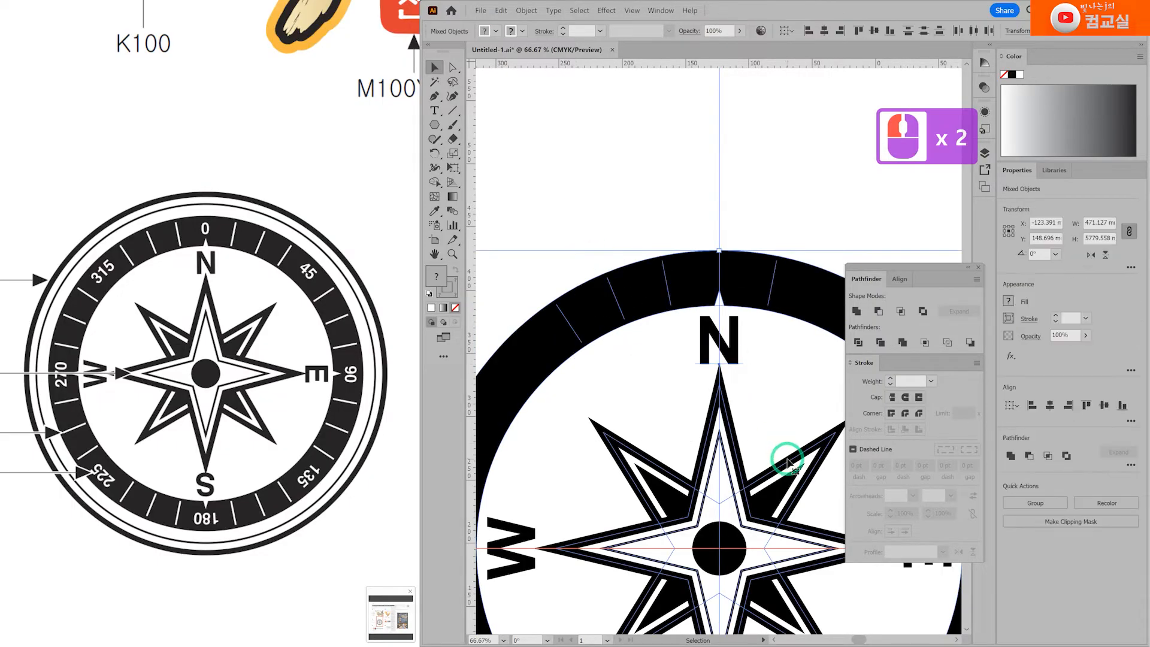
click(822, 216)
scroll(768, 249, up, 1)
scroll(767, 269, up, 2)
click(664, 361)
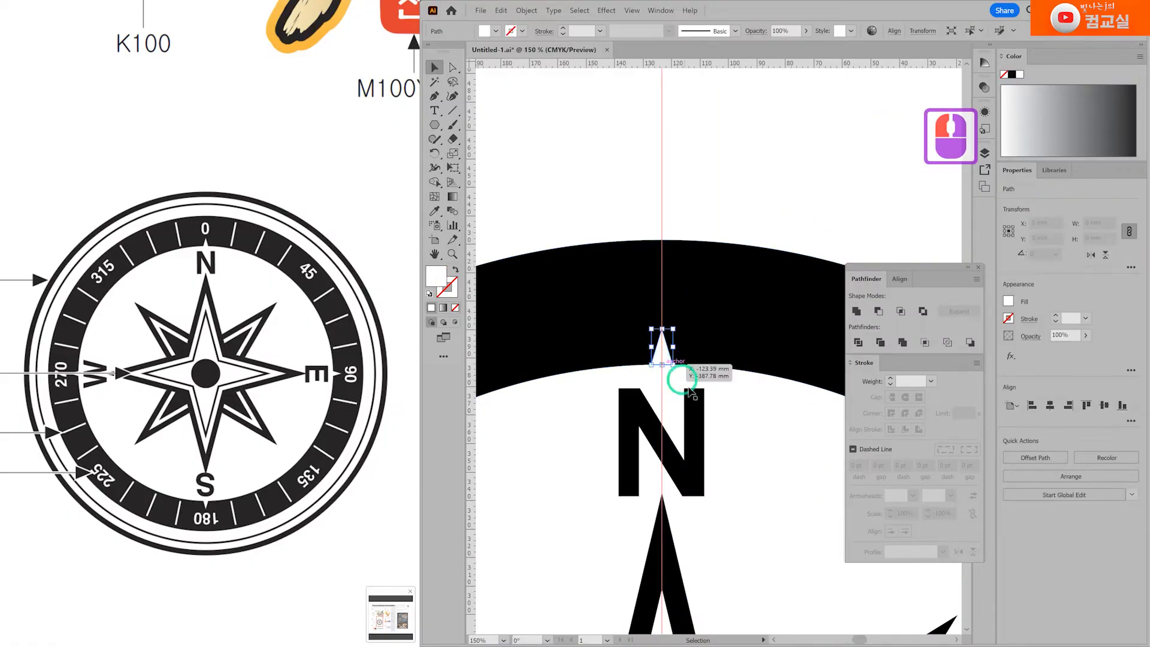
scroll(687, 372, down, 4)
scroll(773, 297, down, 3)
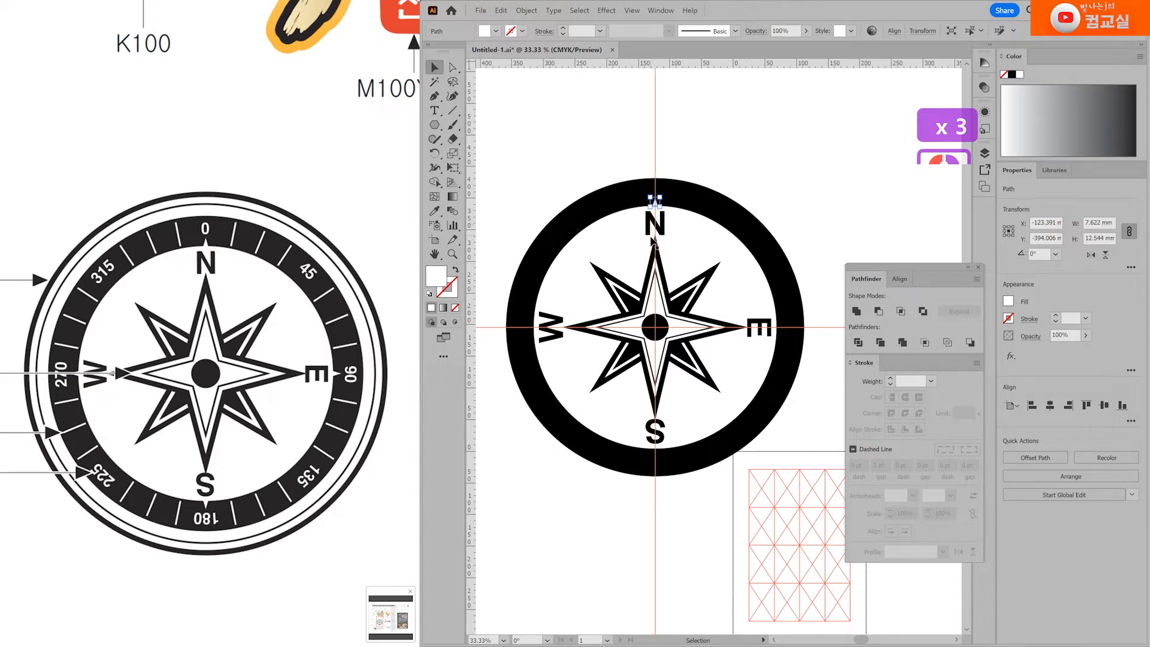
scroll(653, 239, up, 1)
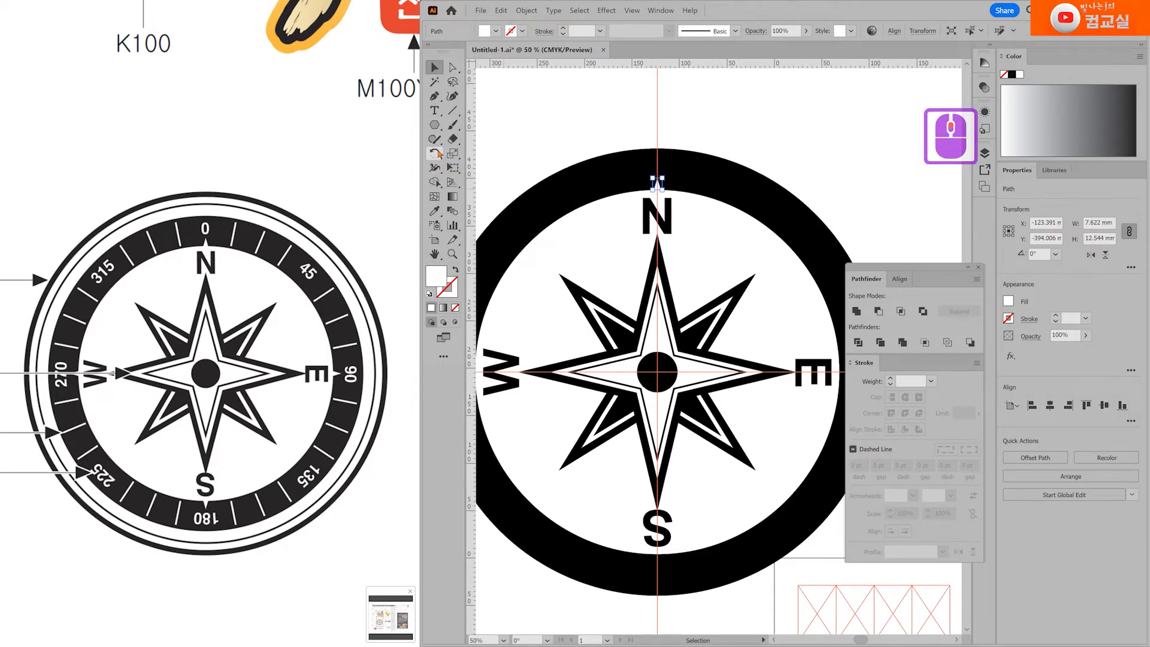
click(435, 153)
scroll(714, 344, down, 1)
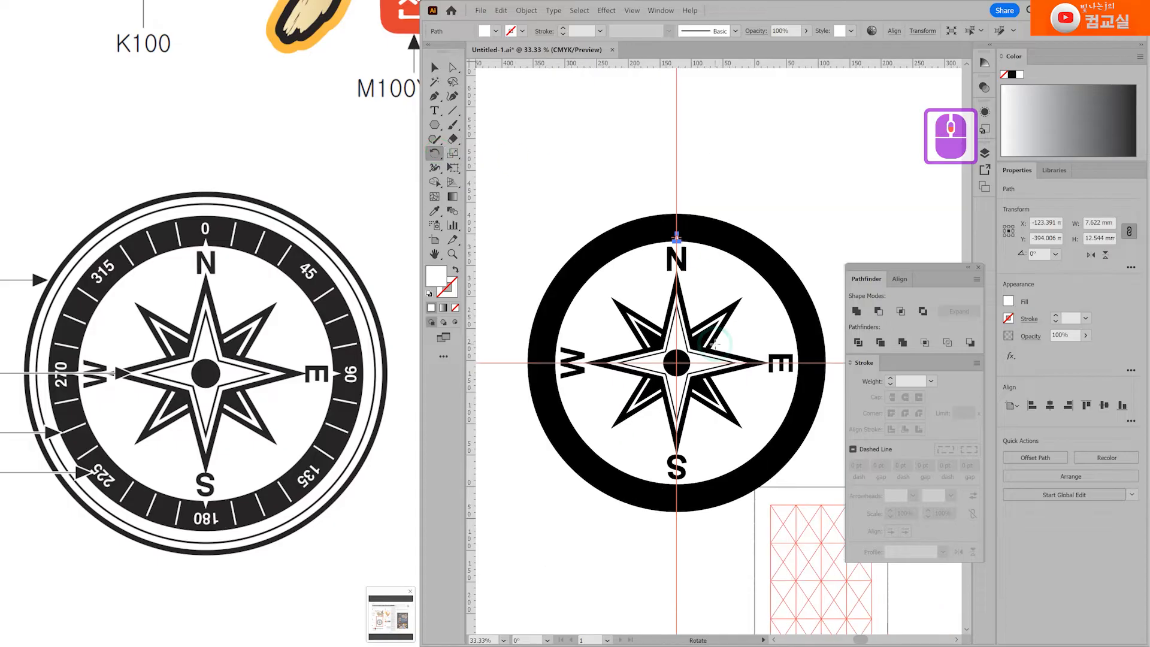
alt+click(676, 363)
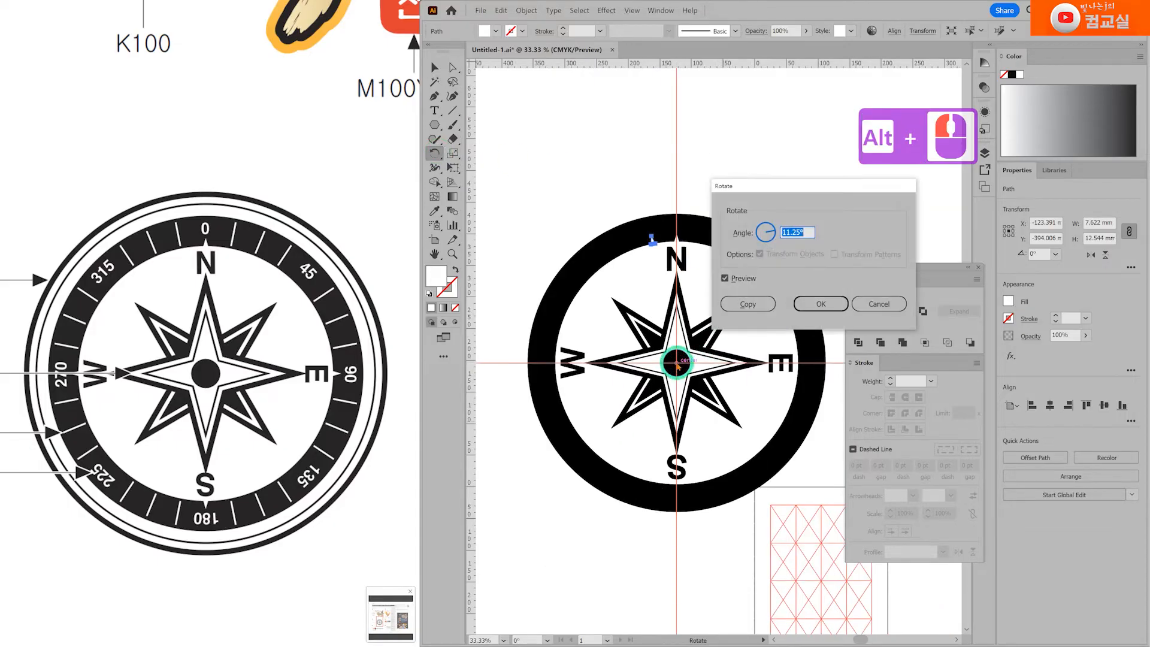
text(90)
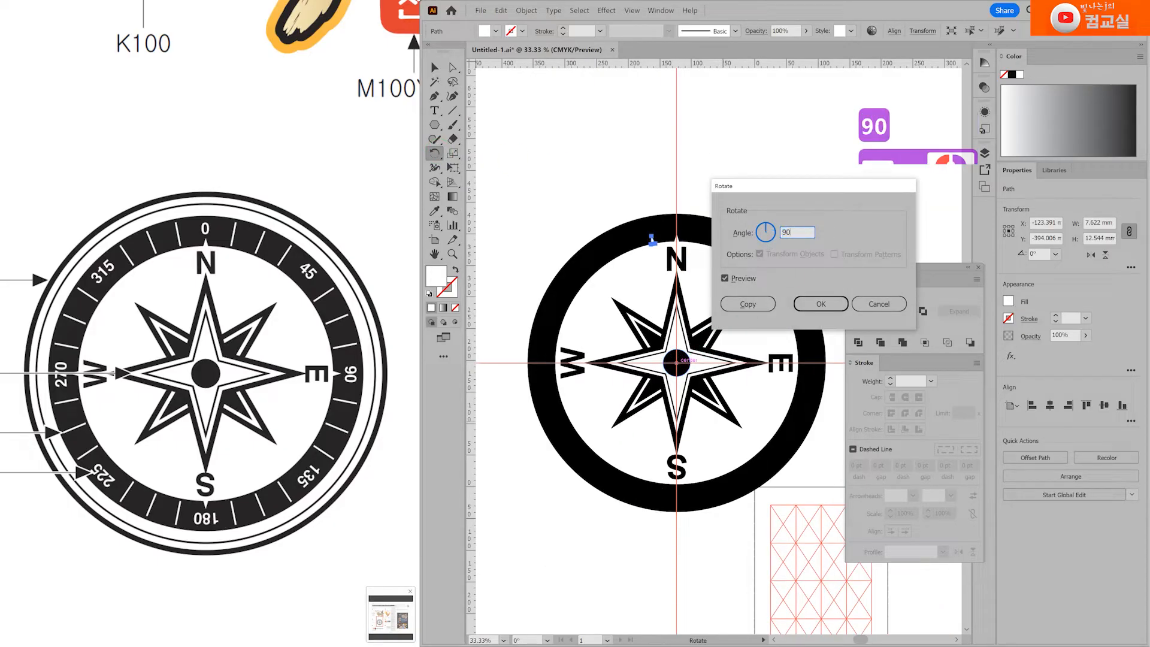
click(748, 304)
Repeat the 90° rotated copy so that S and E also get a white triangle, then deselect.
key(ctrl+d)
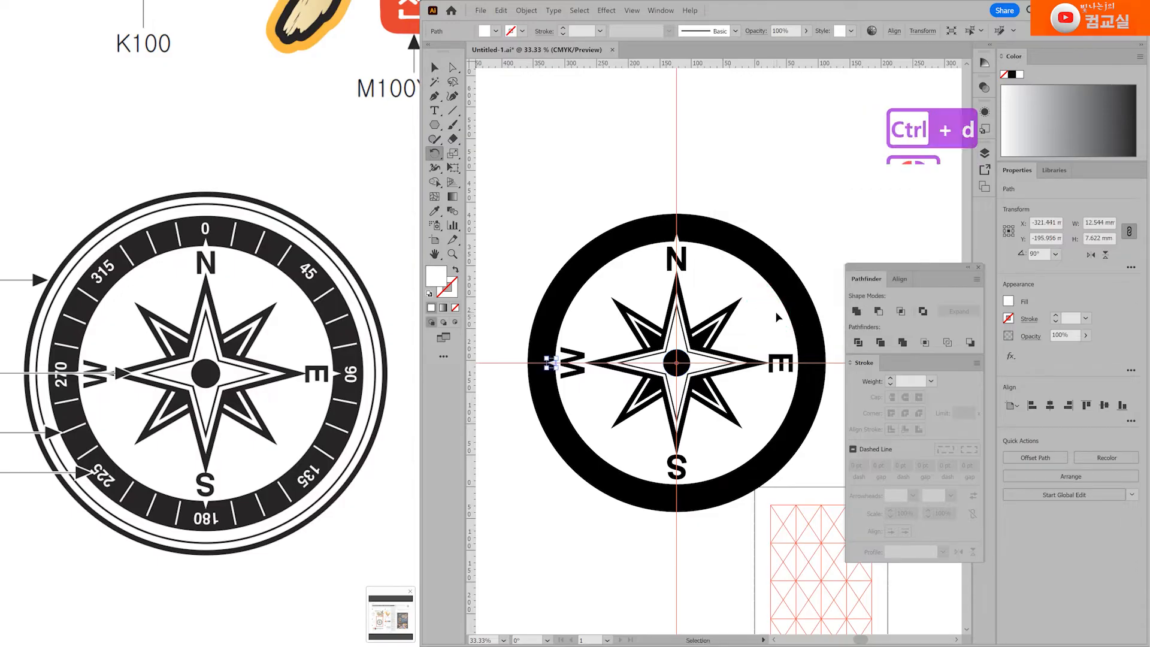
key(ctrl+d)
click(435, 67)
click(839, 246)
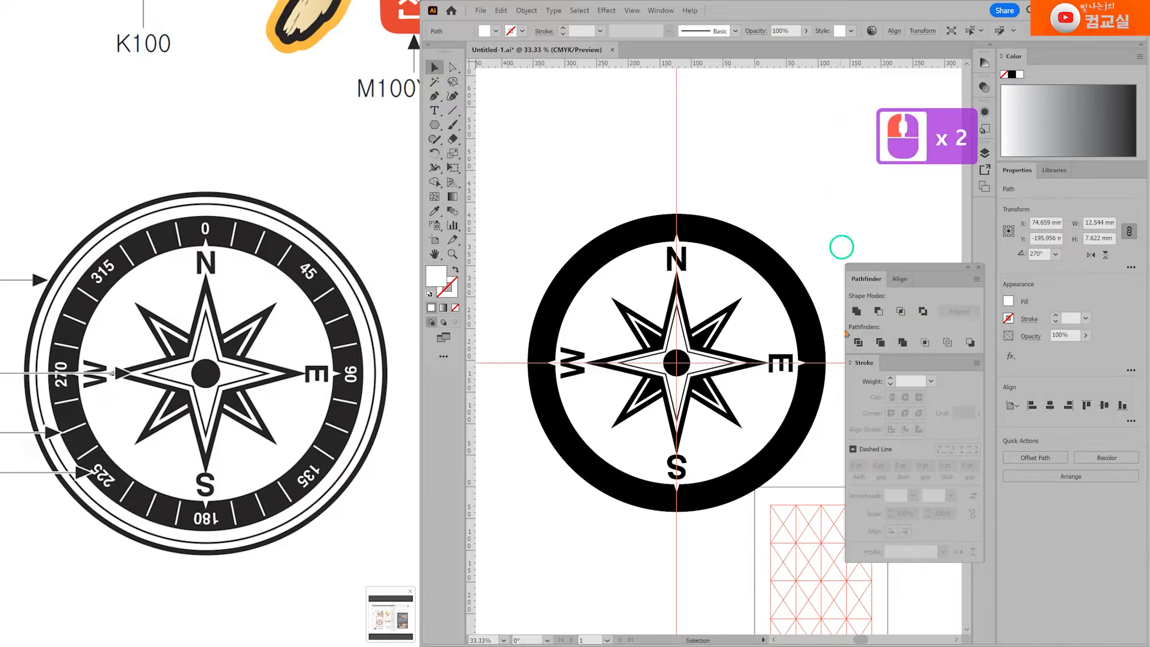
Send the black ring to the back, behind the white tick lines, and deselect it.
click(811, 335)
key(ctrl+shift+bracketleft)
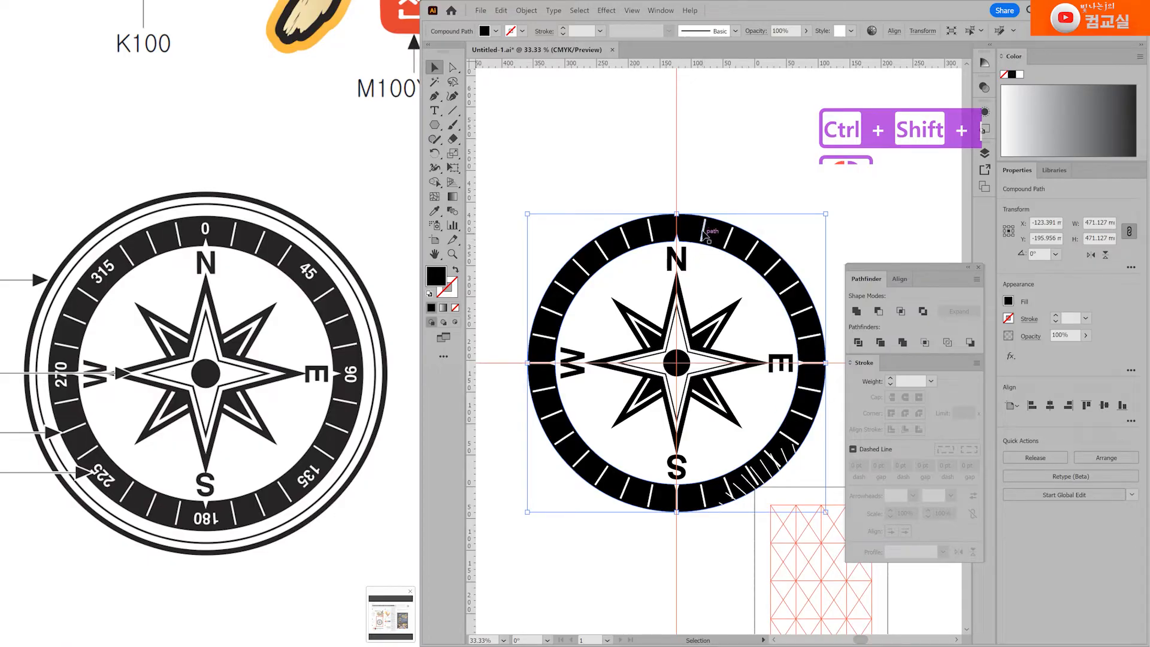
click(895, 227)
Move the stray group of white lines off the ring's lower-right part, about 128 mm right and 299 mm down.
drag(663, 584, 563, 426)
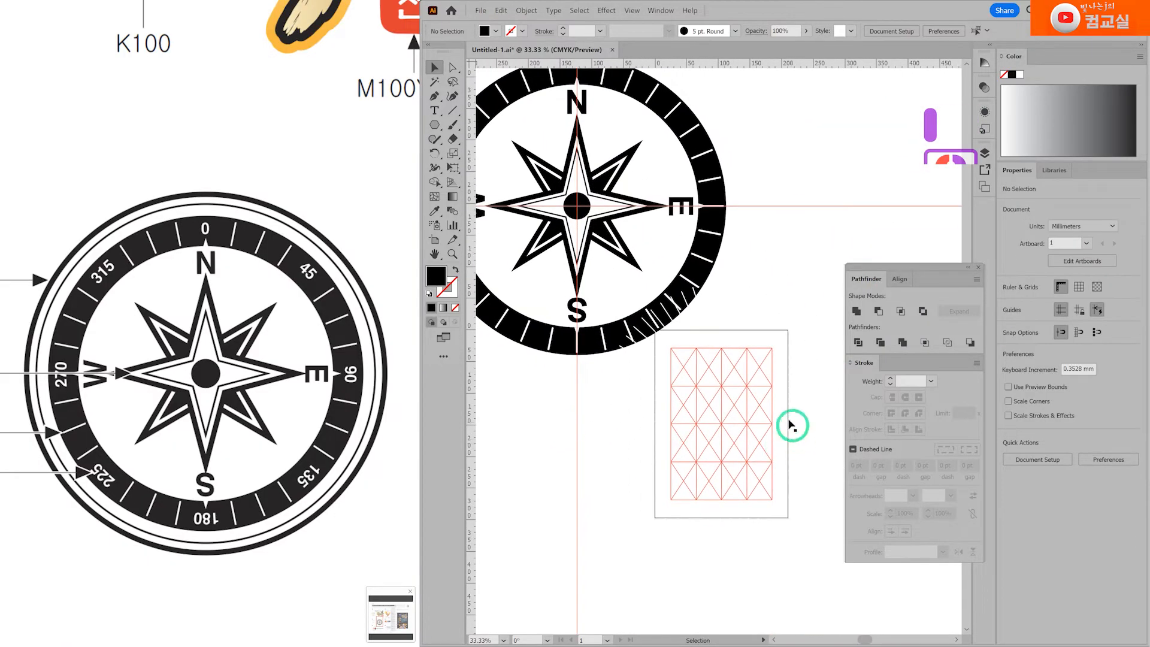
drag(716, 395, 814, 600)
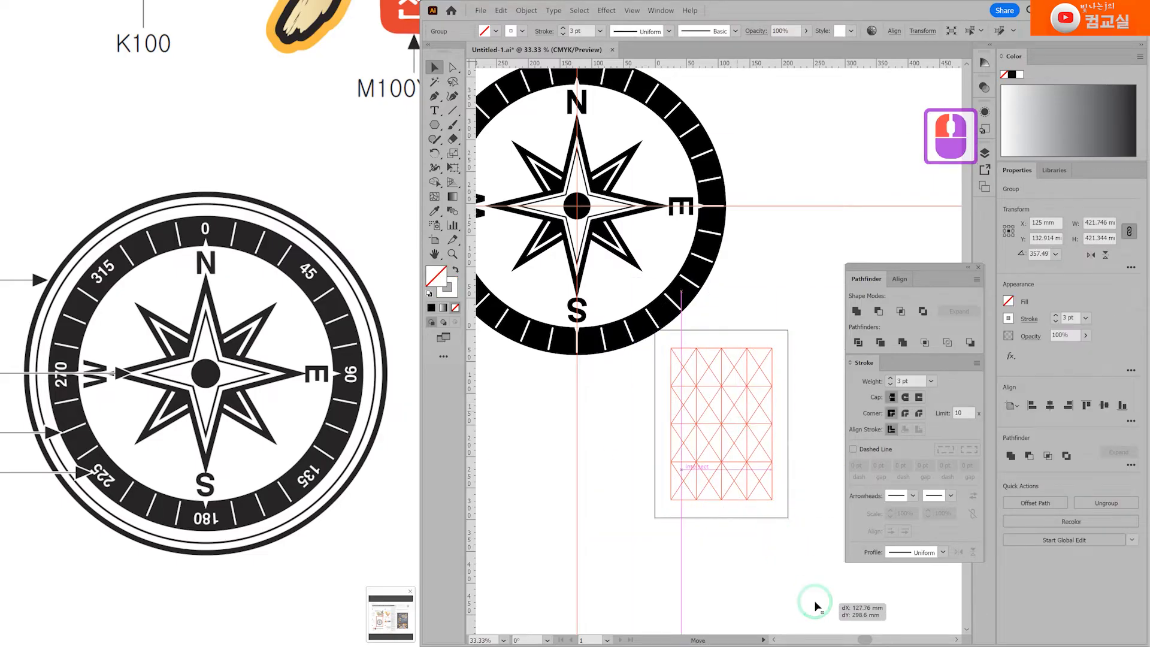
click(552, 451)
drag(586, 389, 659, 525)
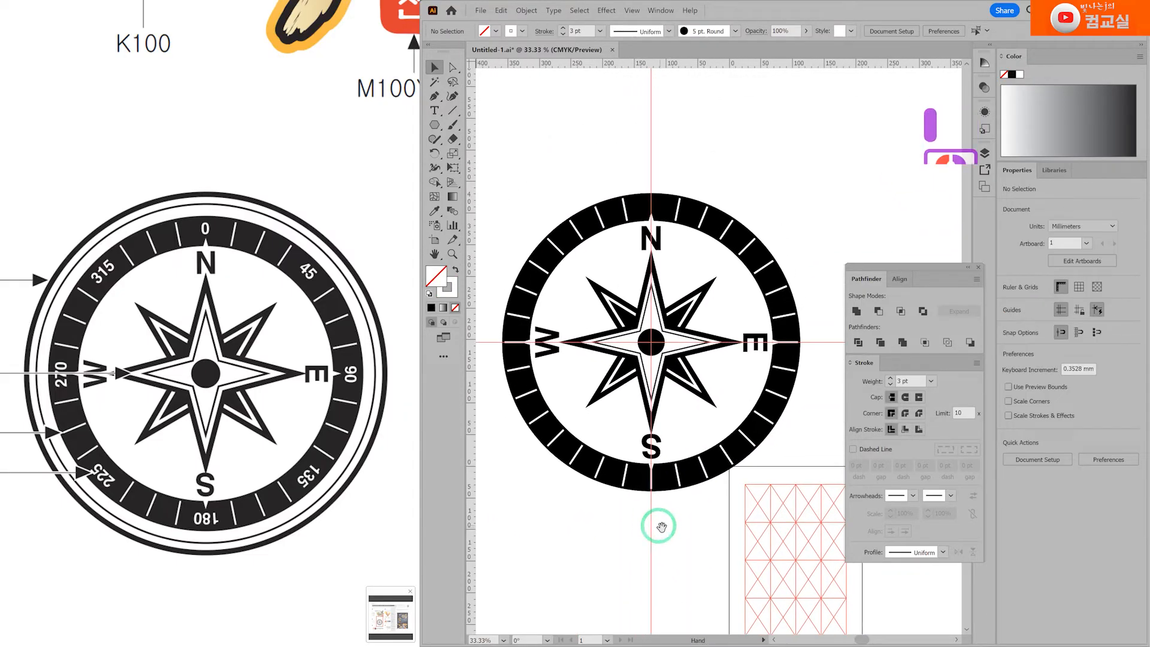
scroll(557, 299, up, 1)
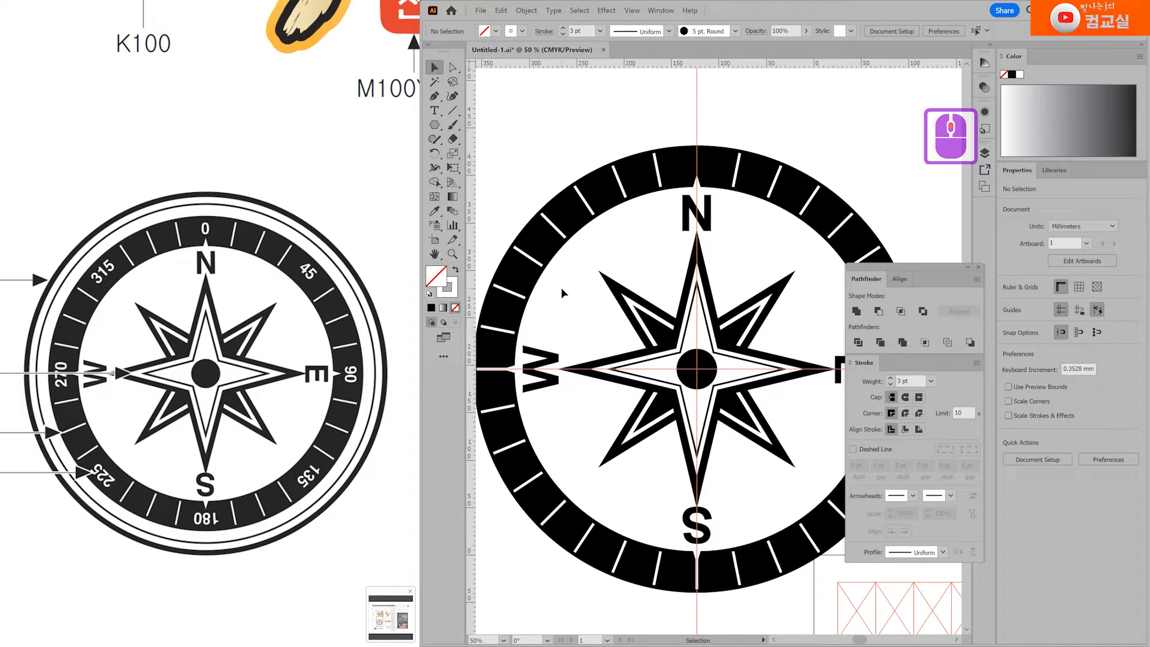
scroll(563, 293, down, 1)
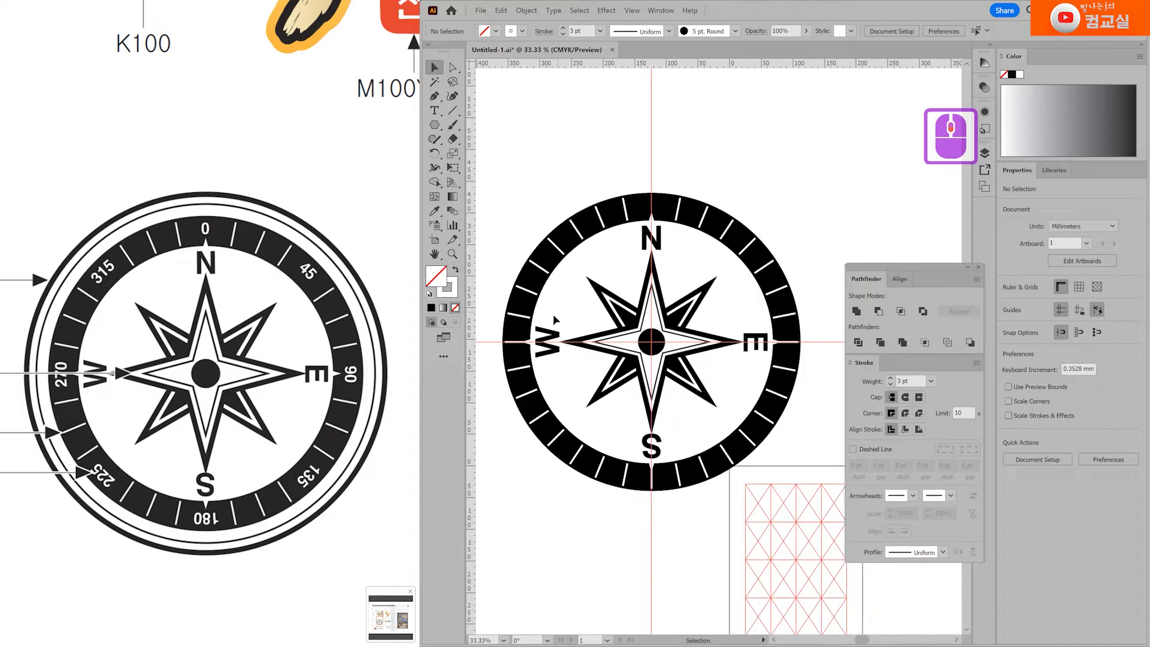
Delete the white tick lines in the ring at the W, S and E positions.
click(516, 348)
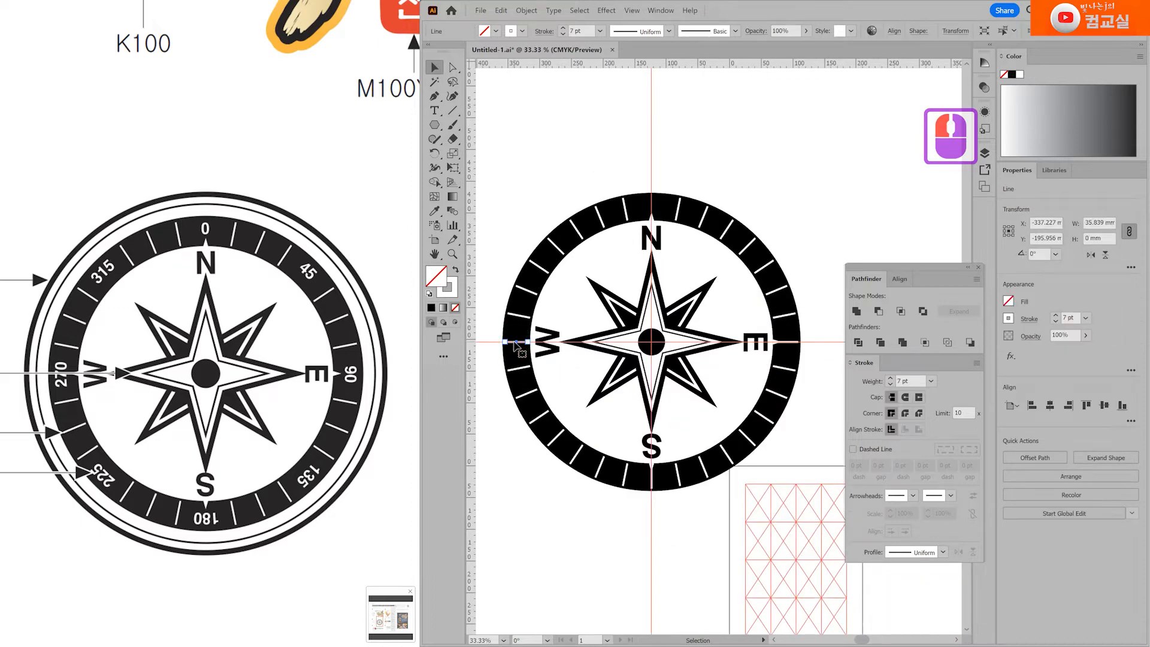
key(Delete)
click(653, 480)
key(Delete)
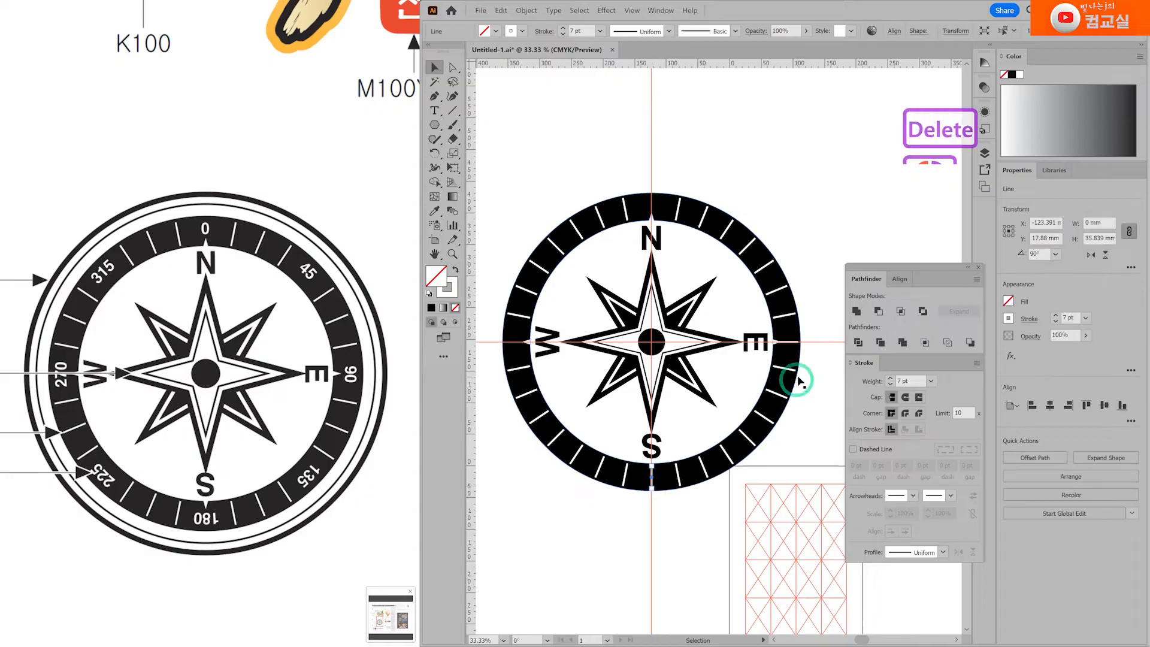
click(795, 347)
key(Delete)
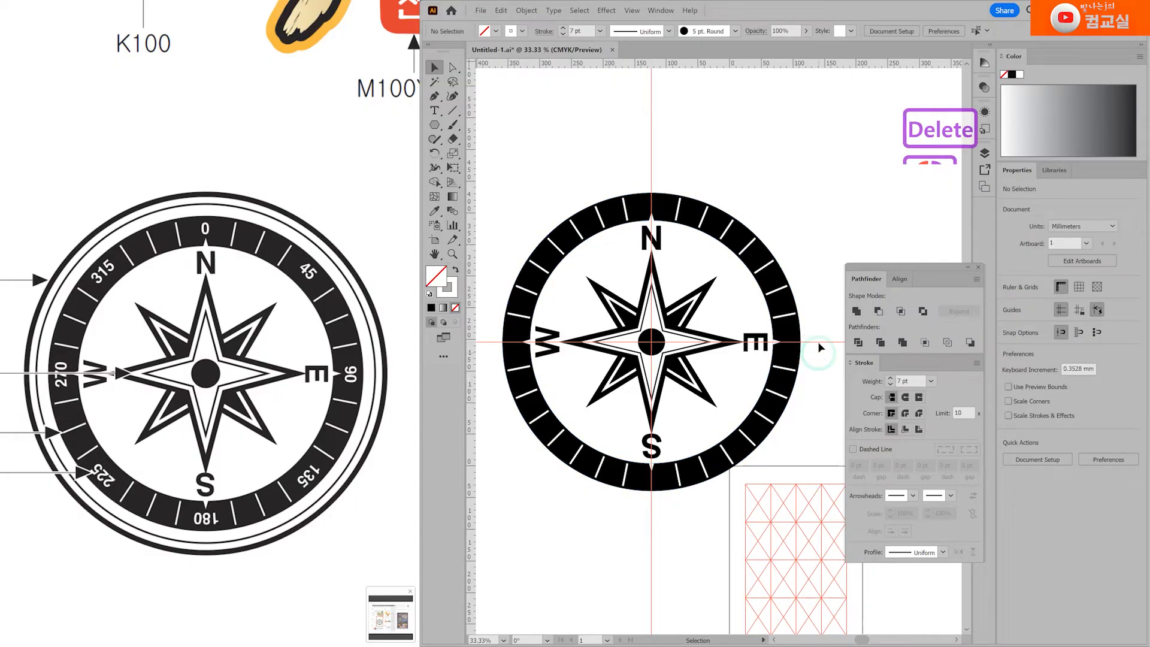
Add a centre-aligned text "0" in Arial Bold 135 pt above the top of the ring.
scroll(630, 204, up, 1)
scroll(630, 204, up, 1)
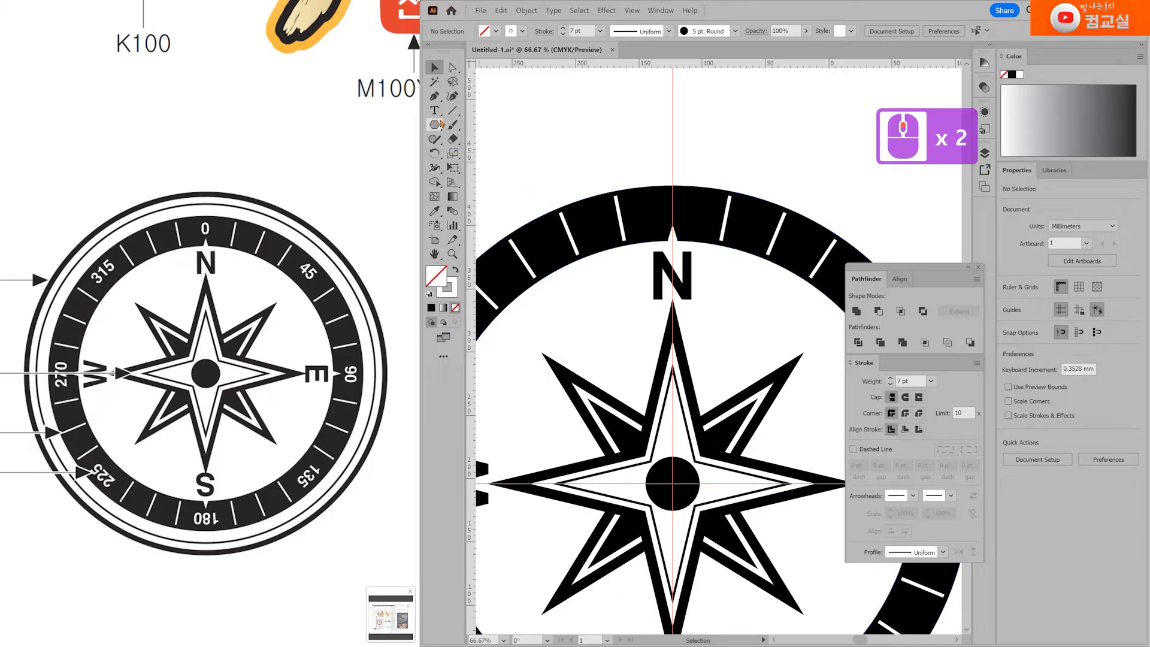
click(434, 110)
click(645, 156)
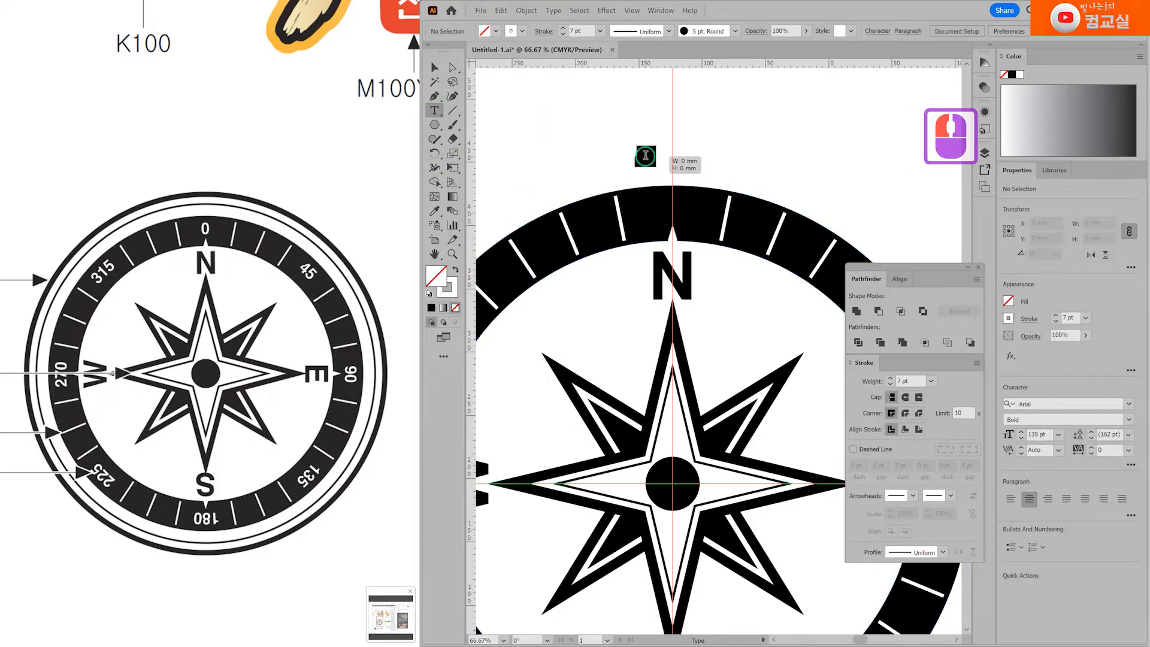
text(0)
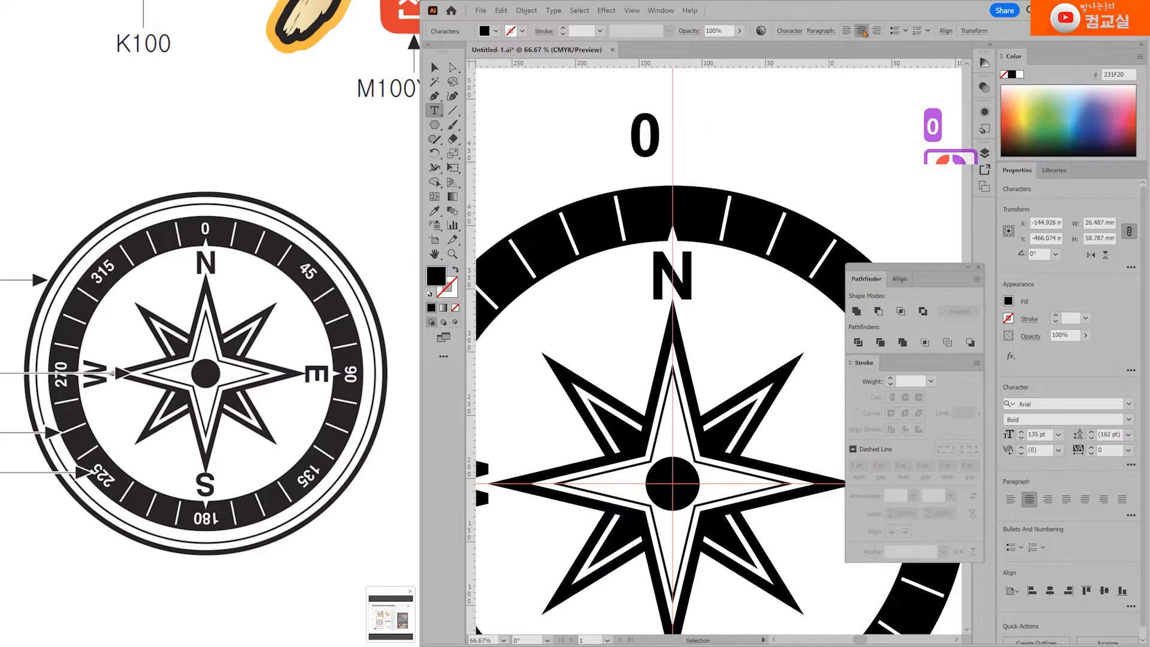
triple_click(863, 31)
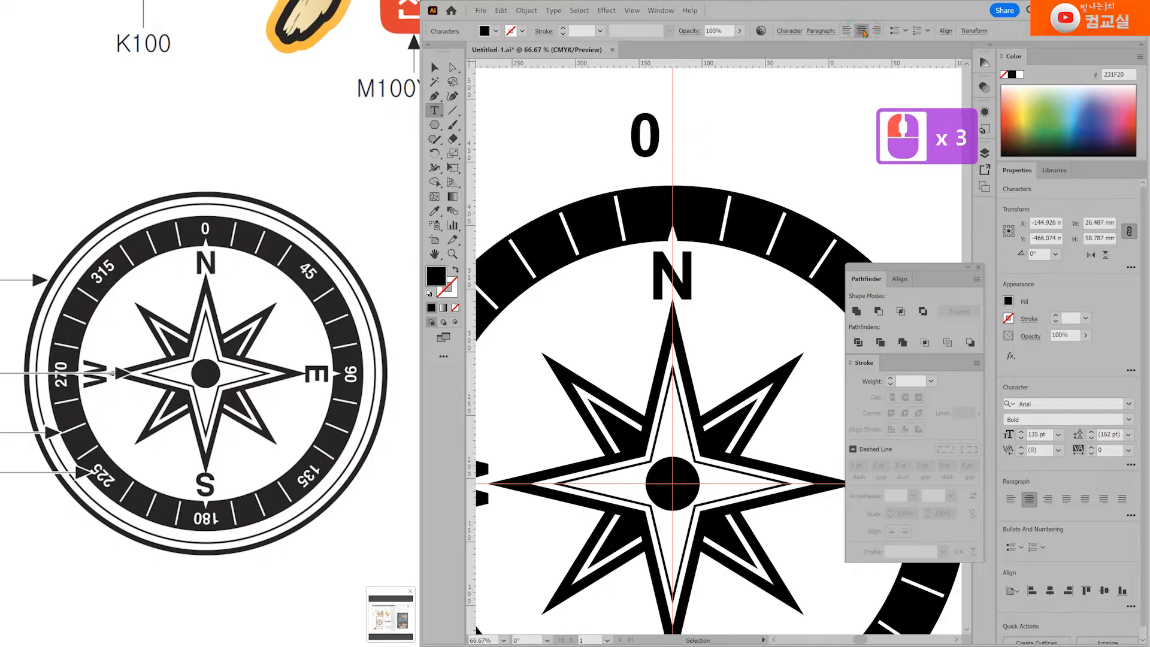
click(435, 68)
Move the 0 onto the top of the ring, centred on the vertical guide, and fill it white.
scroll(699, 174, up, 1)
drag(636, 150, 677, 237)
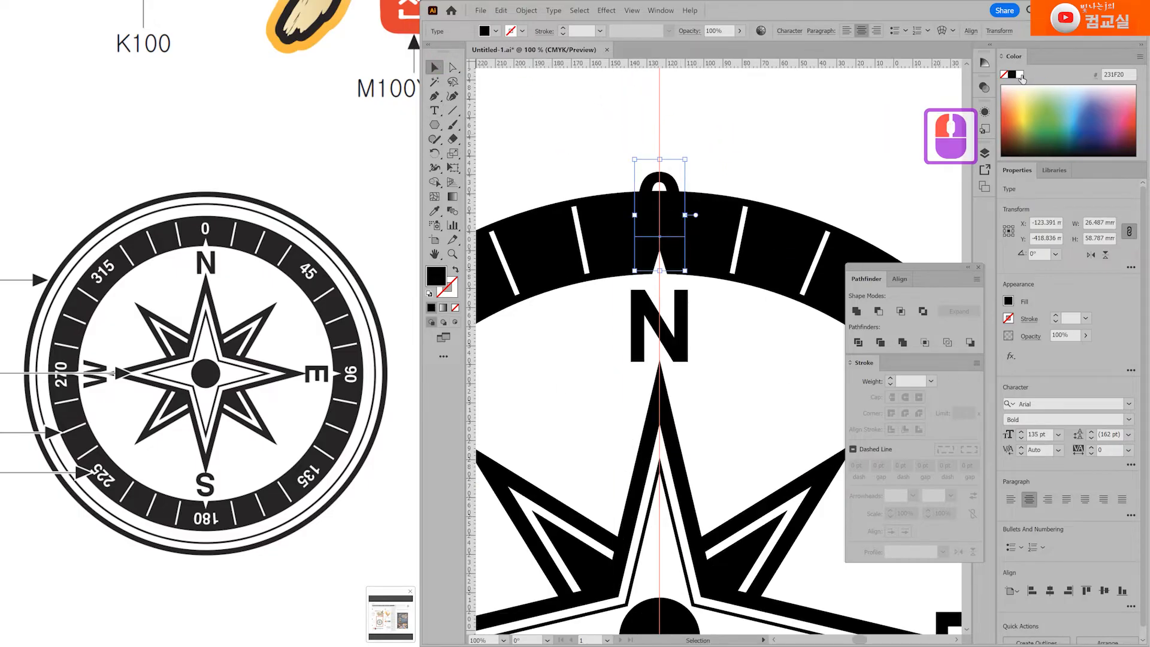
click(1020, 75)
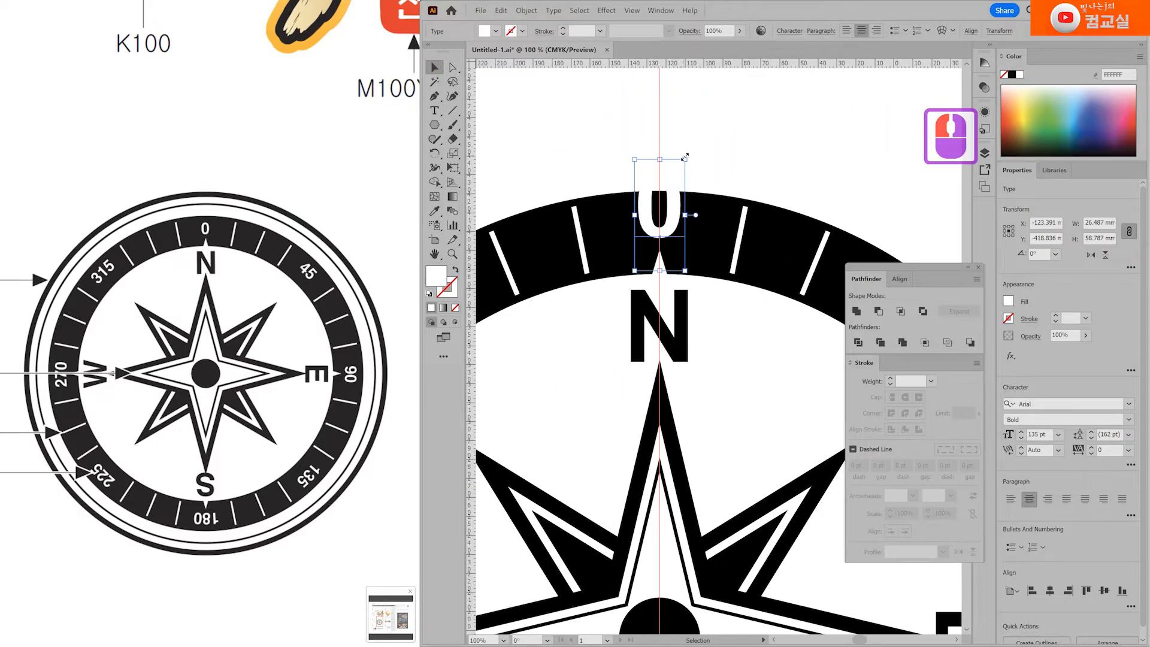
Shrink the 0 proportionally to about 62 pt and nudge it down inside the black ring.
drag(684, 158, 672, 180)
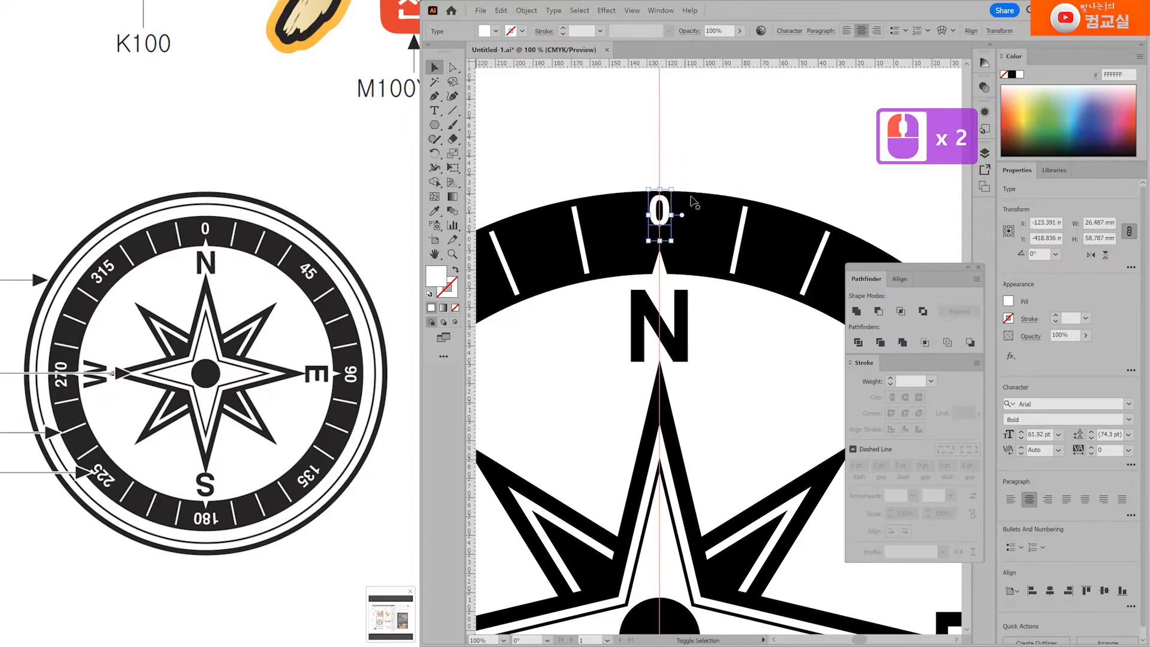
scroll(670, 228, up, 1)
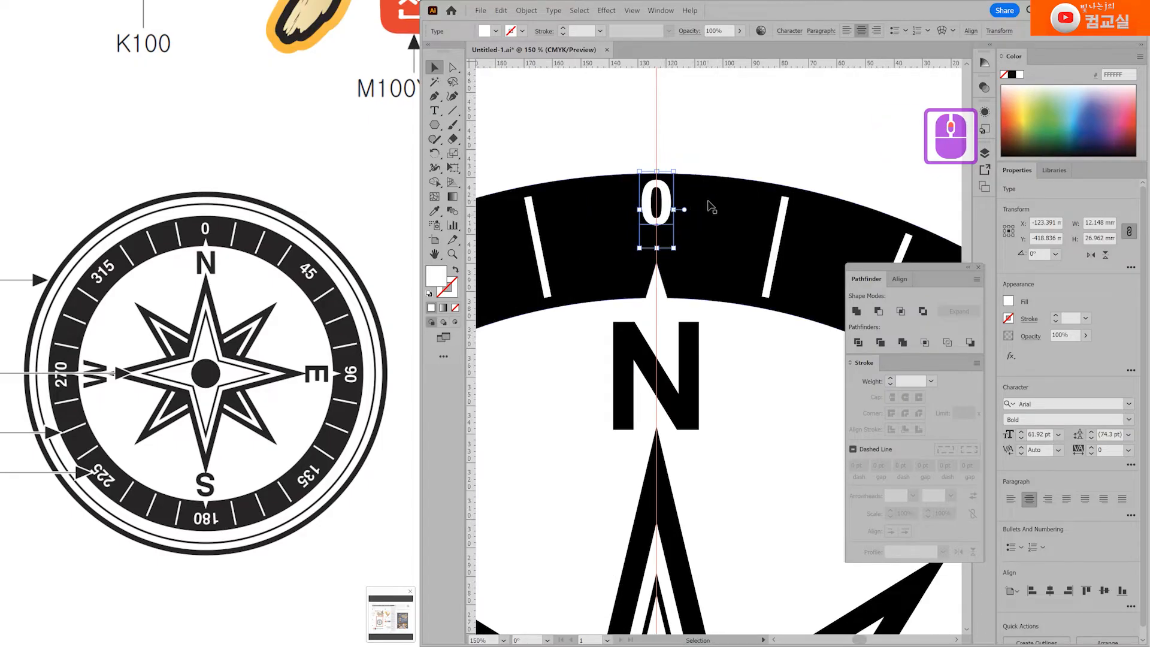
key(Down)
key(Down)
key(Down)
key(Down)
key(Down)
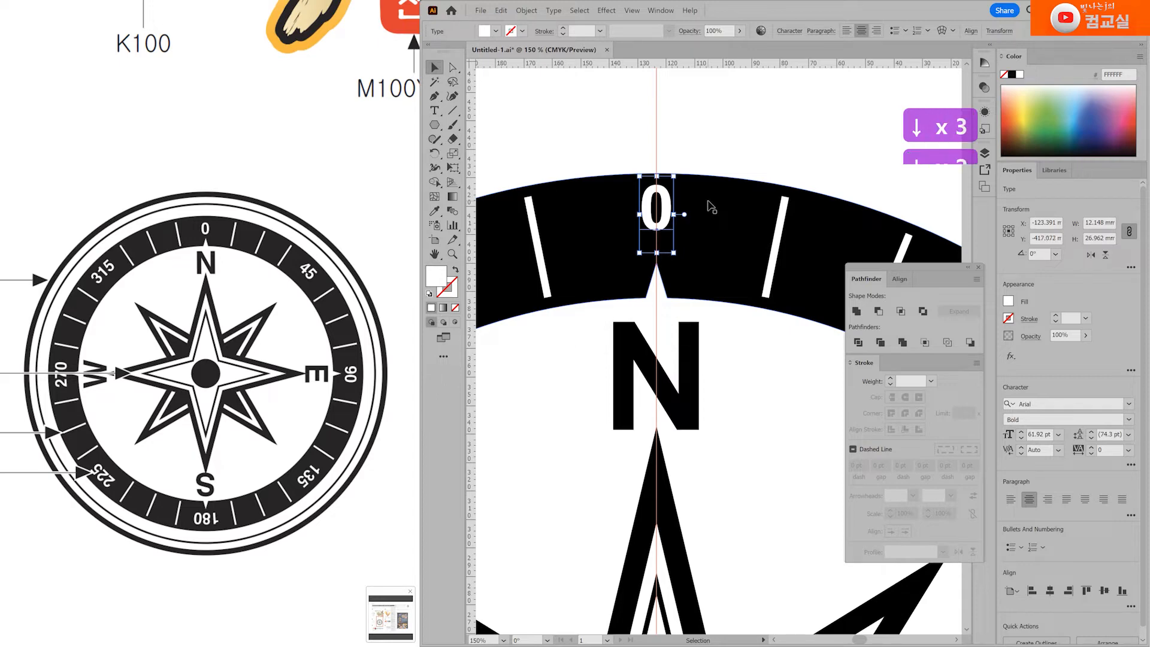
key(Down)
key(Down)
Enlarge the 0 to about 79 pt and nudge it left to centre it on the vertical guide.
drag(675, 259, 682, 276)
key(Left)
key(Left)
key(Left)
key(Left)
key(Left)
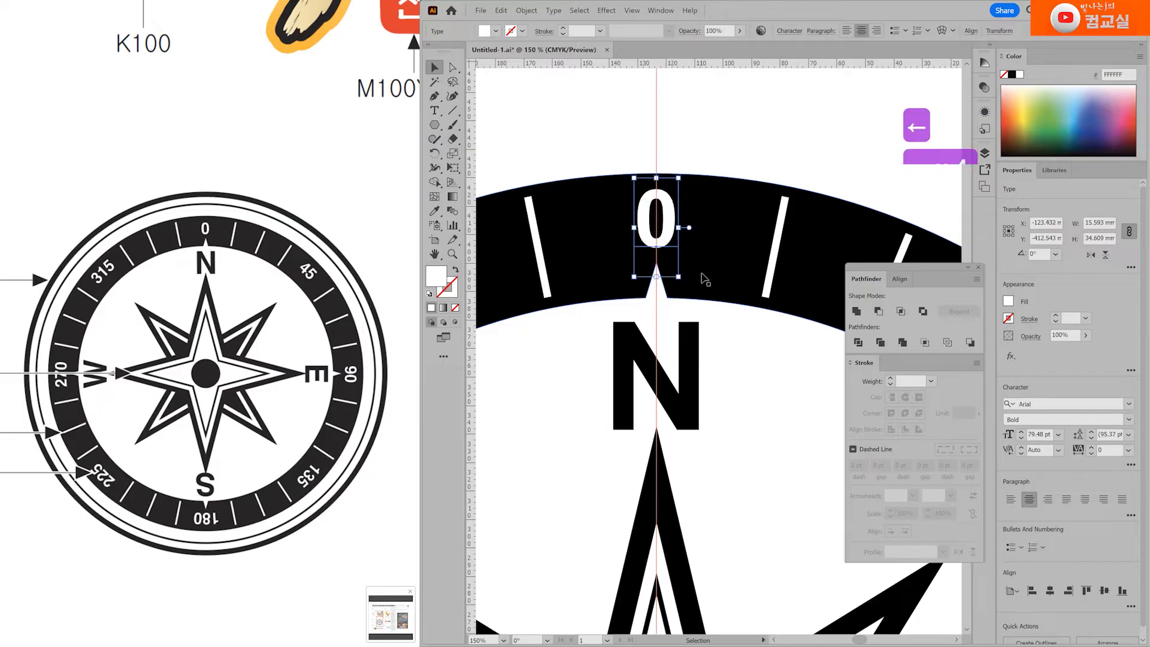
Create a copy of the white 0 rotated by 360/8 degrees about the centre of the compass.
click(770, 405)
scroll(770, 405, down, 4)
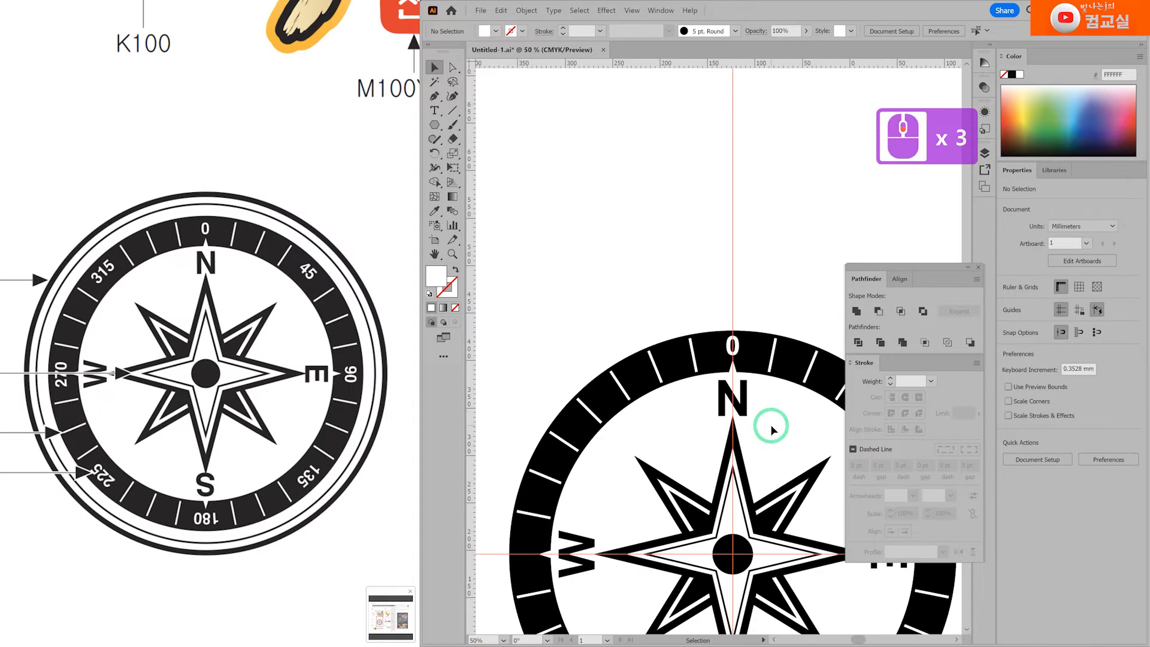
drag(773, 494, 662, 276)
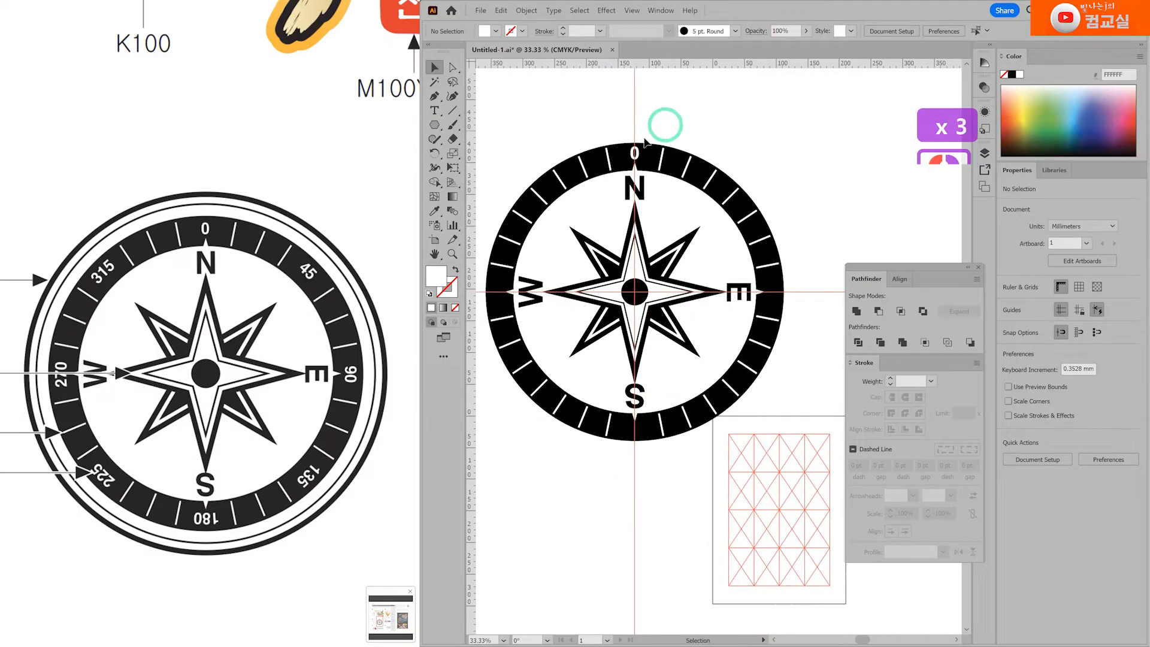
scroll(627, 137, up, 2)
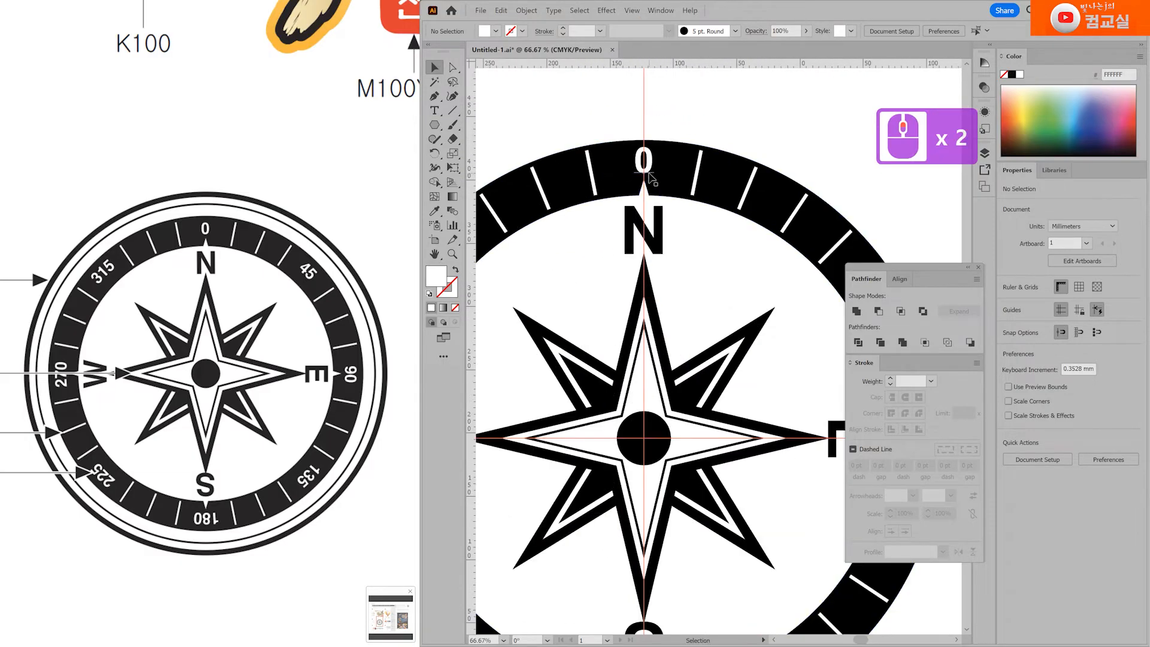
click(649, 173)
scroll(662, 231, down, 2)
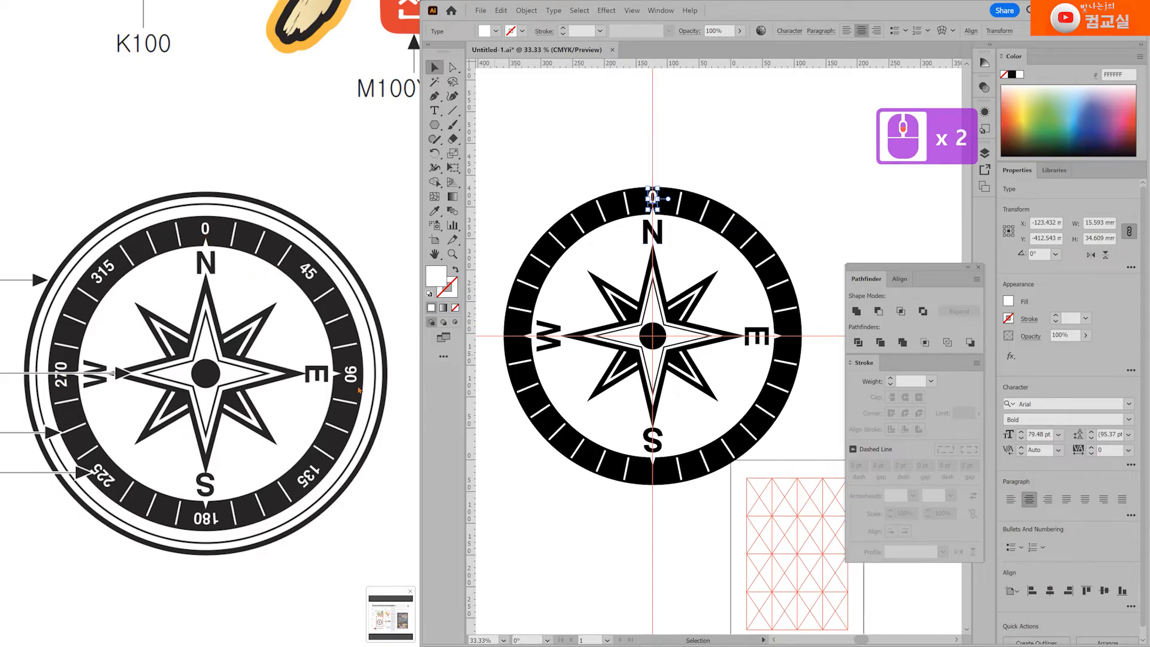
click(433, 153)
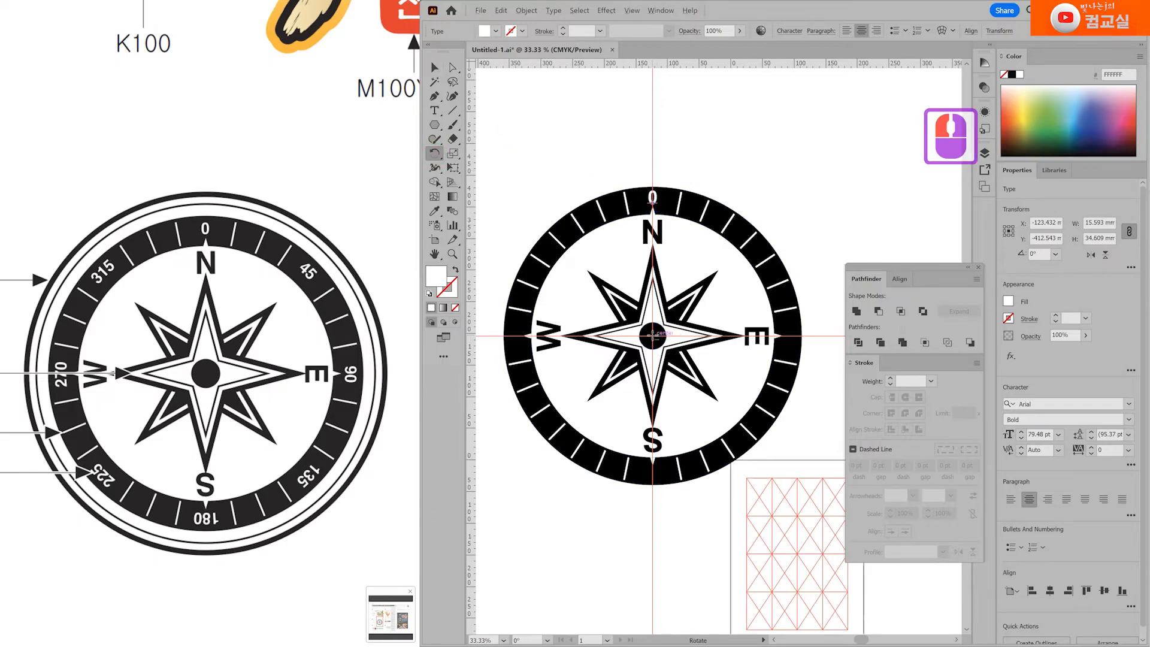
alt+click(652, 336)
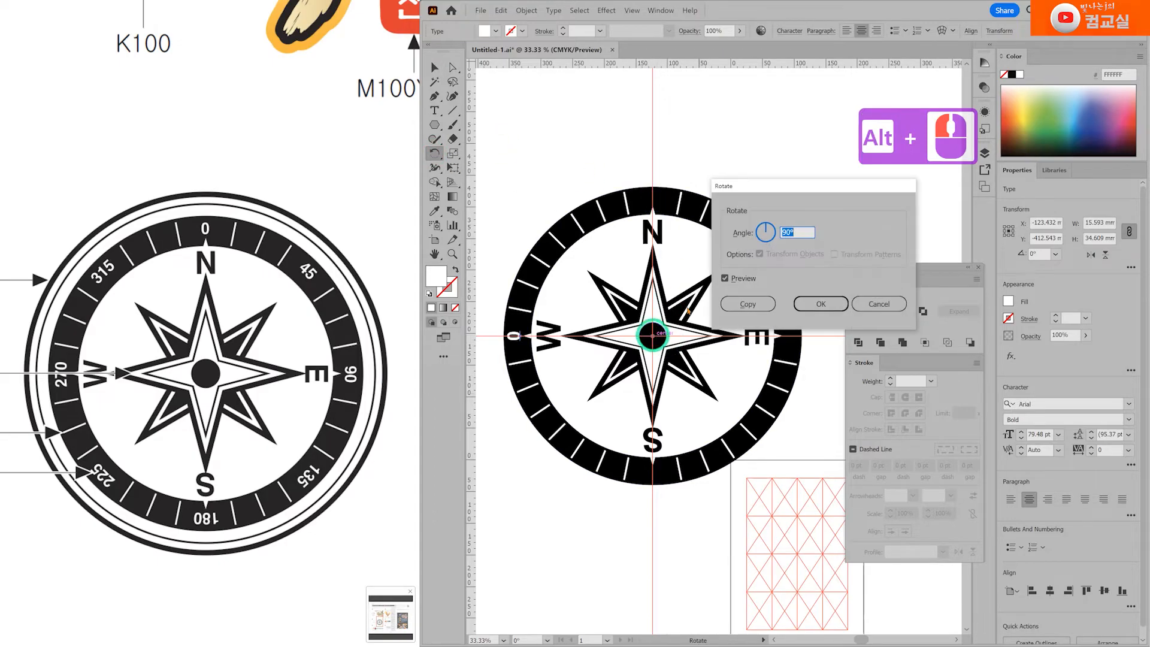
text(360/8)
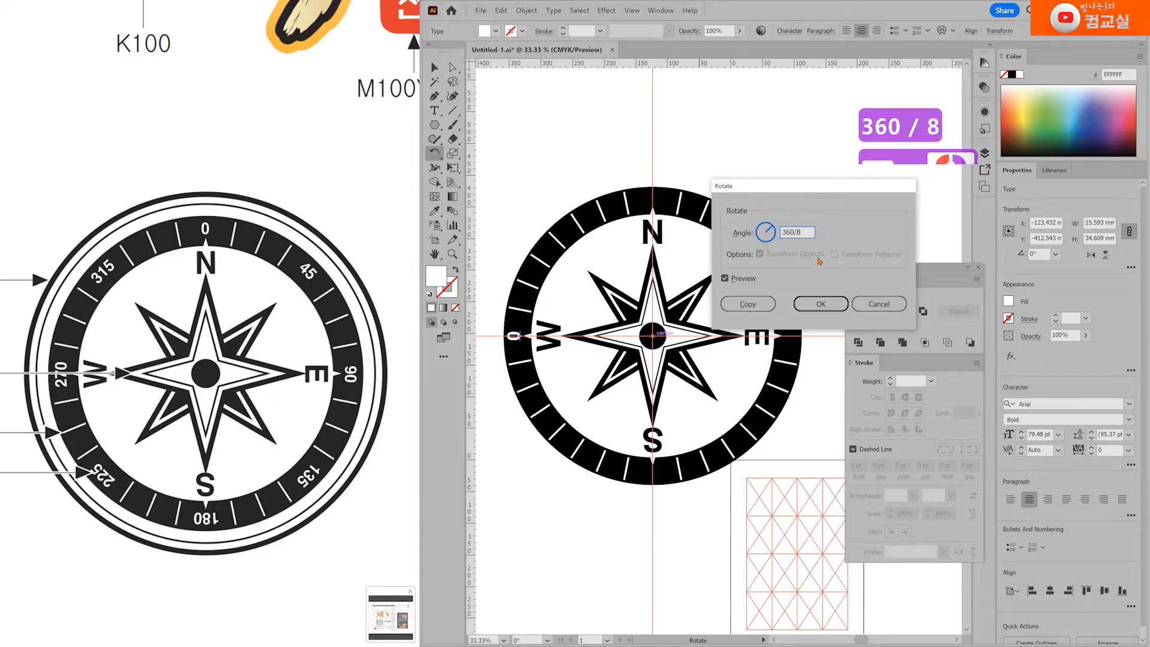
click(745, 303)
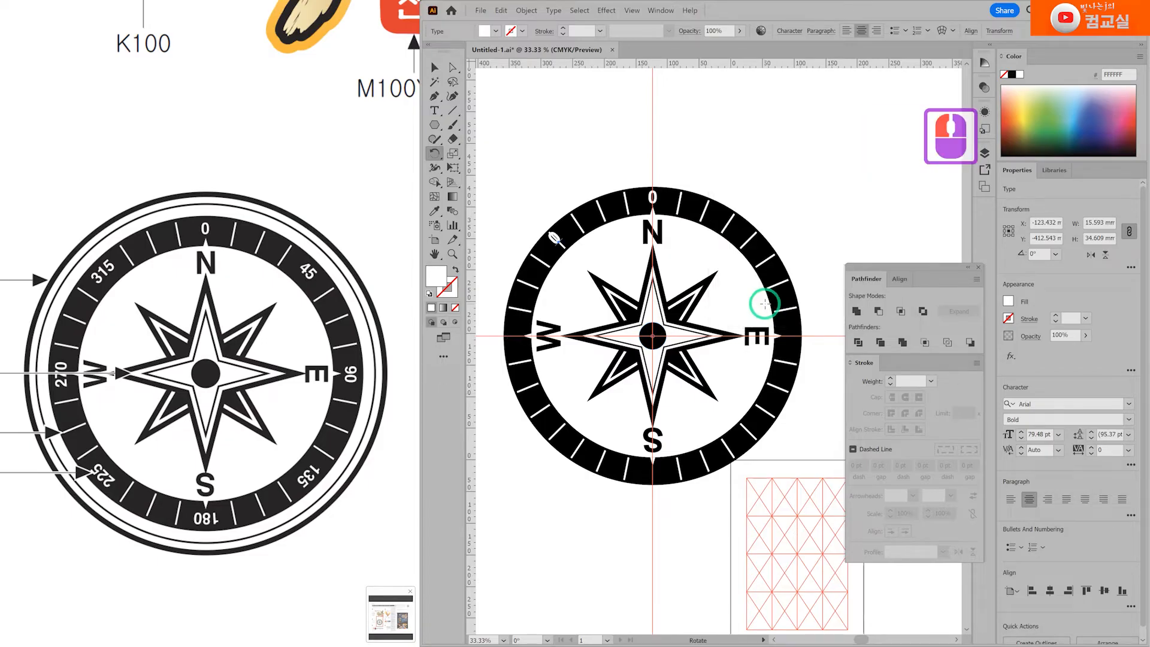
Repeat the rotated copy six more times to place a 0 at all eight directions of the ring.
key(ctrl+d)
key(ctrl+d)
key(ctrl+d)
key(ctrl+d)
key(ctrl+d)
key(ctrl+d)
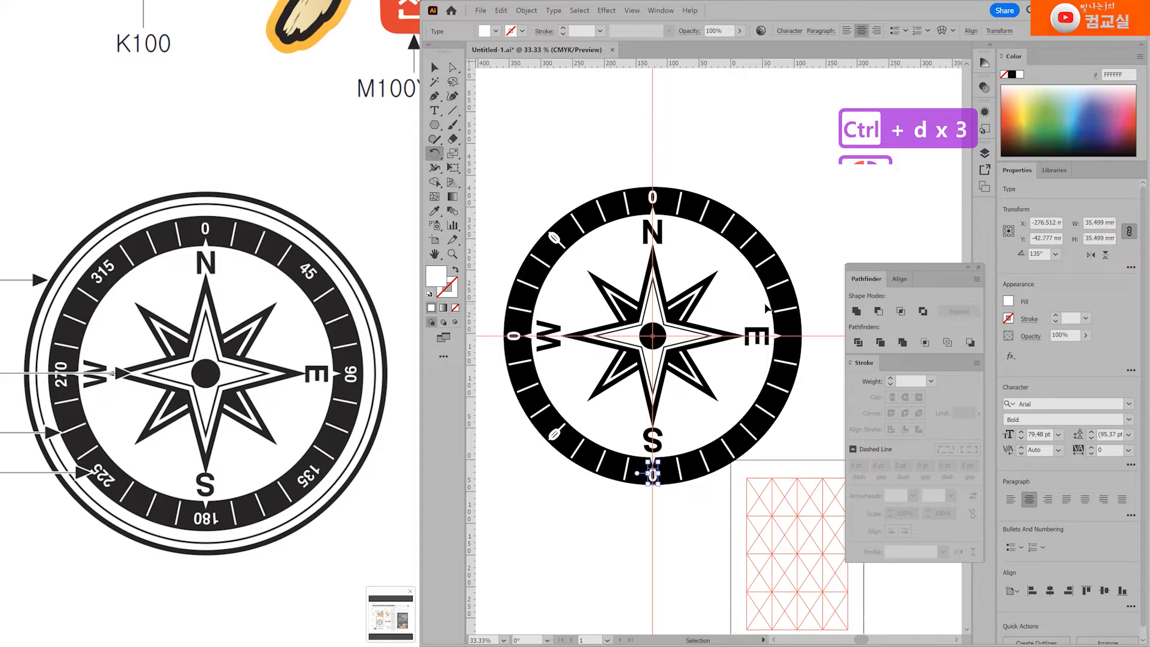
key(r)
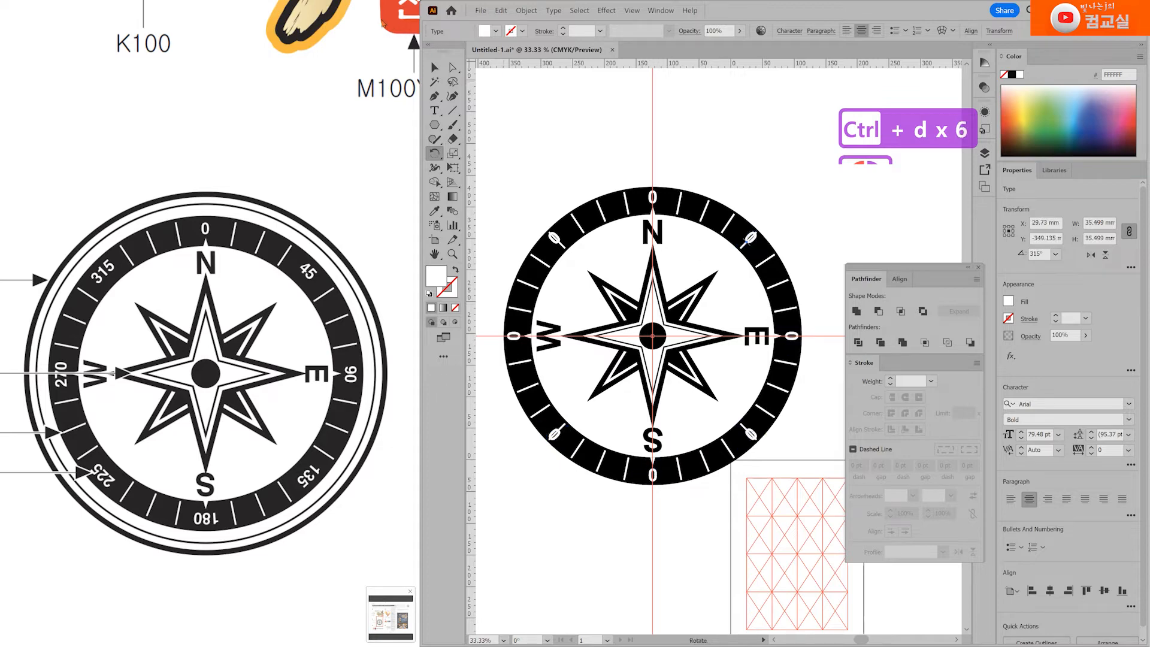
Delete the white tick line behind the 0 at the north-west of the ring.
key(v)
scroll(548, 243, up, 2)
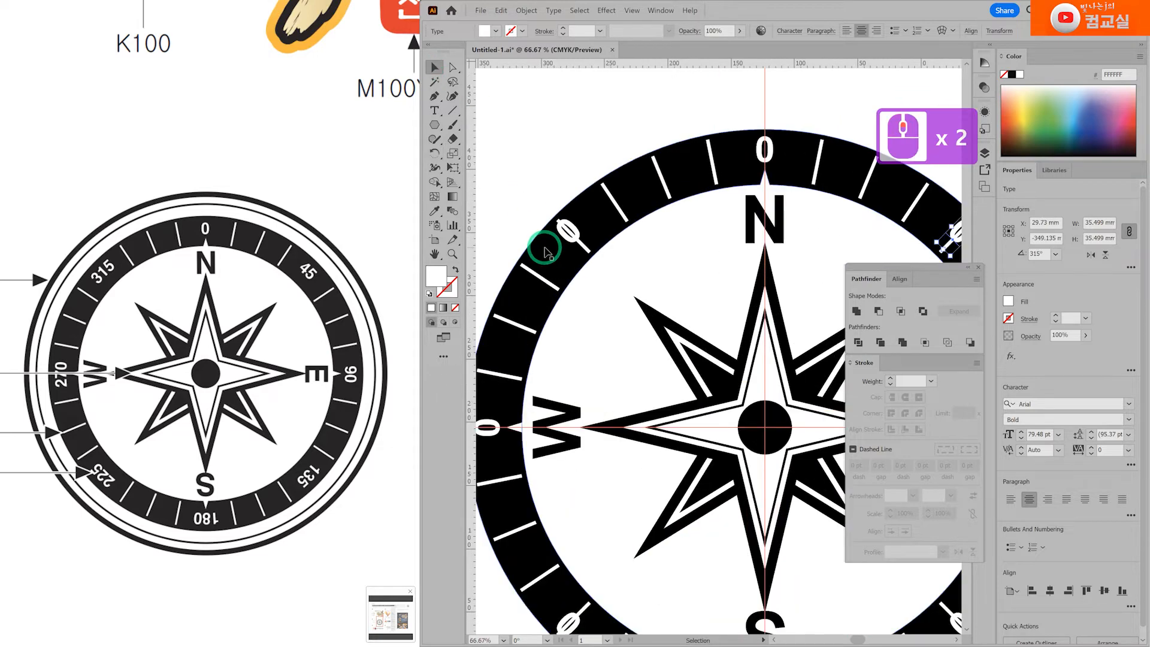
click(589, 249)
key(Delete)
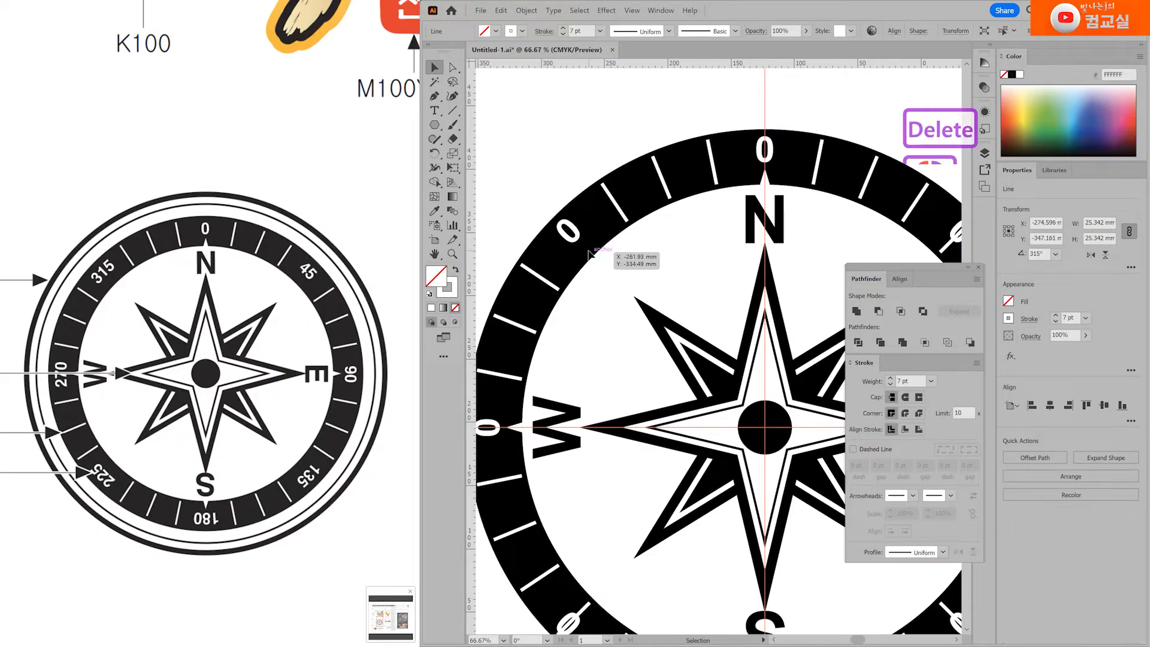
Change the north-west 0 on the ring to read 315.
click(572, 240)
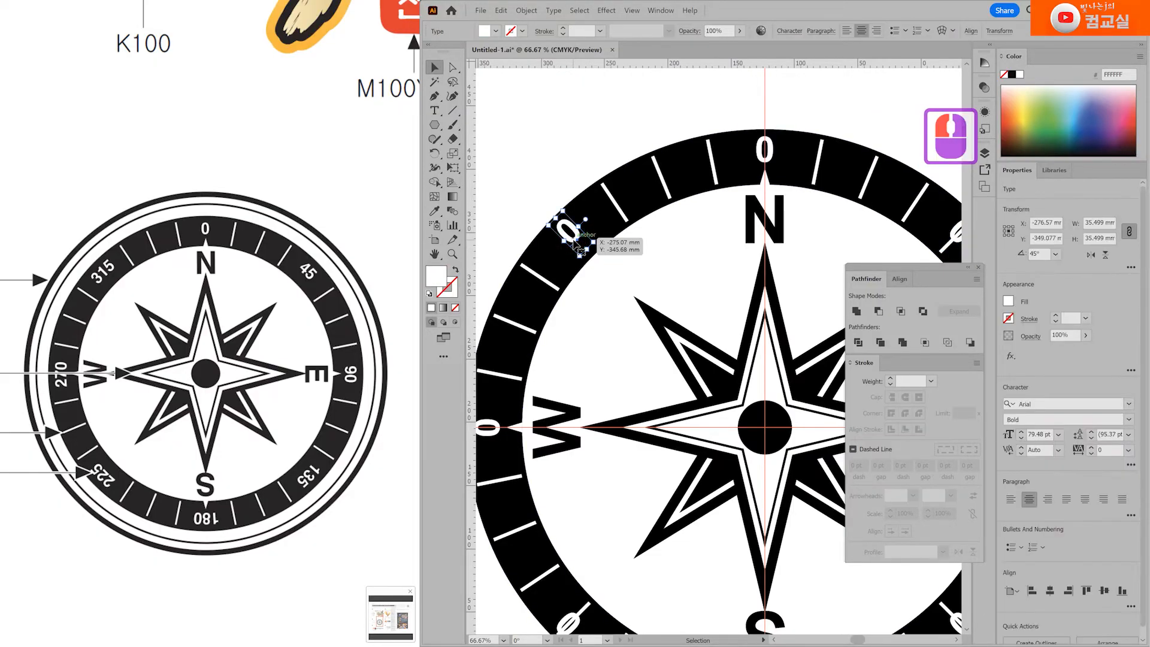
double_click(570, 236)
click(571, 234)
click(570, 234)
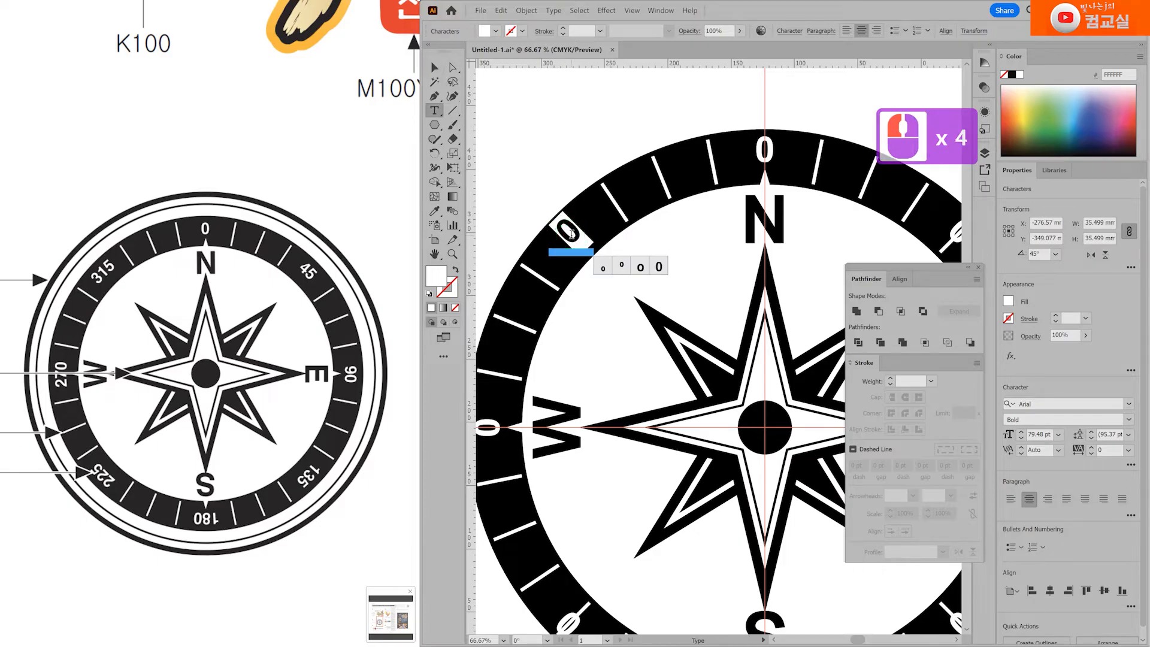
text(315)
key(Escape)
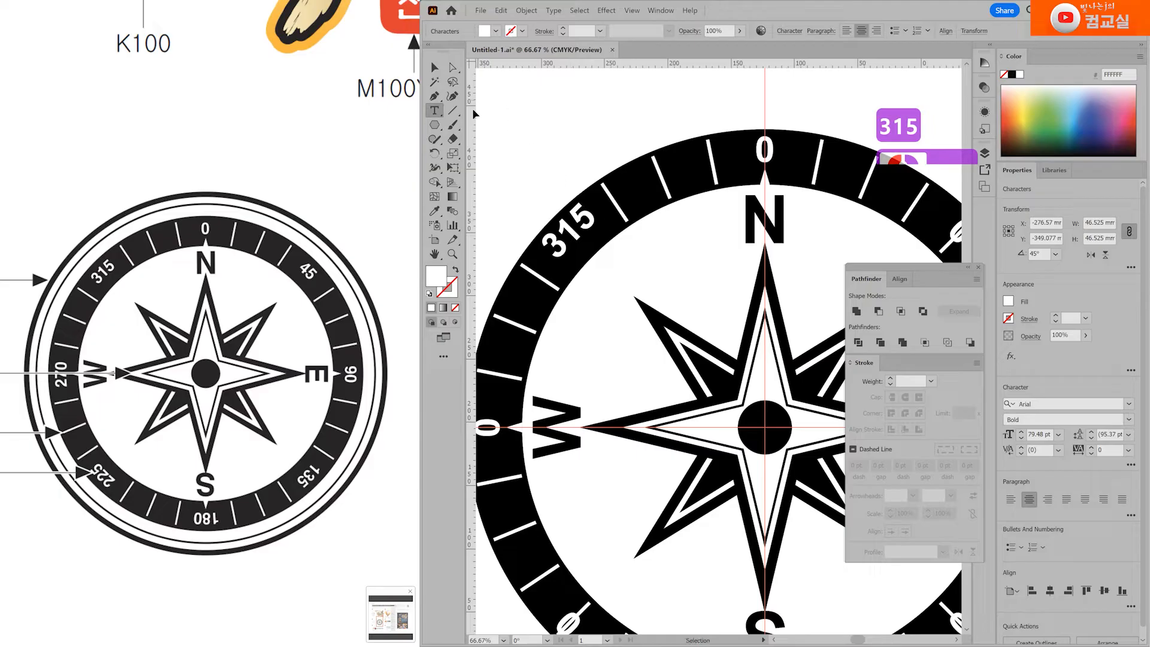
click(436, 68)
click(520, 161)
scroll(620, 310, down, 1)
drag(649, 436, 651, 267)
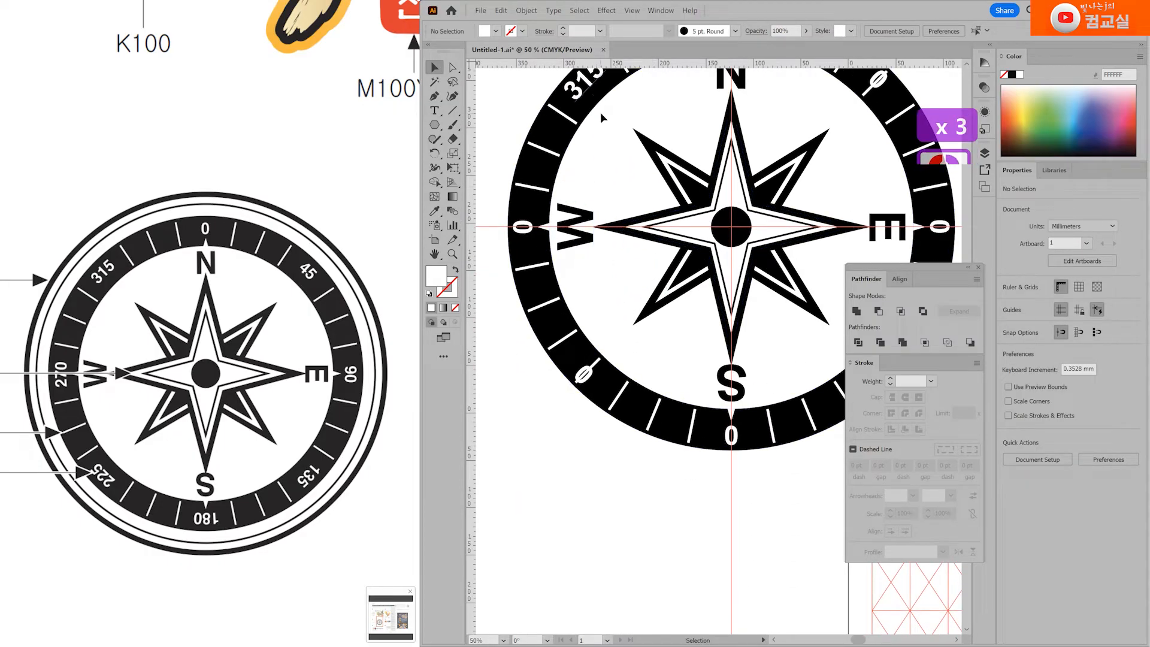
scroll(611, 177, up, 3)
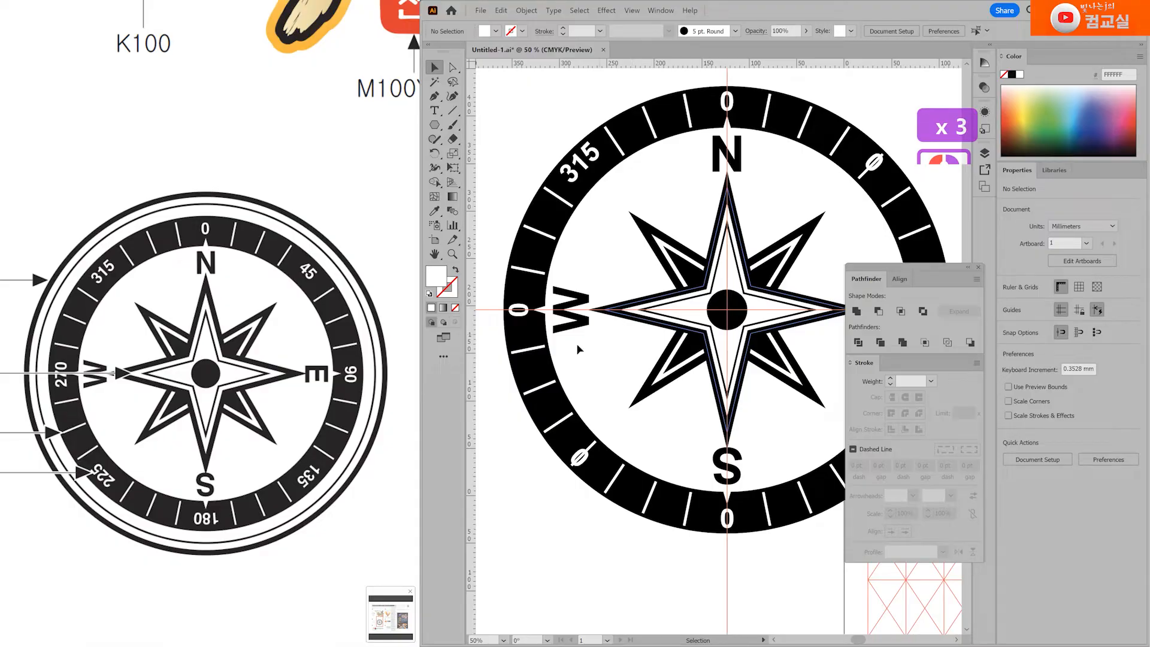
scroll(570, 257, up, 2)
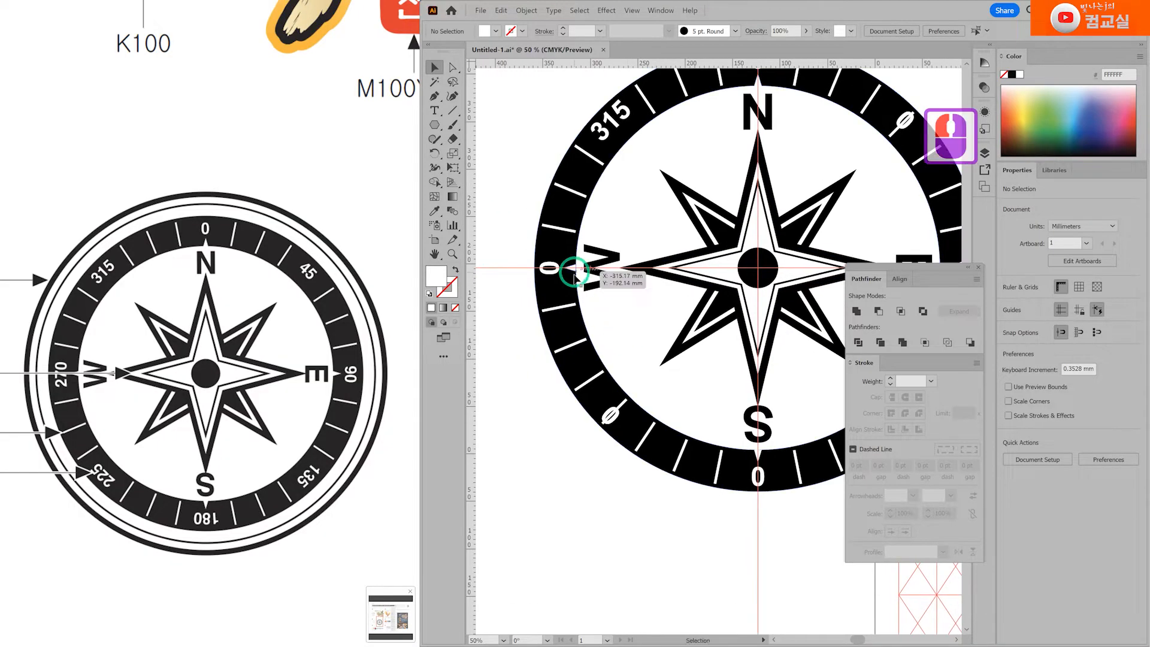
Replace the degree label beside the W on the compass ring with 270.
triple_click(544, 266)
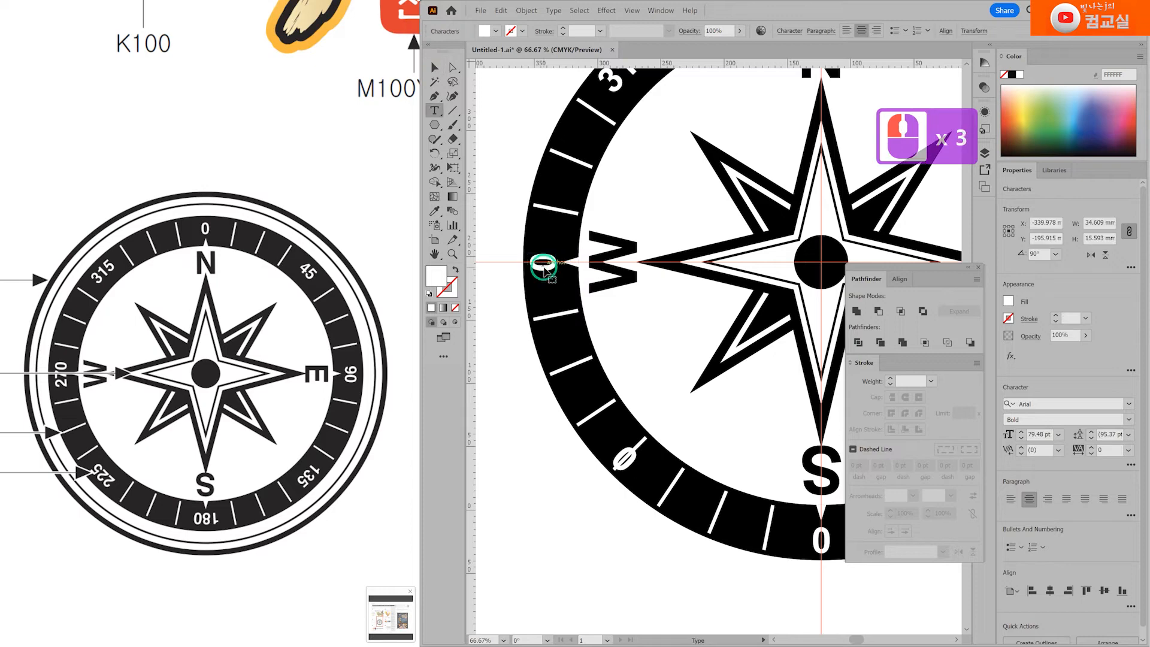
double_click(547, 264)
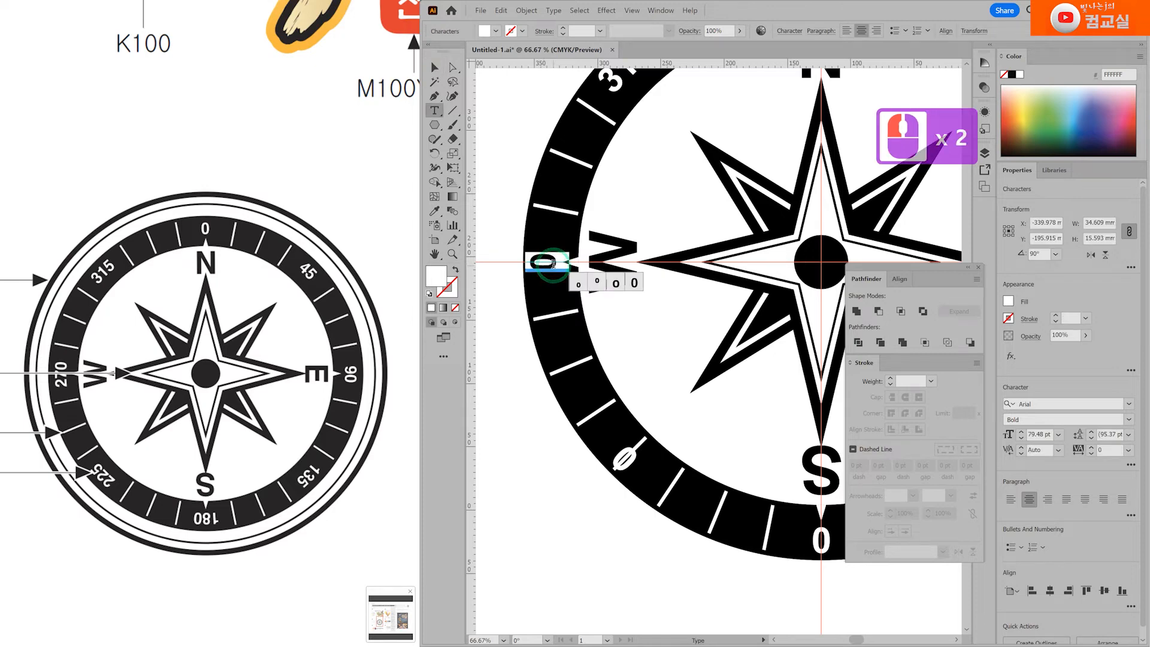
text(270)
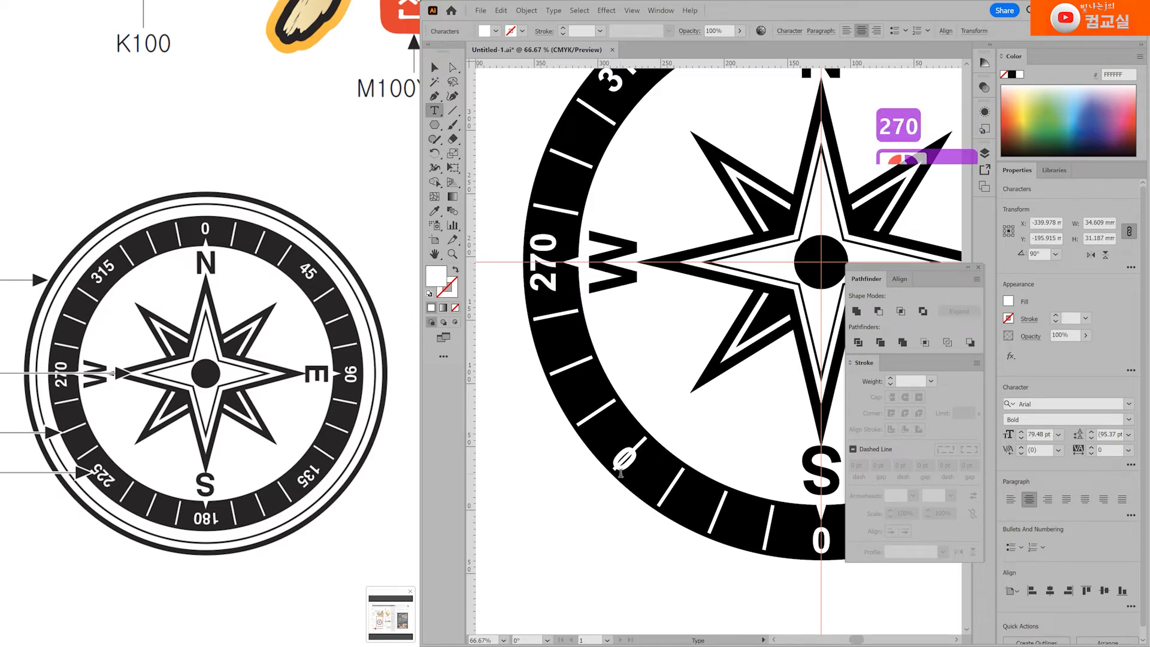
text(v)
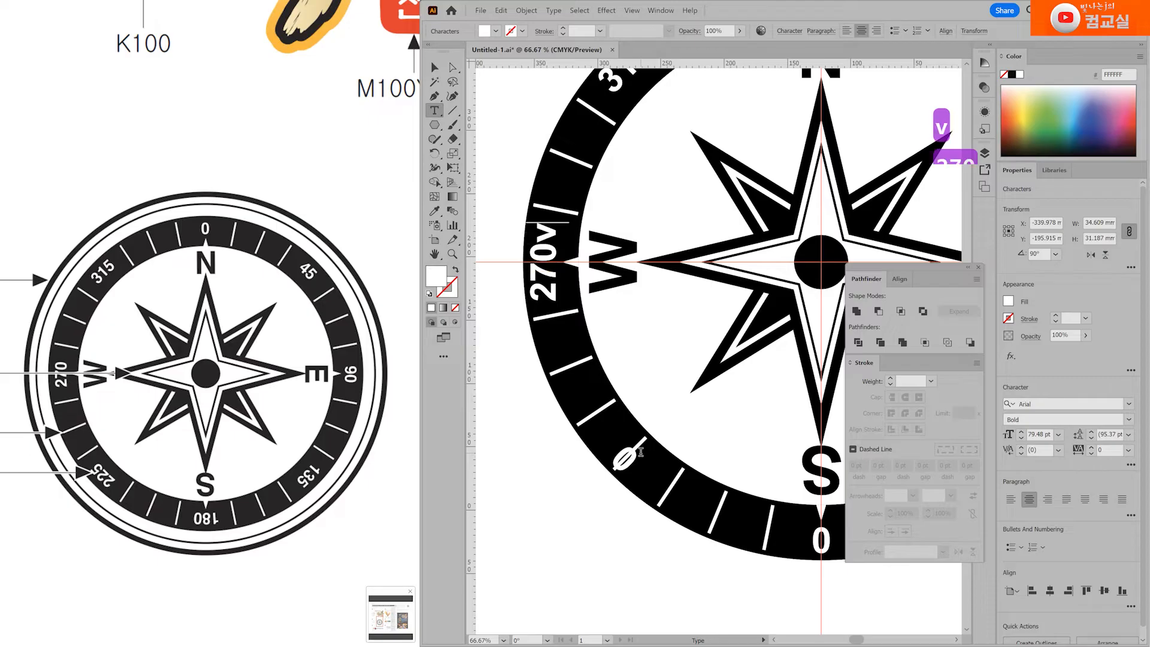
key(BackSpace)
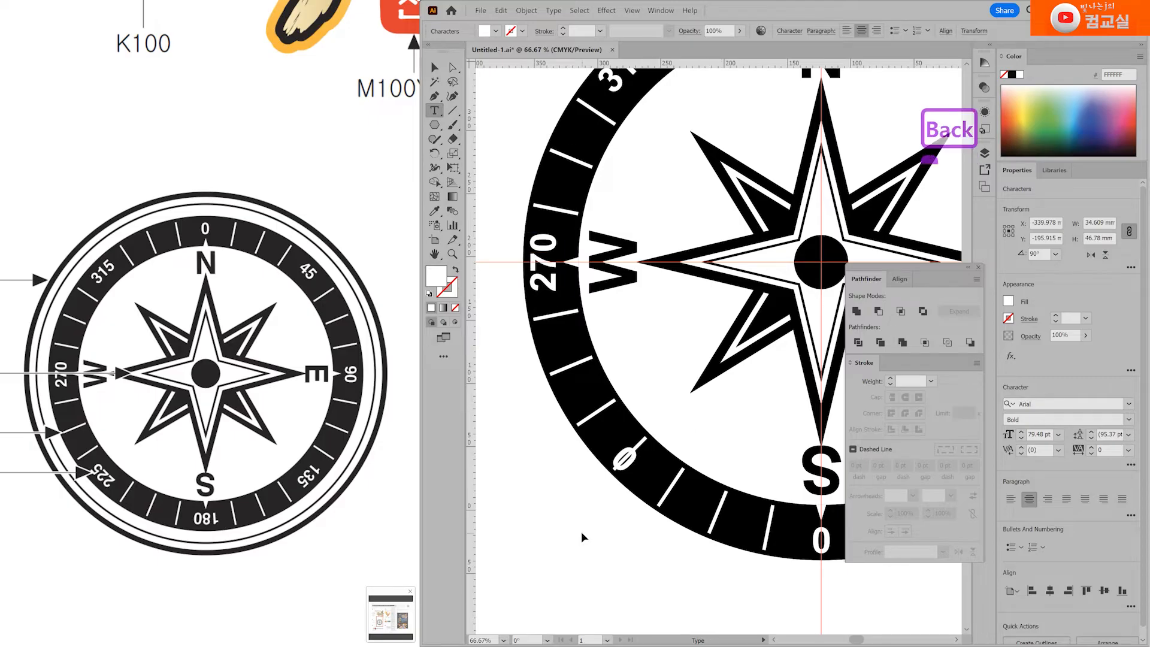
ctrl+click(616, 501)
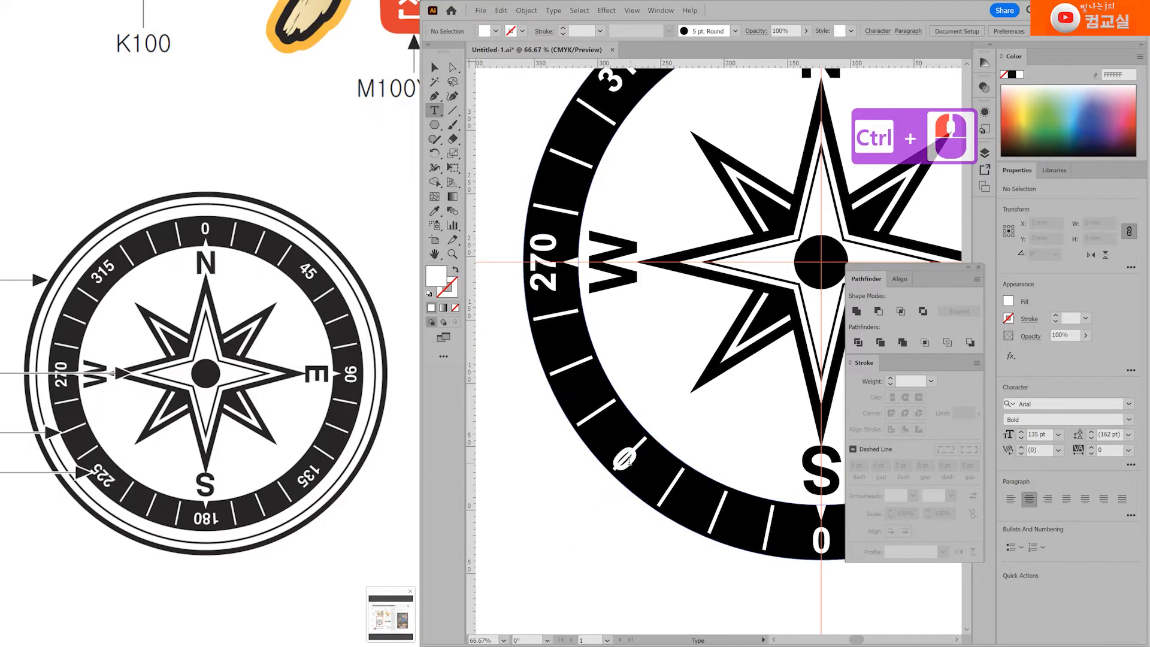
Replace the southwest degree label with 255 and delete the white tick line overlapping it.
double_click(626, 459)
text(225)
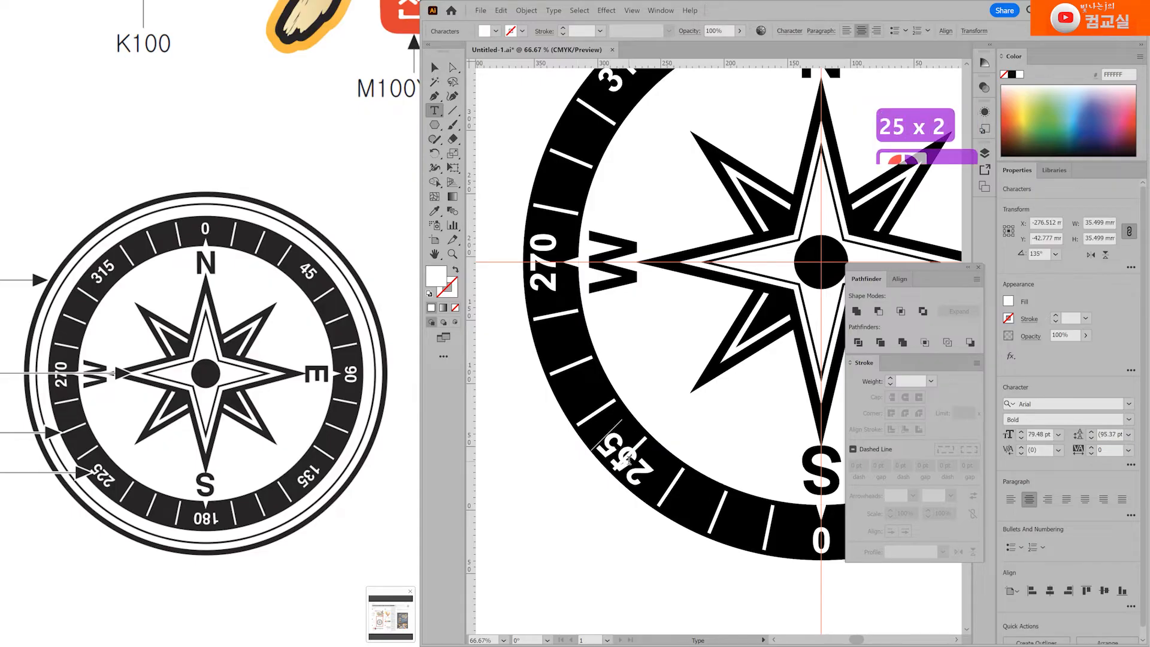
ctrl+click(605, 572)
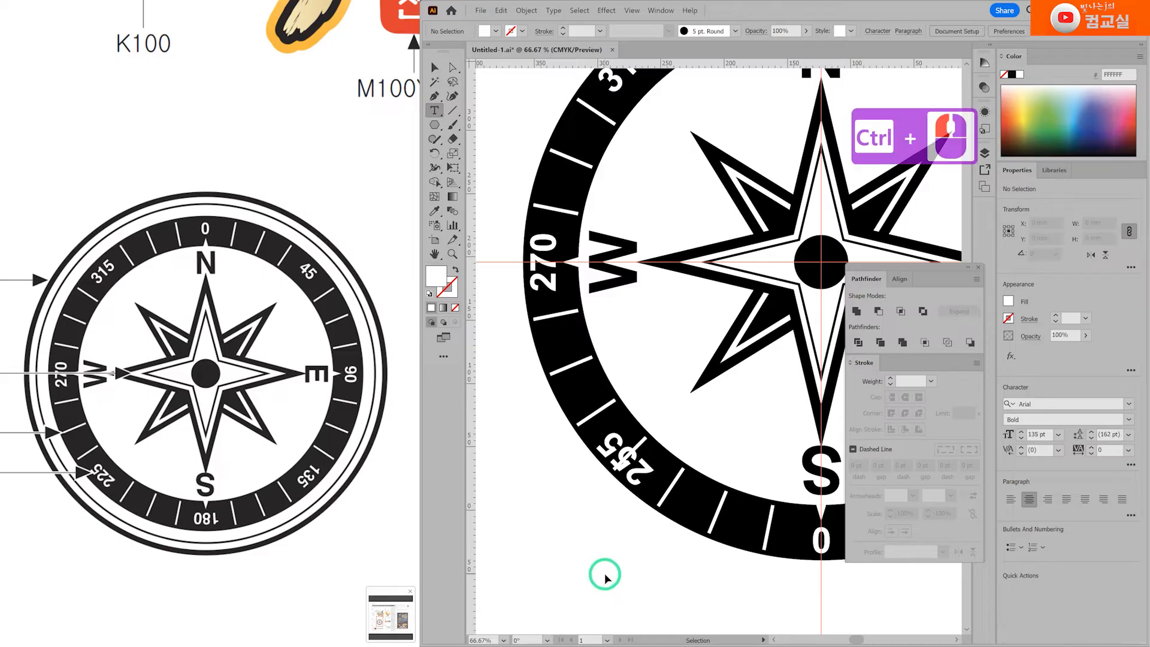
ctrl+click(644, 441)
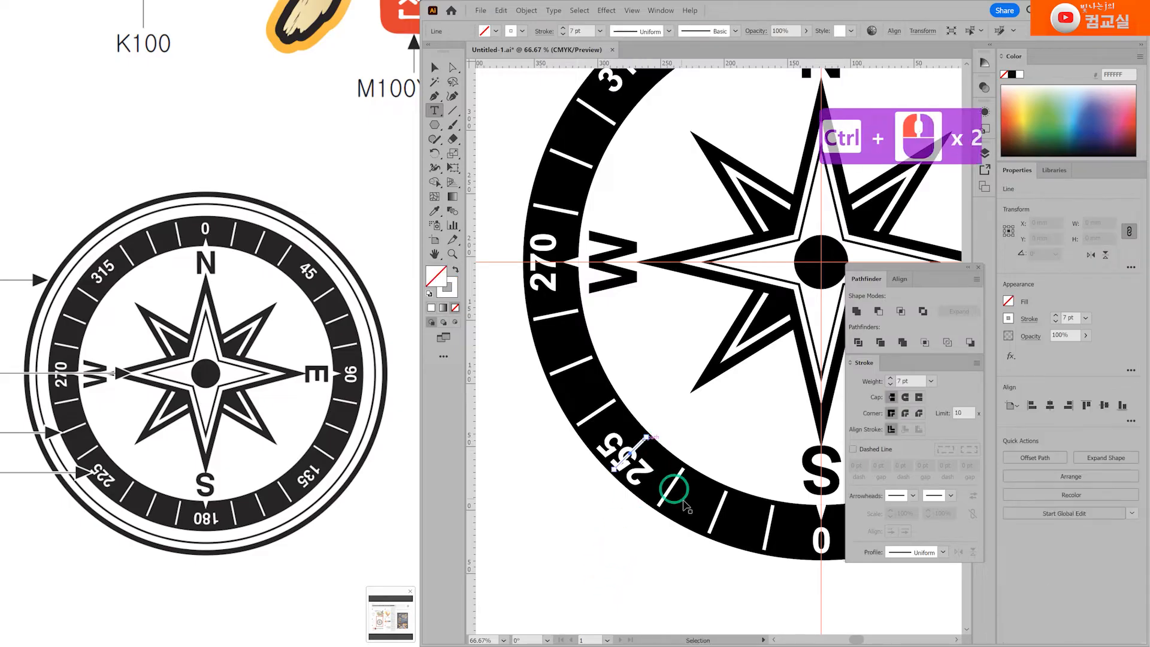
key(Delete)
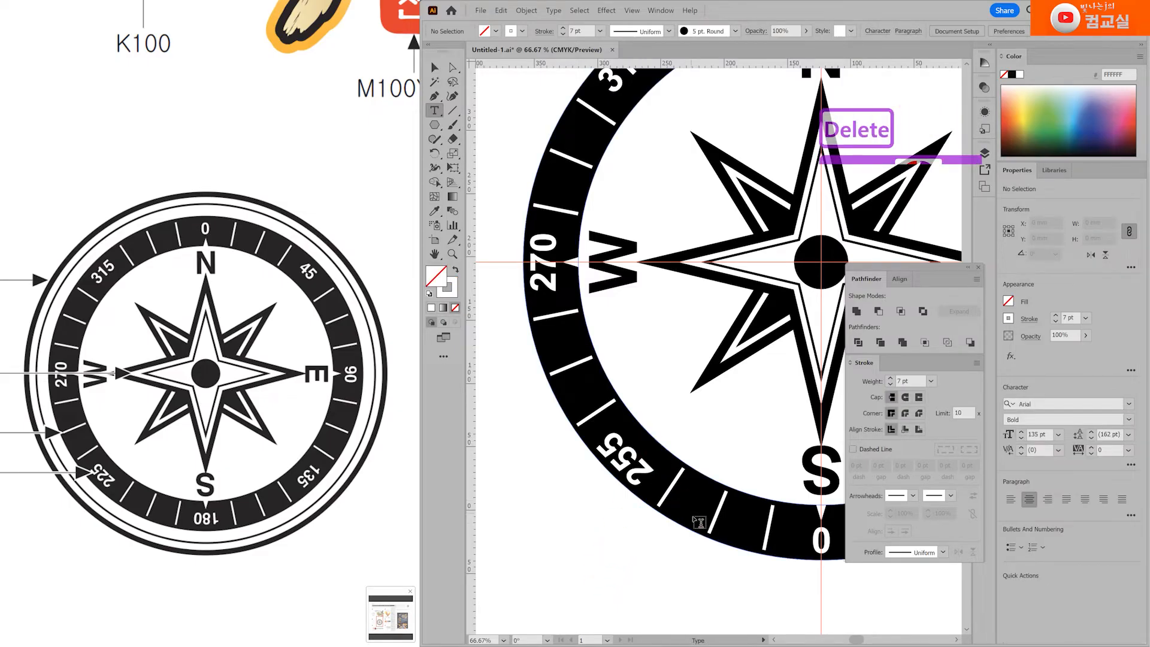
Replace the degree label below the S on the compass ring with 180.
drag(810, 587, 616, 486)
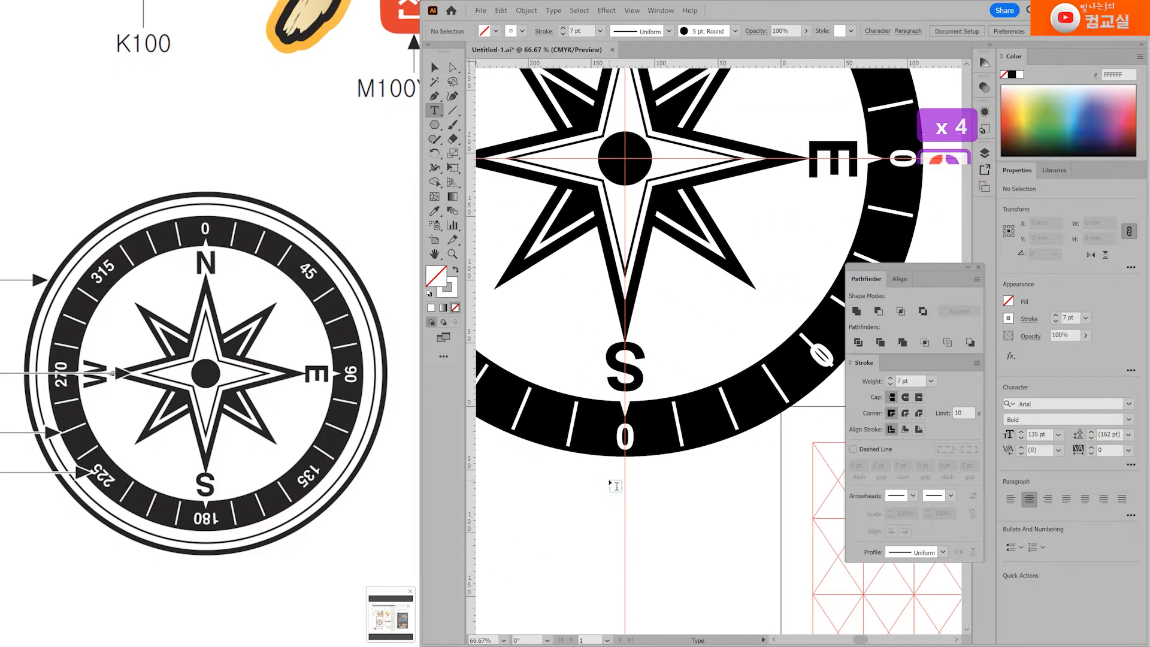
double_click(623, 438)
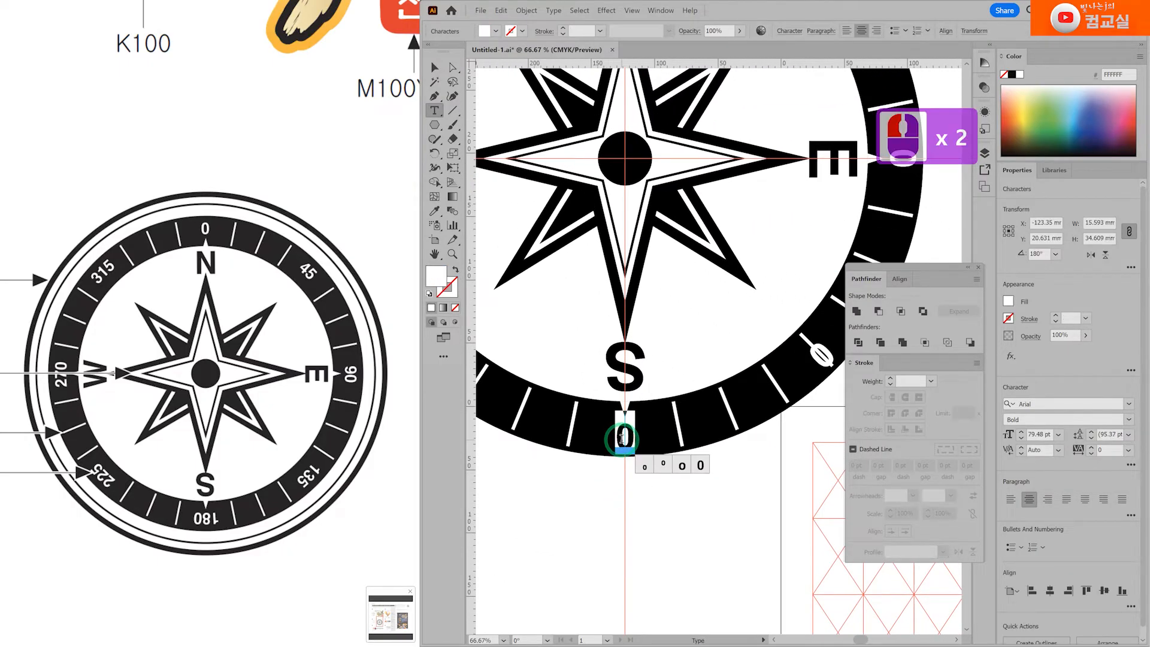
text(180)
ctrl+click(697, 500)
Replace the southeast degree label with 135 and delete the white tick line crossing it.
drag(797, 424, 650, 478)
double_click(672, 409)
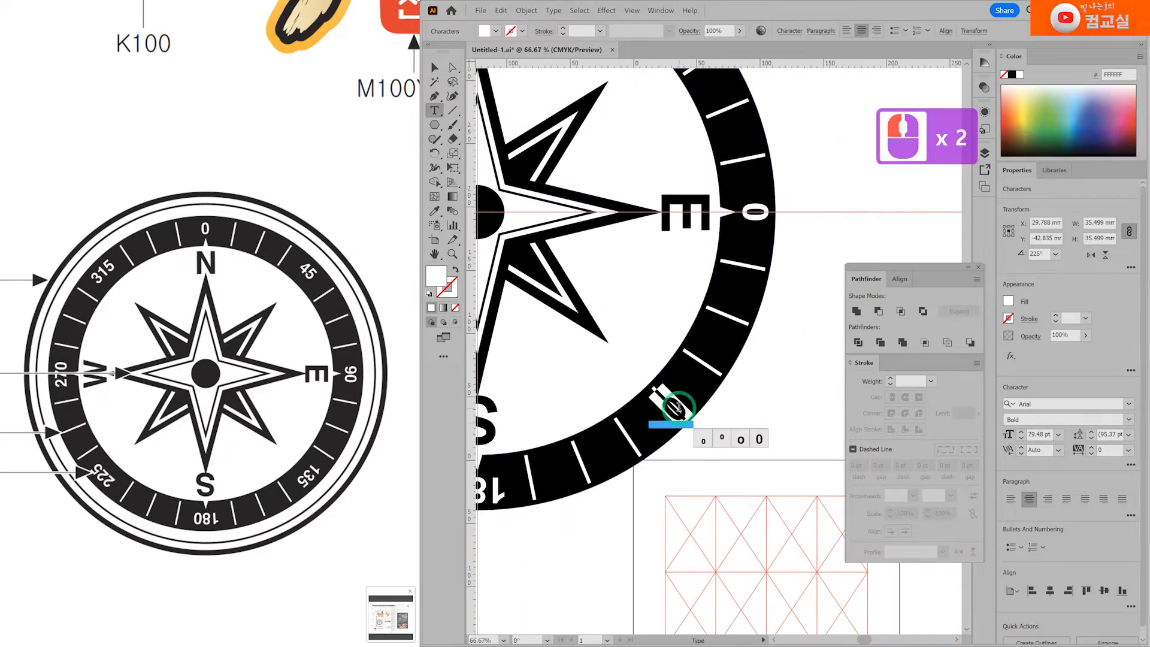
text(135)
ctrl+click(763, 440)
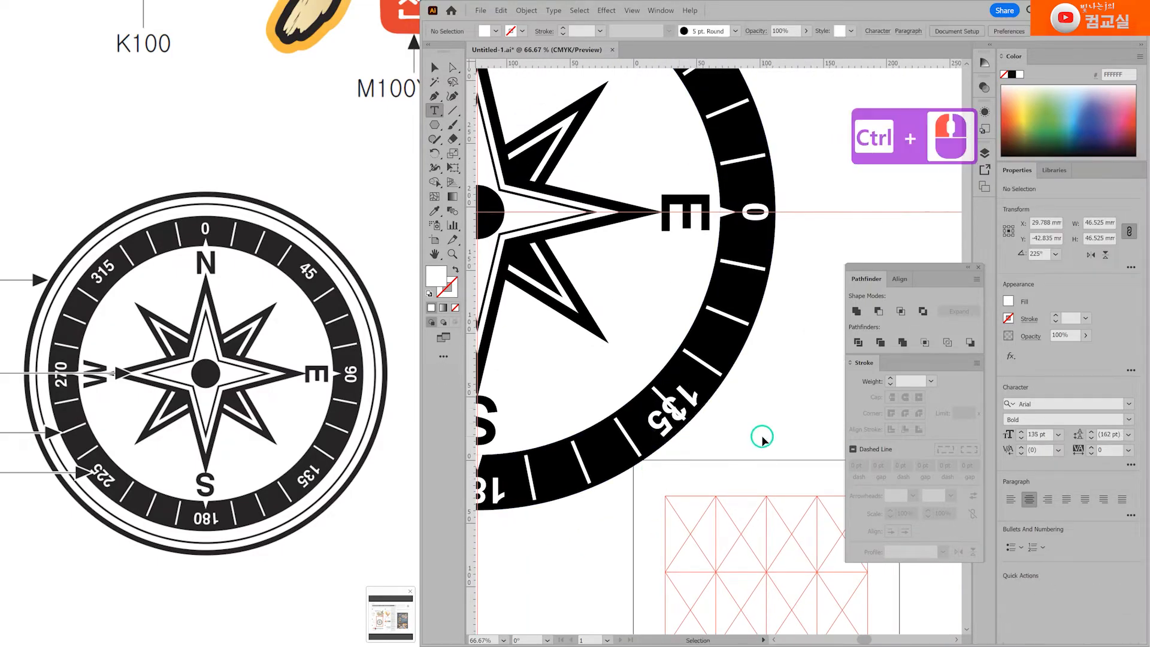
ctrl+click(657, 392)
ctrl+click(688, 423)
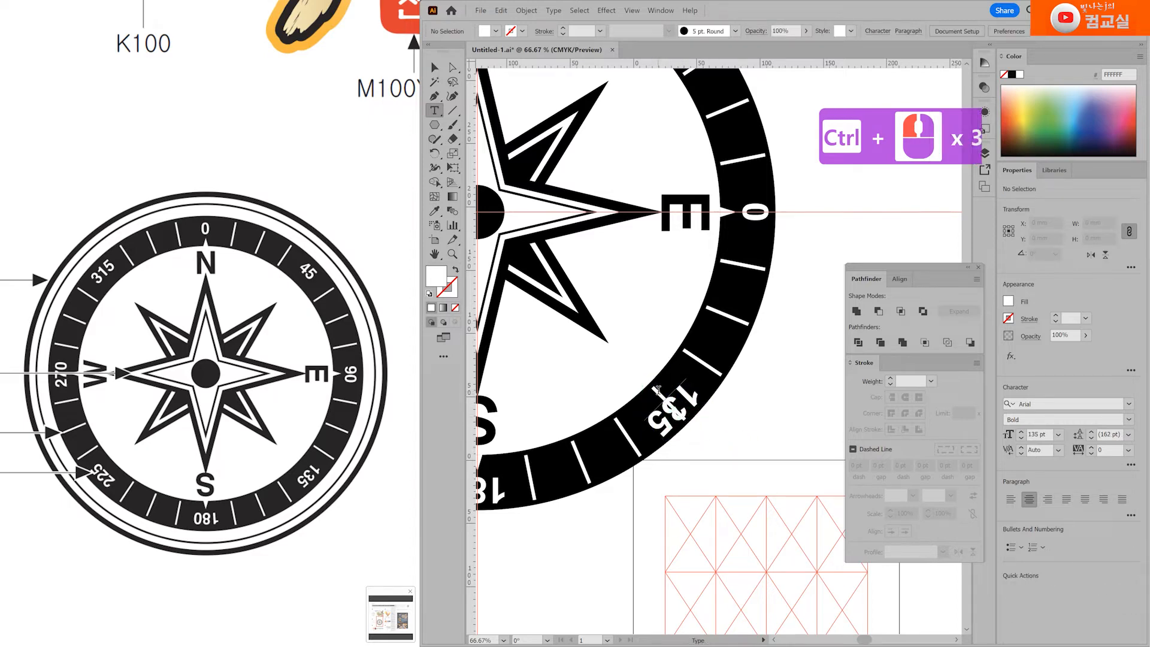
scroll(659, 390, up, 2)
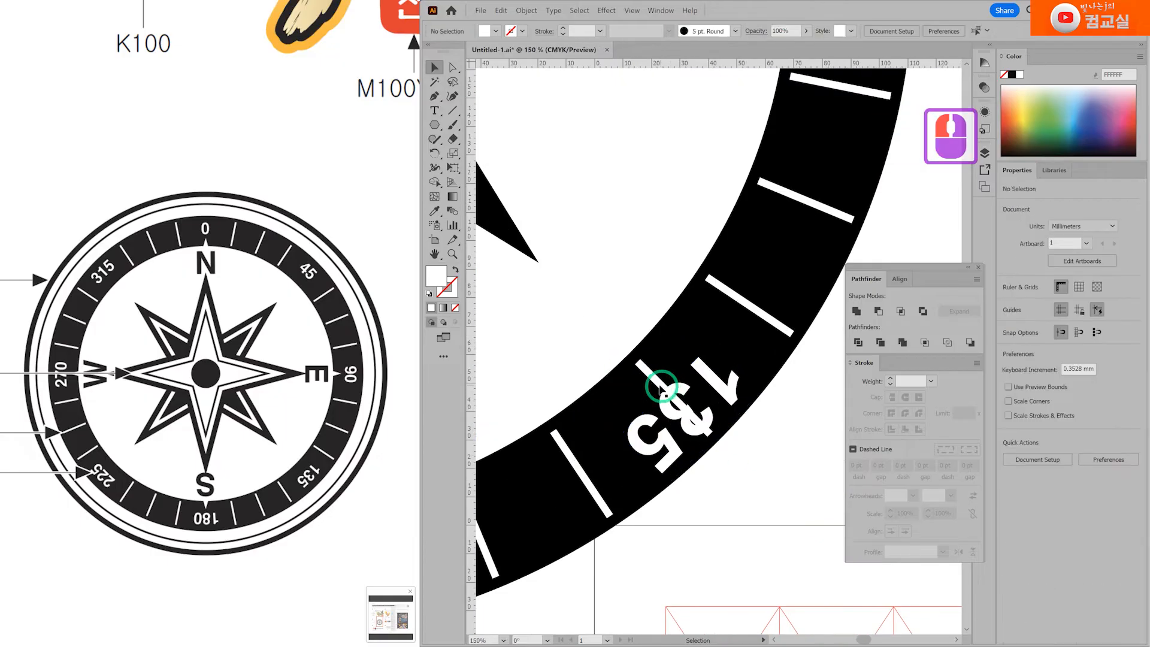
click(642, 368)
key(Delete)
Delete the white tick line crossing the northeast degree label on the ring.
scroll(730, 314, down, 4)
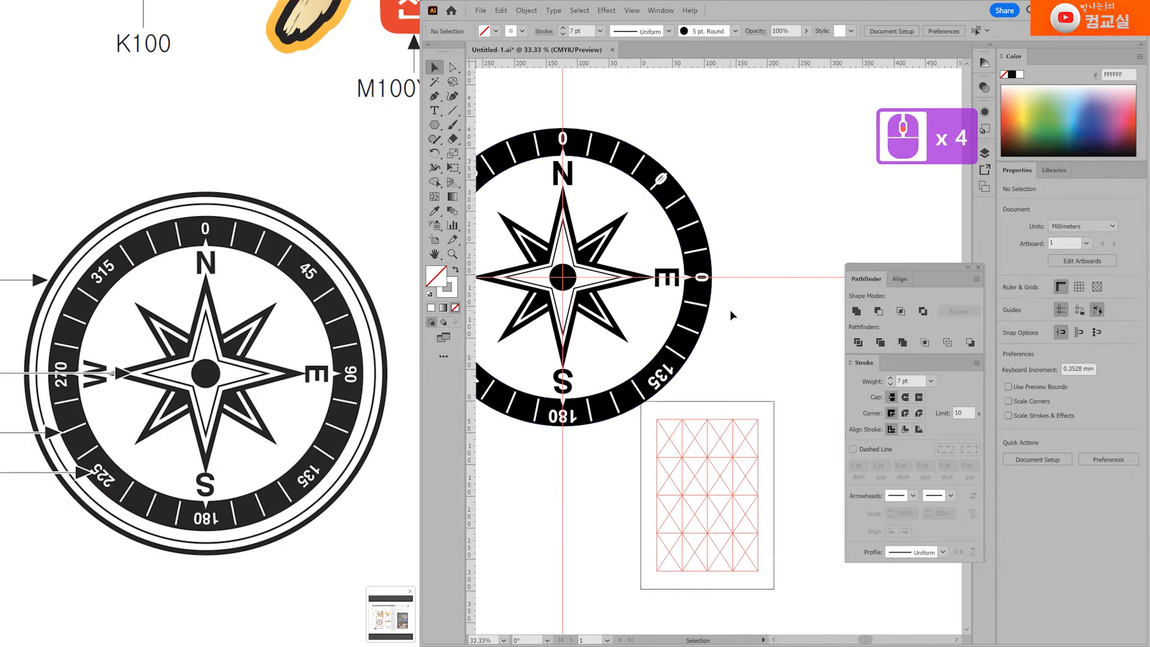
scroll(713, 258, up, 2)
click(597, 103)
key(Delete)
scroll(602, 117, down, 2)
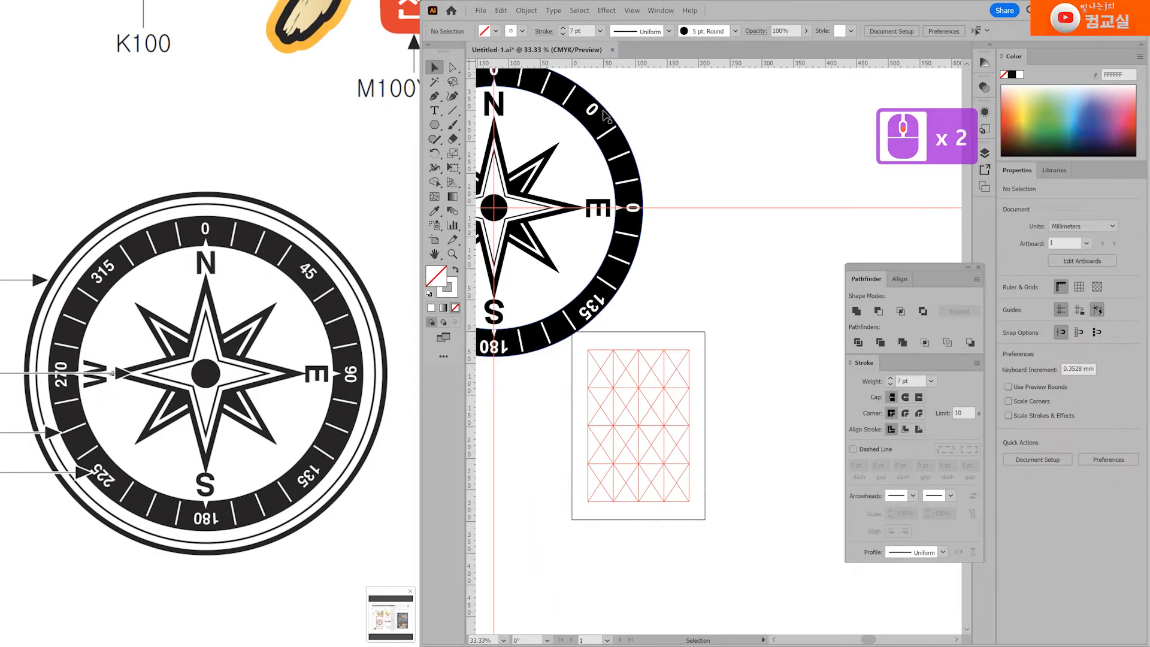
Replace the degree label beside the E with 90 and the northeast label with 45.
triple_click(633, 210)
text(90)
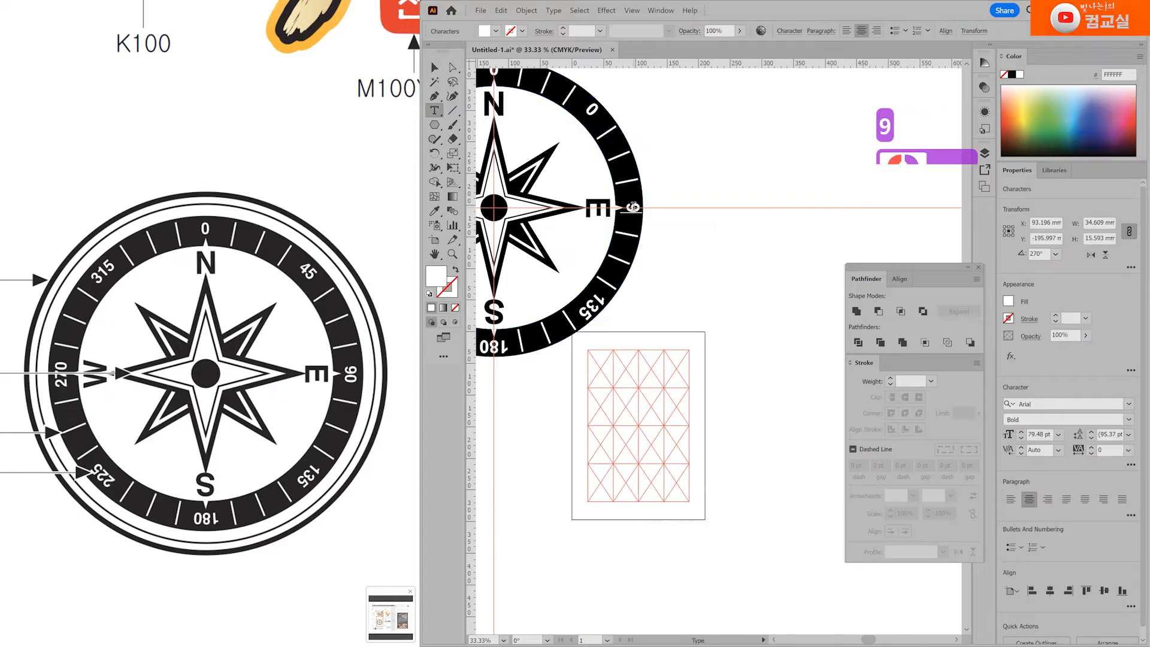
double_click(592, 108)
text(45)
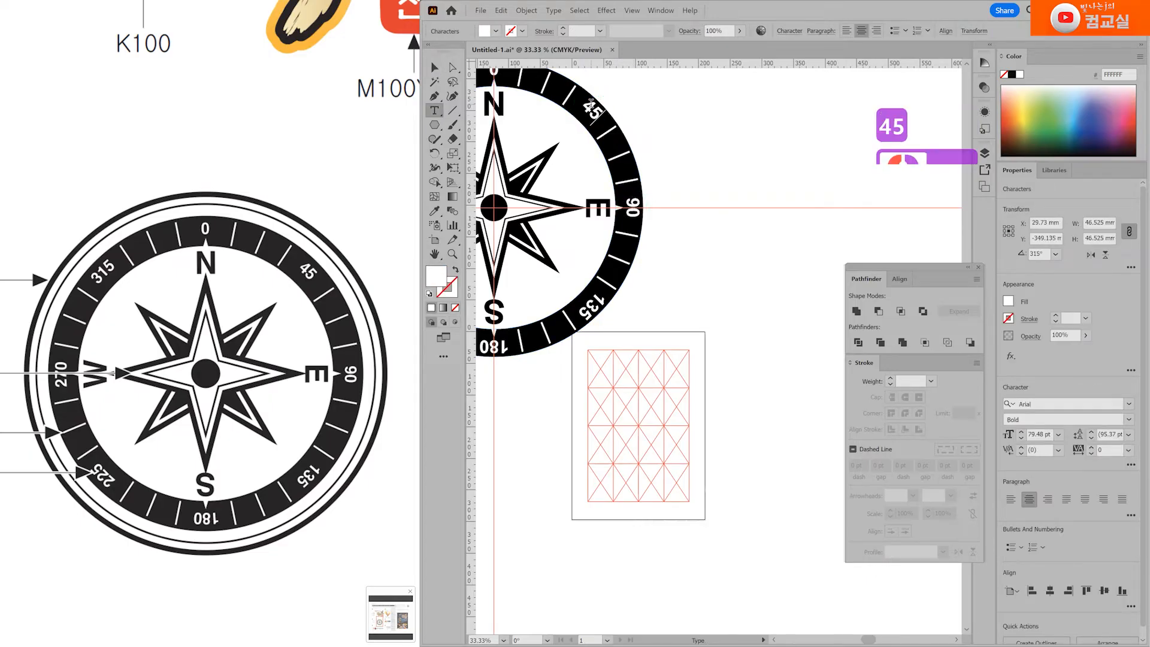
click(709, 172)
click(688, 359)
scroll(688, 359, down, 5)
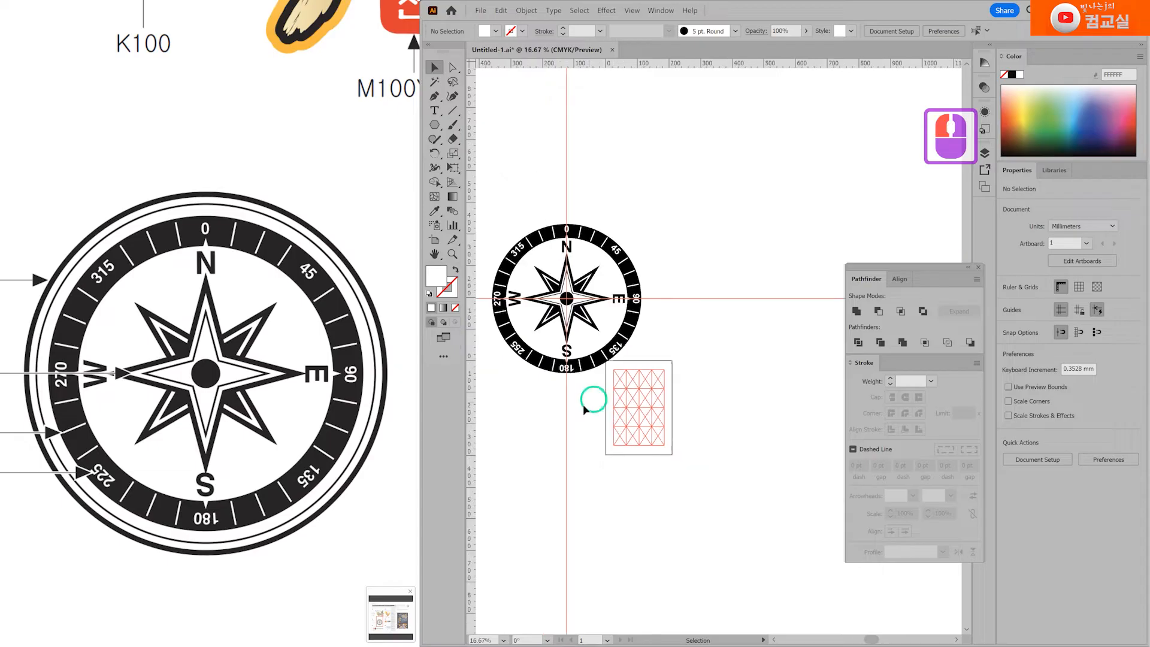
Draw a circle about 514 mm across, centred on the compass and slightly larger than the black ring, using the Ellipse tool.
double_click(175, 251)
click(167, 185)
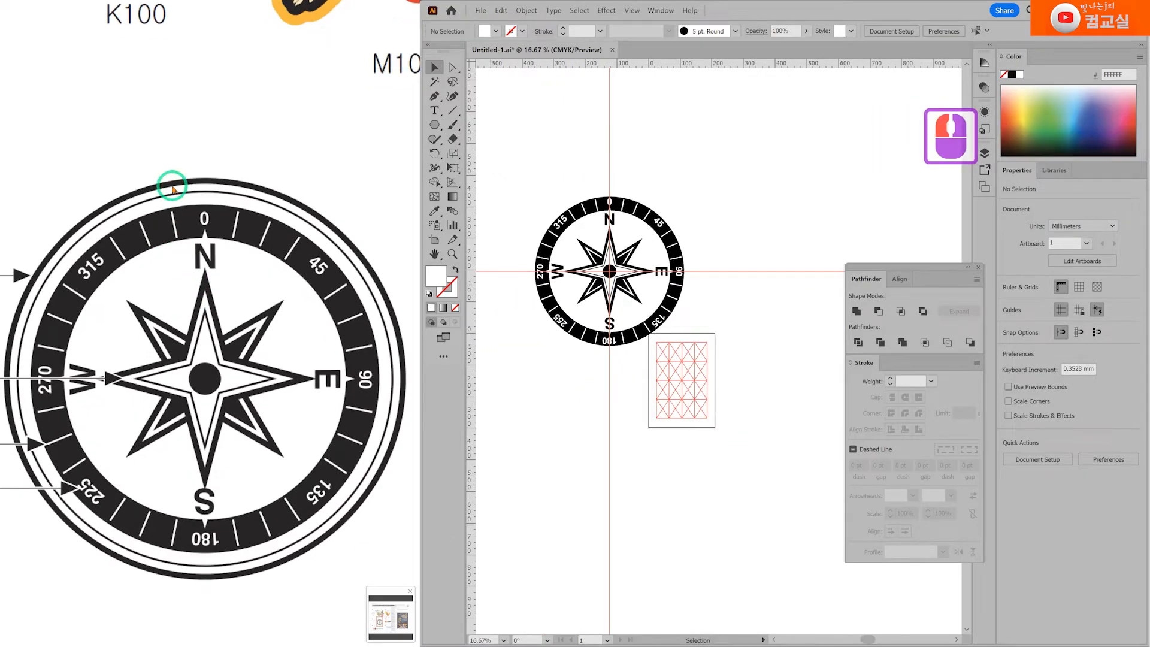
double_click(134, 193)
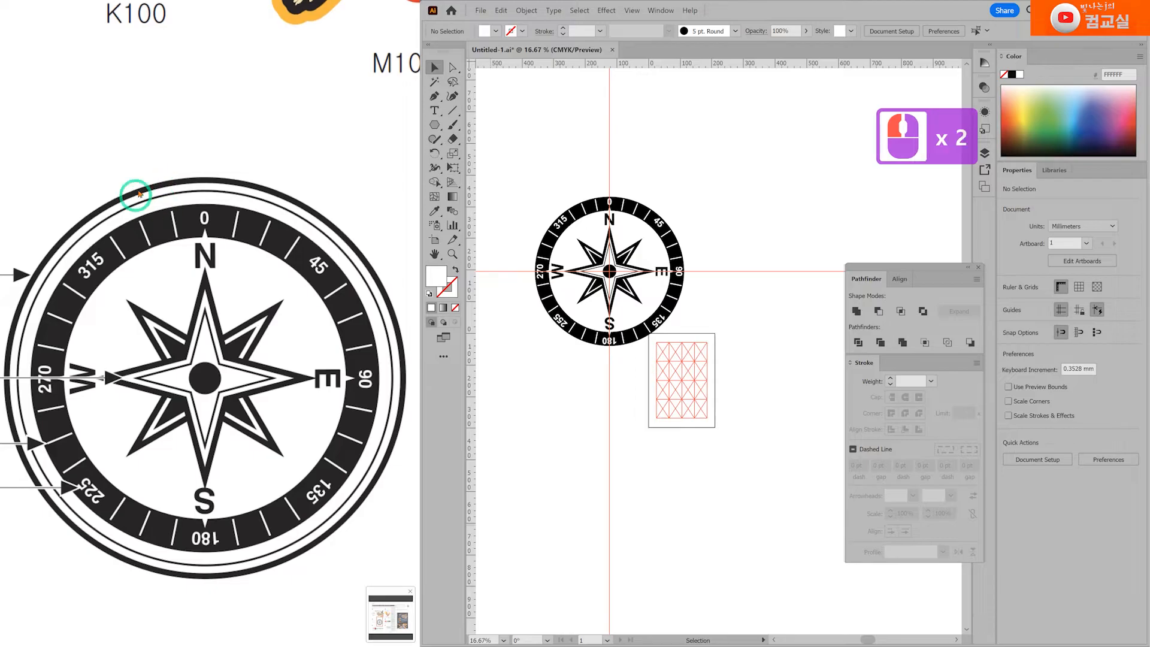
click(436, 127)
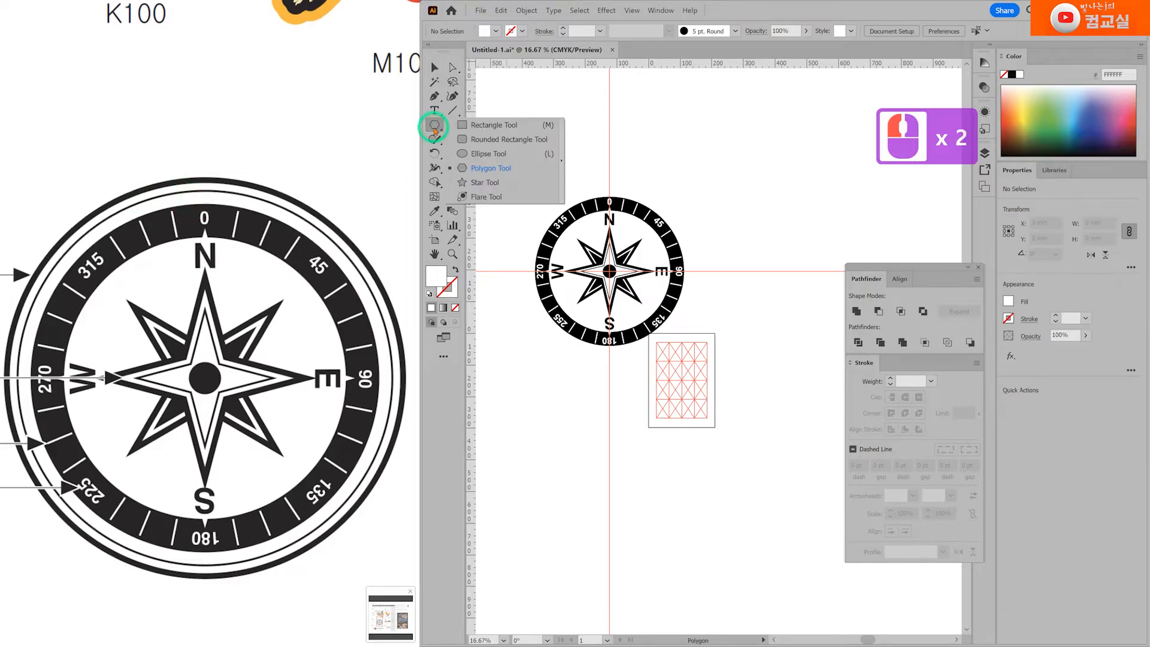
click(479, 148)
scroll(620, 286, up, 1)
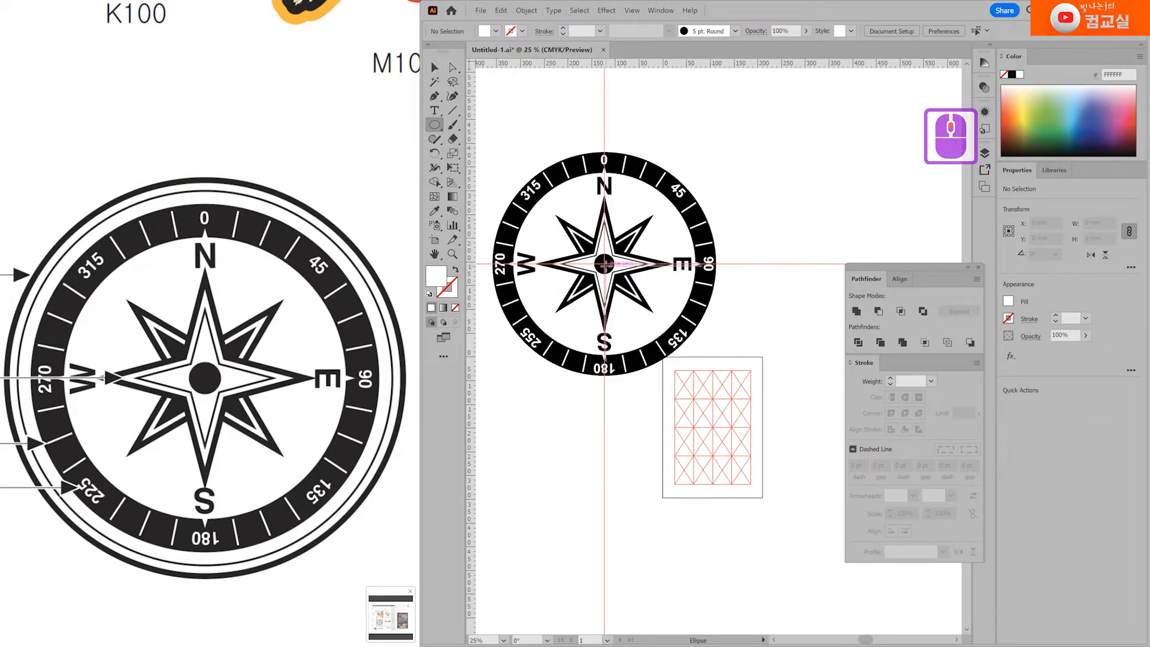
drag(604, 263, 727, 142)
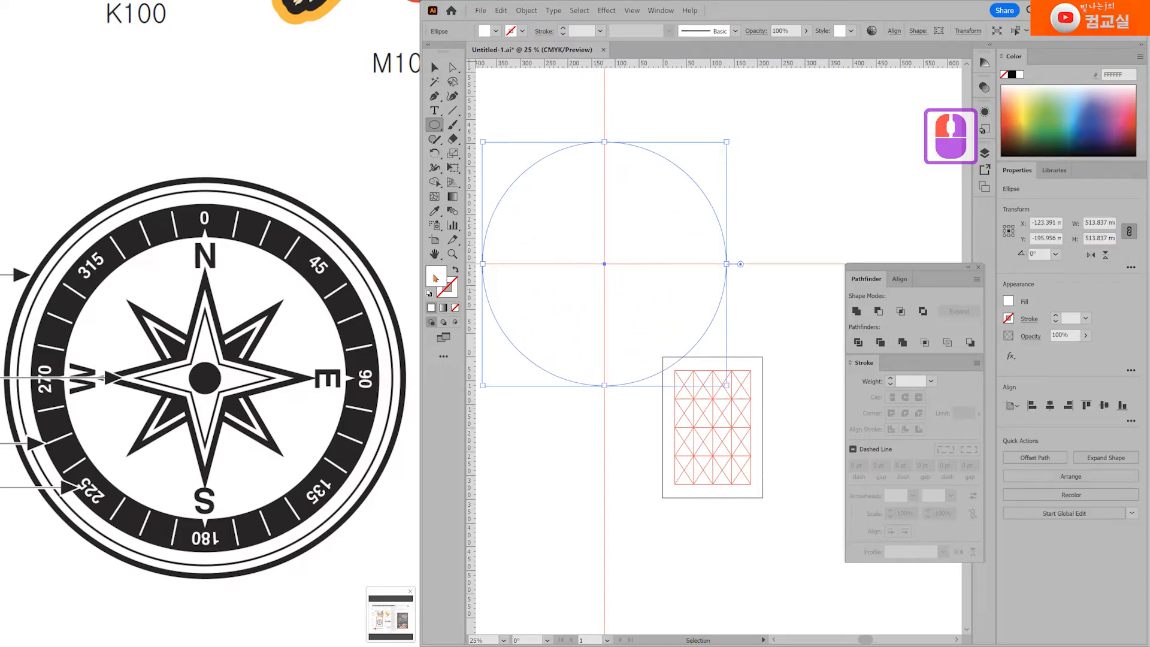
Remove the new circle's fill and give it a black stroke with a weight of 9 pt.
double_click(455, 308)
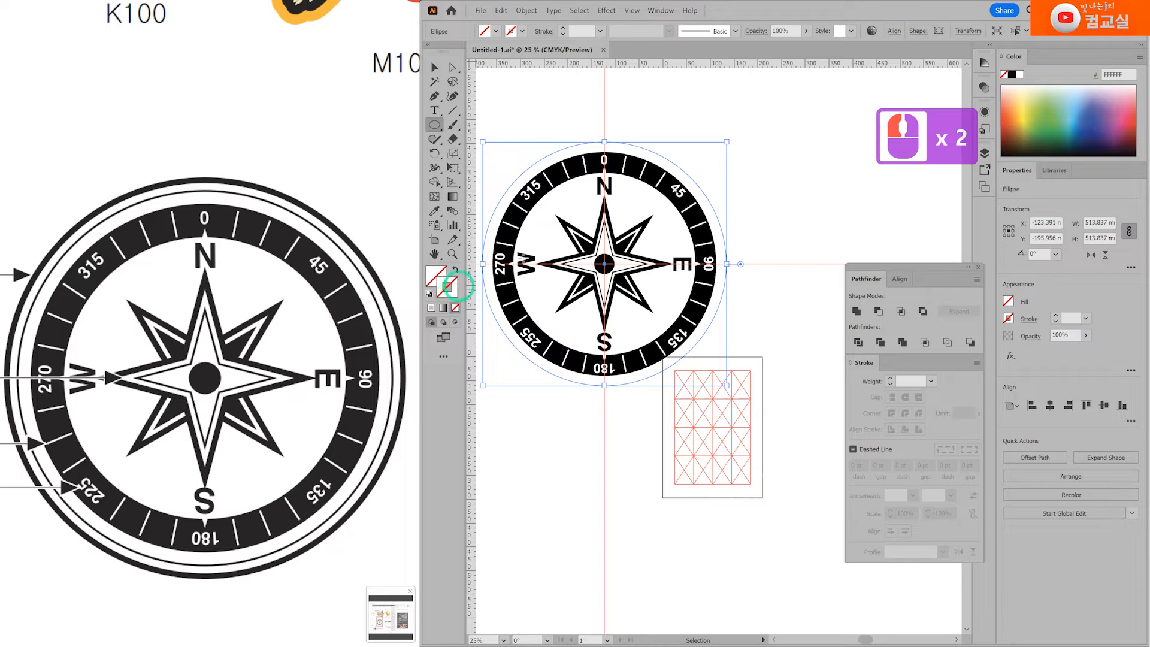
click(1011, 74)
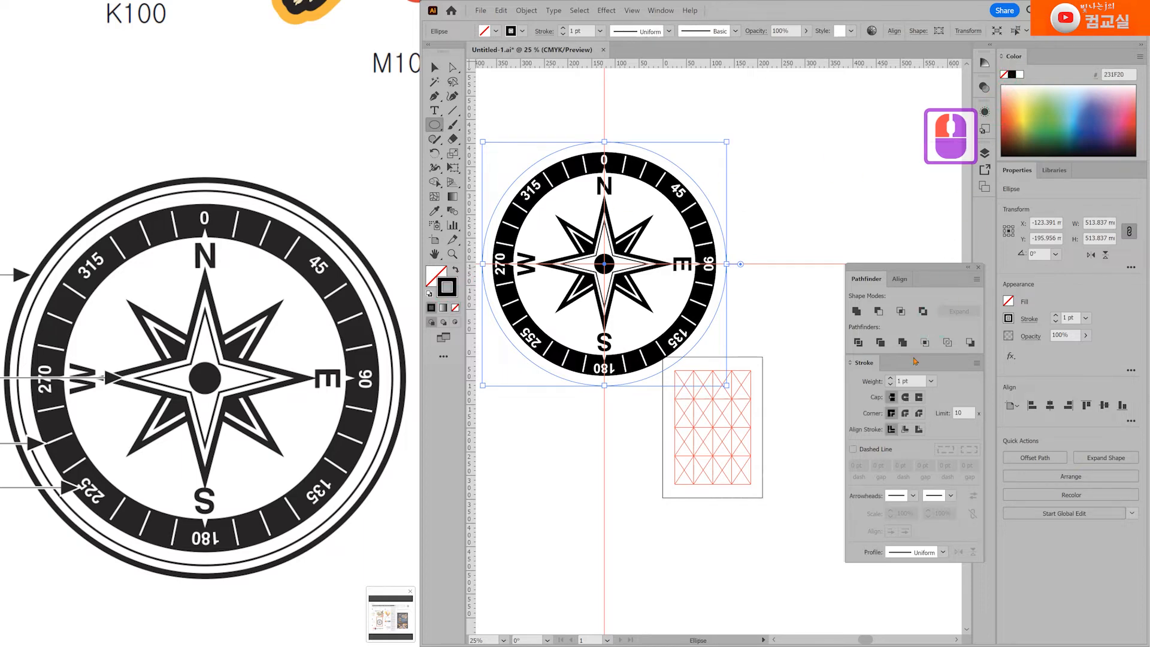
click(890, 378)
click(890, 378)
click(890, 379)
click(890, 378)
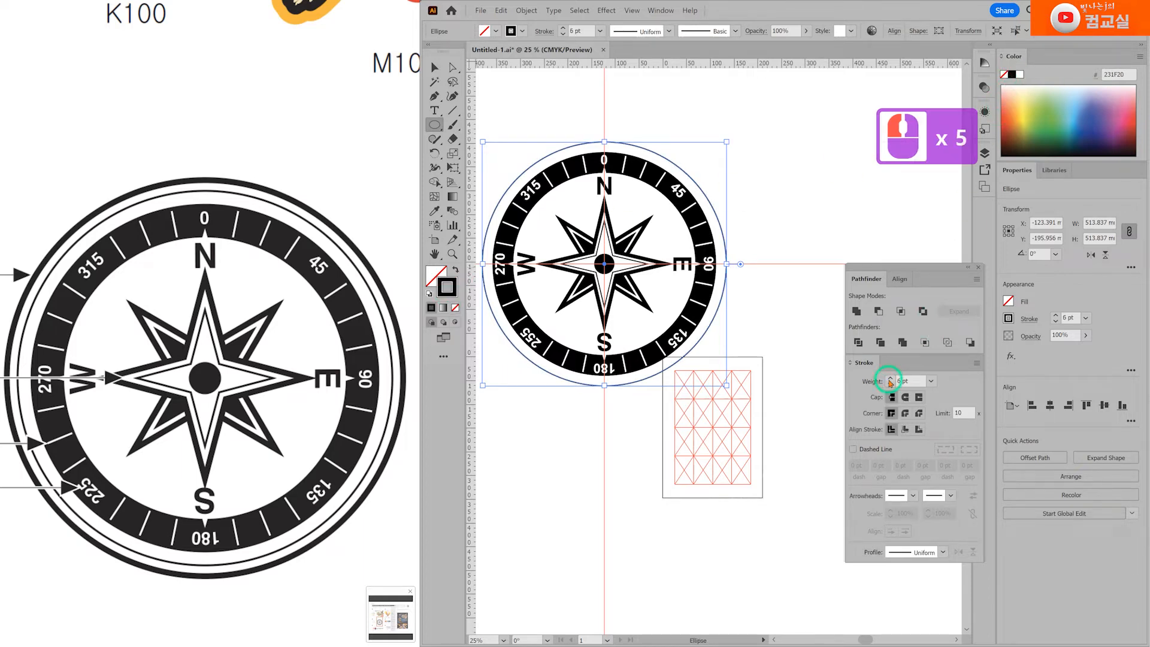
click(889, 379)
click(890, 380)
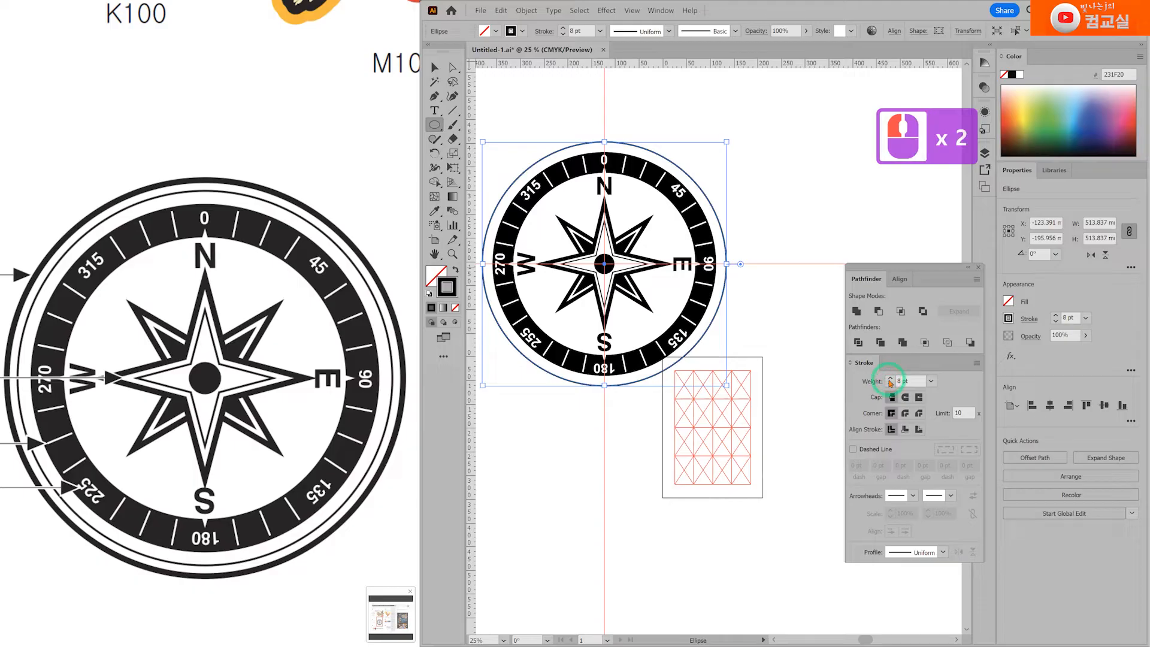
click(890, 379)
scroll(725, 137, up, 1)
drag(727, 143, 727, 146)
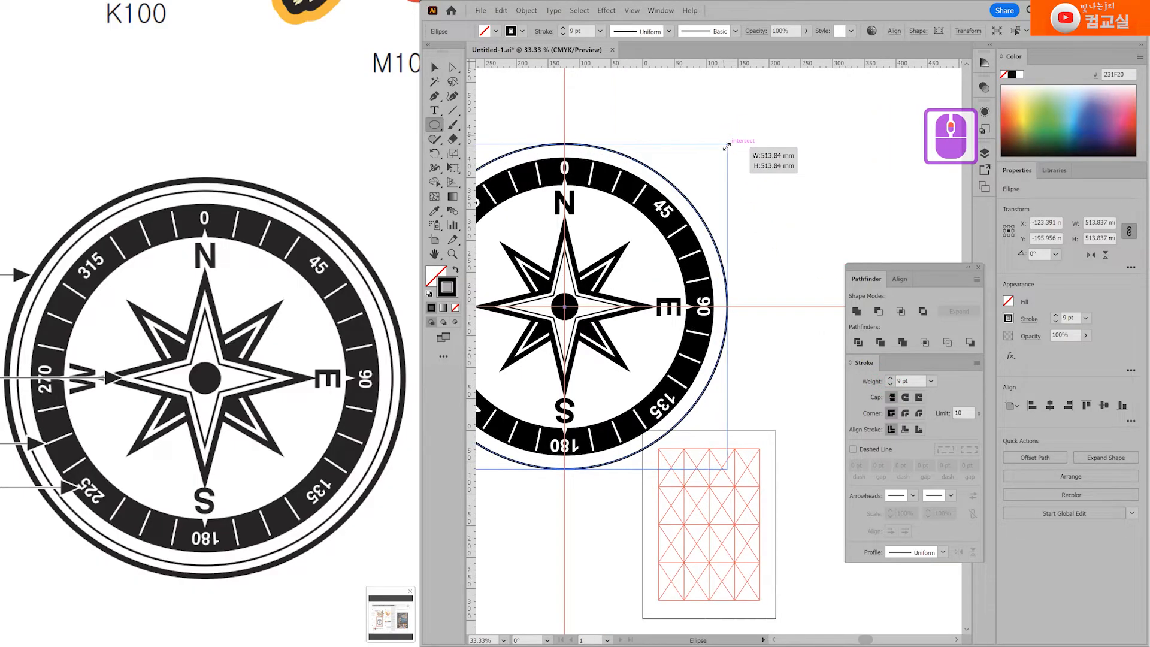
drag(726, 145, 727, 144)
Duplicate the thin circle in place, scale the copy from its centre to about 550 mm across and set its stroke to 36 pt.
scroll(742, 354, down, 2)
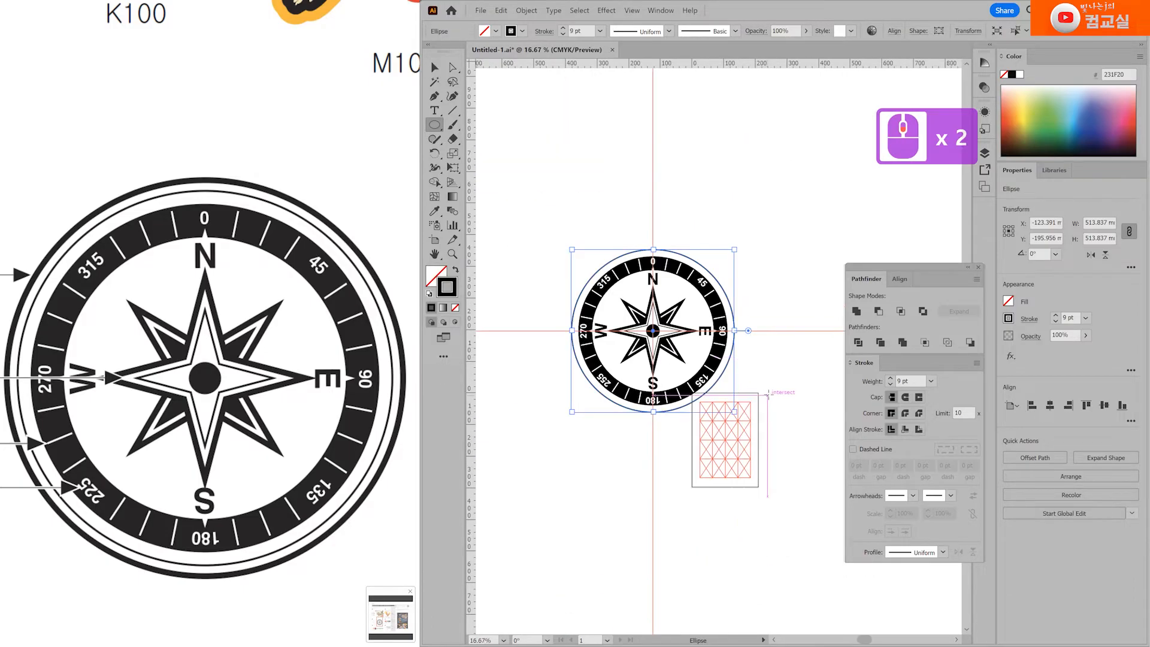
key(ctrl+f)
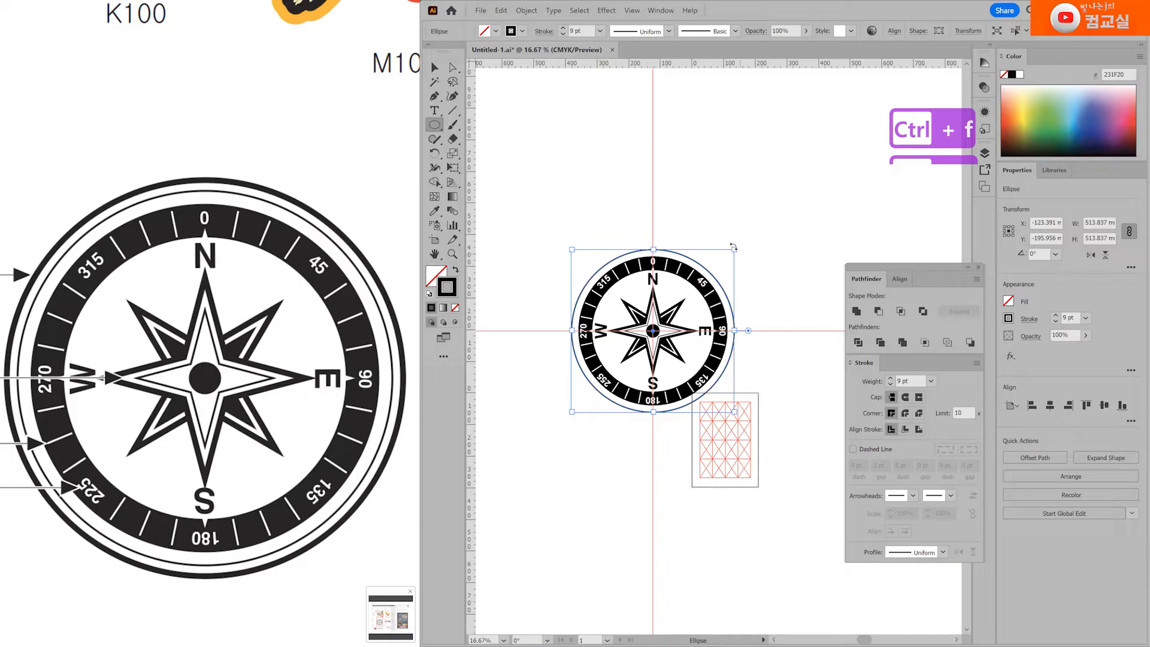
drag(733, 250, 746, 242)
click(890, 378)
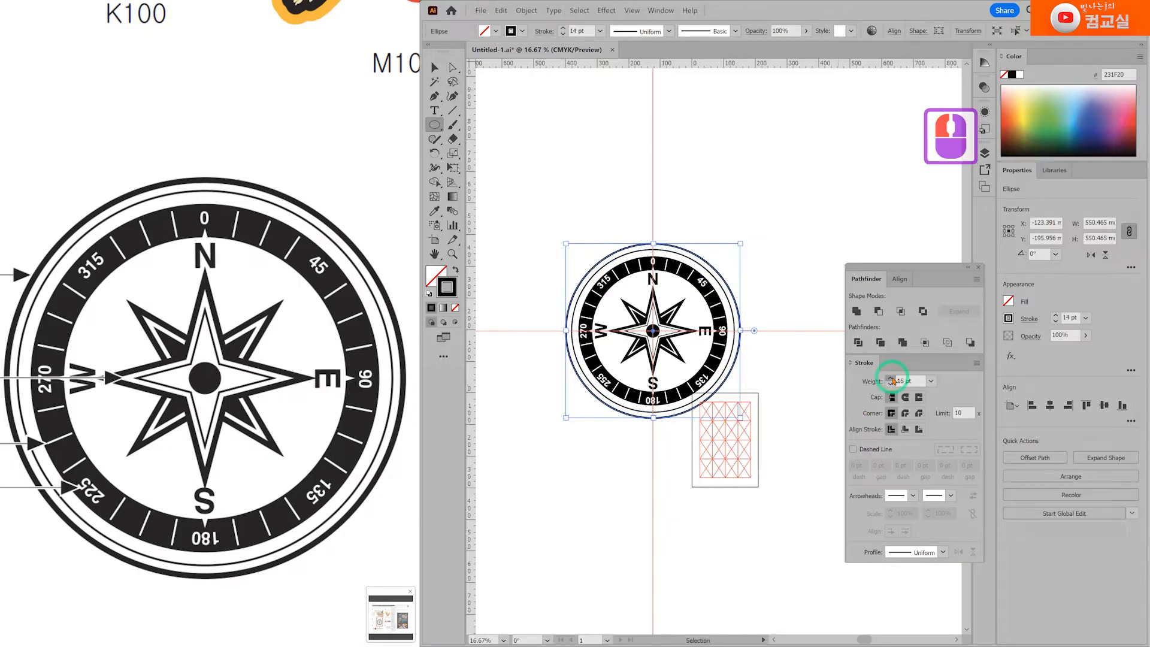
click(891, 378)
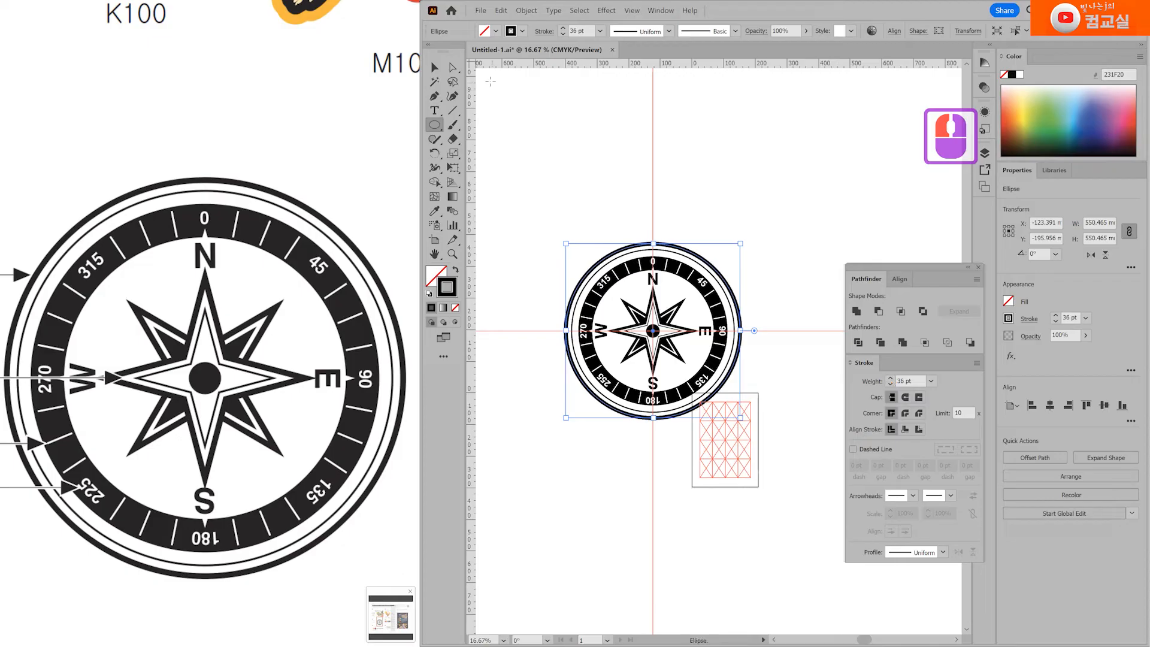
Deselect the outer ring with the Selection tool and lock the document's guides.
click(435, 67)
double_click(809, 218)
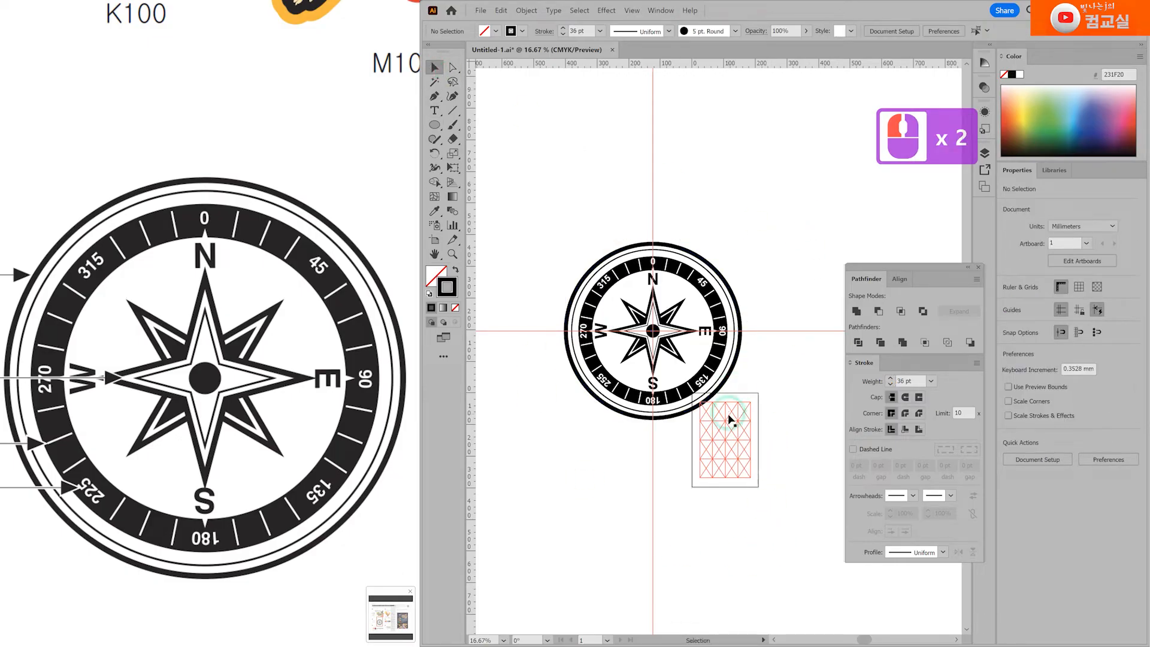
scroll(740, 302, up, 1)
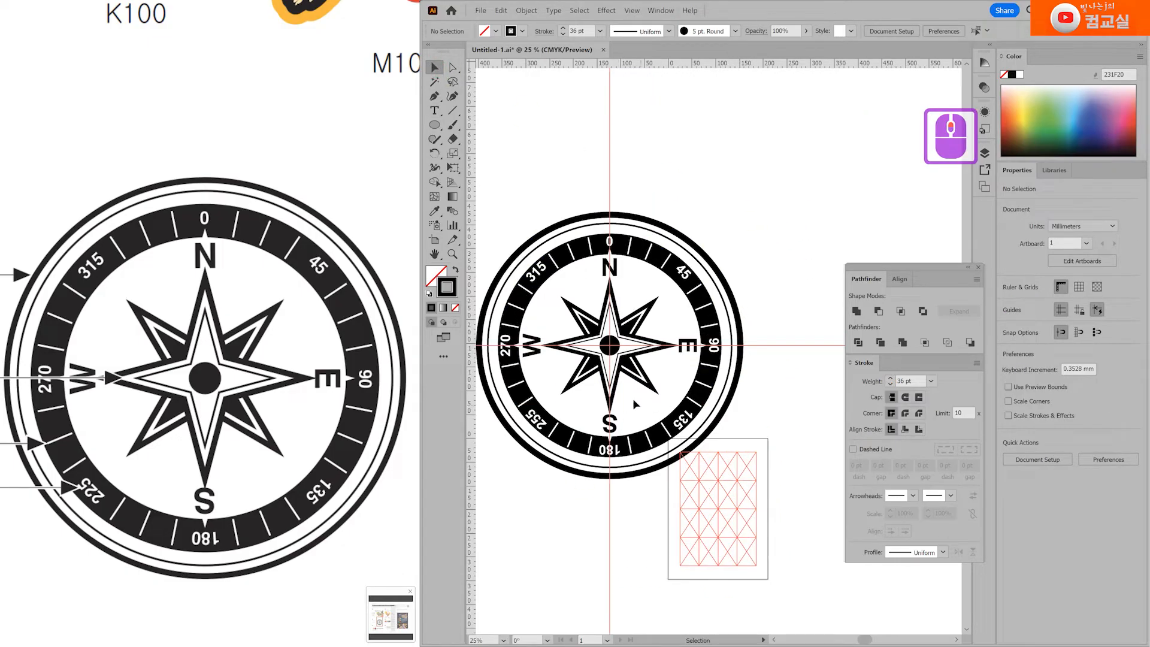
scroll(710, 275, up, 1)
scroll(734, 323, down, 1)
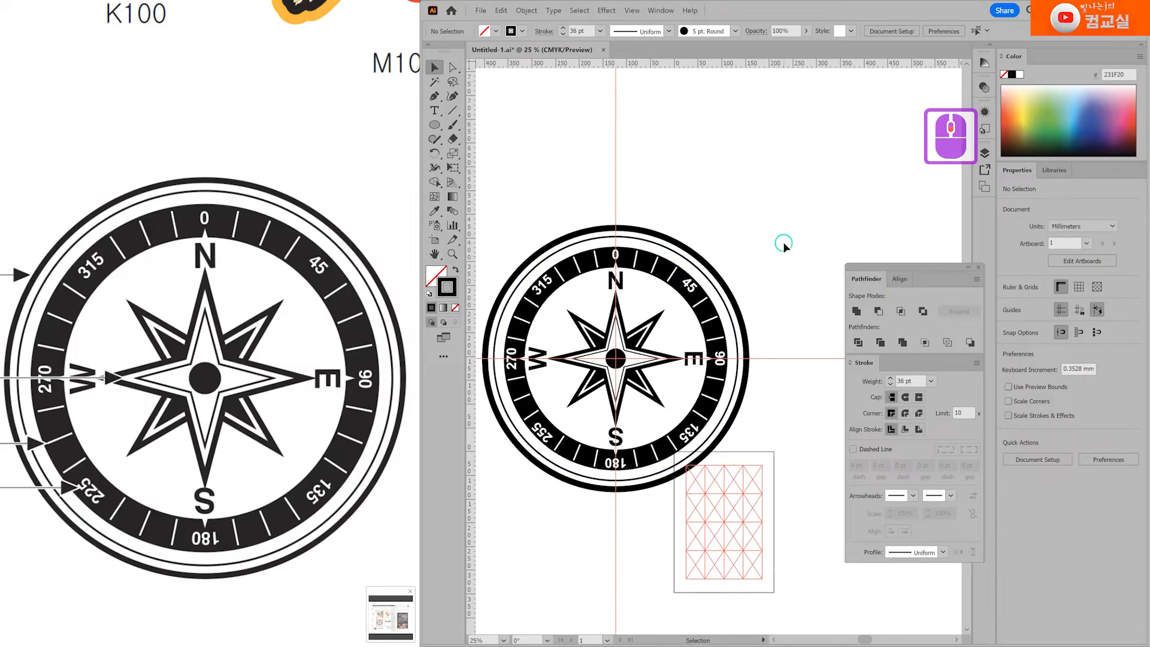
scroll(784, 246, down, 1)
mouse_move(547, 225)
mouse_down()
mouse_move(752, 390)
mouse_move(769, 424)
mouse_up()
double_click(796, 526)
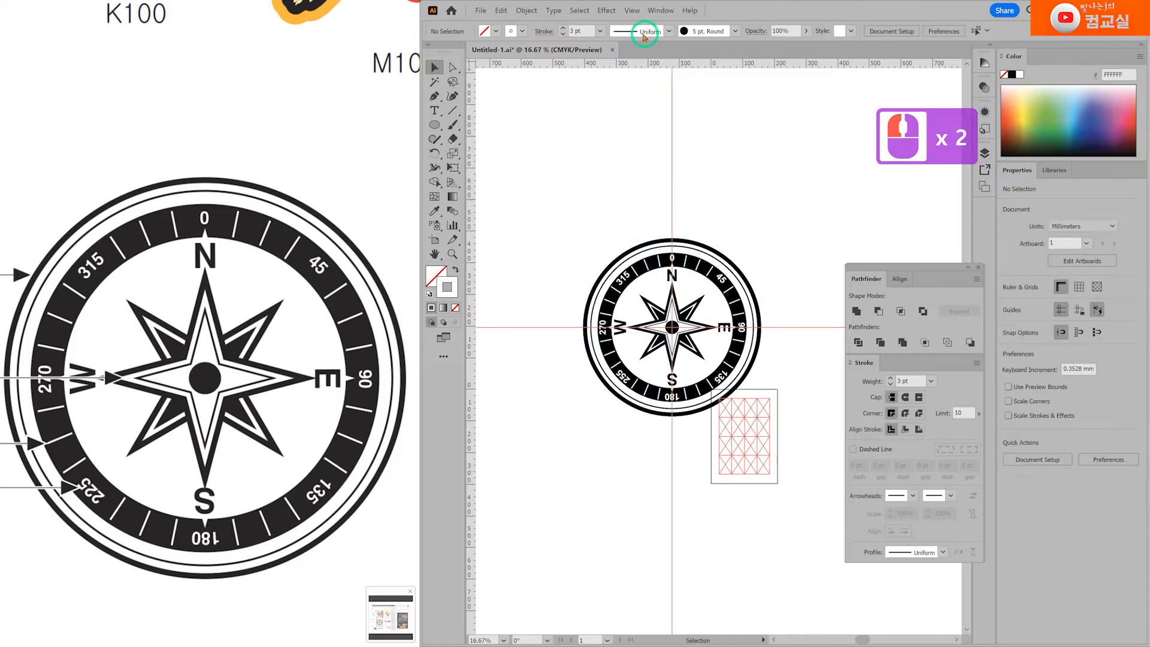
click(631, 11)
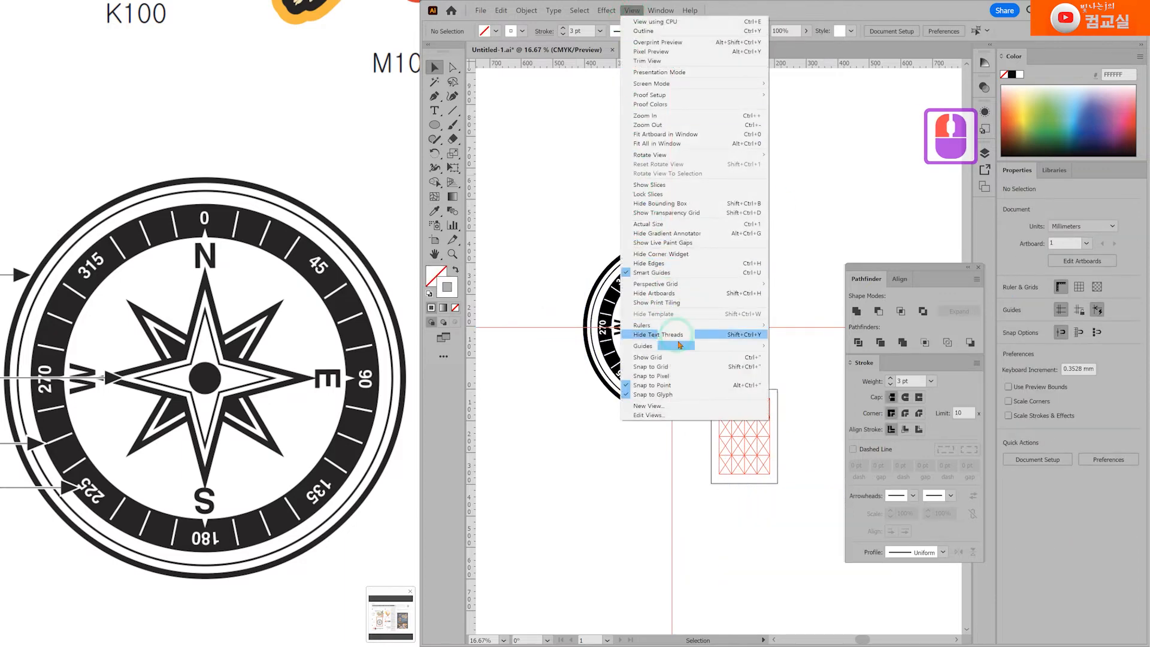
mouse_move(680, 346)
click(797, 354)
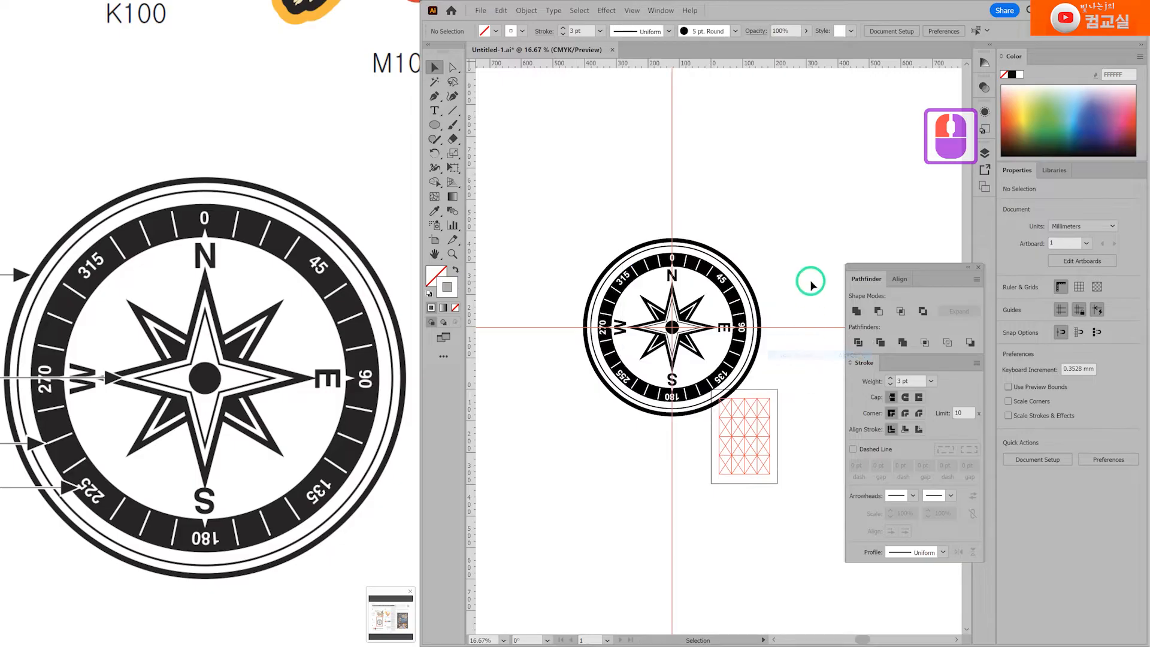
Select the complete compass artwork, including its outer rings, and copy it.
double_click(605, 249)
drag(552, 220, 766, 431)
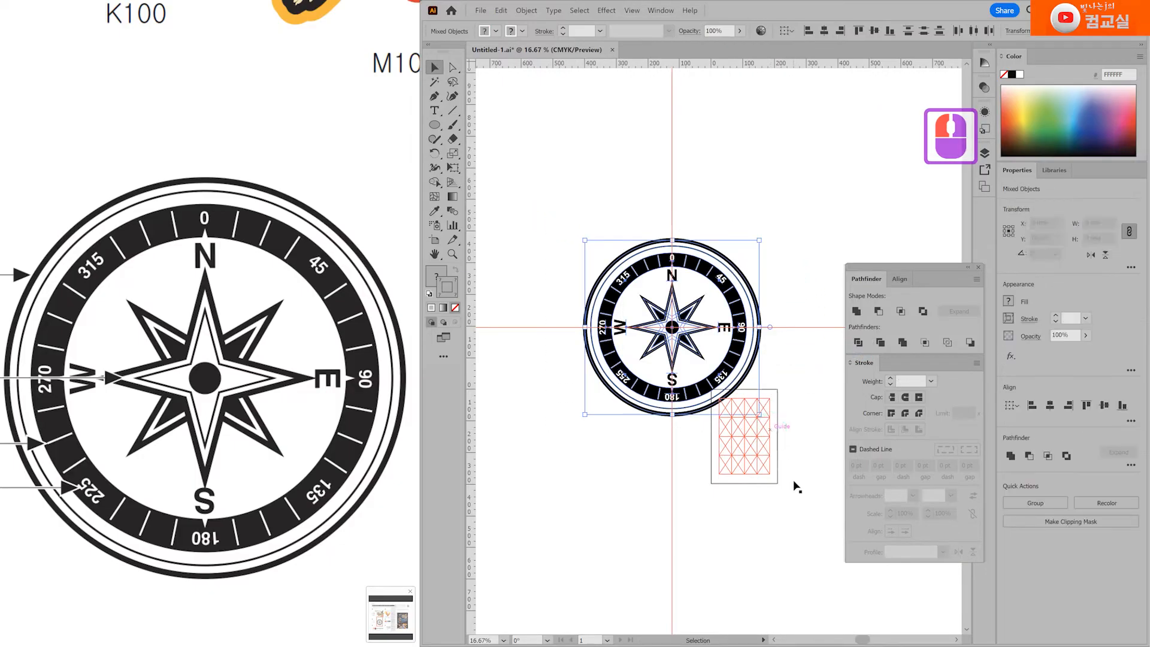
key(ctrl+c)
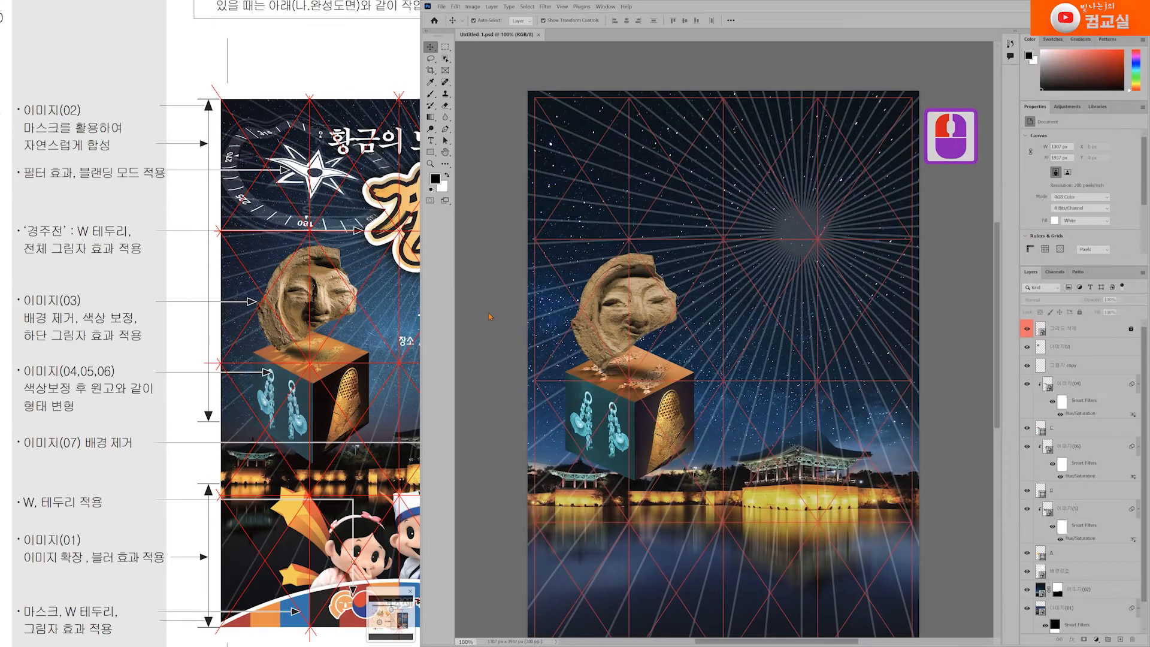
Switch to Photoshop and paste the compass as a Smart Object, scaled to about 540 px wide, above the stone face.
key(ctrl+v)
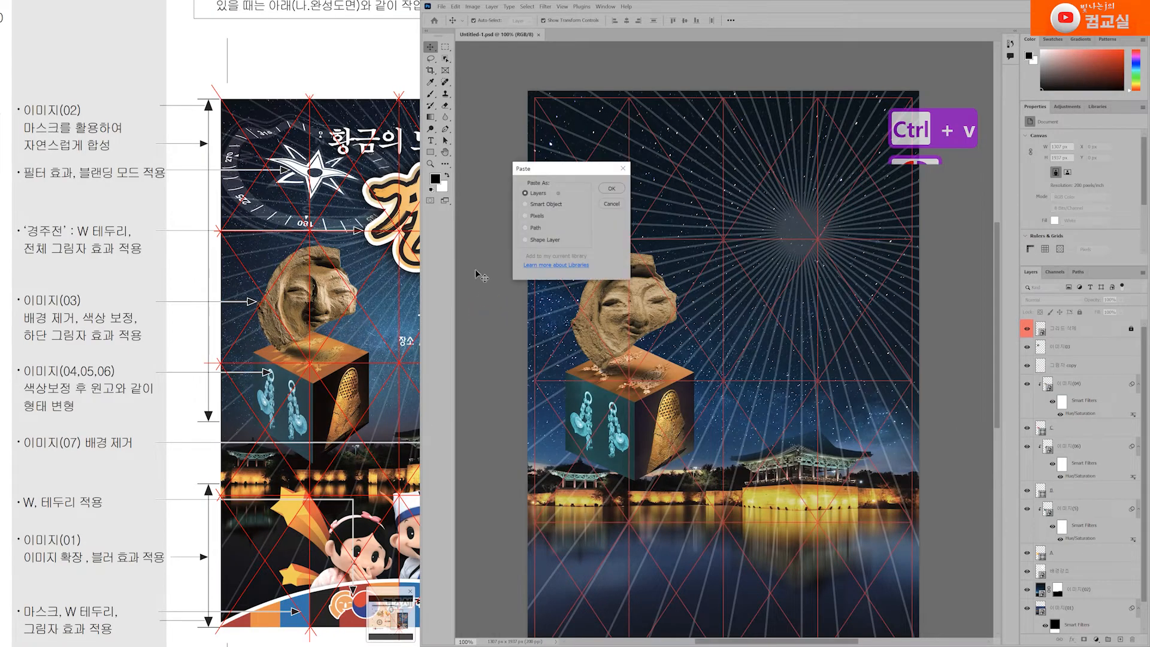
click(536, 204)
click(608, 188)
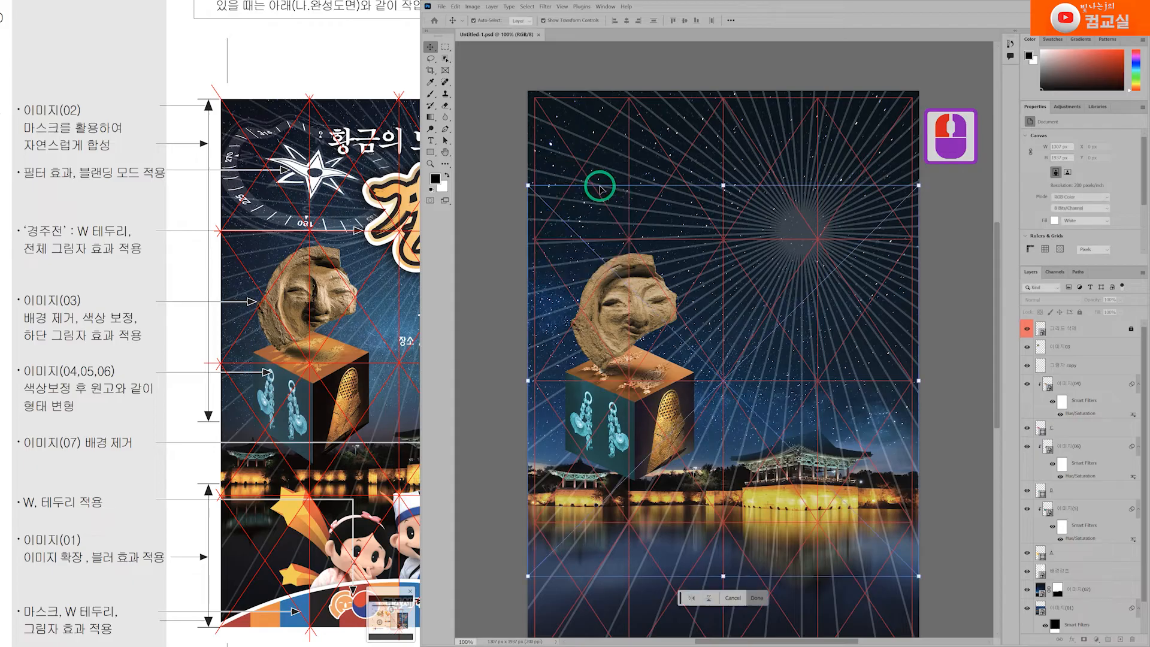
drag(917, 576, 656, 244)
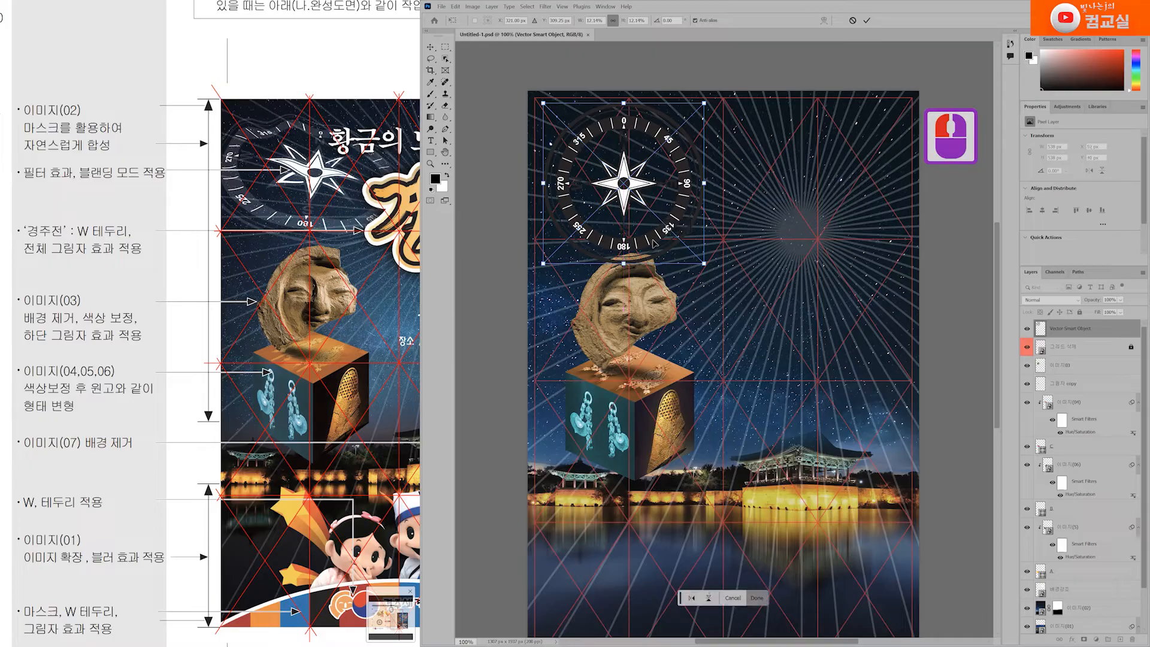
key(Return)
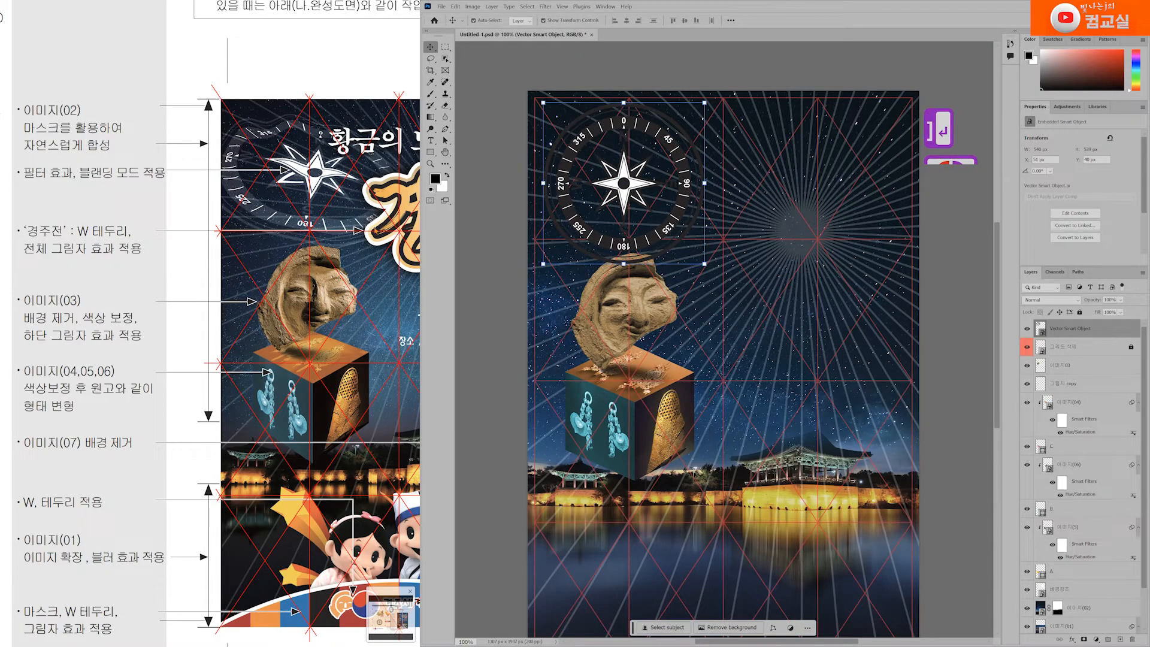
Rename the pasted compass layer as 나침반.
click(51, 186)
click(124, 181)
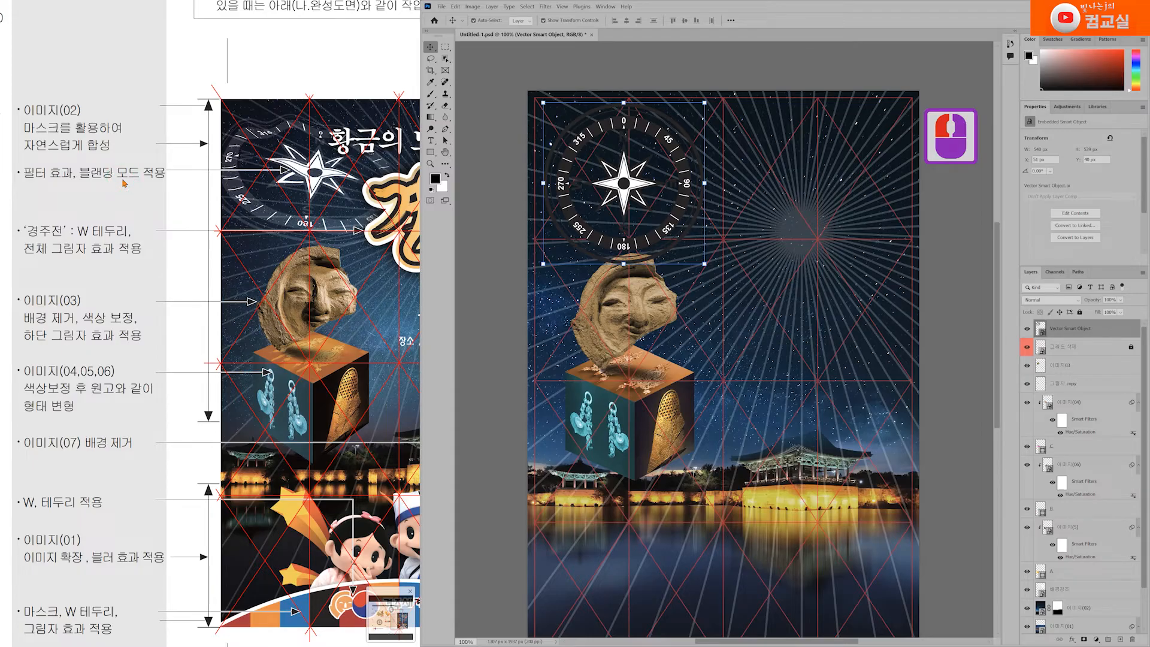
click(123, 179)
triple_click(1089, 328)
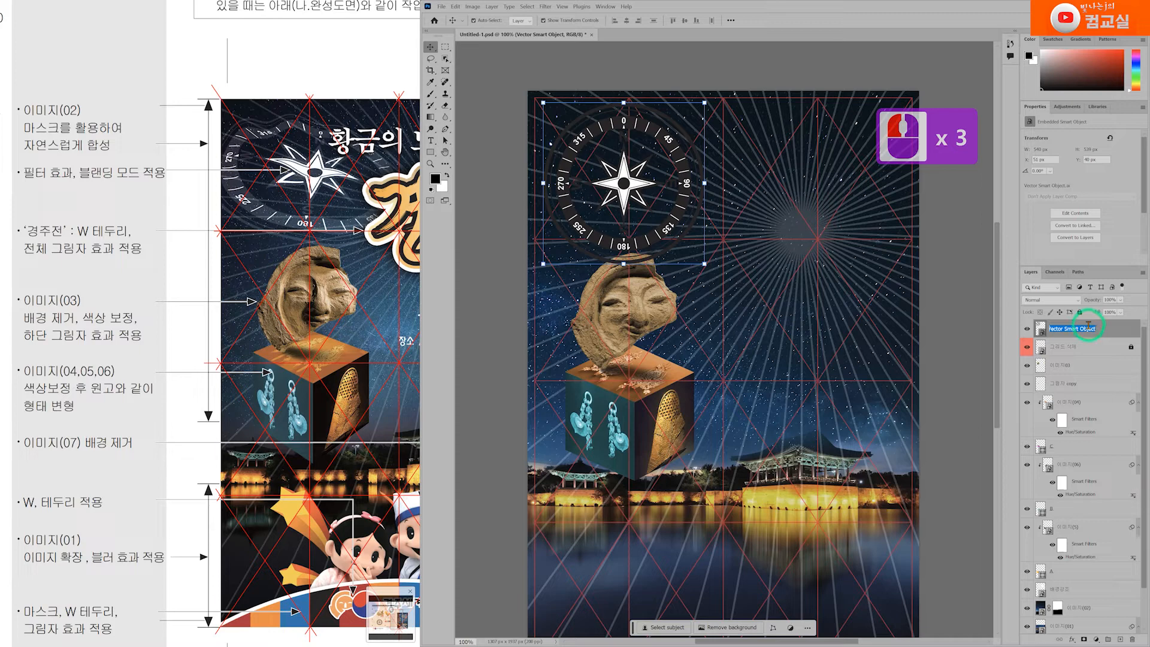
text(sk)
key(BackSpace)
key(BackSpace)
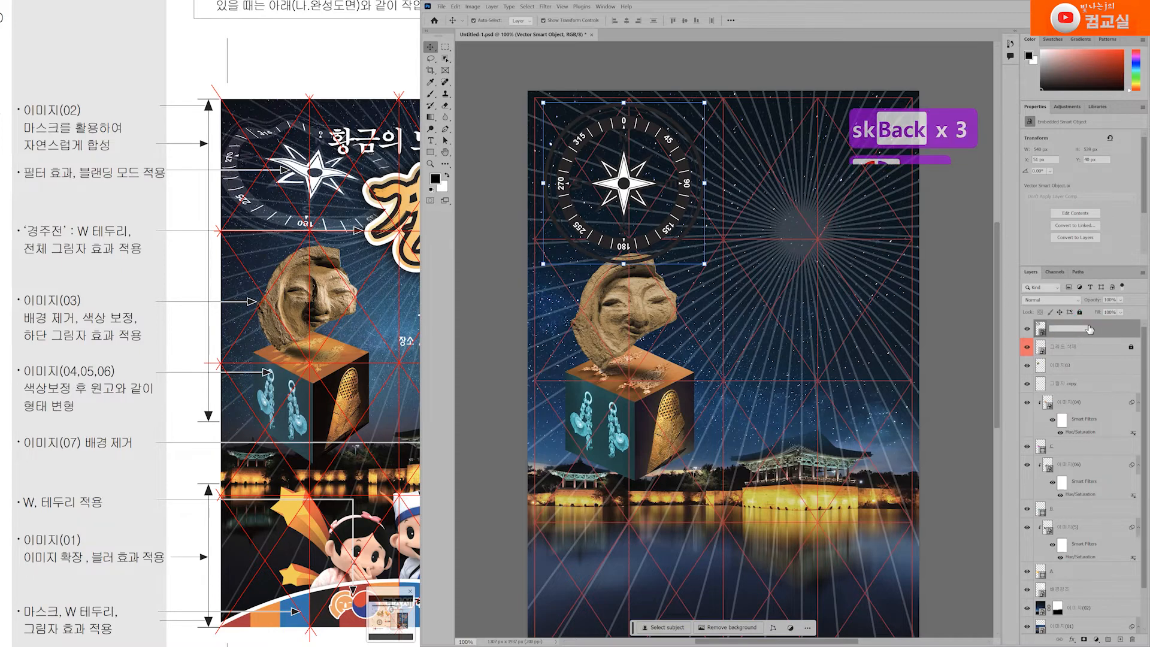
key(Hangul)
text(나침반)
key(Return)
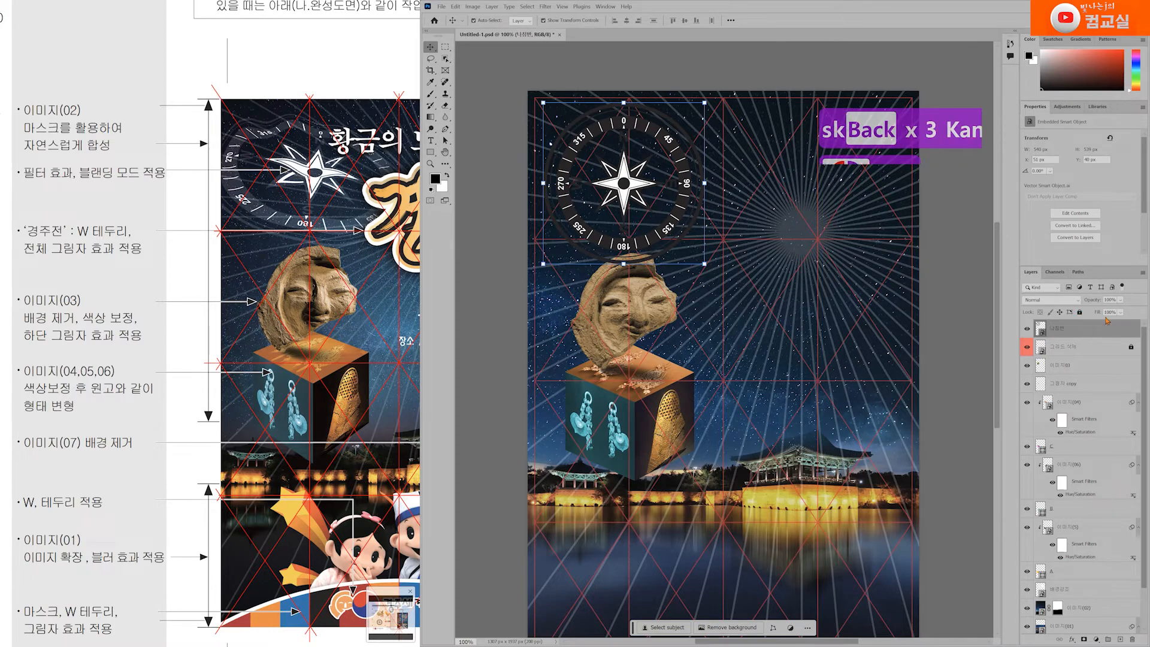
Move the 나침반 layer beneath the locked grid layer and set its blending mode to Screen.
click(1105, 331)
click(1051, 299)
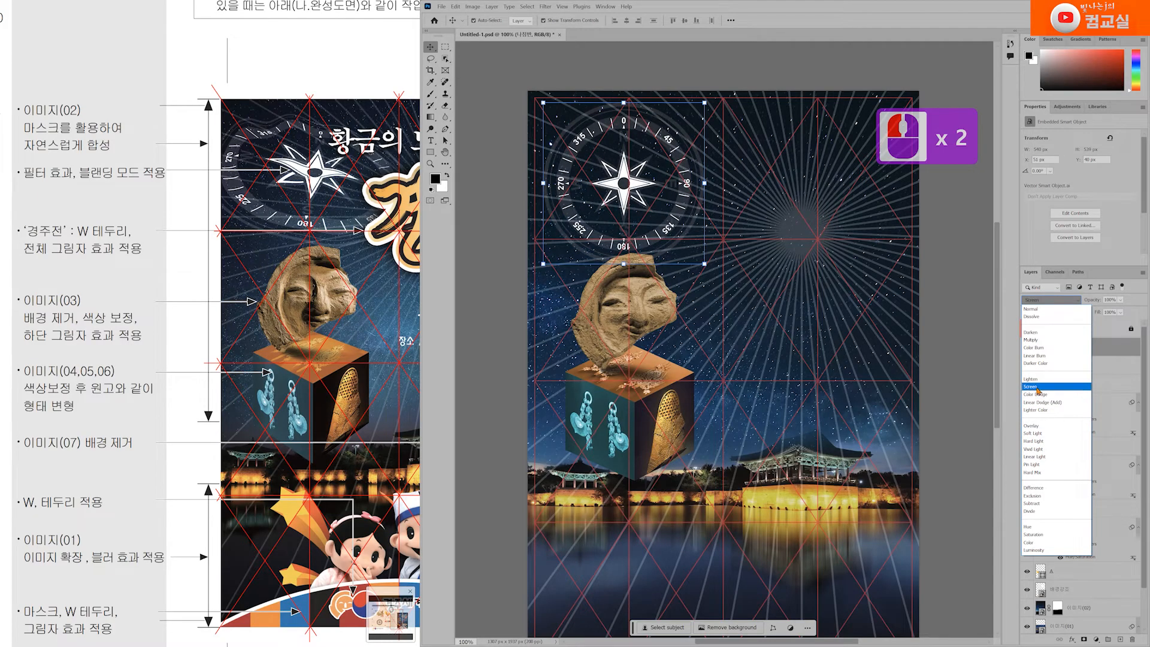
click(1039, 387)
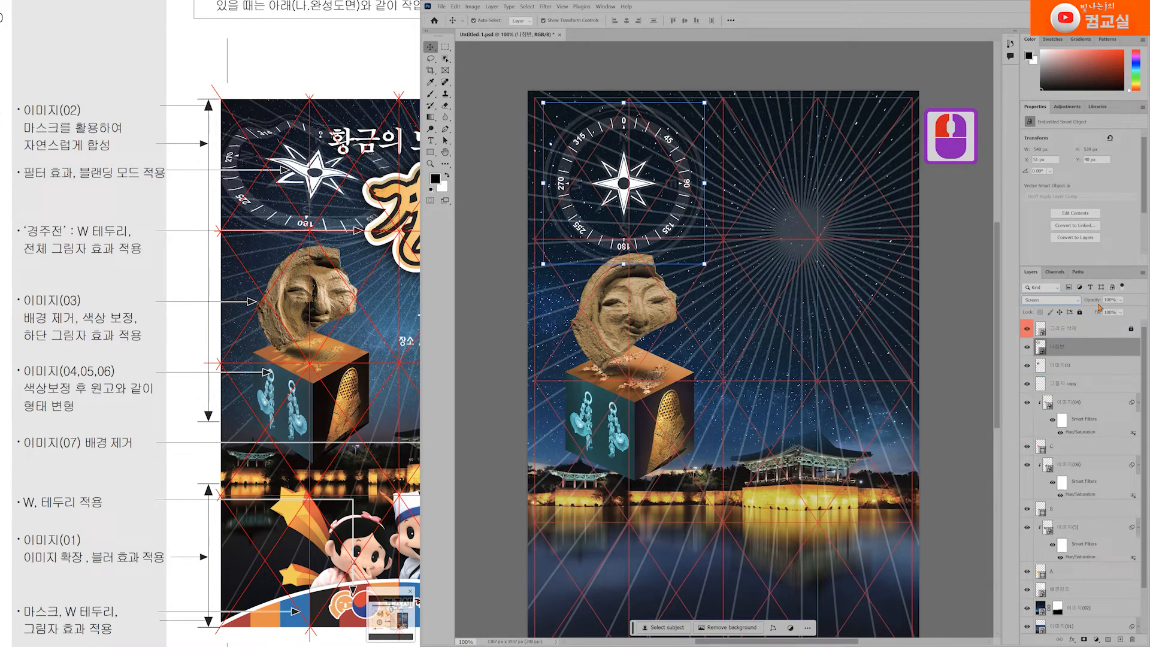
double_click(1108, 299)
click(1104, 358)
Examine the distorted shape of the compass in the reference poster up close.
drag(329, 221, 305, 233)
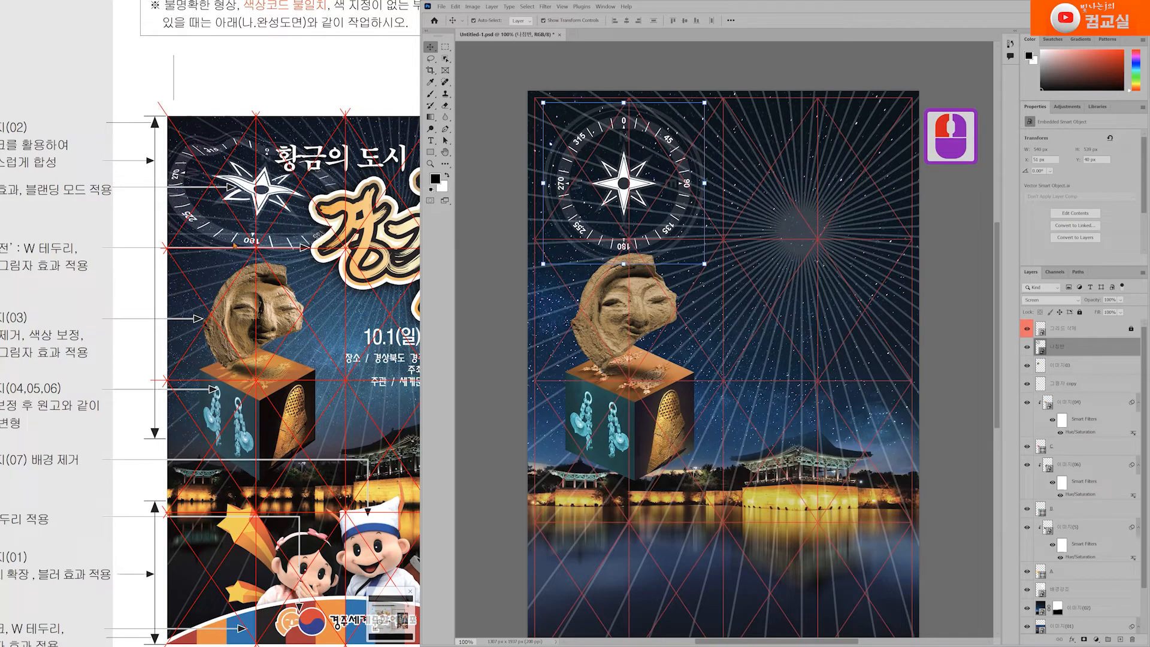
drag(264, 245, 232, 253)
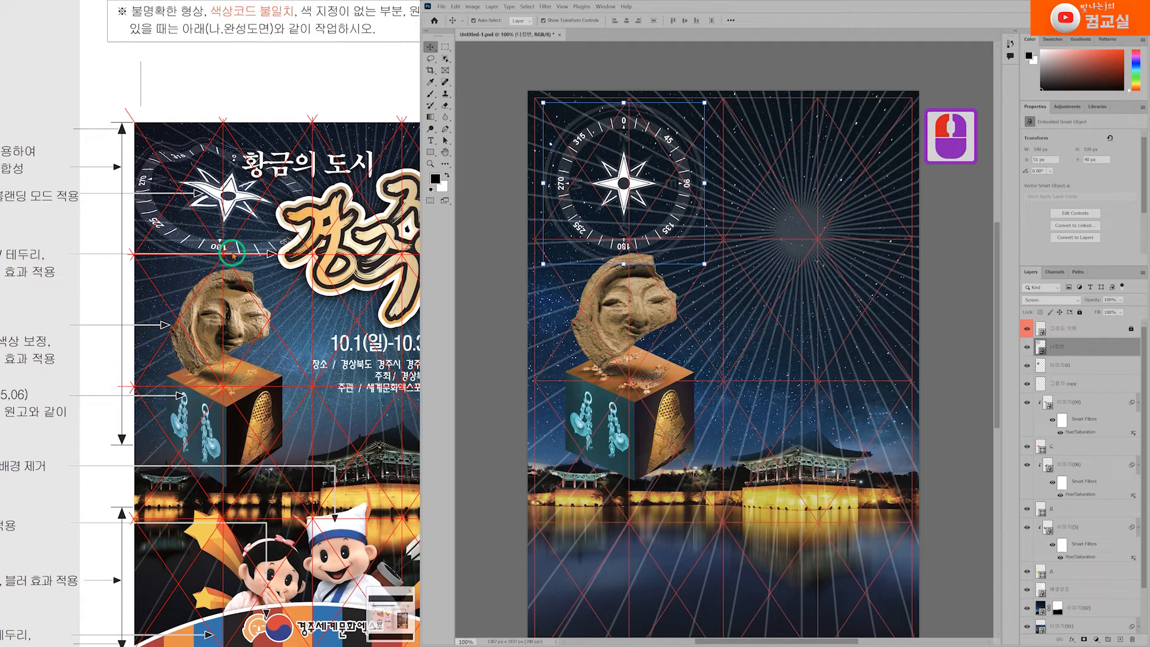
scroll(206, 196, up, 5)
drag(248, 185, 225, 291)
scroll(239, 278, up, 1)
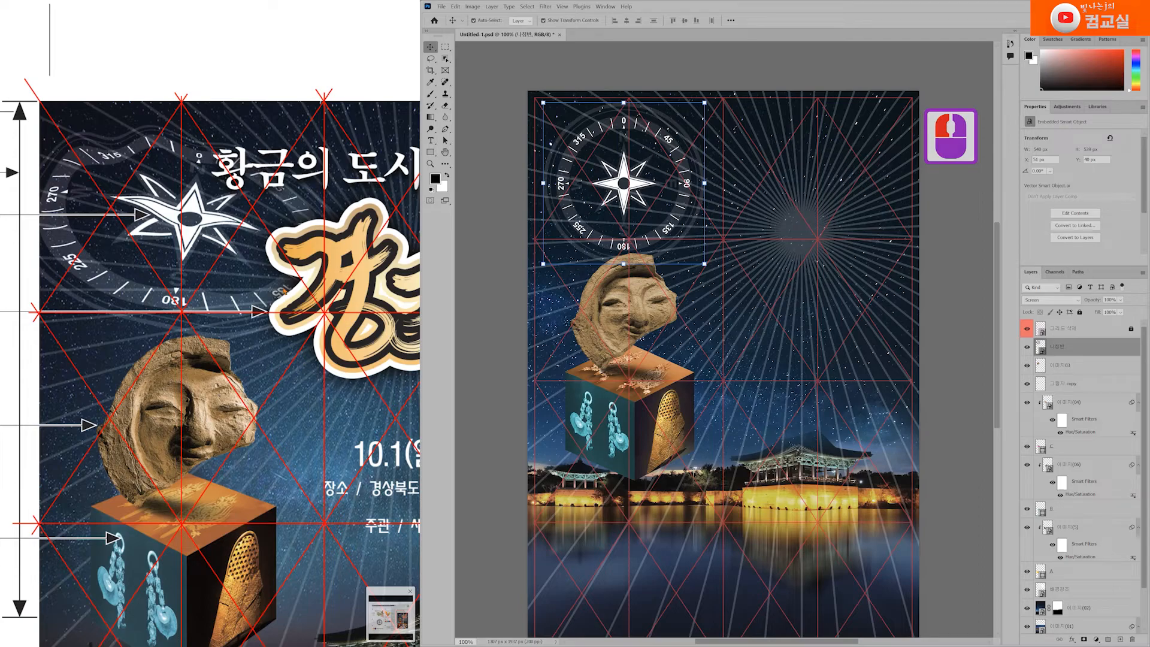
click(229, 280)
click(545, 7)
mouse_move(564, 127)
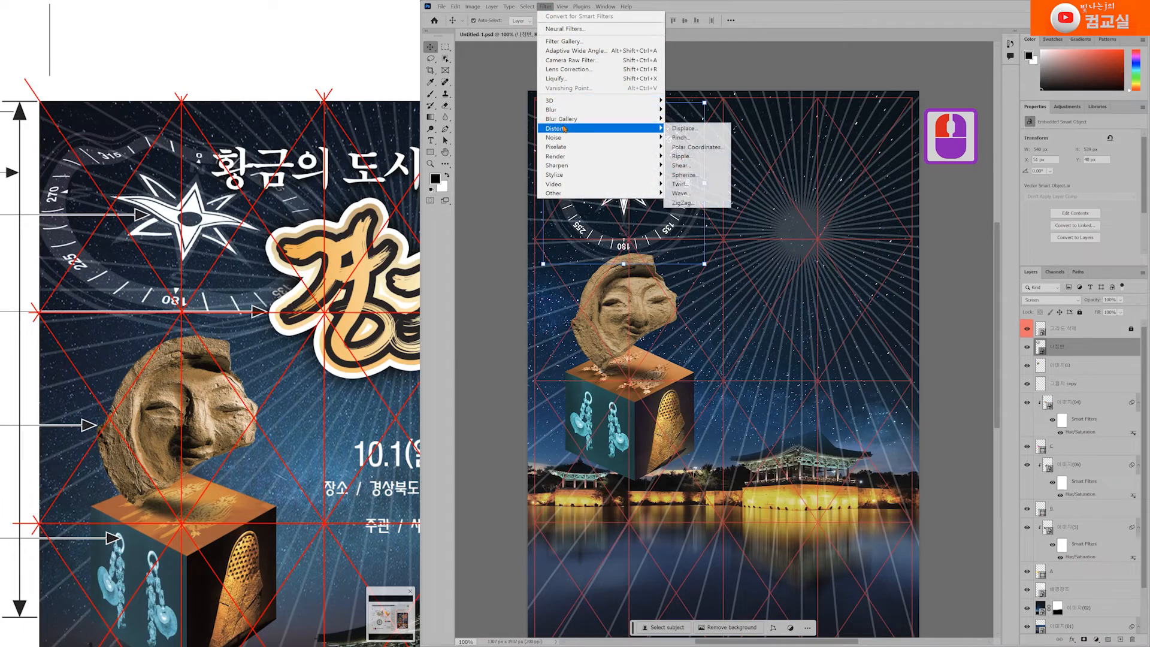
click(689, 196)
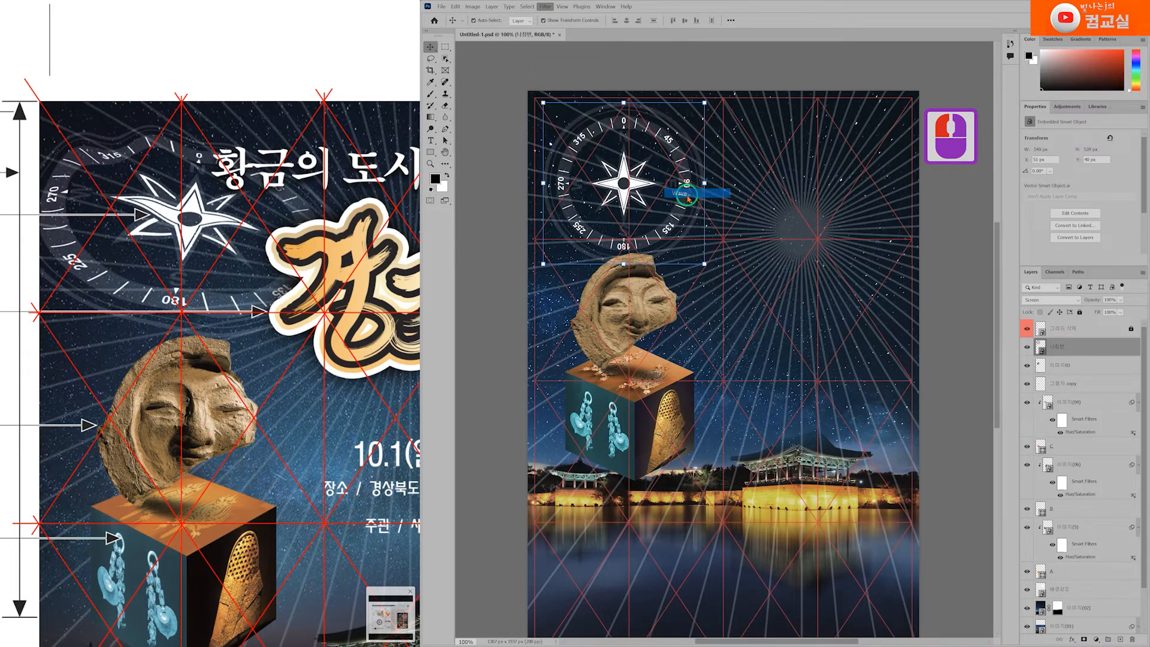
drag(857, 179, 698, 159)
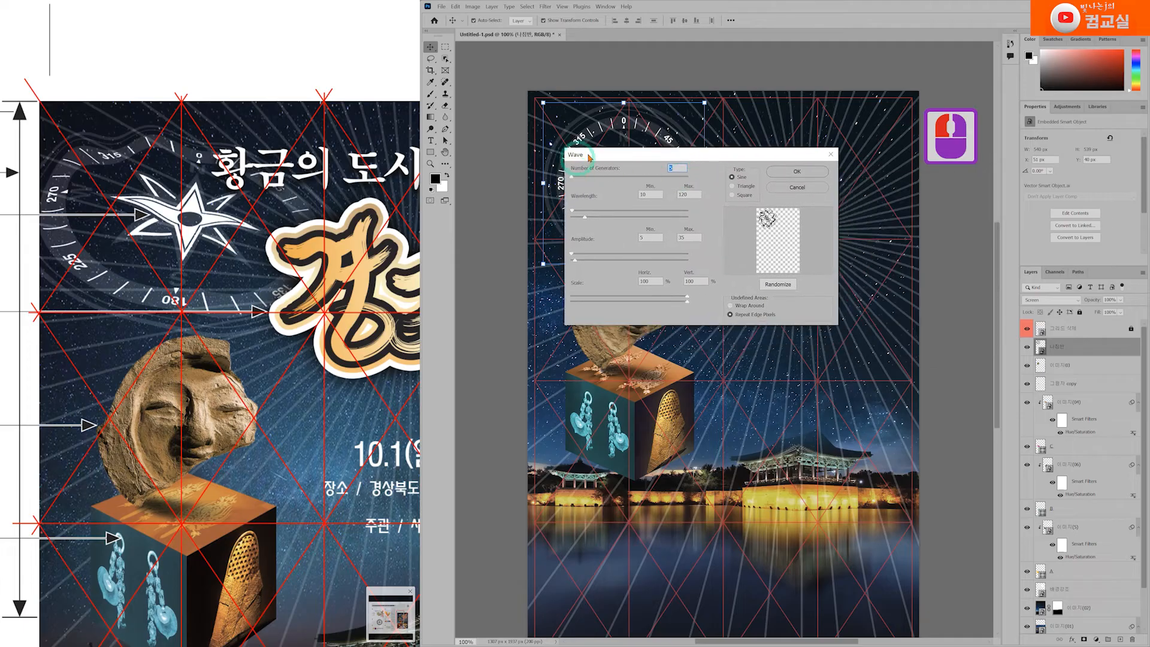
mouse_move(769, 222)
mouse_down()
mouse_move(764, 272)
mouse_move(752, 229)
mouse_move(769, 240)
mouse_up()
click(821, 186)
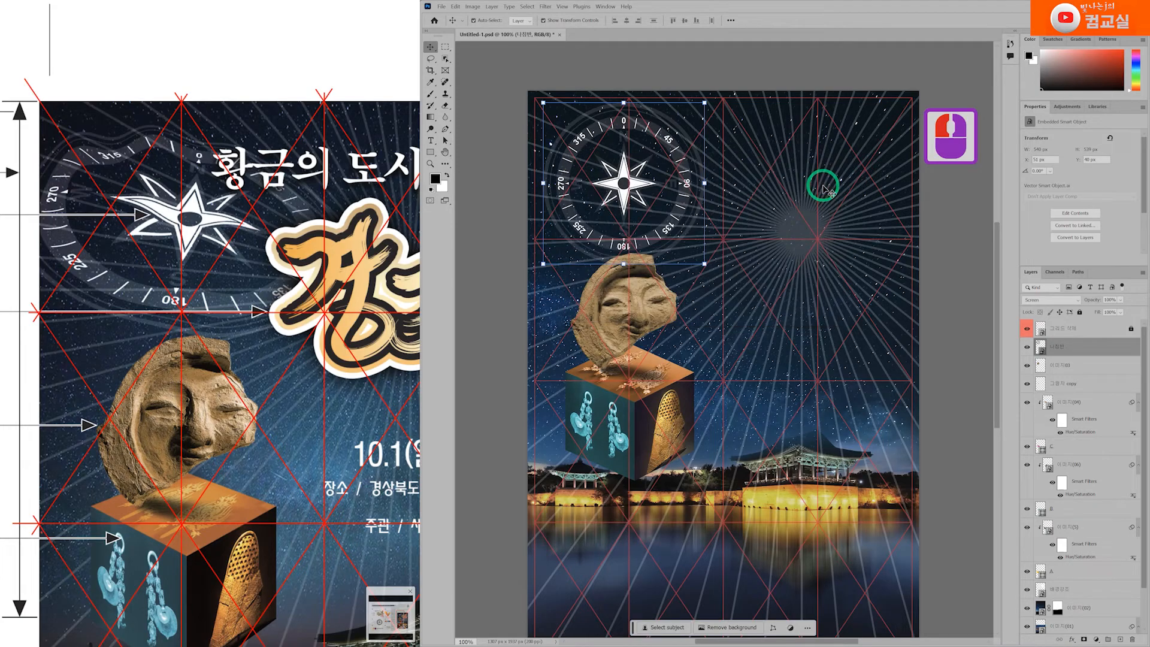
Draw an orange rectangle about 666 × 226 px without a stroke, beside the stone face, using the Rectangle tool.
click(970, 276)
drag(431, 152, 464, 155)
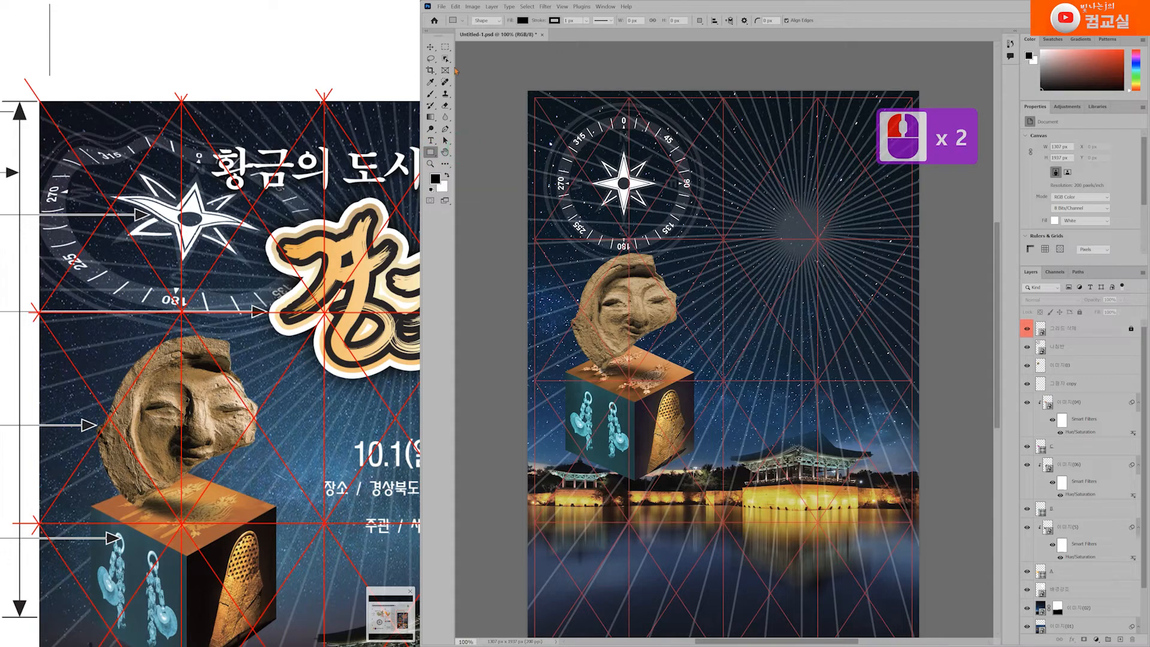
click(553, 22)
click(502, 37)
click(523, 21)
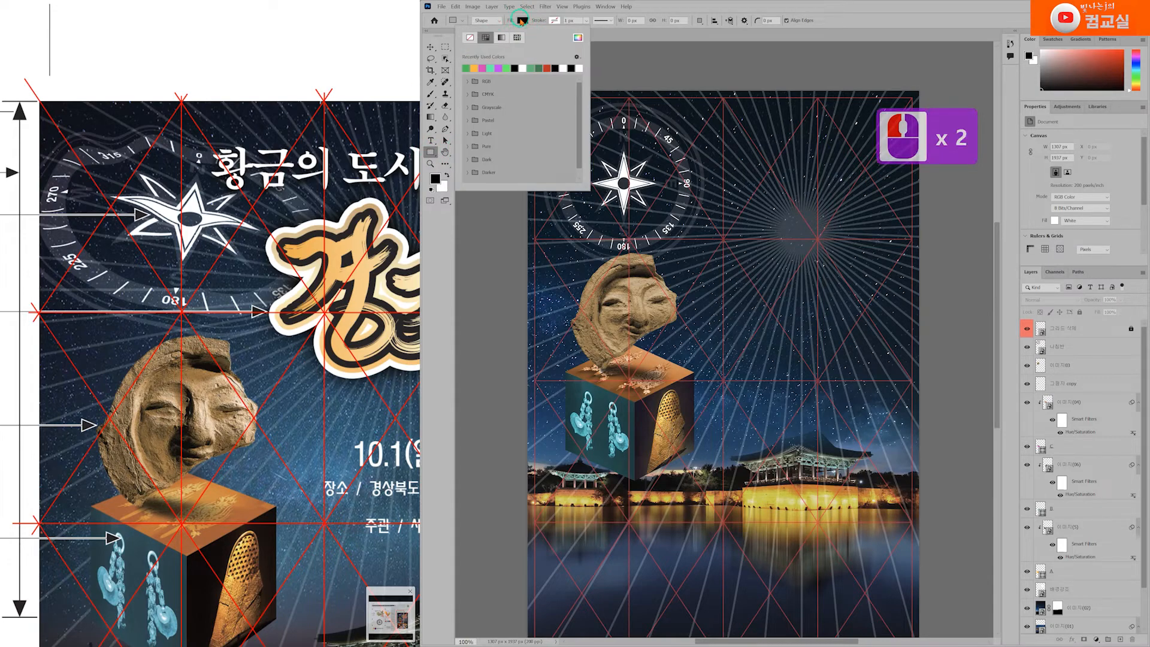
click(478, 67)
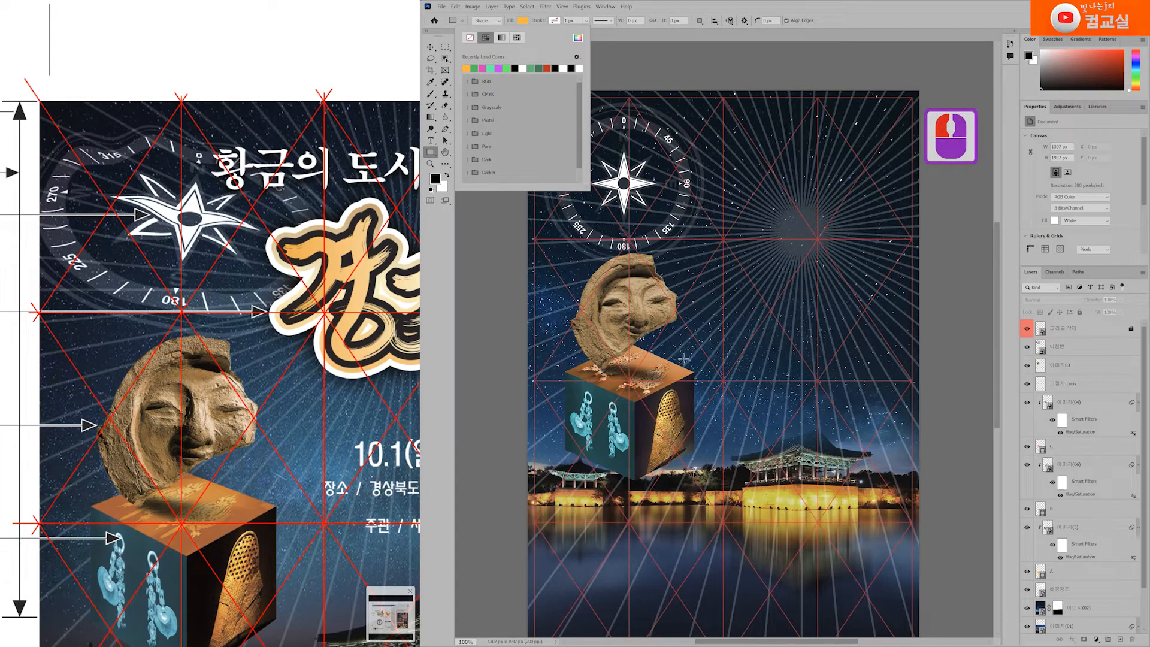
click(705, 279)
drag(701, 260, 901, 327)
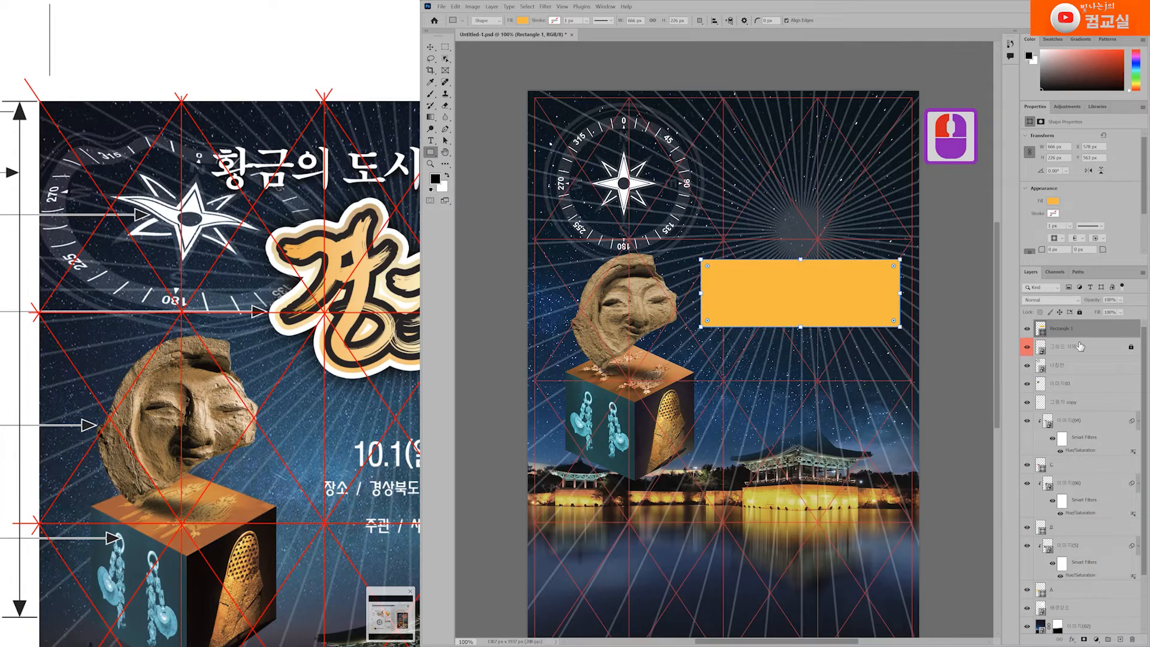
Convert the orange rectangle to a Smart Object and open the Wave distortion filter for it.
click(1078, 330)
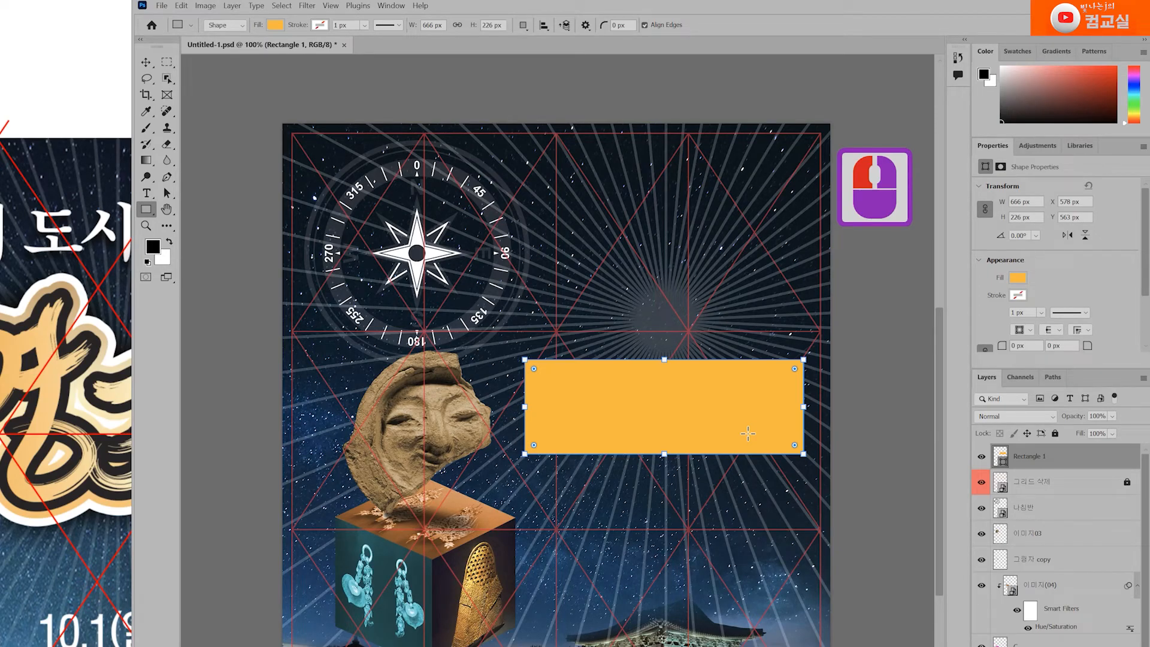
click(1059, 458)
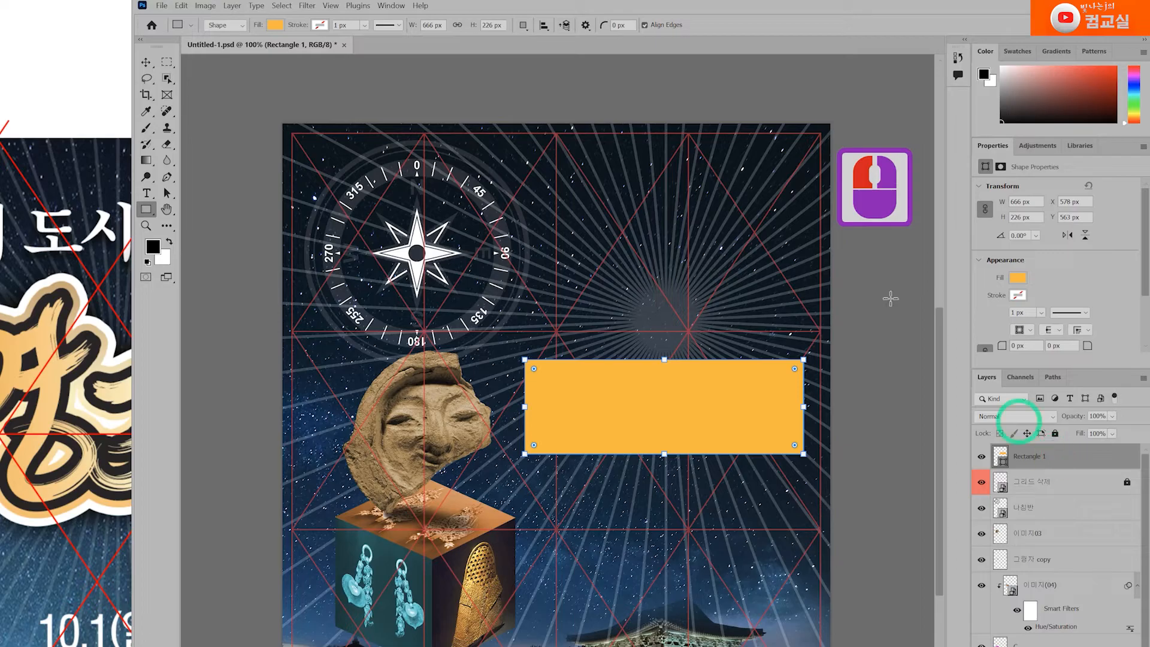
click(306, 6)
click(343, 173)
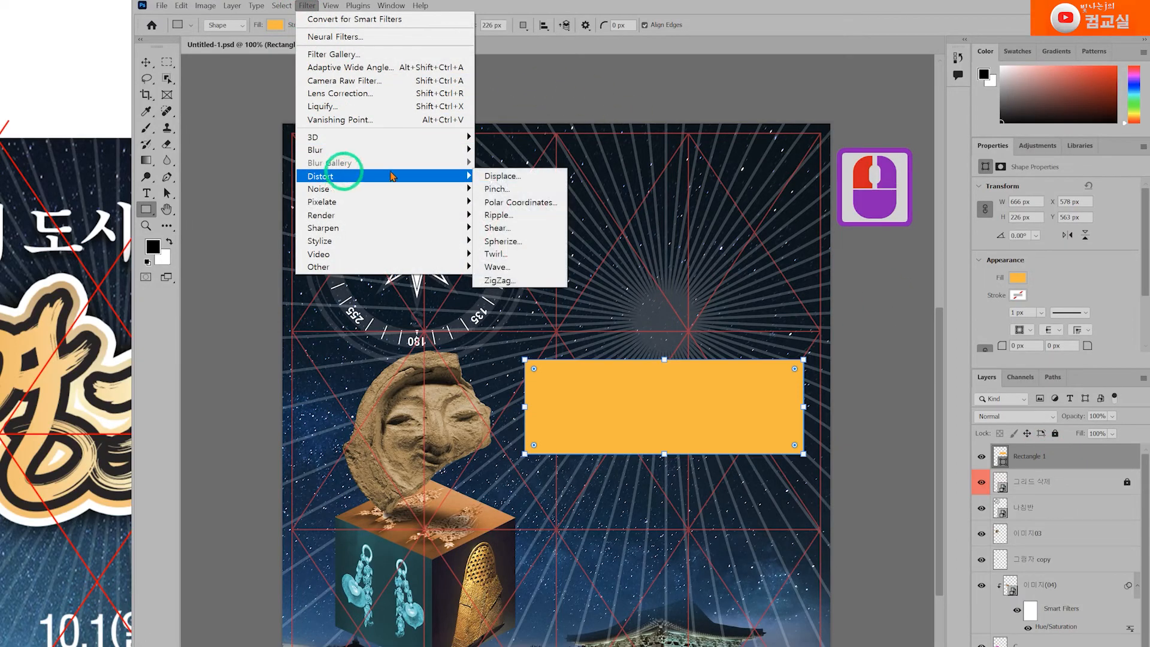
click(503, 267)
click(664, 339)
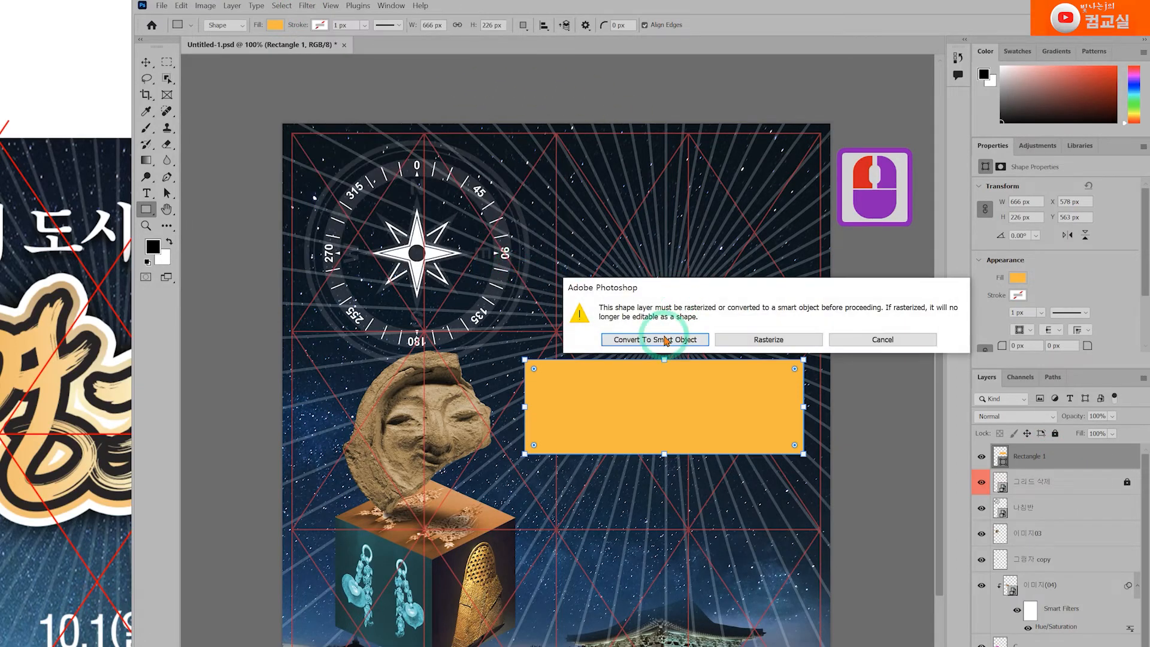
drag(631, 219, 468, 221)
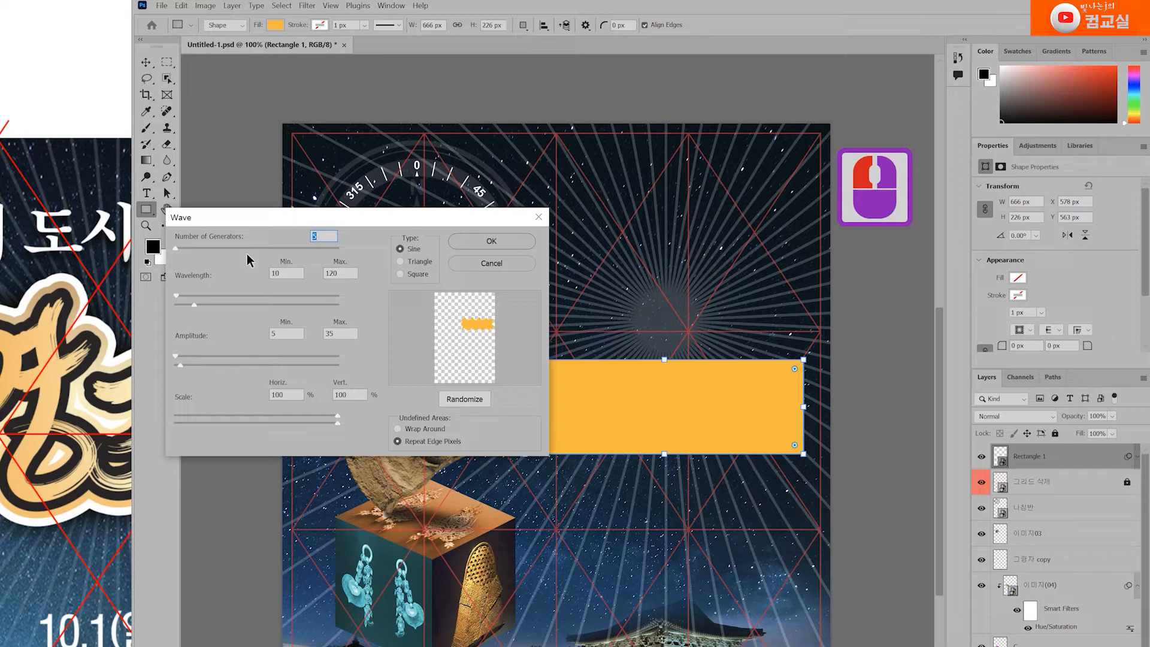
Try different numbers of generators in the Wave filter and set the number to 1.
click(329, 236)
drag(176, 247, 162, 248)
click(319, 232)
drag(175, 251, 222, 254)
drag(250, 248, 271, 250)
drag(315, 249, 167, 259)
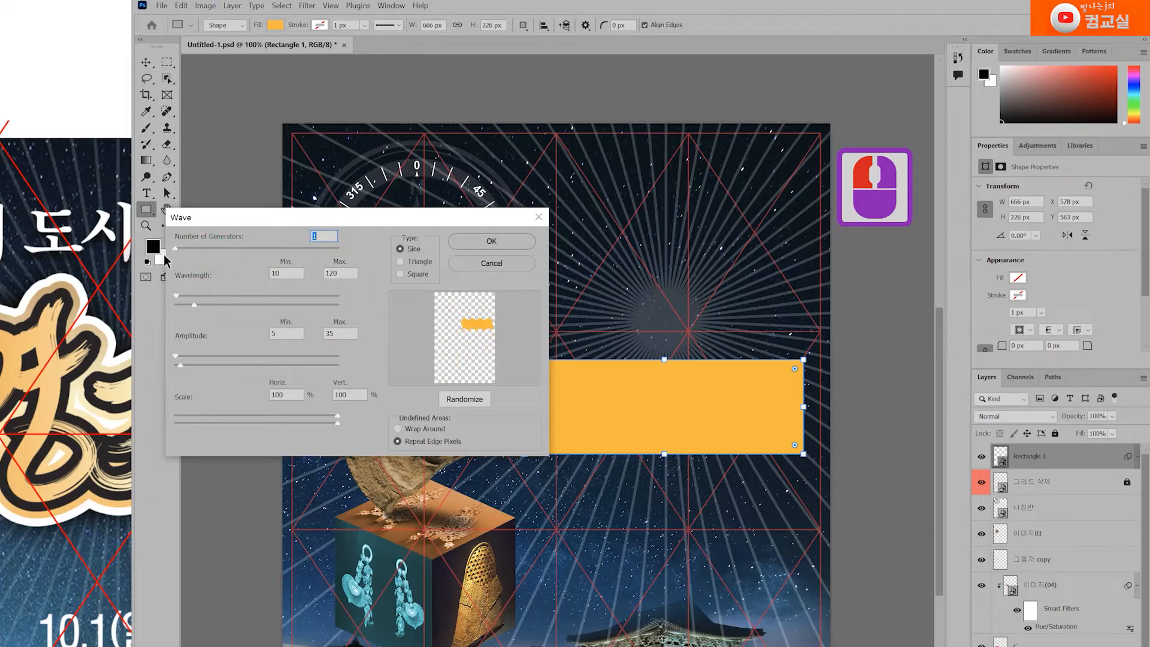
Apply the Wave filter to the orange rectangle with 1 generator, and try it again with 329 generators.
triple_click(324, 235)
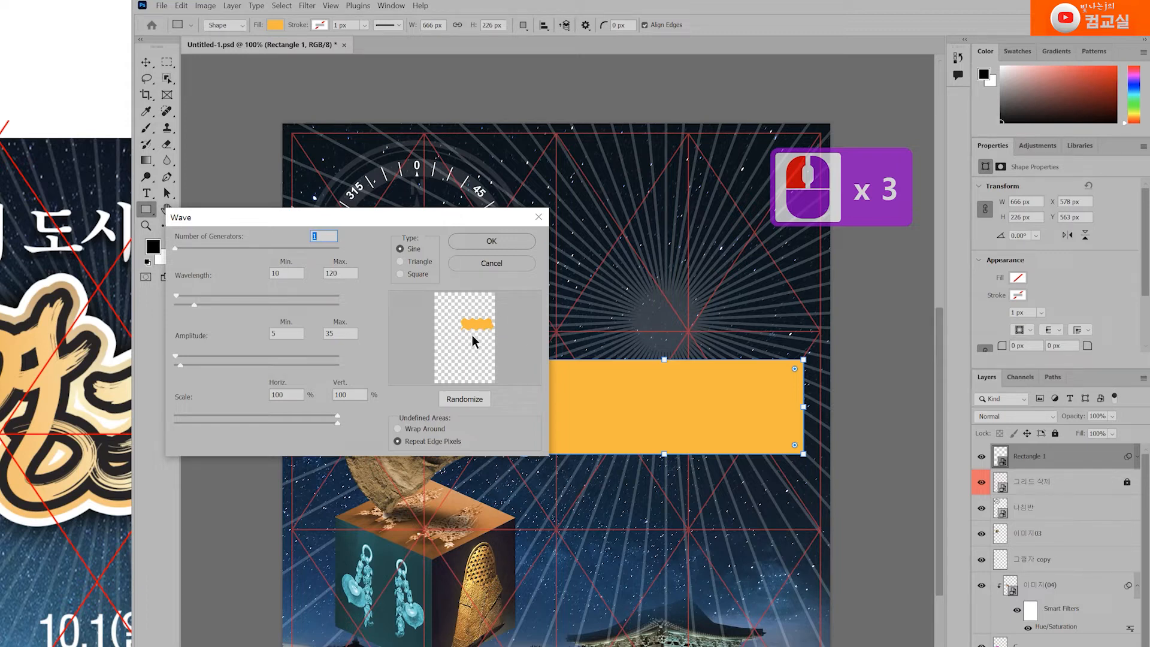
click(489, 242)
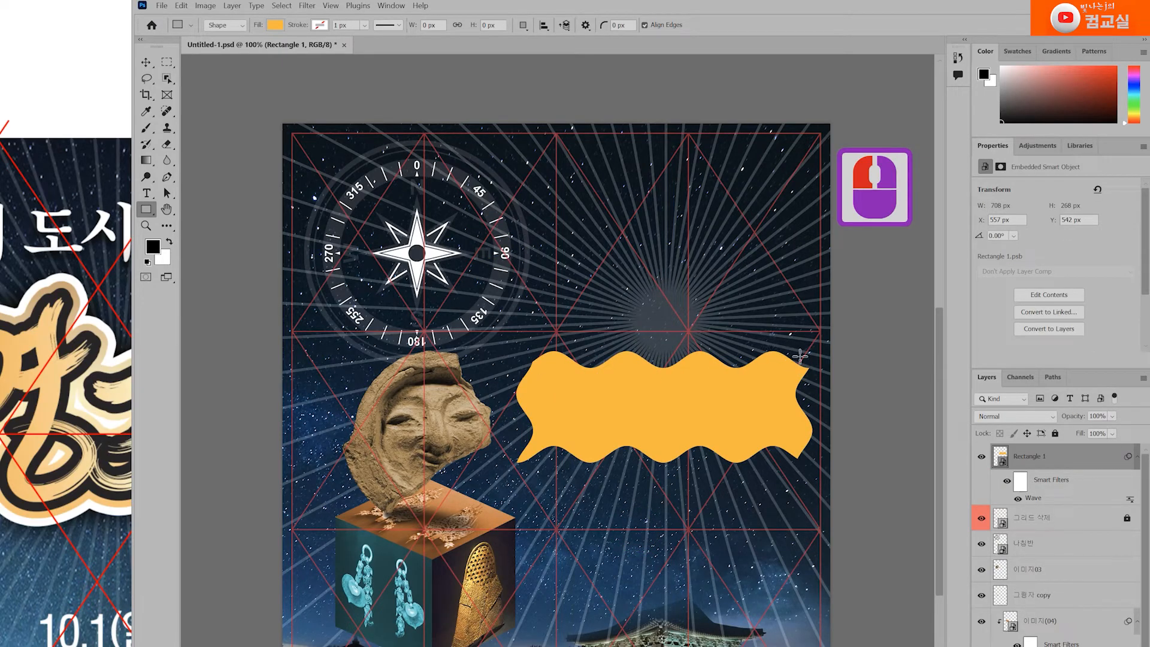
double_click(1033, 497)
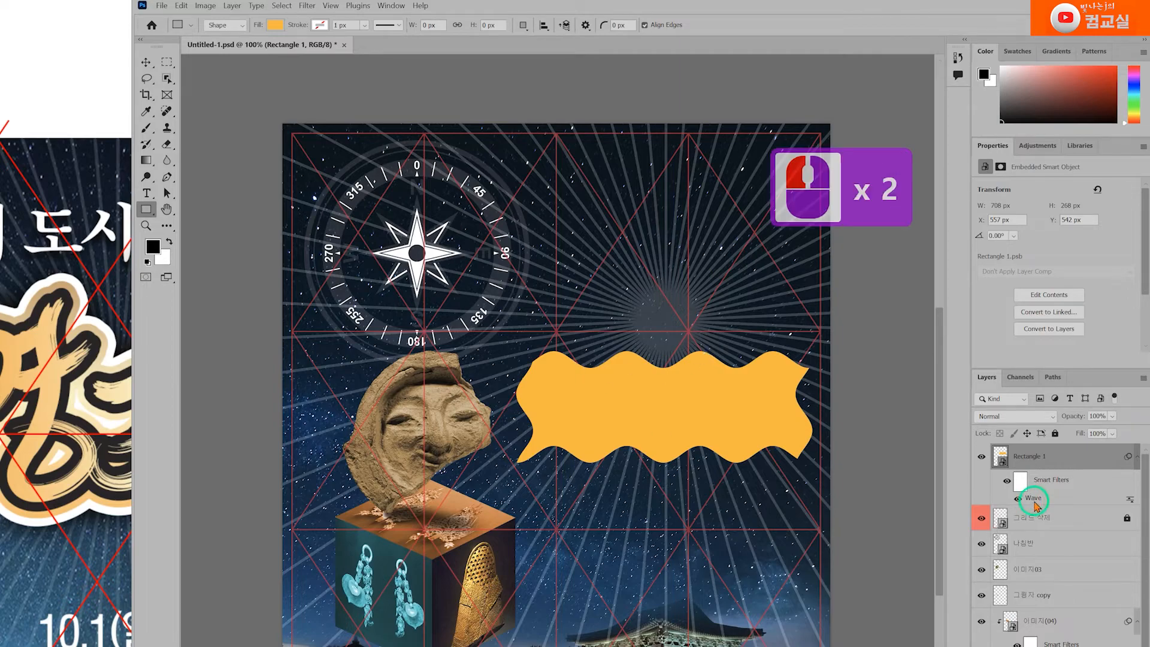
drag(176, 251, 204, 260)
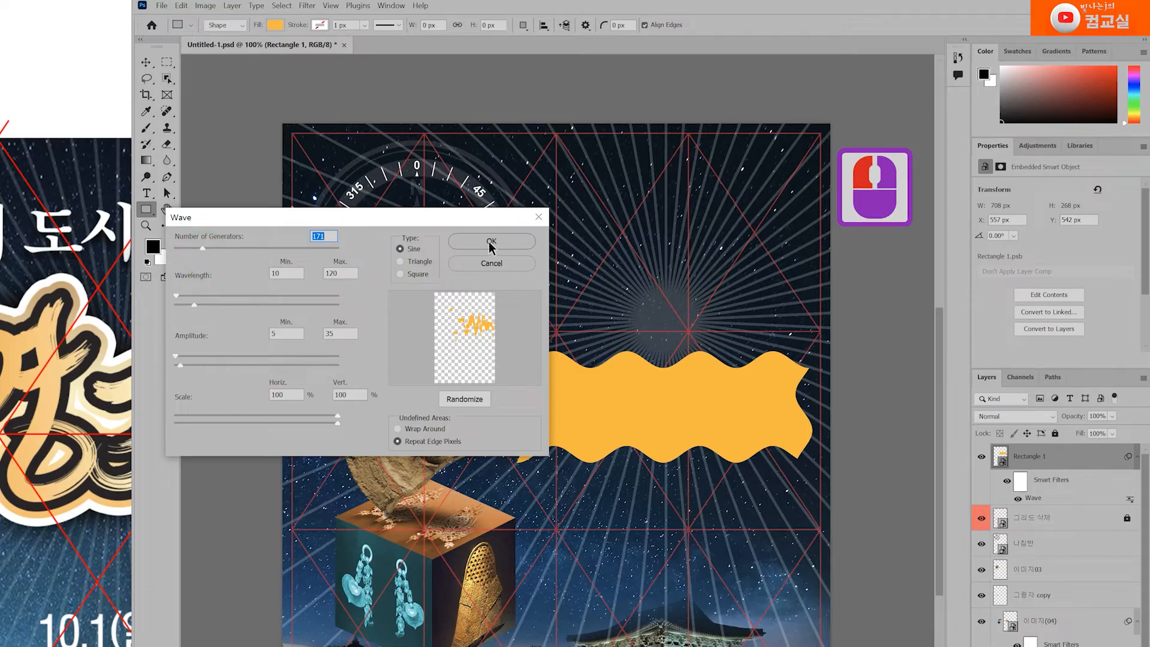
drag(487, 221, 303, 253)
click(555, 354)
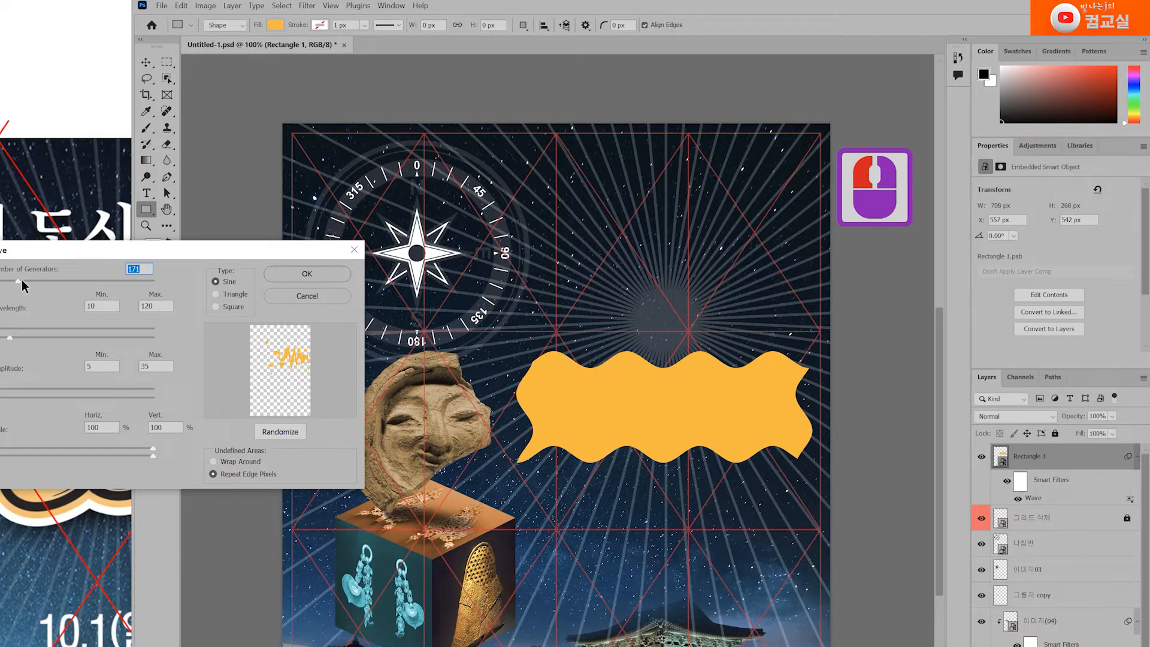
drag(20, 282, 46, 284)
double_click(333, 277)
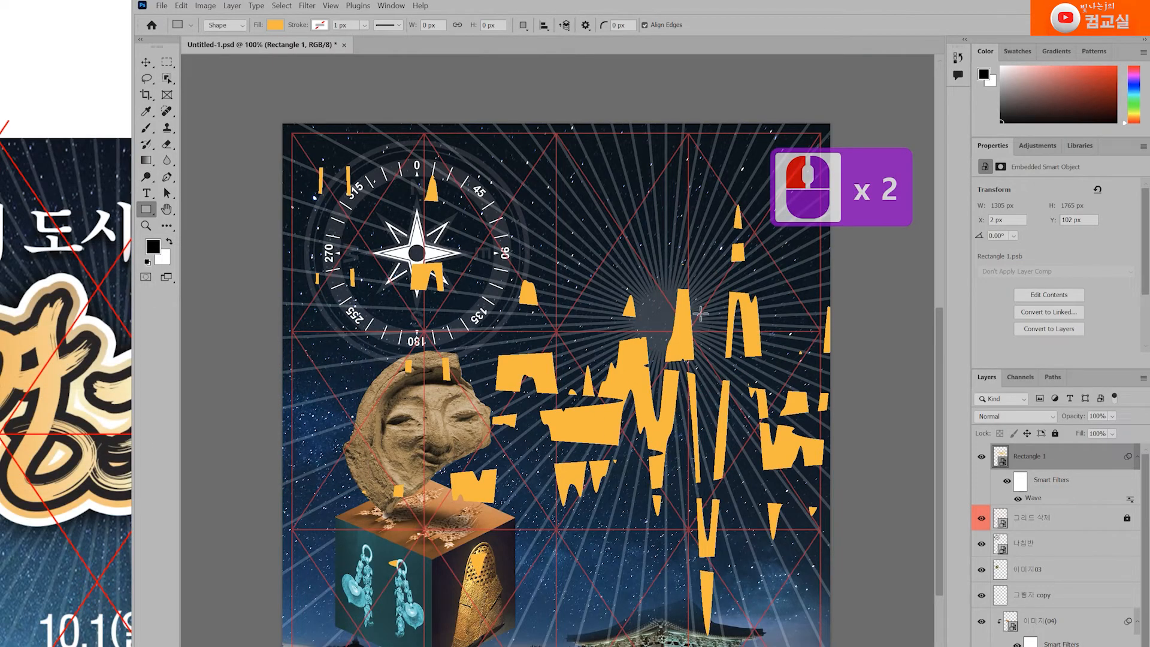
Set the rectangle's Wave filter back to 1 generator with the Sine type and apply it.
double_click(1042, 498)
drag(211, 252, 305, 270)
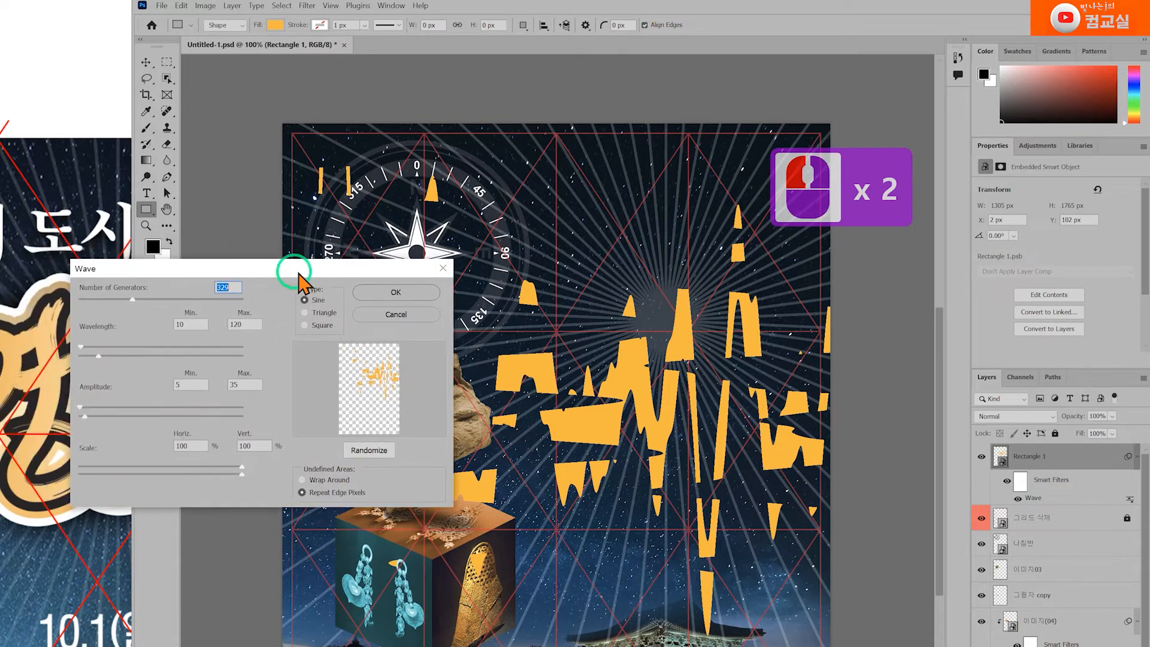
click(137, 300)
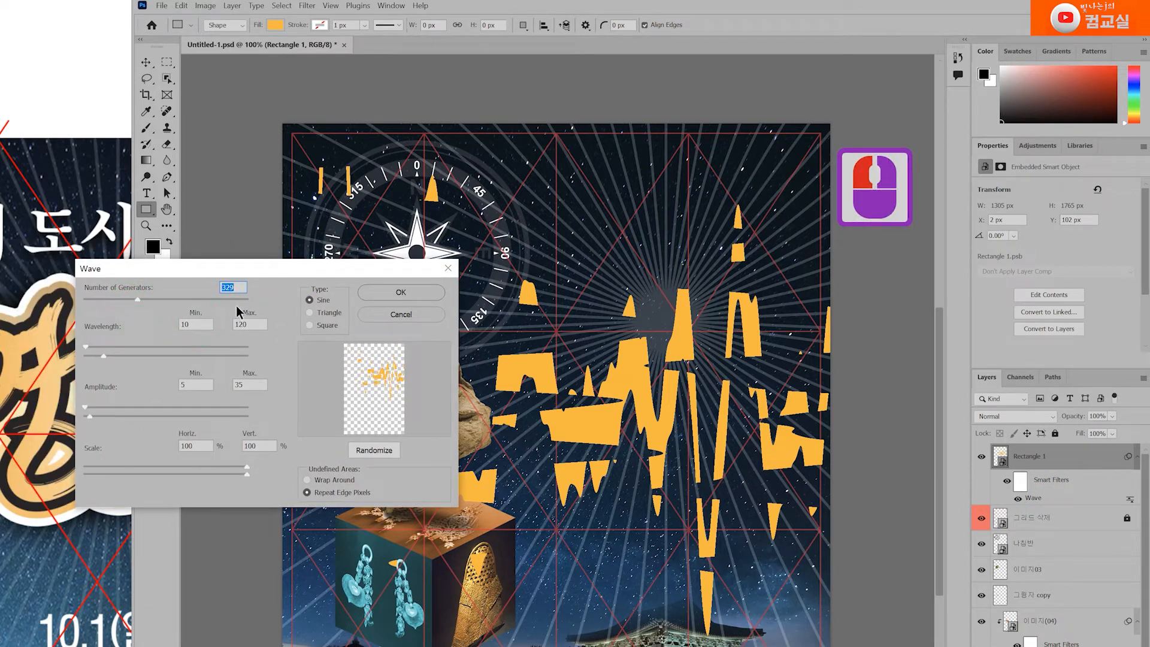
text(1)
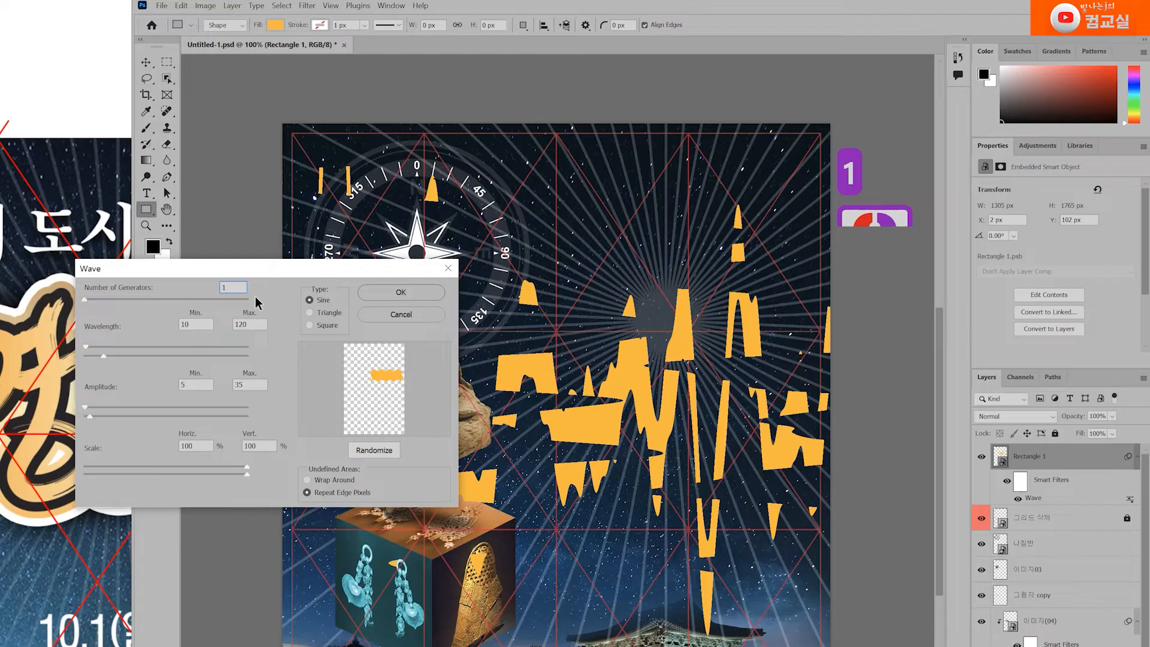
click(343, 296)
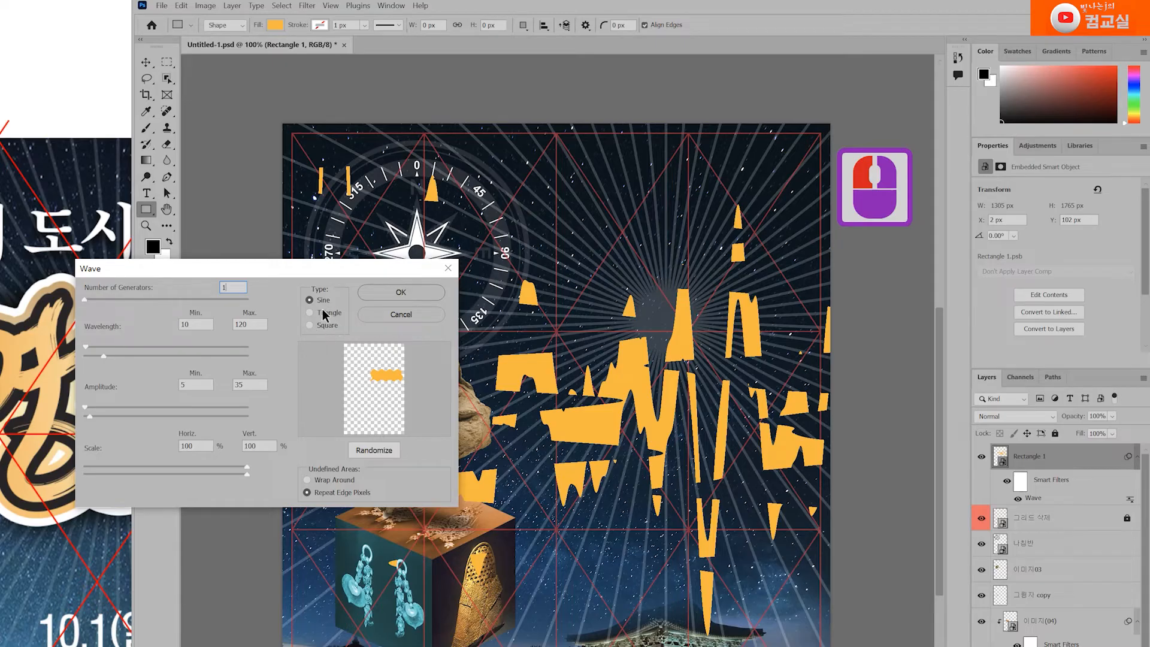
click(322, 303)
click(388, 292)
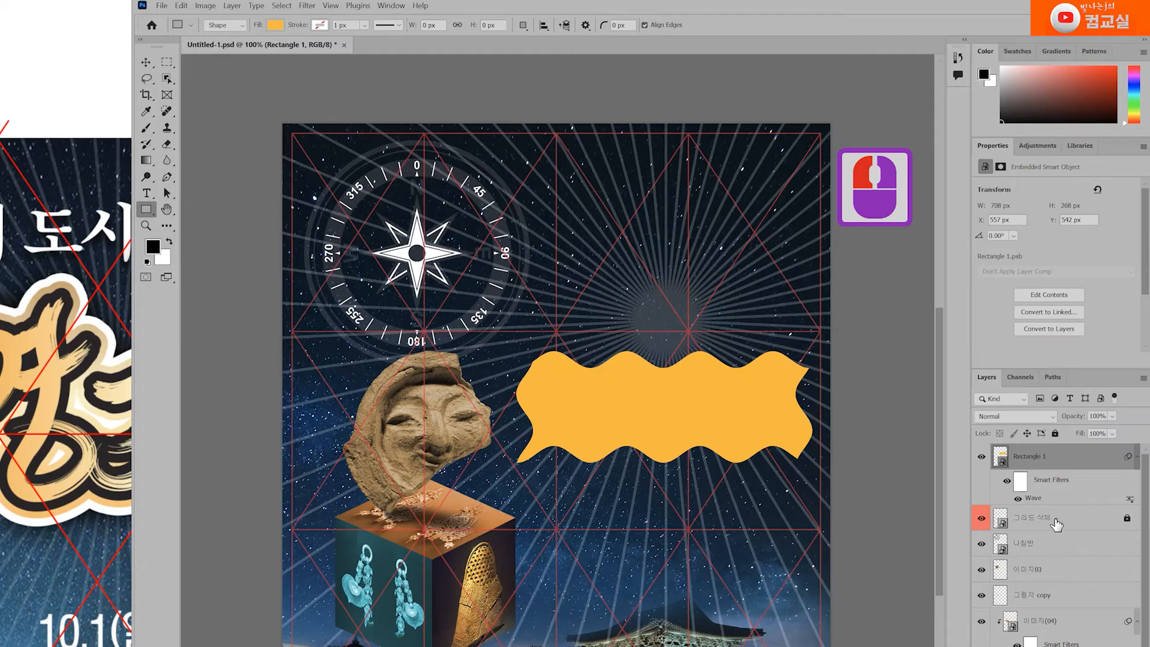
Try the Triangle and Square wave types on the orange rectangle.
double_click(1041, 499)
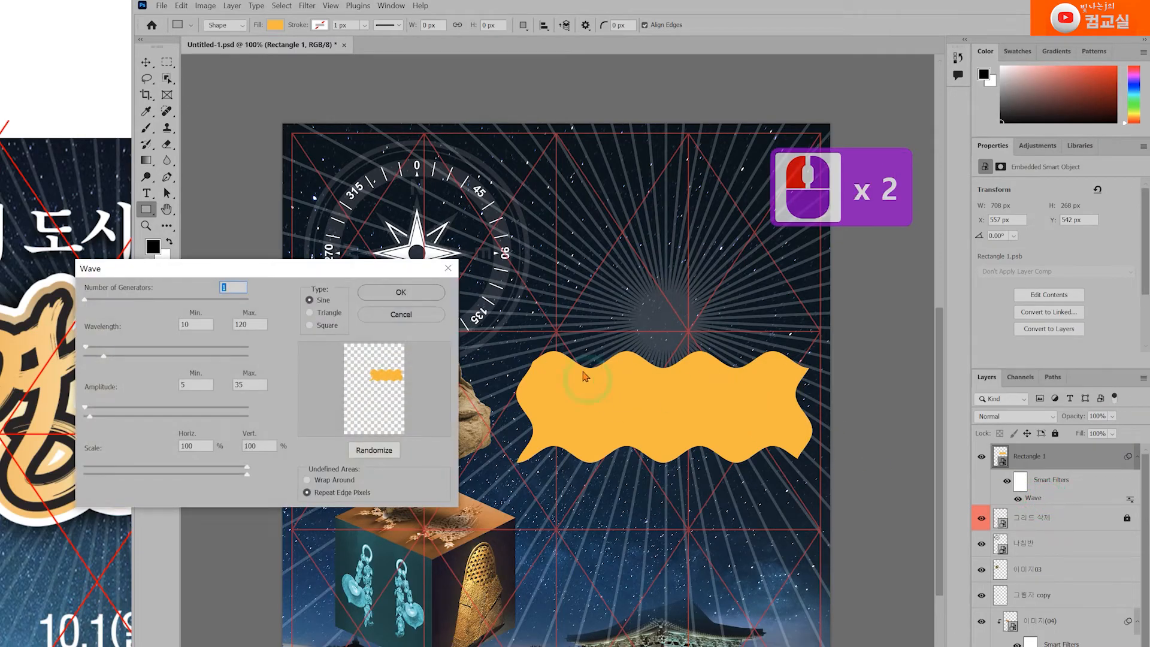
click(321, 312)
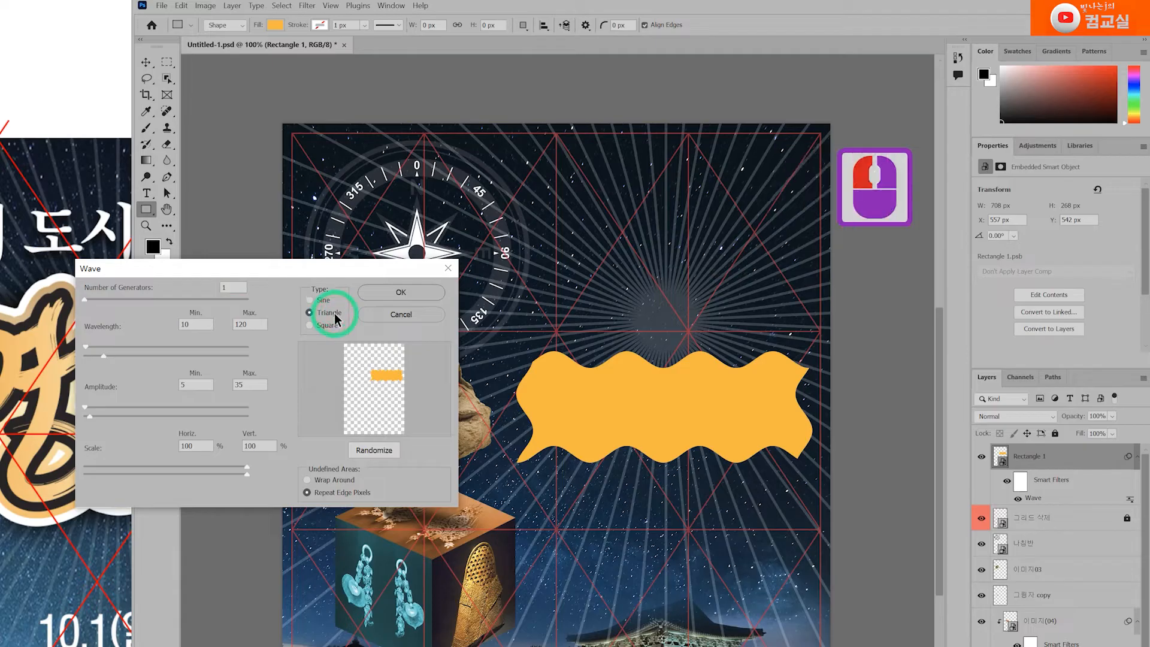
click(412, 298)
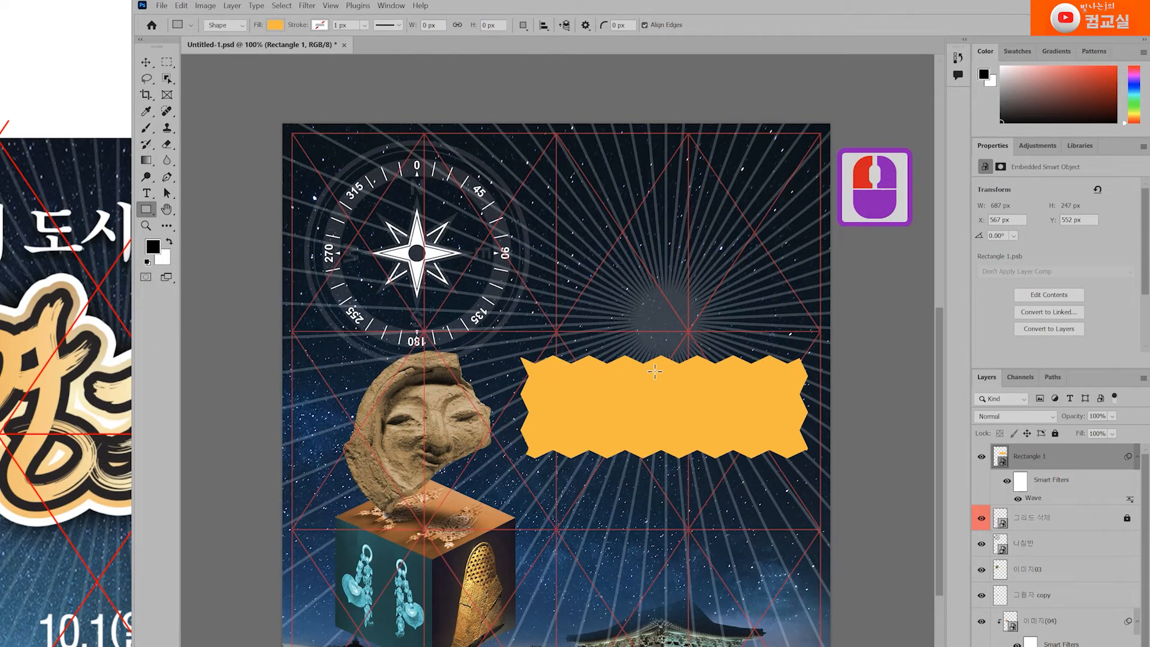
double_click(1031, 498)
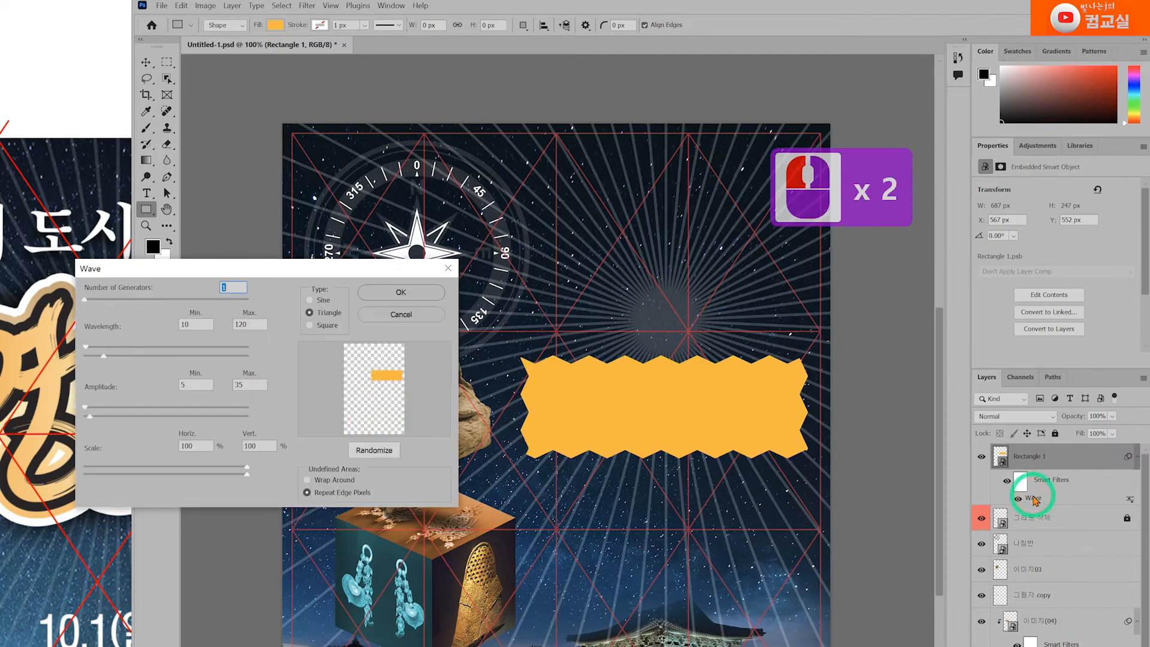
click(318, 326)
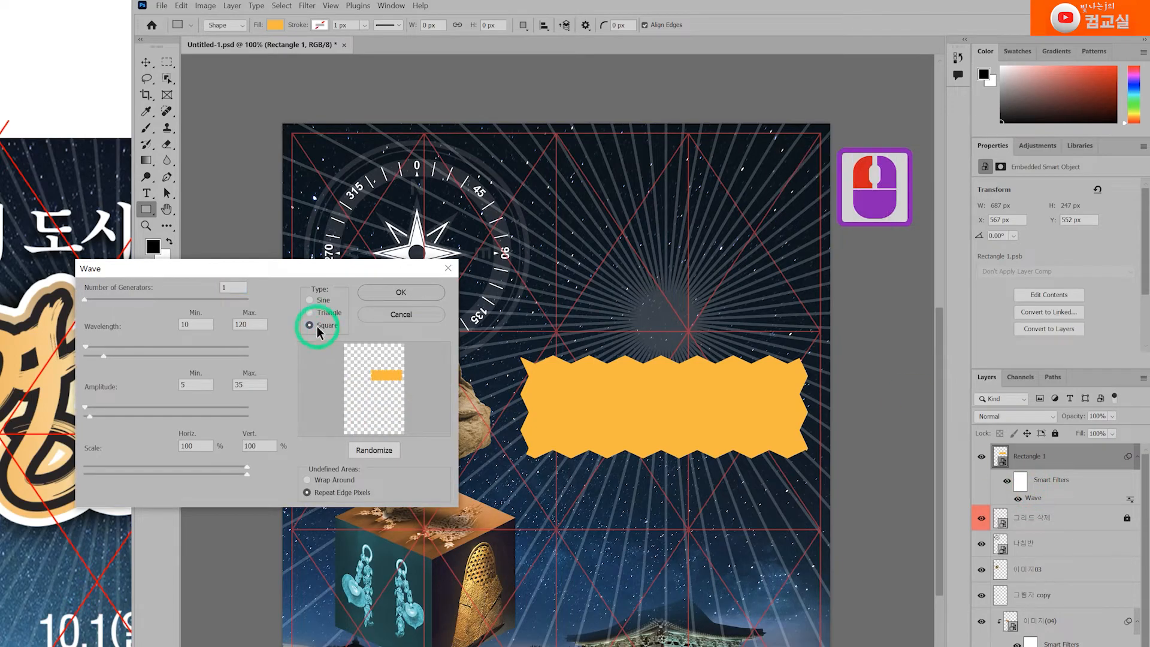
click(393, 293)
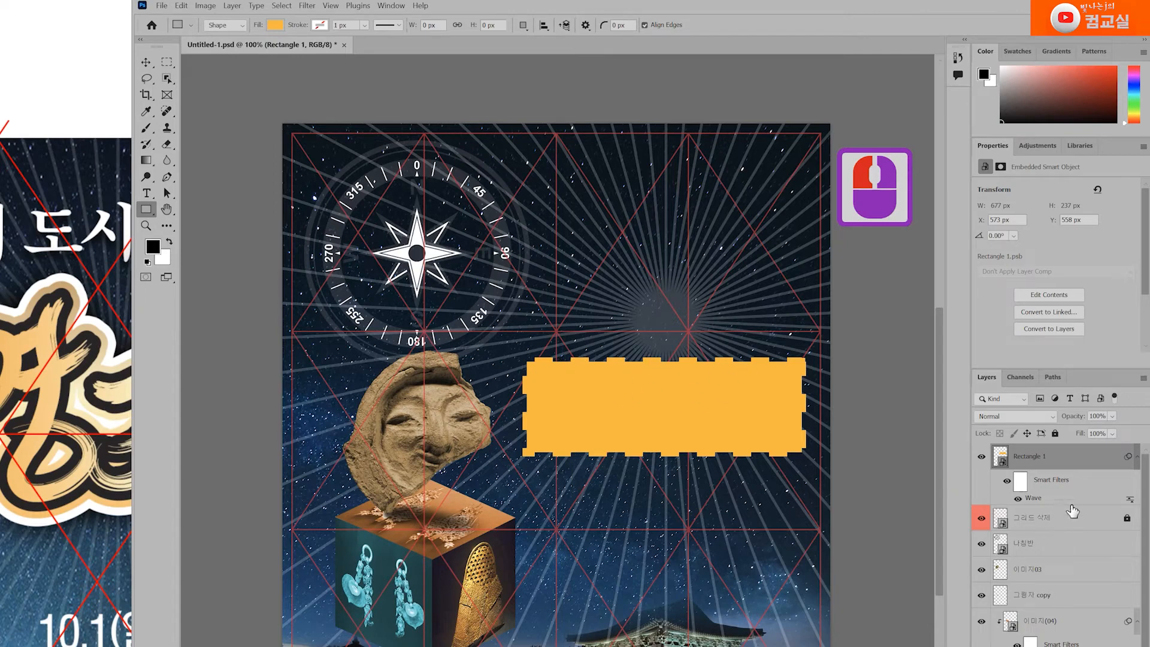
Return the rectangle's wave to the Sine type and apply an amplitude of 63 minimum and 291 maximum.
double_click(1039, 500)
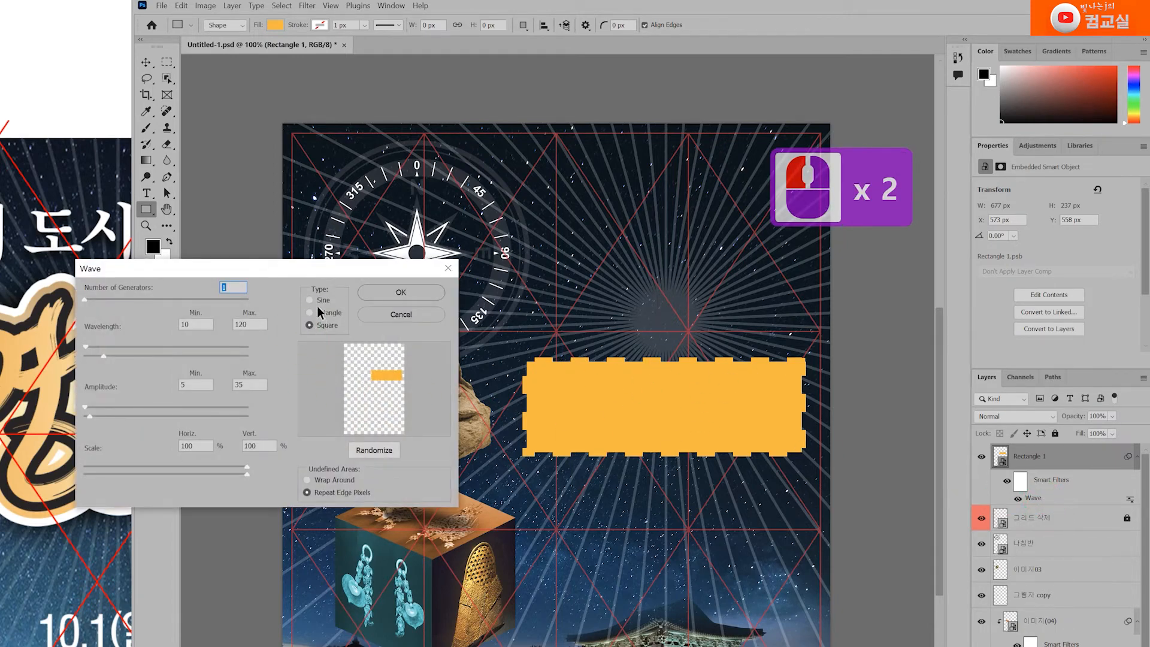
click(311, 300)
click(361, 345)
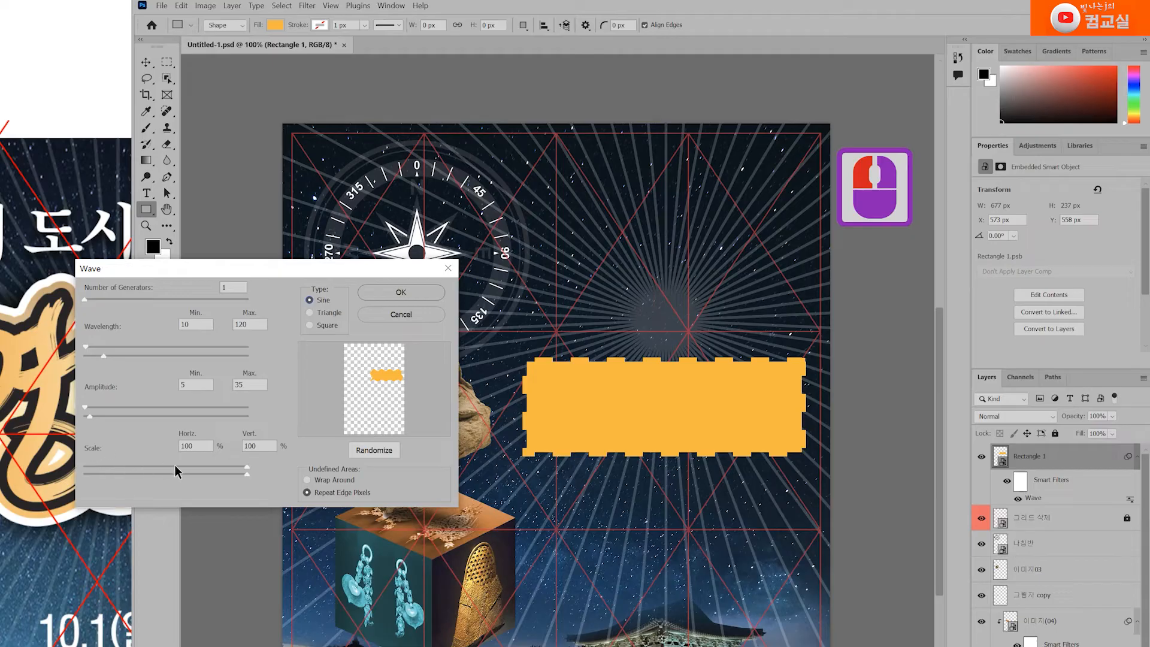
click(198, 385)
click(252, 324)
click(250, 384)
click(249, 456)
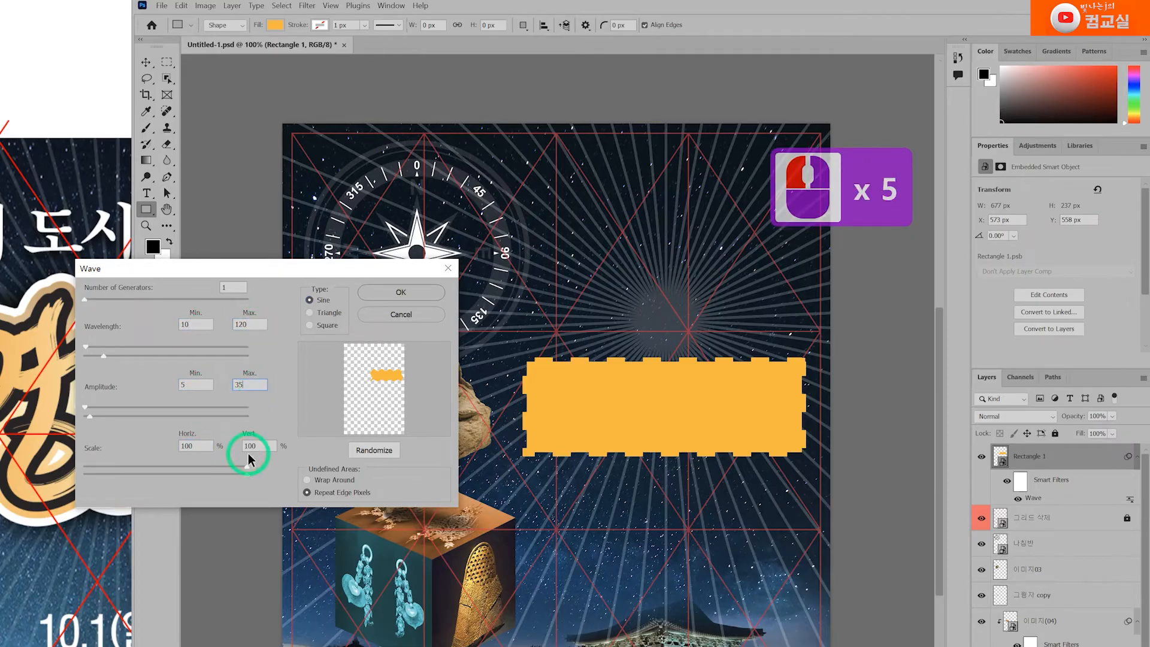
click(255, 445)
click(197, 445)
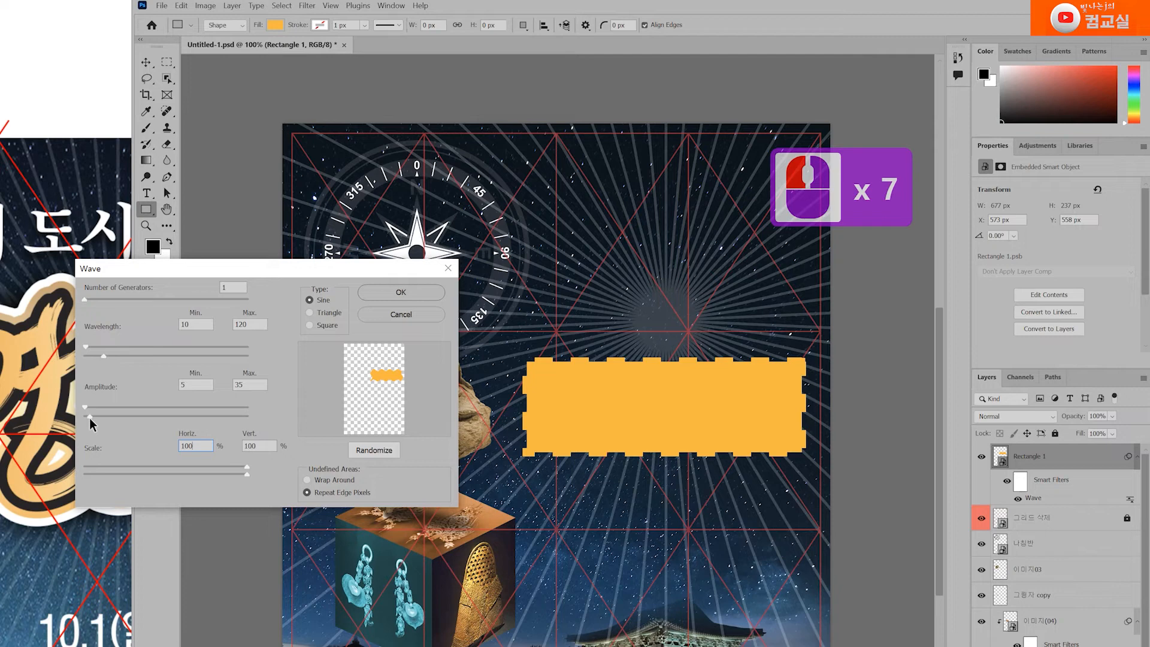
drag(91, 415, 113, 415)
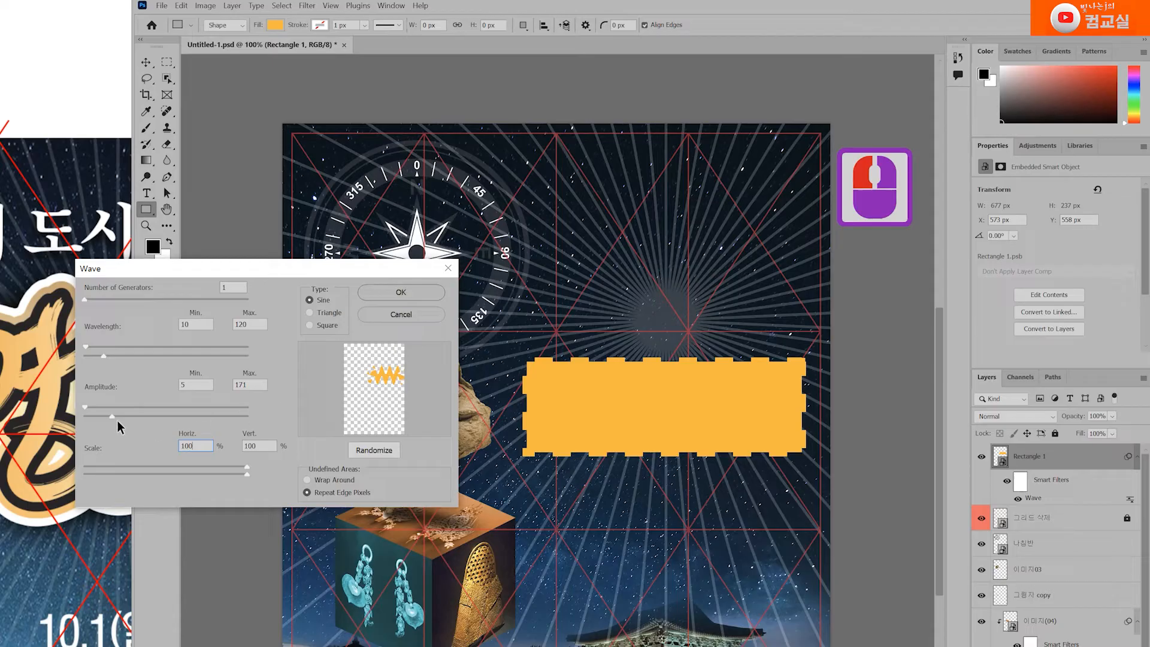
mouse_move(115, 416)
mouse_down()
mouse_move(131, 418)
mouse_move(94, 409)
mouse_up()
click(389, 300)
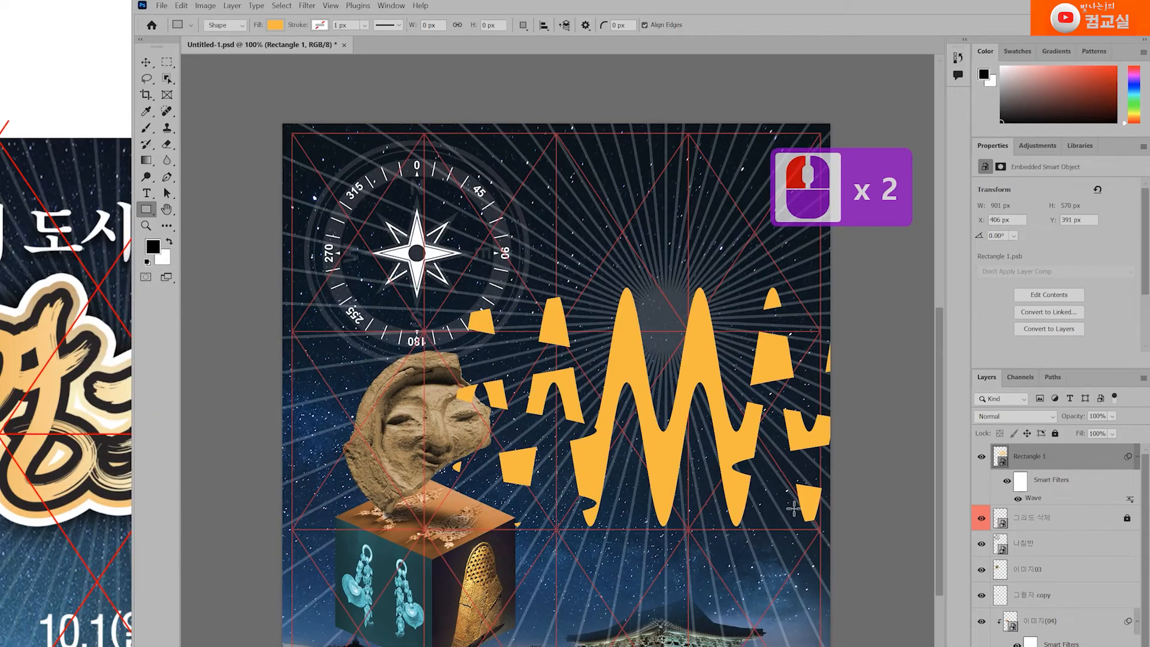
Apply the rectangle's wave with a maximum amplitude of 117, a minimum wavelength of 1 and a longer maximum wavelength.
double_click(1033, 498)
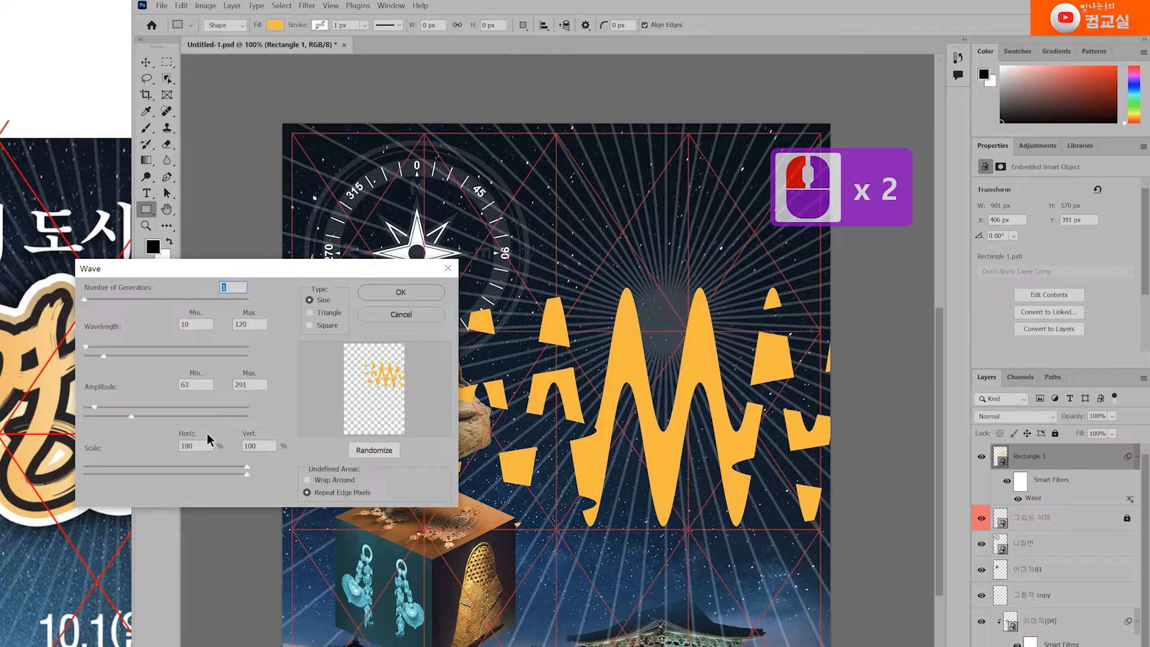
drag(132, 416, 107, 417)
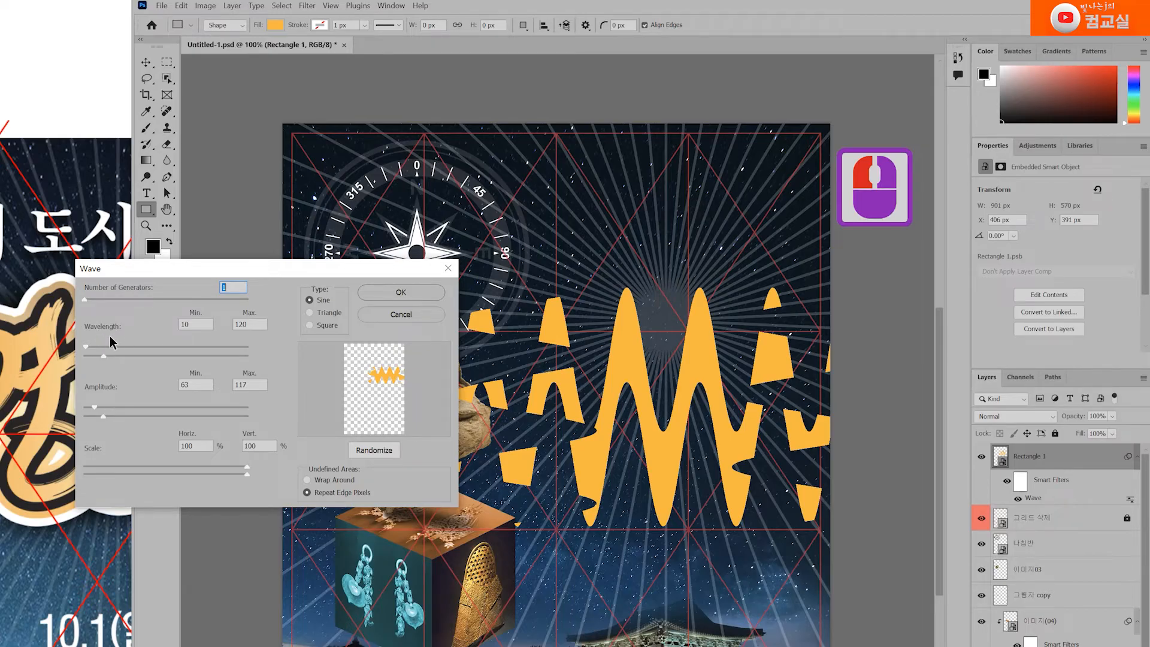
drag(103, 355, 93, 357)
mouse_move(95, 355)
mouse_down()
mouse_move(128, 360)
mouse_move(82, 345)
mouse_up()
click(387, 294)
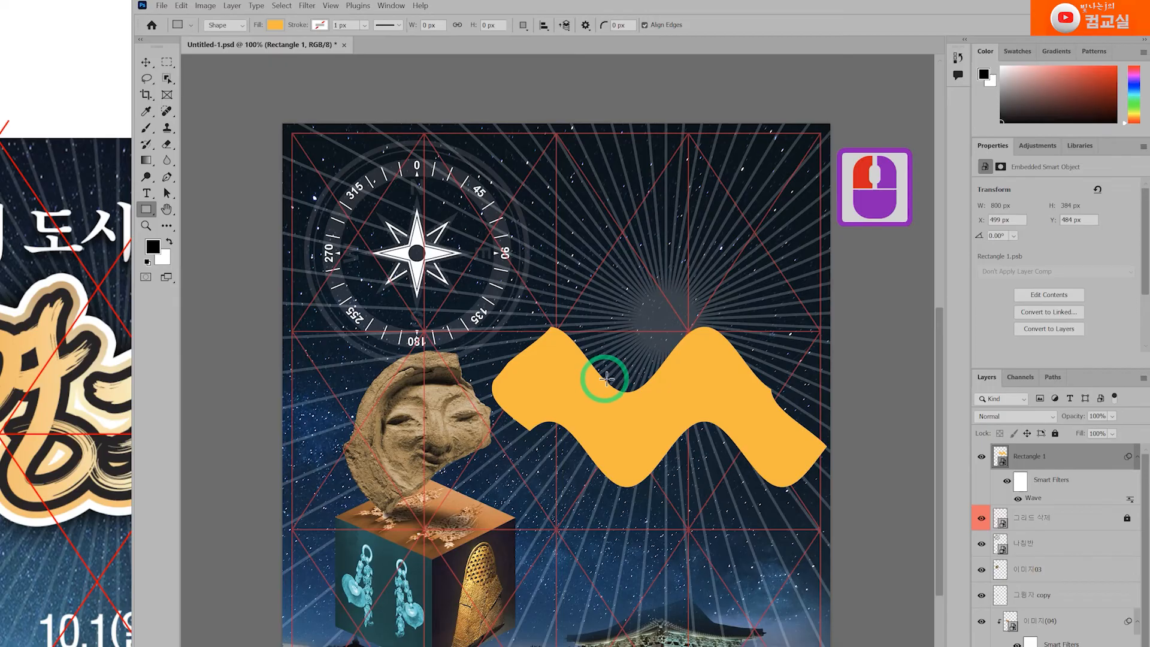
Shorten the maximum wavelength of the rectangle's wave to 98 and apply it.
double_click(1033, 498)
drag(128, 357, 99, 354)
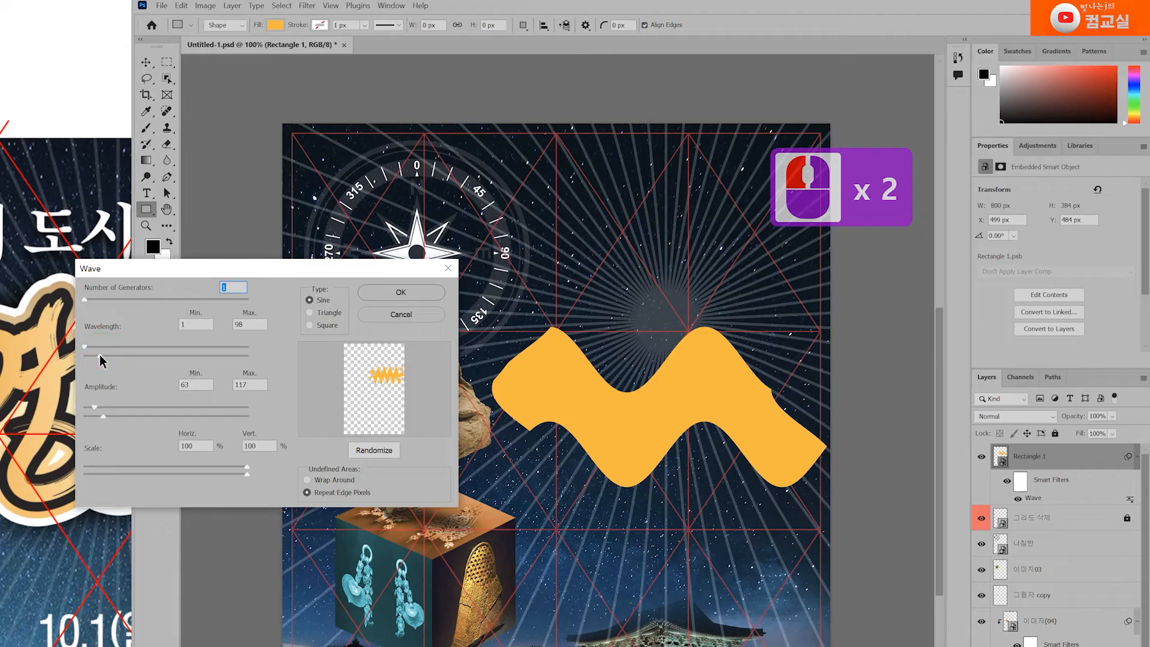
click(428, 294)
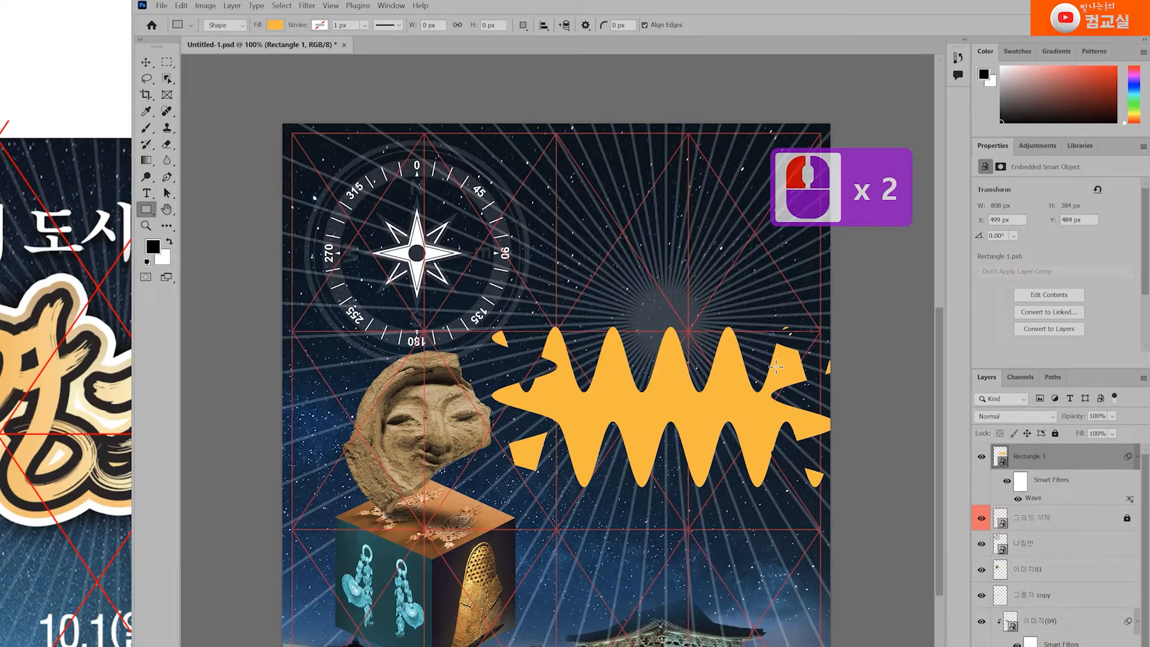
Close the rectangle's Wave settings and delete the orange test rectangle layer.
double_click(1032, 497)
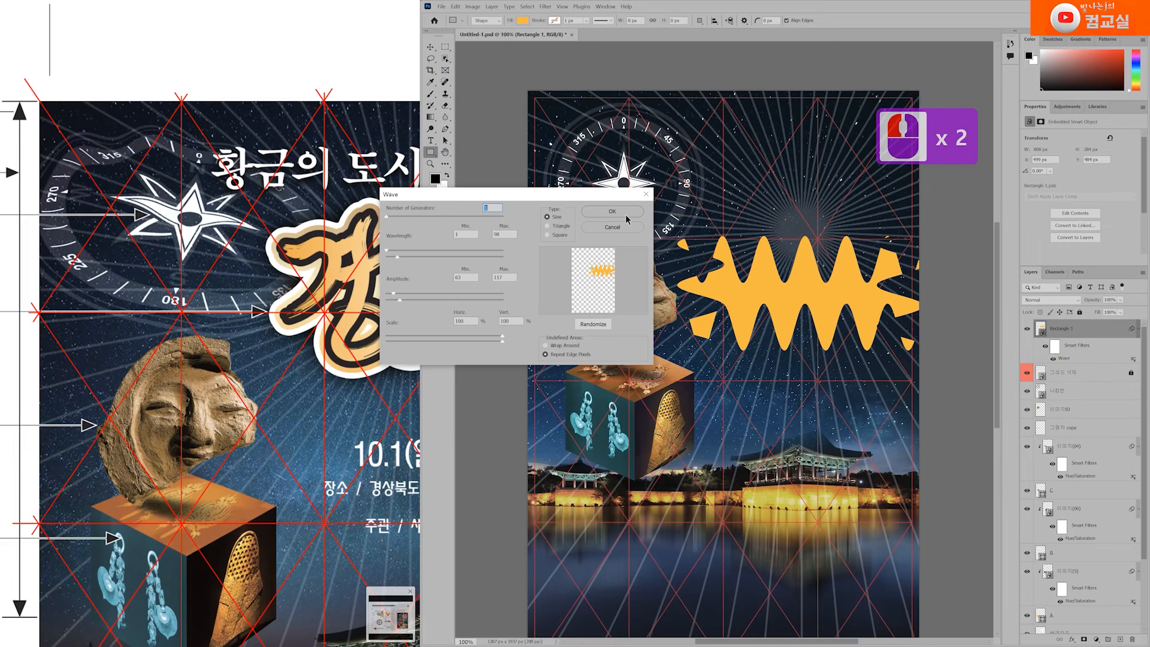
click(626, 215)
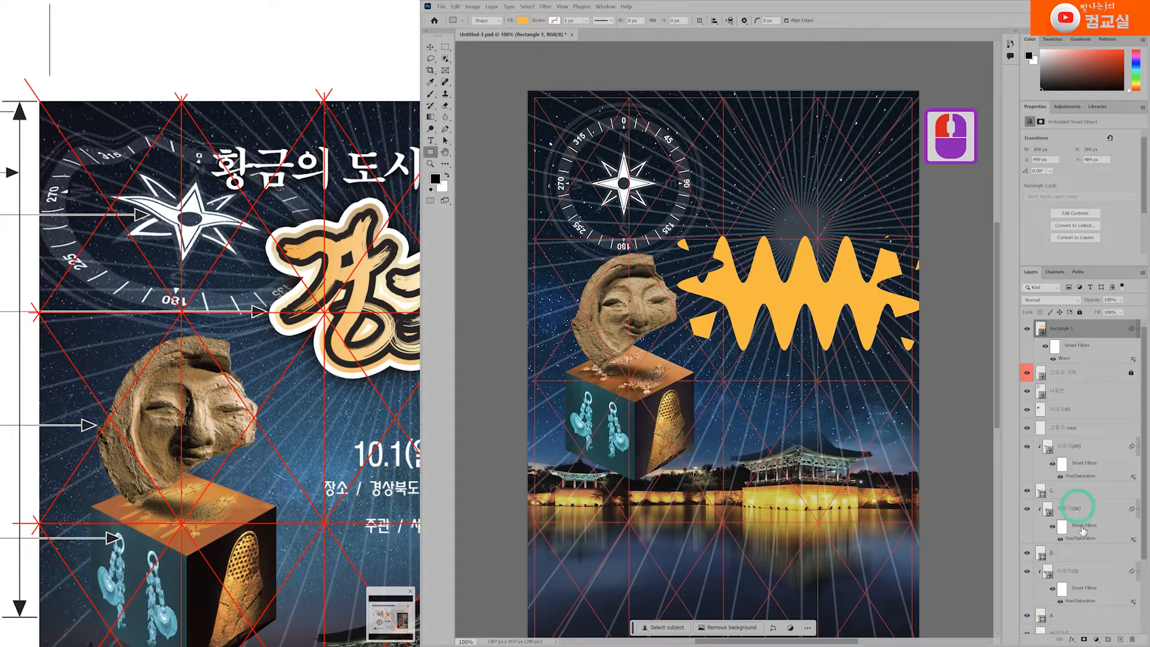
click(1132, 640)
key(Return)
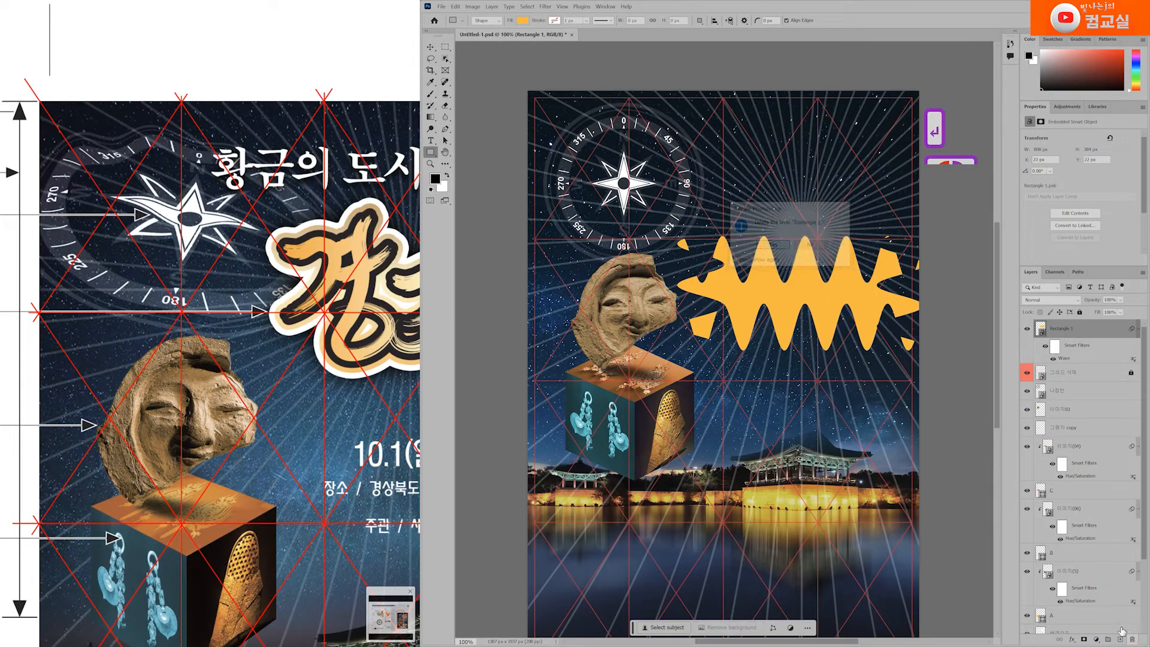
Select the compass layer 나침반 and open the Wave distortion filter for it.
click(1077, 353)
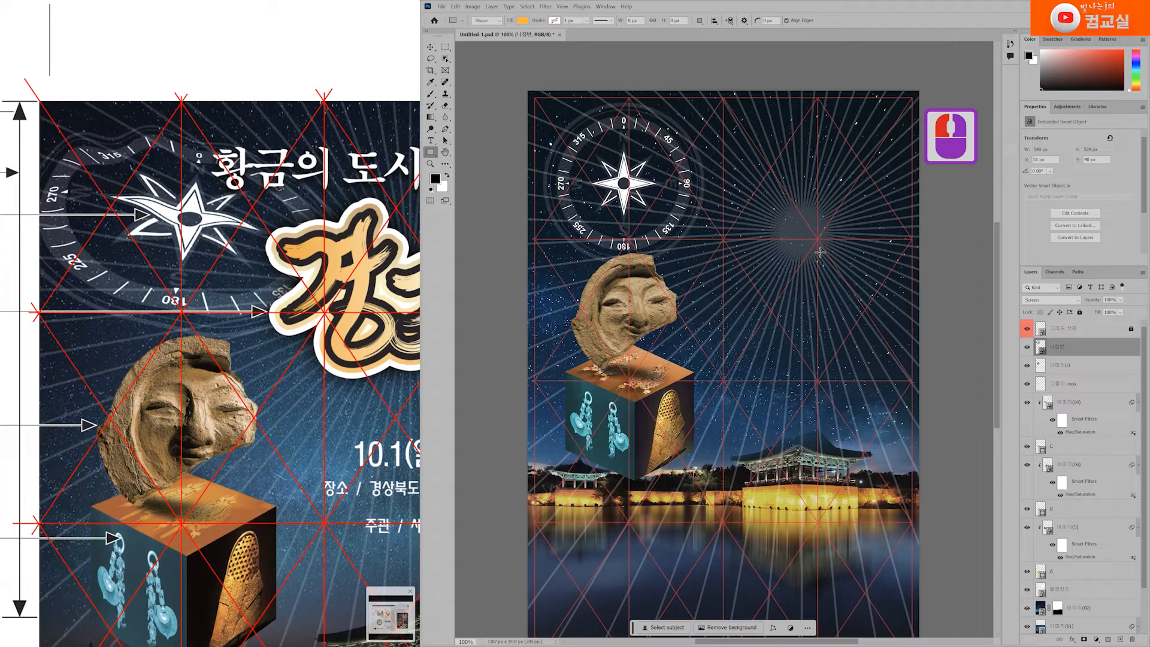
click(545, 7)
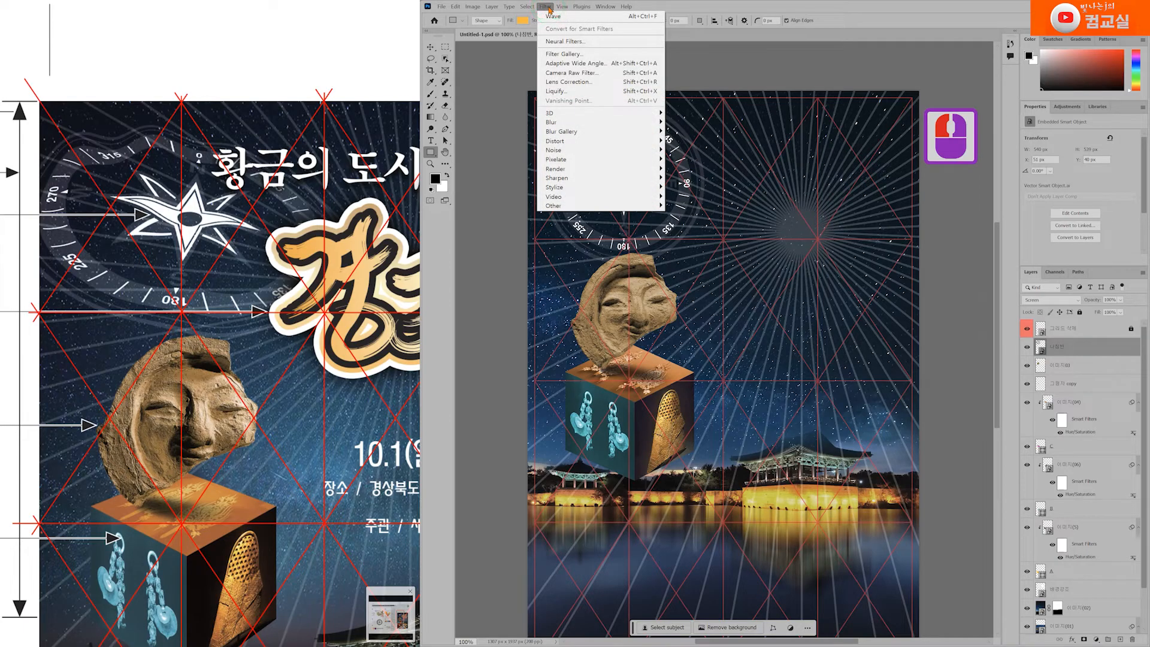
click(604, 143)
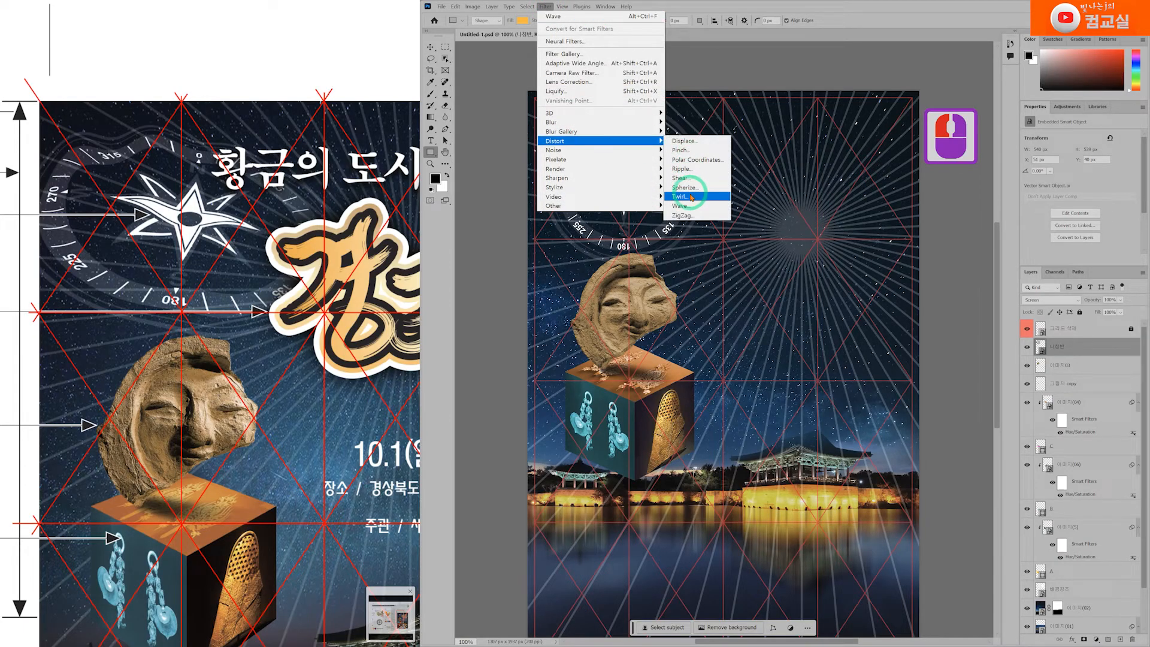
click(681, 206)
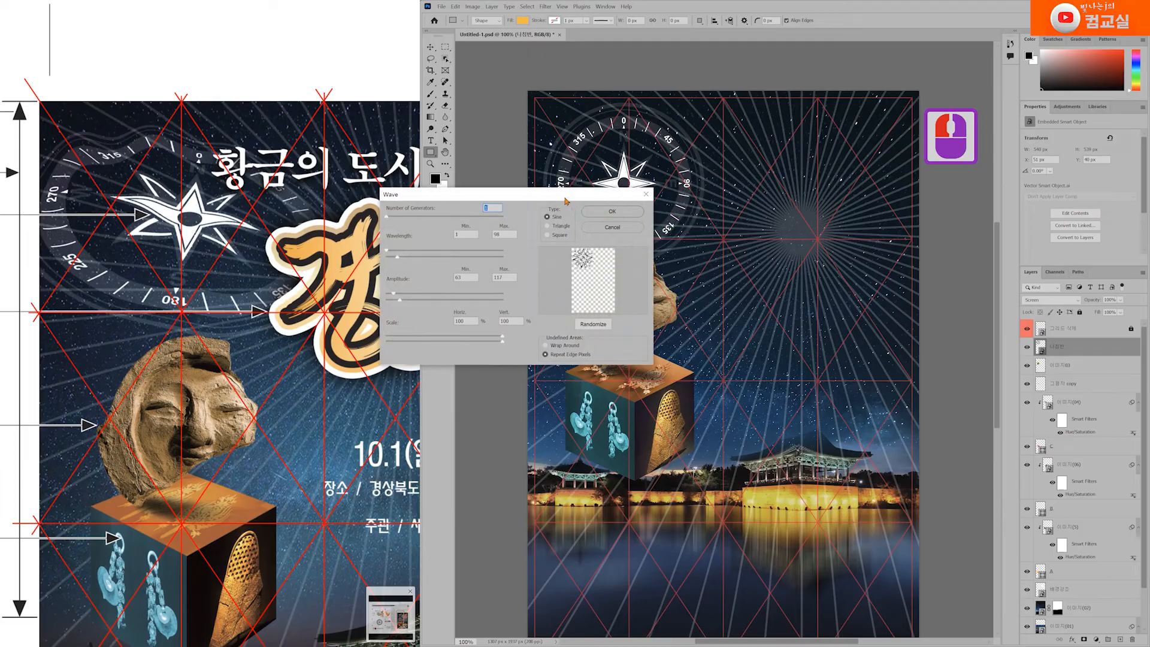
Set the compass's wave to wavelengths of 224 minimum and 348 maximum, and reduce its amplitudes to about 9 and 21.
drag(557, 194, 639, 255)
click(637, 280)
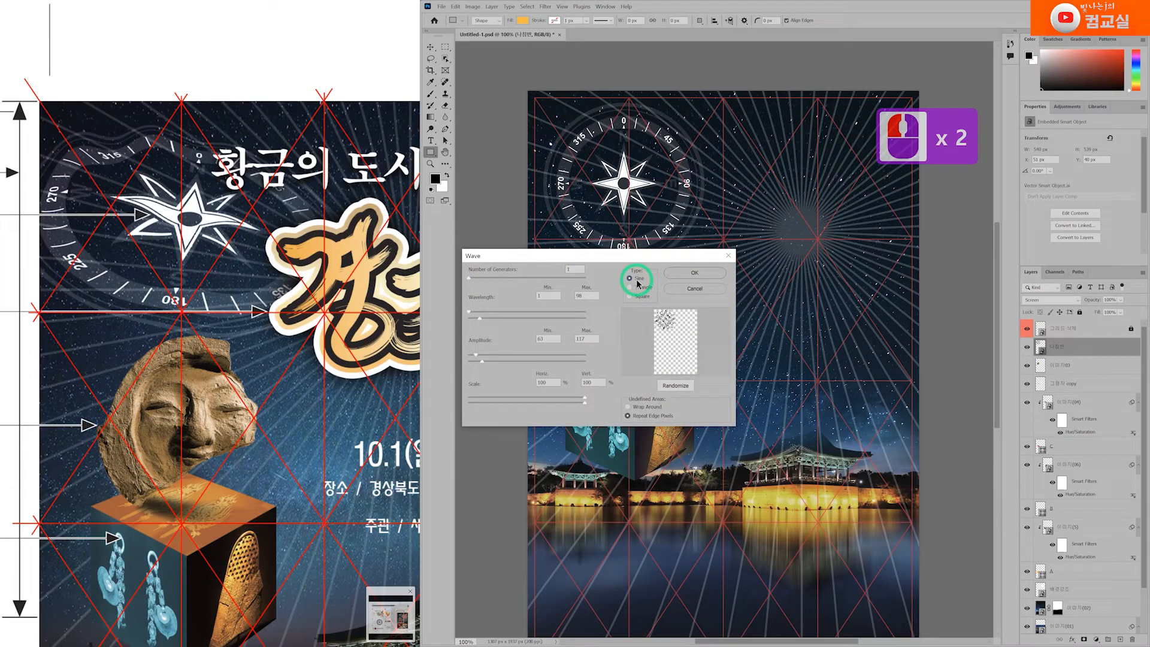
click(574, 272)
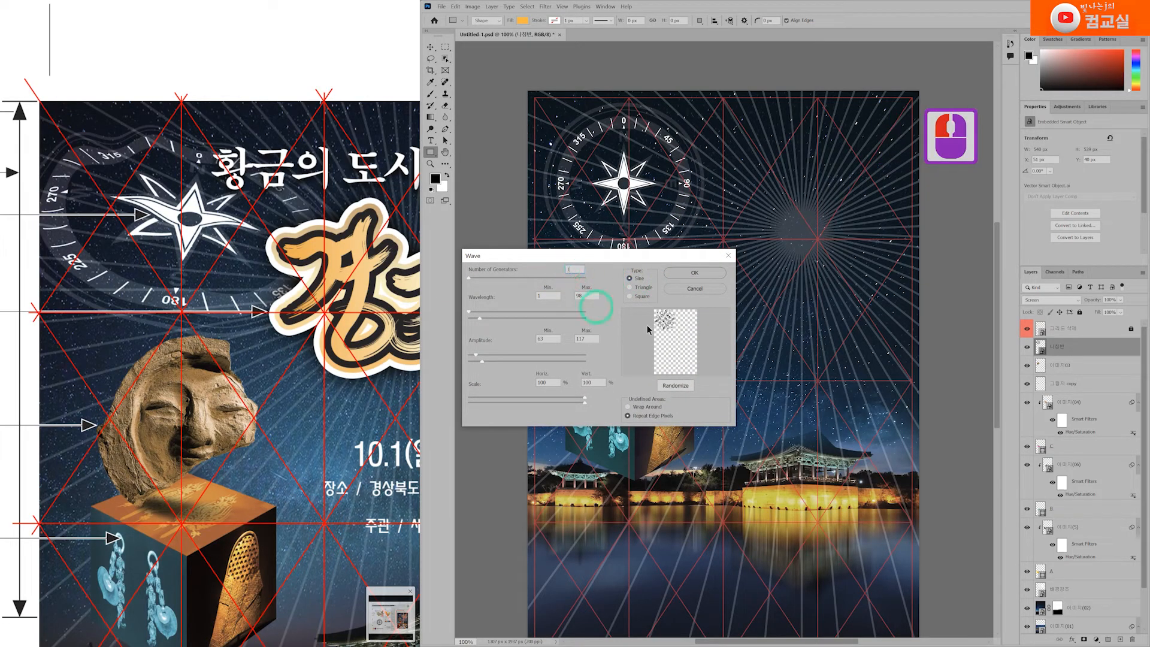
click(671, 326)
drag(481, 321, 497, 318)
drag(472, 316, 504, 319)
click(488, 364)
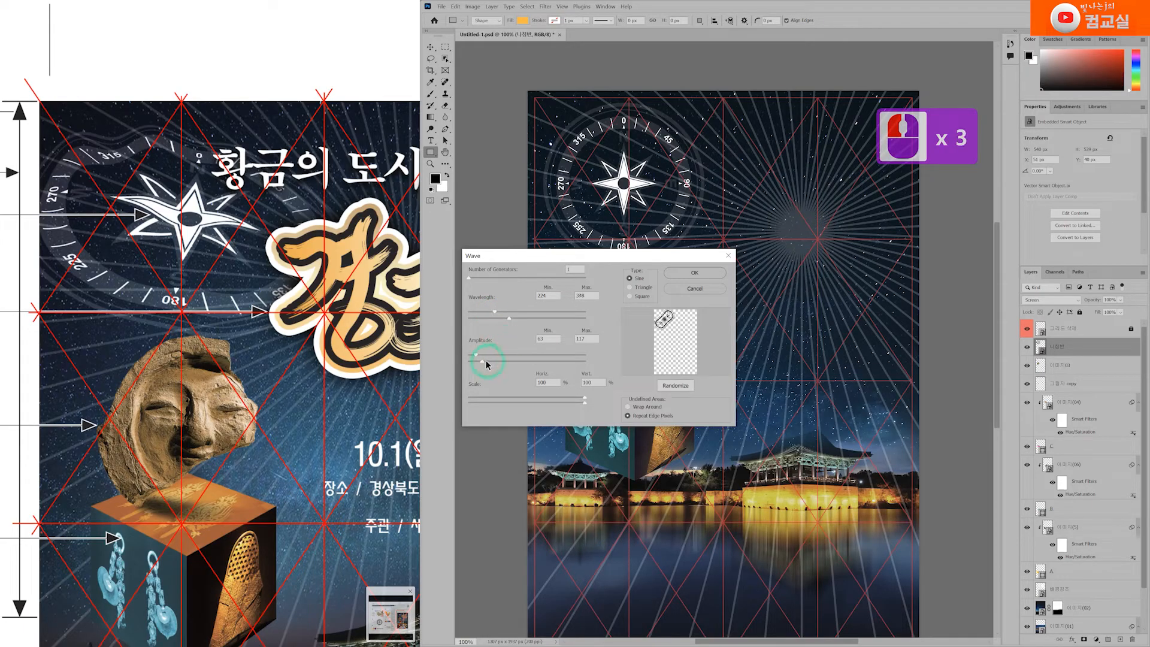
drag(474, 357, 468, 362)
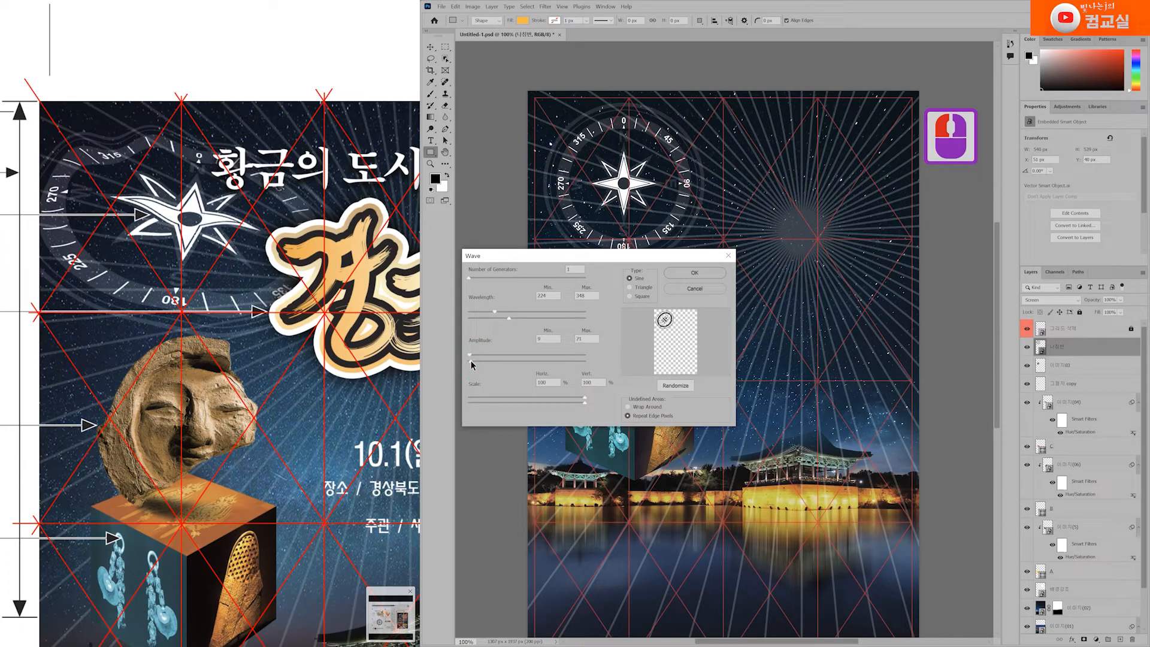
Apply the compass's Wave filter with wavelengths 120 and 164, amplitudes 59 and 94, and scales of about 15% horizontal and 23% vertical.
click(472, 360)
click(472, 360)
drag(473, 361, 471, 356)
mouse_move(493, 314)
mouse_down()
mouse_move(503, 314)
mouse_move(479, 314)
mouse_move(490, 318)
mouse_up()
drag(585, 397, 503, 405)
drag(490, 317, 482, 315)
drag(482, 365, 477, 361)
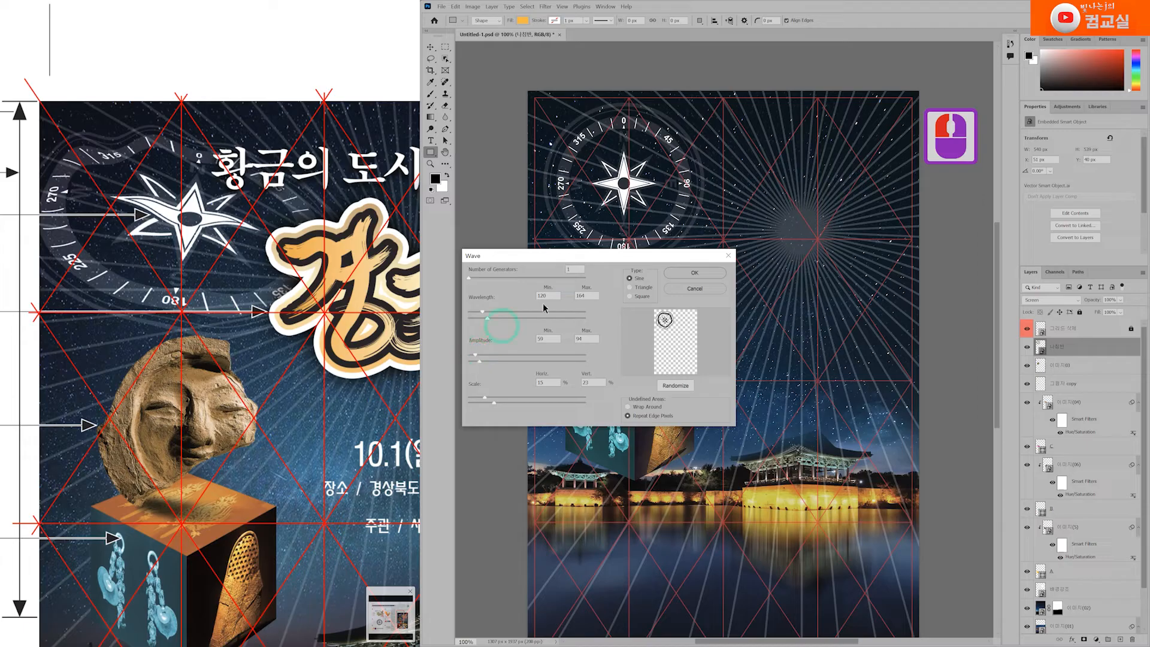
click(694, 274)
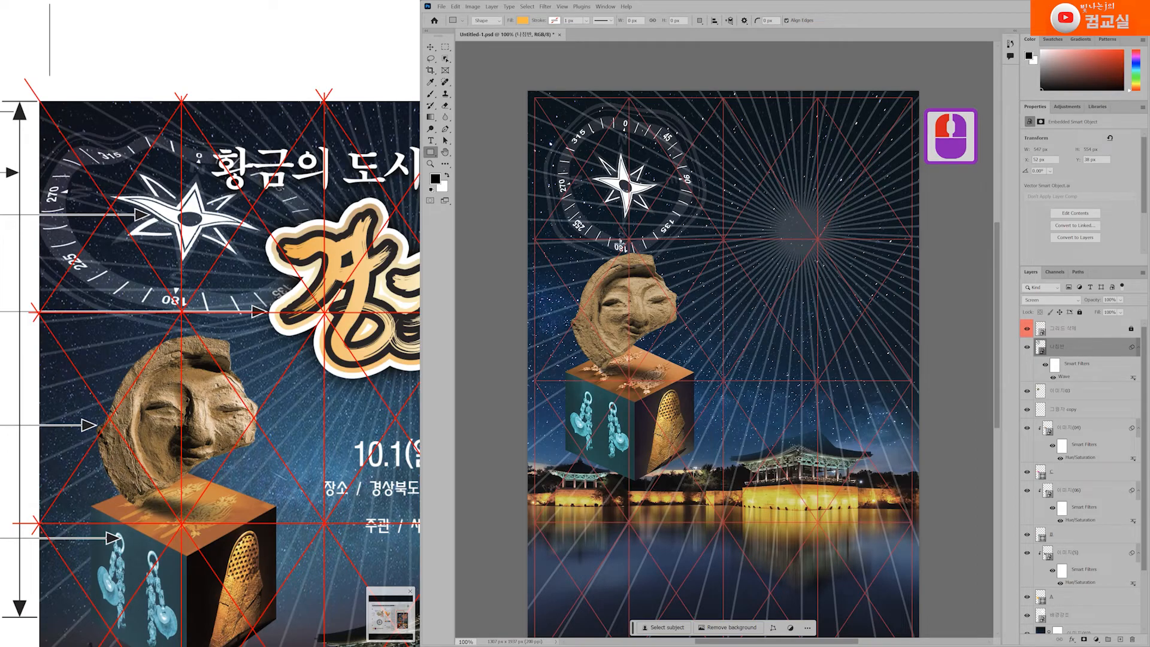
key(ctrl+t)
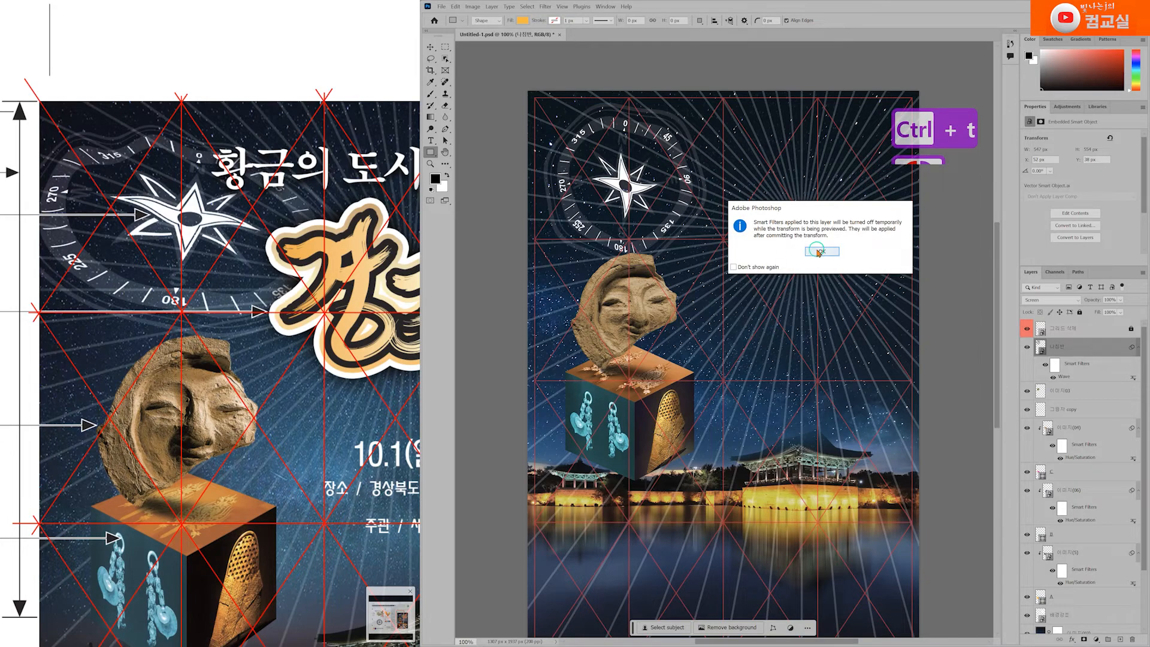
click(818, 250)
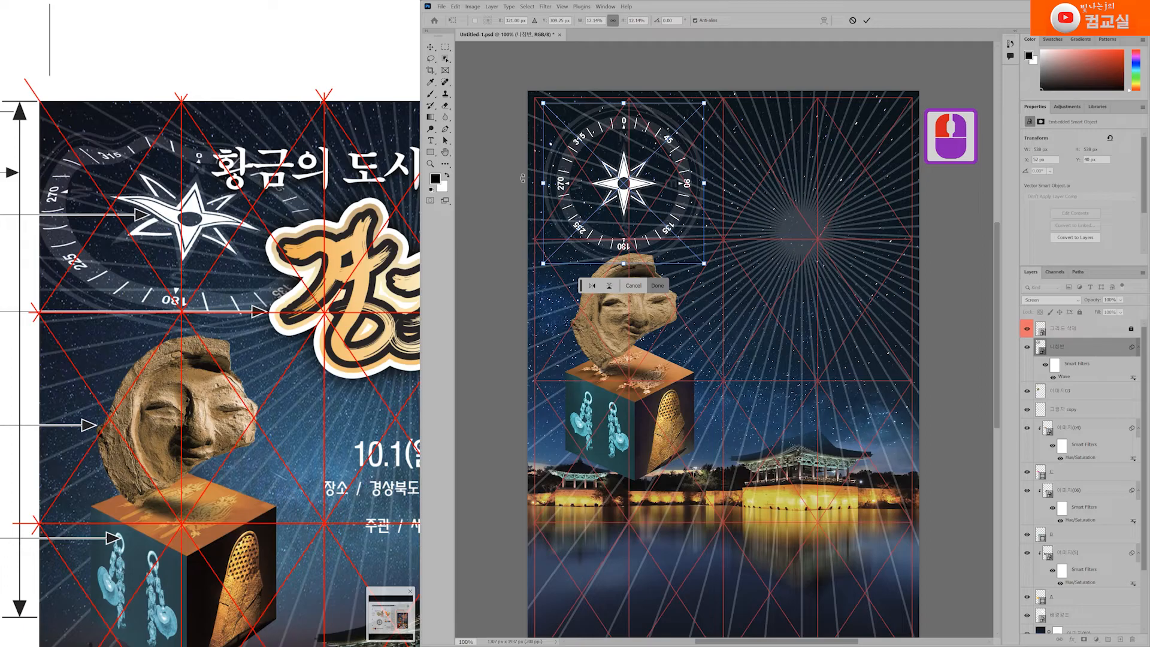
drag(544, 263, 536, 260)
drag(543, 104, 532, 103)
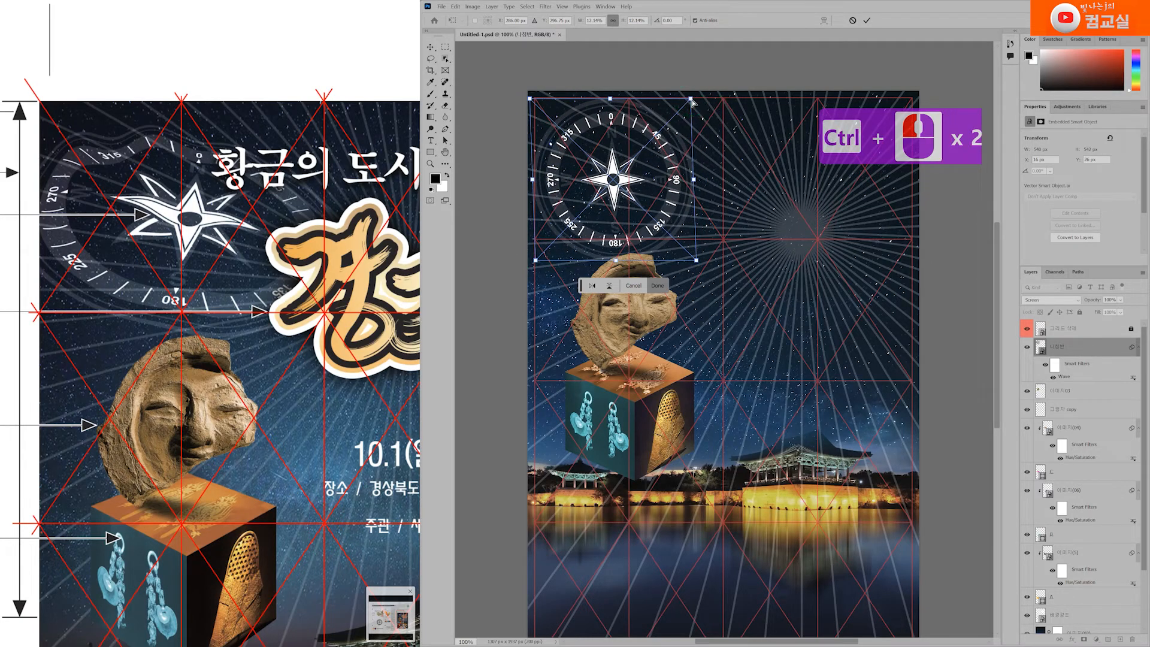
drag(694, 102, 700, 102)
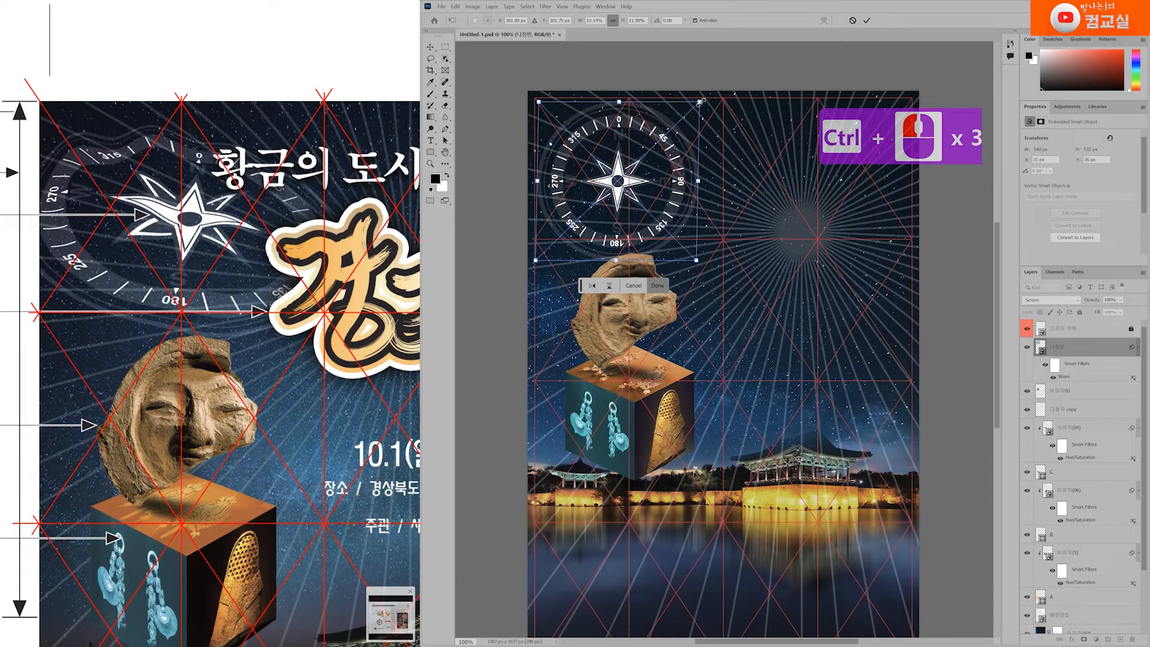
key(Escape)
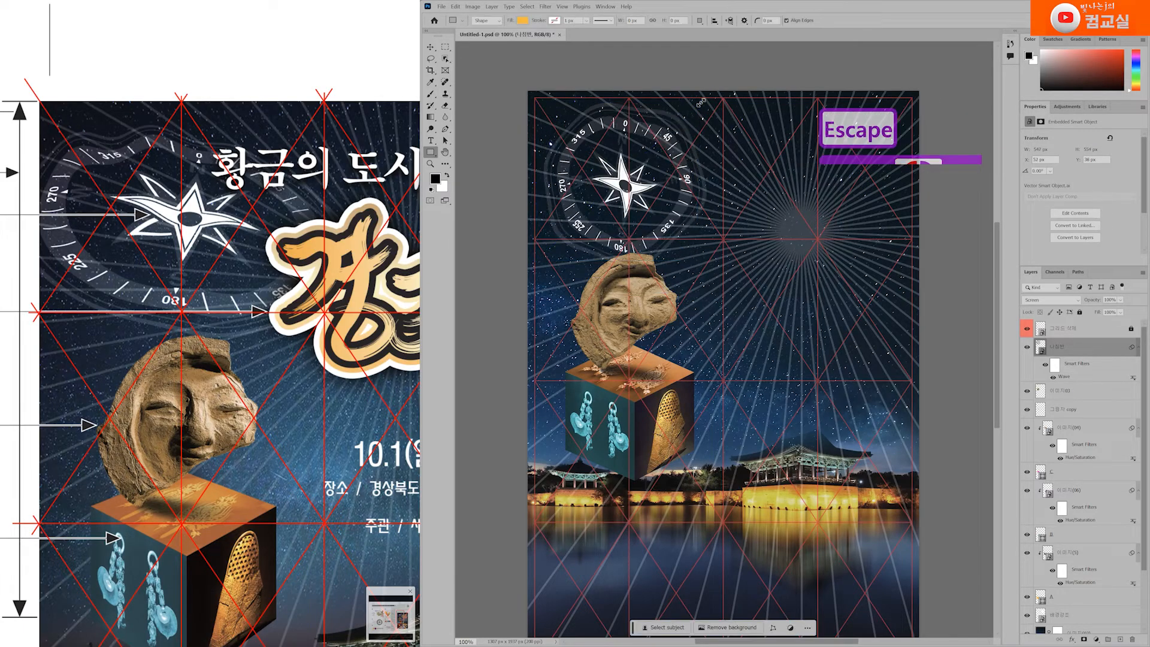
Rasterize the compass layer 나침반 and toggle its visibility to check which artwork it holds.
click(1076, 353)
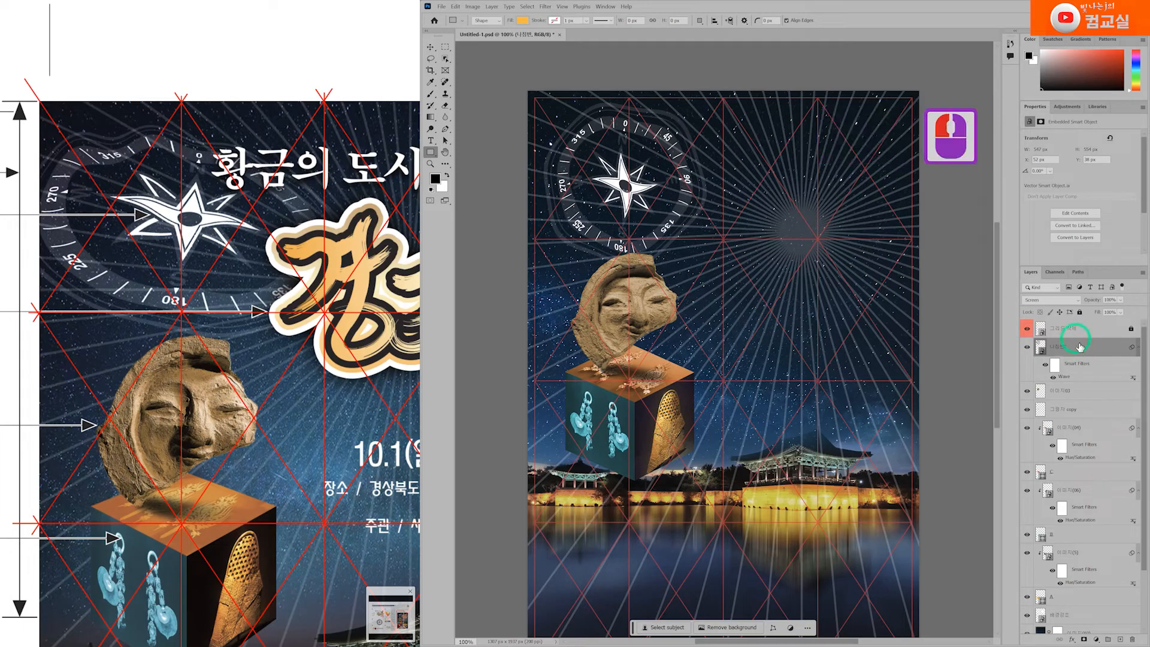
right_click(1069, 349)
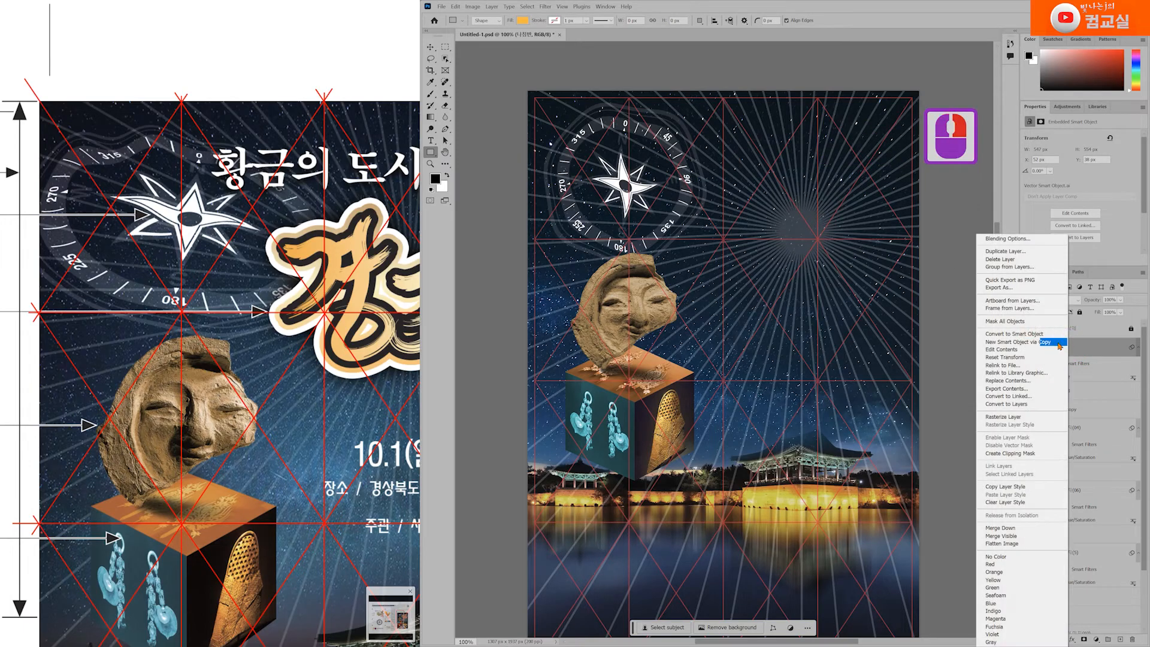
click(1010, 417)
click(1027, 348)
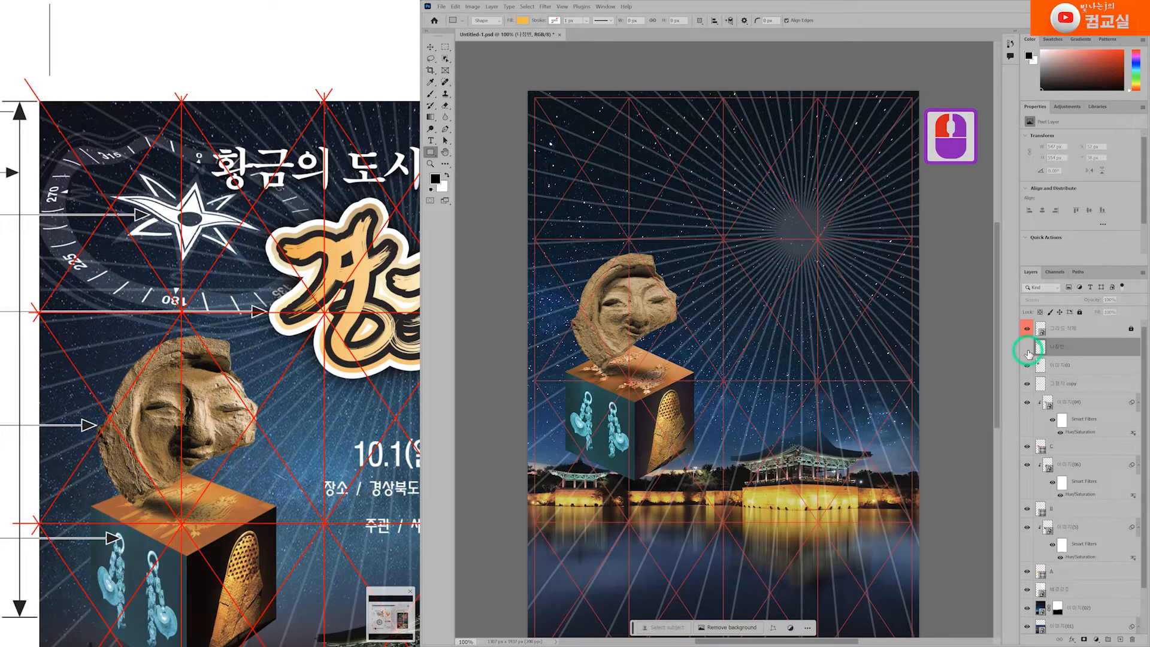
click(1027, 350)
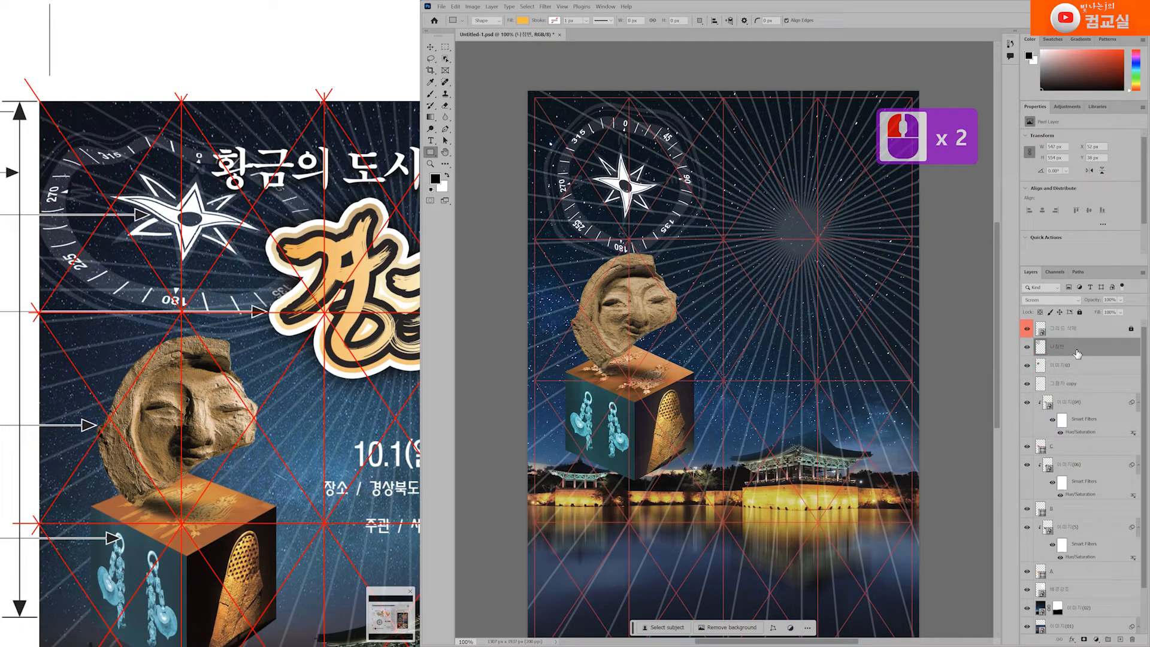
Distort the compass with Free Transform, pulling its four corners outward individually to enlarge and slant it like the reference.
key(ctrl+t)
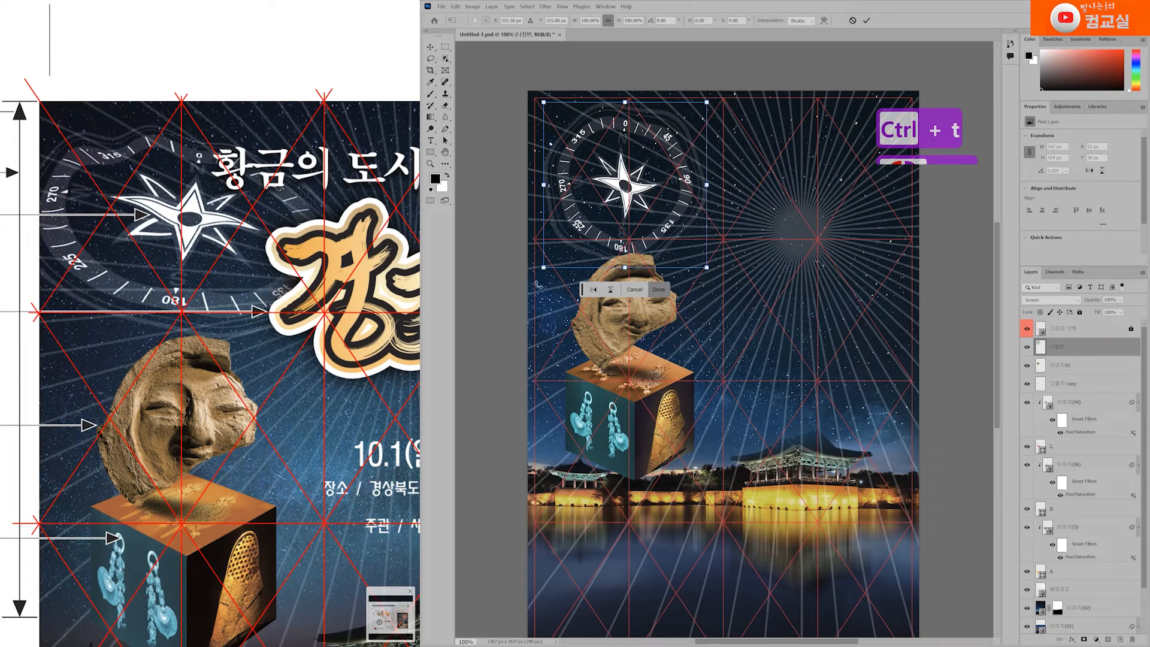
drag(539, 270, 529, 274)
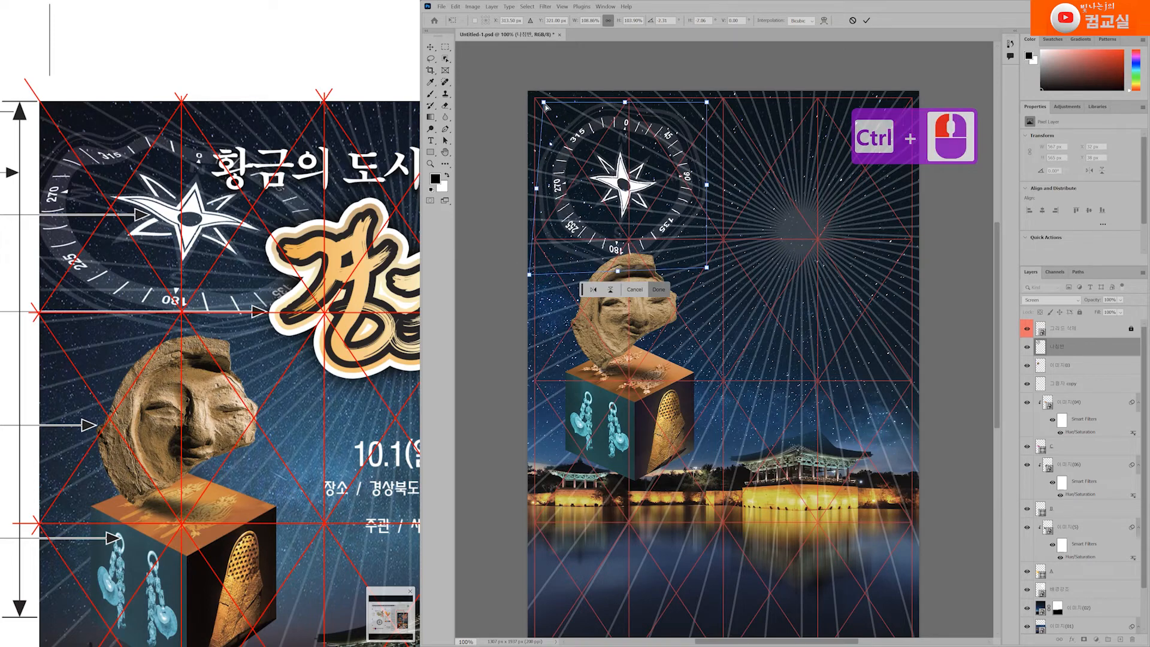
drag(544, 103, 536, 101)
drag(708, 103, 723, 107)
ctrl+click(714, 264)
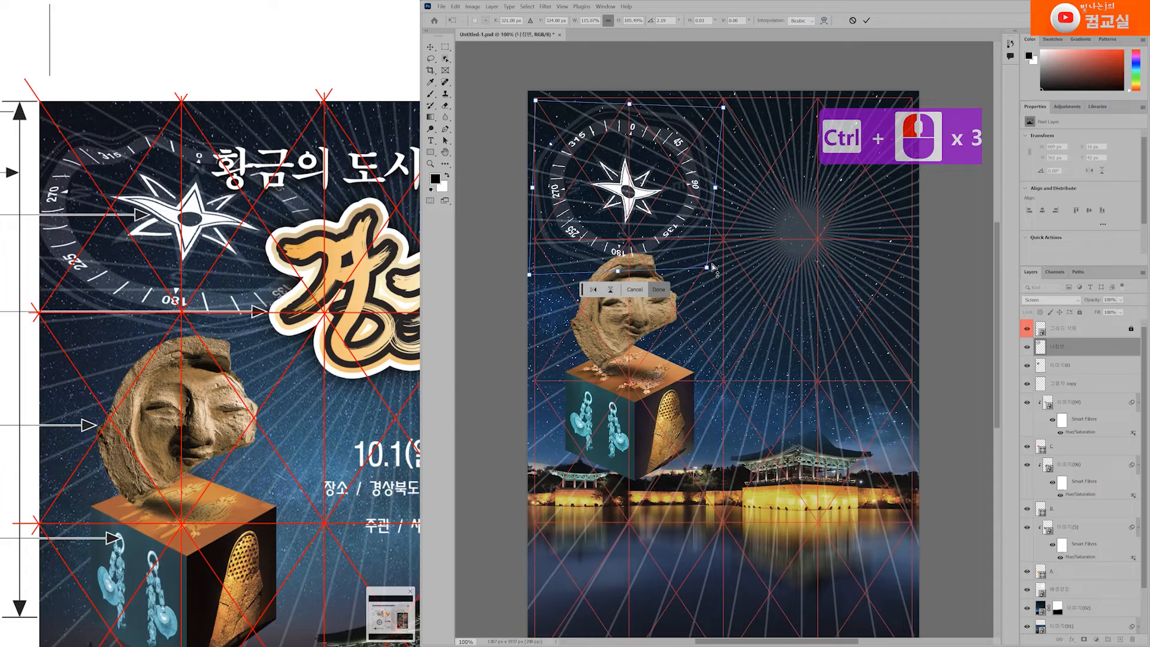
drag(707, 268, 701, 281)
drag(535, 101, 543, 98)
drag(529, 275, 517, 281)
drag(544, 98, 523, 86)
drag(518, 282, 499, 277)
drag(701, 281, 709, 278)
drag(724, 108, 741, 109)
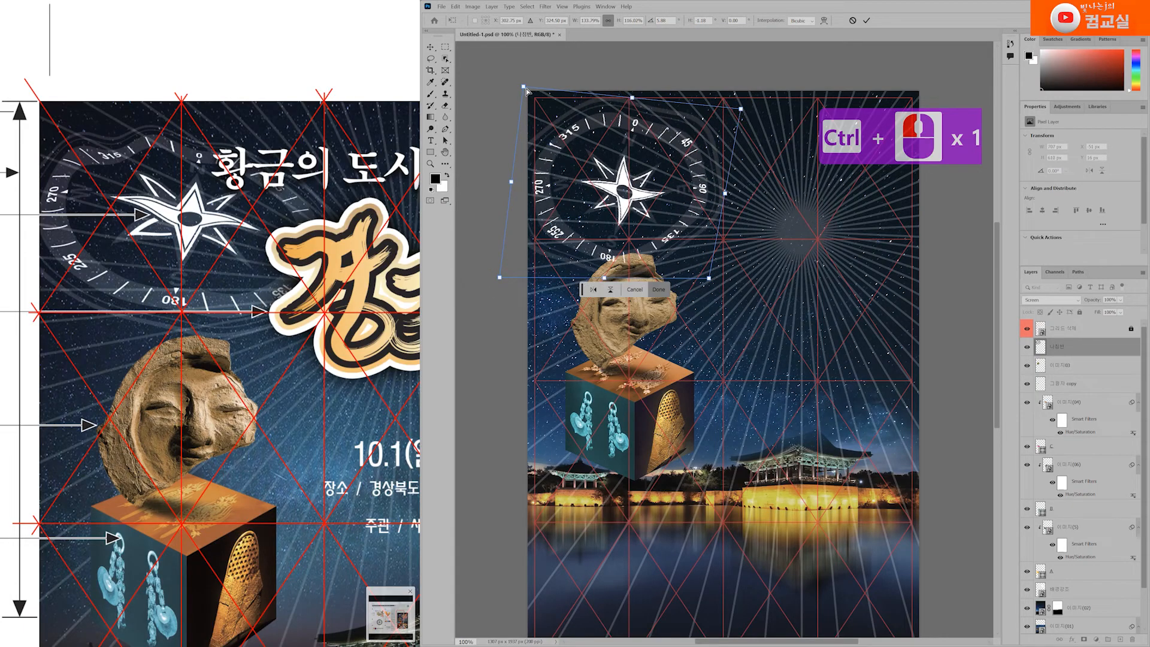
drag(523, 87, 536, 86)
mouse_move(502, 278)
mouse_down()
mouse_move(477, 276)
mouse_move(486, 285)
mouse_up()
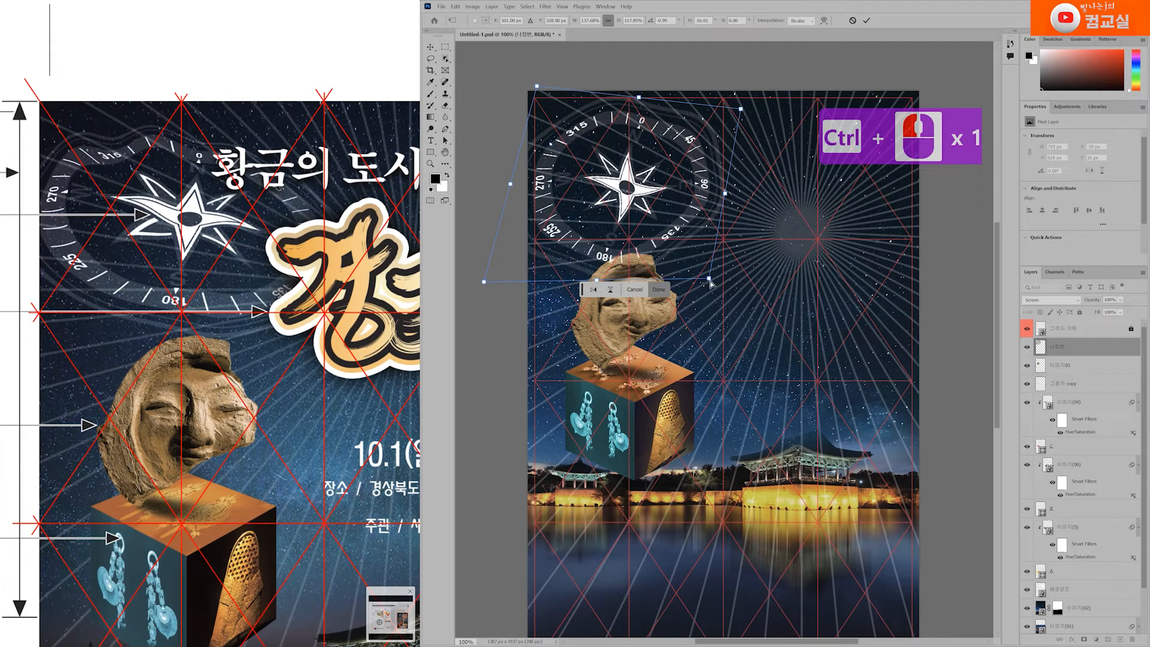
drag(712, 285, 717, 287)
drag(742, 109, 746, 109)
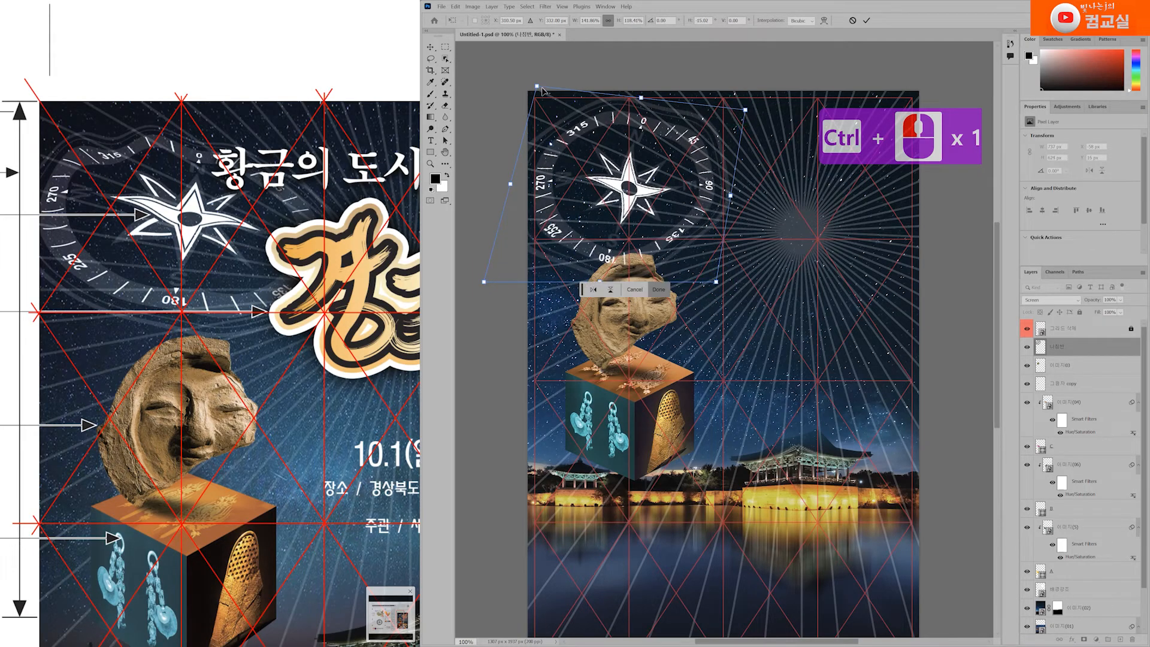
drag(542, 88, 543, 86)
mouse_move(484, 282)
mouse_down()
mouse_move(470, 277)
mouse_move(477, 283)
mouse_up()
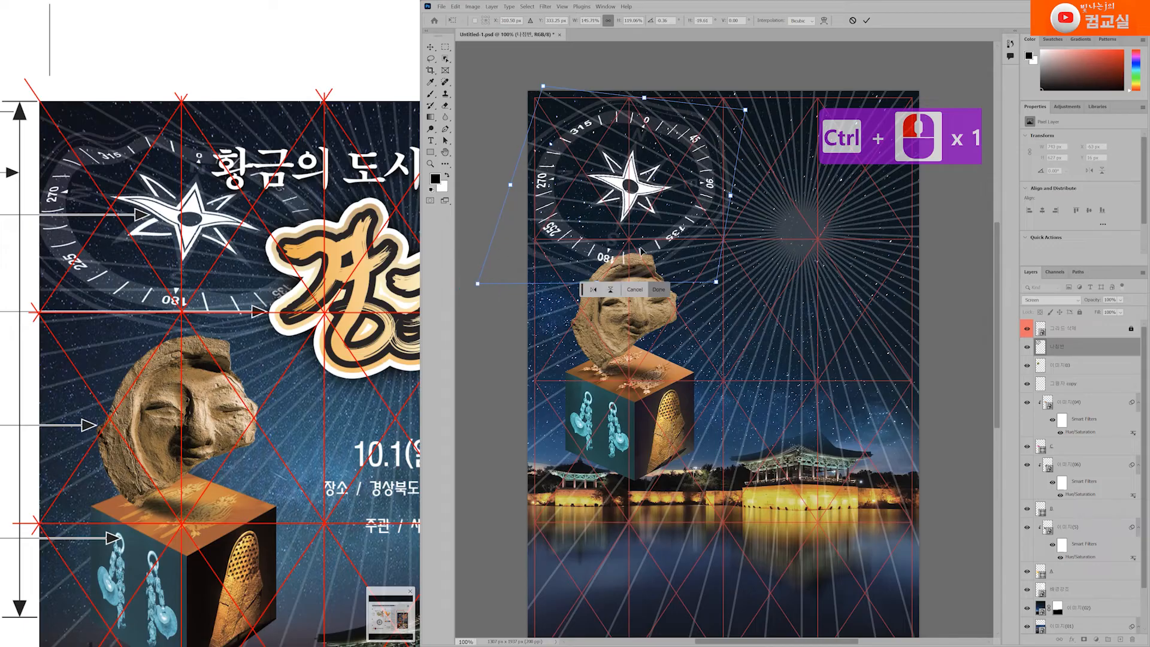
drag(715, 284, 718, 297)
drag(543, 85, 533, 85)
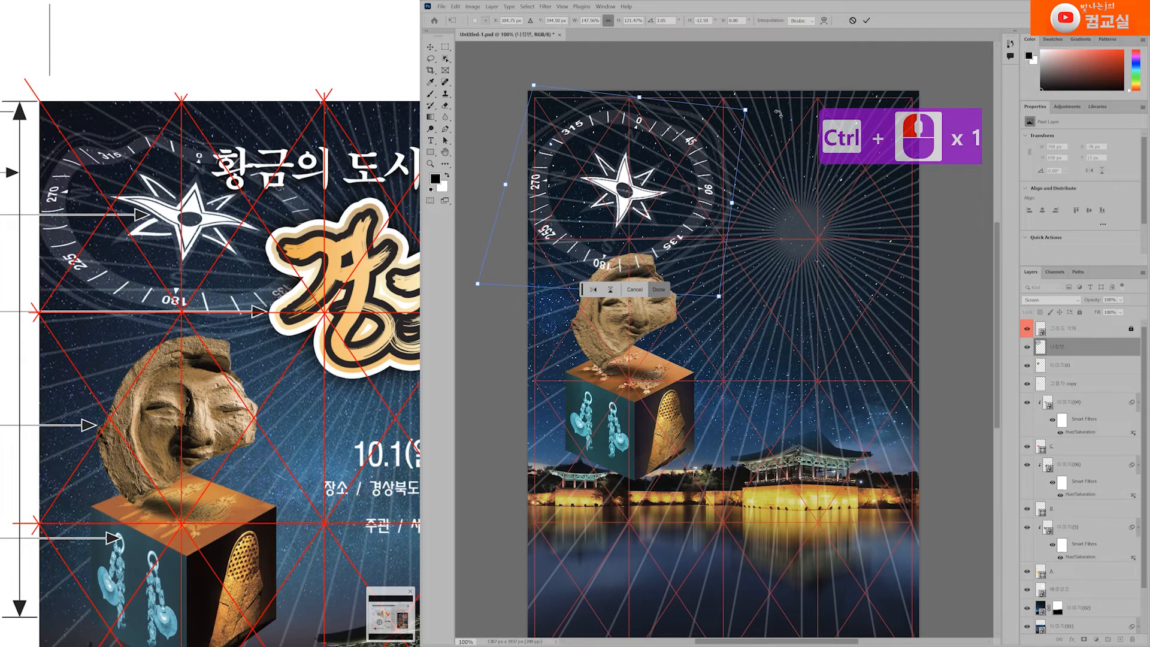
drag(747, 112, 750, 111)
key(Return)
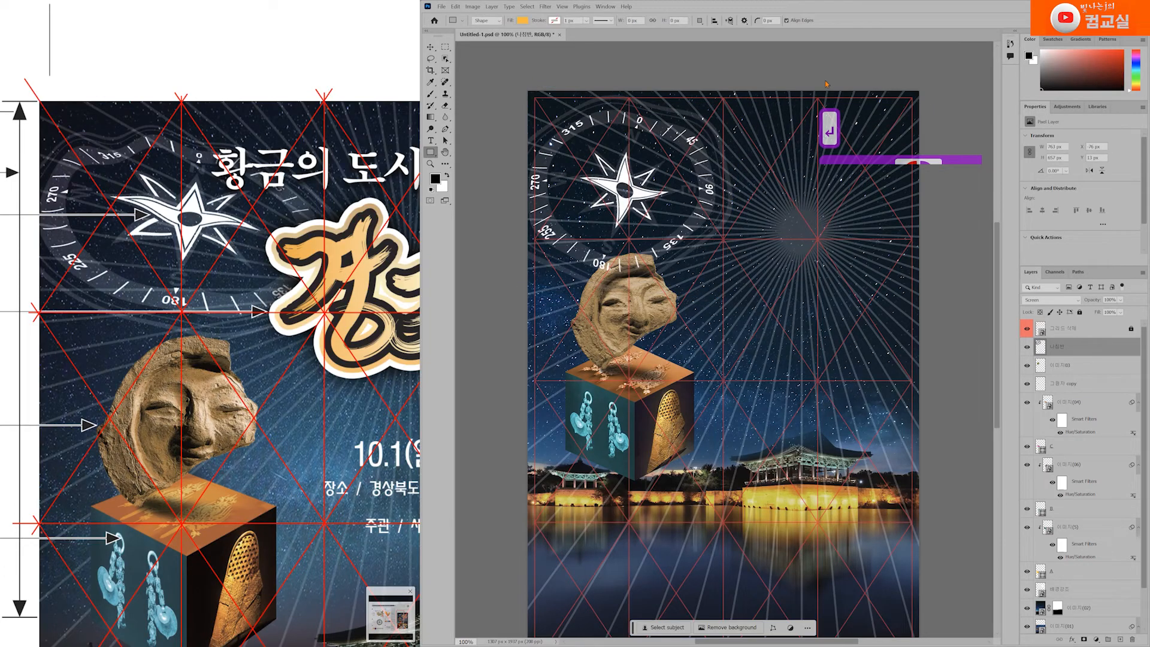
Start another free transform of the compass, flatten its height to about 91% and rotate it slightly counterclockwise.
key(ctrl+t)
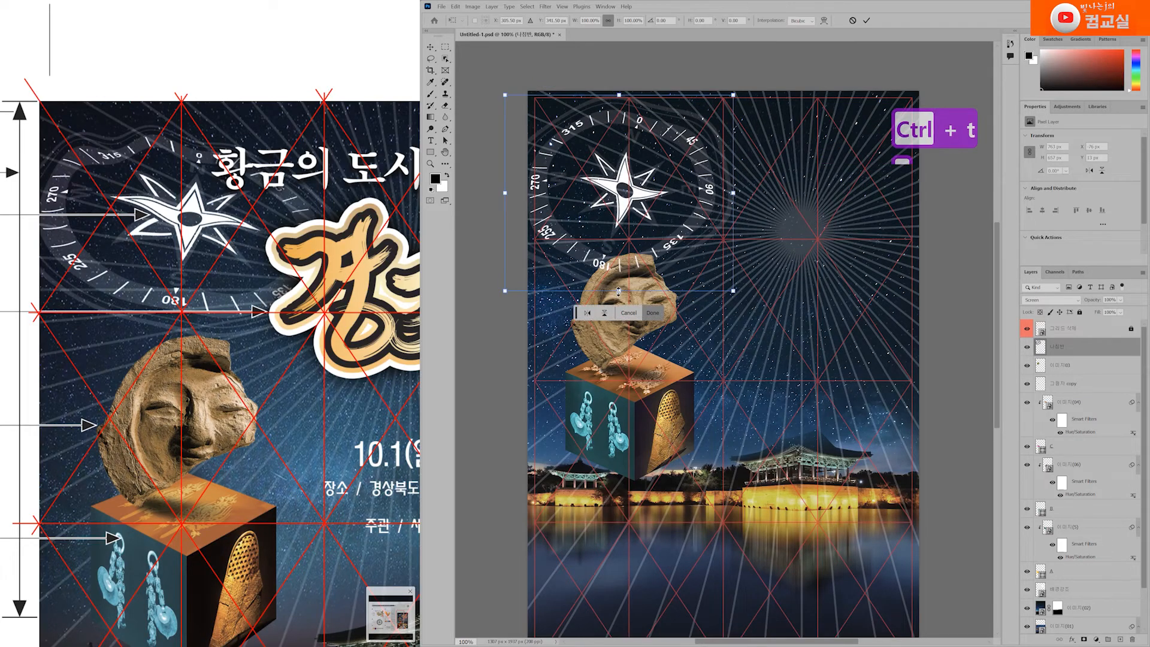
drag(619, 291, 619, 274)
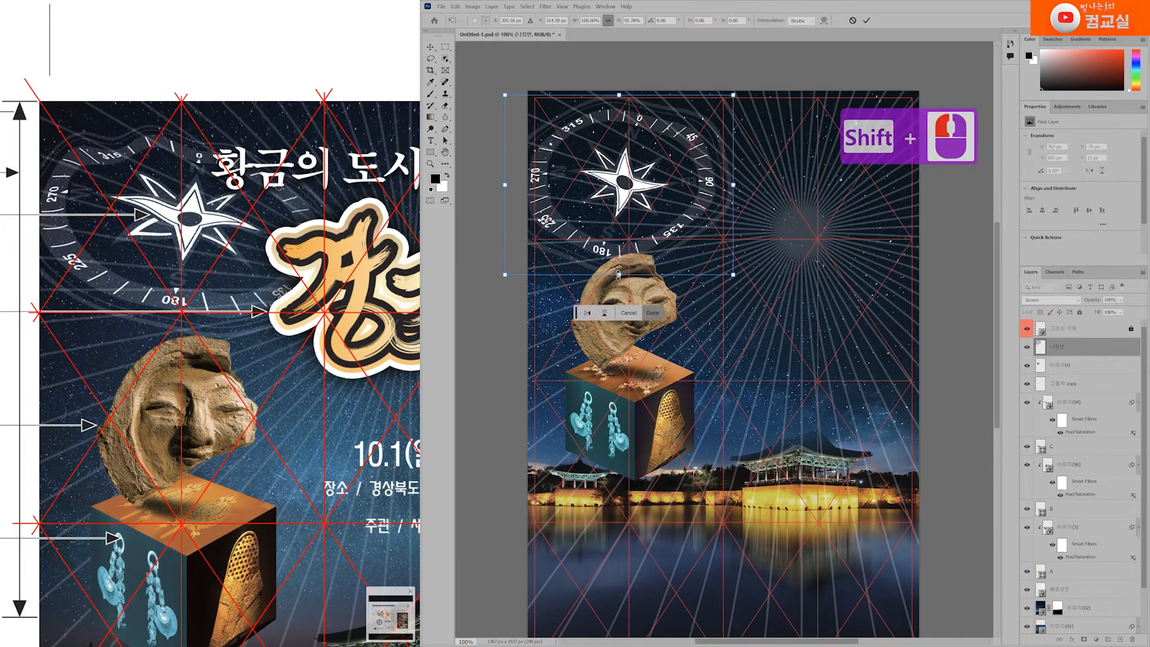
drag(745, 303, 746, 289)
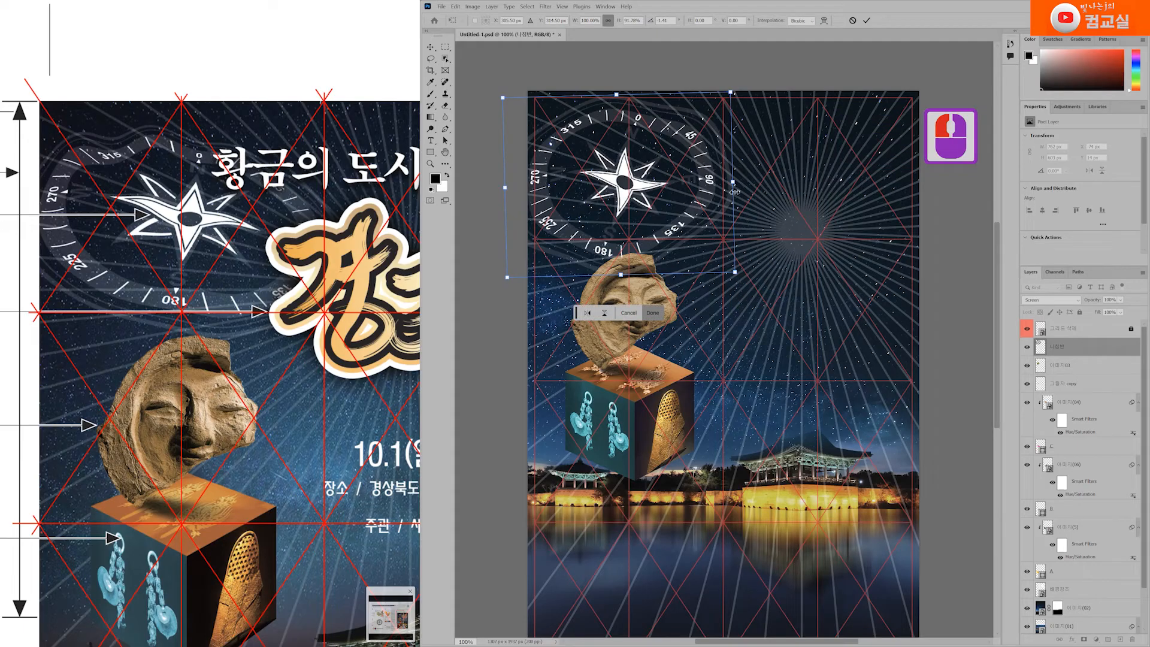
Adjust the compass's four corners individually to widen it and give it a perspective tilt, and commit the transform.
drag(735, 273, 741, 276)
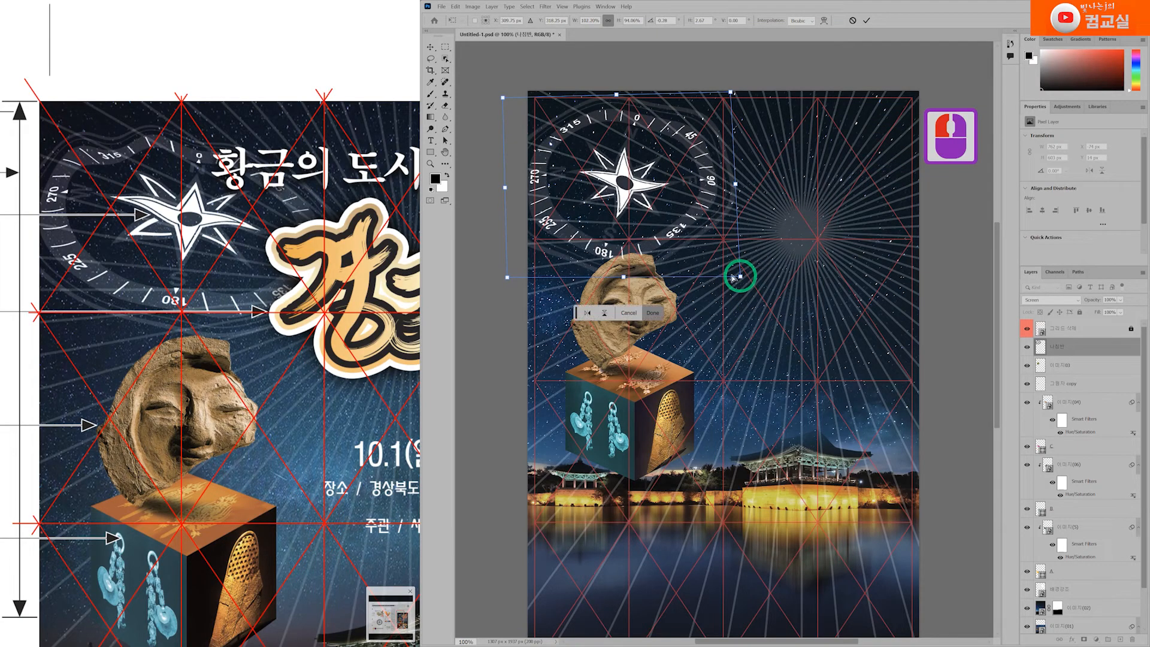
drag(508, 278, 501, 279)
drag(502, 97, 506, 89)
ctrl+drag(731, 93, 747, 96)
ctrl+drag(741, 276, 739, 286)
ctrl+drag(500, 277, 497, 284)
ctrl+drag(508, 89, 509, 85)
ctrl+drag(750, 98, 751, 105)
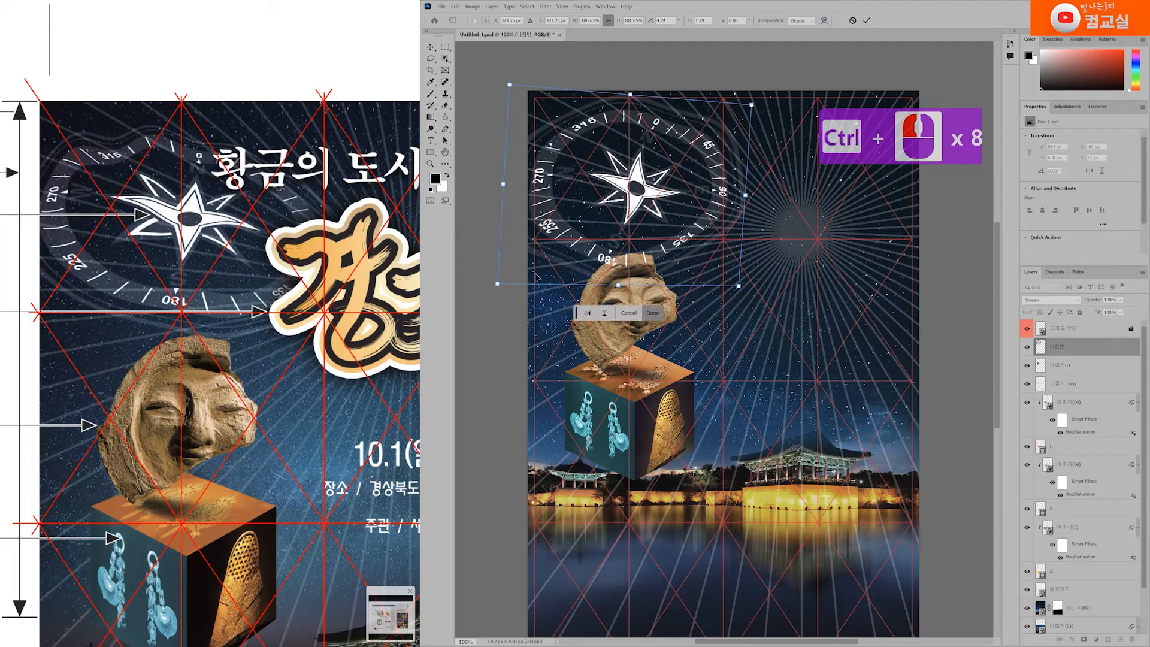
key(Return)
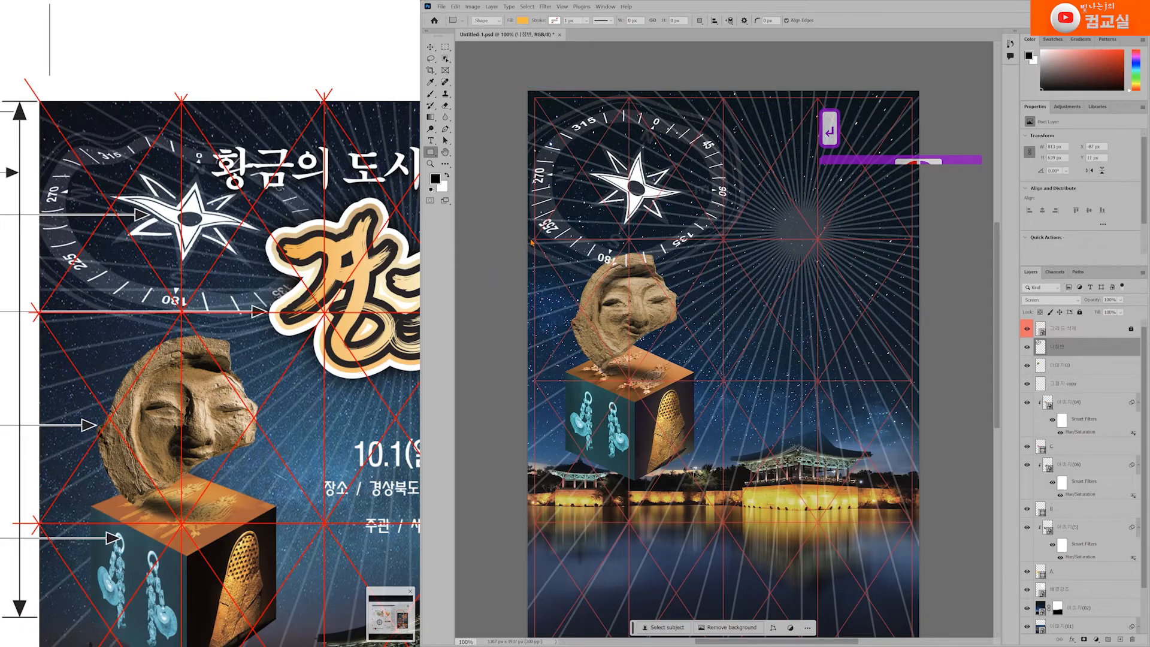
Flatten the compass's height, rotate it slightly counterclockwise and narrow its width a little in one free transform.
key(ctrl+t)
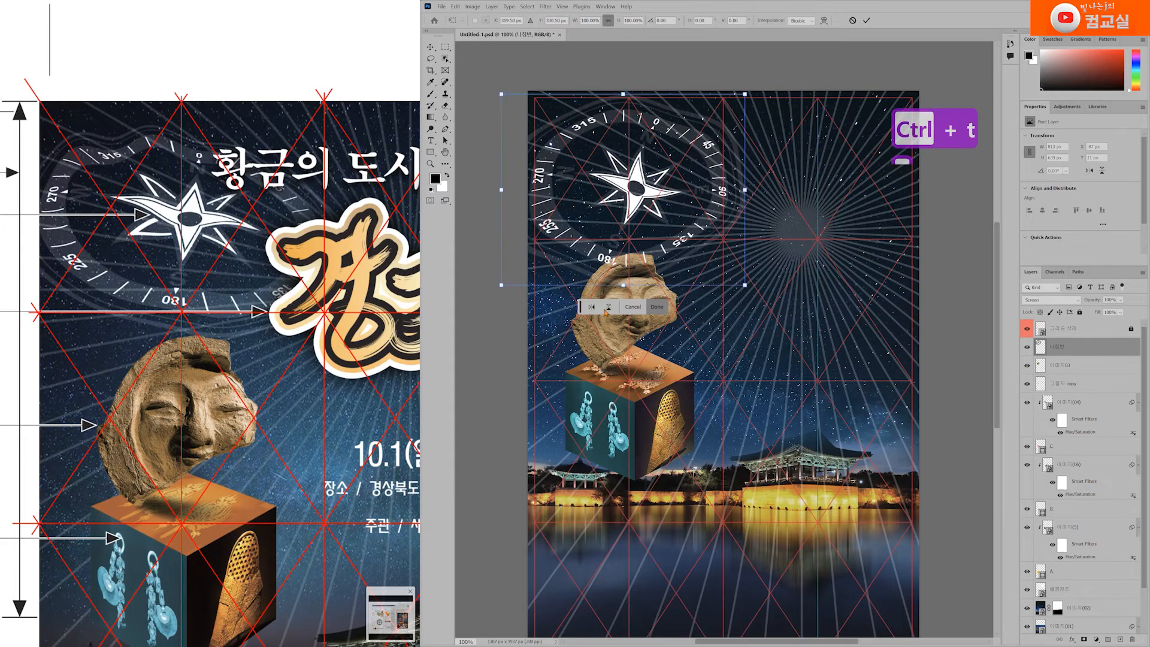
shift+drag(627, 285, 627, 273)
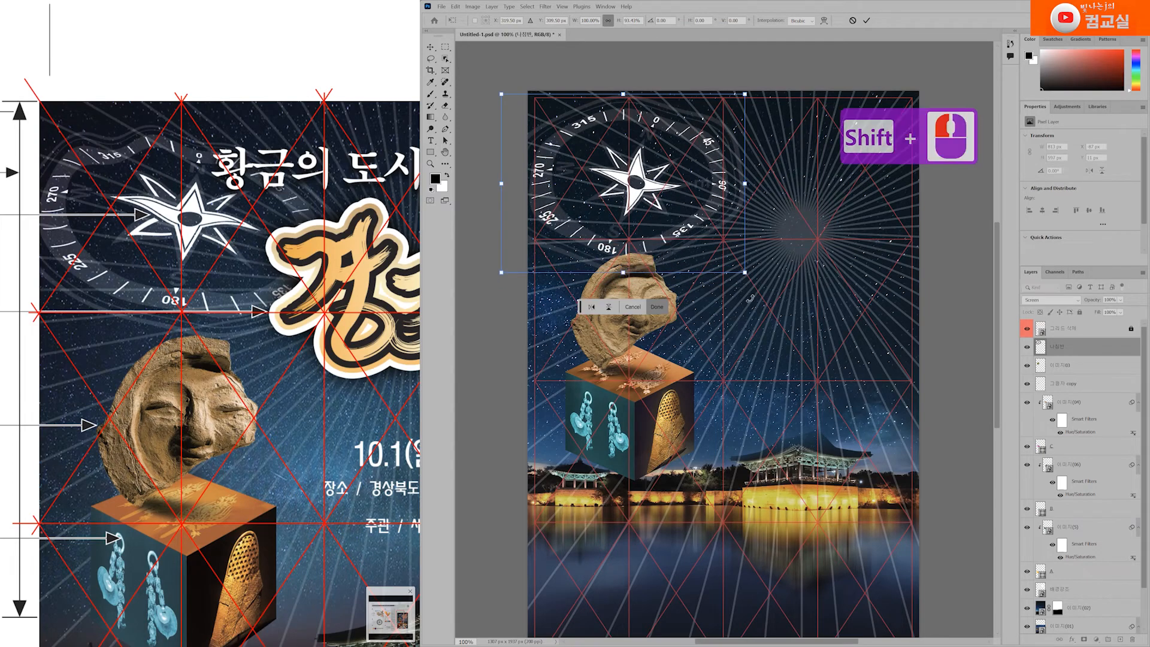
drag(750, 297, 766, 289)
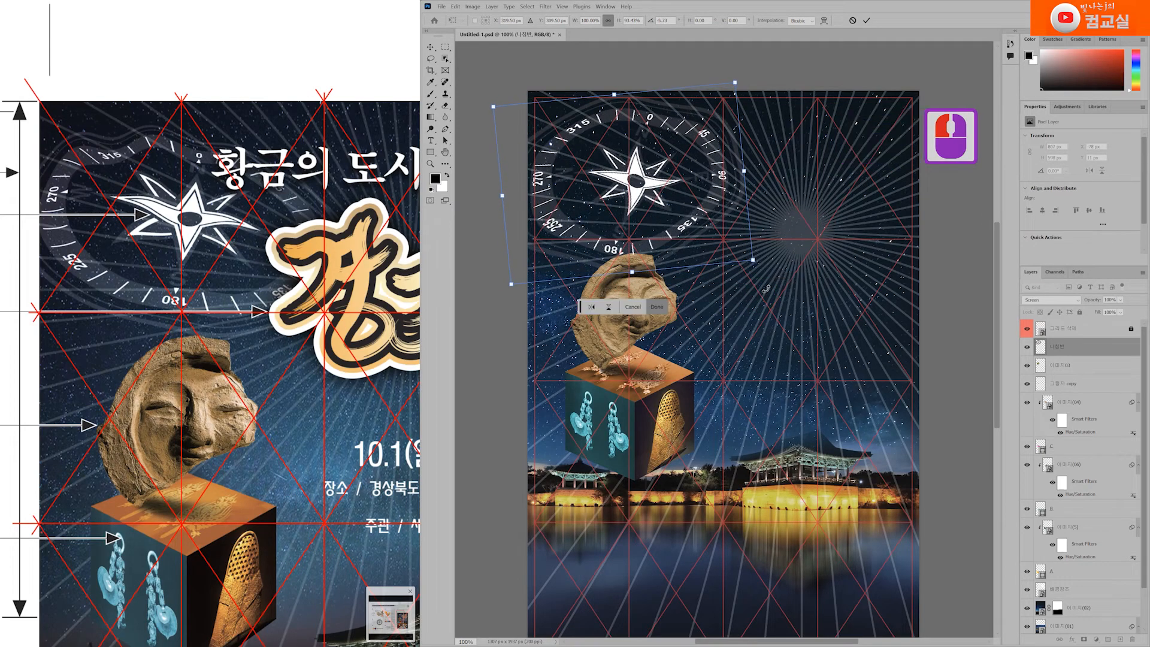
shift+drag(632, 272, 631, 268)
shift+drag(743, 169, 733, 169)
key(Return)
key(u)
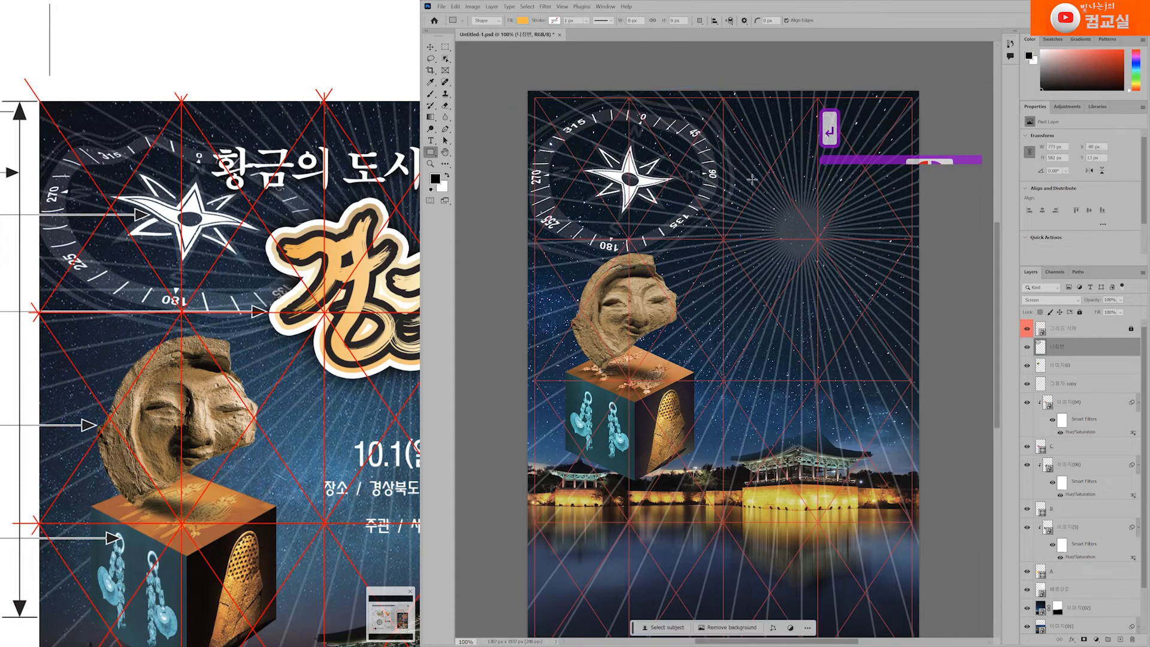
scroll(269, 350, down, 5)
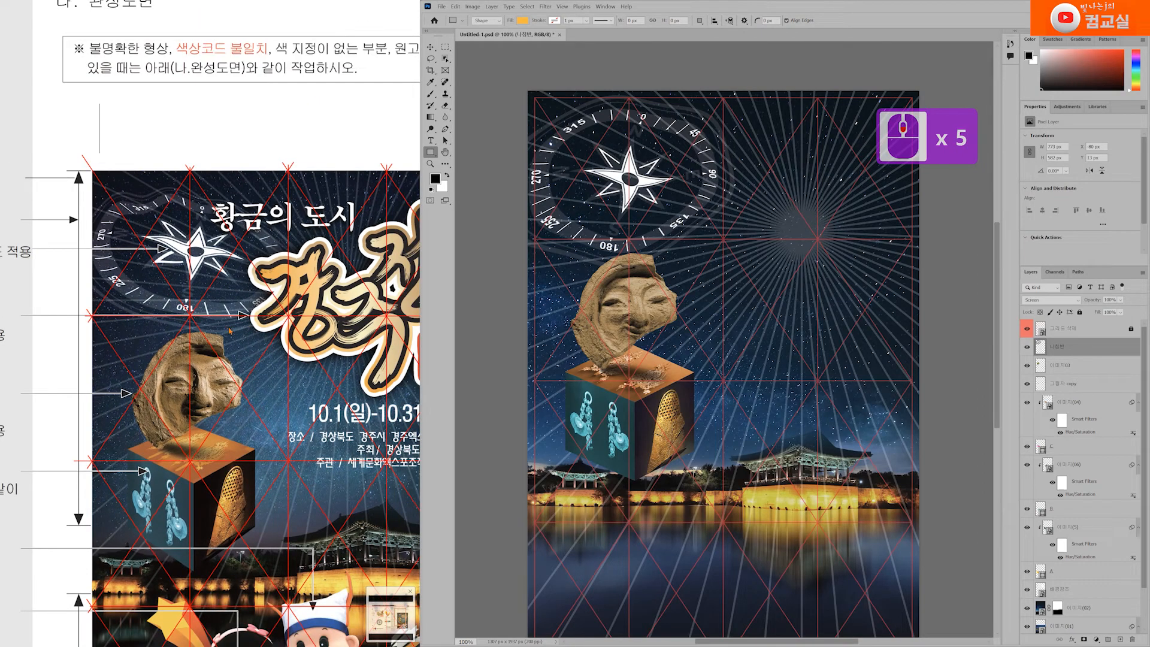
Move the compass layer below the cube and mask layers, directly above the radial-line background pattern layer.
scroll(230, 330, down, 1)
drag(244, 351, 233, 320)
drag(1085, 347, 1088, 526)
scroll(1102, 514, down, 3)
drag(1090, 467, 1084, 534)
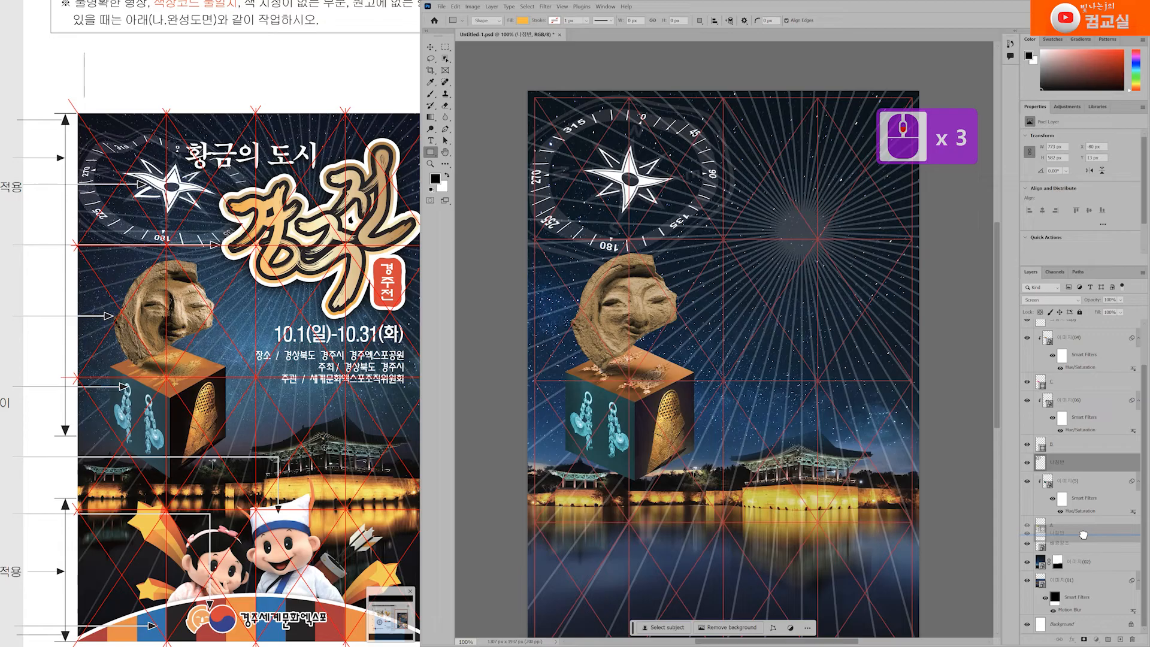
drag(1083, 534, 1085, 538)
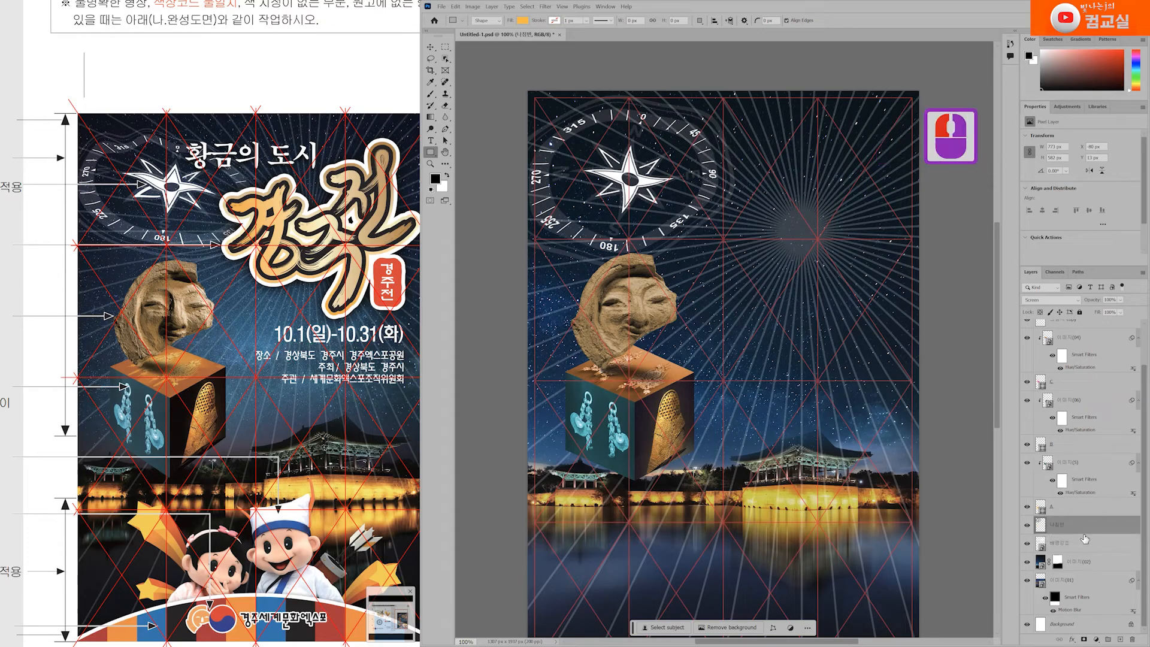
double_click(1076, 547)
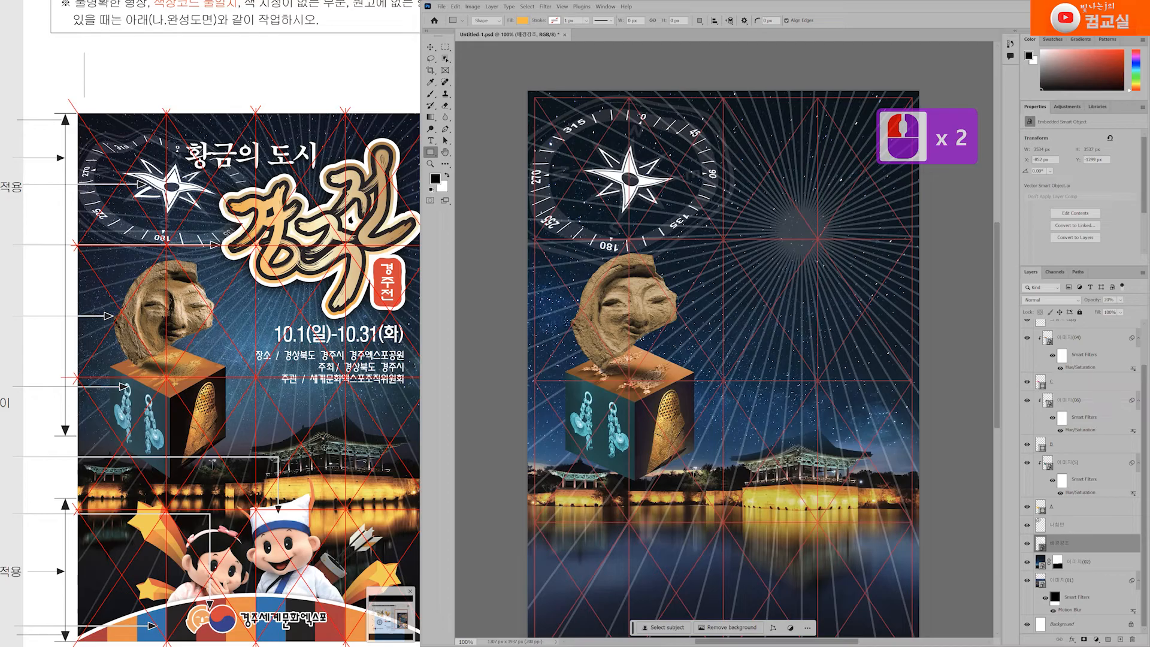
Examine the arched striped band at the reference poster's lower edge, together with the effect notes that belong to it.
scroll(249, 439, down, 3)
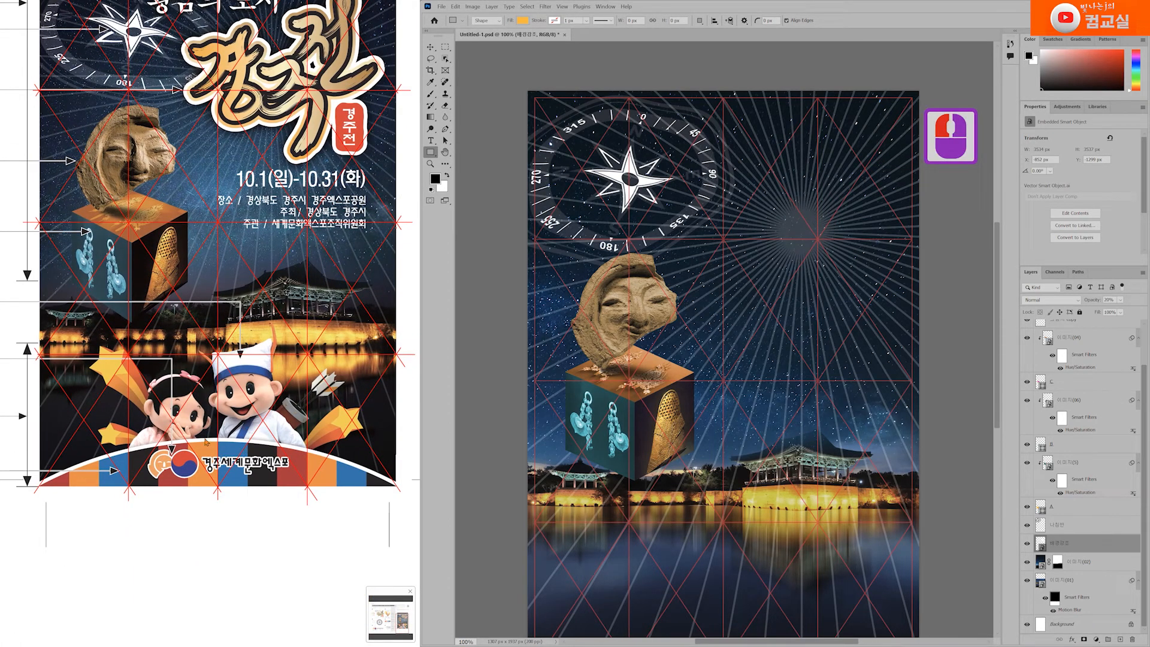
scroll(174, 475, left, 3)
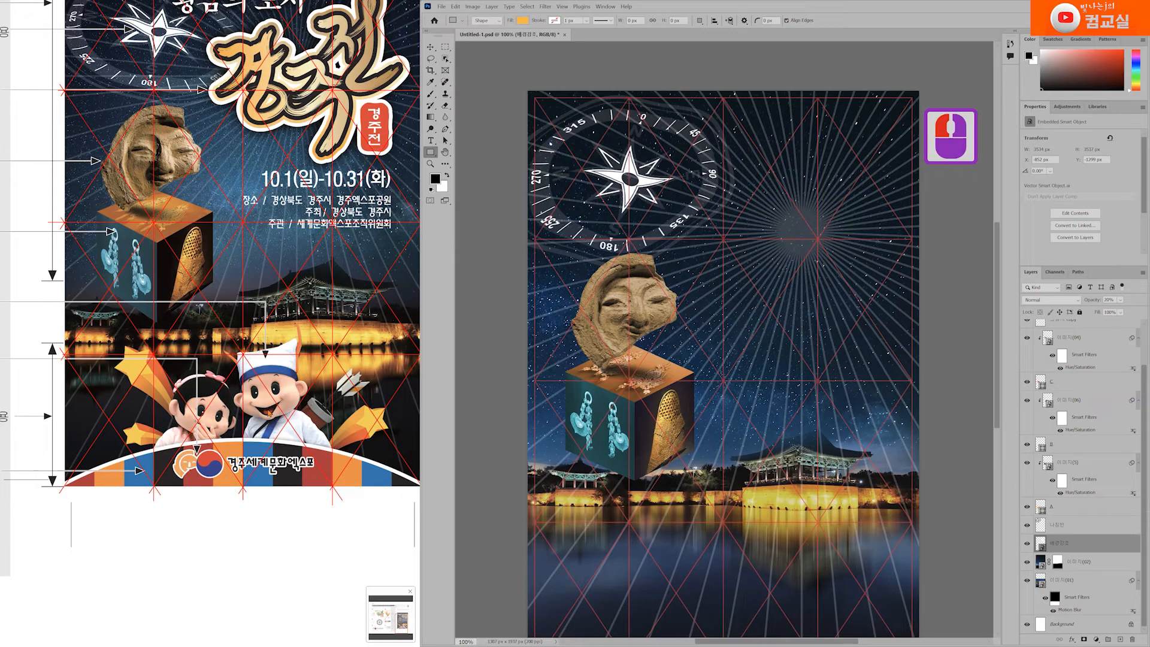
scroll(268, 413, down, 2)
drag(170, 455, 241, 458)
scroll(240, 458, down, 1)
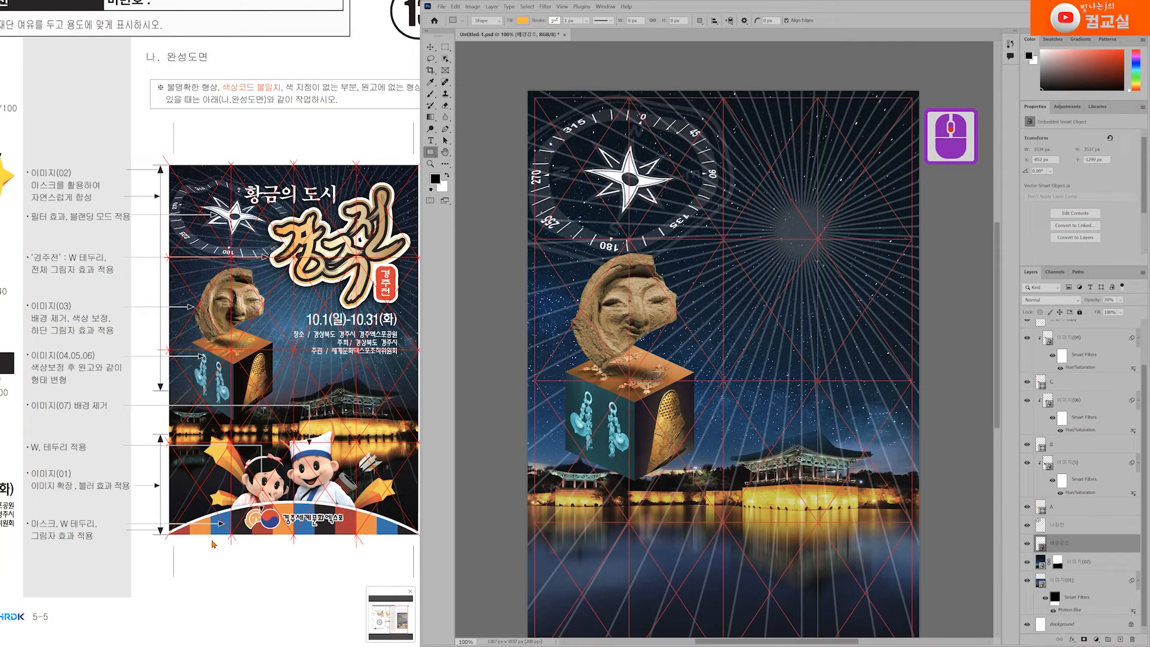
drag(212, 537, 214, 537)
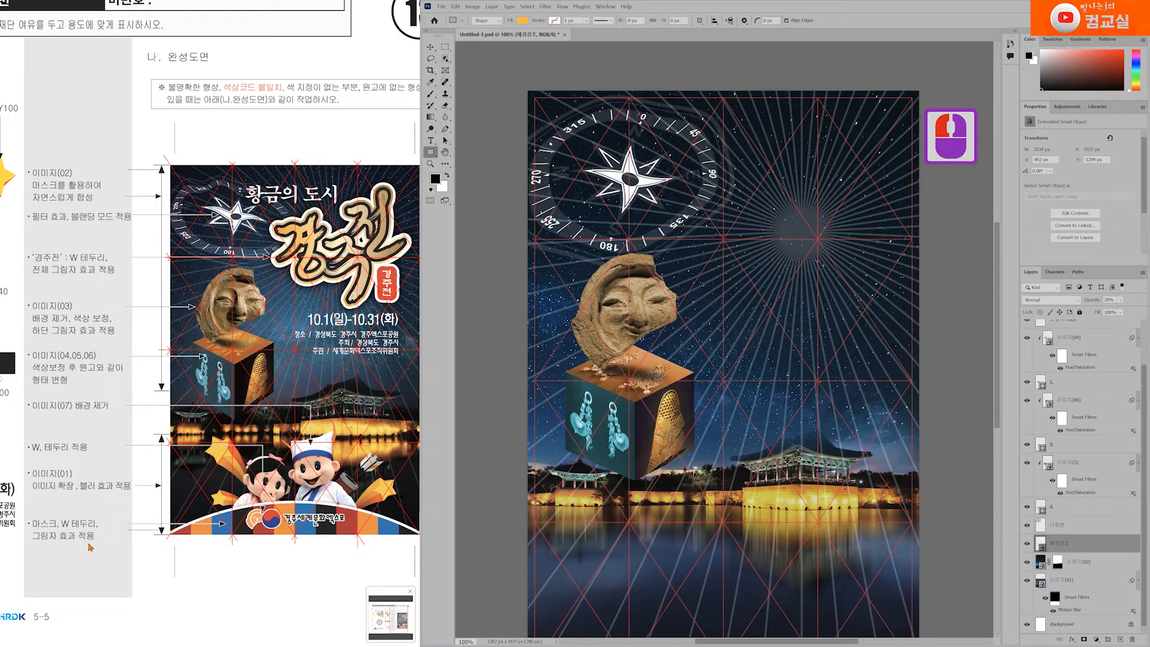
scroll(214, 528, up, 5)
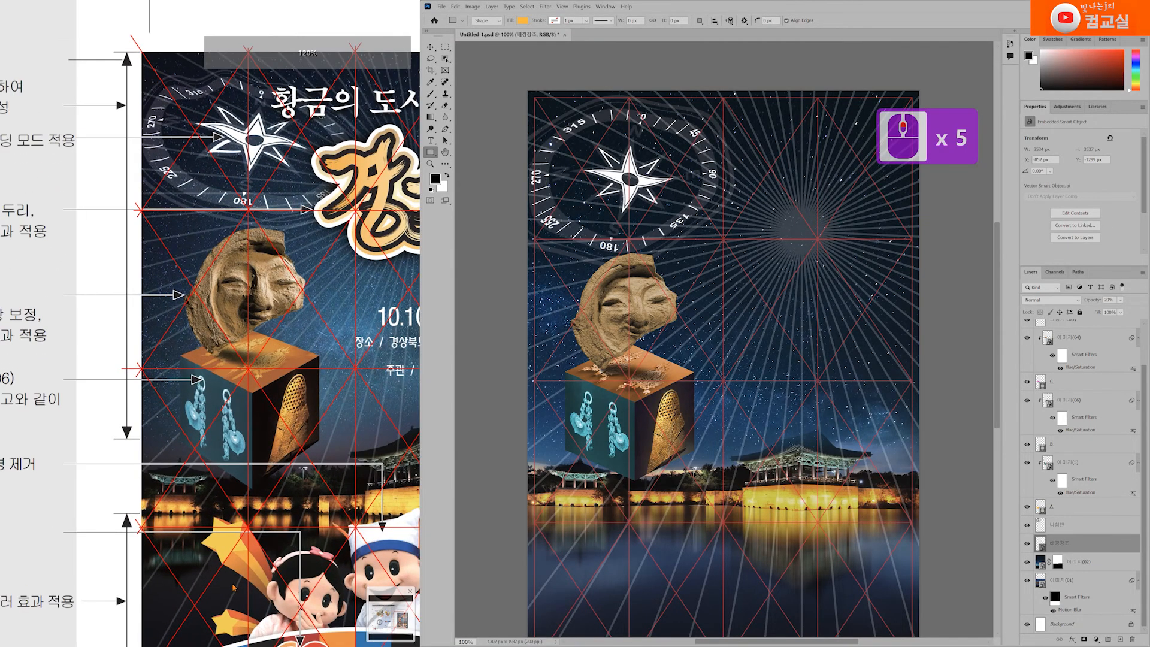
scroll(123, 424, up, 3)
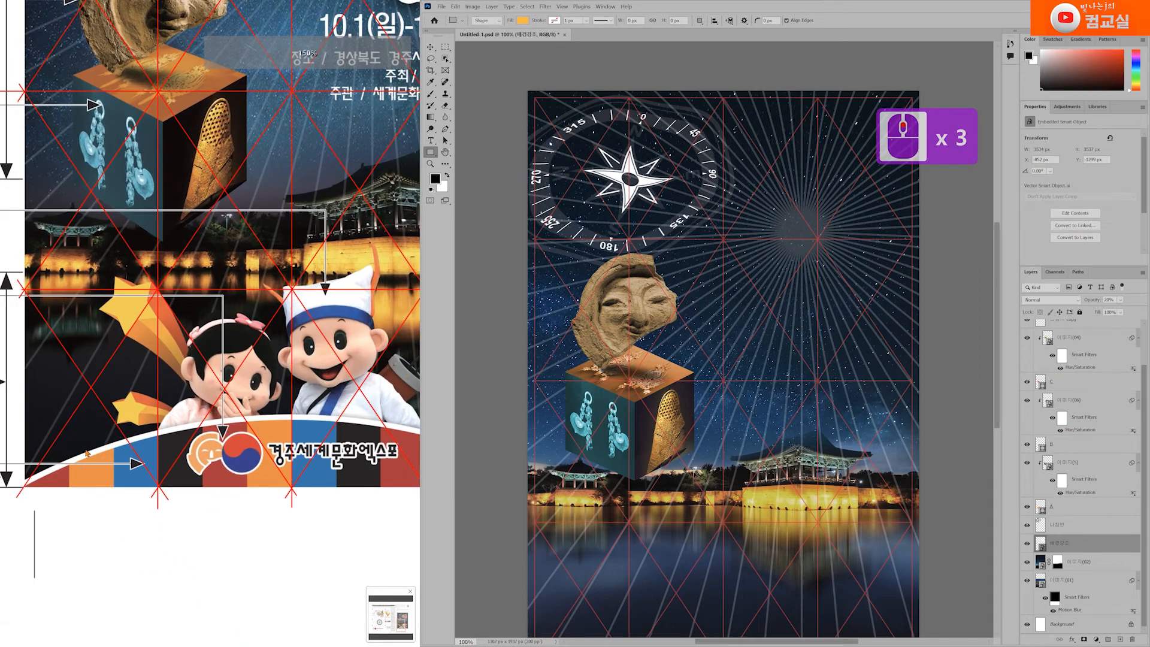
scroll(284, 414, up, 5)
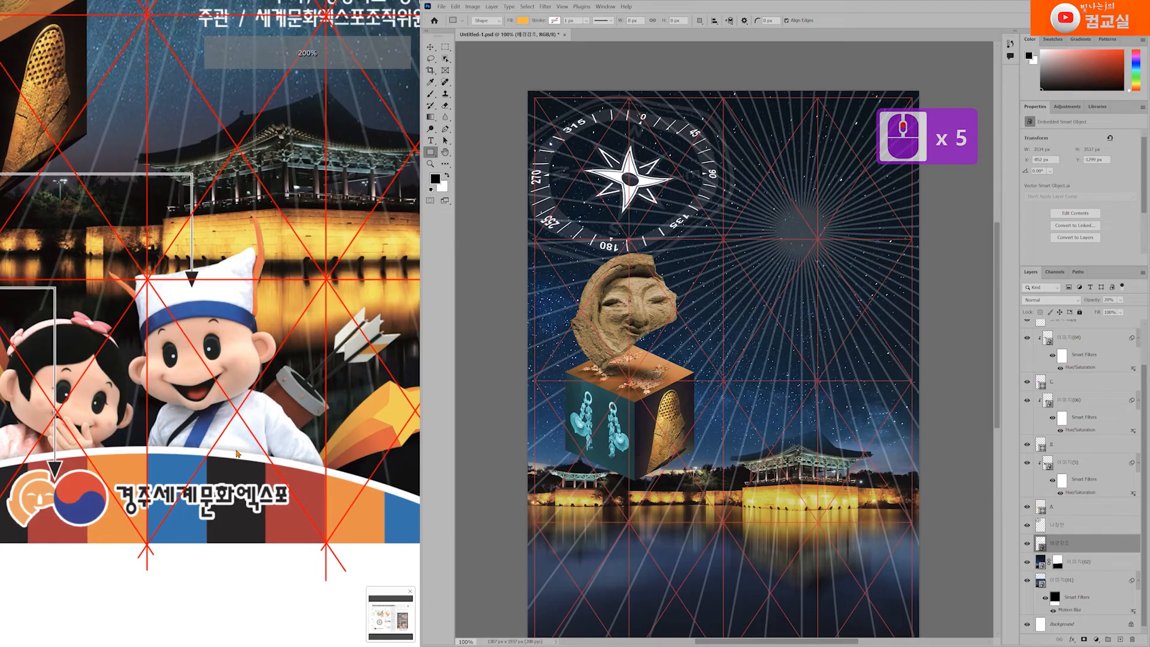
click(219, 447)
drag(234, 448, 237, 448)
click(285, 458)
scroll(230, 502, down, 6)
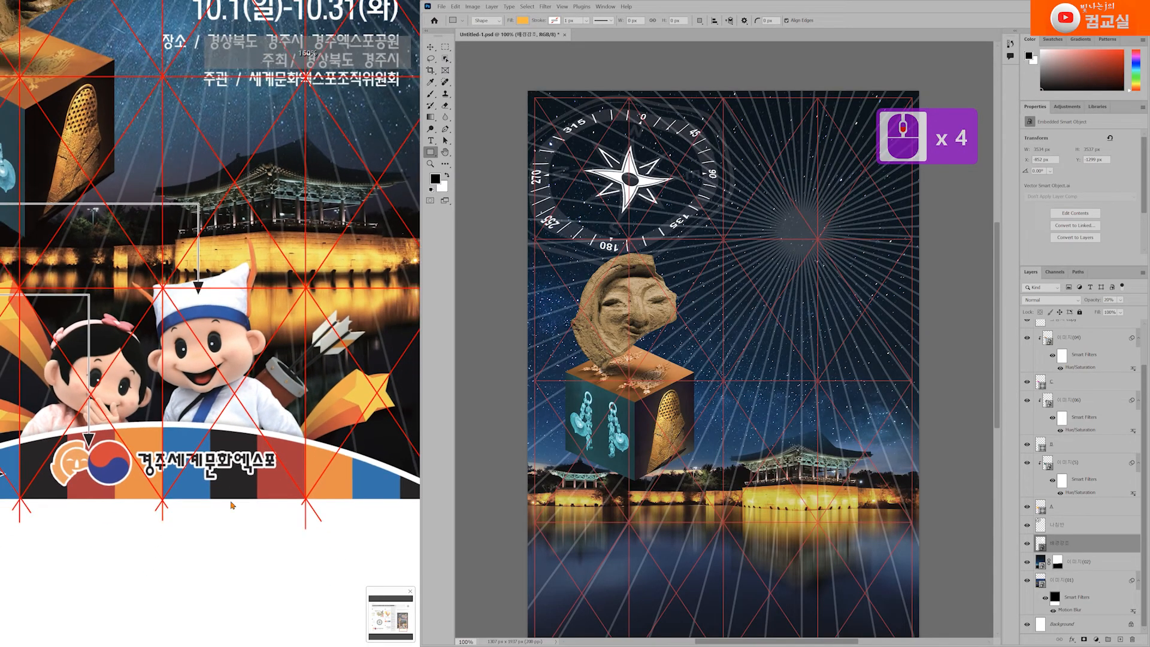
scroll(231, 502, down, 5)
drag(141, 493, 210, 473)
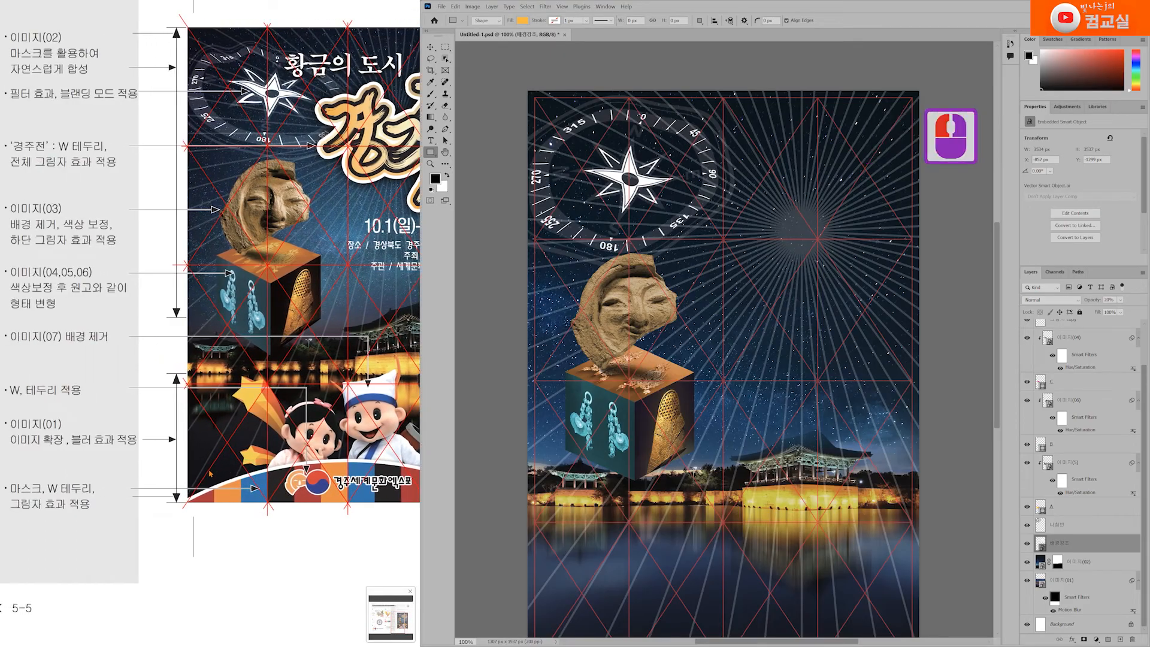
Draw an orange ellipse about 1556 by 748 px across the poster's lower edge, above the relief-mask layer.
click(942, 466)
click(726, 535)
key(space)
scroll(687, 528, down, 20)
scroll(1070, 424, up, 6)
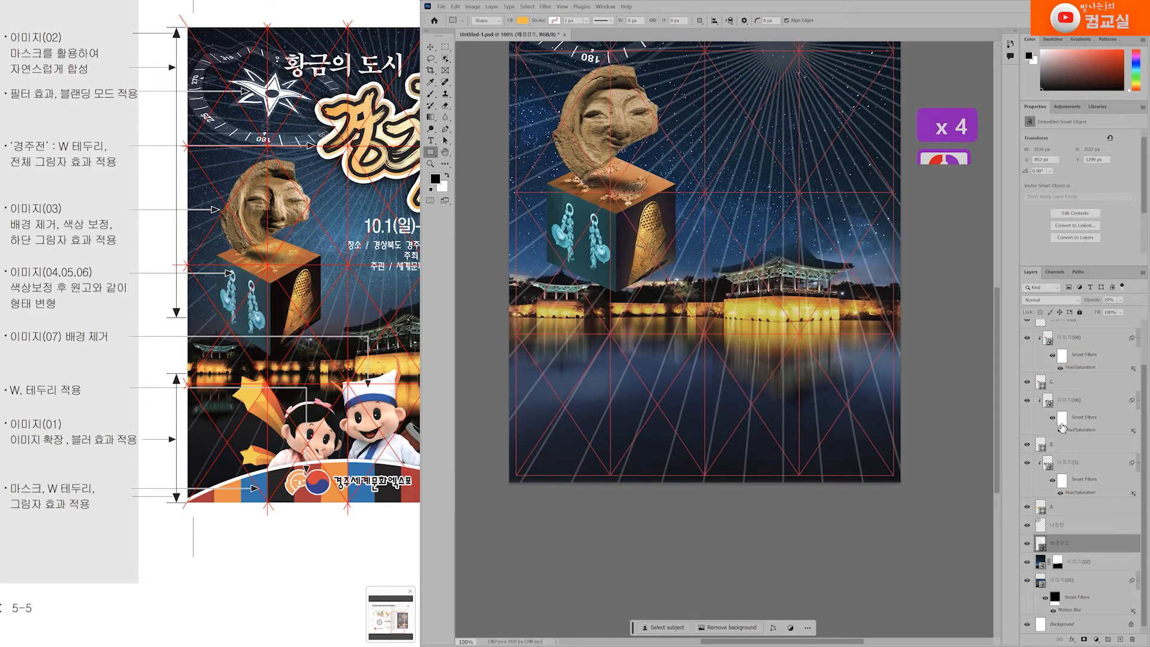
click(1079, 347)
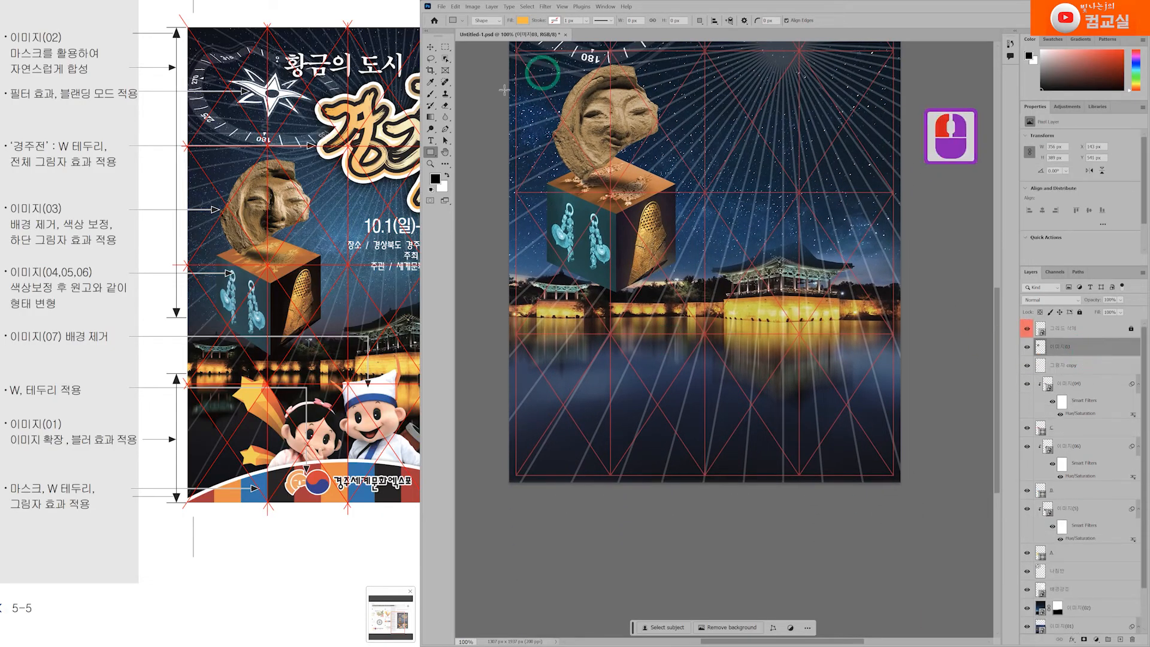
click(430, 152)
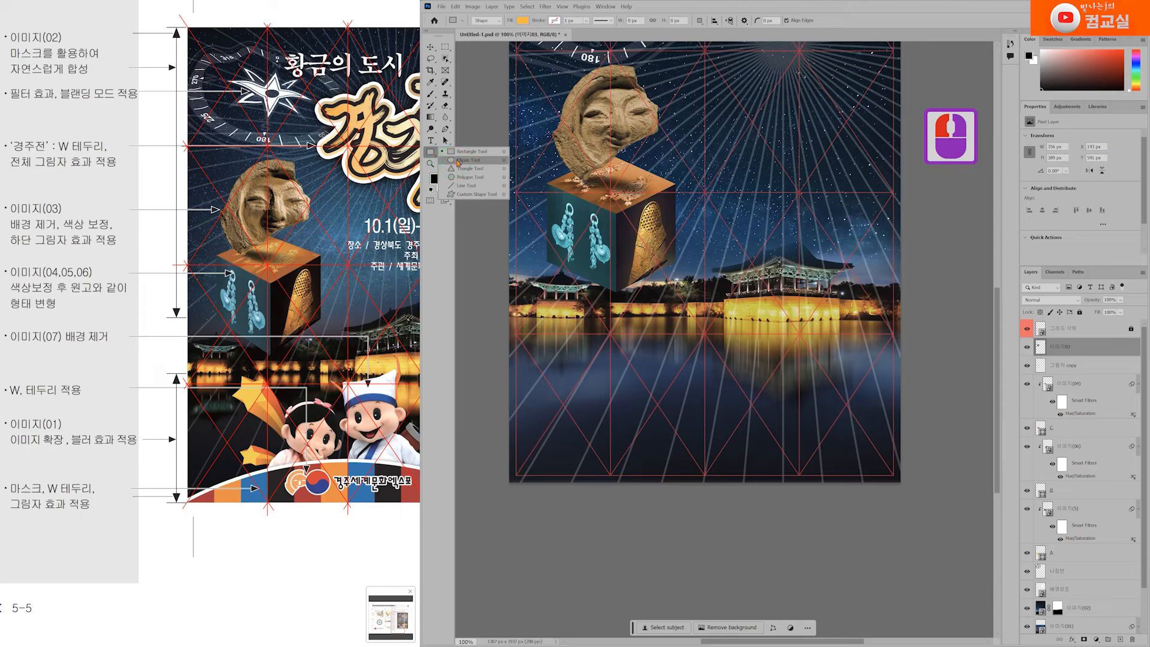
click(458, 159)
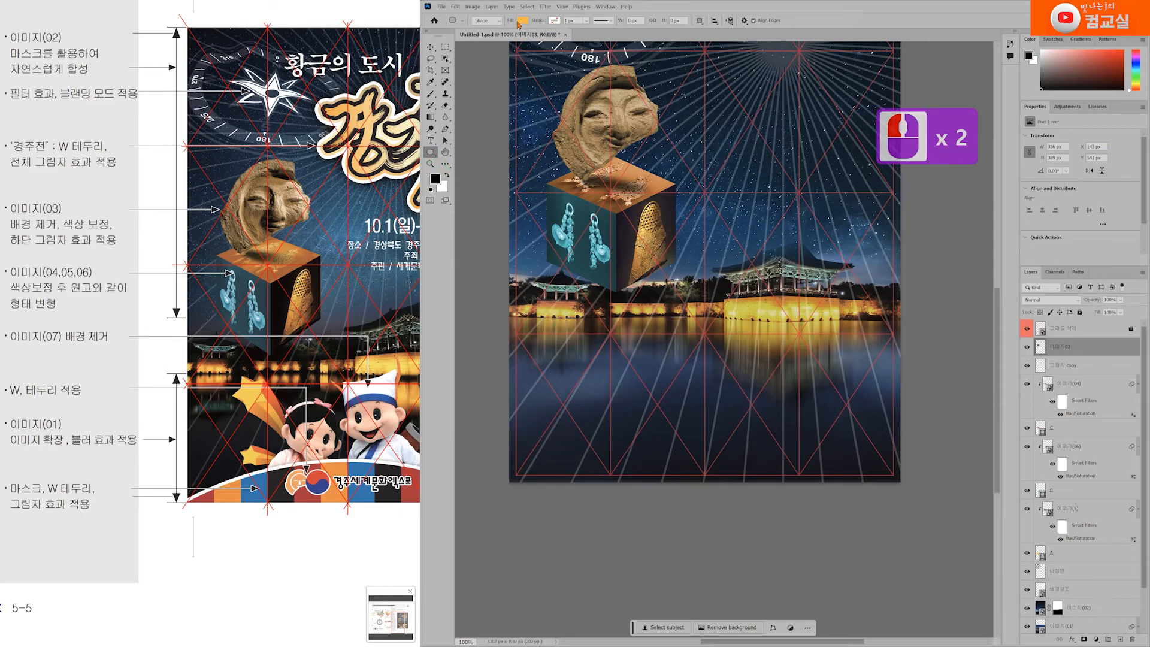
drag(468, 406, 933, 629)
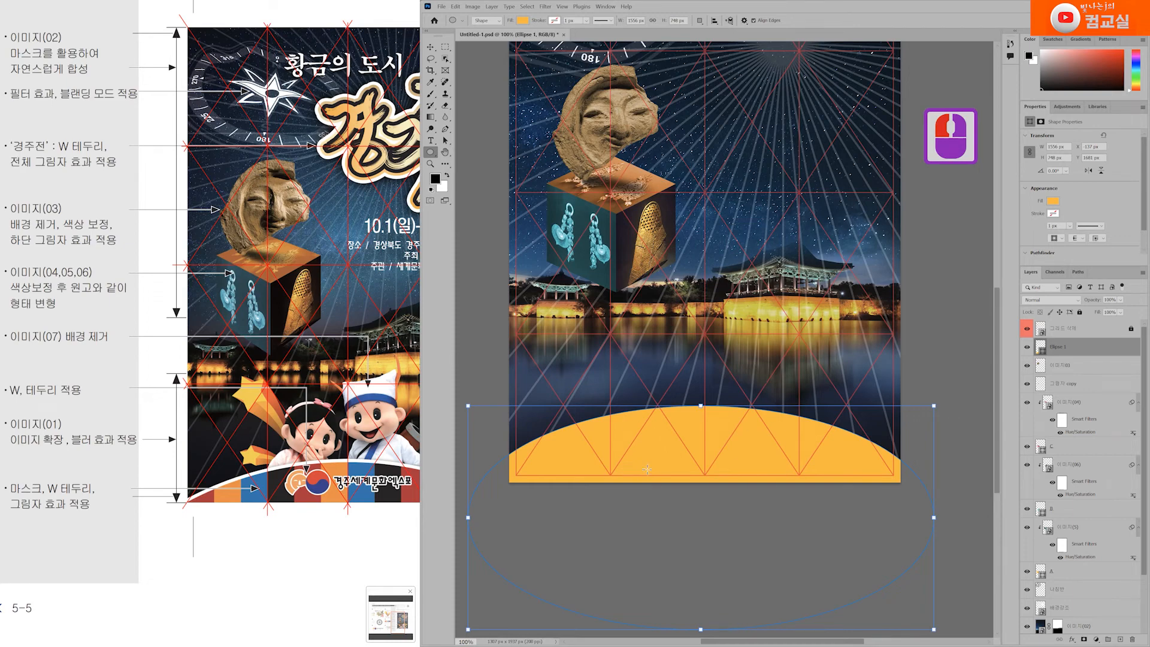
Flatten the ellipse to about 518 px high and move it down so a shallow arch covers the poster's lower edge.
click(445, 141)
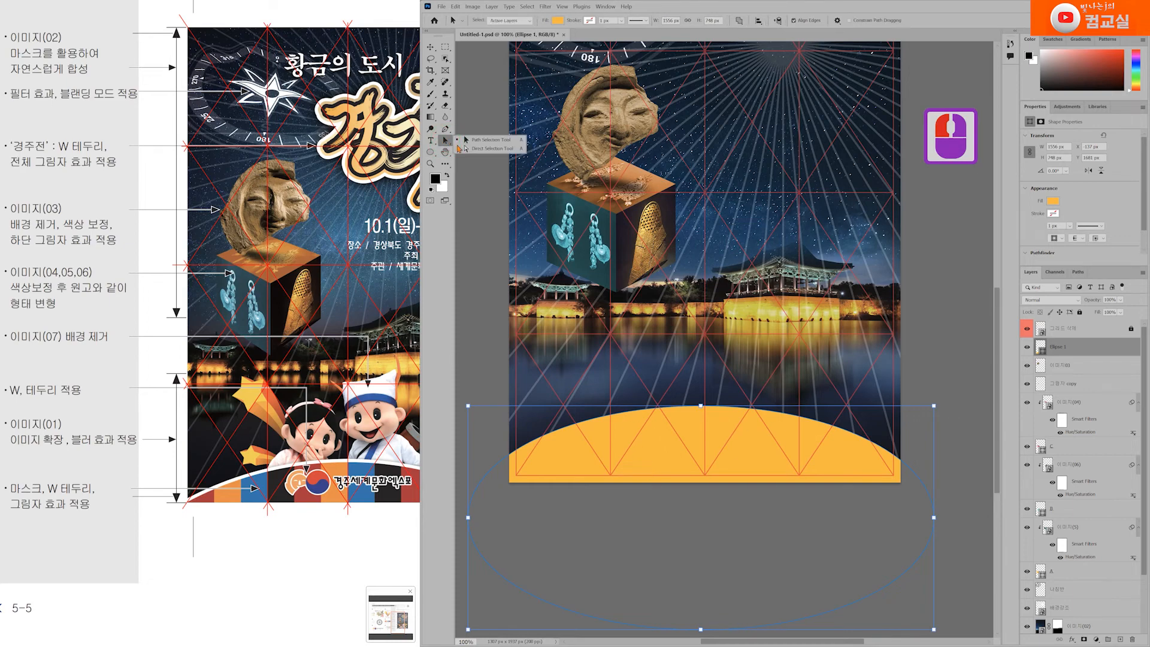
click(476, 149)
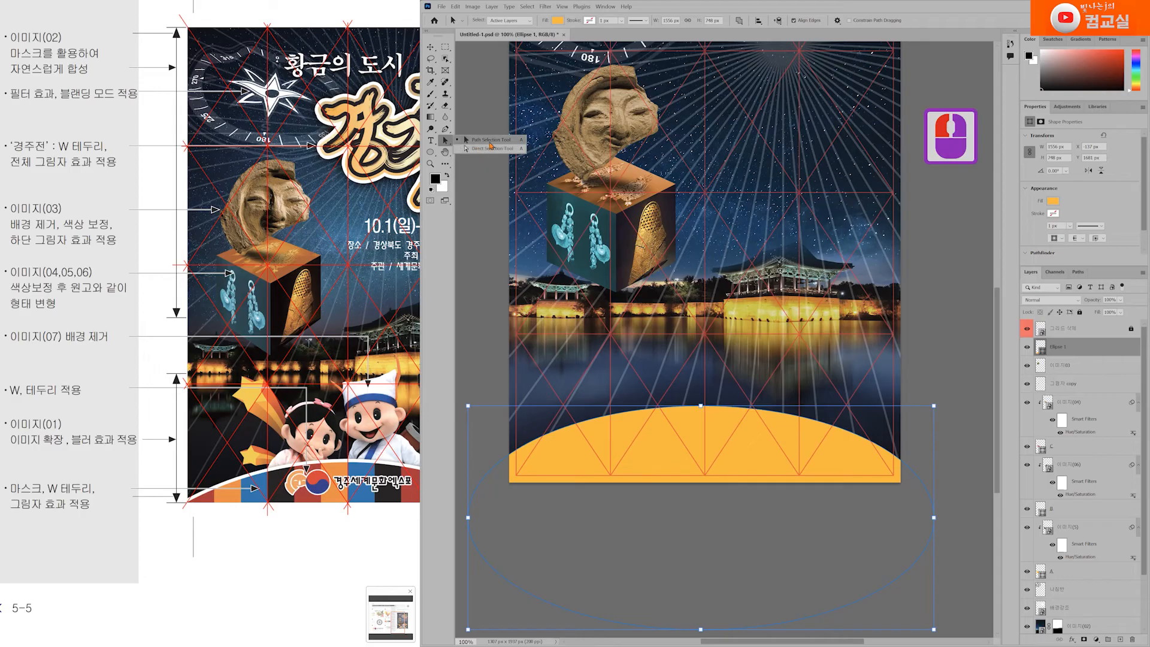
drag(700, 629, 700, 560)
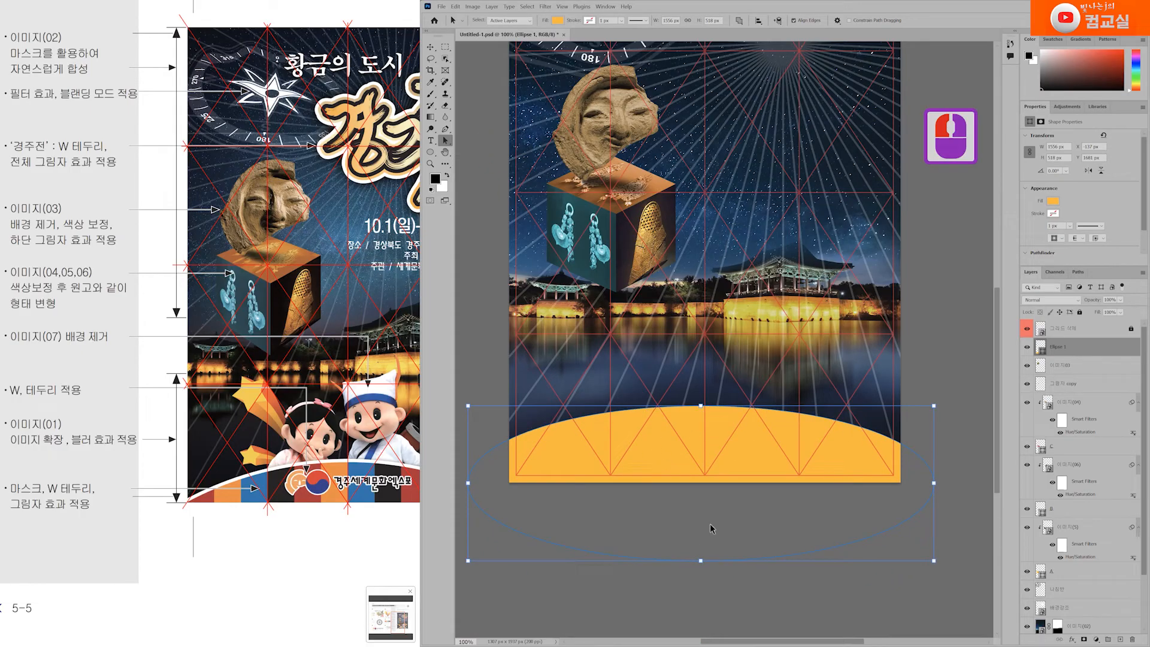
drag(726, 566, 726, 599)
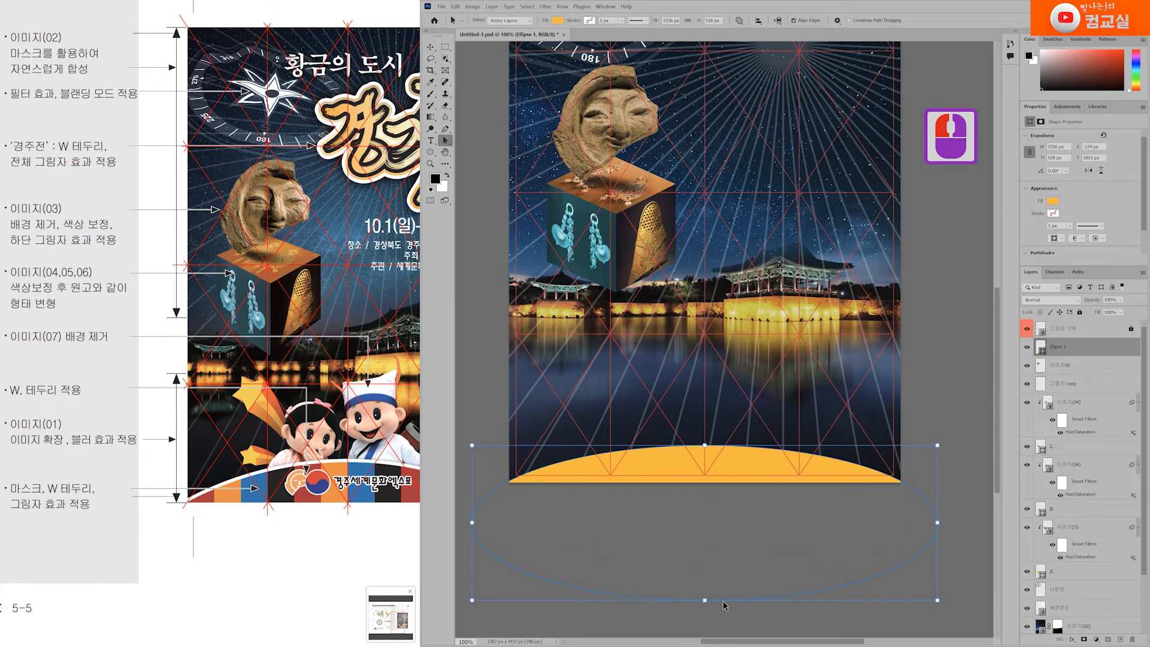
Raise the ellipse's top anchor point with the Direct Selection tool, converting the live shape to a regular path.
drag(446, 140, 482, 150)
click(704, 446)
scroll(705, 451, up, 1)
drag(707, 445, 706, 425)
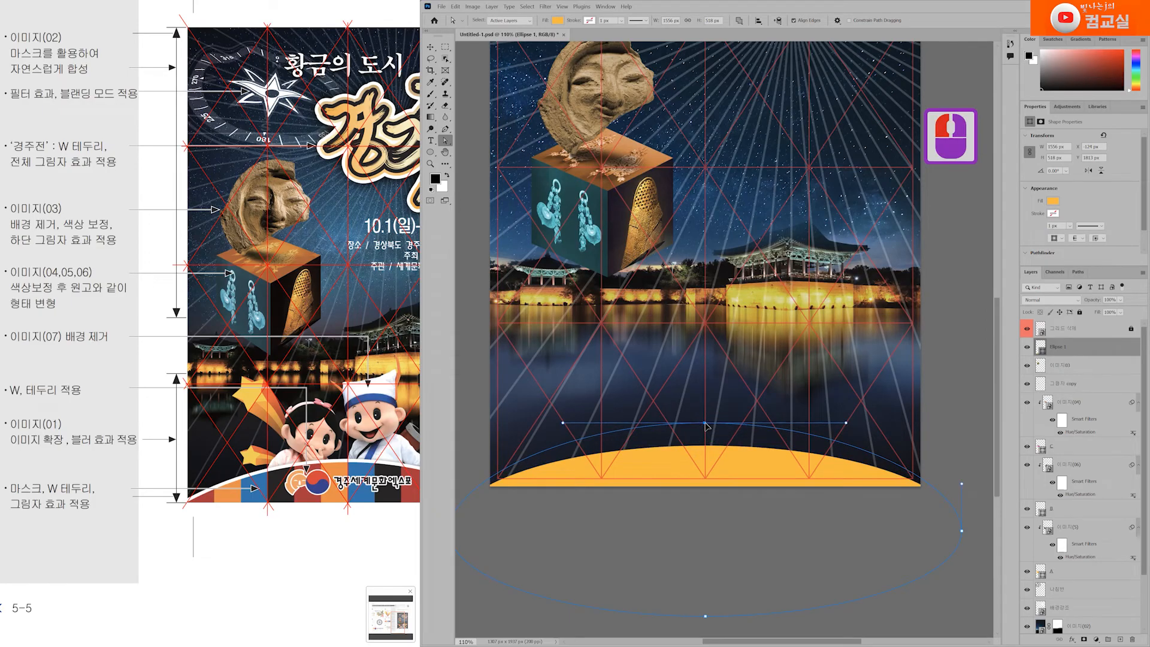
click(706, 425)
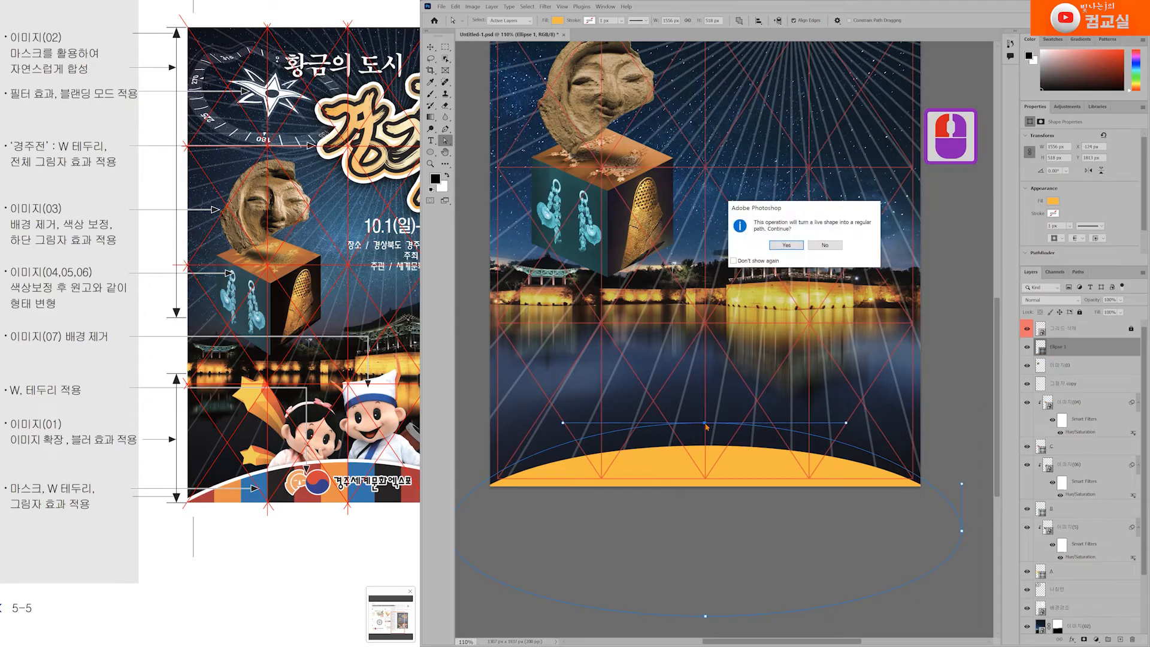
click(786, 245)
click(758, 533)
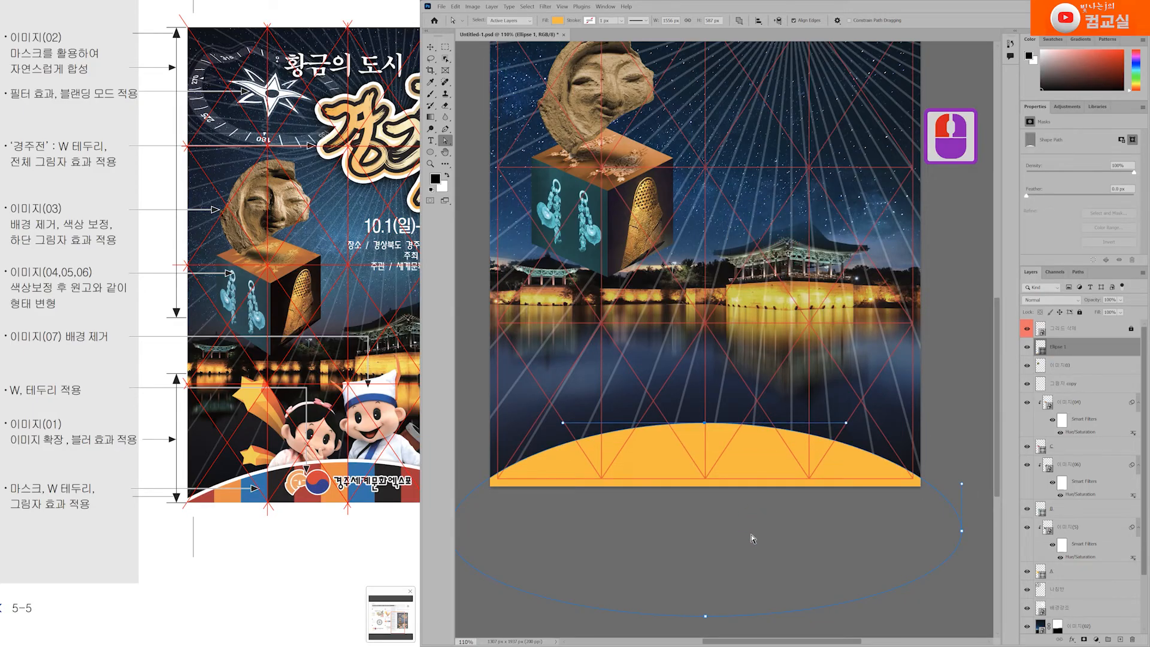
key(ctrl+minus)
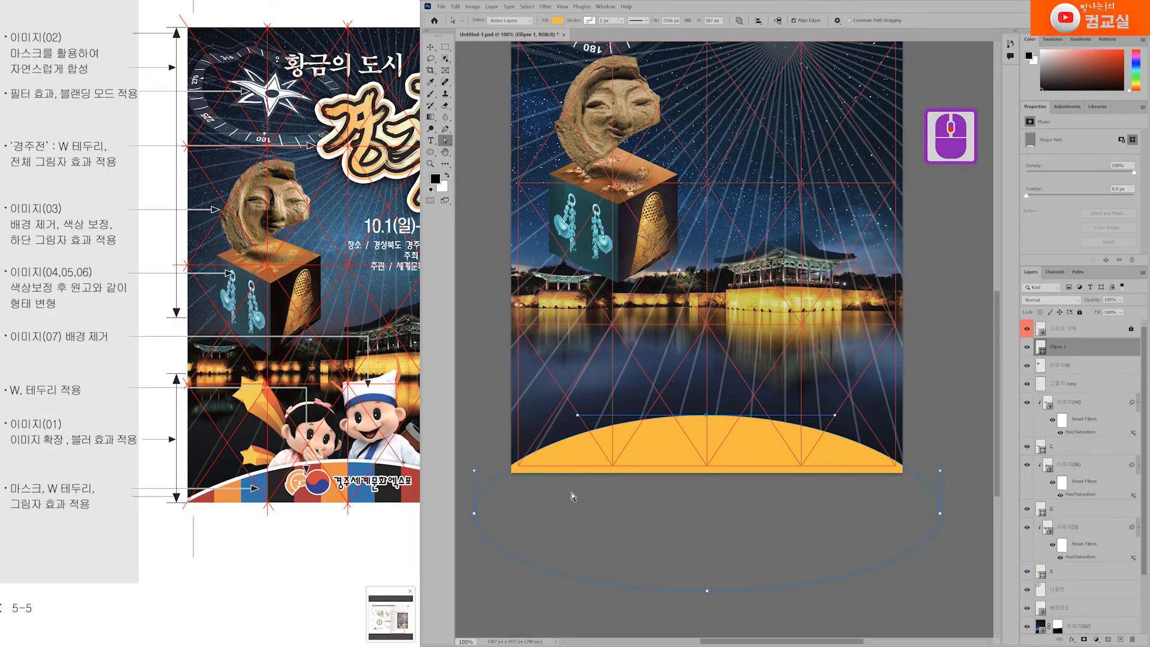
Move the whole ellipse down slightly with the Move tool.
click(430, 47)
drag(705, 565, 707, 567)
drag(731, 449, 732, 461)
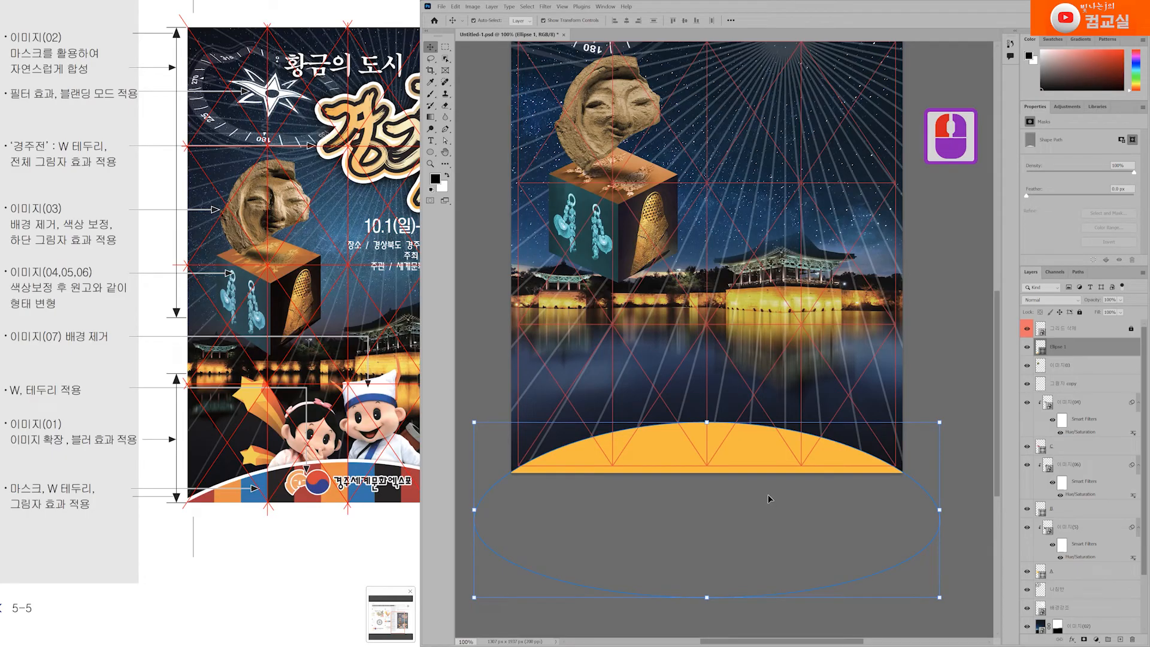
Raise the ellipse's top anchor again and shift both side anchors slightly inward and down so the arch meets the poster's lower corners.
click(445, 140)
double_click(718, 432)
click(706, 422)
click(706, 423)
drag(706, 423, 707, 408)
drag(477, 520, 477, 525)
drag(940, 524, 937, 530)
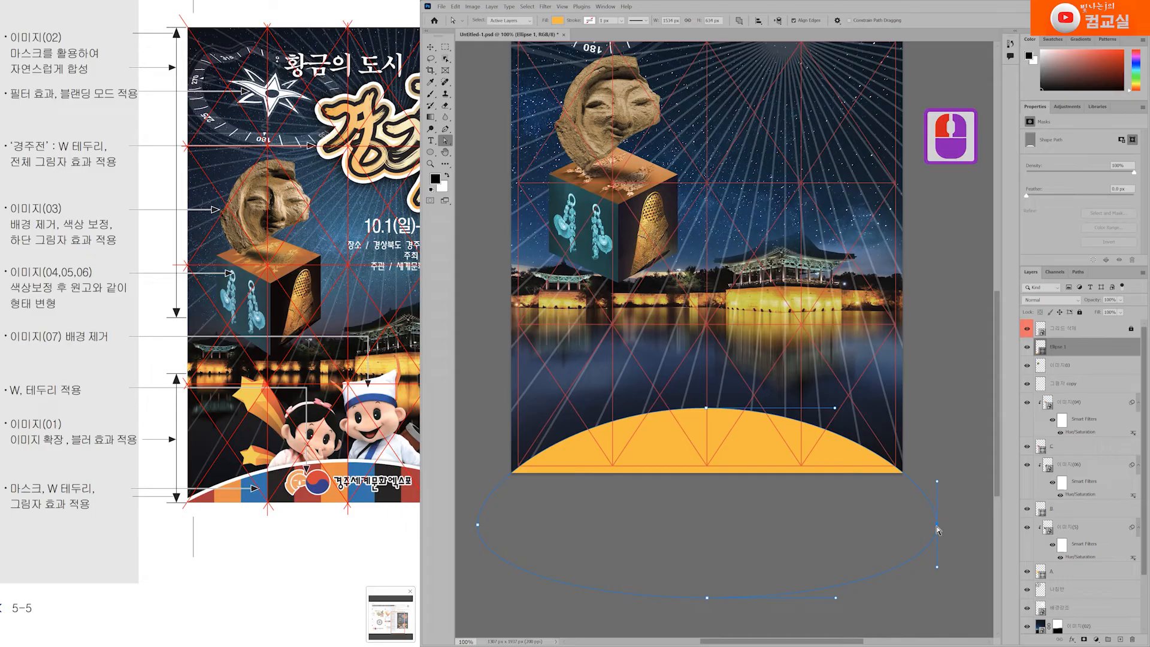
key(Return)
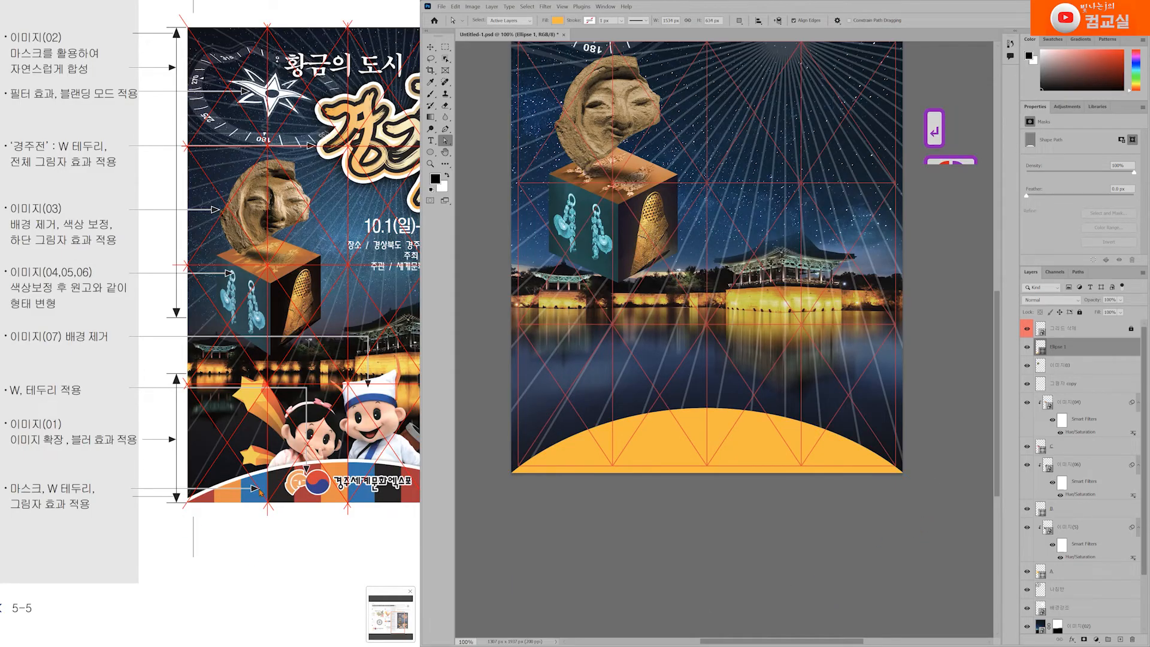
Check the stripe colours of the reference band and add an empty layer above the ellipse.
drag(217, 492, 324, 495)
click(356, 494)
click(130, 488)
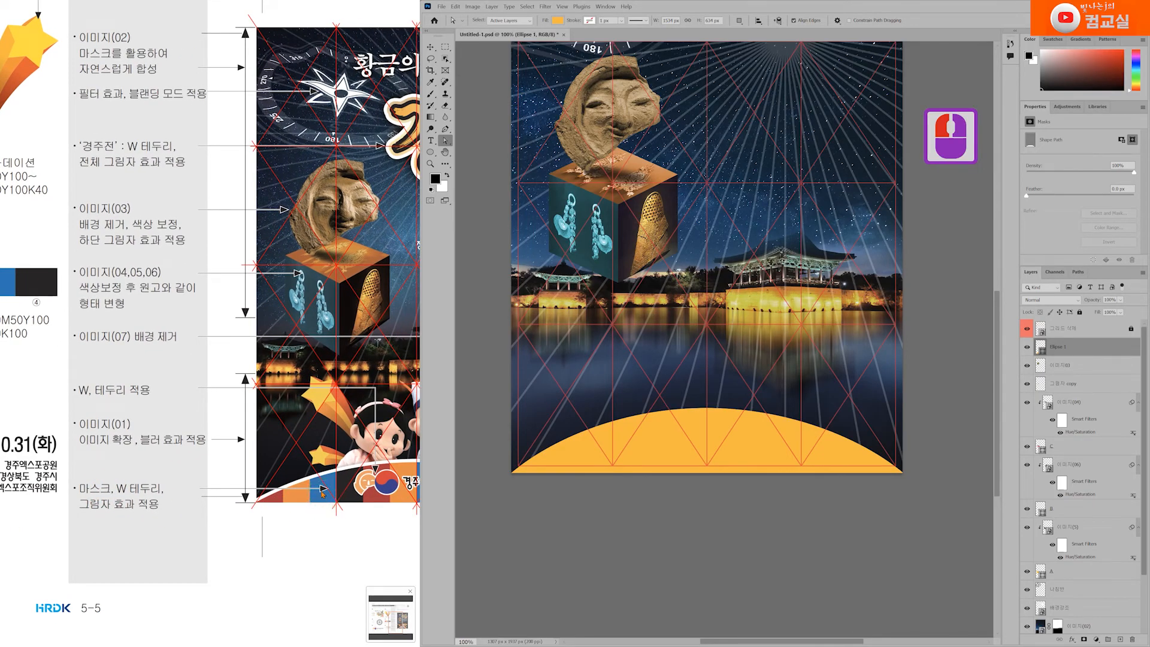
click(1076, 351)
click(1119, 639)
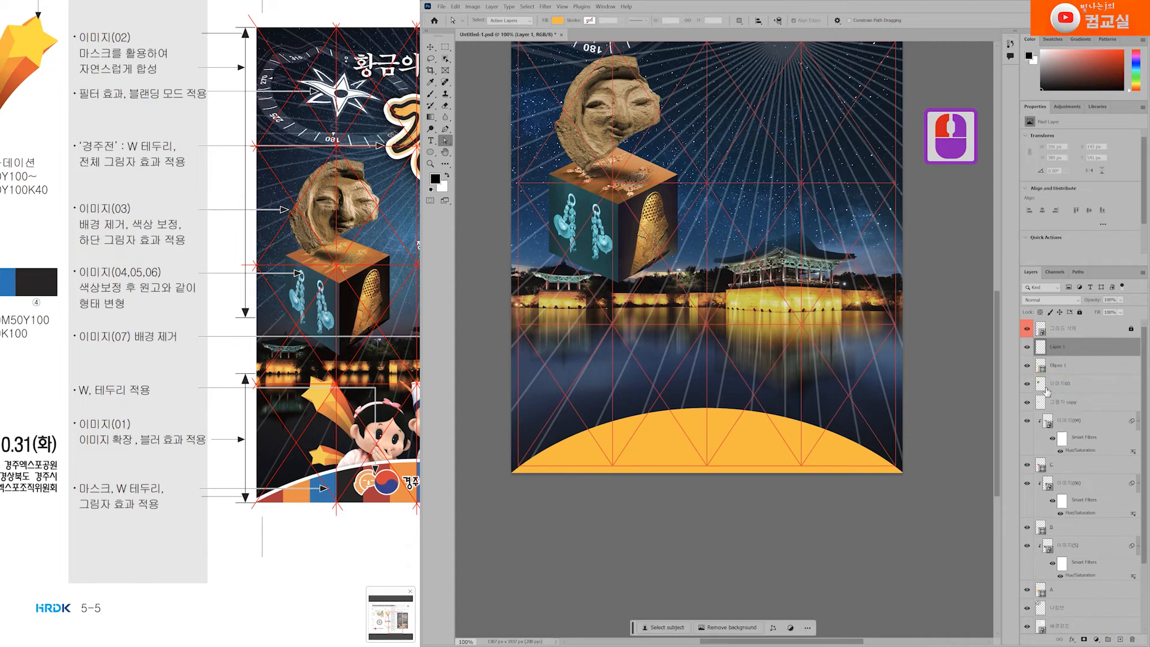
Marquee-select a narrow vertical strip about 328 px tall along the poster's left edge, ending at its lower-left corner.
drag(301, 495, 256, 487)
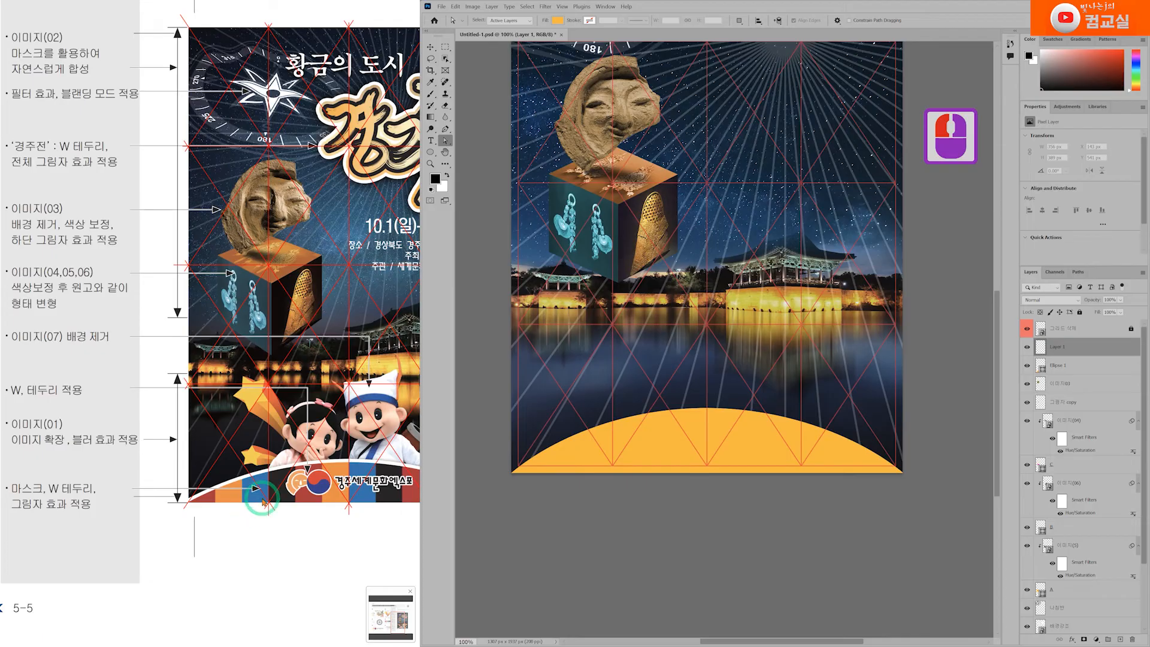
scroll(256, 487, up, 2)
drag(319, 598, 284, 526)
scroll(187, 513, up, 5)
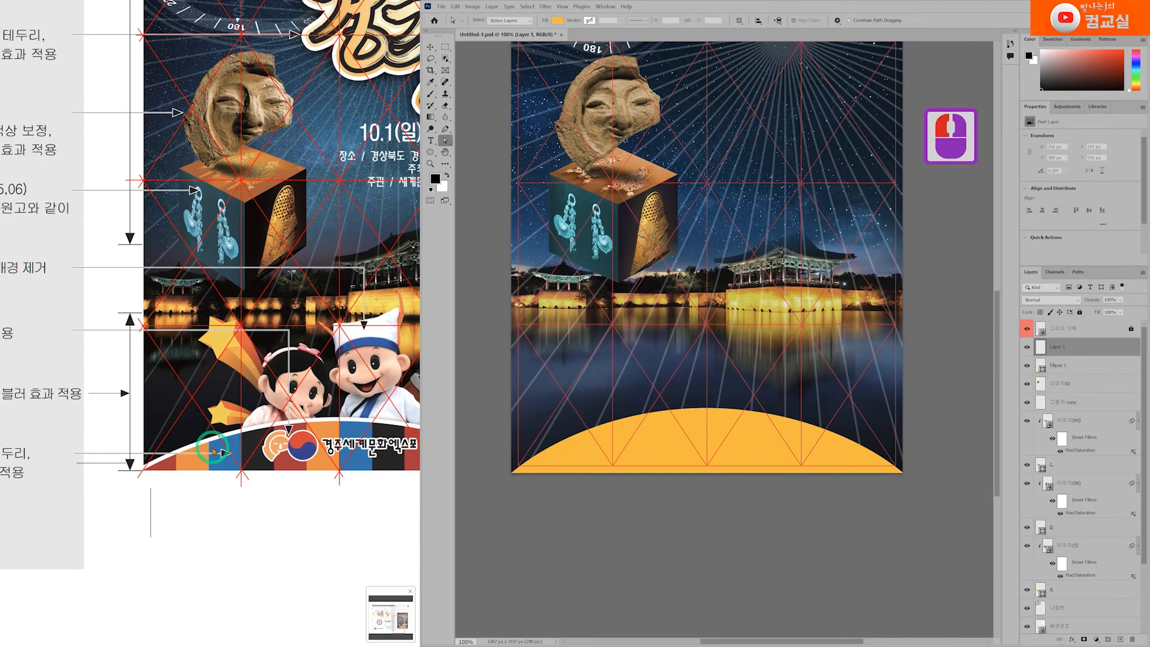
drag(148, 529, 139, 524)
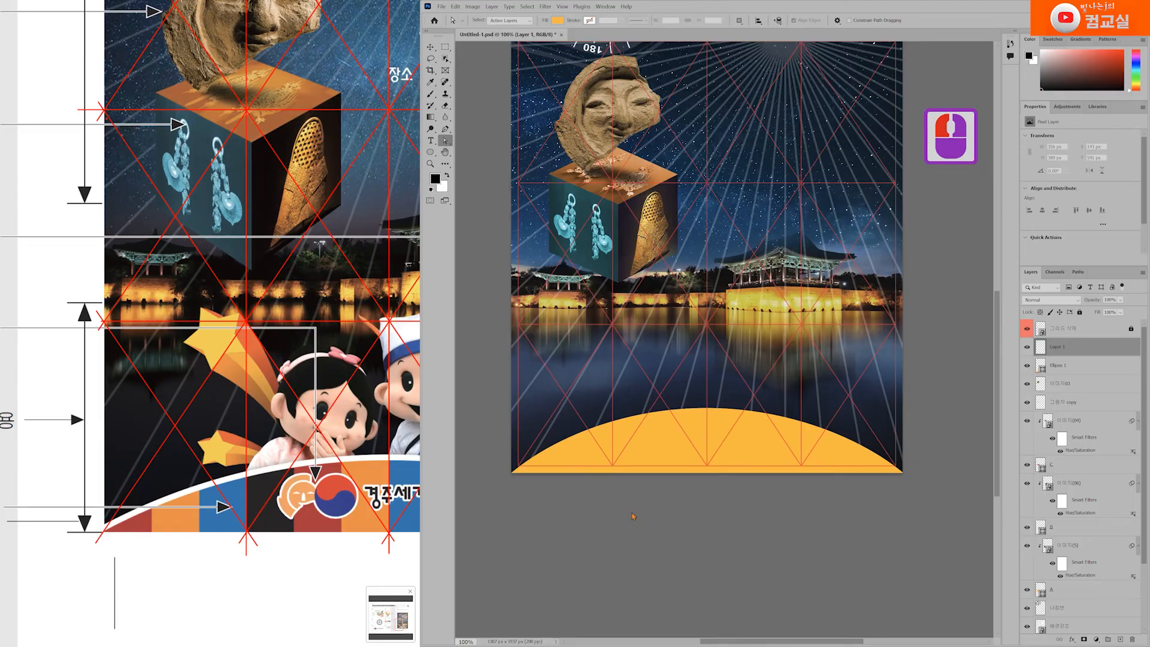
scroll(536, 471, up, 2)
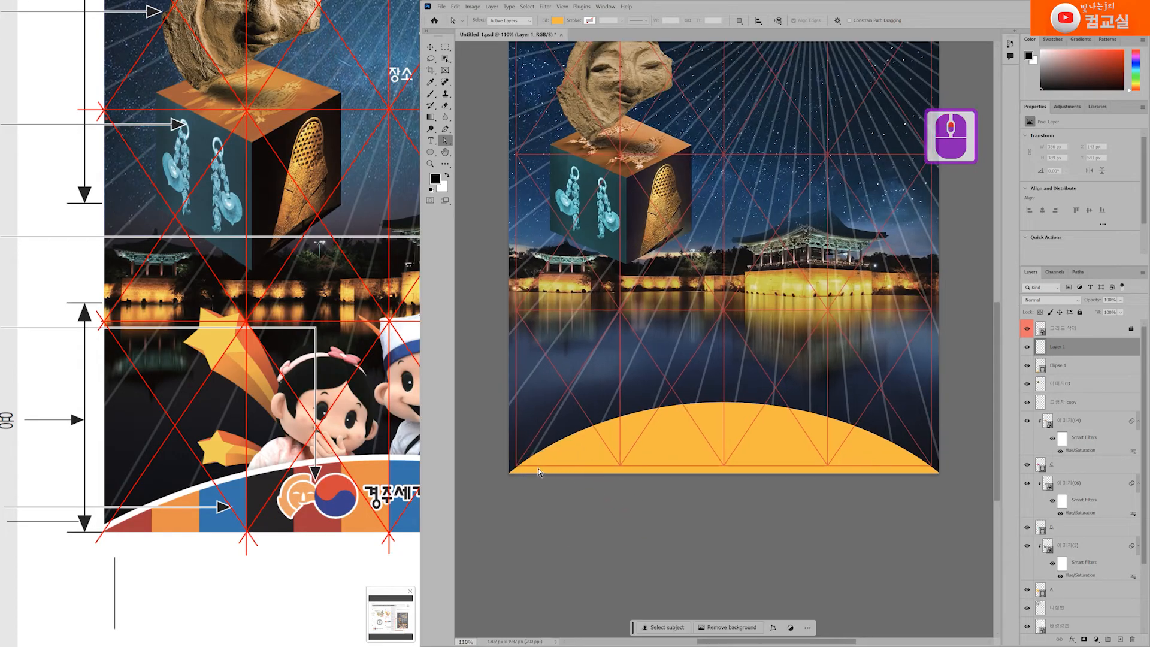
scroll(540, 472, up, 1)
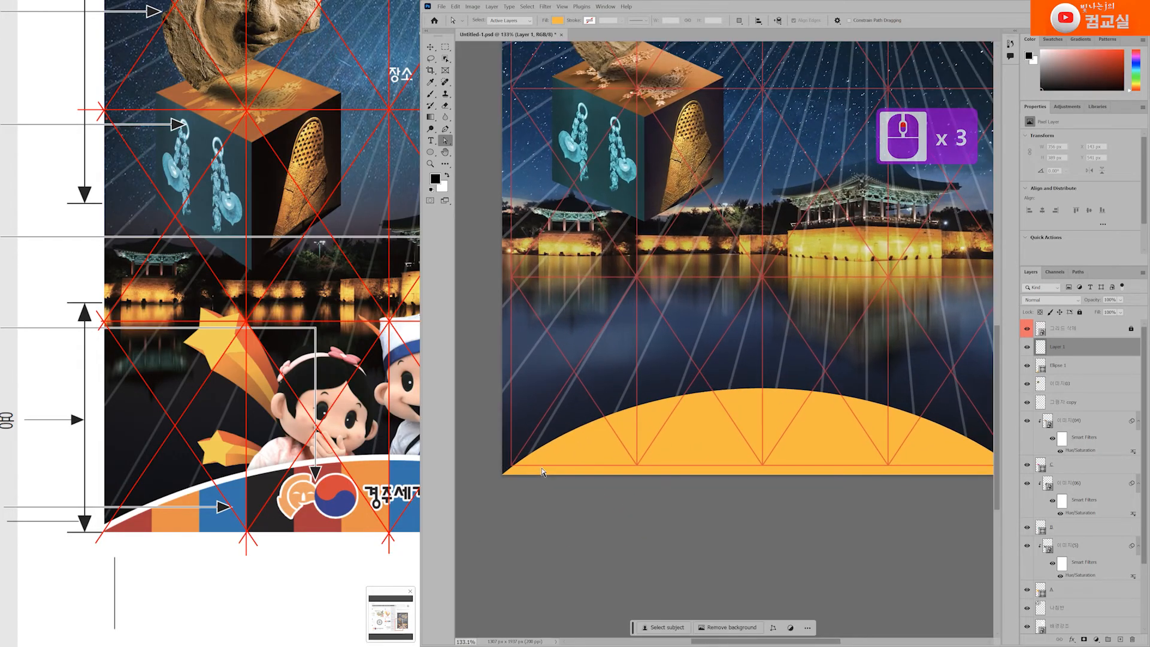
click(445, 46)
click(480, 53)
click(589, 467)
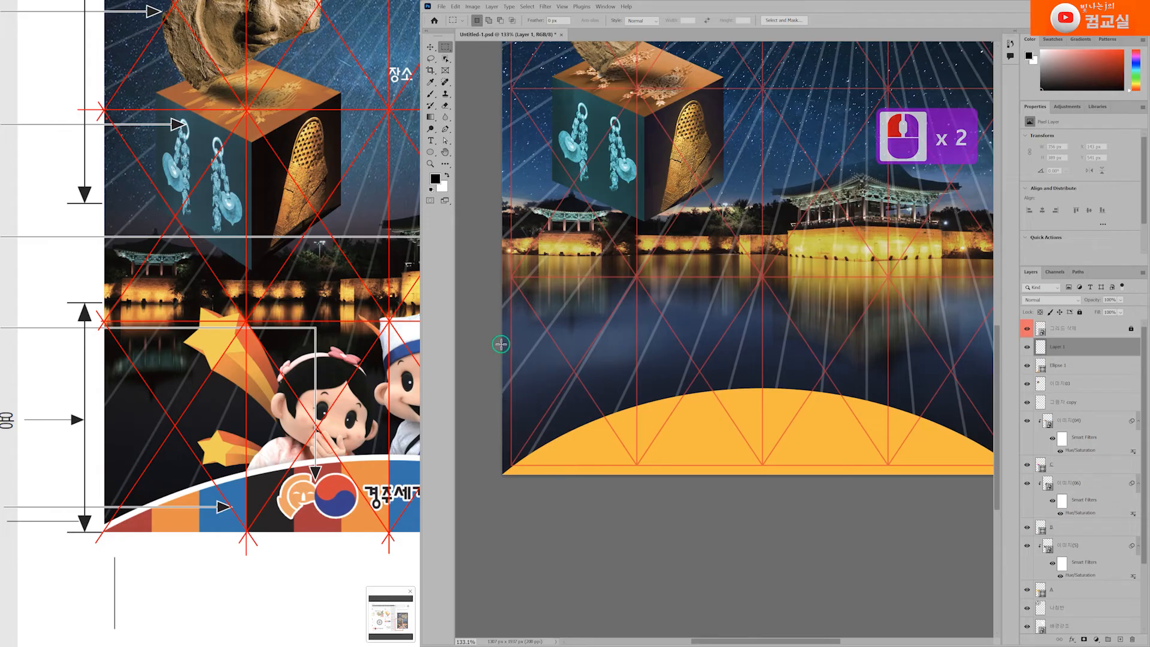
drag(502, 345, 552, 555)
Set the foreground colour to red C15 M100 Y90 K10 and fill the selected strip on the empty layer.
drag(129, 455, 275, 445)
drag(172, 450, 261, 482)
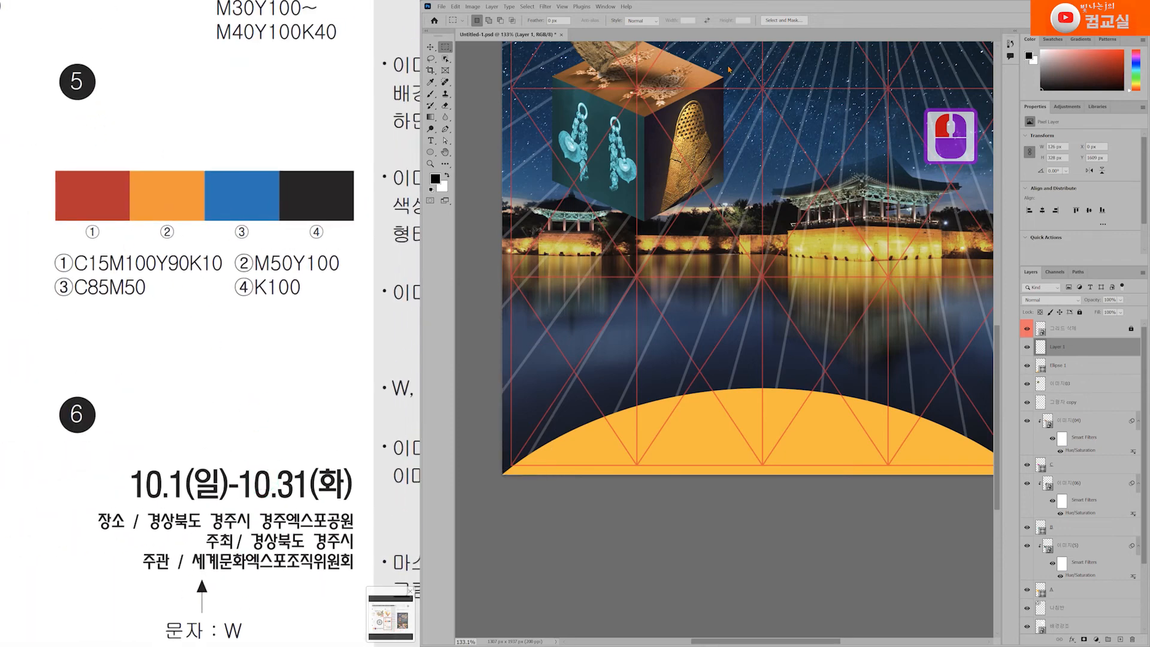
double_click(436, 178)
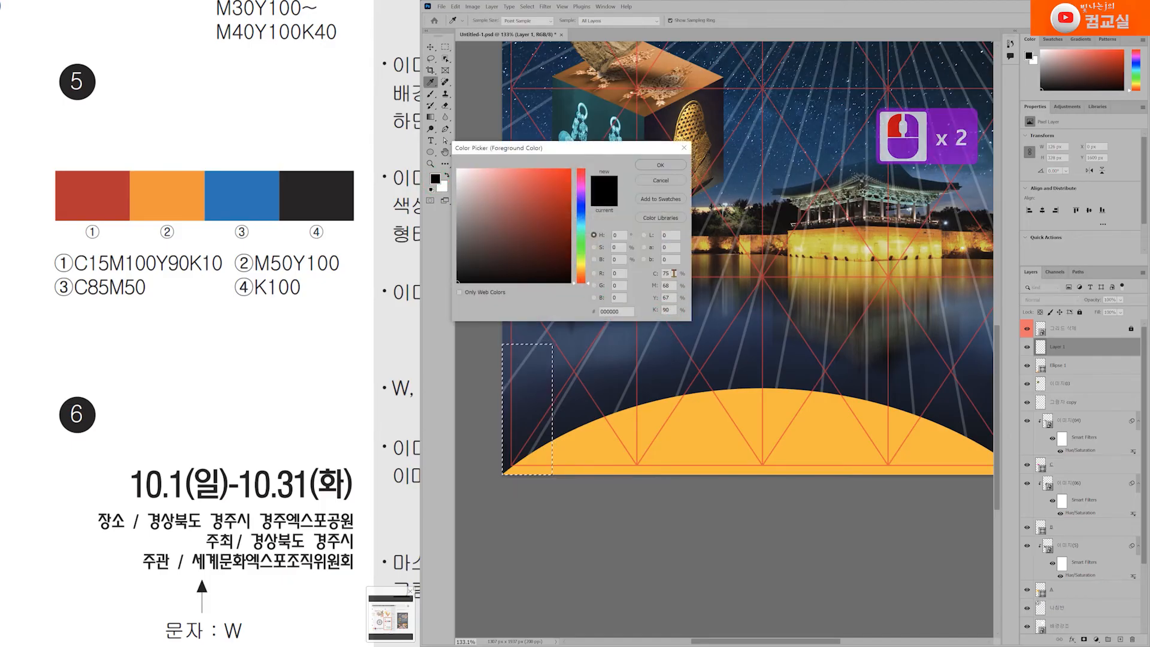
click(765, 339)
text(15)
key(Tab)
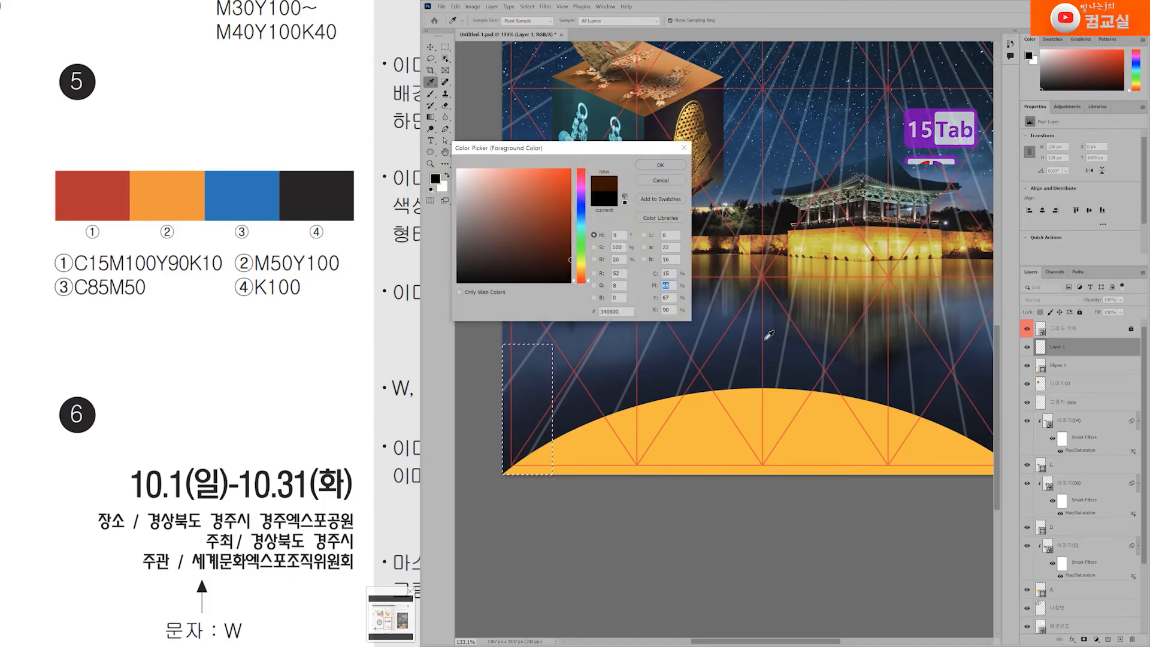
text(100)
key(Tab)
text(90)
key(Tab)
text(10)
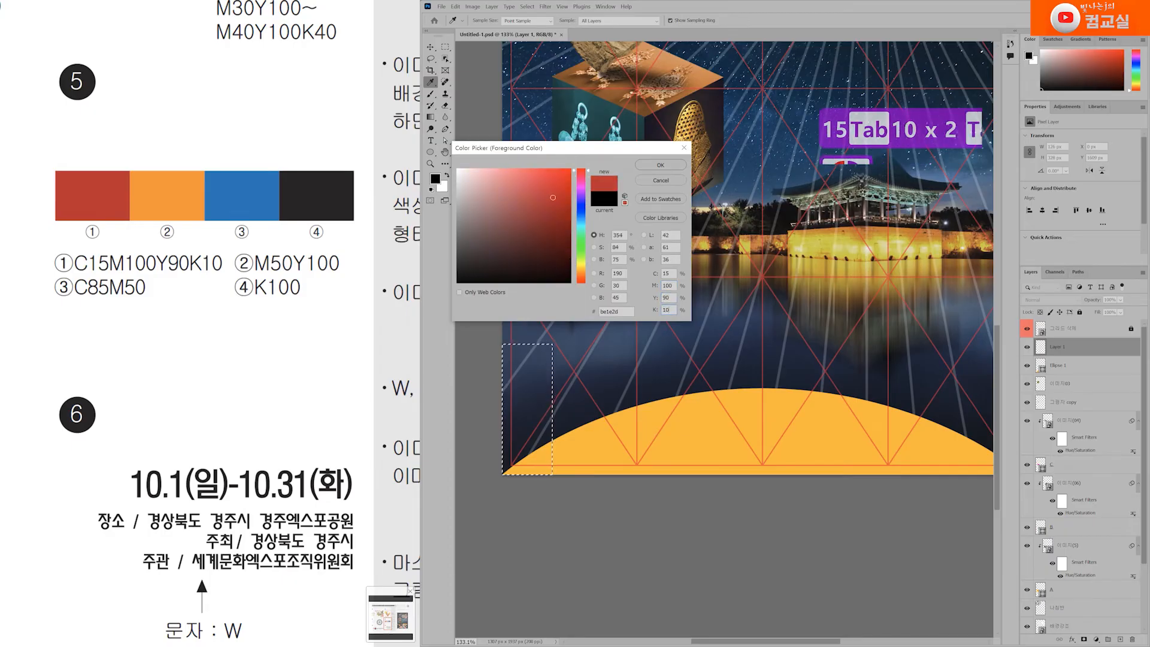
key(Return)
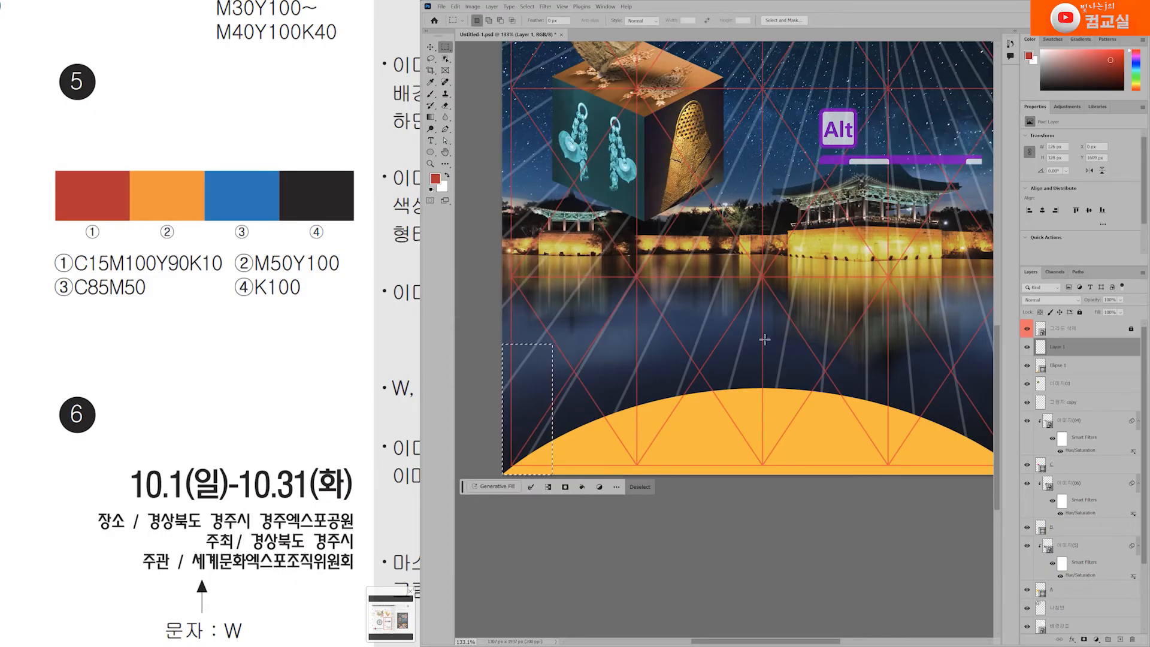
key(alt+Delete)
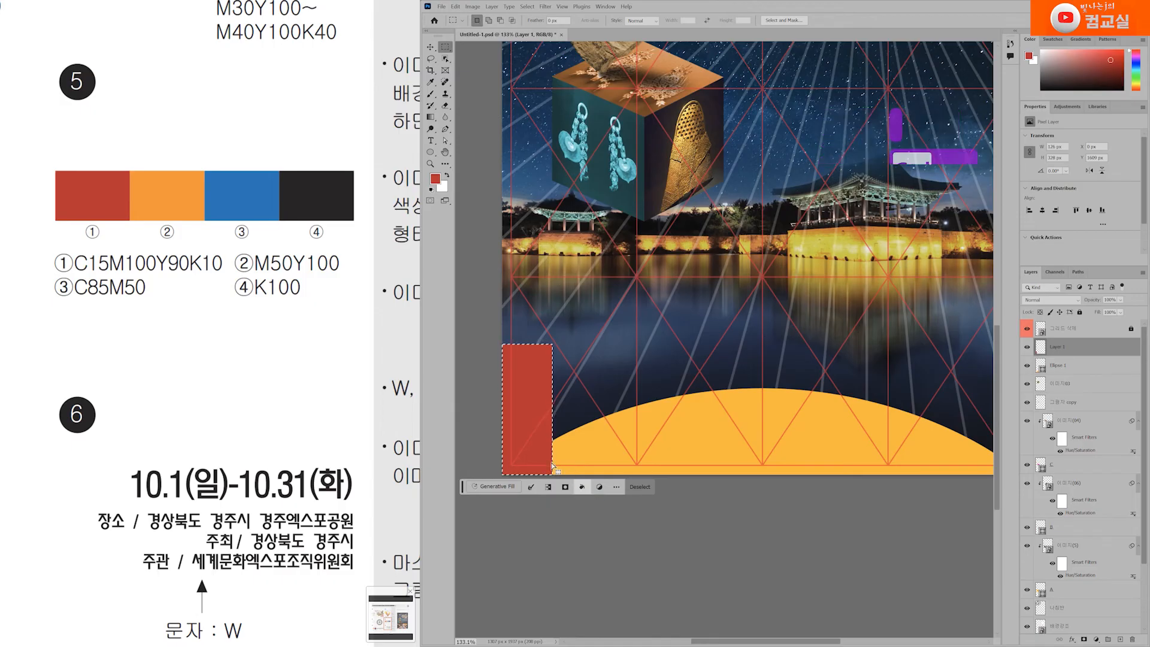
Shift the selection one stripe width right of the red stripe and fill it with orange C0 M50 Y100 K0.
click(520, 457)
drag(519, 458, 571, 462)
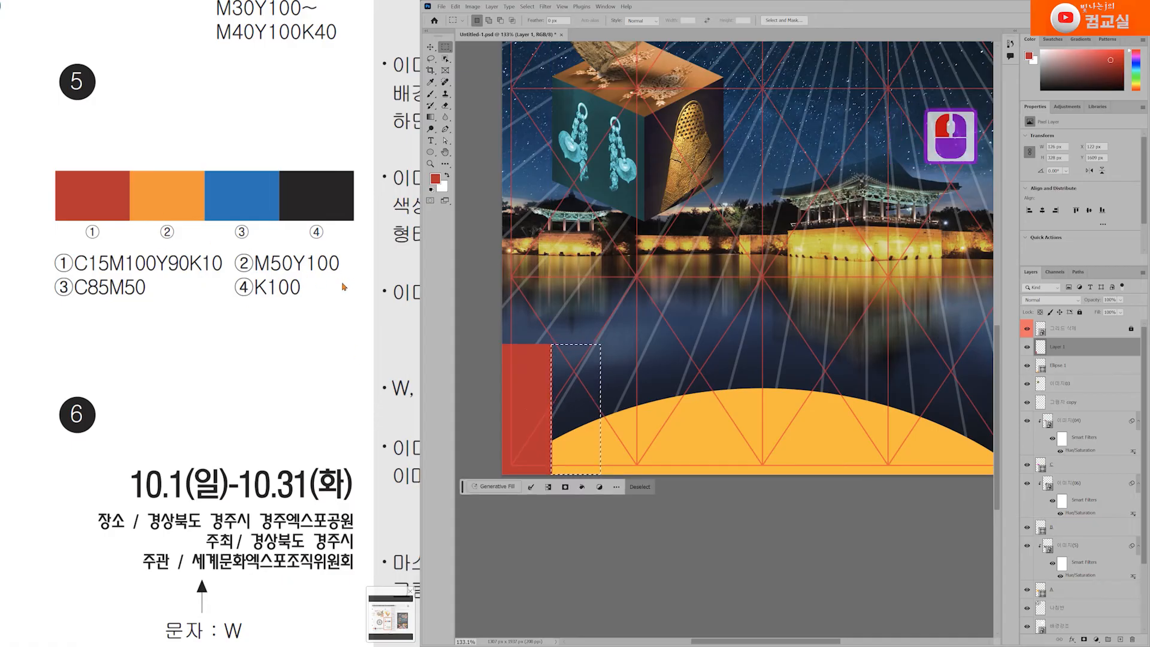
double_click(435, 178)
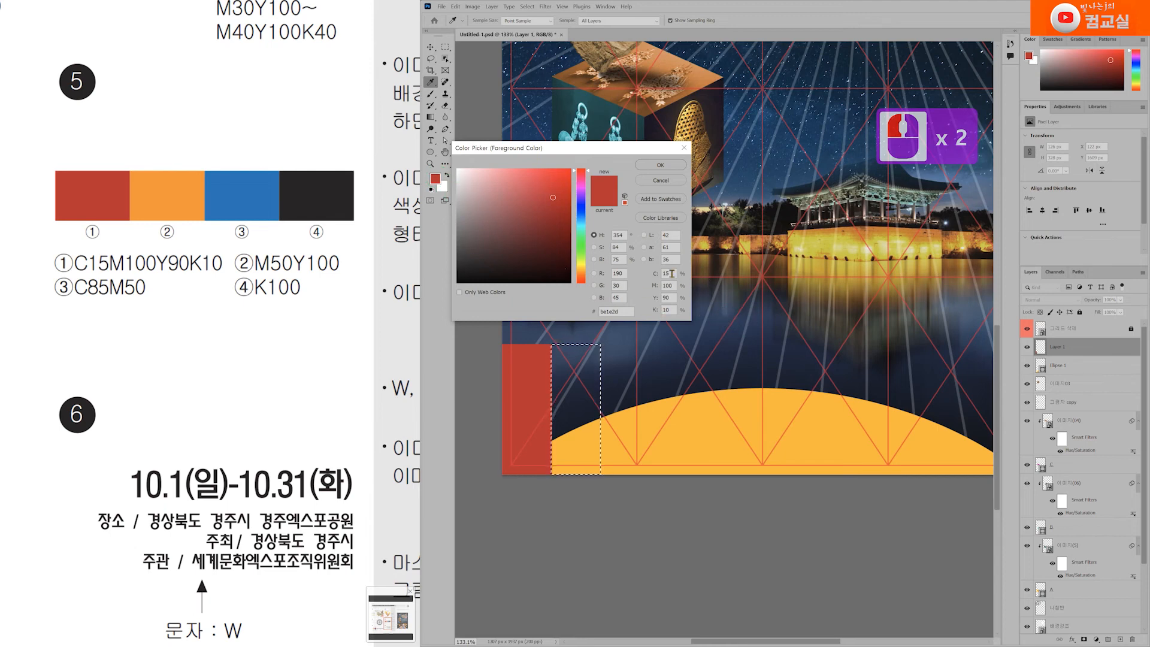
drag(673, 273, 602, 268)
text(0)
key(Tab)
text(50)
key(Tab)
text(100)
key(Return)
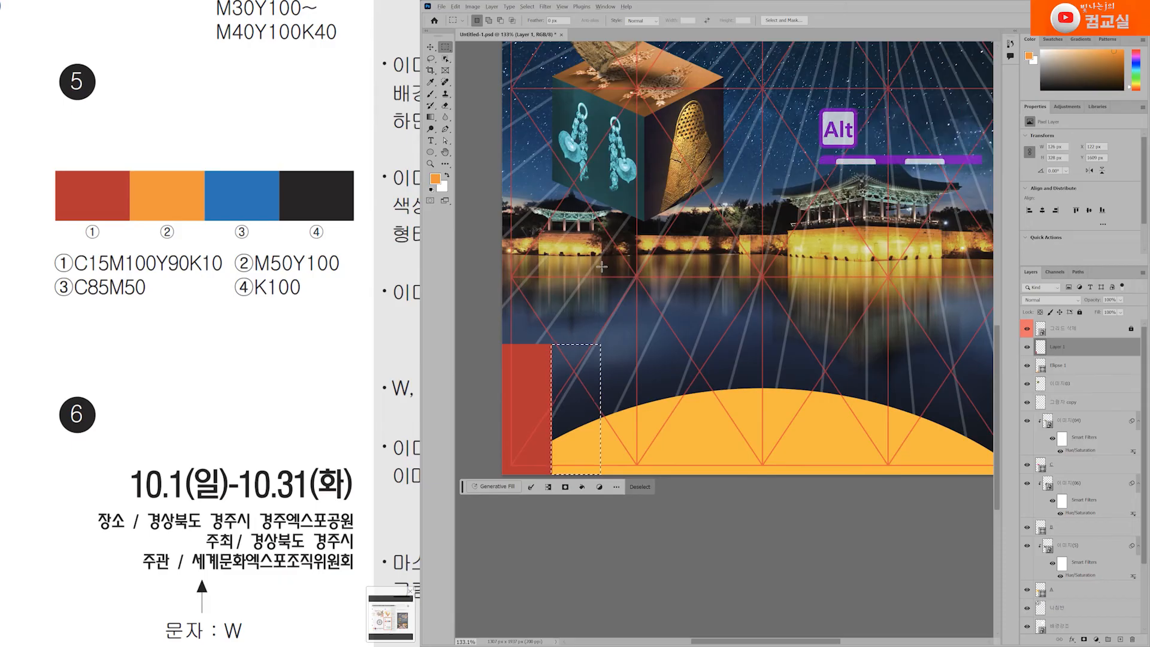
key(alt+Delete)
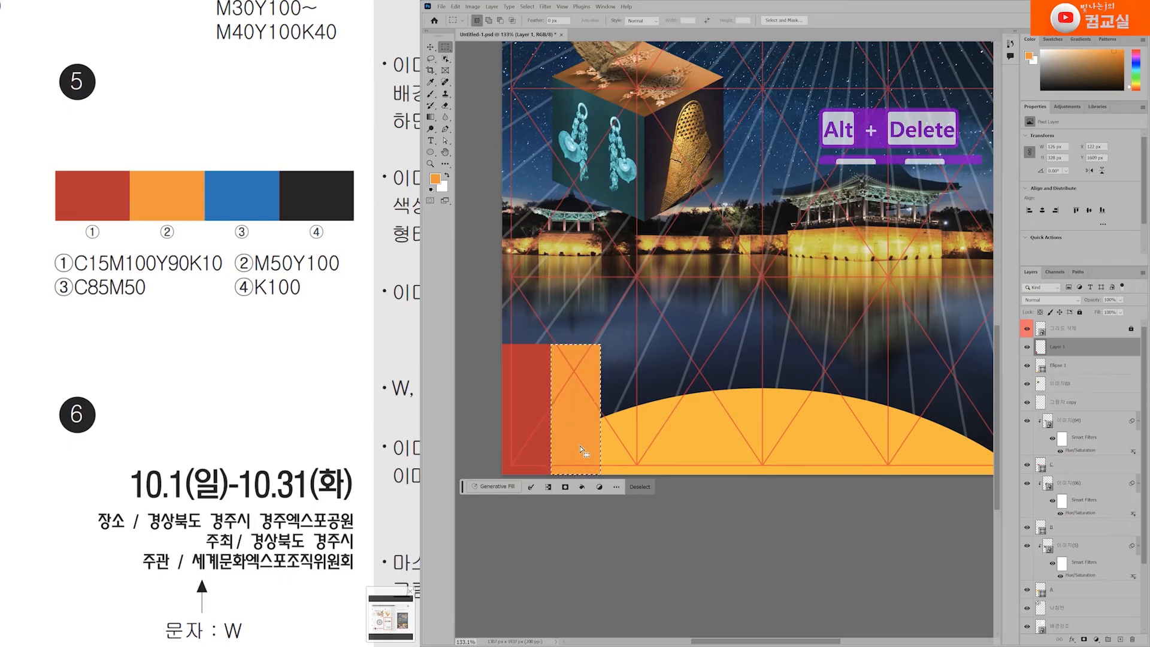
Shift the selection 123 px to the right of the orange stripe and fill it with blue C85 M50 Y0 K0.
drag(581, 446, 630, 451)
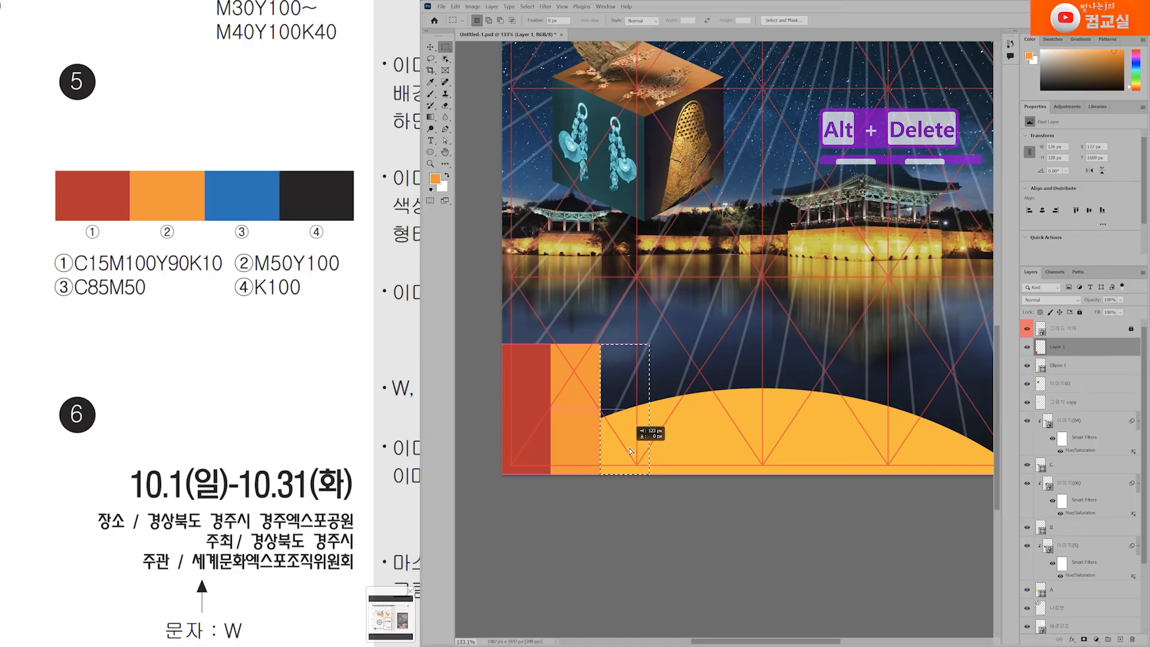
drag(629, 451, 630, 450)
double_click(435, 179)
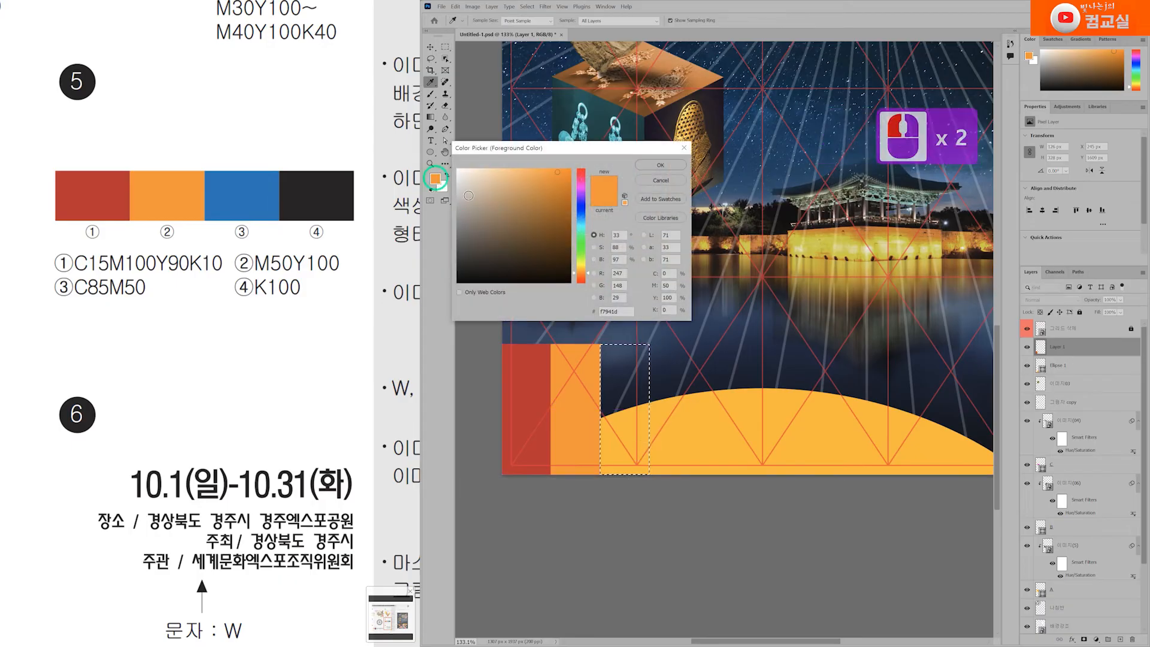
click(666, 273)
text(85)
key(Tab)
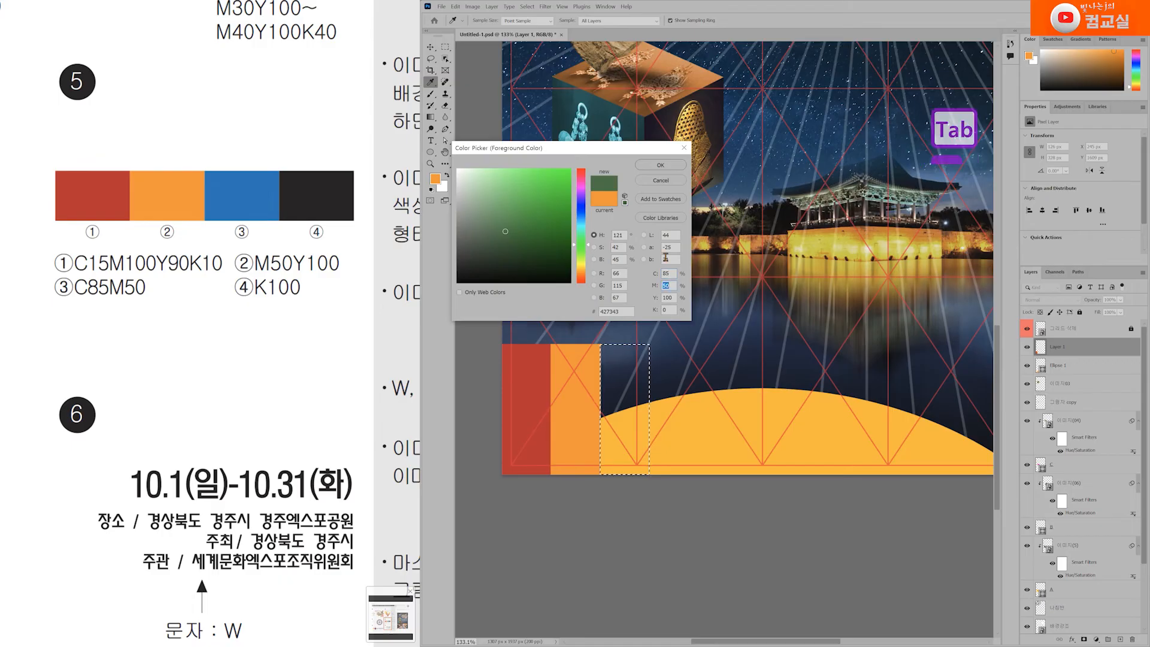
text(0)
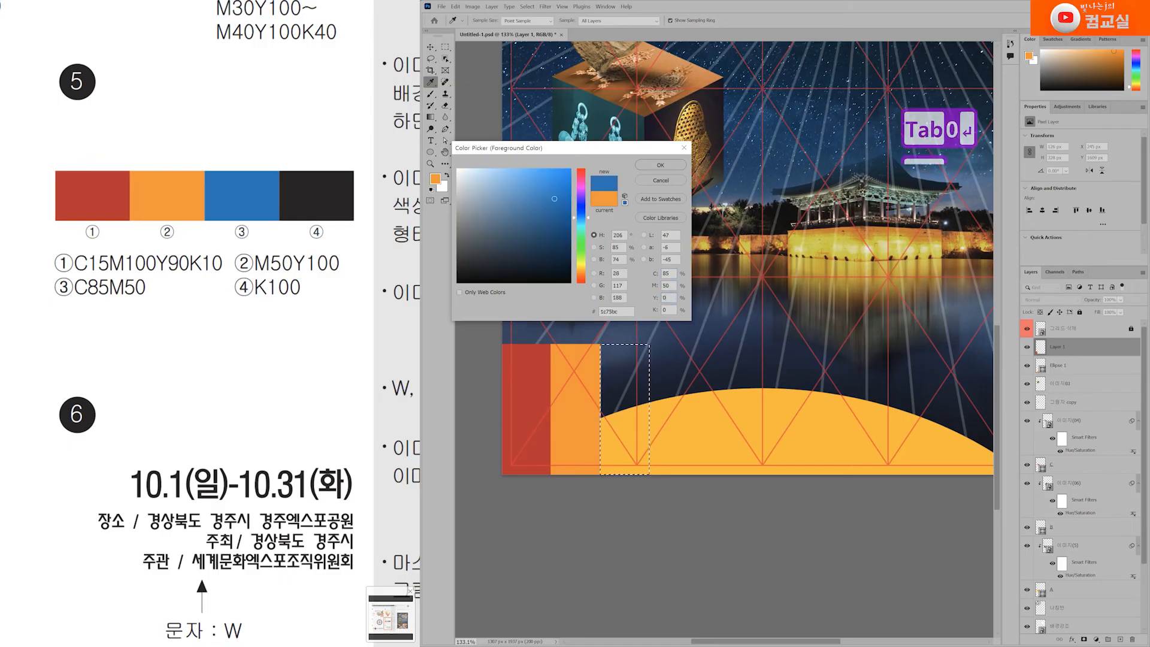
key(Return)
key(alt+Delete)
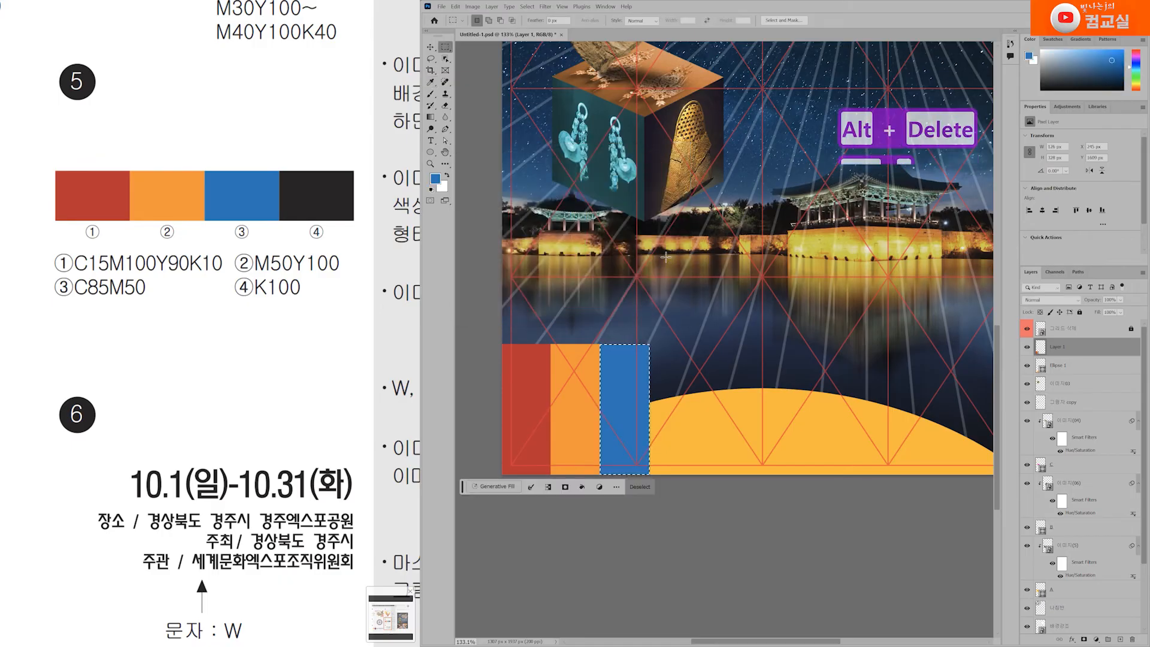
Move the selection one more stripe width right and align it flush against the blue stripe's edge.
drag(625, 460, 674, 460)
scroll(659, 431, up, 10)
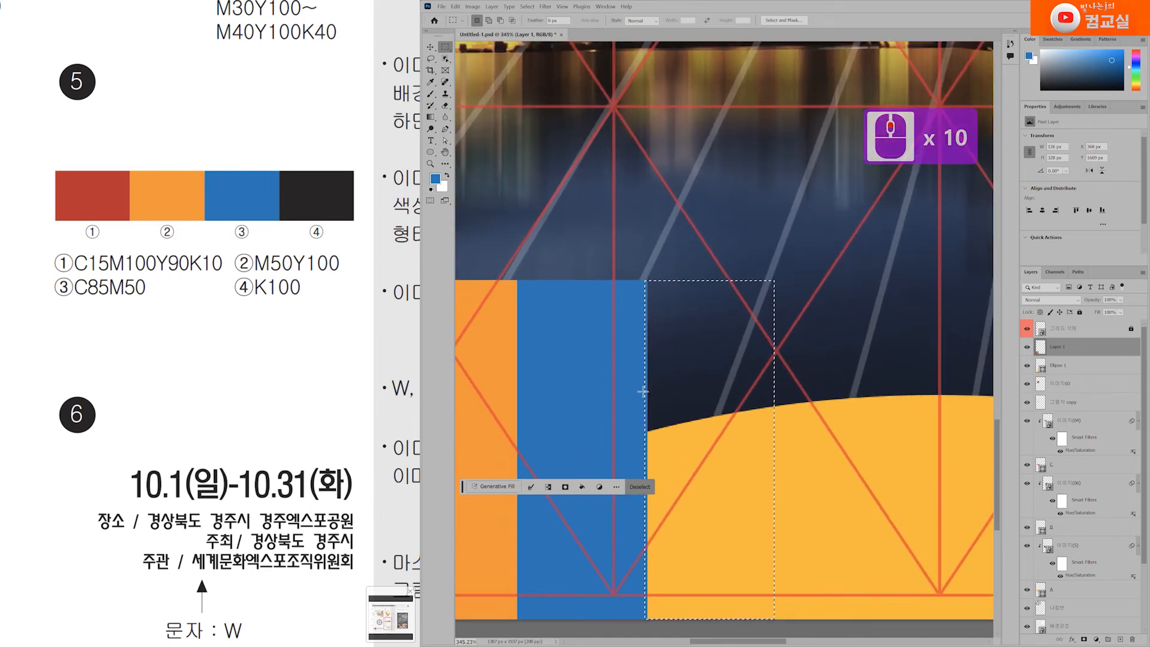
scroll(661, 405, down, 4)
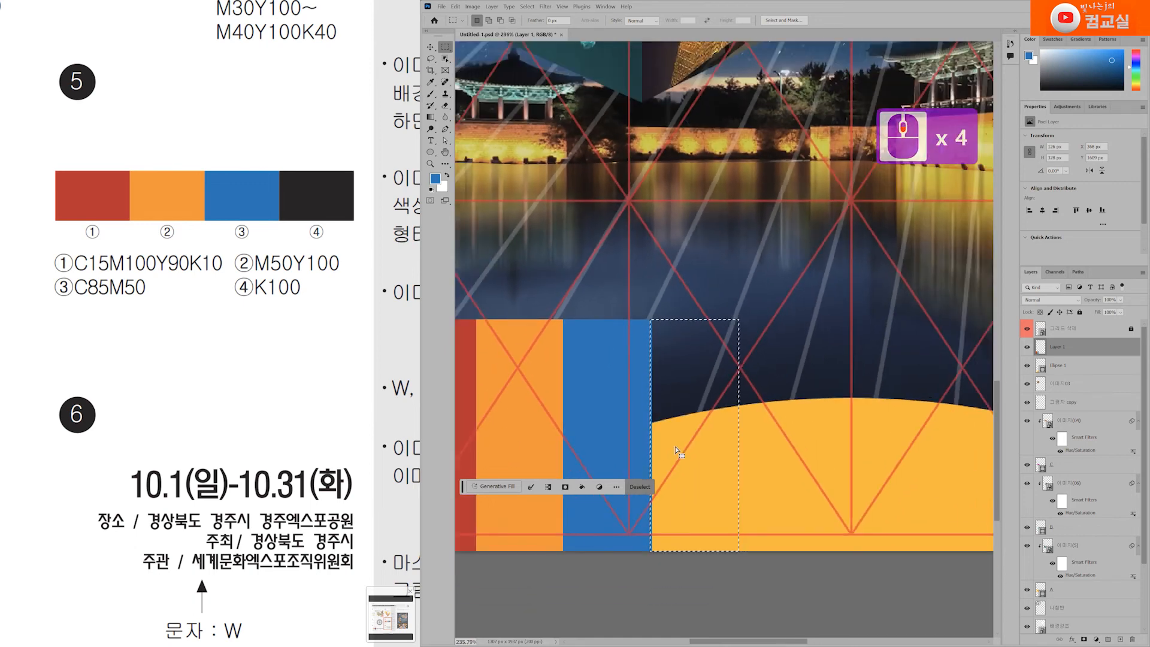
scroll(648, 347, up, 3)
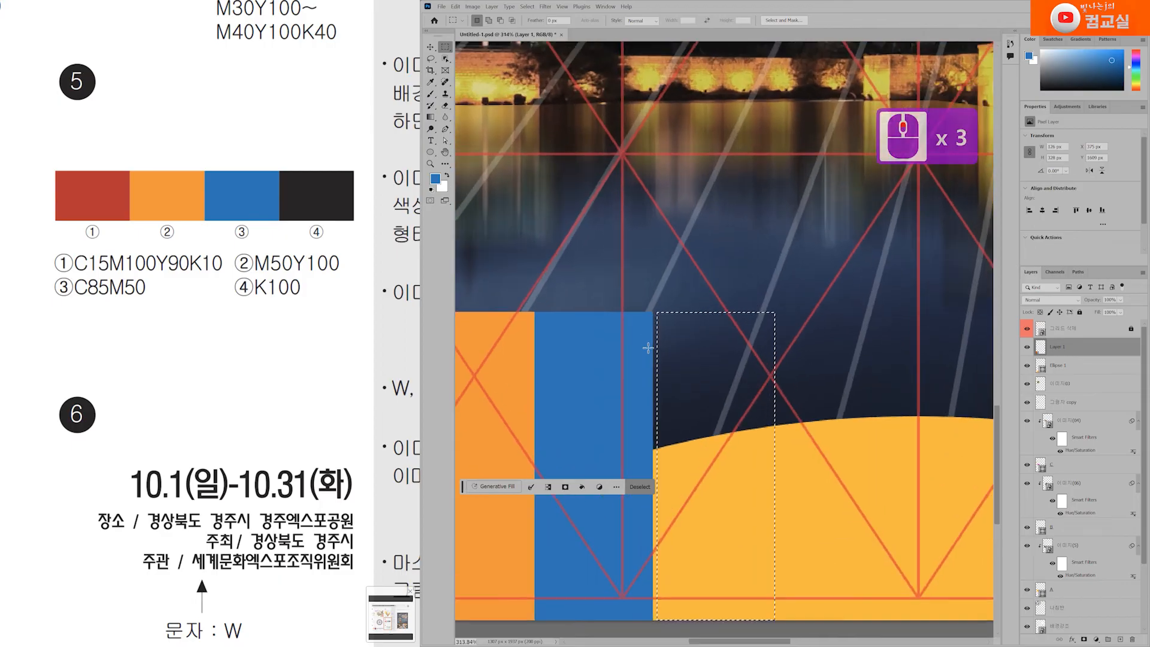
scroll(714, 414, down, 2)
drag(662, 461, 673, 464)
scroll(686, 461, down, 1)
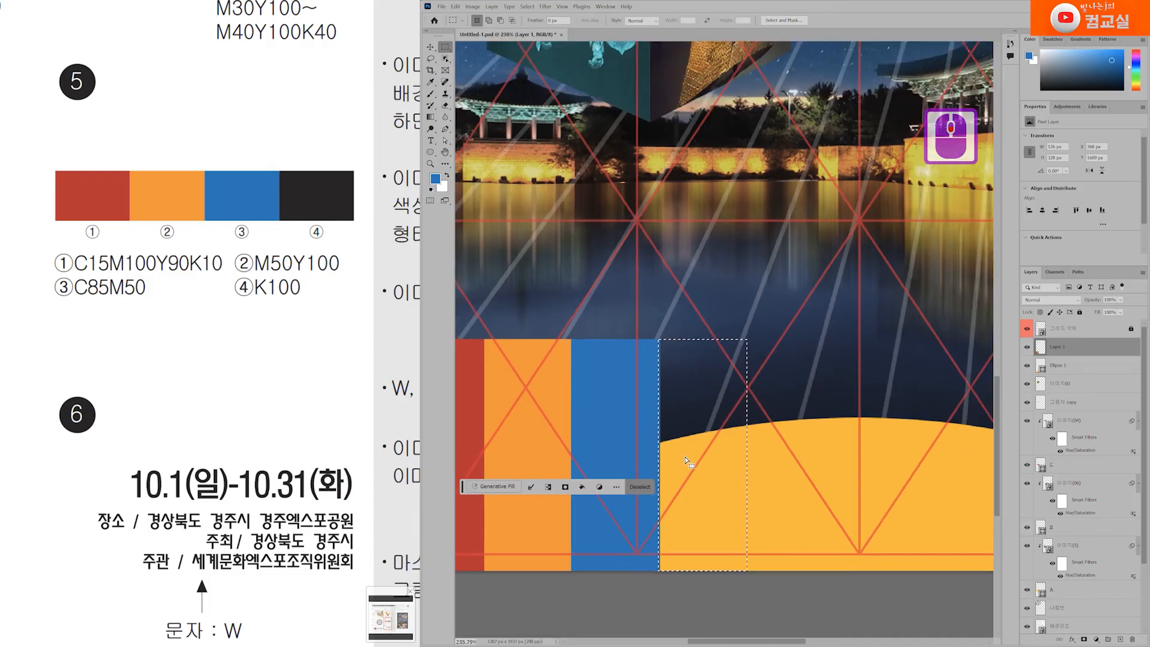
Fill the selected fourth stripe with black C0 M0 Y0 K100 and clear the selection.
double_click(434, 178)
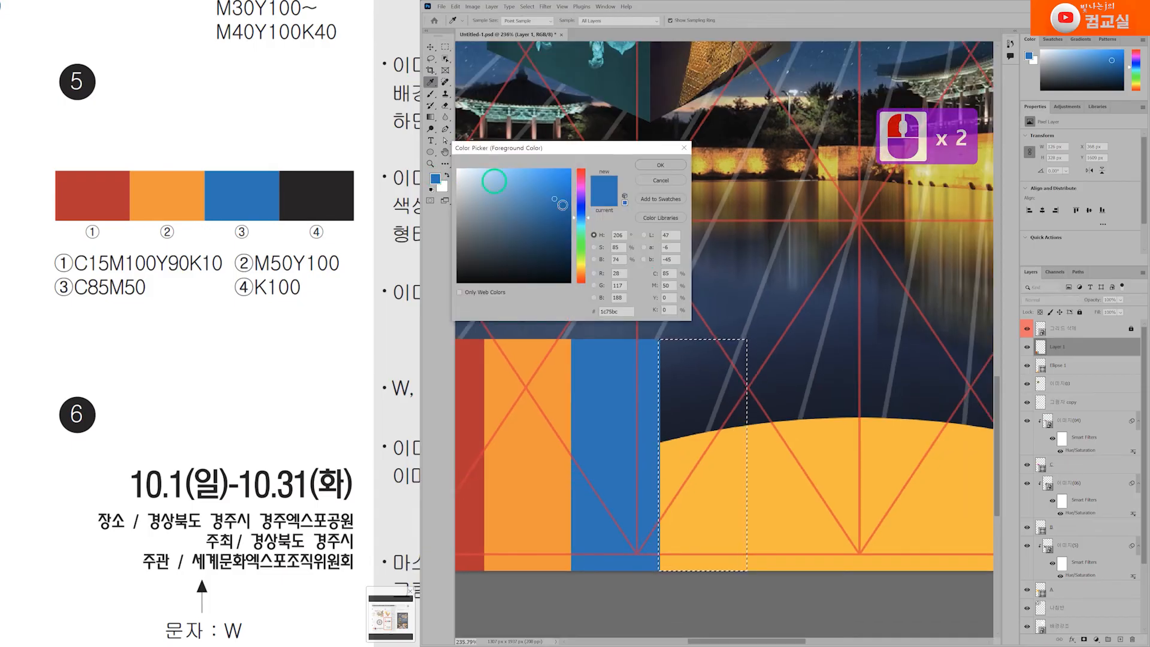
text(0)
key(Tab)
text(0)
key(Tab)
key(Tab)
text(100)
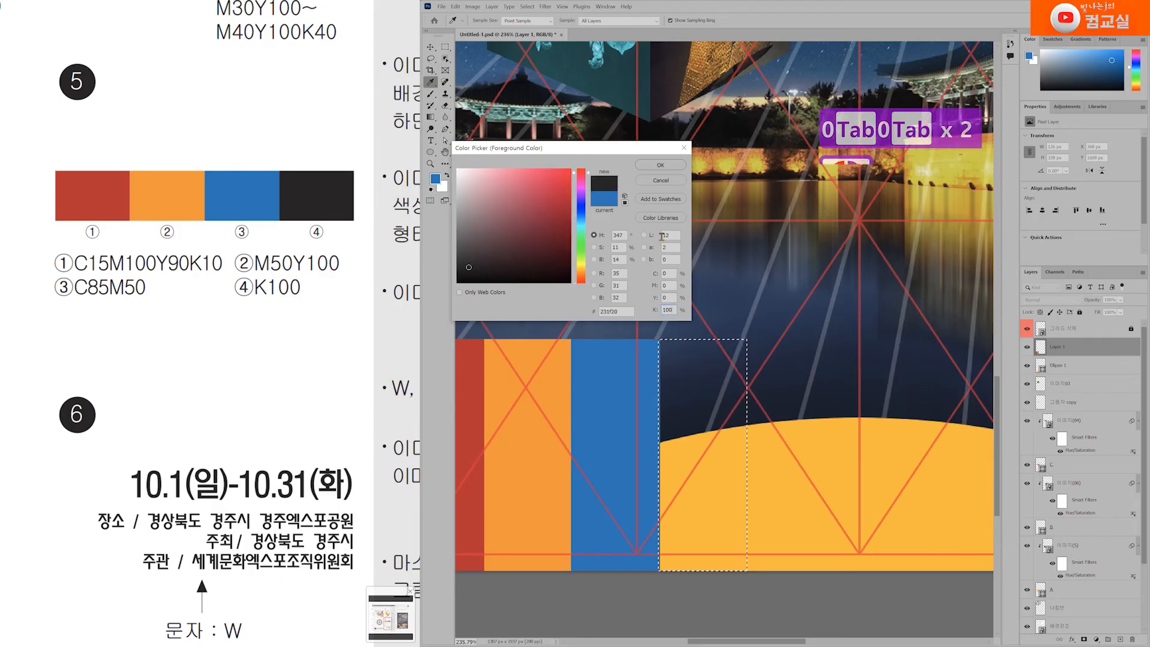
click(660, 165)
key(alt+Delete)
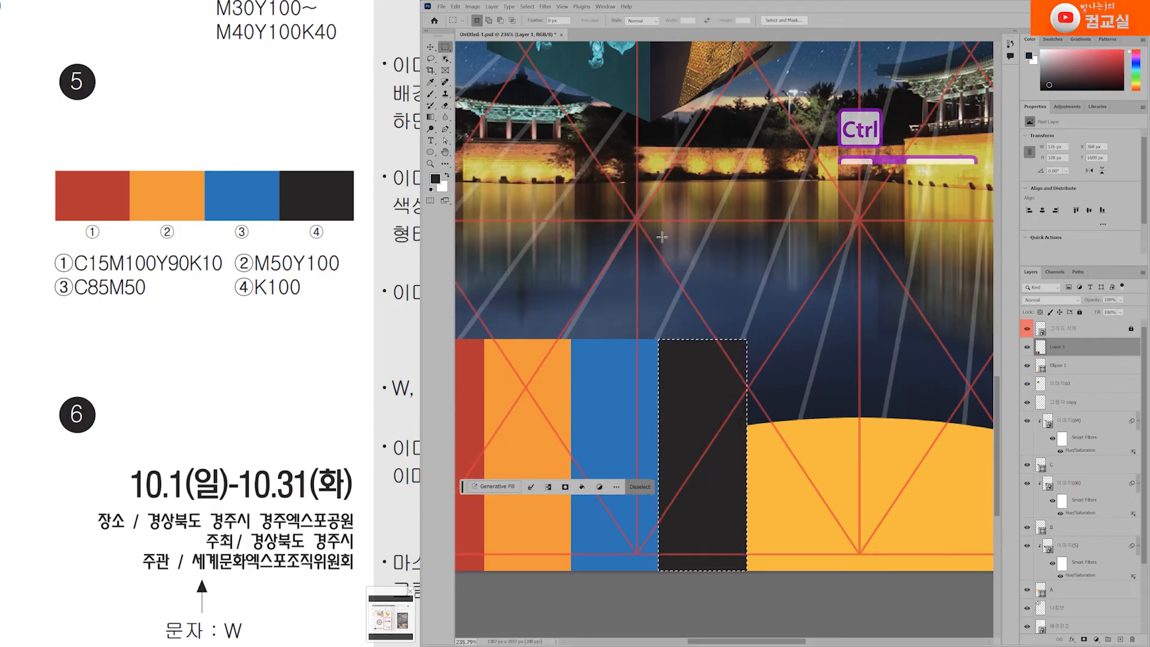
key(ctrl+d)
Free-transform the four-stripe block to a narrower width of 457 px, keeping its 328 px height, to match the reference.
scroll(725, 428, down, 5)
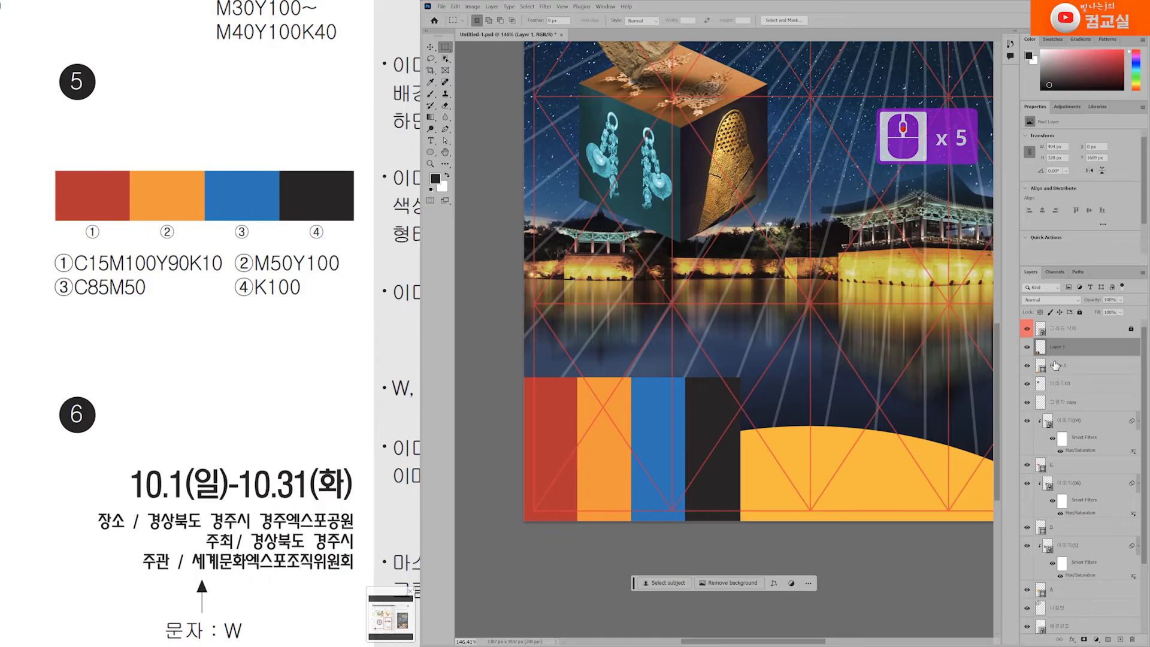
click(942, 424)
key(ctrl+t)
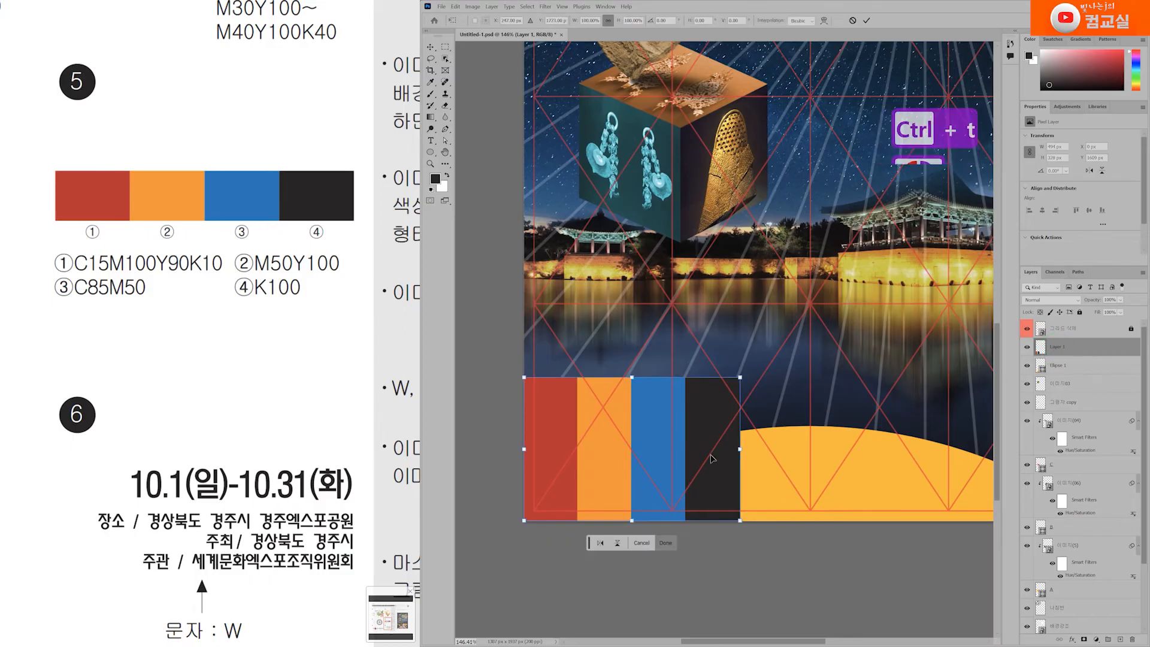
drag(740, 450, 717, 455)
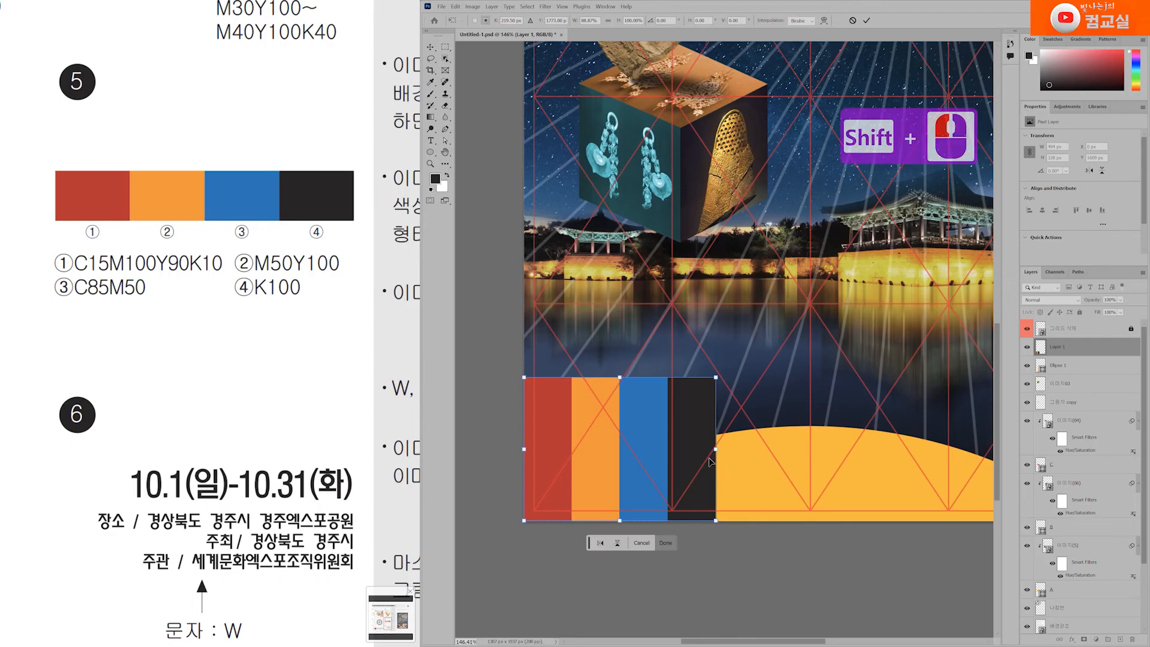
double_click(555, 472)
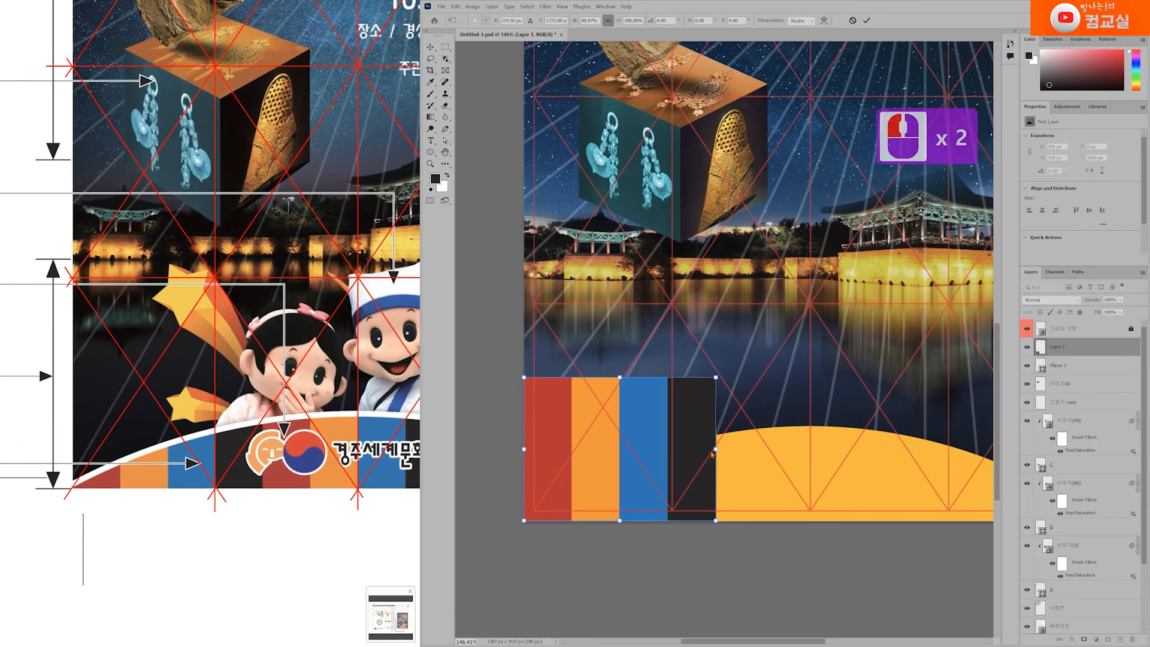
drag(716, 449, 724, 448)
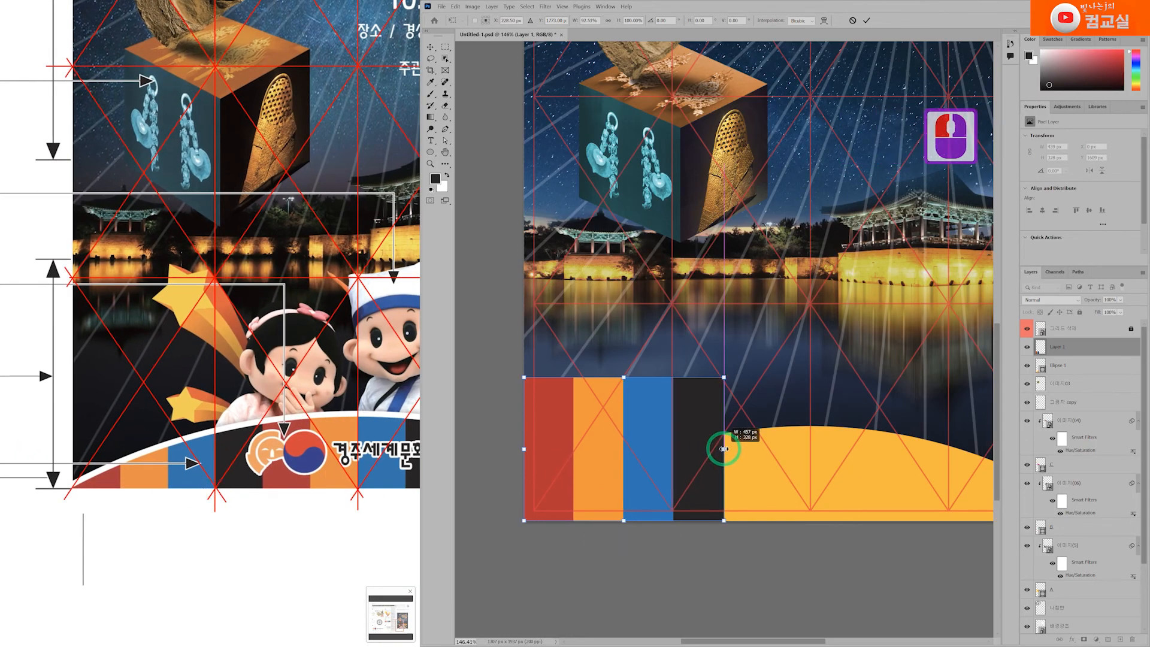
key(Return)
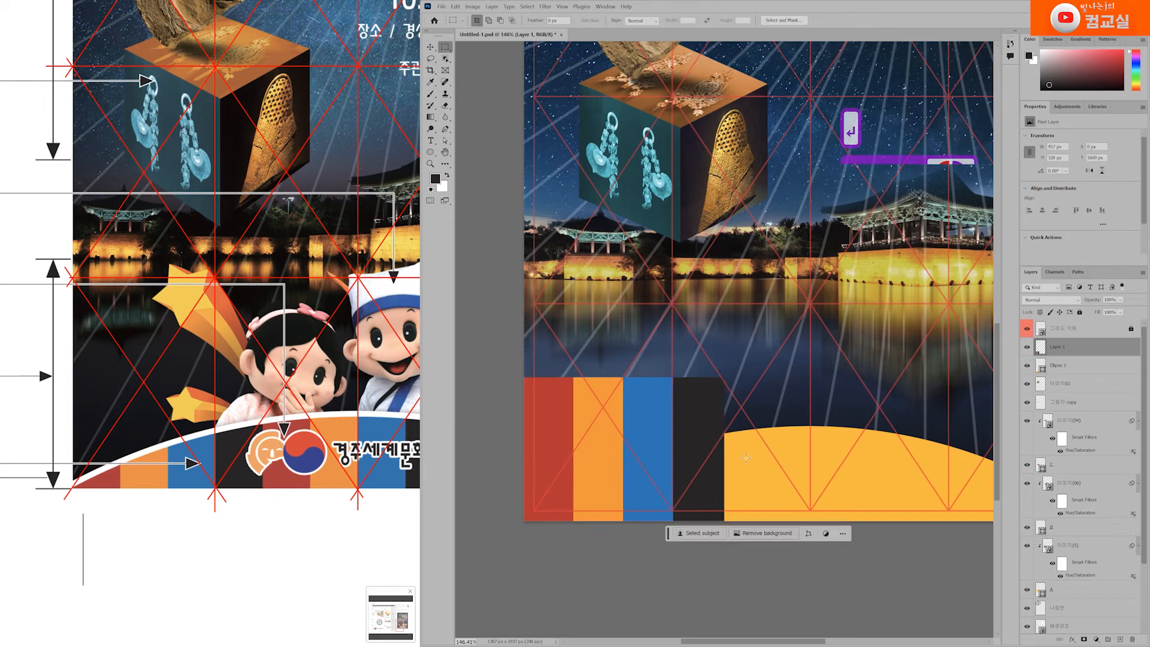
Duplicate the four-stripe block to its right and nudge the copy flush against the first block's black stripe.
drag(339, 468, 239, 445)
drag(342, 437, 216, 444)
drag(333, 446, 259, 447)
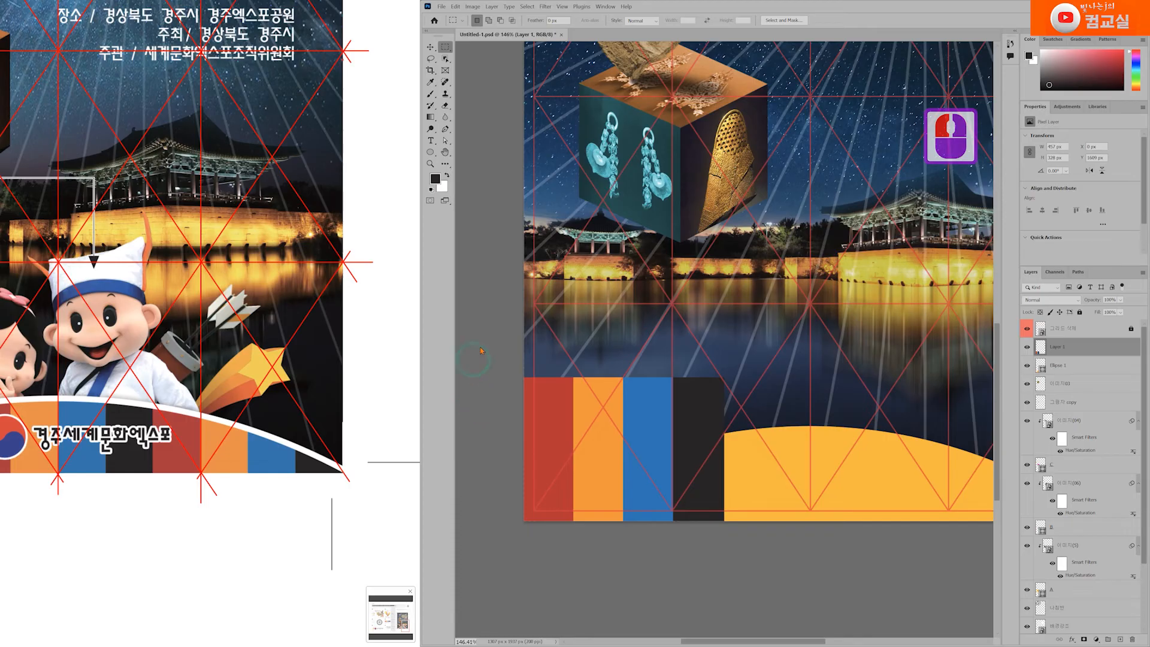
click(1027, 347)
click(1026, 348)
scroll(632, 411, down, 2)
drag(631, 411, 769, 431)
scroll(641, 431, up, 6)
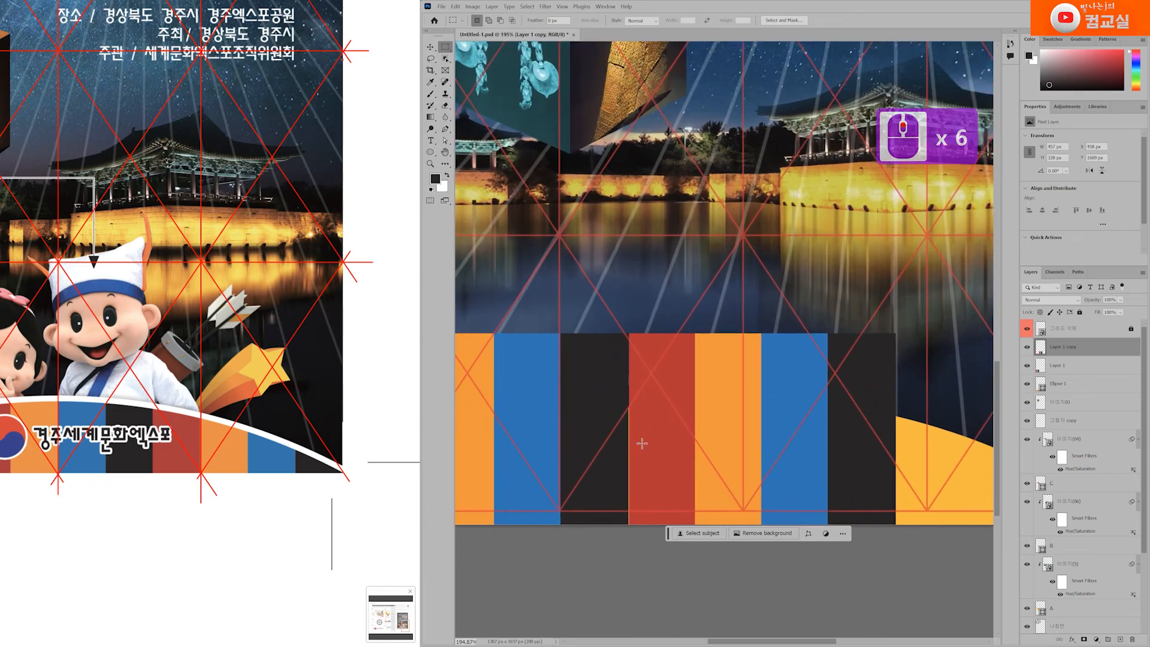
key(ctrl+Left)
key(ctrl+Left)
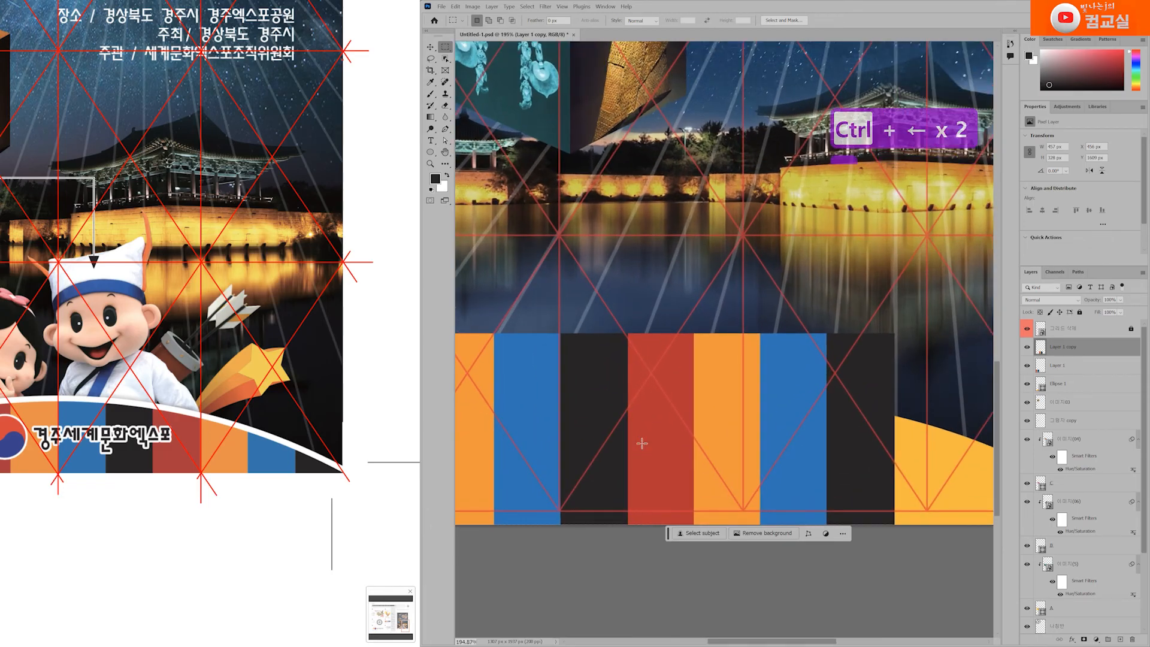
Add a third copy of the four-stripe block at the right end and nudge it flush against the second.
scroll(641, 443, down, 4)
drag(670, 446, 853, 456)
scroll(838, 453, up, 5)
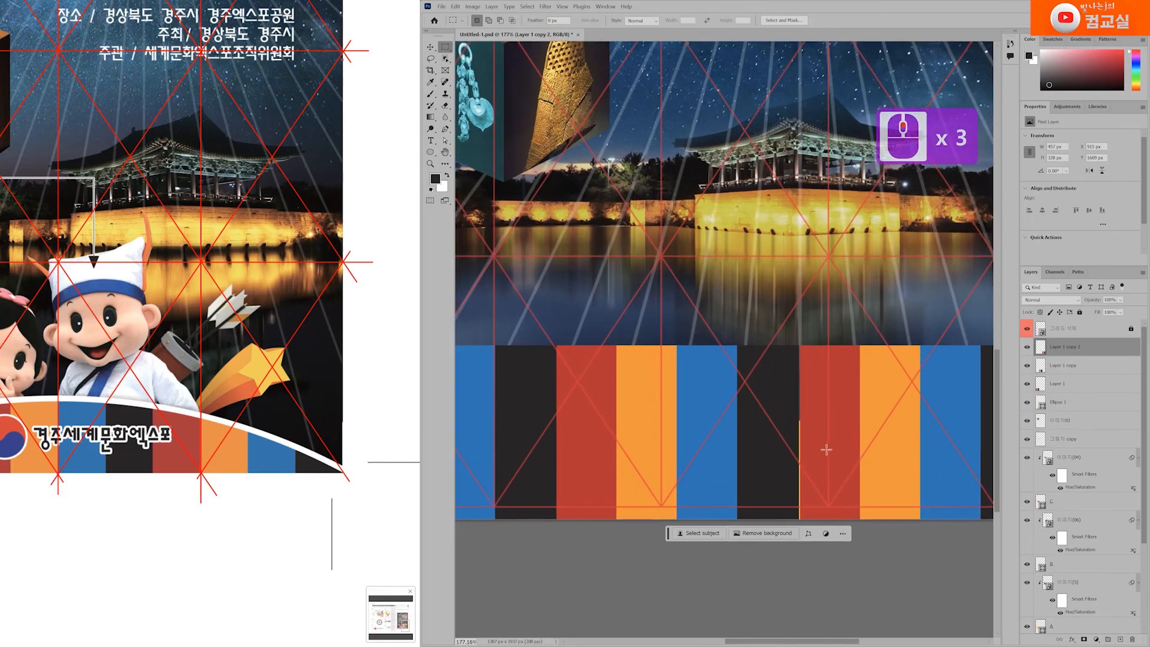
key(ctrl+Left)
key(ctrl+Left)
key(ctrl+Left)
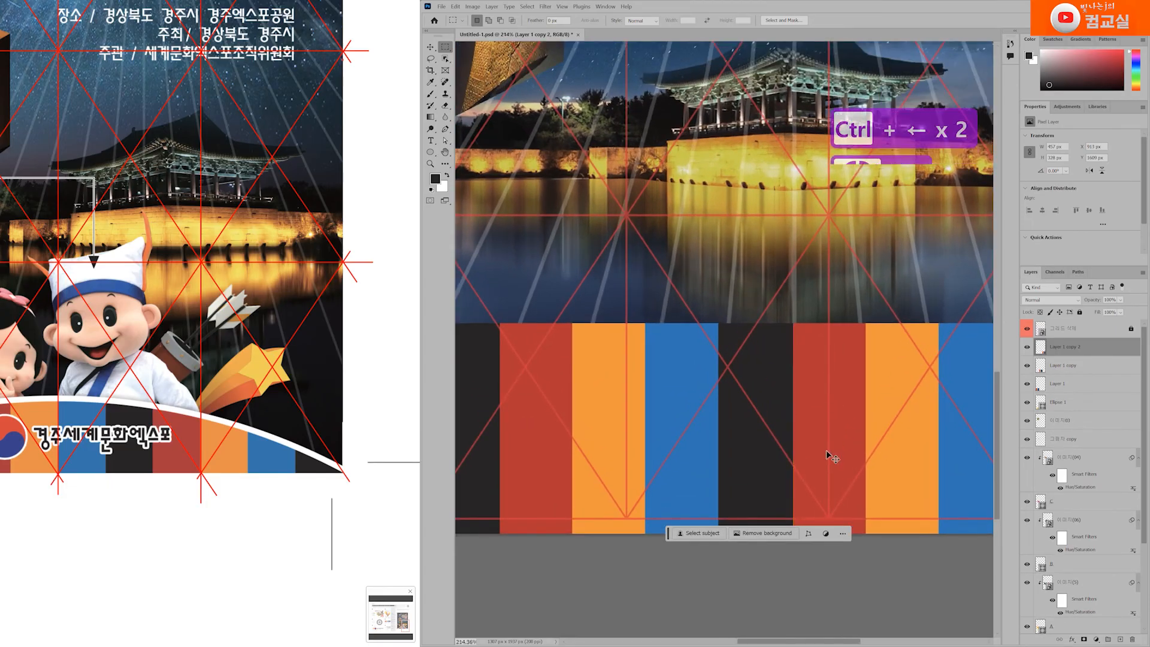
scroll(827, 451, down, 3)
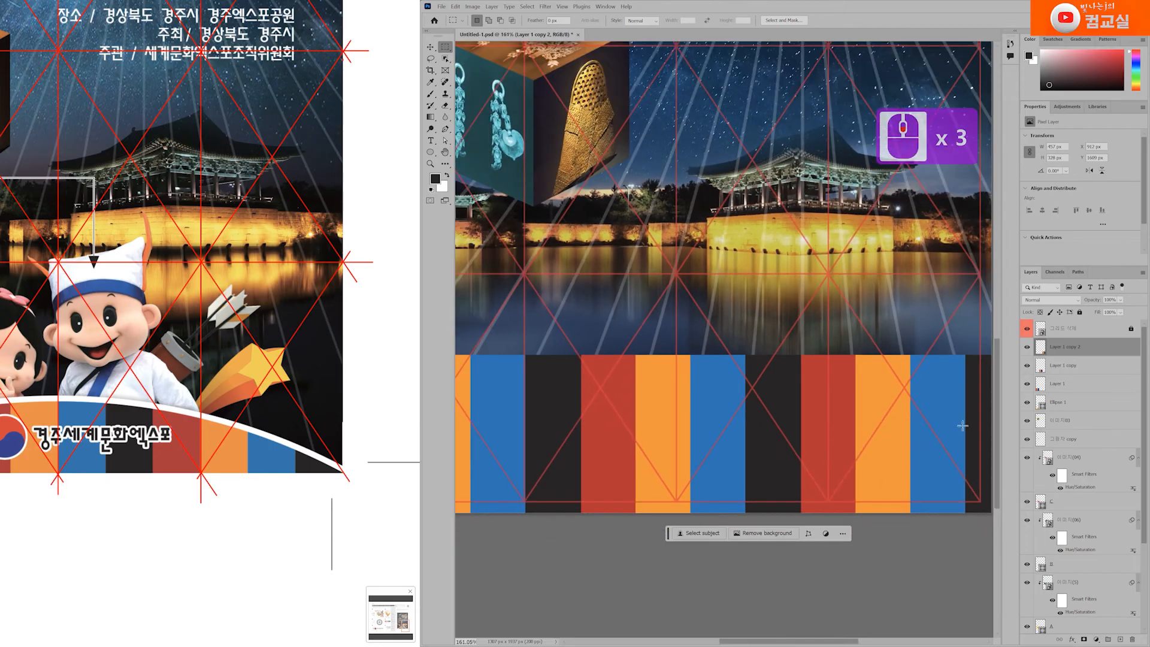
Select the three stripe layers and merge them into a single layer.
click(1069, 386)
shift+click(1065, 352)
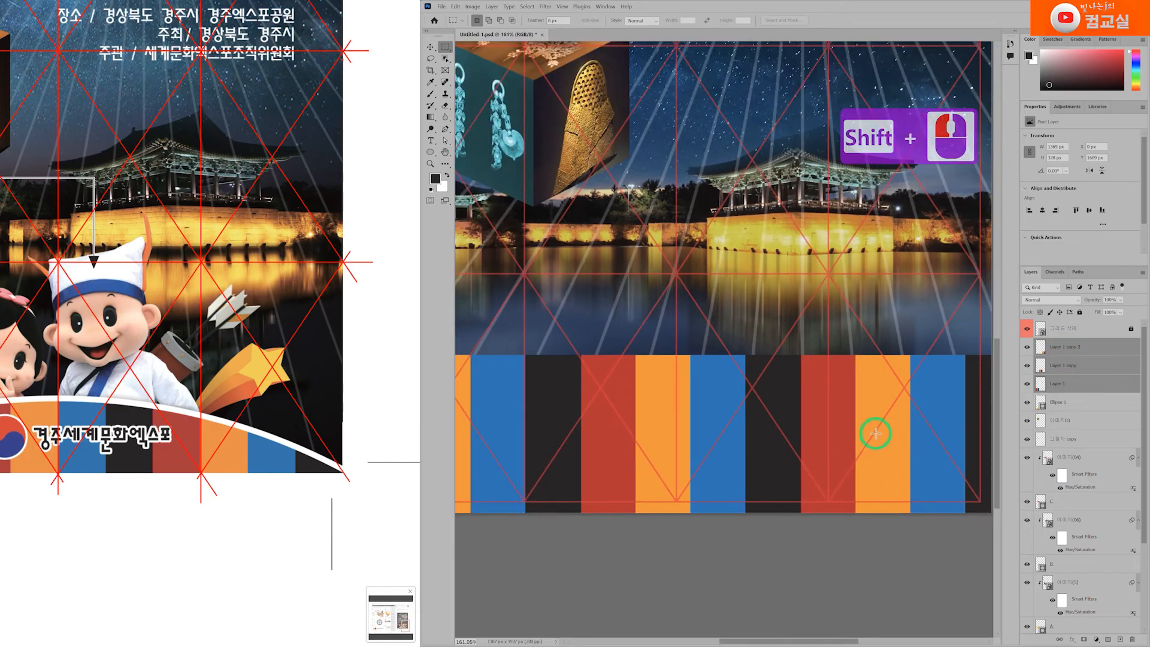
scroll(878, 431, down, 9)
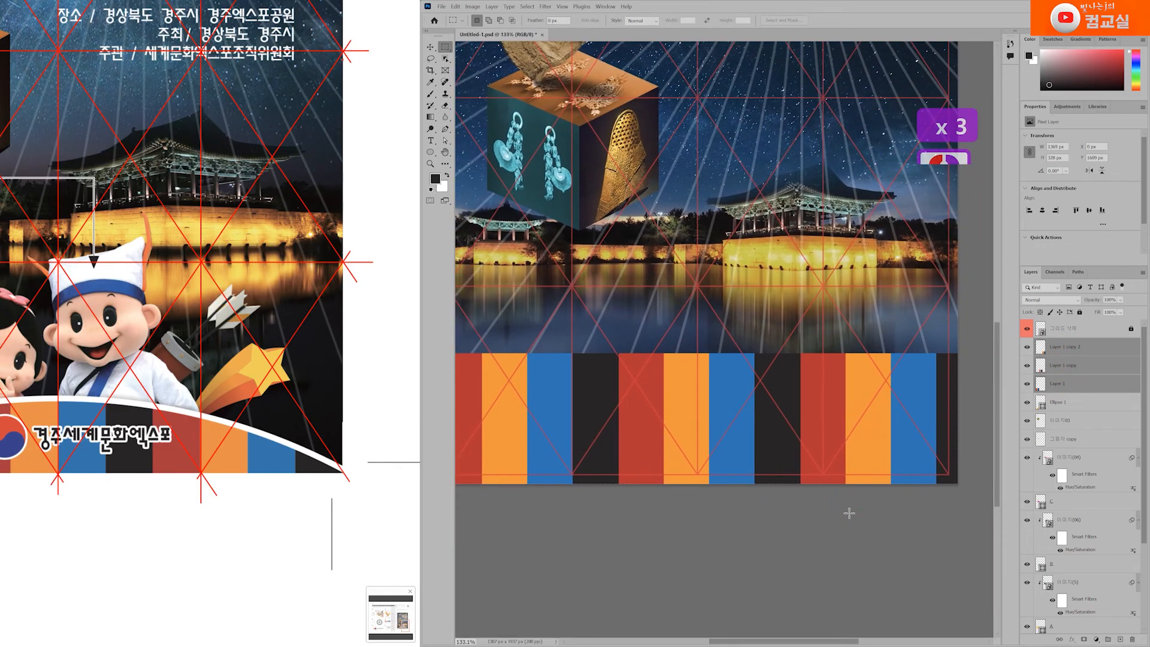
key(ctrl+e)
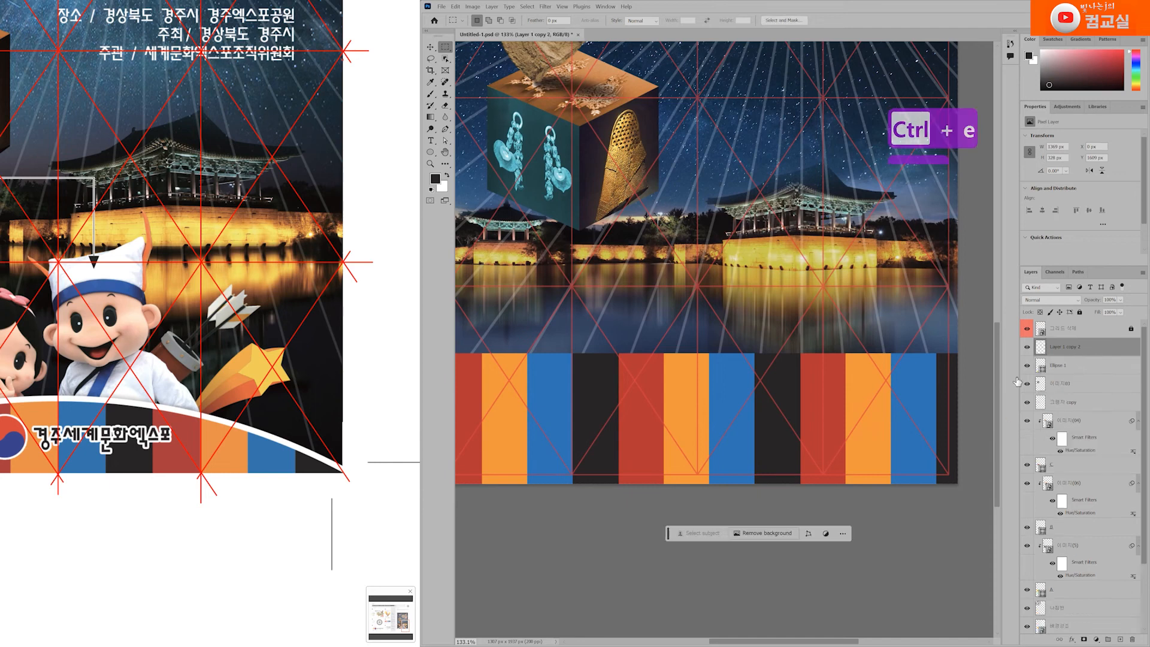
Free-transform the merged stripe band to 1307 px wide at 328 px height, matching the poster's width.
key(ctrl+t)
drag(990, 422, 960, 426)
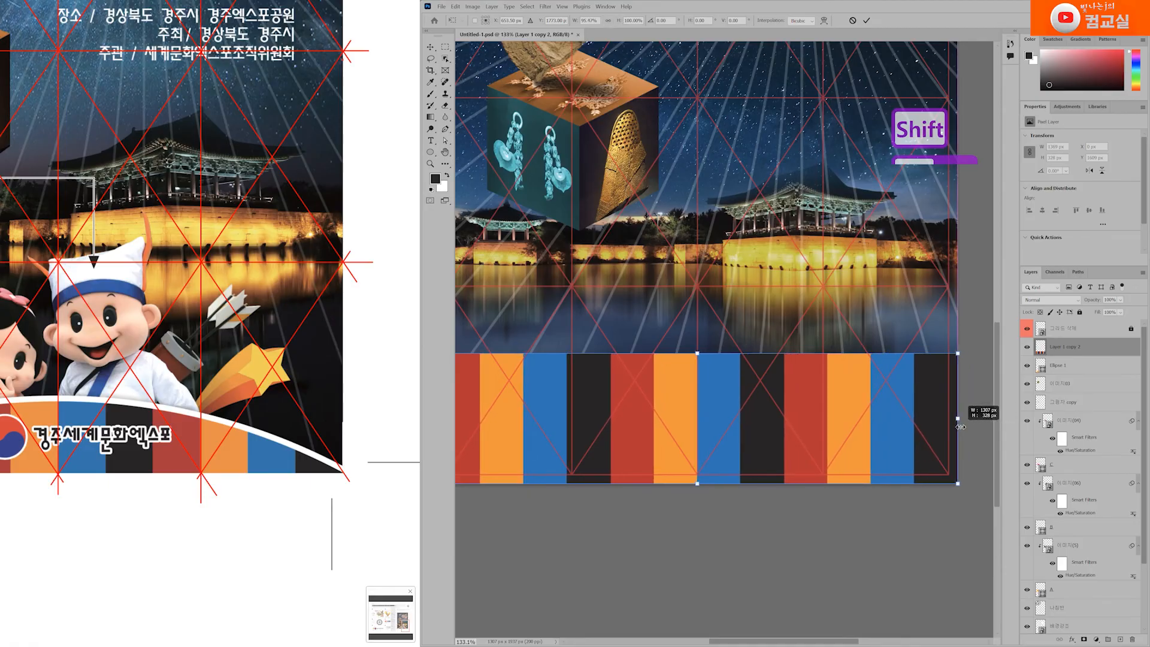
drag(960, 426, 963, 426)
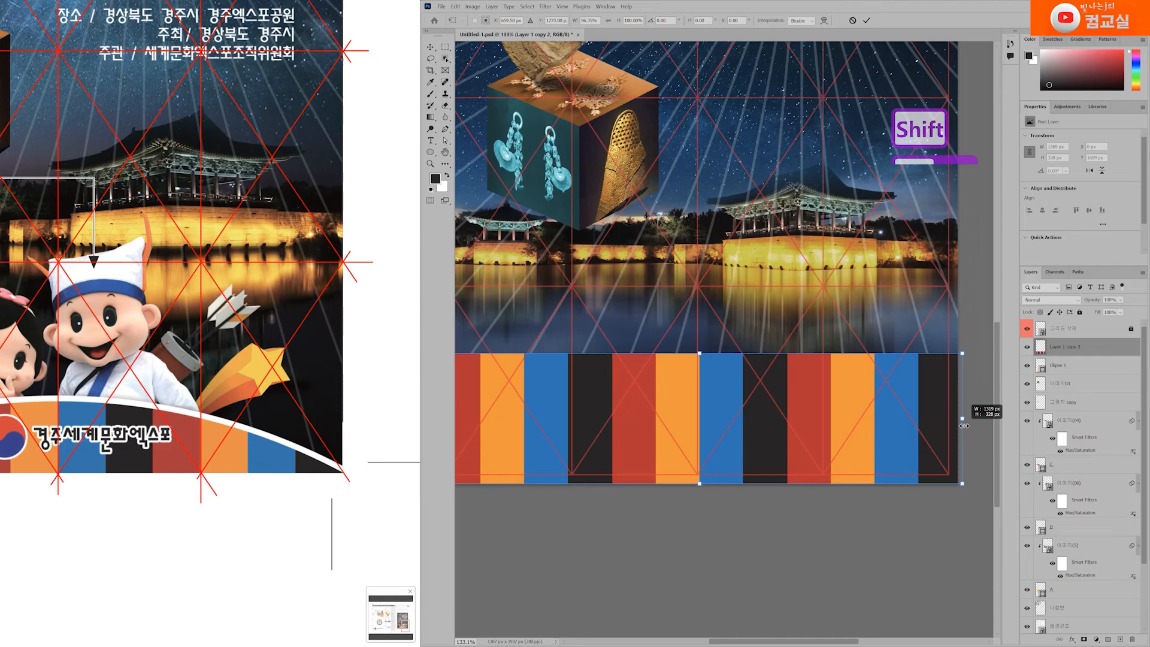
drag(964, 426, 961, 426)
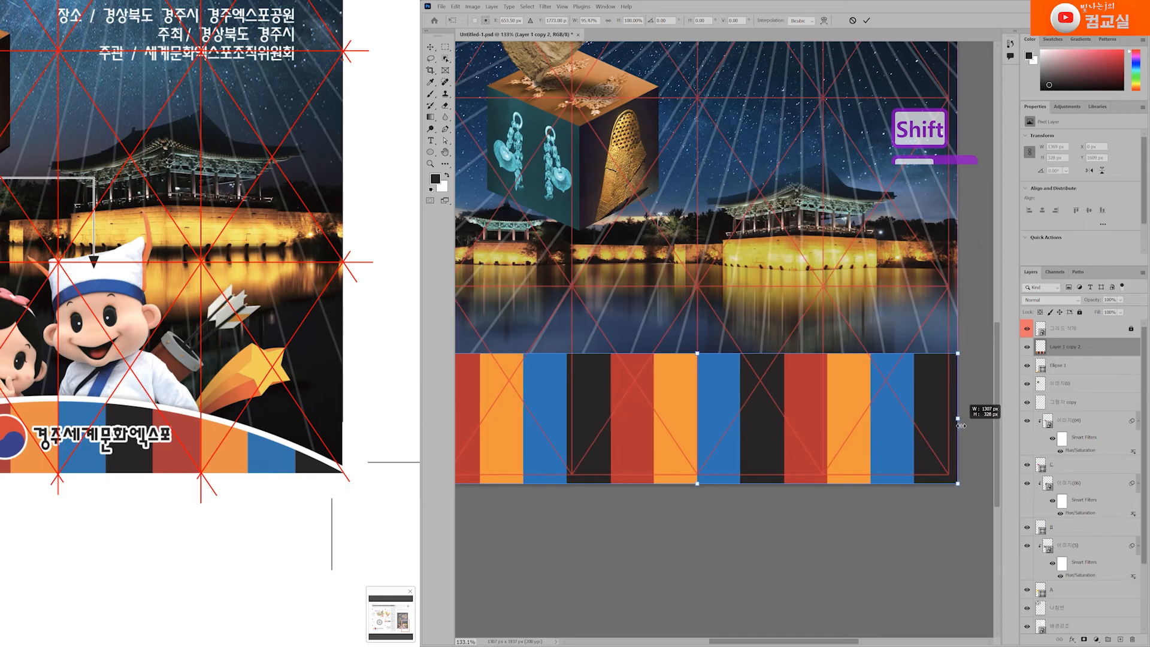
drag(682, 439, 813, 443)
drag(604, 420, 603, 420)
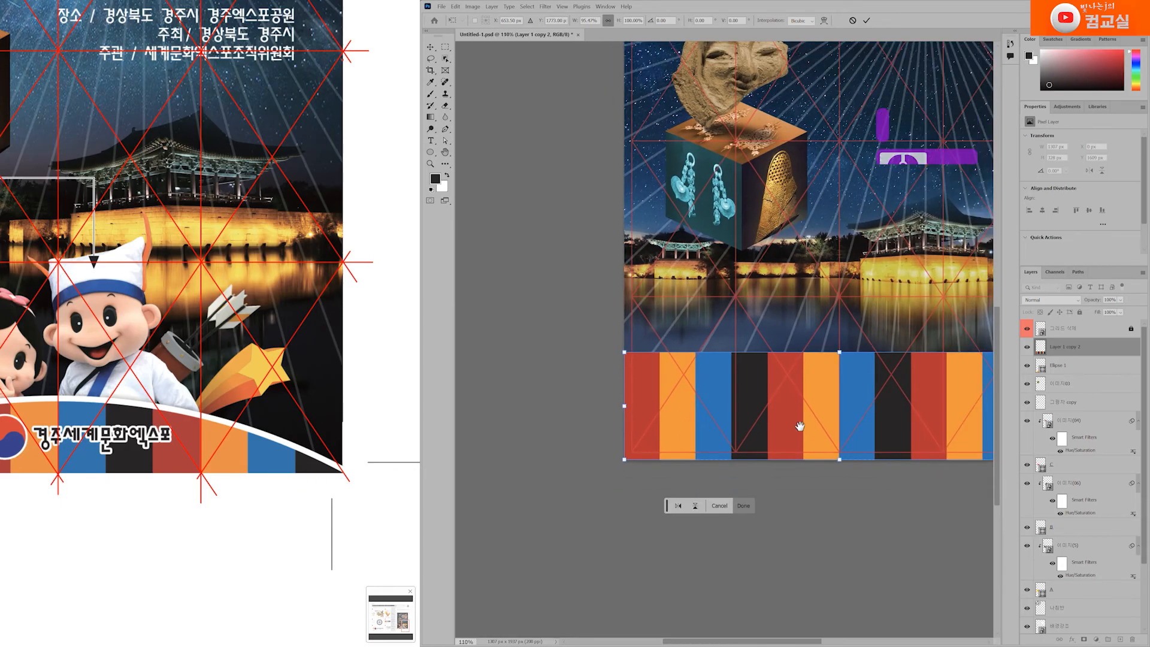
scroll(929, 418, down, 3)
drag(957, 409, 957, 408)
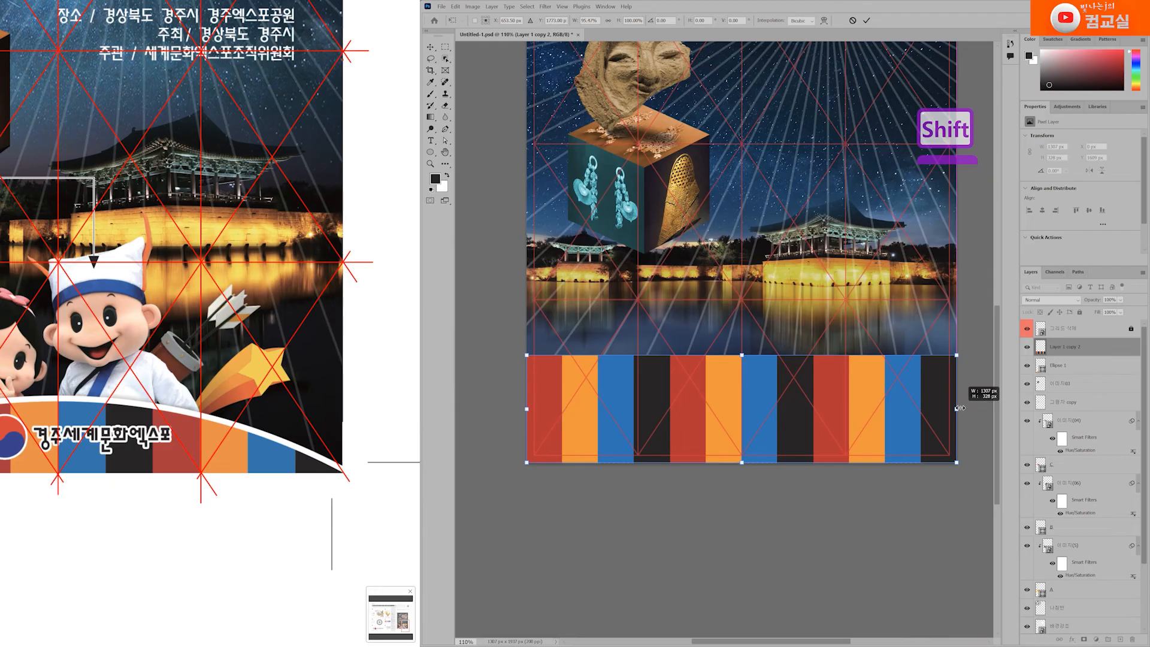
key(Return)
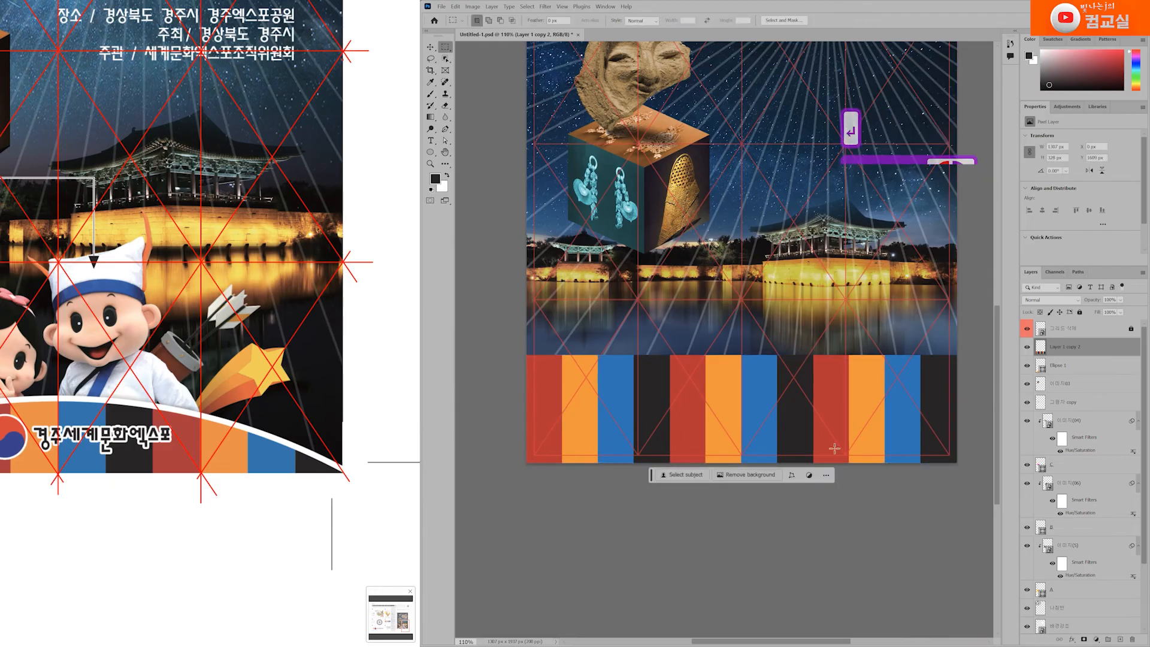
Free-transform the stripe band inward from both ends to 1283 px wide, leaving its outer edges just short of the canvas edges.
key(ctrl+t)
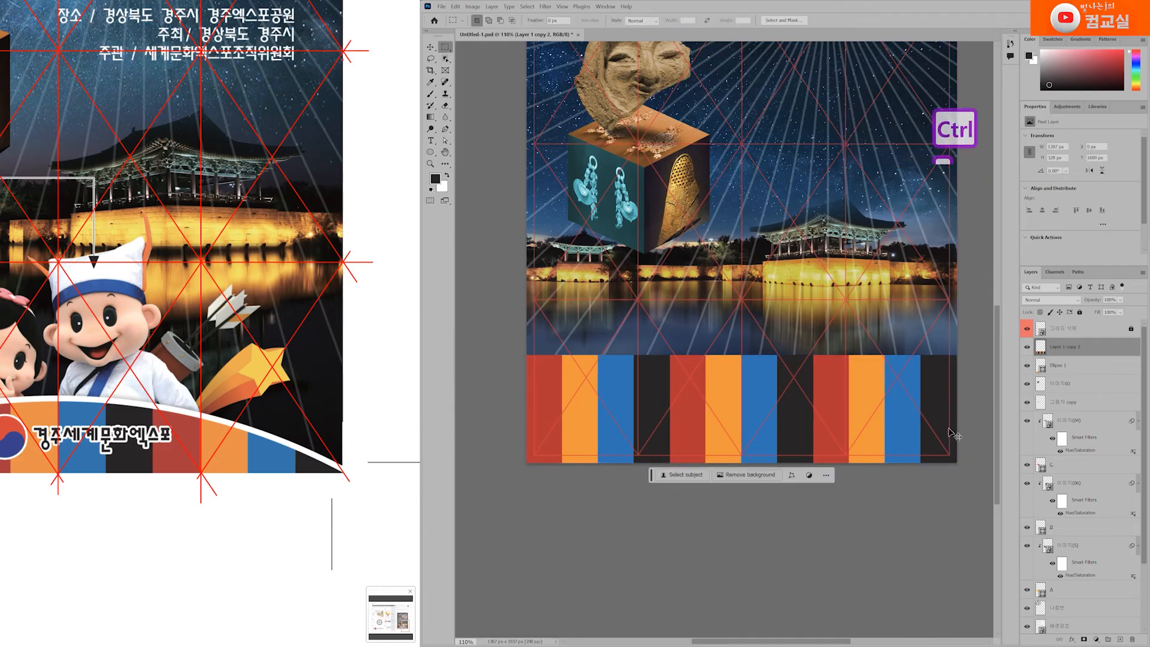
scroll(950, 428, up, 3)
drag(945, 399, 937, 398)
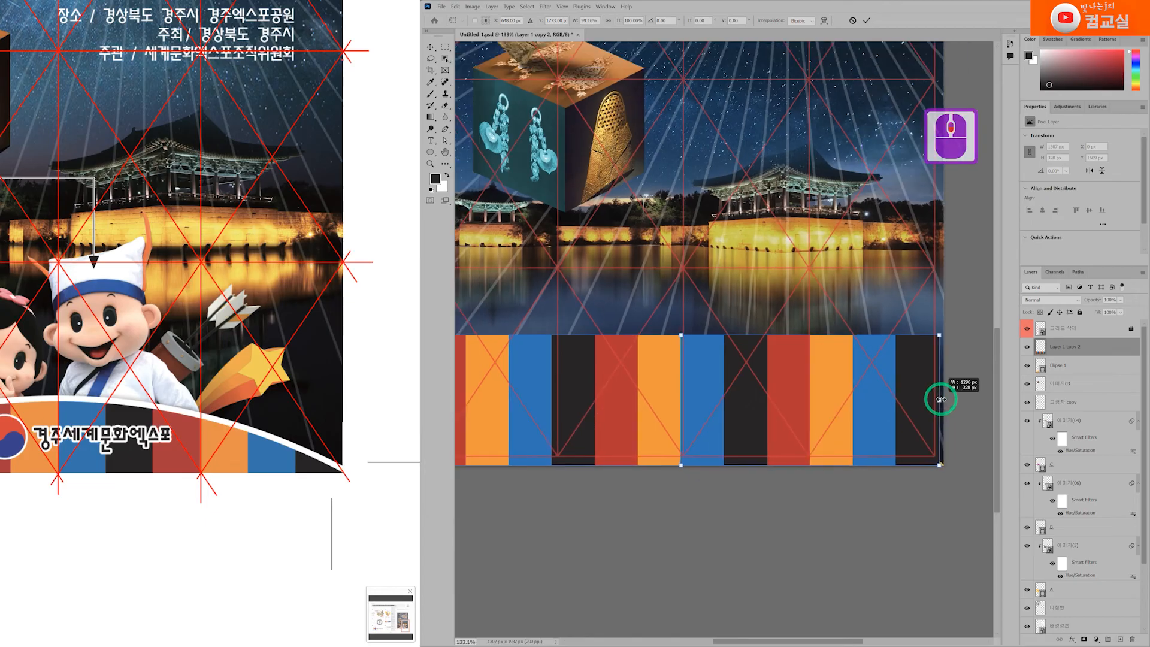
drag(571, 392, 761, 413)
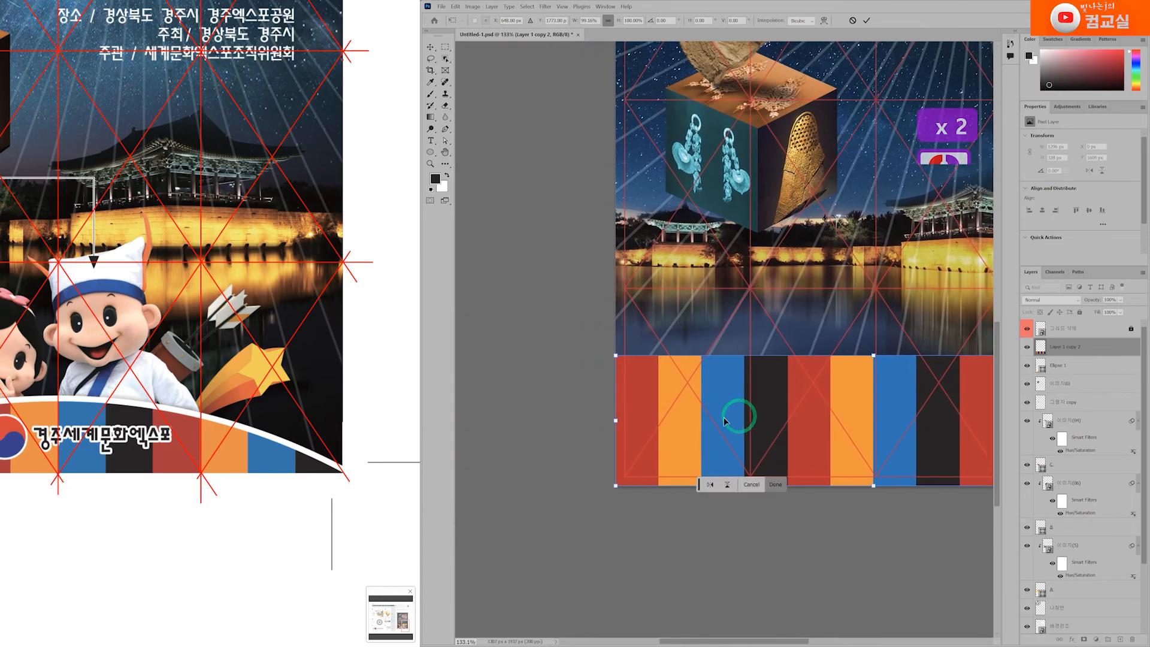
drag(615, 421, 621, 413)
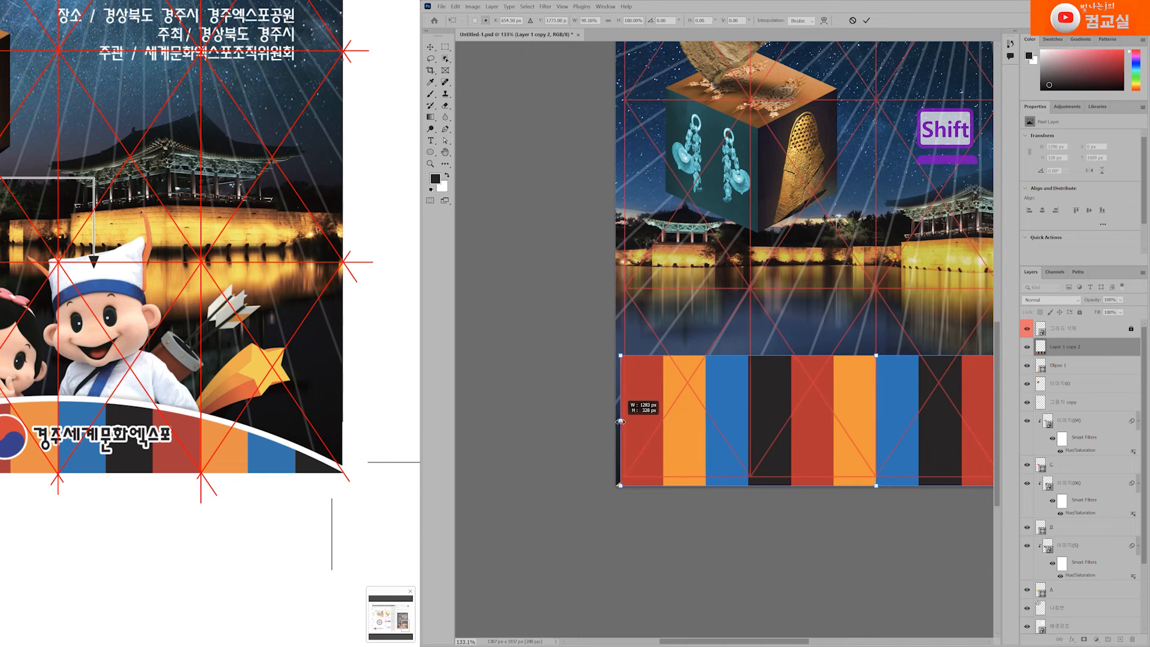
click(444, 46)
Select a strip covering the gap at the band's left end, fill it with red C15 M100 Y90 K10 and clear the selection.
scroll(590, 390, up, 2)
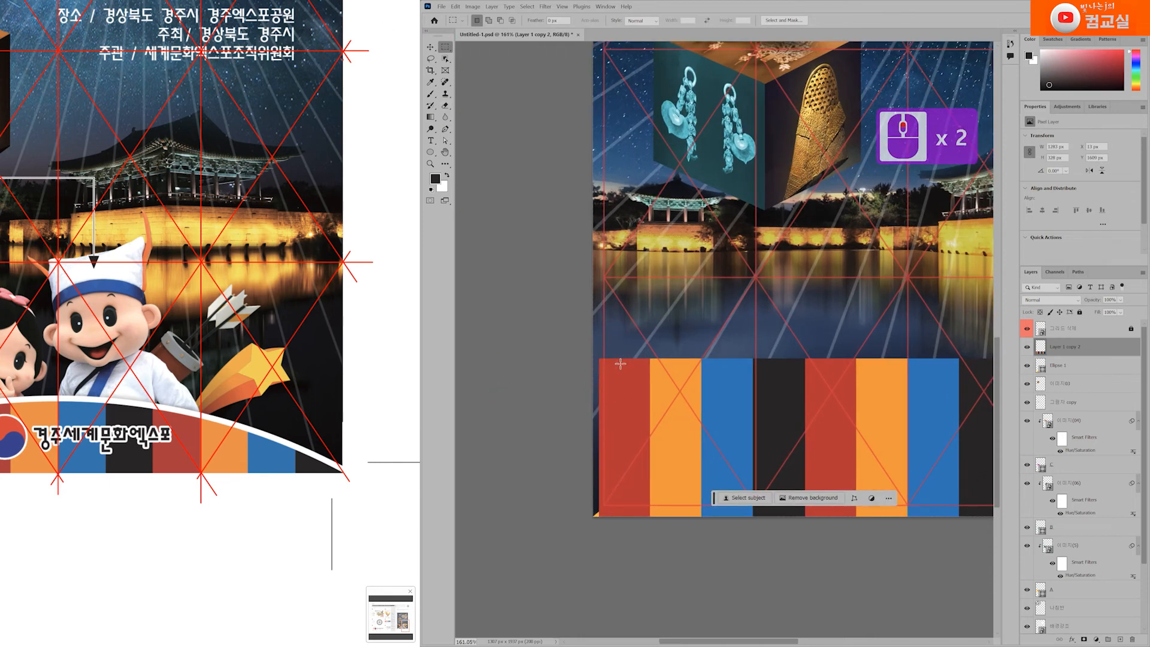
drag(618, 358, 577, 521)
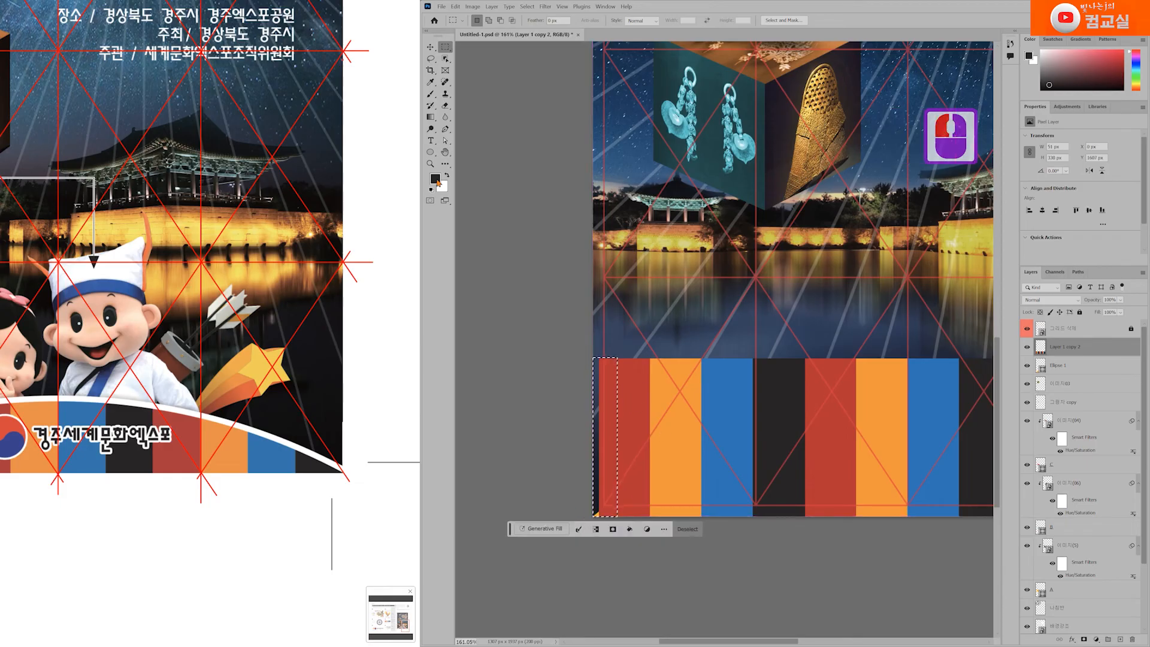
click(436, 179)
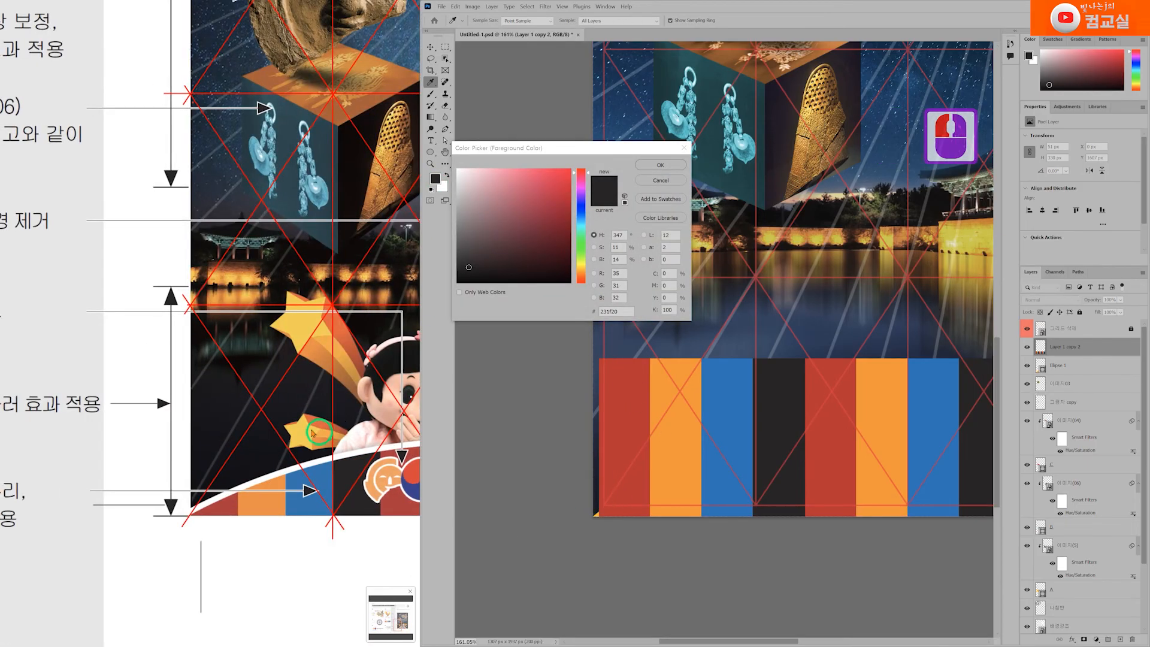
drag(156, 339, 265, 344)
click(674, 277)
double_click(670, 274)
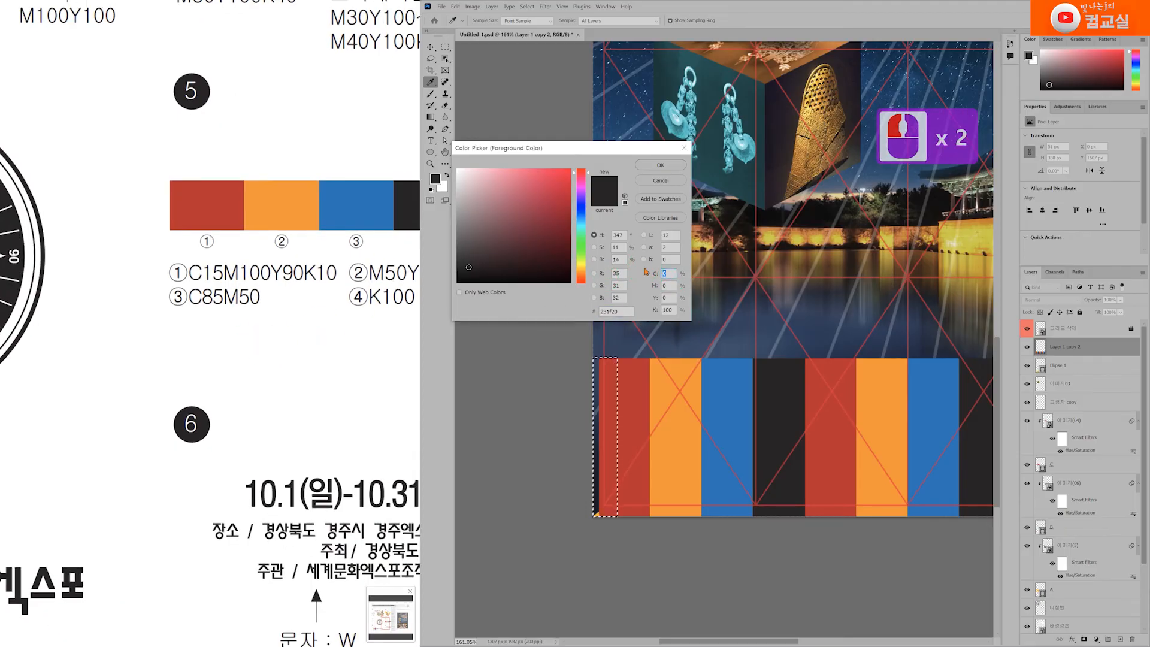
text(15)
key(Caps_Lock)
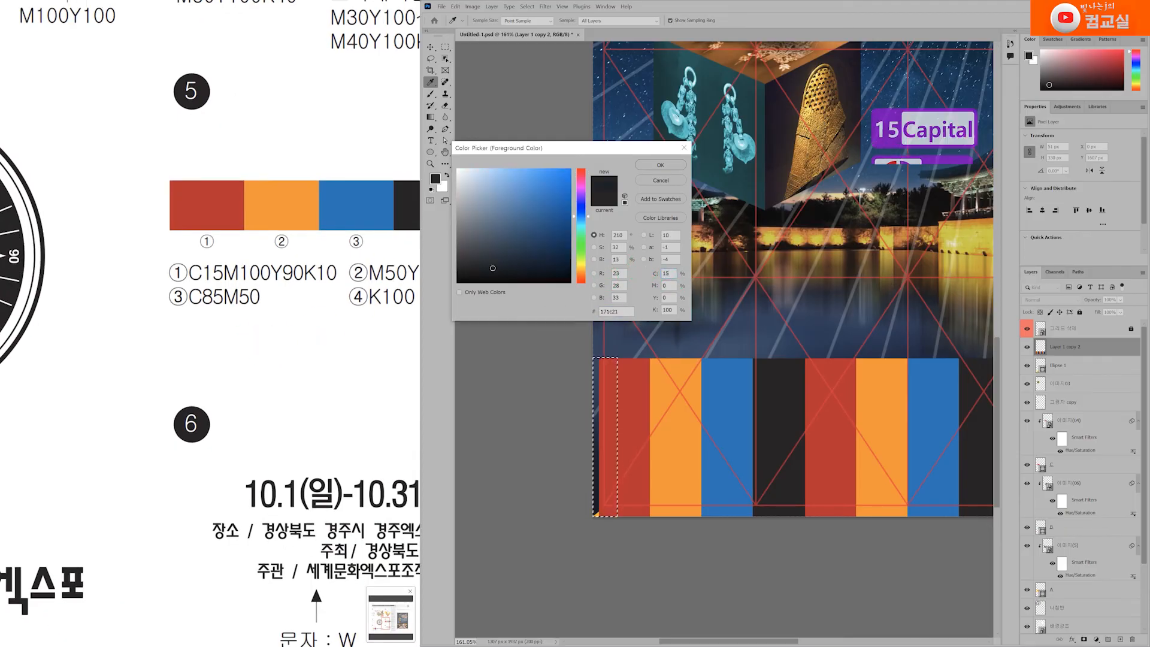
key(Tab)
text(100)
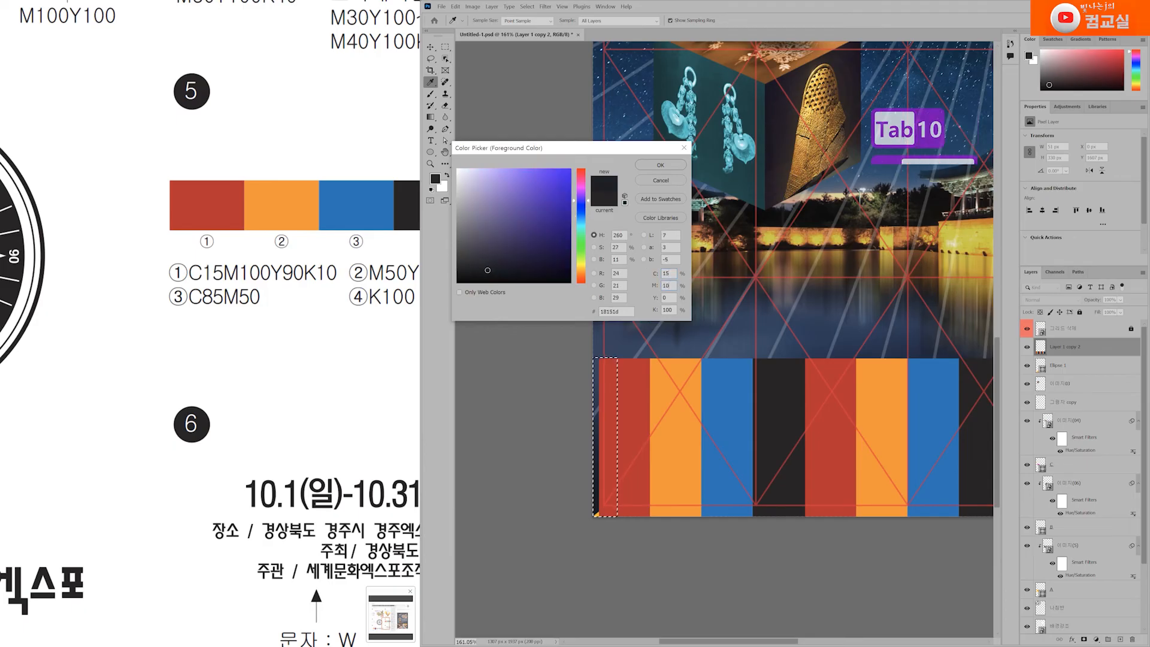
key(Tab)
text(90)
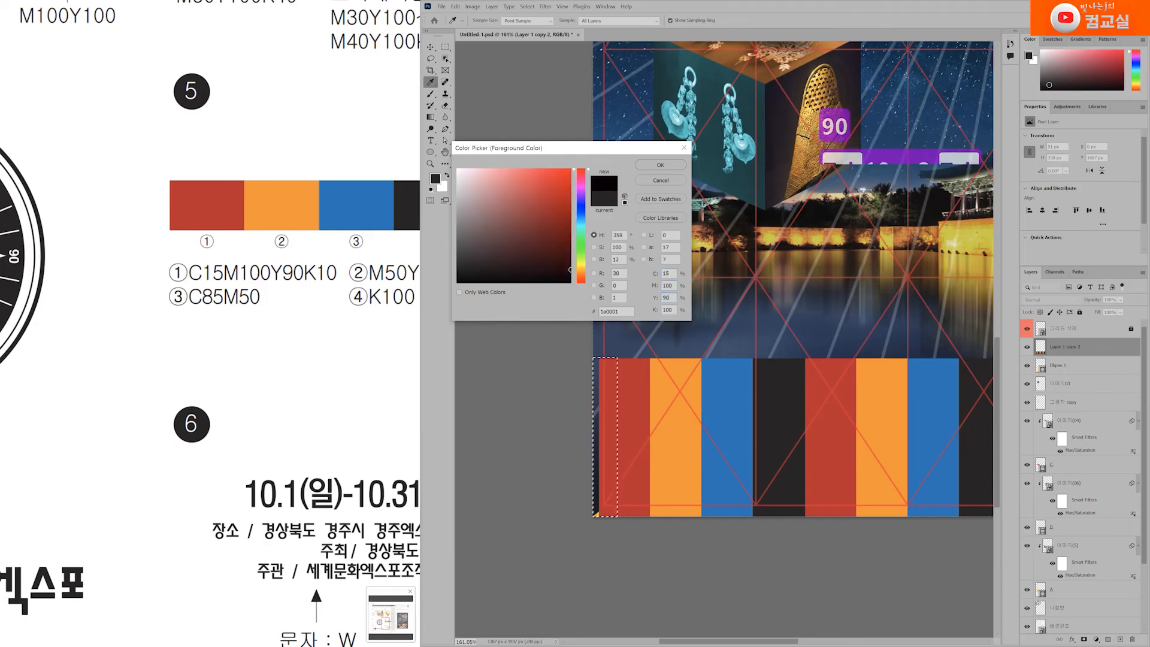
key(Tab)
text(10)
key(Return)
key(alt+Delete)
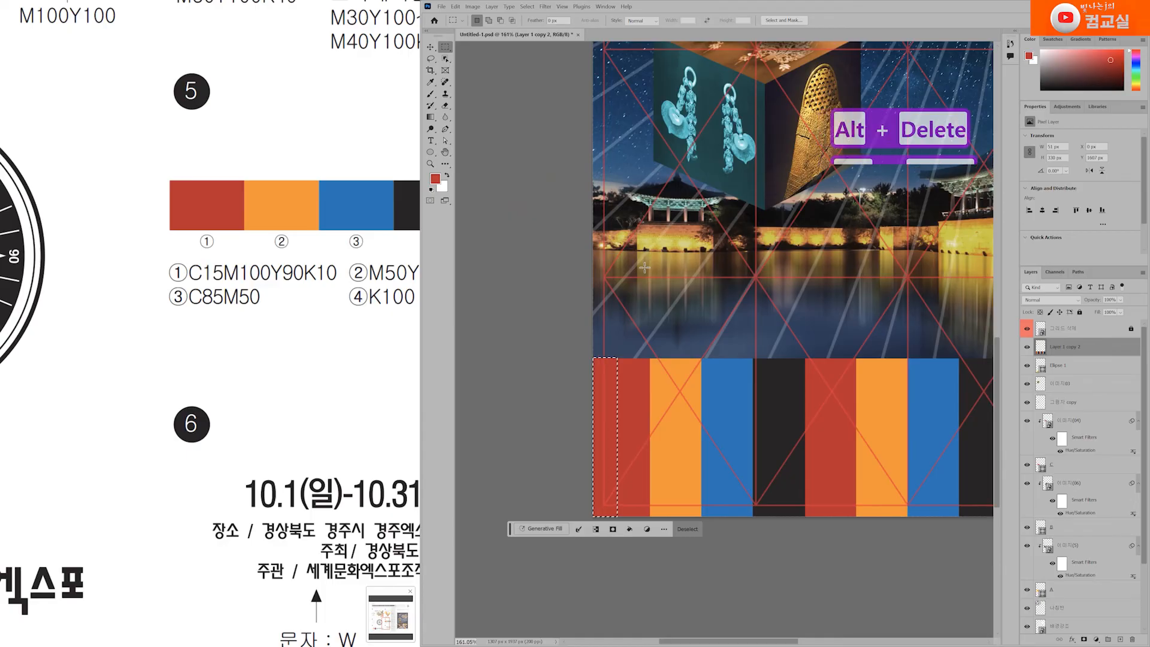
key(ctrl+d)
Select a narrow strip covering the gap at the band's right end and fill it with the default black.
scroll(618, 439, right, 12)
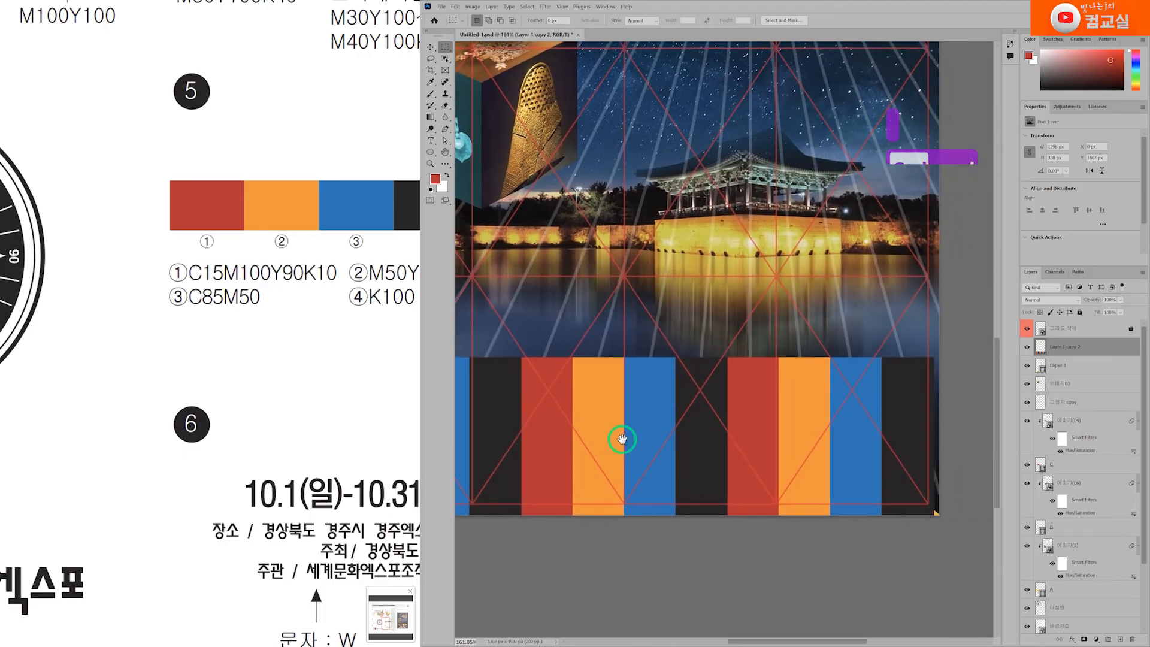
scroll(677, 405, up, 3)
scroll(690, 371, up, 2)
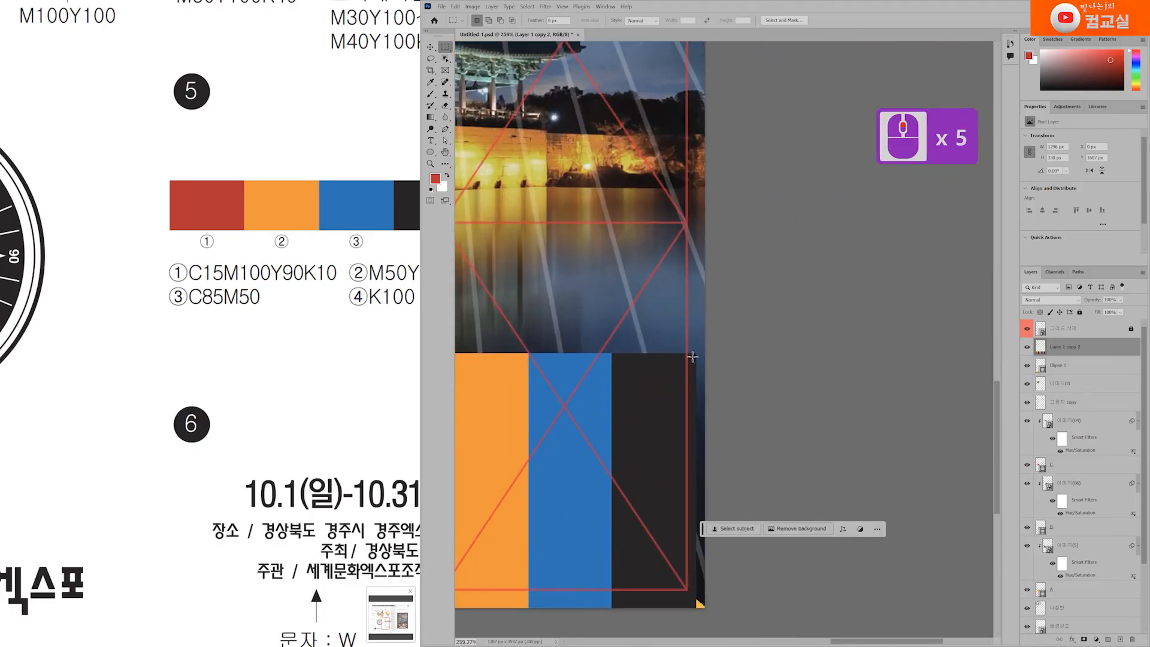
drag(688, 354, 739, 566)
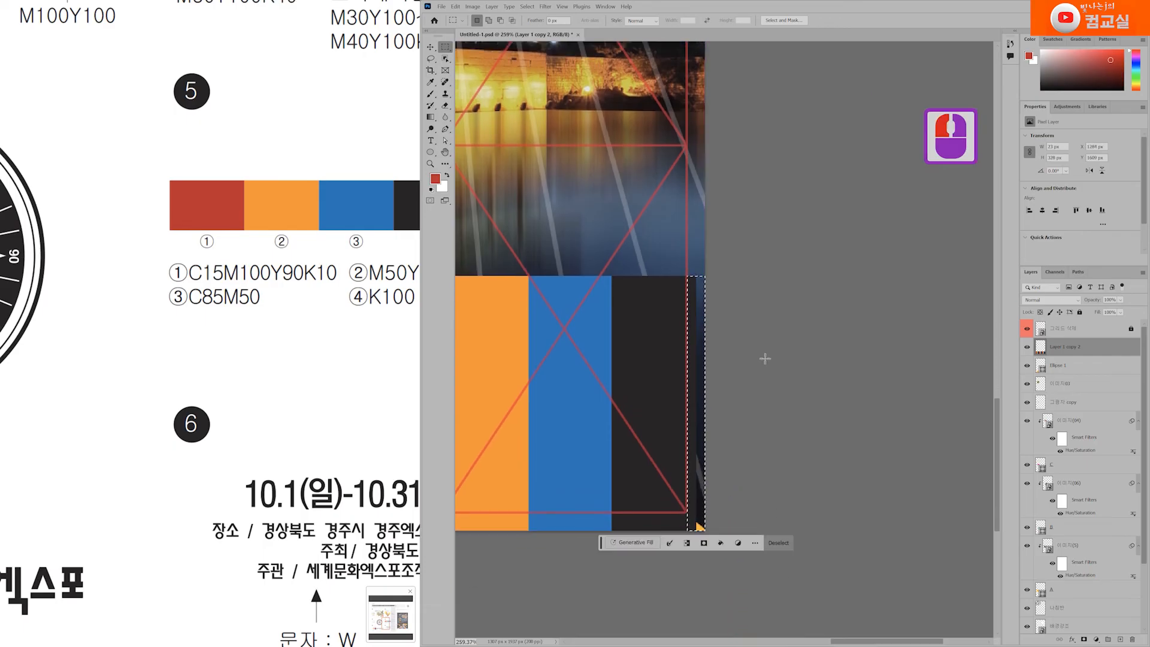
click(430, 190)
key(alt+Delete)
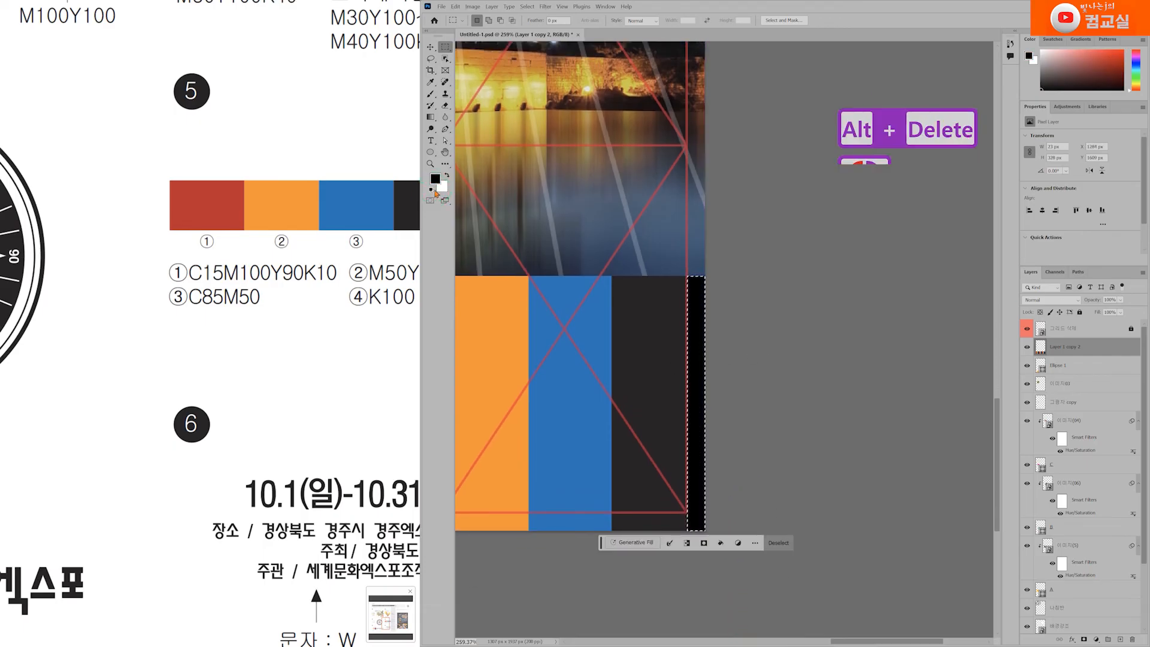
Refill the selected right-end strip with black C0 M0 Y0 K100 and clear the selection.
double_click(438, 182)
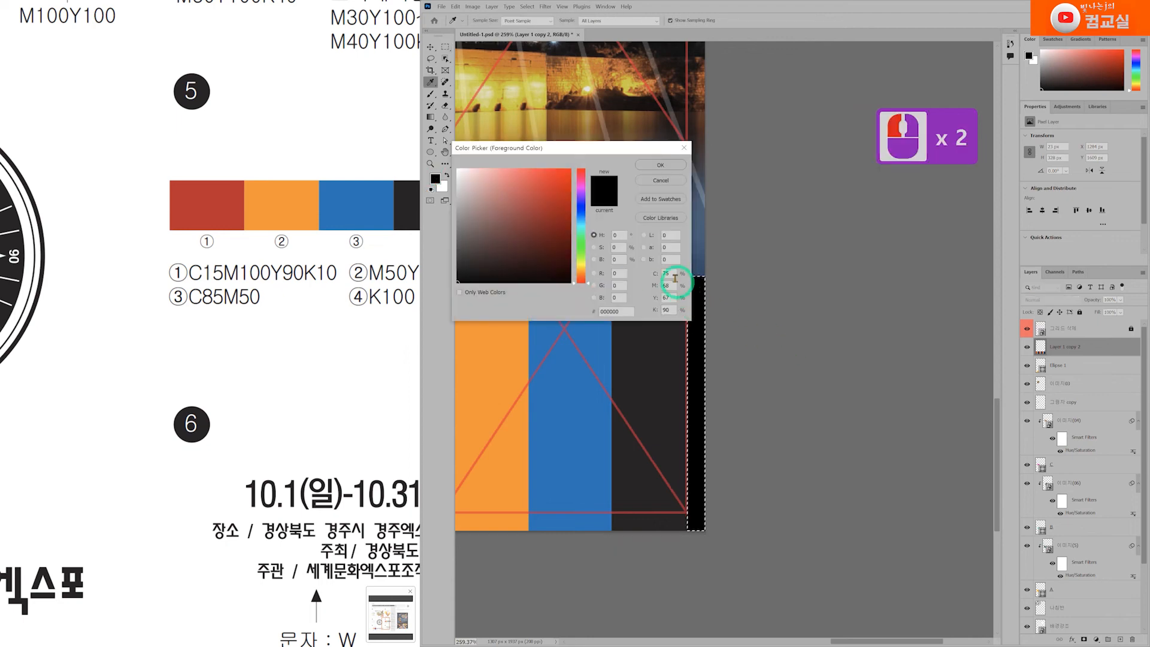
text(0)
key(Tab)
text(0)
key(Tab)
text(0)
key(Tab)
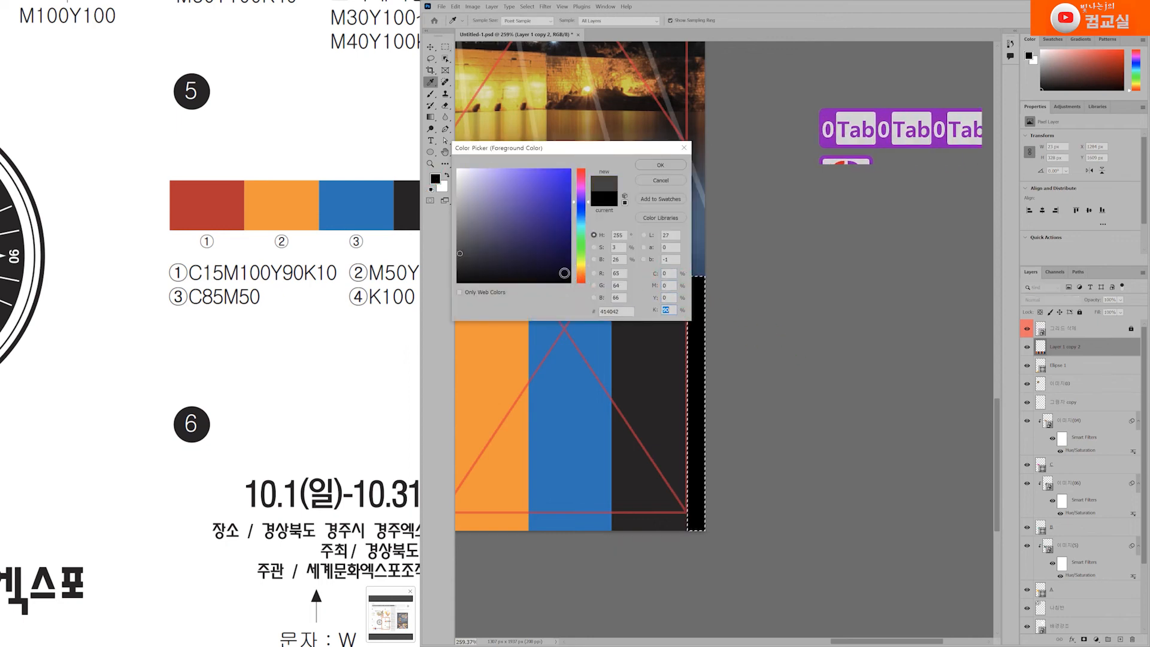
text(100)
key(Return)
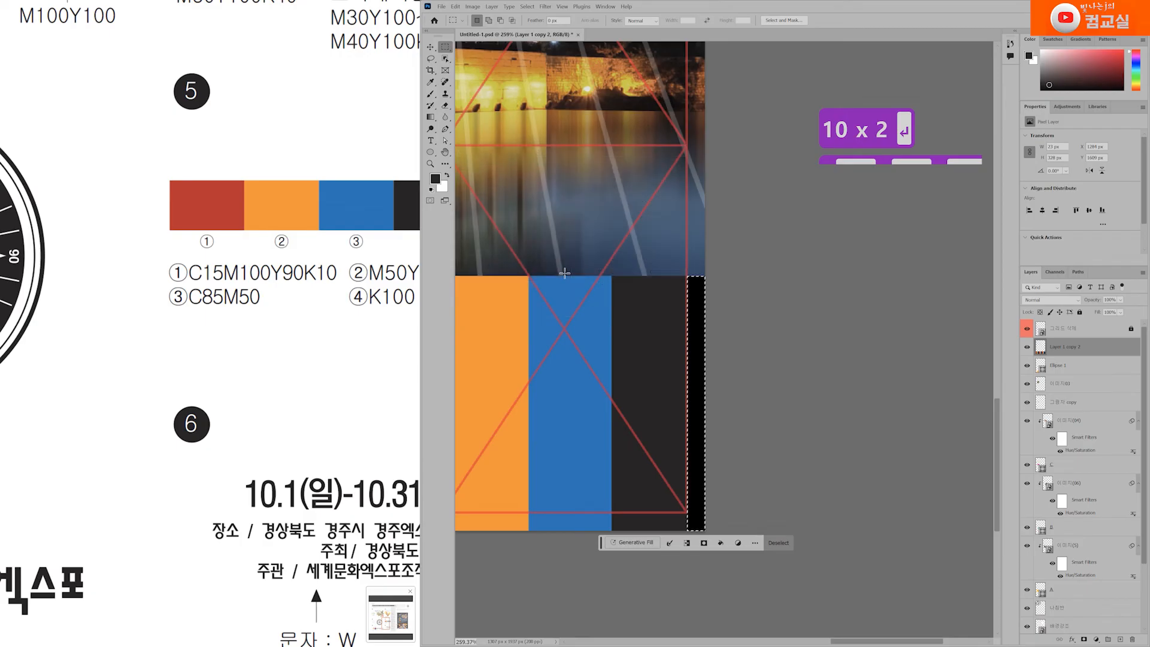
key(alt+Delete)
key(ctrl+d)
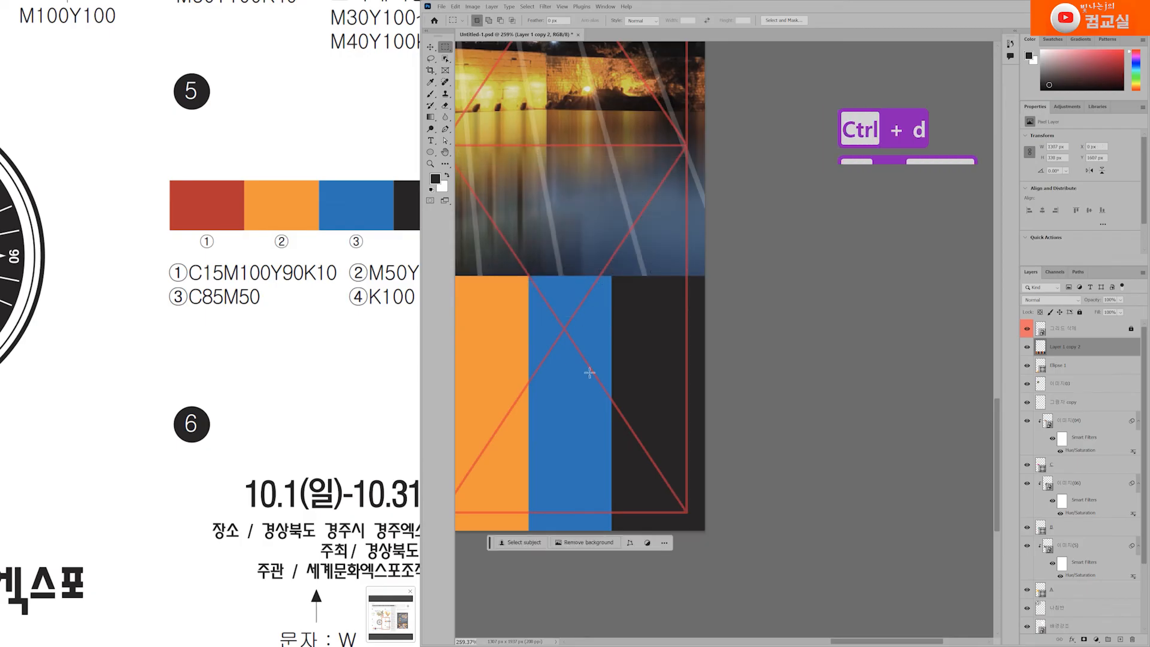
Rename the stripe band's layer as 색상띠.
scroll(731, 361, down, 2)
click(430, 48)
scroll(760, 380, down, 7)
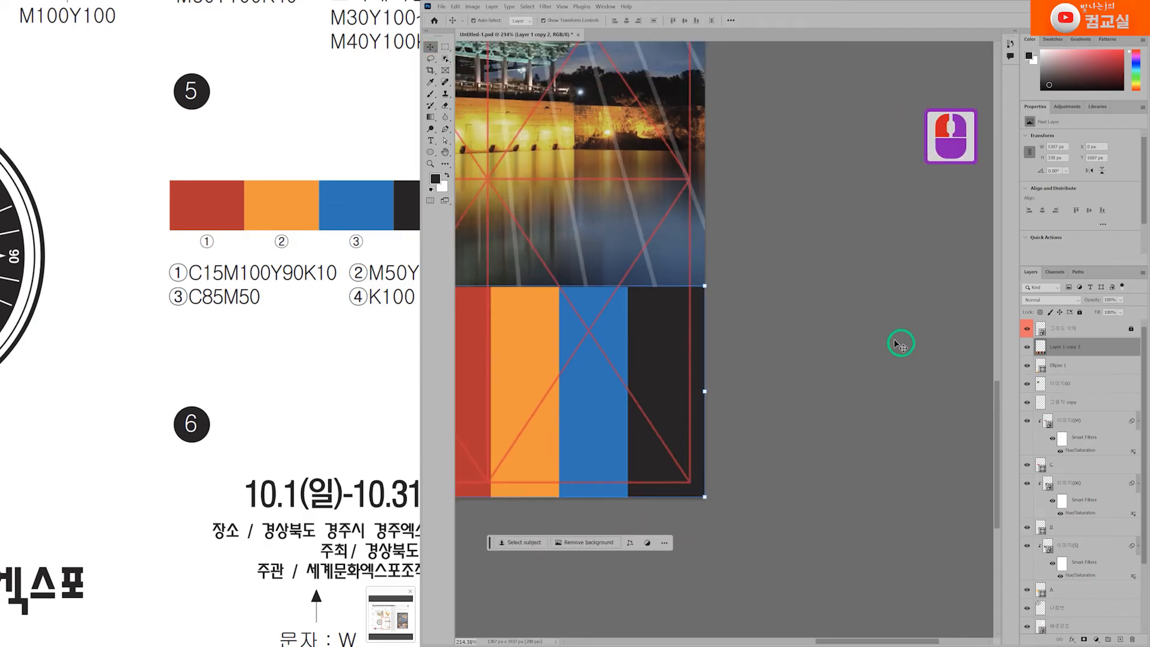
scroll(748, 397, left, 20)
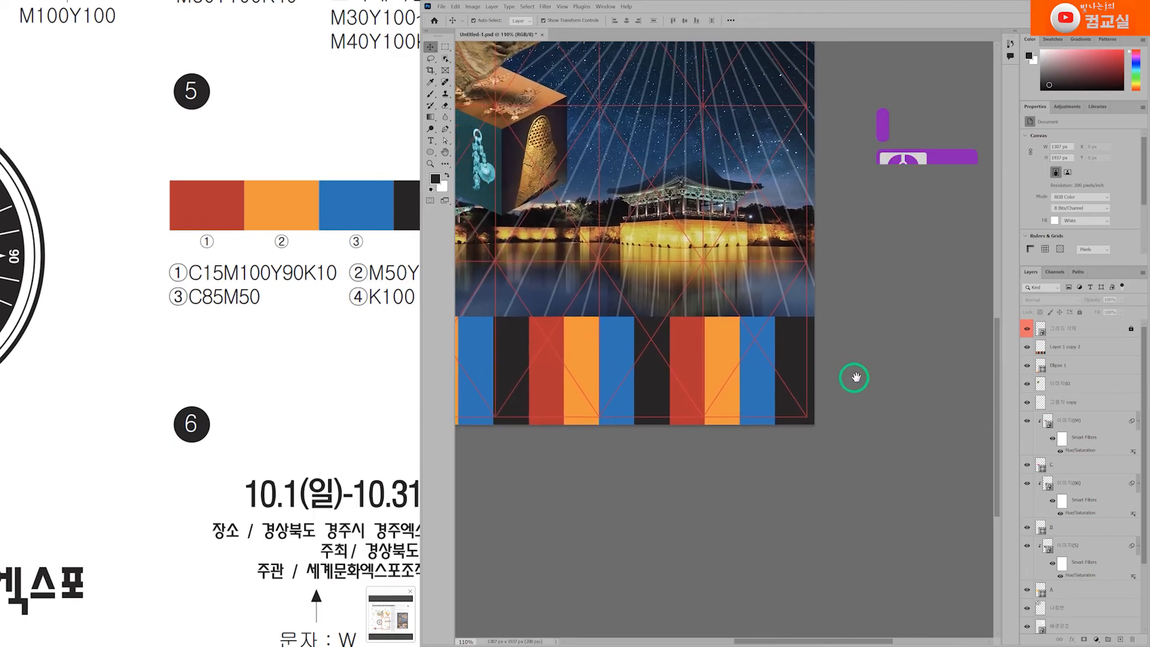
click(1060, 352)
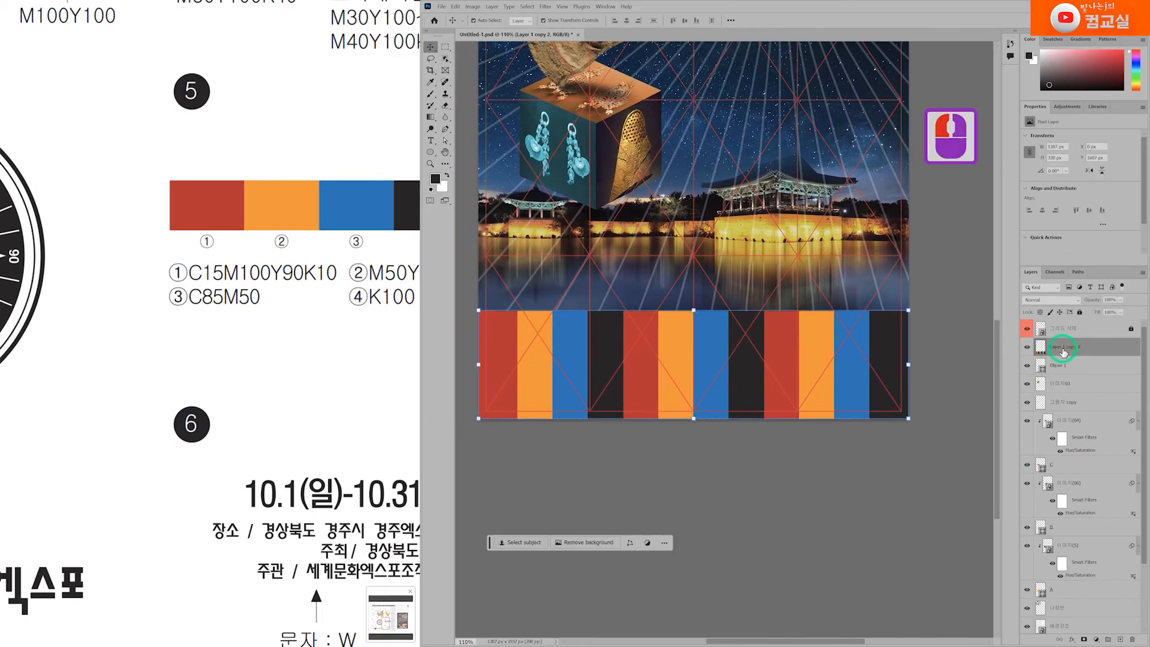
double_click(1061, 352)
text(새ㄱ상띠)
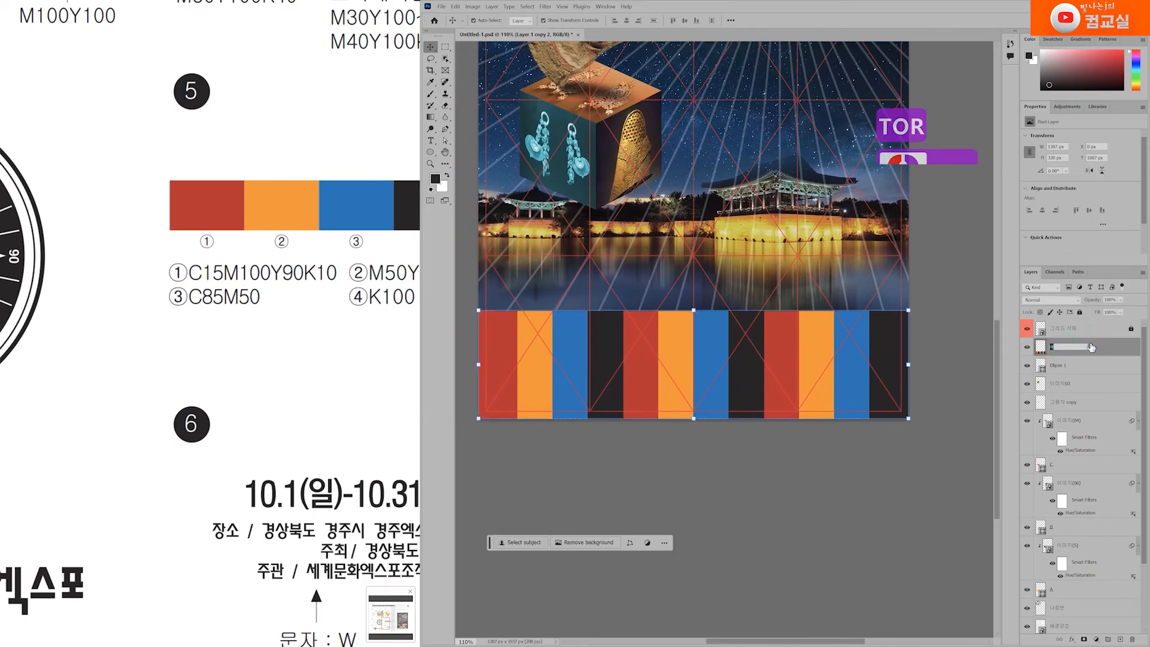
key(Return)
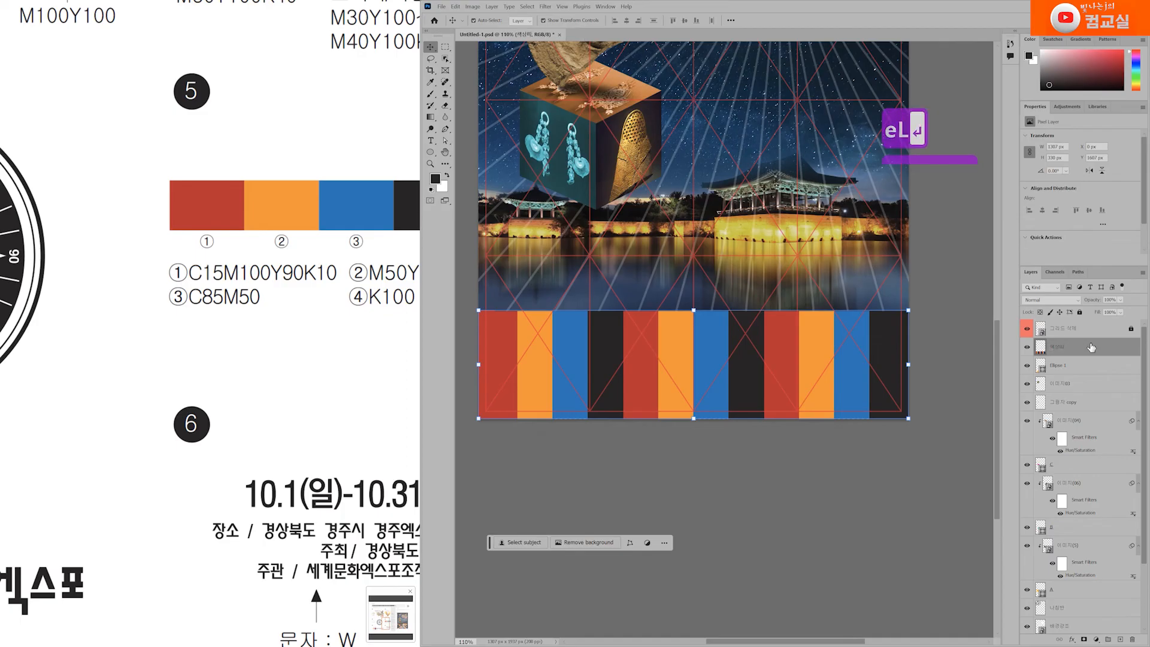
Clip the 색상띠 layer to the Ellipse 1 layer below so the stripes fill only the arch.
key(alt)
click(1067, 371)
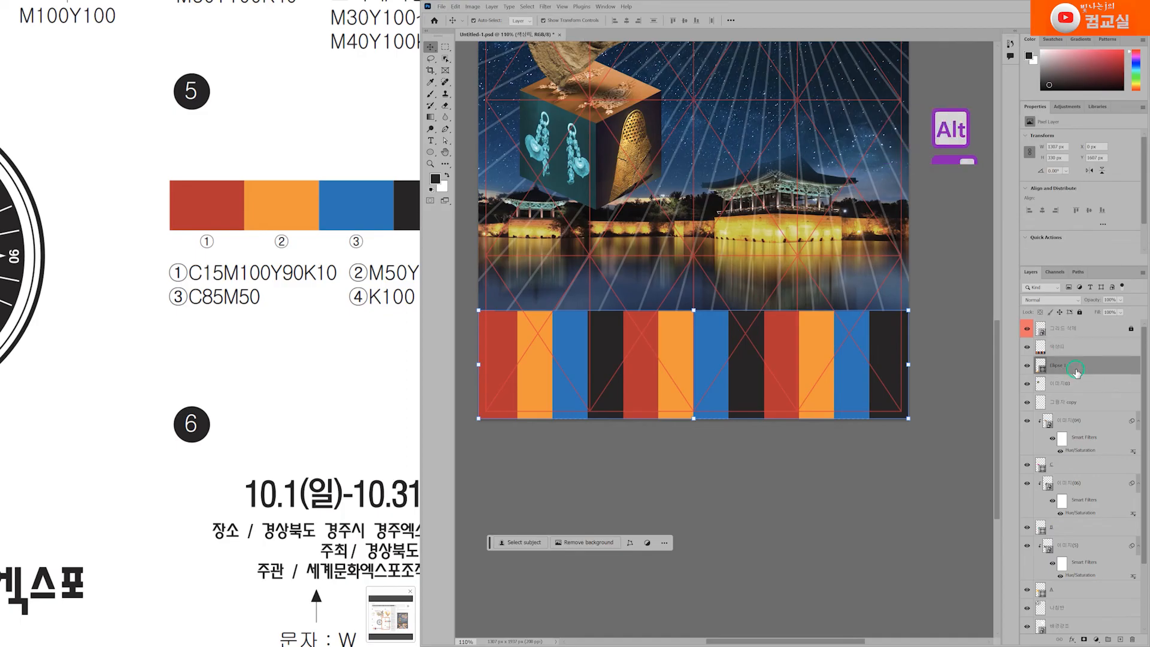
click(1084, 352)
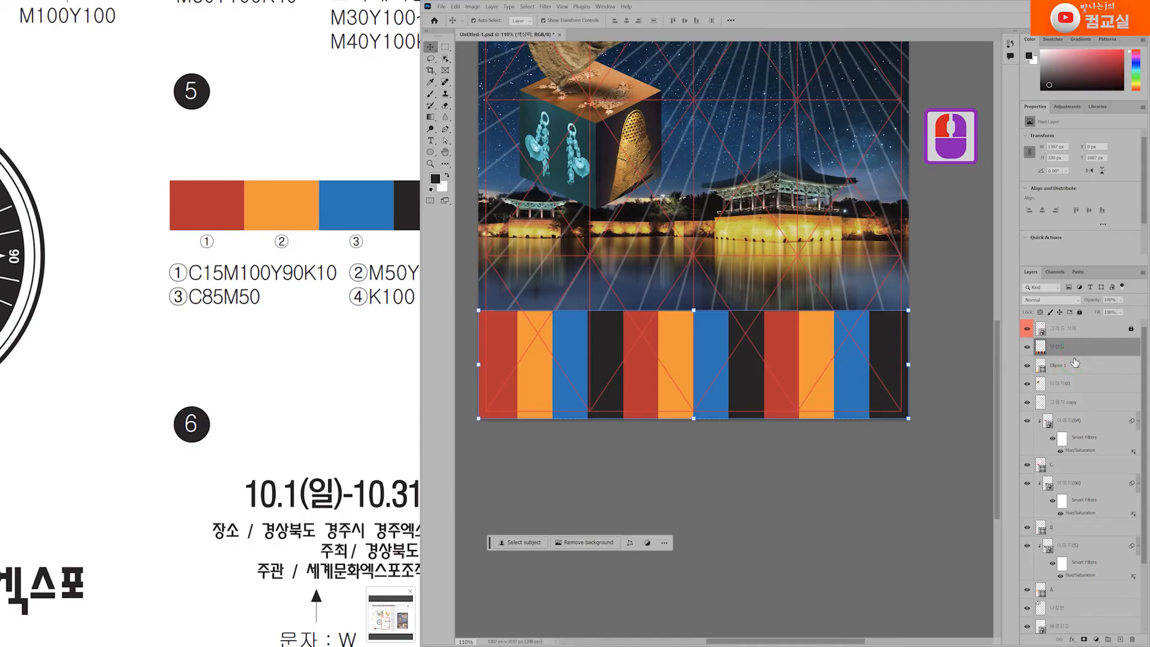
alt+click(1072, 353)
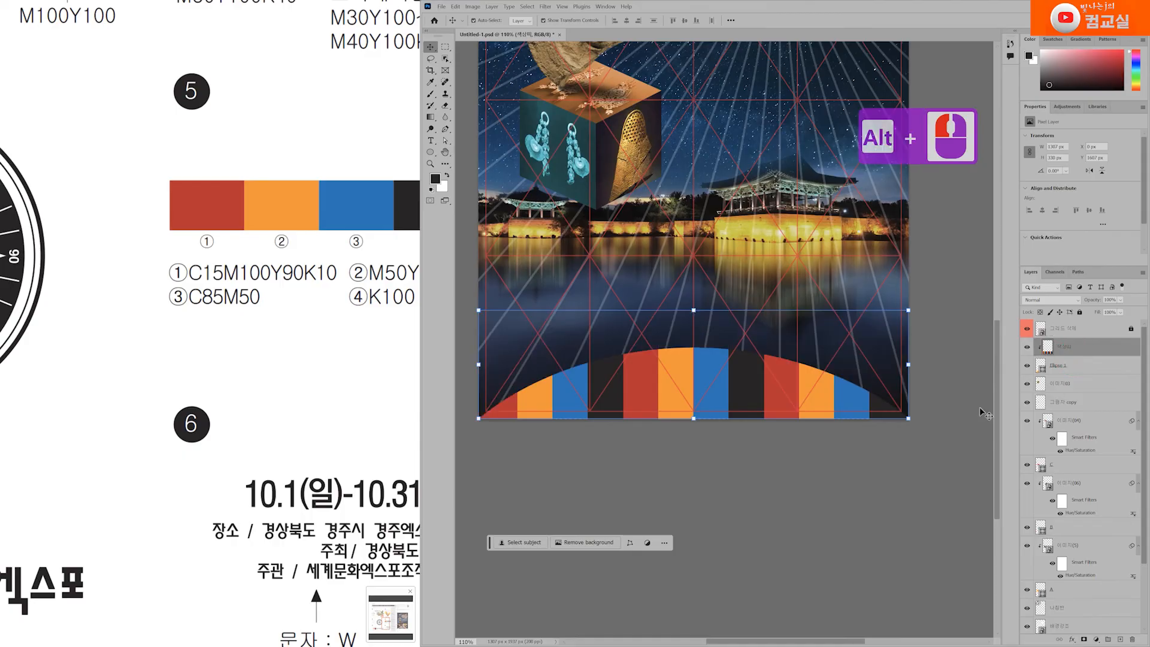
Give the Ellipse 1 shape a solid white stroke, following the reference poster's arch outline.
drag(415, 451, 279, 450)
drag(350, 477, 222, 461)
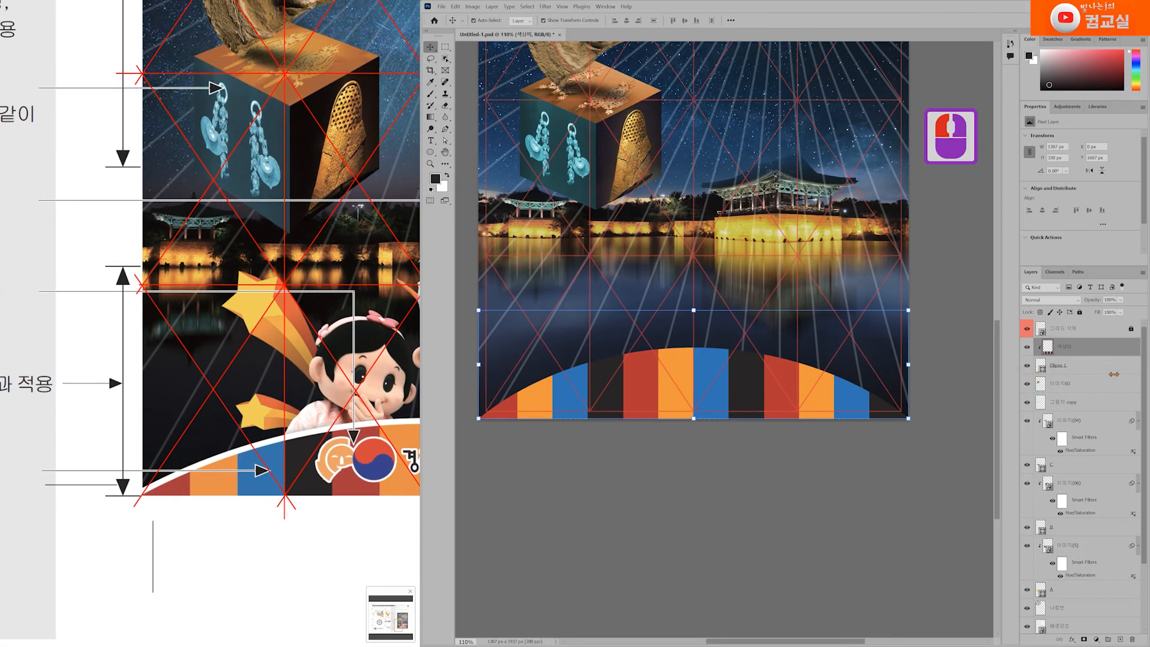
double_click(1081, 366)
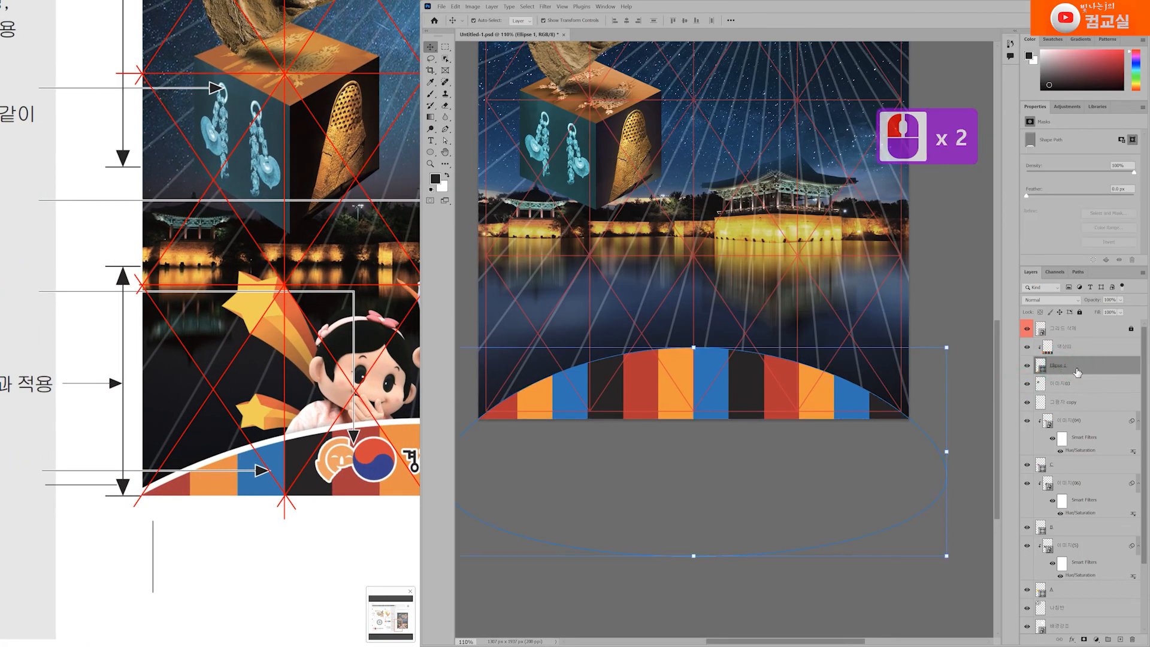
click(1093, 371)
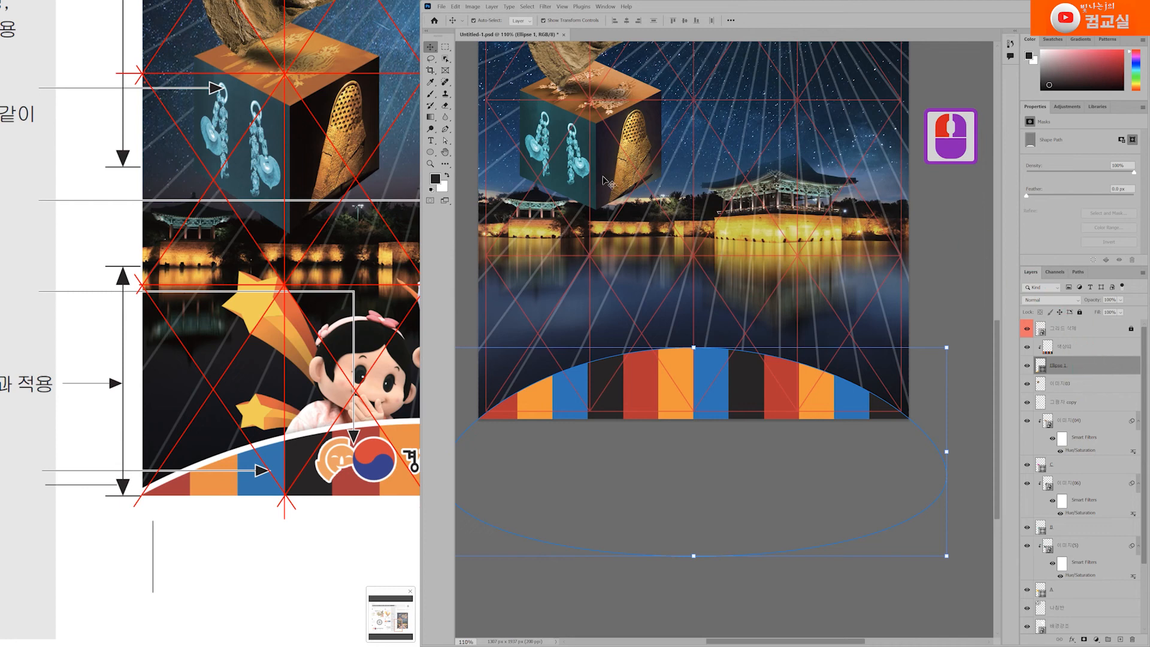
click(431, 151)
click(434, 150)
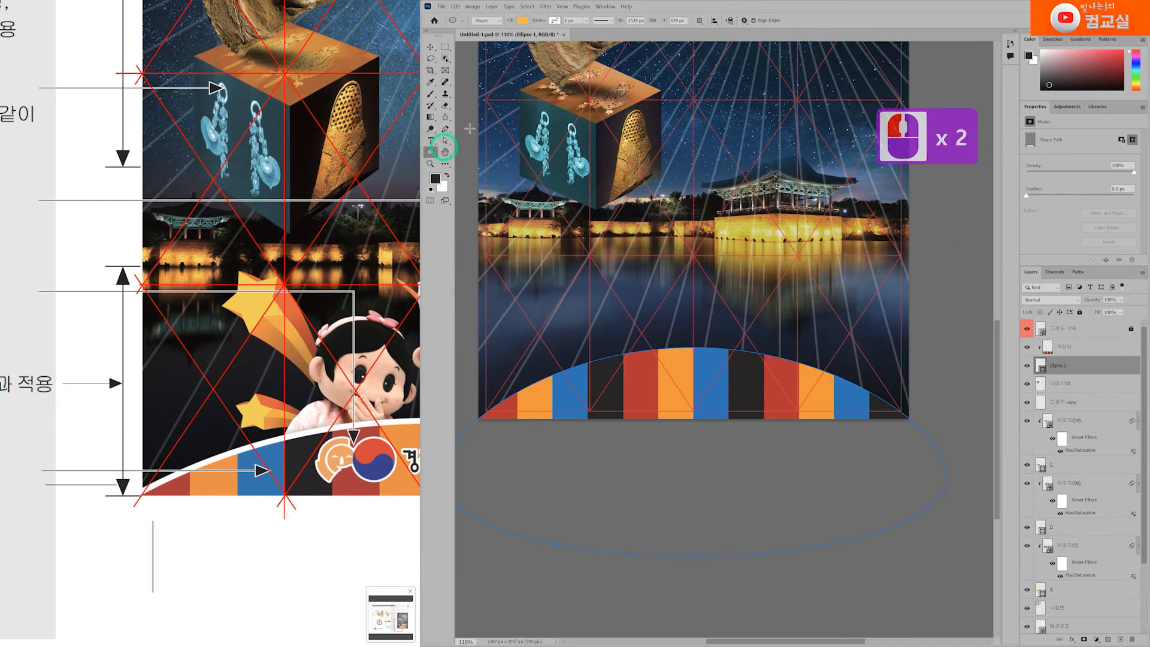
click(555, 21)
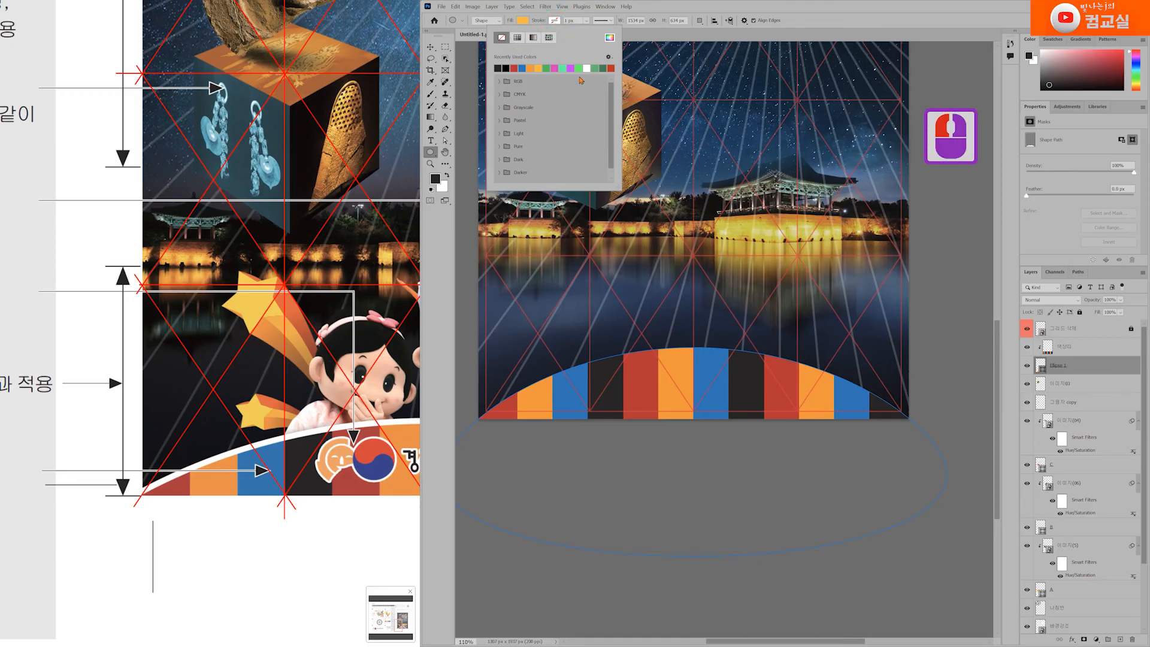
click(610, 38)
click(435, 157)
drag(434, 156, 419, 139)
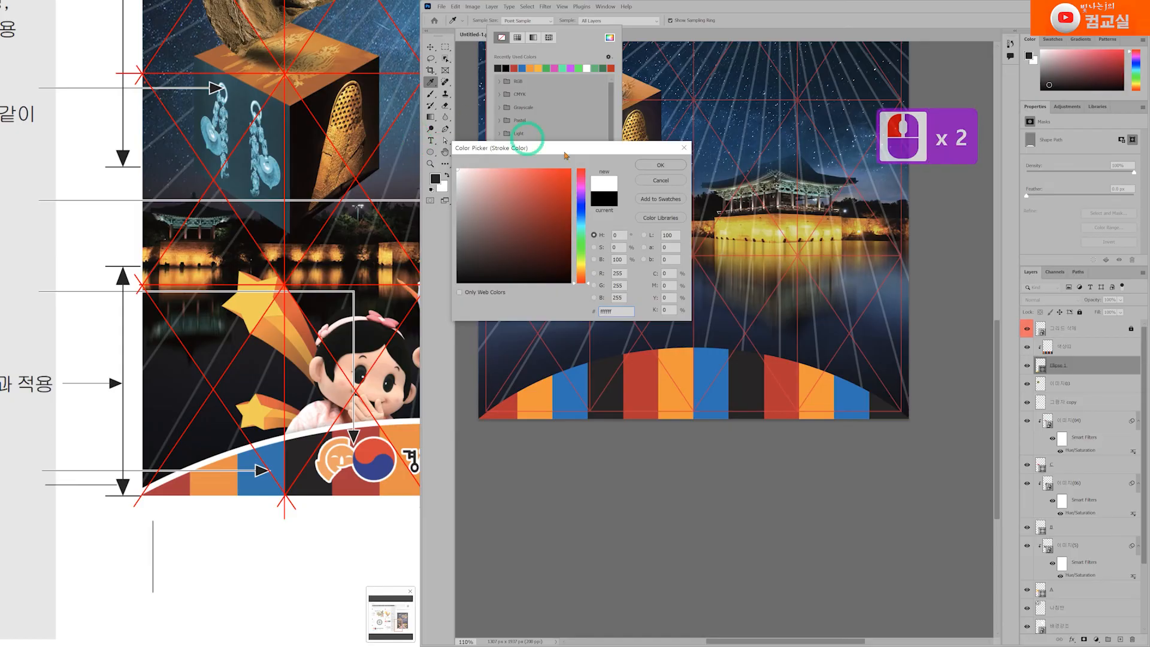
click(661, 165)
Try stroke widths of 4 px and 8 px on the arch's ellipse.
click(577, 21)
double_click(576, 21)
text(4)
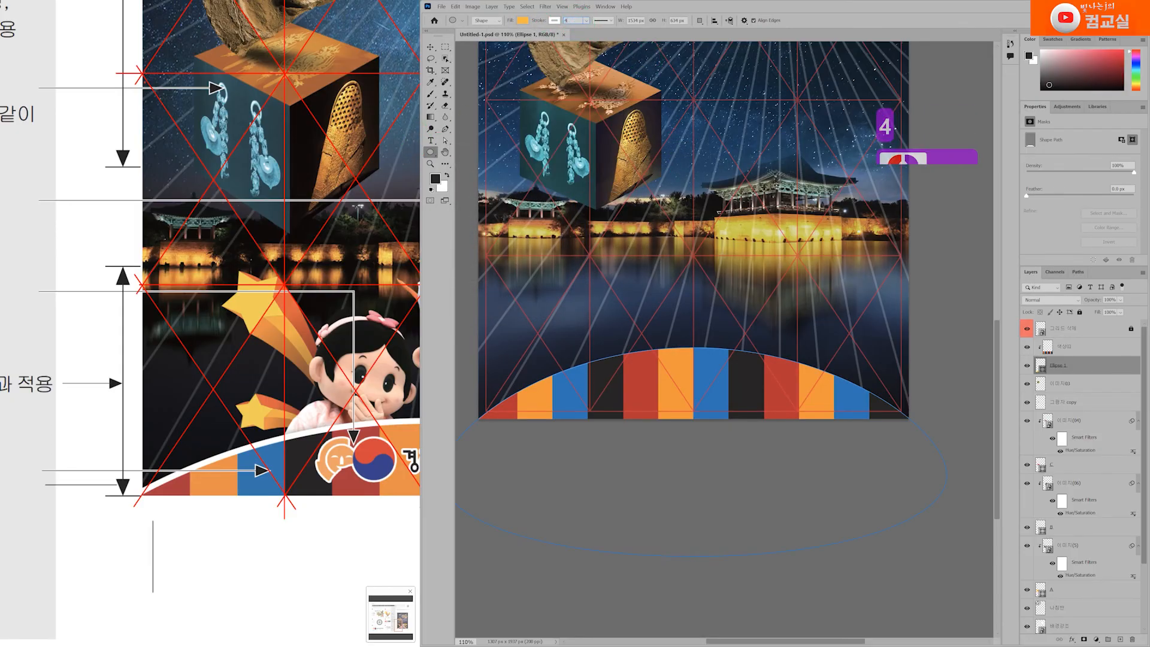
key(Return)
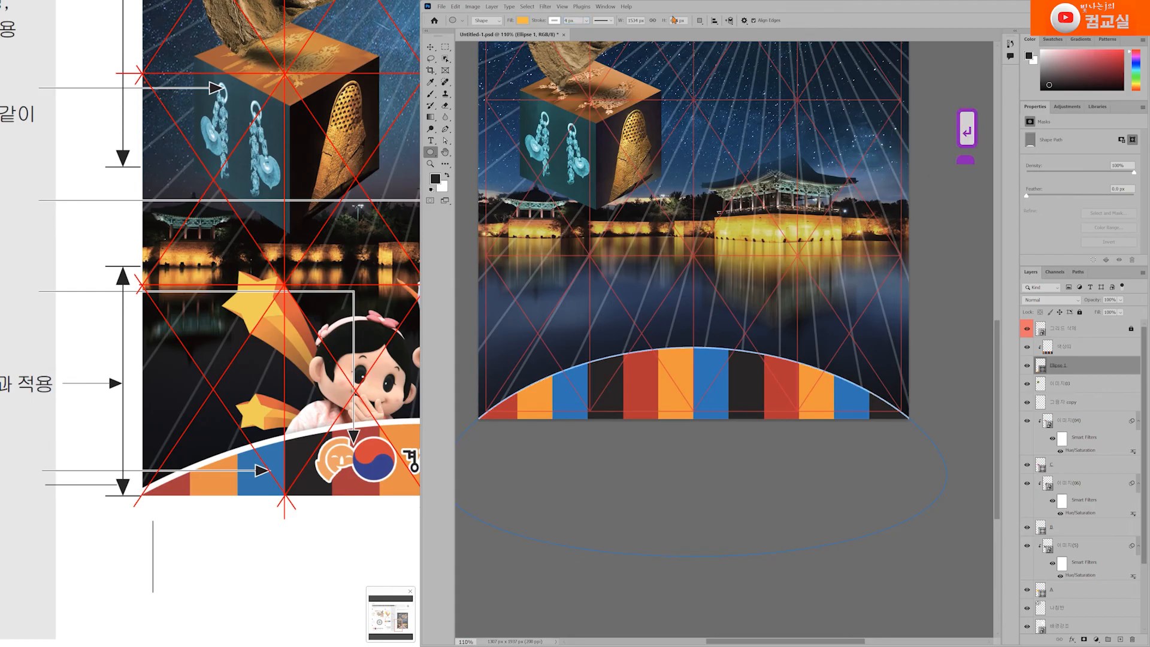
click(528, 22)
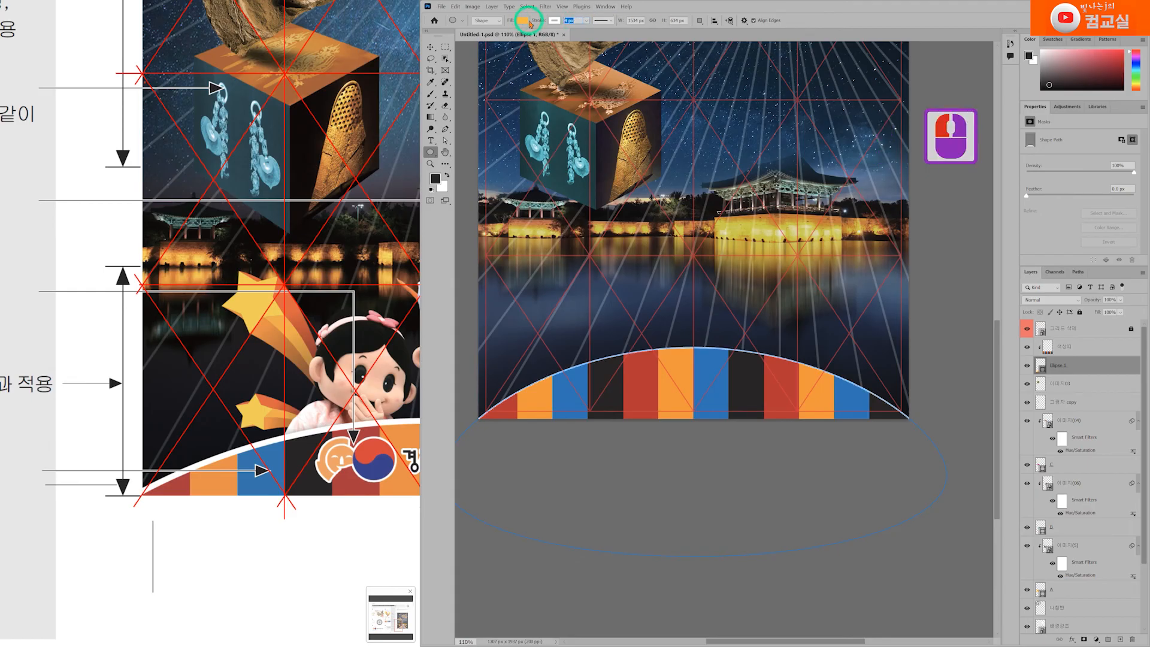
text(8)
key(Return)
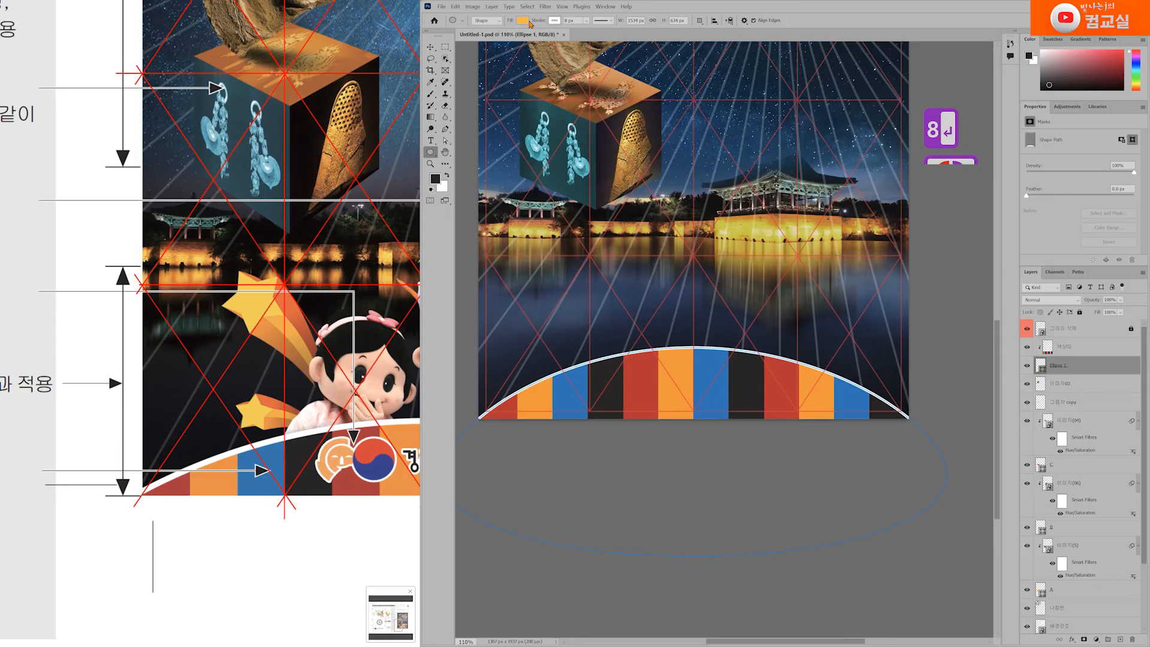
Set the ellipse's stroke width to 10 px and deselect the layer.
click(575, 20)
text(10)
key(Return)
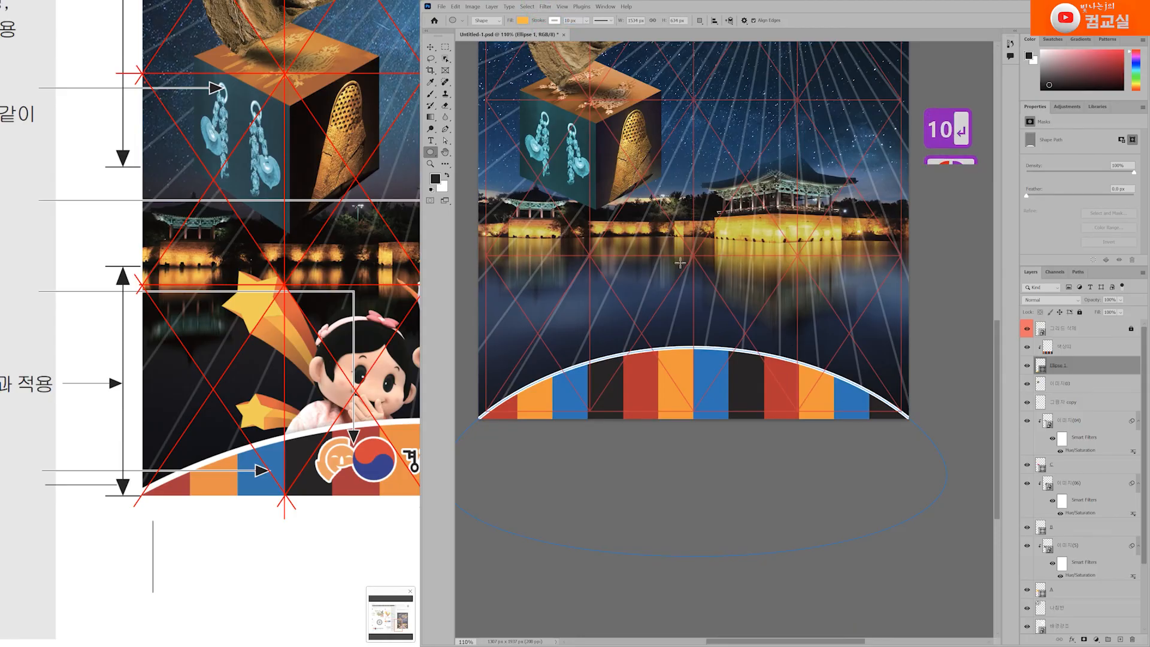
click(430, 47)
click(860, 603)
click(688, 555)
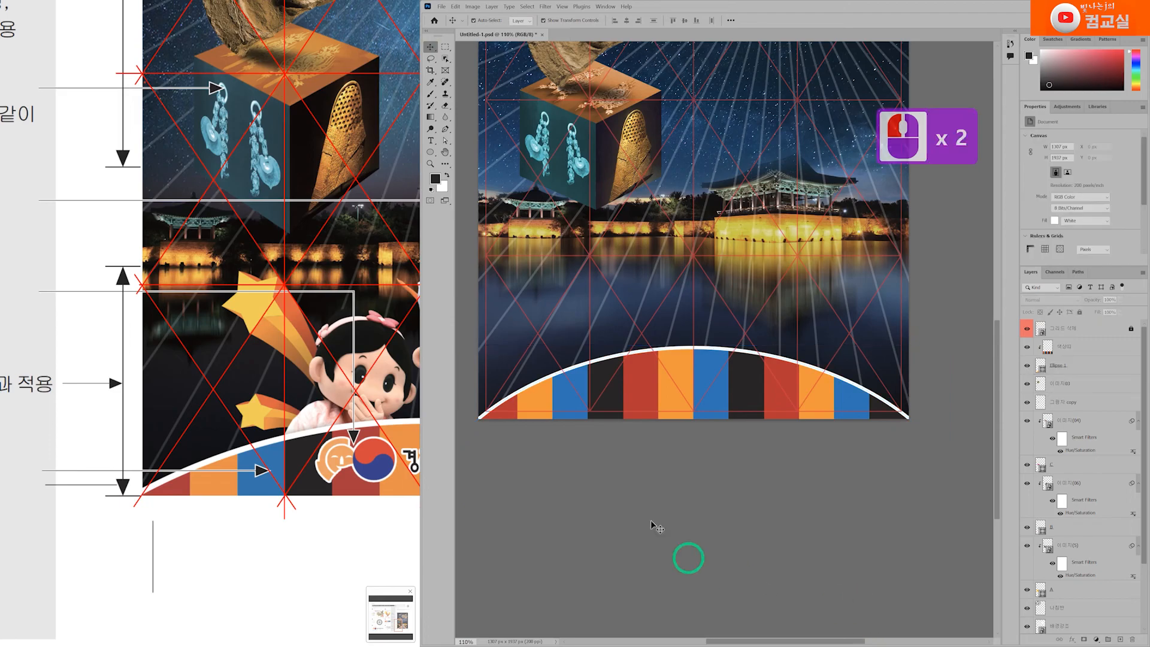
Compare the arch with the reference and lower the ellipse's top anchor point, reducing the shape's height to about 620 px.
scroll(261, 482, down, 10)
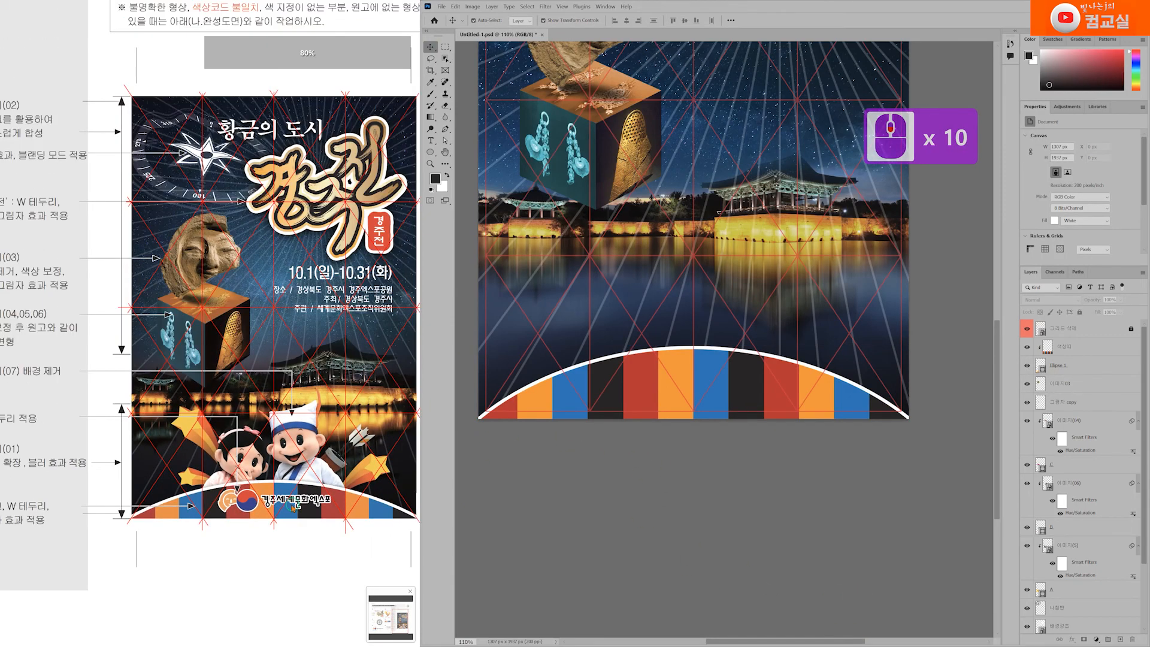
click(527, 508)
click(654, 479)
click(647, 463)
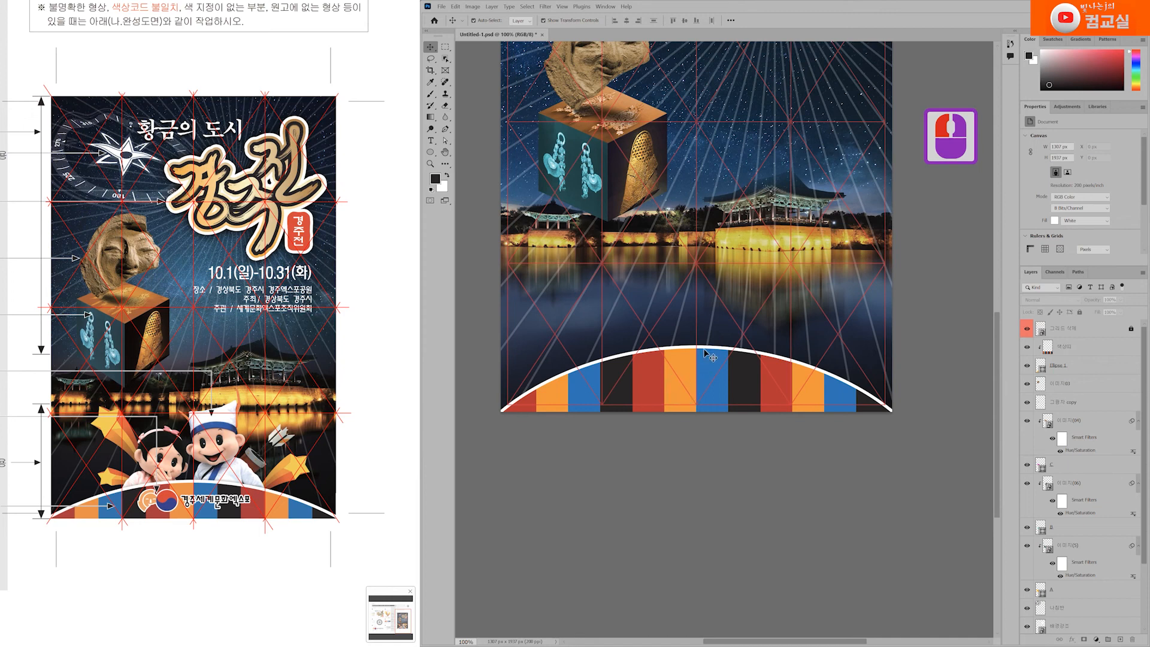
scroll(771, 383, up, 1)
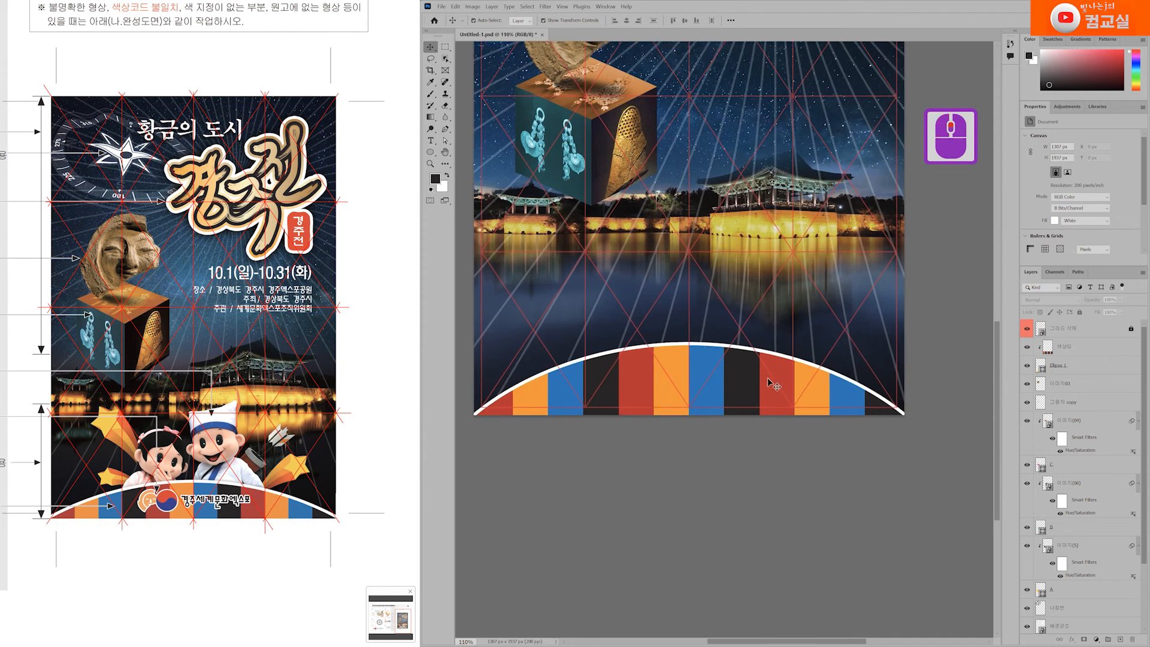
click(1089, 368)
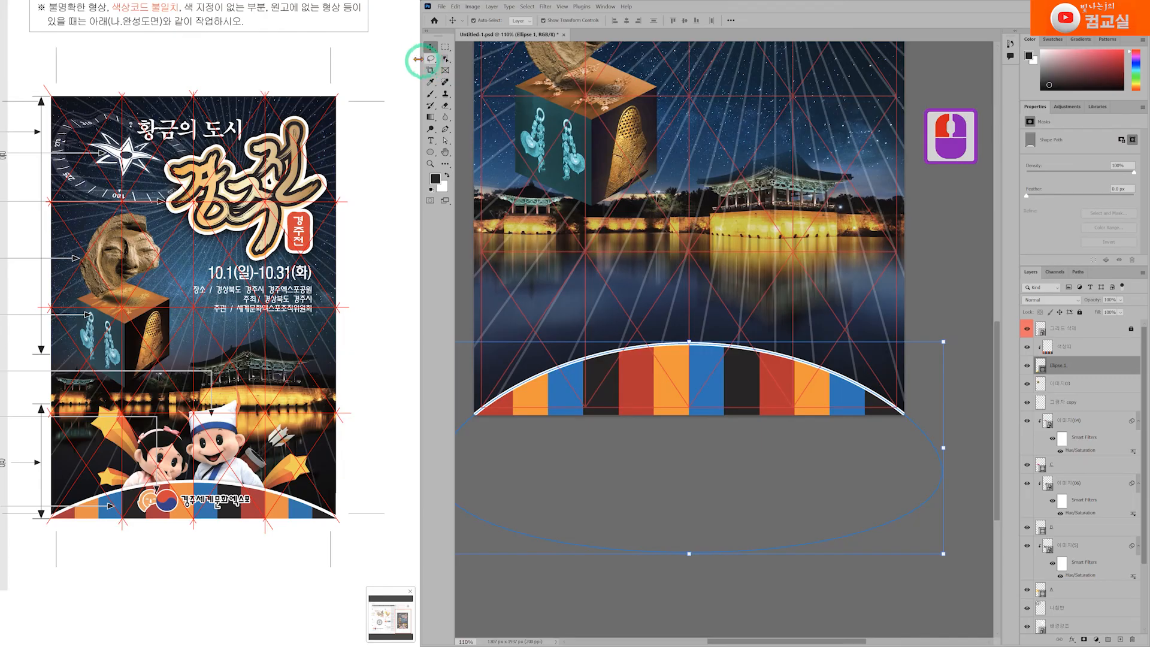
key(a)
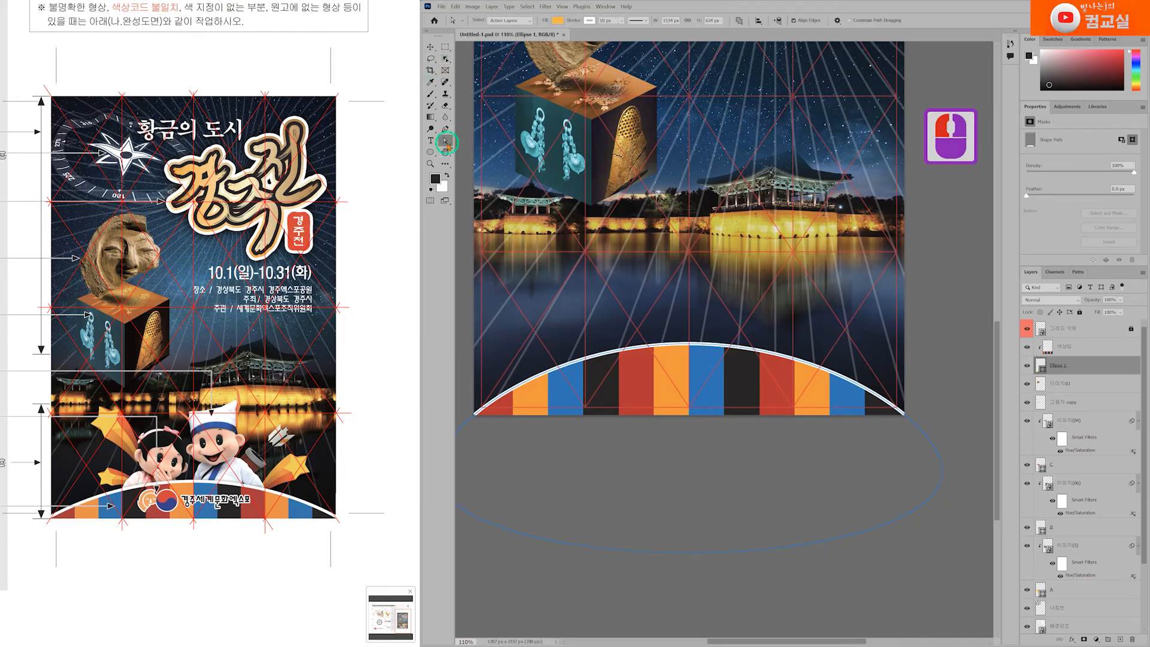
scroll(606, 335, up, 3)
double_click(714, 349)
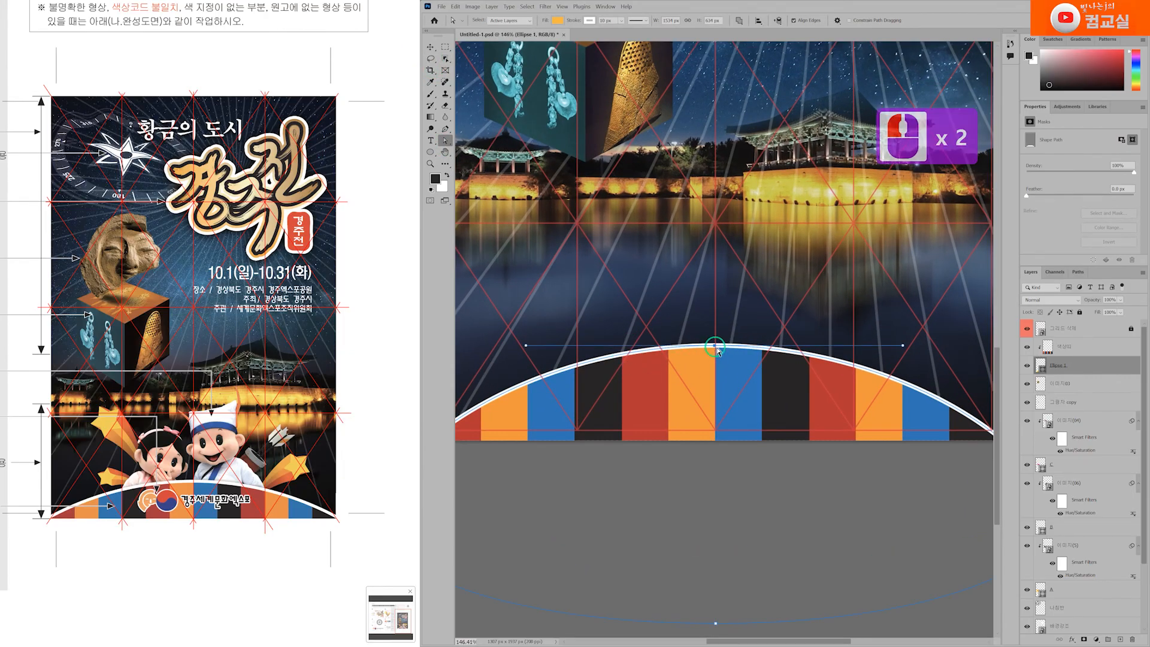
drag(714, 350, 715, 356)
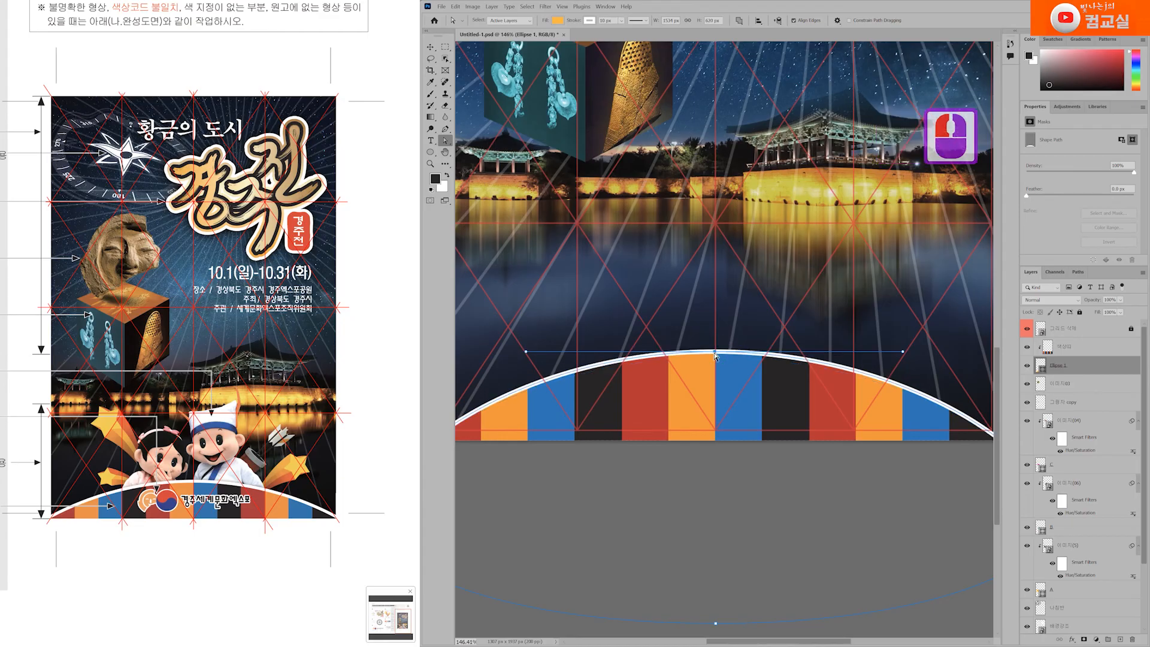
Nudge the ellipse's top anchor point down a little further, to a shape height of about 613 px.
scroll(259, 496, up, 4)
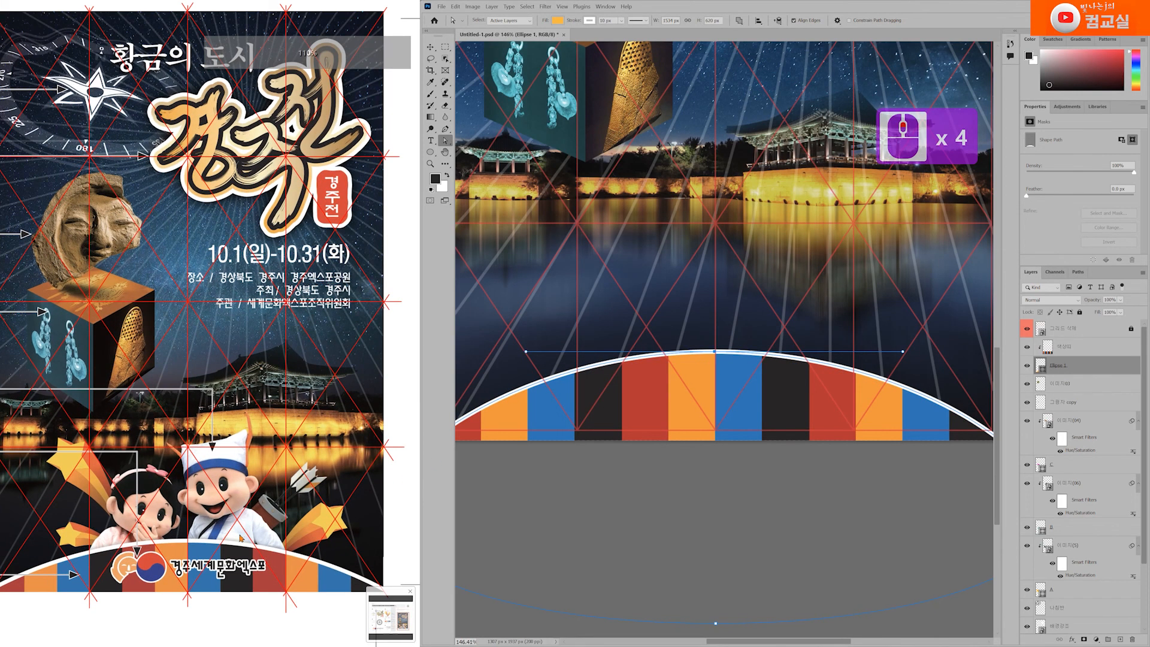
click(711, 362)
drag(715, 354, 718, 357)
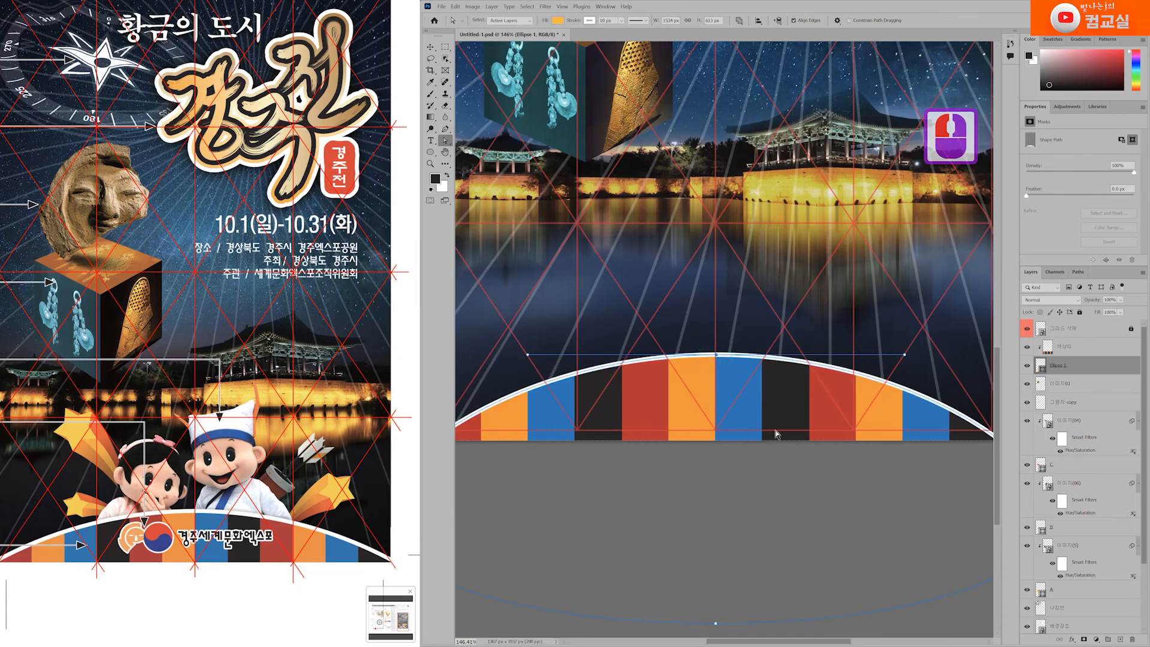
Move the ellipse's left anchor point outward to a shape width of about 1558 px, matching the reference's lower-left corner.
scroll(731, 512, down, 2)
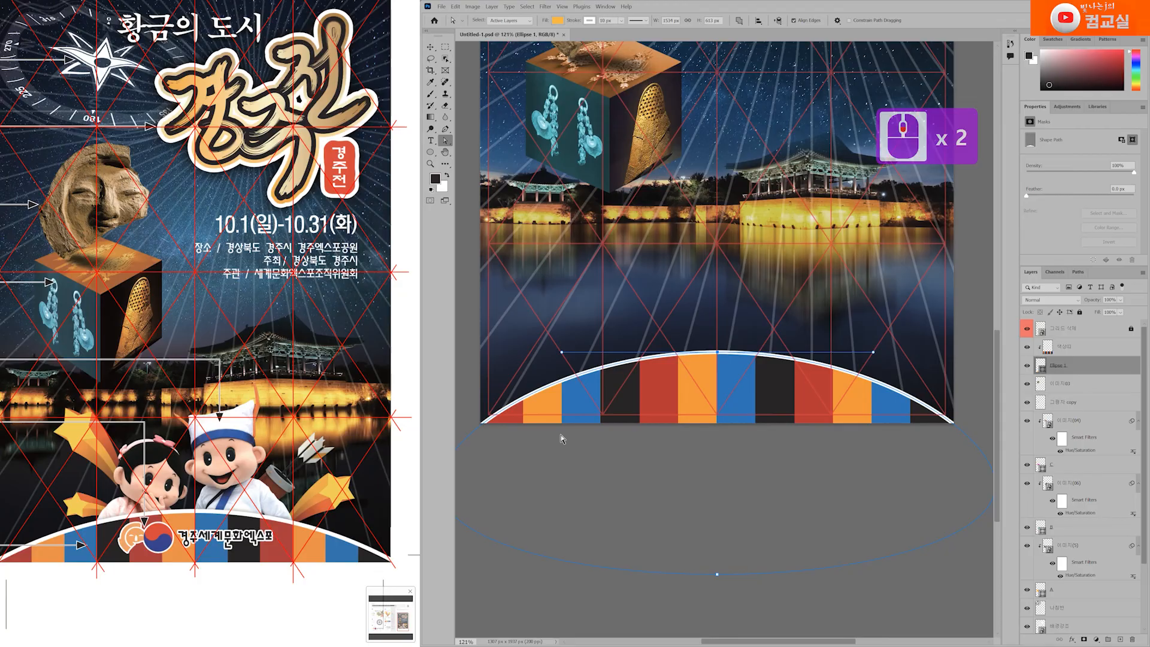
drag(589, 443, 670, 436)
drag(227, 505, 334, 436)
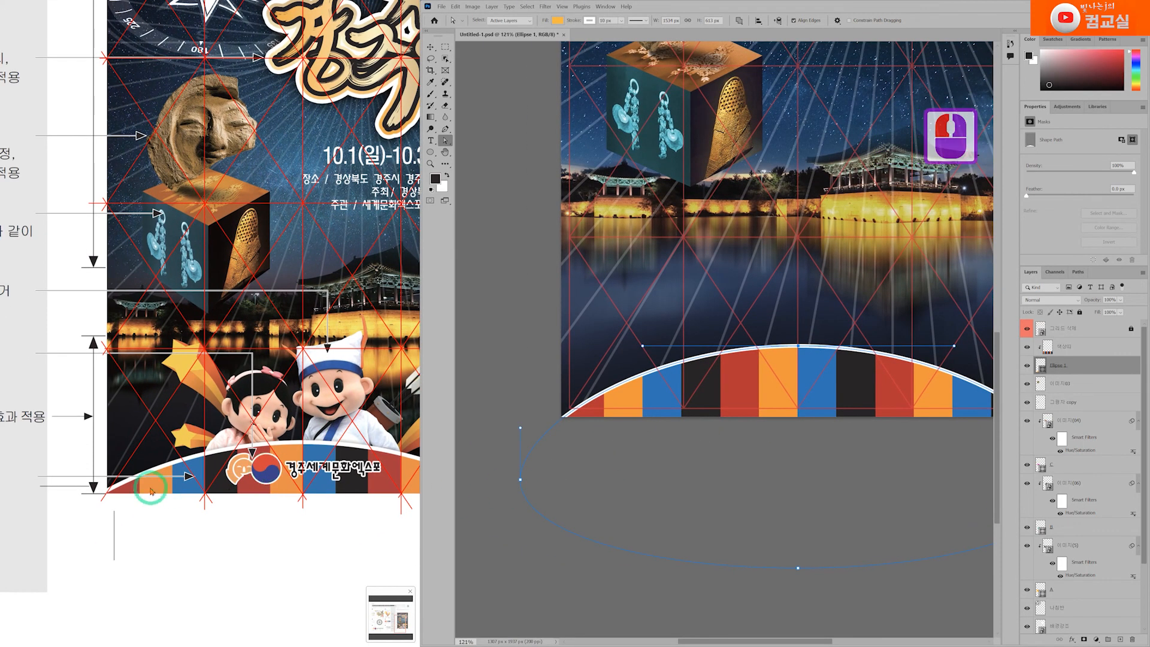
click(520, 479)
drag(520, 480, 511, 480)
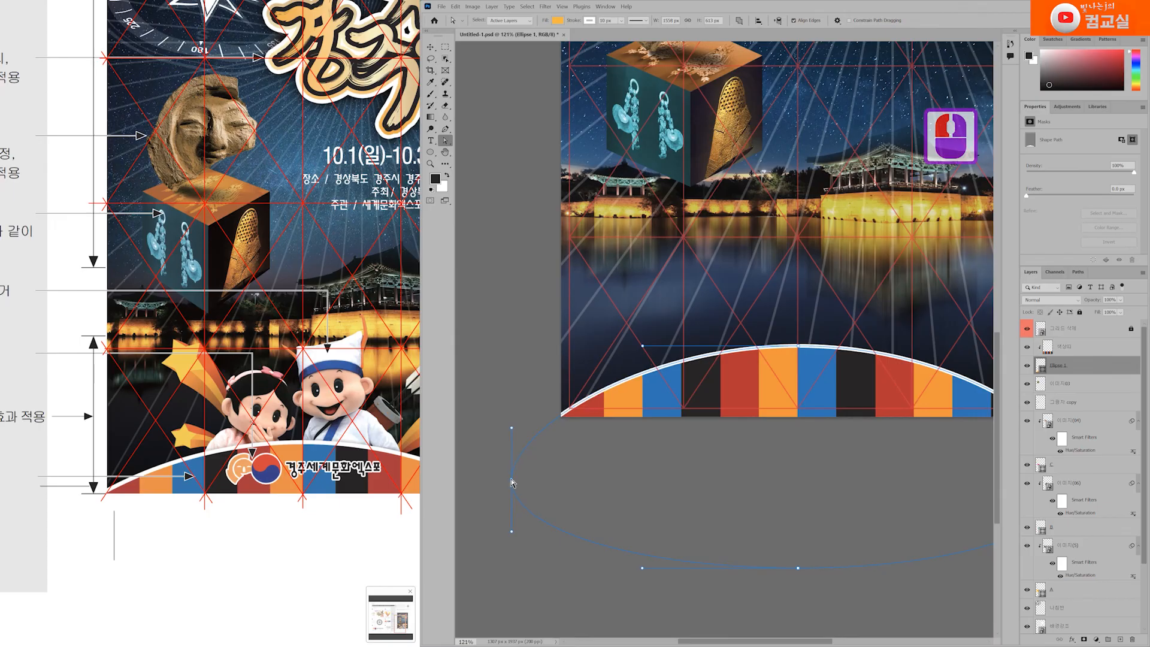
Move the ellipse's right anchor point outward to a shape width of about 1576 px and compare the reference's lower-right corner.
drag(922, 476, 759, 469)
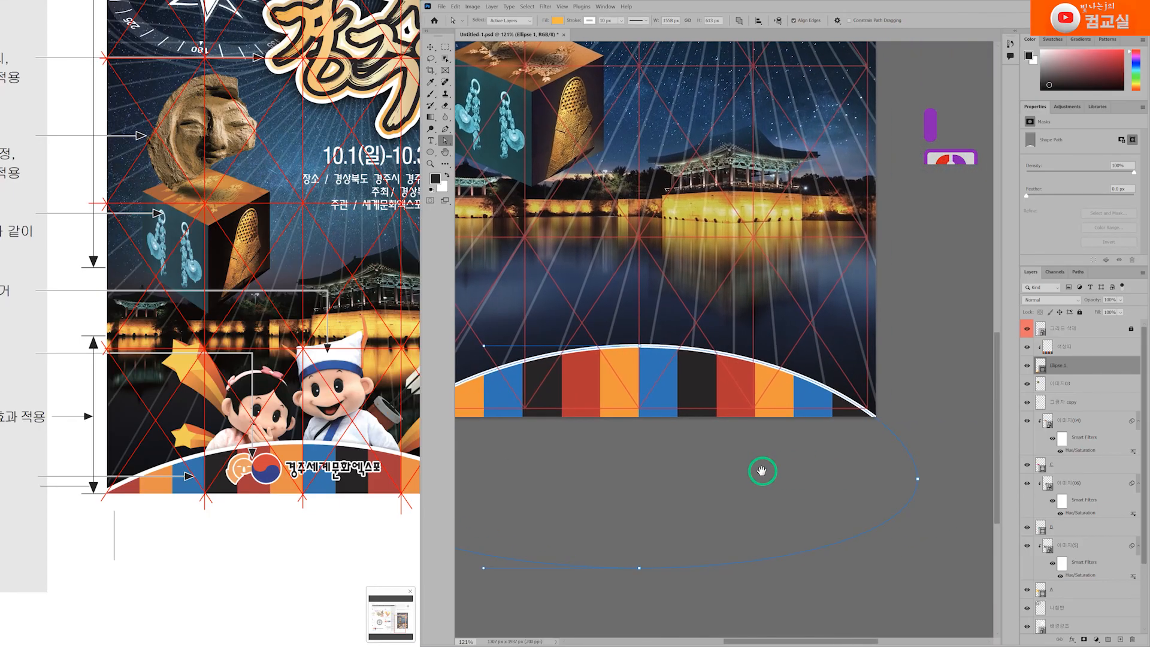
click(916, 479)
drag(916, 479, 923, 484)
scroll(831, 429, down, 2)
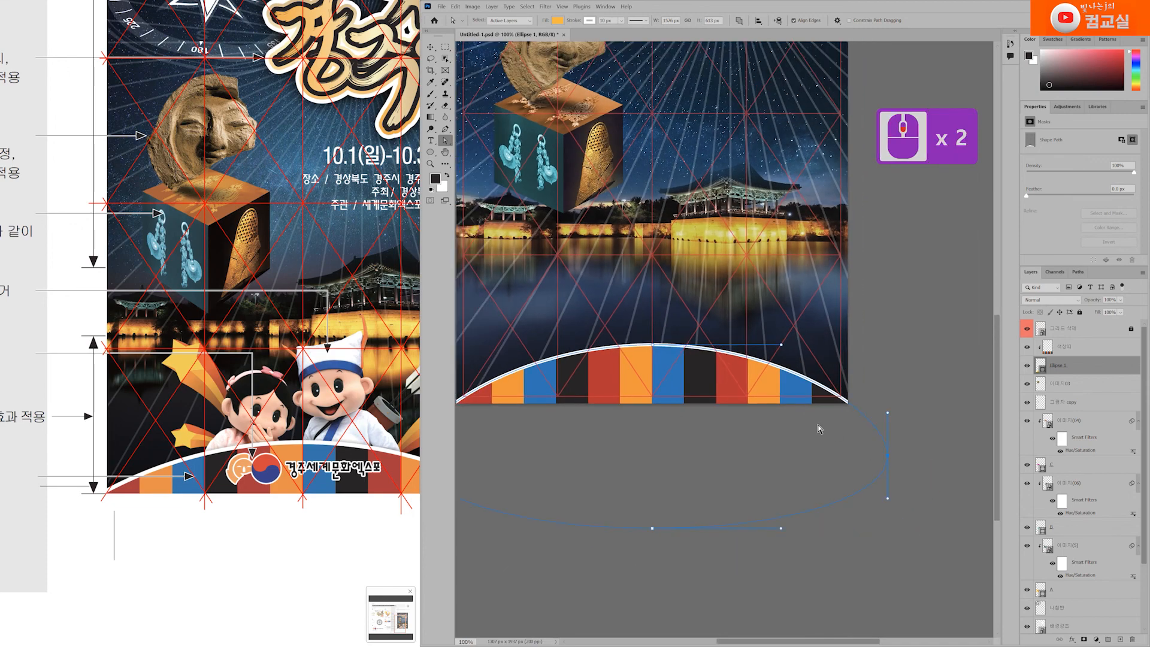
drag(362, 491, 232, 479)
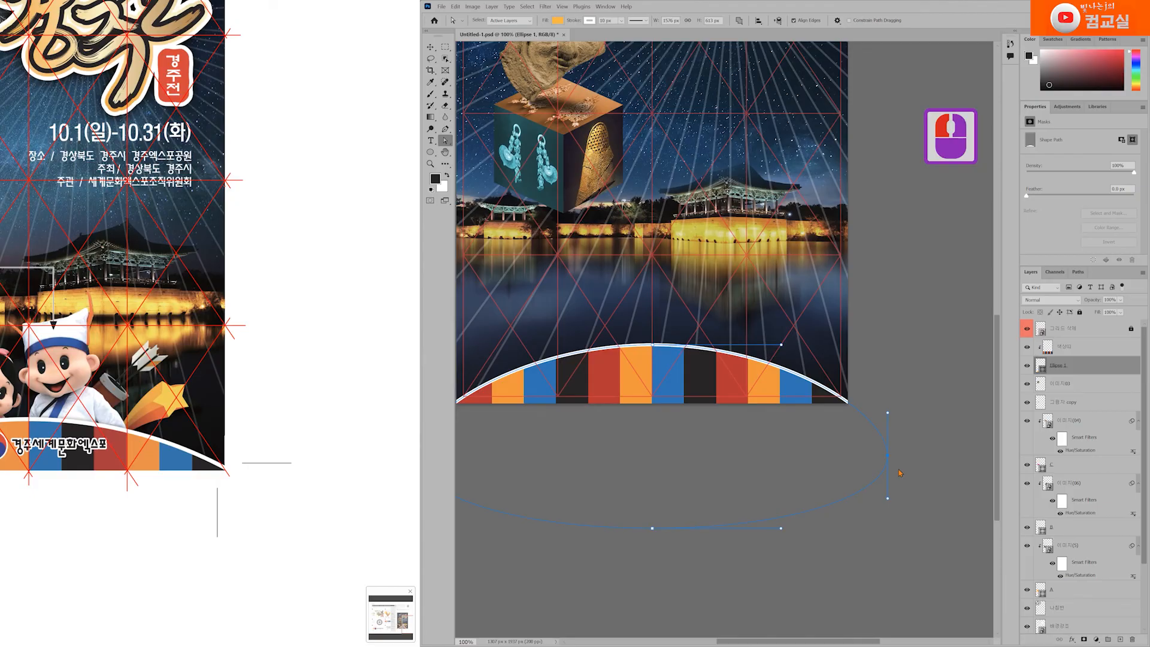
Set the striped arch's white stroke width to 12 px, deselect the shape, and compare its outline with the reference poster.
click(1085, 370)
click(614, 20)
text(12)
key(Return)
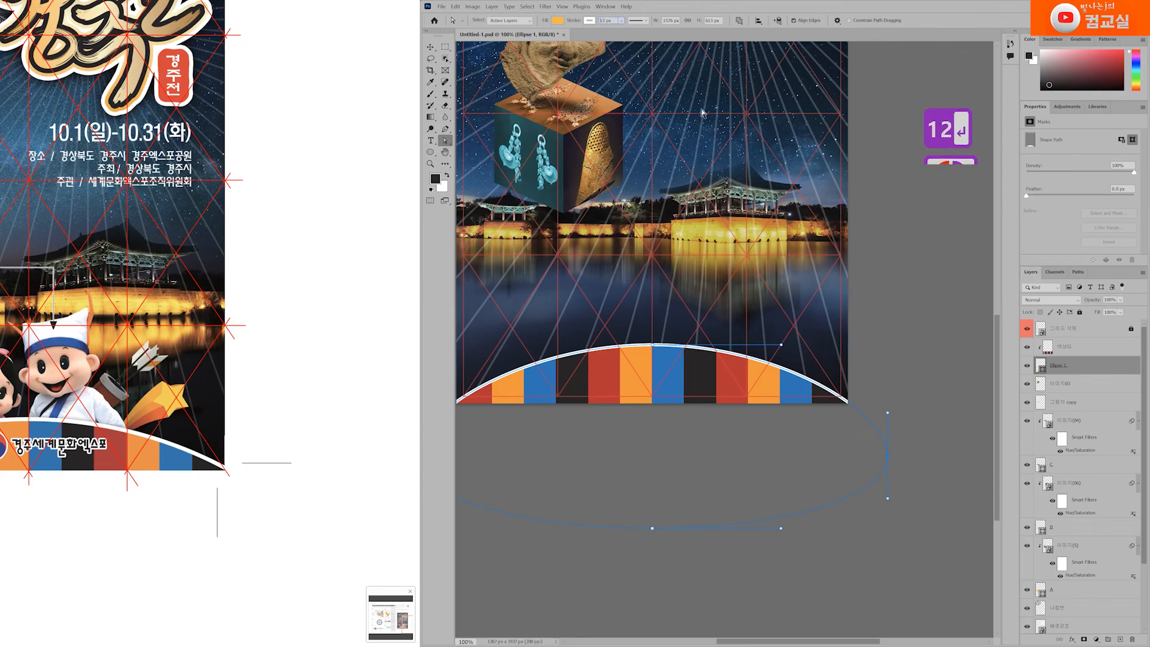
click(431, 47)
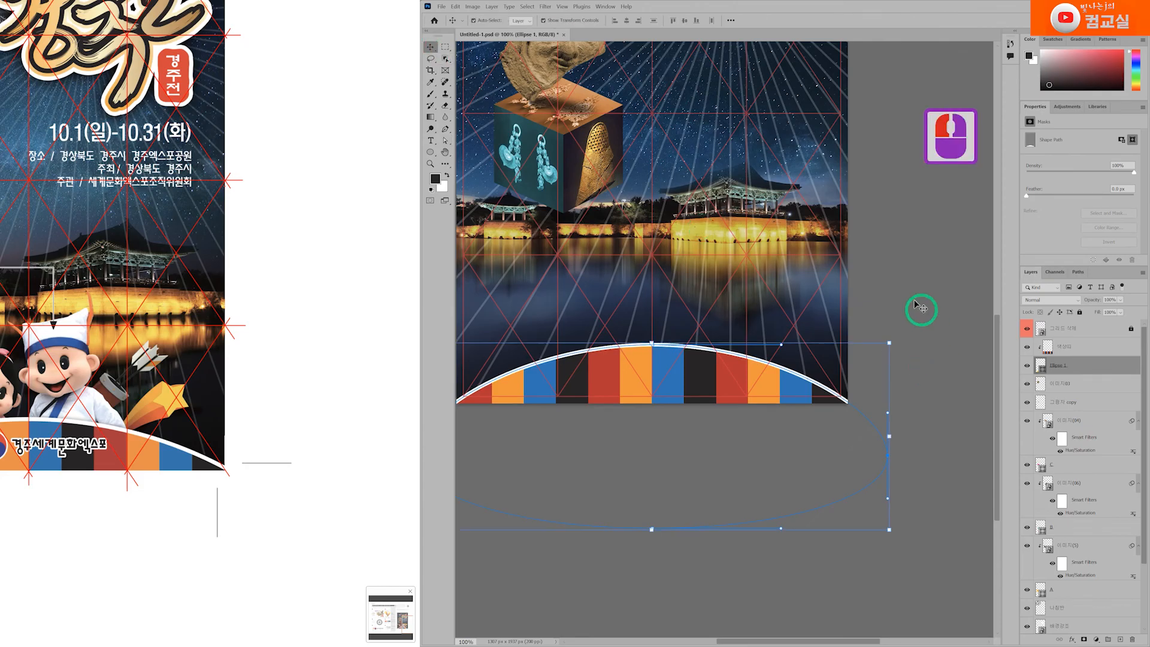
click(923, 314)
scroll(795, 443, down, 1)
drag(166, 478, 308, 479)
click(681, 419)
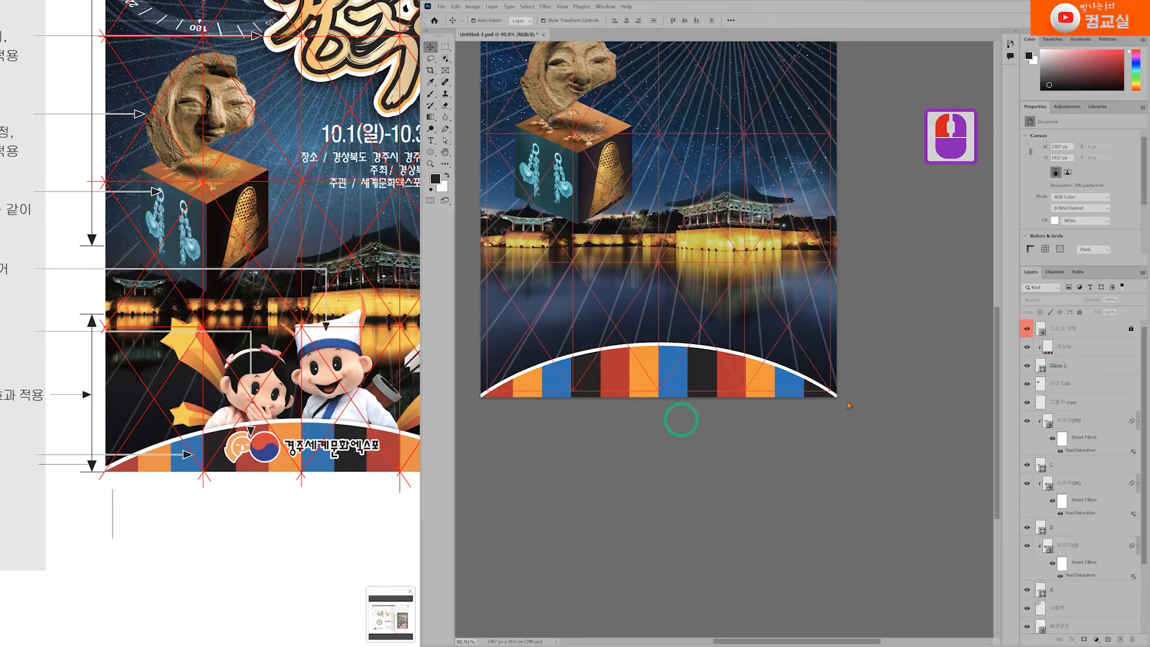
Add a Drop Shadow effect to the Ellipse 1 arch and check the reference's shadow along the arch edge.
double_click(1081, 365)
double_click(1089, 364)
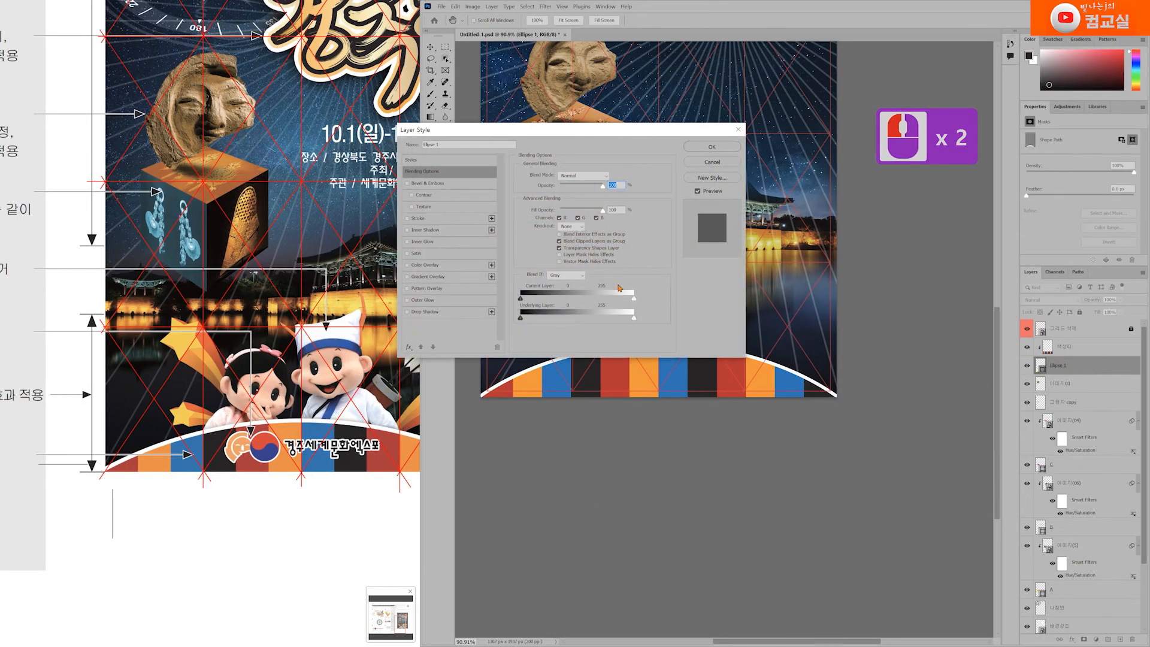
click(429, 317)
drag(251, 444, 210, 442)
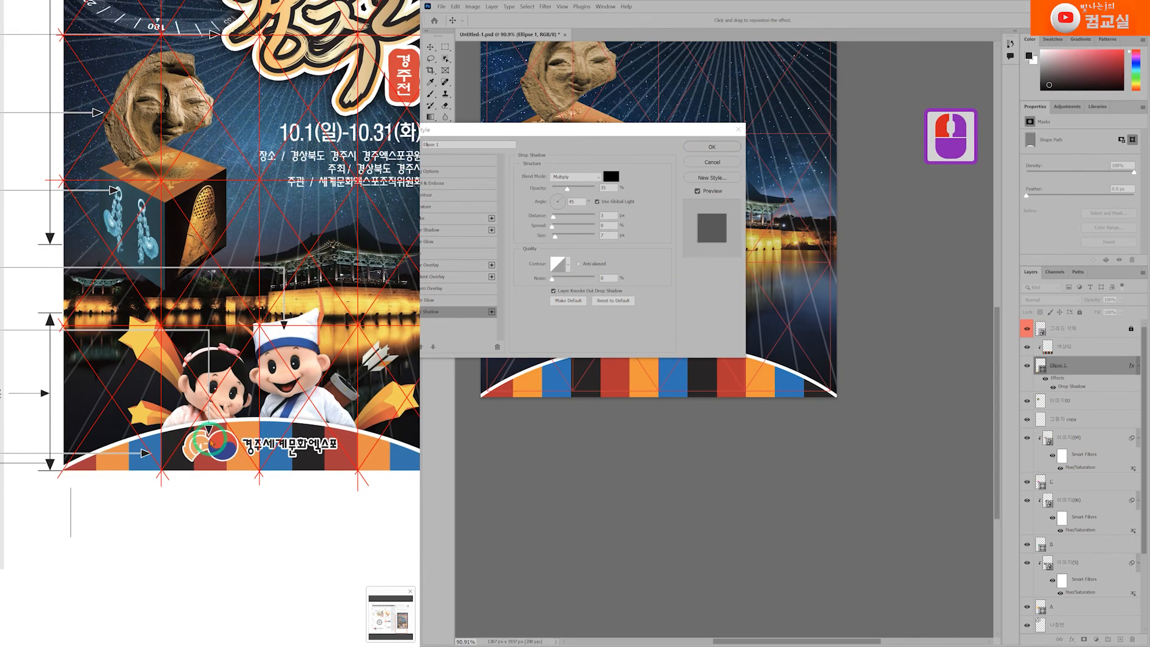
scroll(210, 442, up, 7)
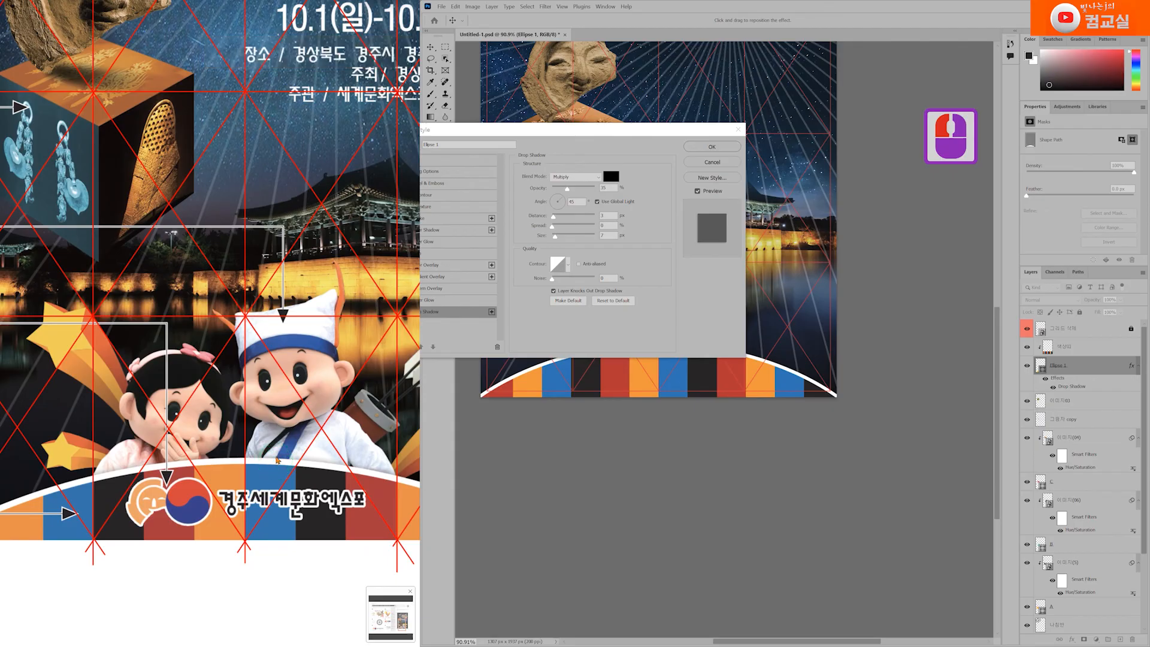
scroll(382, 321, up, 2)
drag(591, 143, 447, 220)
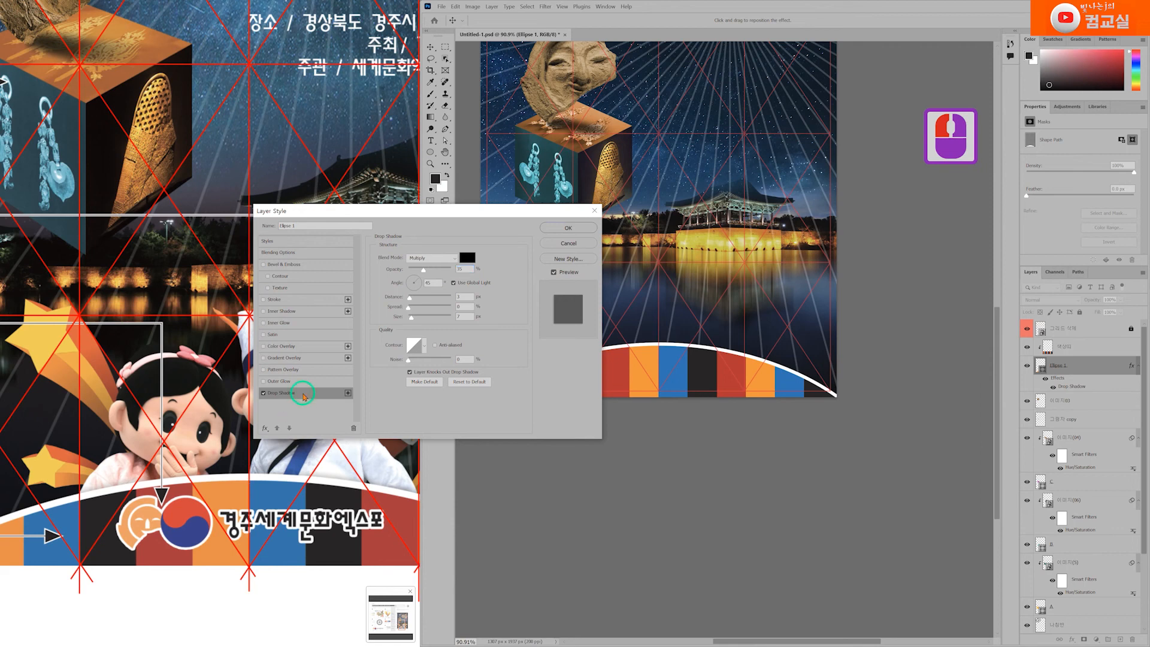
Set the arch's drop shadow to about 49% opacity and 13 px distance, and increase its spread and size.
double_click(464, 269)
drag(426, 272, 429, 270)
drag(411, 300, 398, 270)
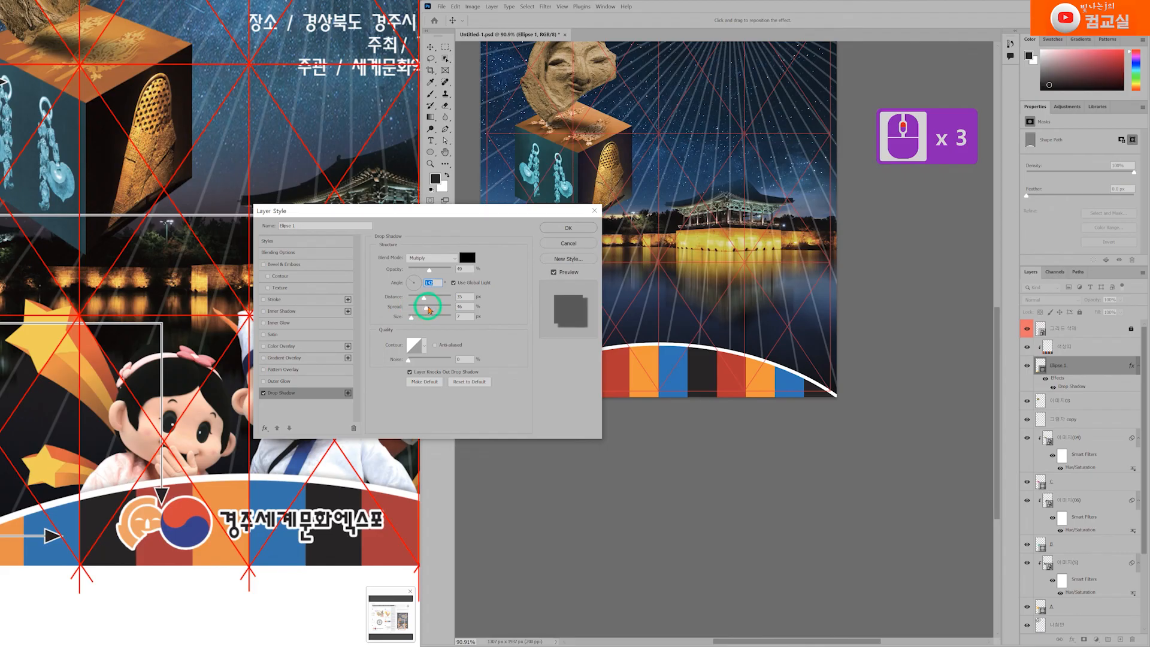
mouse_move(421, 307)
mouse_down()
mouse_move(442, 322)
mouse_move(429, 324)
mouse_up()
mouse_move(724, 348)
mouse_down()
mouse_move(731, 330)
mouse_move(718, 346)
mouse_up()
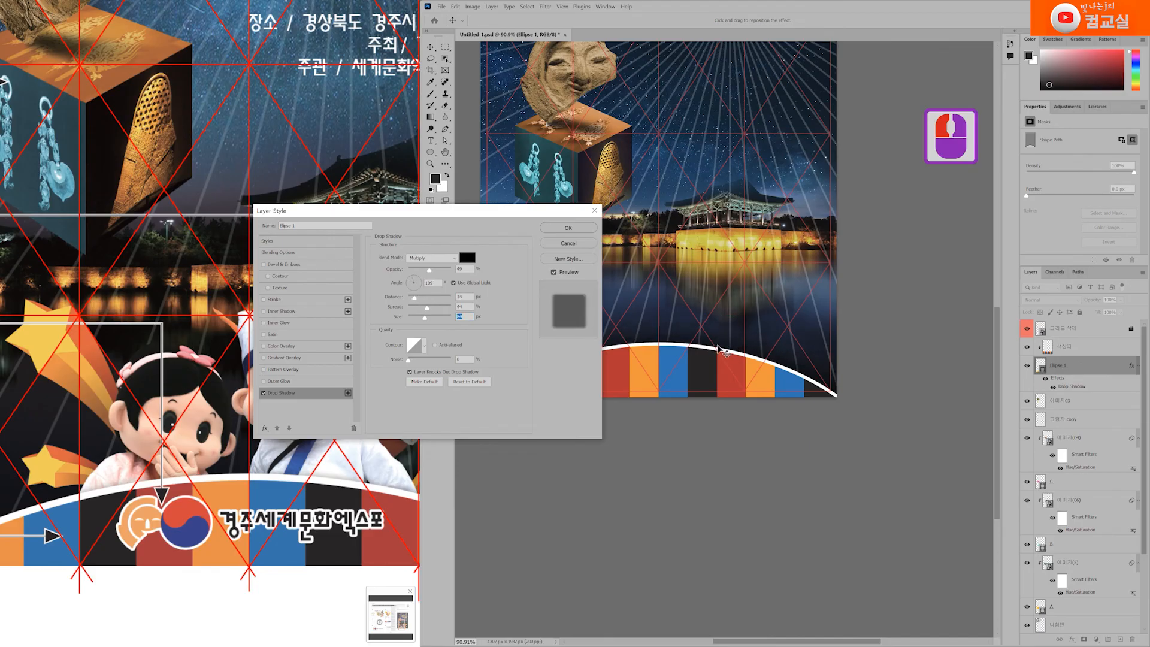
Lower the drop shadow's opacity slightly, fine-tune its spread and size, and apply the layer style.
drag(428, 273, 420, 274)
mouse_move(427, 312)
mouse_down()
mouse_move(418, 307)
mouse_move(424, 322)
mouse_up()
double_click(578, 231)
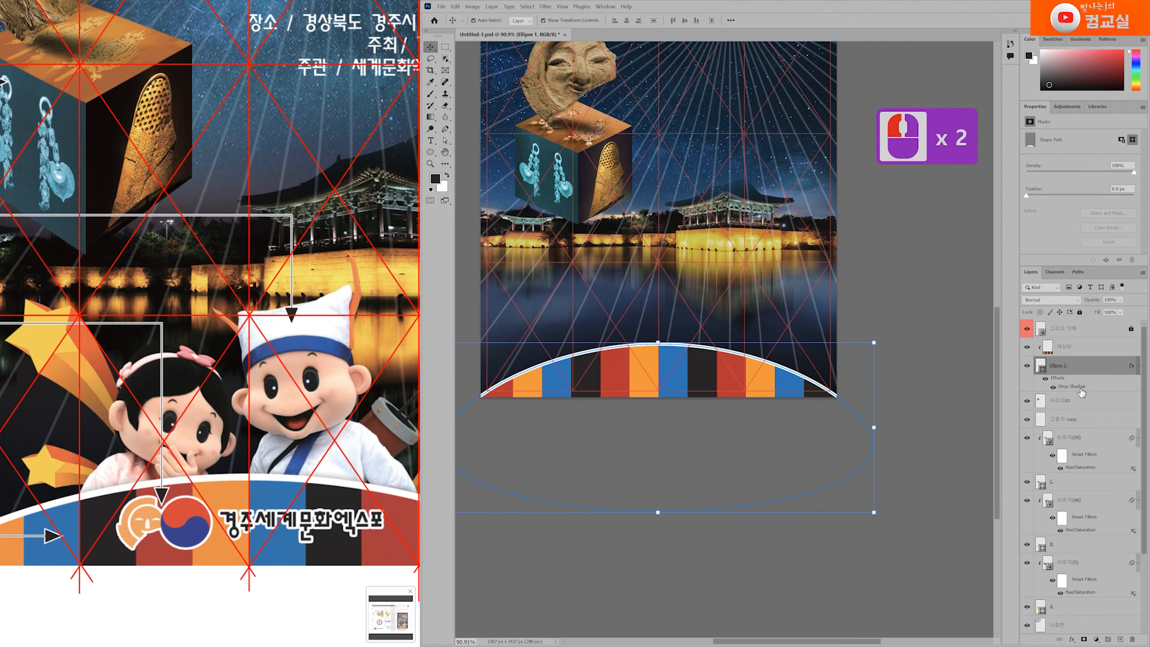
double_click(475, 503)
Open the mascot photo 이미지(07).jpg from the 도면13 folder as a separate floating document and enlarge its window.
double_click(180, 436)
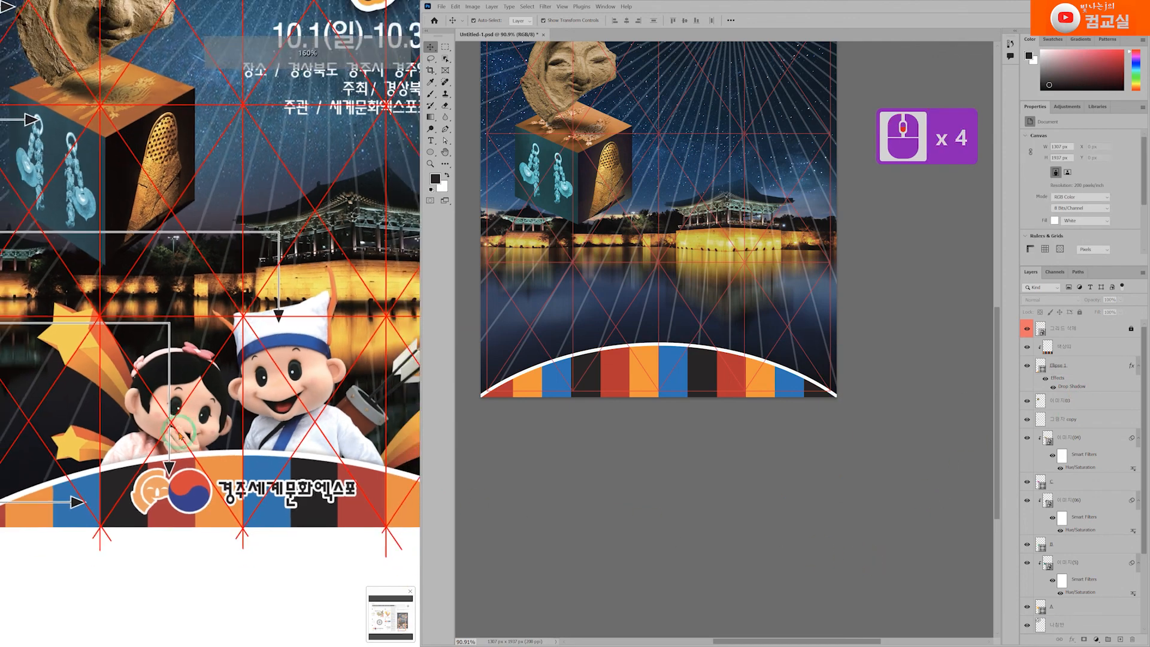
scroll(178, 436, down, 13)
click(231, 456)
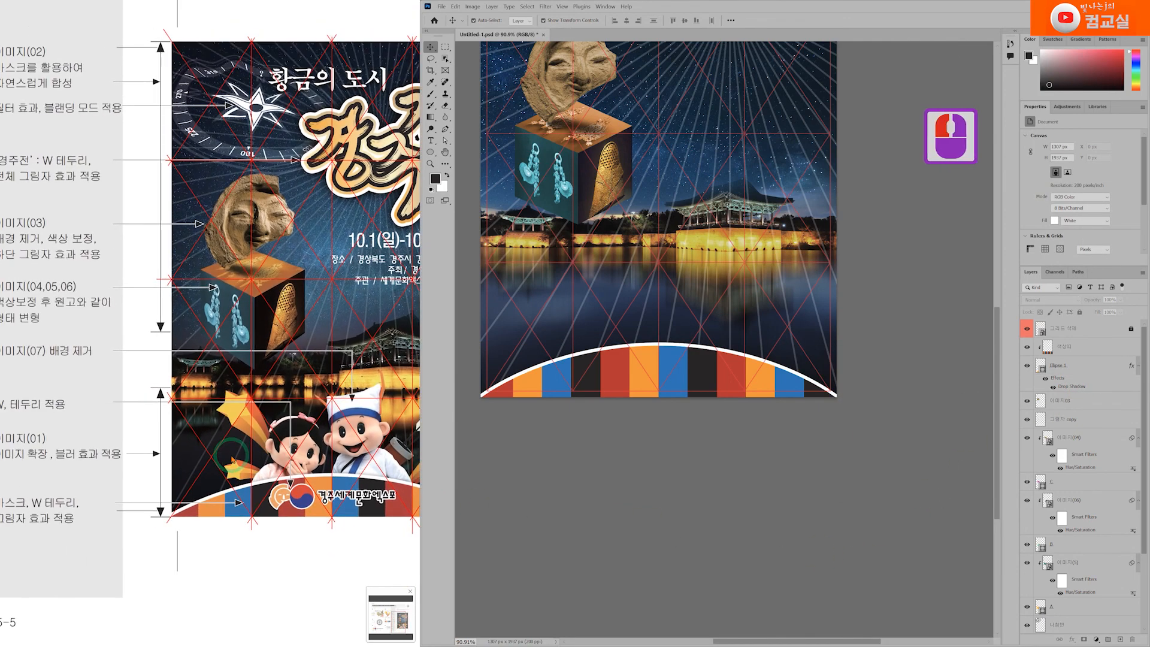
key(alt+Tab)
click(324, 426)
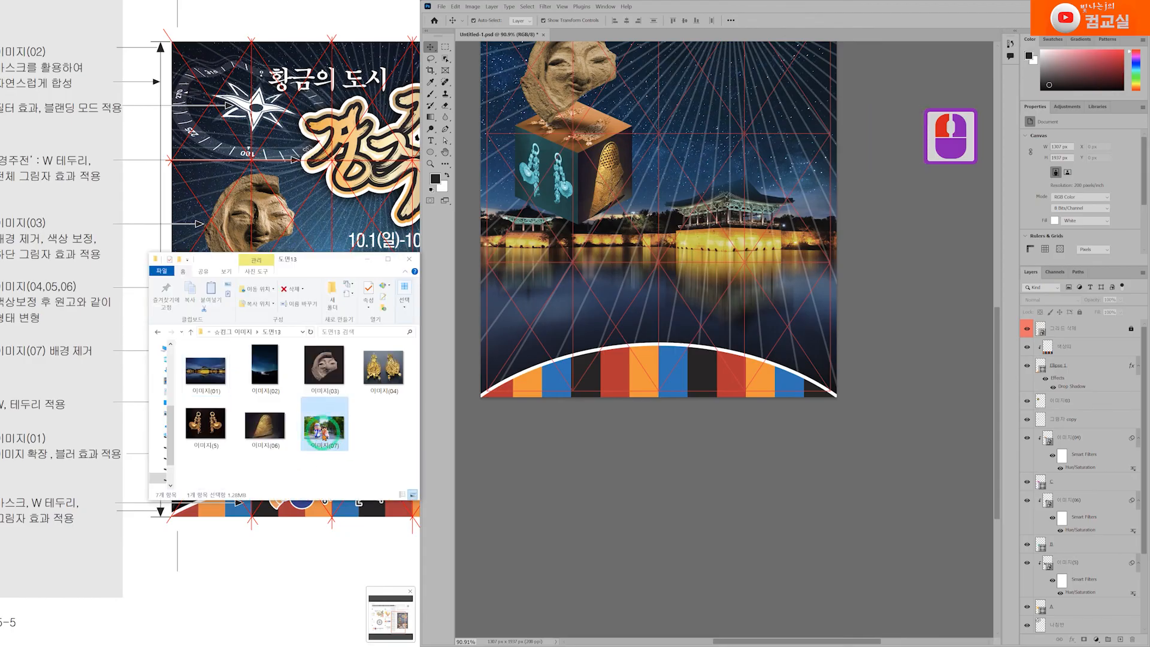
click(775, 21)
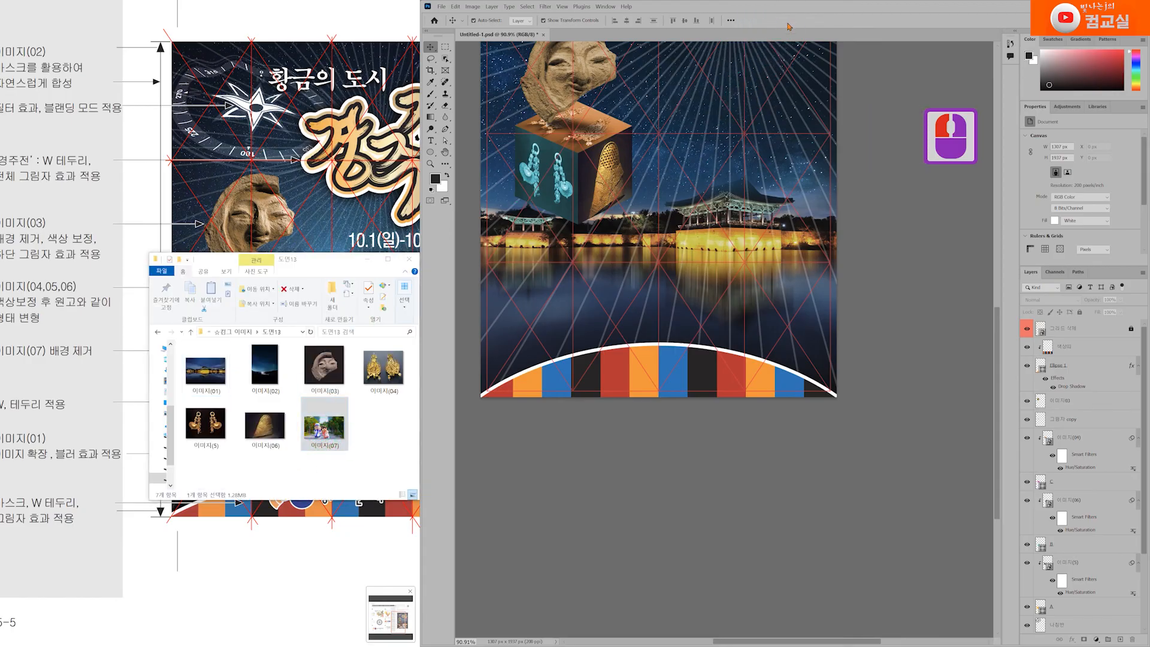
drag(609, 46, 631, 143)
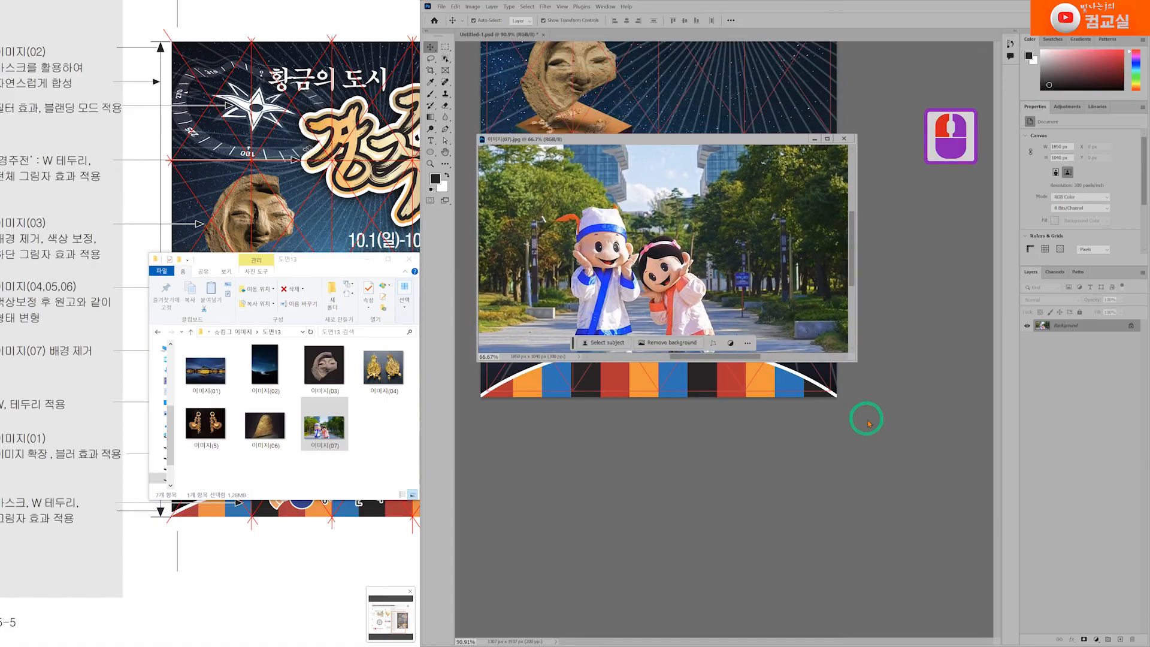
drag(854, 357, 968, 527)
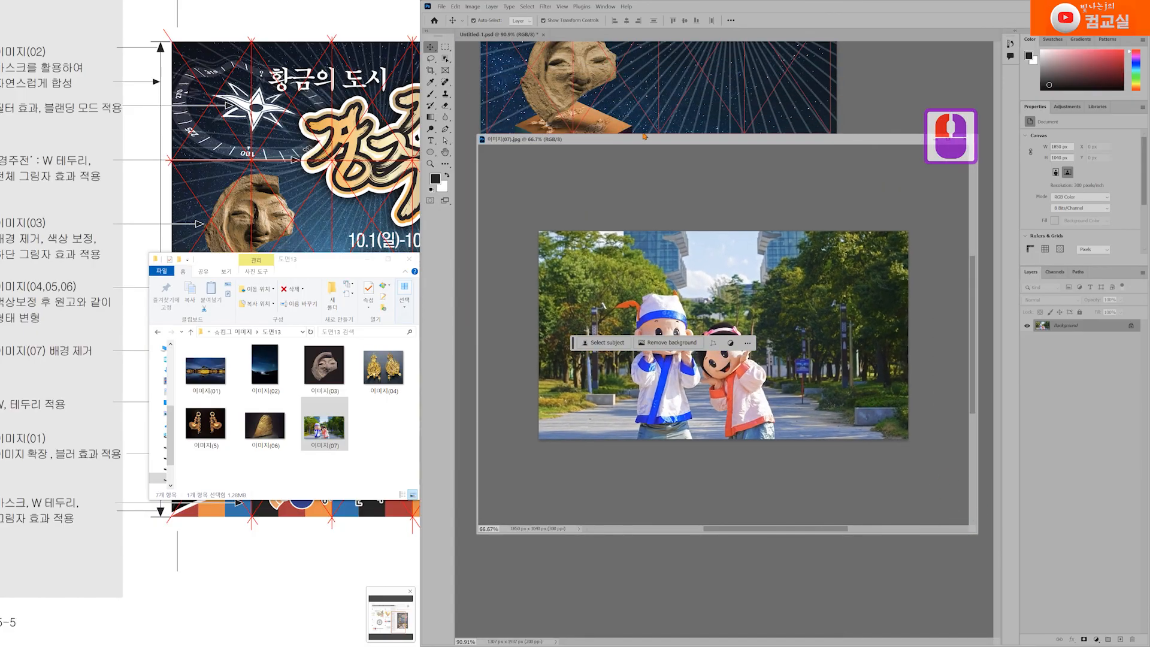
Select both mascot characters in the photo with the Object Selection tool and inspect the selection edges.
click(445, 58)
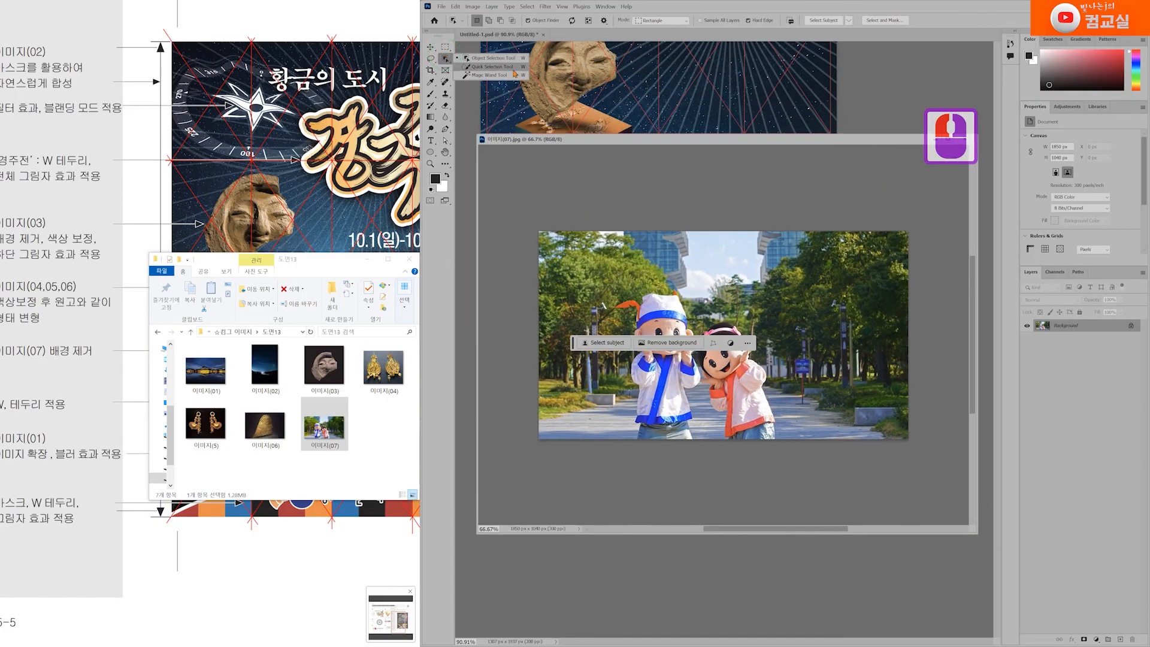
click(498, 59)
drag(659, 136, 402, 101)
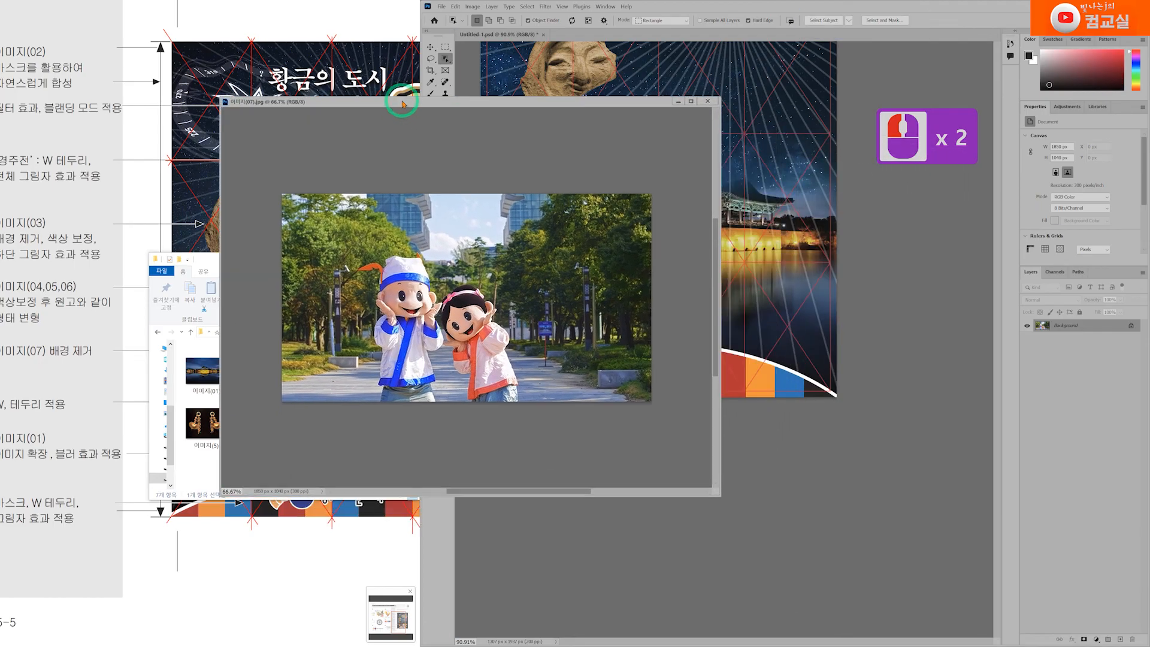
click(413, 352)
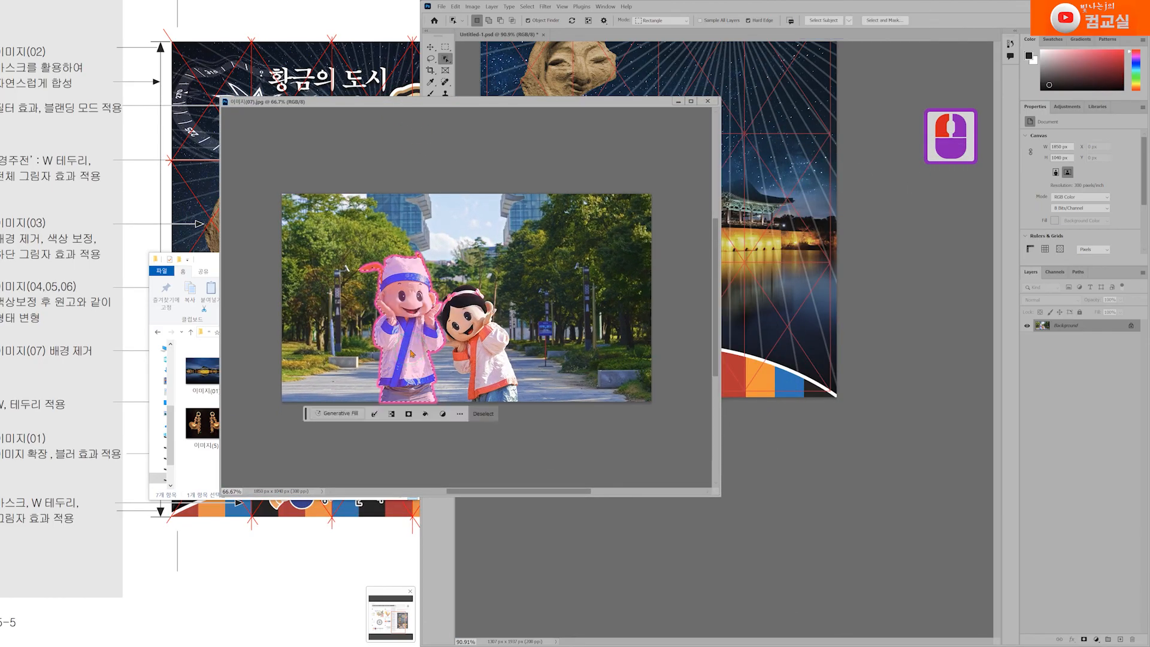
shift+click(489, 363)
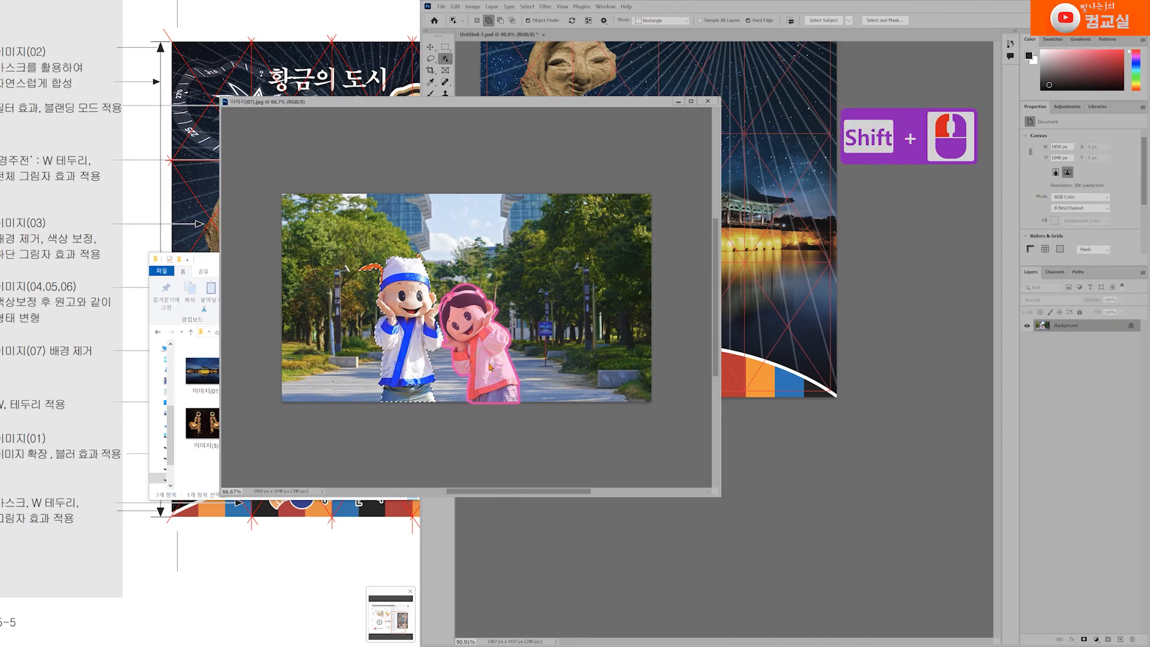
scroll(490, 384, up, 4)
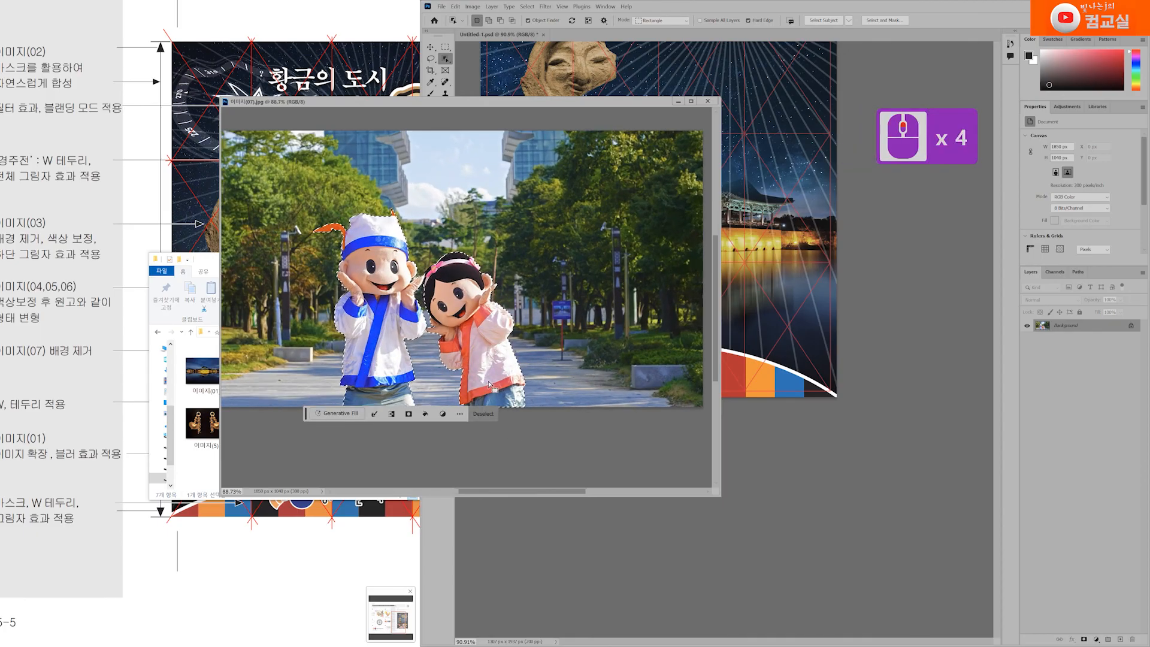
scroll(490, 384, up, 4)
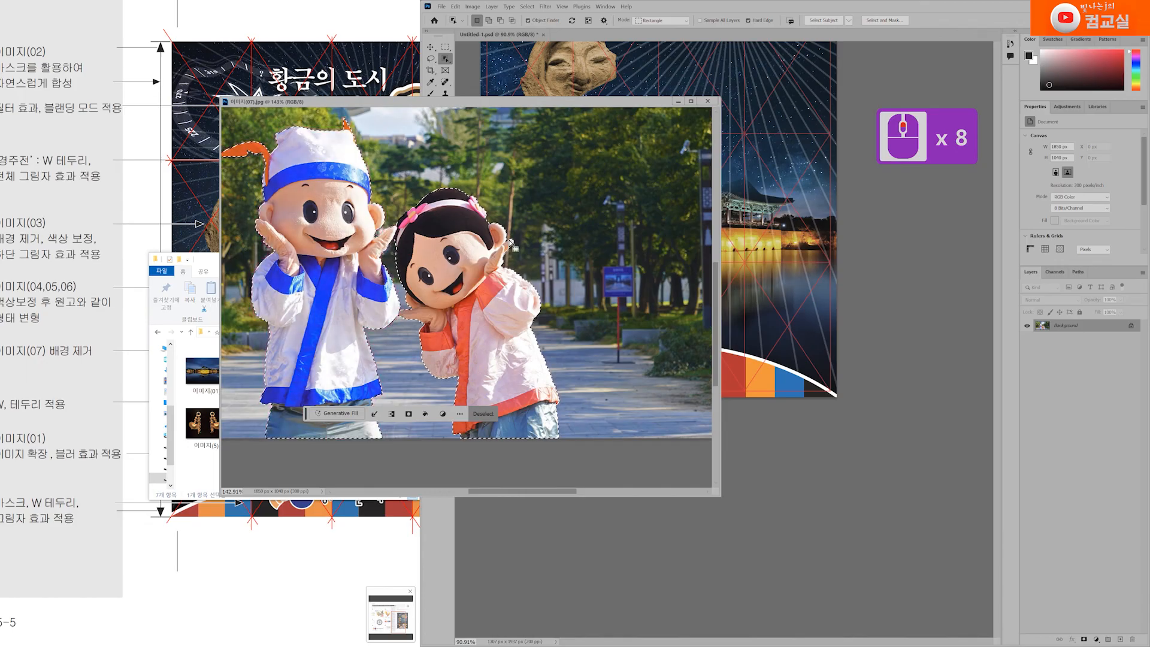
scroll(587, 362, down, 3)
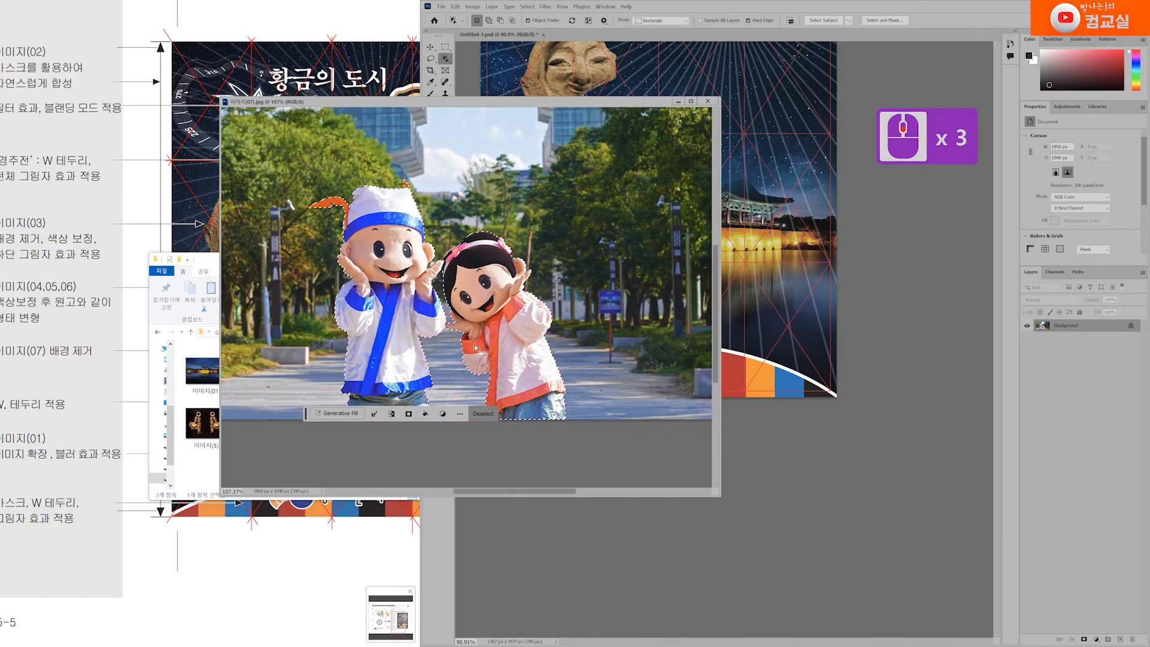
Move the selected mascots into the poster document and close the source photo.
drag(473, 101, 576, 159)
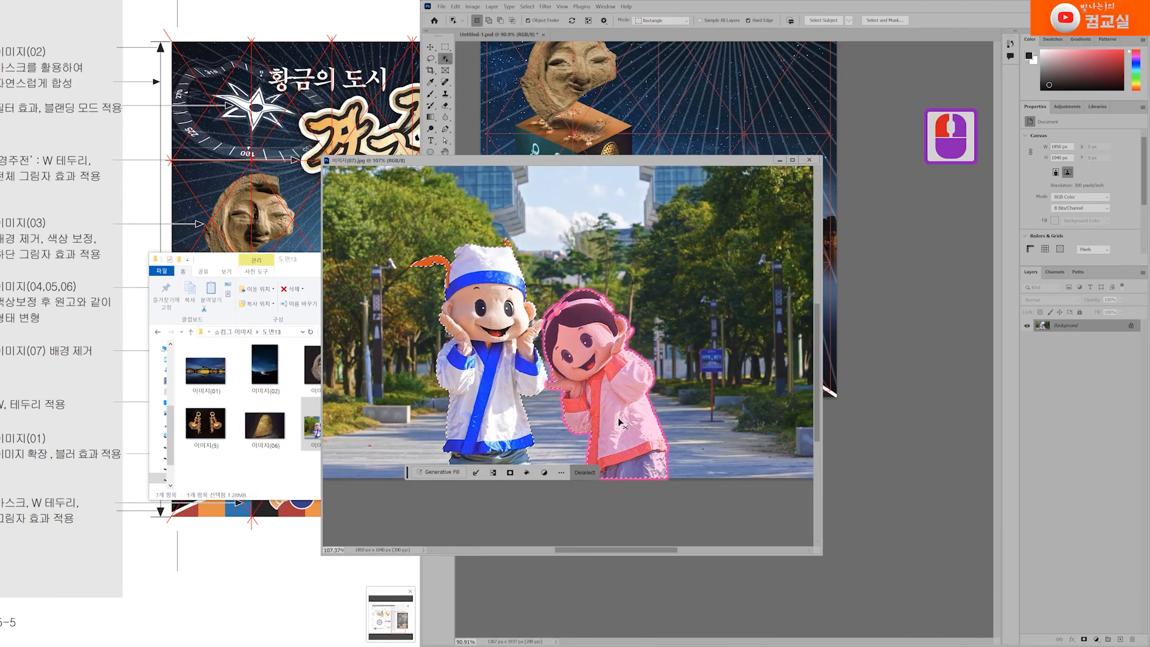
drag(636, 437, 655, 122)
click(814, 160)
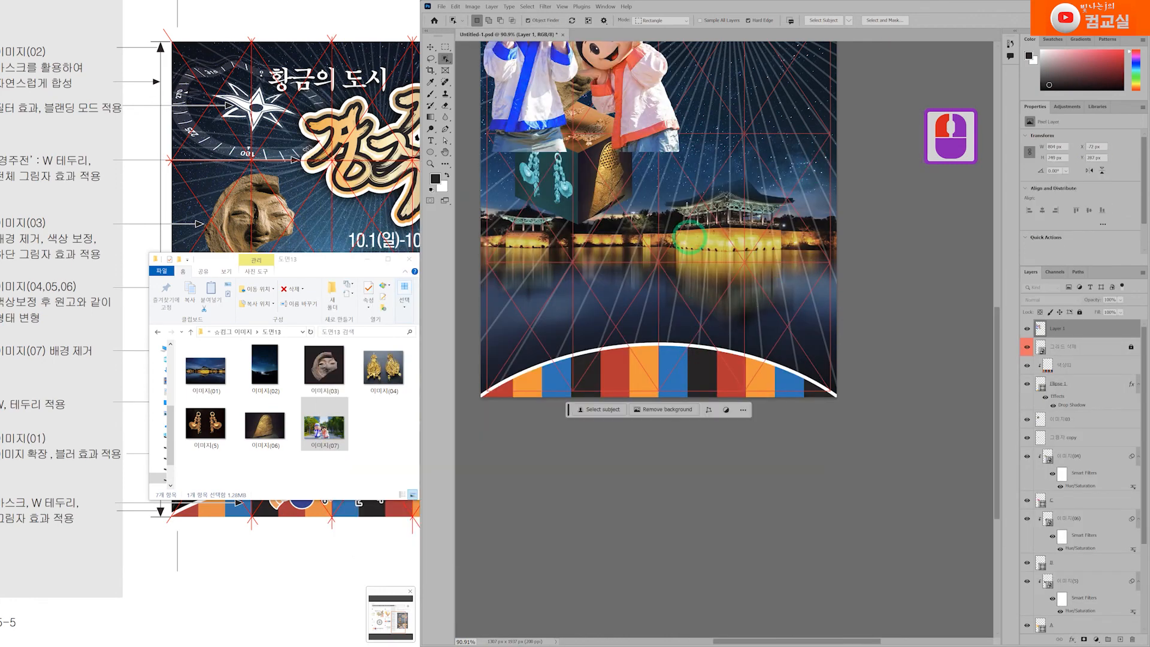
Flip the mascots horizontally and place them over the striped arch, with their lower bodies extending past the poster's bottom edge.
key(ctrl+t)
drag(645, 122, 725, 314)
click(366, 262)
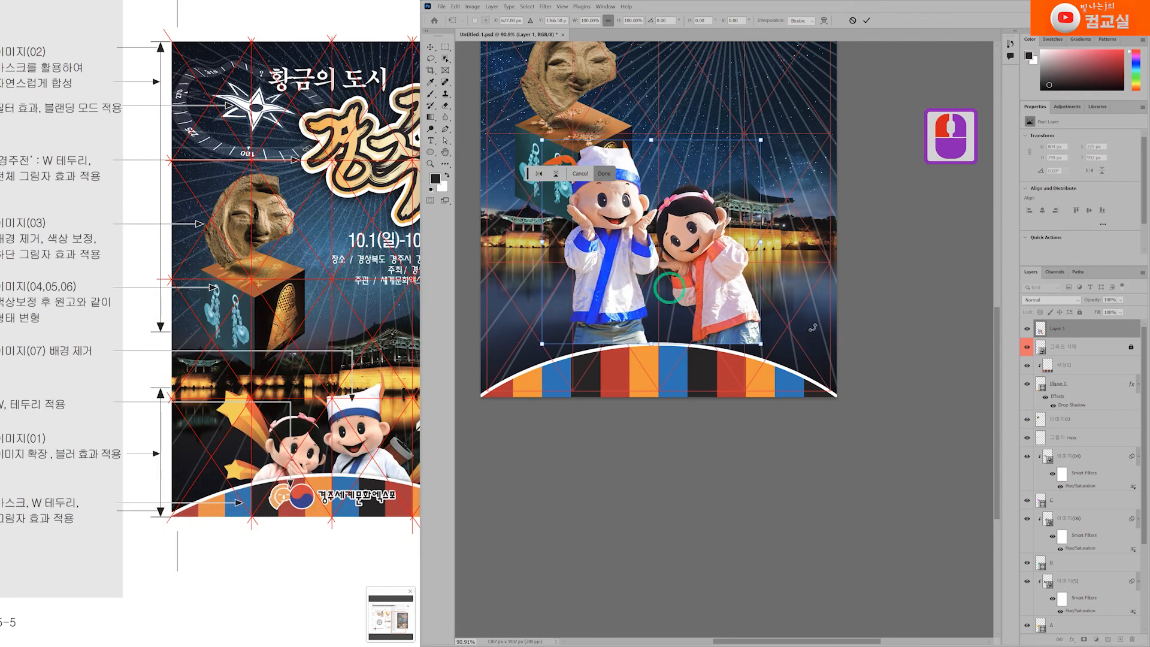
right_click(727, 294)
click(756, 473)
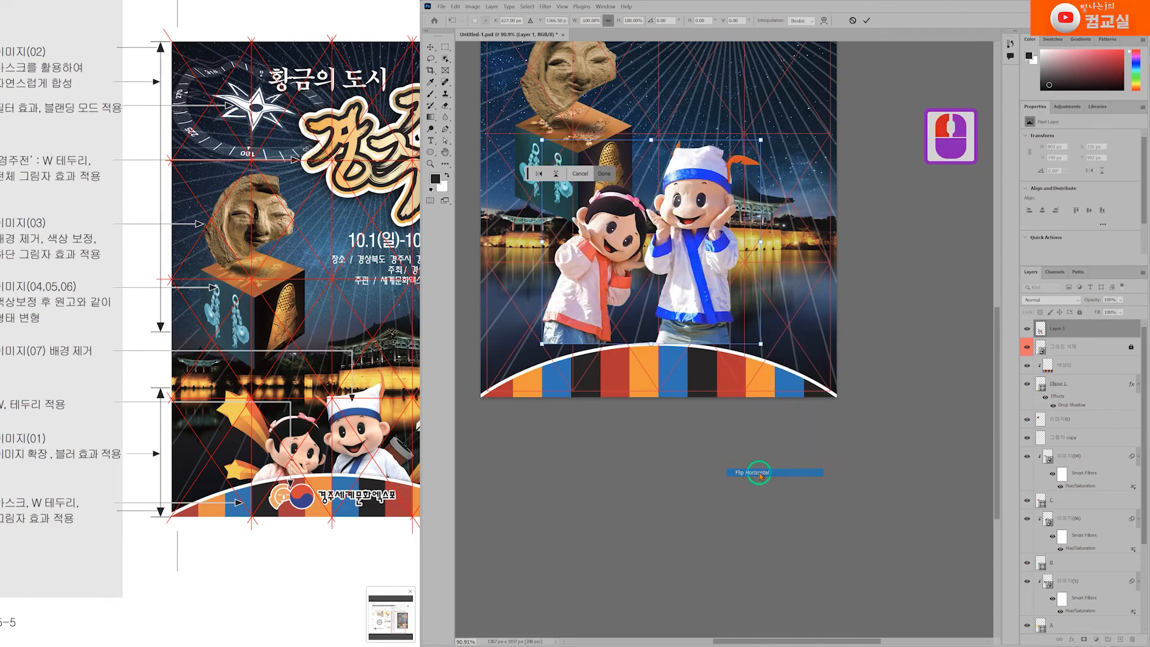
drag(719, 290, 726, 360)
key(Return)
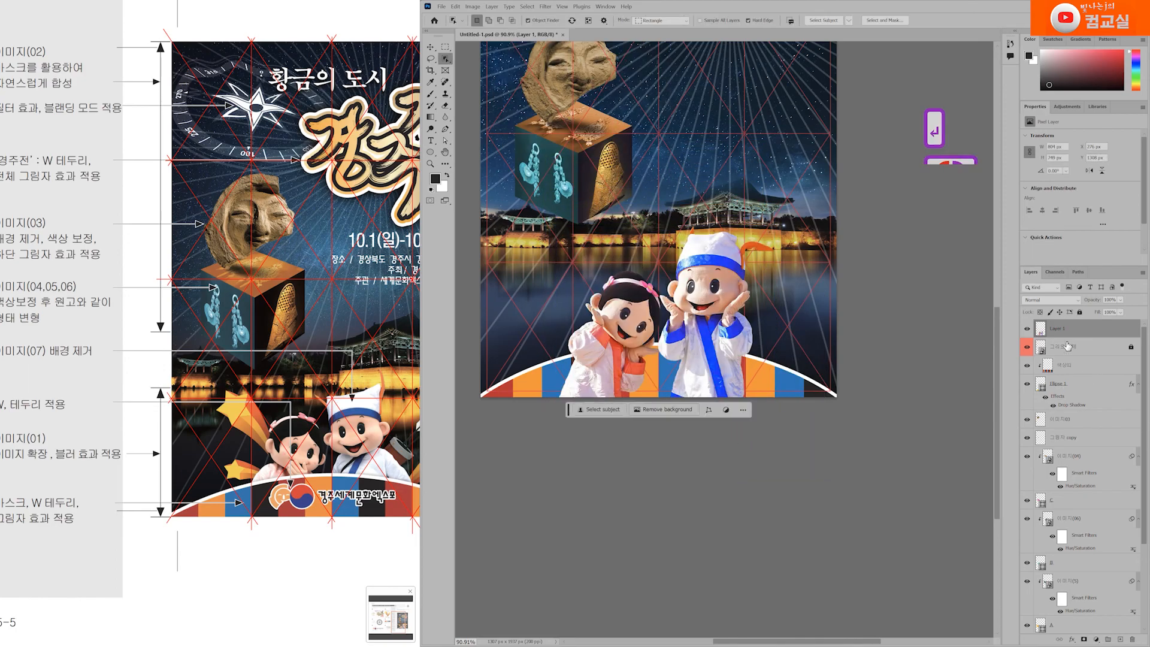
Rename the mascot layer 이미지07 and move it below the Ellipse 1 layer so the arch covers the lower bodies.
double_click(1058, 328)
text(이)
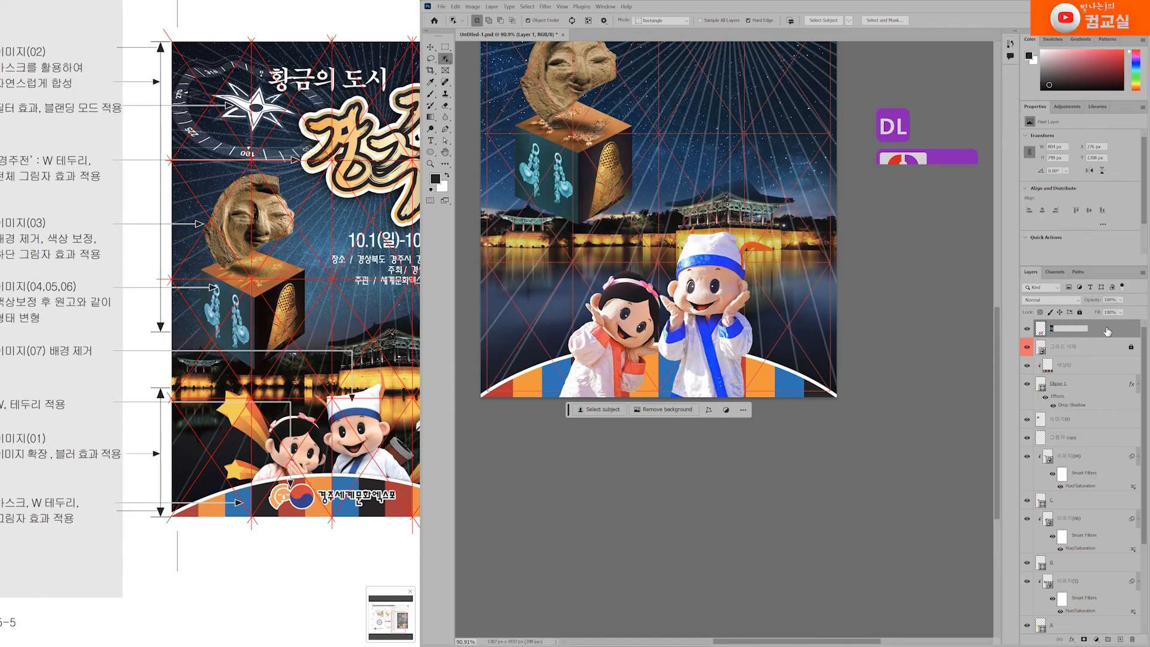
text(미지07)
key(Return)
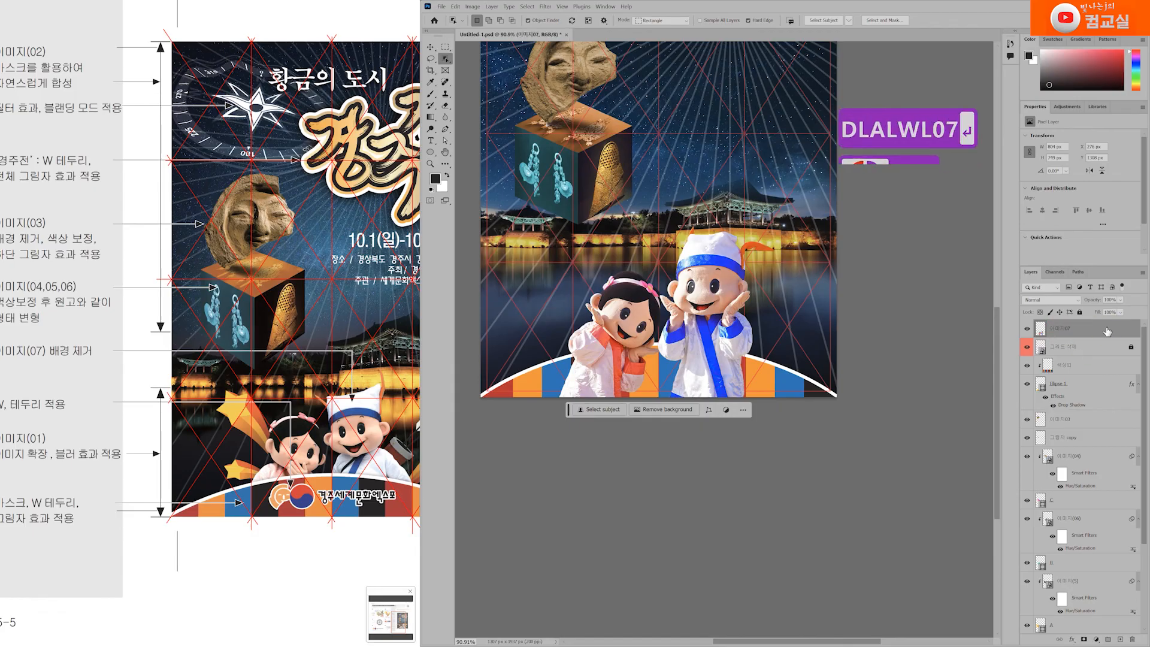
drag(1107, 330, 1108, 400)
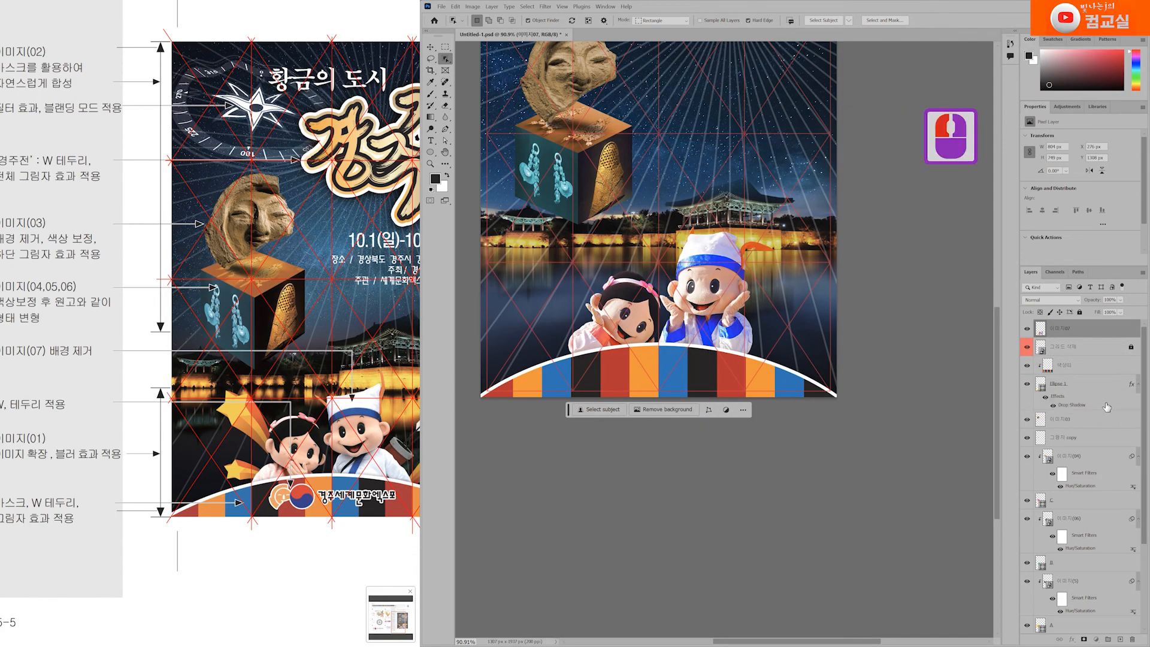
Scale the mascots down to about 91% and position them centrally behind the arch as in the reference.
click(431, 47)
scroll(695, 372, up, 6)
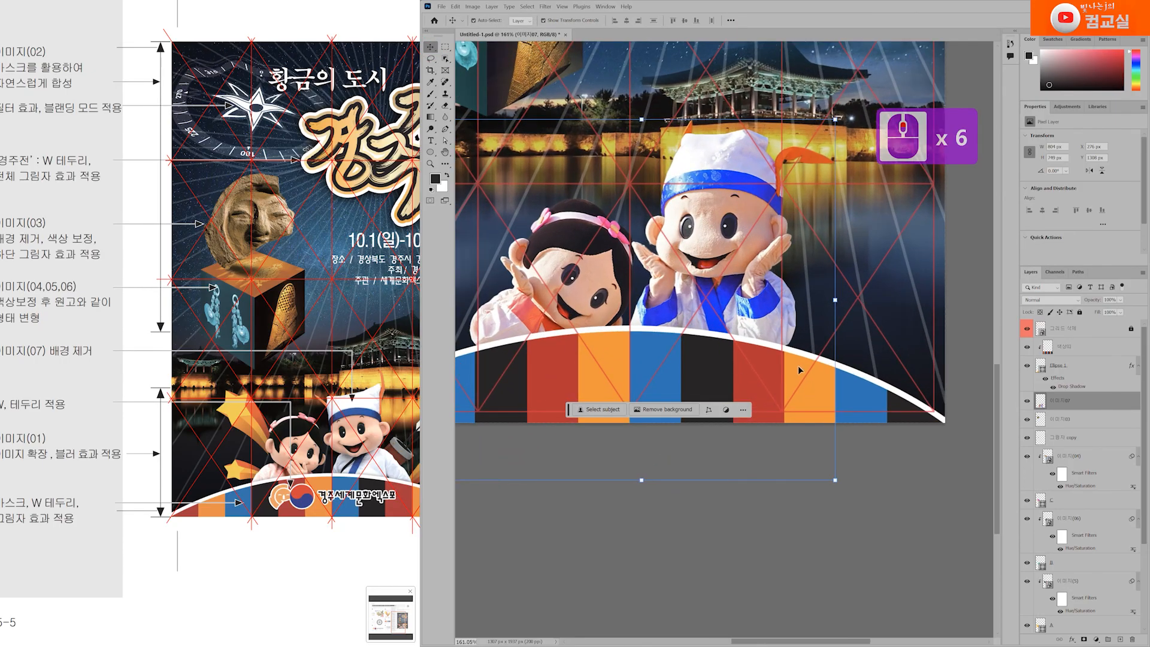
drag(835, 299, 755, 294)
mouse_move(660, 288)
mouse_down()
mouse_move(687, 285)
mouse_move(675, 286)
mouse_up()
drag(771, 154, 794, 150)
drag(787, 289, 814, 295)
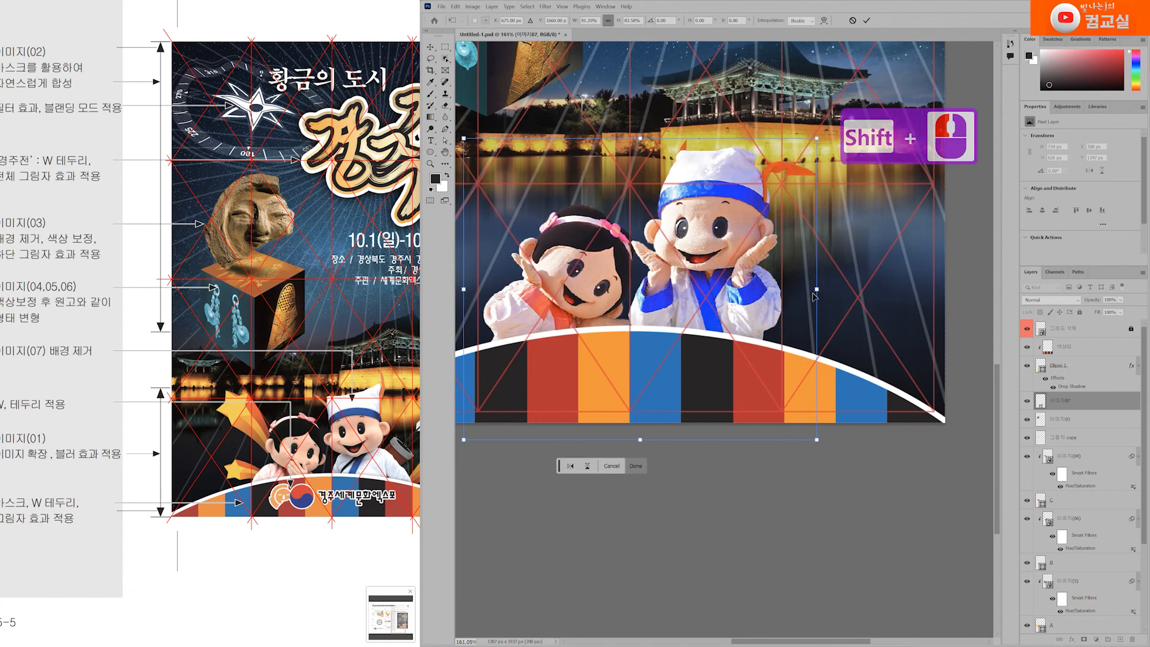
key(Return)
Open the drop shadow settings of the Ellipse 1 arch and reduce the spread to 14% and the size to 24 px.
scroll(720, 361, up, 5)
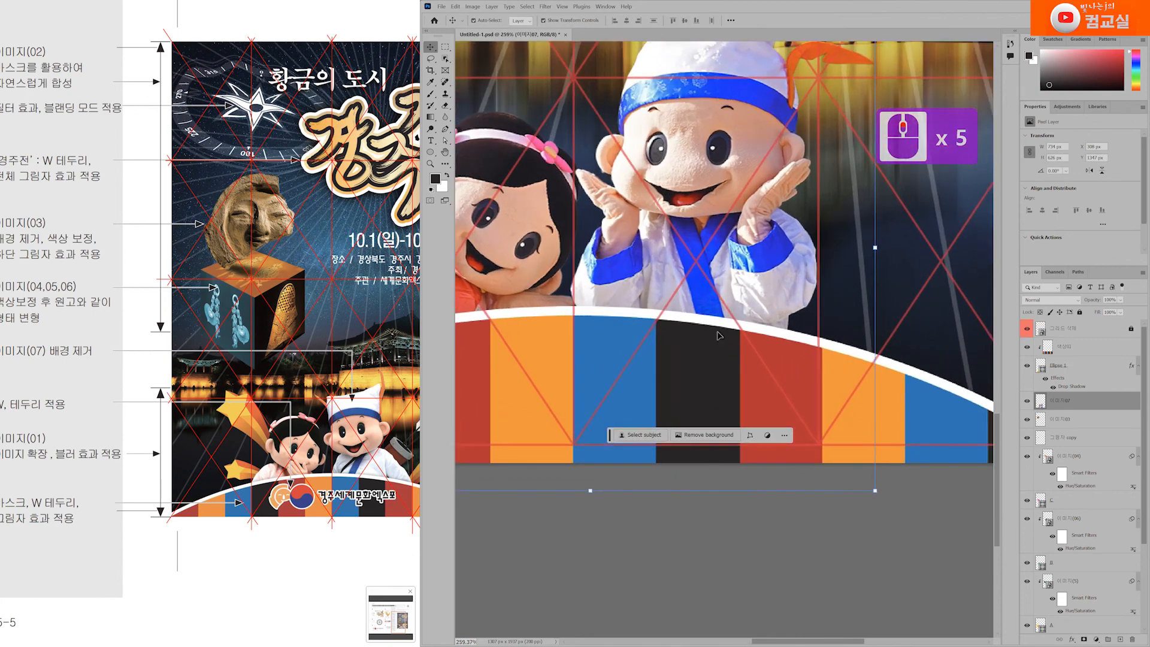
click(1070, 388)
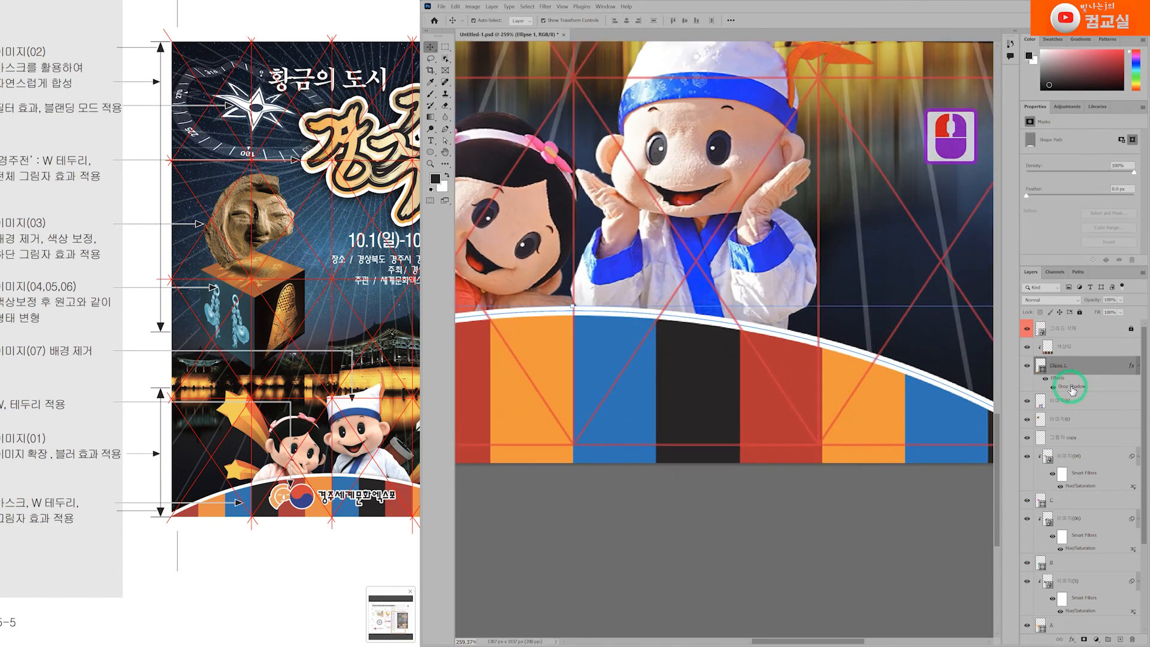
double_click(1071, 387)
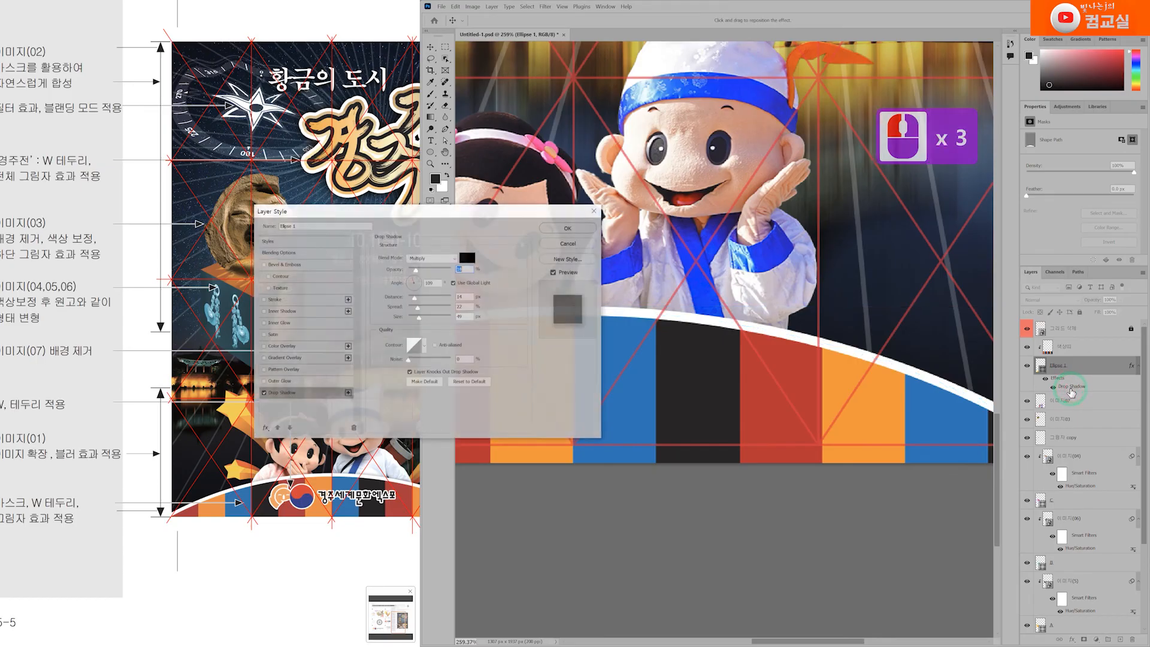
drag(498, 214, 476, 260)
mouse_move(410, 321)
mouse_down()
mouse_move(391, 318)
mouse_move(406, 323)
mouse_up()
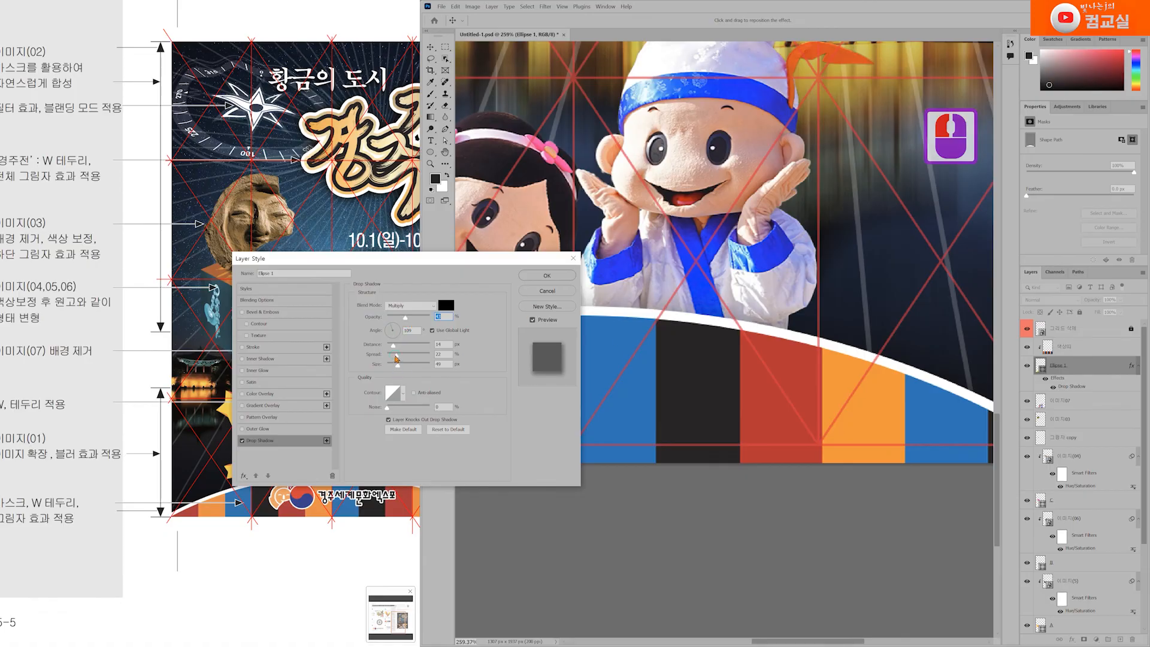
drag(394, 358, 394, 366)
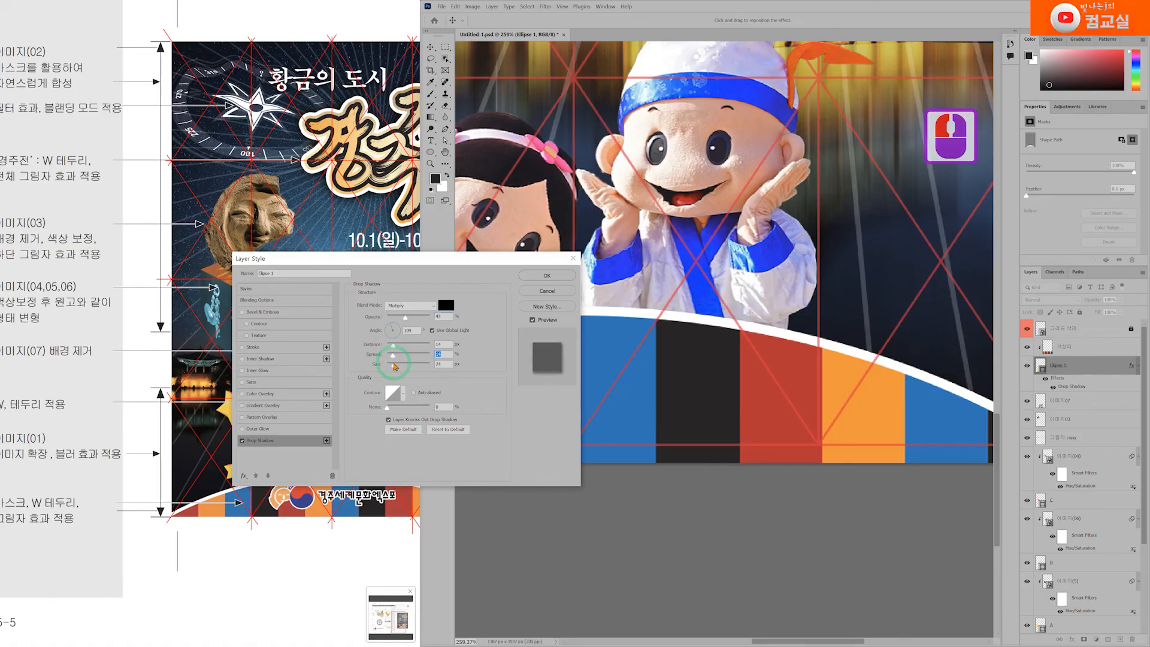
Set the arch shadow's angle to 90°, opacity to 64%, distance to 3 px and spread to 11%.
drag(406, 319, 397, 313)
double_click(411, 331)
text(90)
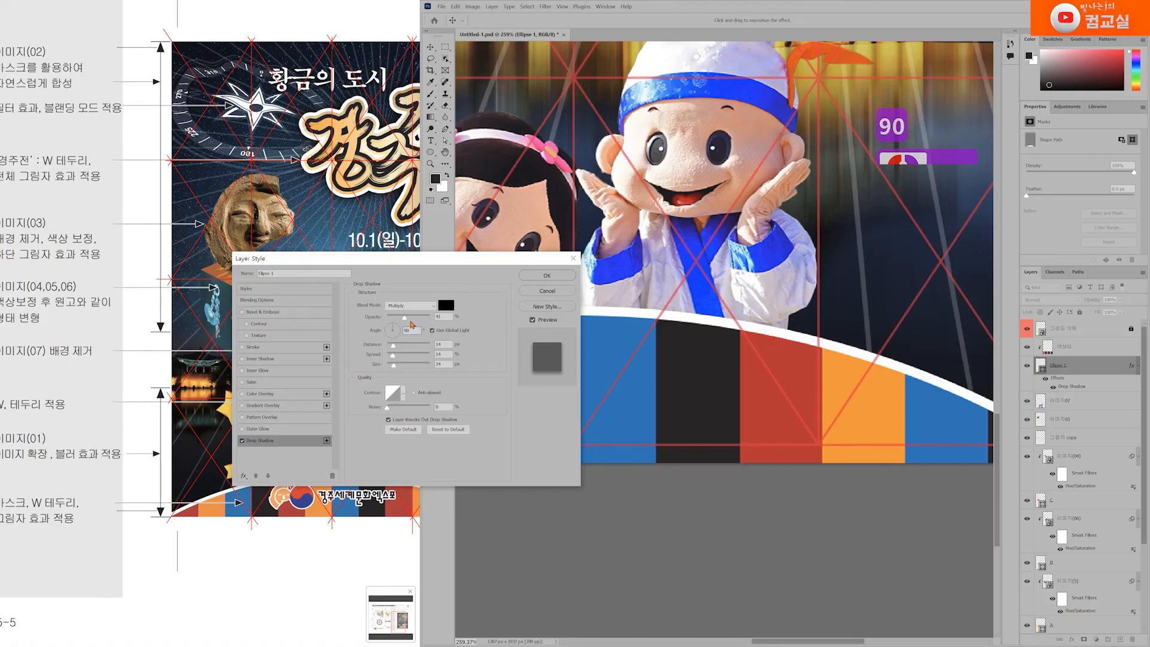
drag(406, 320, 414, 317)
drag(393, 356, 390, 348)
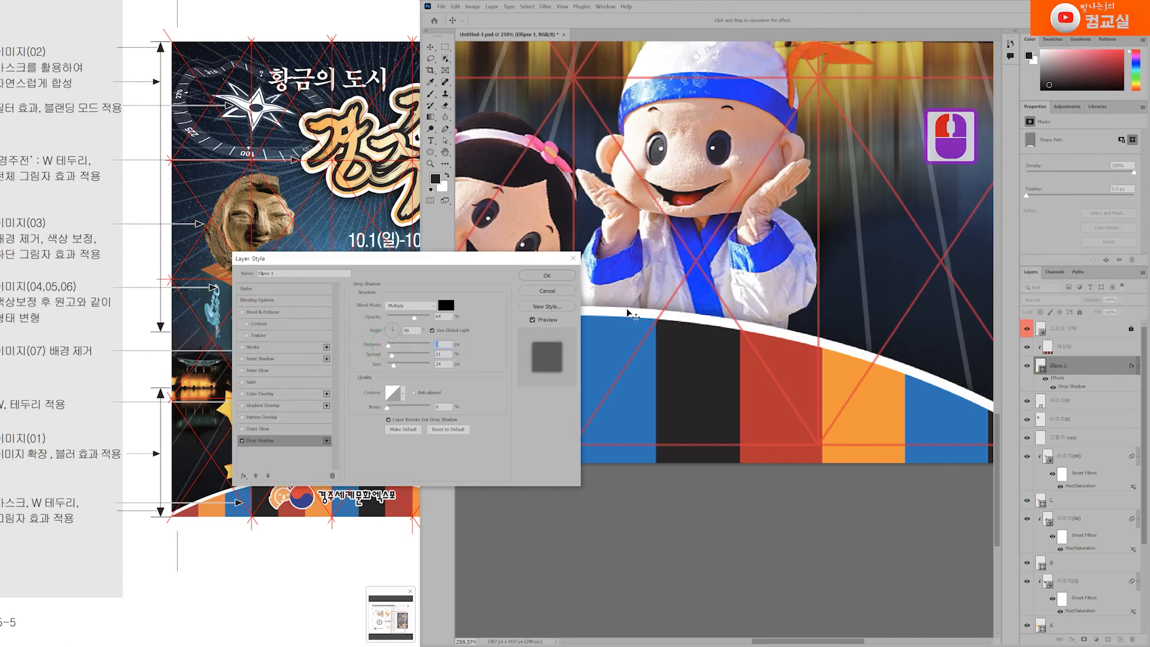
Fine-tune the shadow's distance and size against the reference arch, apply the layer style and deselect the arch.
drag(495, 267, 683, 402)
scroll(342, 502, up, 3)
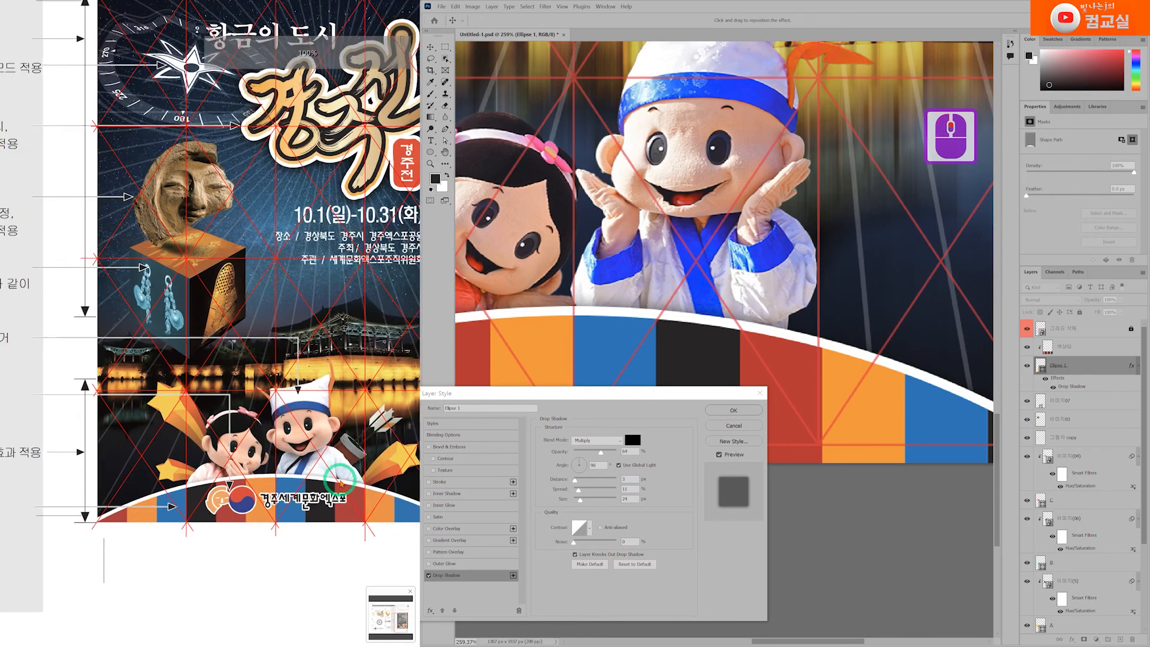
drag(341, 502, 292, 398)
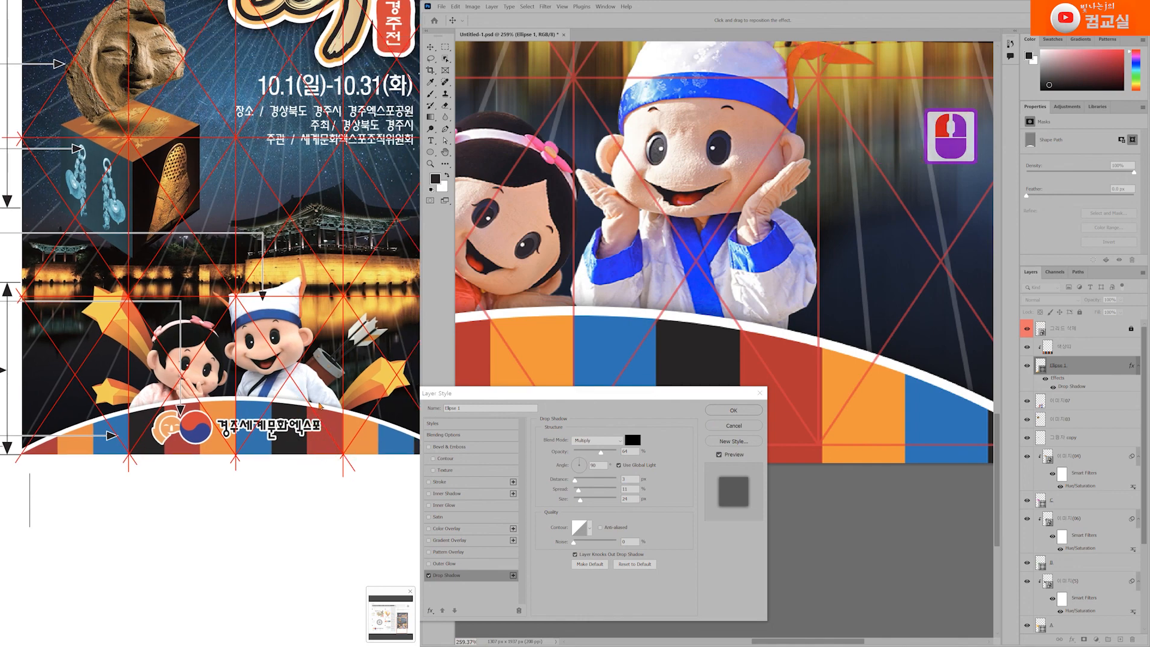
click(578, 489)
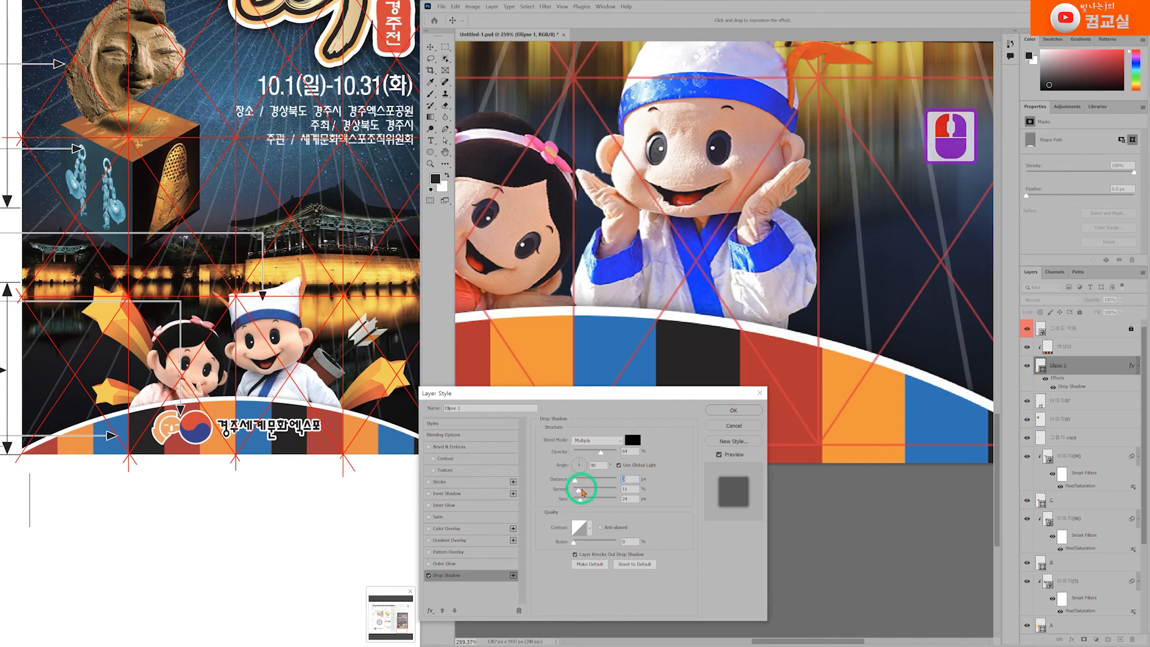
drag(581, 500, 579, 499)
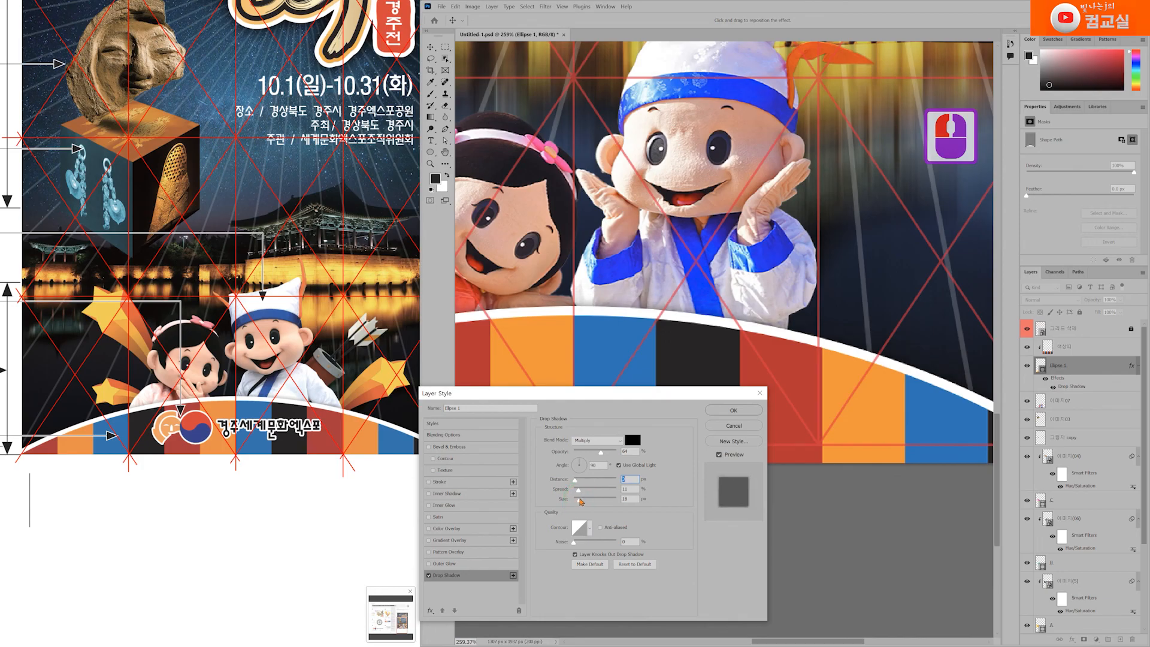
drag(576, 482, 578, 483)
click(733, 410)
scroll(746, 365, down, 7)
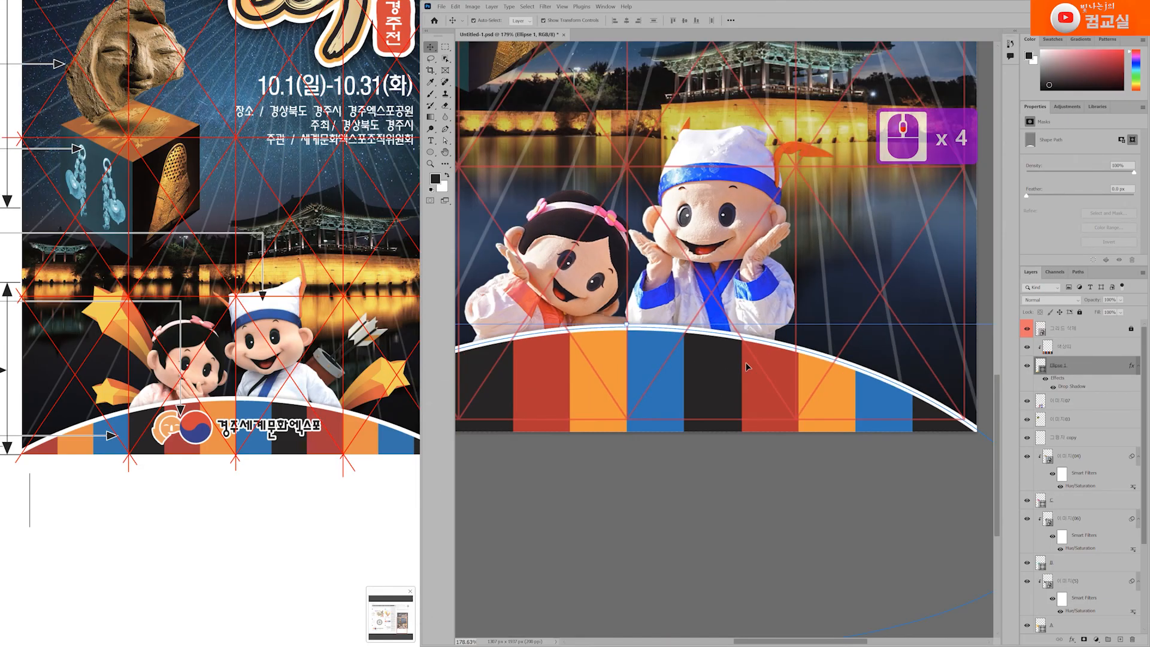
scroll(746, 366, down, 4)
click(932, 497)
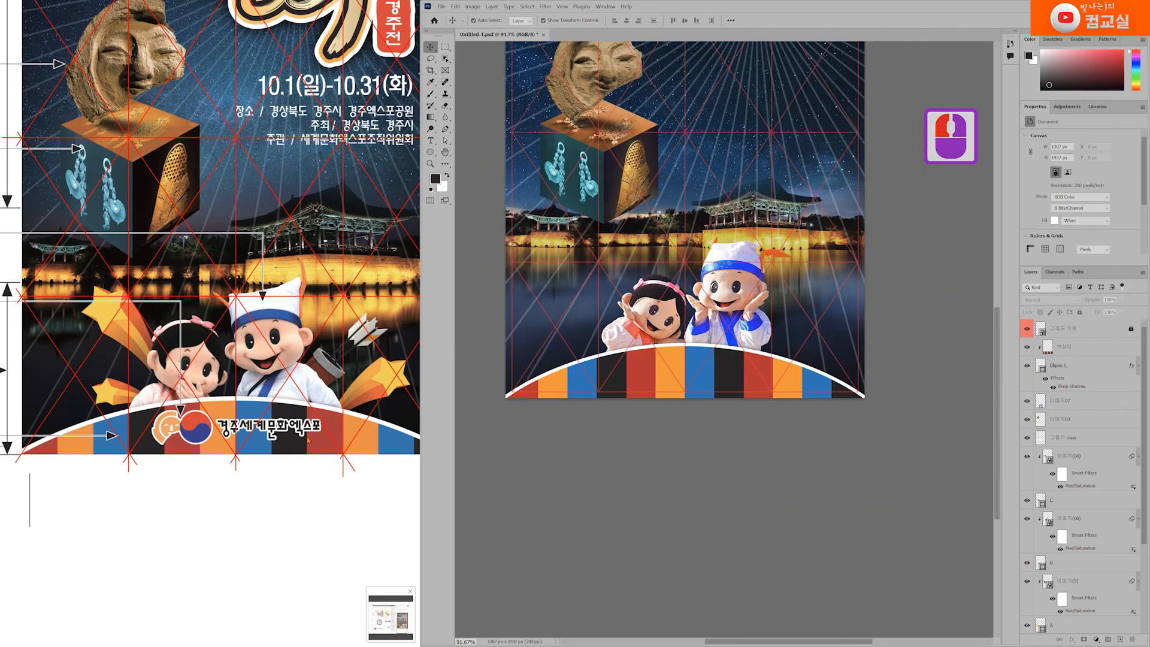
drag(270, 393, 308, 400)
click(148, 324)
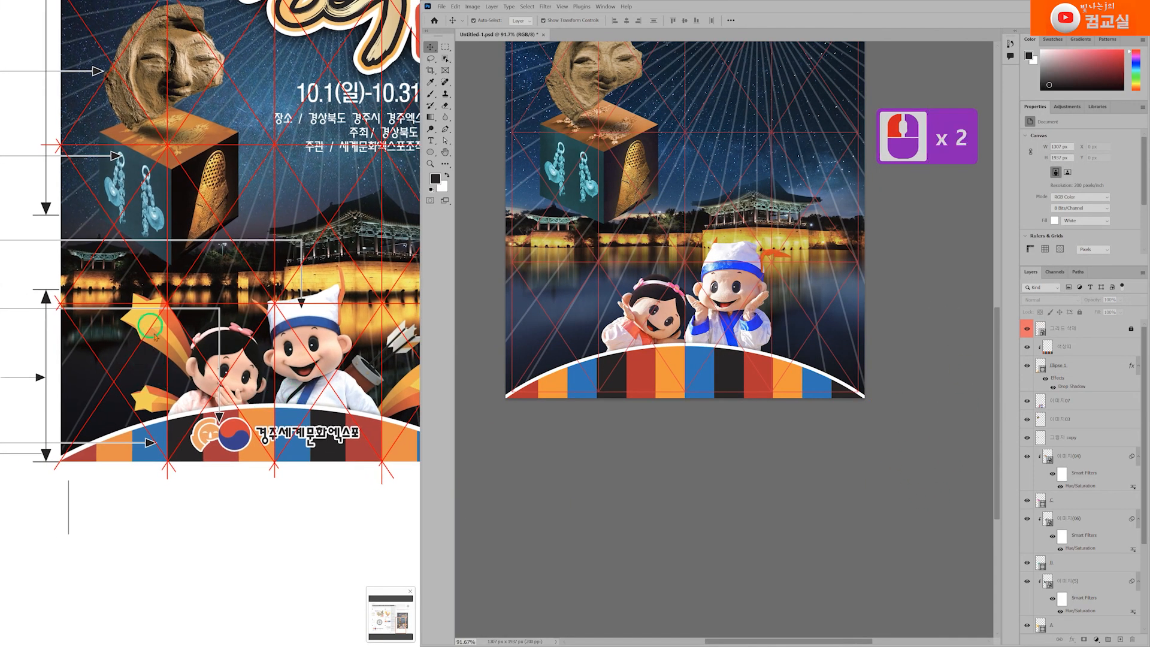
click(233, 441)
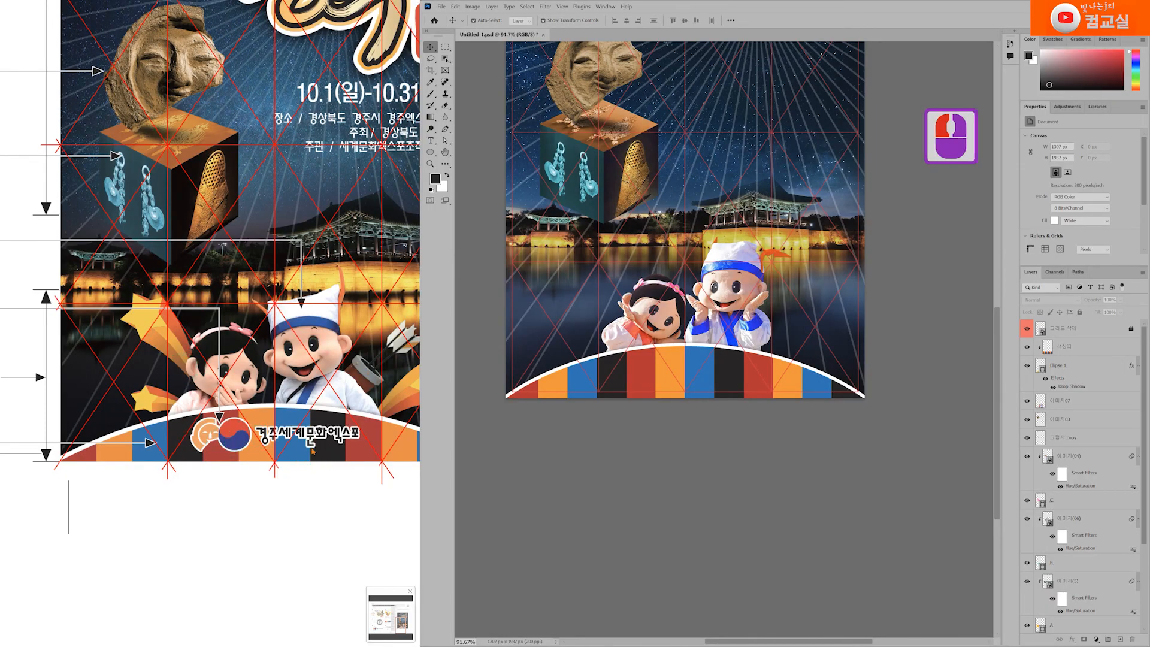